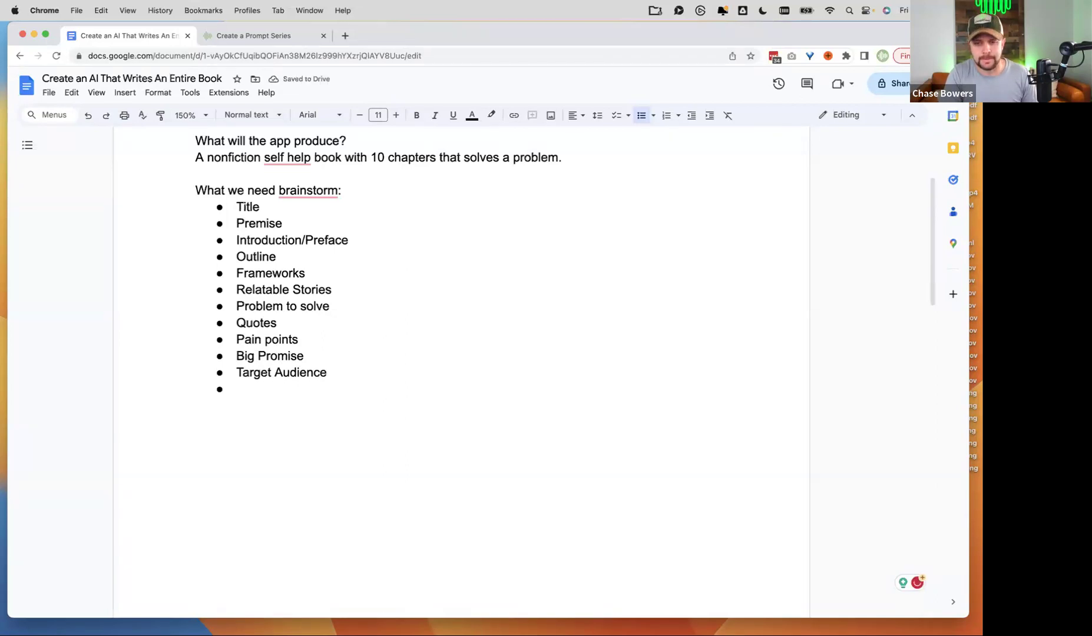
Add the bullets "Brain dump" and "Catchy Title" below "Target Audience" in the brainstorm list.
type("Brain dump")
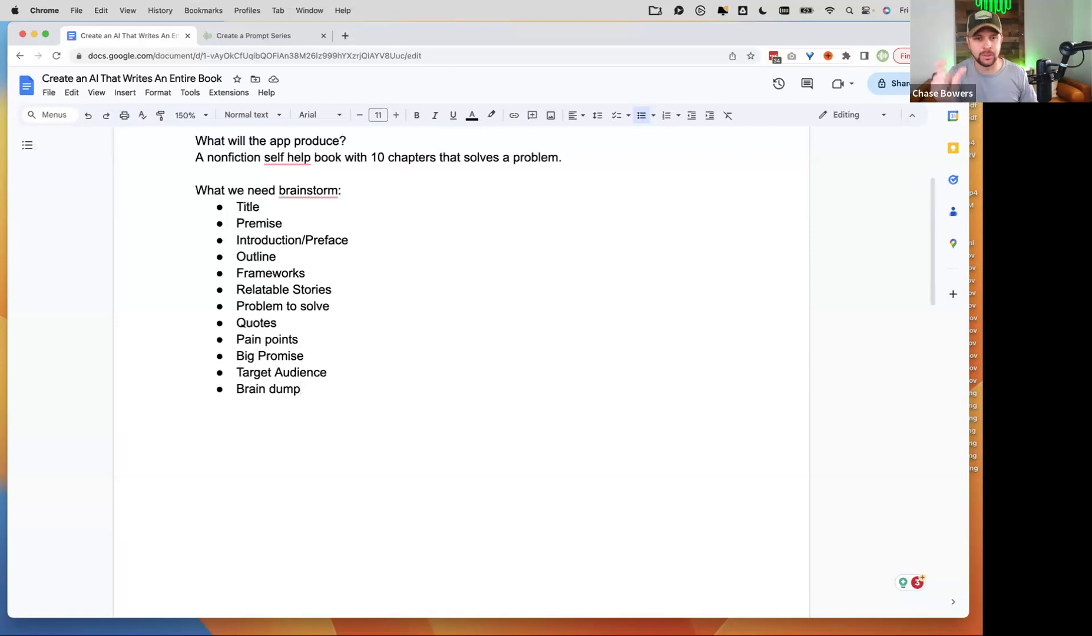
key("Return")
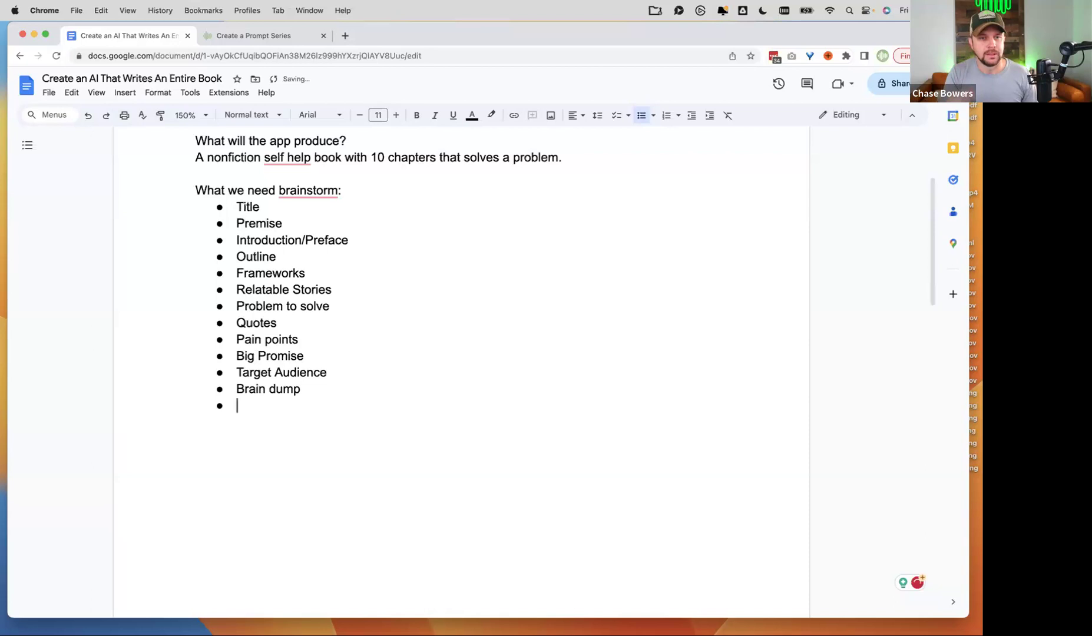
type("Cat")
key("BackSpace")
key("BackSpace")
key("BackSpace")
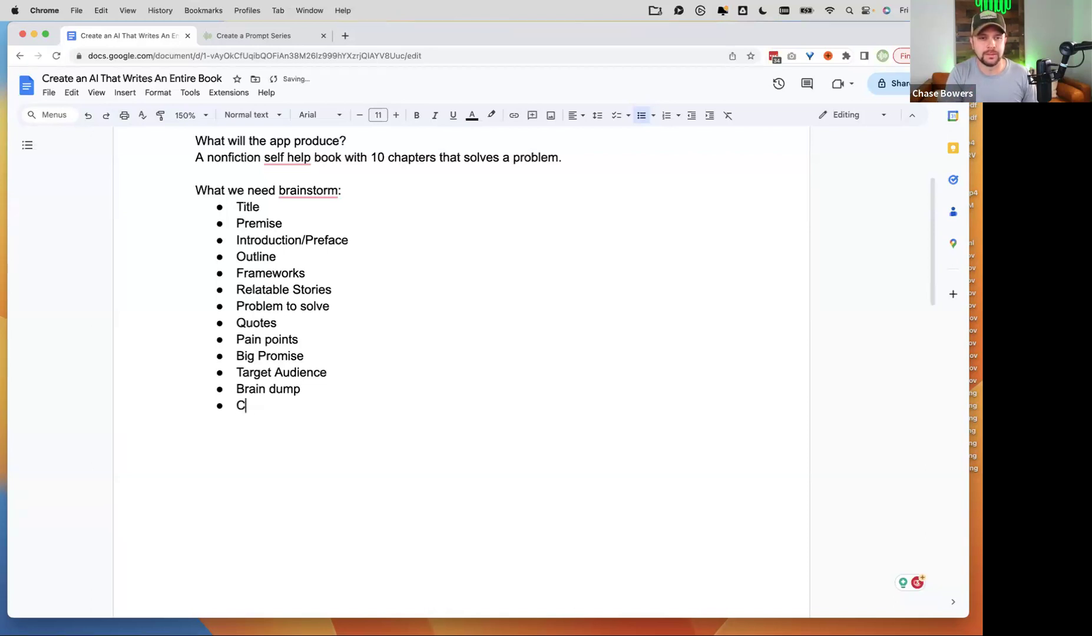
type("A")
key("BackSpace")
type("Catchy Title")
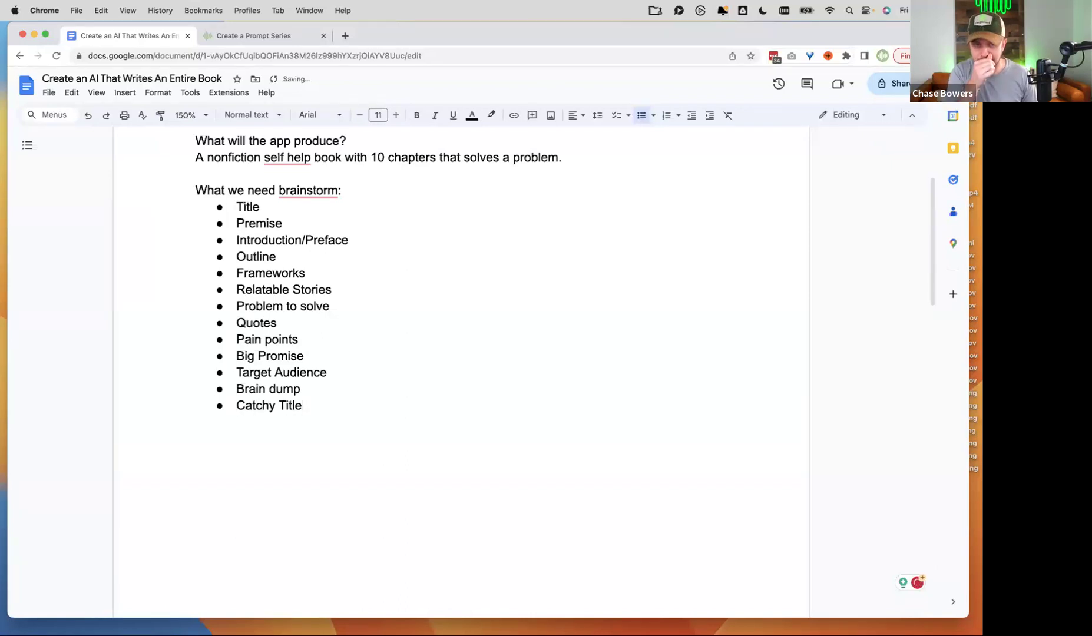
key("Return")
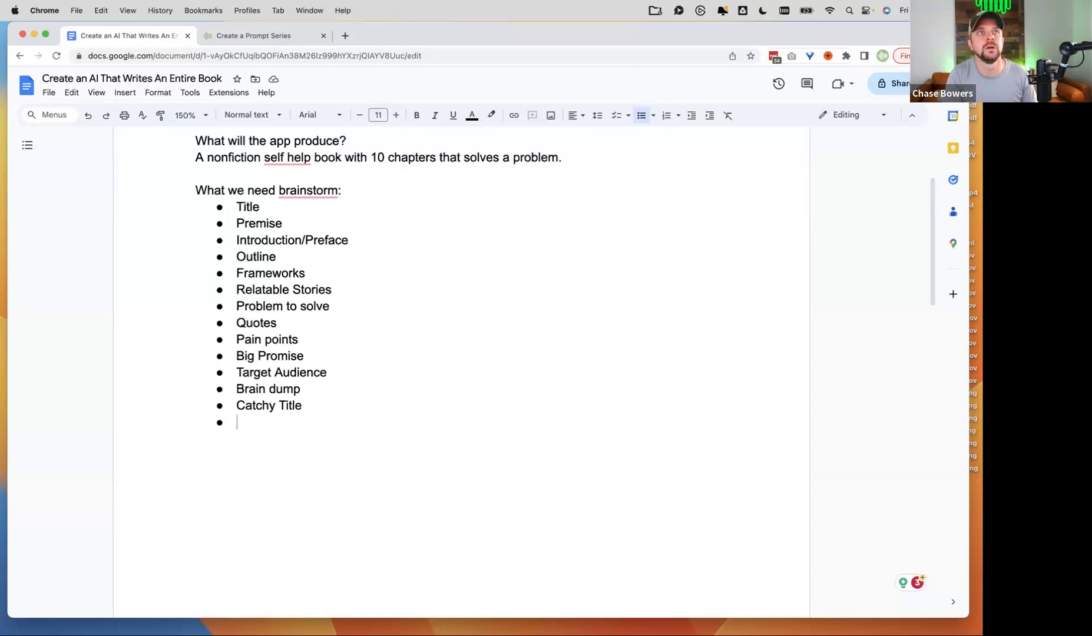
Add the bullets "Relates to user" and "Emotional" at the end of the brainstorm list.
key("Return")
key("BackSpace")
key("Return")
type("Relates to user")
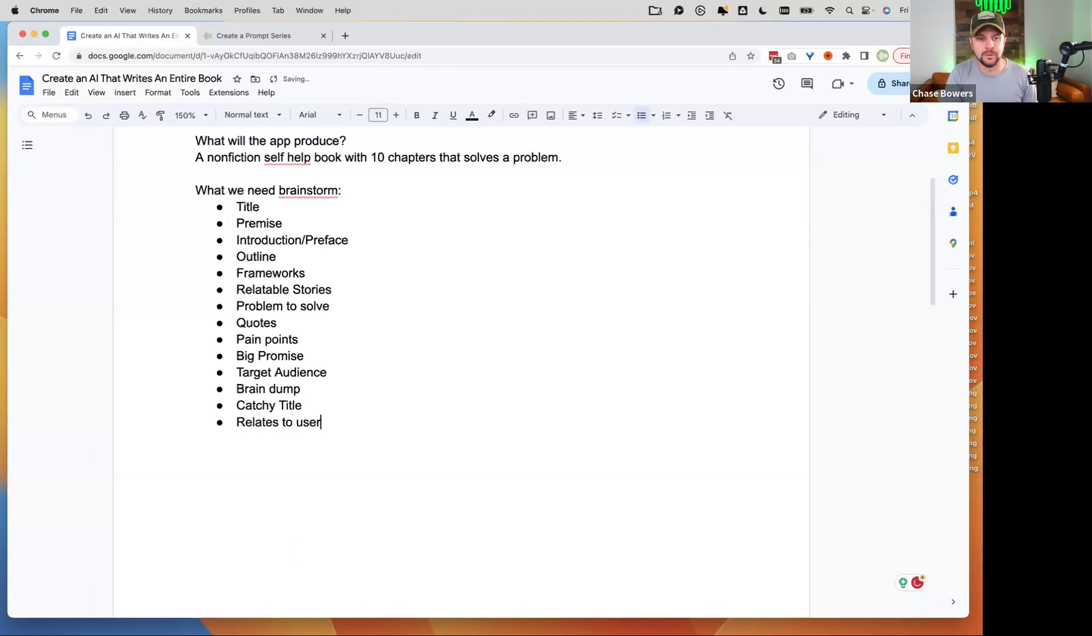
key("Return")
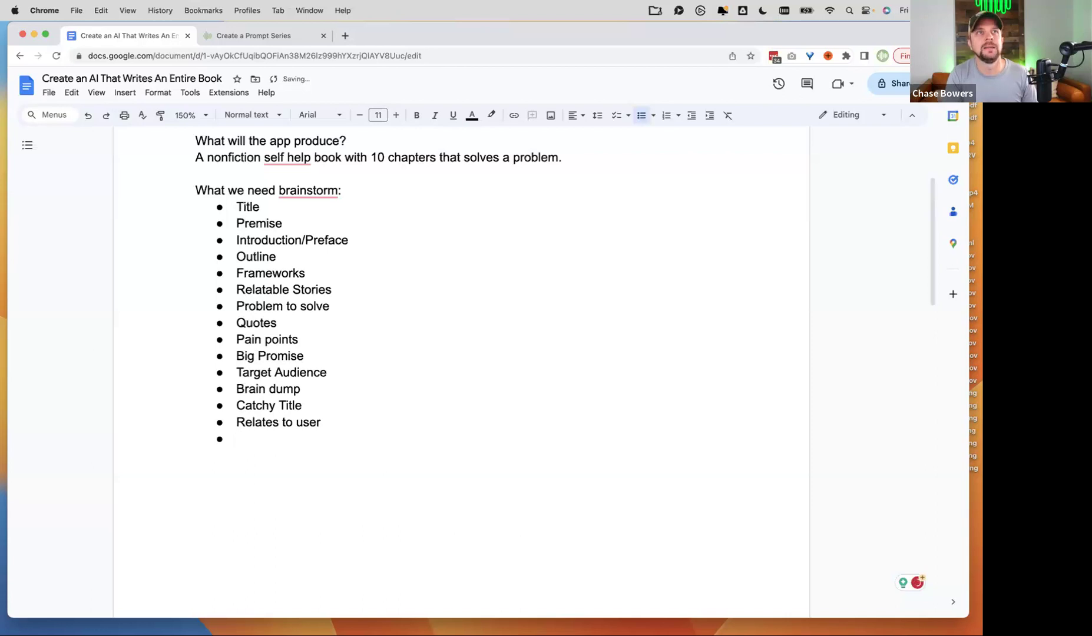
type("Emotional")
key("Return")
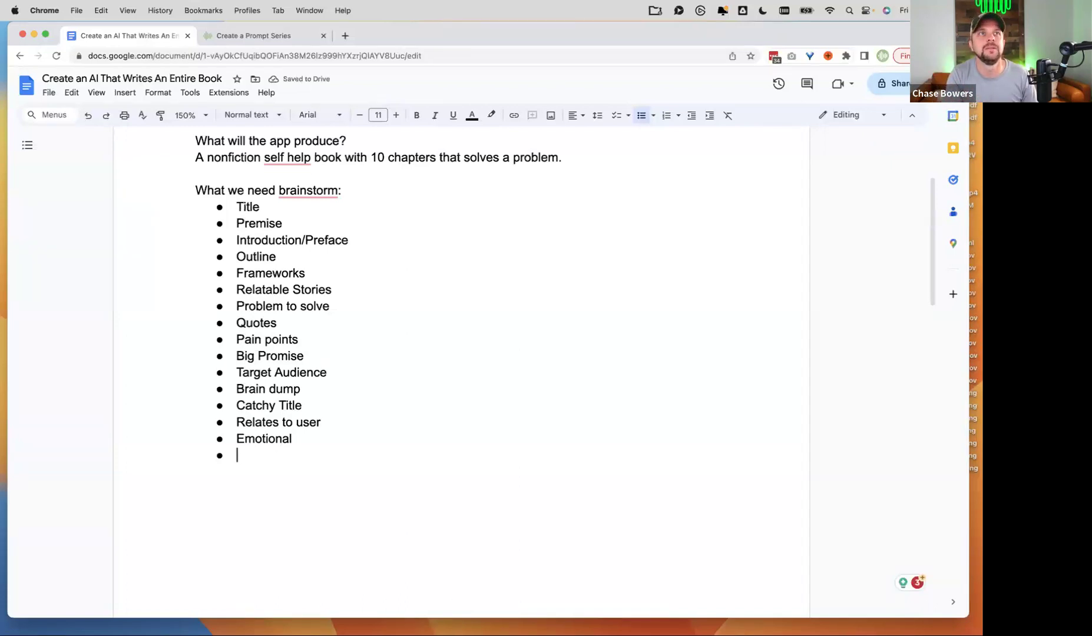
Add the bullet "Easy to read" below "Emotional" in the brainstorm list.
key("Return")
type("Eas")
key("BackSpace")
key("BackSpace")
key("BackSpace")
key("BackSpace")
key("Return")
type("Easy to rad")
key("Return")
key("BackSpace")
key("BackSpace")
key("BackSpace")
key("BackSpace")
type("ead")
key("Return")
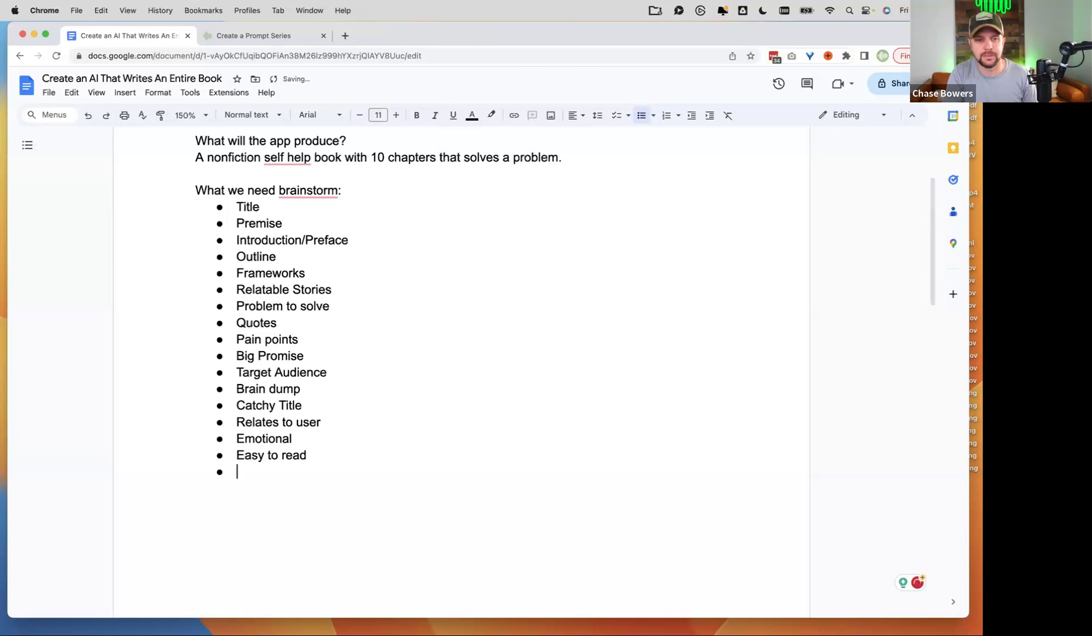
Add the bullets "Applicable" and "Summary of each chapter and action items" to the end of the list.
type("A")
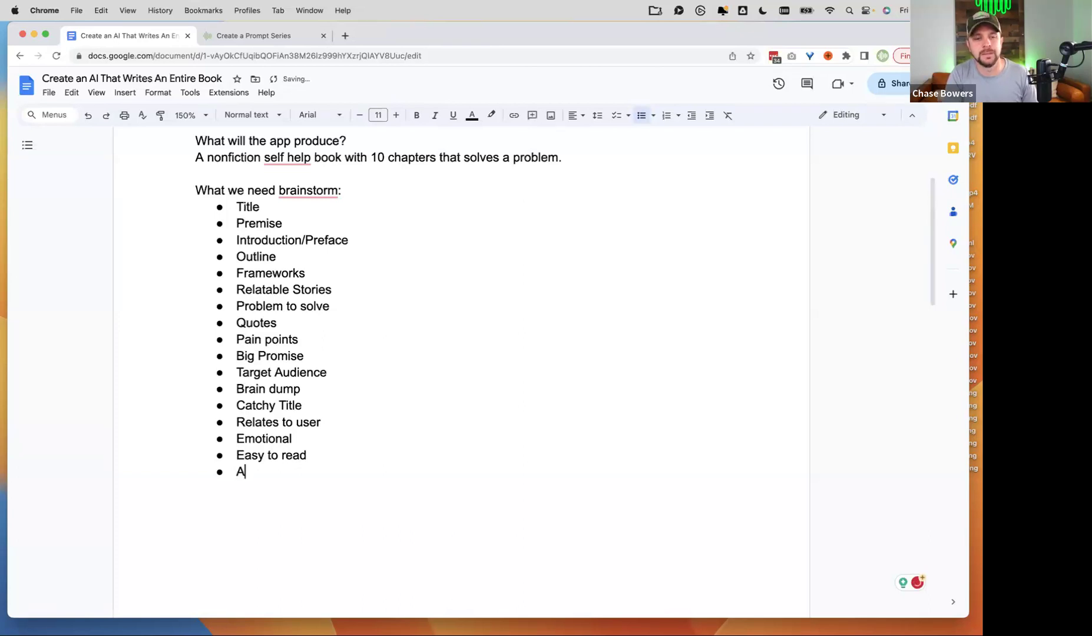
type("pplicable")
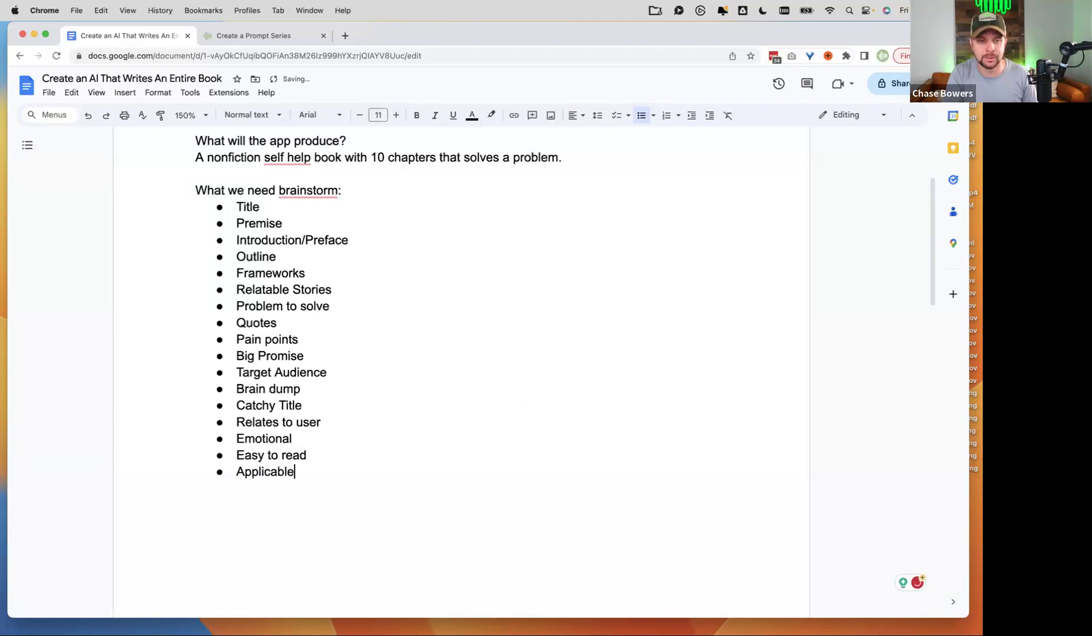
key("Return")
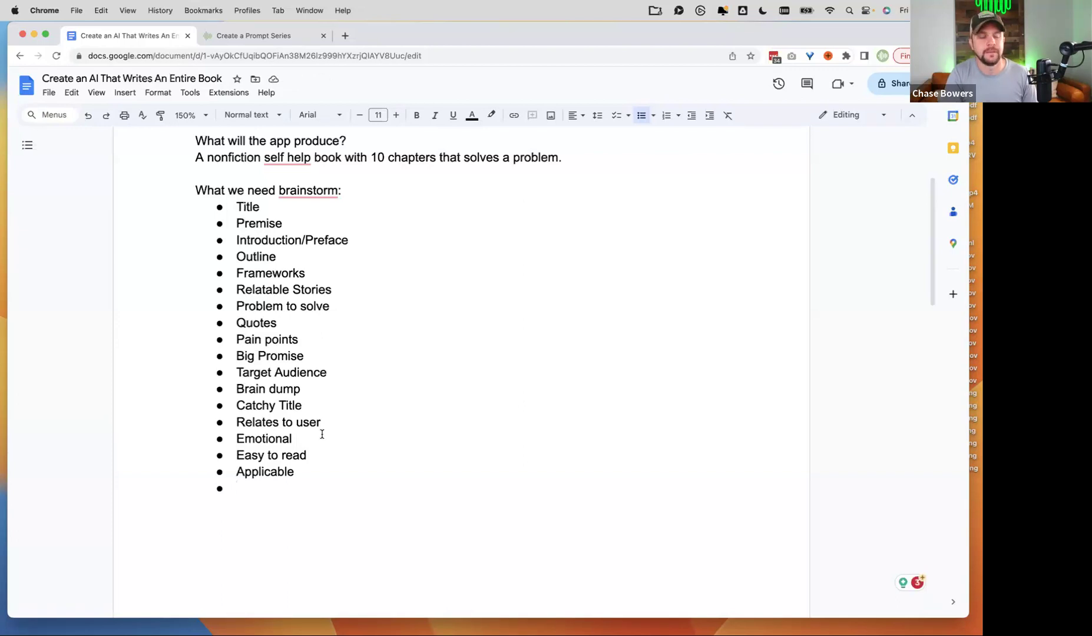
type("Summary ")
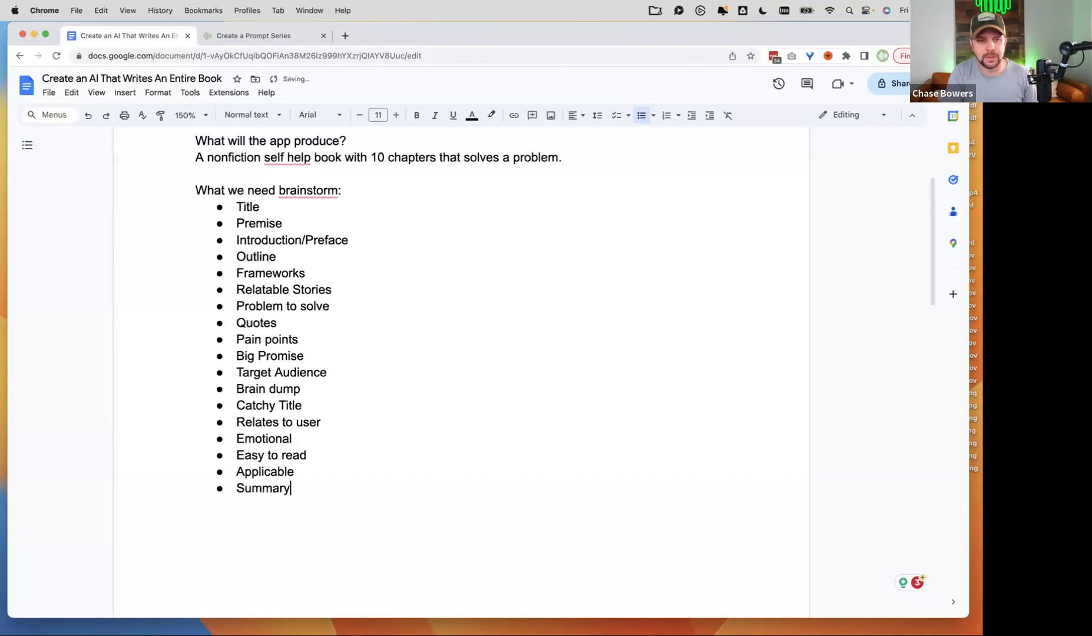
type("of ")
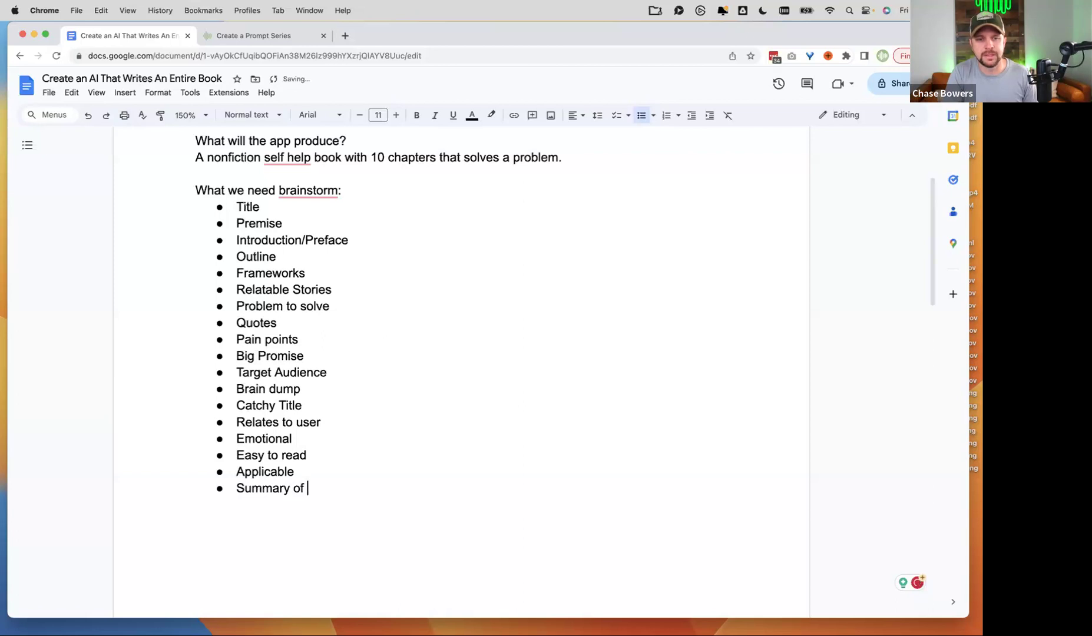
type("each ")
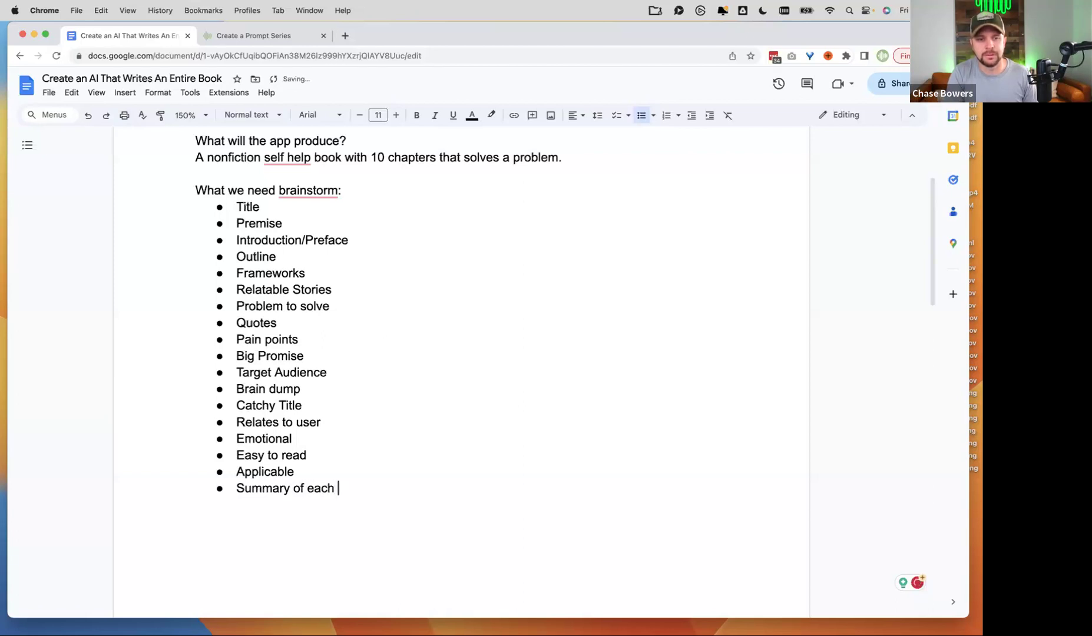
type("chapter")
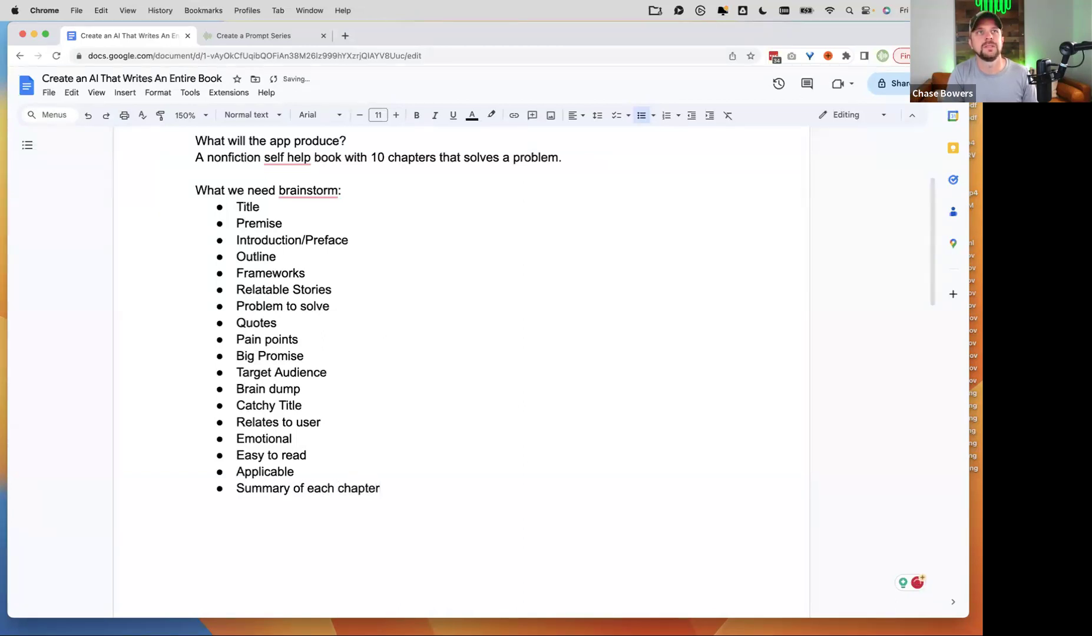
type(" and action itemm")
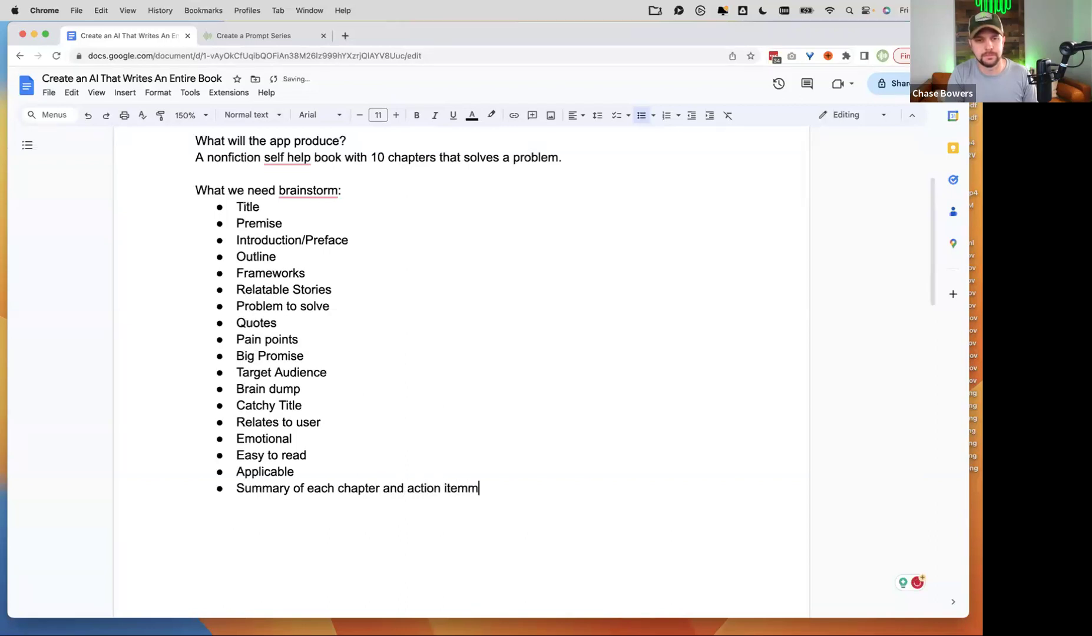
key("BackSpace")
type("s")
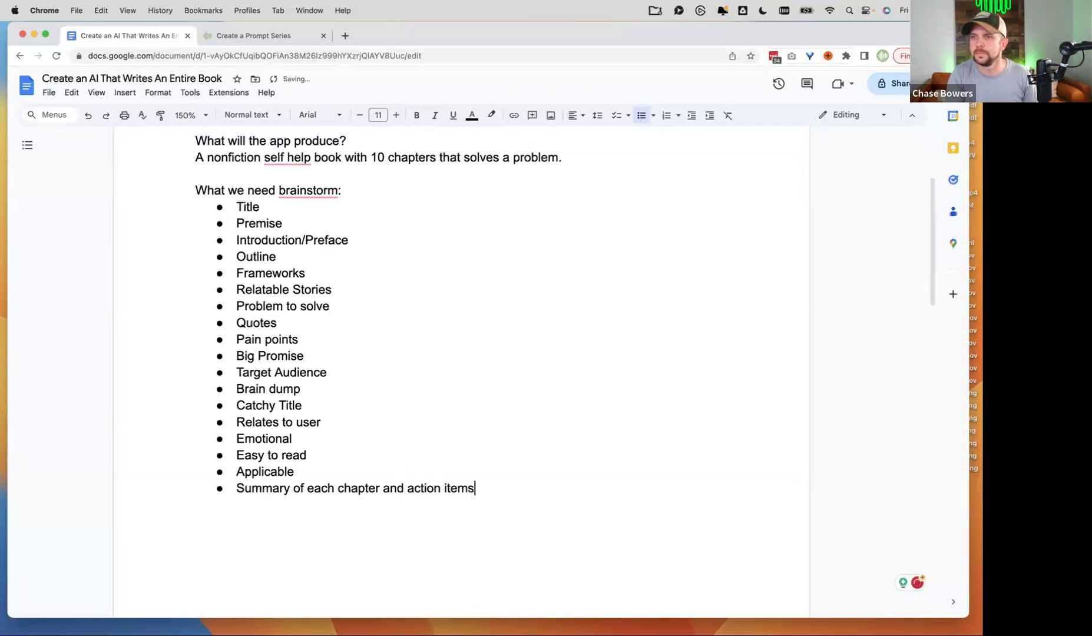
Add the bullets "Checklists" and "Questions that make you think" below the chapter summary item.
key("Return")
type("Checklists")
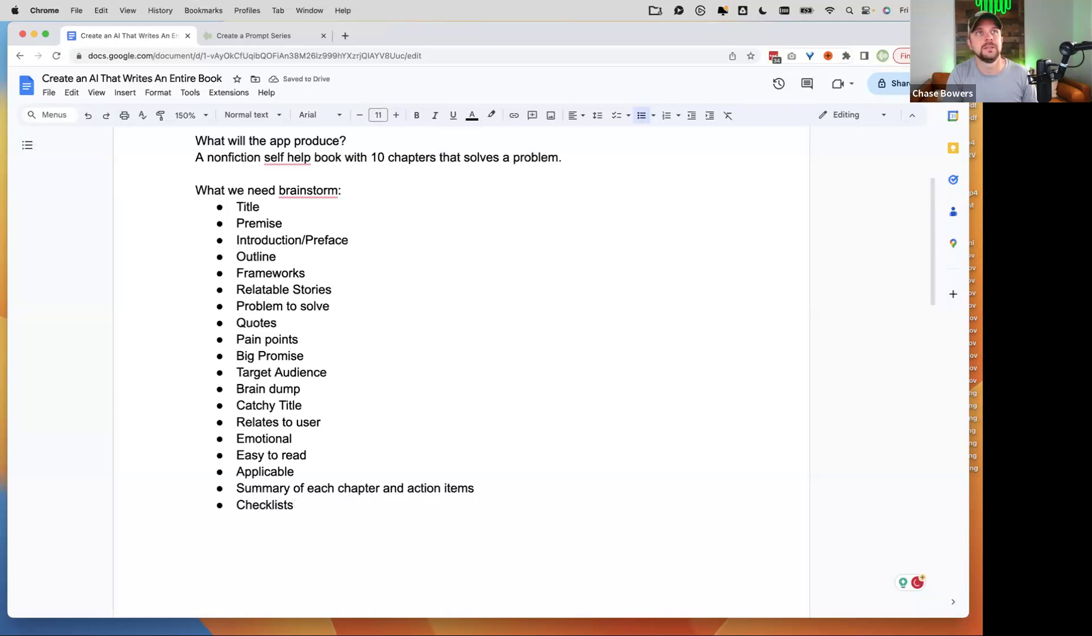
key("Return")
type("Questio")
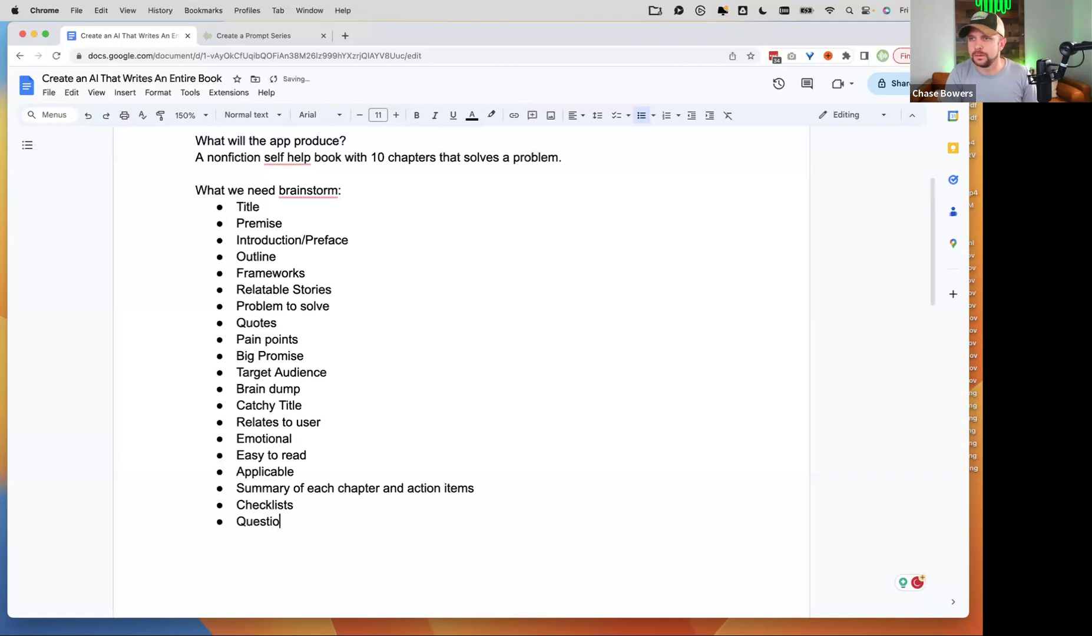
type("ns that make you think")
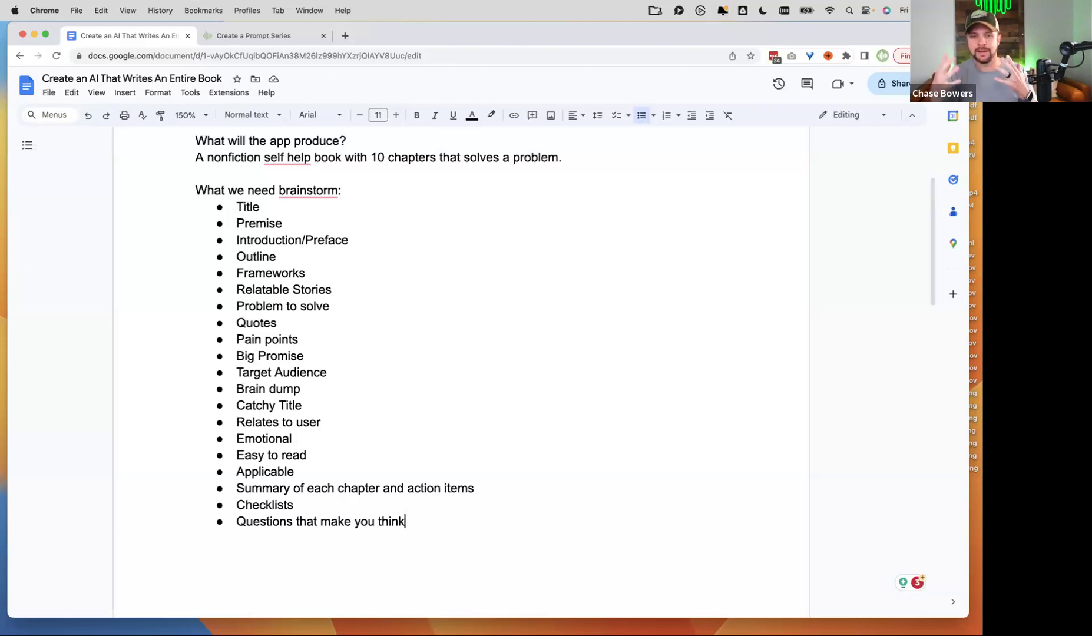
key("Return")
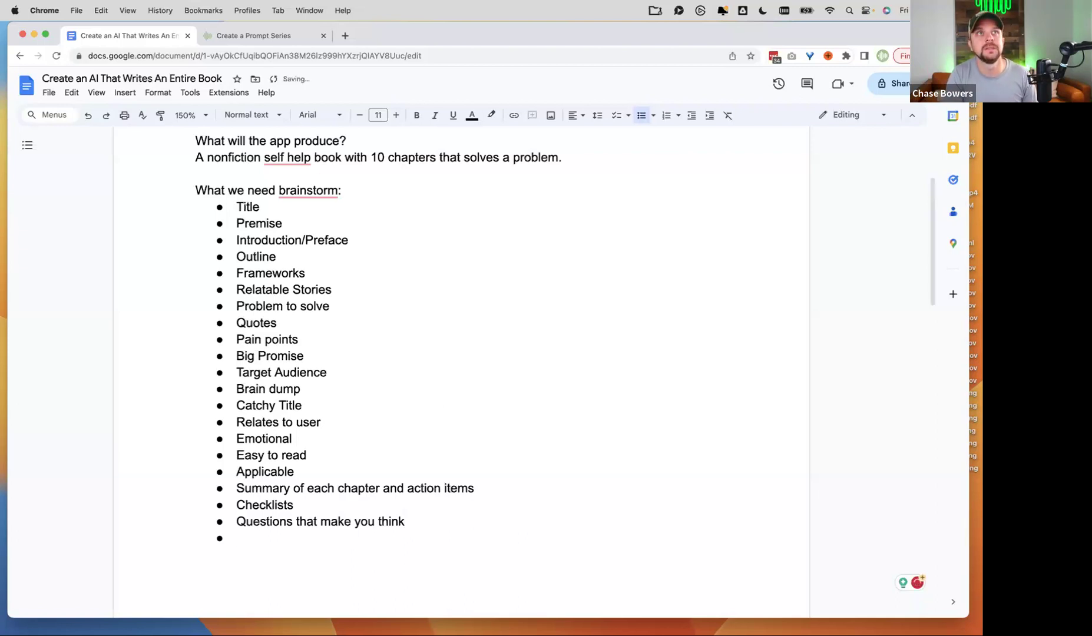
Add the bullets "Research", "Images" and "Advice from other experts" to the end of the brainstorm list.
type("Research")
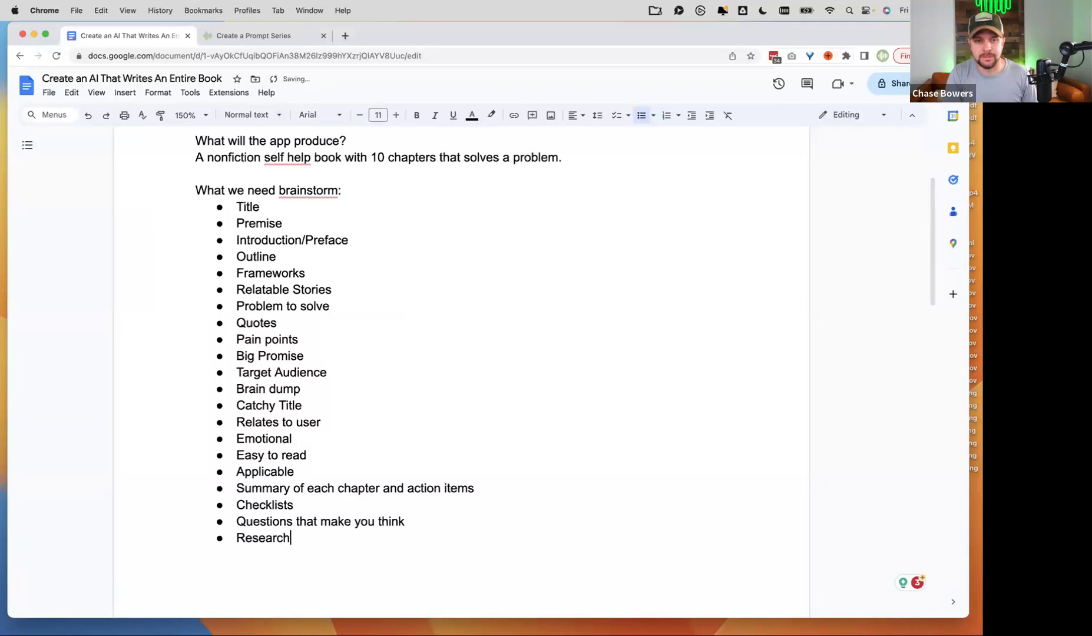
key("Return")
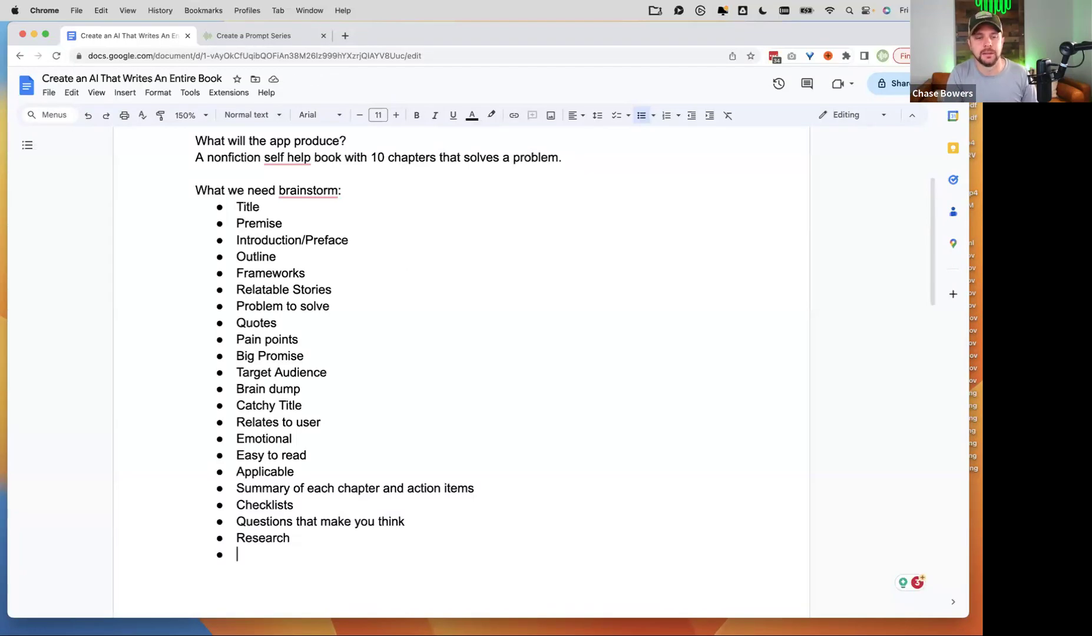
type("Images")
key("Return")
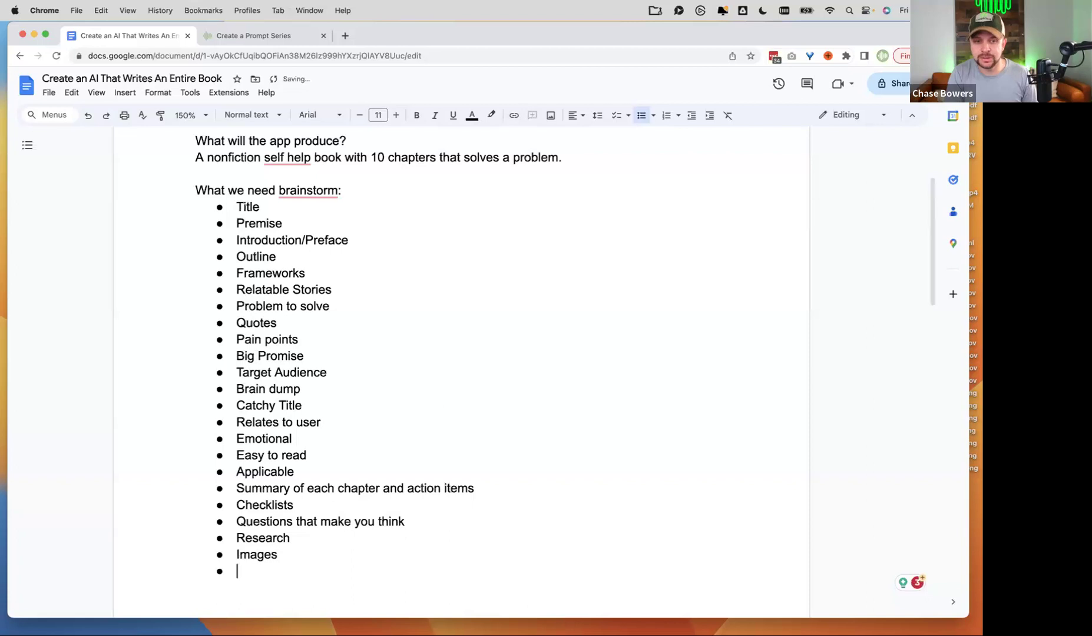
type("Advice from other experts")
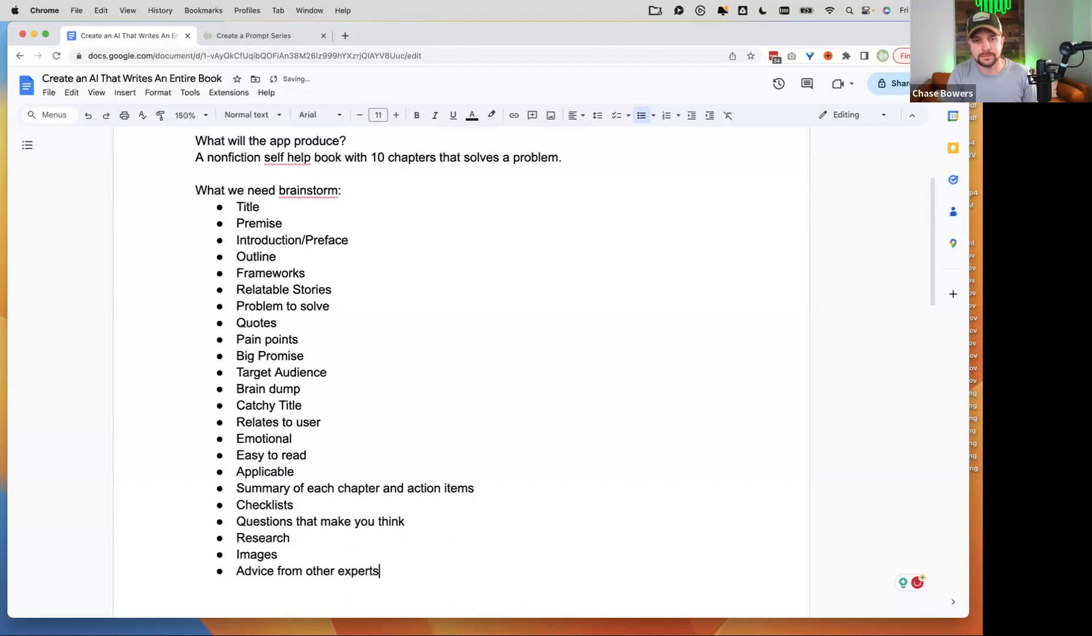
key("Return")
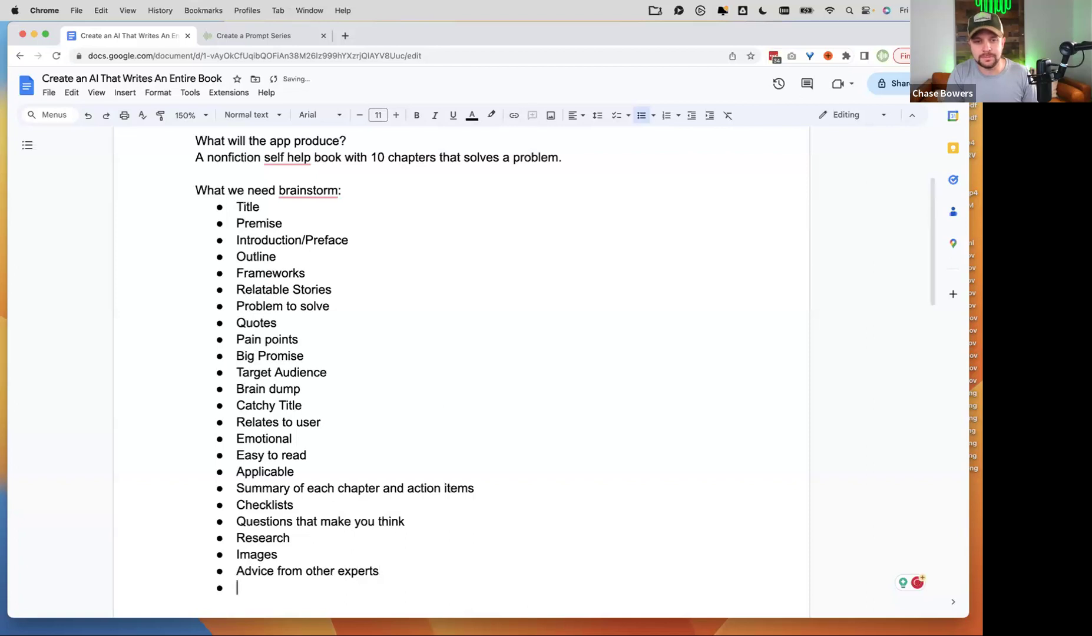
Add the bullets "Audio input" and "Define the number of chapters" below "Advice from other experts".
type("Audio input")
key("Return")
scroll(323, 410, "down", 5)
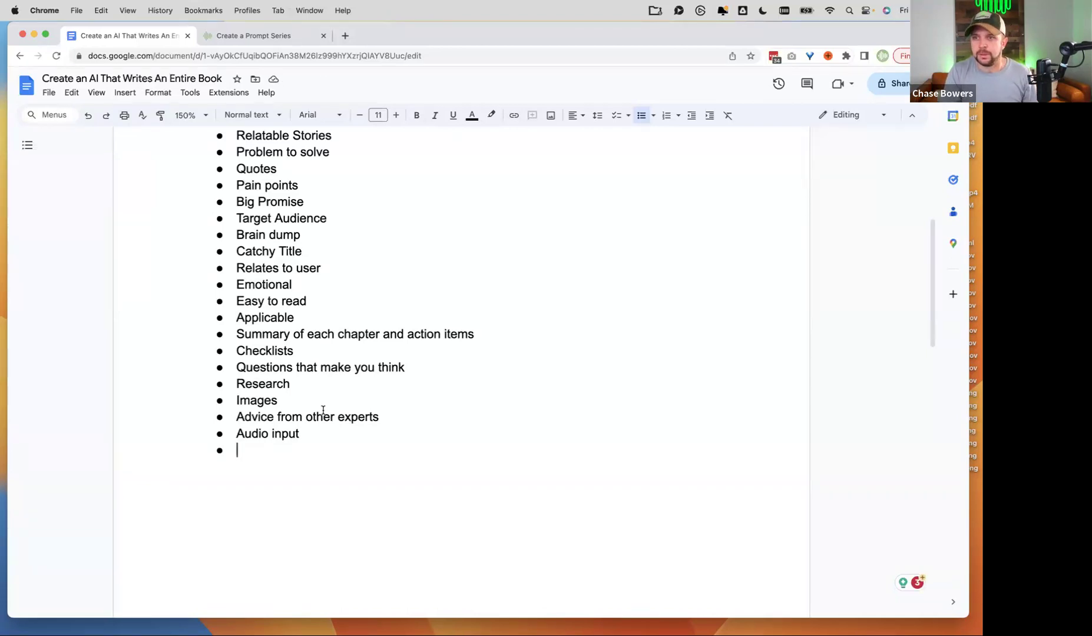
type("Def")
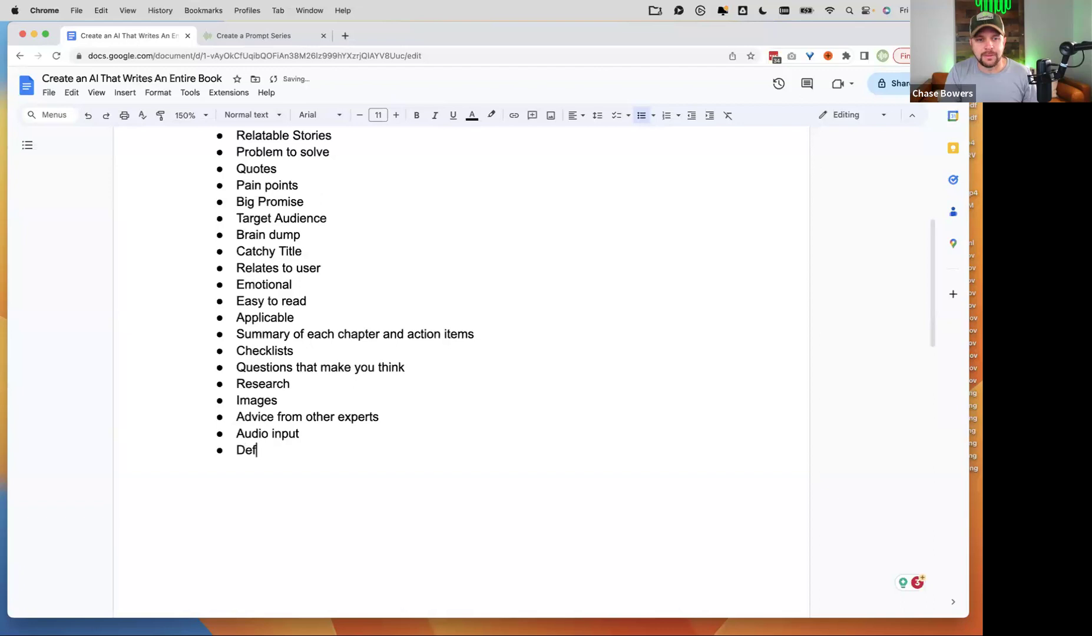
type("ine the number of chapters")
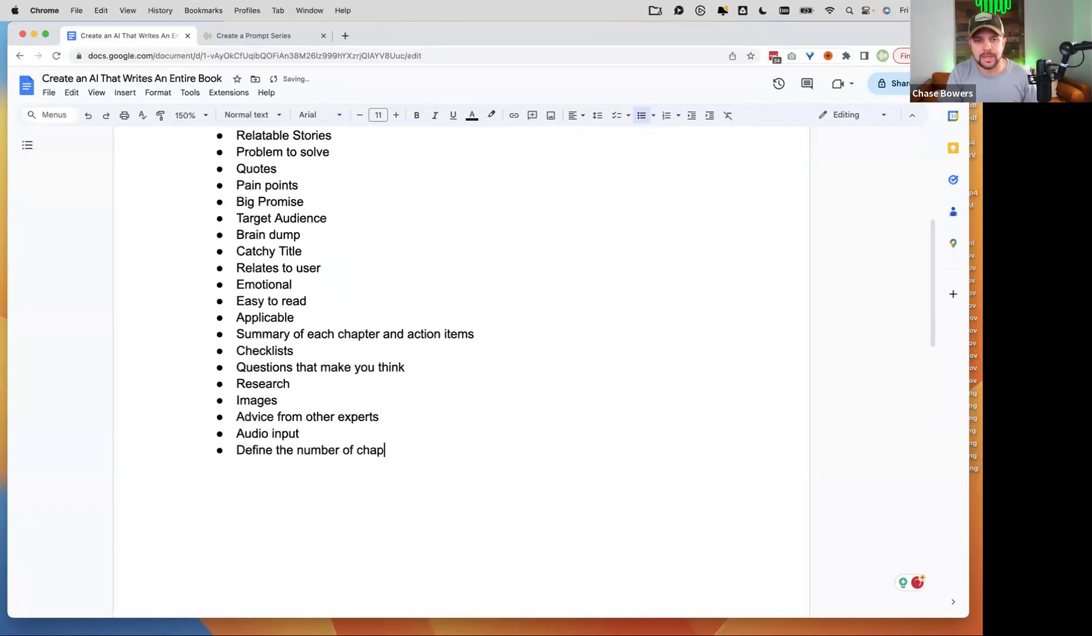
key("Return")
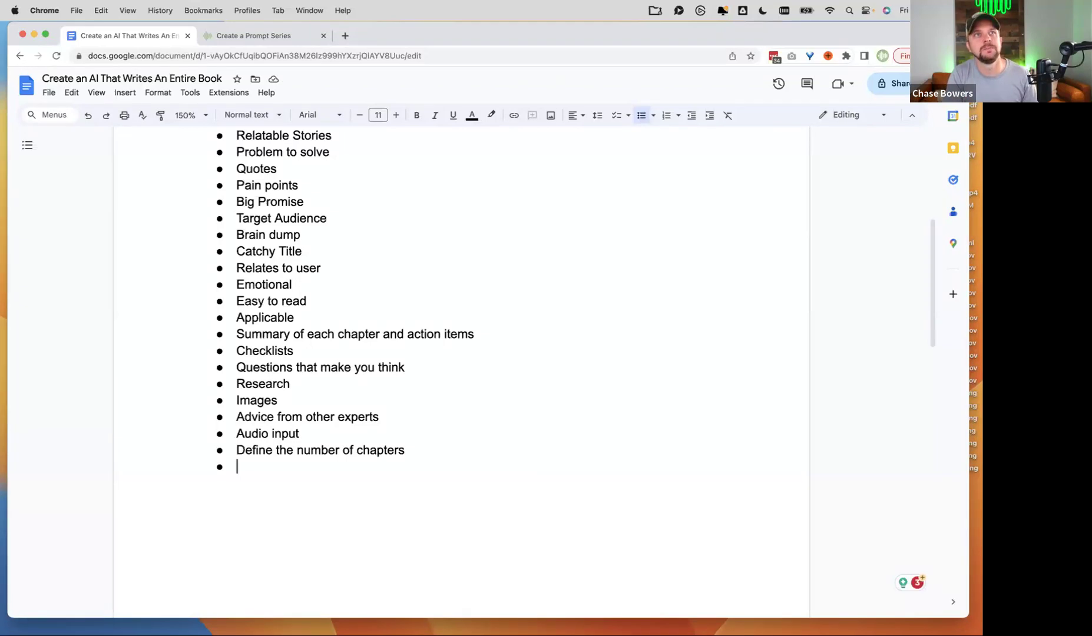
Add the bullets "Format in Markdown" and "Your own experiences" to the end of the brainstorm list.
type("Fo")
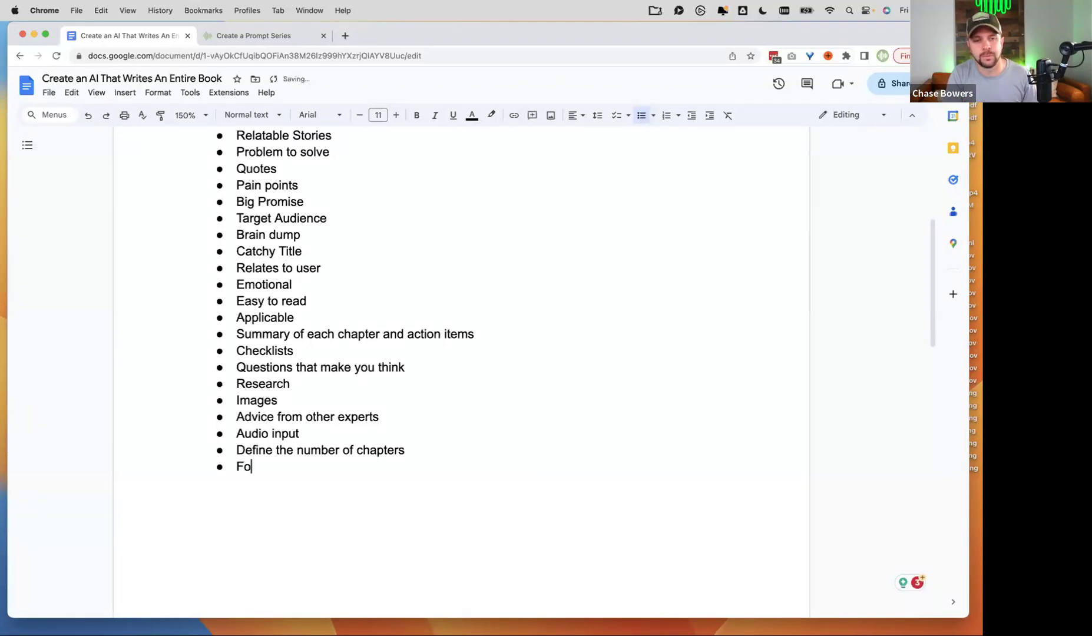
type("rmat in Markdown")
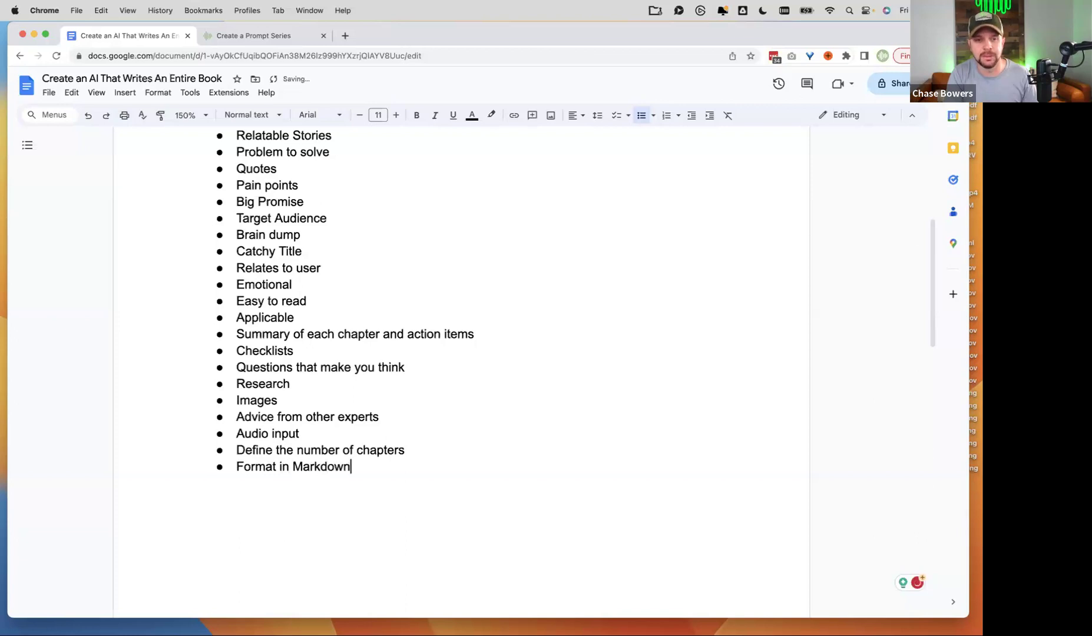
key("Return")
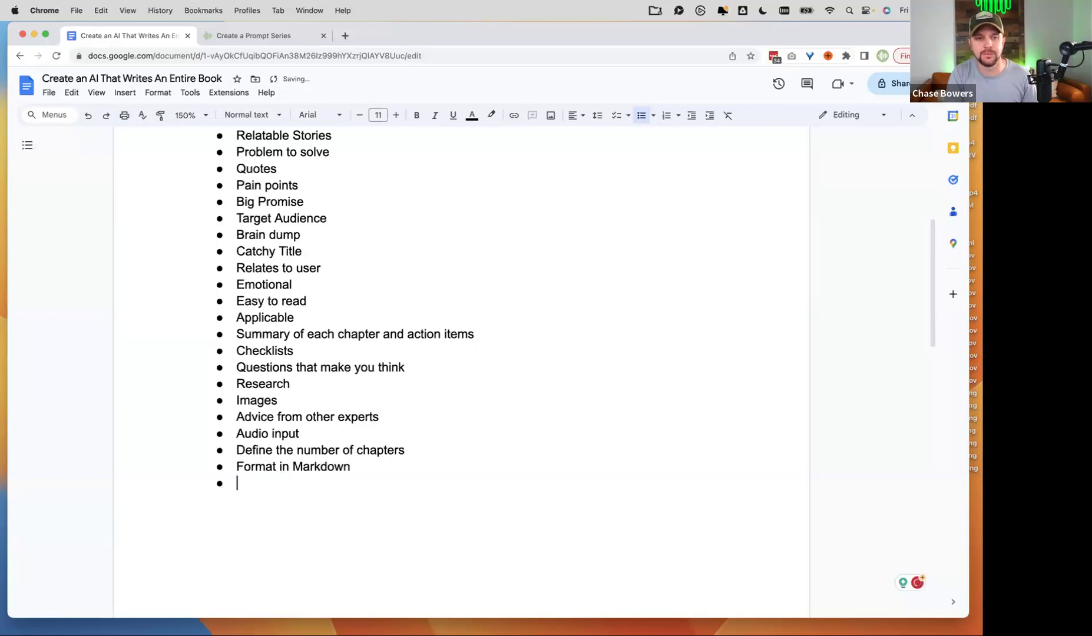
type("Your owne x")
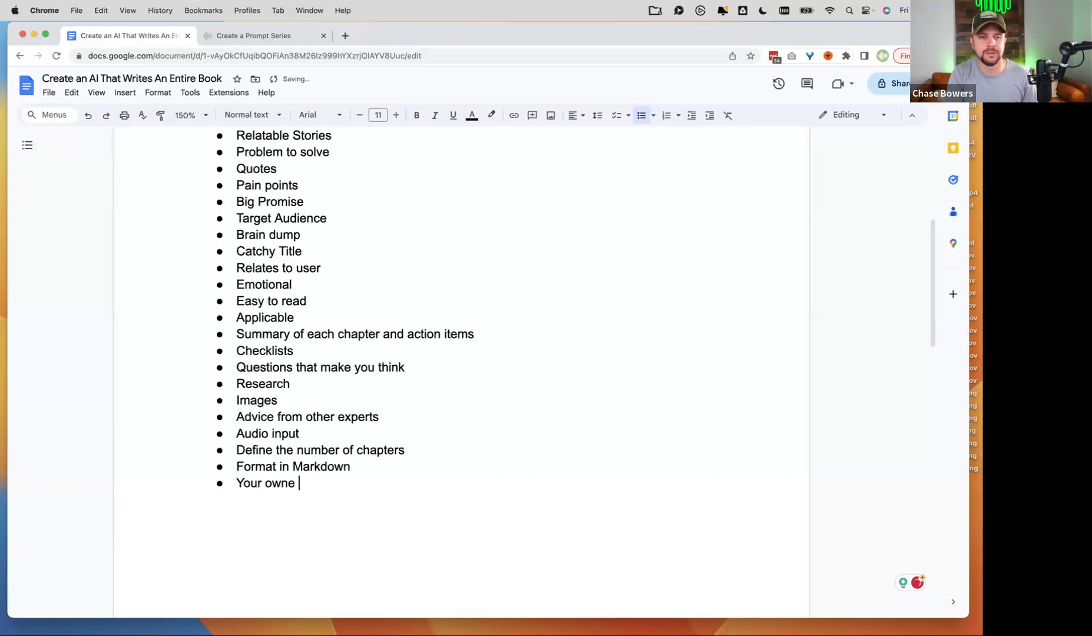
key("BackSpace")
key("BackSpace")
key("BackSpace")
type("experi")
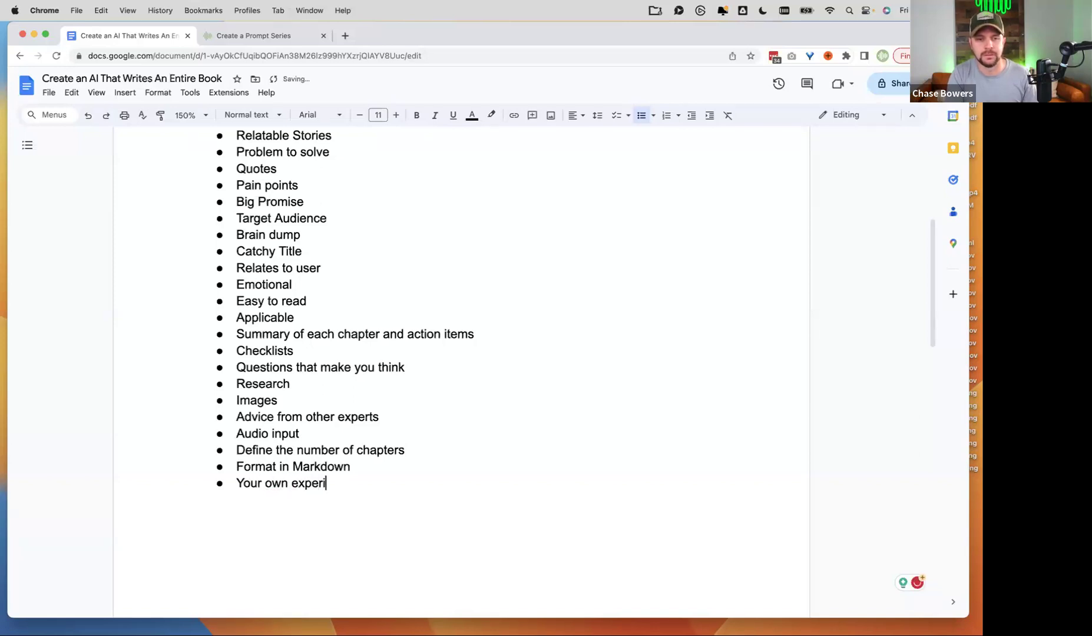
type("ences")
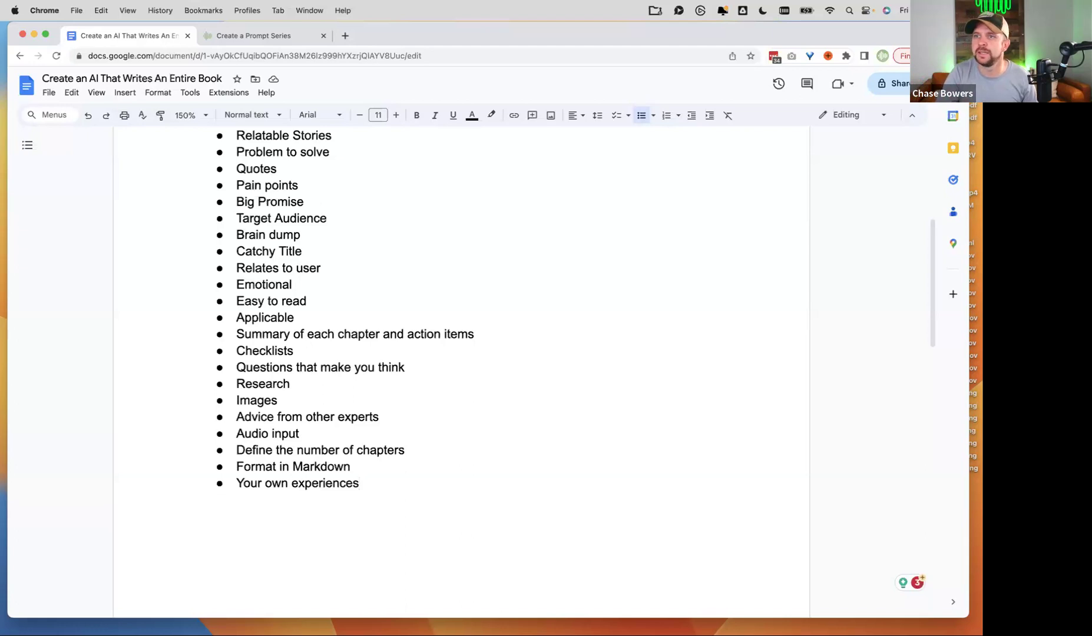
Review the whole brainstorm list from "Title" through "Your own experiences".
scroll(360, 365, "up", 10)
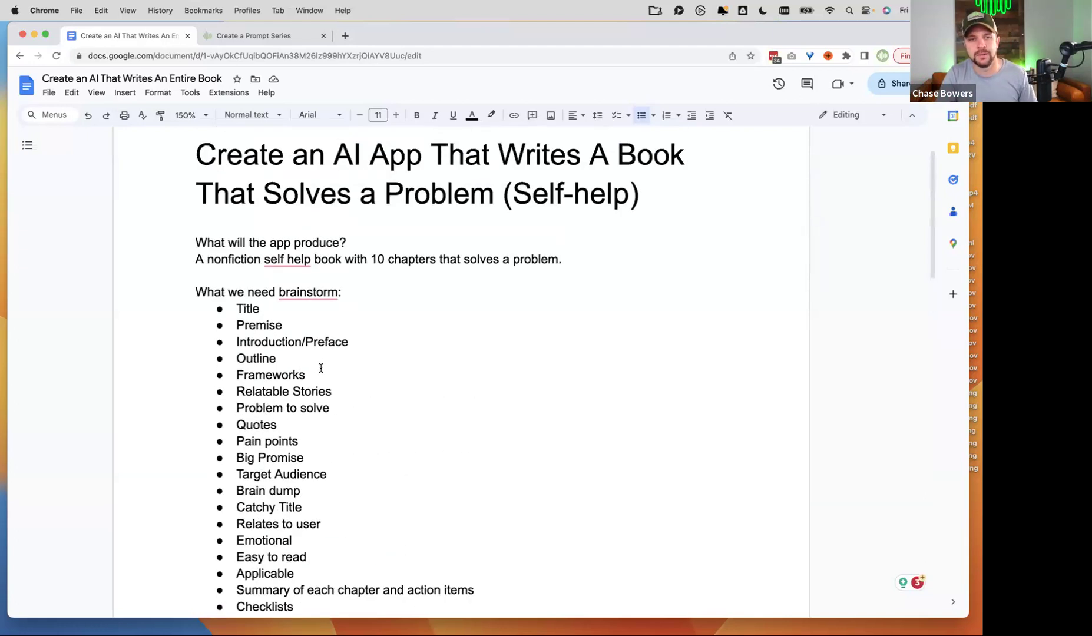
scroll(360, 322, "down", 15)
scroll(361, 324, "up", 5)
scroll(362, 325, "up", 5)
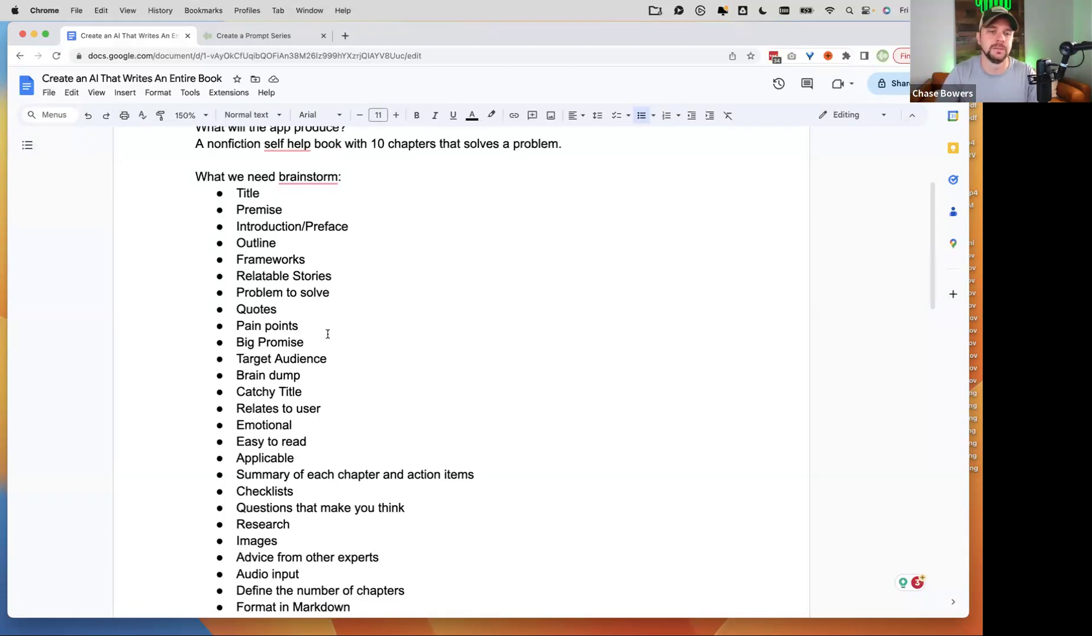
scroll(328, 334, "down", 2)
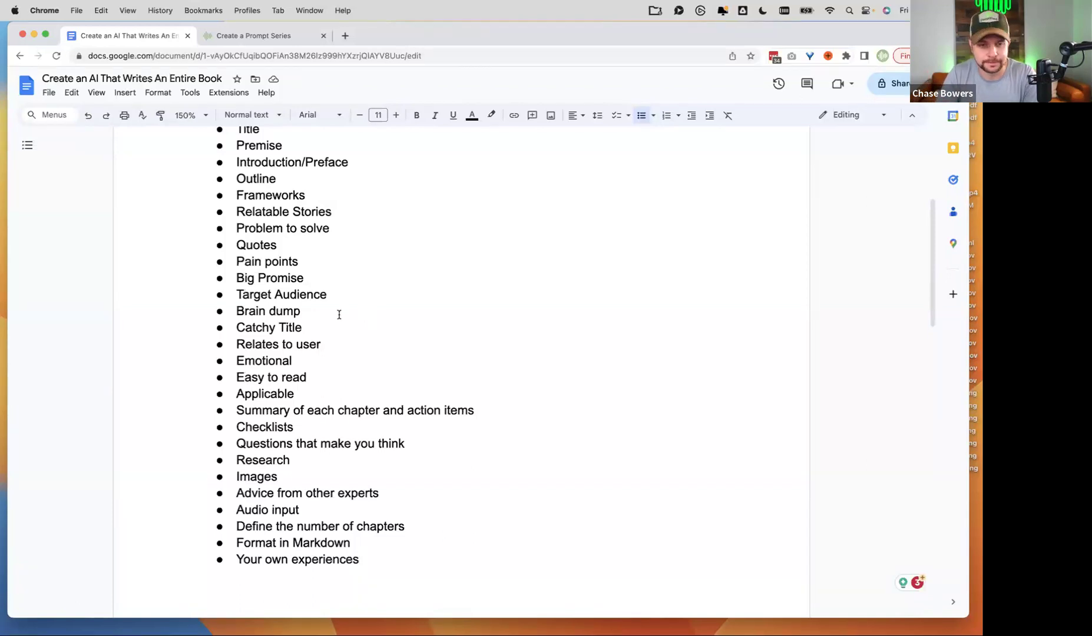
scroll(285, 332, "up", 5)
scroll(286, 332, "down", 2)
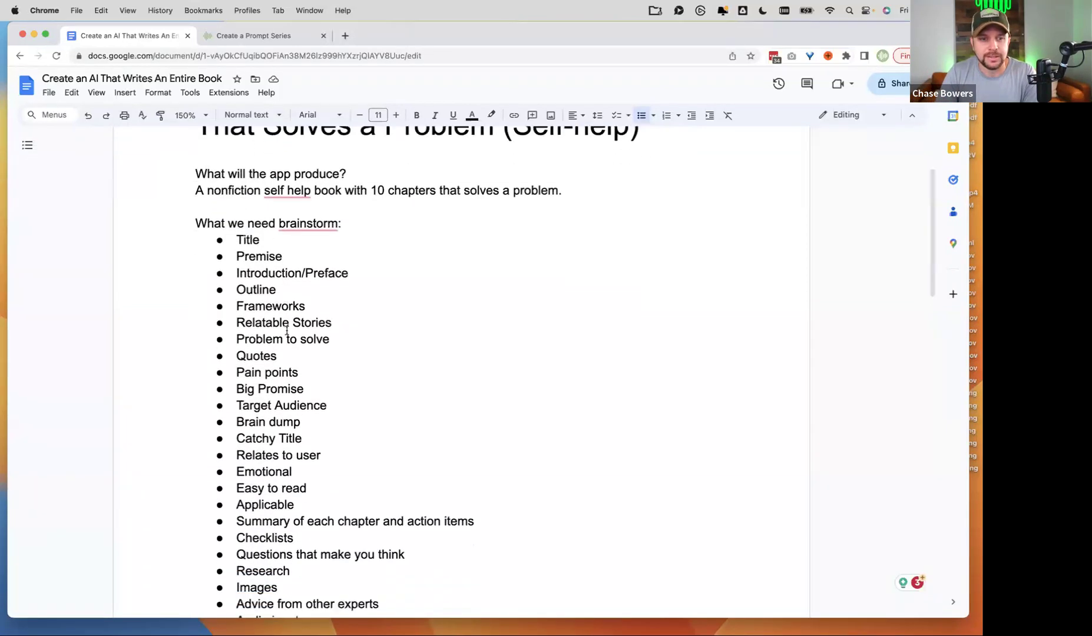
scroll(382, 255, "down", 6)
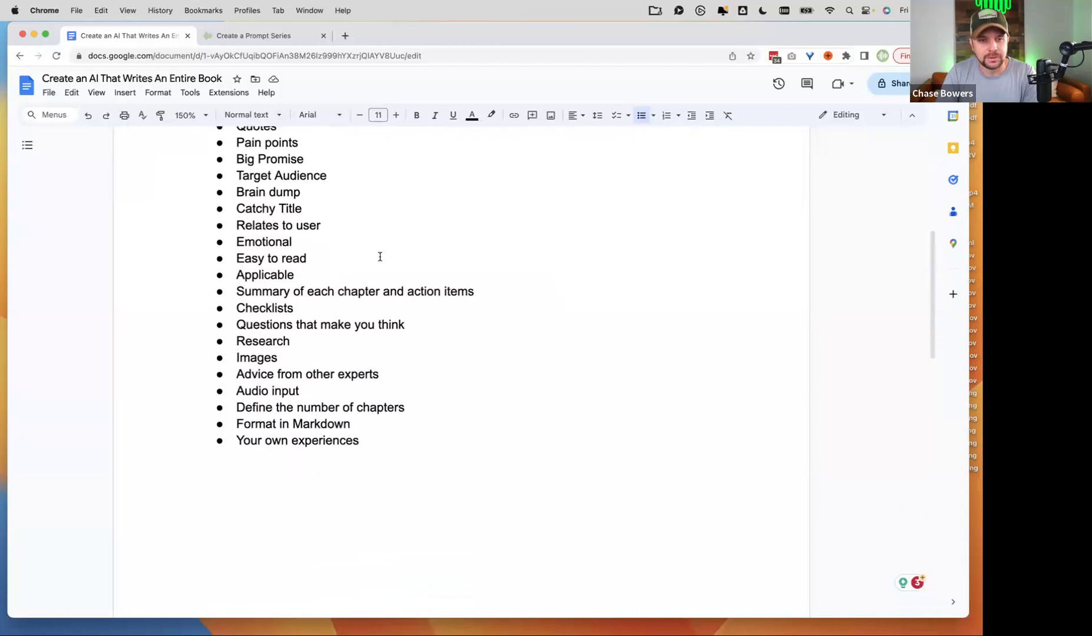
scroll(382, 254, "up", 7)
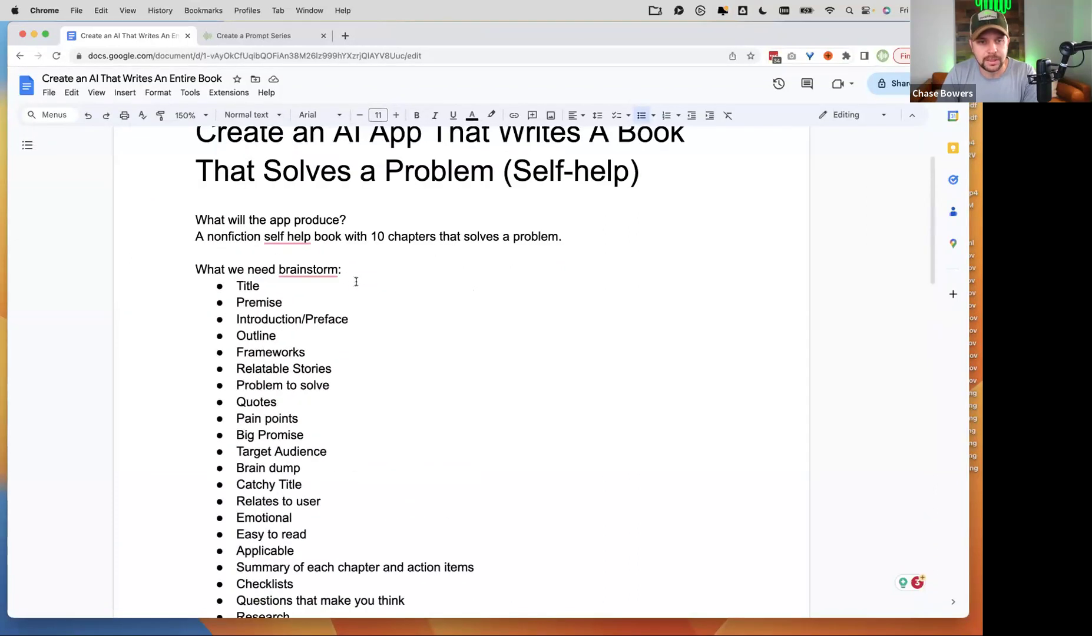
Delete the duplicate "What we need brainstorm:" heading above "What we will output:" on the second page.
scroll(361, 280, "down", 7)
scroll(357, 281, "down", 8)
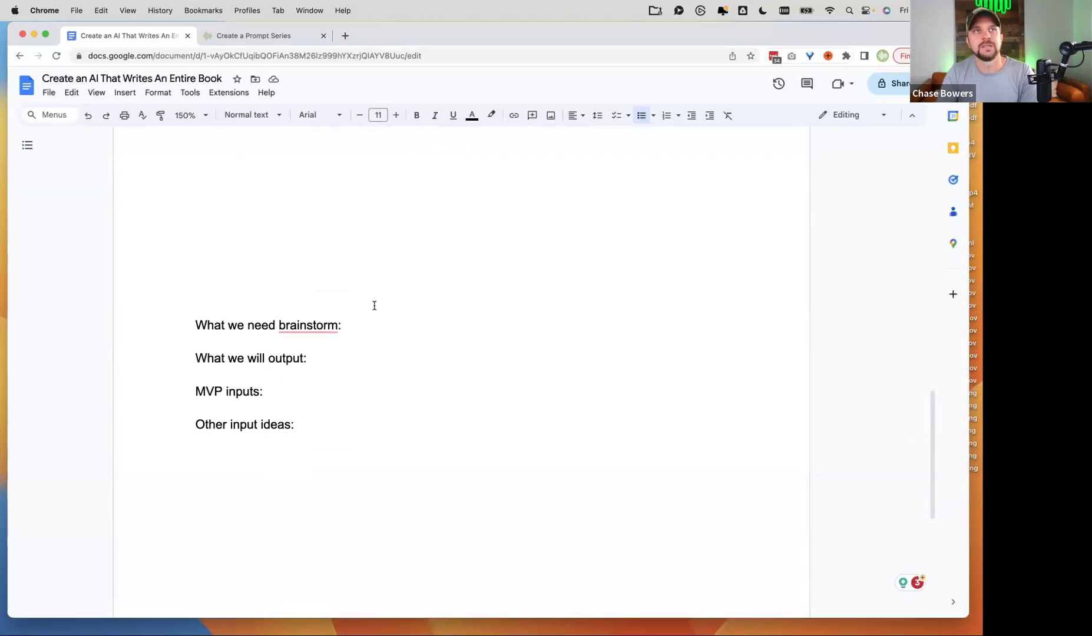
double_click(345, 325)
mouse_move(350, 325)
left_mouse_down()
mouse_move(192, 325)
mouse_move(363, 339)
left_mouse_up()
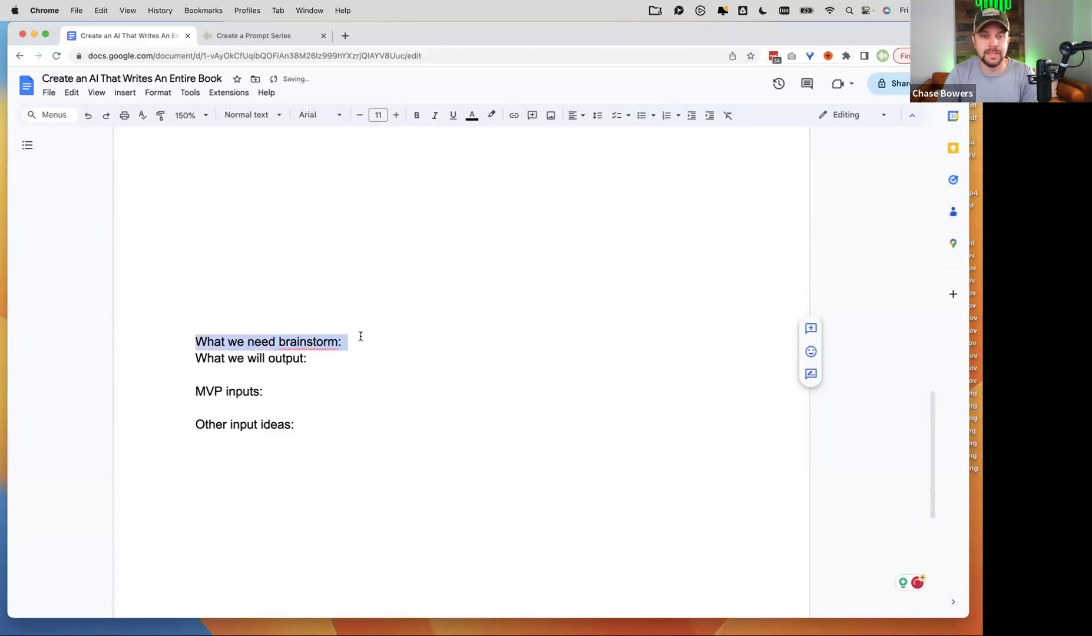
key("BackSpace")
Insert blank space beneath "What we will output:" and place the text cursor directly below that heading.
scroll(313, 316, "up", 3)
scroll(312, 316, "up", 8)
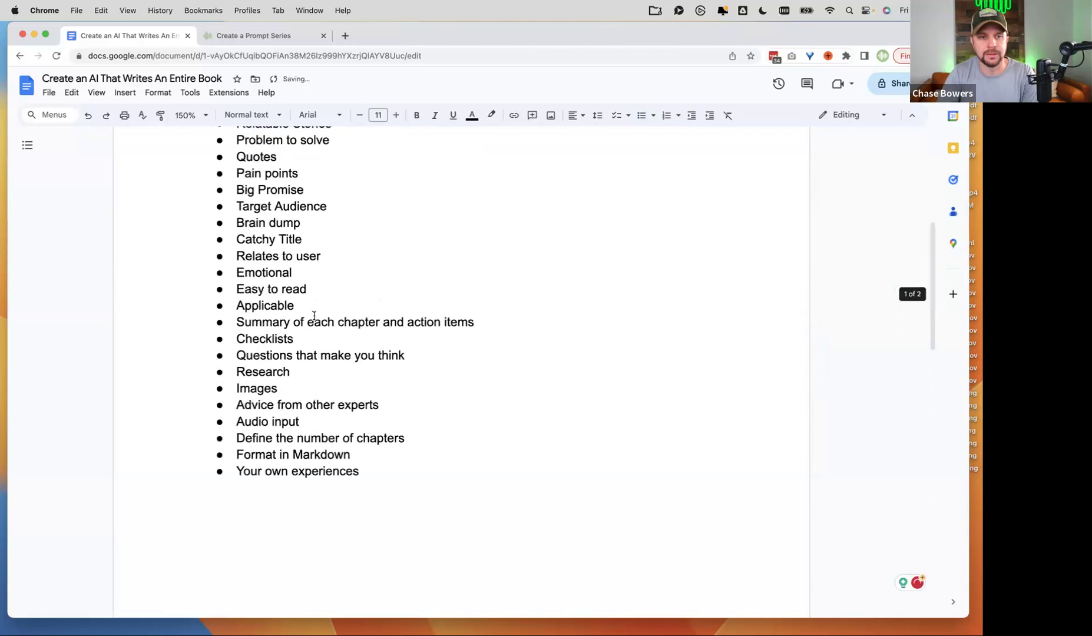
scroll(313, 316, "down", 10)
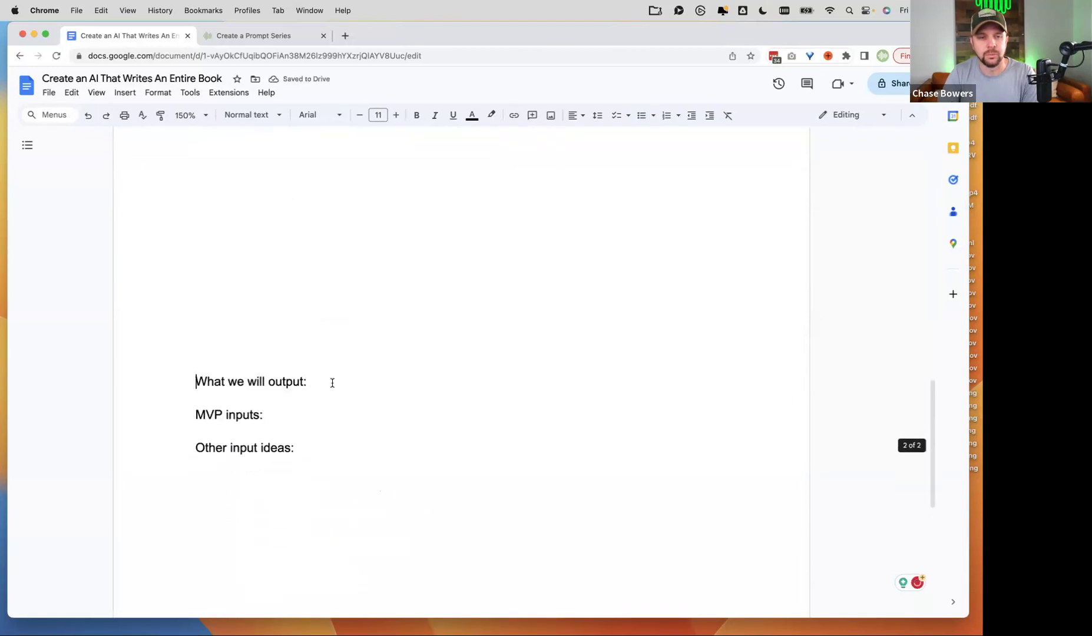
double_click(331, 381)
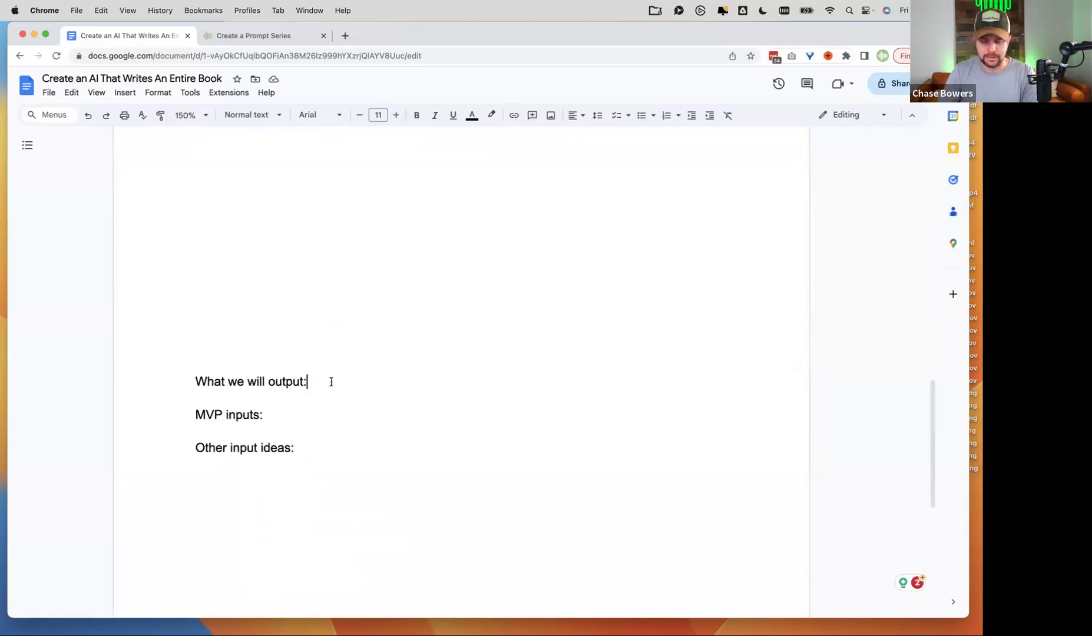
key("Return")
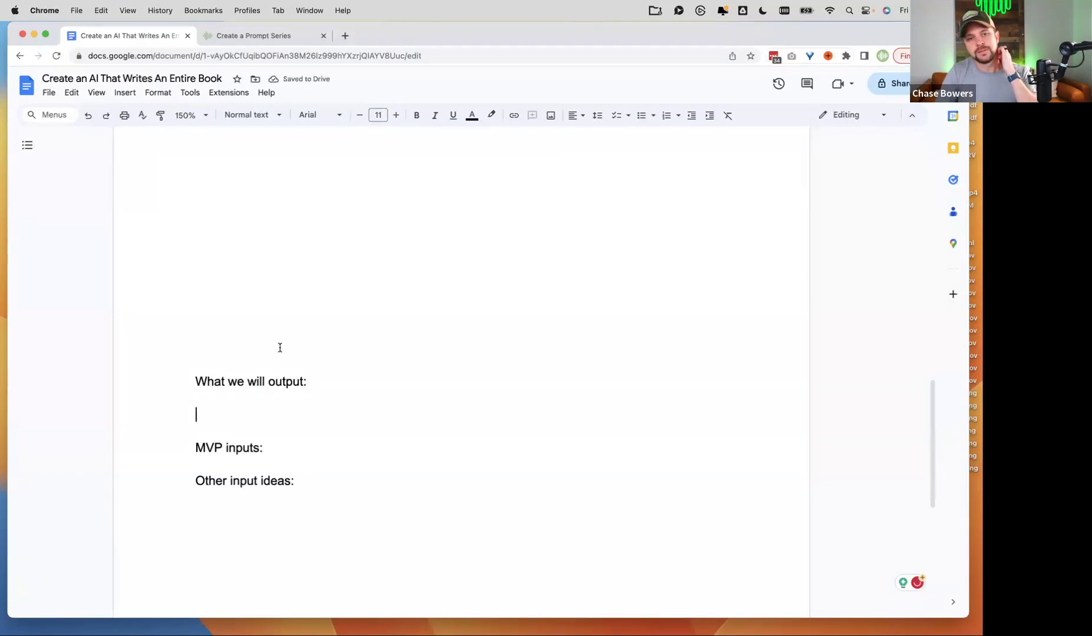
double_click(272, 396)
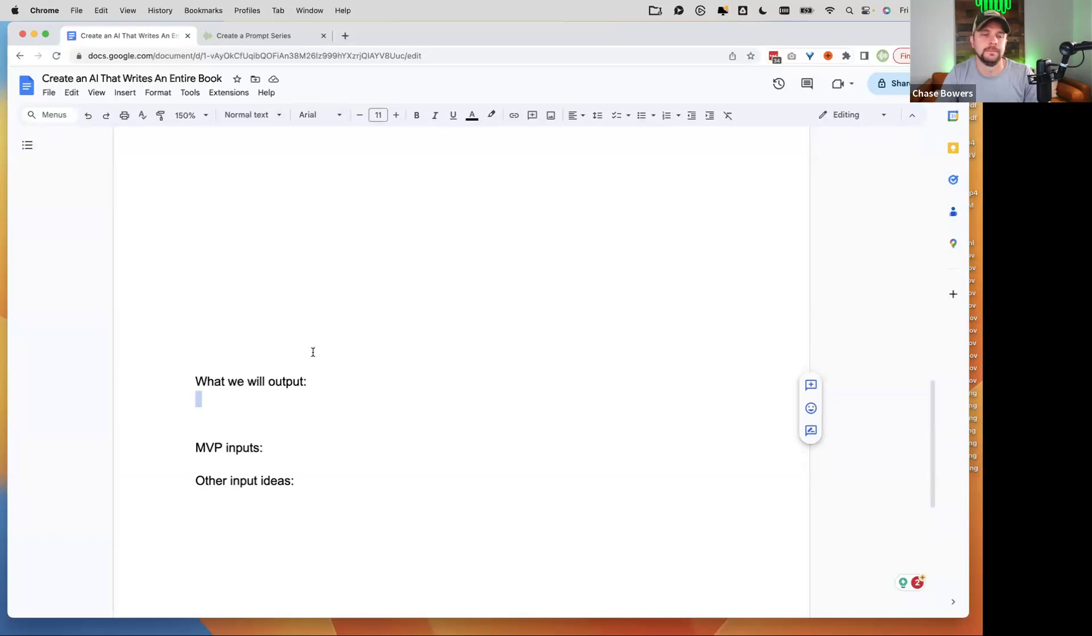
left_click(259, 400)
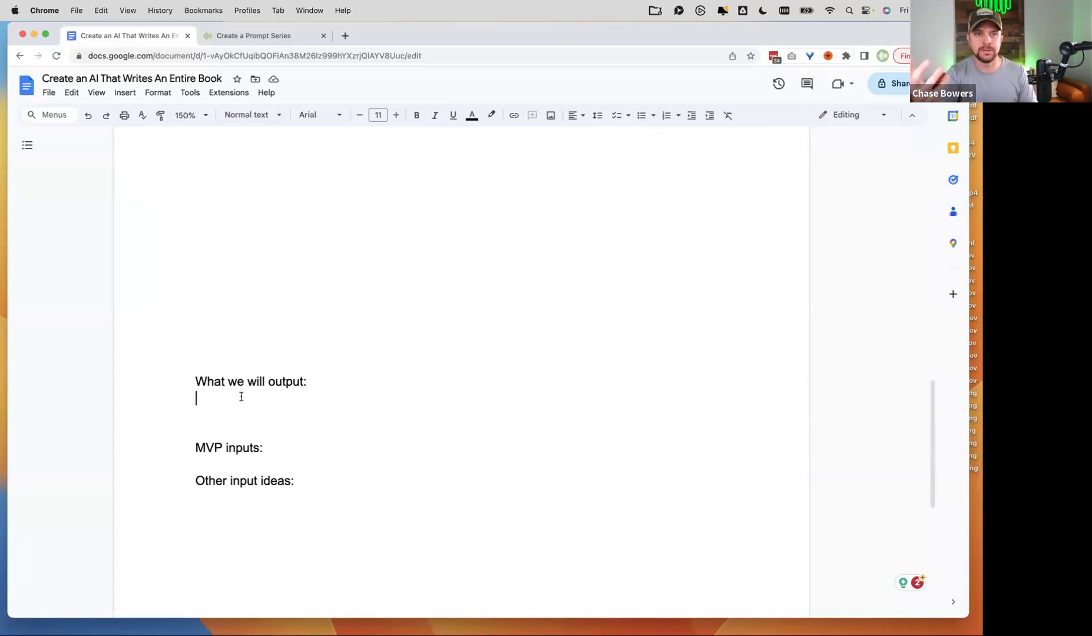
Switch to the Dropified Create a Prompt Series app and examine the generated prompt sequence for writing a self-help book.
left_click(275, 35)
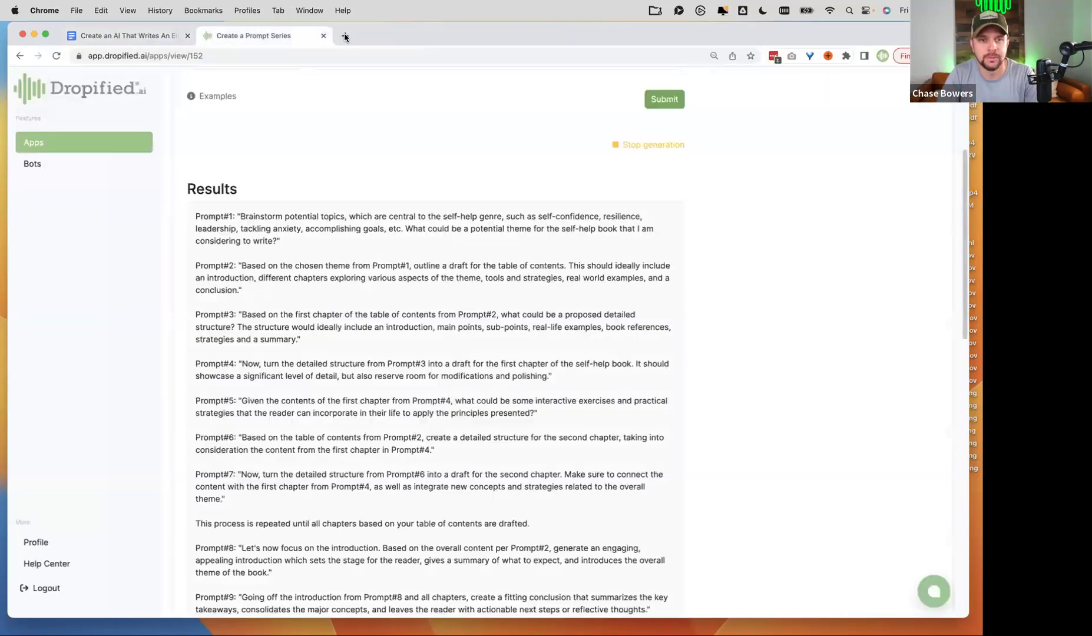
scroll(384, 233, "up", 5)
scroll(384, 233, "down", 2)
left_click(377, 291)
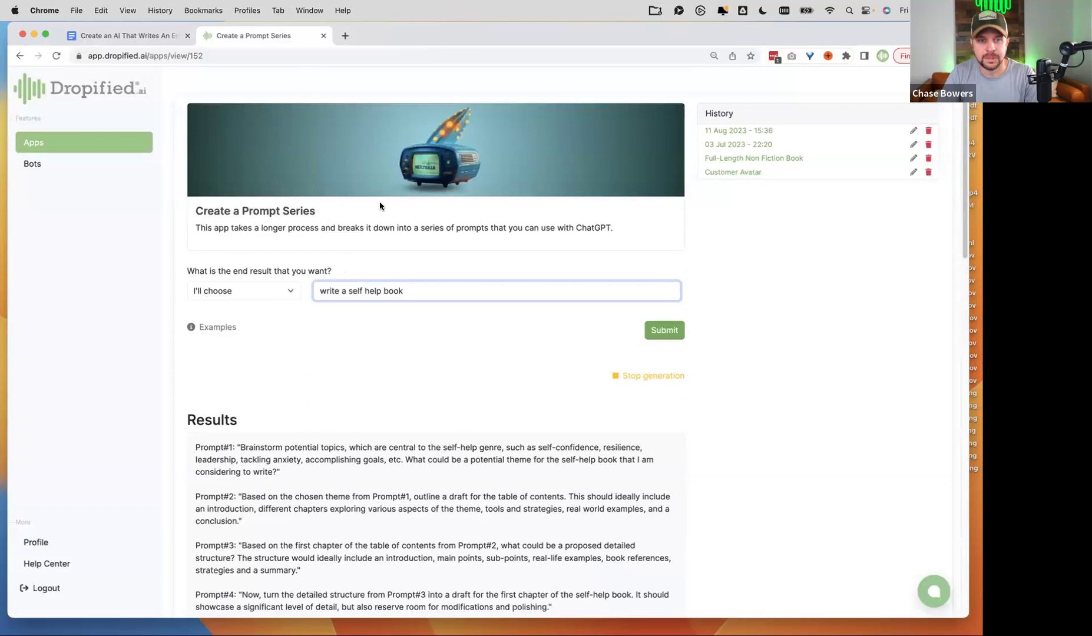
scroll(456, 293, "down", 5)
left_click_drag(196, 205, 484, 513)
scroll(436, 306, "up", 5)
left_click(300, 467)
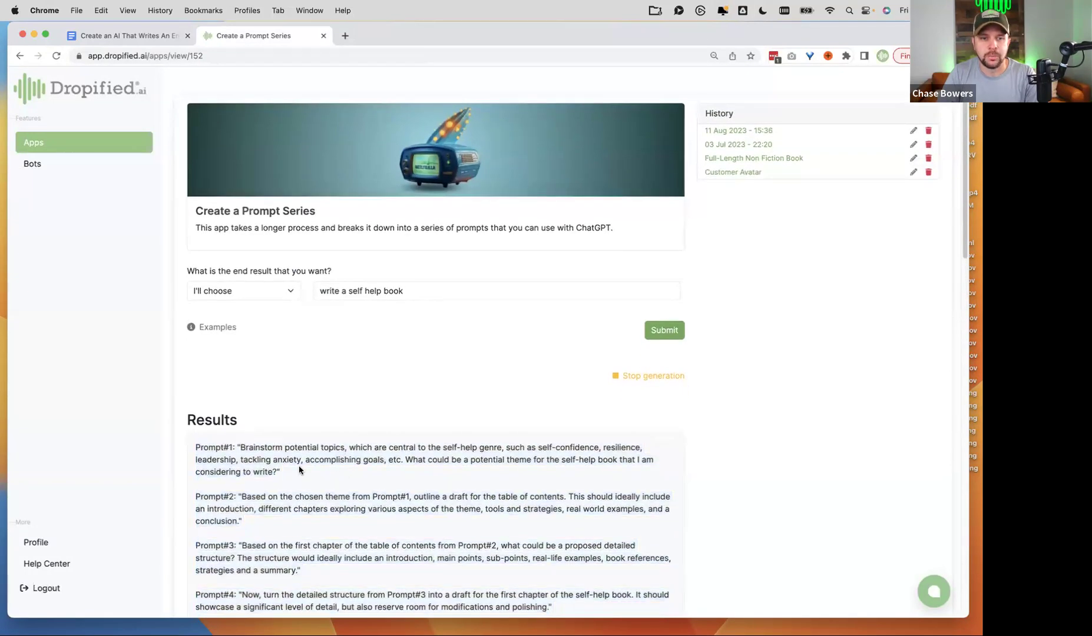
scroll(304, 462, "down", 2)
scroll(305, 458, "up", 2)
scroll(305, 458, "down", 3)
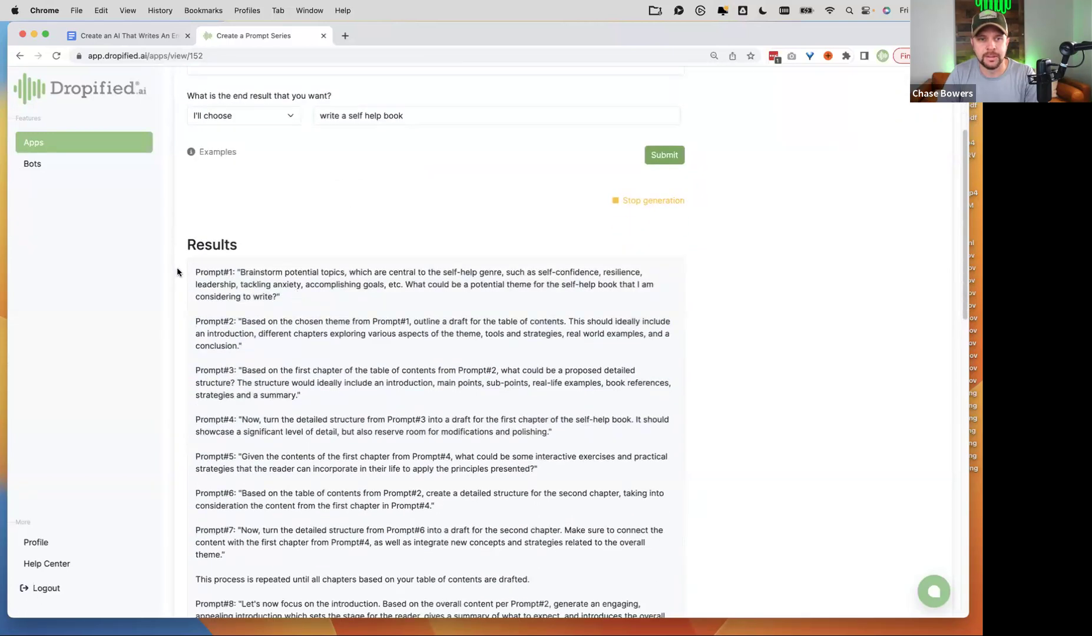
left_click_drag(195, 272, 392, 539)
left_click(392, 511)
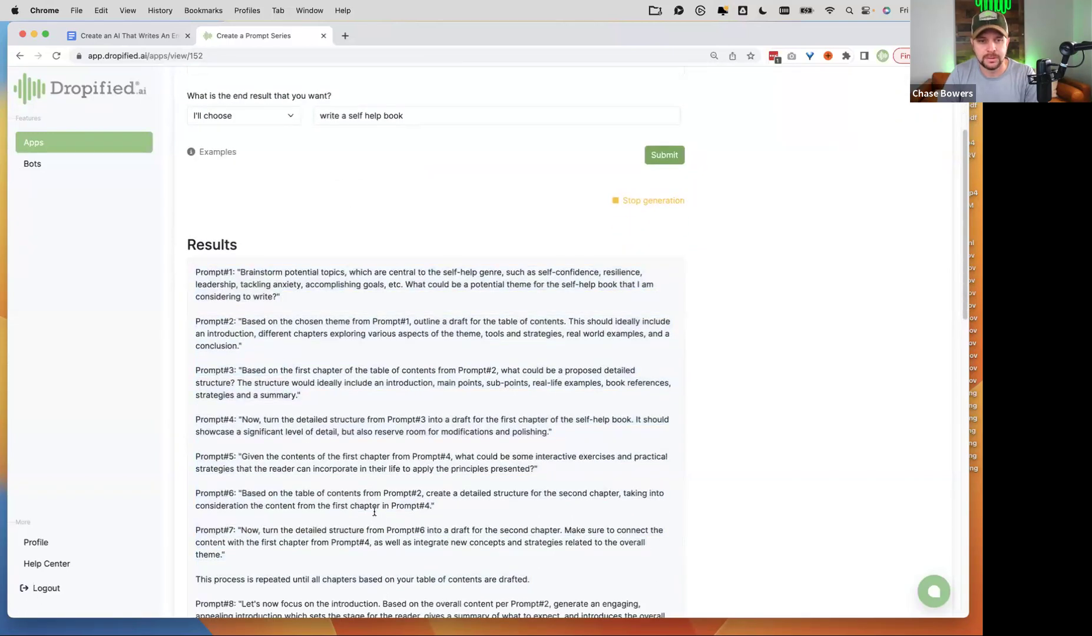
scroll(324, 519, "down", 3)
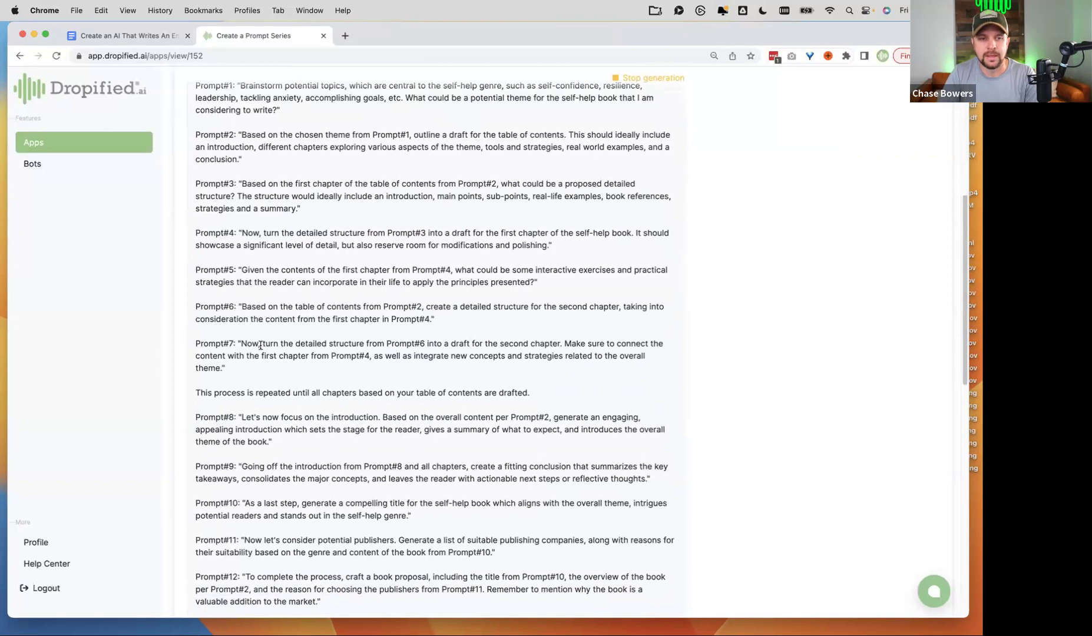
scroll(265, 375, "up", 3)
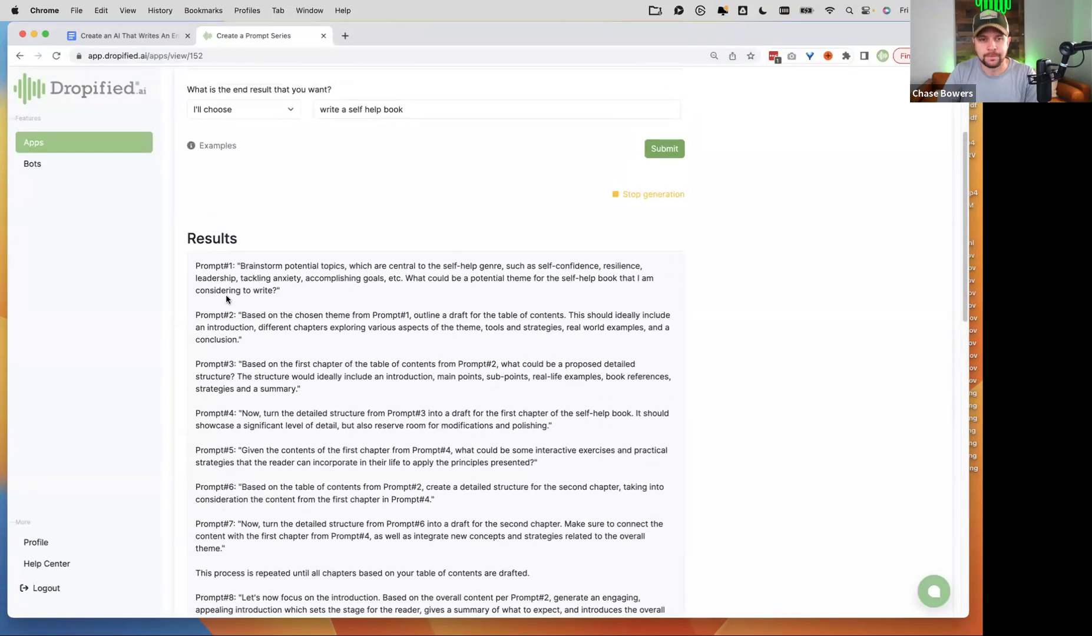
scroll(230, 298, "up", 3)
Return to the Google Docs document, recheck the brainstorm list, and enter "Premise" and "Title" on separate lines under "What we will output:".
left_click(129, 36)
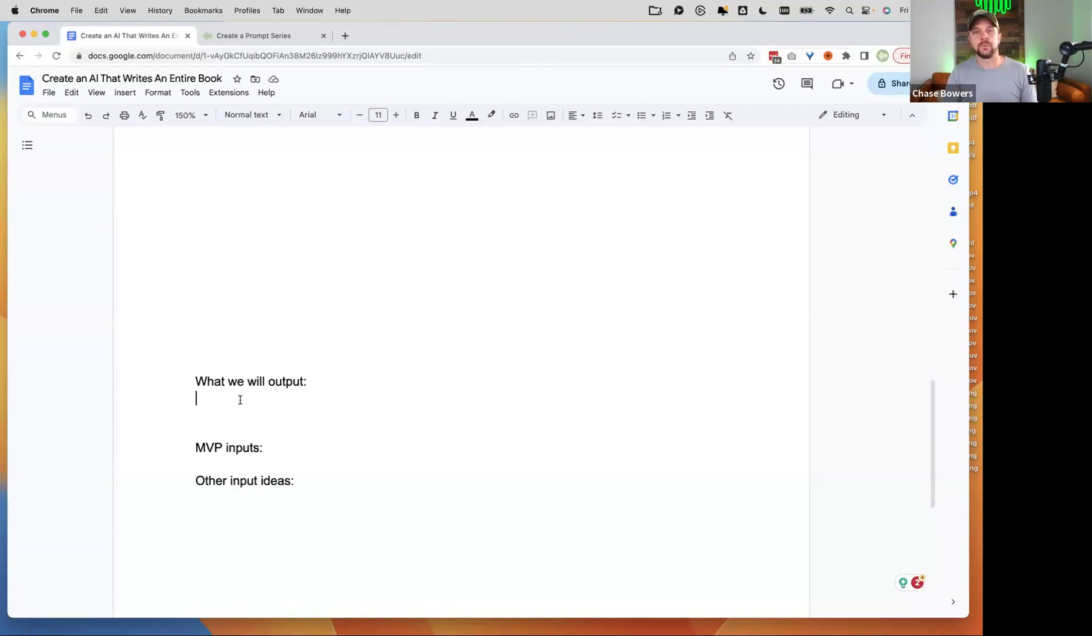
scroll(245, 395, "up", 15)
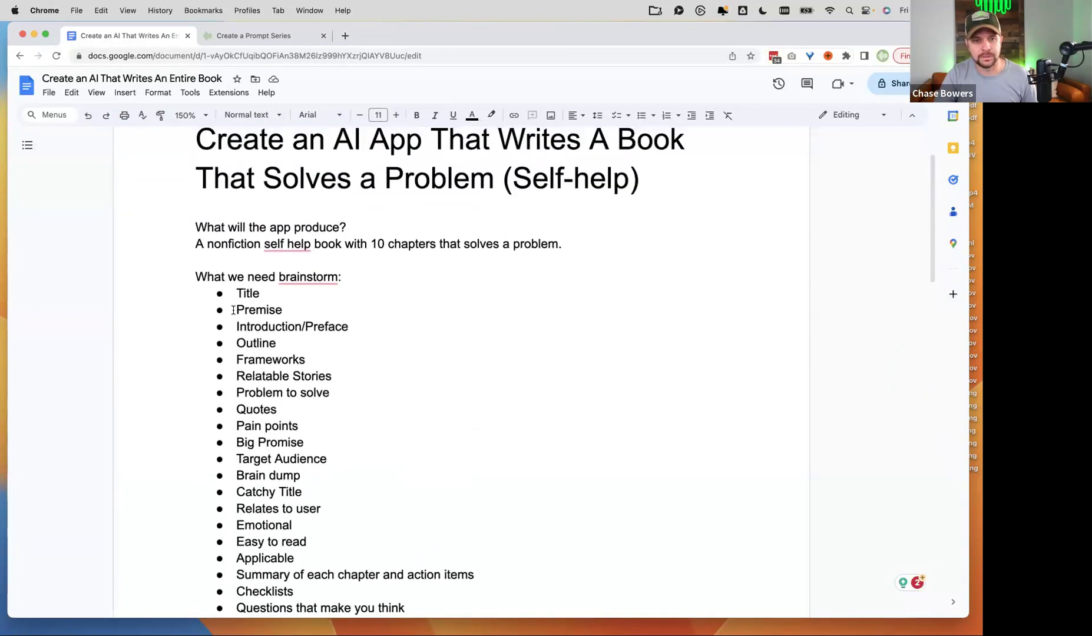
scroll(268, 362, "down", 10)
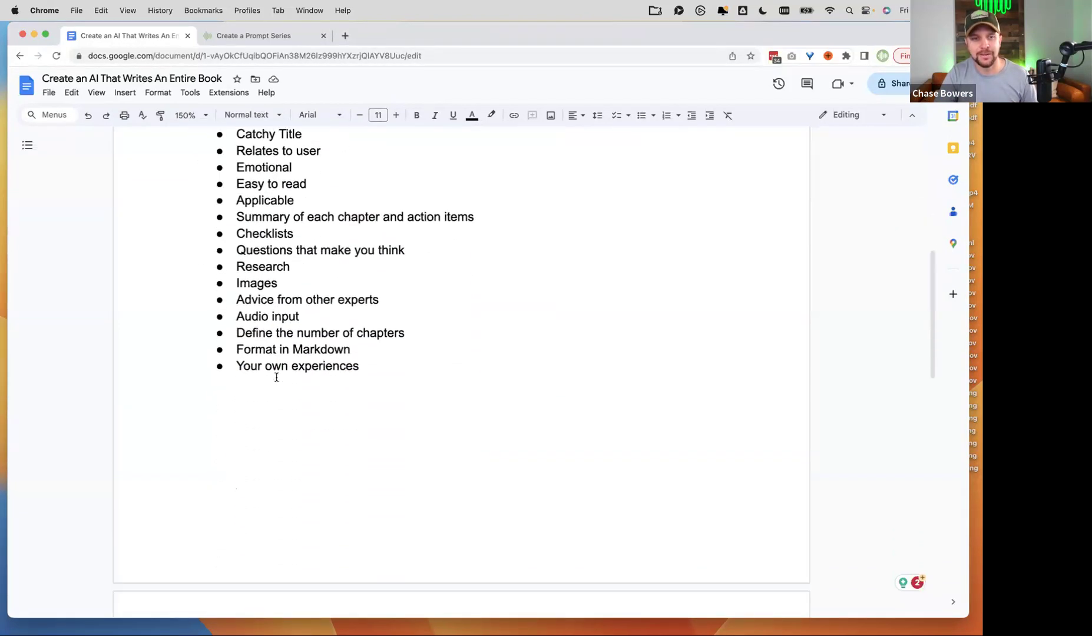
scroll(278, 381, "up", 4)
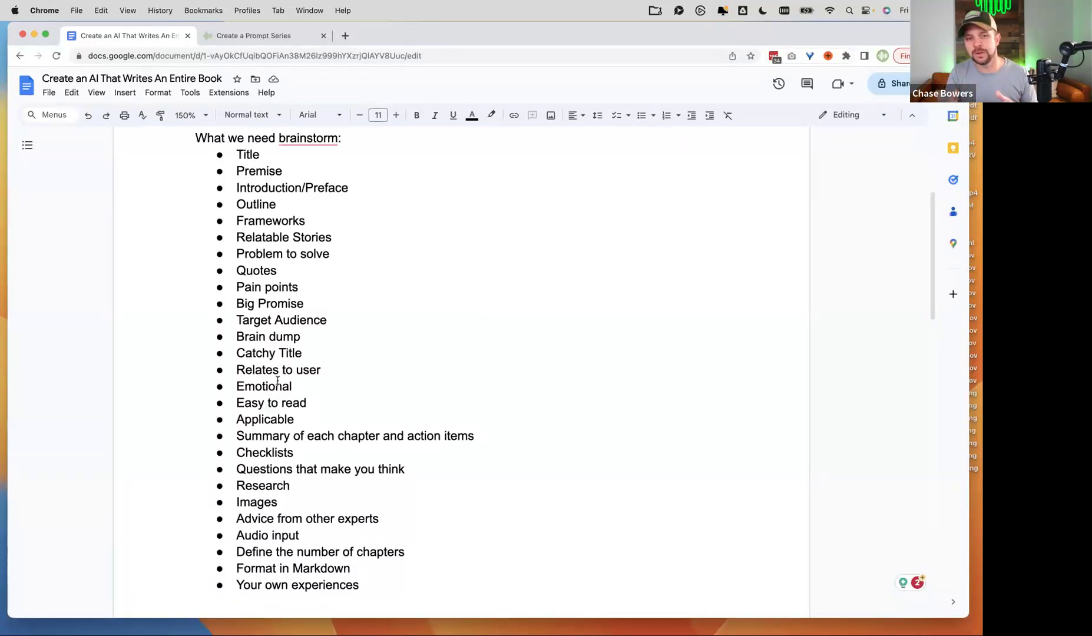
scroll(277, 381, "down", 20)
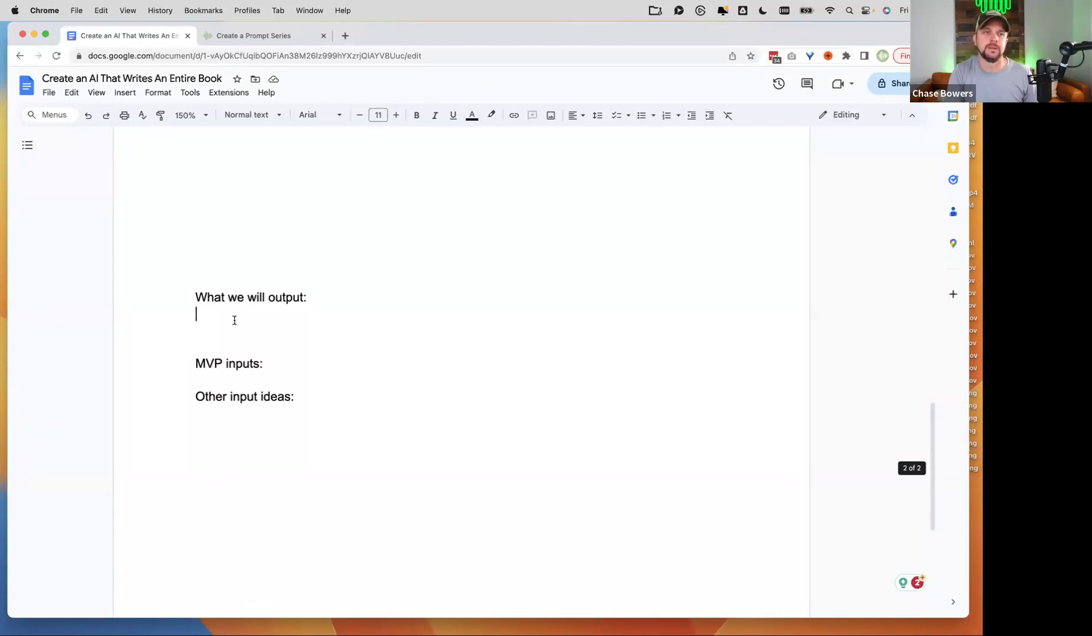
type("Premise")
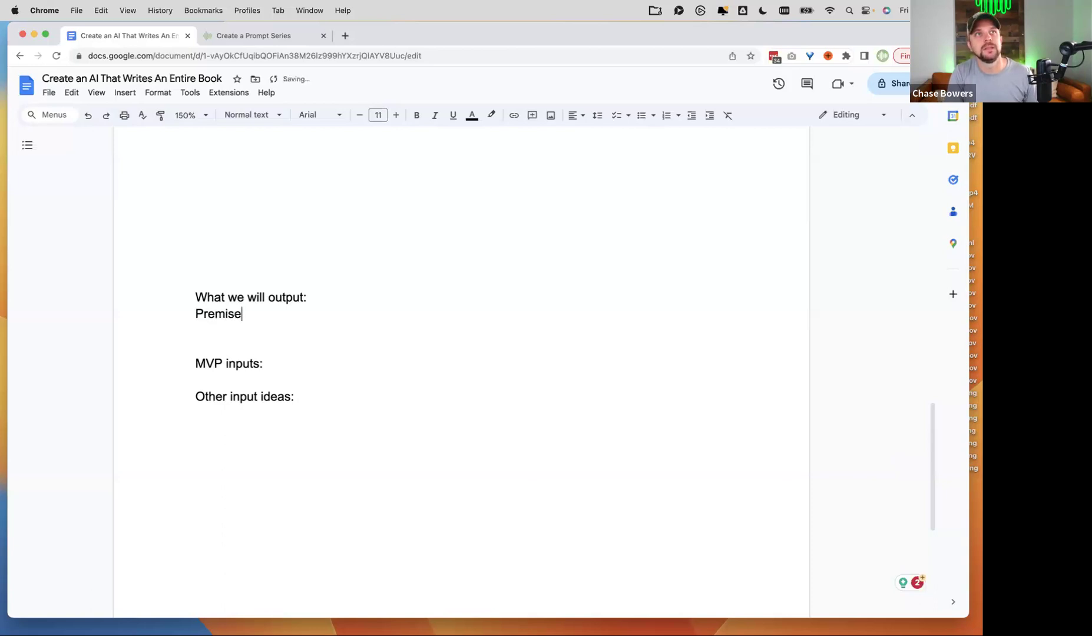
key("Return")
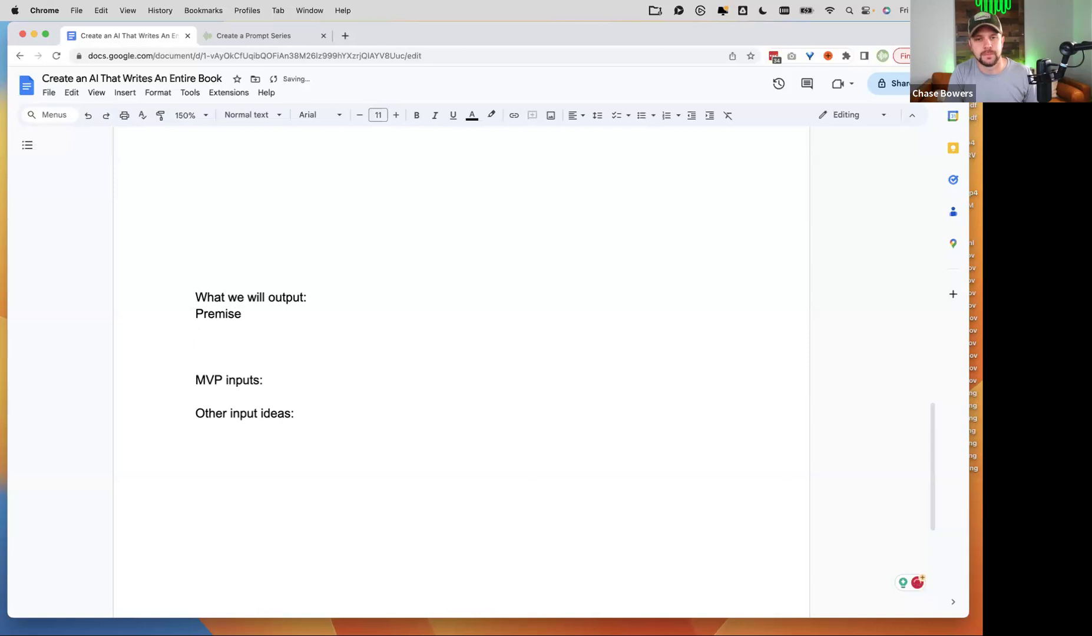
type("Title")
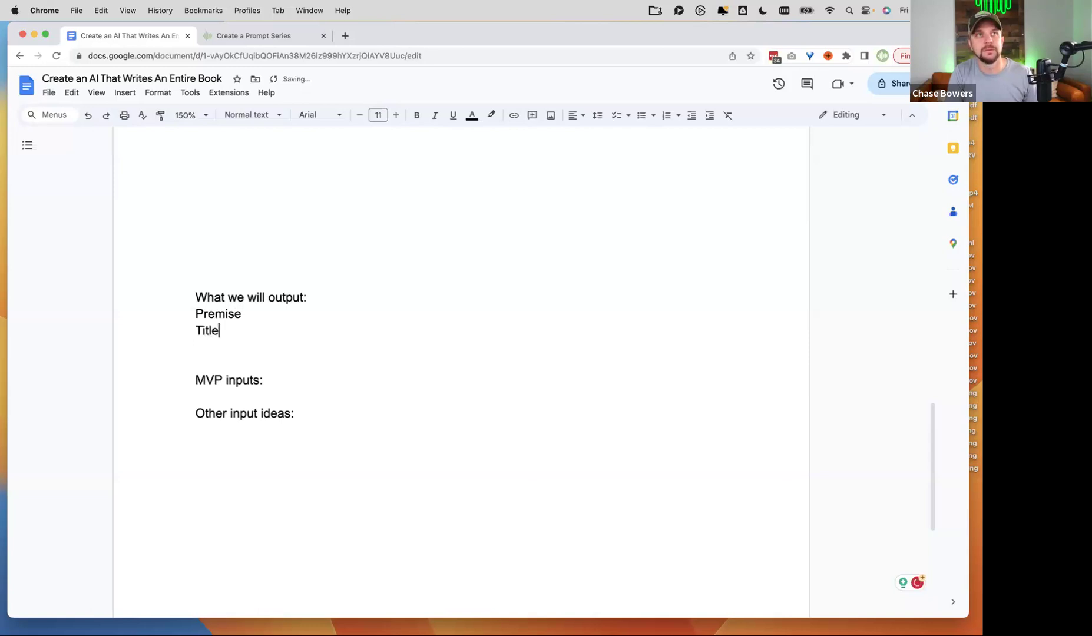
Add "Subtitle", "Outline" and "Introduction" on separate lines below "Title" in the "What we will output:" list.
key("Return")
type("Subtitle")
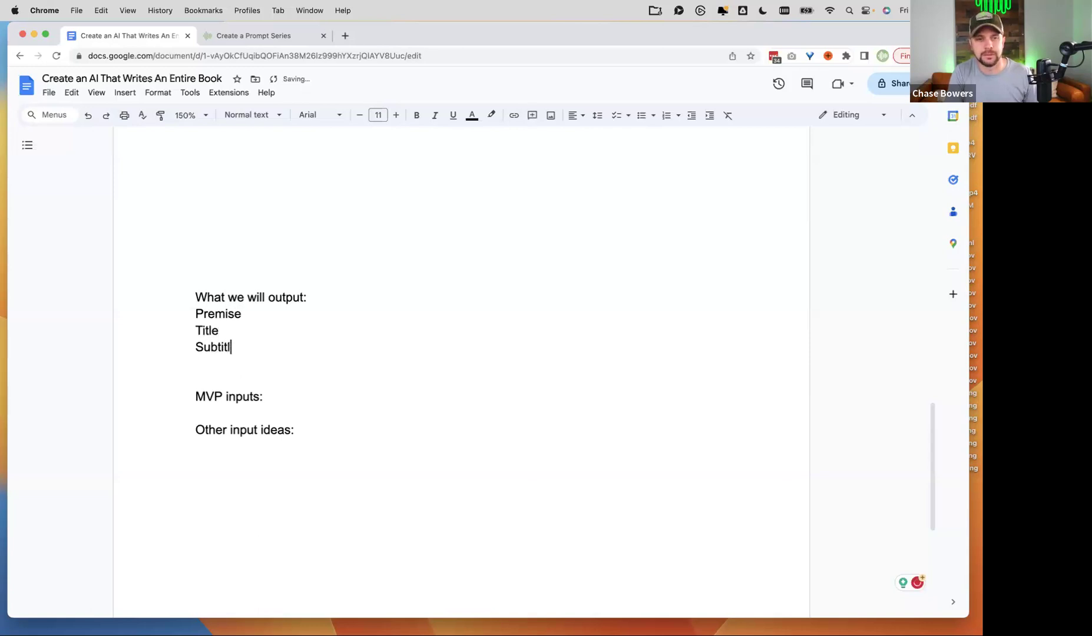
key("Return")
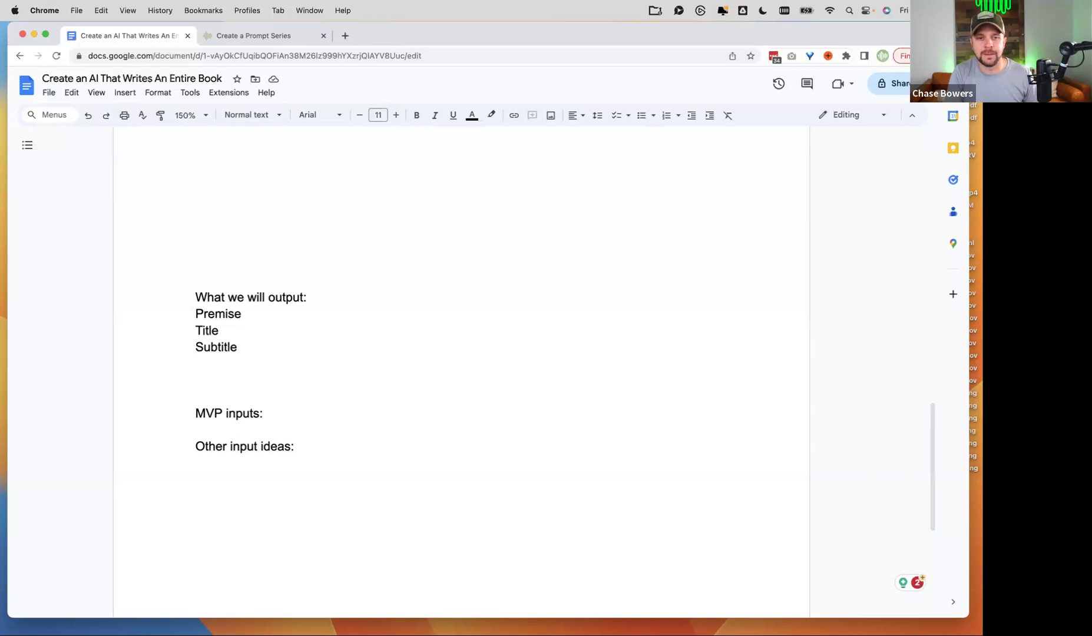
type("Outline")
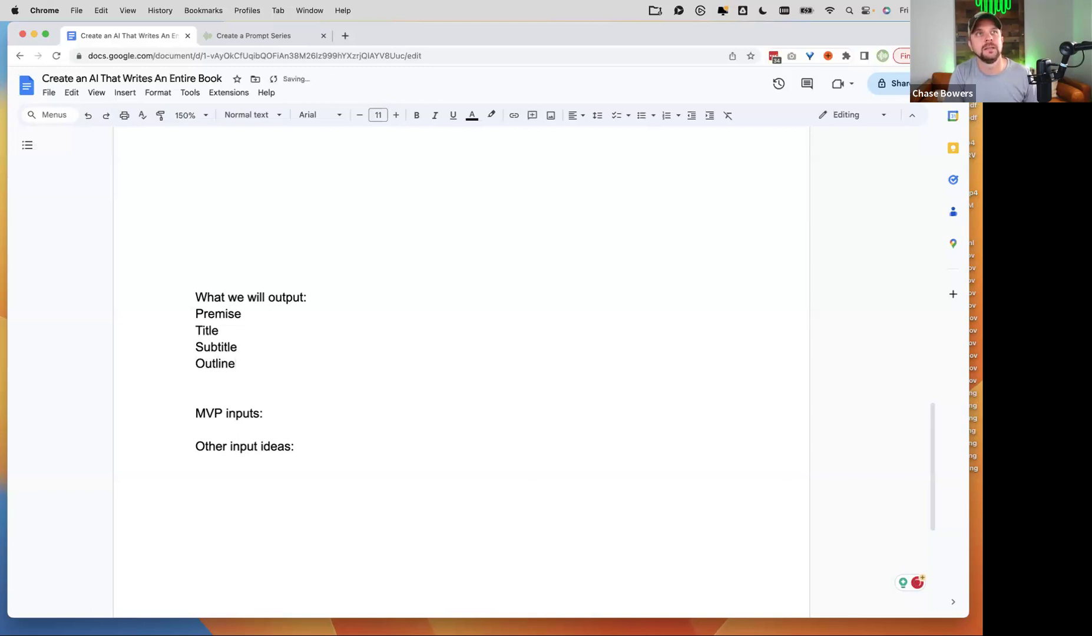
key("Return")
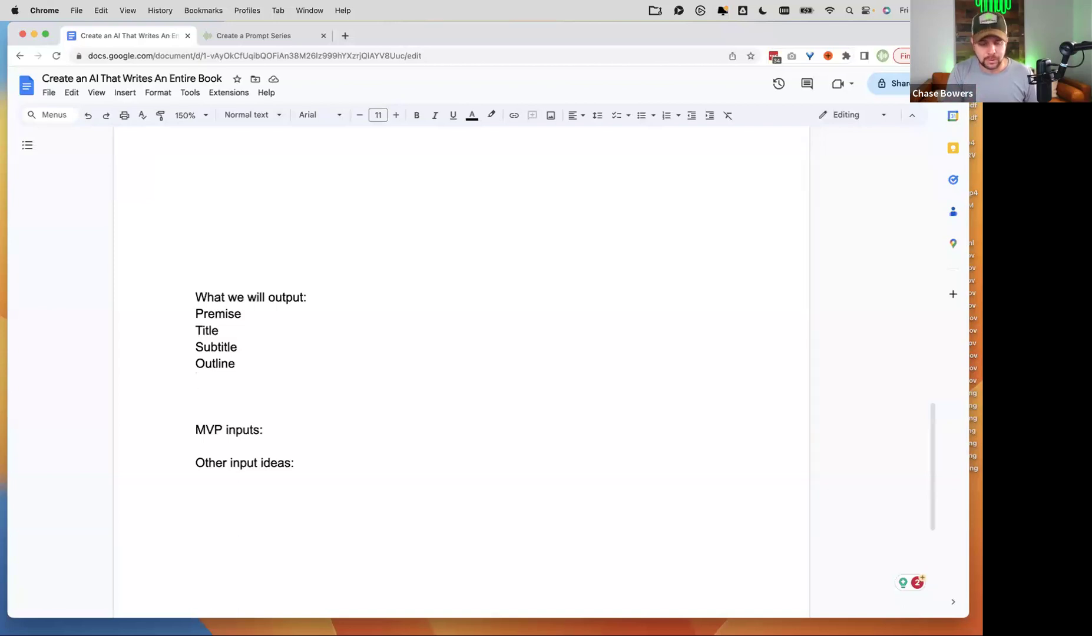
type("F")
key("BackSpace")
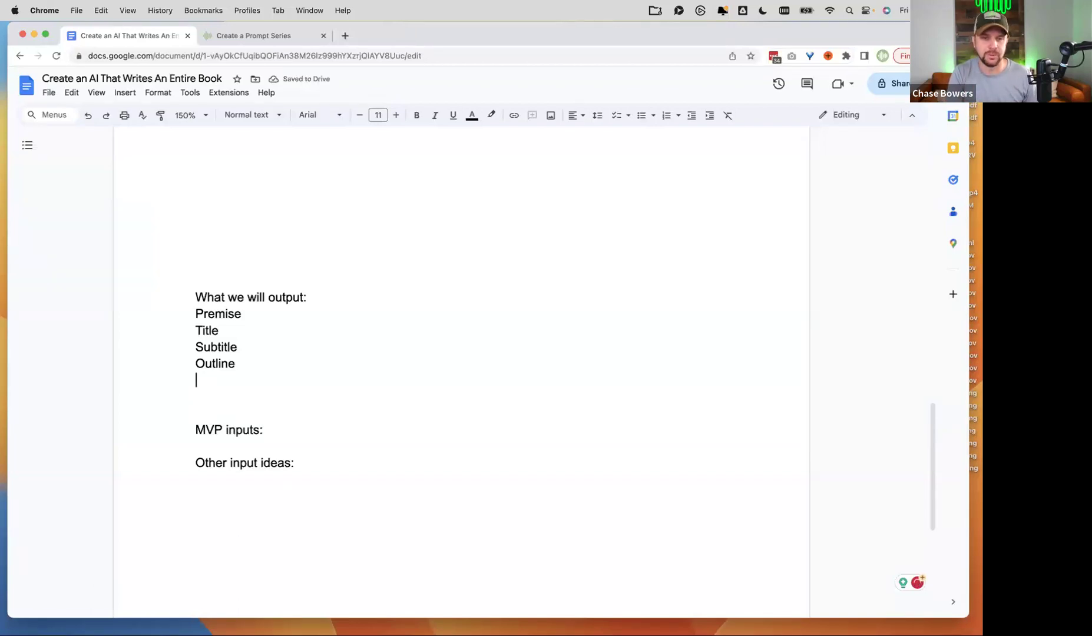
type("Introduction")
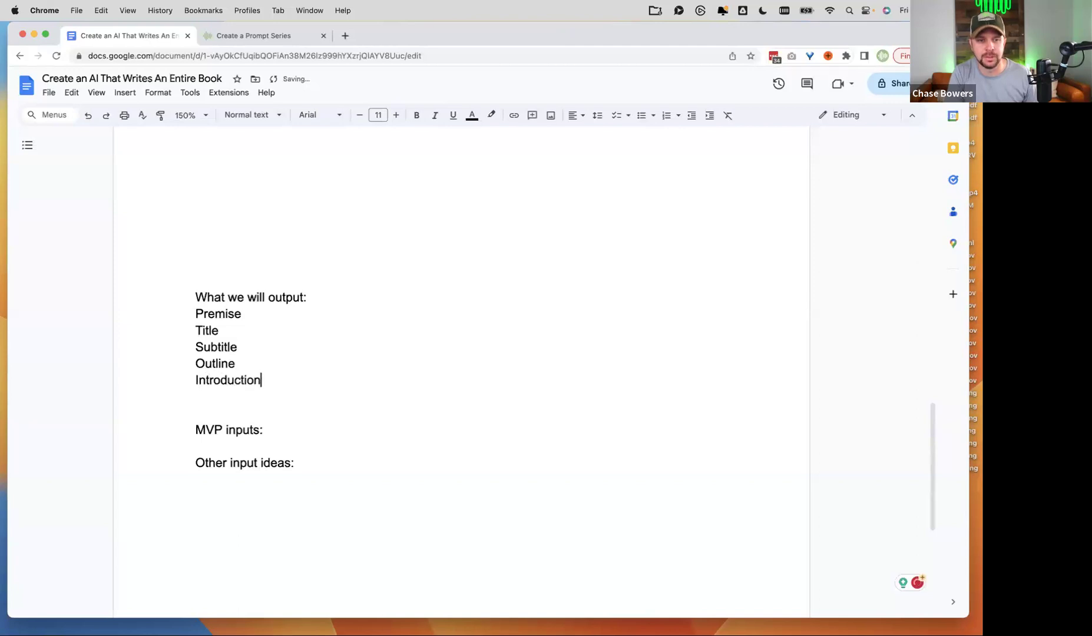
Add a correctly spelled "Chapters 1-10" entry below "Introduction" and place the text cursor on the empty line beneath it.
key("Return")
type("Chatpers")
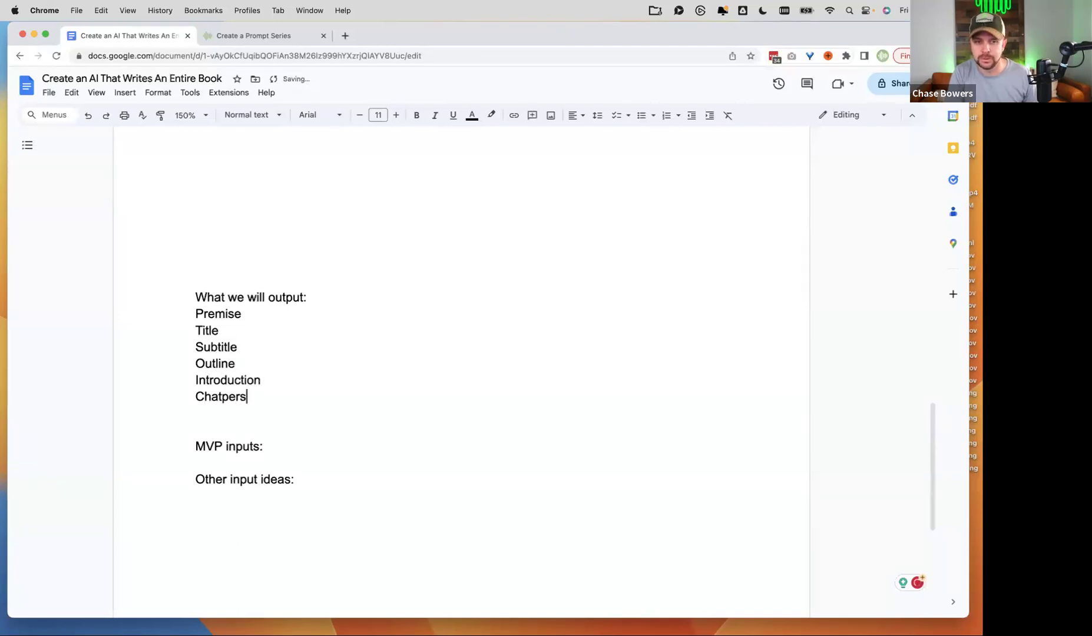
type(" 1-10")
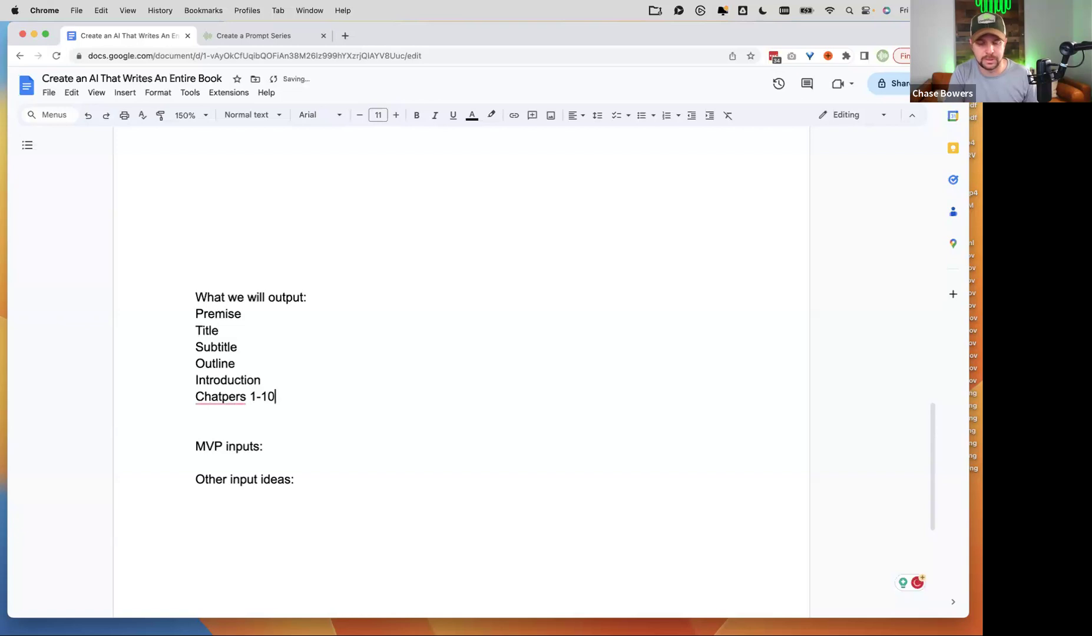
key("Return")
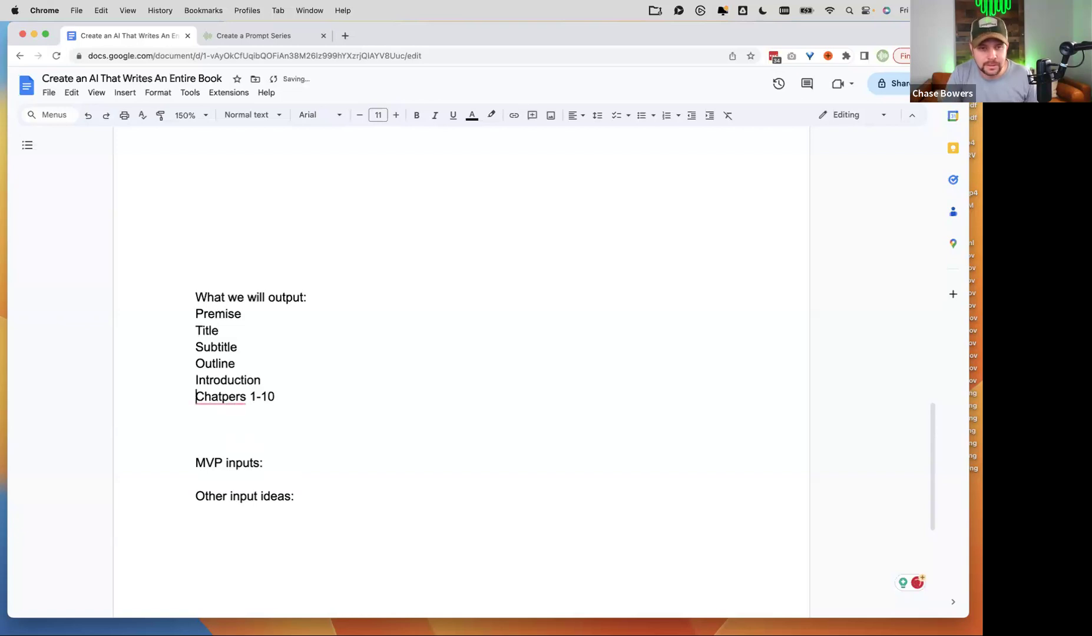
left_click(221, 397)
key("BackSpace")
left_click(226, 397)
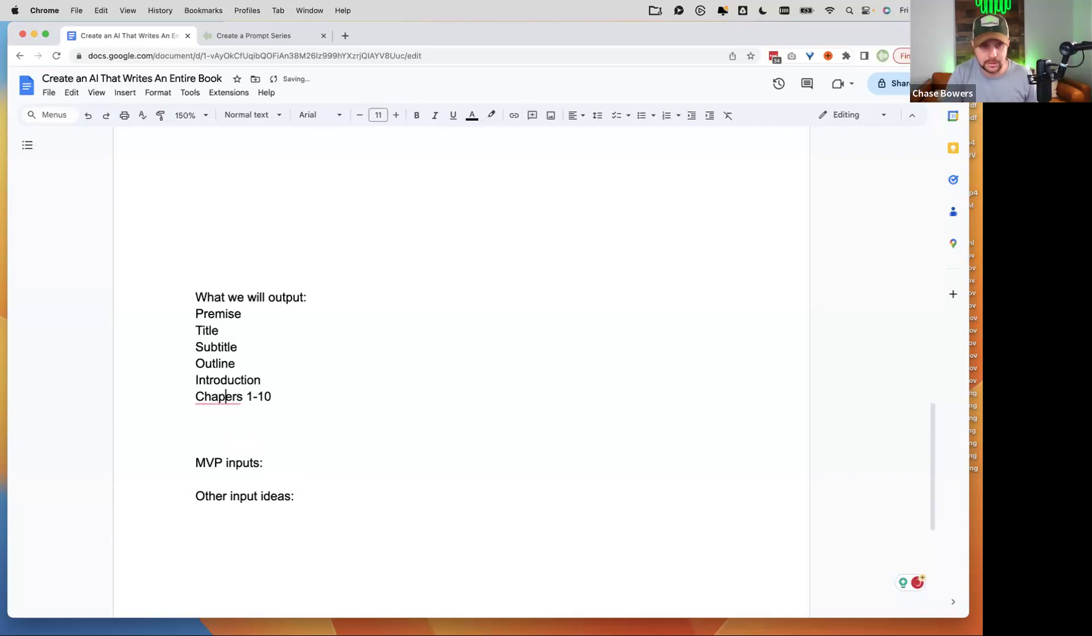
type("t")
key("Down")
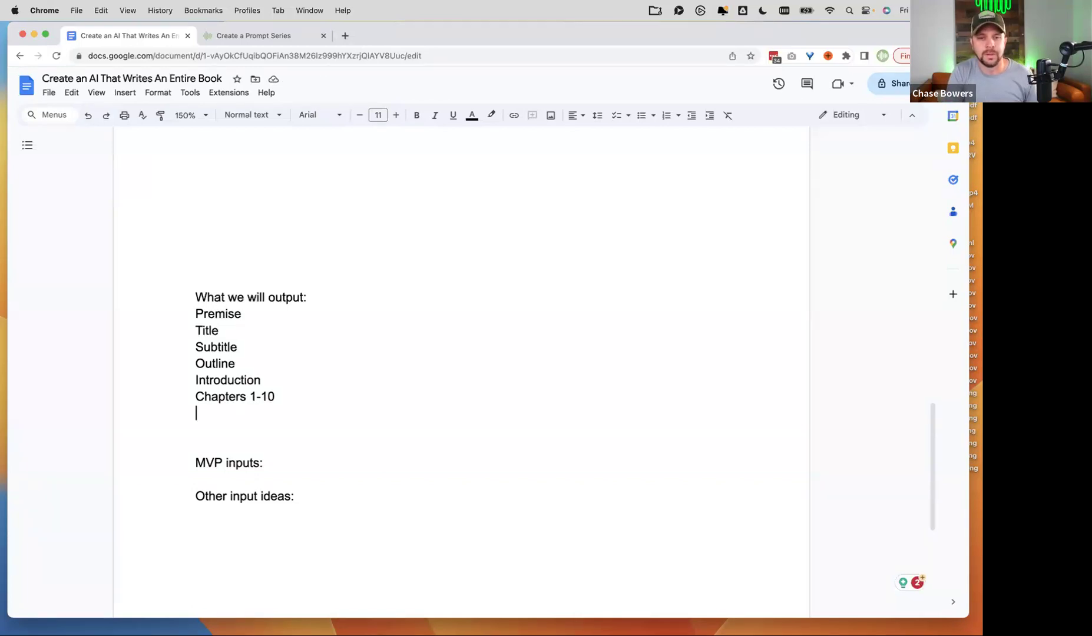
Enter "Conclusion", "Images" and "Research" on separate lines below "Chapters 1-10" in the output list.
type("Conclusion")
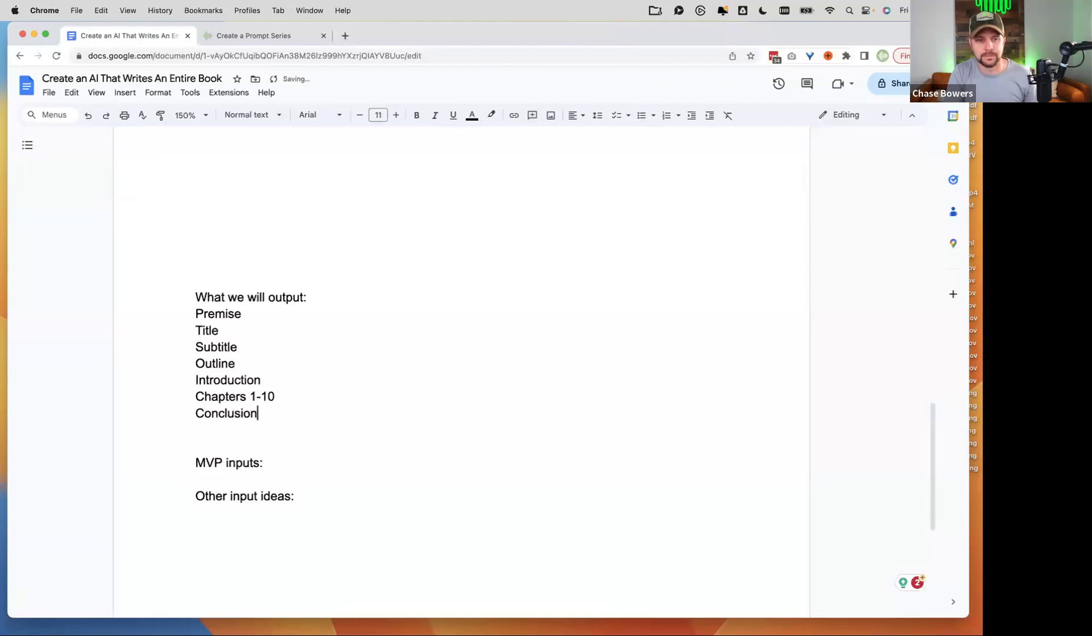
key("Return")
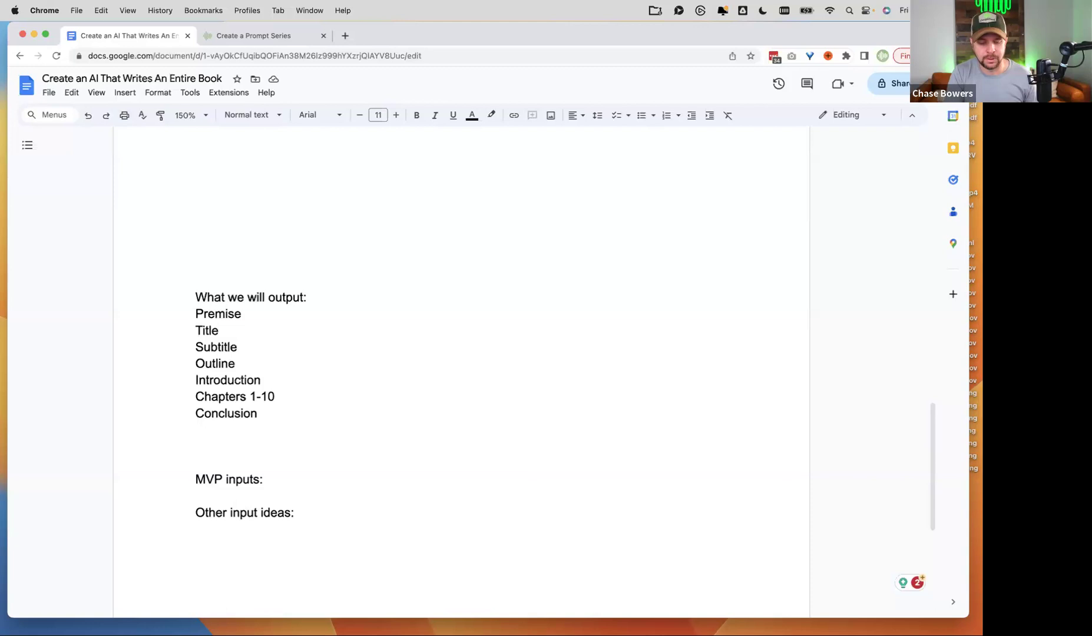
type("Image")
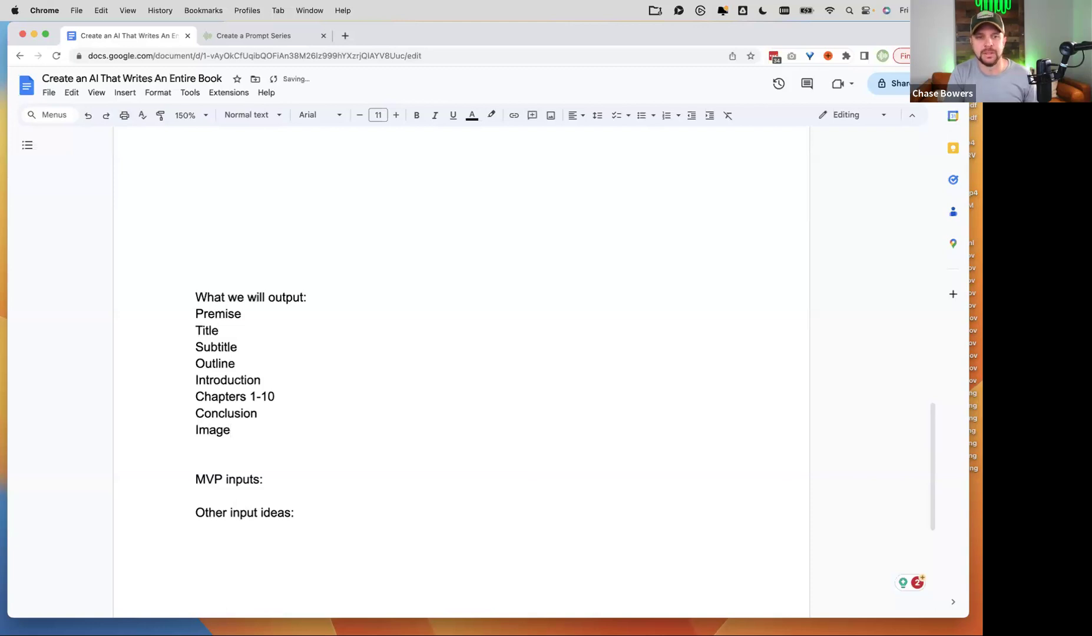
type("s")
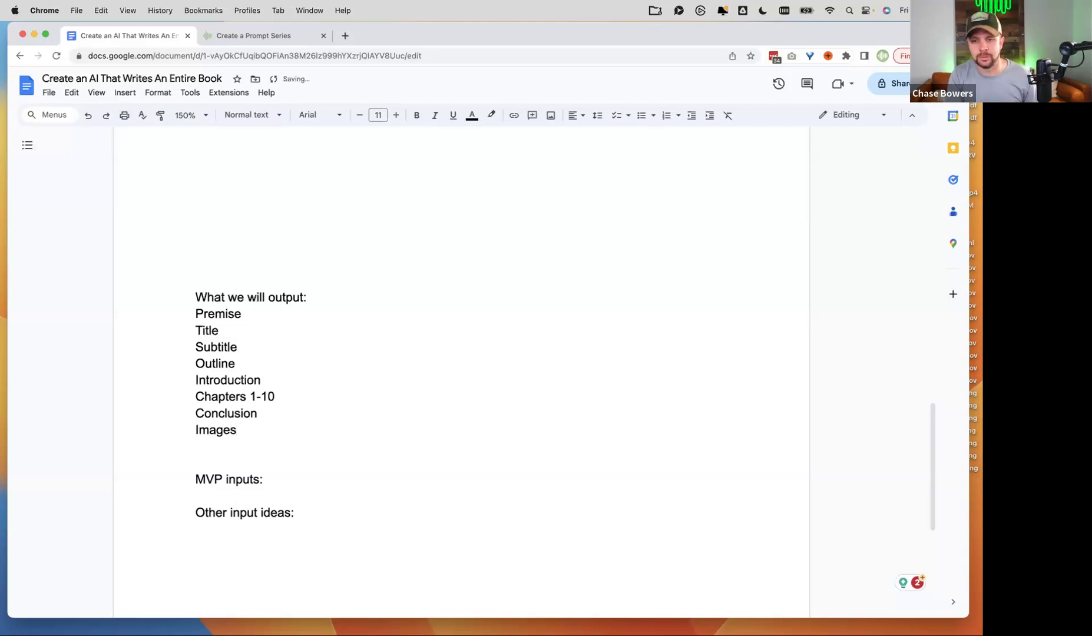
key("Return")
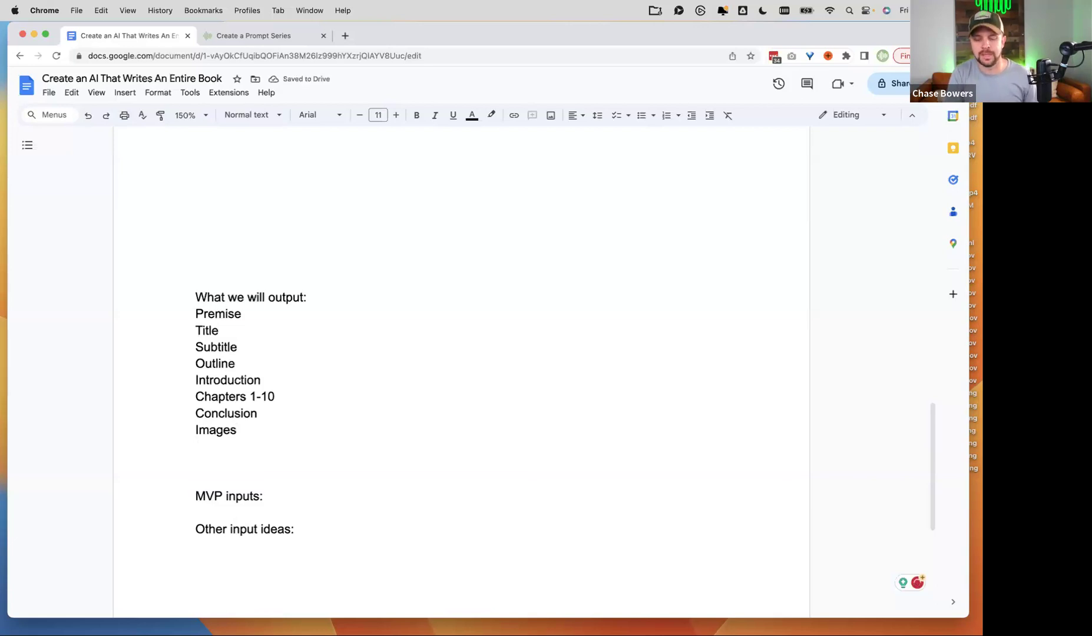
type("Research")
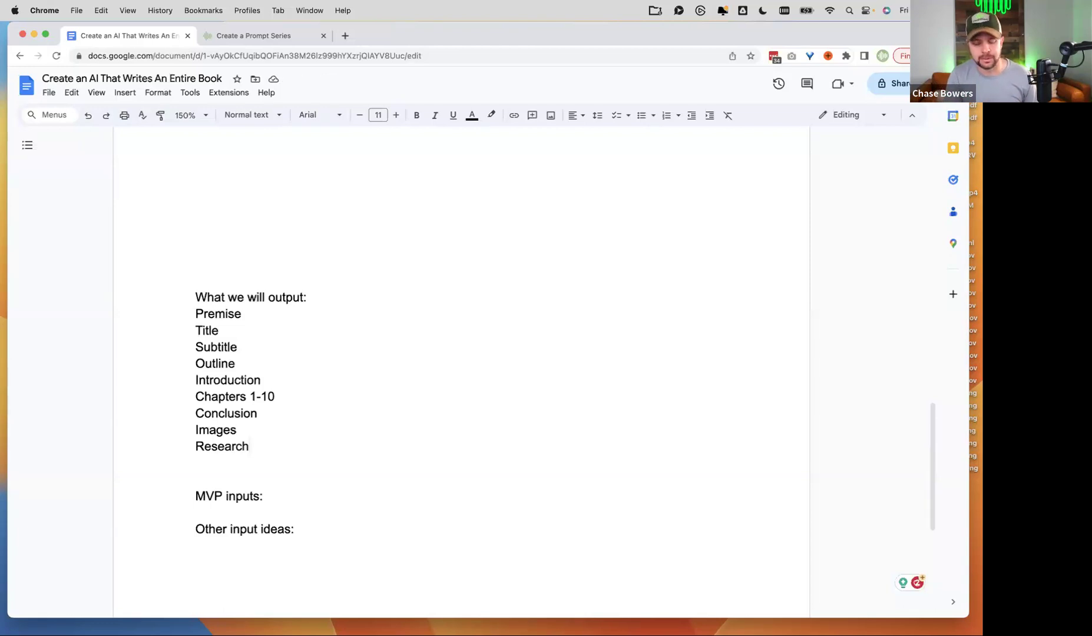
Add "Research on Target Audience" on a new line below "Research" in the output list.
key("Return")
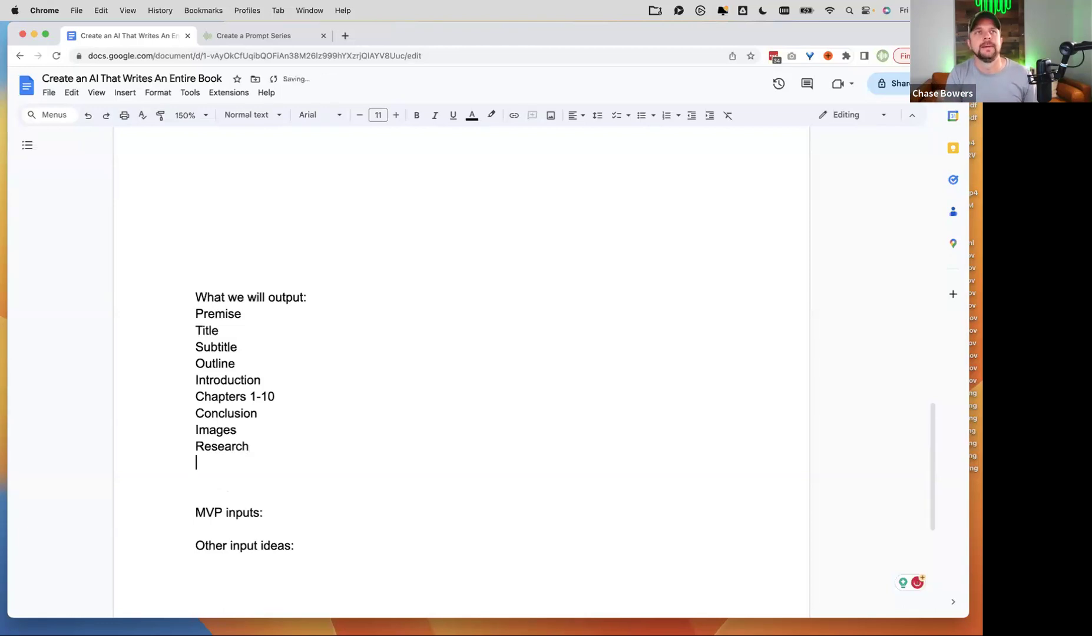
type("Rese")
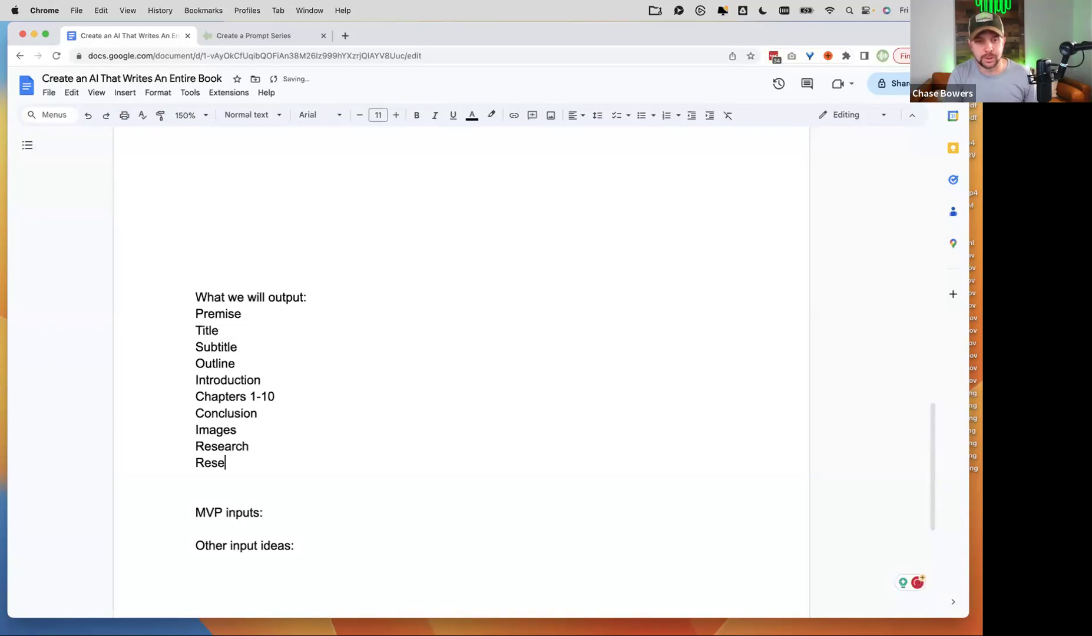
type("arch on Target")
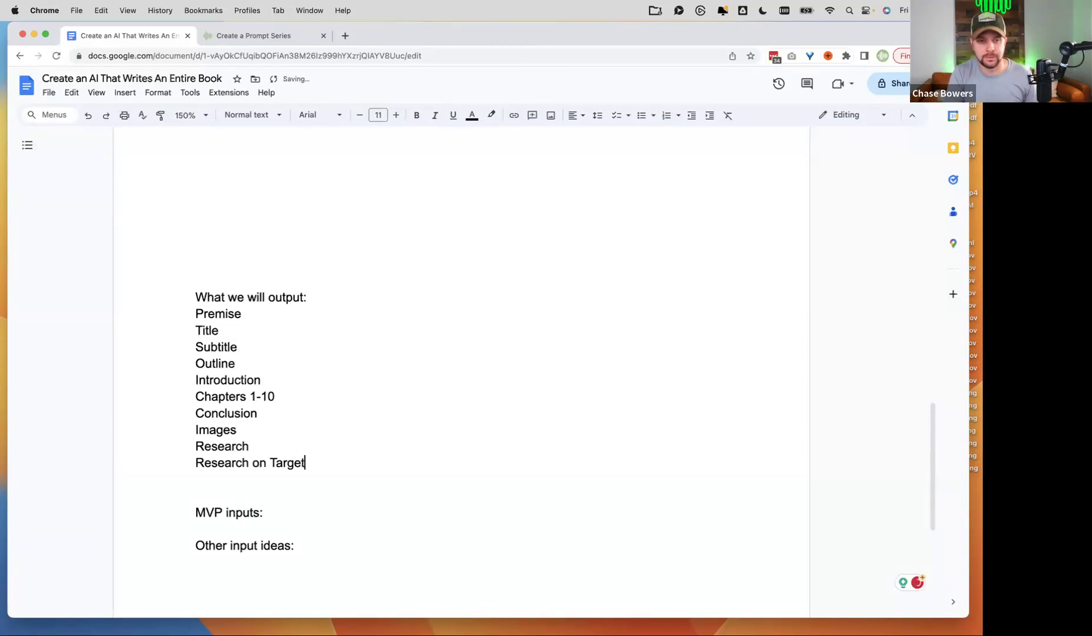
type(" Audience")
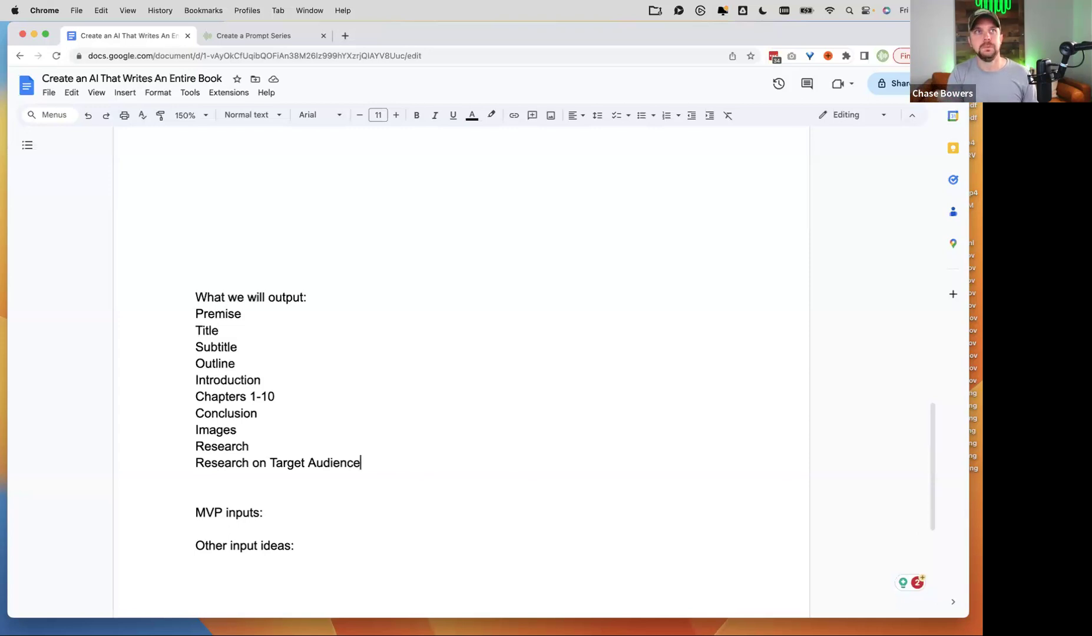
Add "Homework" and a correctly spelled "Checklists" on separate lines below "Research on Target Audience".
key("Return")
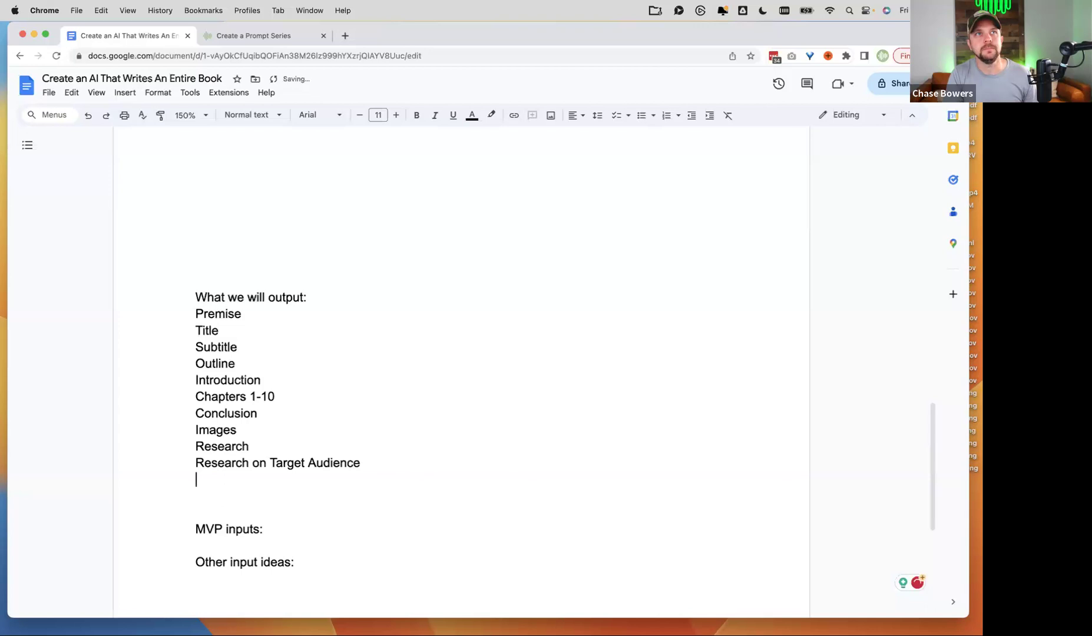
type("Homework")
key("Return")
type("Chekclist")
key("BackSpace")
key("BackSpace")
key("BackSpace")
key("BackSpace")
key("BackSpace")
key("BackSpace")
type("cklists")
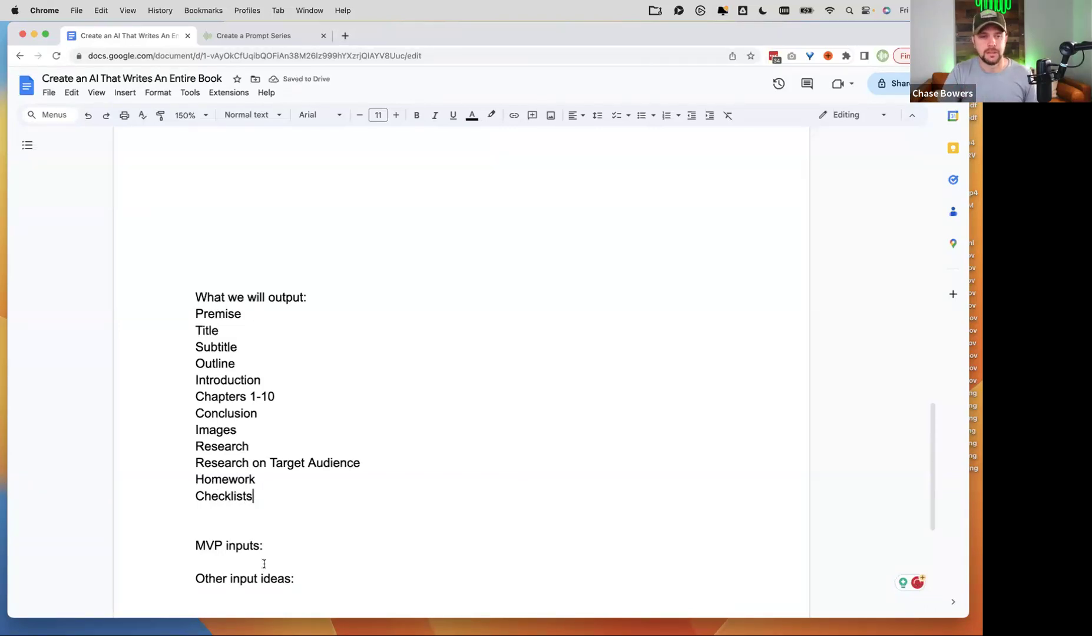
Recheck the brainstorm list on the first page and add its "Quotes" item below "Checklists" in the output list.
scroll(246, 534, "up", 4)
scroll(246, 535, "up", 10)
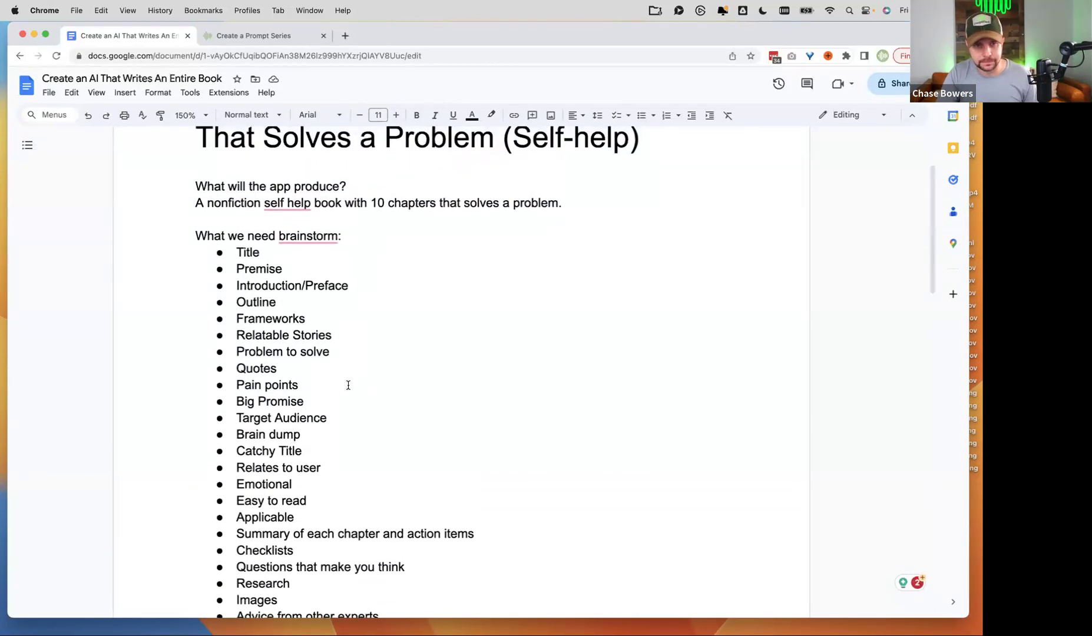
left_click(284, 369)
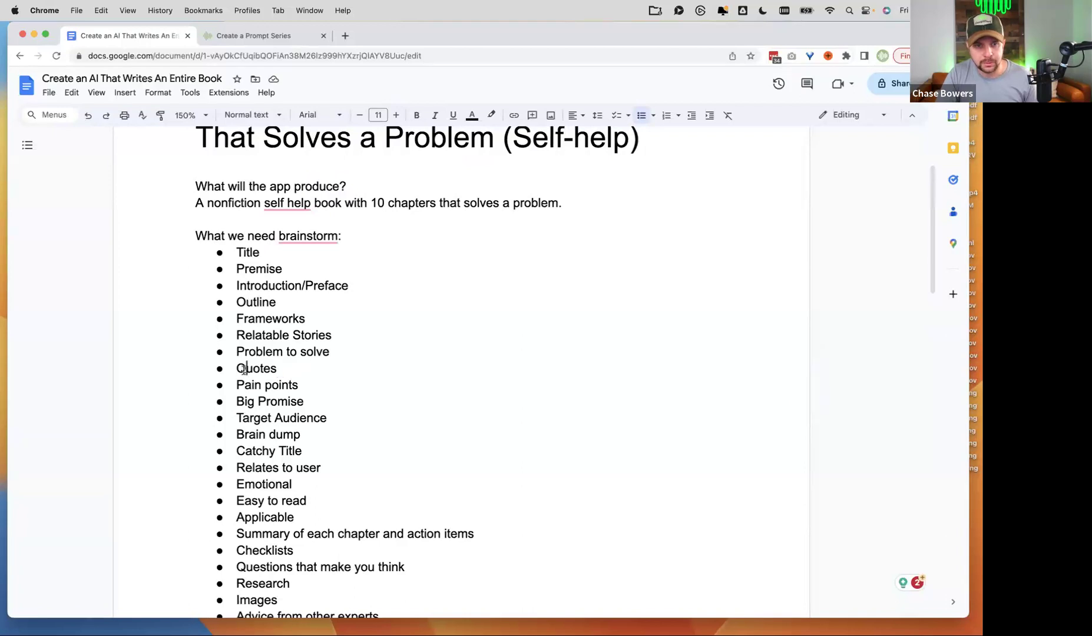
double_click(287, 368)
scroll(322, 411, "down", 10)
scroll(323, 411, "down", 5)
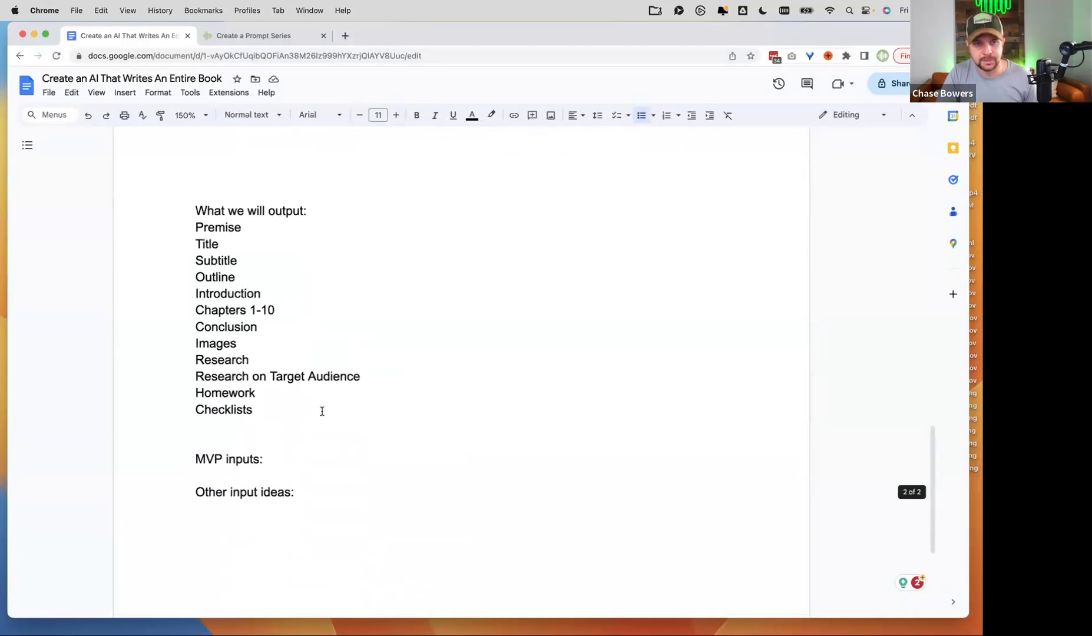
left_click(281, 411)
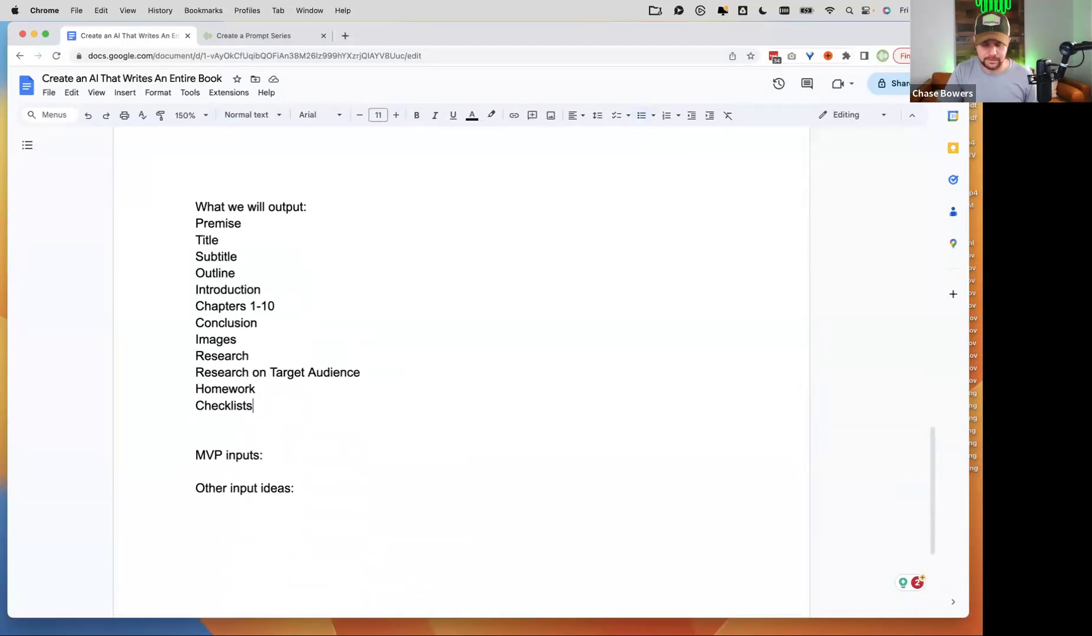
key("Return")
type("Quotes")
Review the "What we need brainstorm:" list for further outputs, highlighting "Questions that make you think", "Pain points" and "Relatable Stories".
scroll(376, 386, "up", 10)
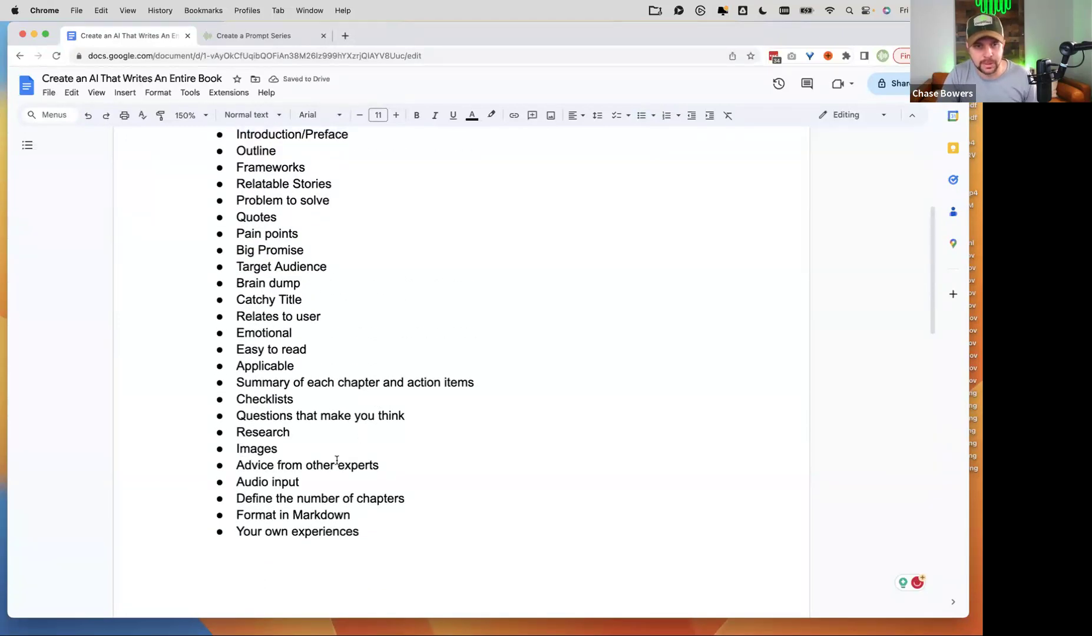
left_click(271, 448)
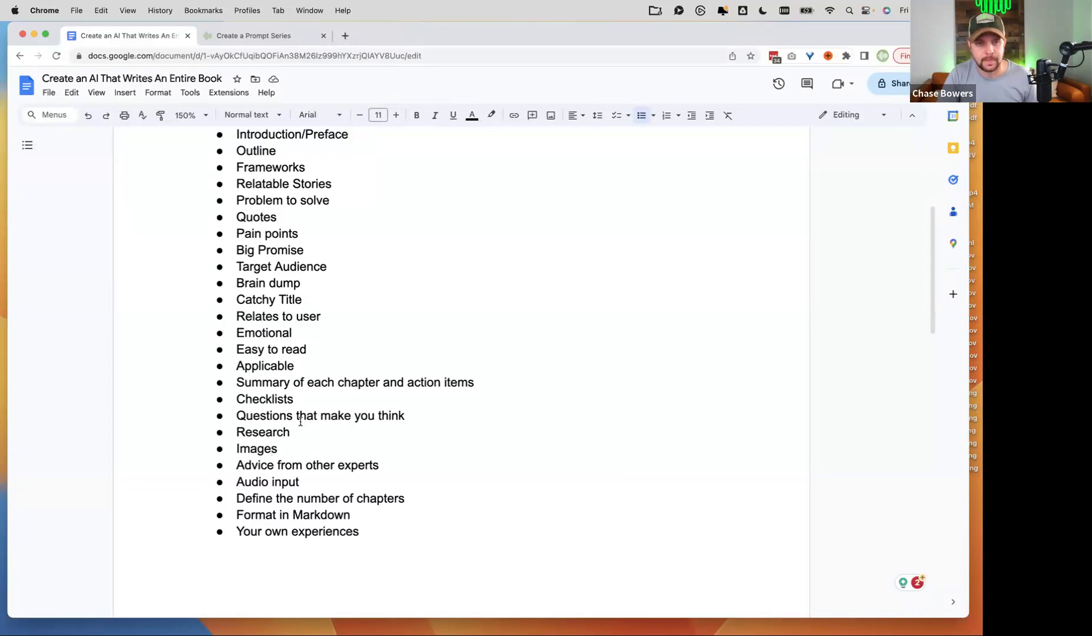
left_click_drag(412, 416, 234, 417)
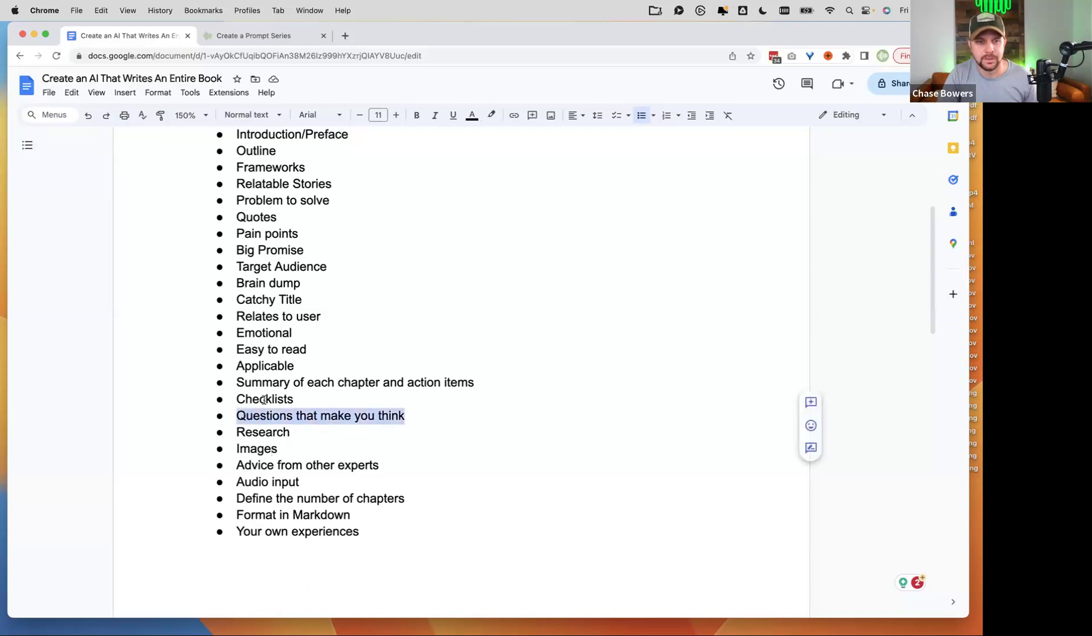
scroll(283, 381, "up", 1)
scroll(284, 381, "up", 2)
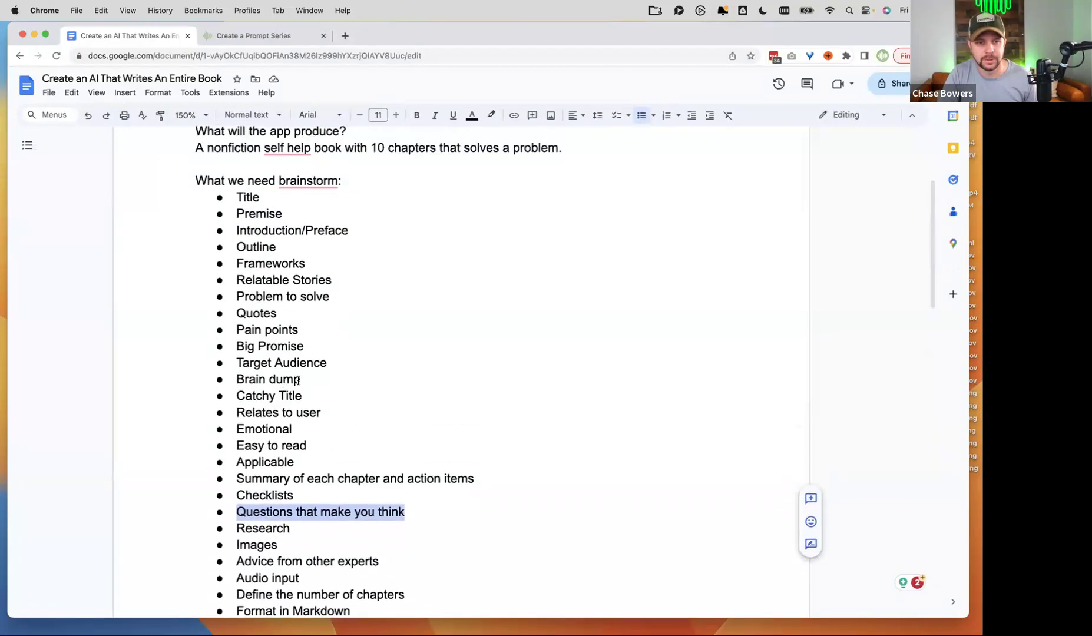
scroll(303, 381, "up", 2)
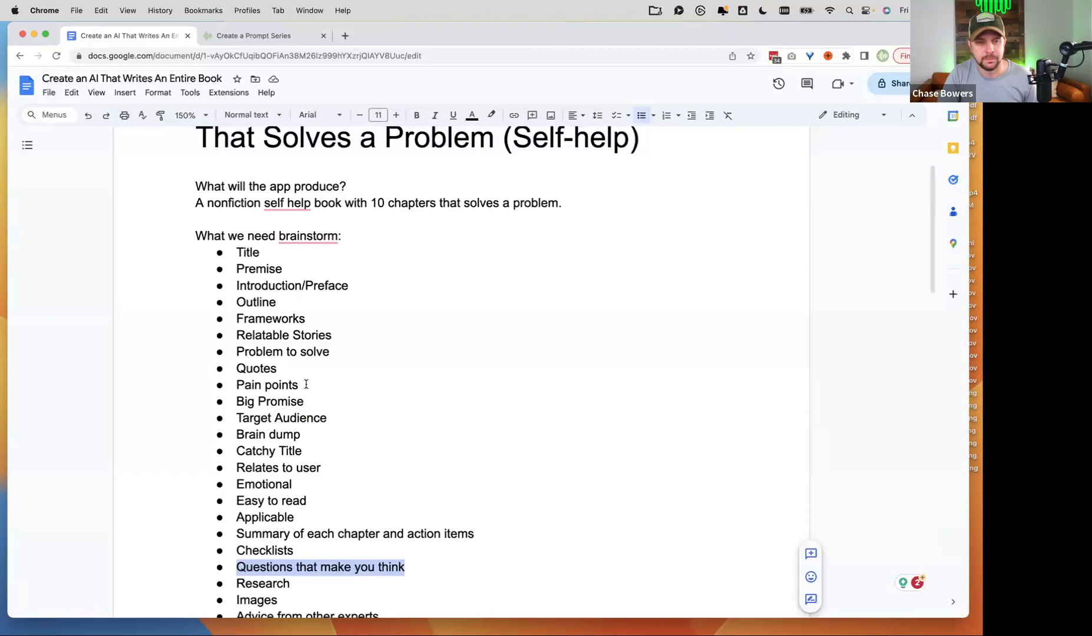
left_click_drag(309, 387, 230, 387)
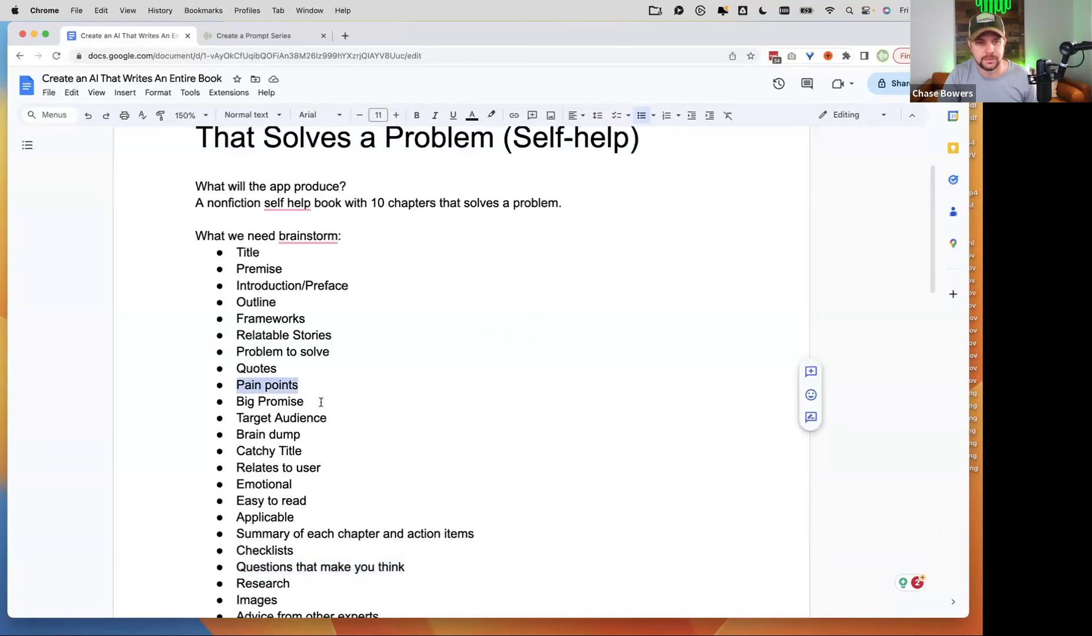
left_click(298, 385)
left_click_drag(307, 387, 228, 386)
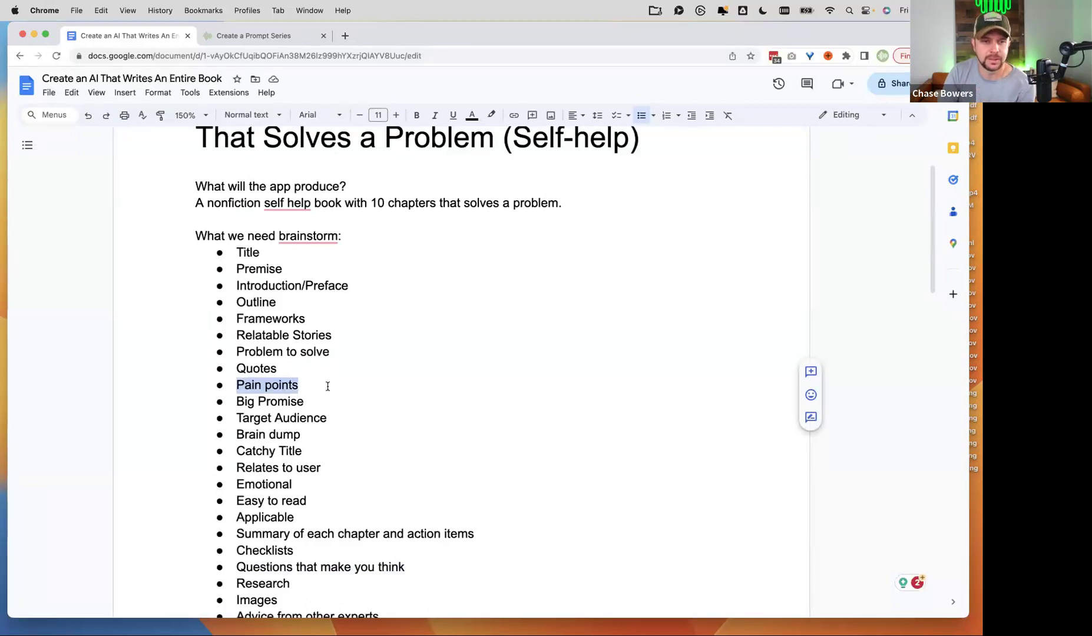
left_click_drag(341, 336, 235, 336)
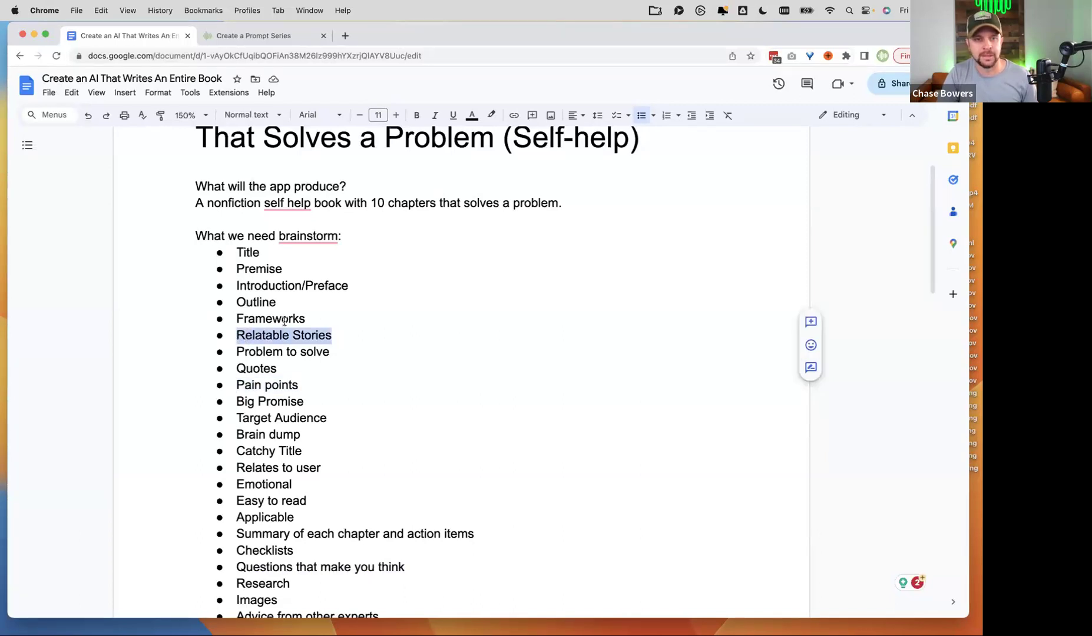
scroll(284, 322, "down", 15)
left_click(192, 205)
mouse_move(192, 205)
left_mouse_down()
mouse_move(220, 227)
mouse_move(268, 390)
mouse_move(185, 272)
mouse_move(180, 208)
left_mouse_up()
left_click(268, 390)
left_click(244, 252)
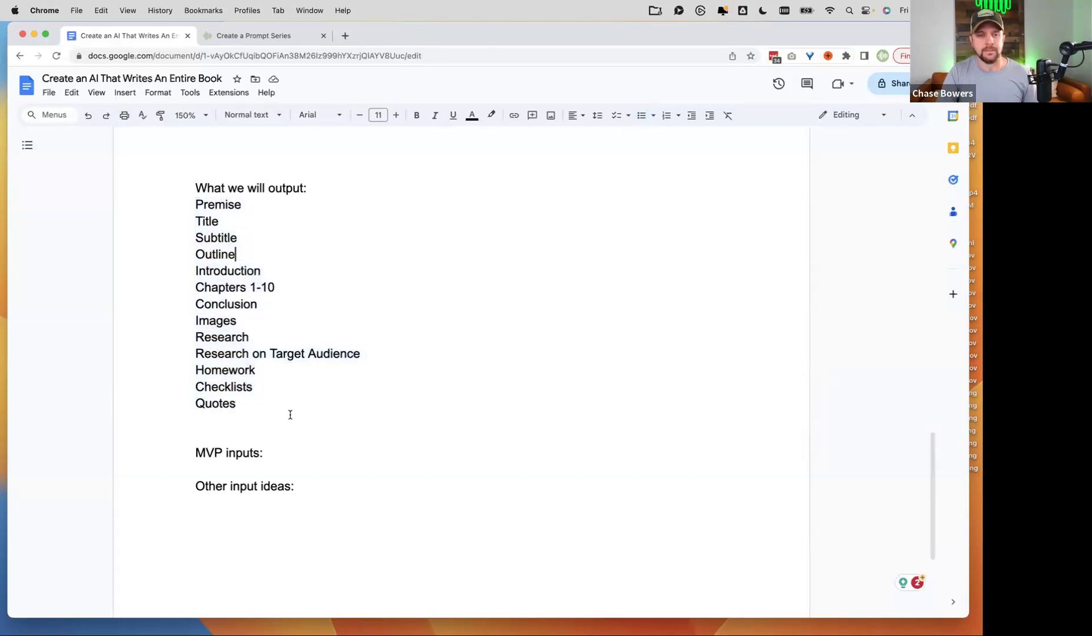
Start a bulleted list below the "MVP inputs:" heading with "Topic" as its first item.
scroll(290, 414, "down", 2)
left_click(290, 409)
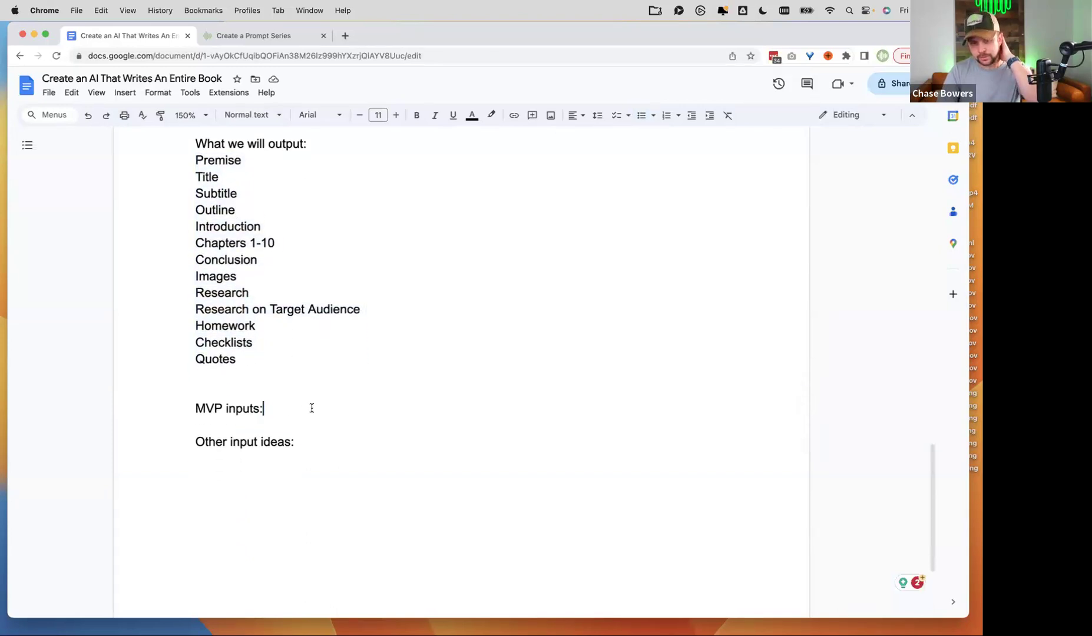
key("Return")
key("Return")
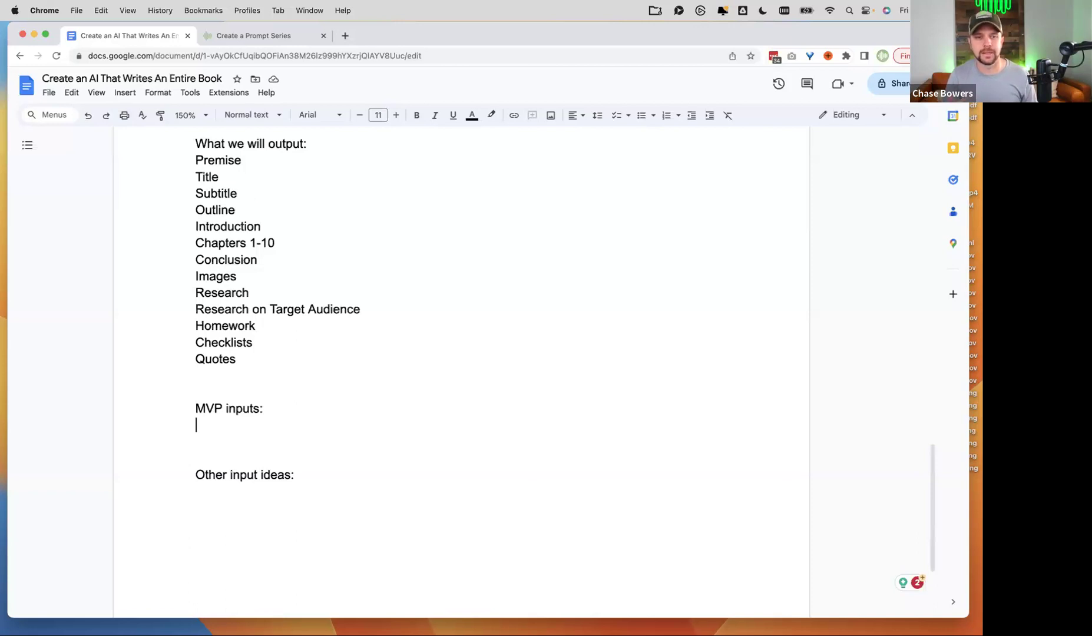
type("-")
key("BackSpace")
key("BackSpace")
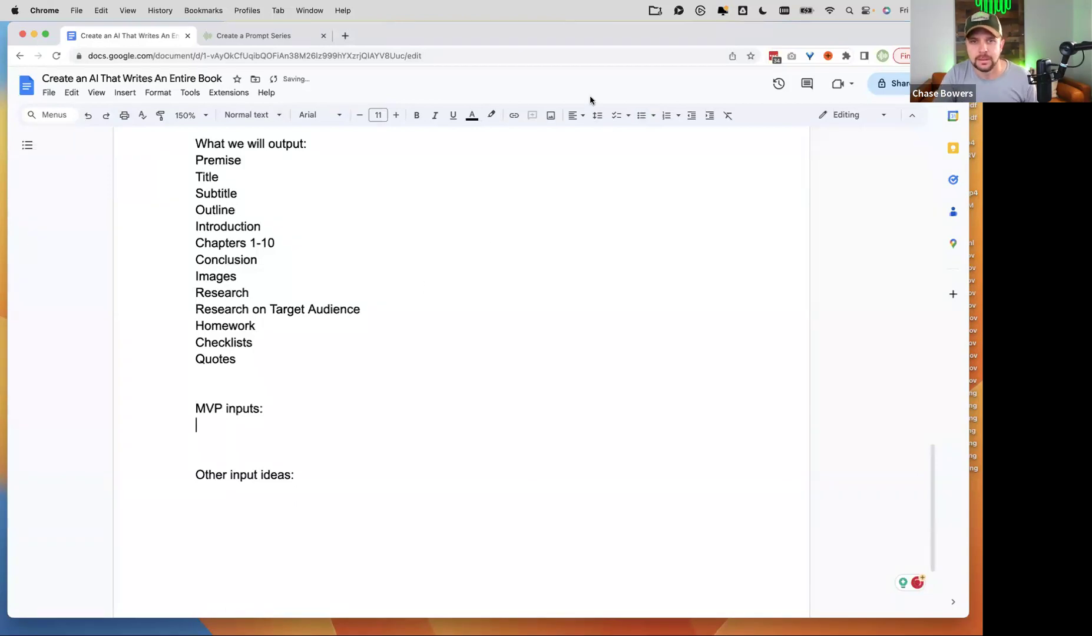
left_click(641, 116)
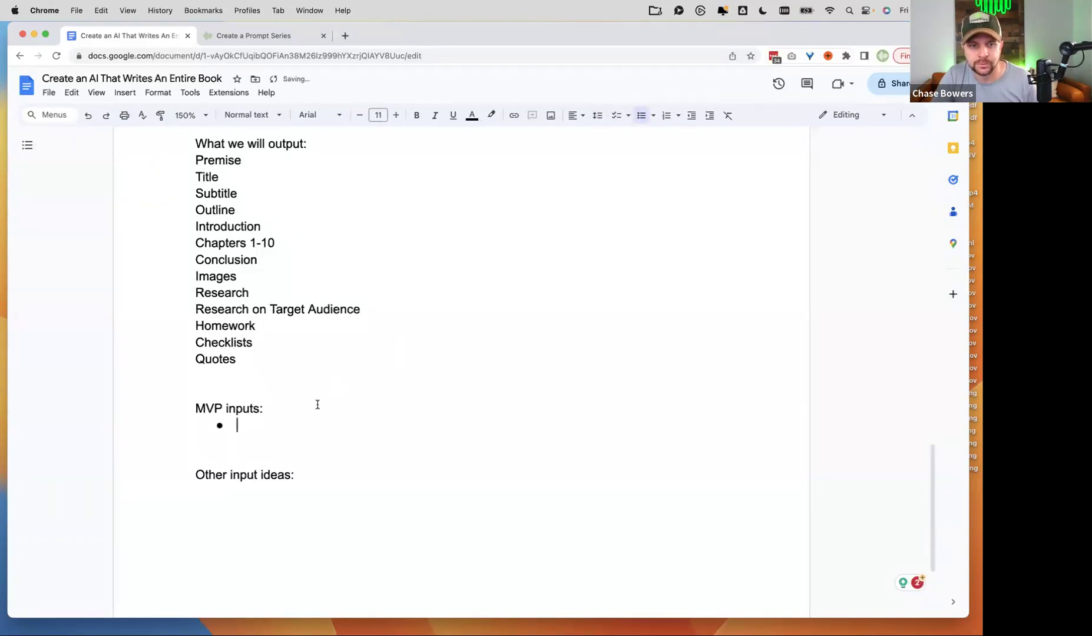
type("Topic")
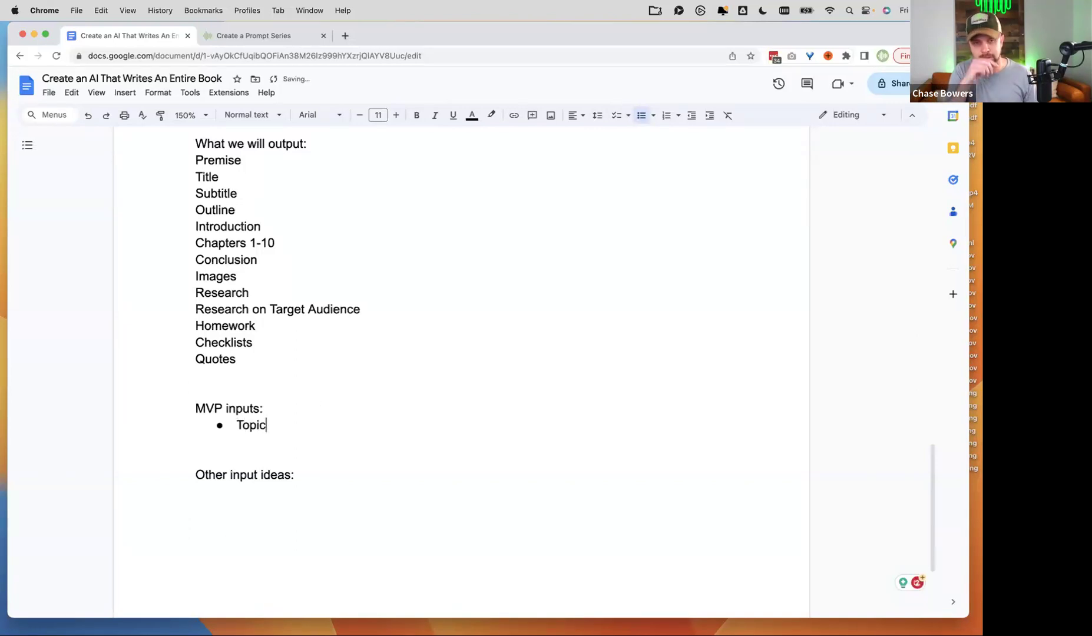
type(" - what the book si")
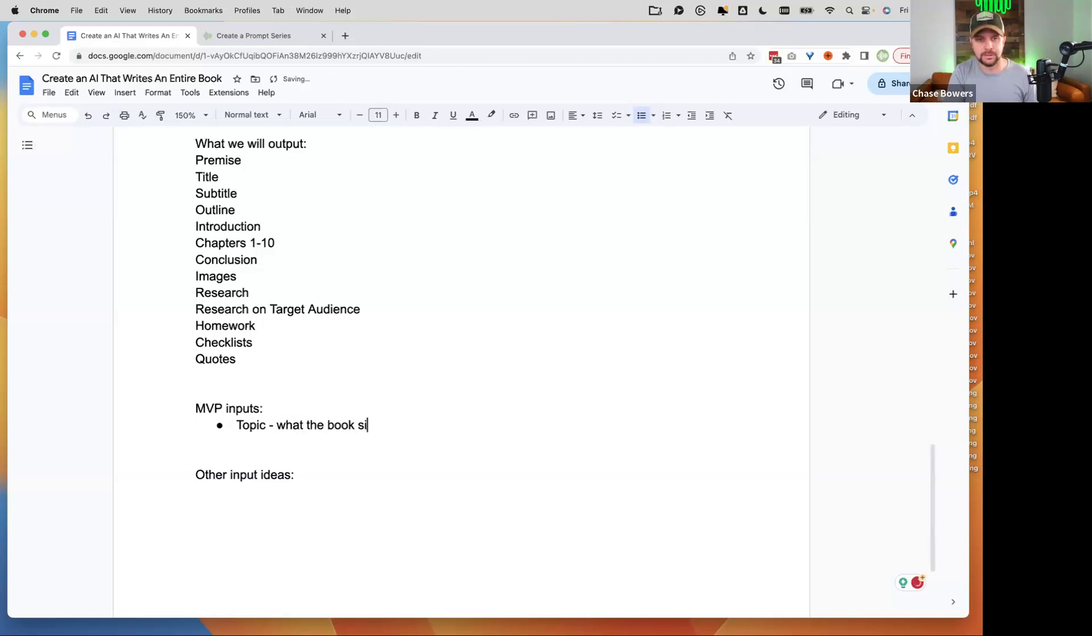
key("BackSpace")
key("BackSpace")
type("is")
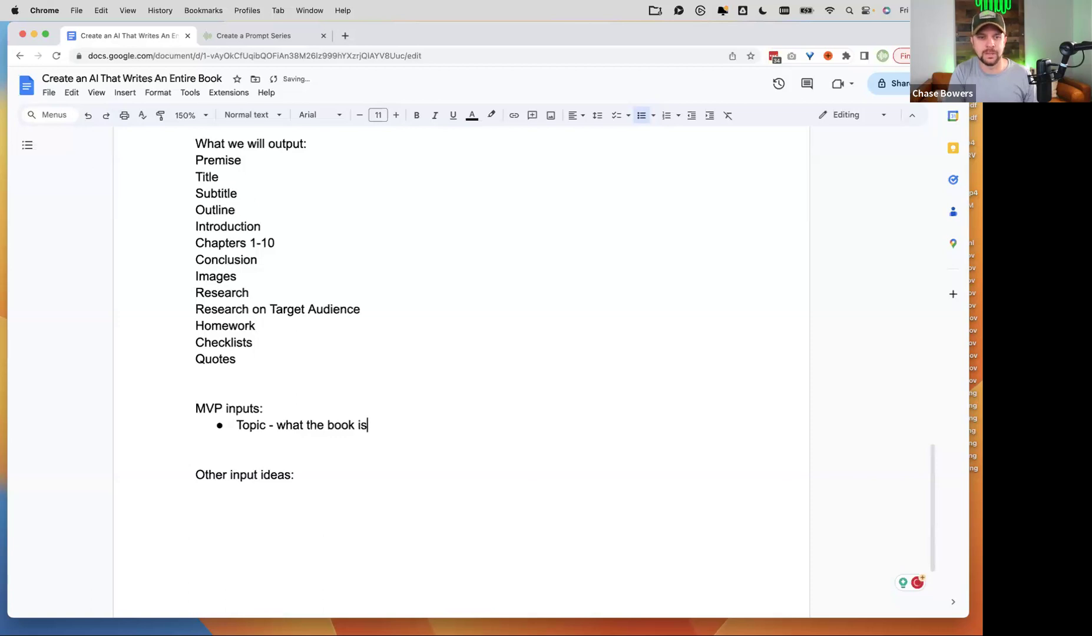
key("BackSpace")
key("BackSpace")
key("BackSpace")
key("BackSpace")
key("BackSpace")
key("BackSpace")
key("BackSpace")
key("BackSpace")
key("BackSpace")
key("BackSpace")
key("BackSpace")
key("BackSpace")
key("BackSpace")
key("BackSpace")
key("BackSpace")
key("BackSpace")
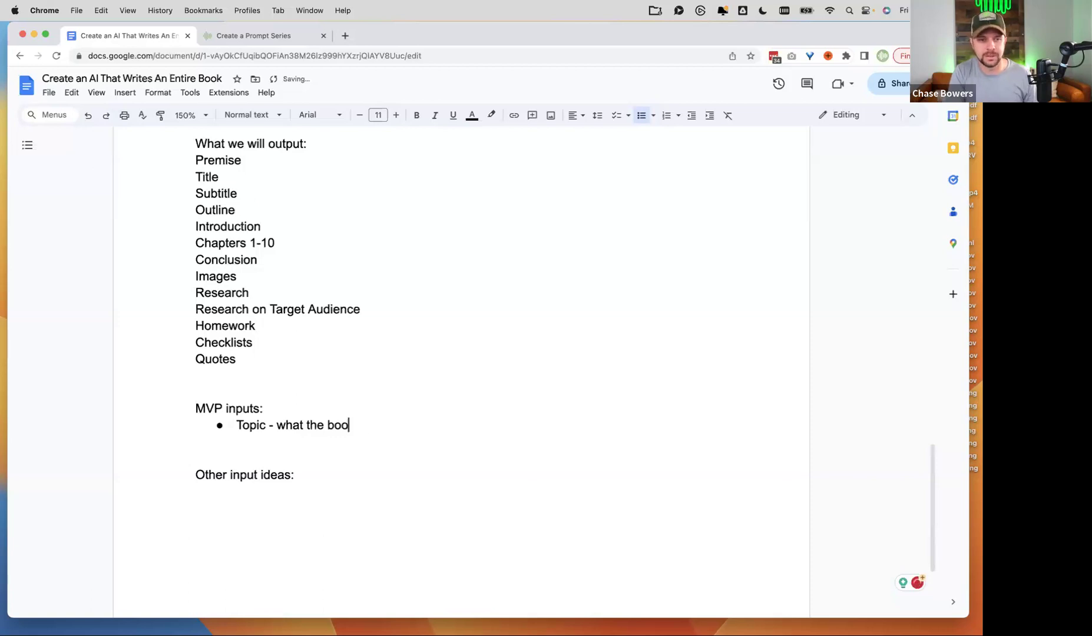
key("BackSpace")
Extend the "Topic" bullet with the description "- Big promise, problem it solves".
type("- Big promise")
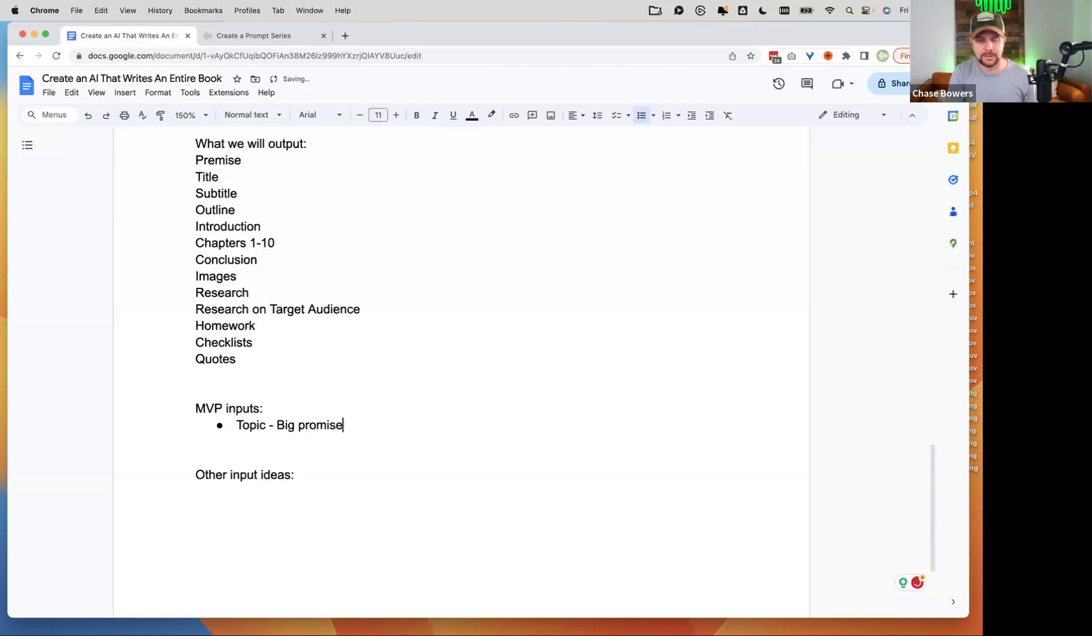
type(", problem it")
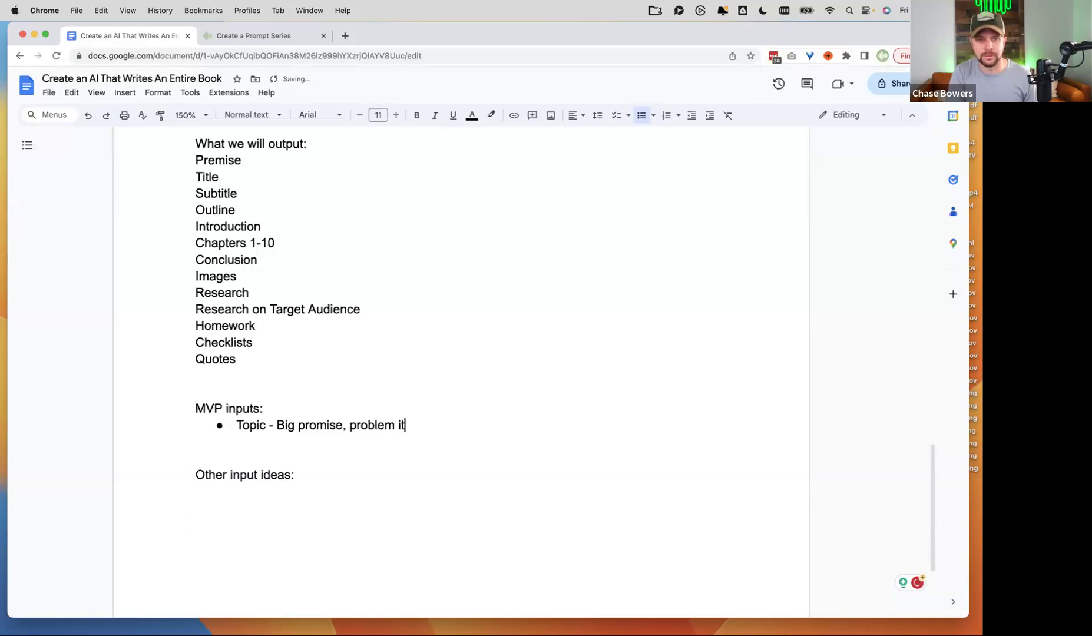
type(" solves")
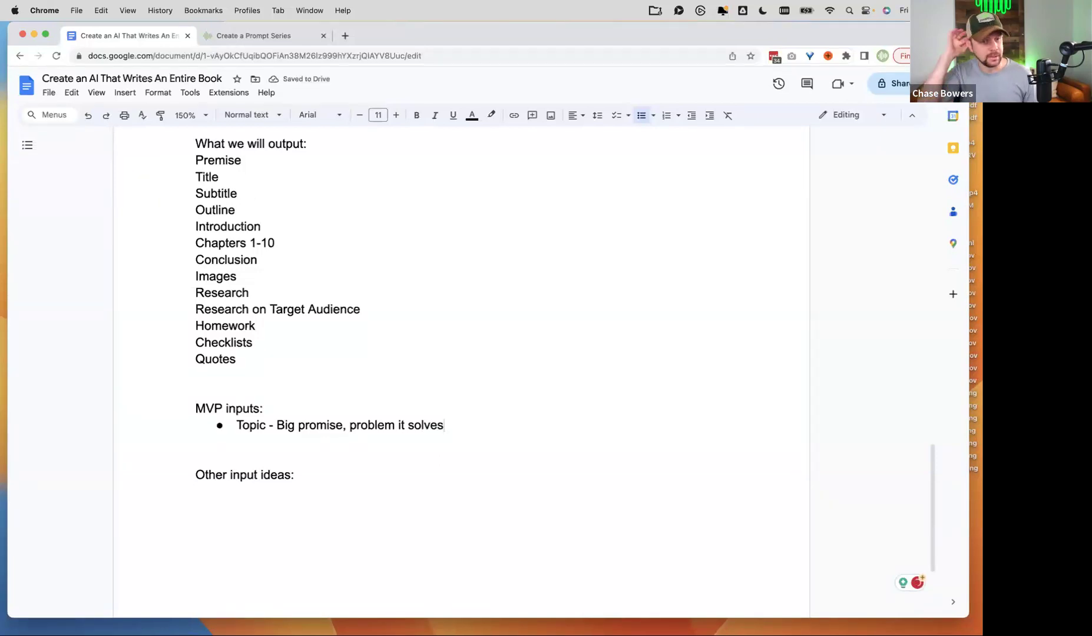
Add a "Category" bullet below the topic item and open another empty bullet under it.
key("Return")
type("C")
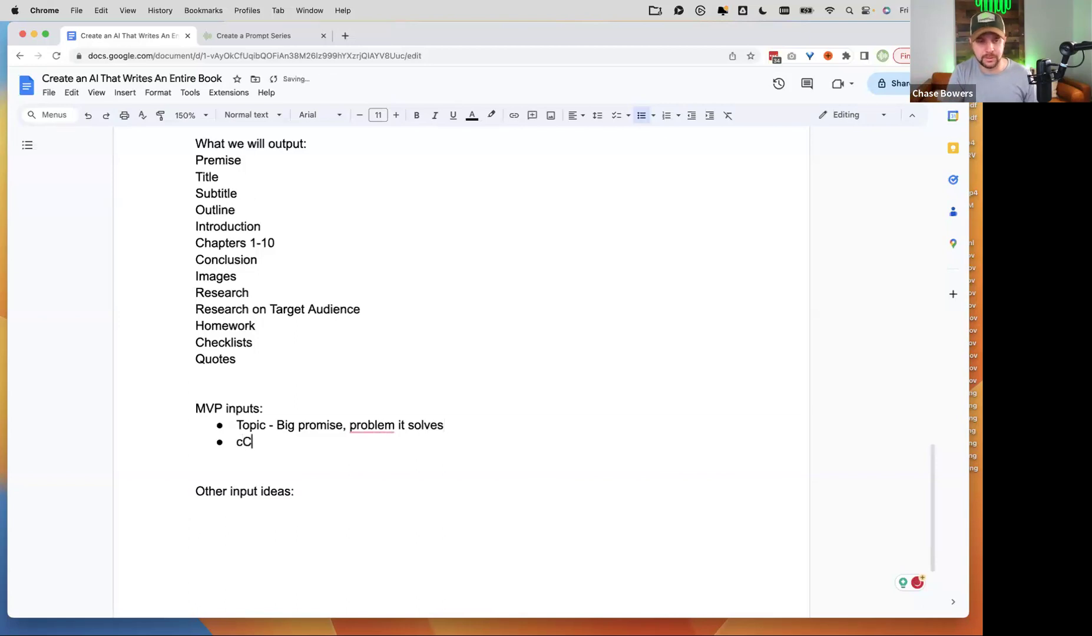
type("ategory")
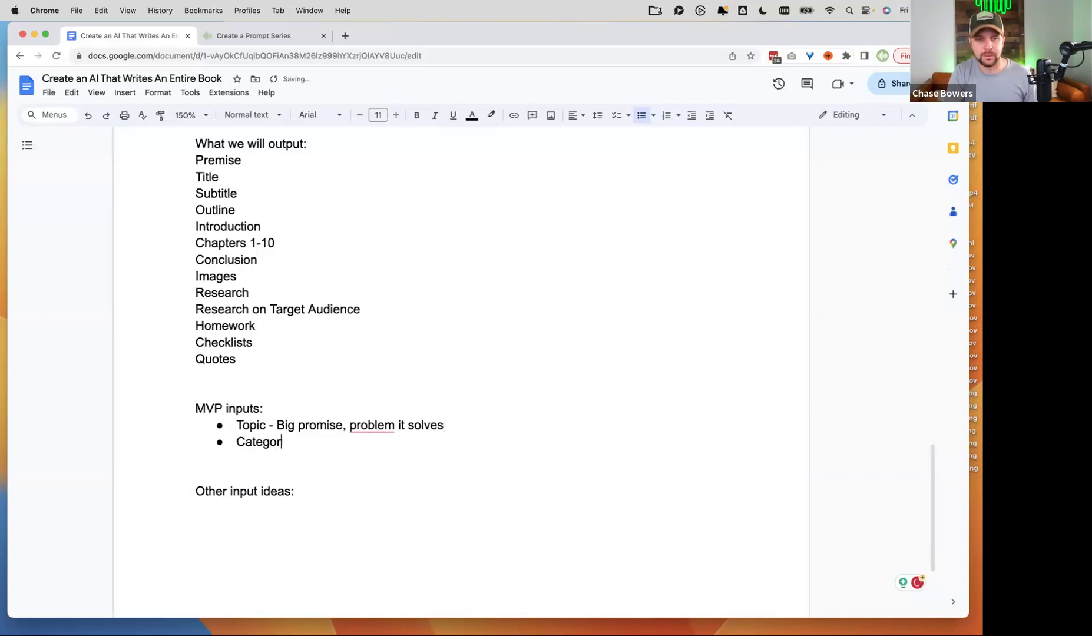
key("Return")
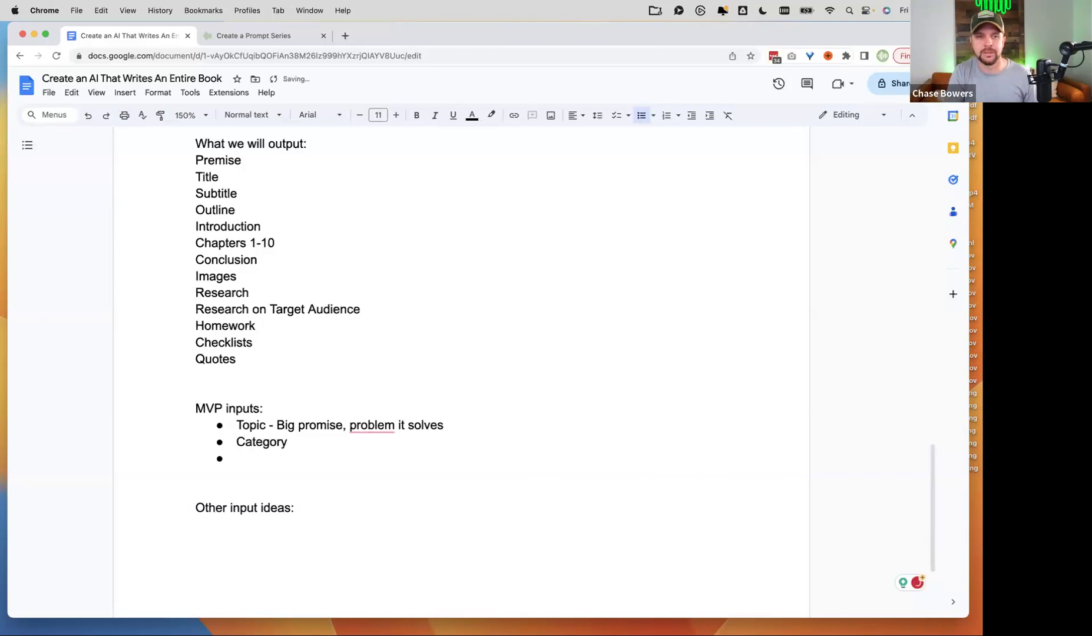
type("Other")
key("BackSpace")
key("BackSpace")
key("BackSpace")
key("BackSpace")
key("BackSpace")
Enter "Notes/Brain dump" as the third bullet under "MVP inputs:".
type("Notes")
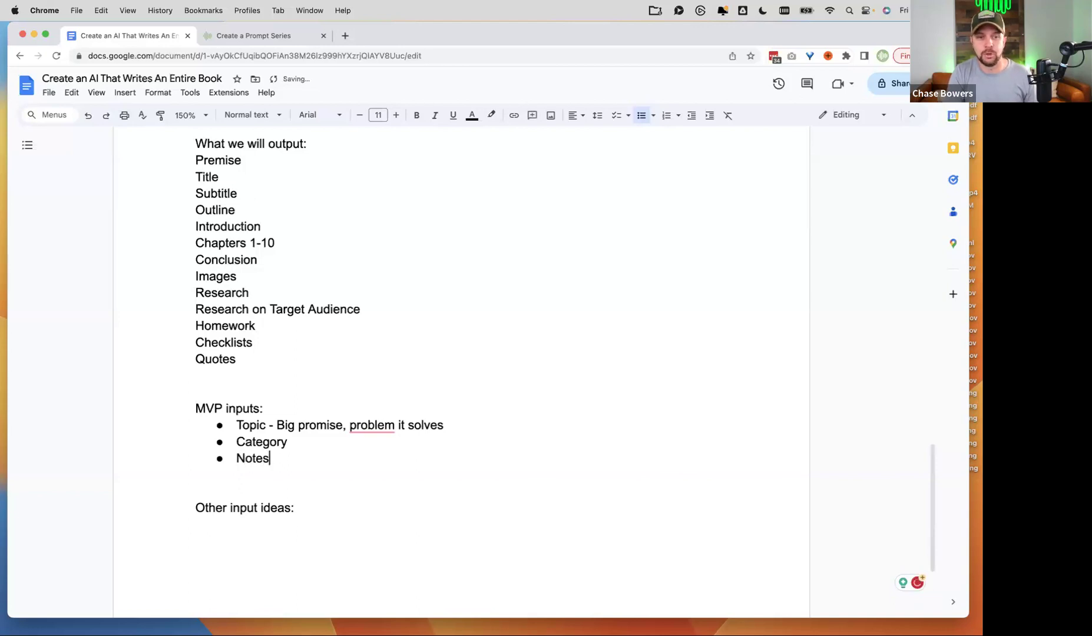
type("/")
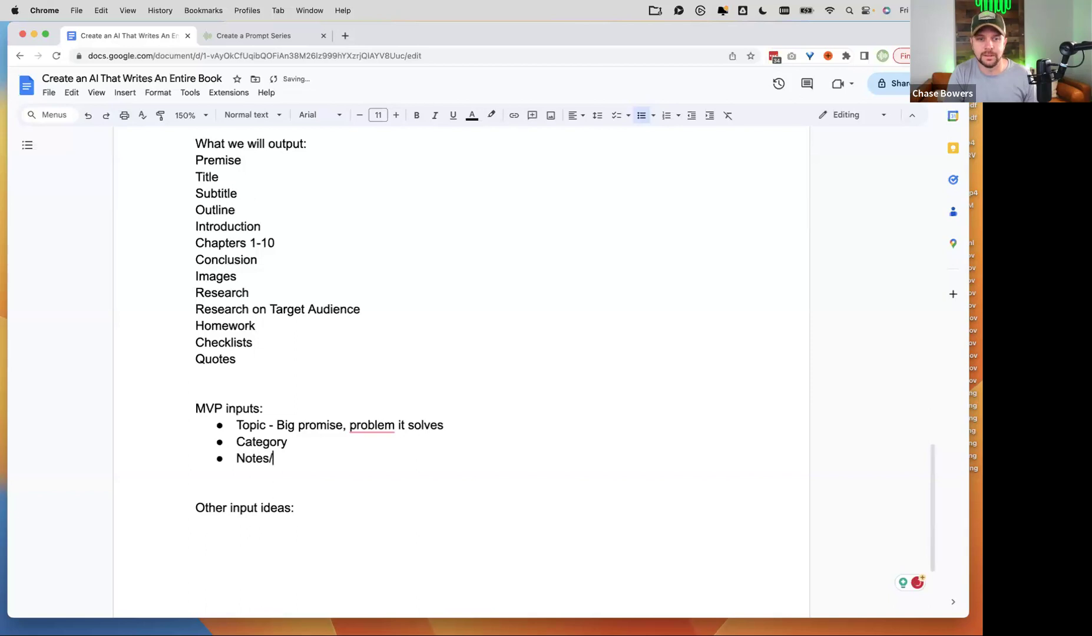
type("Brain dmp")
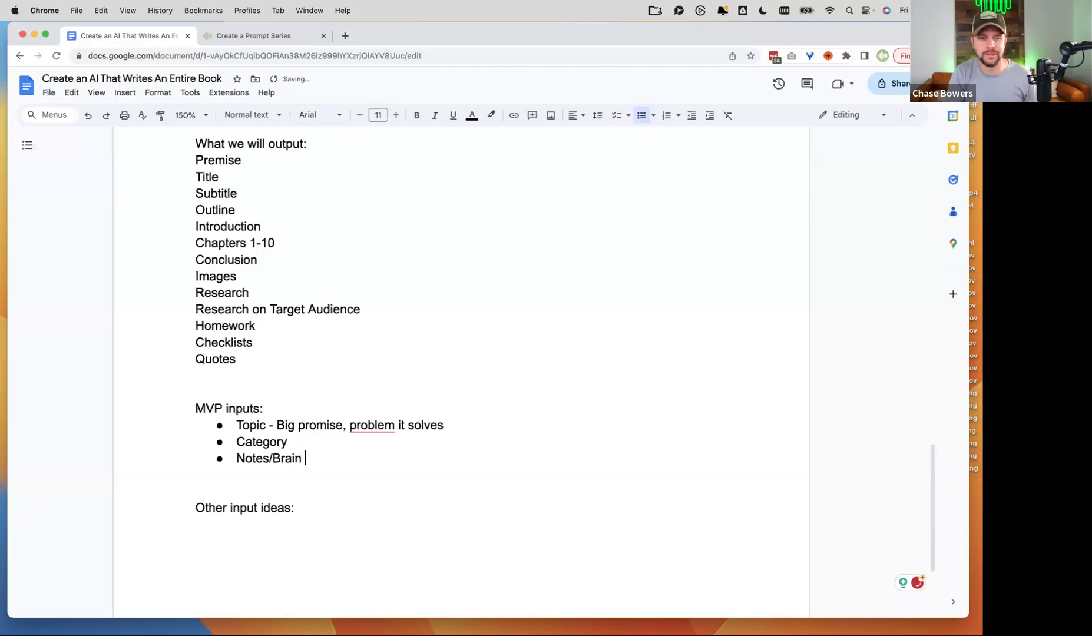
key("BackSpace")
key("BackSpace")
type("ump")
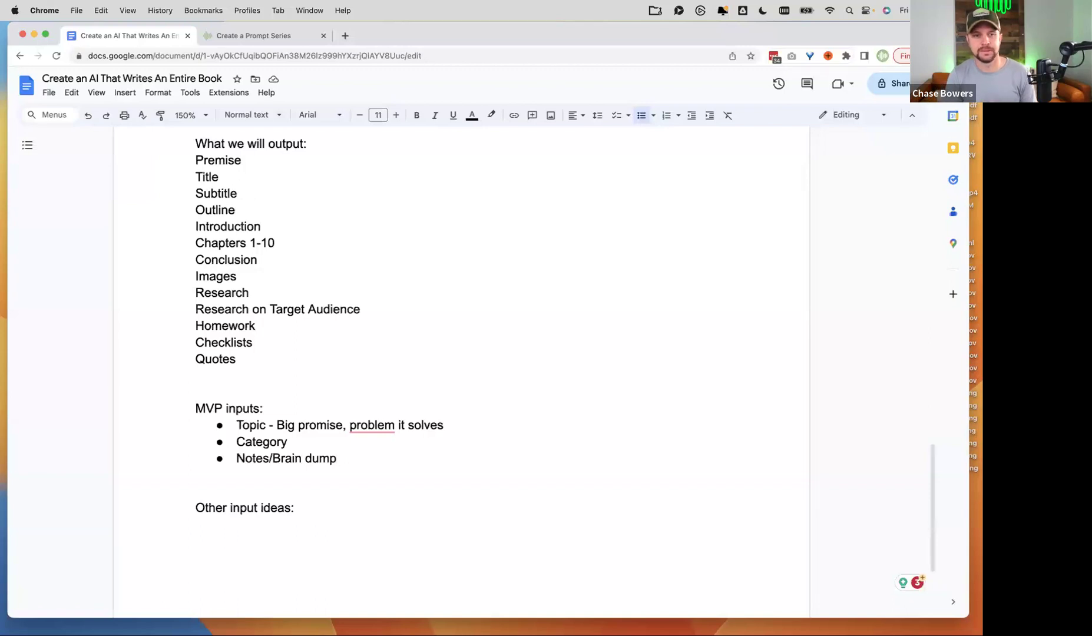
Start an empty bulleted list on a new line below the "Other input ideas:" heading.
scroll(290, 475, "down", 1)
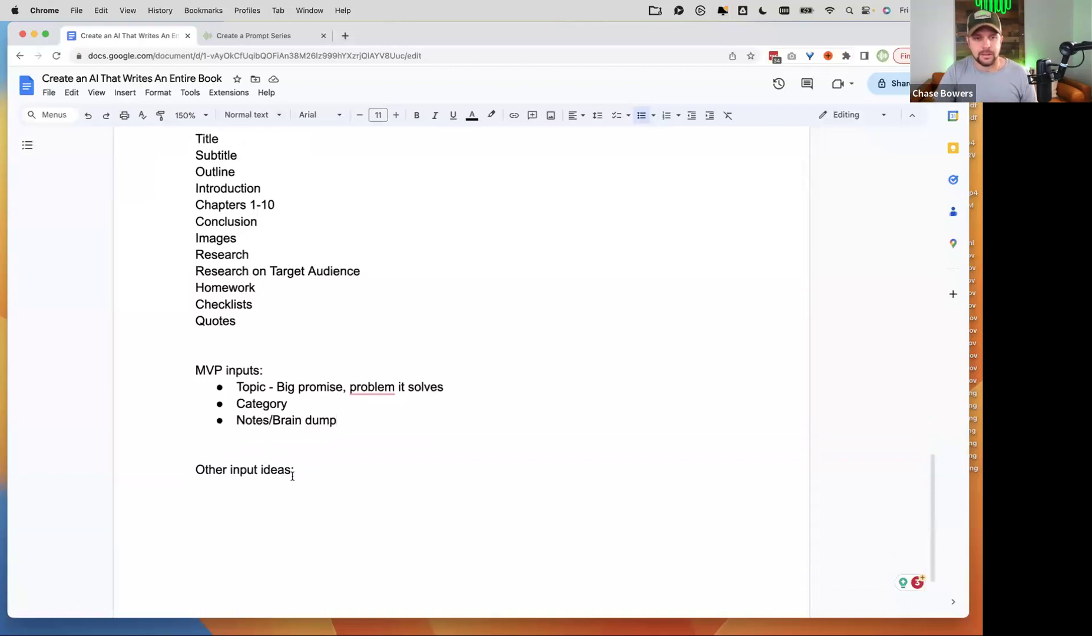
double_click(348, 481)
left_click(341, 466)
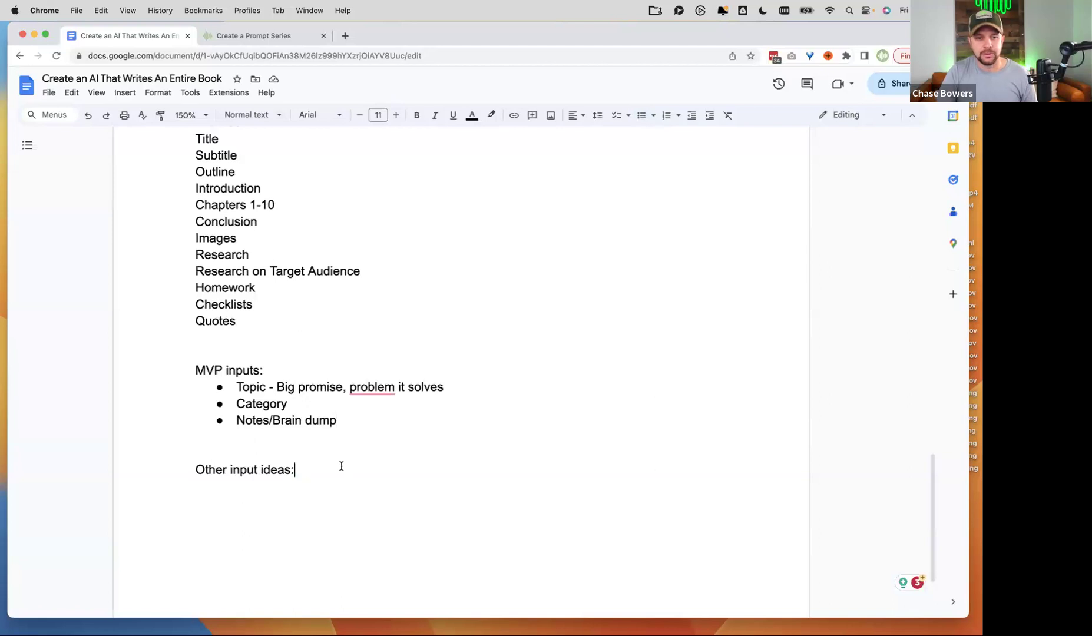
key("Return")
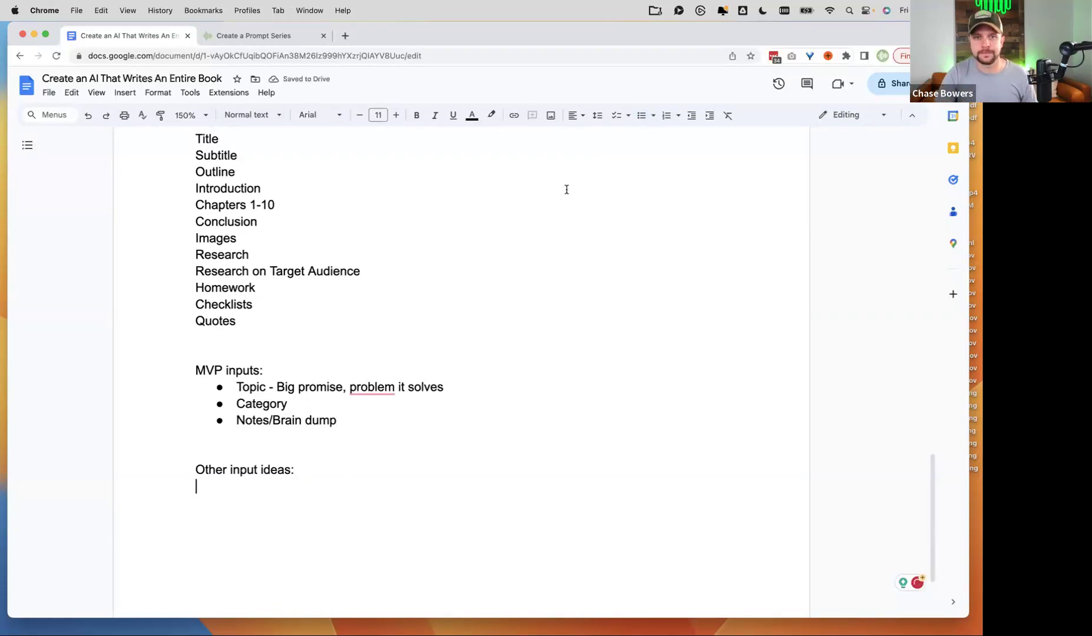
left_click(642, 116)
Review the "What we need brainstorm:" list for further input ideas, highlighting "Big Promise", "Problem to solve" and "Pain points".
scroll(263, 442, "up", 10)
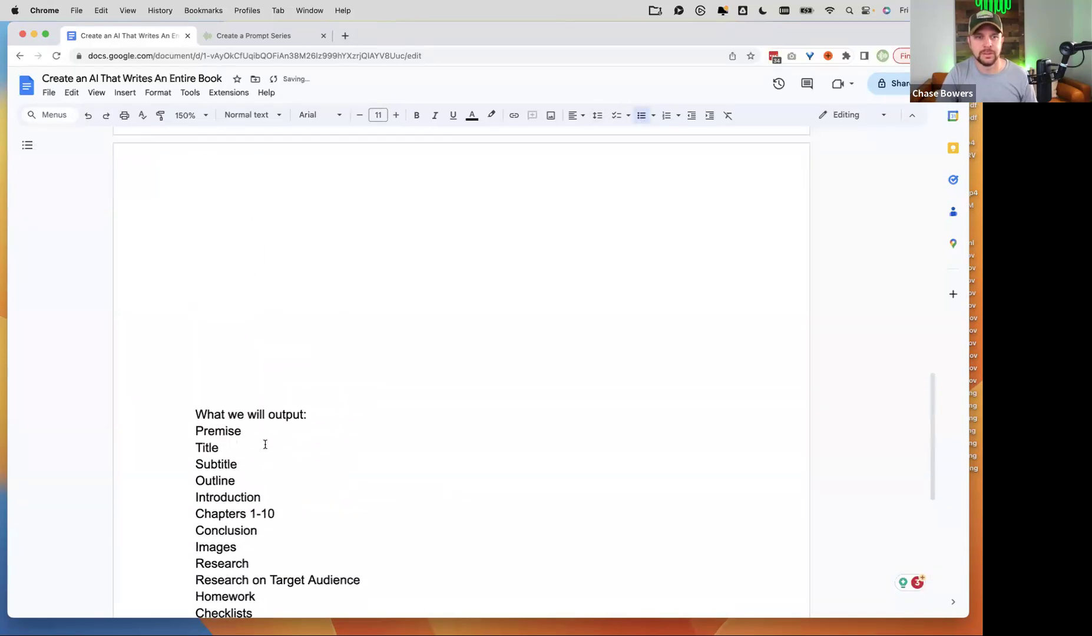
scroll(248, 447, "up", 2)
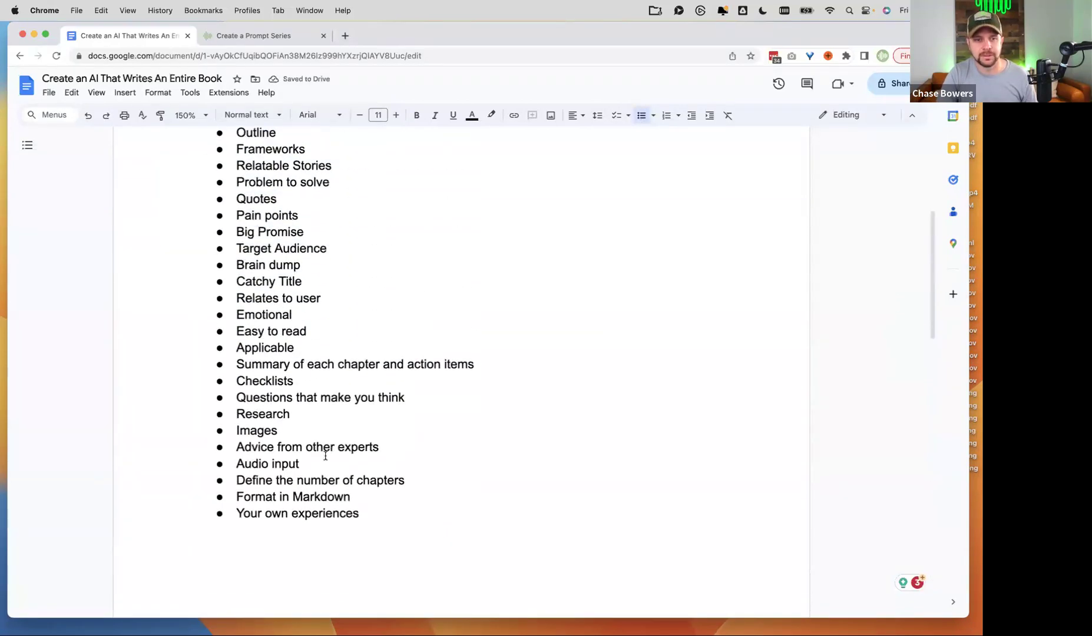
scroll(278, 468, "up", 4)
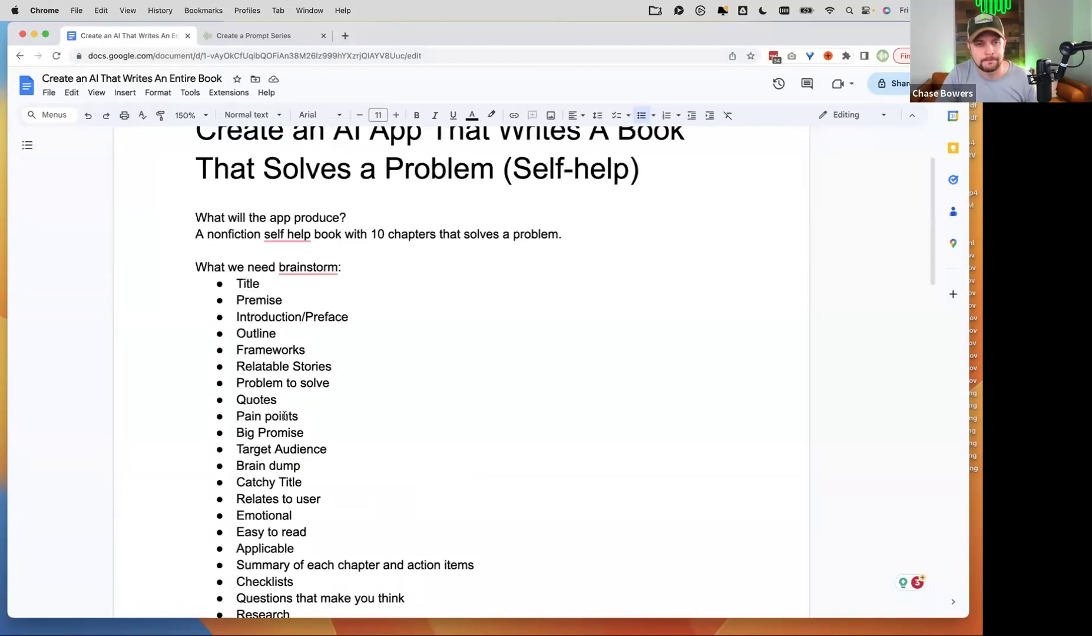
scroll(289, 419, "down", 2)
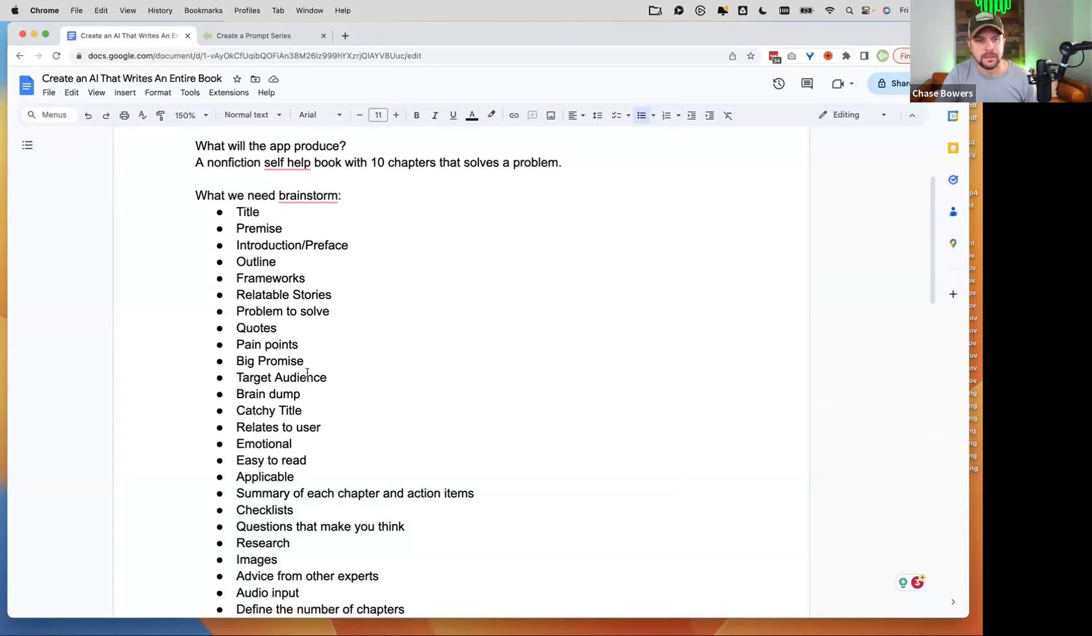
left_click_drag(305, 362, 236, 361)
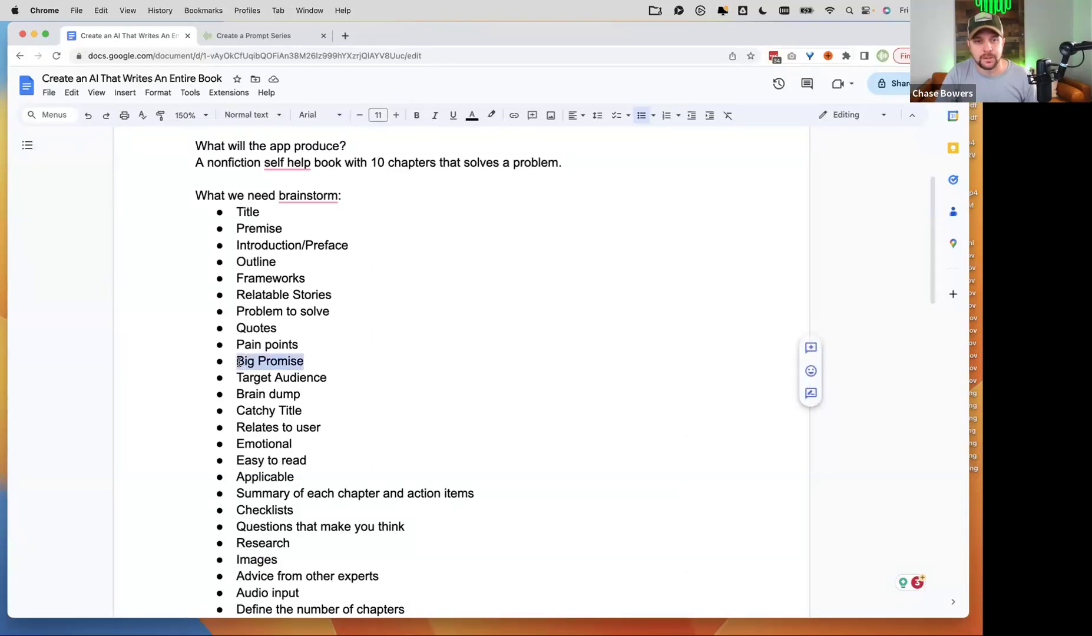
left_click(341, 312)
left_click_drag(317, 313, 237, 311)
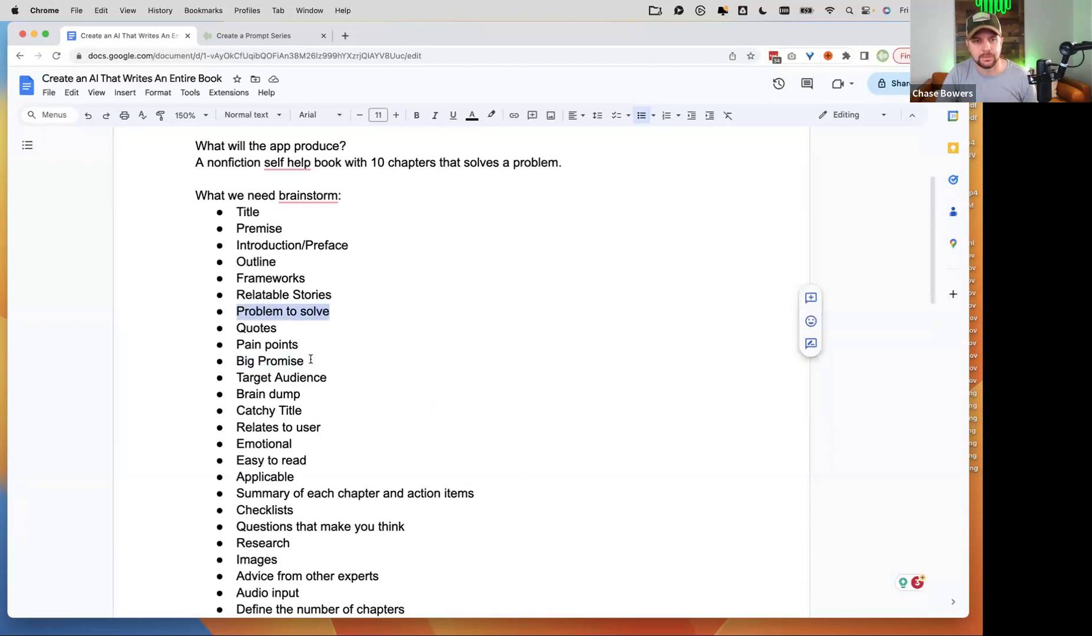
left_click_drag(312, 344, 236, 345)
scroll(308, 351, "down", 1)
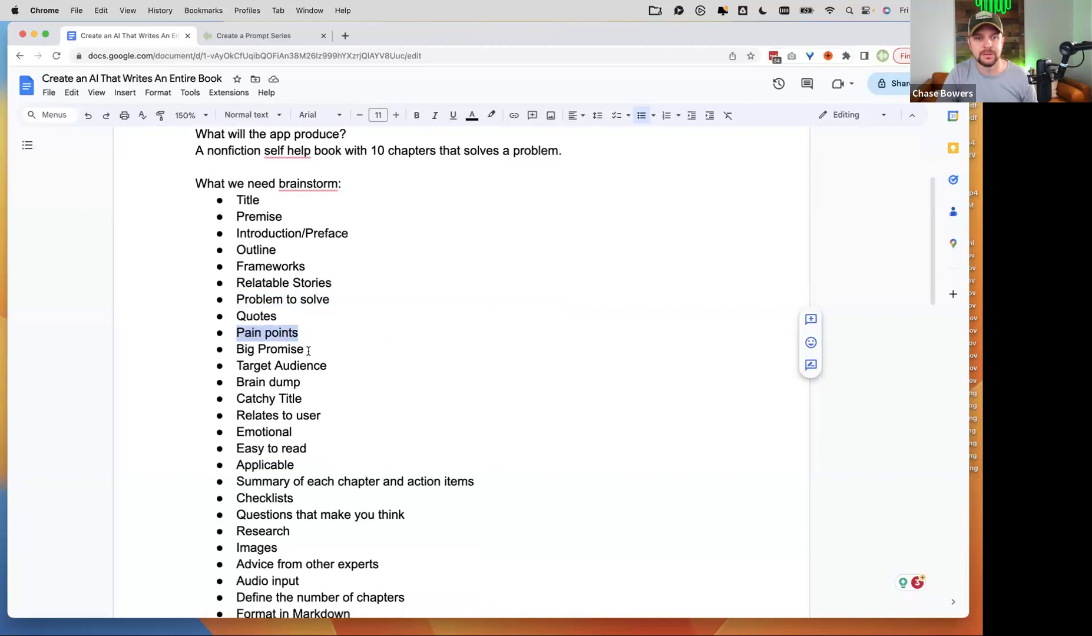
Enter "Target audience" as the first bullet under "Other input ideas:" and open an empty bullet below it.
scroll(309, 351, "down", 2)
scroll(324, 280, "down", 10)
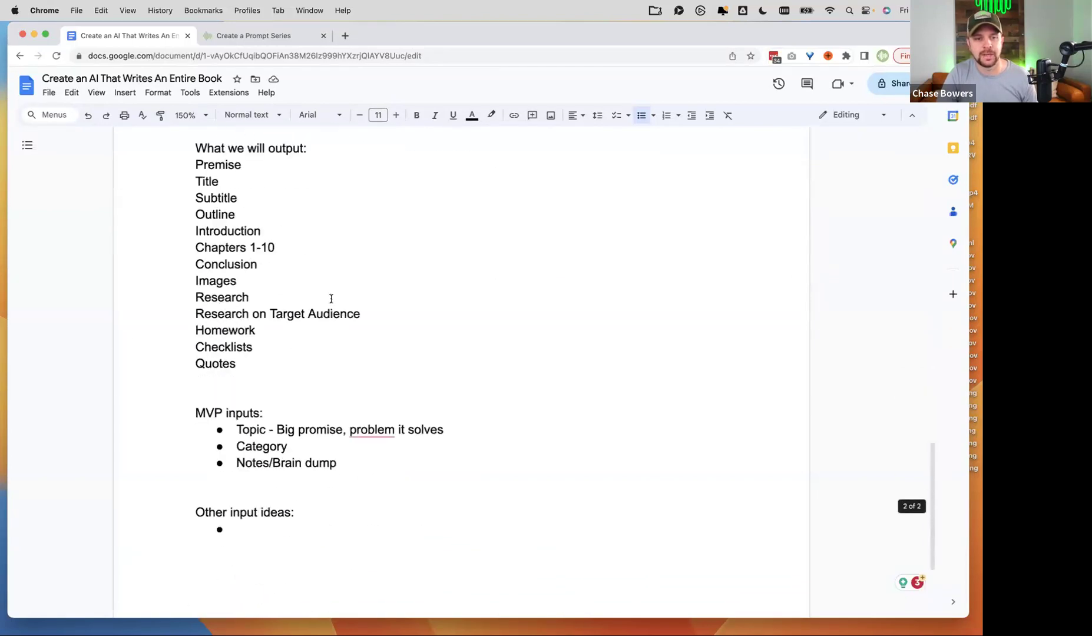
scroll(331, 299, "down", 3)
double_click(275, 368)
type("Target audience")
key("Return")
Recheck the brainstorm list on the first page and add a "Writing style" bullet below "Target audience" in the other input ideas.
scroll(277, 367, "up", 15)
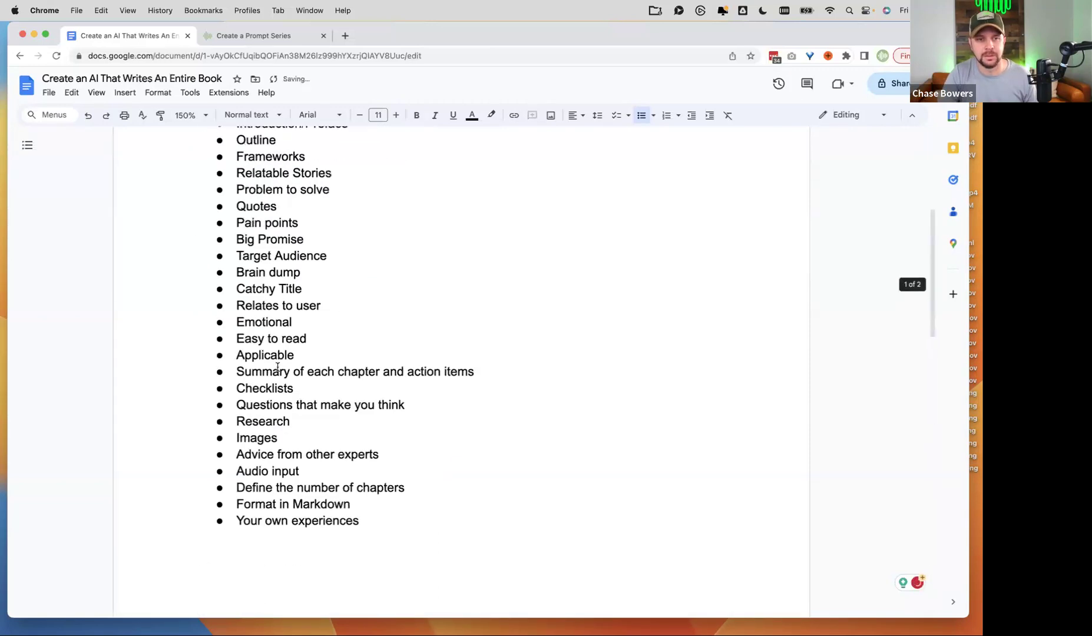
scroll(278, 367, "up", 2)
scroll(297, 377, "down", 1)
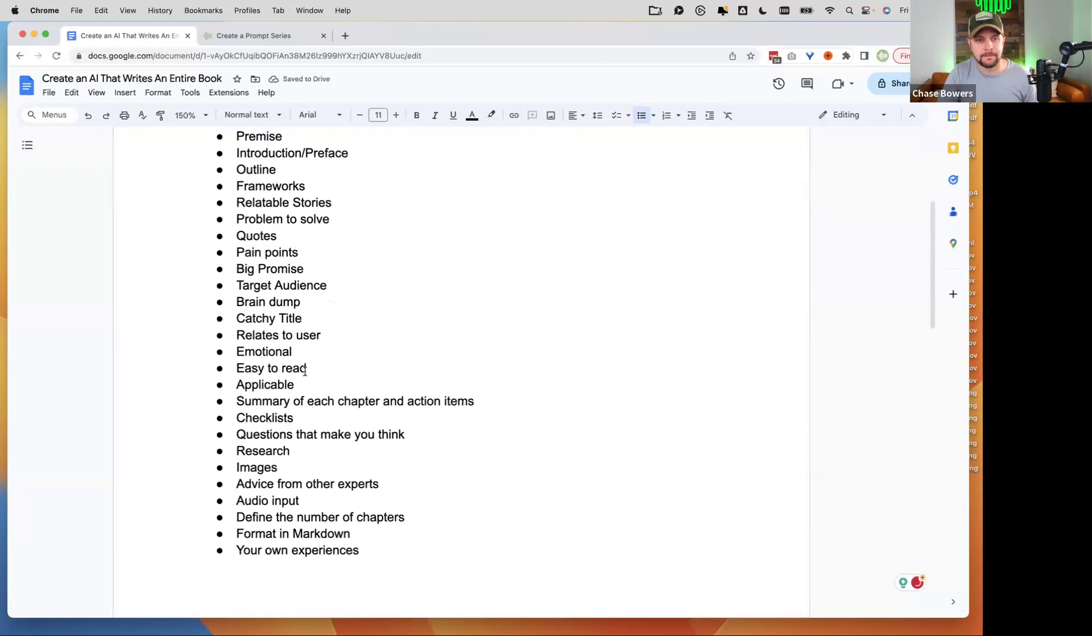
scroll(305, 370, "down", 2)
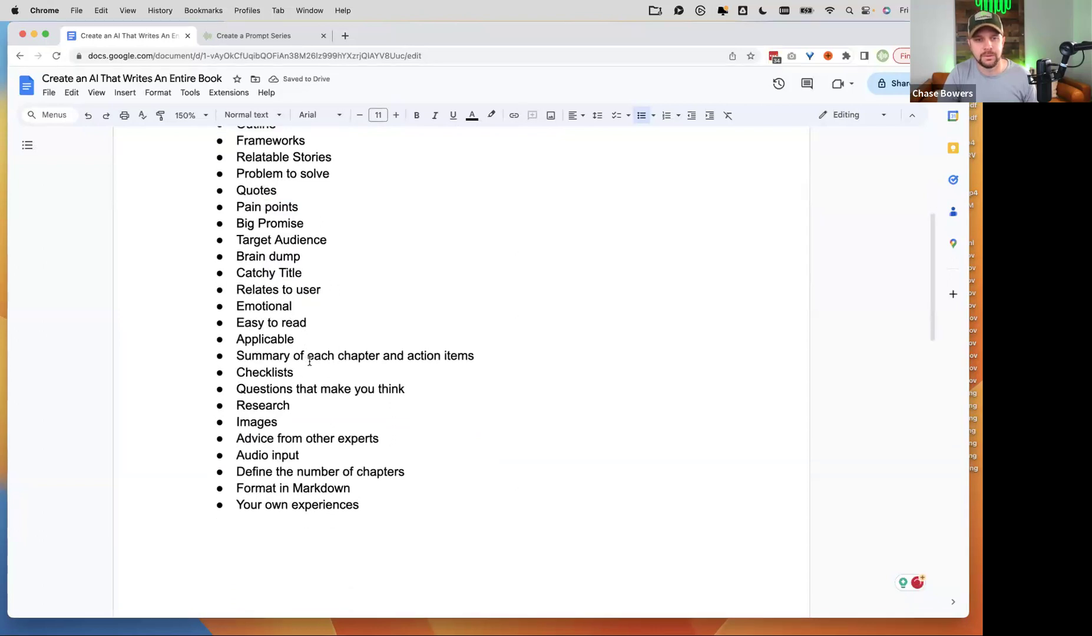
scroll(305, 370, "down", 10)
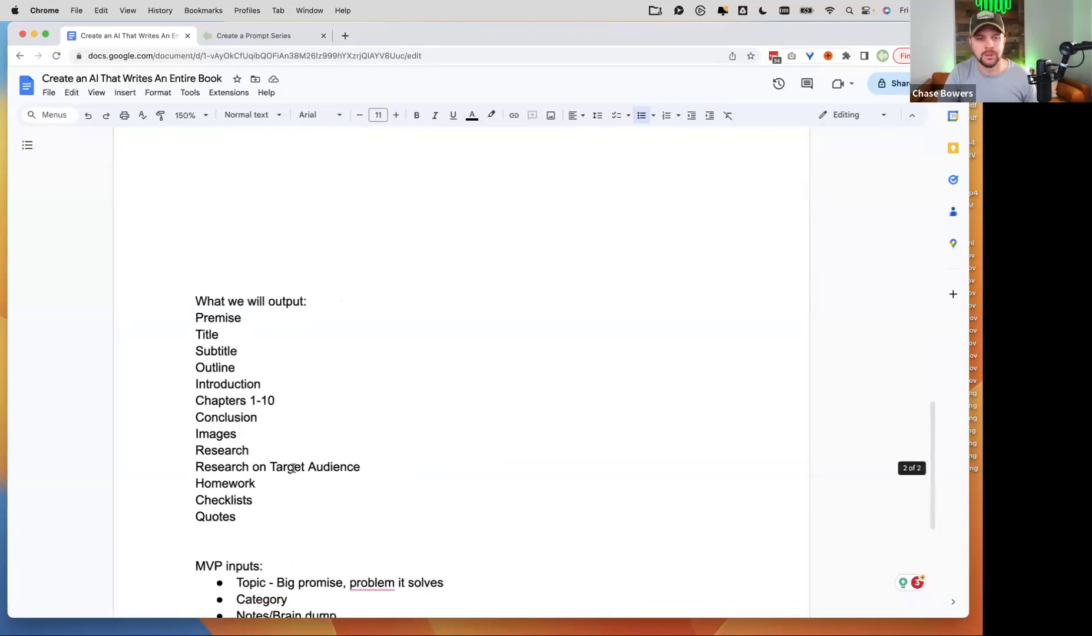
scroll(292, 468, "down", 5)
type("Writing style")
key("Return")
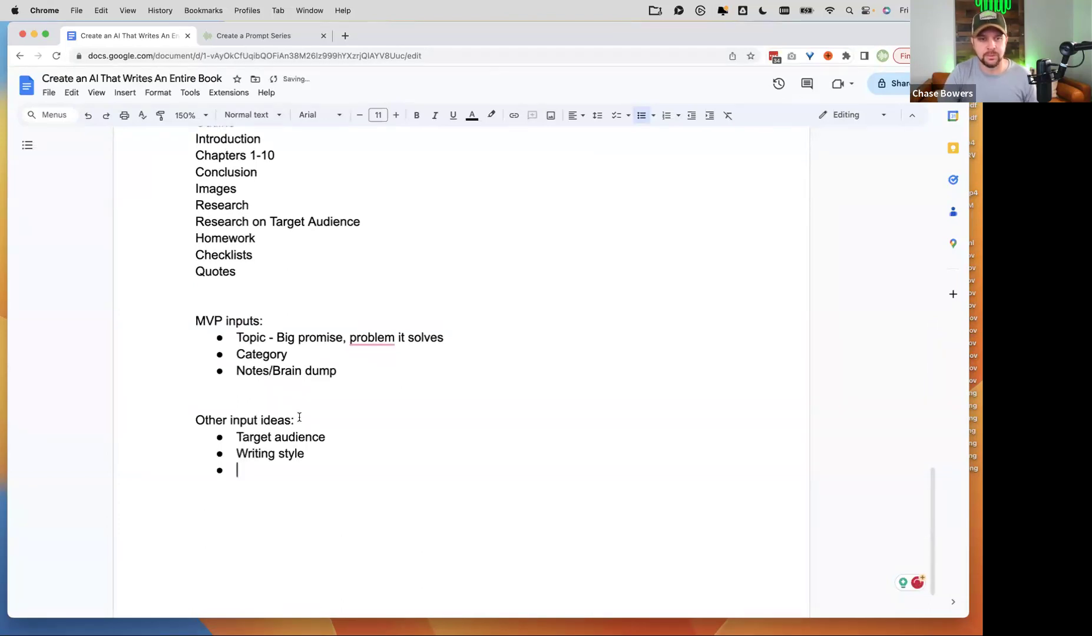
Compare the brainstorm list with the output list, highlighting Homework, Checklists and Quotes, to look for further input ideas.
scroll(277, 439, "up", 15)
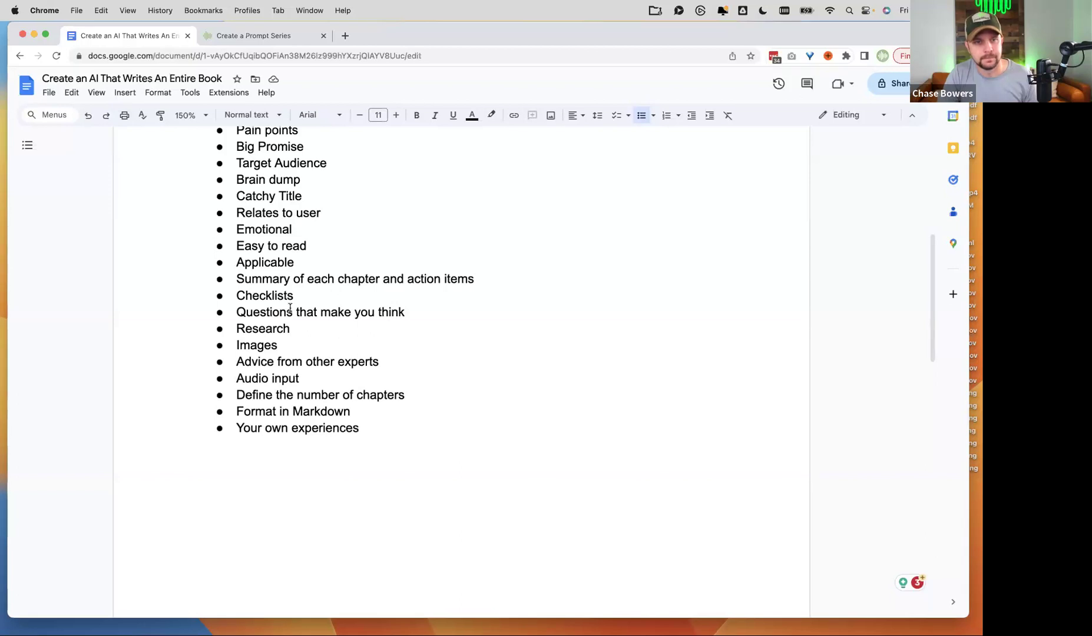
scroll(289, 308, "down", 2)
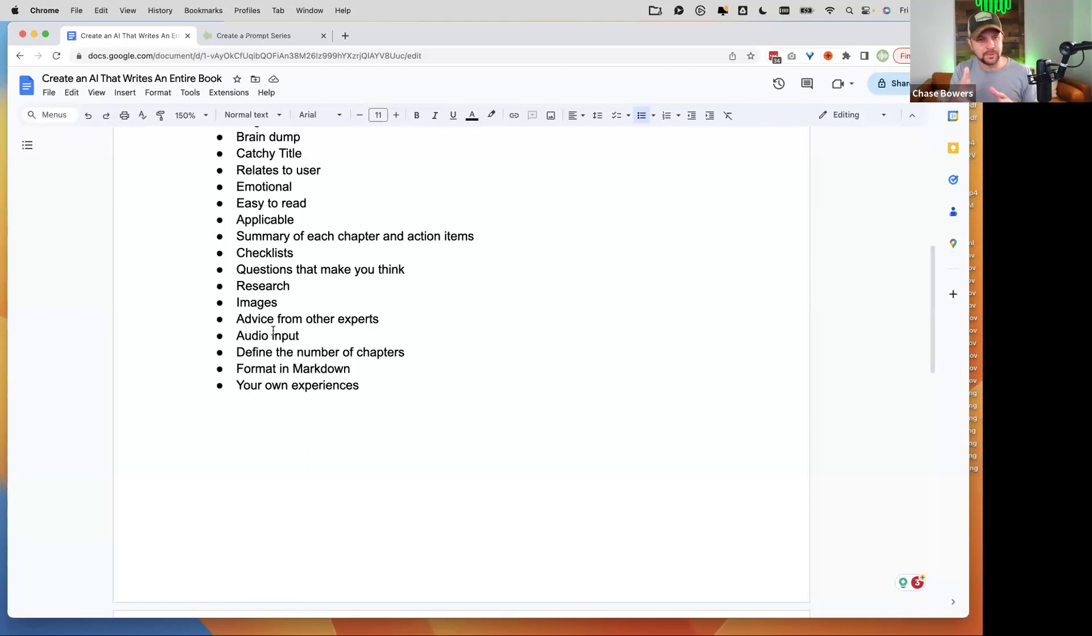
scroll(273, 331, "down", 20)
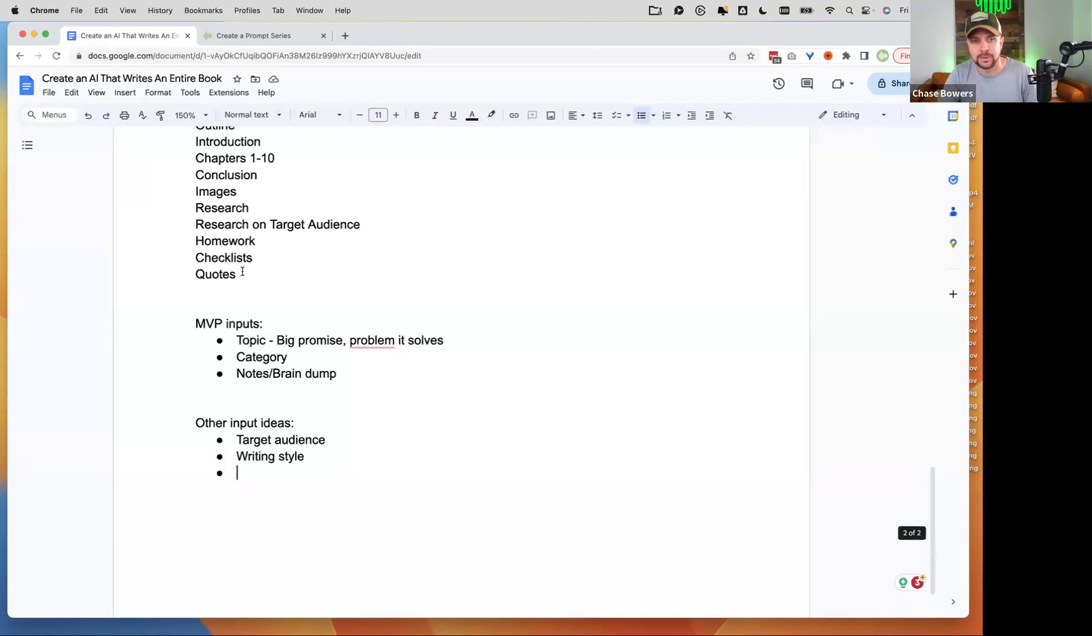
left_click_drag(239, 274, 194, 243)
scroll(310, 271, "up", 2)
scroll(306, 277, "up", 15)
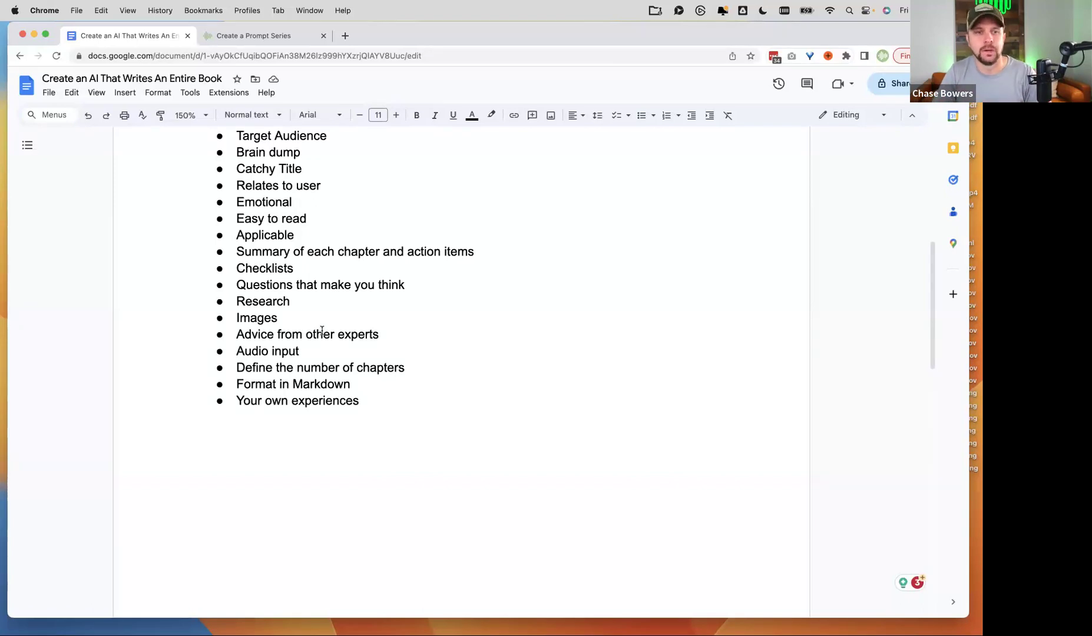
scroll(348, 293, "up", 3)
scroll(349, 293, "up", 3)
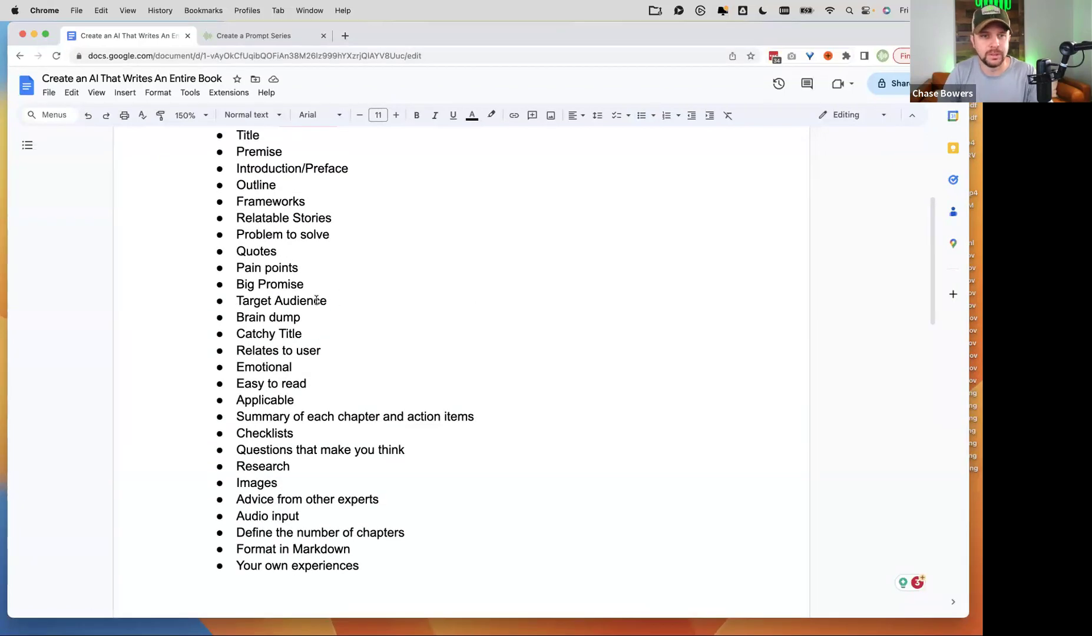
scroll(316, 301, "up", 2)
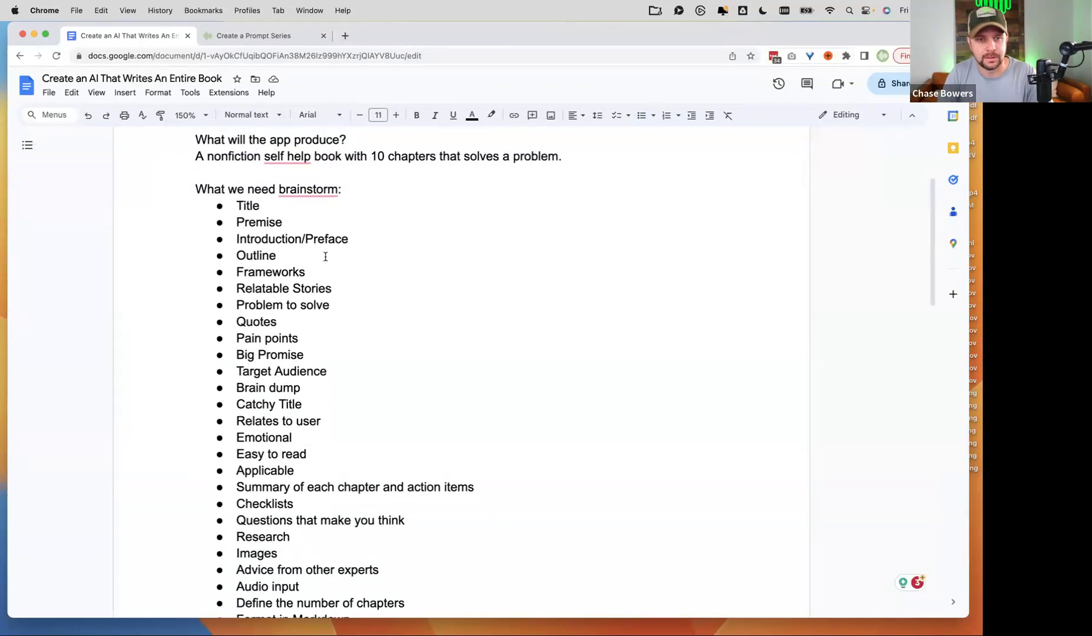
Move "Target audience" from the other input ideas to a new bullet below "Notes/Brain dump" in the MVP inputs.
scroll(316, 259, "down", 15)
scroll(317, 259, "up", 3)
left_click_drag(335, 403, 354, 375)
left_click(354, 375)
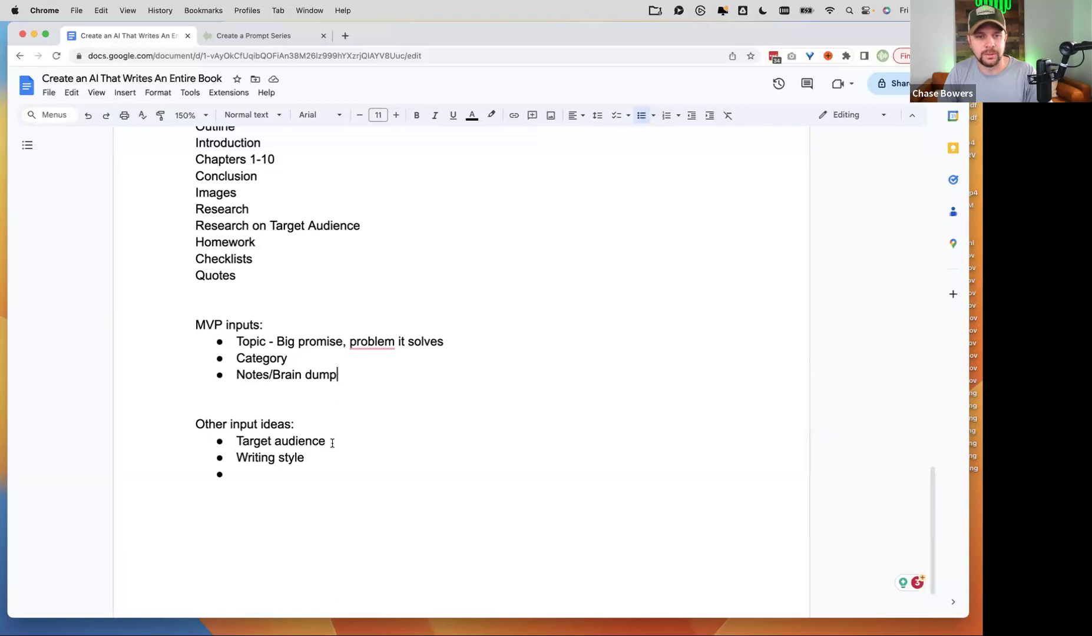
left_click_drag(328, 441, 234, 443)
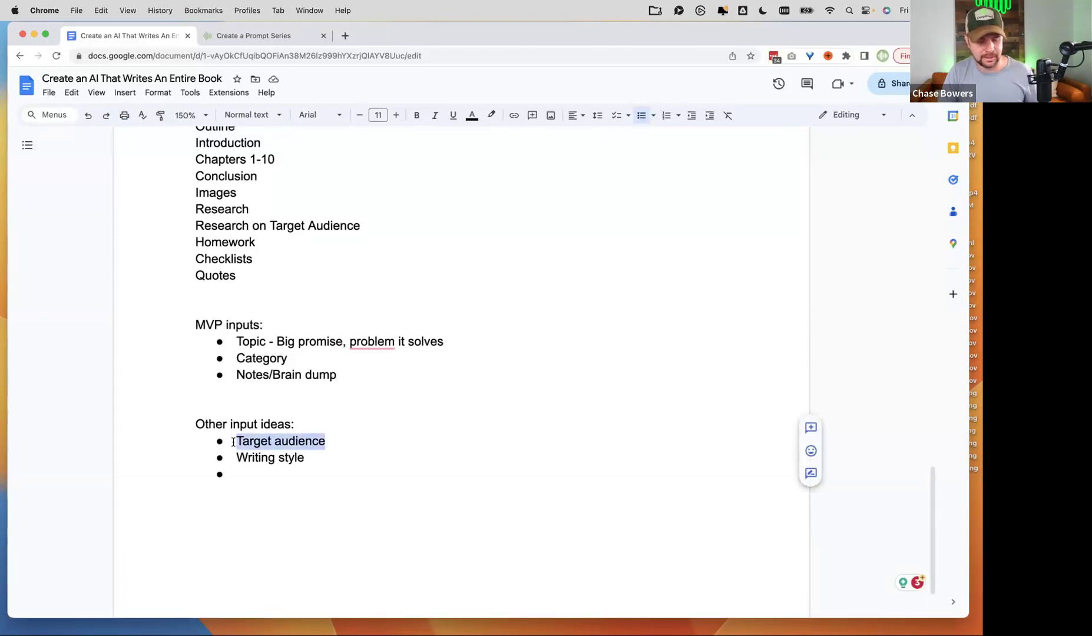
key("super+x")
left_click_drag(366, 383, 363, 373)
left_click(364, 372)
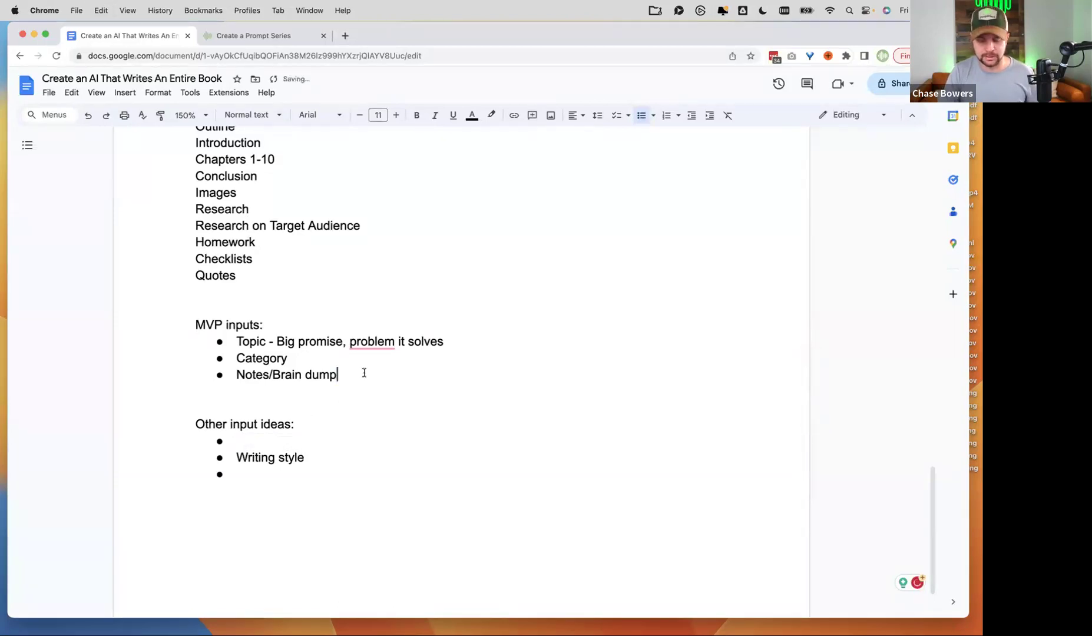
key("Return")
key("super+v")
Delete the empty bullets above and below "Writing style" under "Other input ideas:".
double_click(279, 458)
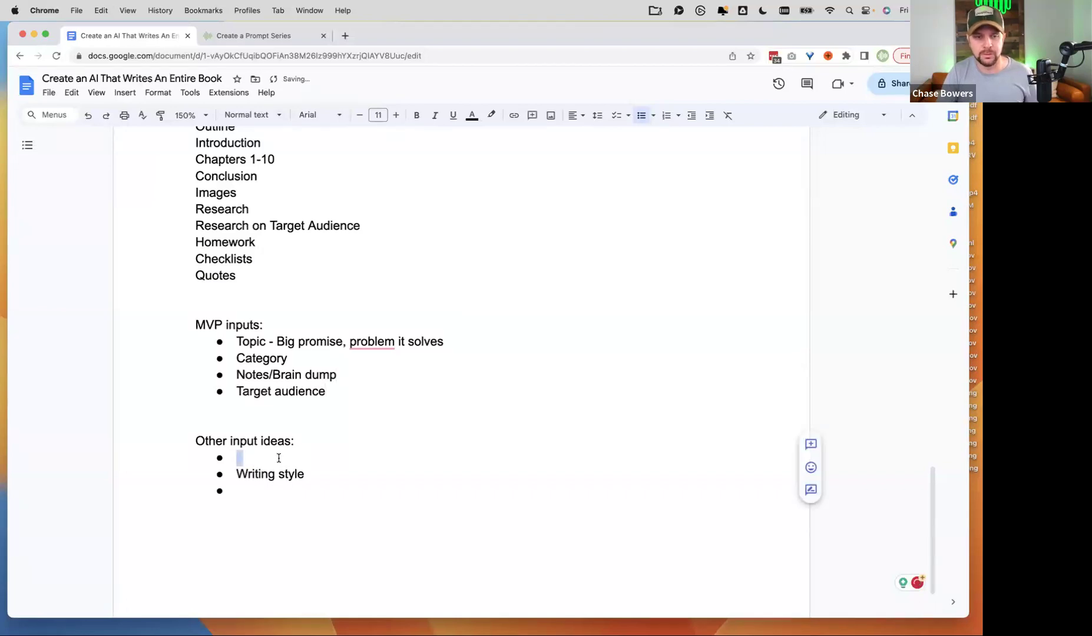
key("BackSpace")
double_click(255, 475)
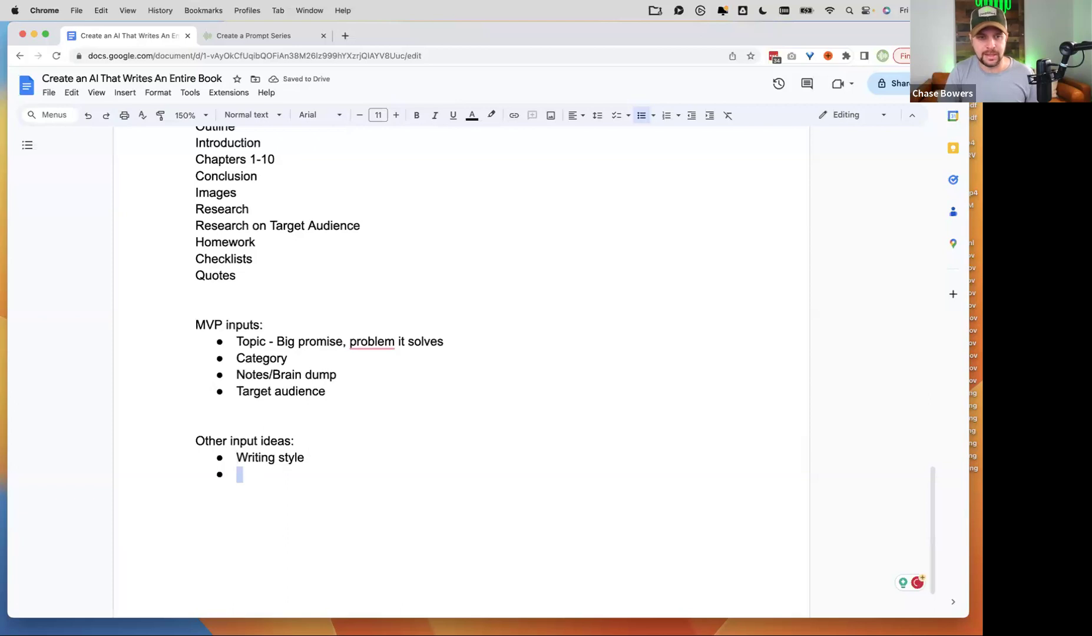
key("BackSpace")
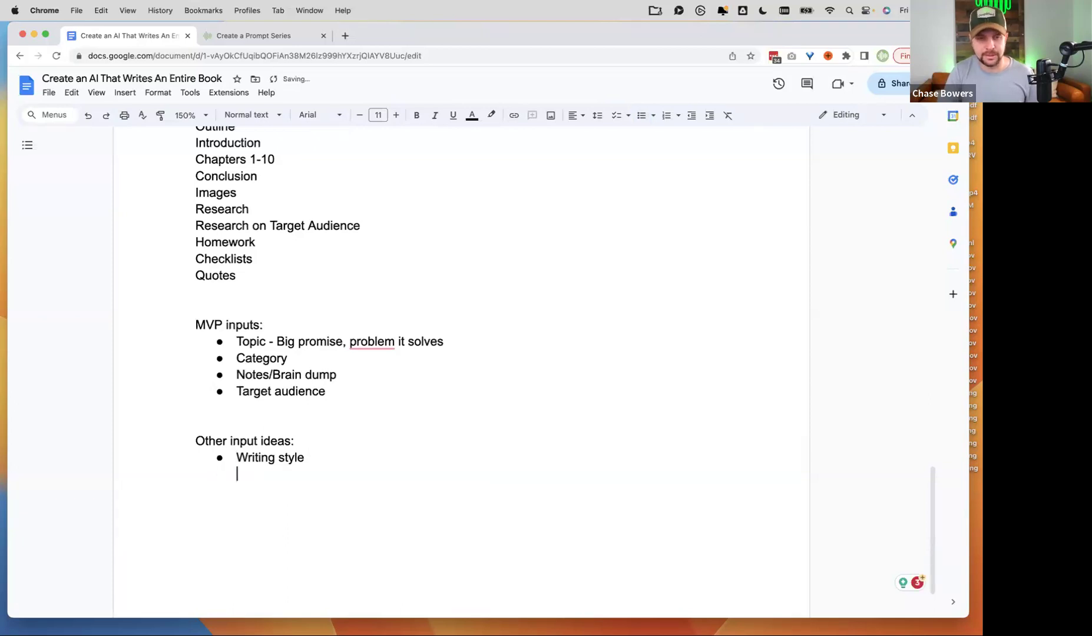
key("BackSpace")
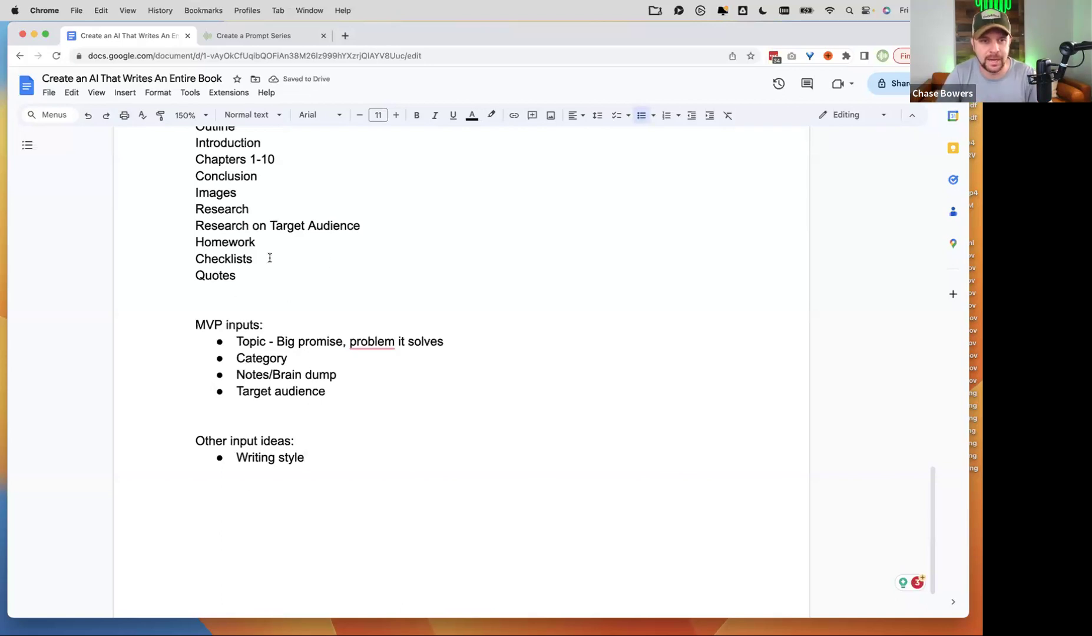
Review the brainstorm list and the "What we will output:" list, highlighting Premise and the group Homework, Checklists and Quotes.
scroll(240, 300, "up", 5)
scroll(241, 300, "up", 15)
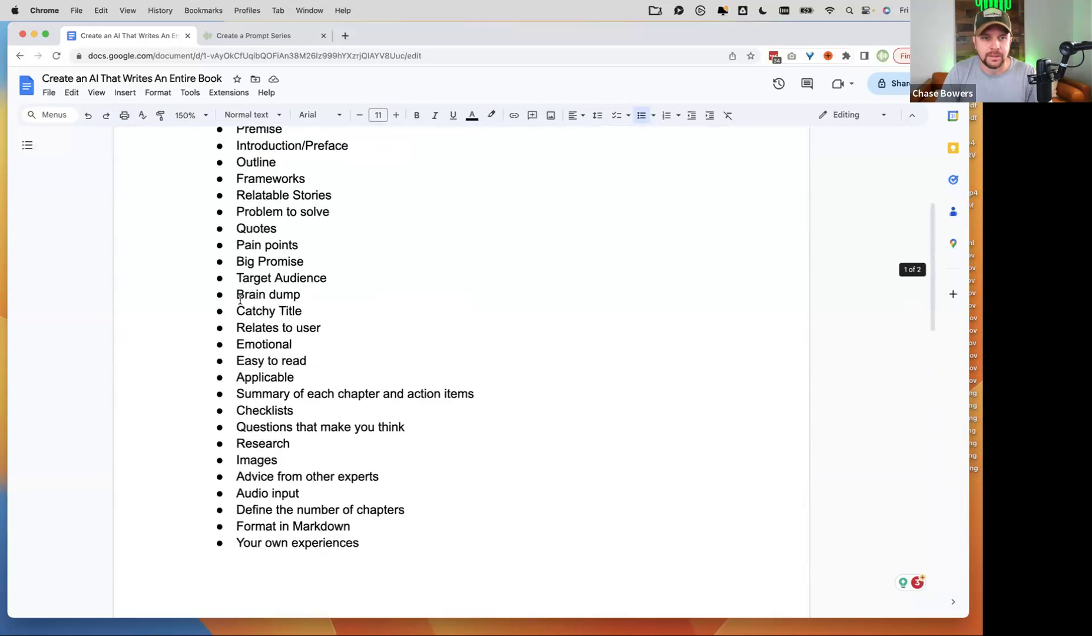
scroll(246, 279, "up", 1)
mouse_move(328, 321)
scroll(329, 323, "down", 3)
scroll(377, 260, "up", 2)
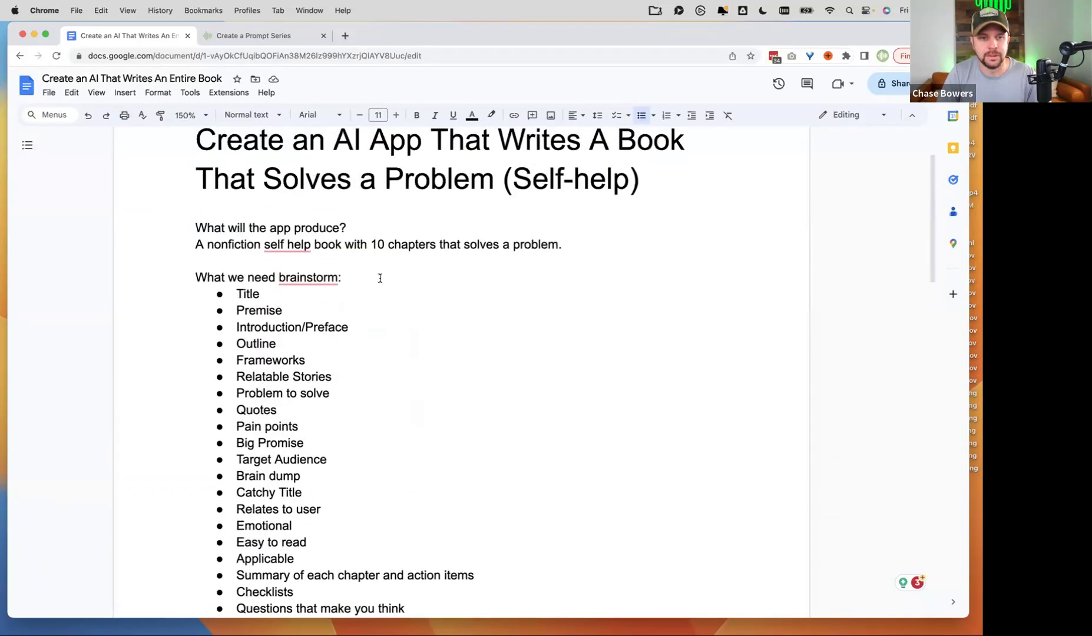
scroll(379, 277, "down", 10)
scroll(329, 304, "down", 5)
scroll(339, 307, "up", 2)
scroll(341, 307, "up", 2)
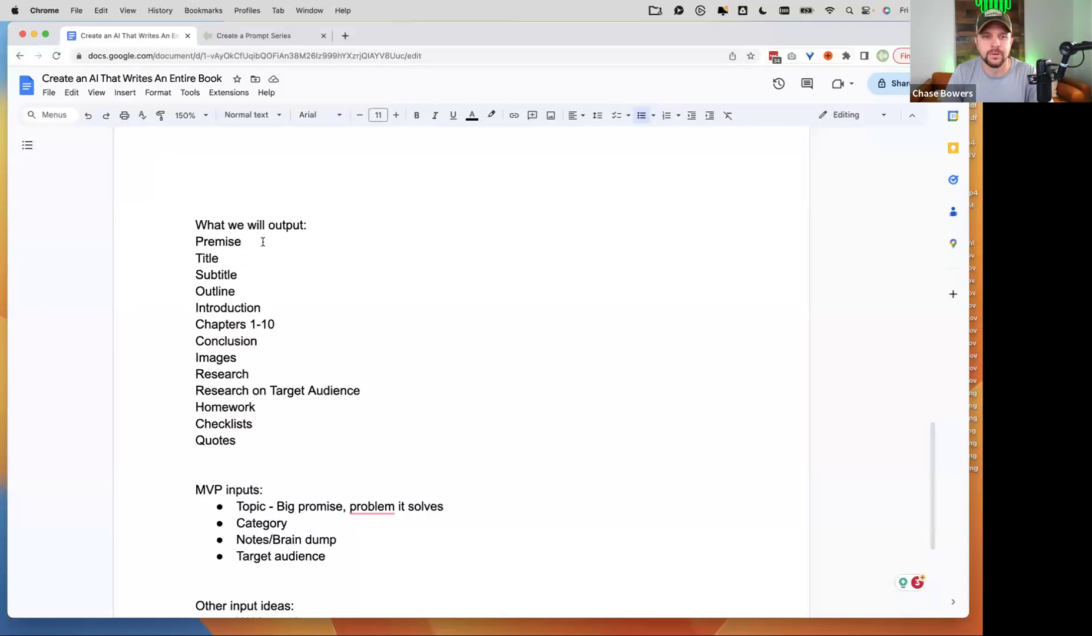
left_click_drag(246, 241, 192, 242)
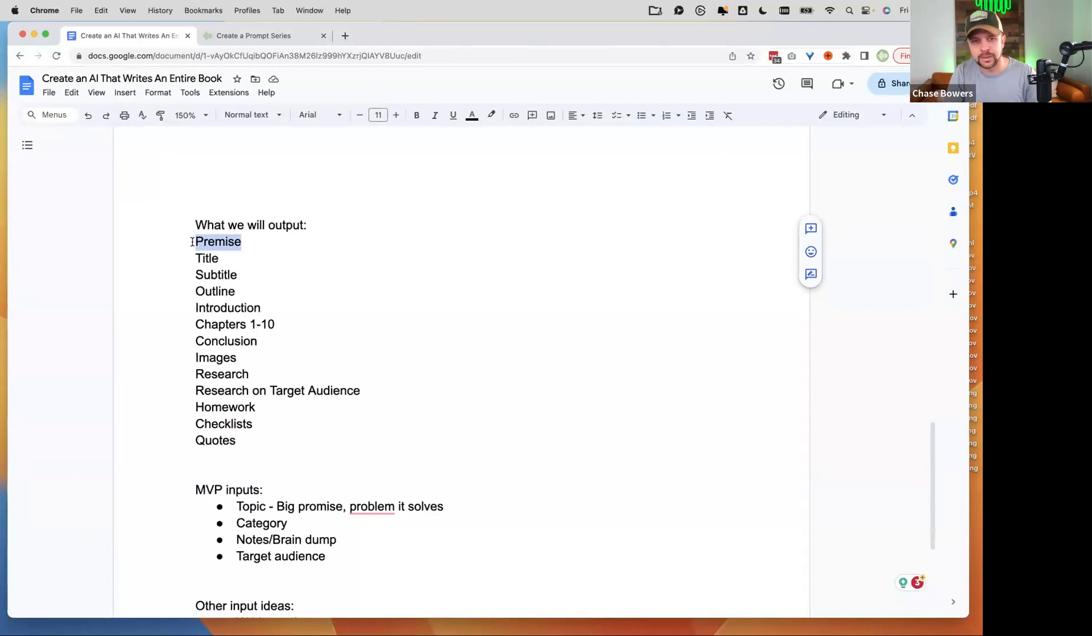
left_click_drag(262, 440, 176, 412)
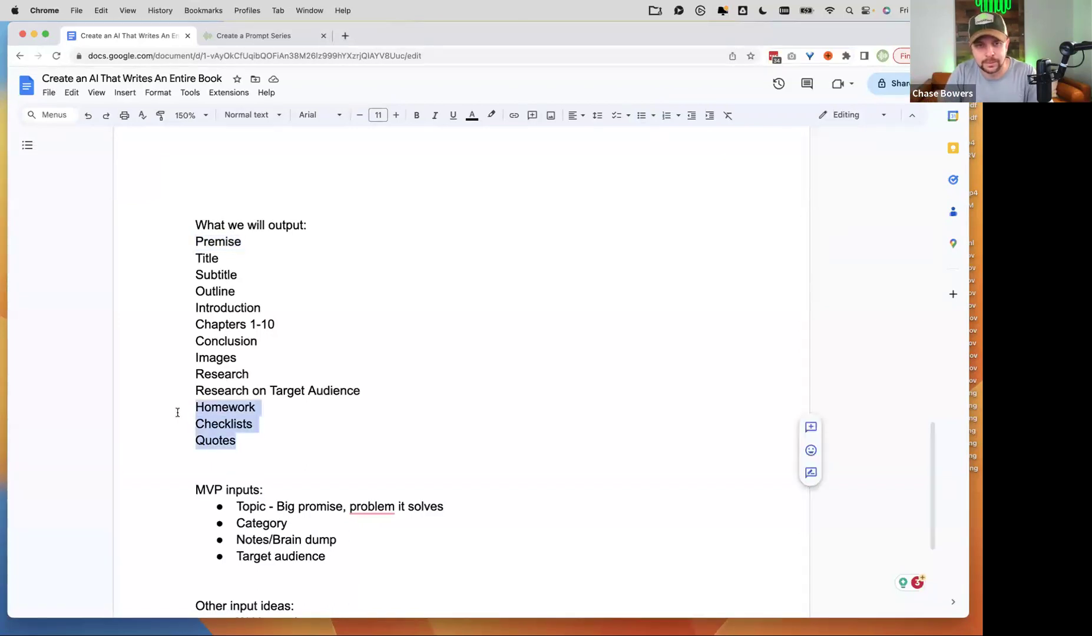
left_click(238, 423)
Make the output items from Premise through Conclusion bold to set them apart from the remaining outputs.
left_click_drag(195, 239, 273, 335)
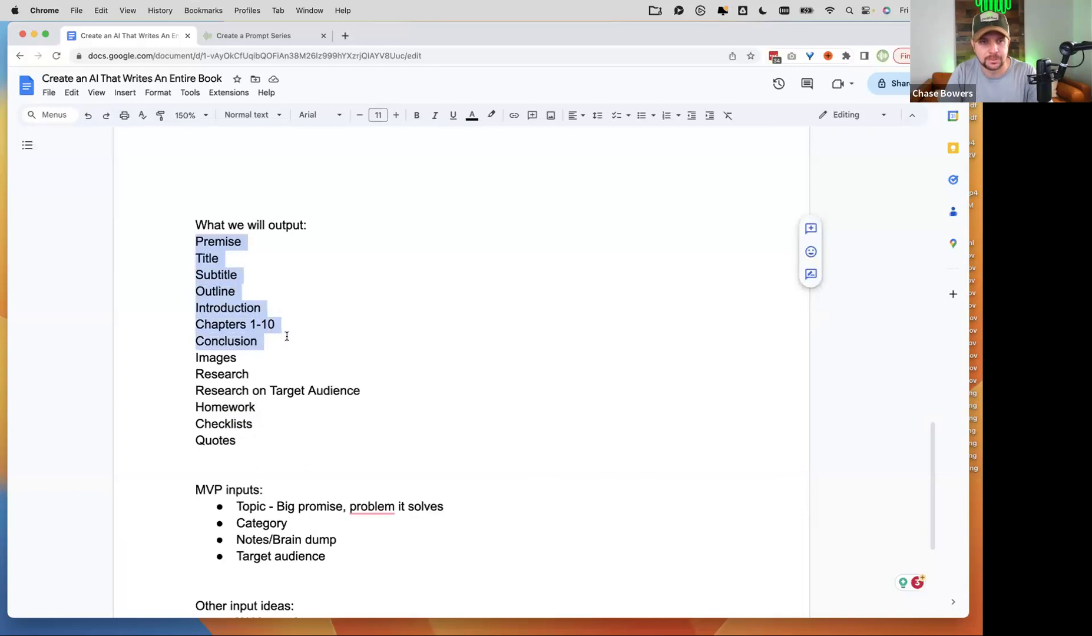
key("super+b")
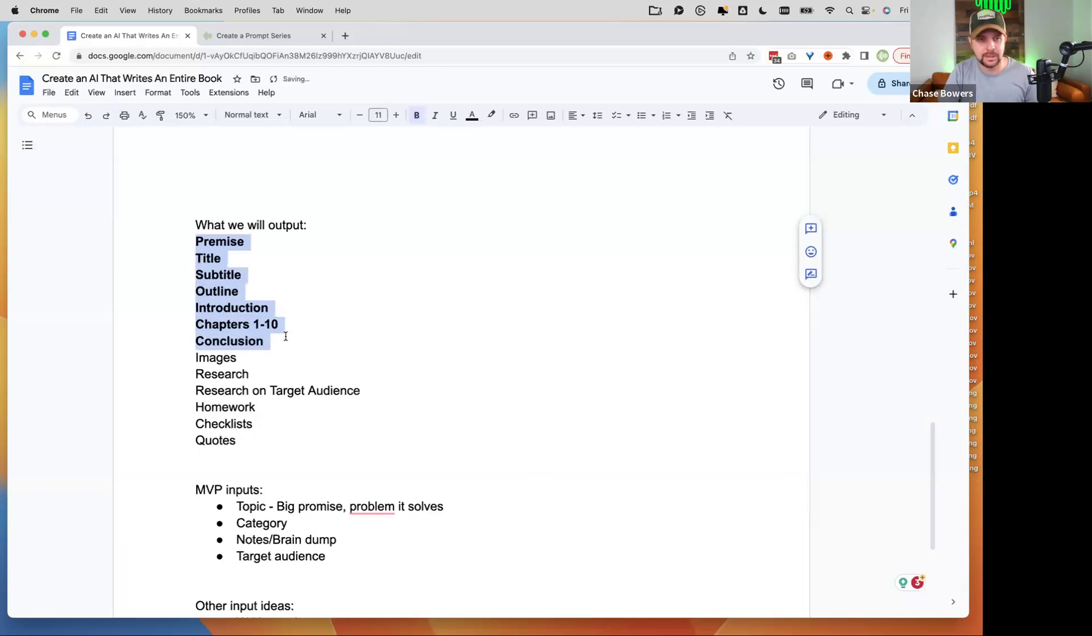
left_click(284, 346)
left_click_drag(281, 340, 176, 246)
left_click_drag(380, 396, 244, 441)
left_click(190, 368)
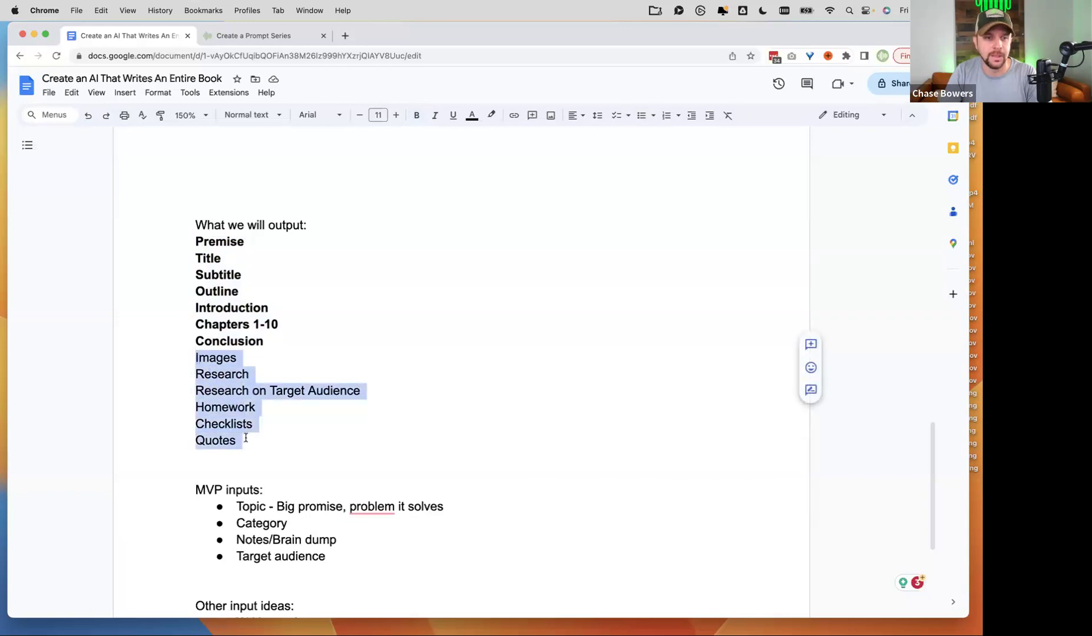
left_click(256, 406)
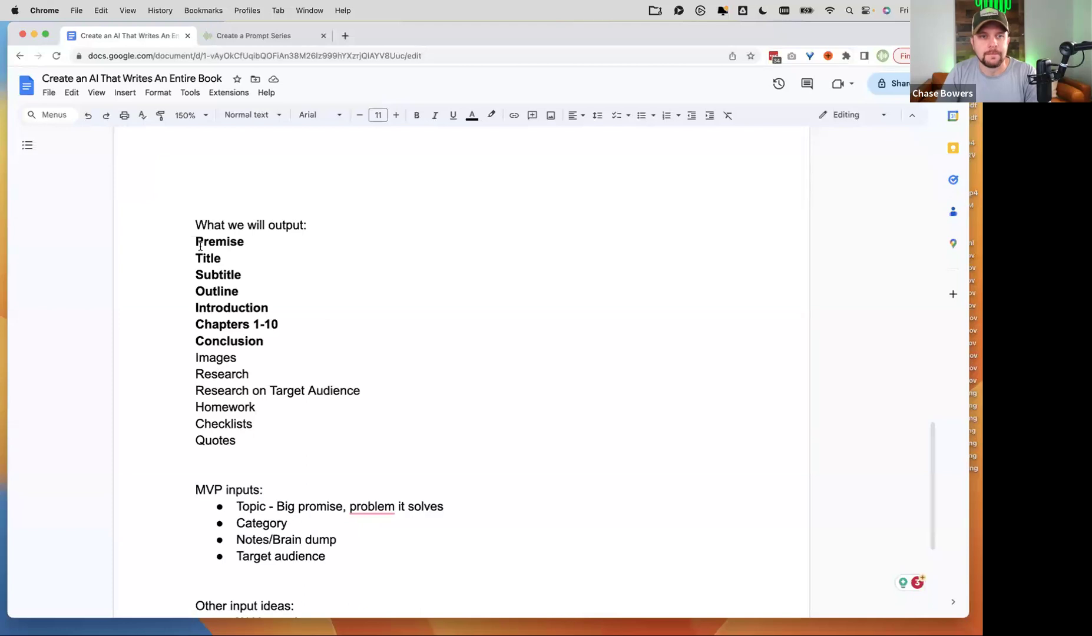
Switch to Dropified.ai and open its list of apps.
scroll(219, 247, "up", 5)
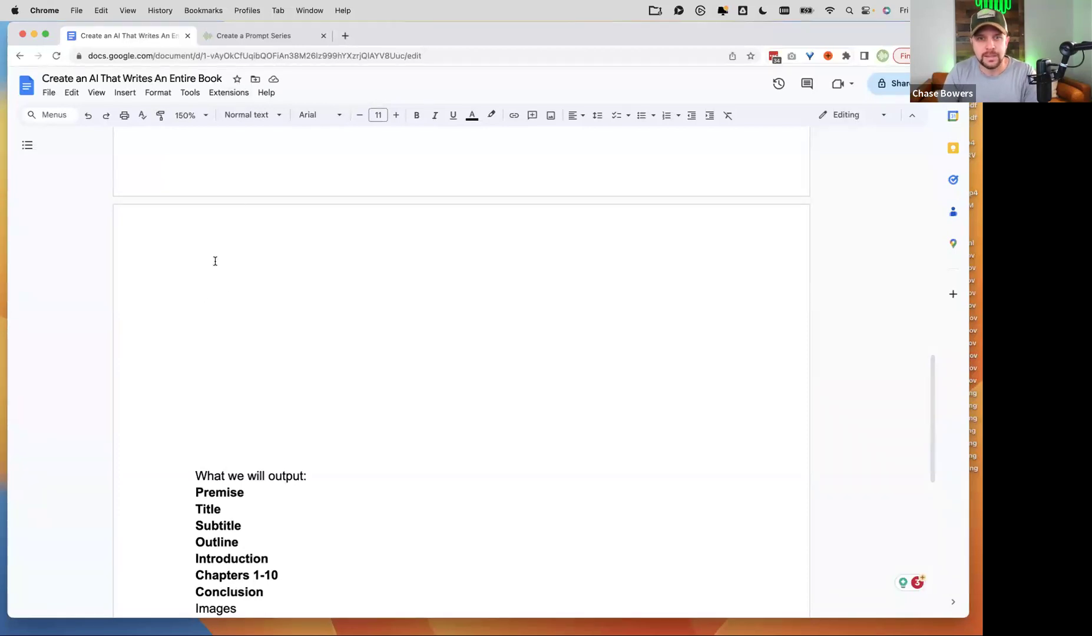
left_click(240, 38)
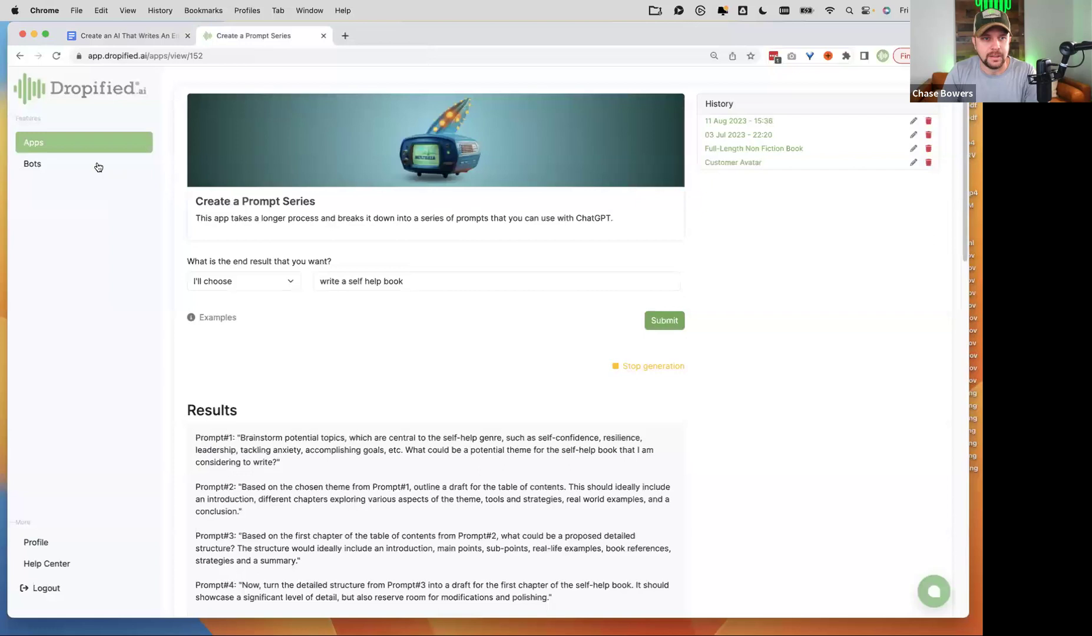
left_click(55, 144)
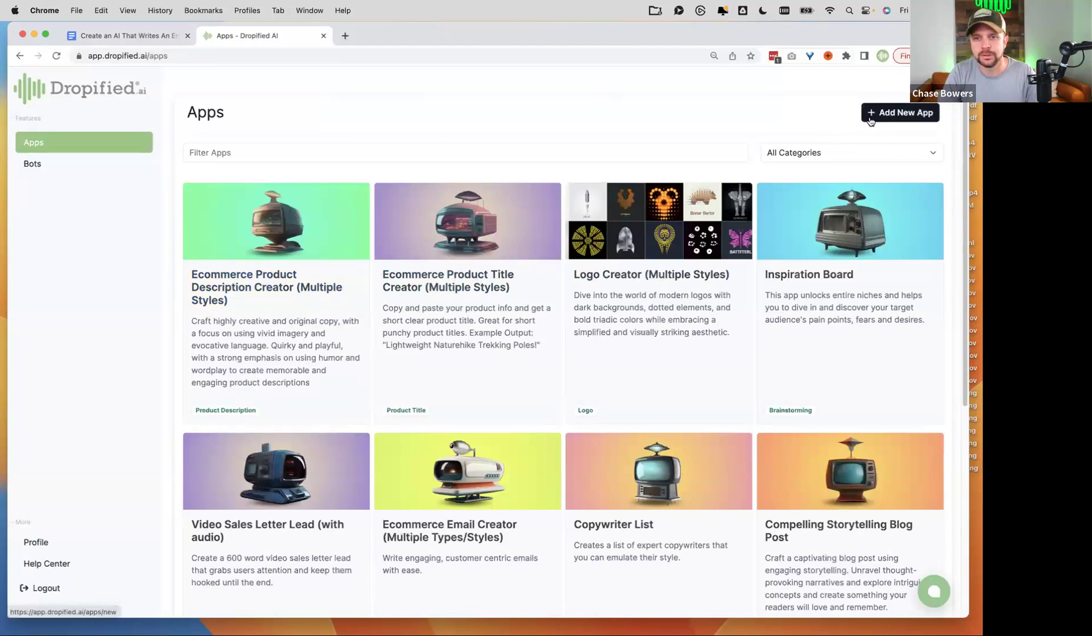
Browse the existing apps on the first and second pages of the Apps list.
scroll(510, 294, "down", 5)
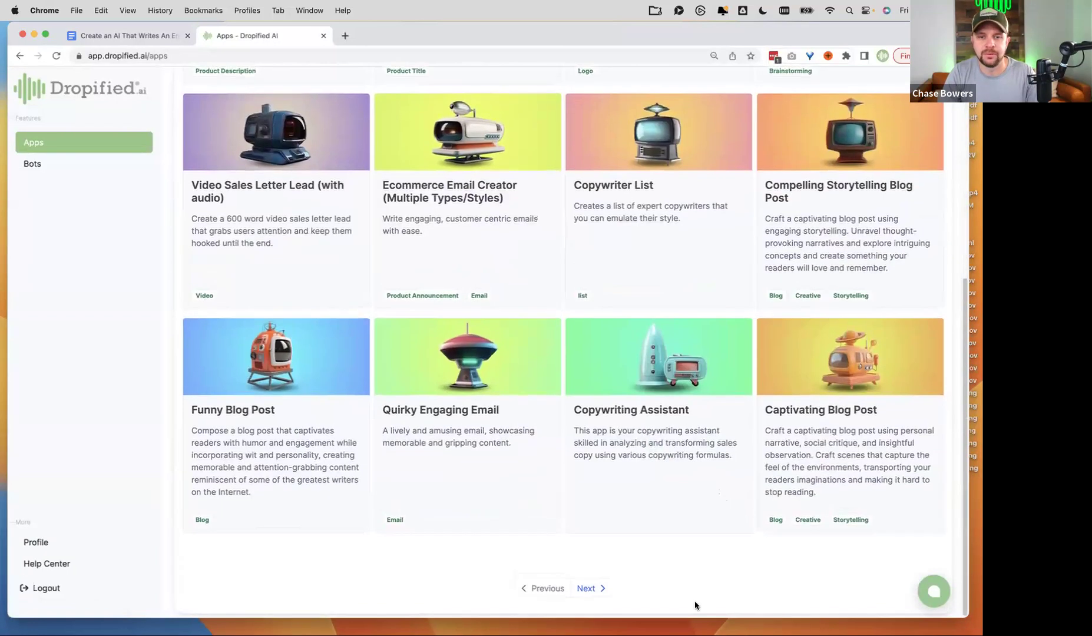
left_click(599, 594)
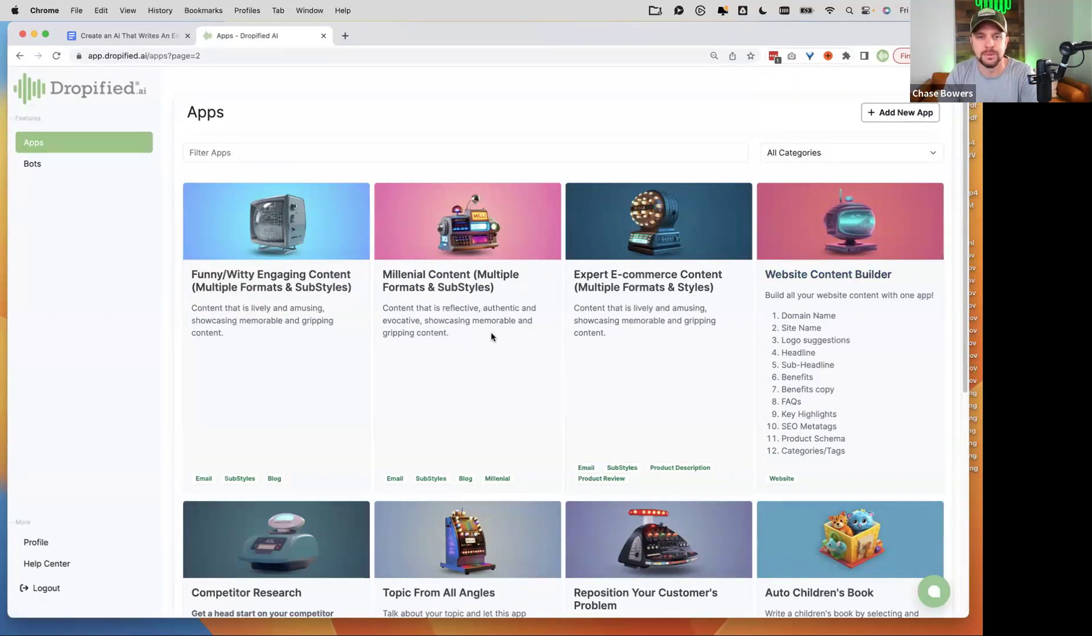
scroll(462, 365, "down", 10)
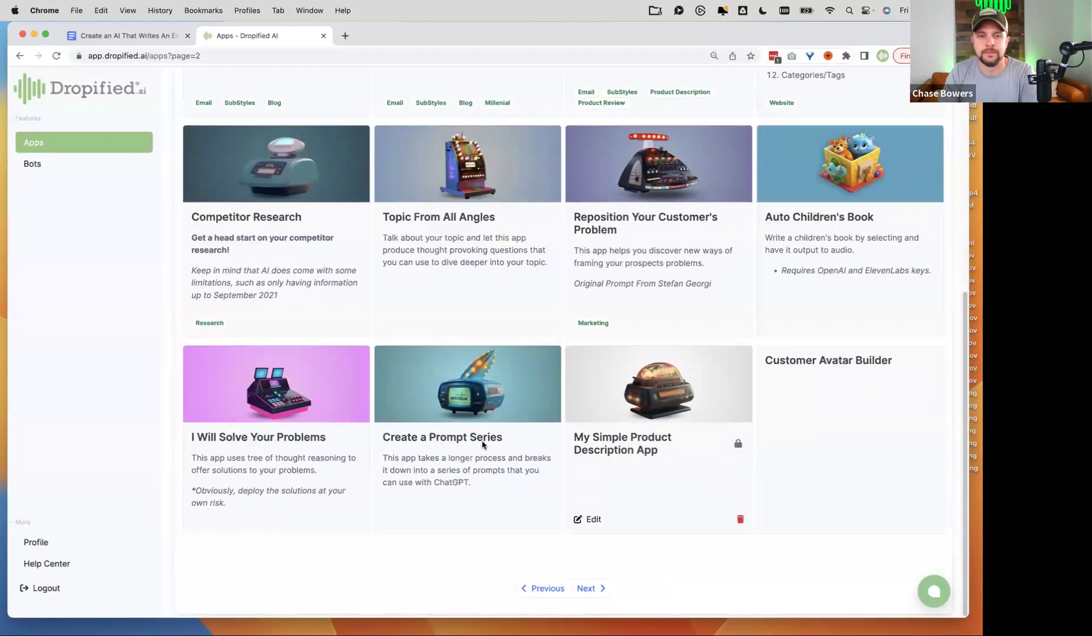
scroll(571, 383, "up", 10)
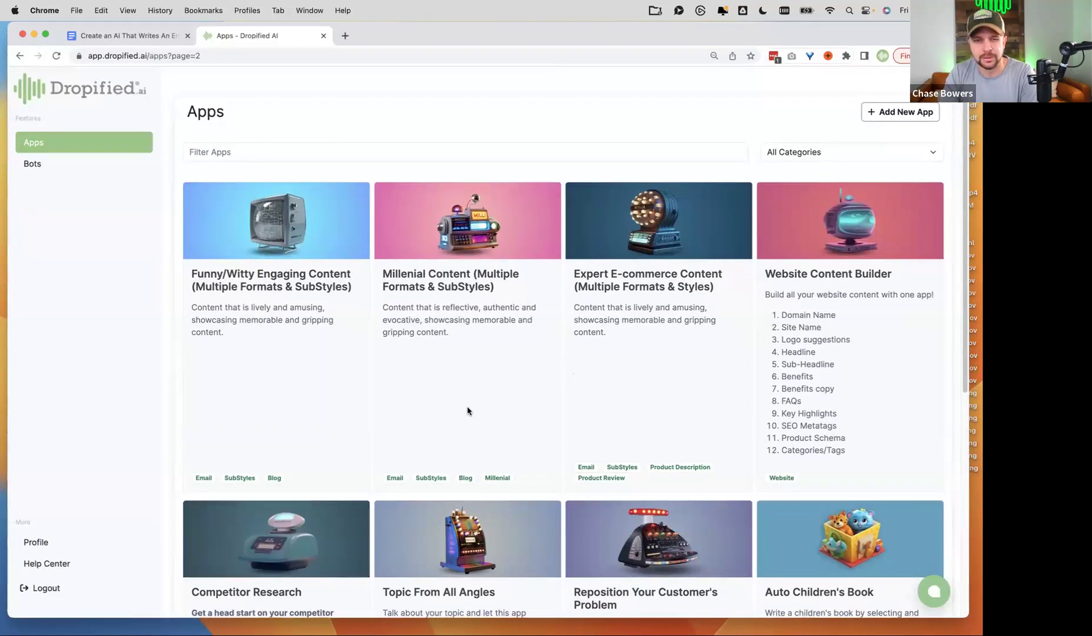
scroll(467, 410, "down", 6)
scroll(468, 411, "down", 1)
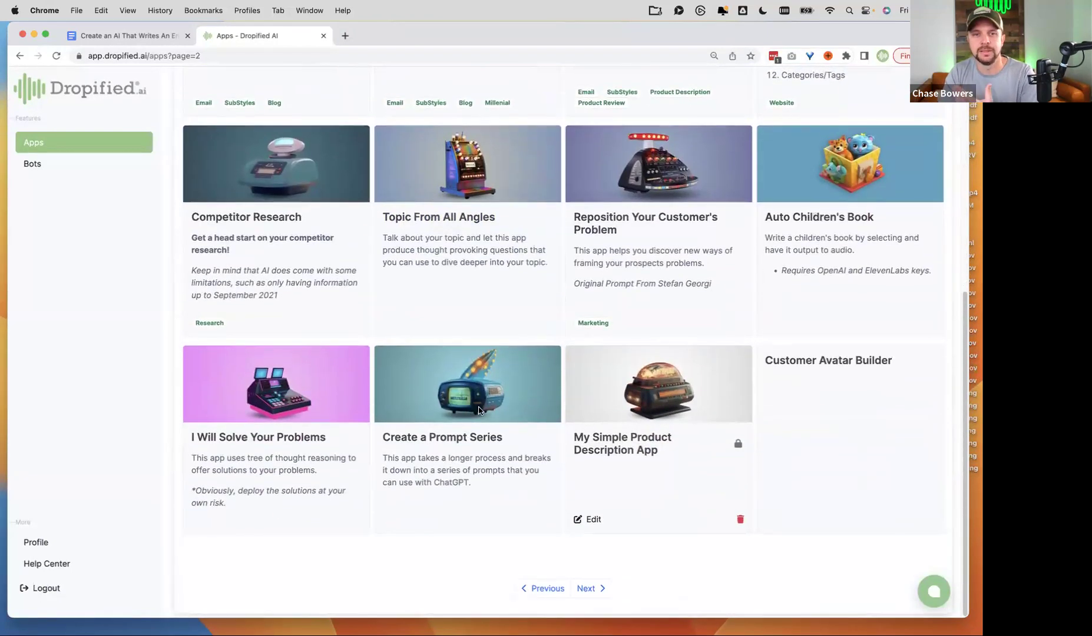
scroll(481, 401, "up", 6)
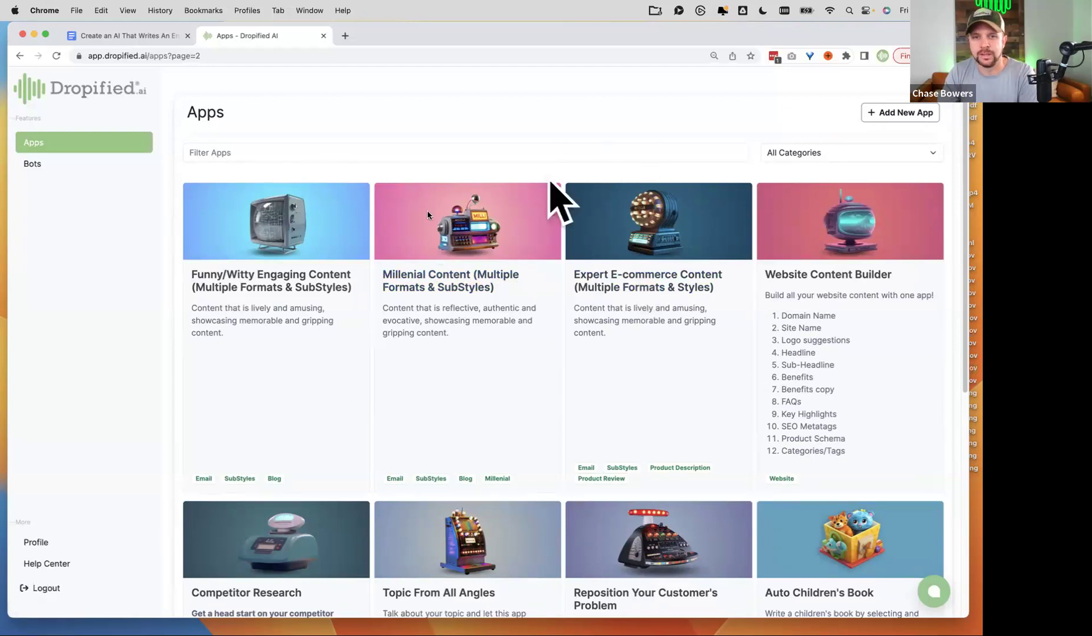
left_click(375, 155)
scroll(620, 353, "down", 2)
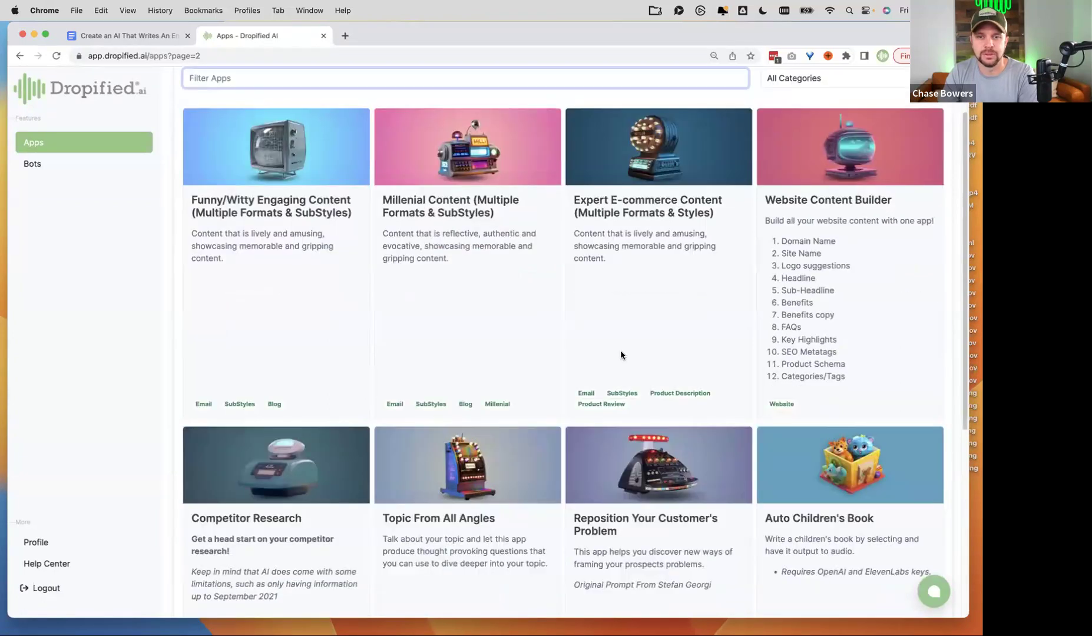
scroll(620, 355, "down", 5)
scroll(394, 434, "up", 10)
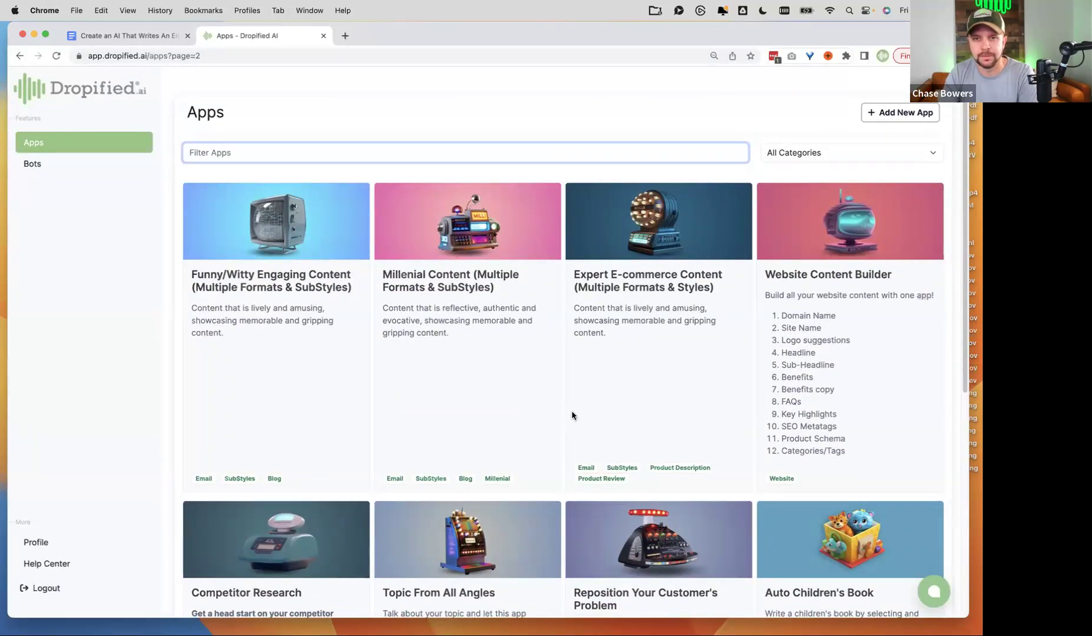
Start a new app and look over its form from the App Title down to the Inputs and Prompts sections.
left_click(900, 115)
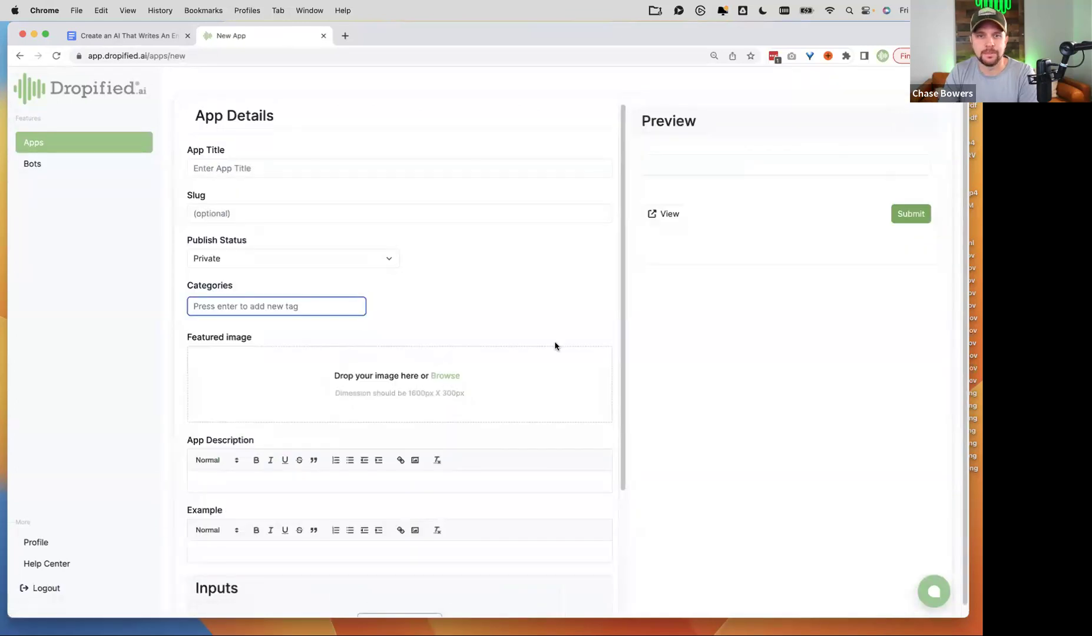
left_click(292, 169)
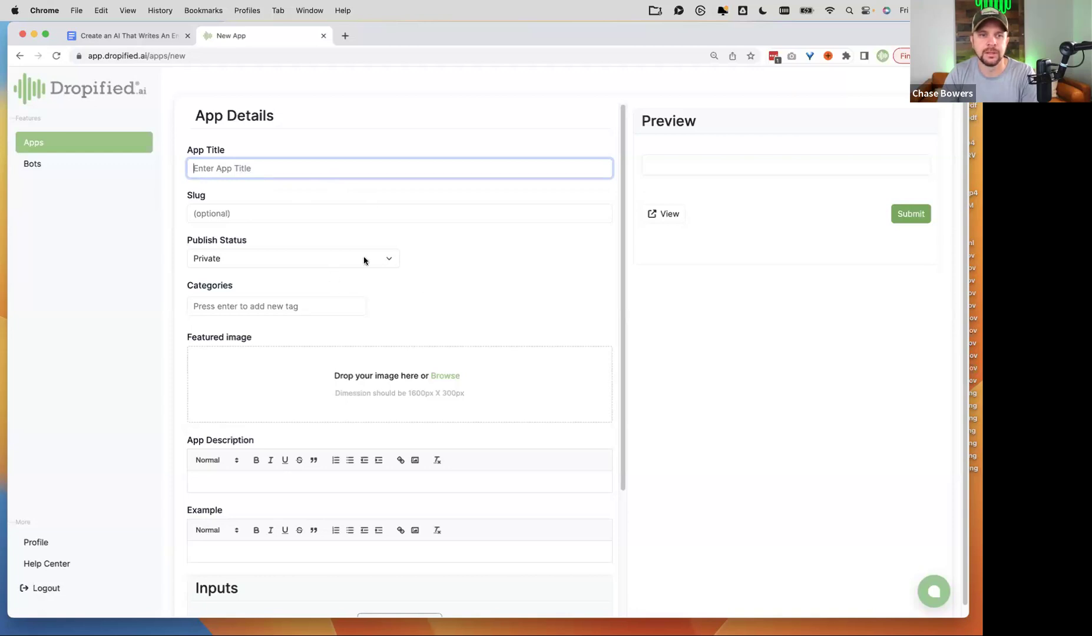
mouse_move(184, 241)
left_mouse_down()
mouse_move(285, 236)
mouse_move(182, 243)
left_mouse_up()
left_click(274, 239)
left_click(210, 243)
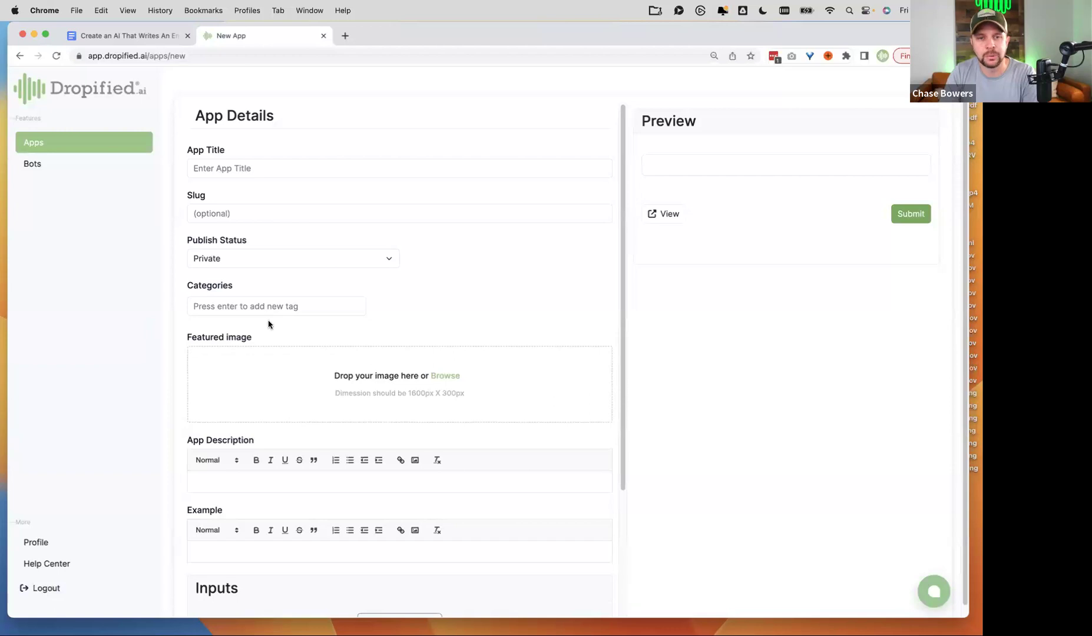
scroll(266, 318, "down", 3)
scroll(275, 336, "up", 2)
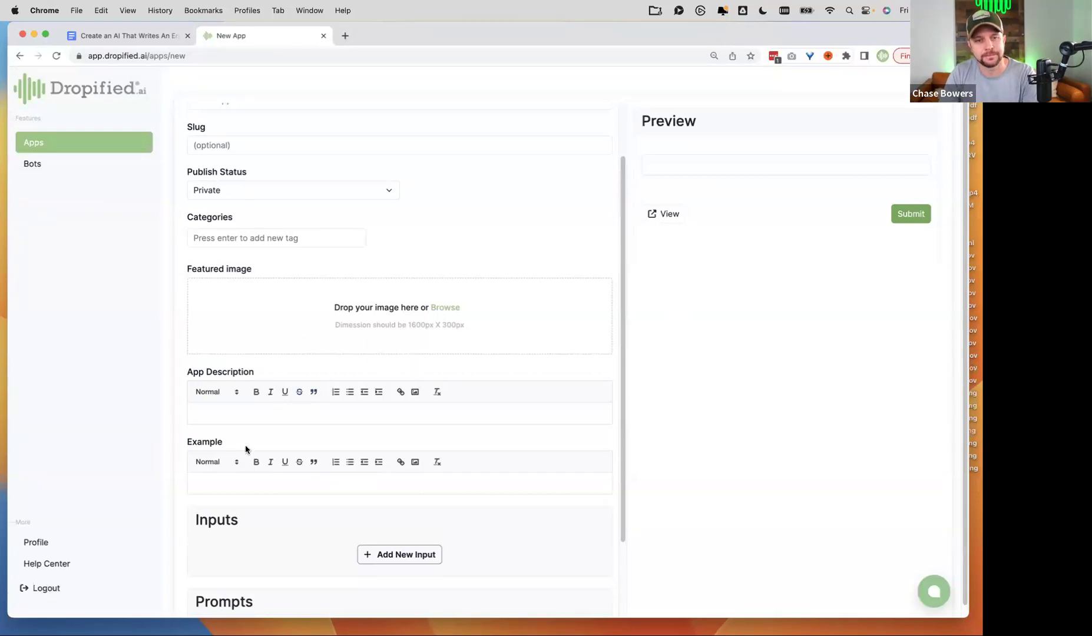
scroll(405, 434, "down", 3)
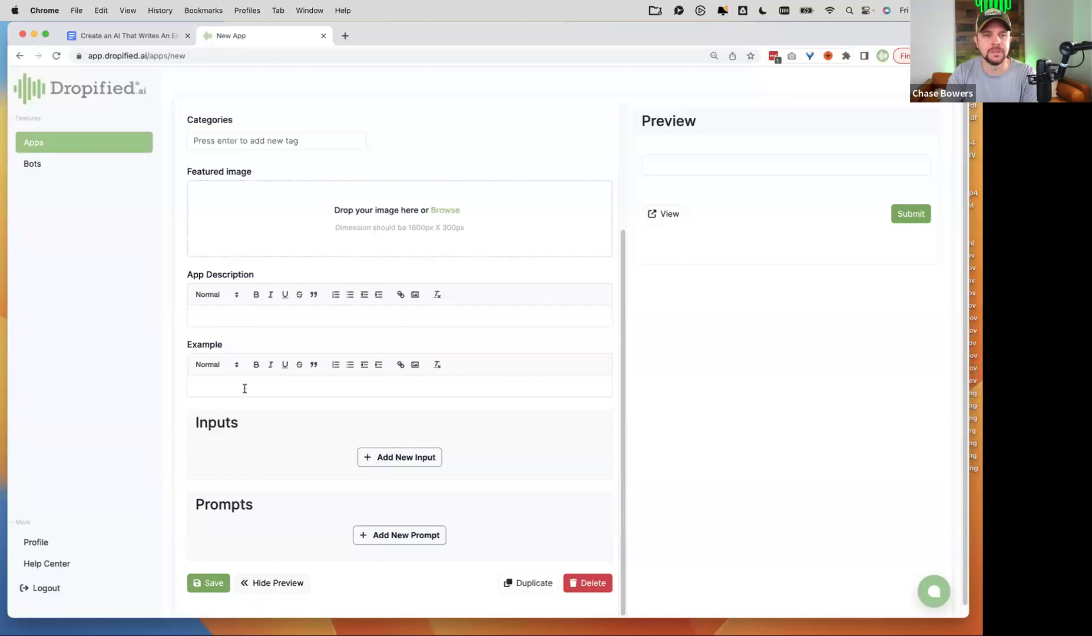
left_click(224, 389)
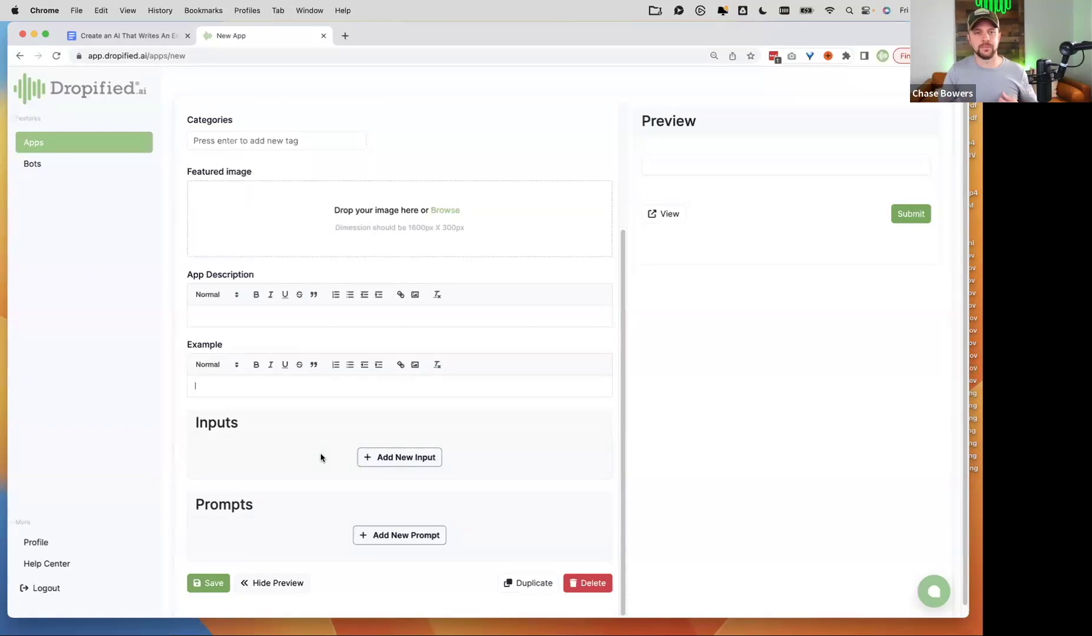
scroll(263, 453, "up", 3)
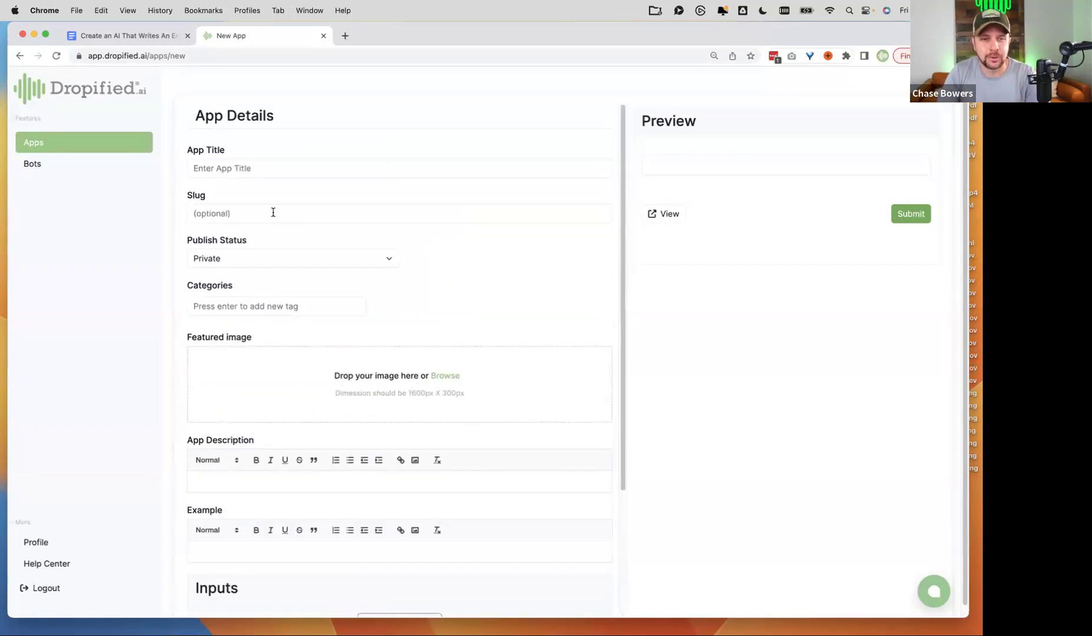
Check the book plan's heading in Google Docs, and title the new Dropified.ai app "Create a Self Help Book".
left_click(288, 168)
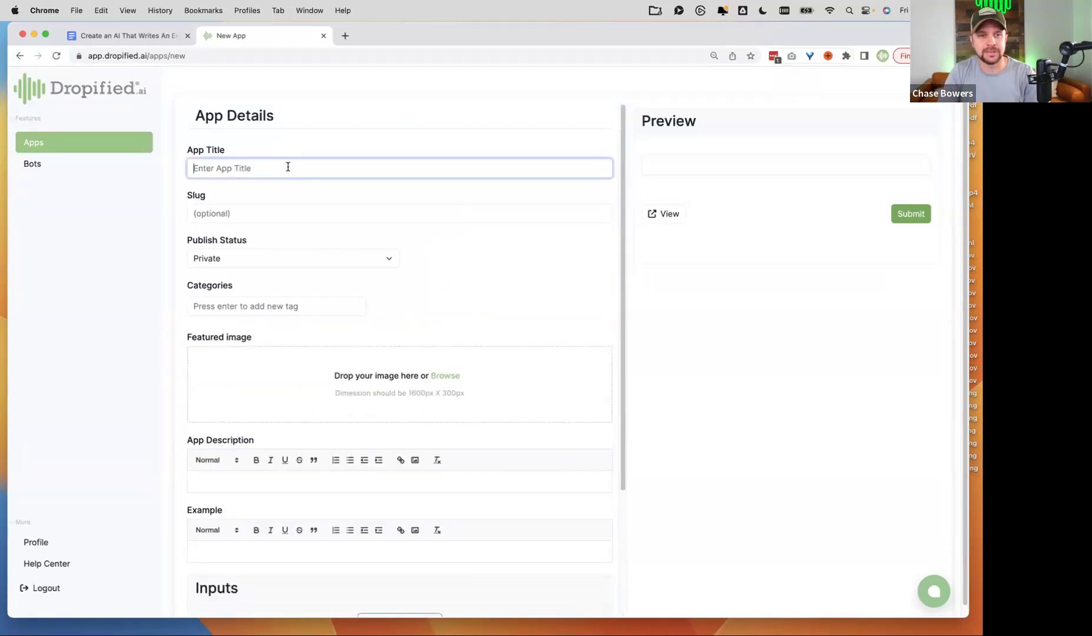
left_click(149, 33)
scroll(393, 349, "up", 10)
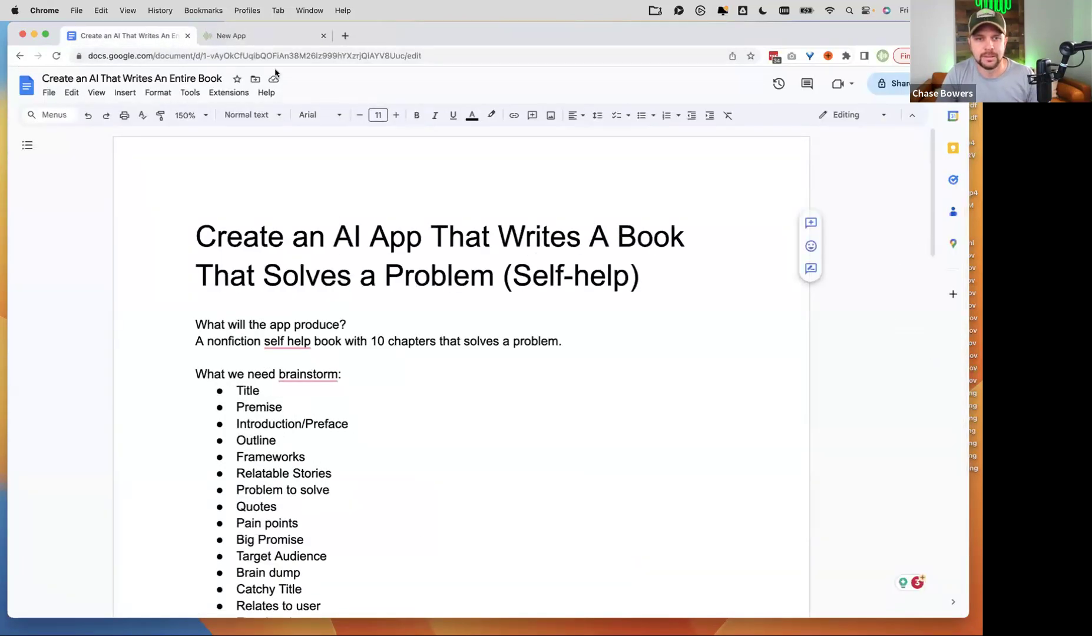
left_click(258, 37)
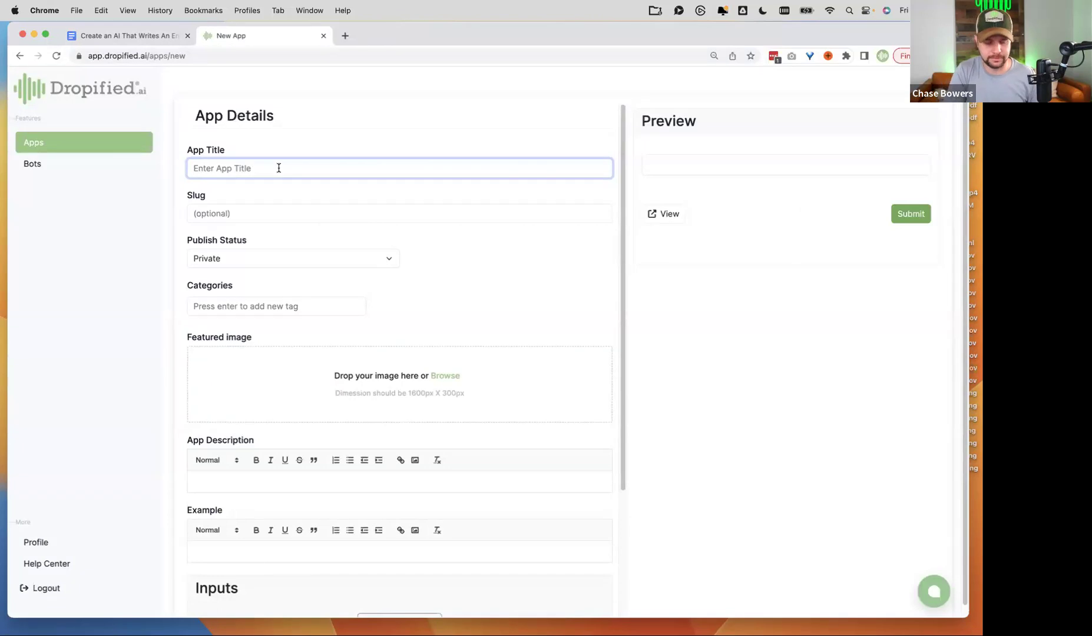
type("Creawet")
key("BackSpace")
key("BackSpace")
key("BackSpace")
type("te")
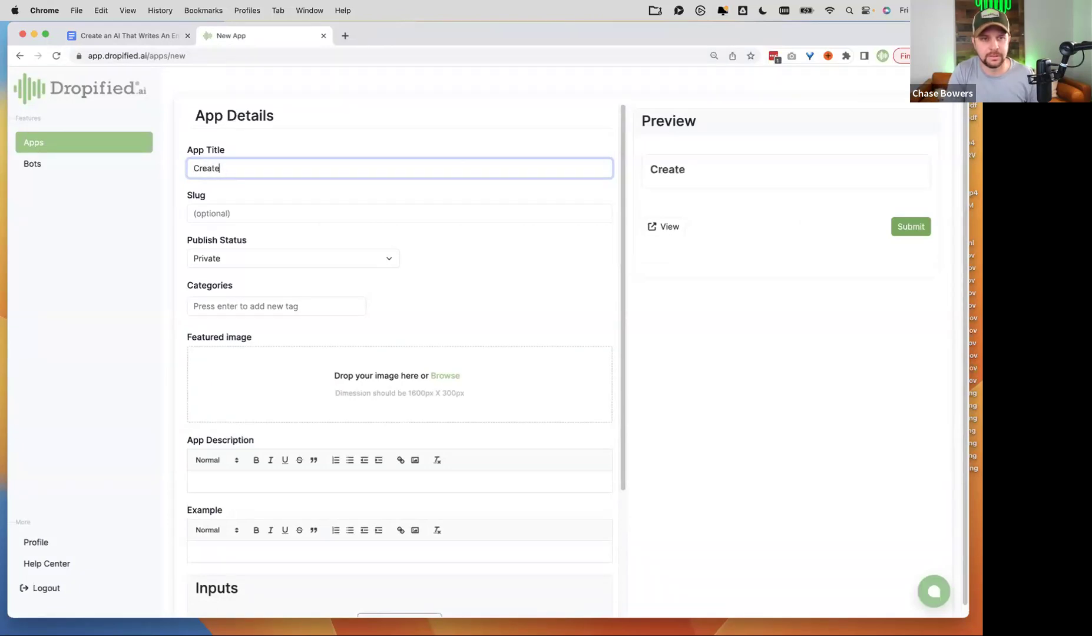
type(" a Self Help Book")
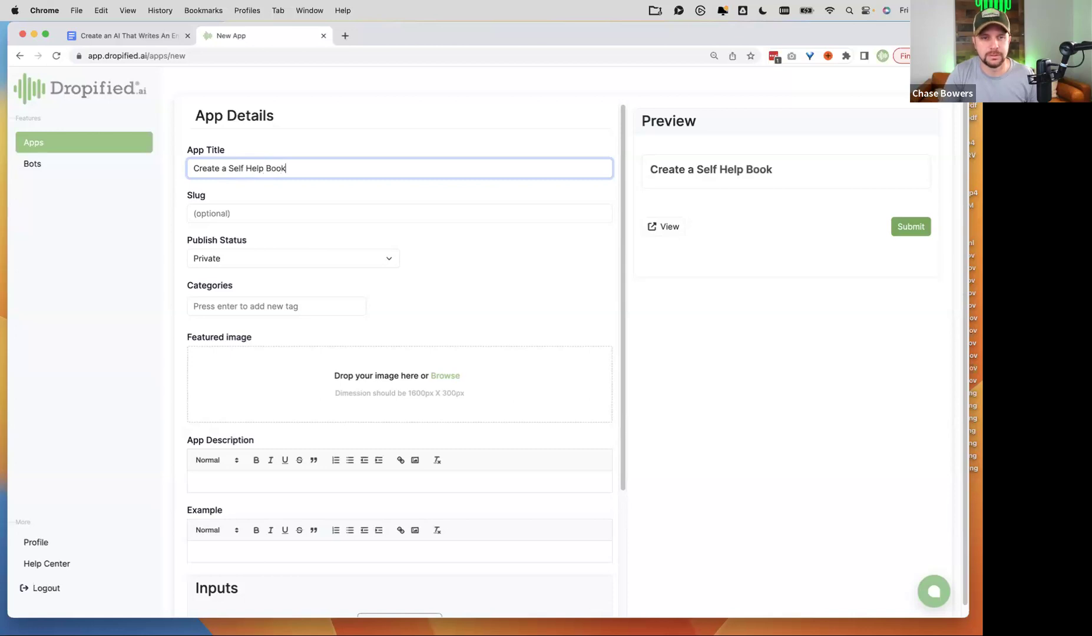
Set the app's slug to "self-help-book".
left_click(226, 214)
type("self-help-book")
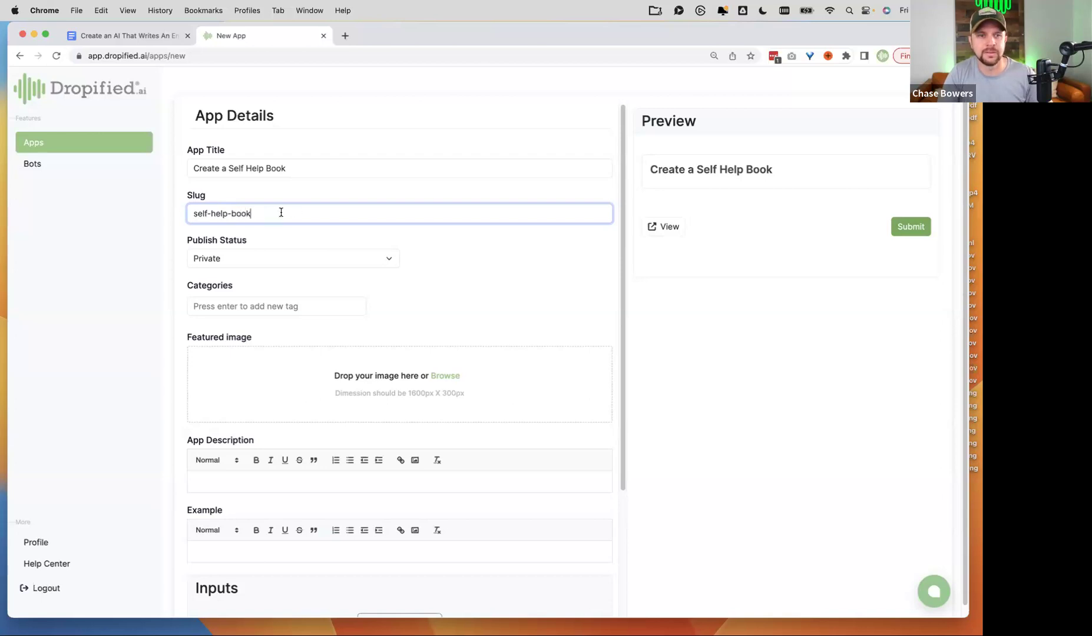
left_click_drag(272, 213, 228, 213)
left_click(264, 212)
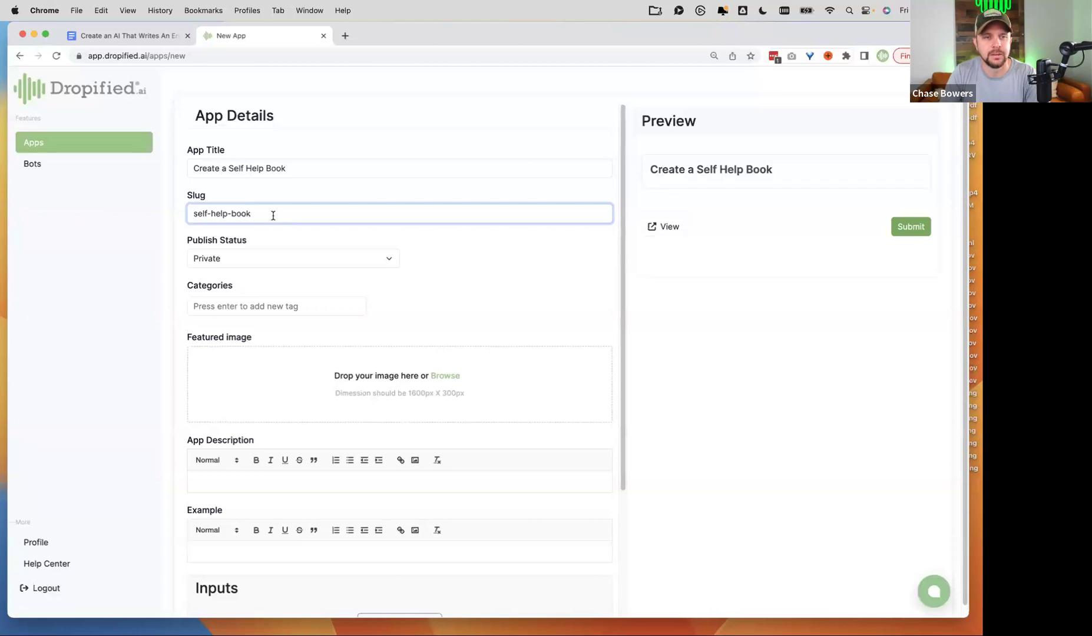
left_click_drag(261, 214, 189, 215)
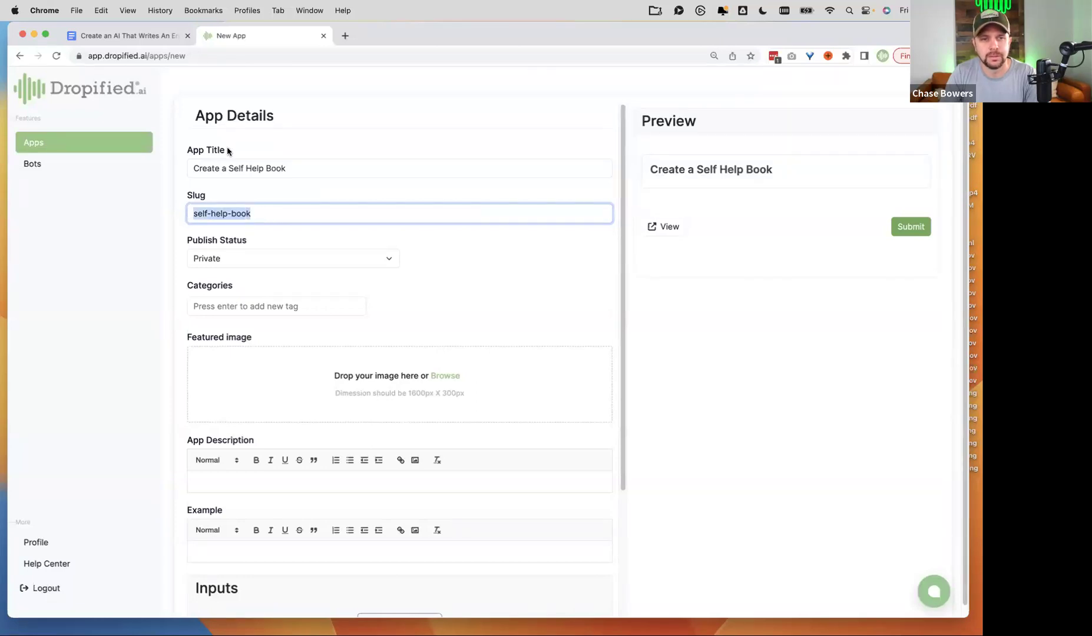
left_click(151, 57)
left_click_drag(213, 57, 176, 57)
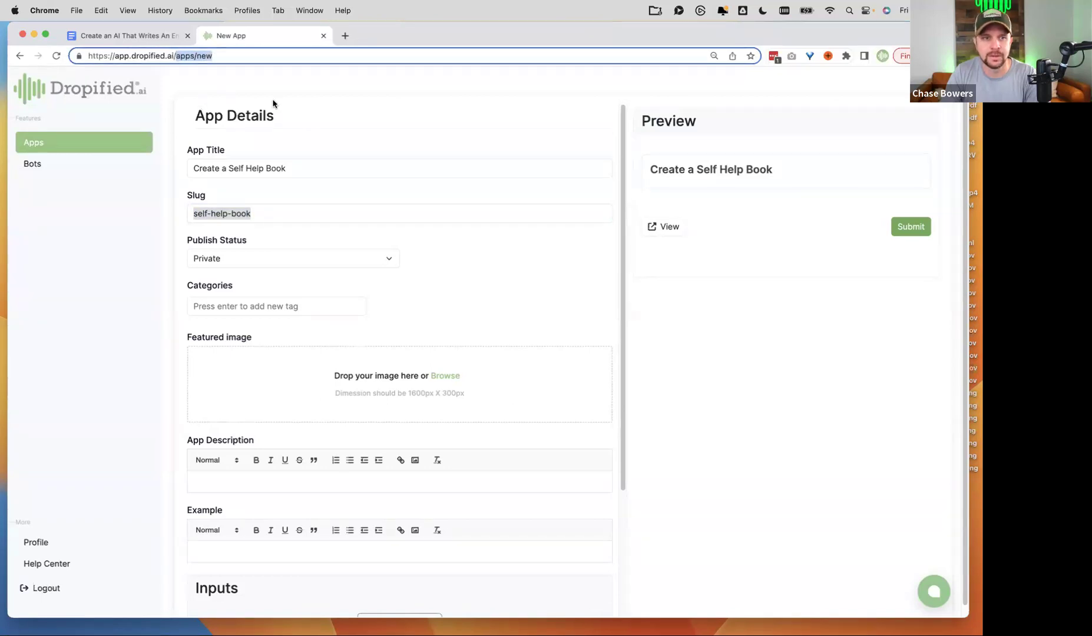
left_click(269, 210)
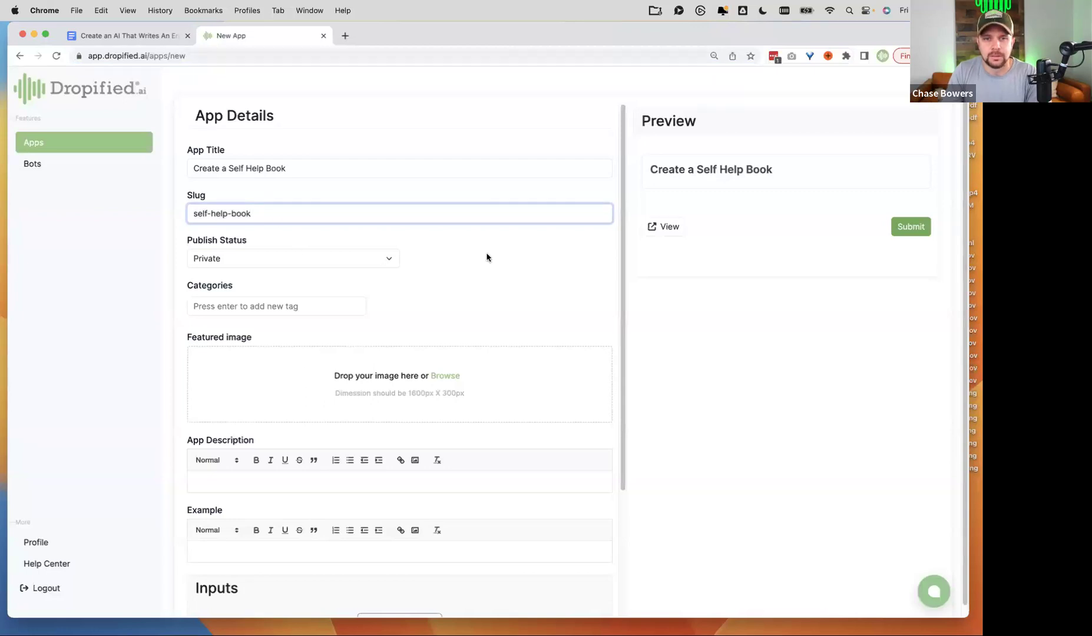
Add the category tags "Book" and "Copywriting" to the app.
left_click(267, 308)
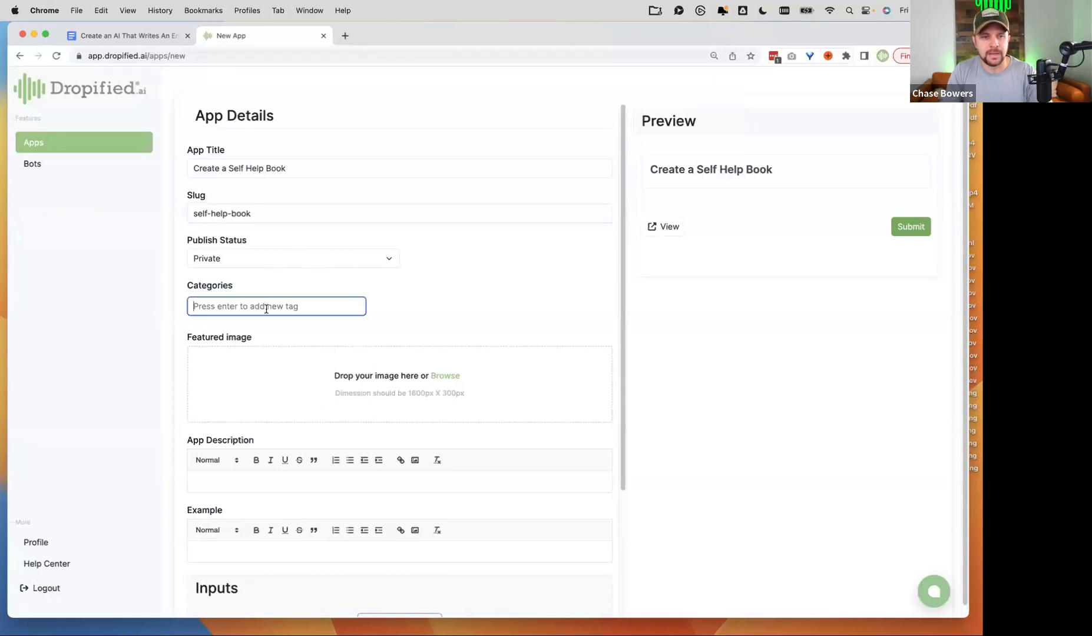
type("Book")
key("Return")
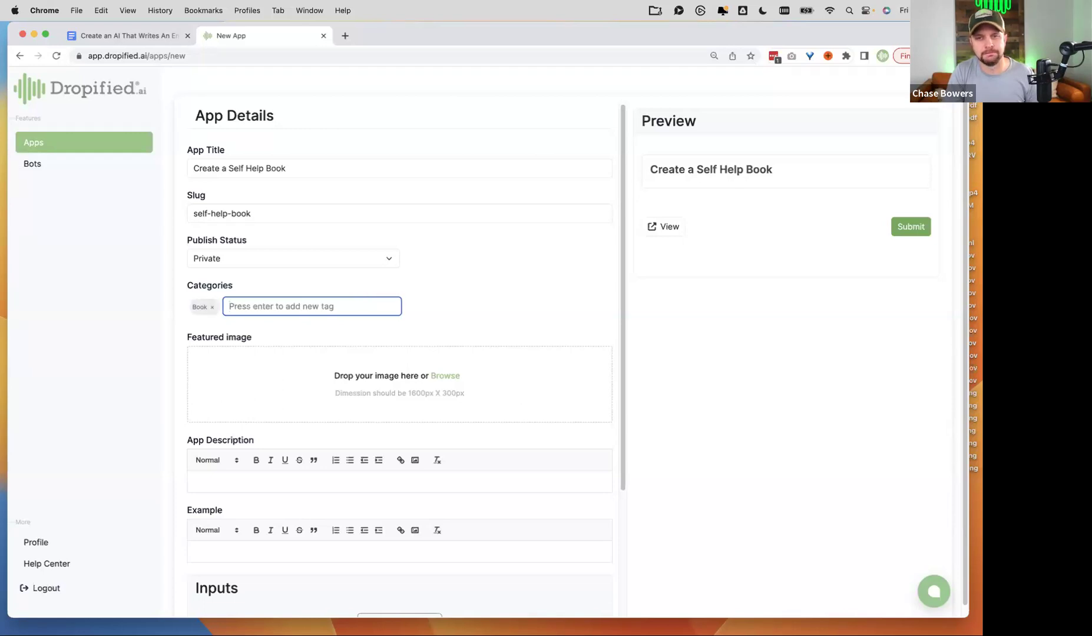
type("Copywriting")
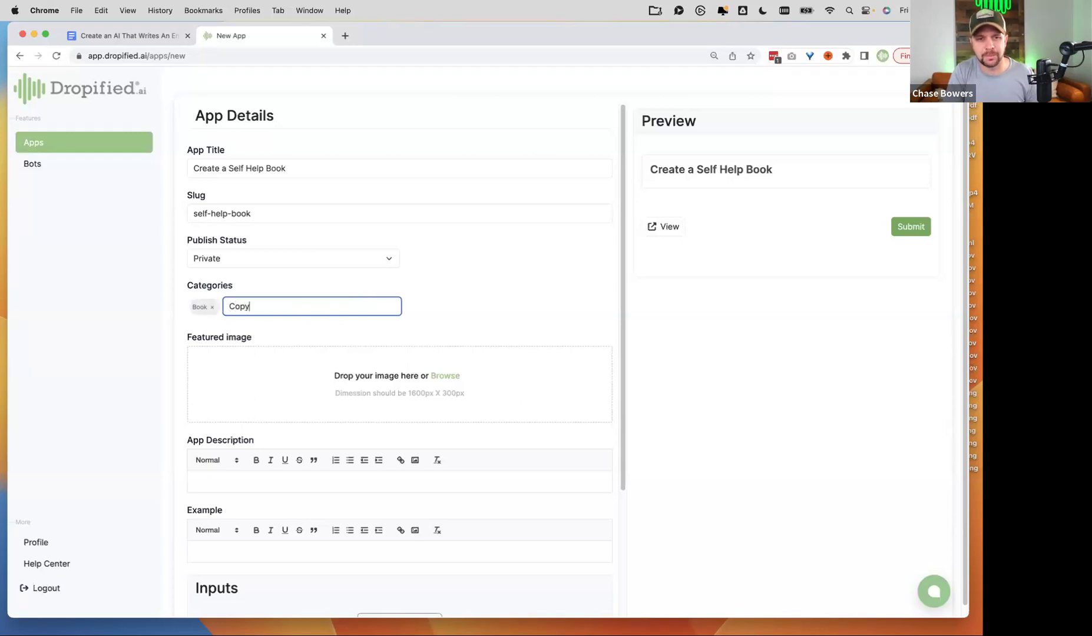
key("Return")
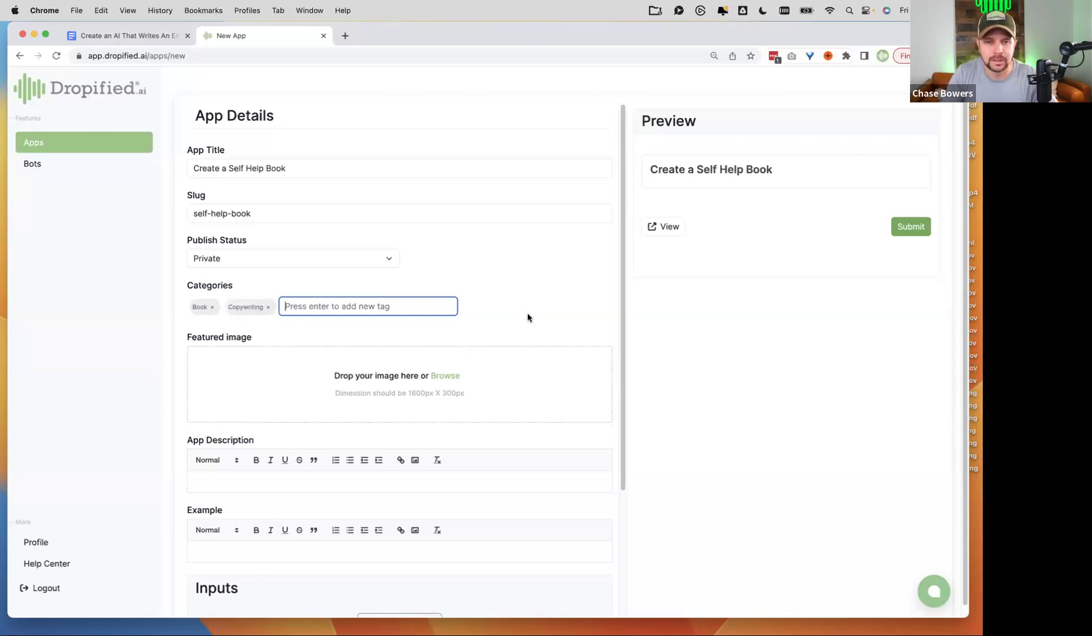
scroll(528, 314, "down", 2)
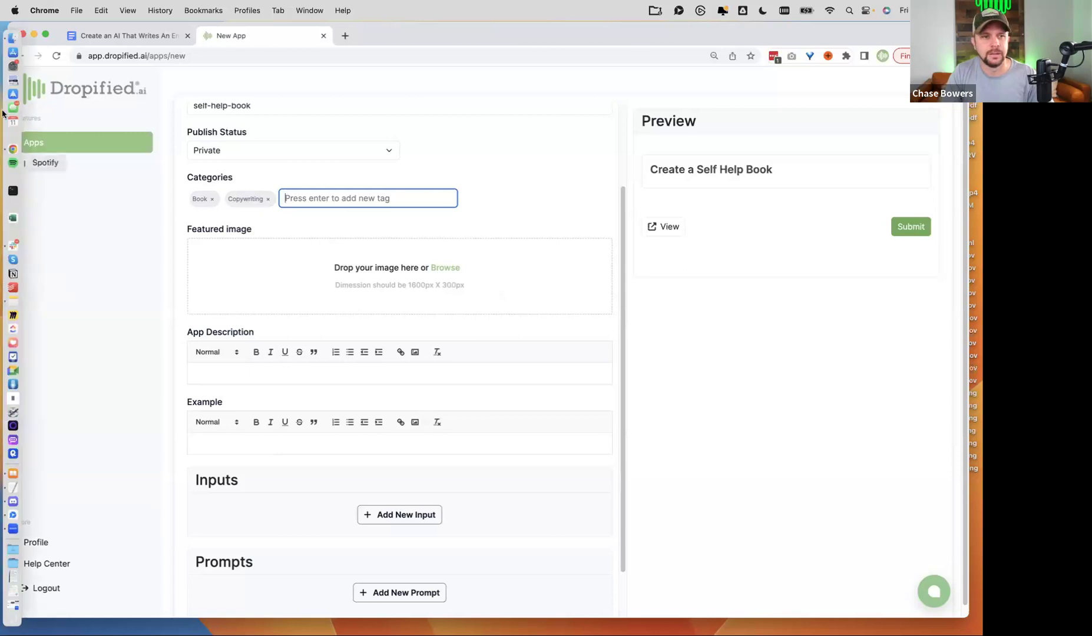
left_click(12, 38)
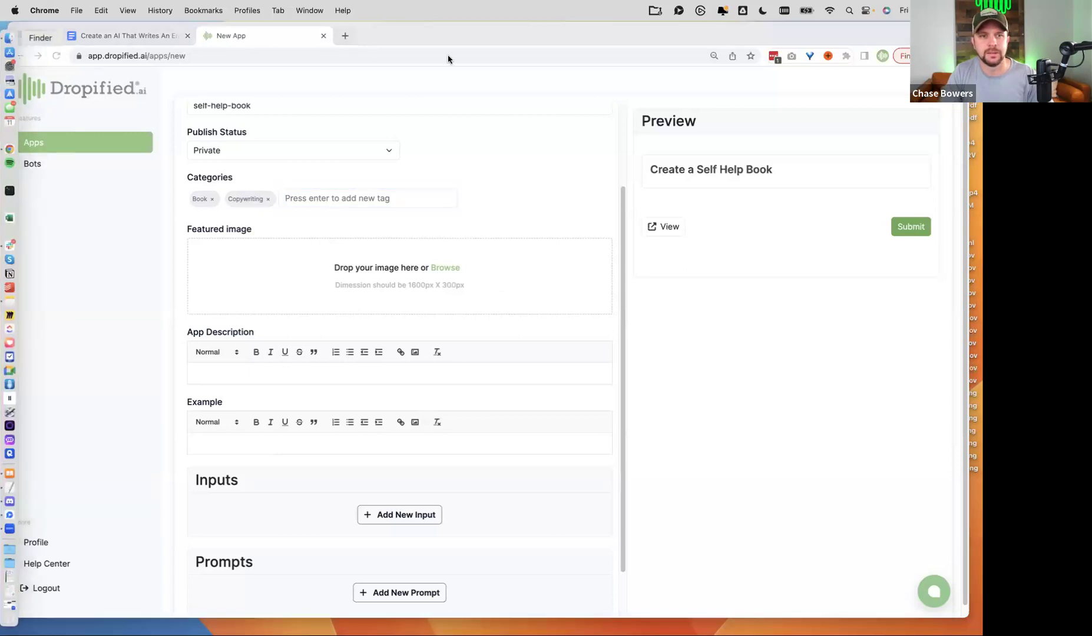
key("super+w")
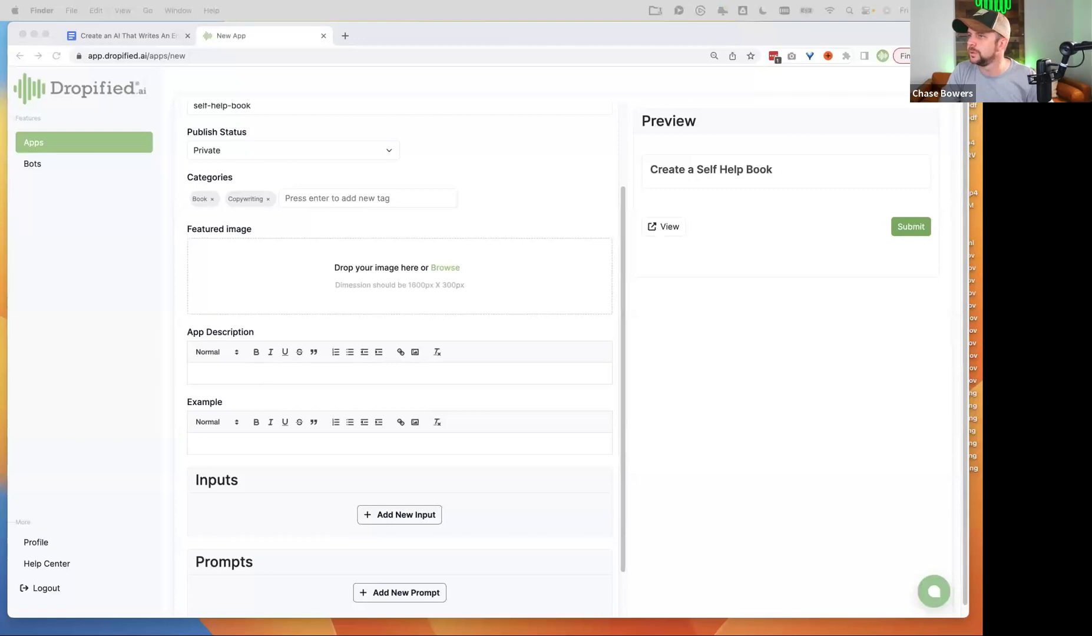
left_click_drag(243, 177, 438, 273)
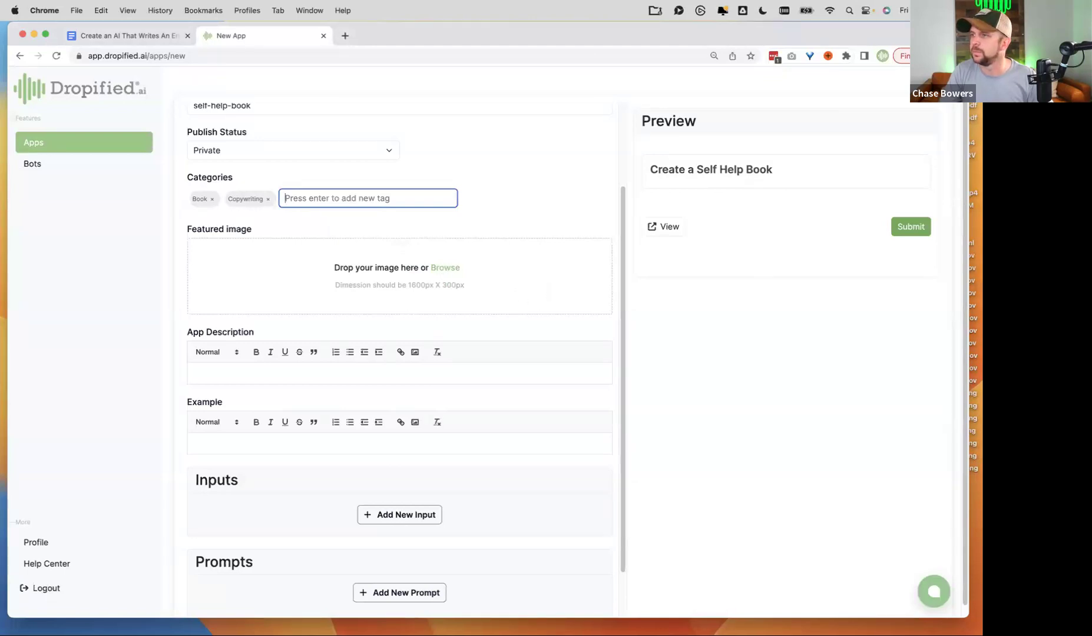
left_click_drag(360, 264, 364, 297)
Upload 80.png from the "AI Bot Images For Apps" folder in Downloads as the app's featured image.
left_click(446, 269)
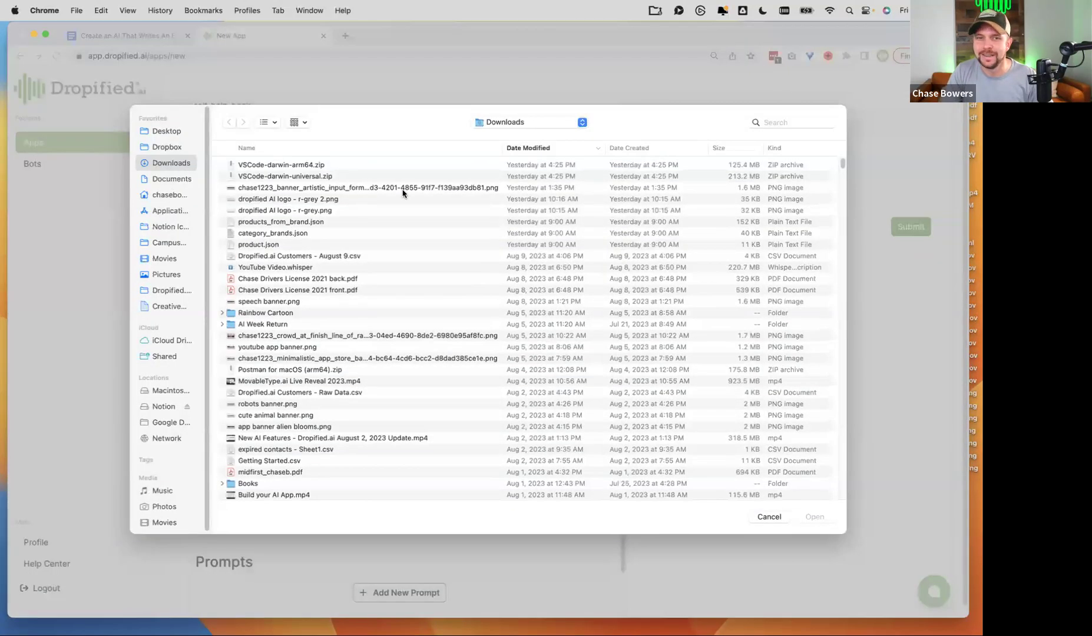
scroll(293, 398, "down", 10)
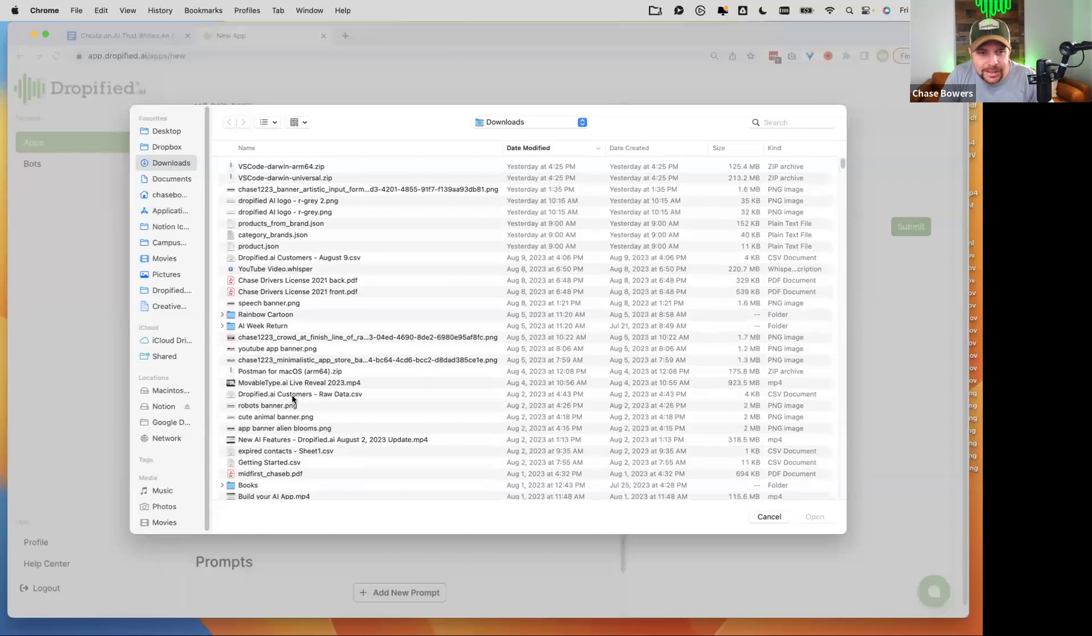
double_click(286, 317)
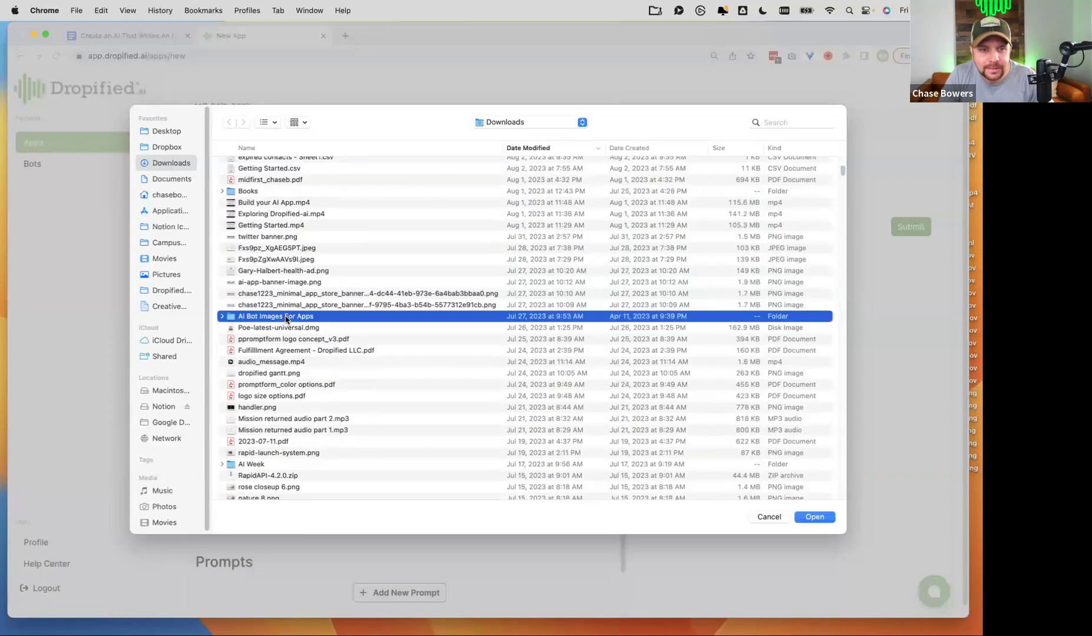
left_click(256, 319)
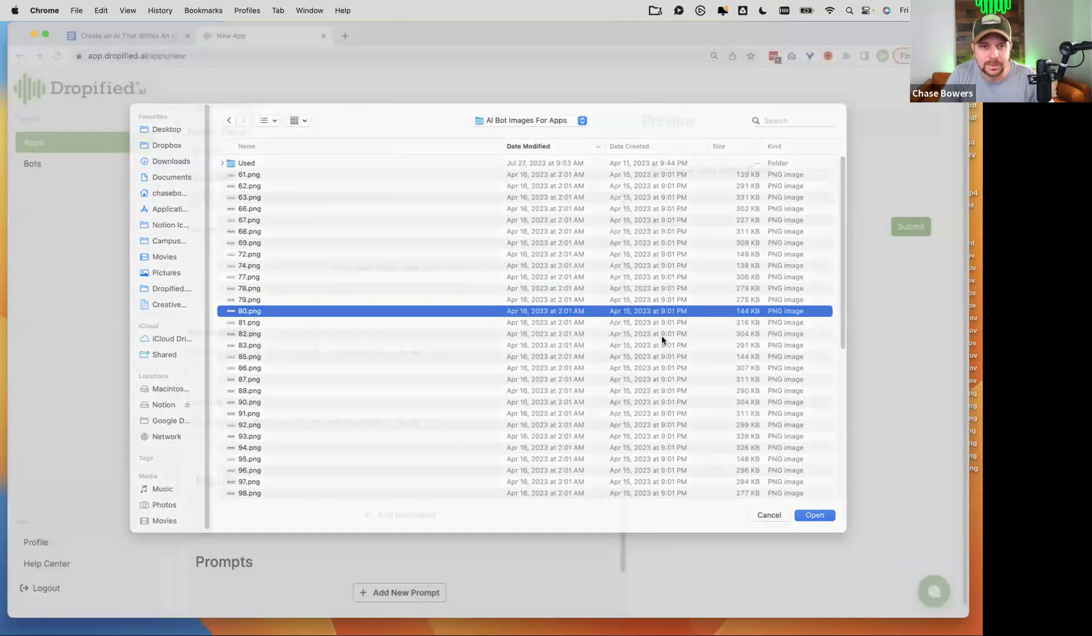
key("Return")
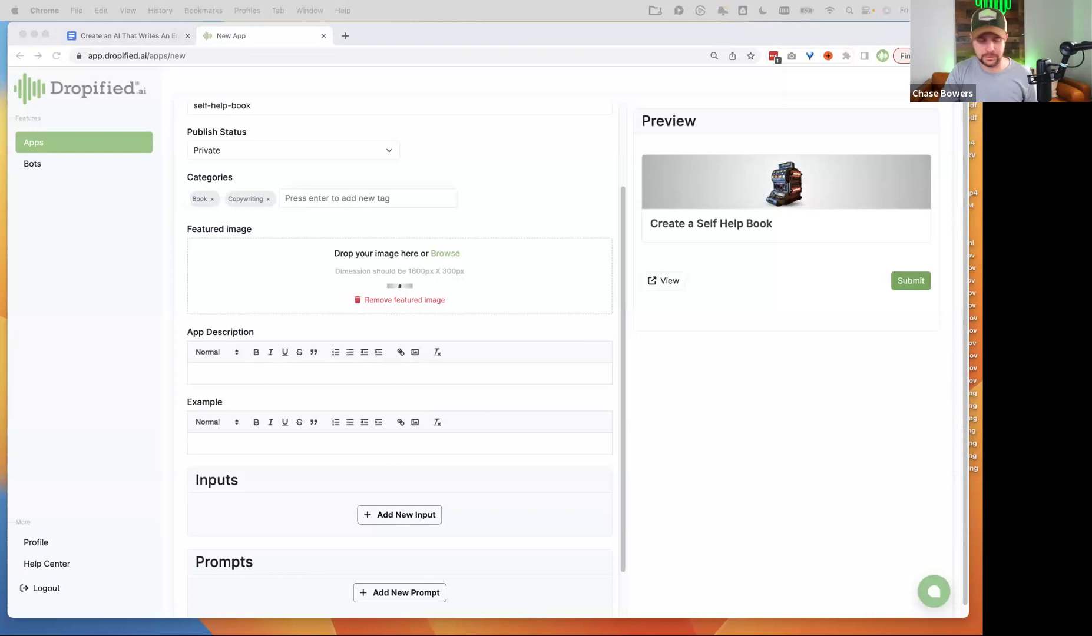
Fill in the app description with "A nonfiction self help book with 10 chapters that solves a problem.".
left_click(309, 375)
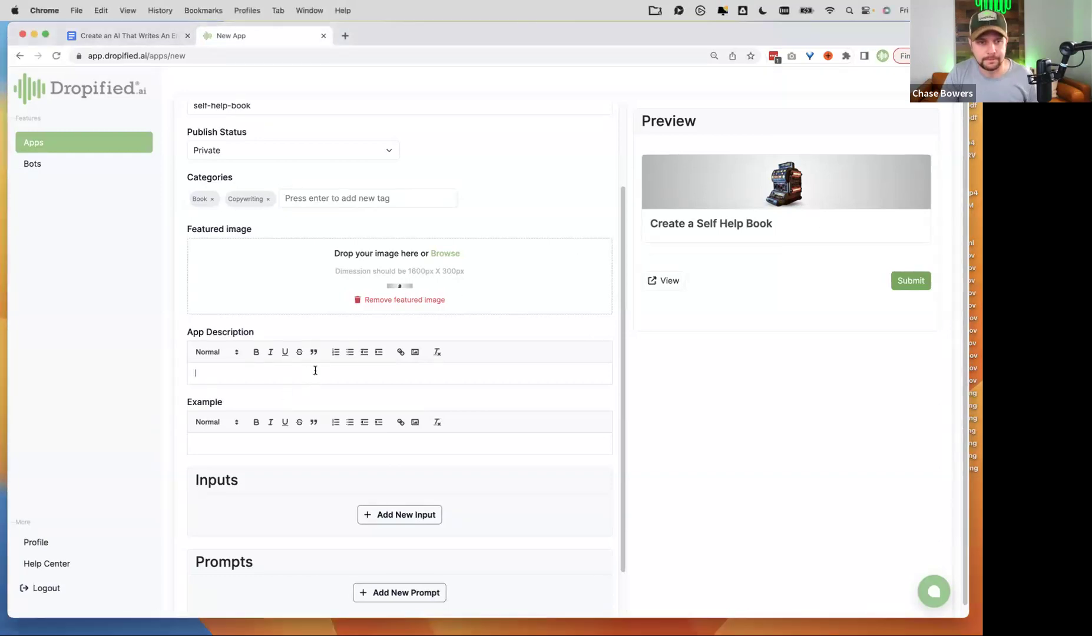
type("A nonfiction self help book with 10 chapters that solves a problem.")
scroll(383, 413, "down", 2)
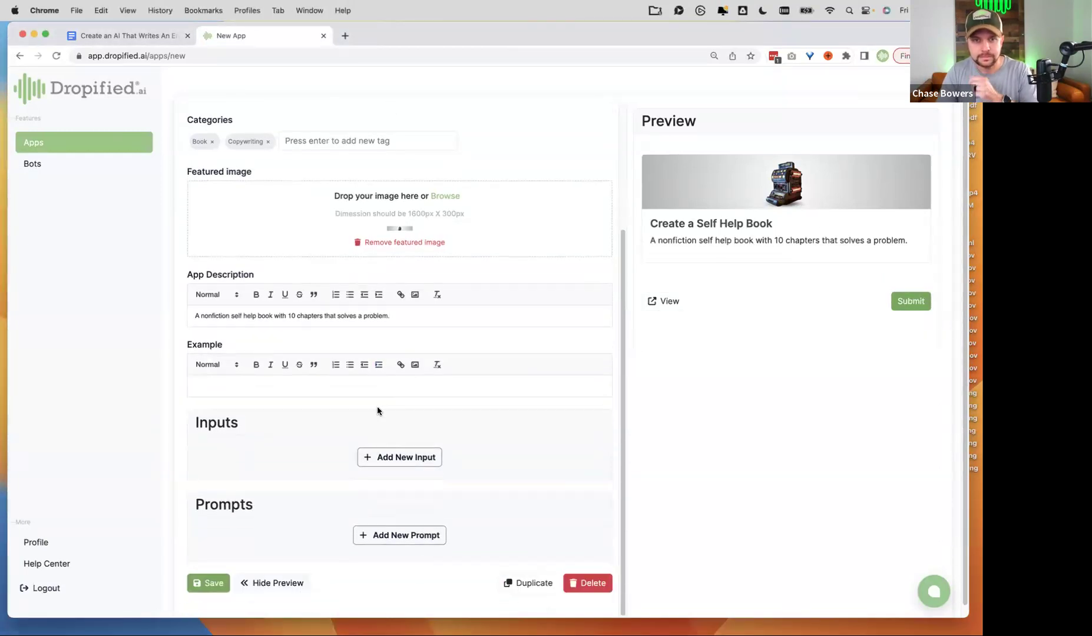
left_click(294, 390)
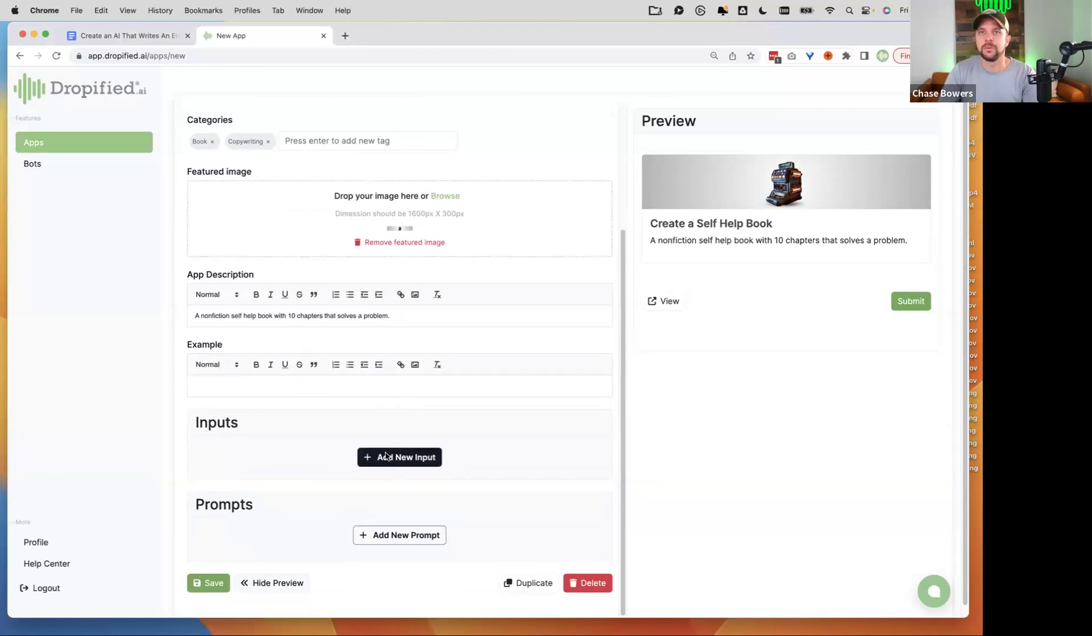
Switch to the planning document in Google Docs and consult the output list and the "MVP inputs:" list.
left_click(148, 40)
scroll(398, 429, "down", 10)
scroll(345, 421, "down", 9)
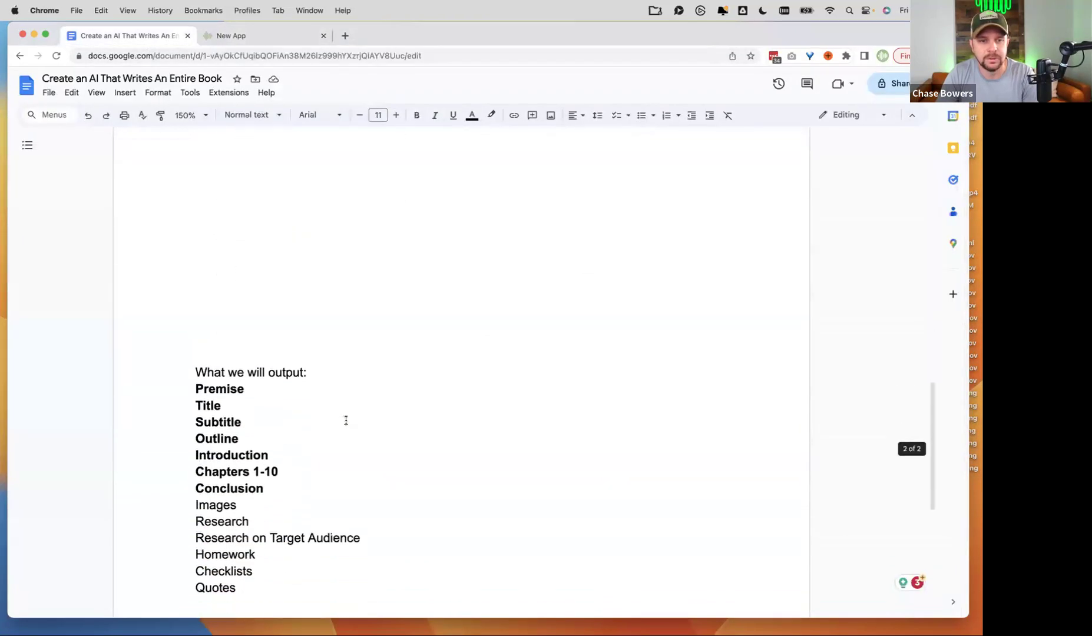
scroll(339, 419, "up", 1)
scroll(339, 417, "down", 1)
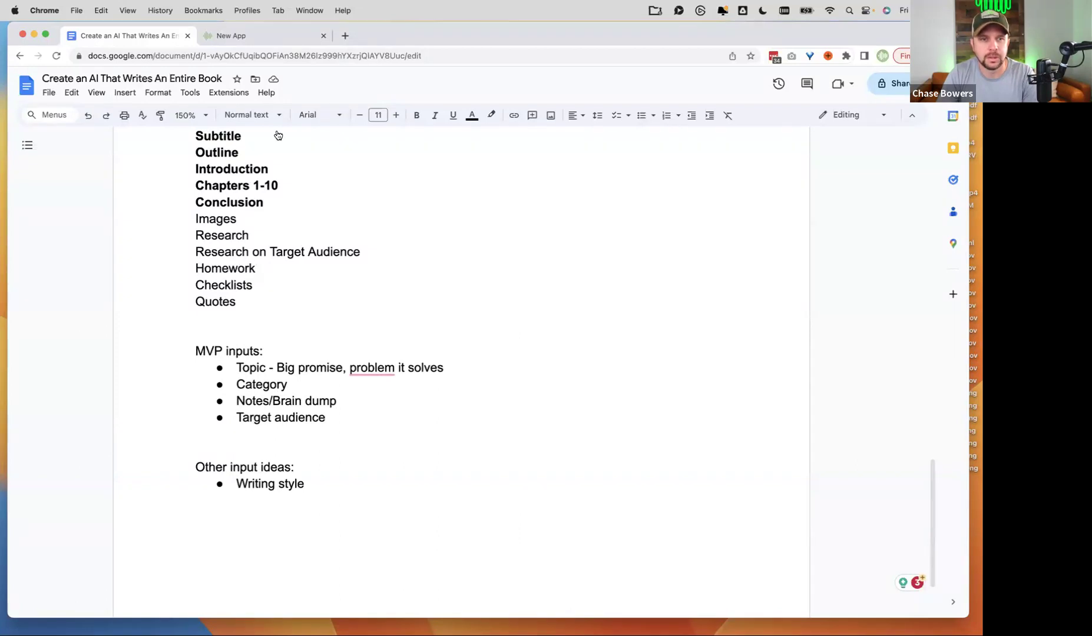
Switch back to the Dropified app editor and add a first input titled "Topic".
left_click(267, 37)
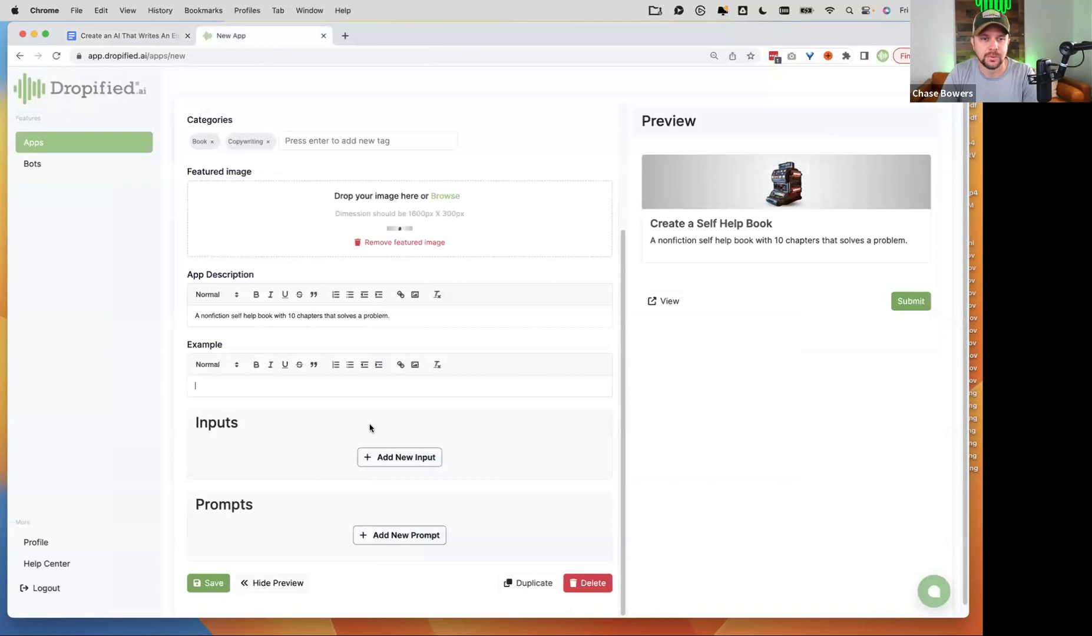
left_click(388, 459)
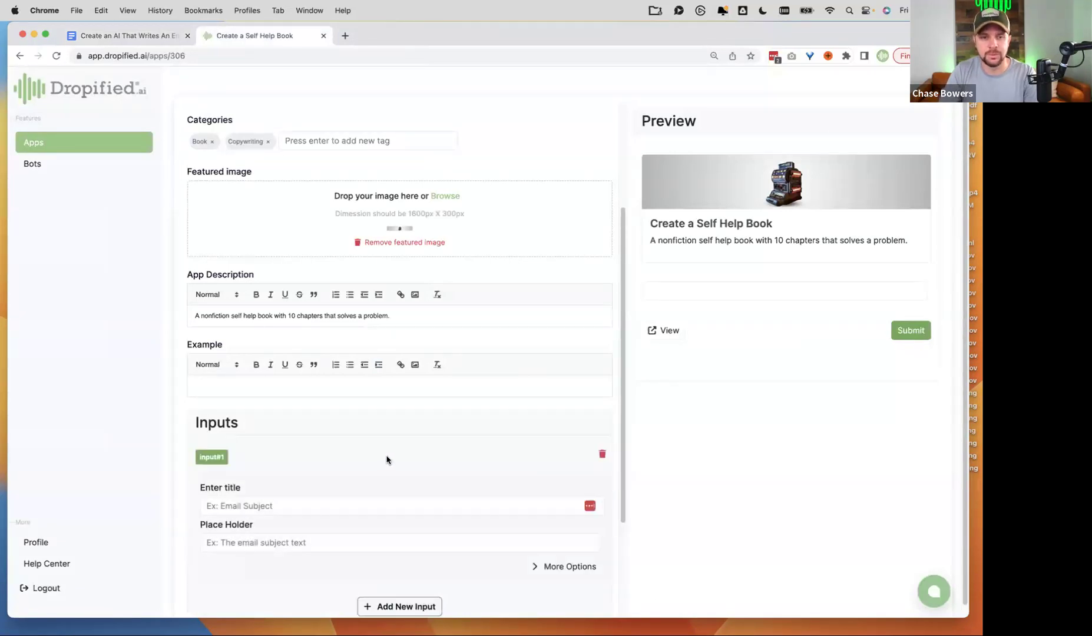
scroll(387, 459, "down", 5)
left_click(258, 357)
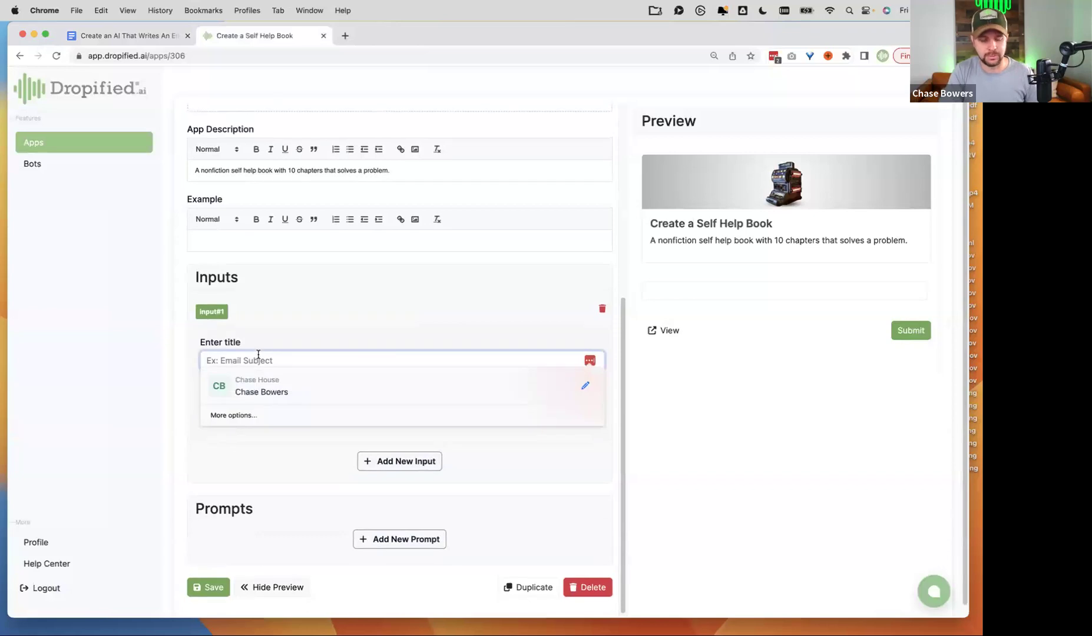
type("Topic")
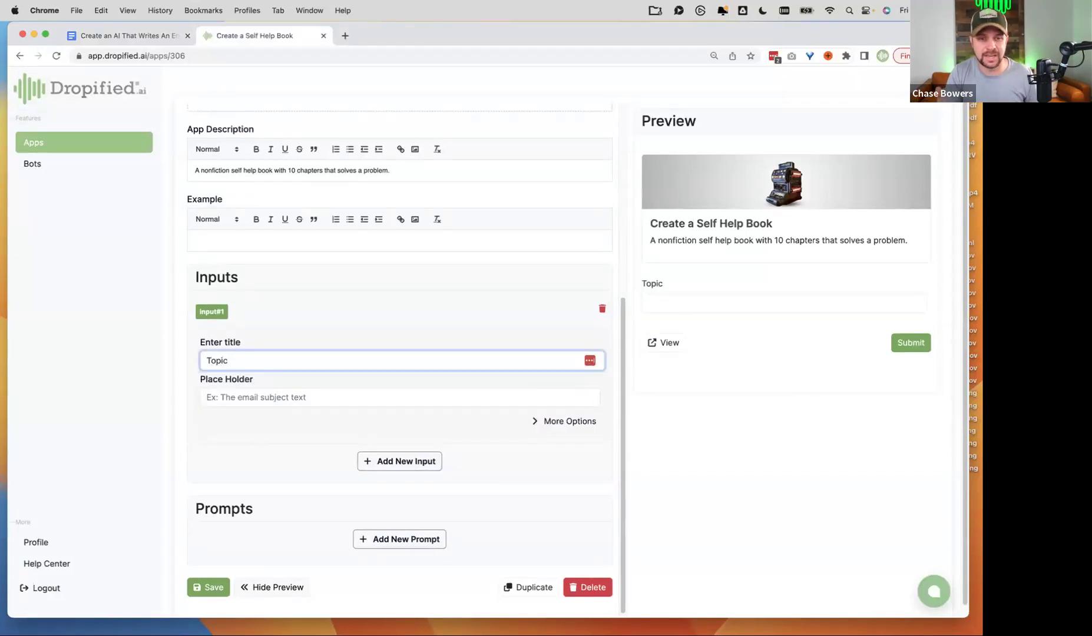
Add three more blank inputs below the Topic input.
scroll(263, 358, "down", 1)
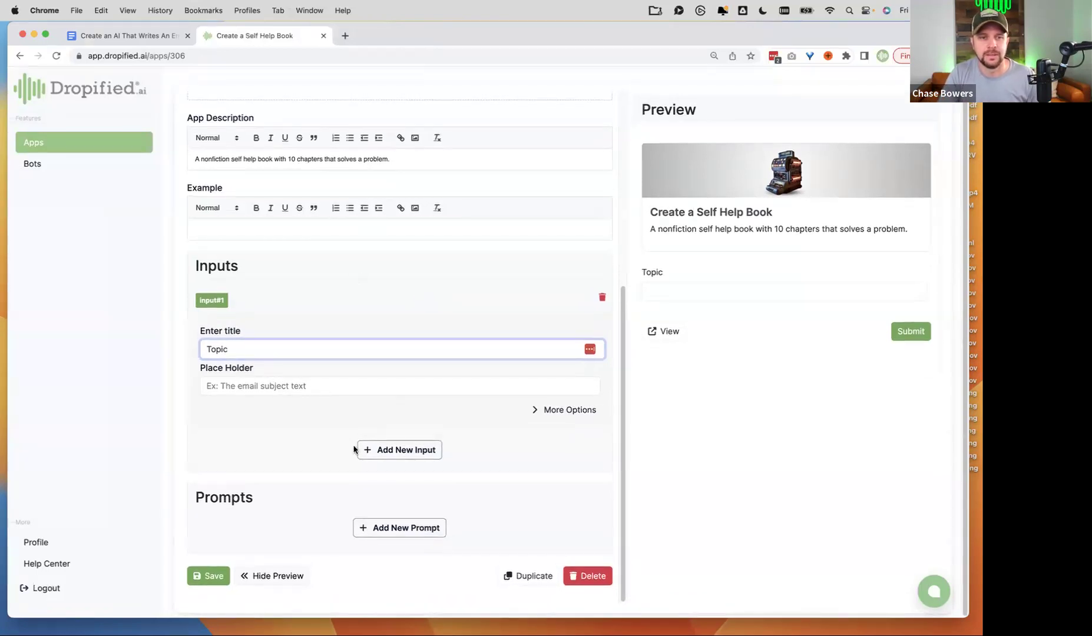
left_click(403, 456)
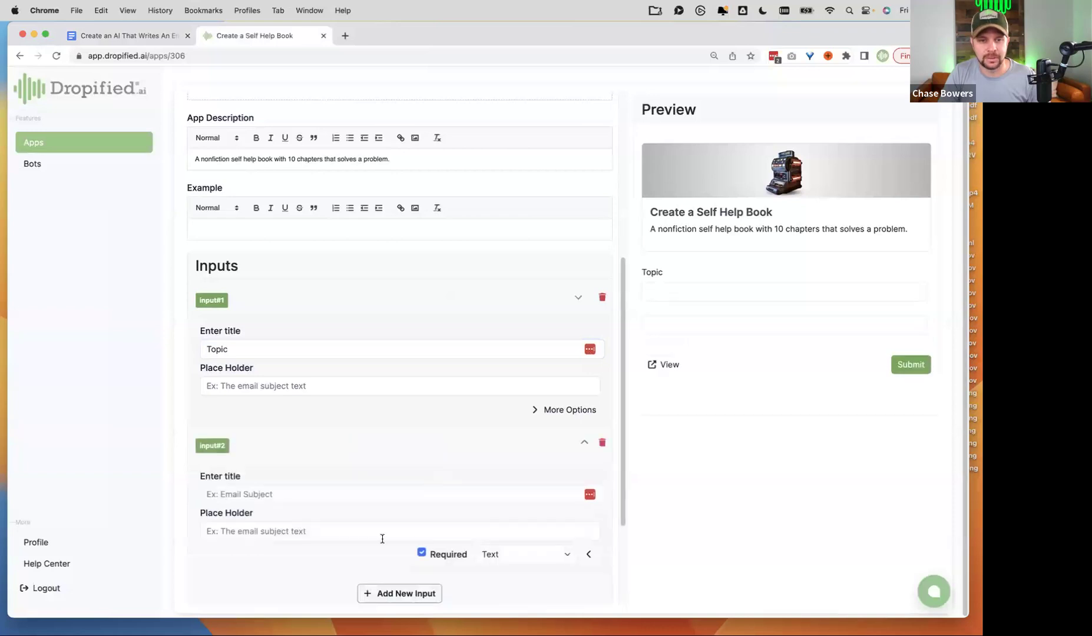
scroll(383, 538, "down", 3)
left_click(395, 457)
scroll(413, 477, "down", 2)
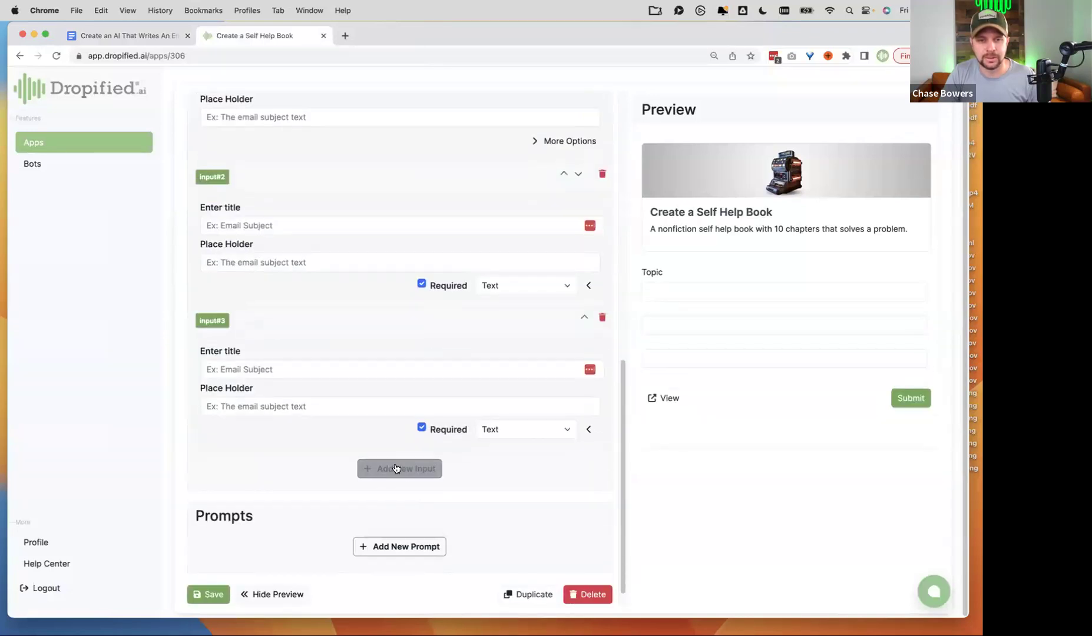
left_click(396, 468)
scroll(398, 474, "up", 3)
Consult the "MVP inputs:" list in the planning document and title the app's second input "Category".
left_click(131, 33)
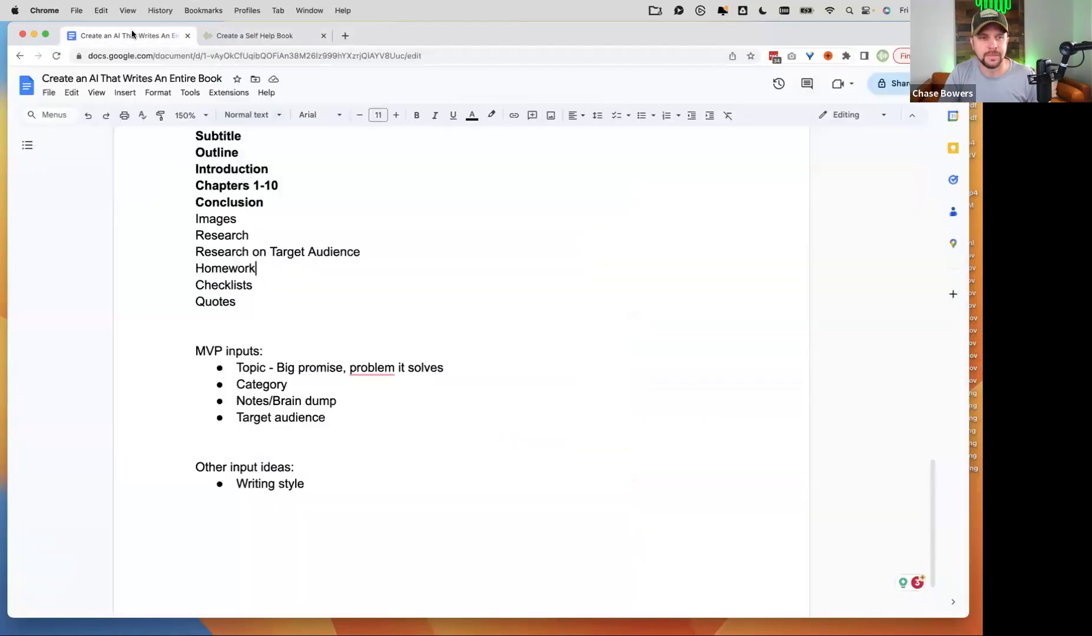
left_click(243, 37)
scroll(403, 332, "down", 2)
left_click(297, 289)
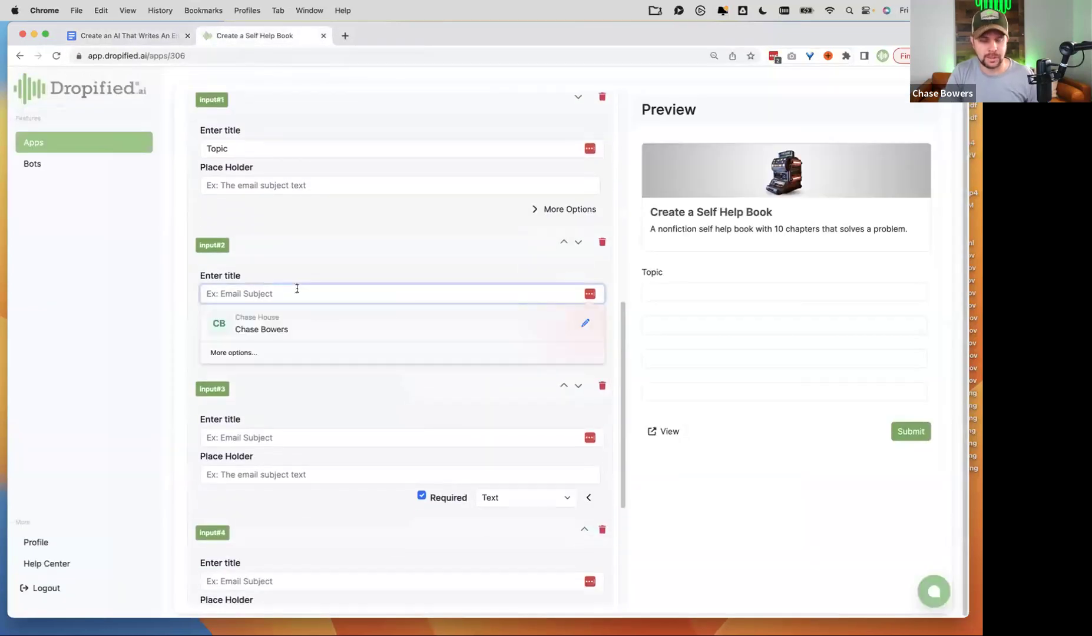
type("Category")
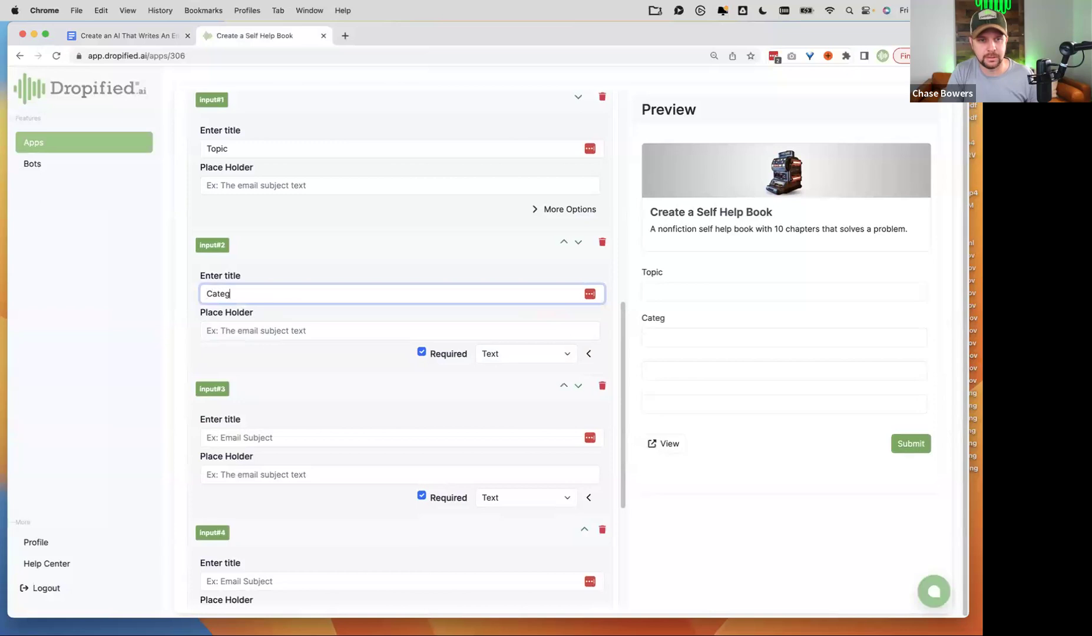
Based on the "Notes/Brain dump" item in the planning document, title the app's third input "Anything extra you want included in the book".
left_click(151, 35)
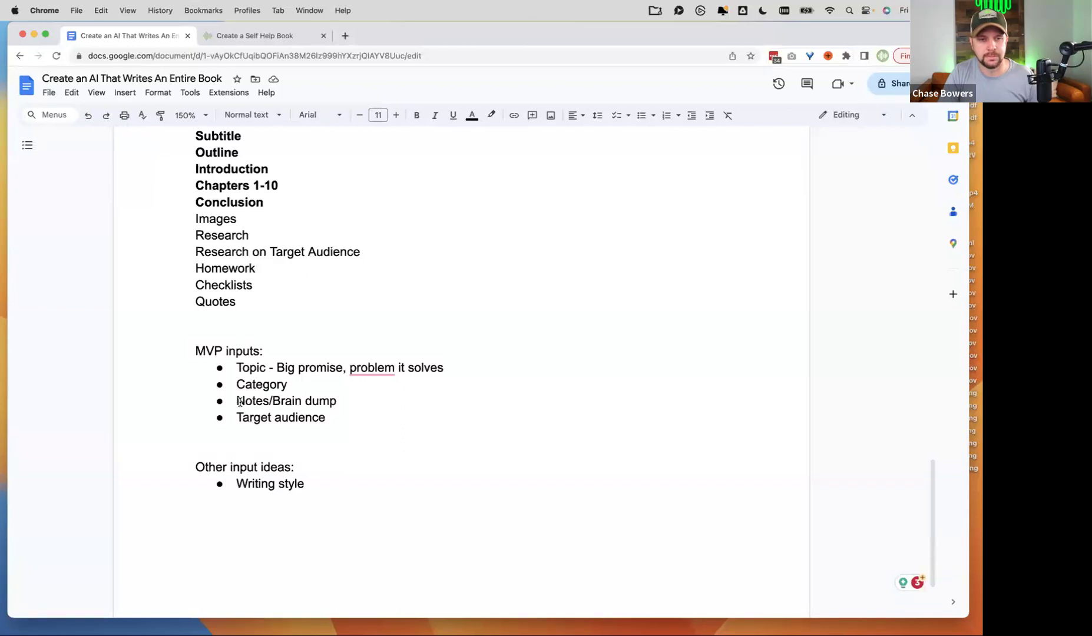
left_click_drag(236, 401, 337, 400)
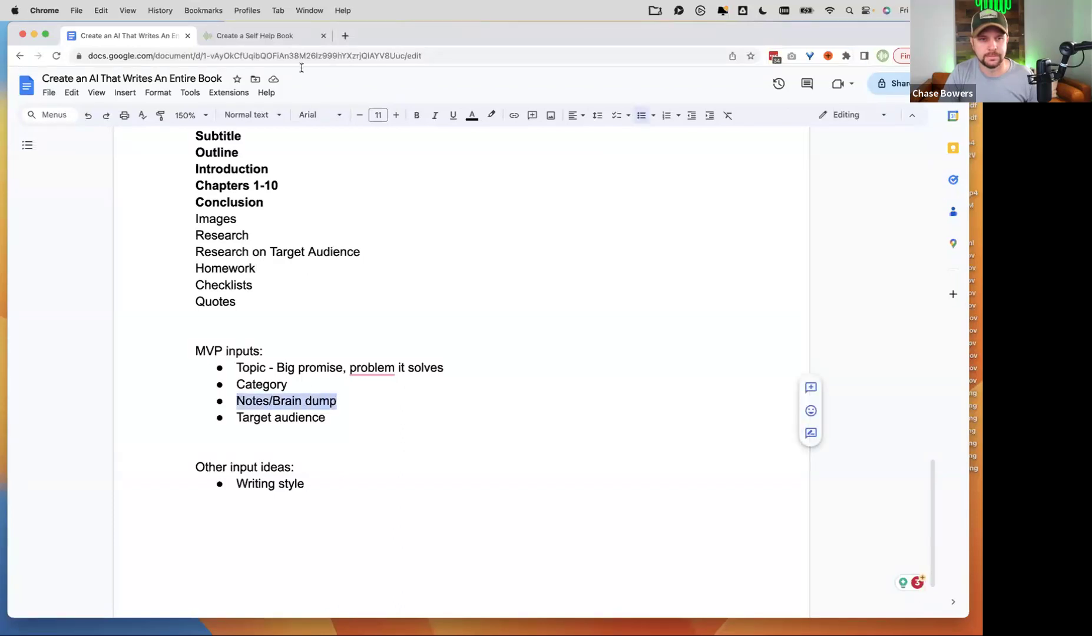
left_click(255, 35)
left_click(282, 439)
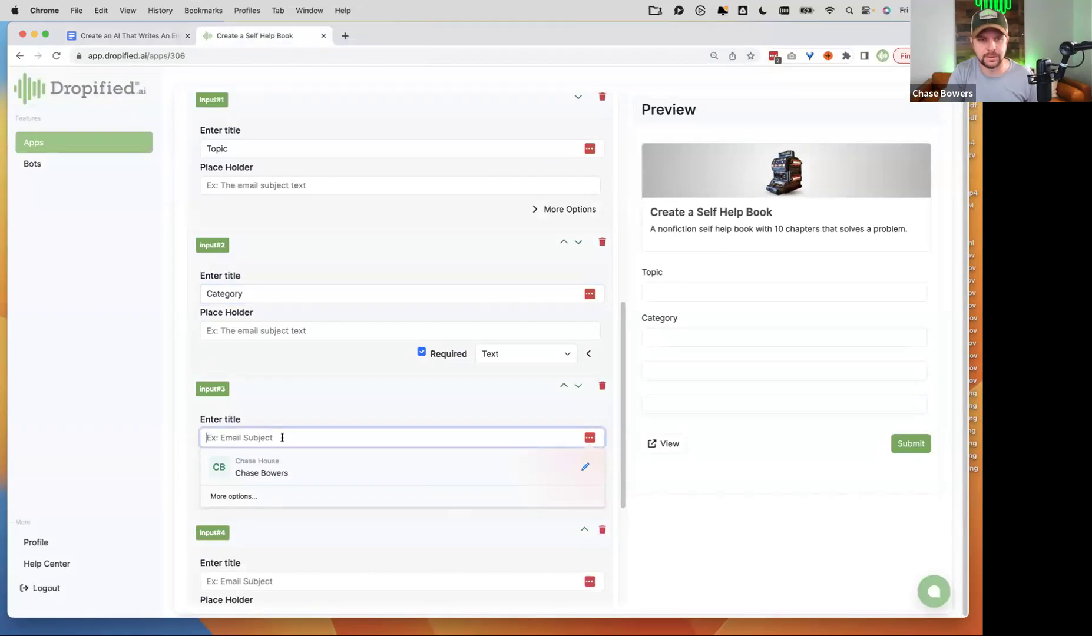
type("Anything")
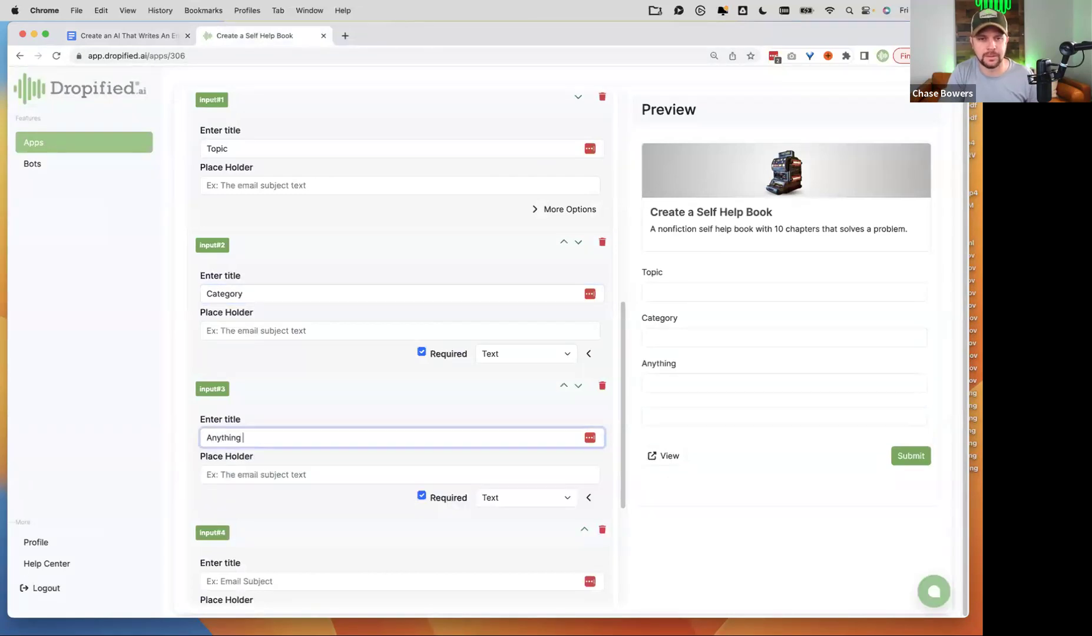
key("BackSpace")
key("BackSpace")
key("BackSpace")
key("BackSpace")
key("BackSpace")
key("BackSpace")
key("BackSpace")
key("BackSpace")
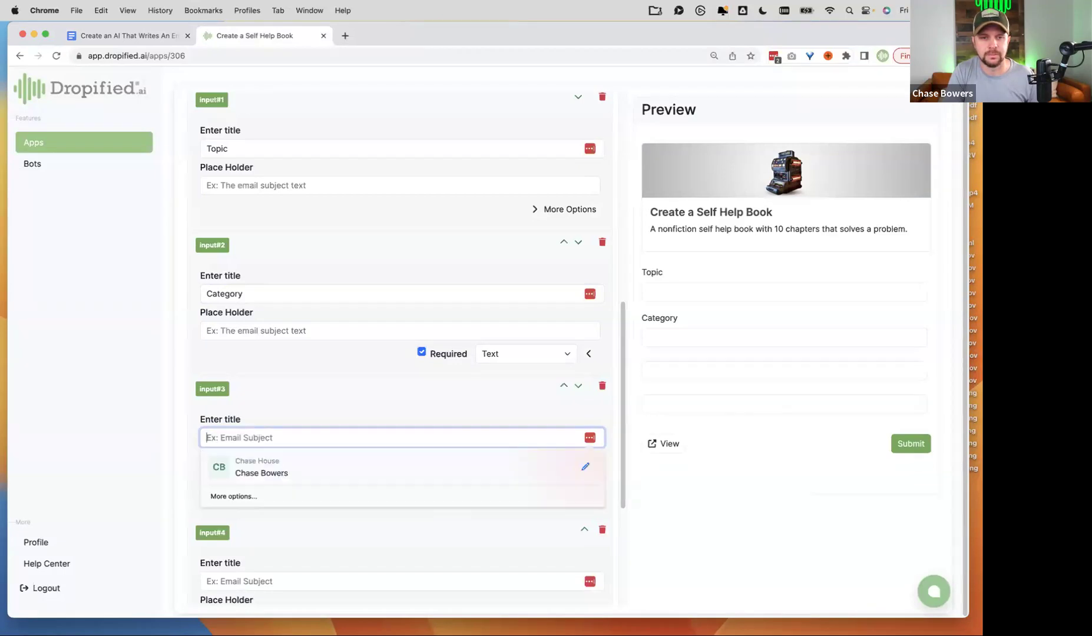
type("Anyything")
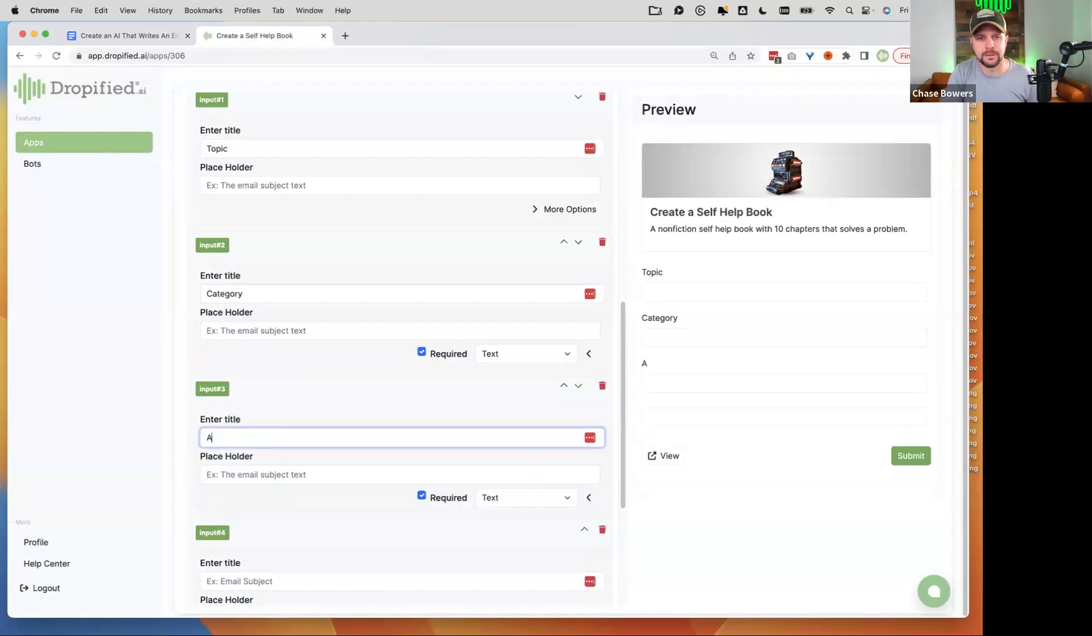
key("BackSpace")
key("BackSpace")
key("BackSpace")
key("BackSpace")
key("BackSpace")
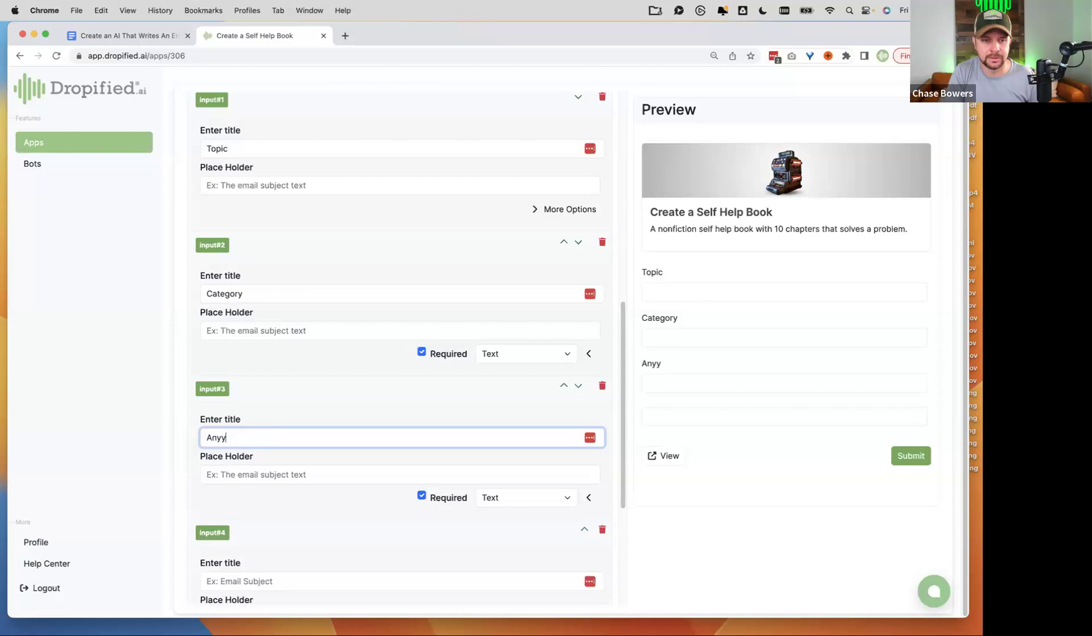
type("thing")
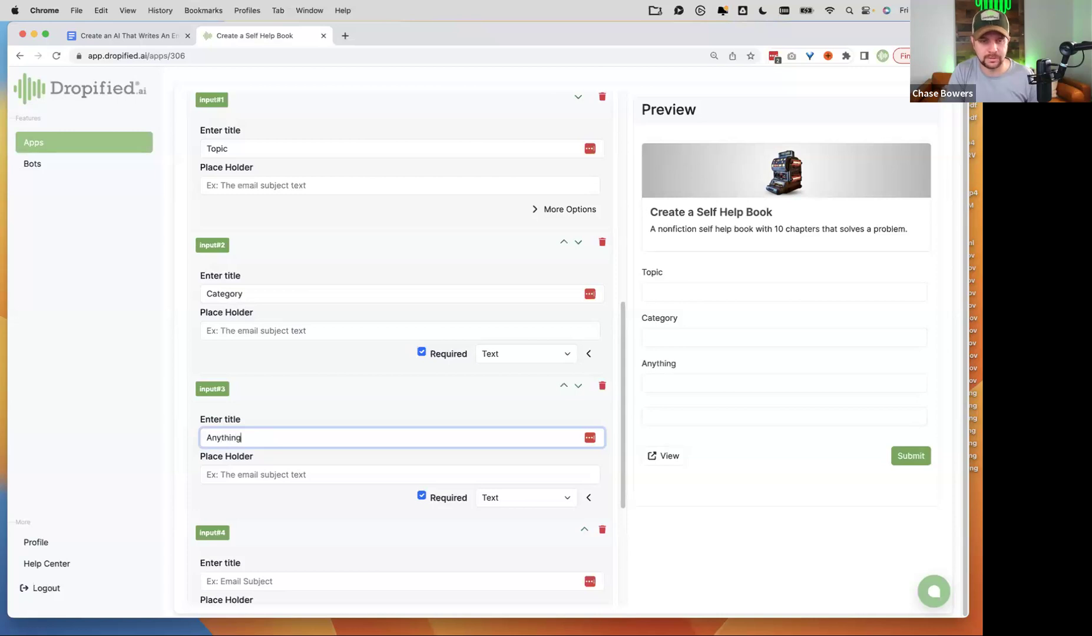
type(" you")
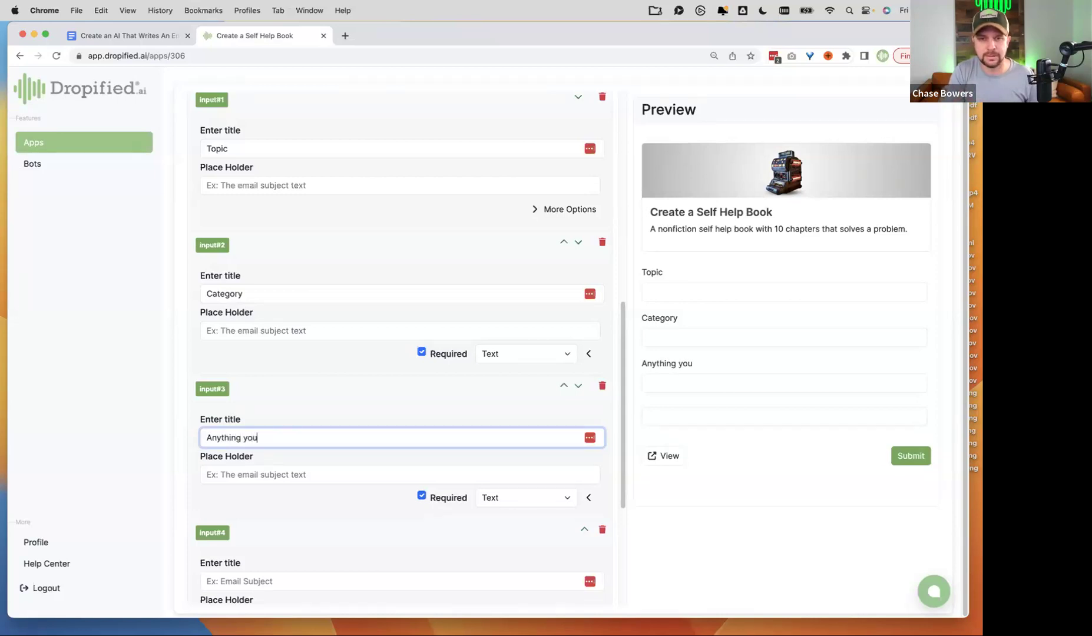
key("BackSpace")
key("BackSpace")
key("BackSpace")
key("BackSpace")
type("extra ")
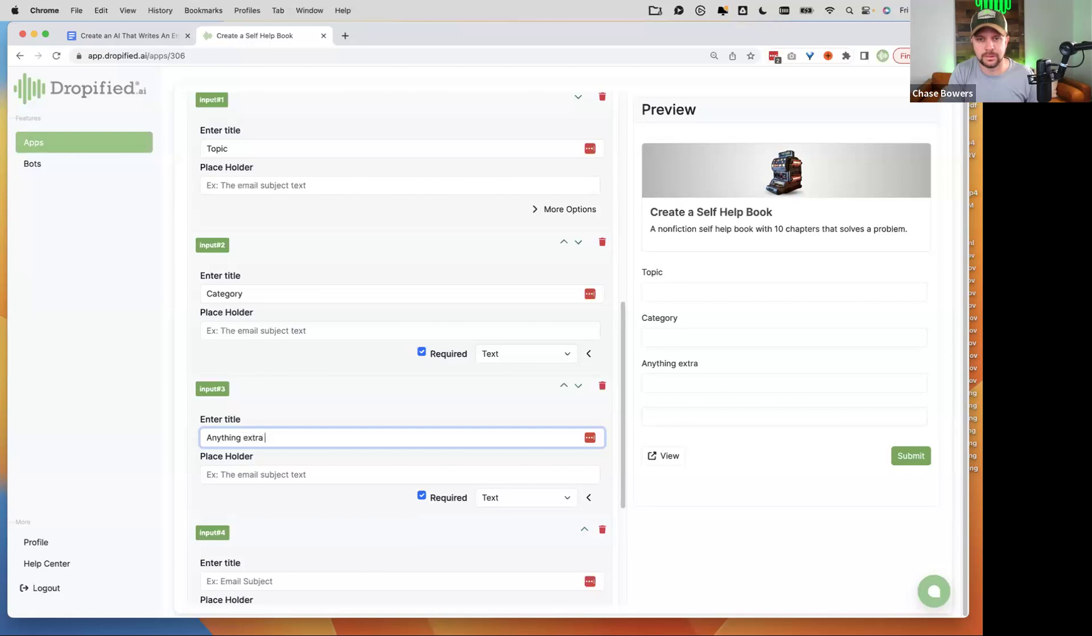
type("you want inluded")
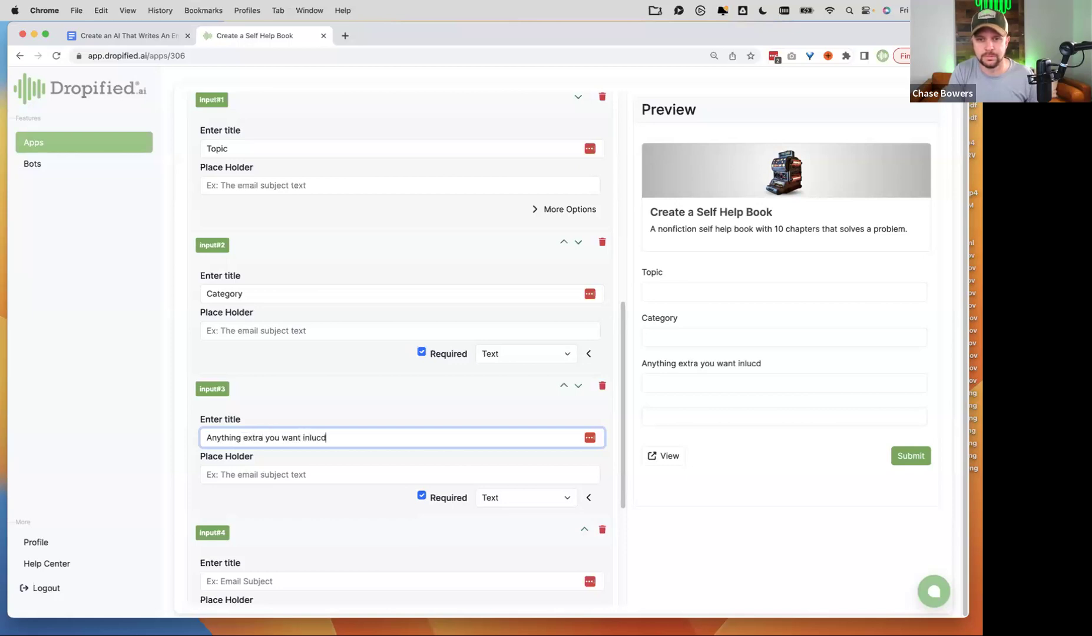
type(" in the book")
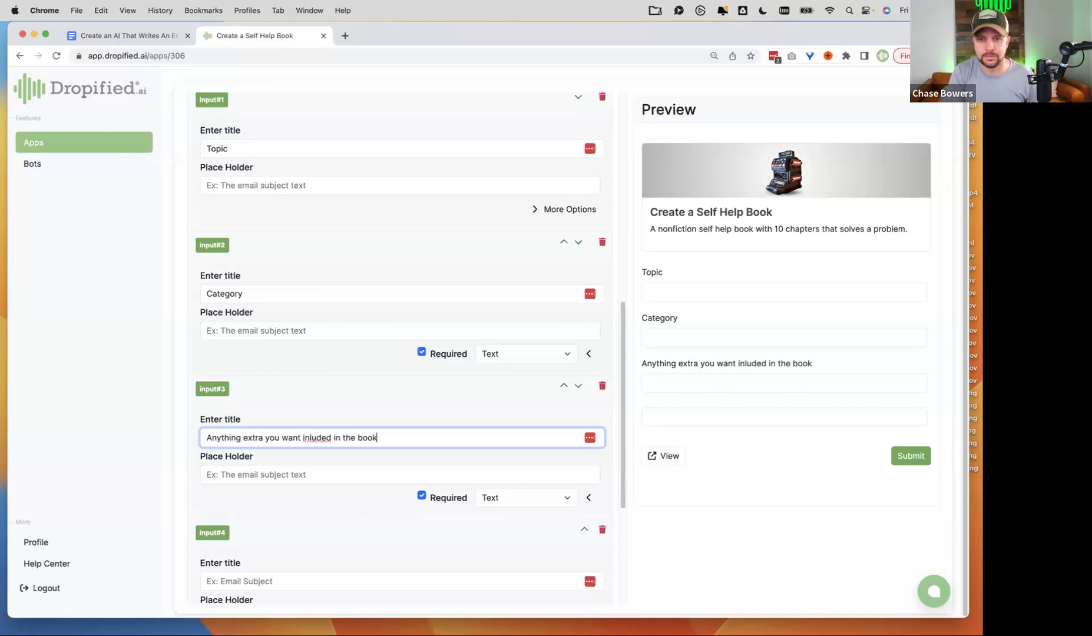
left_click(331, 437)
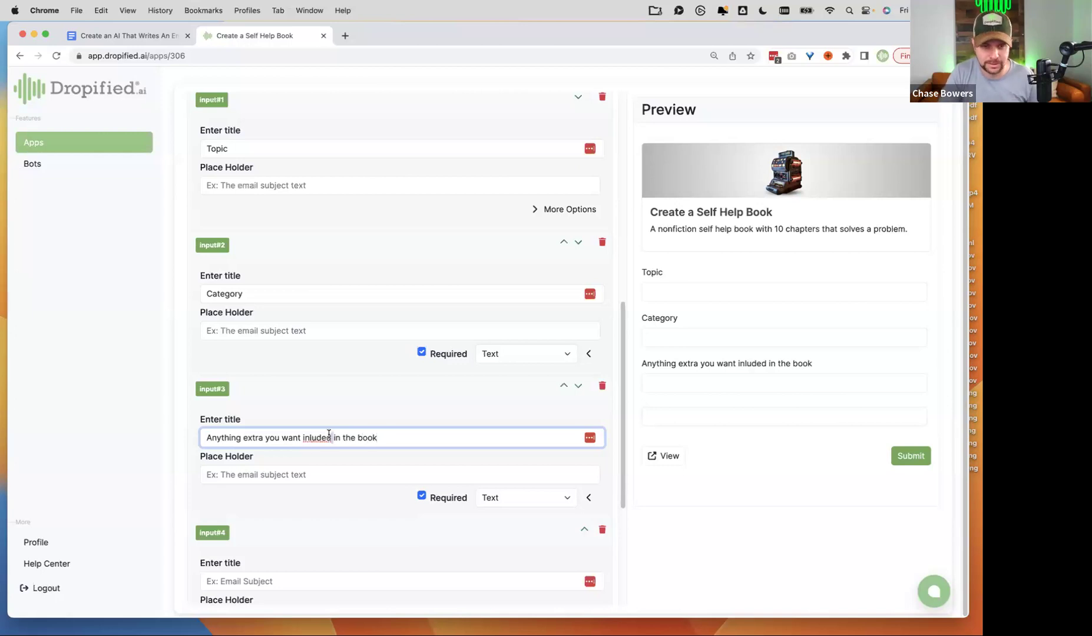
double_click(316, 438)
type("included")
Check the planning document for the last MVP input and title the app's fourth input "Target Audience".
scroll(322, 422, "down", 3)
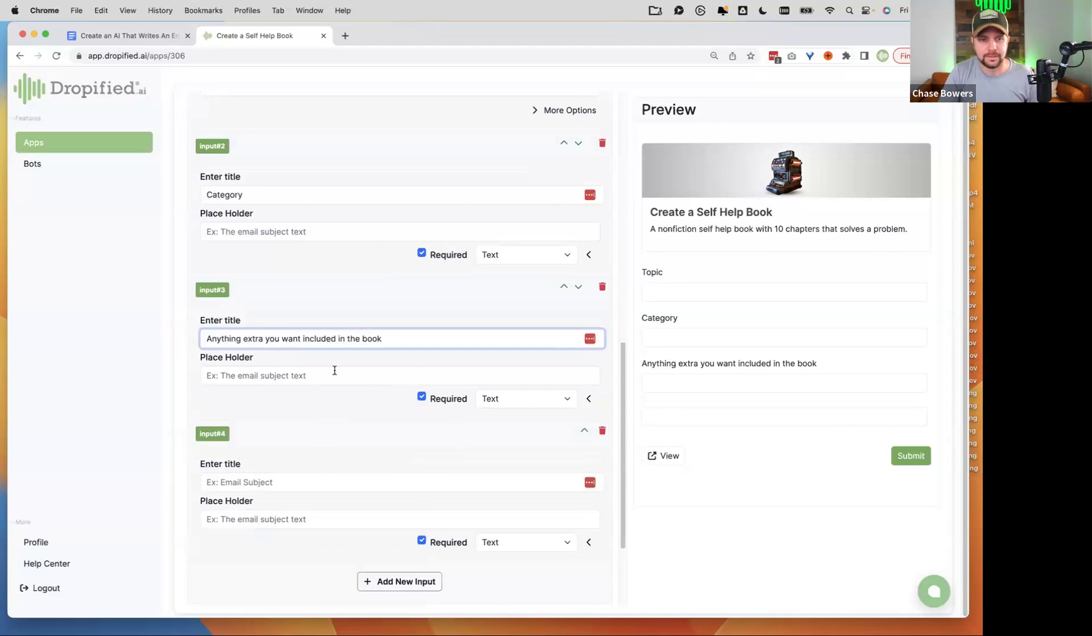
left_click(140, 36)
left_click(280, 34)
left_click(263, 483)
type("Target Audience")
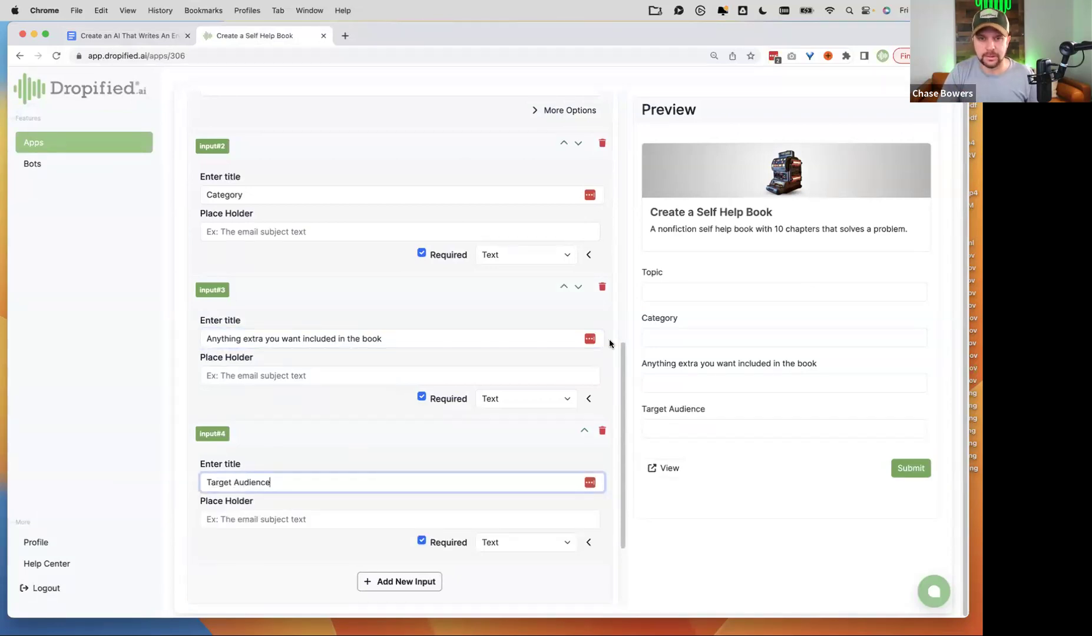
Examine the four input fields in the app preview and compare them with their input definitions.
left_click(665, 291)
left_click(673, 339)
left_click(694, 383)
left_click(688, 429)
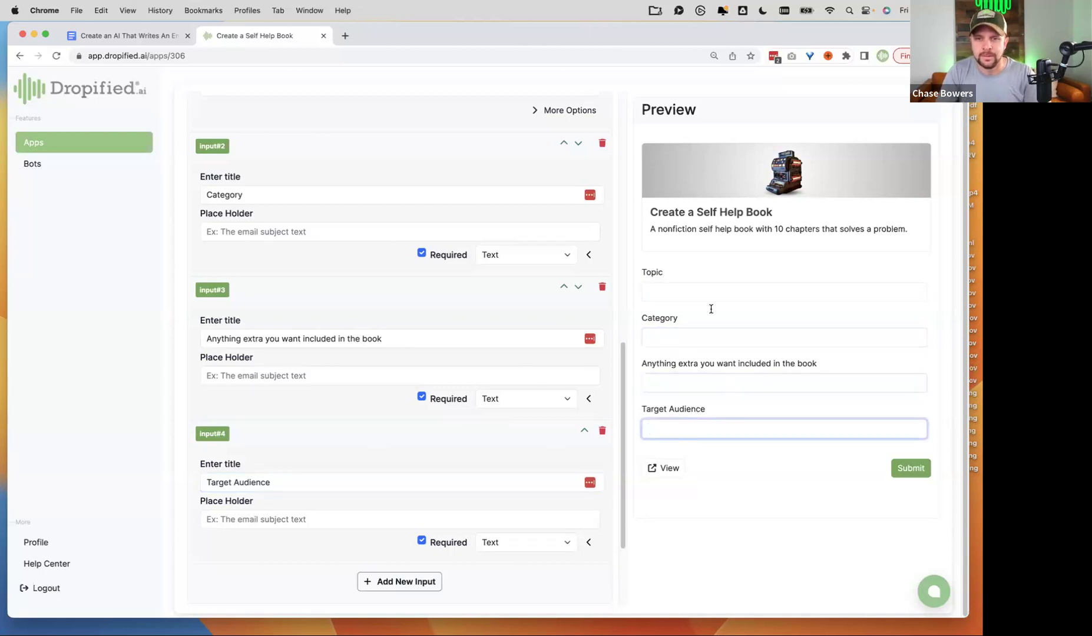
scroll(534, 322, "up", 3)
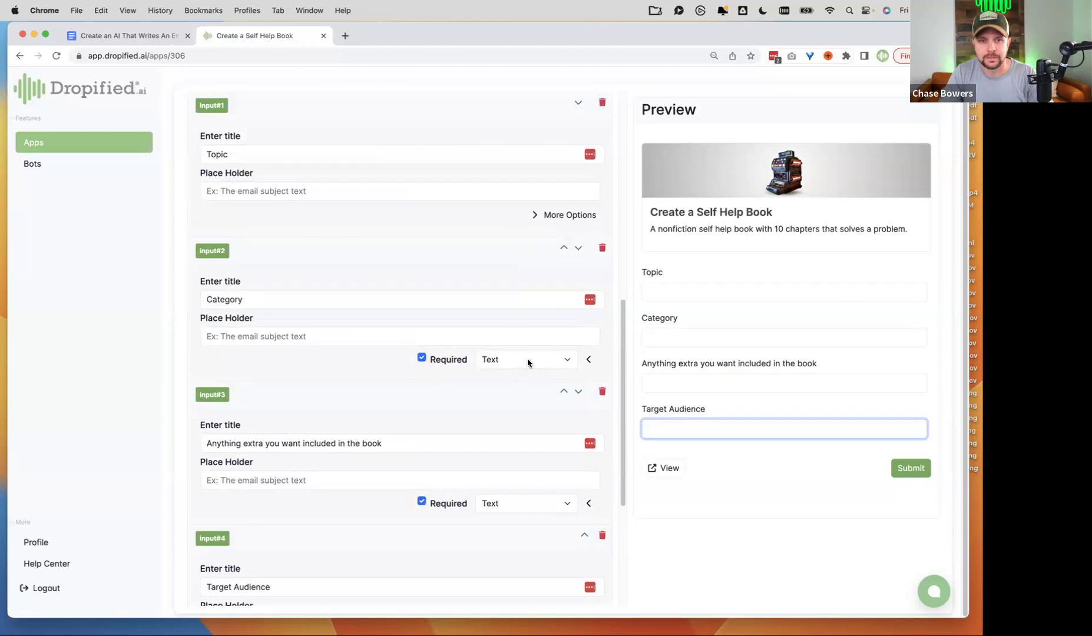
left_click(677, 288)
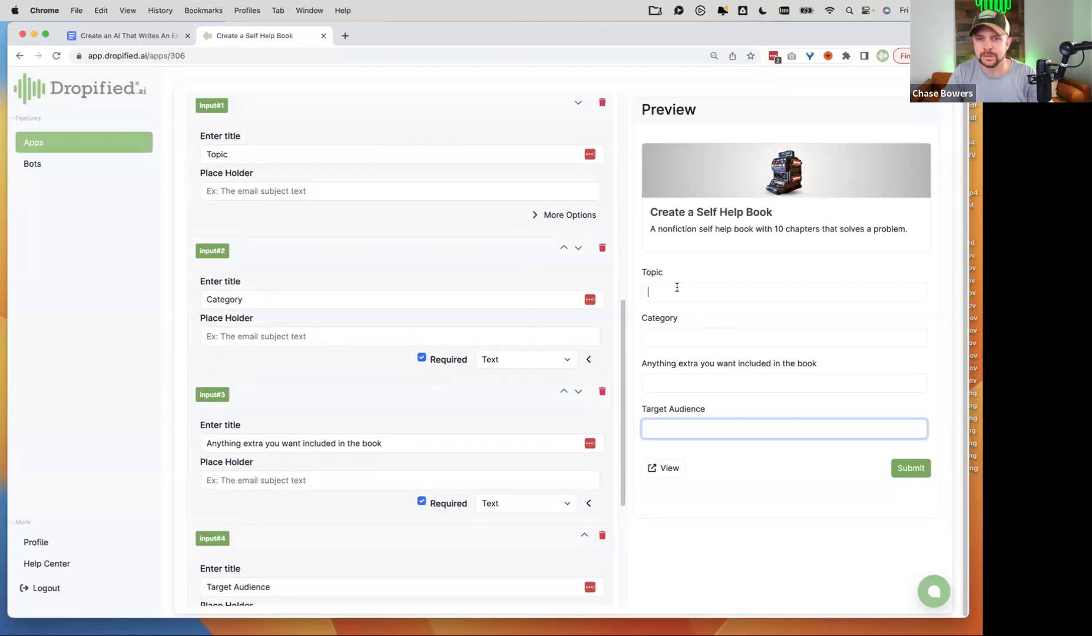
scroll(548, 289, "up", 3)
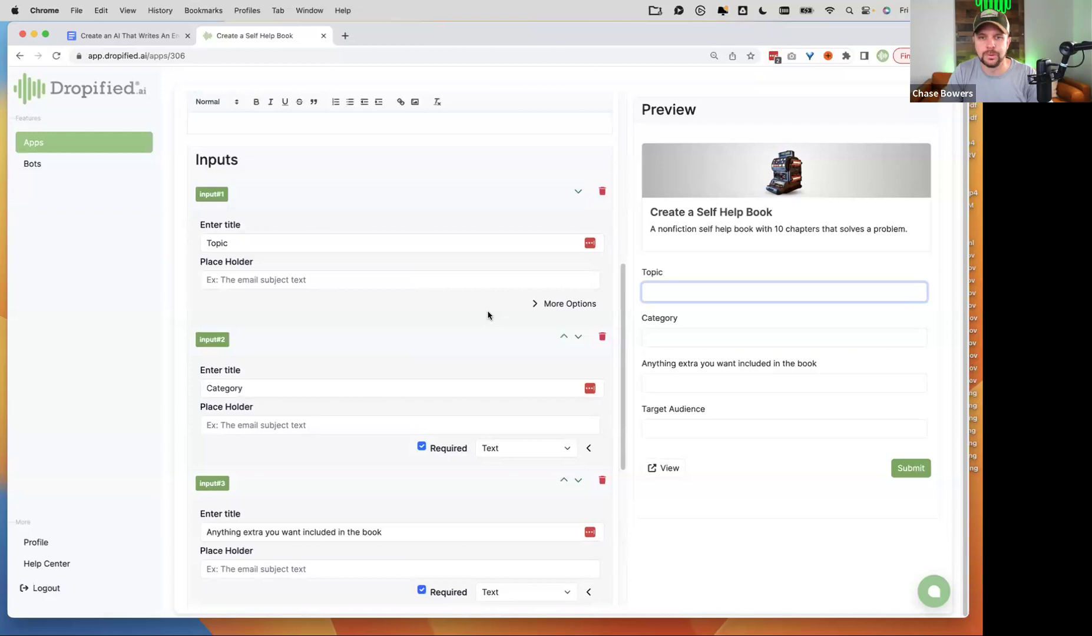
left_click(686, 334)
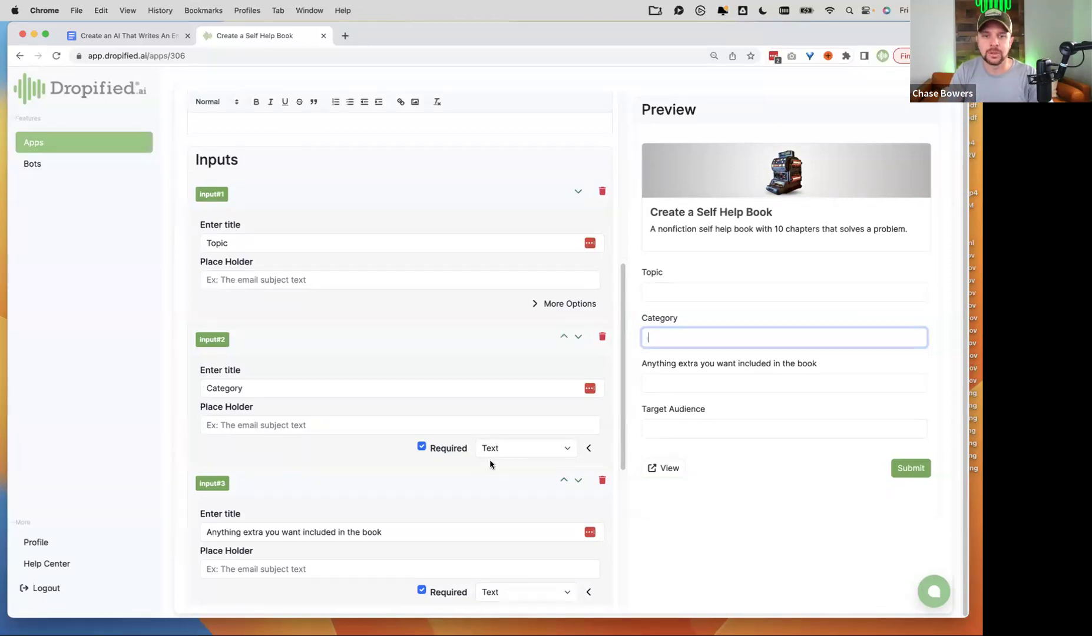
Change the Category input's type to Options and add the option labels "Business" and "Family".
left_click(535, 451)
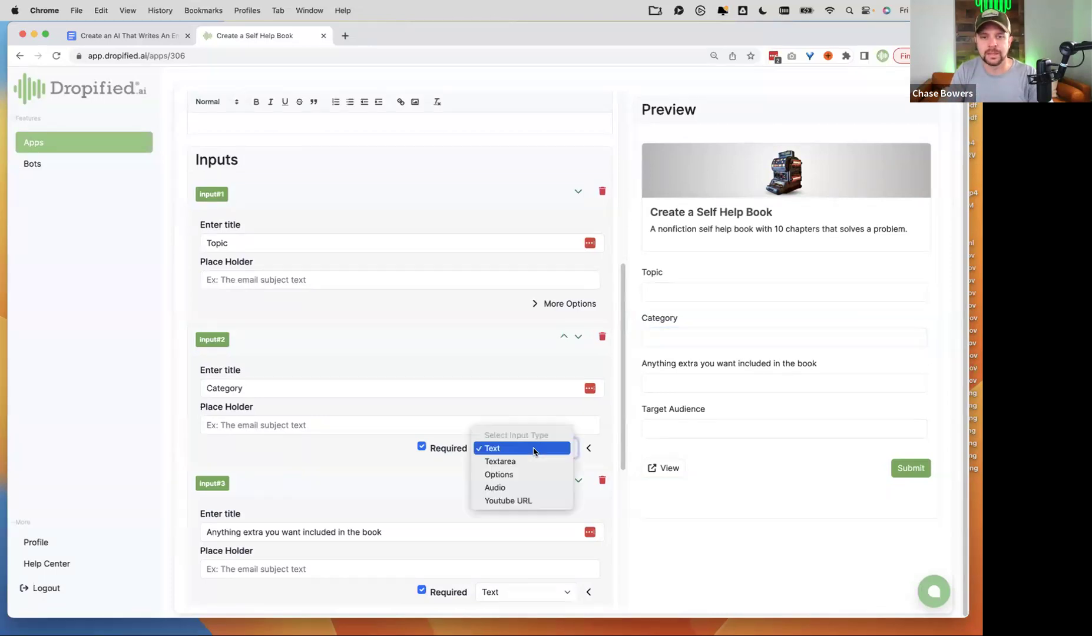
left_click(521, 475)
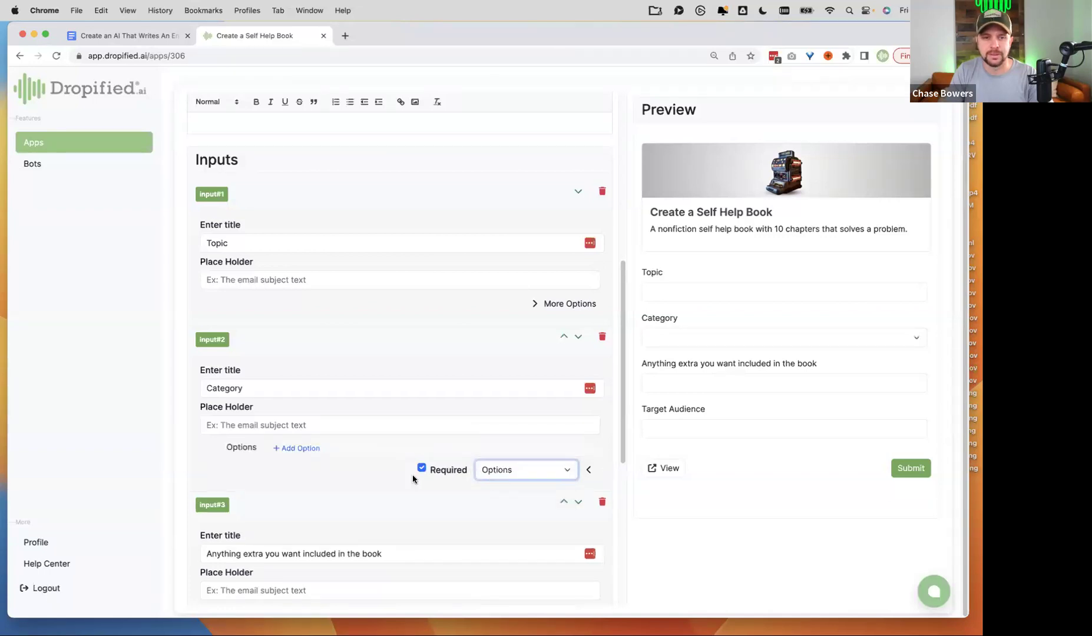
left_click(318, 449)
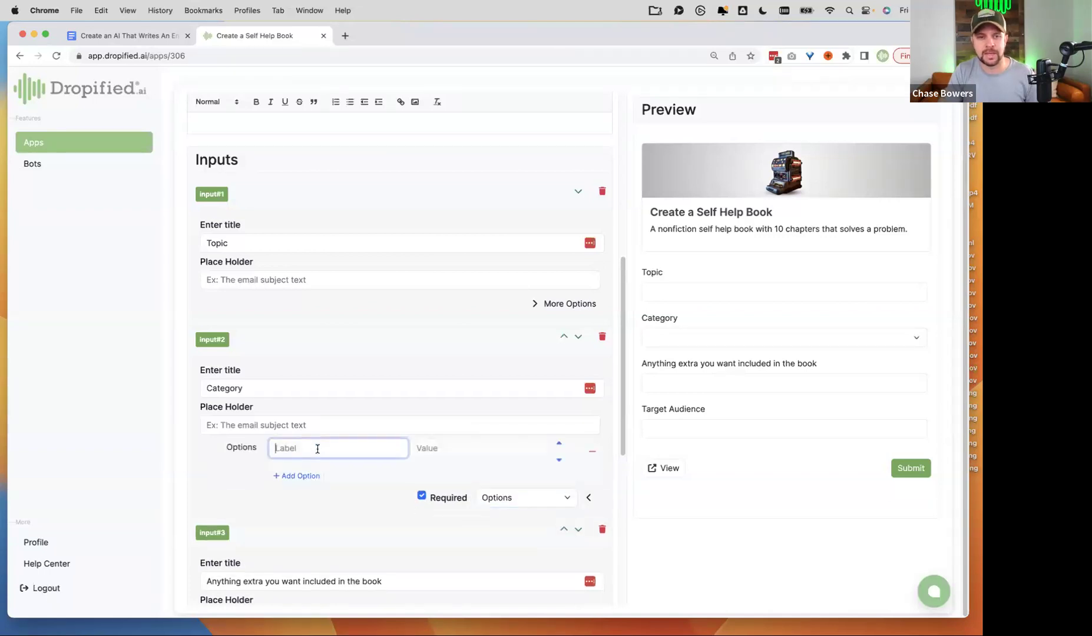
type("Business")
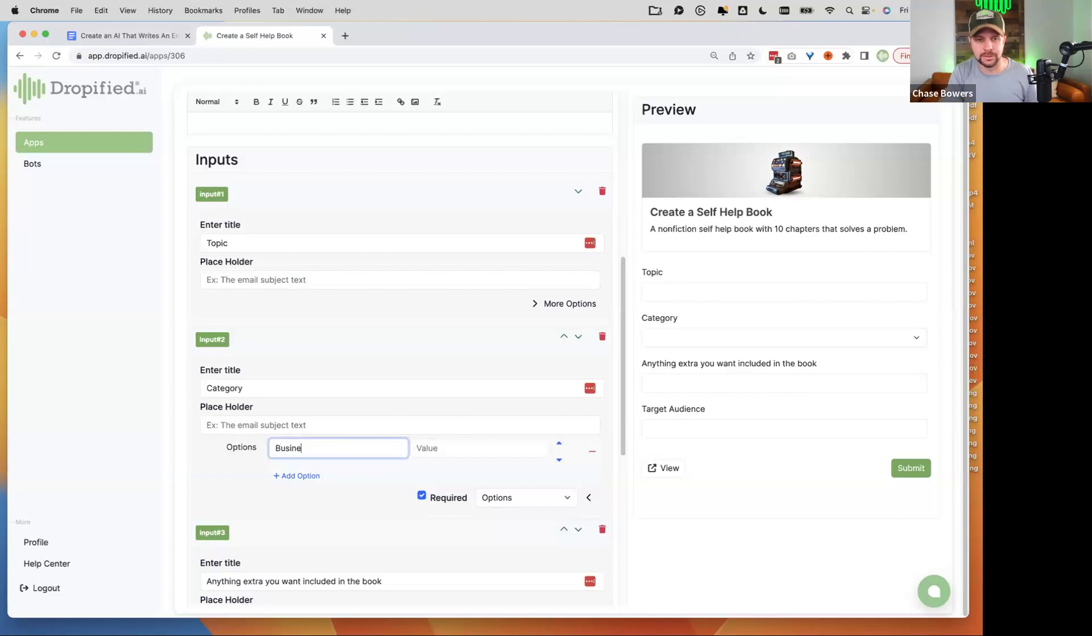
left_click(304, 475)
left_click(309, 476)
type("Family")
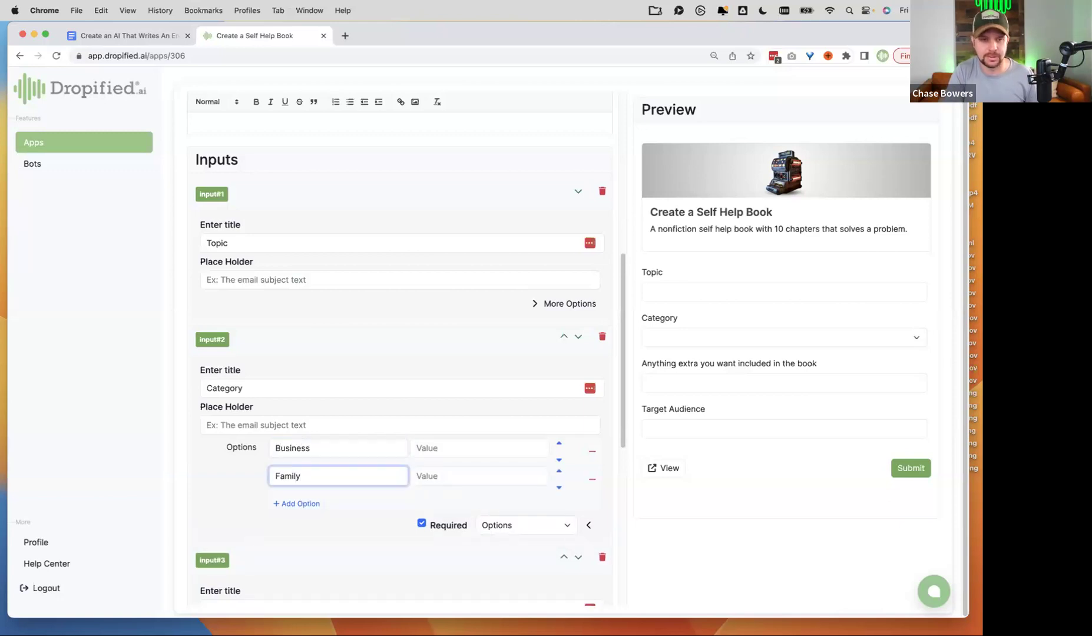
Add a third option to the Category input with the label "Other" and the value "other".
left_click(297, 505)
left_click(303, 505)
type("Other")
key("Tab")
type("other")
left_click_drag(439, 504, 425, 504)
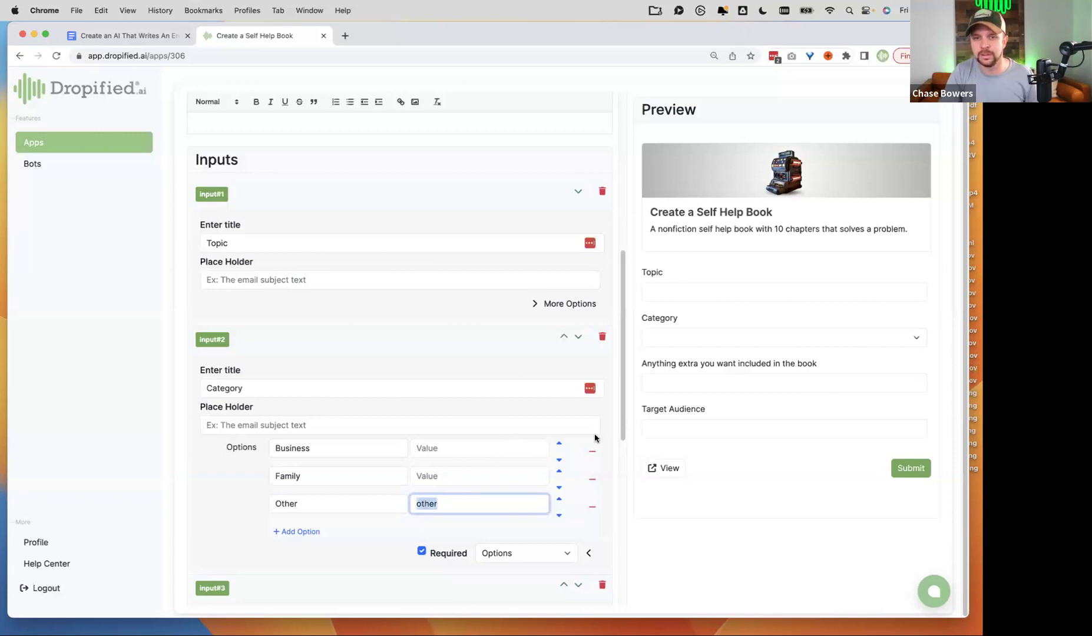
Test the Category field in the app preview by choosing Other, entering and clearing a custom value, and selecting Business.
left_click(701, 429)
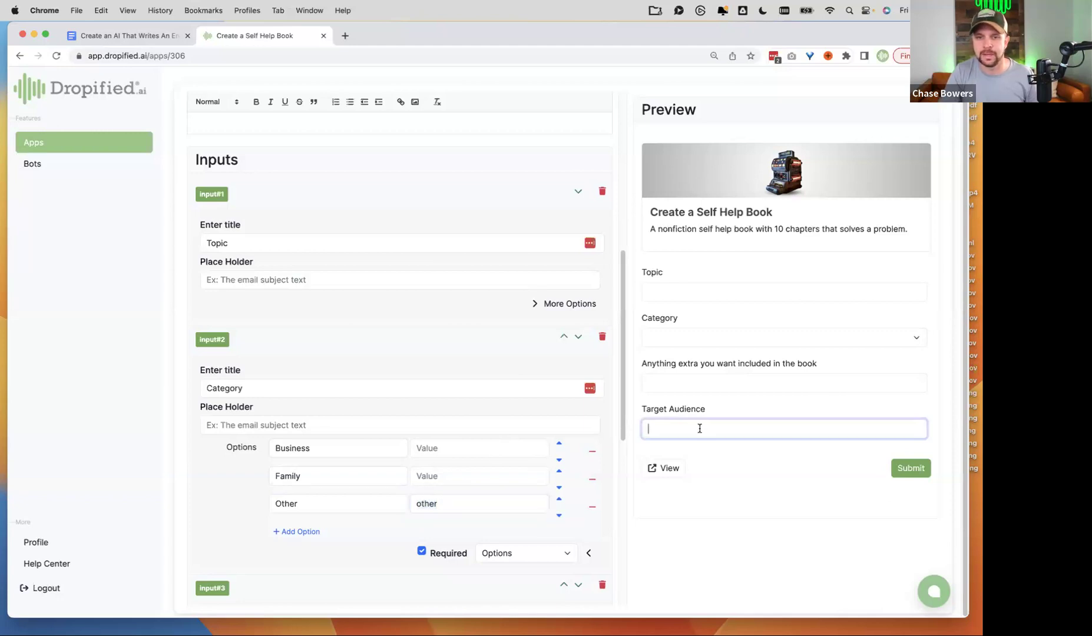
left_click(693, 339)
left_click(707, 377)
left_click(745, 338)
type("sfdssdfd")
key("BackSpace")
key("BackSpace")
key("BackSpace")
key("BackSpace")
key("BackSpace")
key("BackSpace")
key("BackSpace")
key("BackSpace")
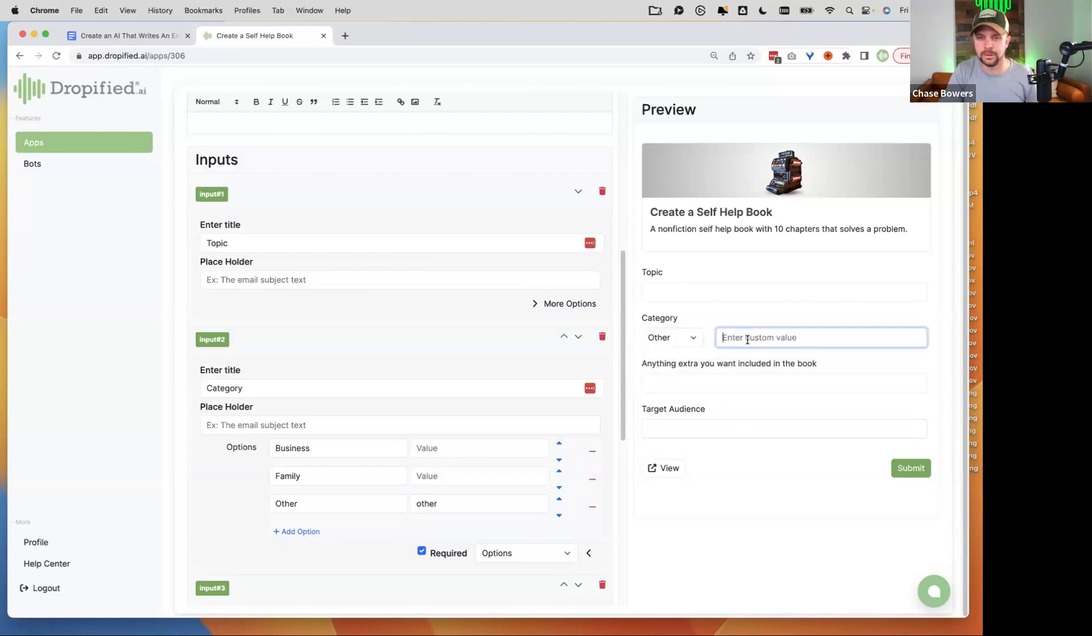
left_click(677, 338)
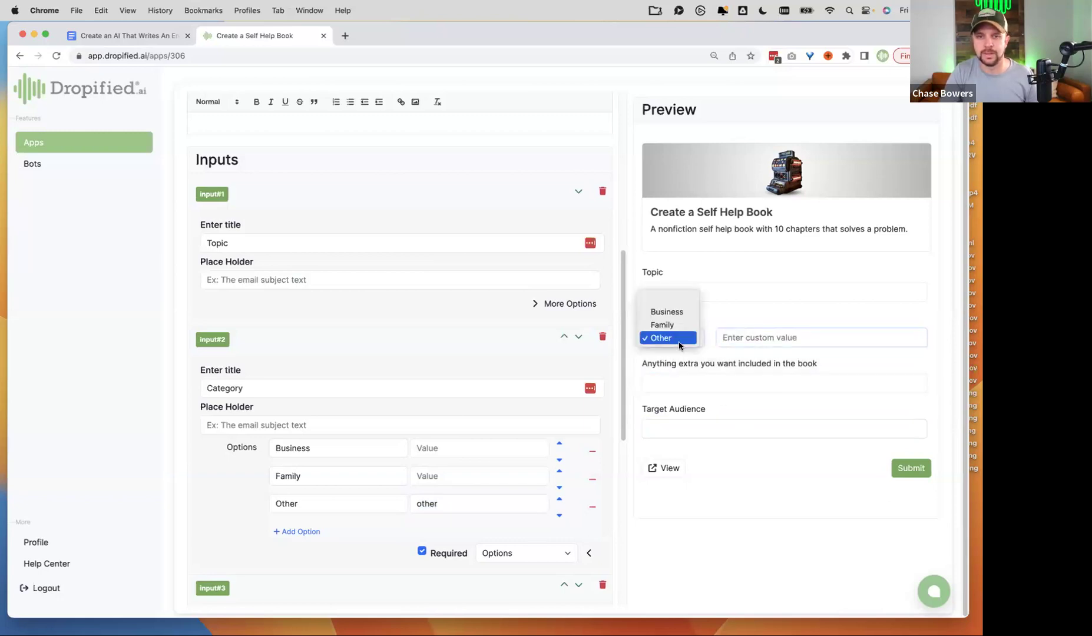
left_click(679, 310)
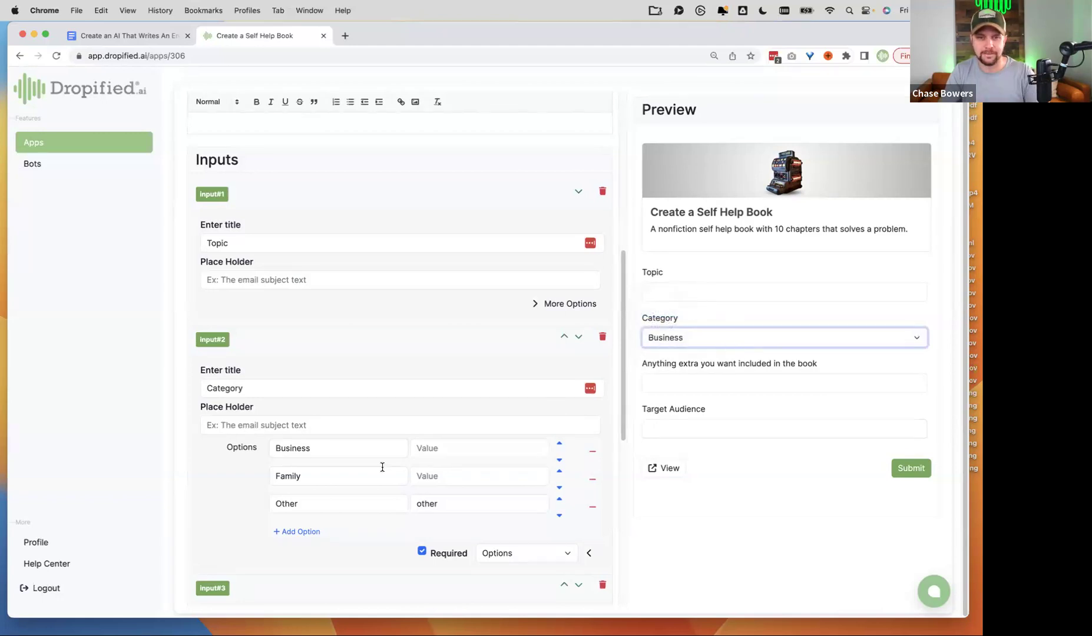
Review the Category input's option labels and Required setting, along with the two inputs defined below it.
left_click(310, 476)
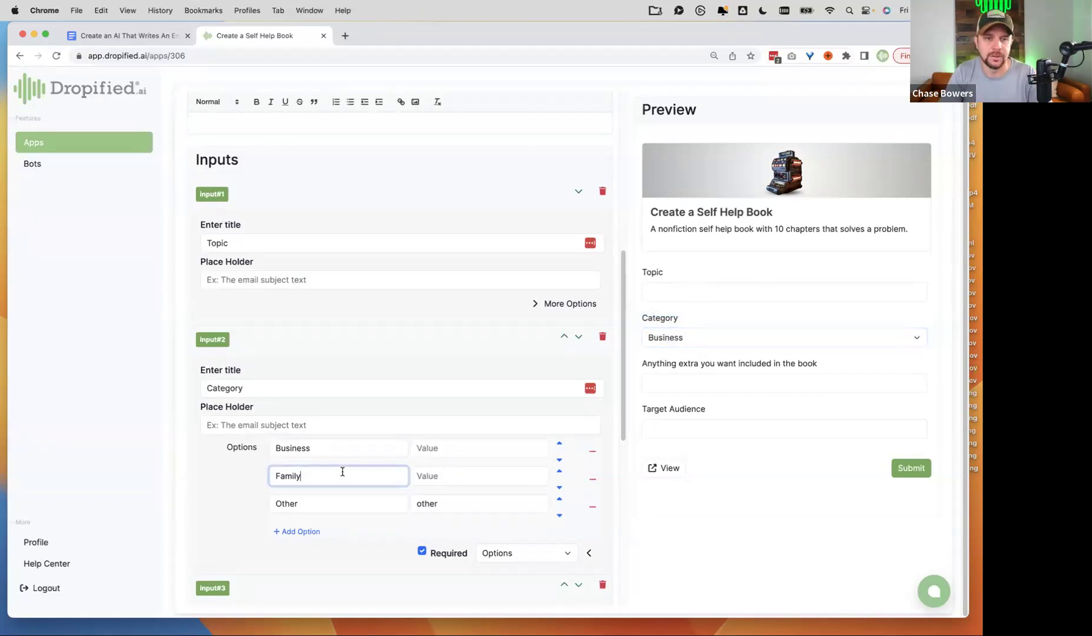
left_click(311, 452)
left_click(312, 475)
left_click(319, 445)
left_click(323, 479)
left_click(318, 506)
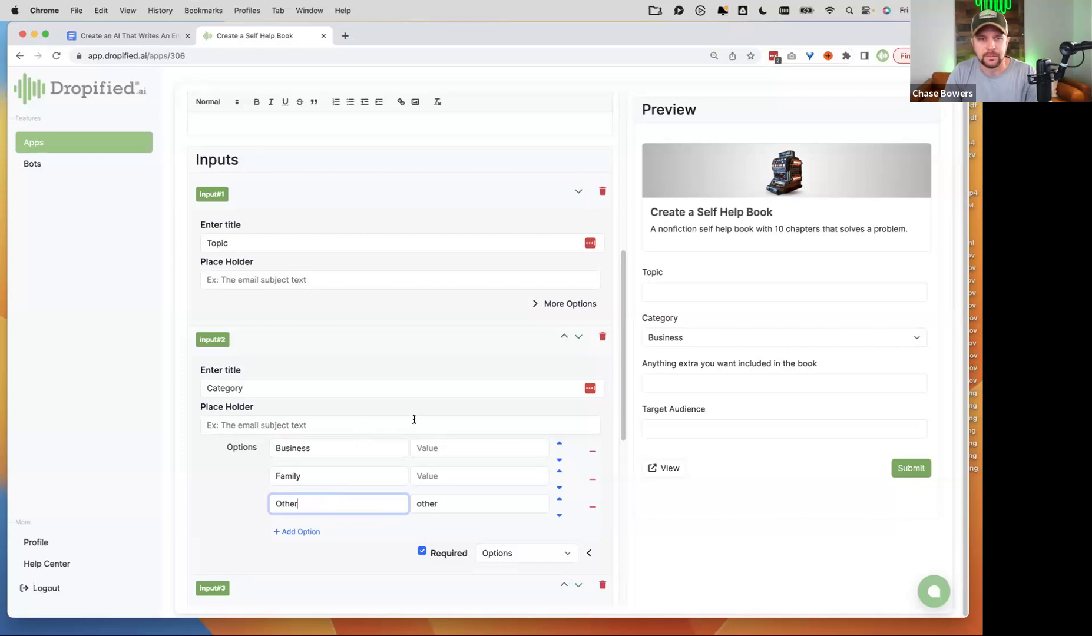
scroll(344, 476, "down", 5)
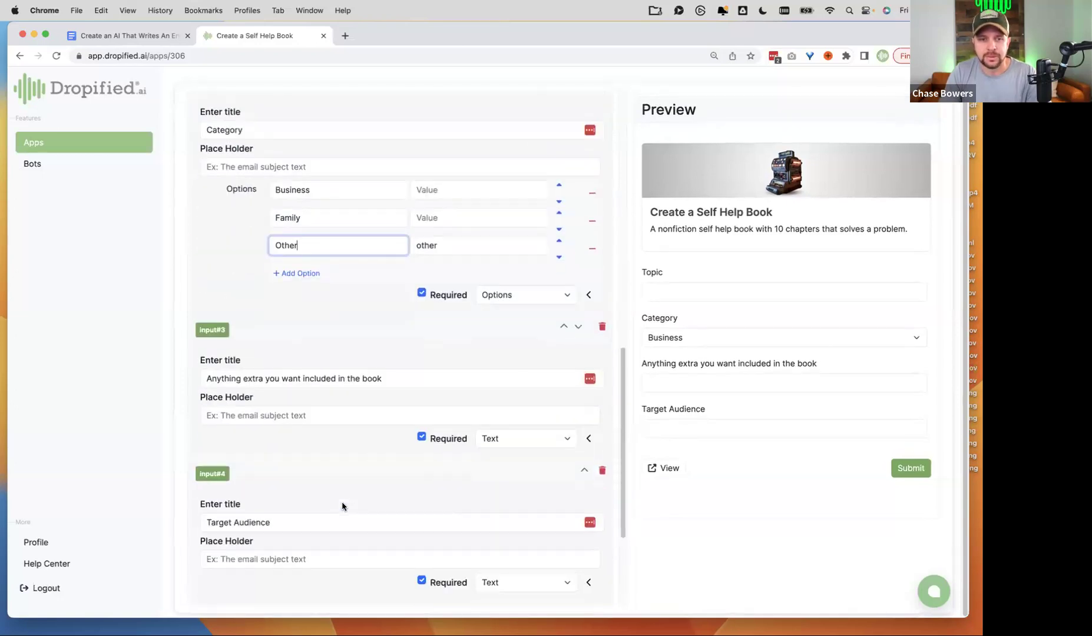
scroll(333, 431, "up", 3)
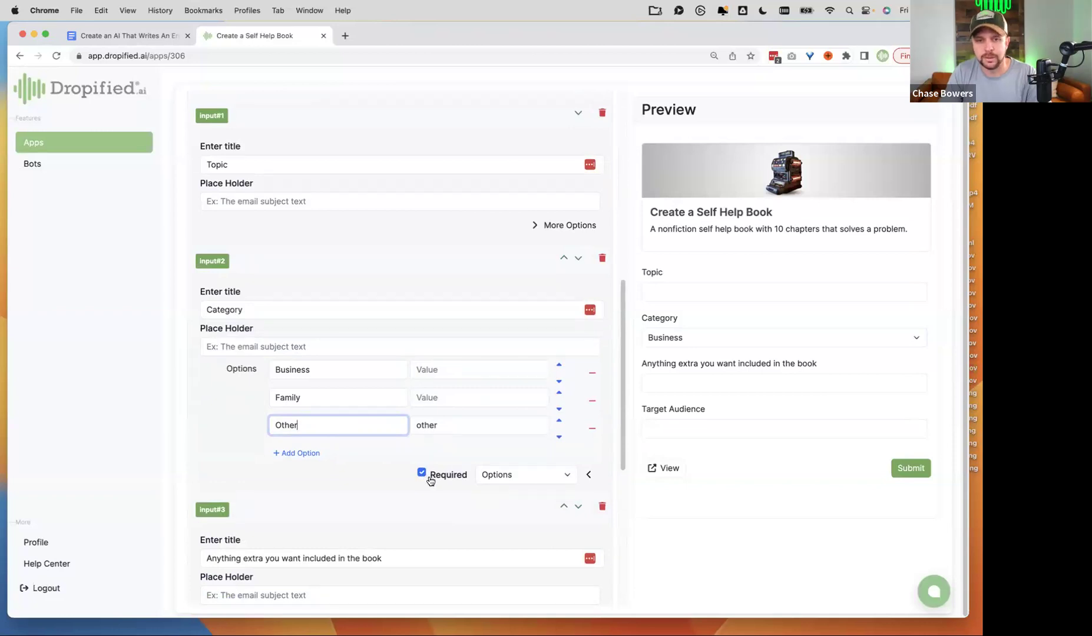
scroll(313, 448, "down", 3)
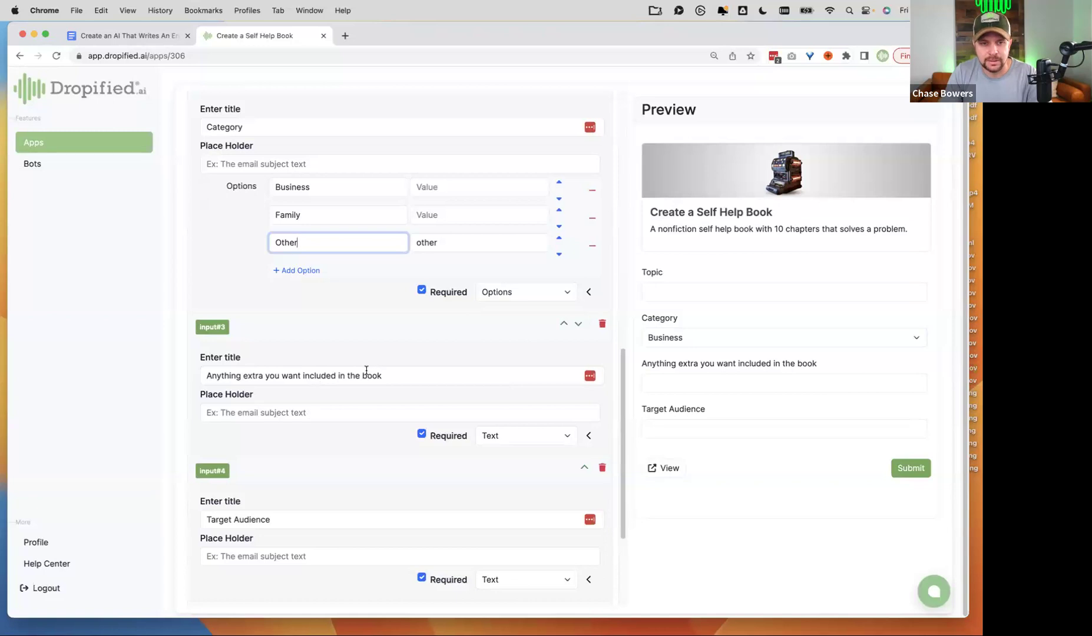
Change the type of the "Anything extra you want included in the book" input to Textarea and check its preview field.
left_click(707, 380)
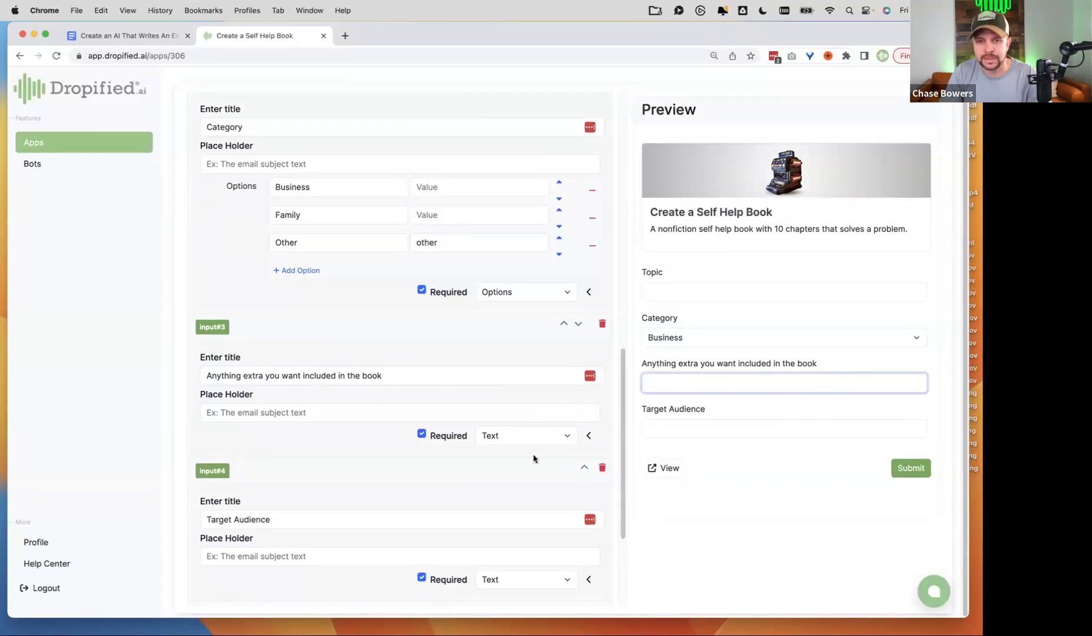
left_click(524, 435)
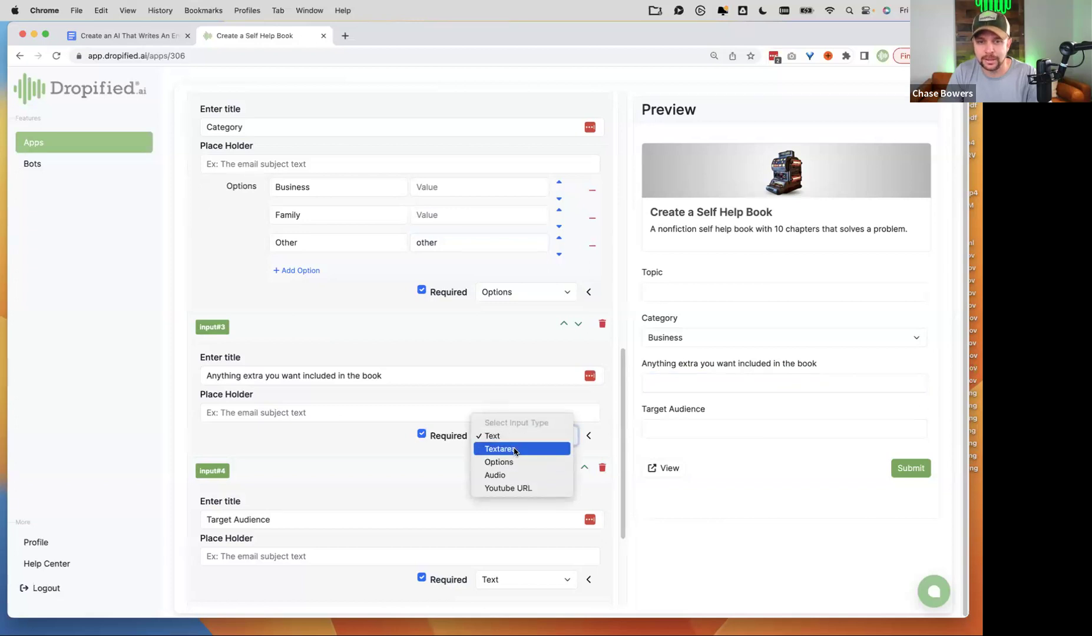
left_click(514, 450)
left_click(677, 392)
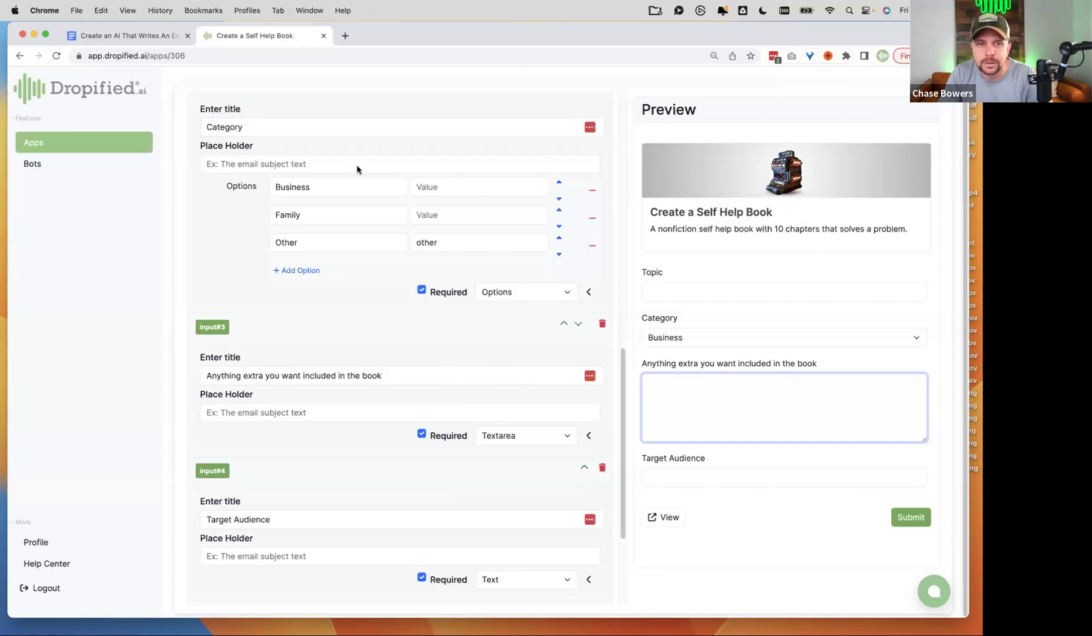
Set the Target Audience input's placeholder to "Who is the primary audience for this book?".
scroll(359, 168, "up", 10)
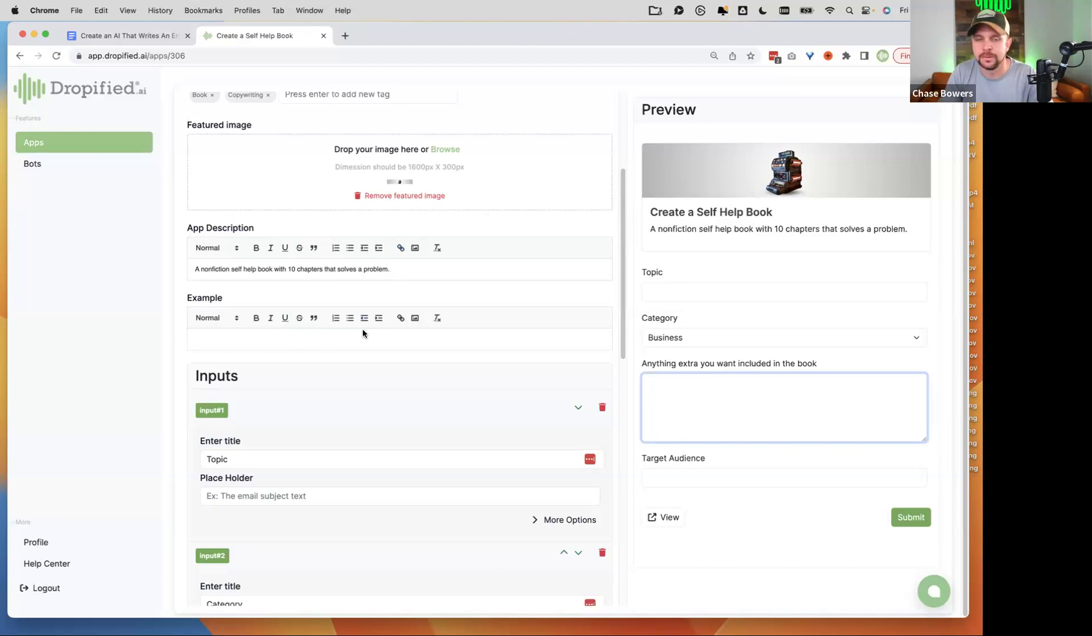
scroll(363, 328, "down", 3)
scroll(363, 327, "down", 5)
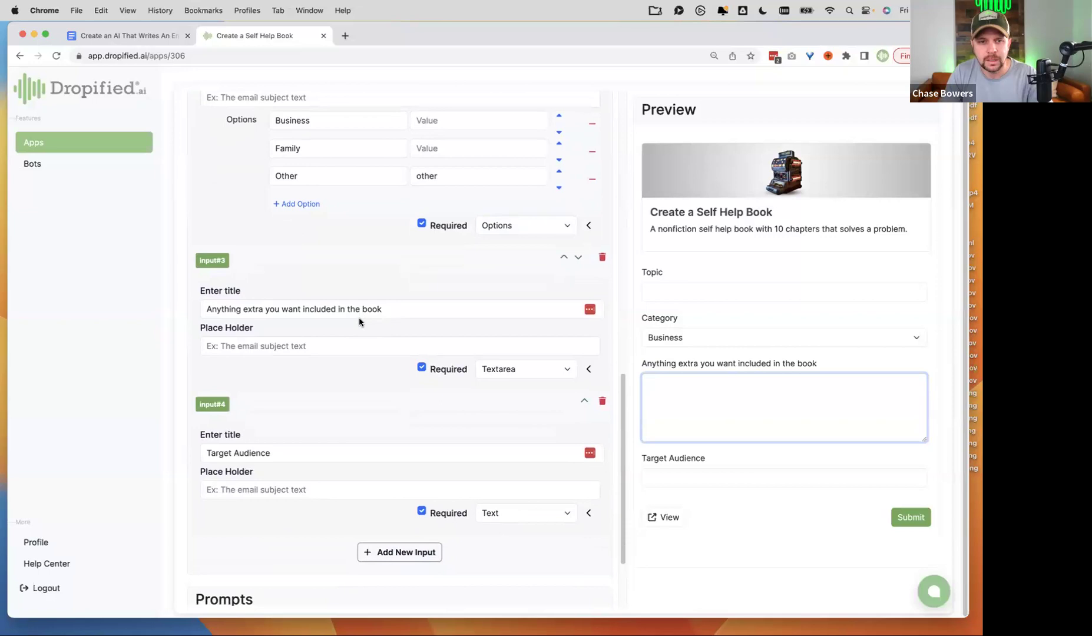
left_click(377, 347)
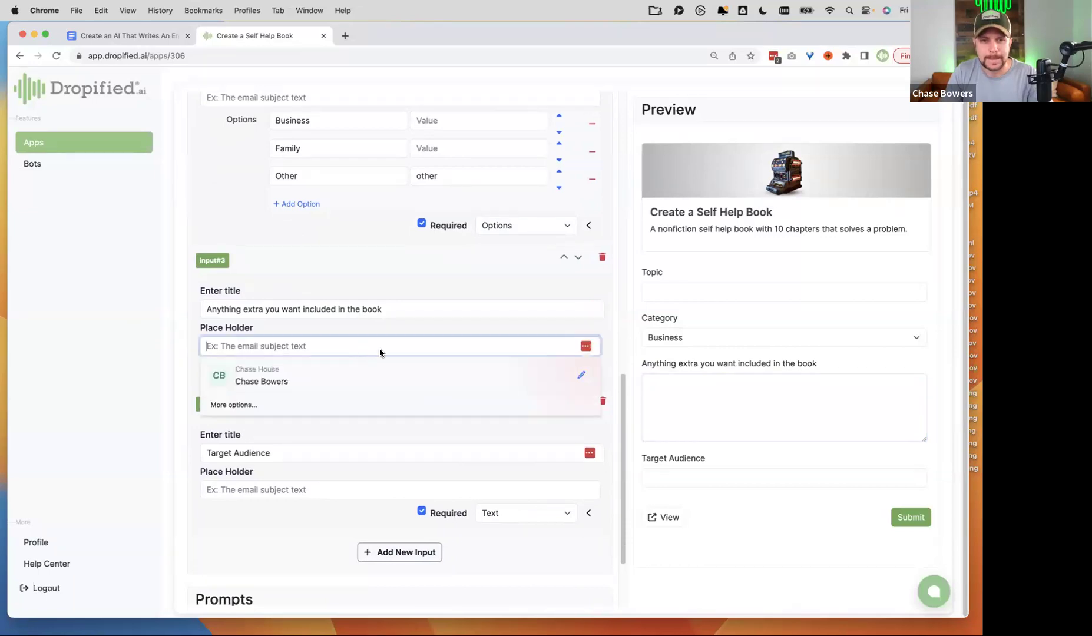
scroll(361, 409, "down", 2)
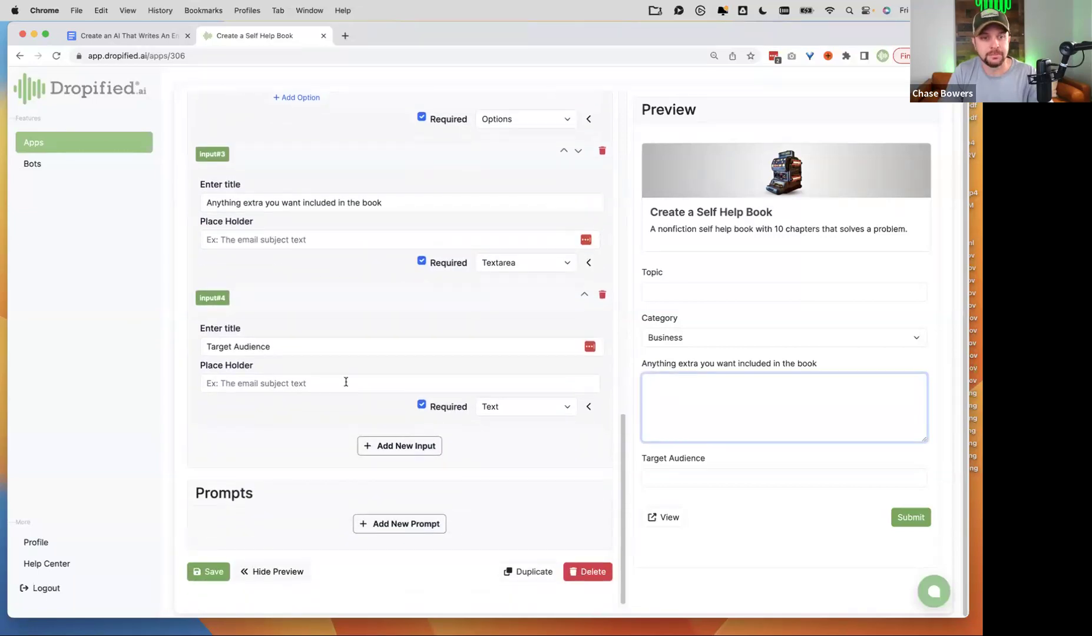
left_click(304, 347)
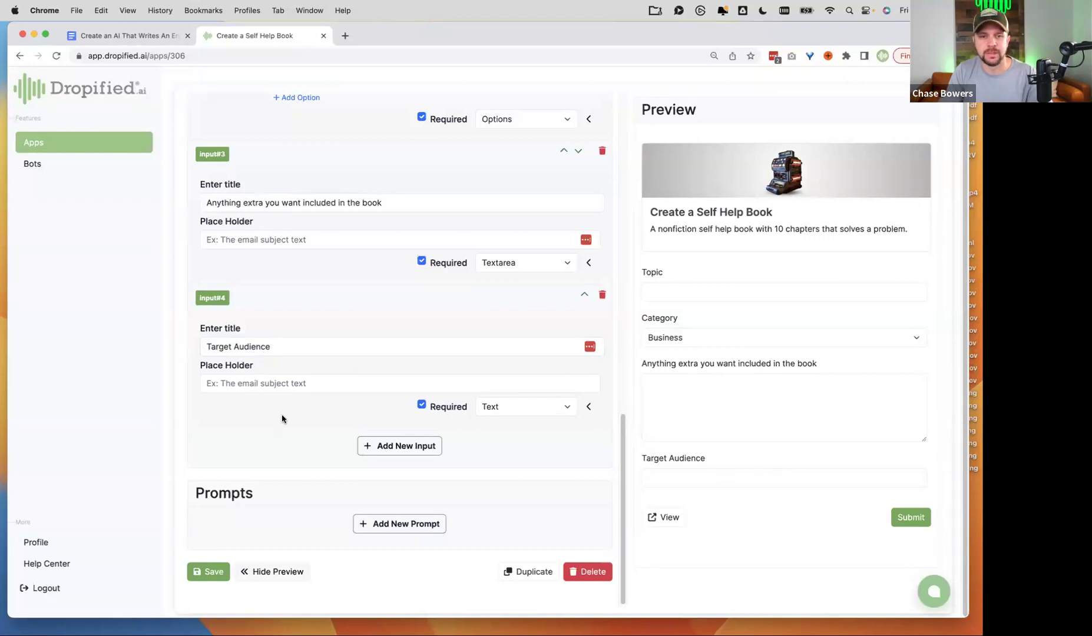
left_click(279, 386)
type("What")
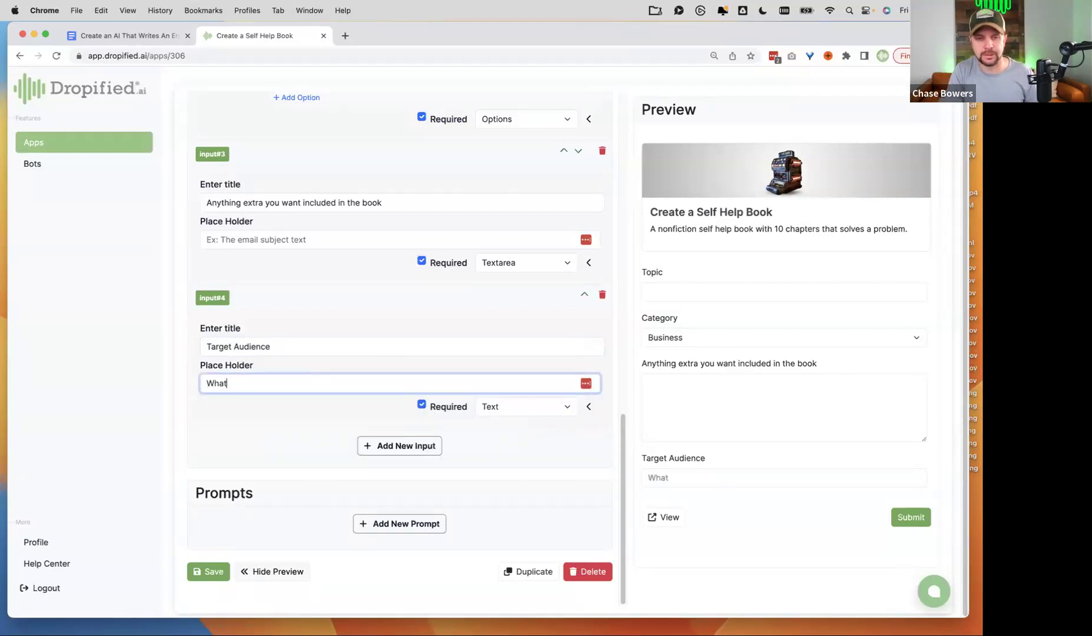
key("BackSpace")
key("BackSpace")
key("BackSpace")
type("ho ")
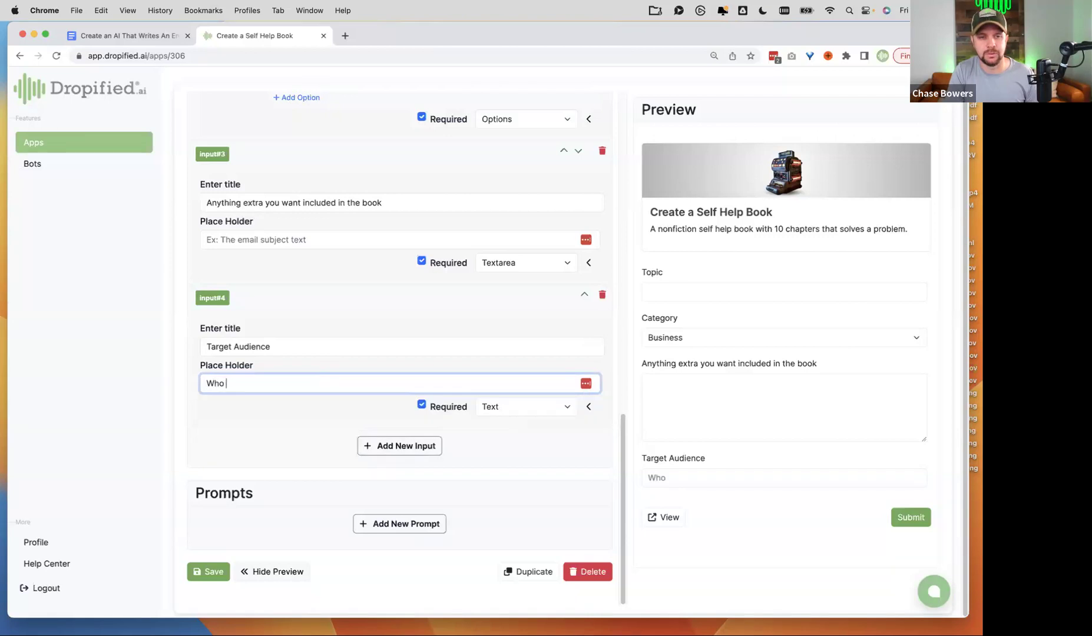
type("is the p")
type("imary ar")
type("i")
key("BackSpace")
key("BackSpace")
type("udience for this book?")
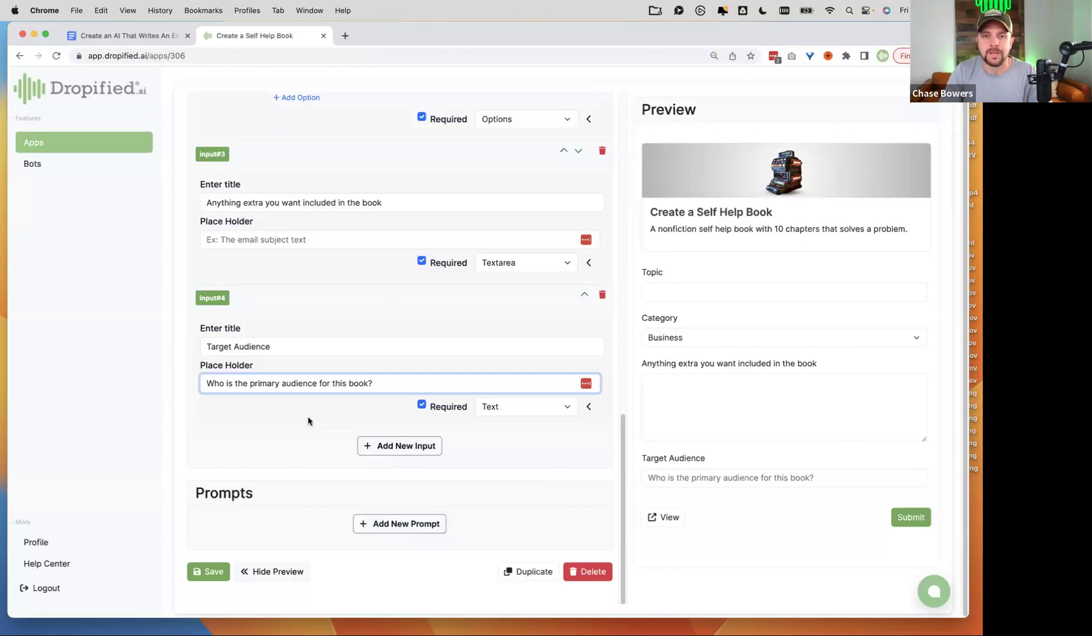
scroll(426, 355, "up", 1)
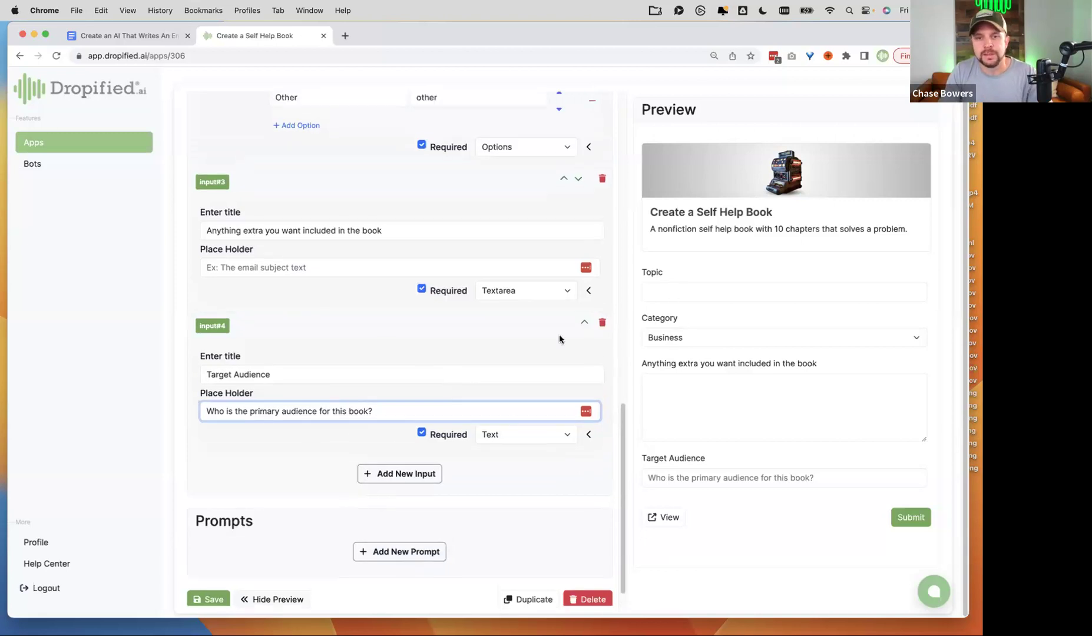
left_click(682, 289)
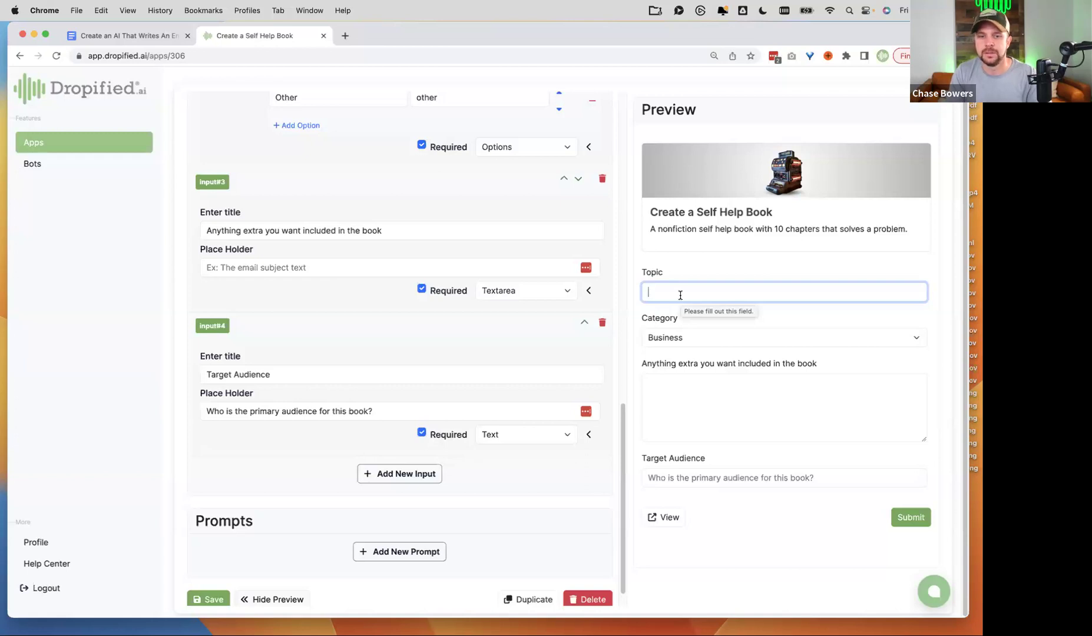
scroll(274, 501, "down", 1)
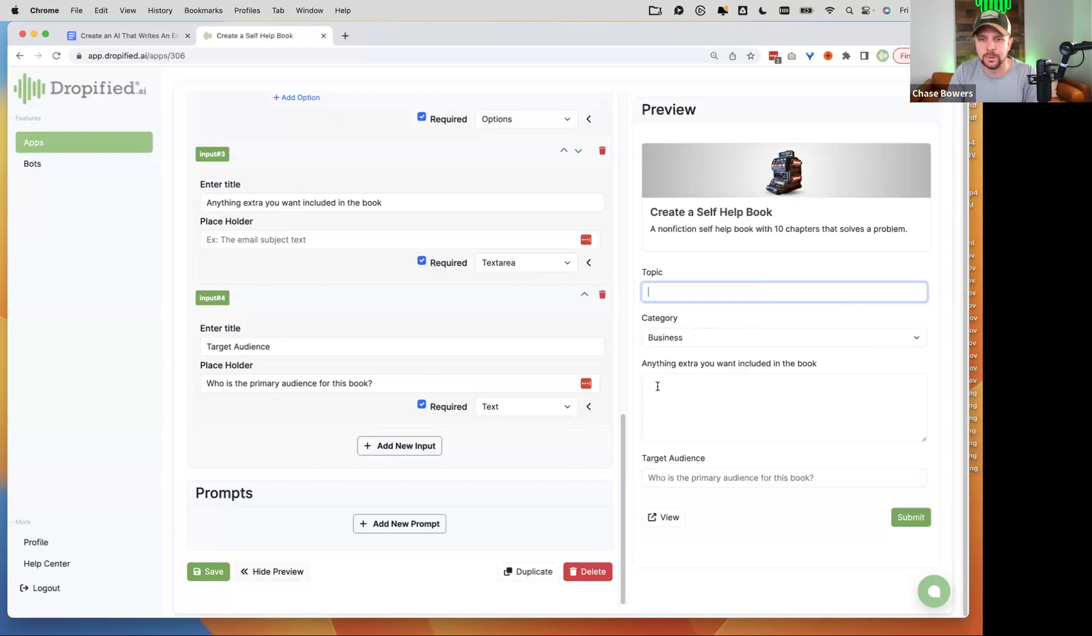
left_click(687, 387)
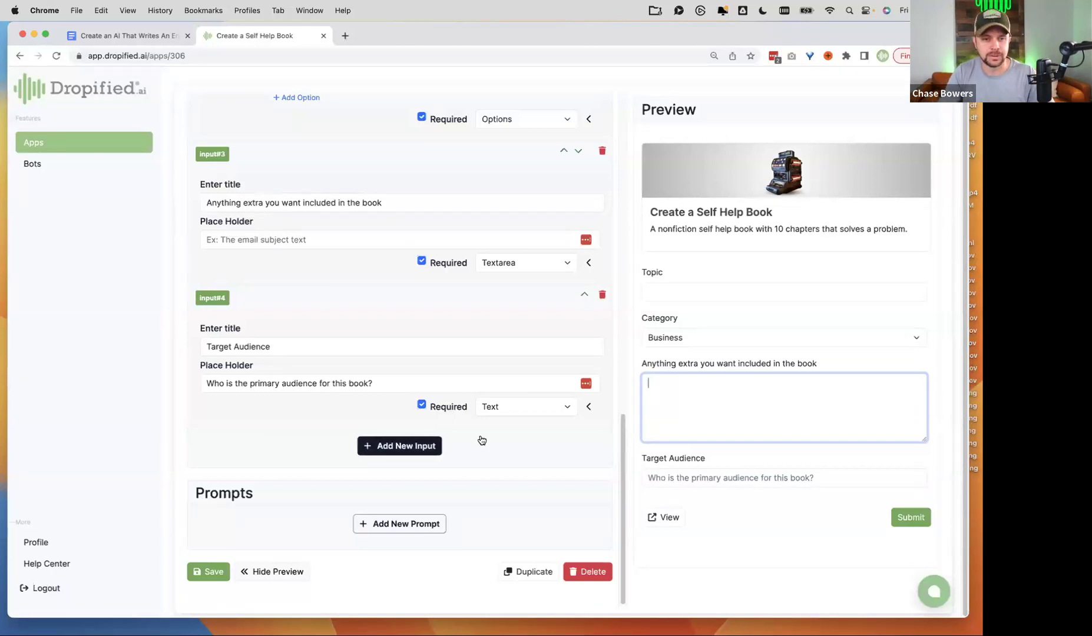
scroll(320, 465, "down", 1)
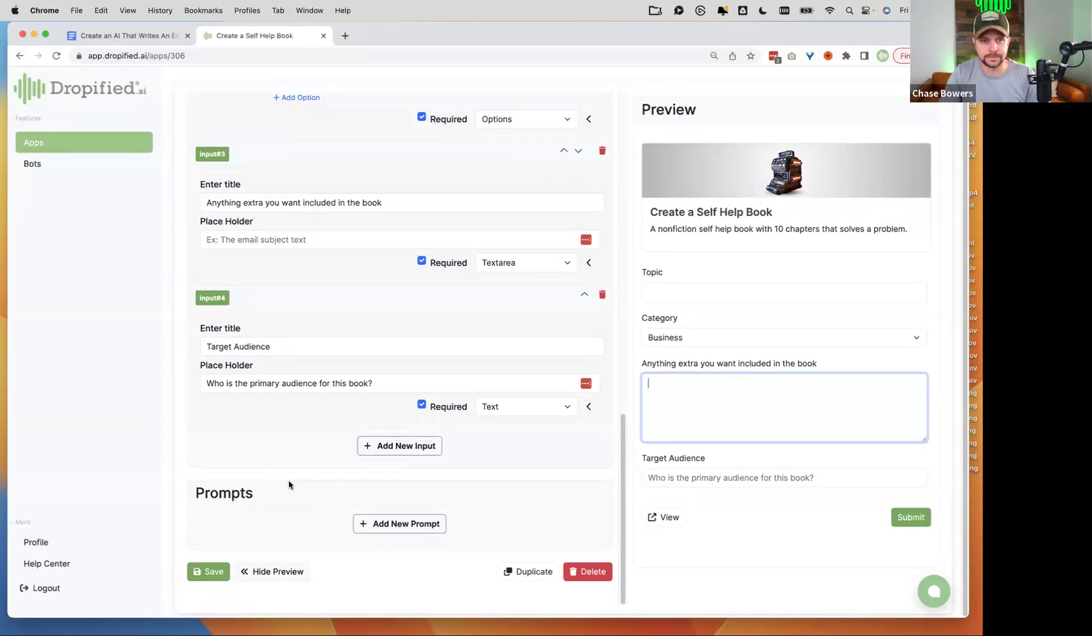
Check the "What we will output" list in the planning document and highlight its first item, "Premise".
left_click(139, 42)
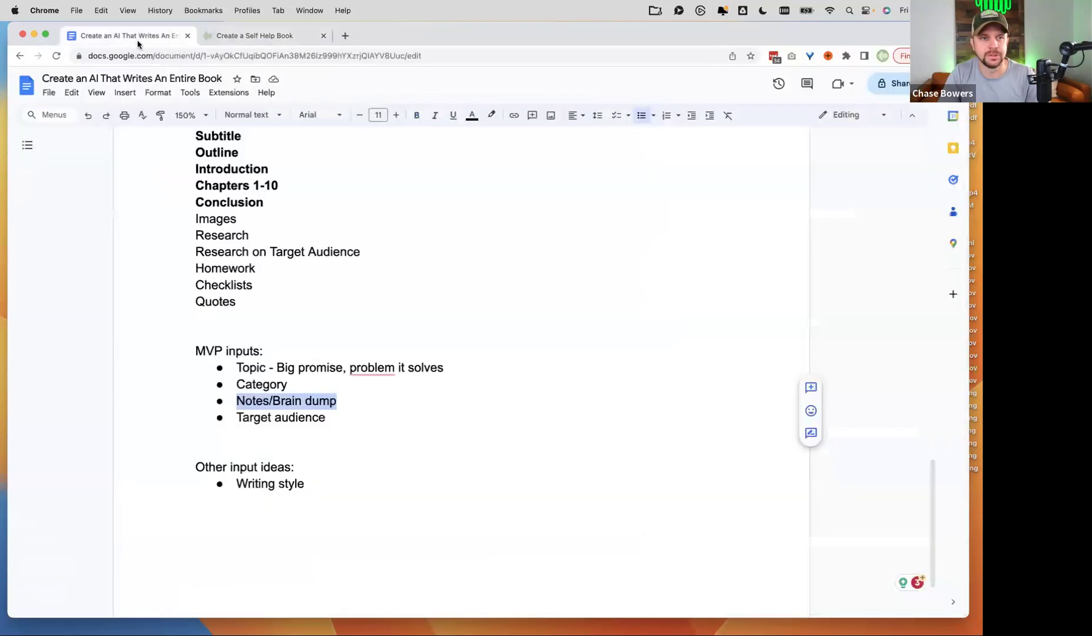
left_click(271, 337)
scroll(273, 353, "up", 5)
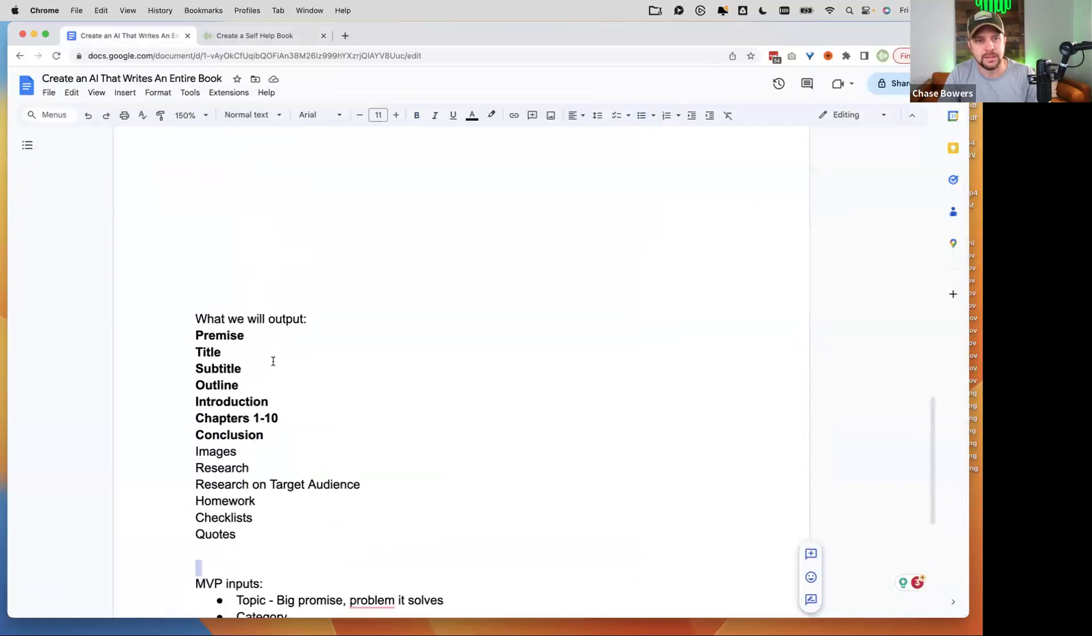
left_click_drag(265, 337, 180, 336)
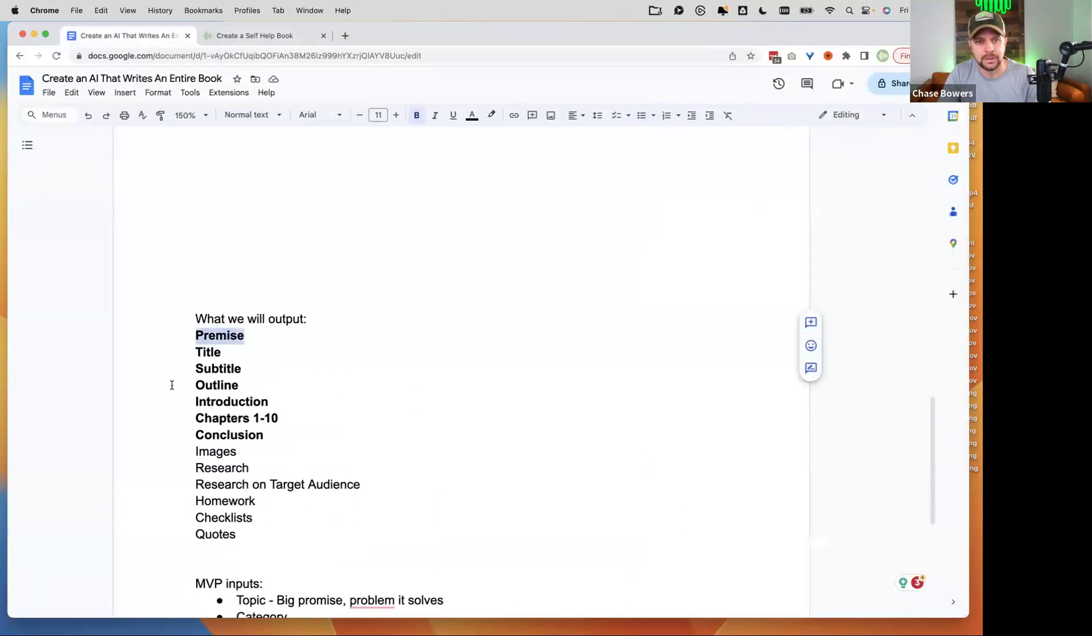
double_click(275, 337)
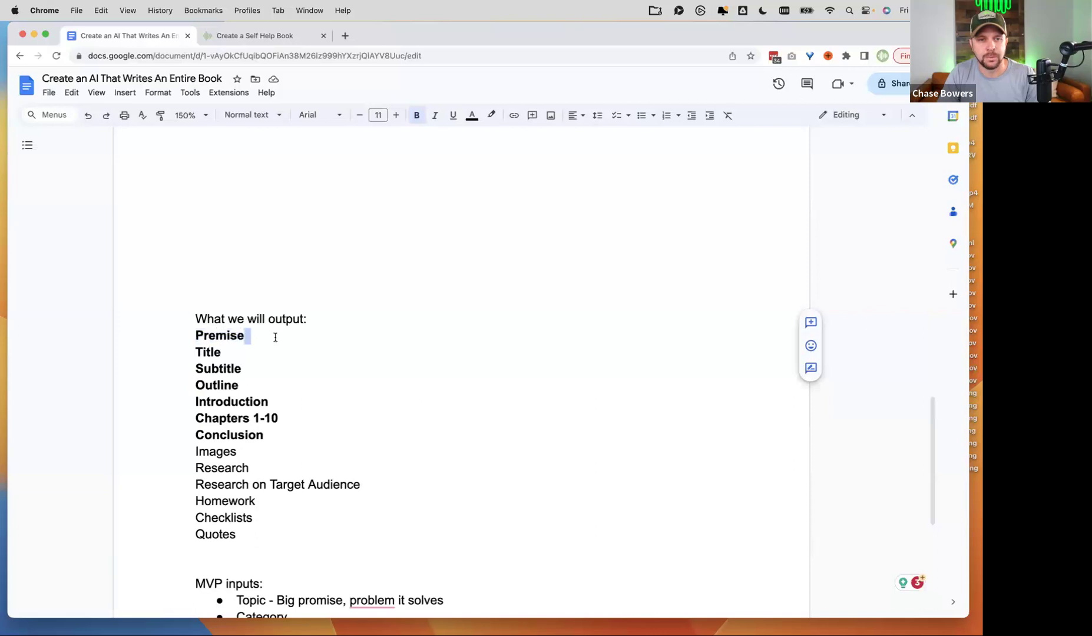
left_click_drag(195, 337, 252, 336)
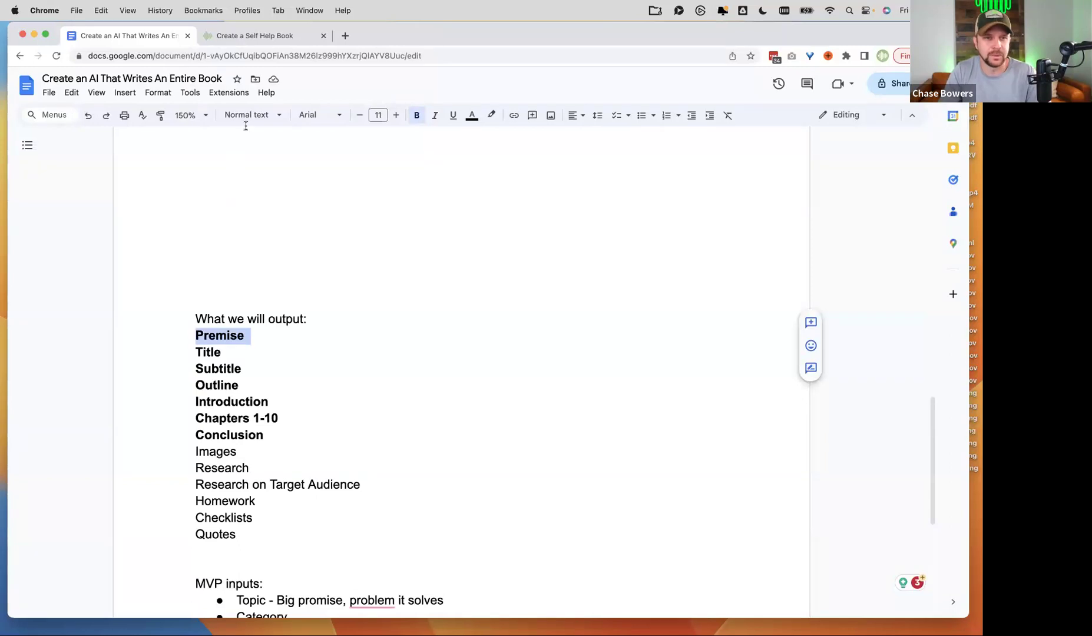
Switch back to the Dropified app editor, add a new prompt and name it "Premise".
left_click(263, 35)
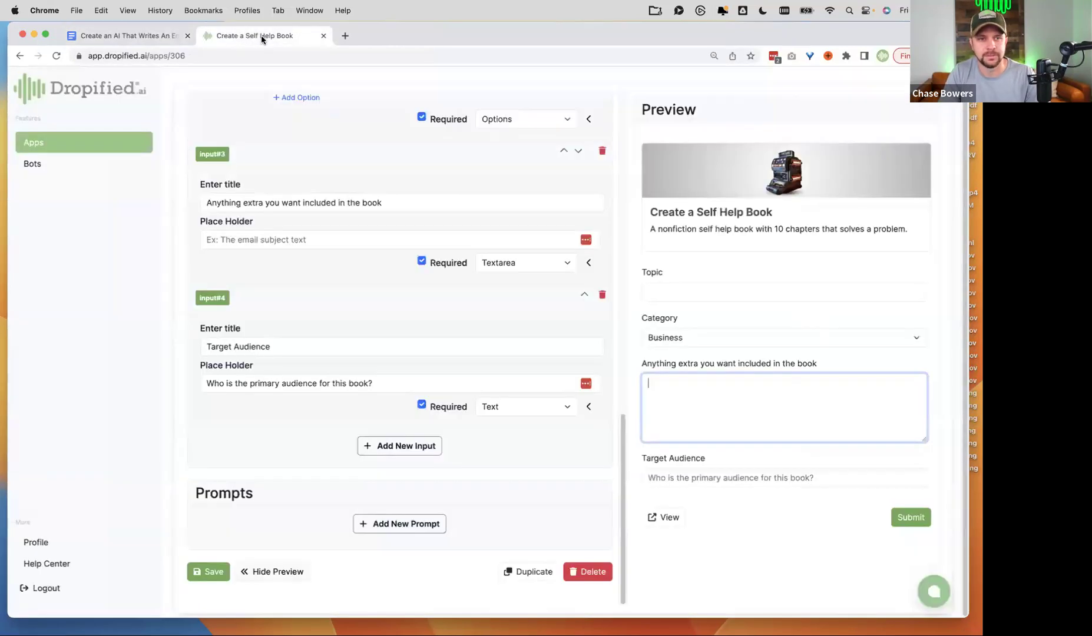
left_click(390, 524)
scroll(306, 477, "down", 3)
scroll(304, 461, "down", 2)
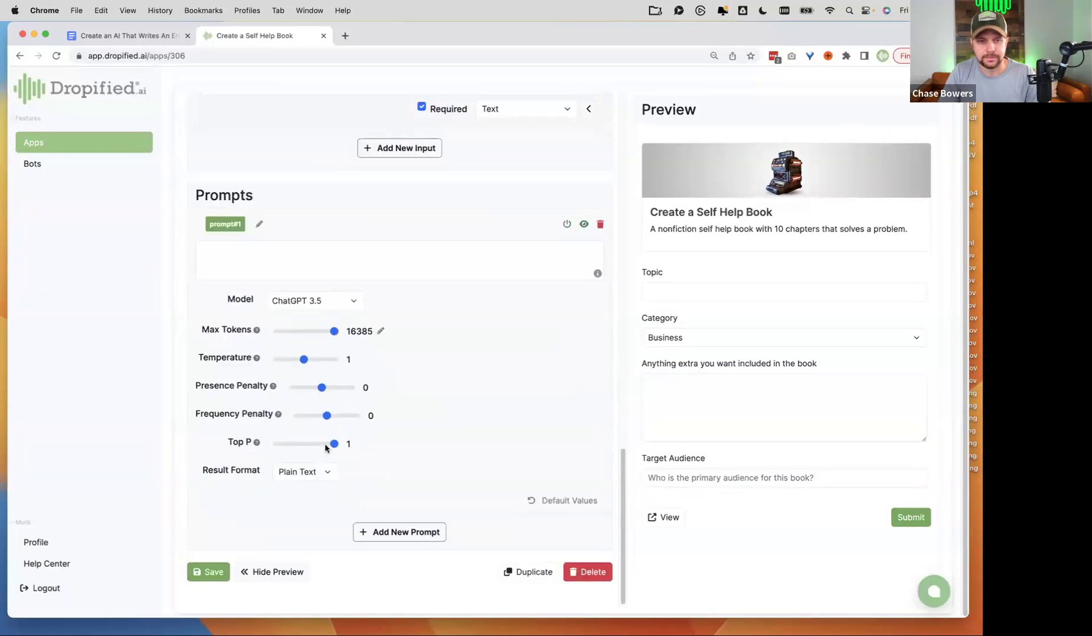
left_click(251, 250)
left_click(229, 226)
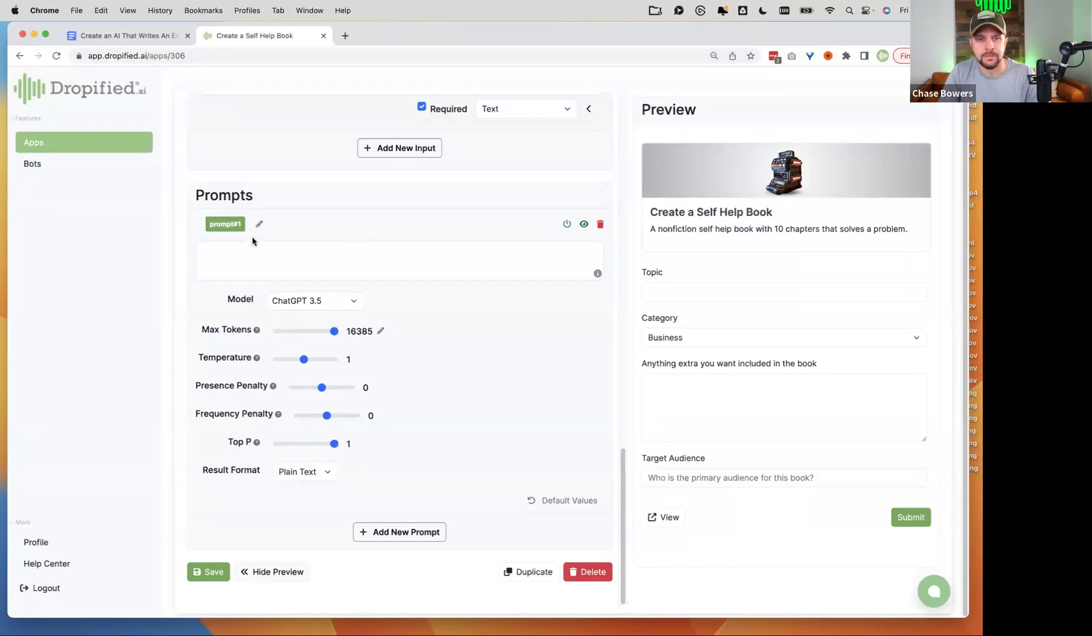
left_click(259, 224)
left_click(266, 222)
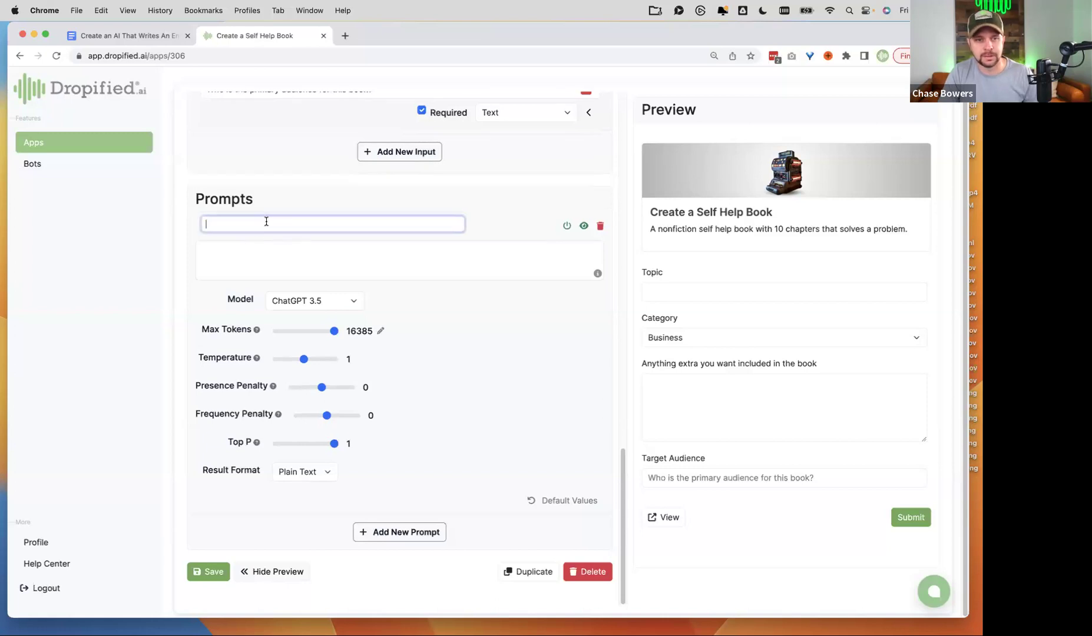
type("Premise")
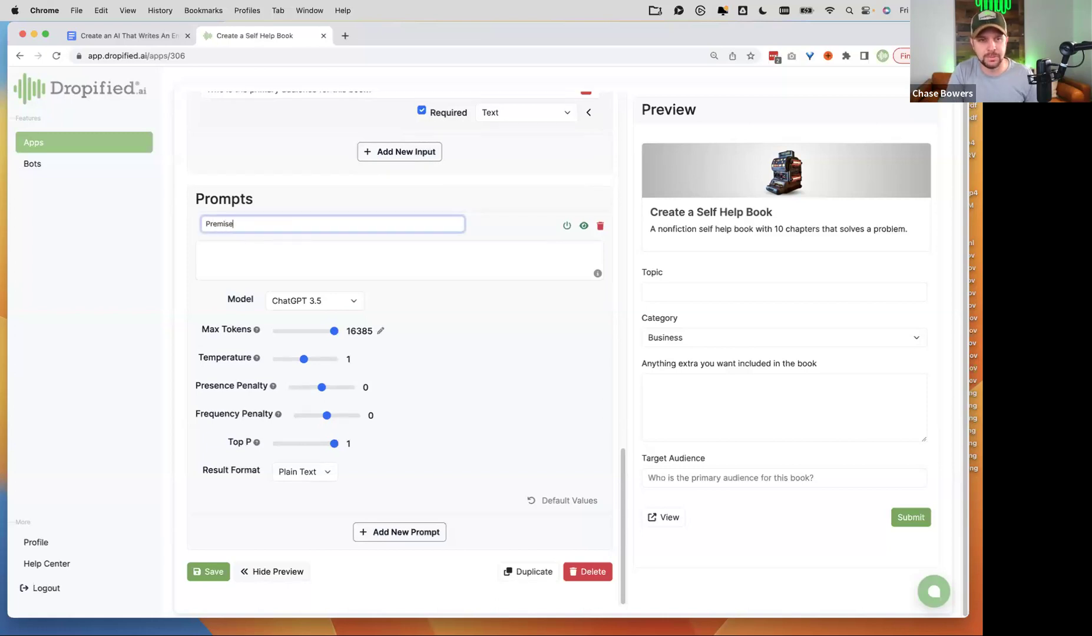
left_click(491, 231)
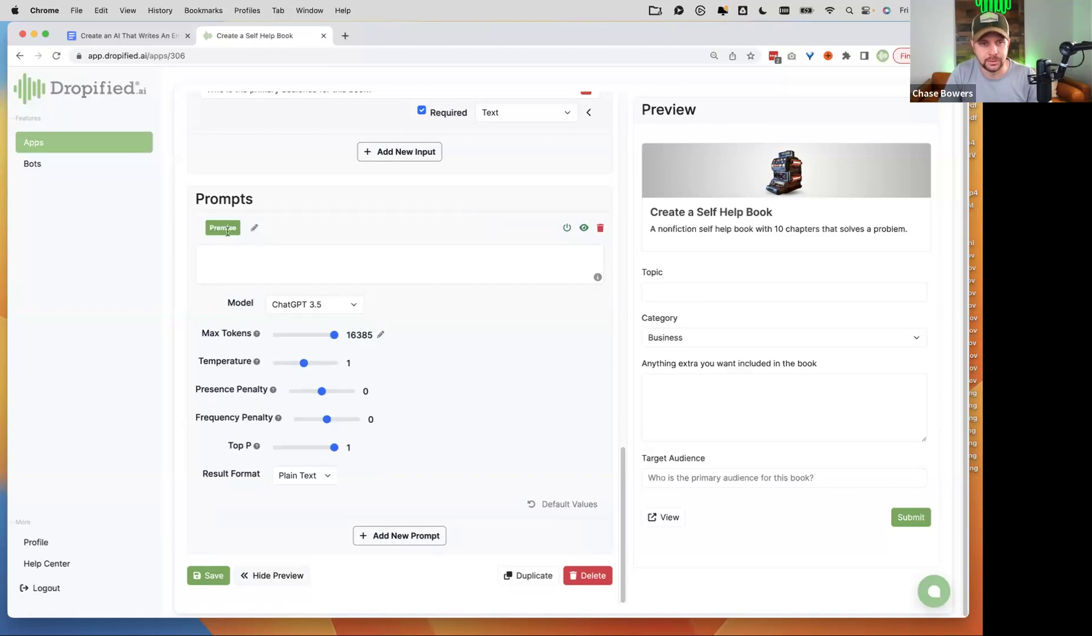
Try the Stability AI model for the Premise prompt with the Stable Diffusion XL v1.0 engine.
left_click(274, 251)
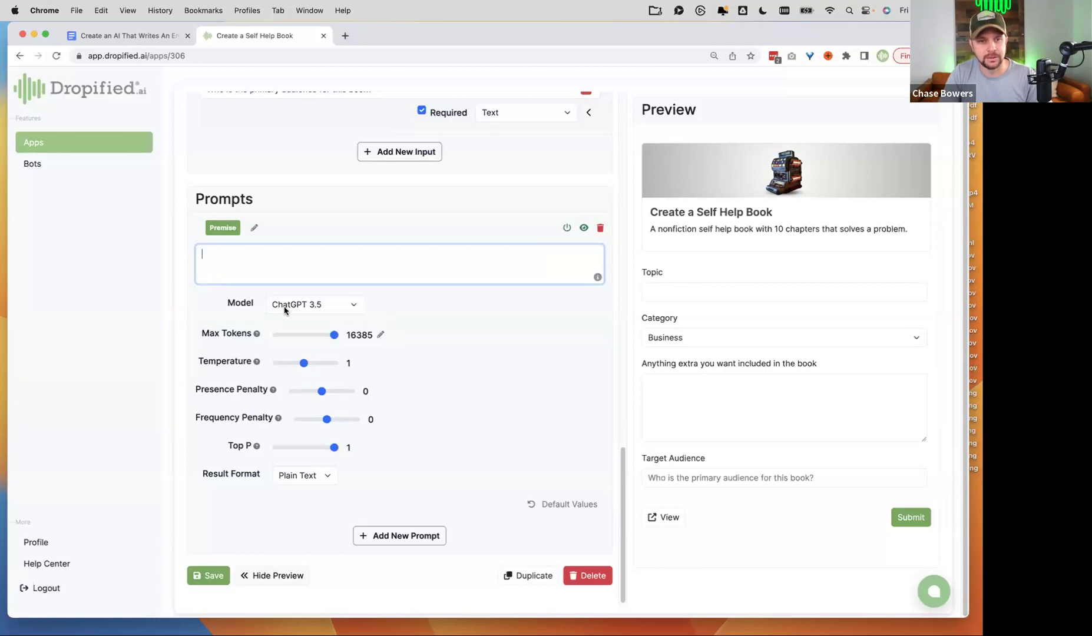
left_click(300, 310)
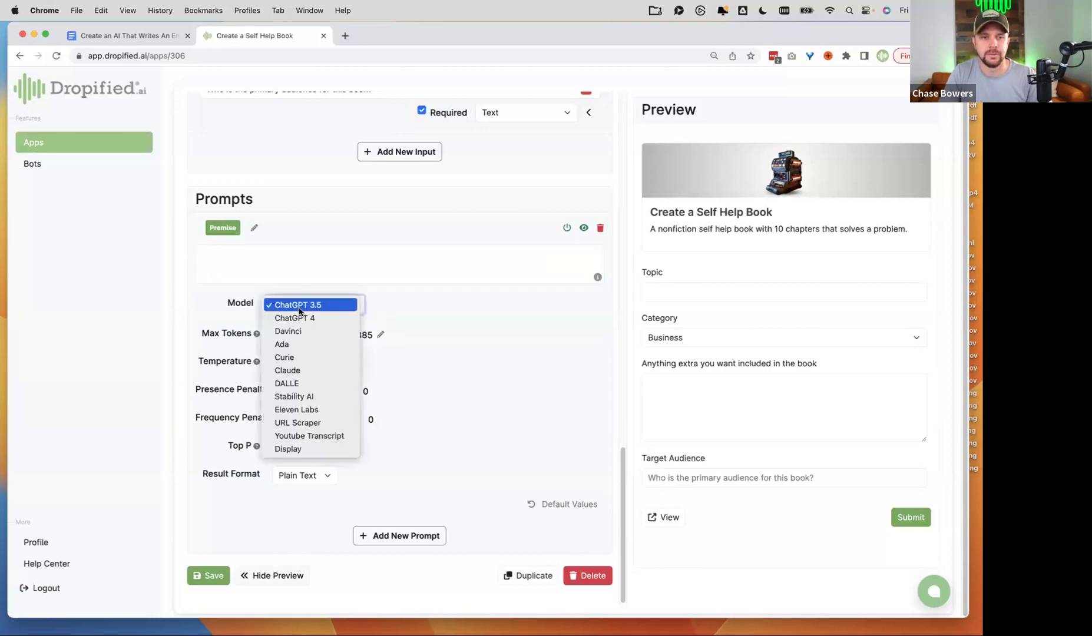
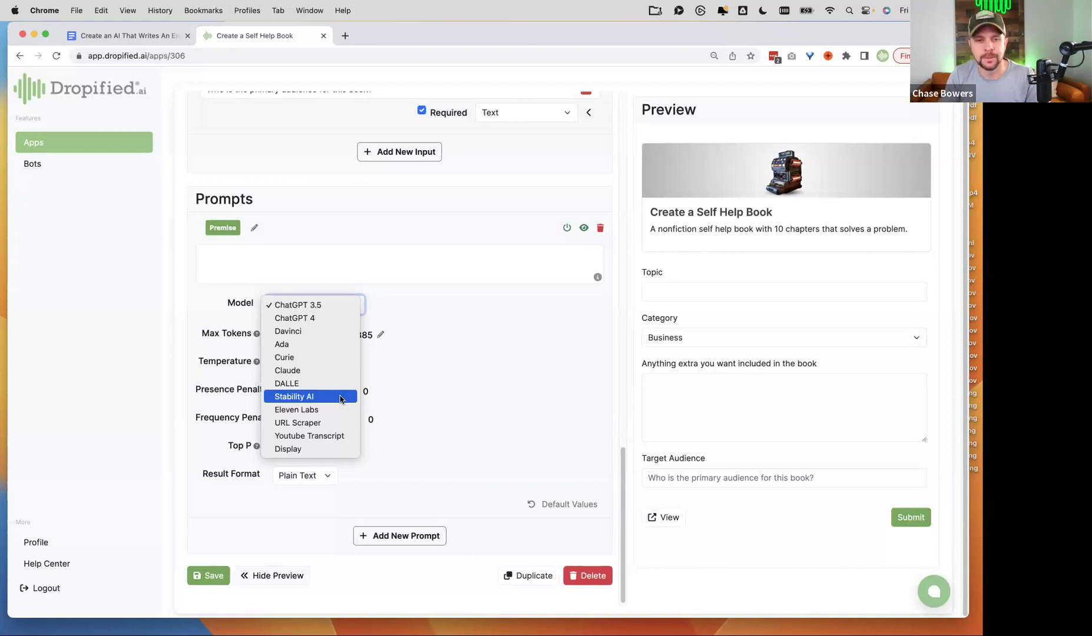
left_click(341, 398)
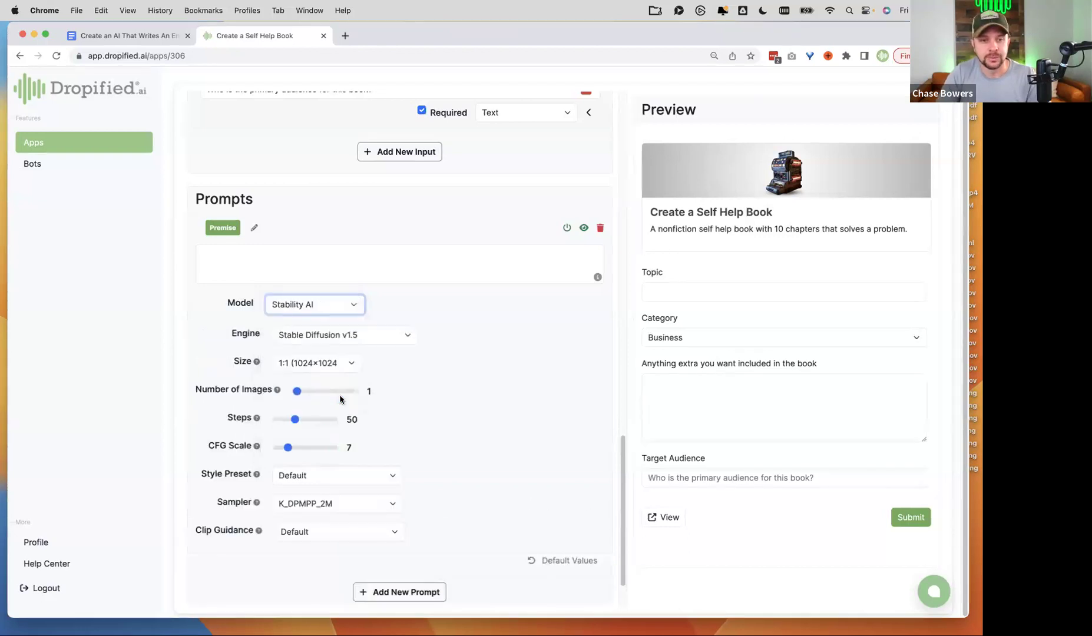
left_click(400, 337)
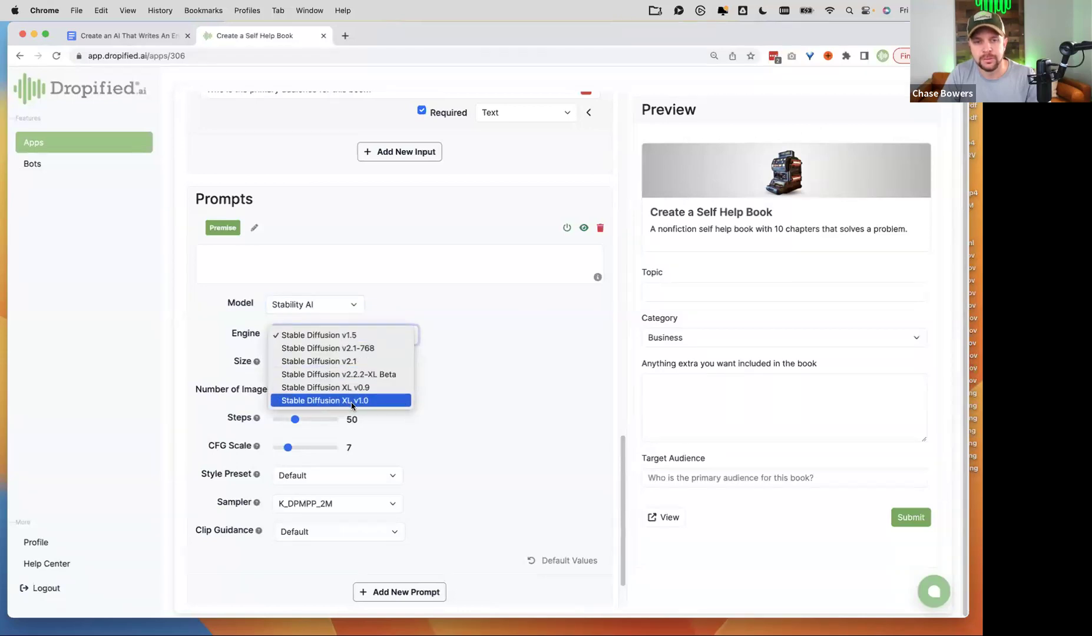
left_click(370, 406)
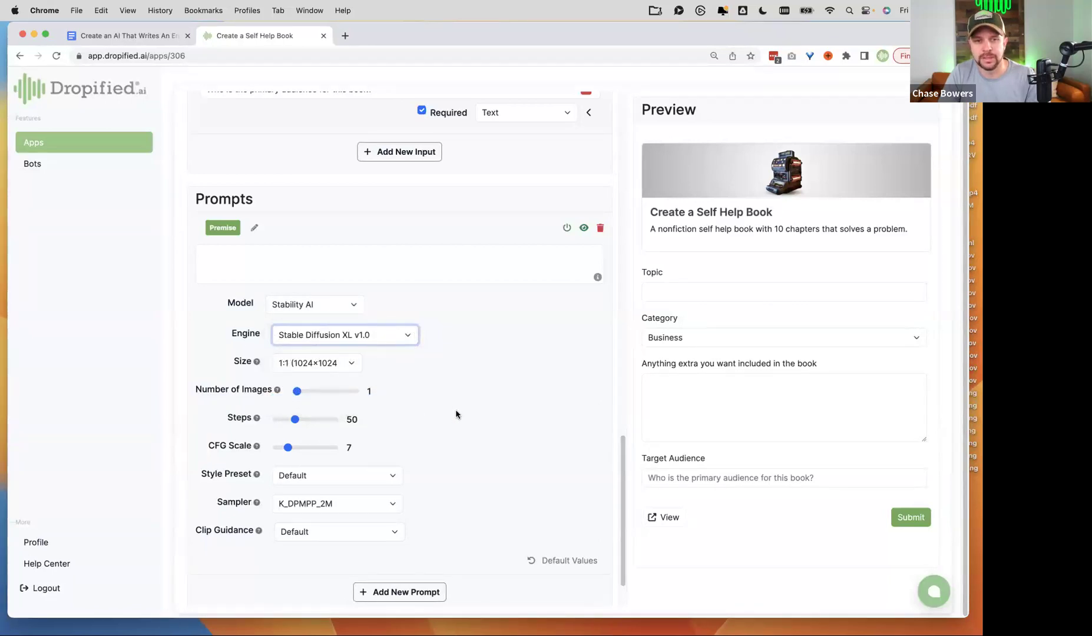
Try the Eleven Labs model for the Premise prompt with the Eleven English v2 engine.
left_click(319, 304)
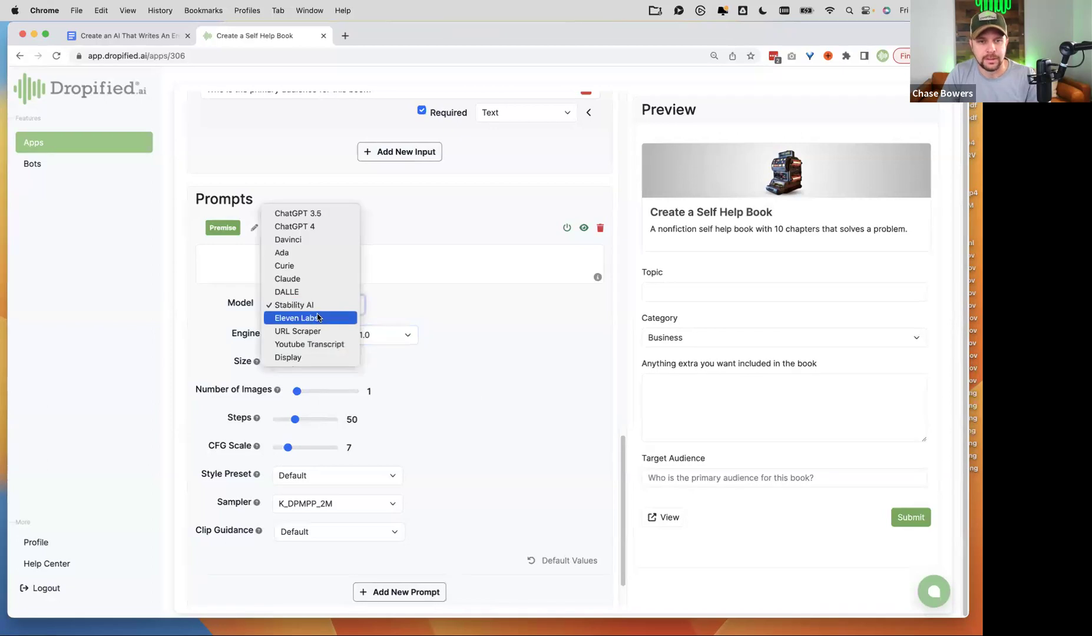
left_click(318, 318)
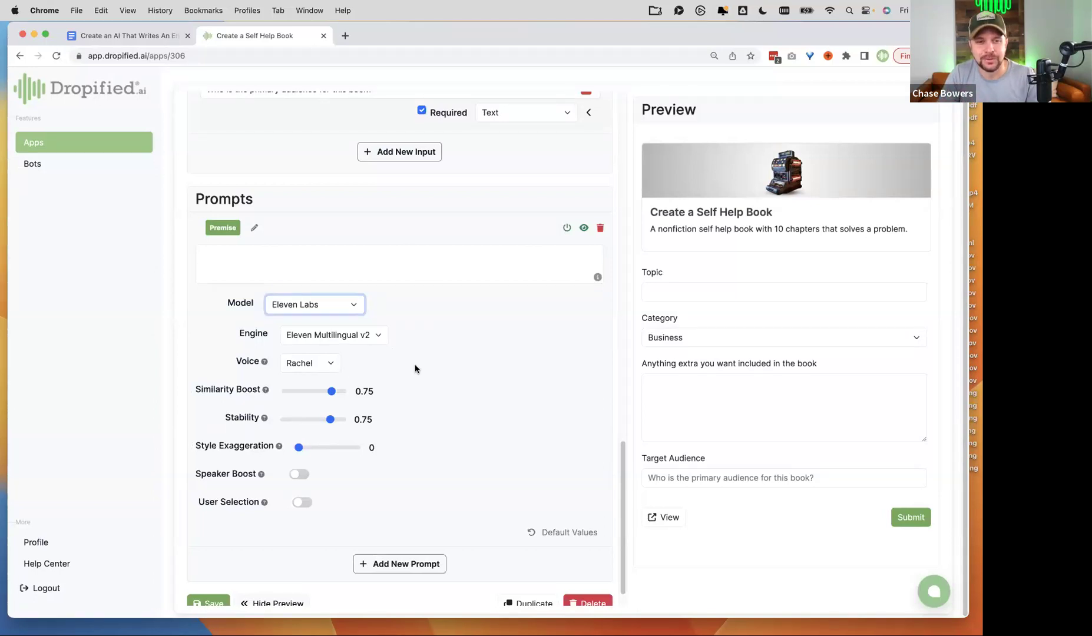
left_click(371, 336)
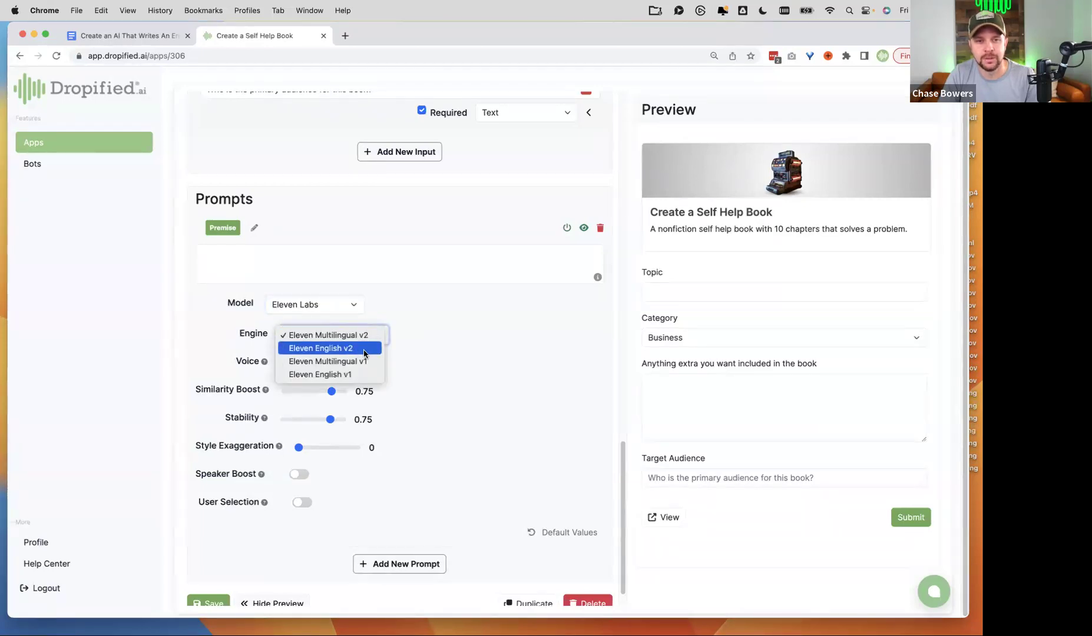
left_click(351, 348)
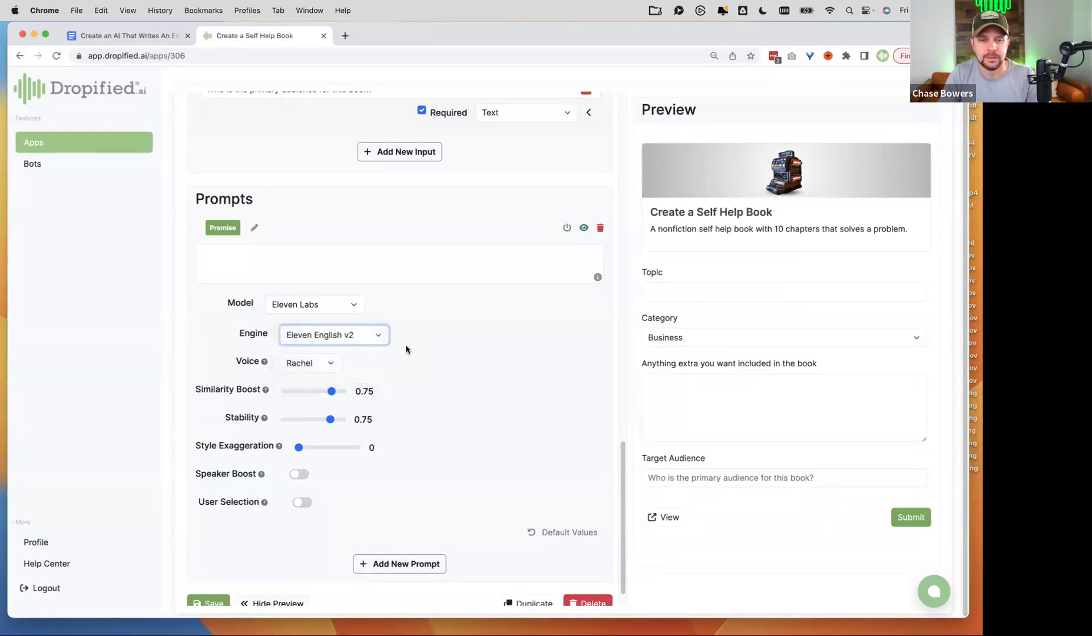
Try the URL Scraper model for the Premise prompt and go to its URL field.
left_click(329, 305)
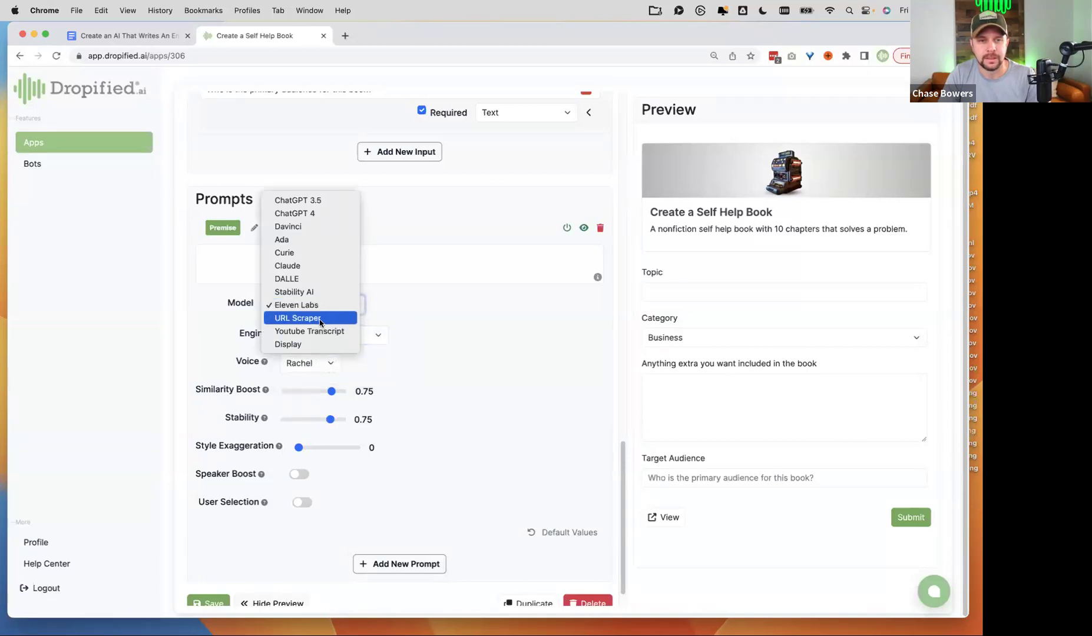
left_click(320, 319)
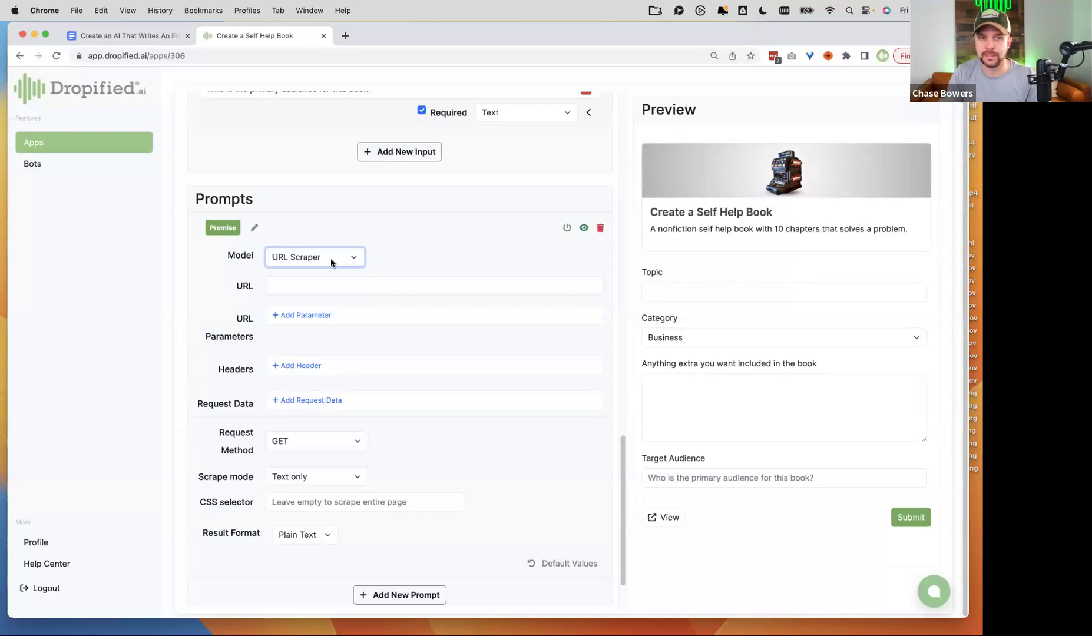
left_click(332, 287)
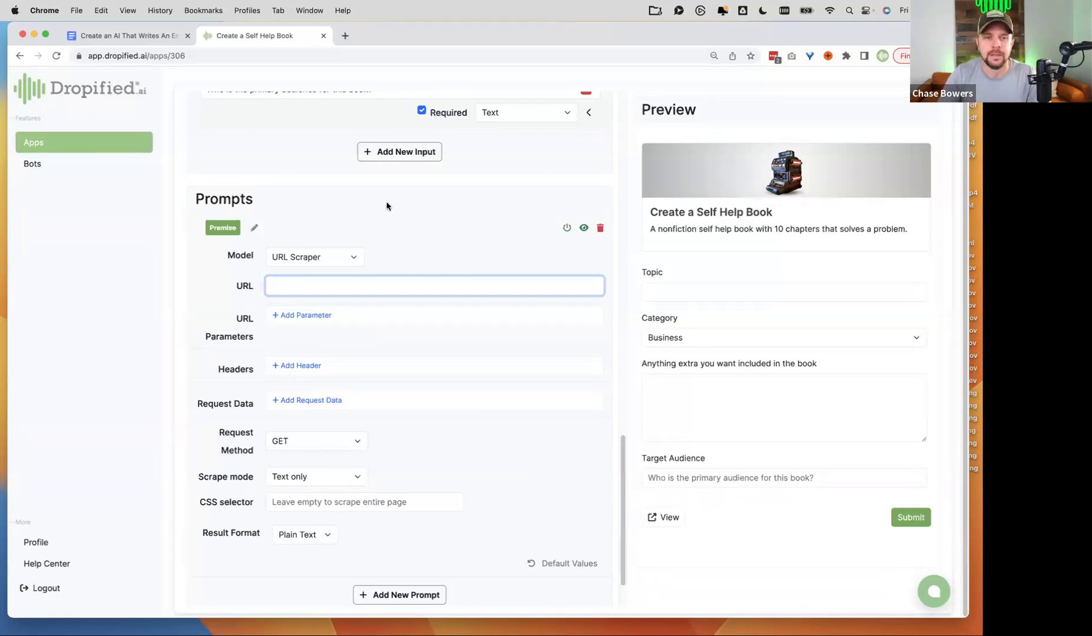
Try the Youtube Transcript model for the Premise prompt.
left_click(334, 257)
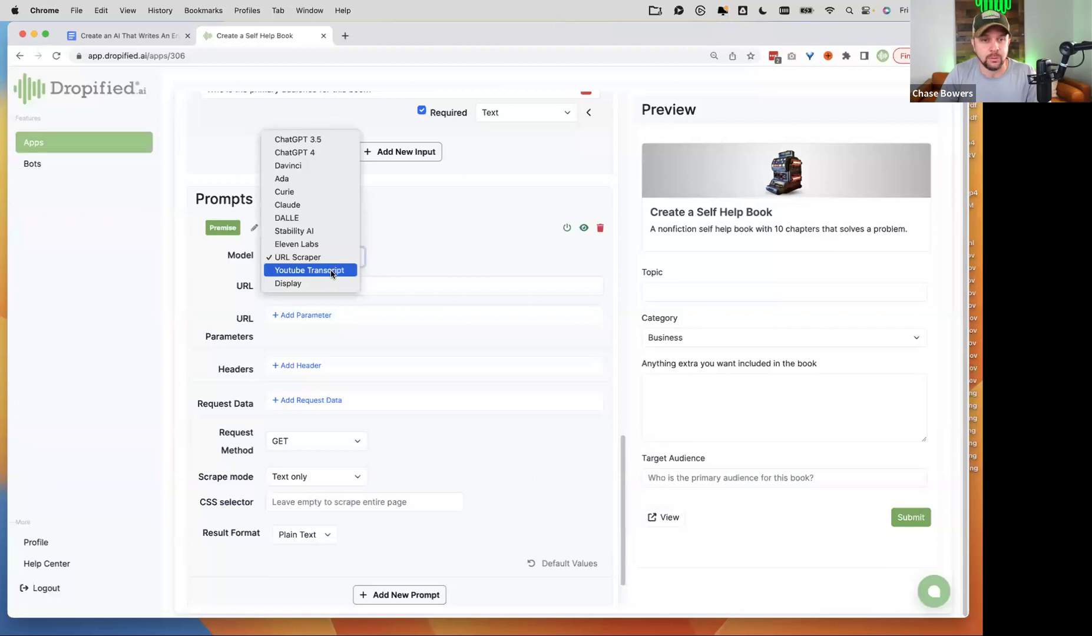
left_click(334, 274)
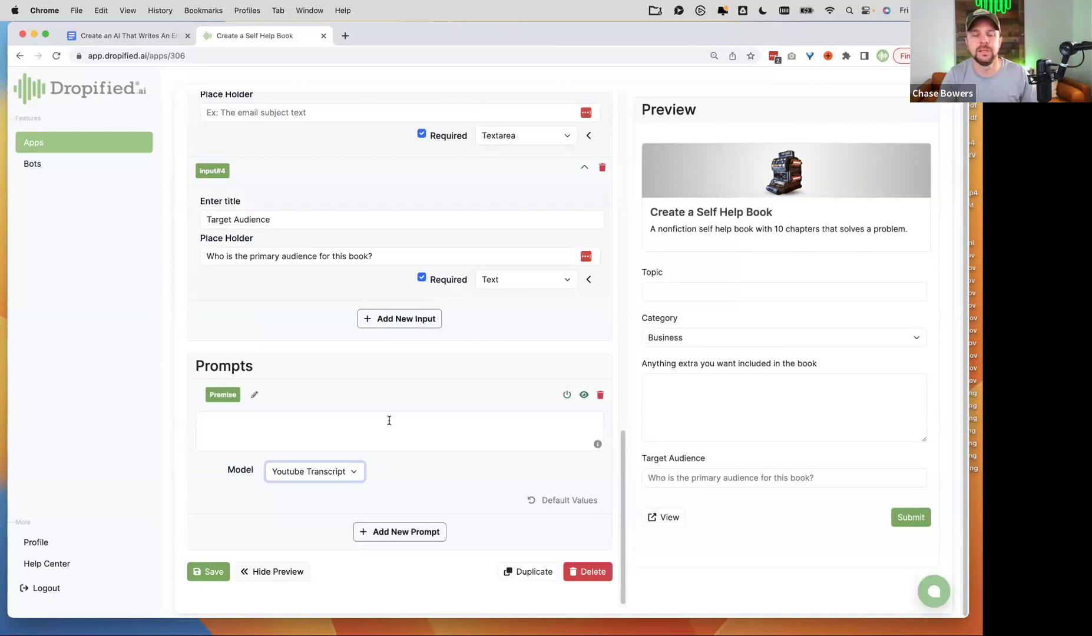
scroll(392, 423, "up", 1)
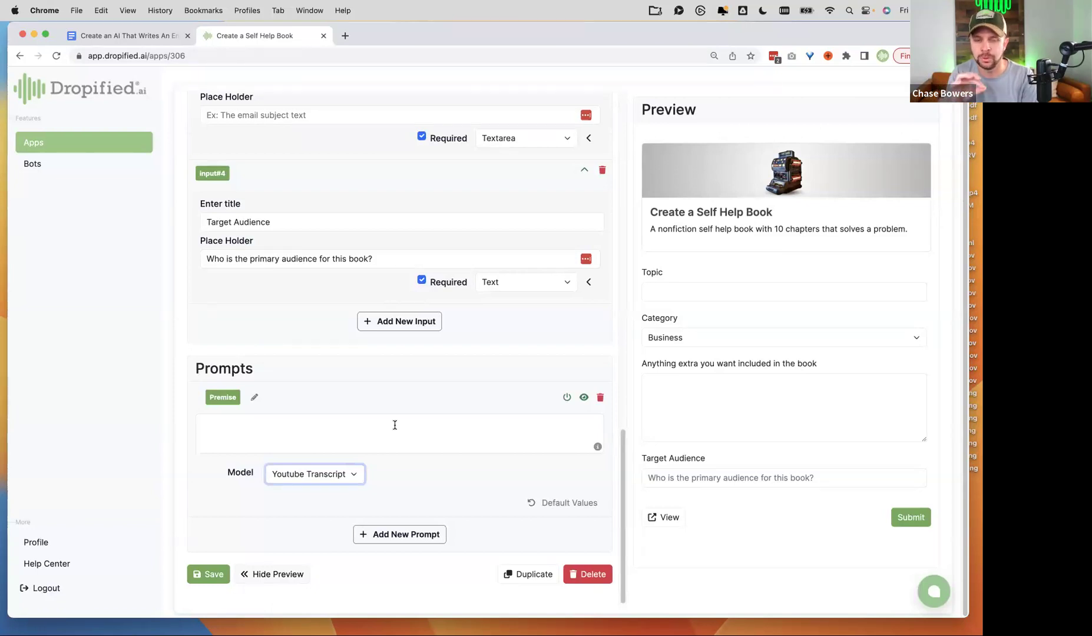
Set the Premise prompt's model to Display and enter the sample text "dfgdgeteretr" as its prompt.
left_click(339, 481)
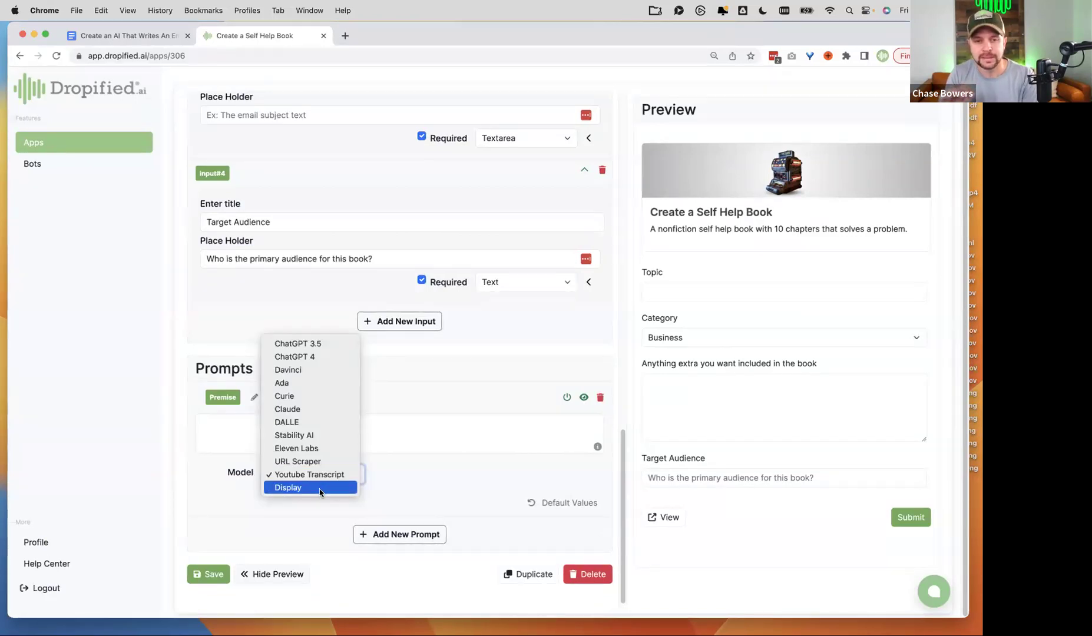
left_click(320, 489)
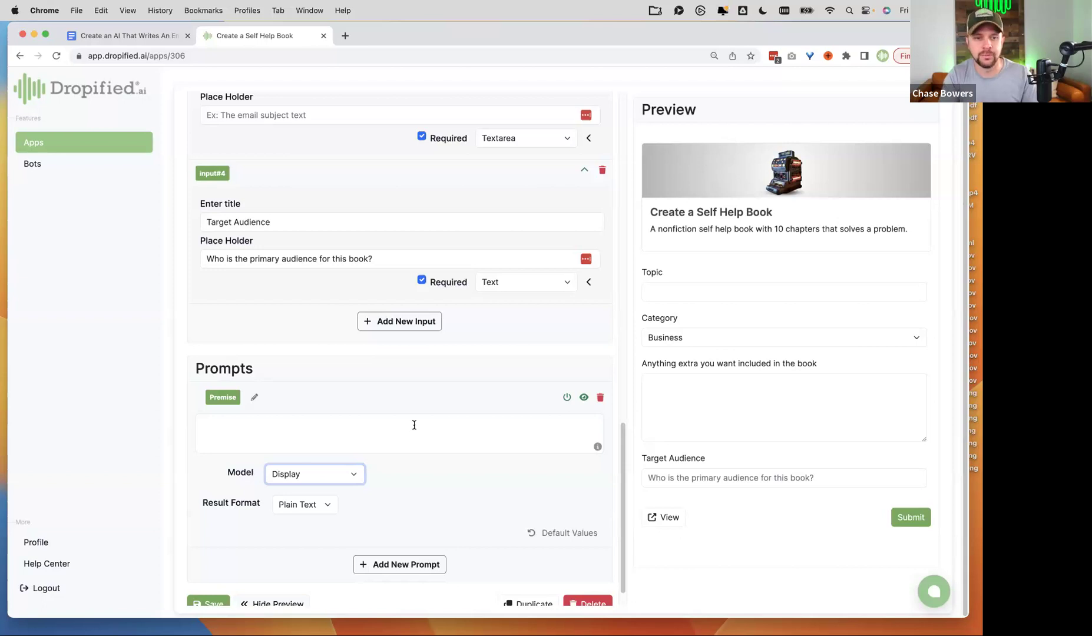
right_click(415, 425)
left_click(325, 434)
type("dfgdgeteretr")
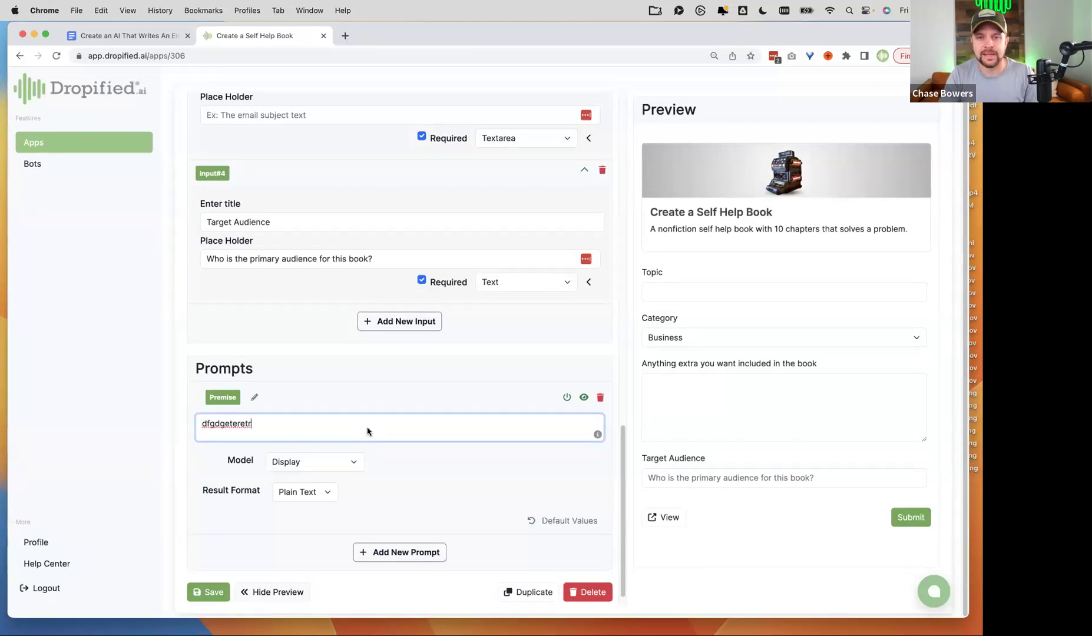
left_click(700, 389)
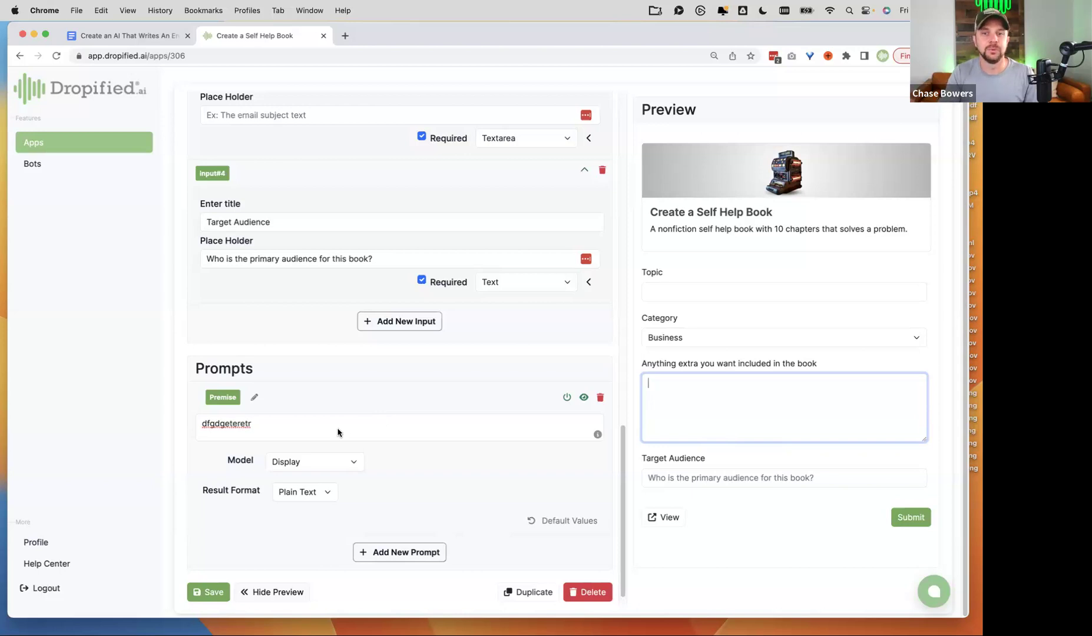
Clear the sample text from the Premise prompt.
scroll(685, 390, "up", 1)
left_click(265, 436)
key("super+a")
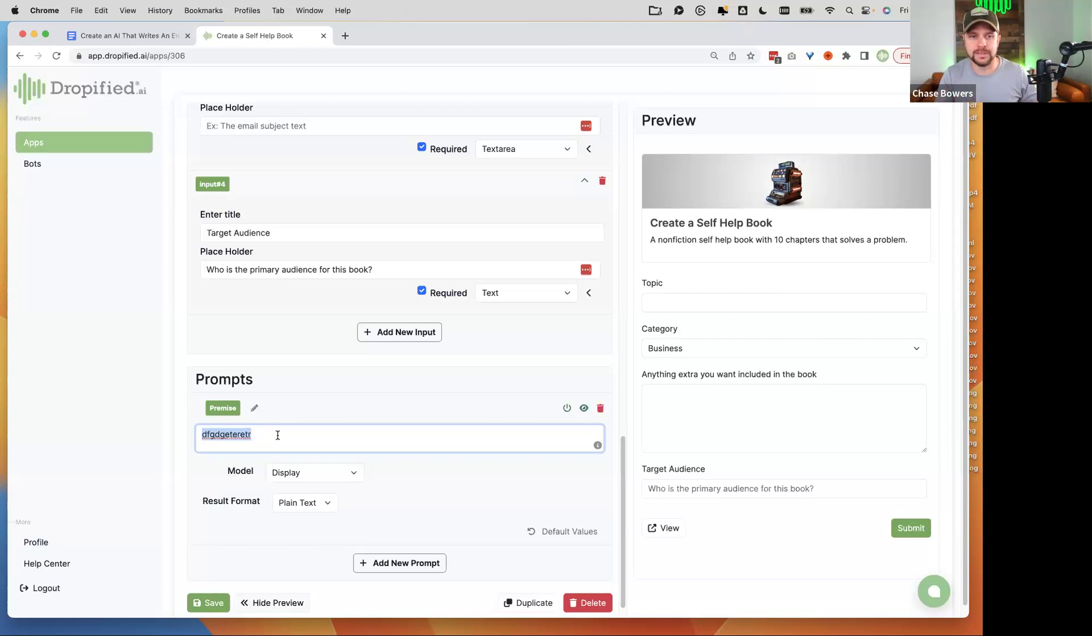
double_click(278, 435)
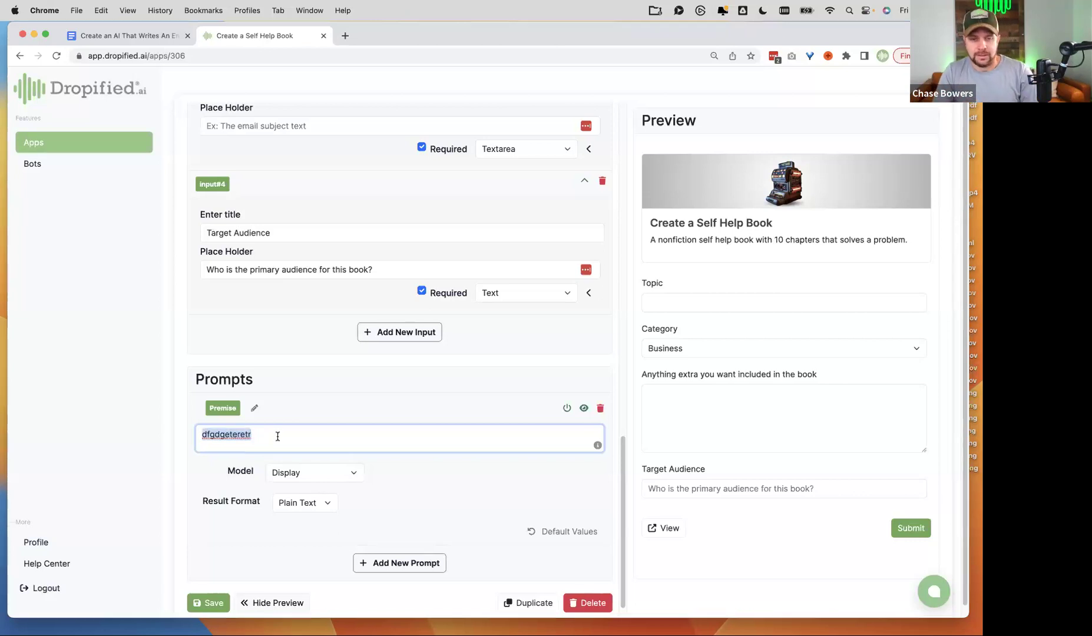
key("BackSpace")
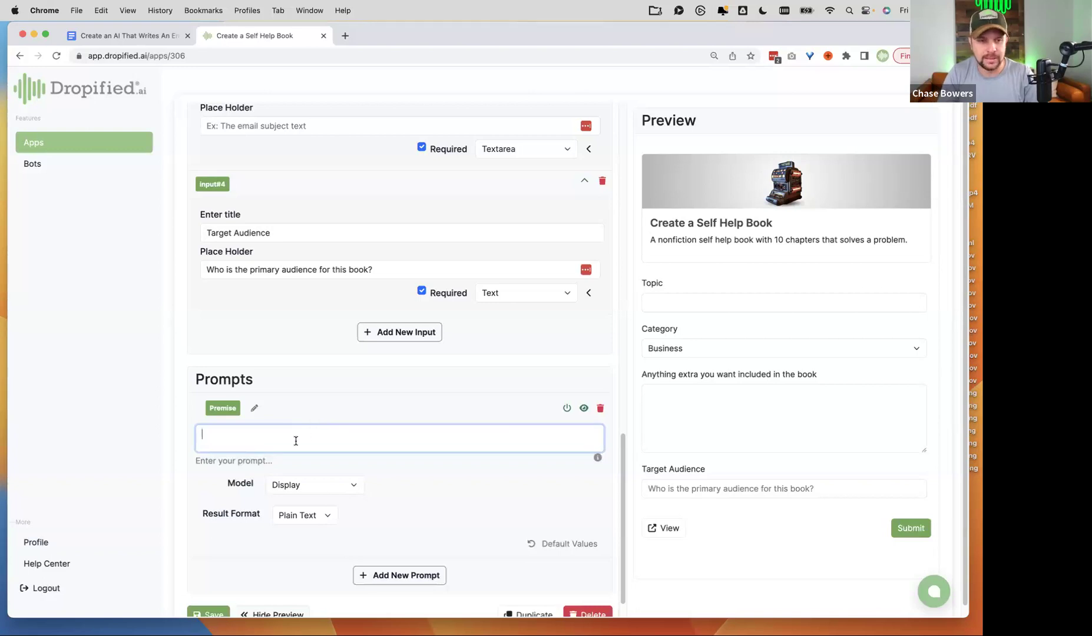
scroll(357, 420, "down", 1)
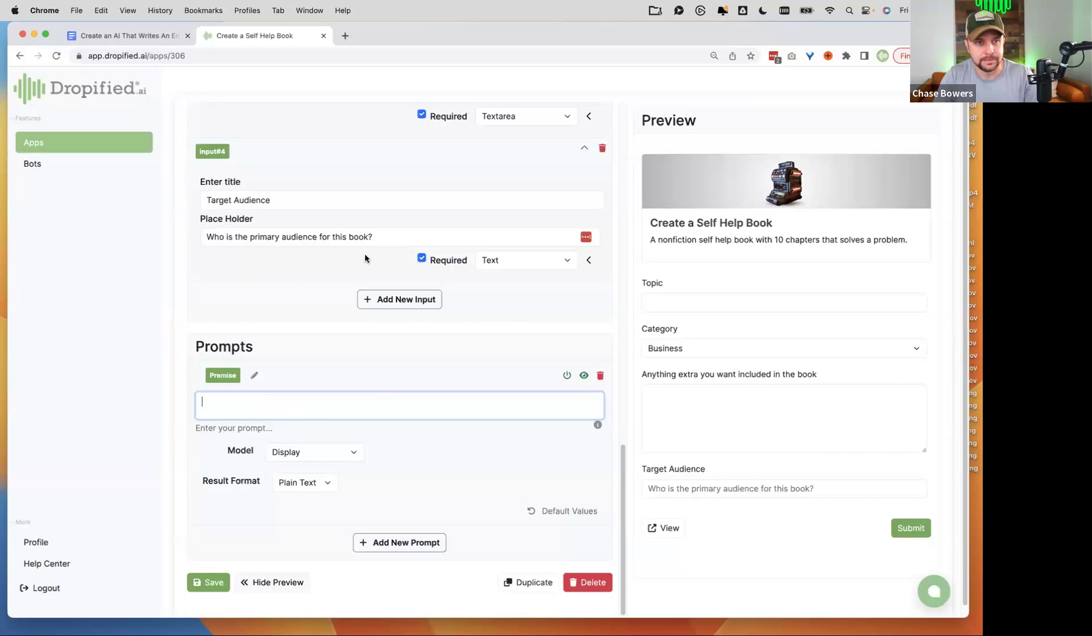
Check the output list in the planning document for the second item and add a new prompt named "Title".
left_click(133, 36)
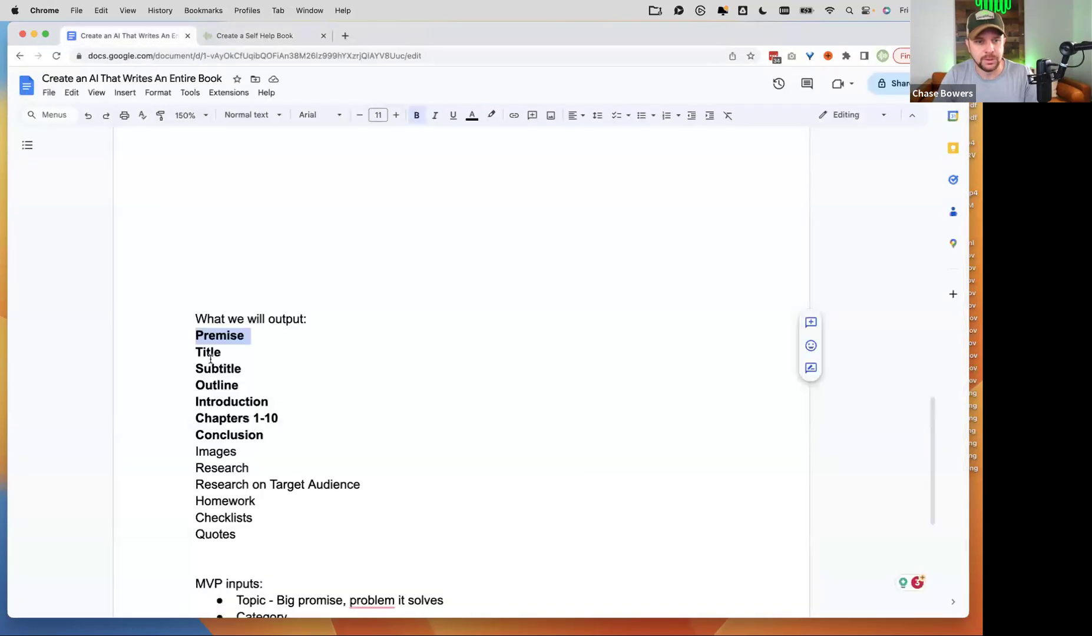
left_click(251, 37)
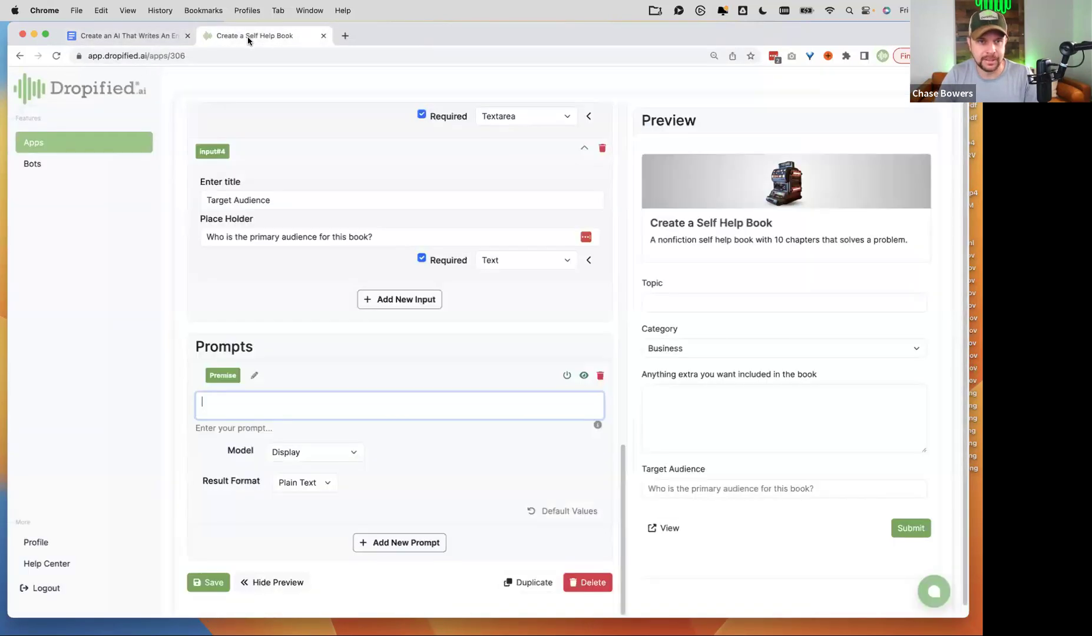
scroll(389, 513, "down", 1)
left_click(390, 528)
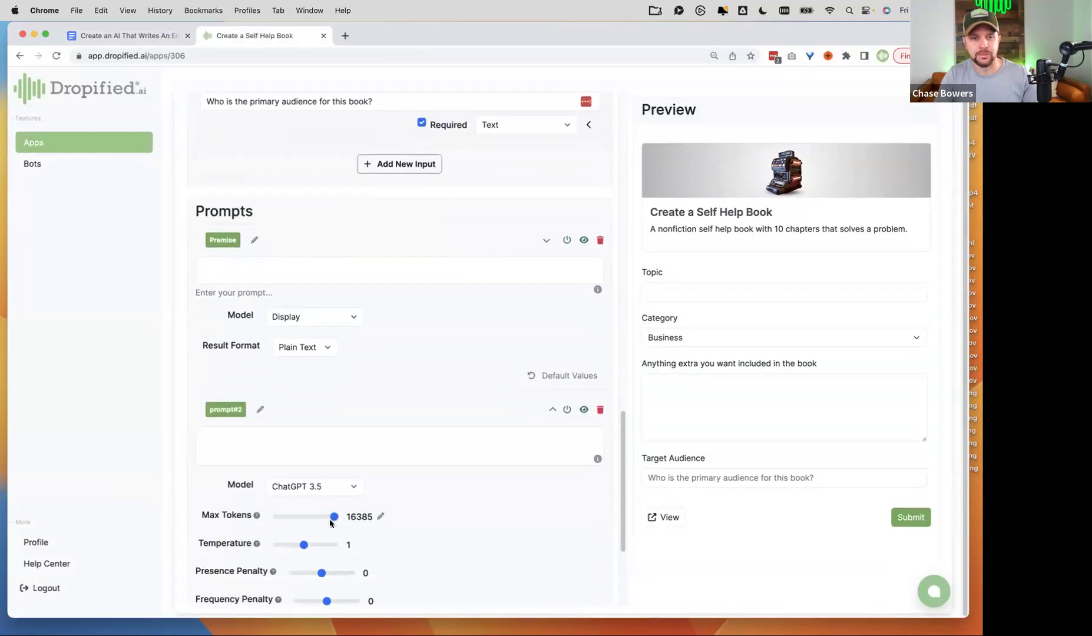
left_click(245, 391)
type("Title")
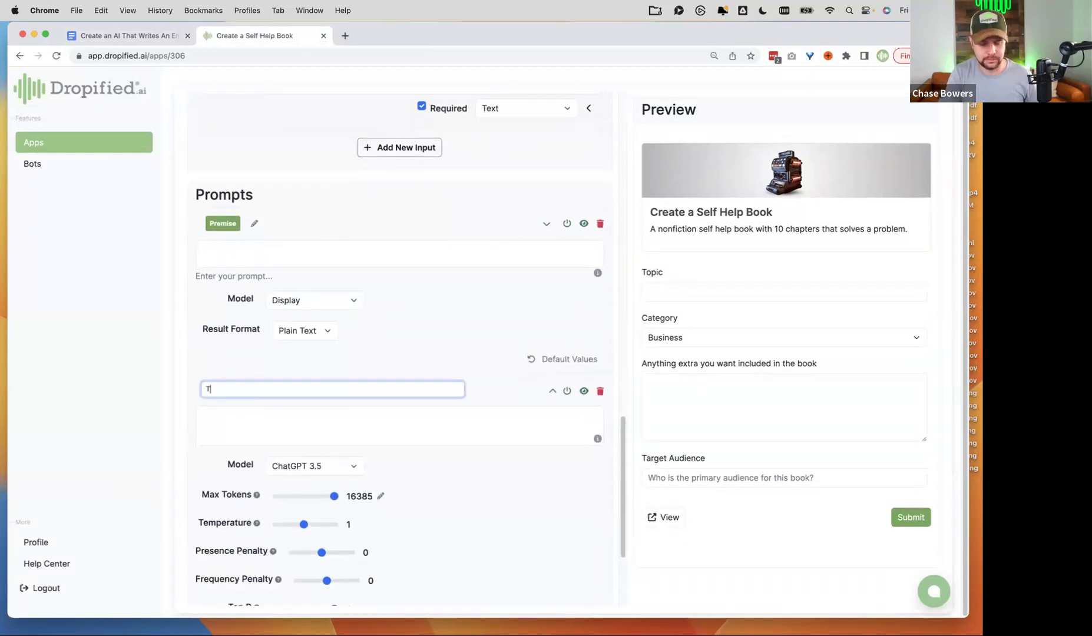
left_click(431, 429)
Set the Premise prompt's model to ChatGPT 4 and its result format to Markdown.
left_click(343, 305)
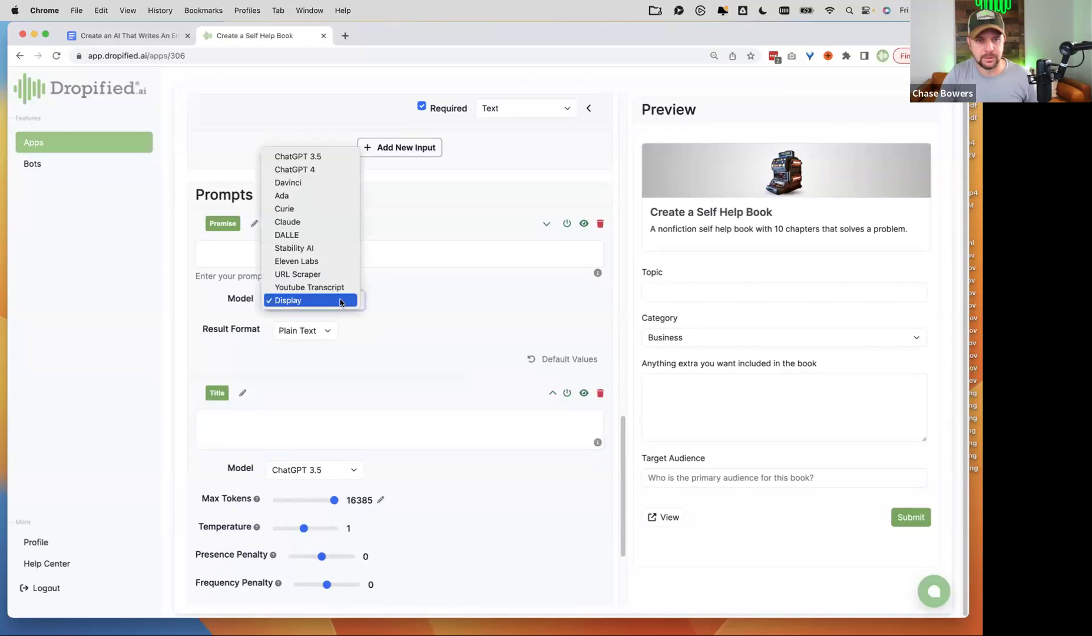
left_click(307, 169)
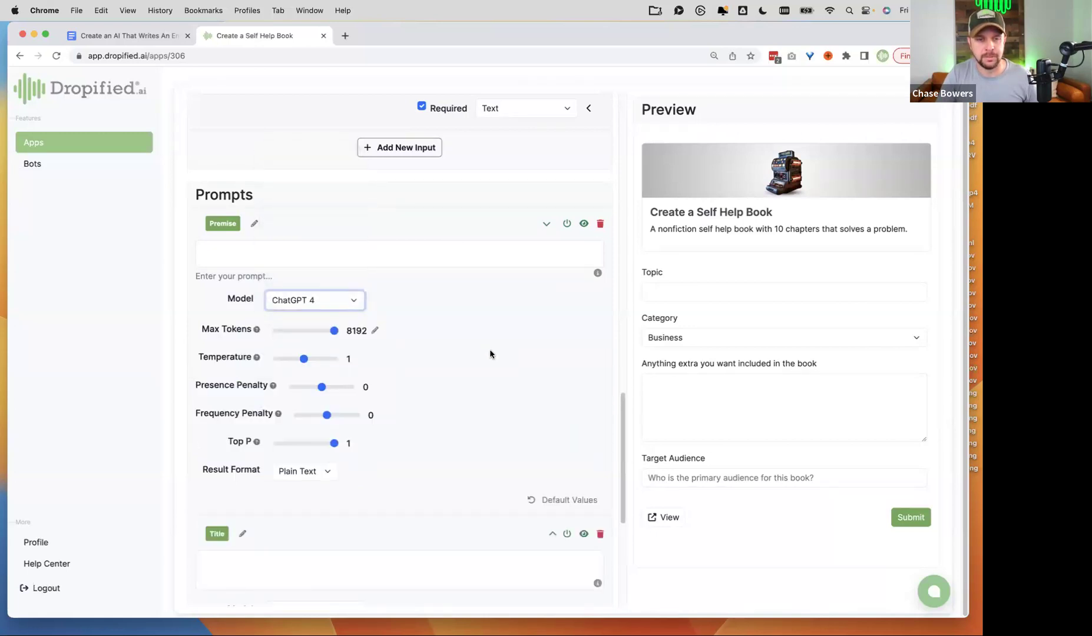
scroll(430, 426, "down", 1)
left_click(302, 432)
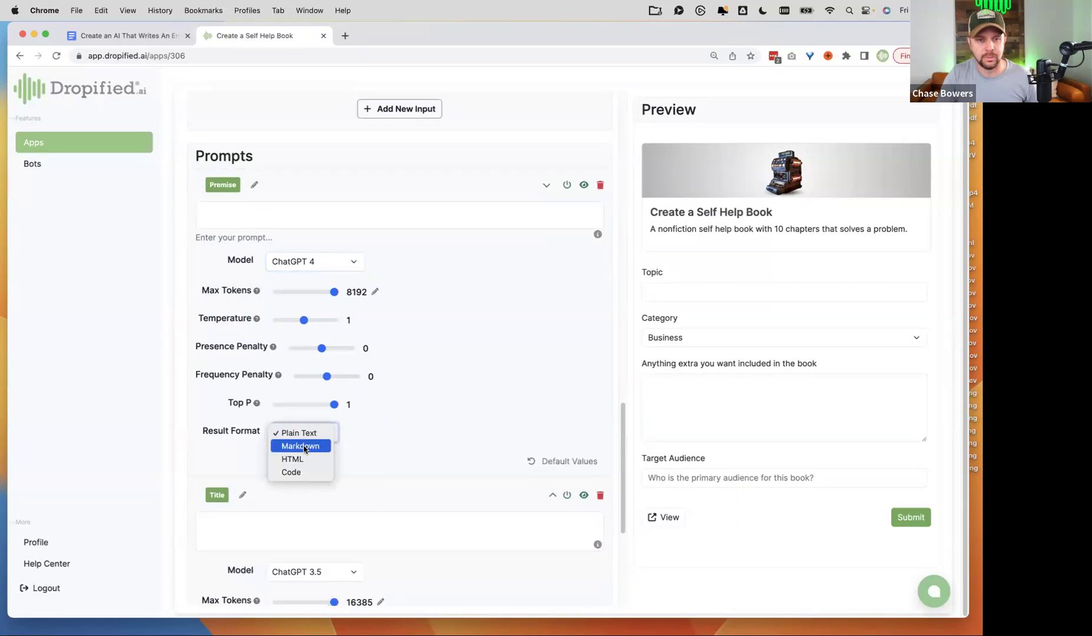
left_click(304, 447)
Set the Title prompt's model to ChatGPT 4 and its result format to Markdown.
scroll(407, 508, "down", 3)
left_click(330, 471)
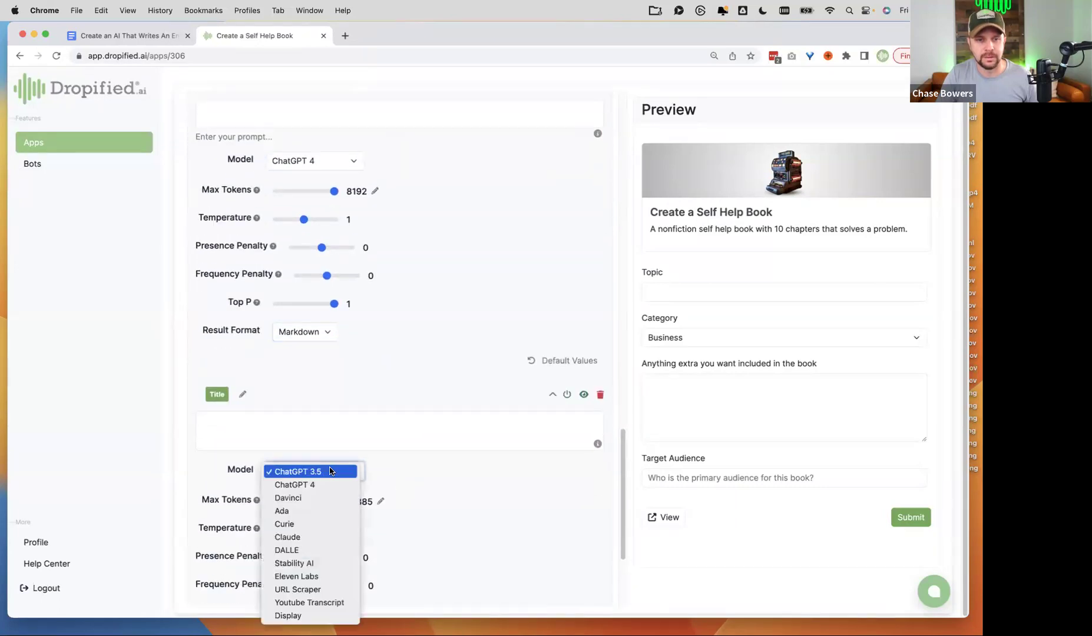
left_click(312, 484)
scroll(462, 454, "down", 4)
left_click(306, 475)
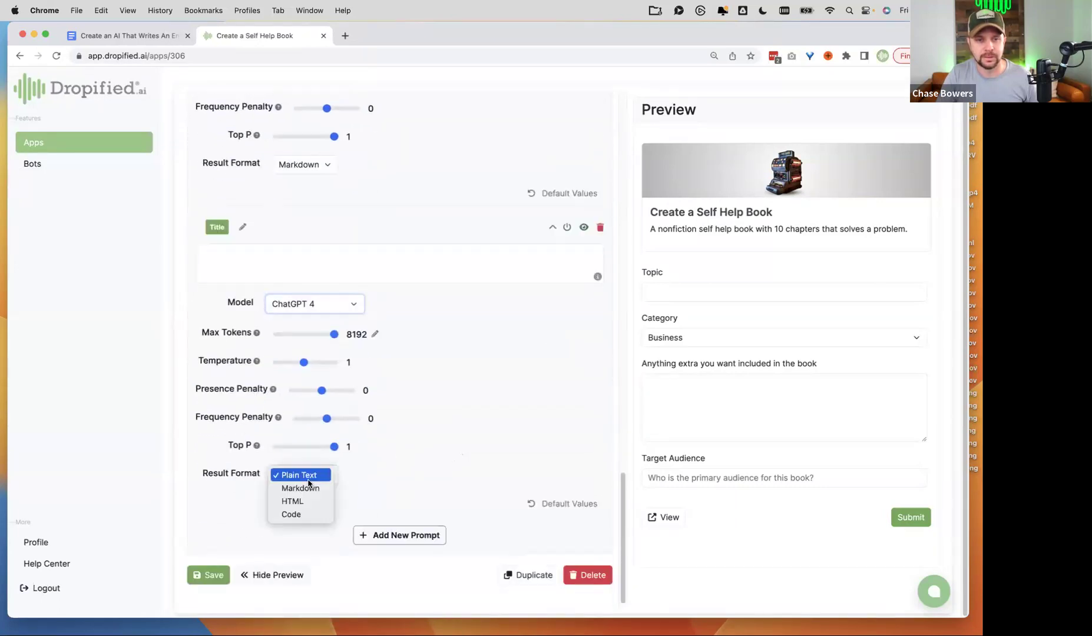
left_click(309, 488)
Add a new prompt after Title and name it "Subtitle".
scroll(485, 454, "down", 1)
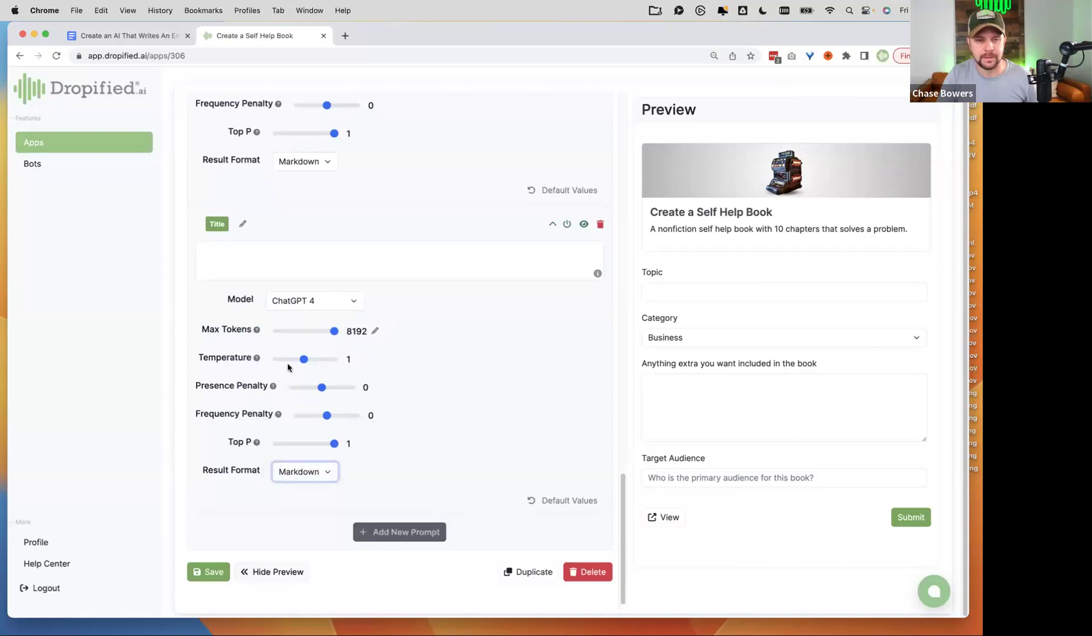
left_click(390, 537)
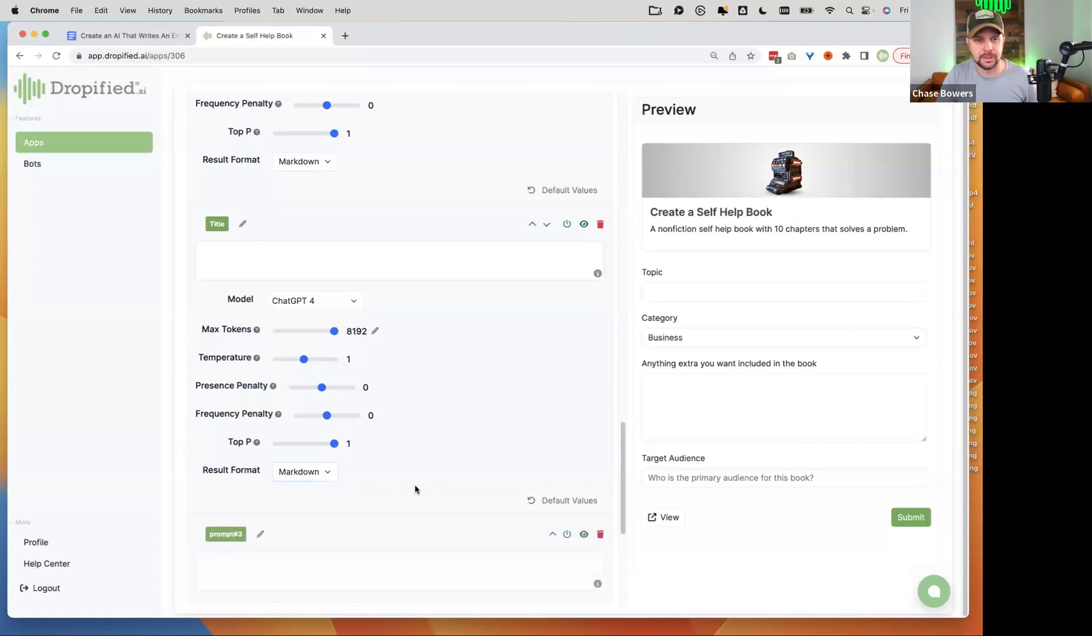
scroll(415, 484, "down", 3)
left_click(261, 361)
type("Subtitle")
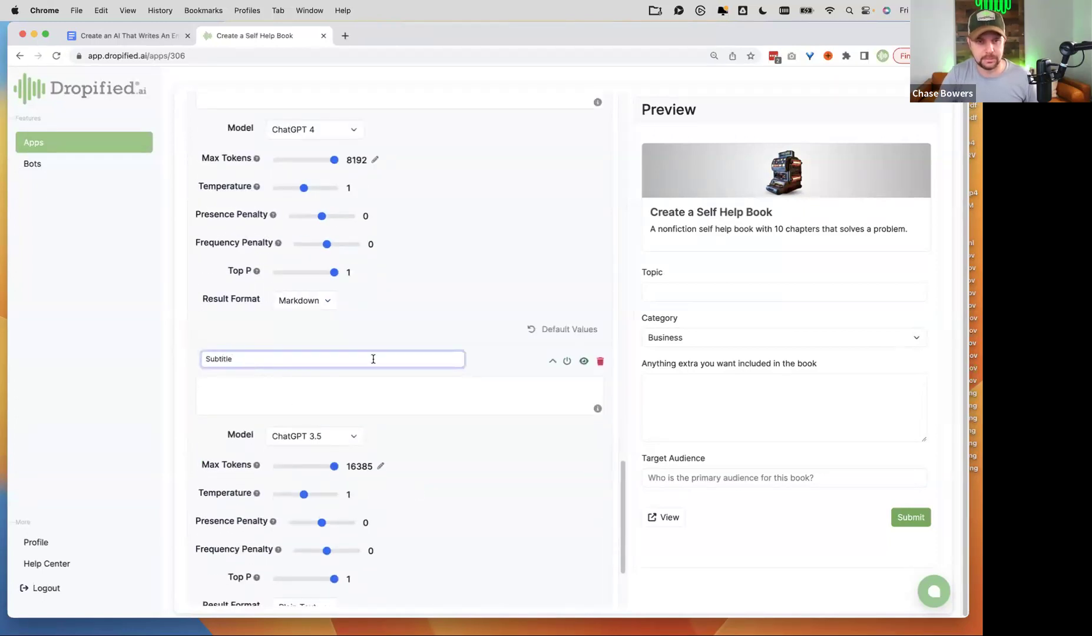
left_click(457, 334)
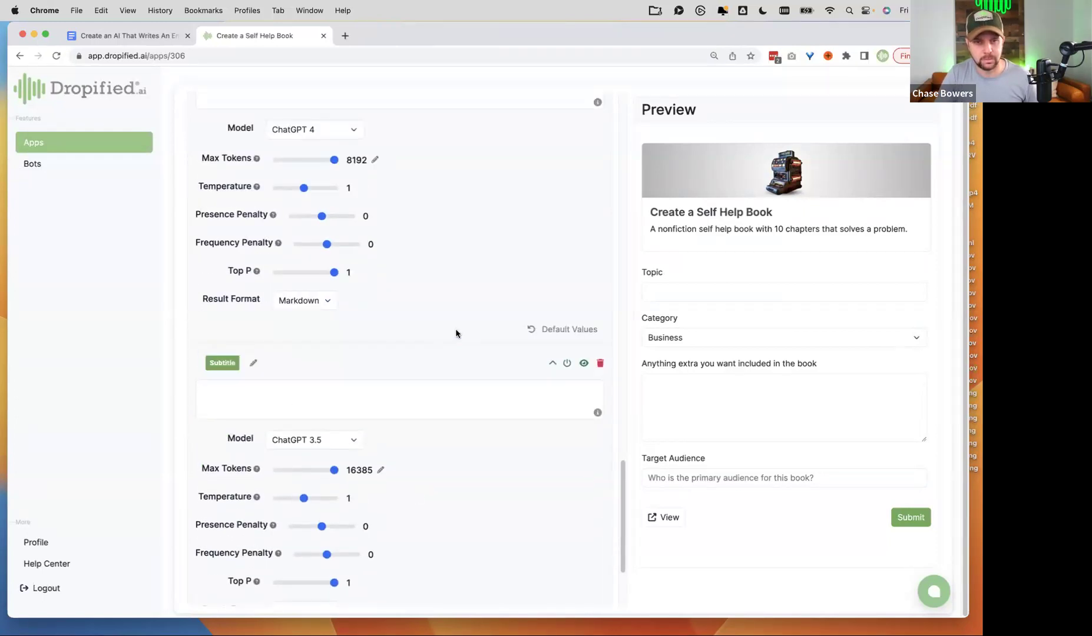
Set the Subtitle prompt's model to ChatGPT 4 and its result format to Markdown.
left_click(342, 437)
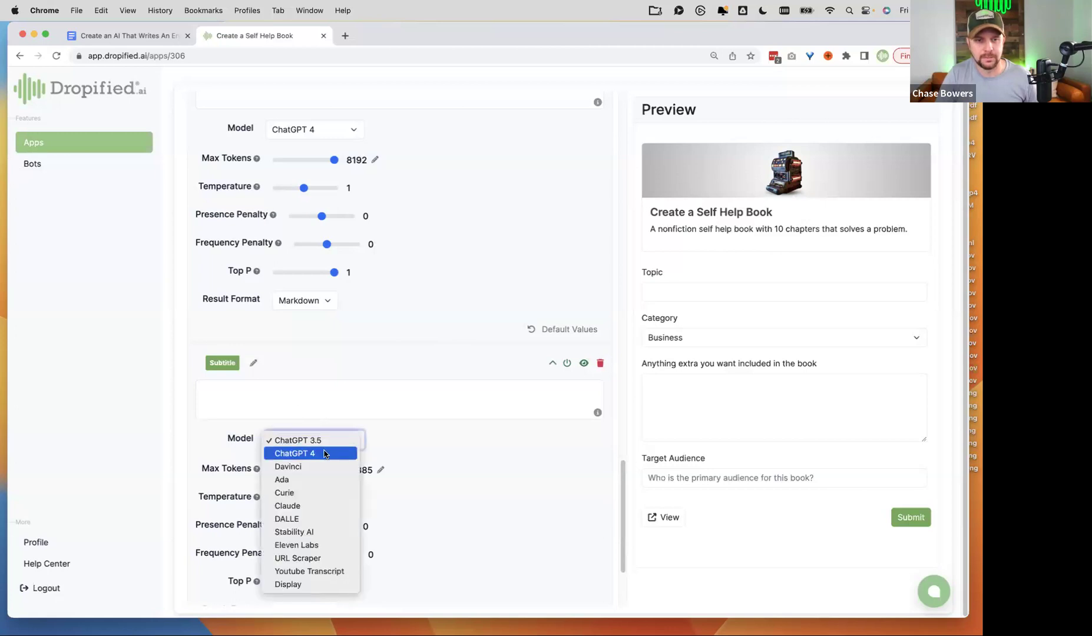
left_click(307, 451)
scroll(483, 452, "down", 3)
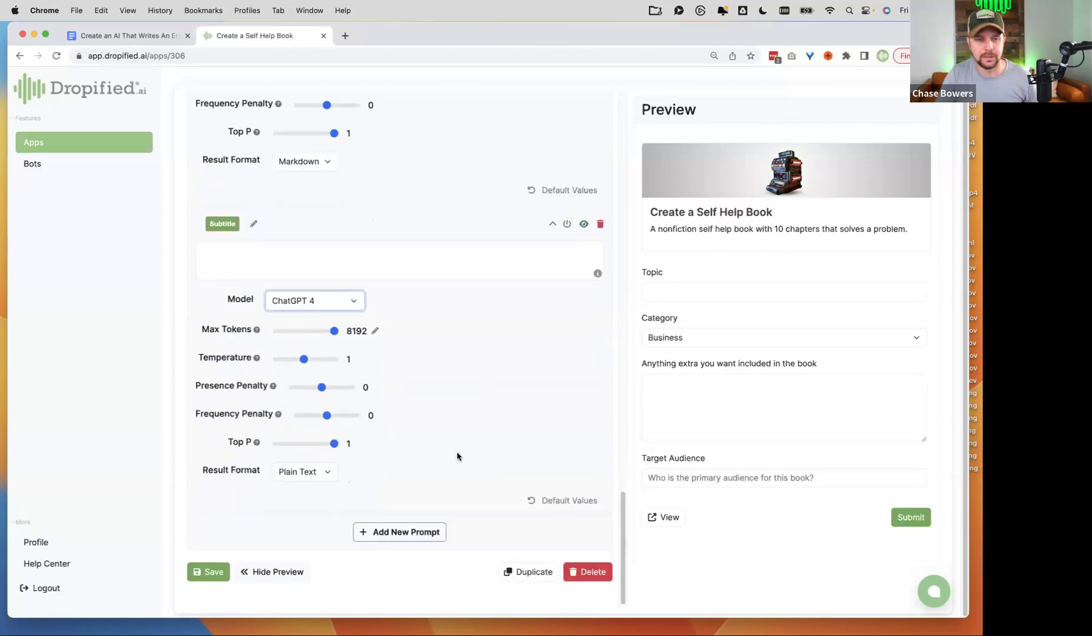
left_click(317, 474)
left_click(317, 486)
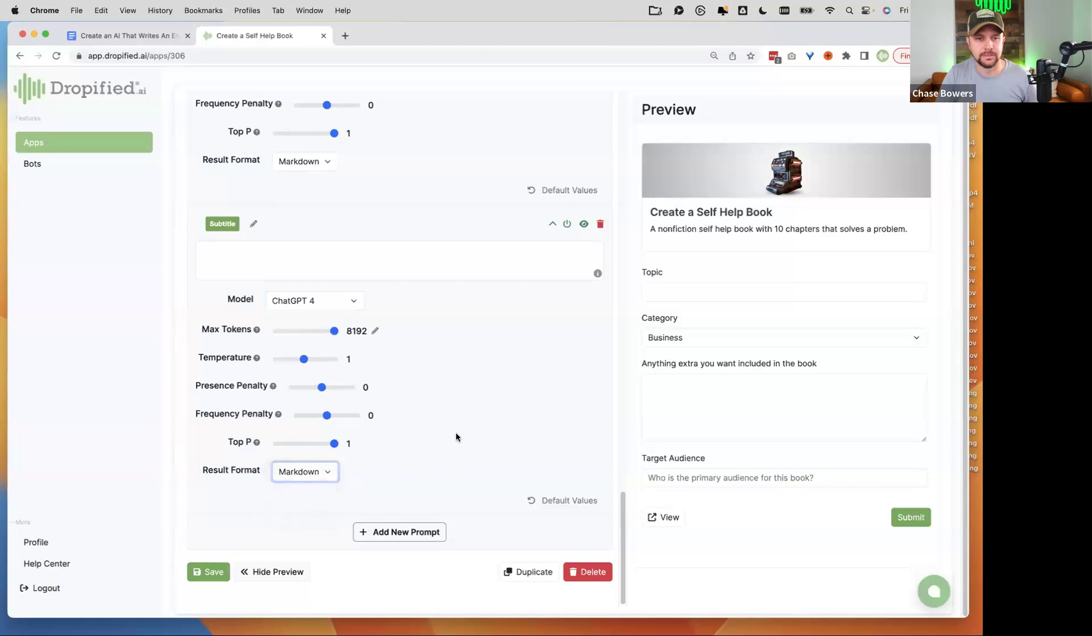
left_click(438, 452)
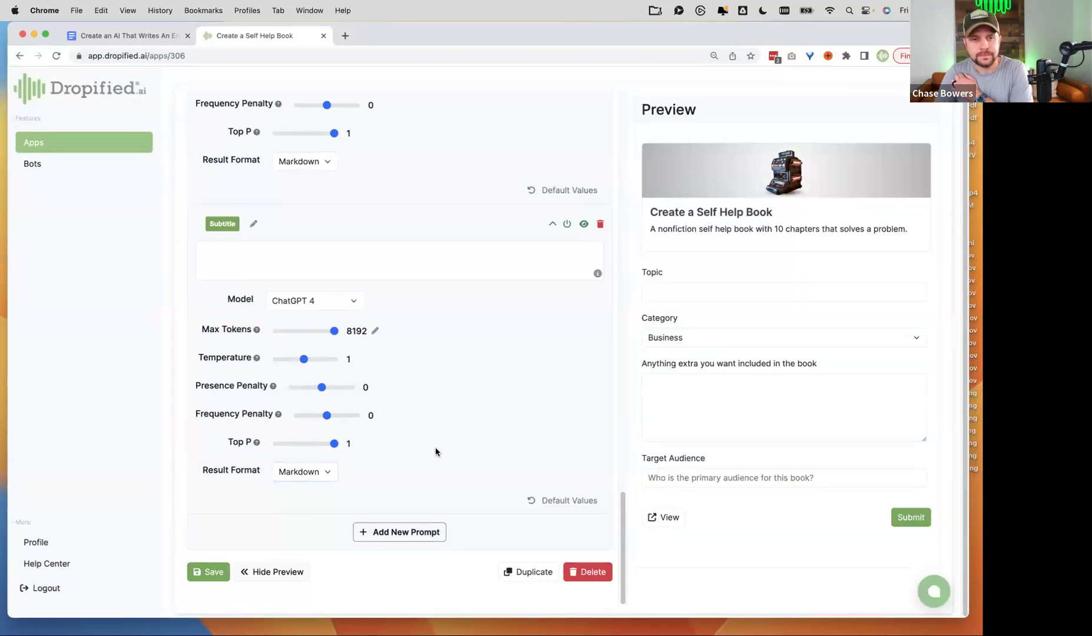
Check the planning document for the output after Subtitle and add a new prompt named "Outline".
left_click(135, 39)
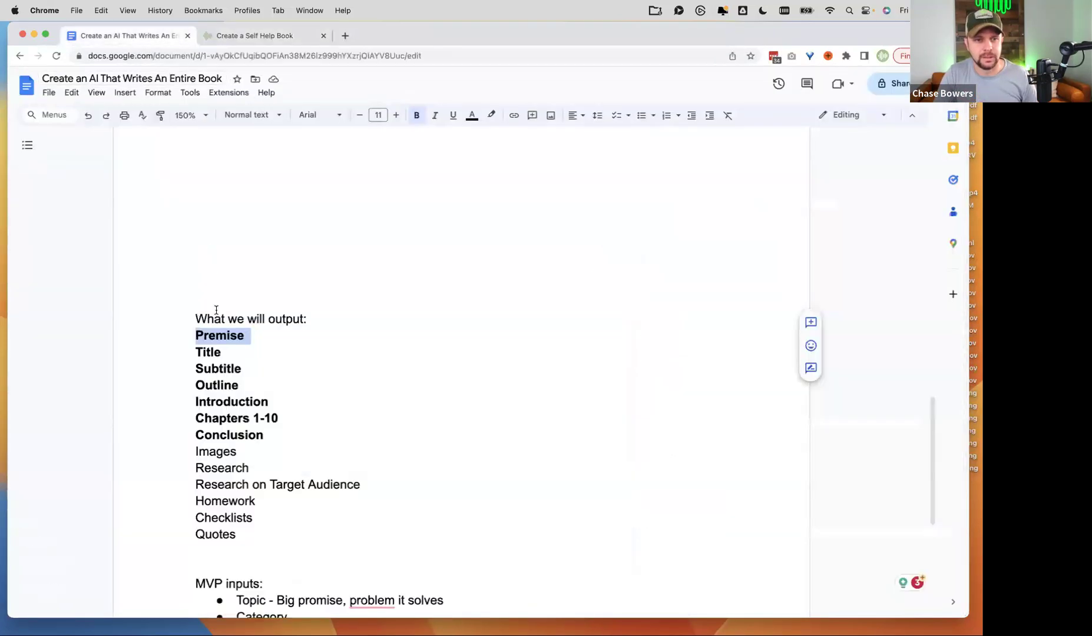
left_click(255, 36)
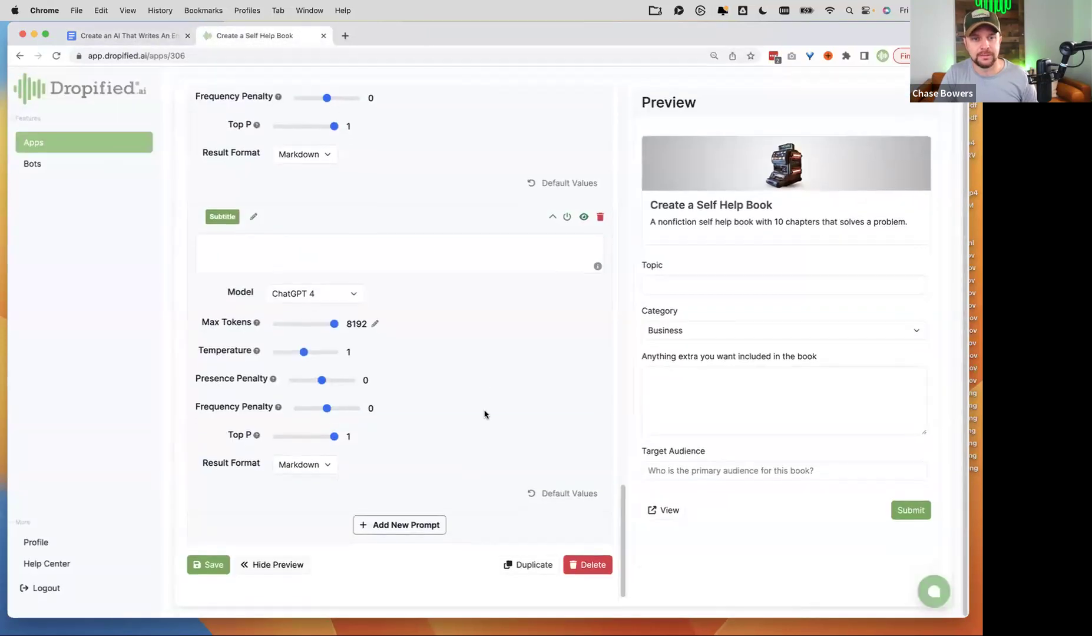
left_click(402, 527)
scroll(406, 453, "down", 4)
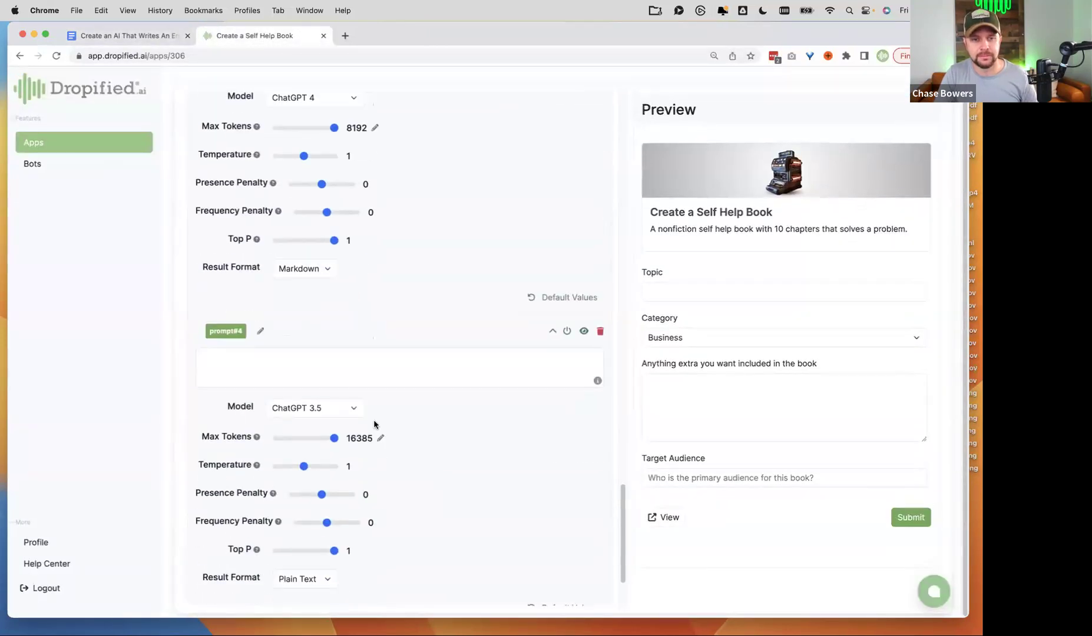
left_click(253, 331)
type("Outline")
scroll(279, 335, "down", 2)
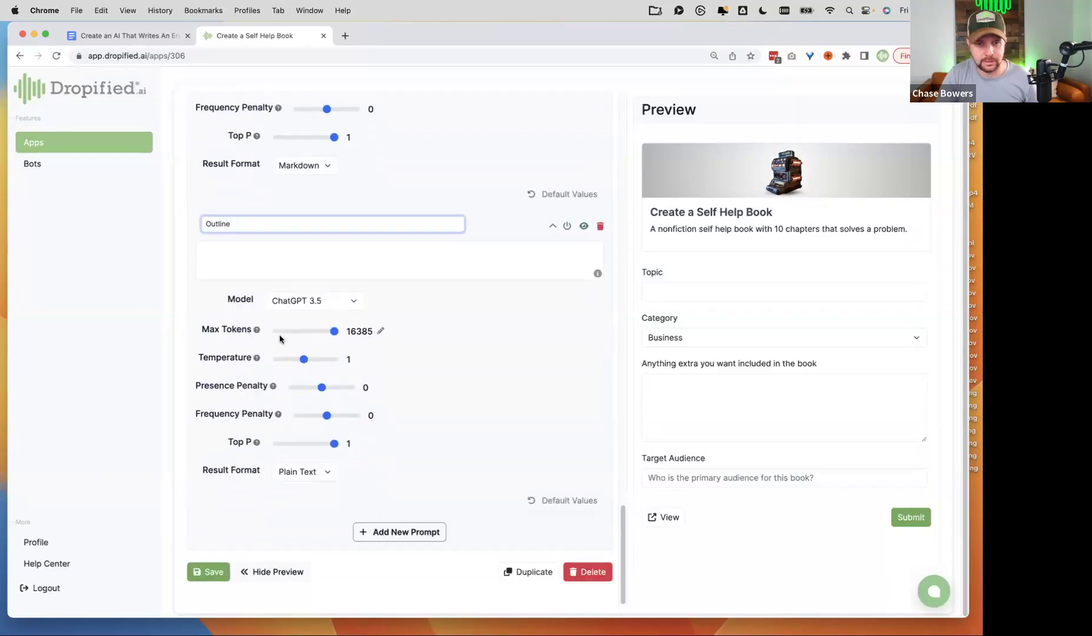
left_click(277, 260)
Set the Outline prompt's model to ChatGPT 4 and its result format to Markdown.
left_click(325, 305)
left_click(318, 321)
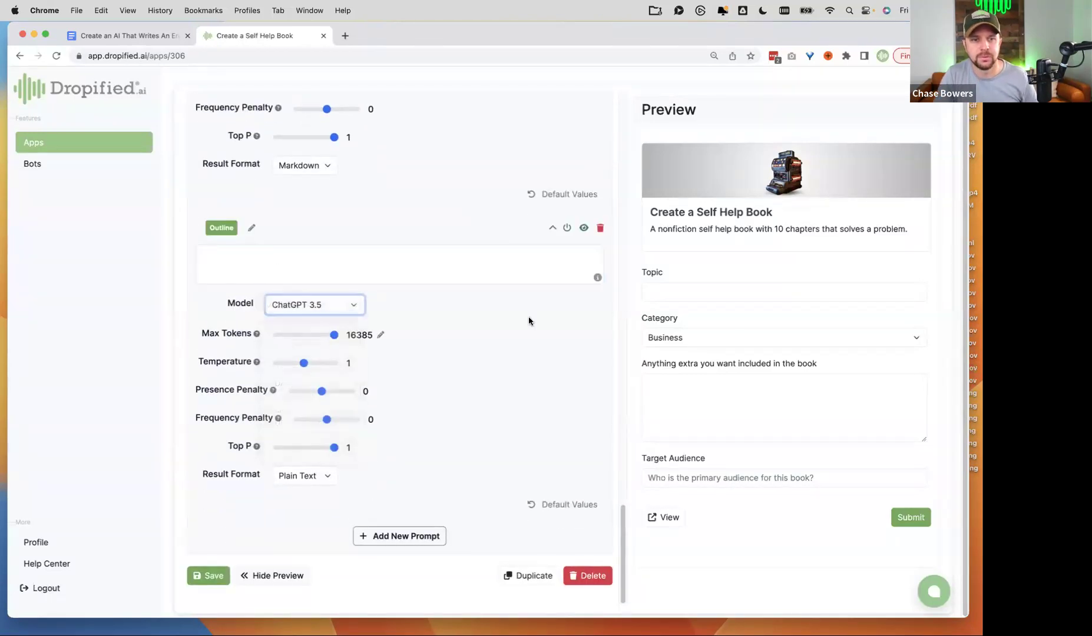
left_click(306, 482)
left_click(304, 488)
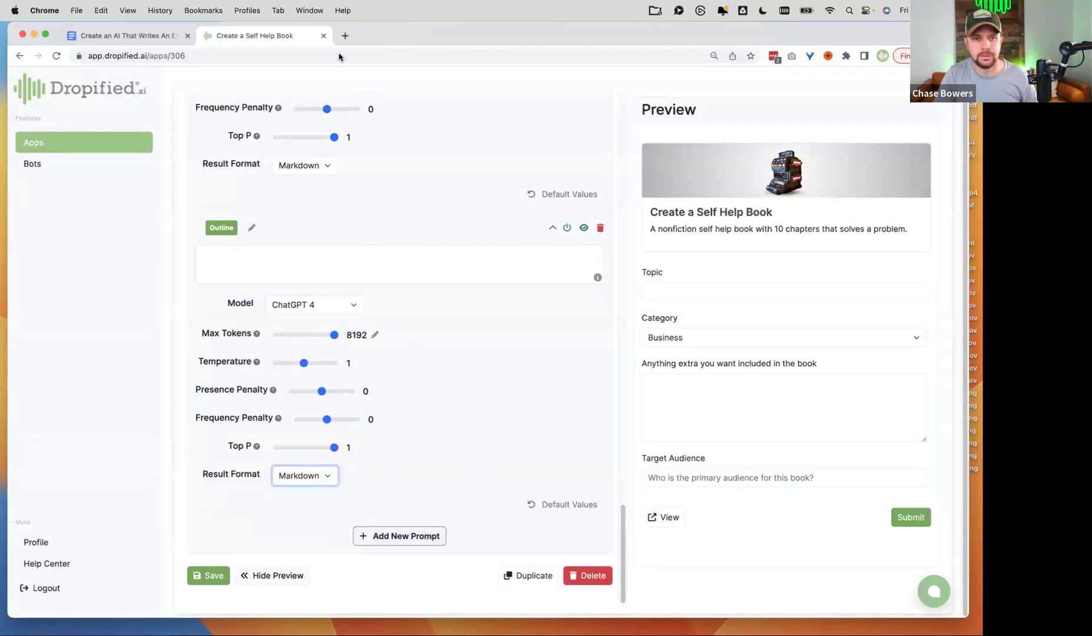
Check the planning document for the output after Outline and add a new prompt named "Introduciton".
left_click(129, 35)
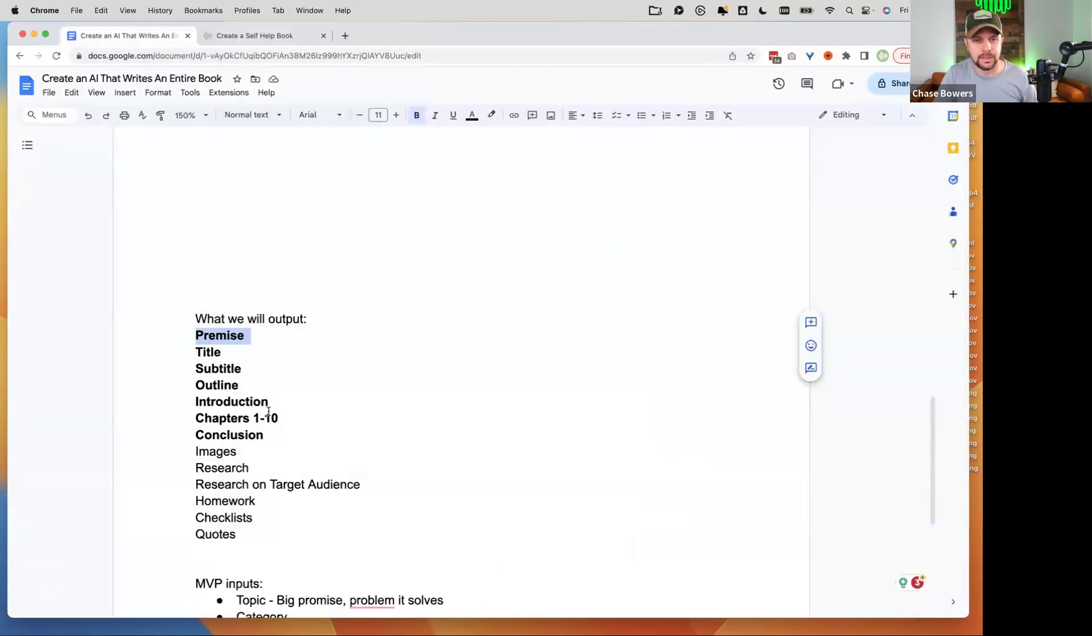
left_click(279, 39)
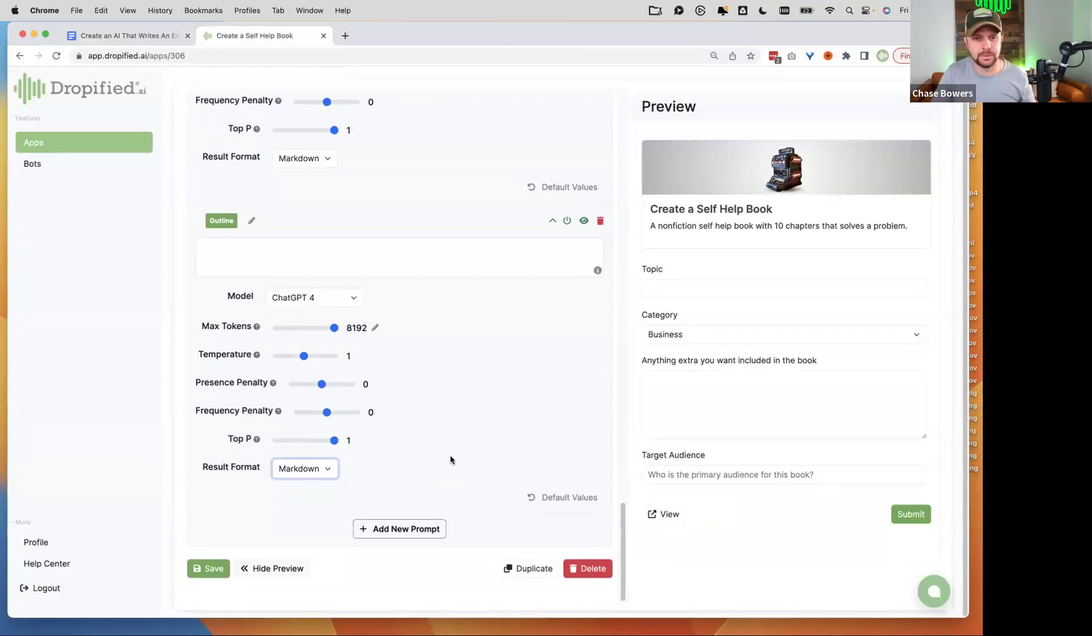
left_click(405, 532)
scroll(411, 444, "down", 3)
left_click(261, 390)
type("Unt")
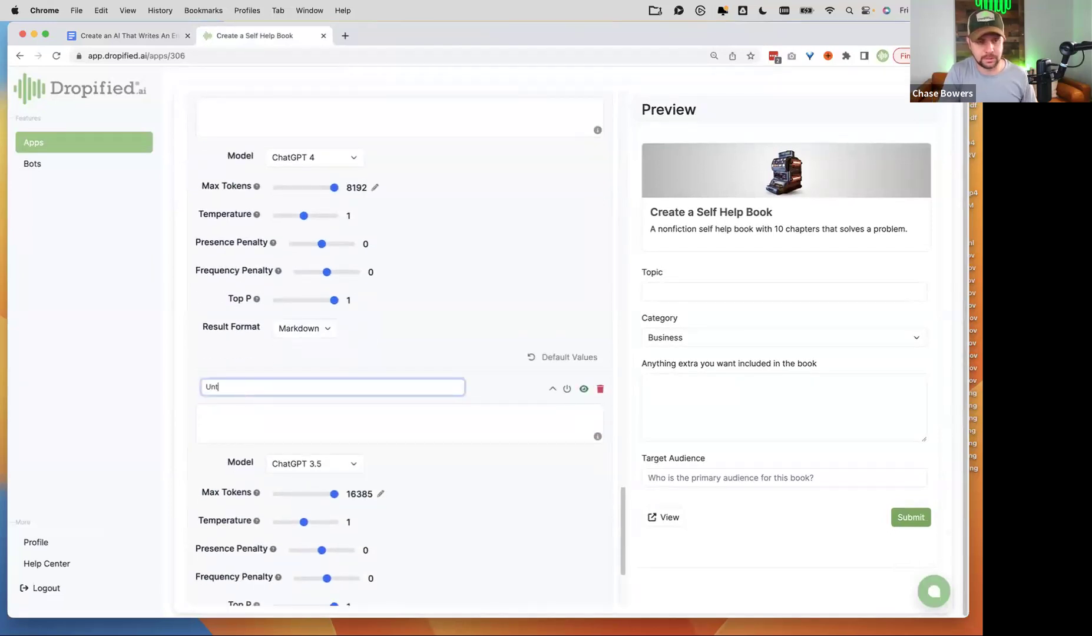
key("BackSpace")
key("BackSpace")
key("BackSpace")
type("Int")
key("BackSpace")
type("troduciton")
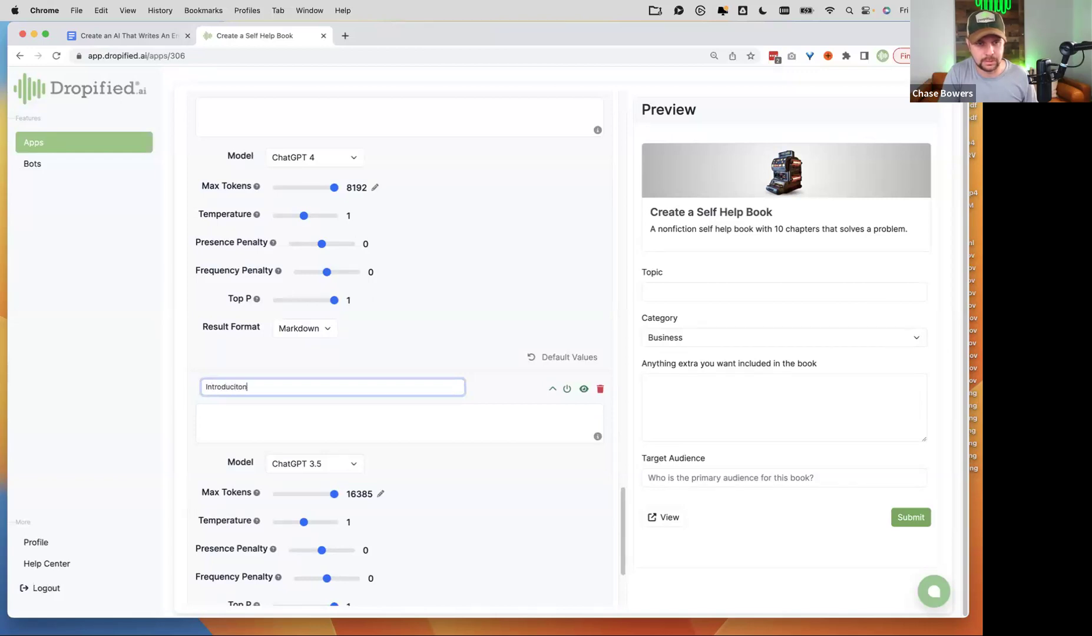
key("Return")
Set the introduction prompt's model to ChatGPT 4 and its result format to Markdown.
left_click(333, 470)
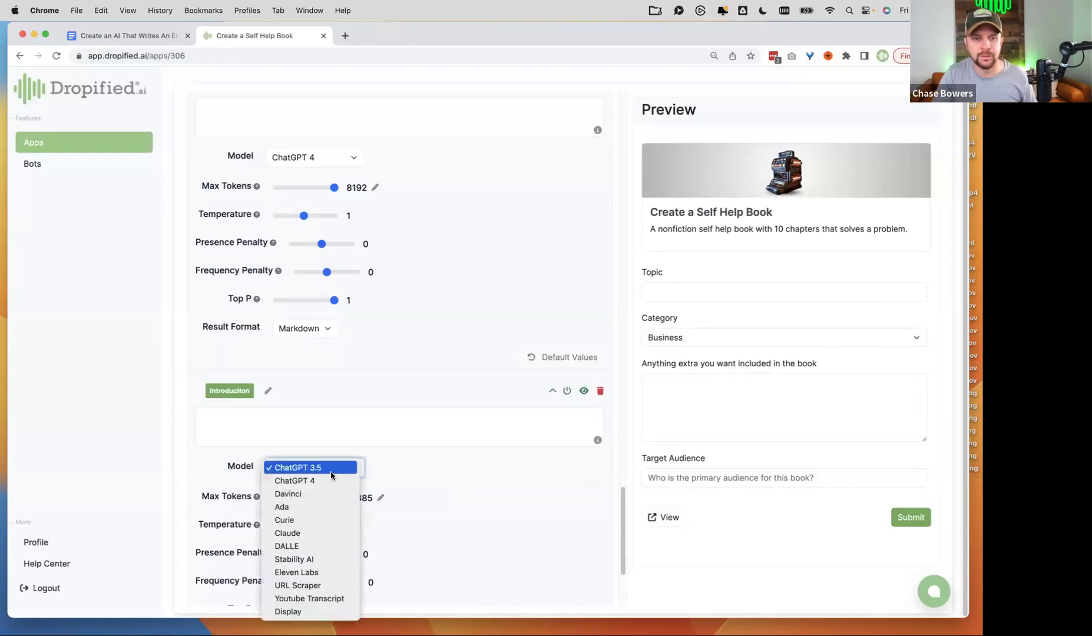
key("Return")
scroll(440, 451, "down", 5)
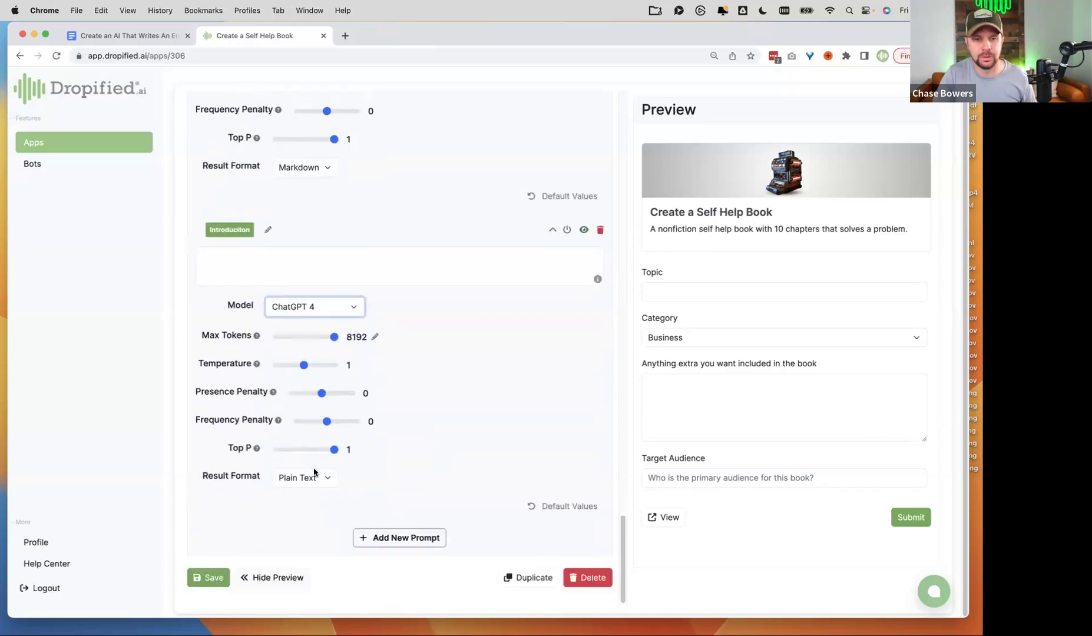
left_click(314, 477)
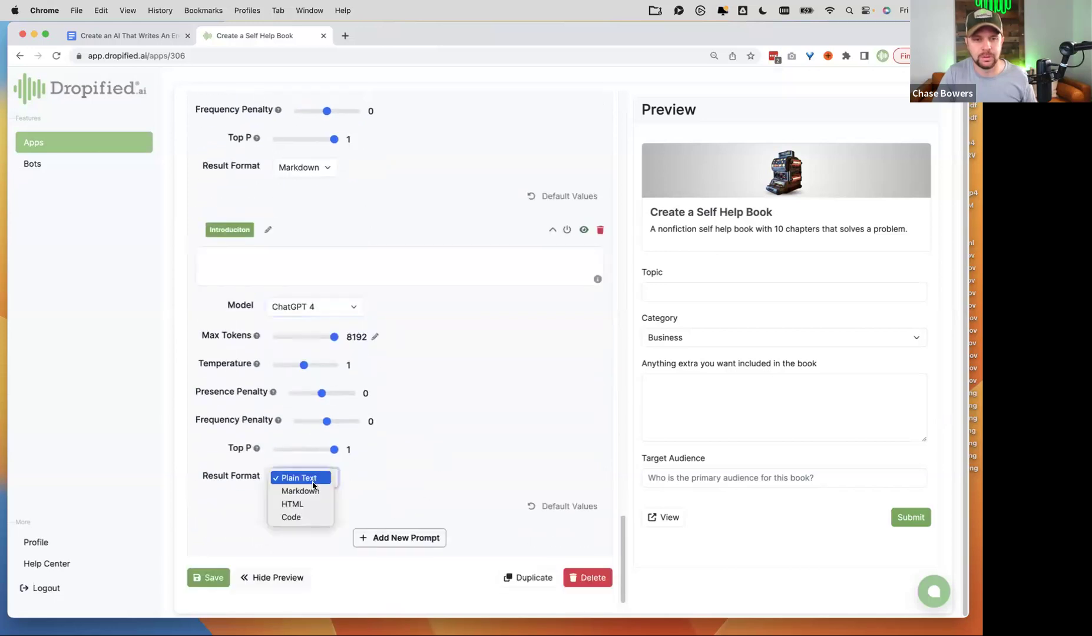
Add a new prompt after the introduction and name it "Chapter 1".
left_click(412, 532)
scroll(342, 512, "down", 3)
left_click(258, 426)
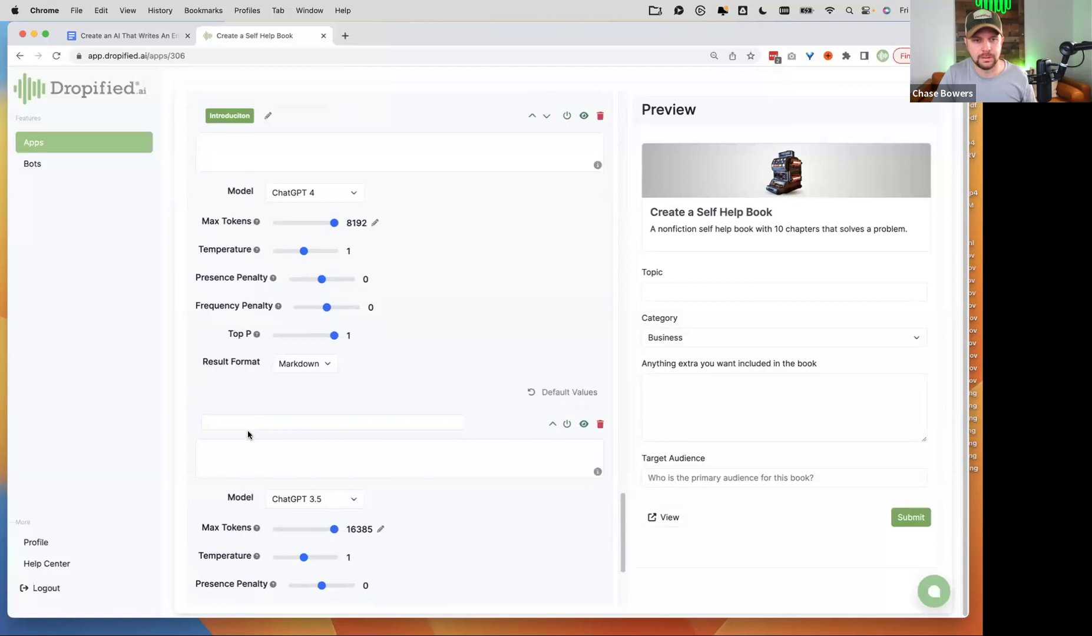
type("Chapter 1")
left_click(471, 417)
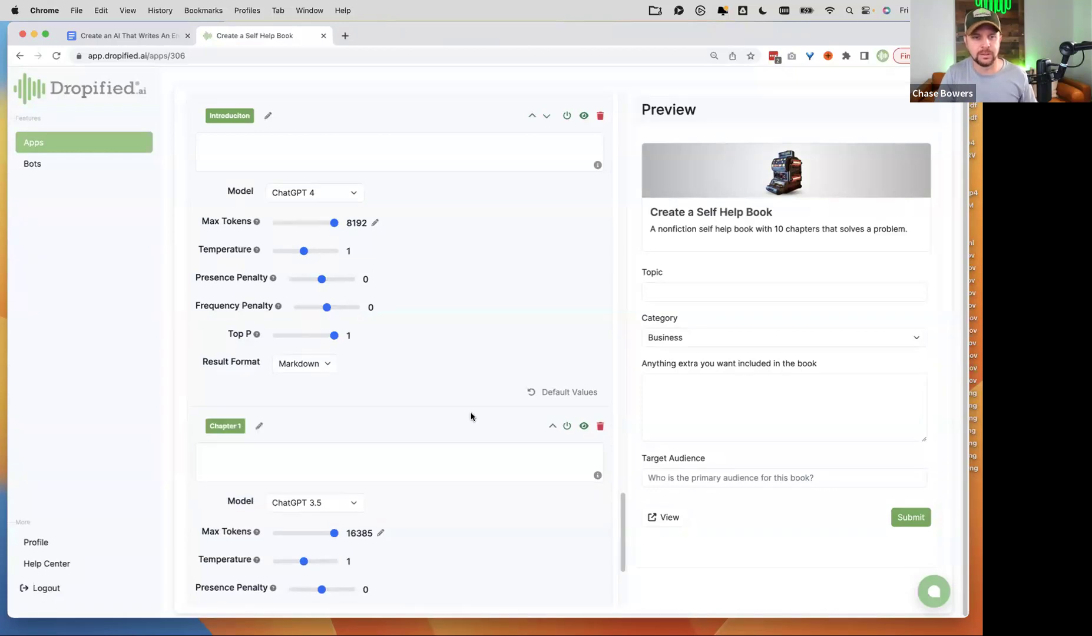
Set the Chapter 1 prompt's model to ChatGPT 4 and its result format to Markdown.
scroll(354, 456, "down", 3)
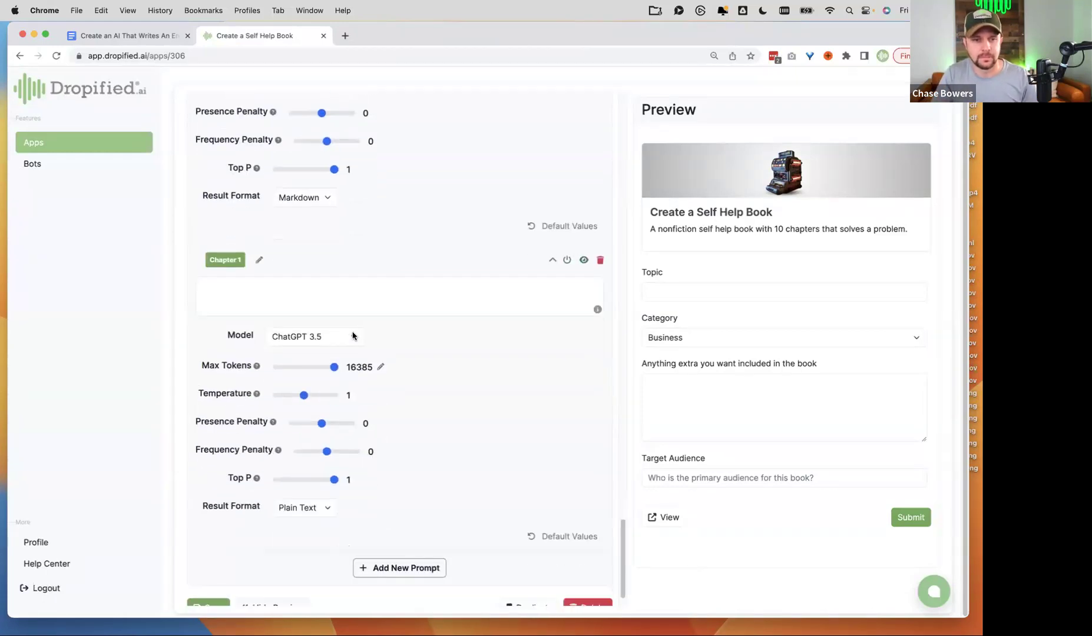
left_click(354, 337)
left_click(313, 351)
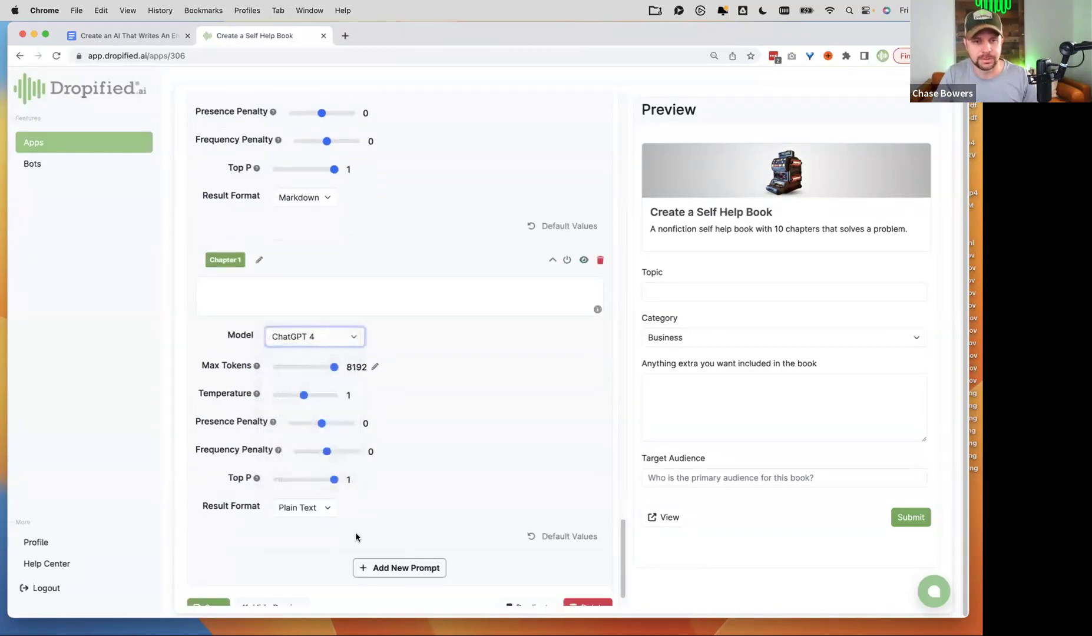
left_click(317, 512)
left_click(312, 521)
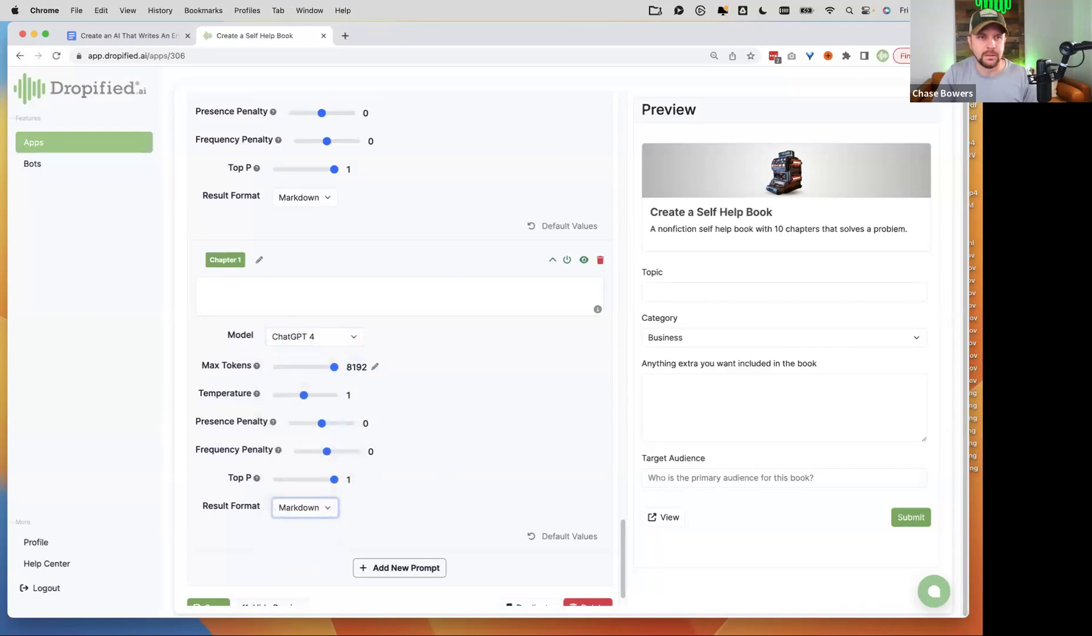
Compare the planning document's output list with the prompts created so far, from Chapter 1 back to Premise.
left_click(118, 34)
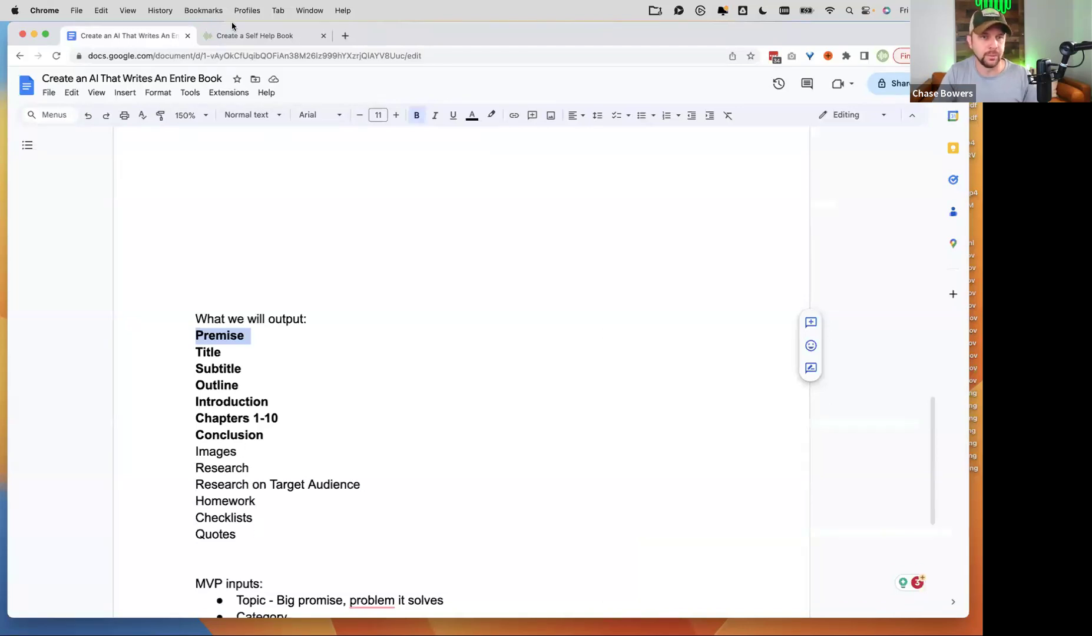
left_click(261, 36)
scroll(424, 465, "up", 10)
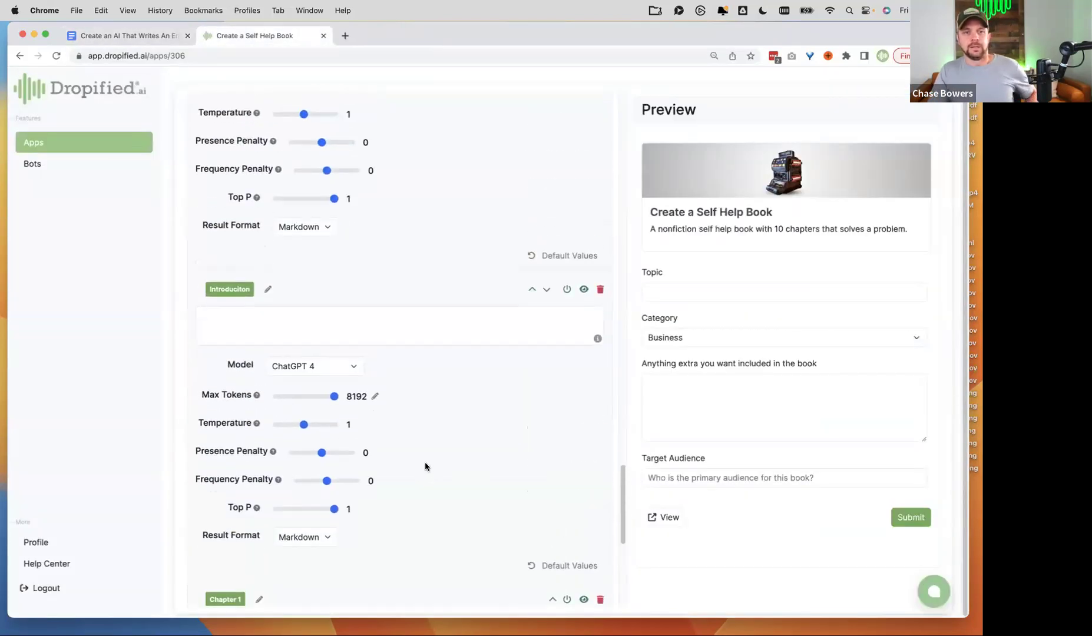
scroll(407, 360, "up", 12)
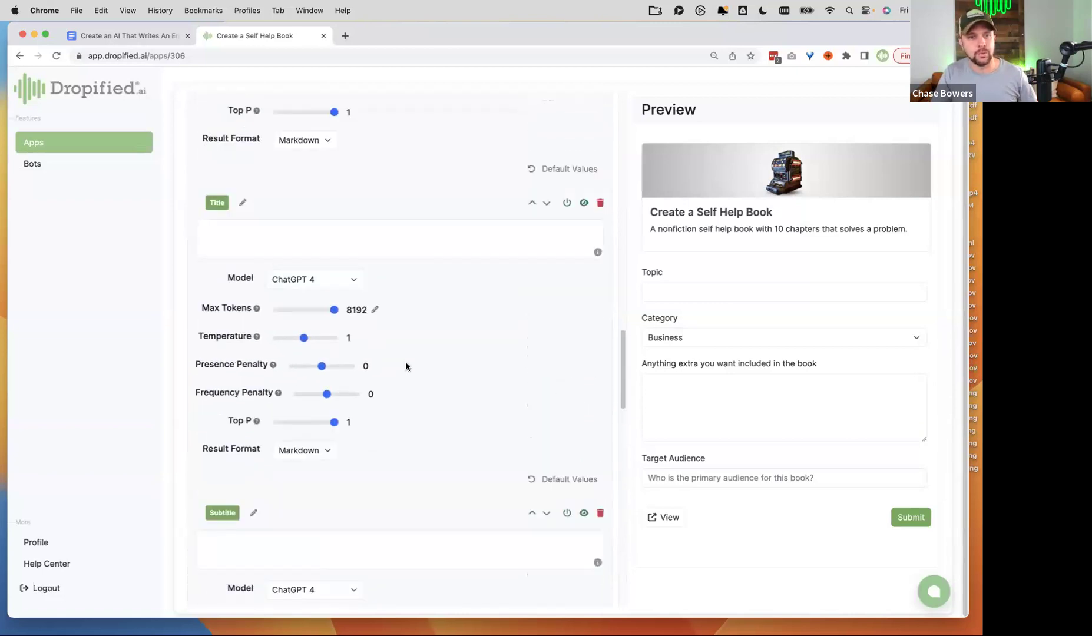
scroll(404, 369, "up", 2)
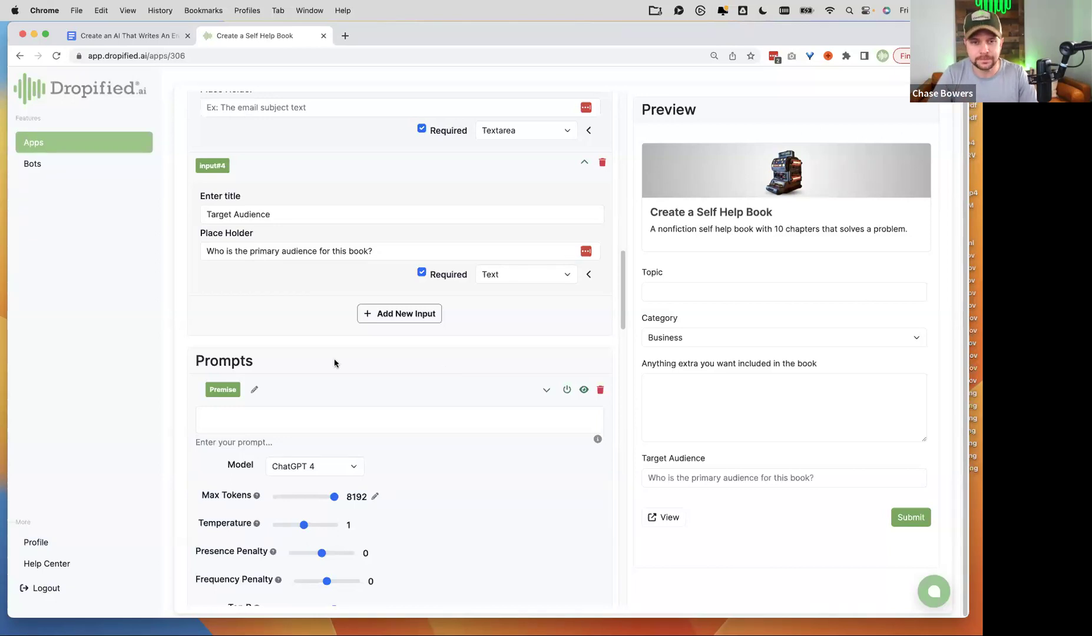
Review the Topic and extra-content fields in the app preview alongside the empty Premise prompt.
scroll(370, 365, "down", 3)
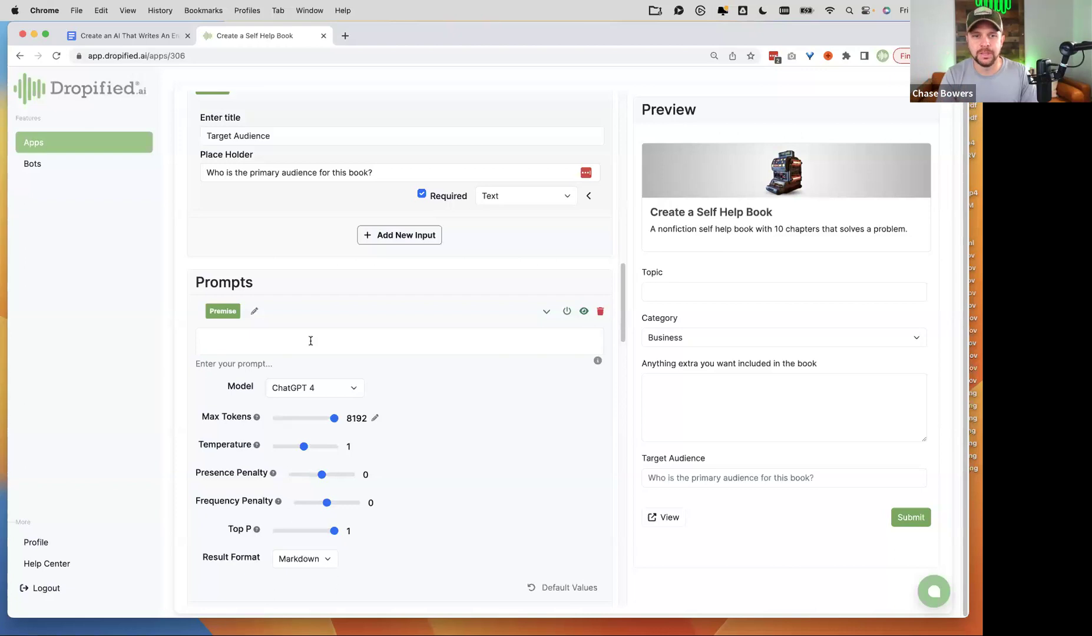
left_click(725, 297)
left_click(649, 383)
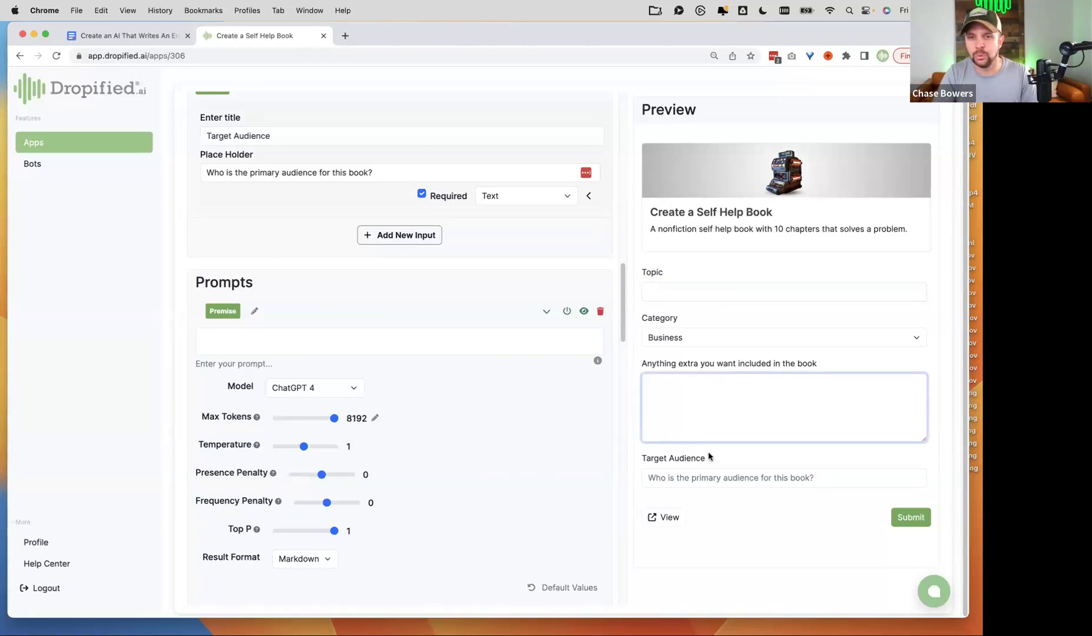
left_click(737, 290)
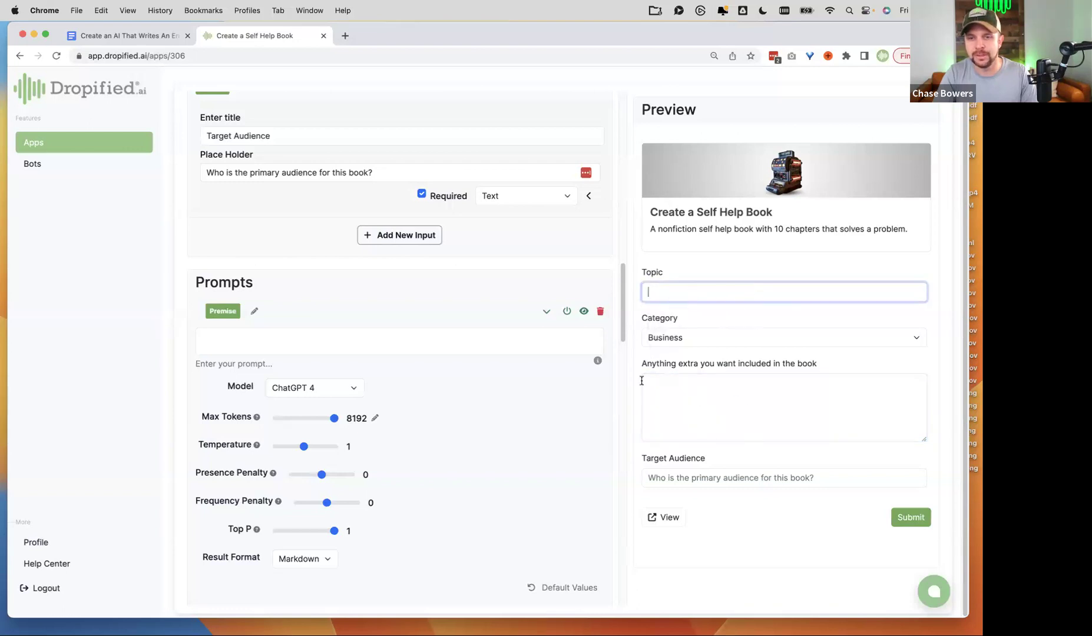
left_click(723, 387)
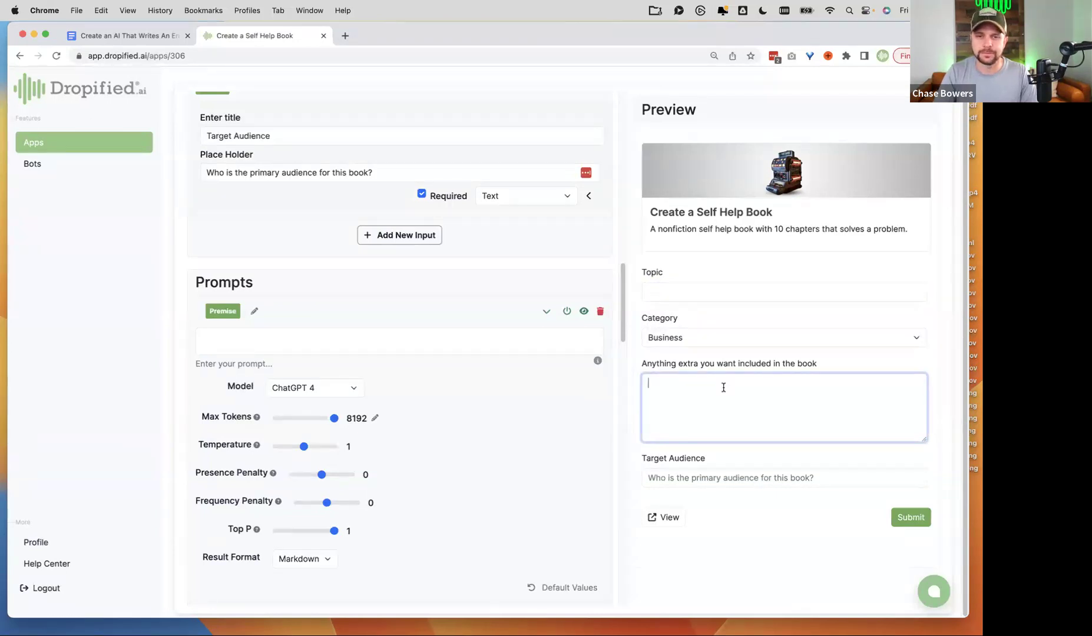
left_click(354, 339)
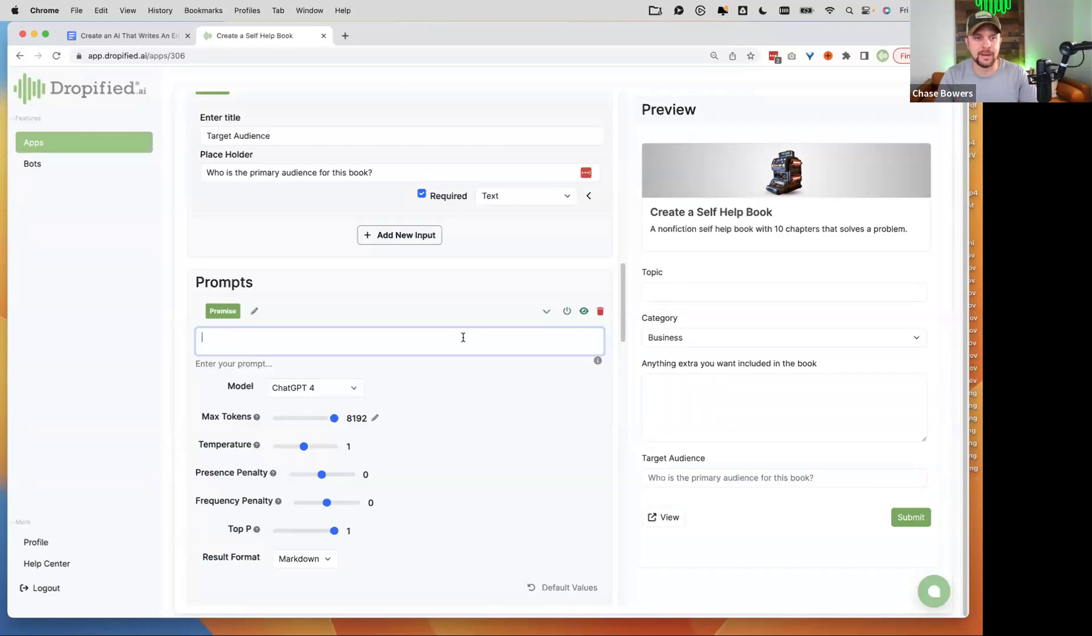
scroll(377, 345, "up", 1)
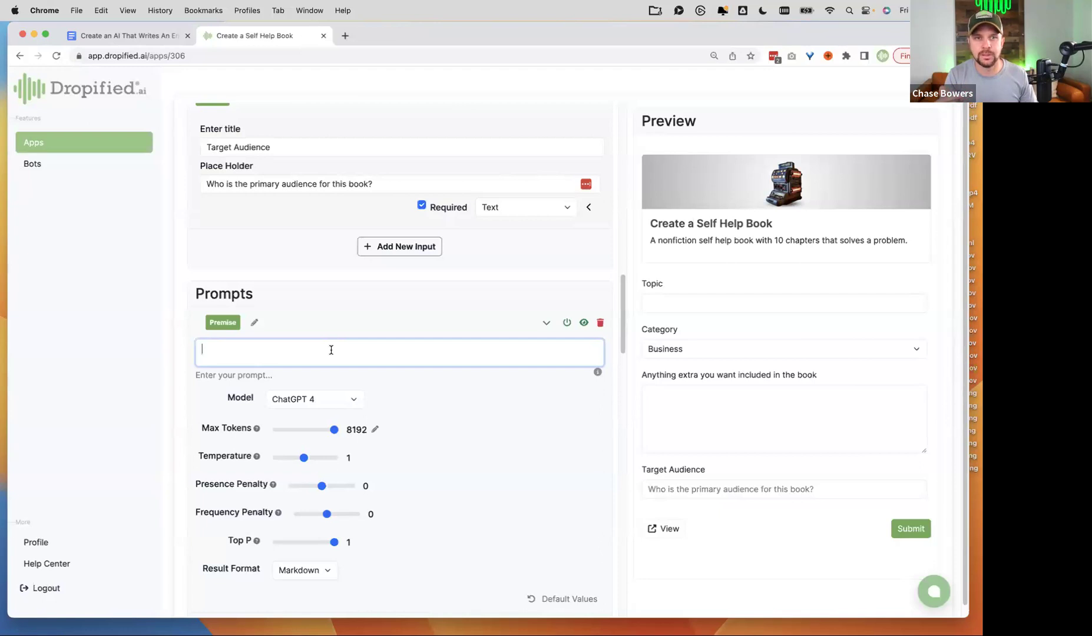
left_click(724, 306)
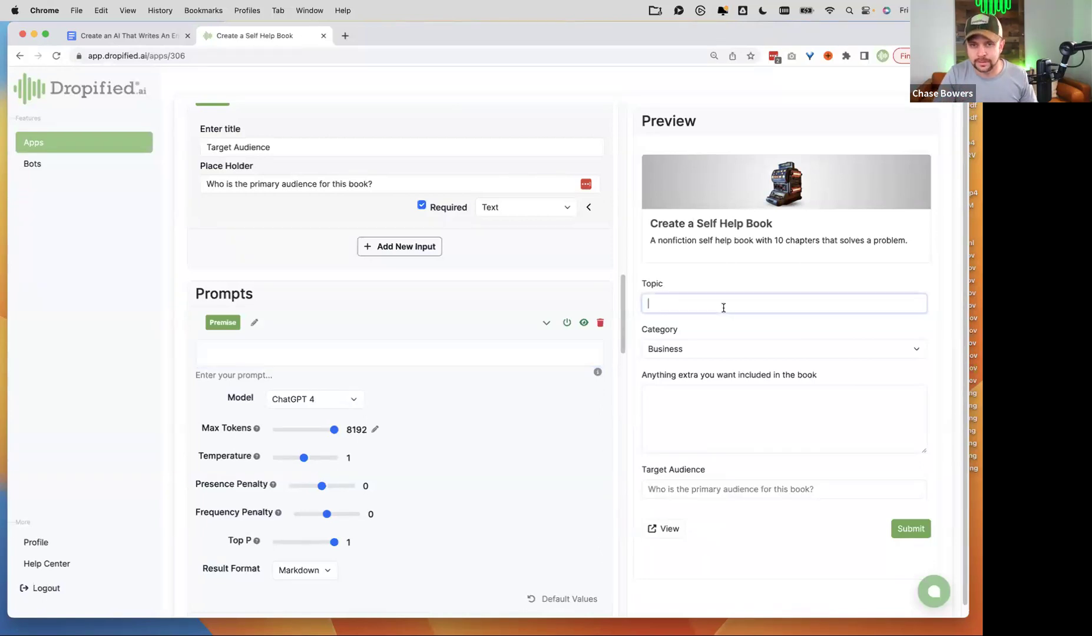
left_click(296, 355)
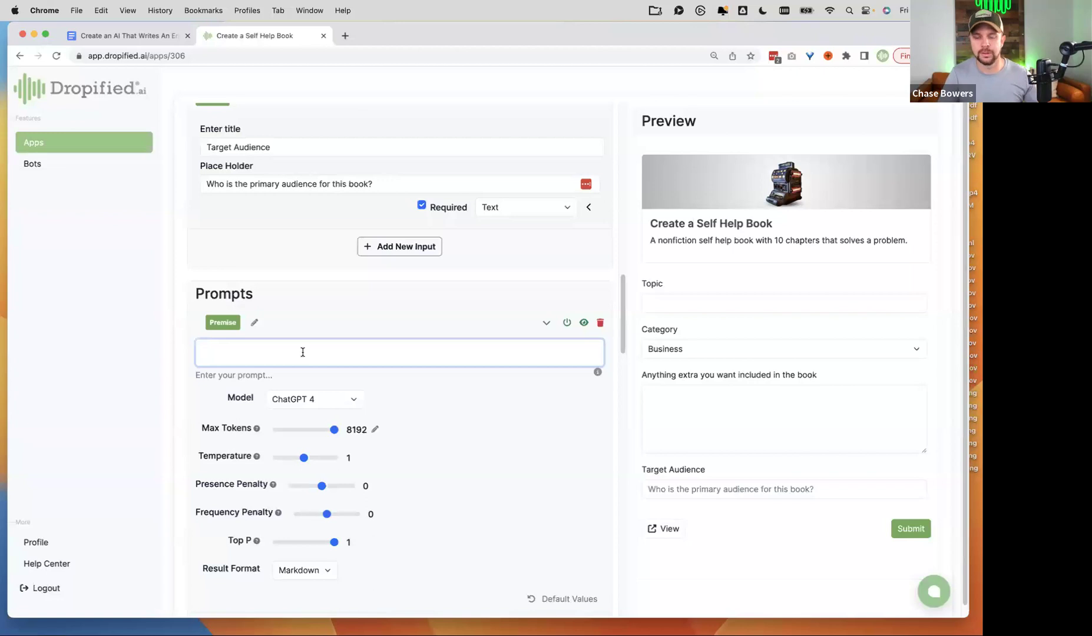
type("W")
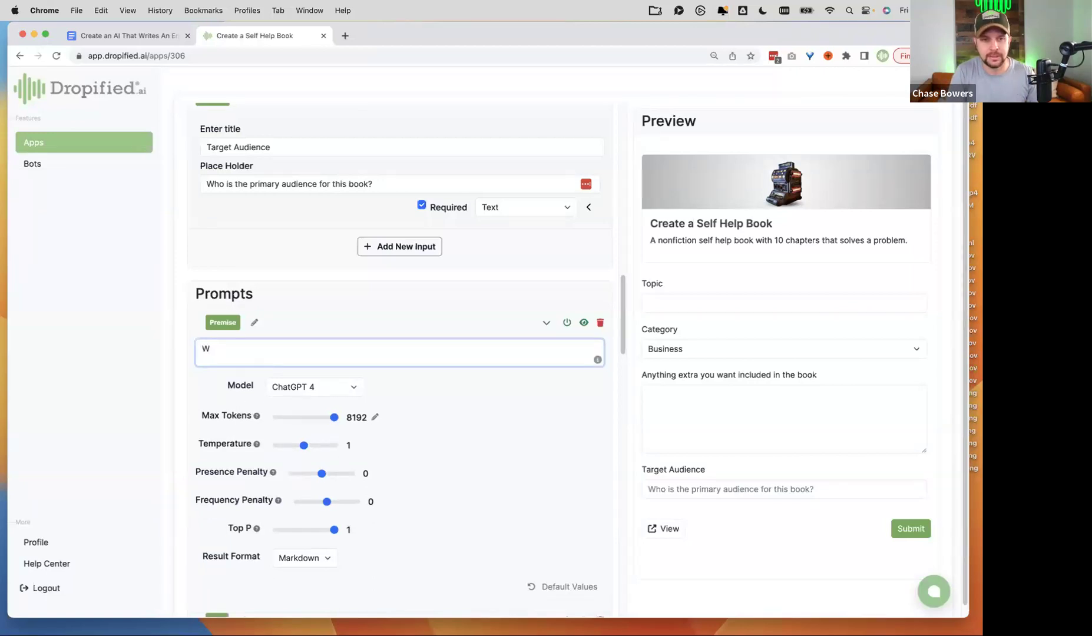
type("e are writing")
key("super+a")
key("BackSpace")
Write the Premise prompt's opening sentence: "I am writing a self help book for a specific target audience that solves a problem.".
type("I am ")
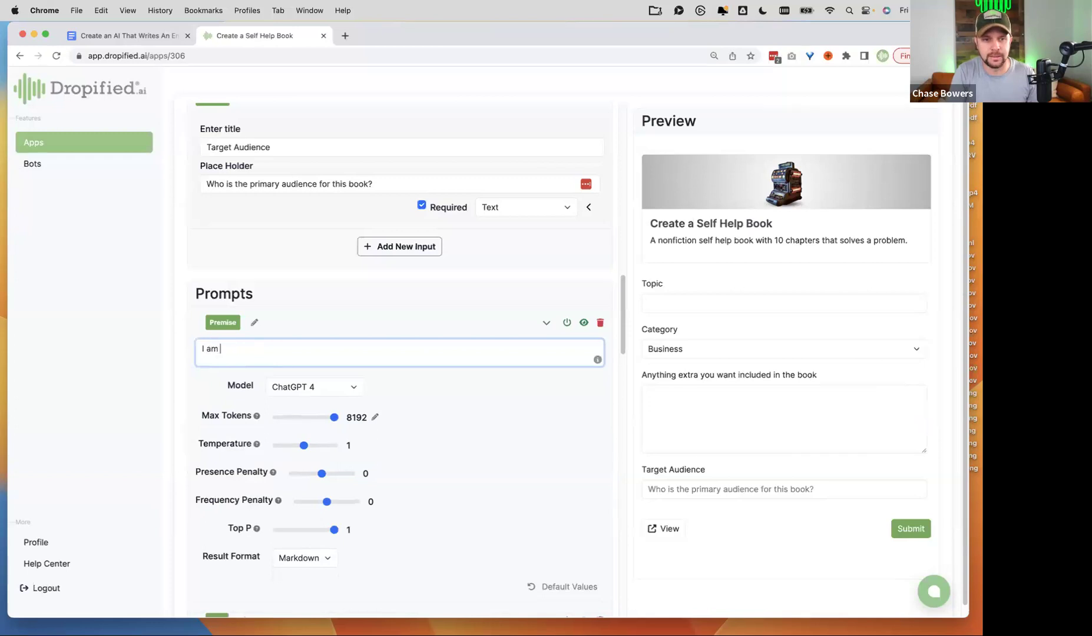
type("writing")
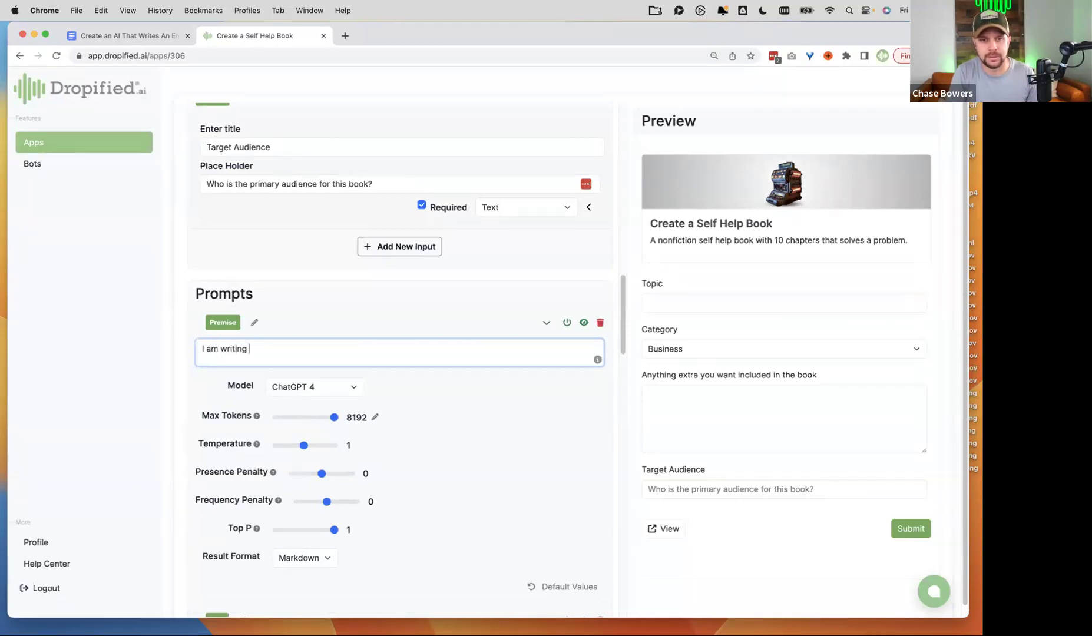
type(" a ")
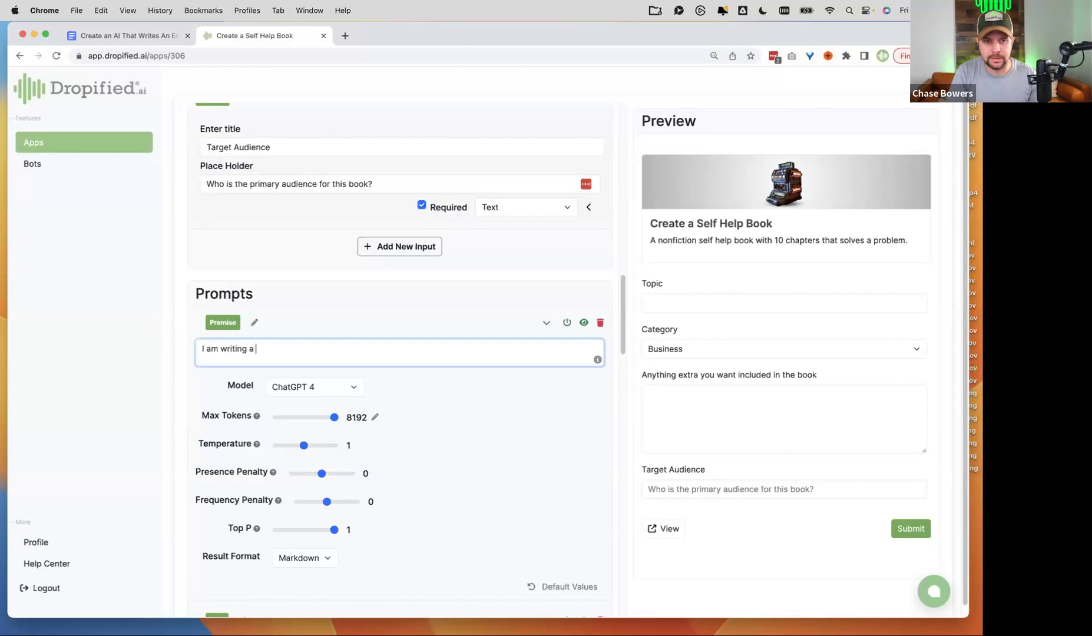
type("self help book")
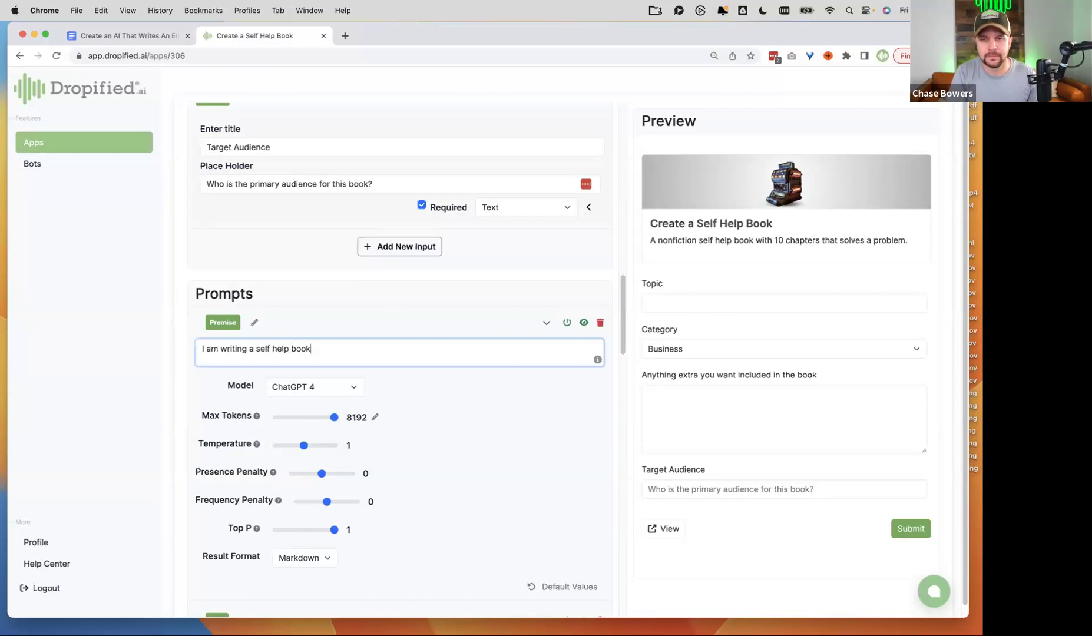
type(" for a ")
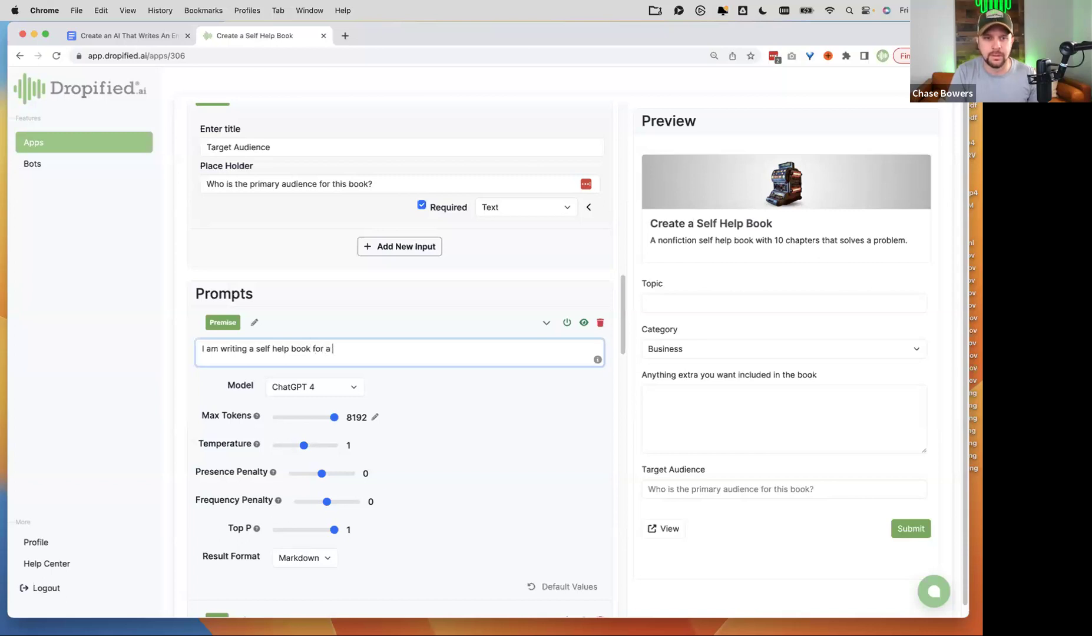
type("specific t")
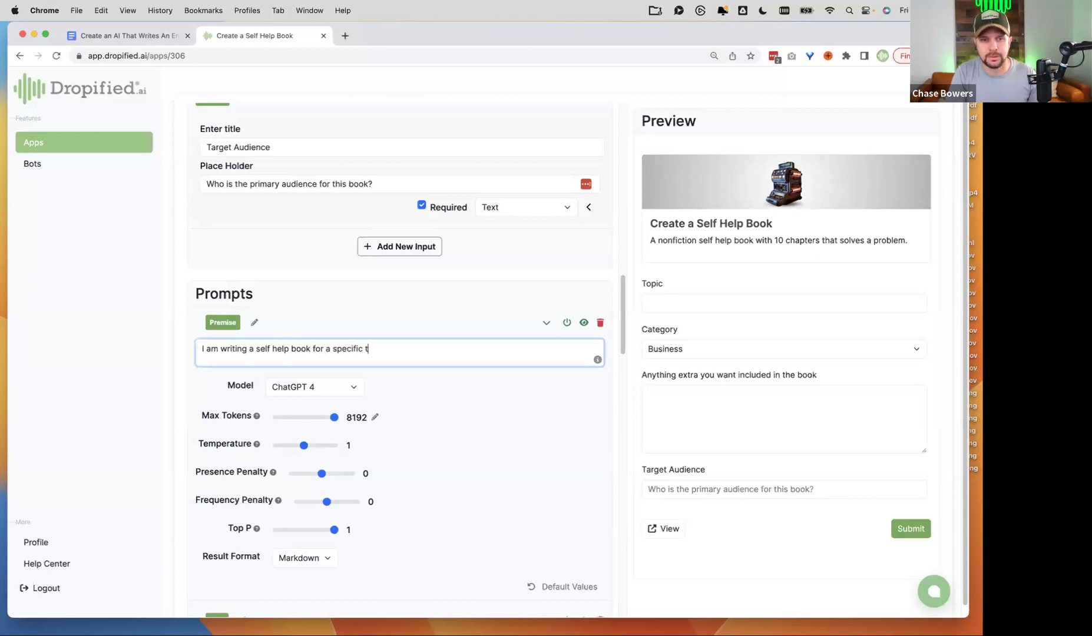
type("arget audience ")
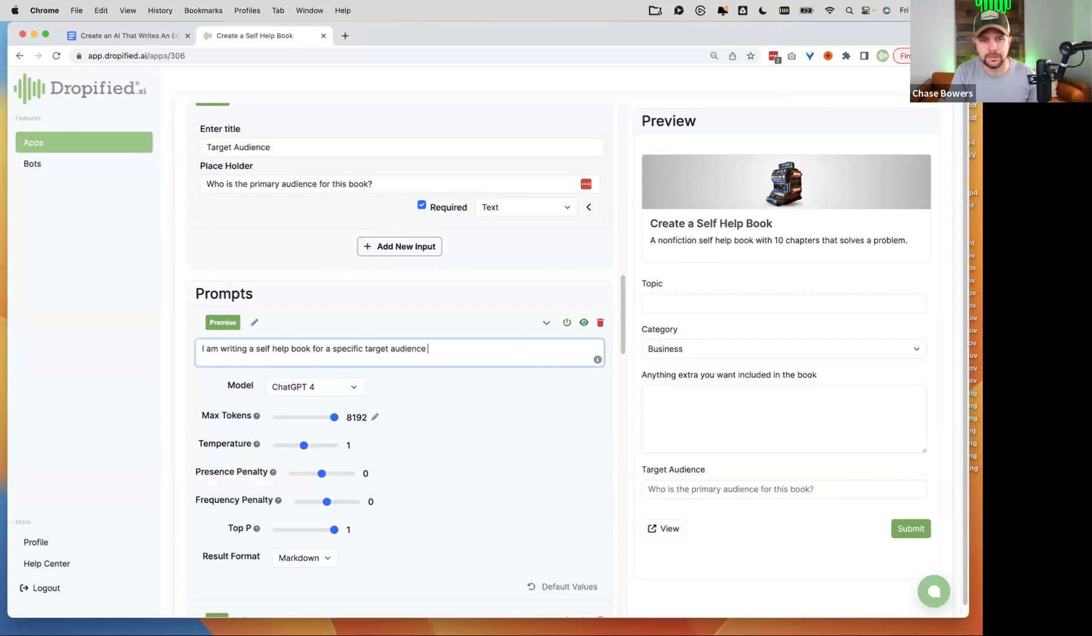
type("that solve")
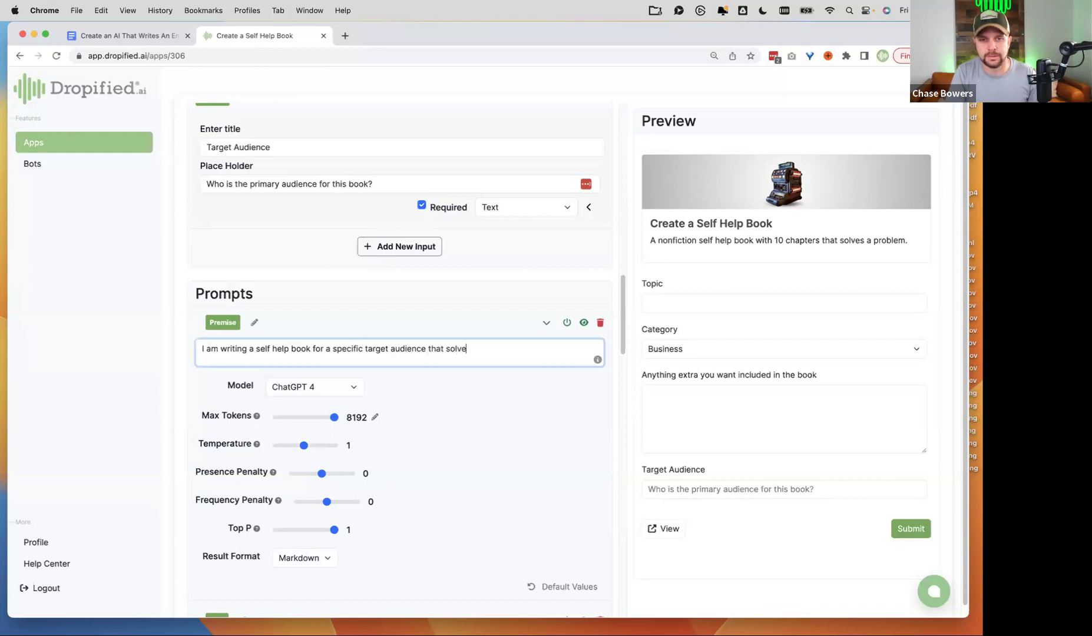
type("s a problem.")
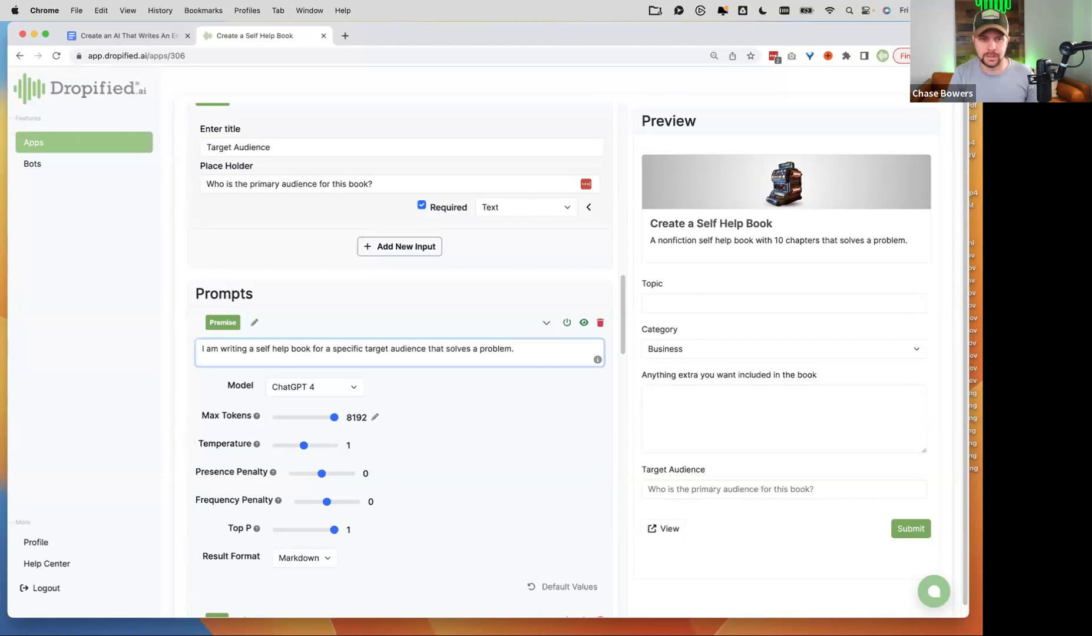
Add the line "Write out a premise for this book using the following information:" to the Premise prompt.
key("Return")
type("A")
key("BackSpace")
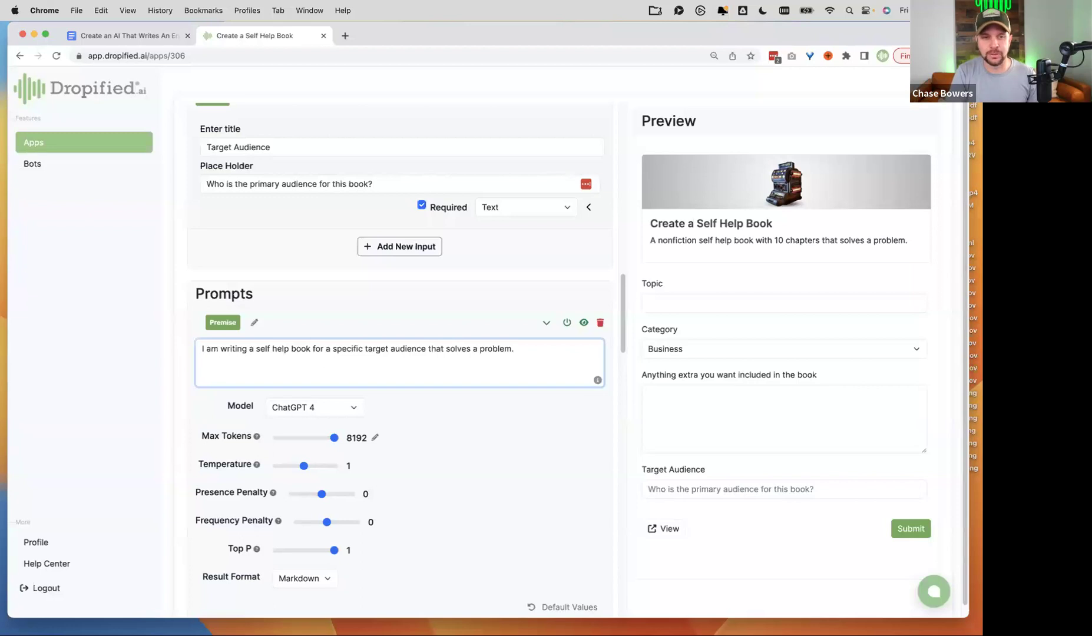
type("Write me a")
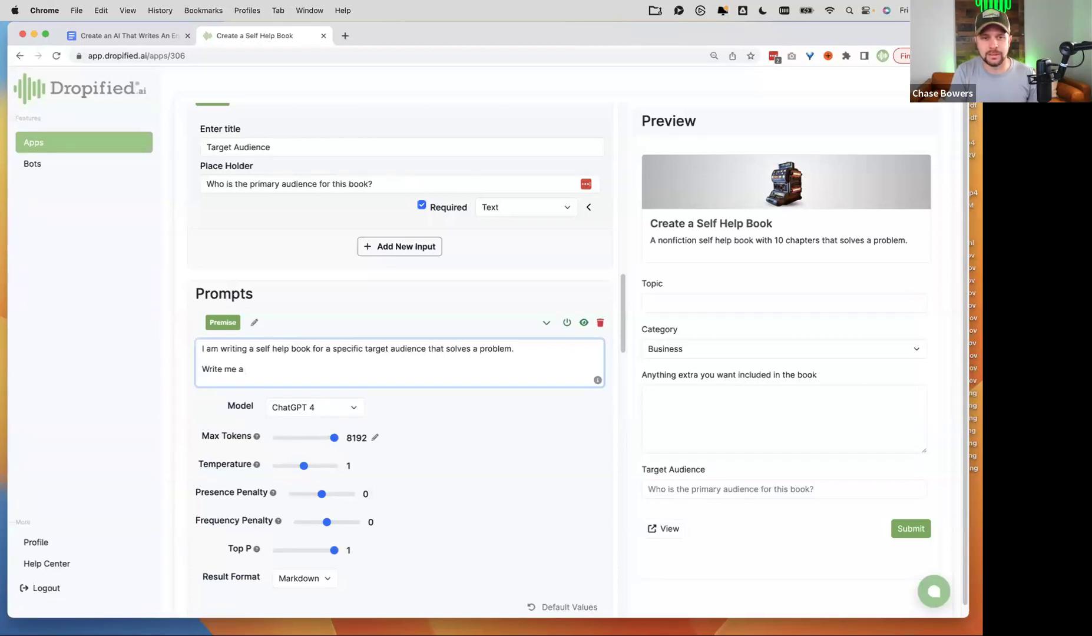
key("BackSpace")
key("BackSpace")
key("BackSpace")
key("BackSpace")
type("out a premise fro th")
key("BackSpace")
key("BackSpace")
key("BackSpace")
key("BackSpace")
key("BackSpace")
type("or this book using thefoll")
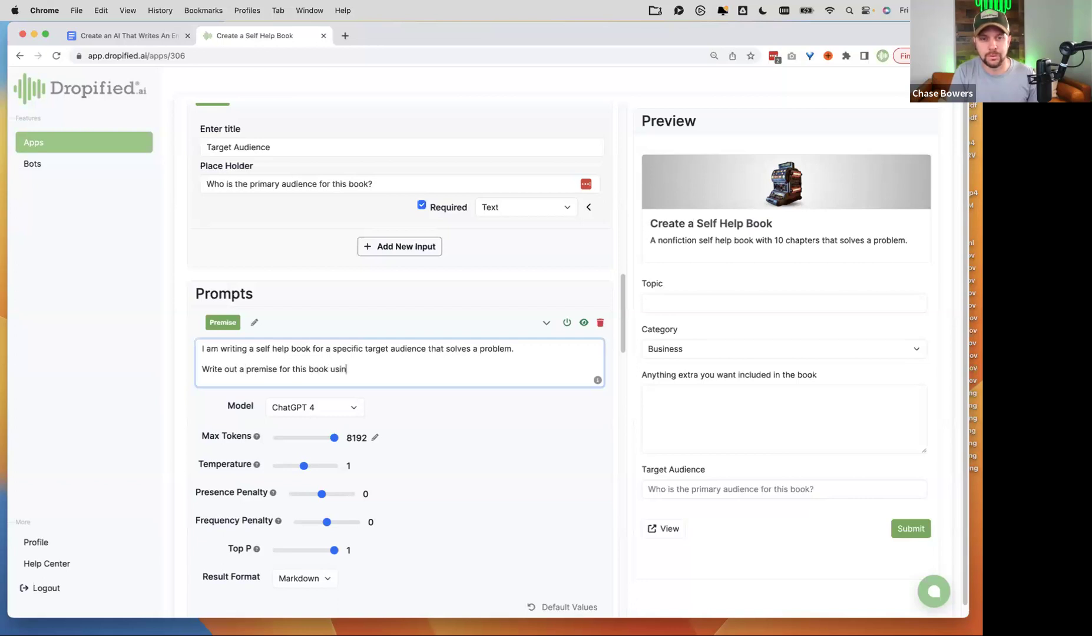
key("BackSpace")
key("BackSpace")
key("BackSpace")
key("BackSpace")
type("following infor")
key("BackSpace")
key("BackSpace")
key("BackSpace")
type("formation:")
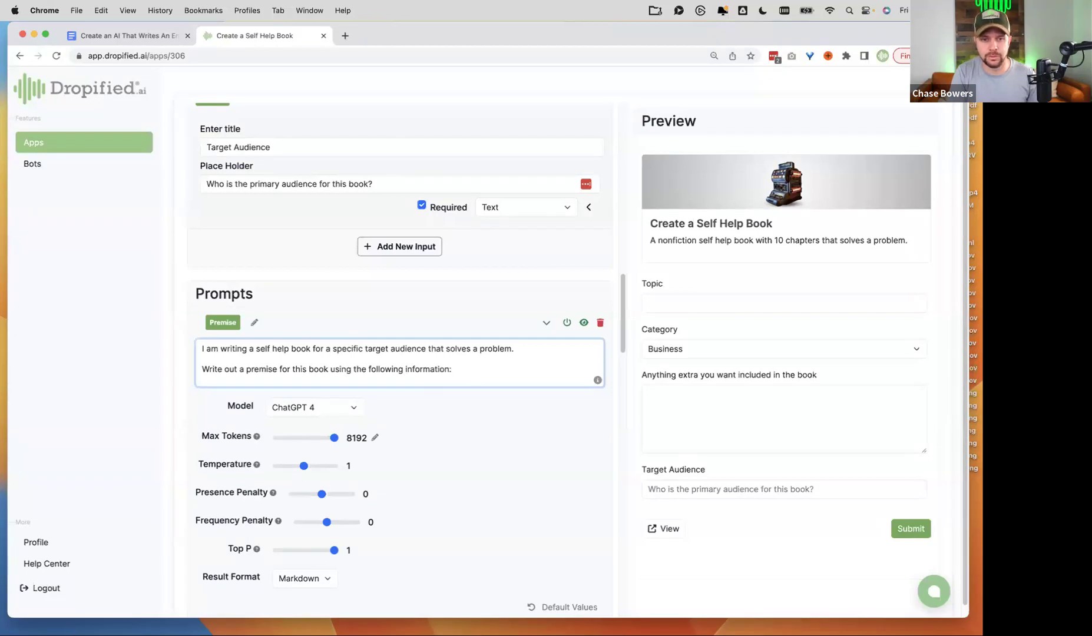
Add a "Topic of the book:" line to the Premise prompt, ending with the Topic input variable.
key("Return")
key("Return")
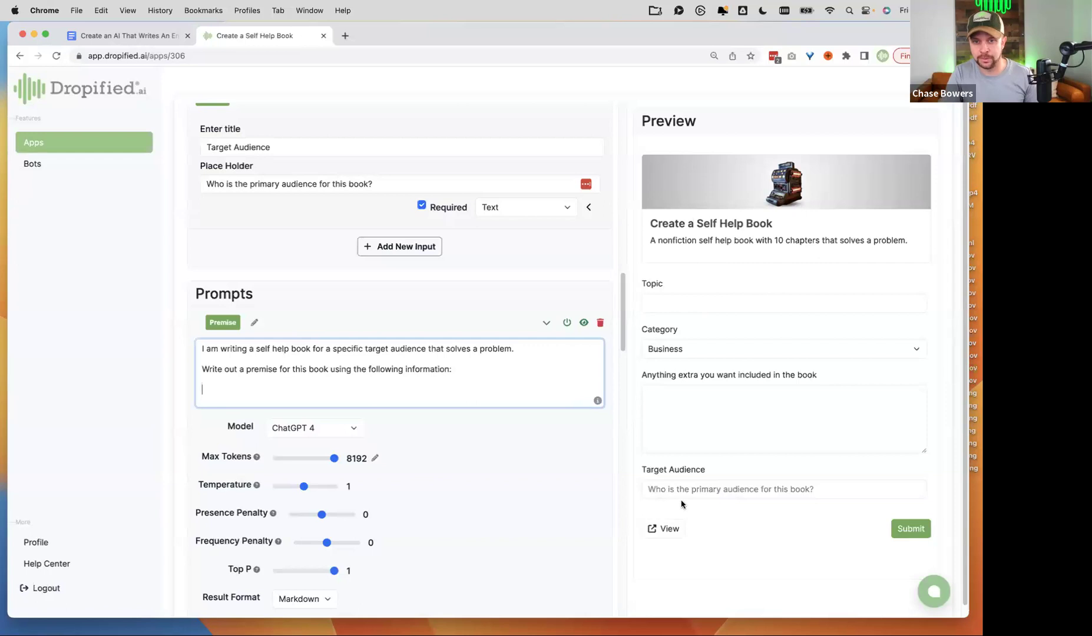
type("T")
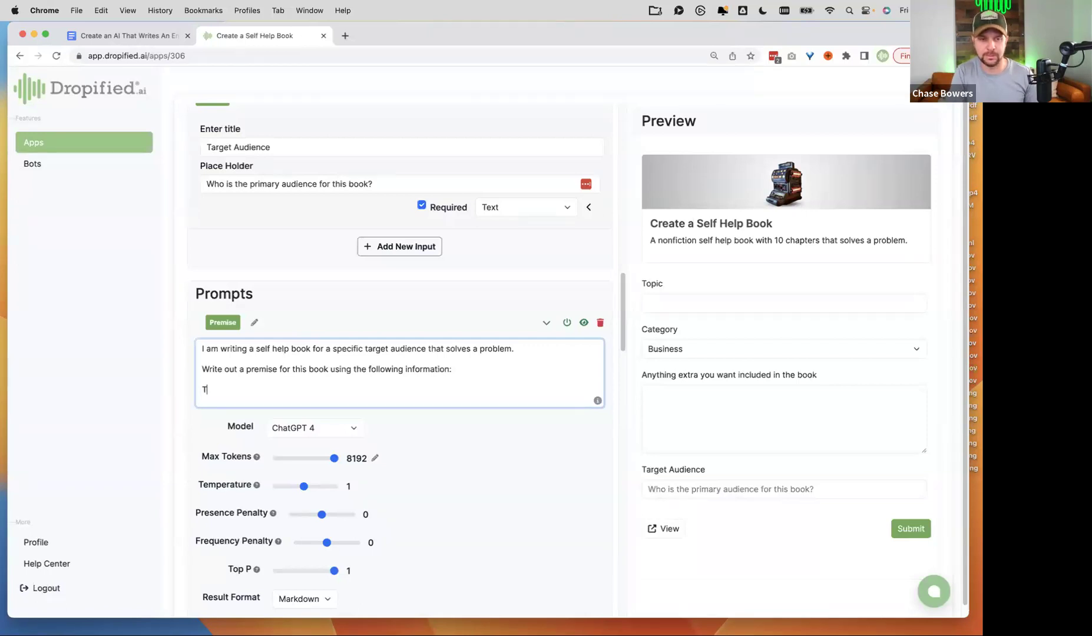
type("opic o")
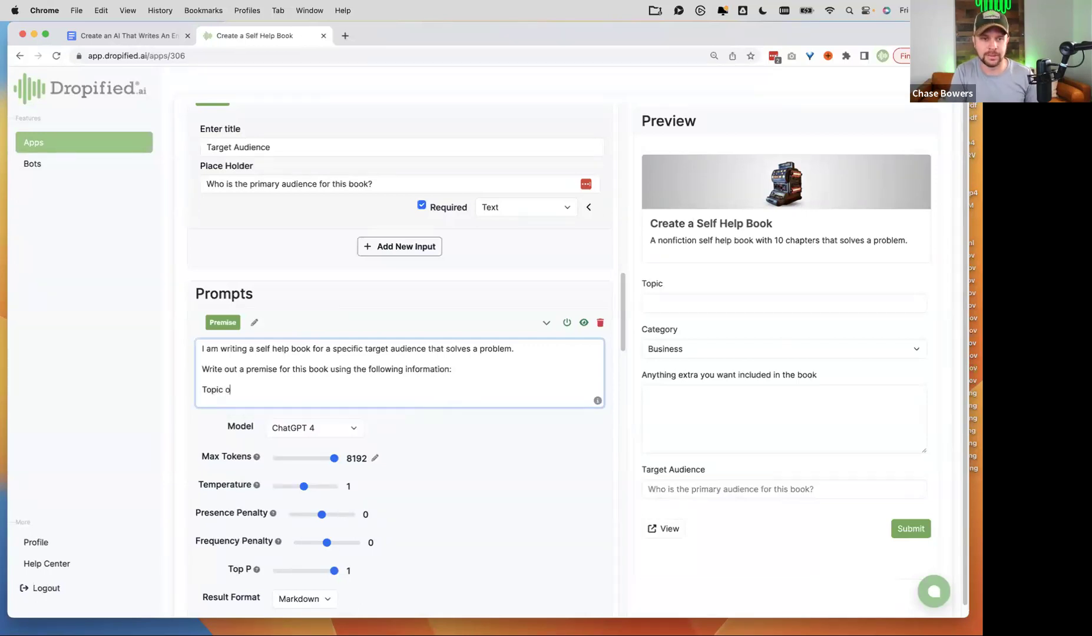
type("f the book:")
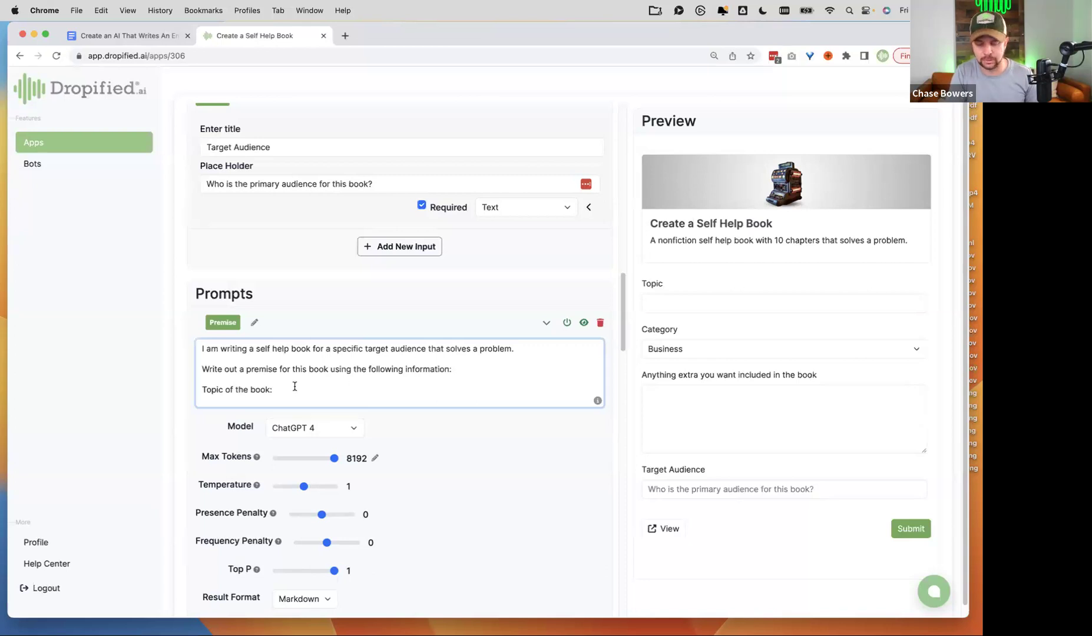
type("@")
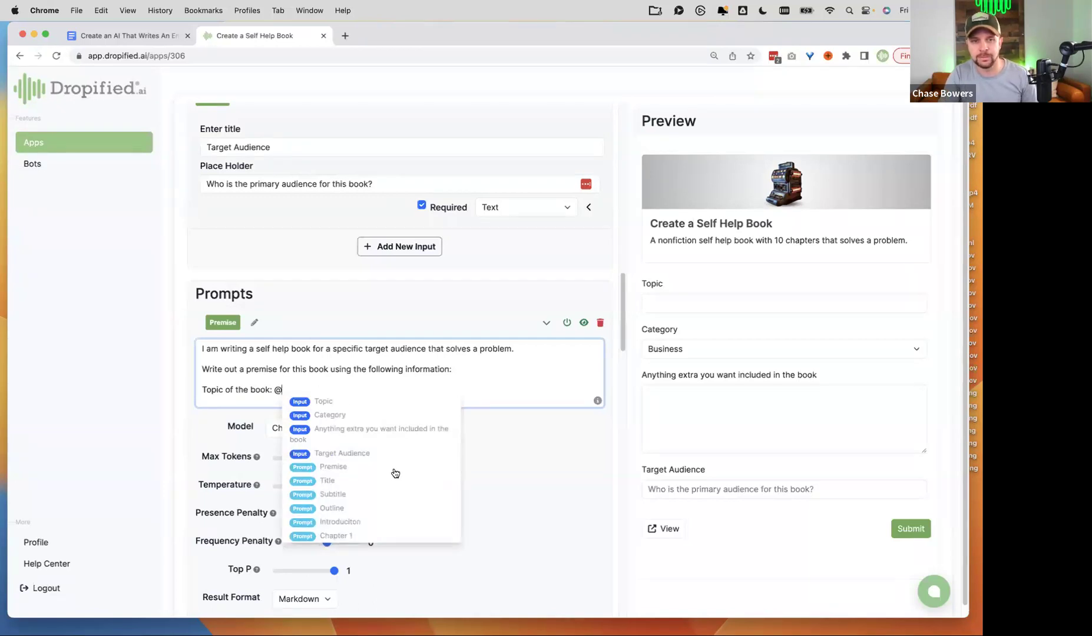
left_click(324, 401)
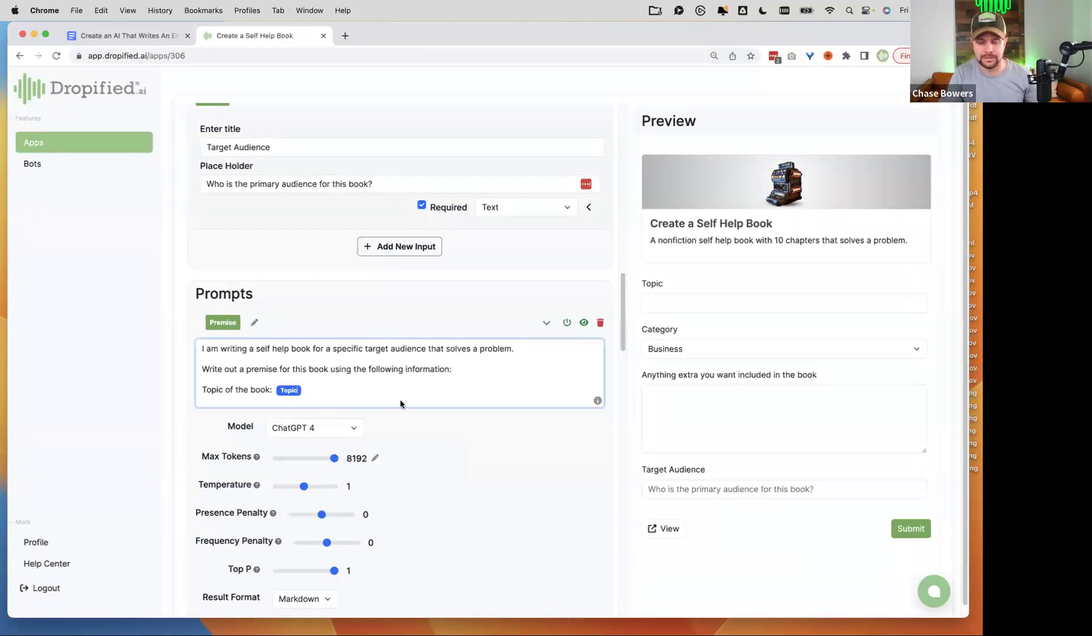
Add a "Category:" line to the Premise prompt, ending with the Category input variable.
key("Return")
type("Category")
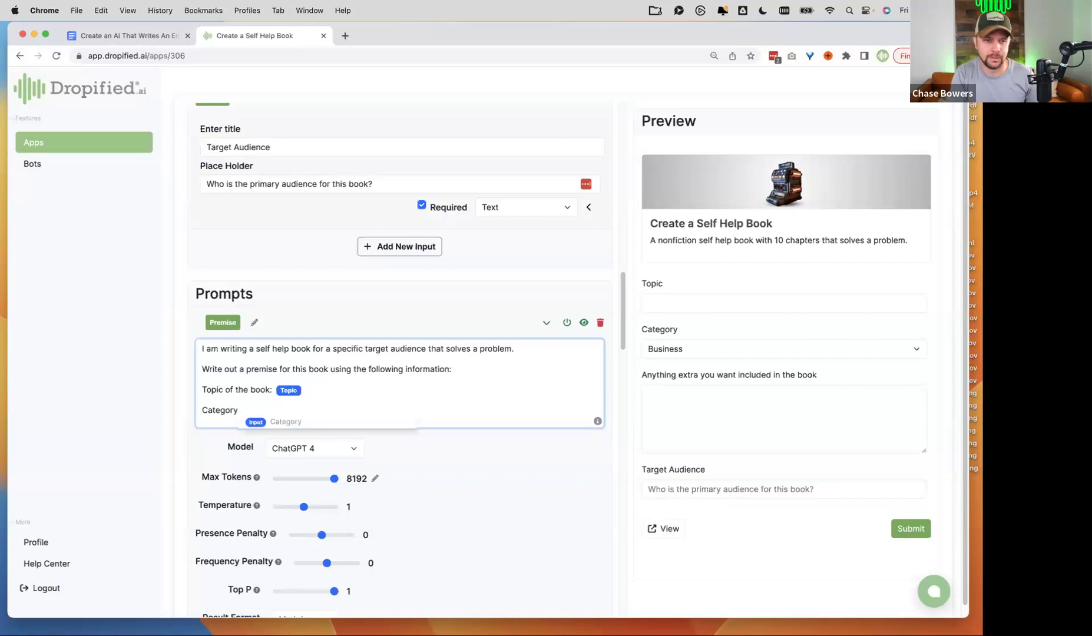
type(" :")
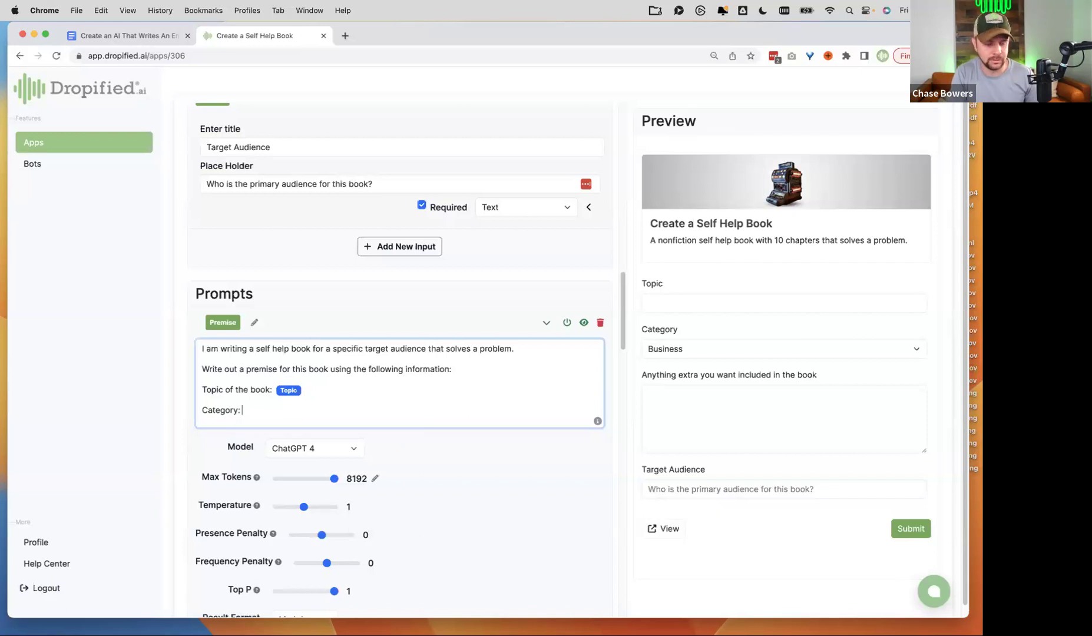
type(" @")
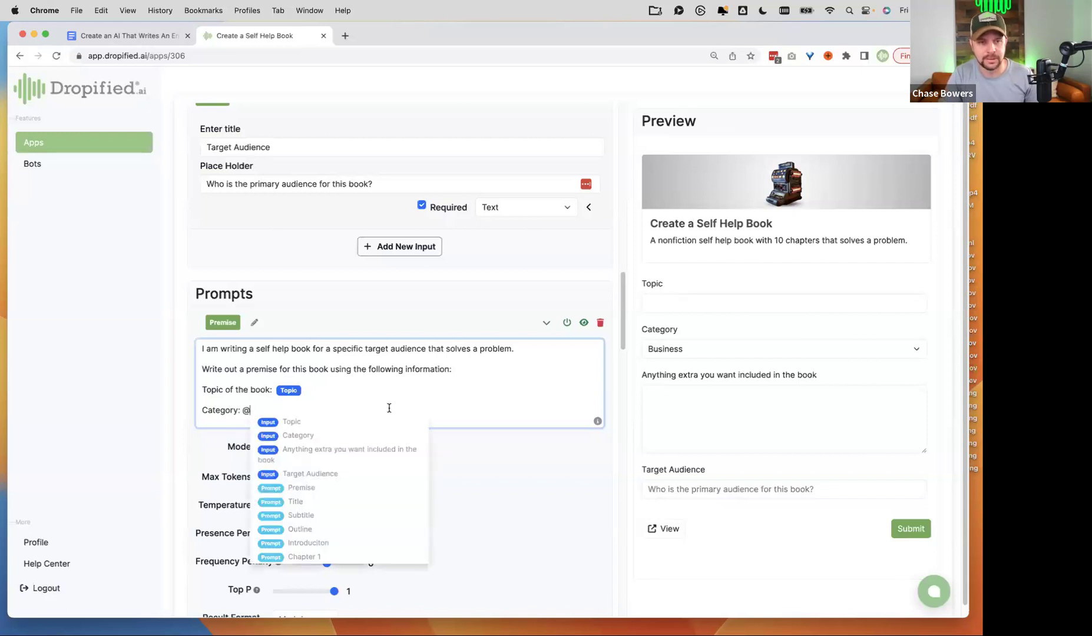
left_click(326, 436)
key("Return")
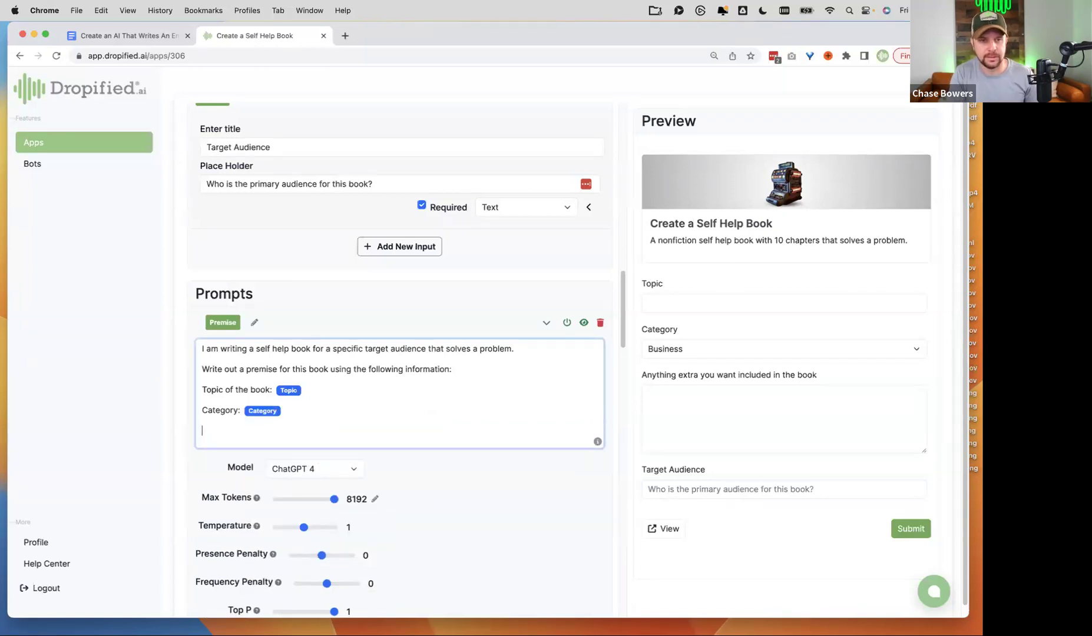
type("Anything")
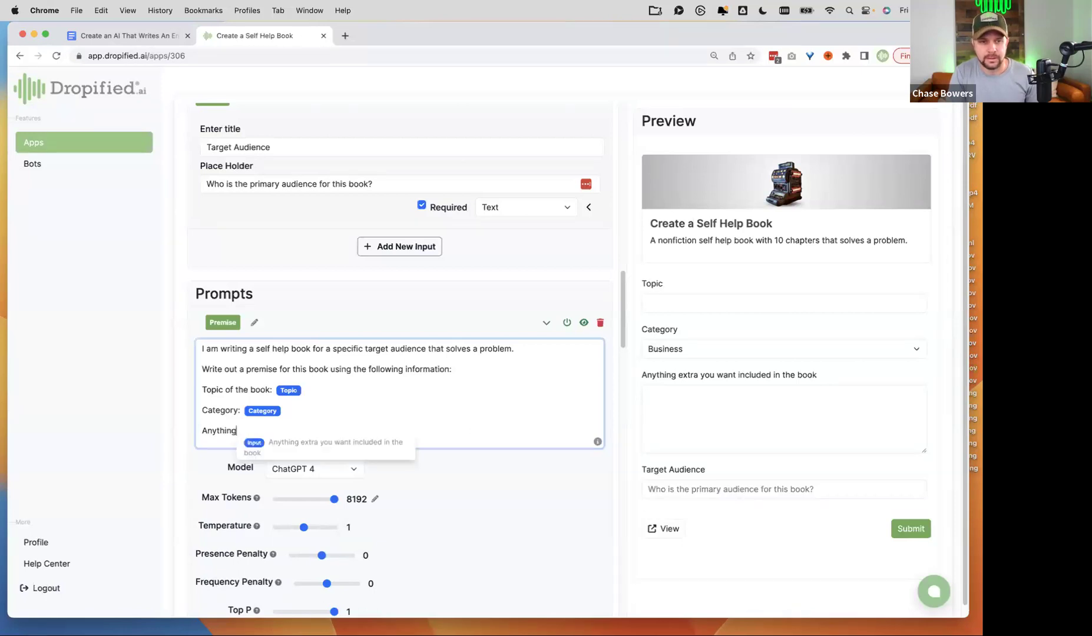
key("super+BackSpace")
key("BackSpace")
key("Return")
Add "Other things to include in the book:" to the Premise prompt, followed by the "Anything extra you want included in the book" input variable.
type("Other things to include")
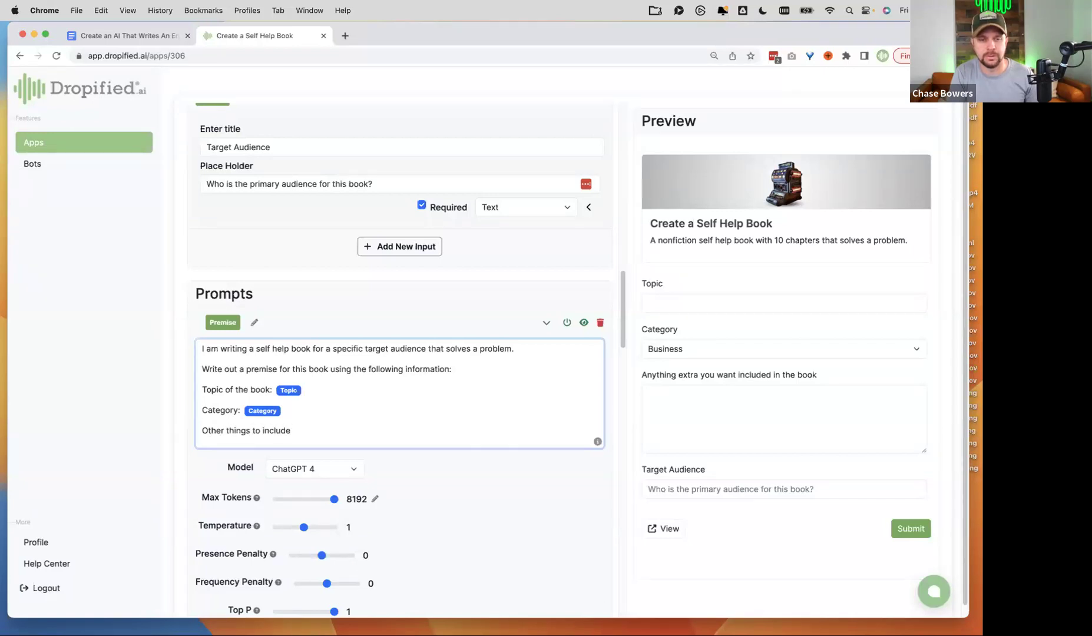
type(" in the book:")
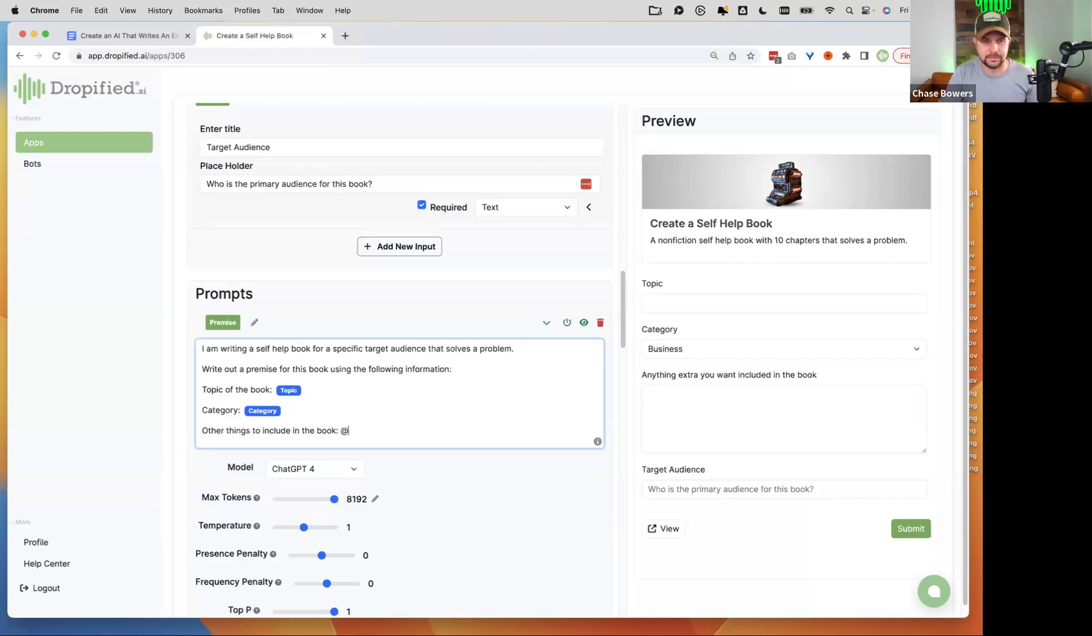
type("@")
left_click(423, 473)
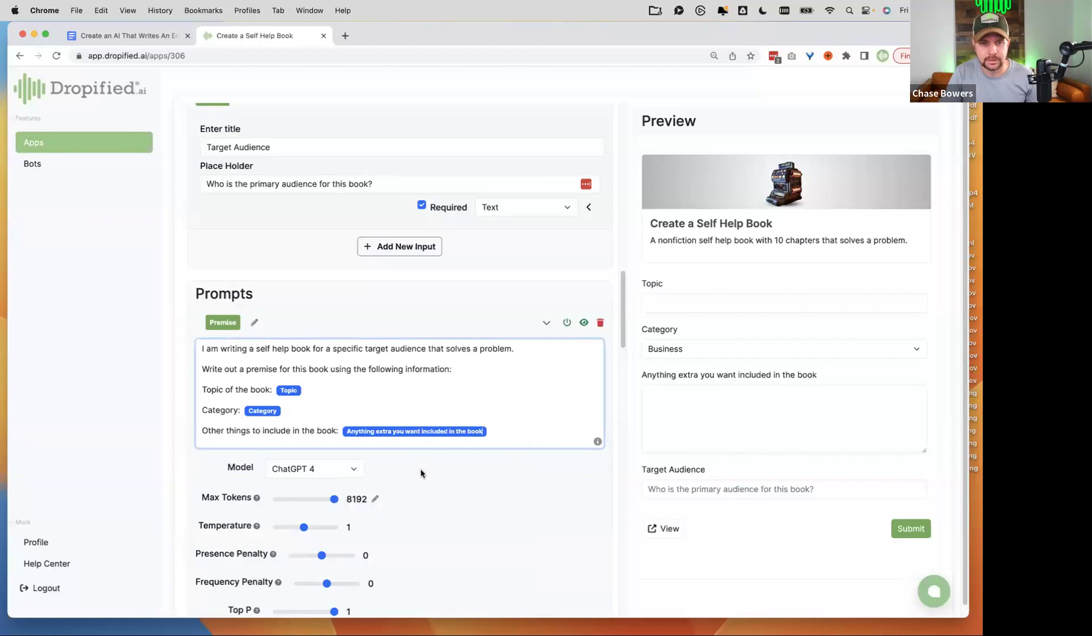
Begin a new line for the target audience at the end of the Premise prompt with "Target".
key("Return")
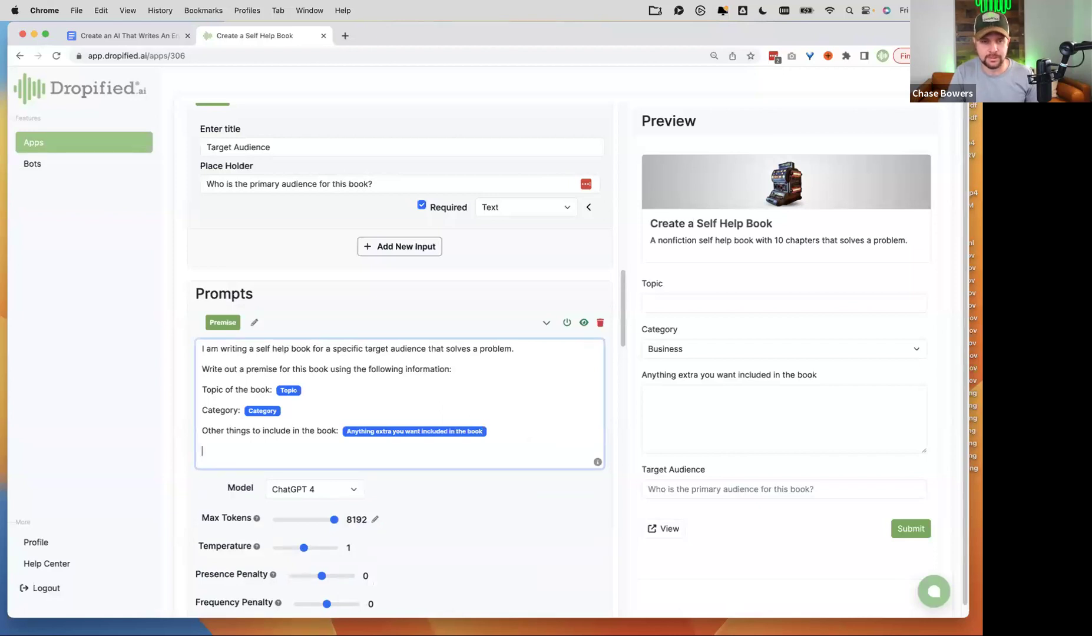
type("Target ")
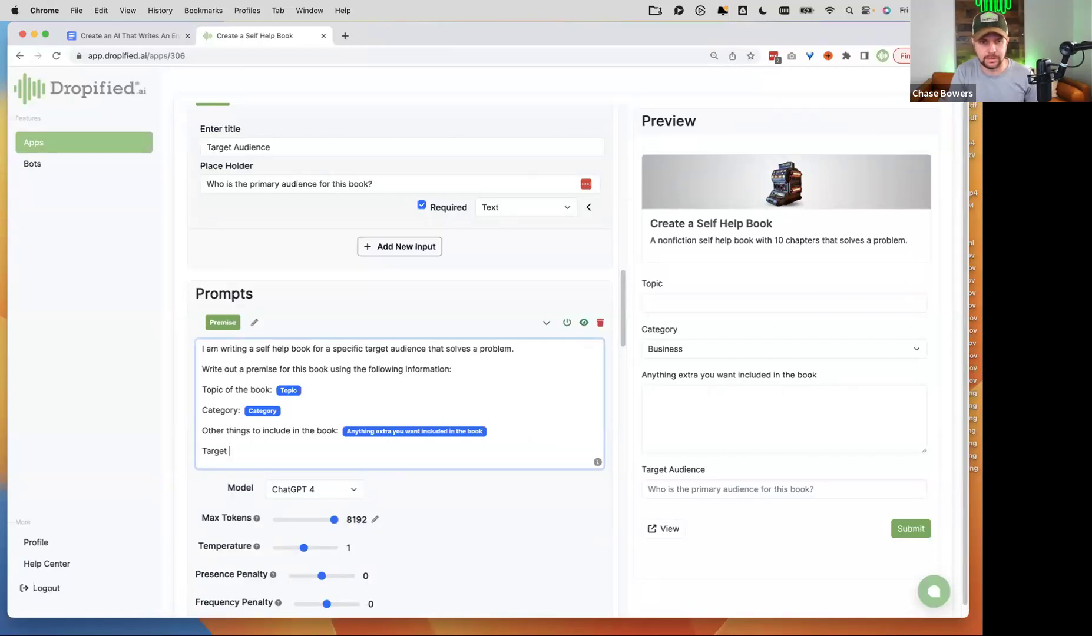
Complete the Premise prompt with a "Target Audience:" line referencing the Target Audience input and the instruction "Format this in markdown.".
type("Audience: @")
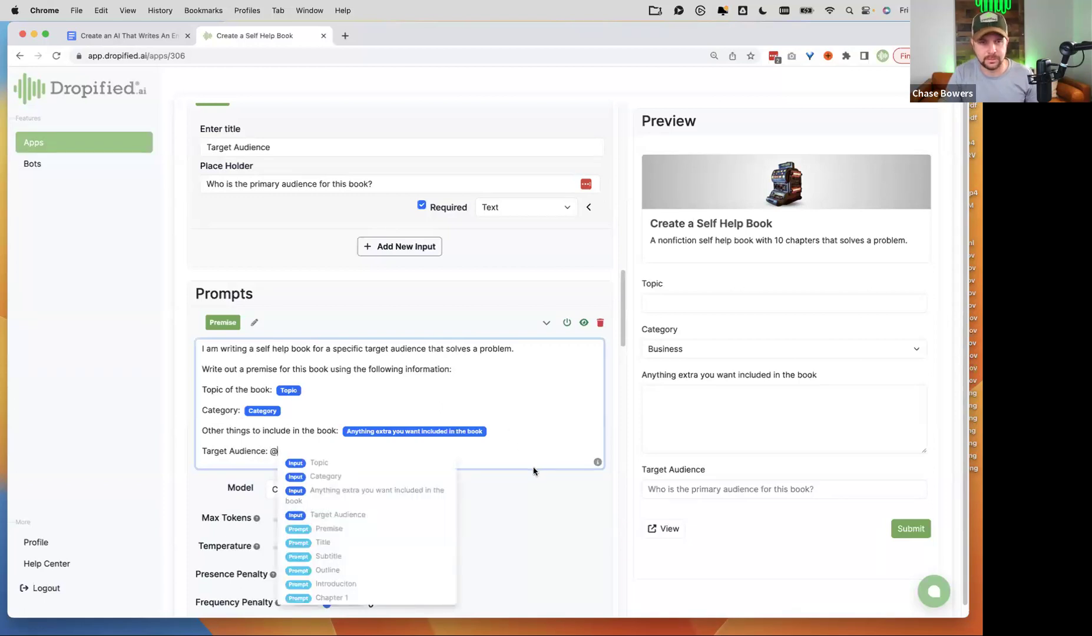
left_click(360, 517)
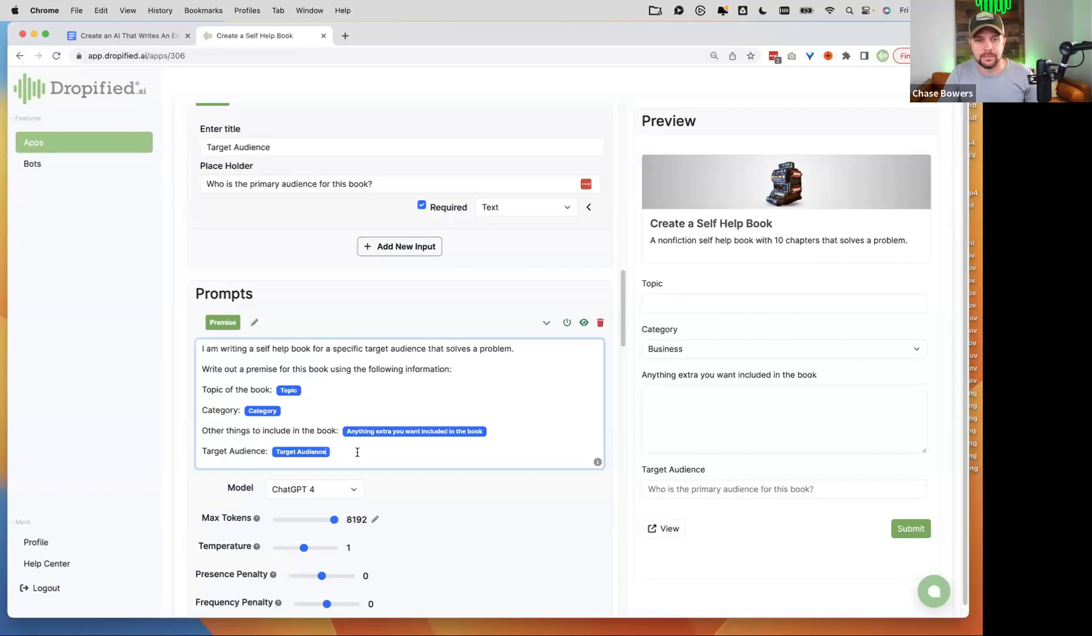
key("Return")
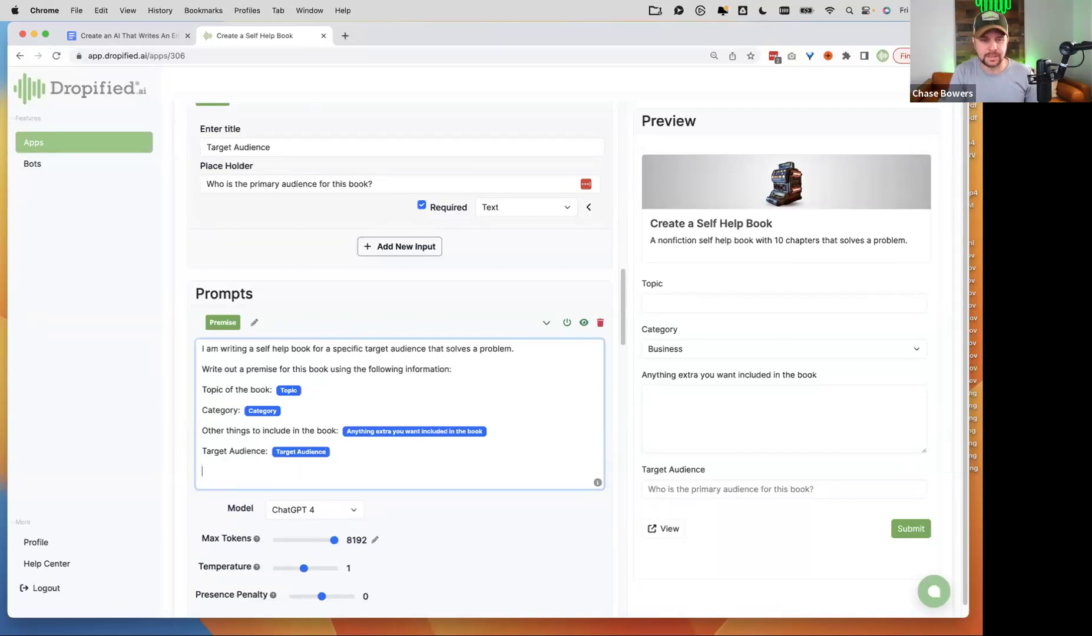
type("F")
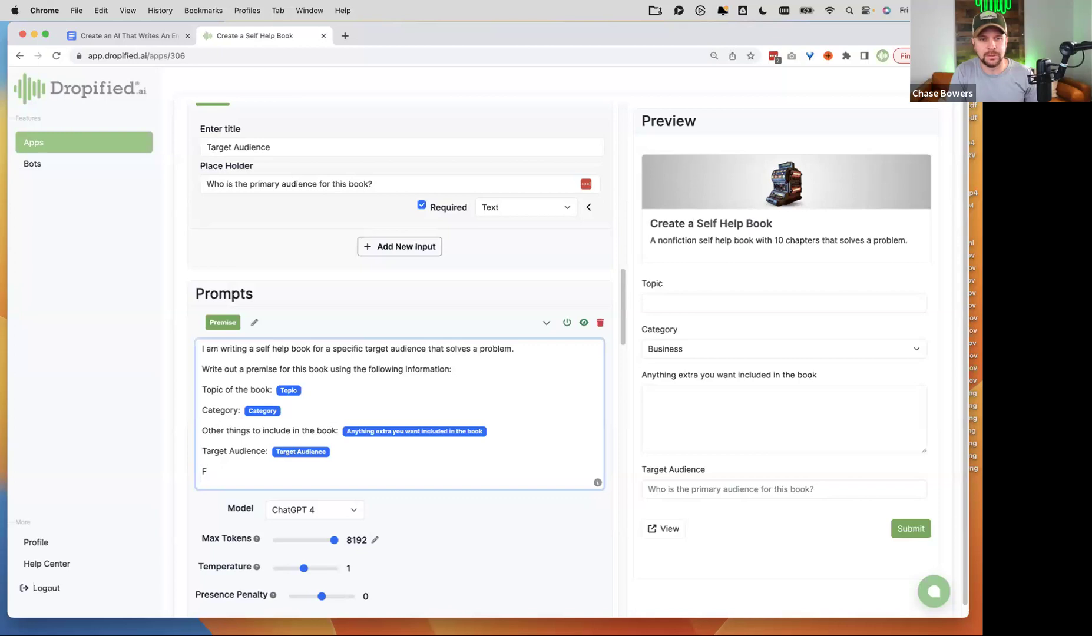
type("ormat this ")
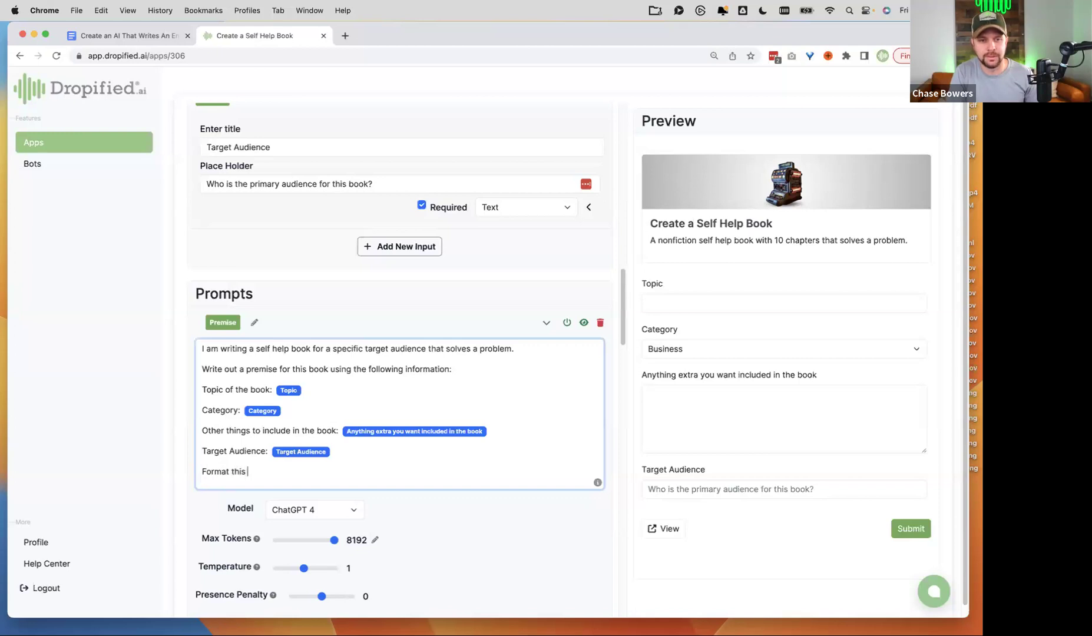
type("in markdown.")
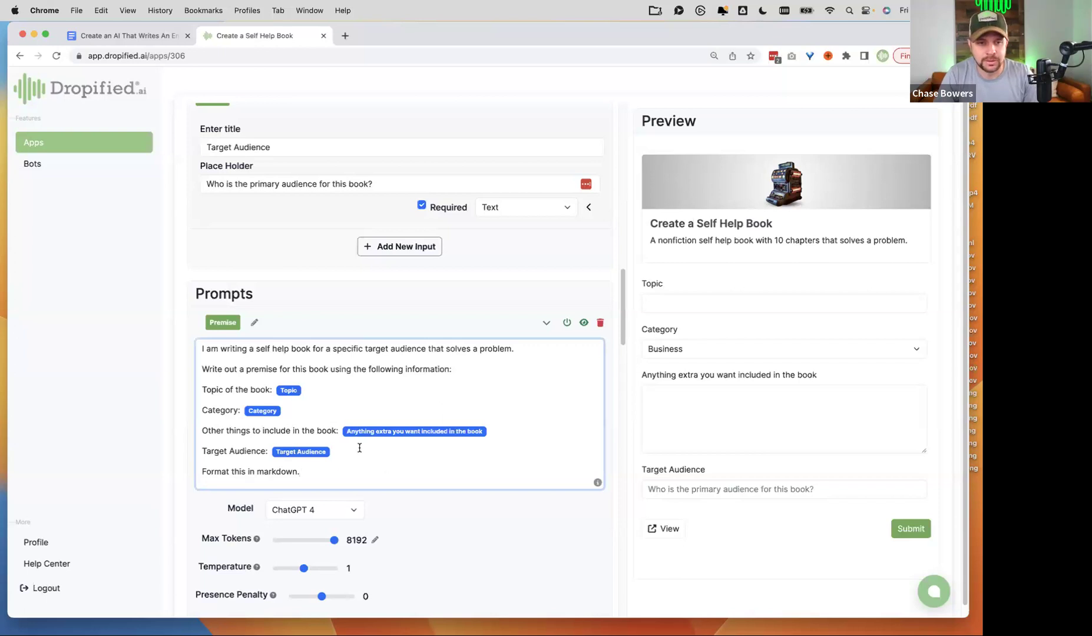
left_click_drag(311, 471, 191, 478)
left_click(301, 471)
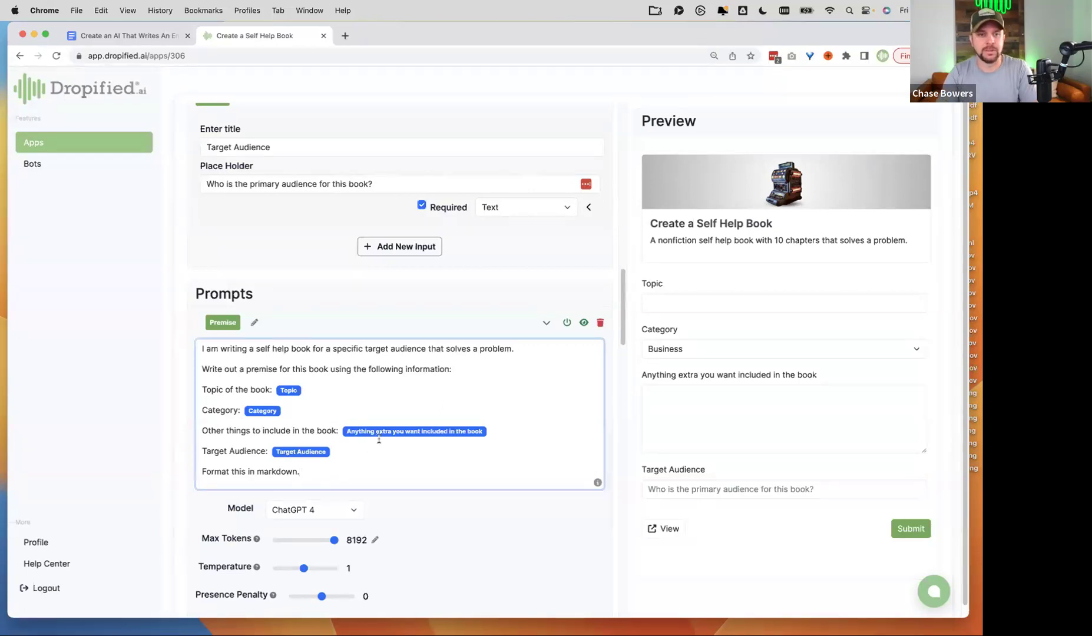
Save the self help book app with its updated Premise prompt.
scroll(413, 422, "down", 5)
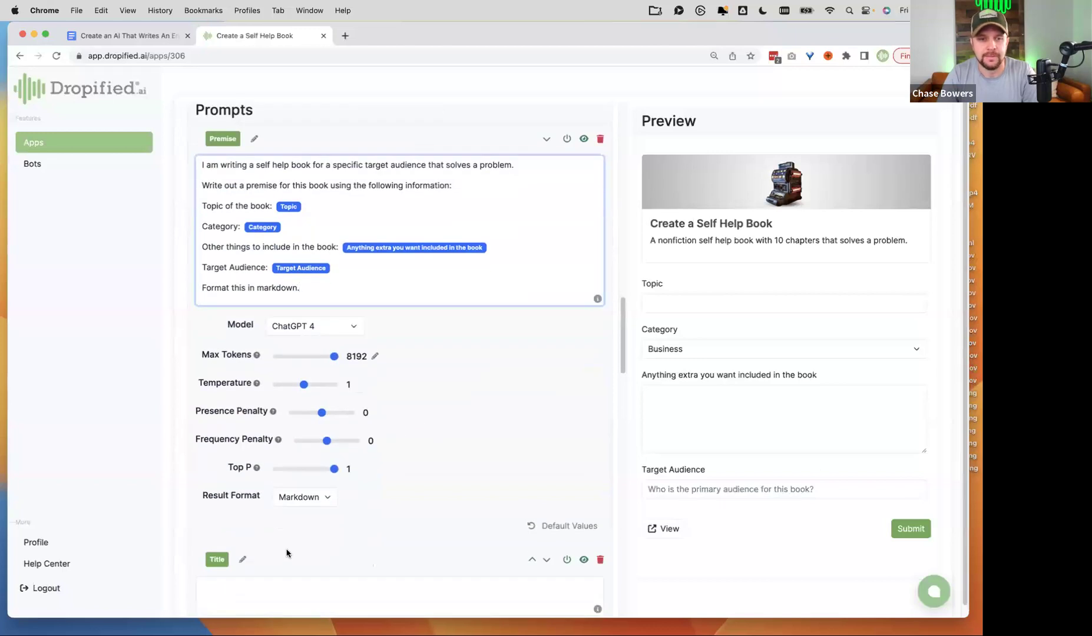
scroll(443, 480, "down", 15)
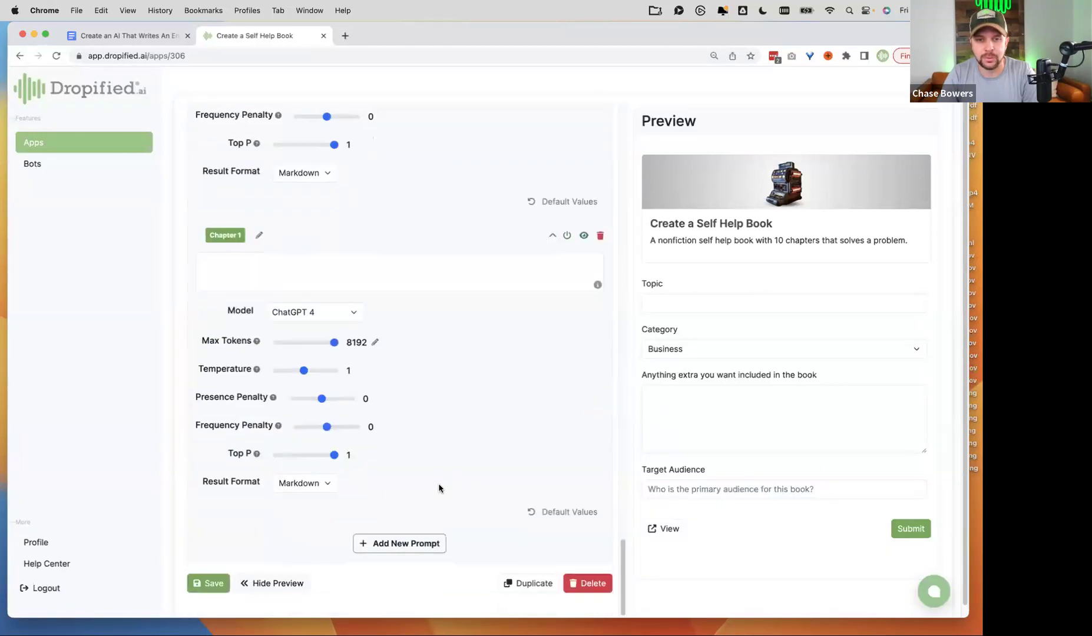
left_click(209, 584)
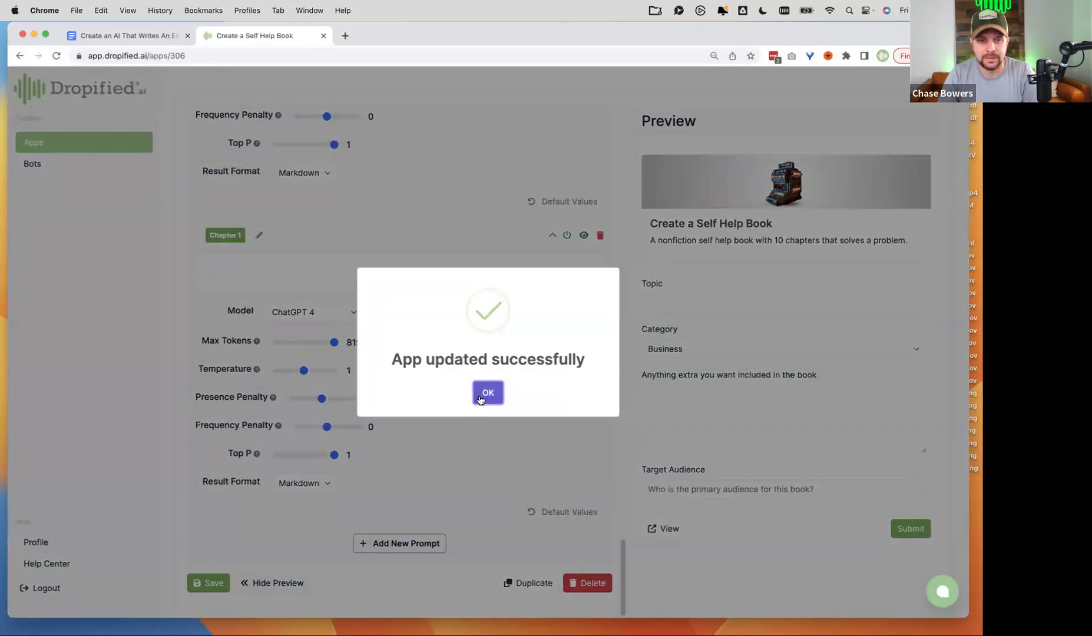
left_click(488, 394)
scroll(471, 420, "up", 20)
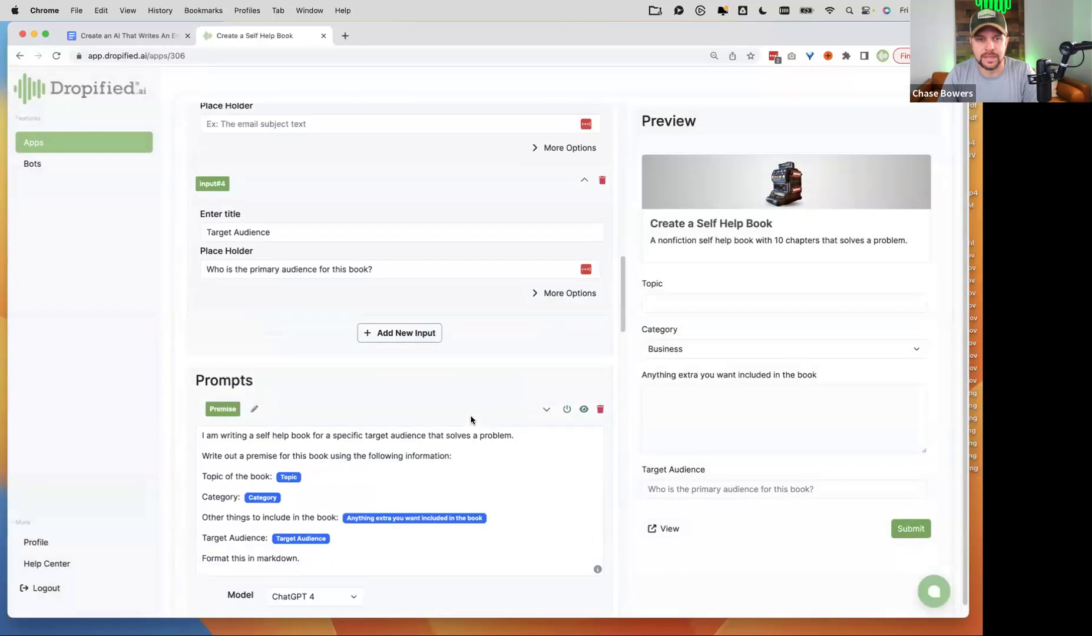
scroll(471, 418, "down", 10)
scroll(471, 416, "down", 9)
scroll(470, 417, "up", 2)
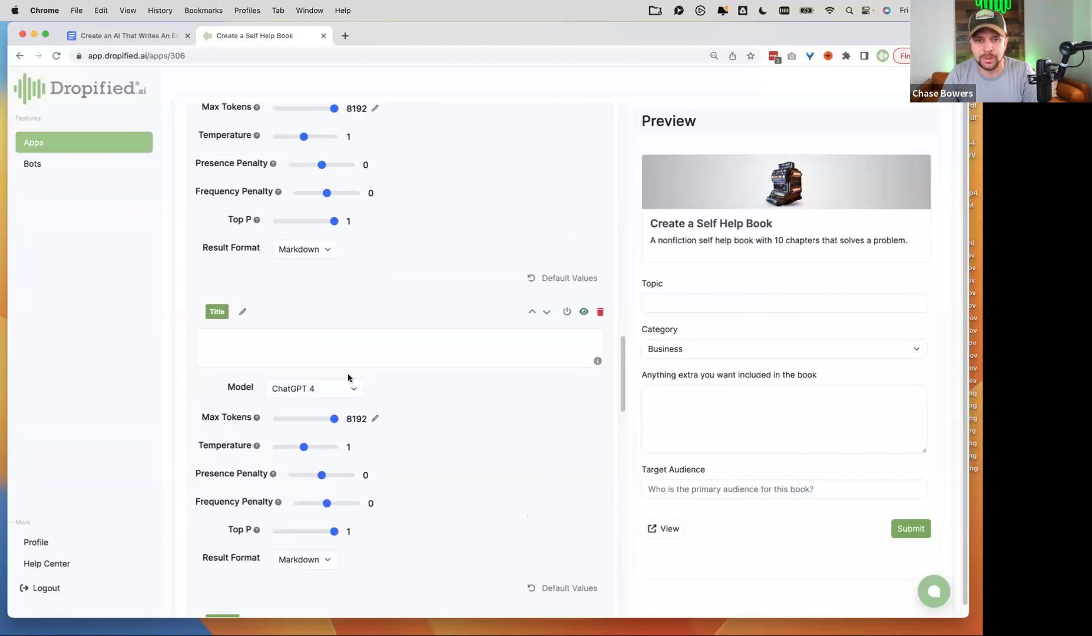
scroll(383, 377, "up", 6)
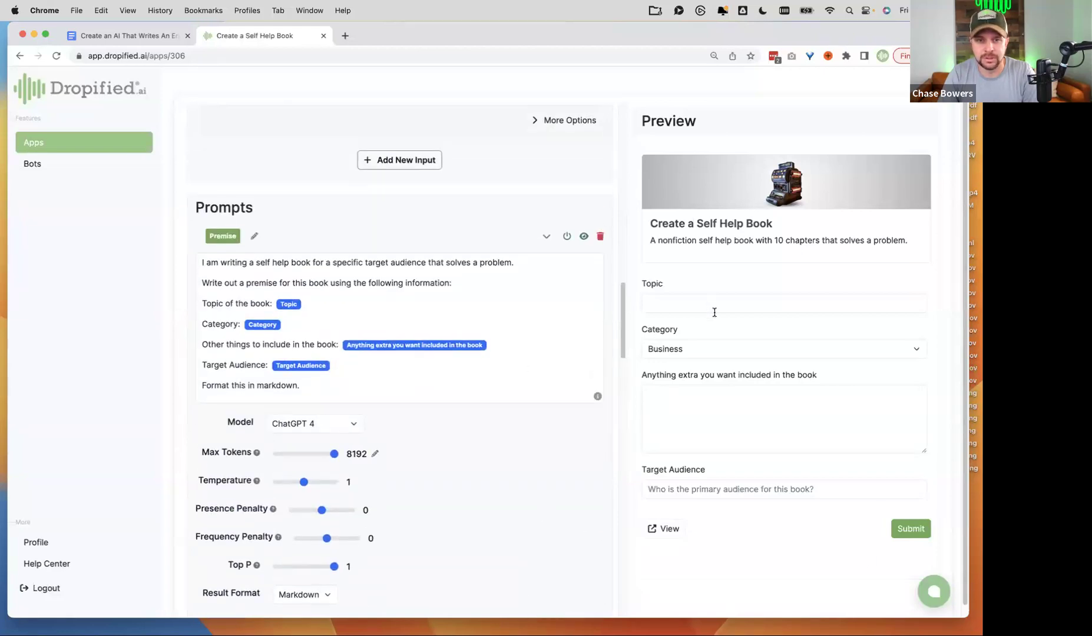
Fill in the preview form's Target Audience as "Parents of young children".
left_click(686, 304)
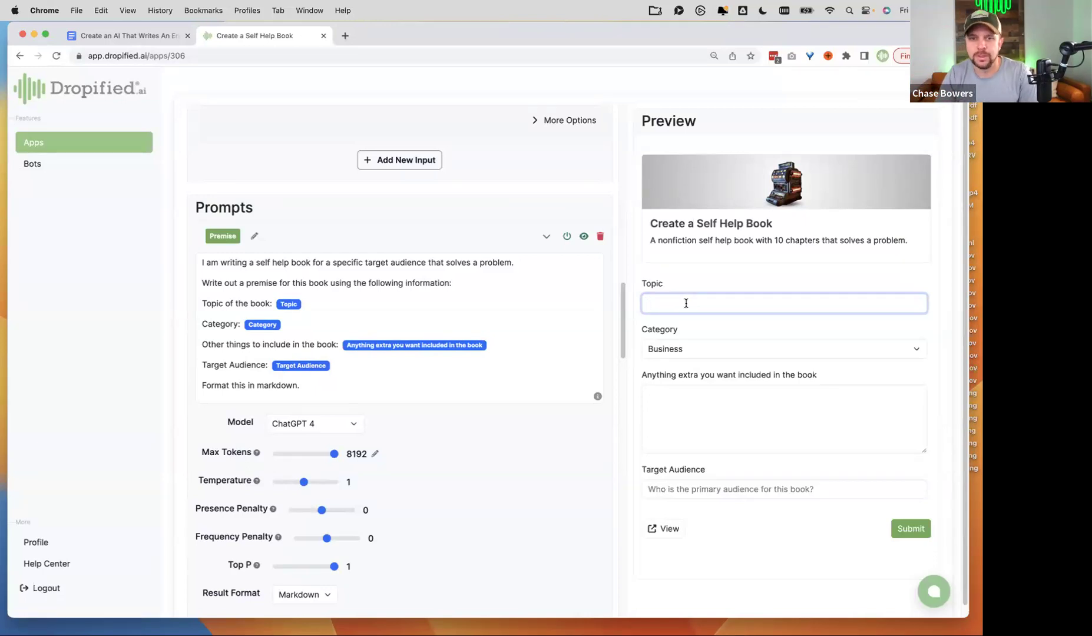
left_click(685, 349)
left_click(684, 301)
left_click(684, 302)
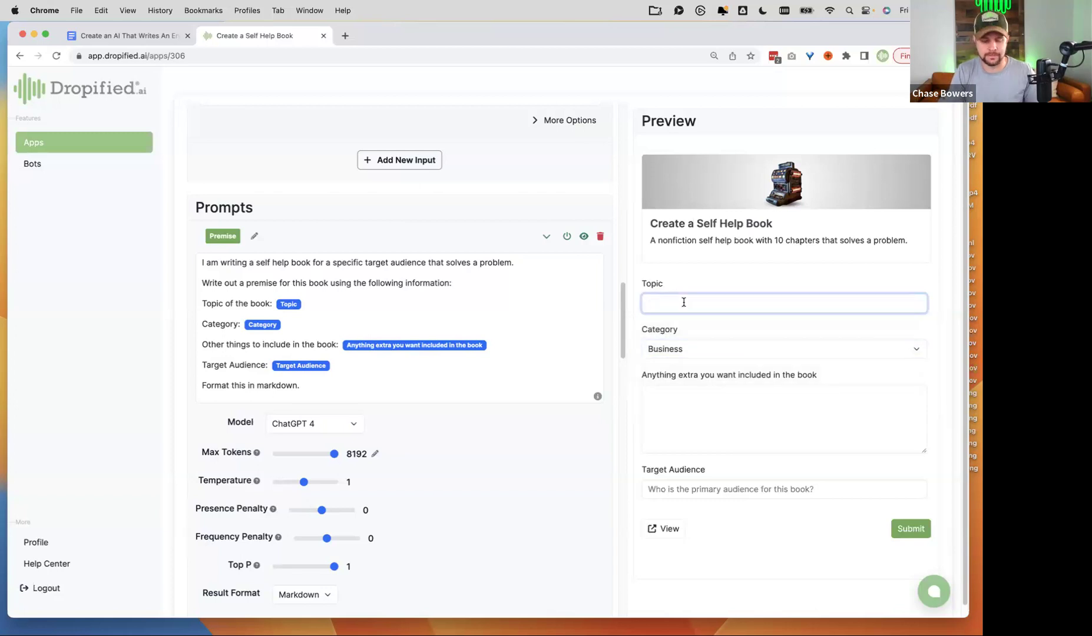
left_click(684, 492)
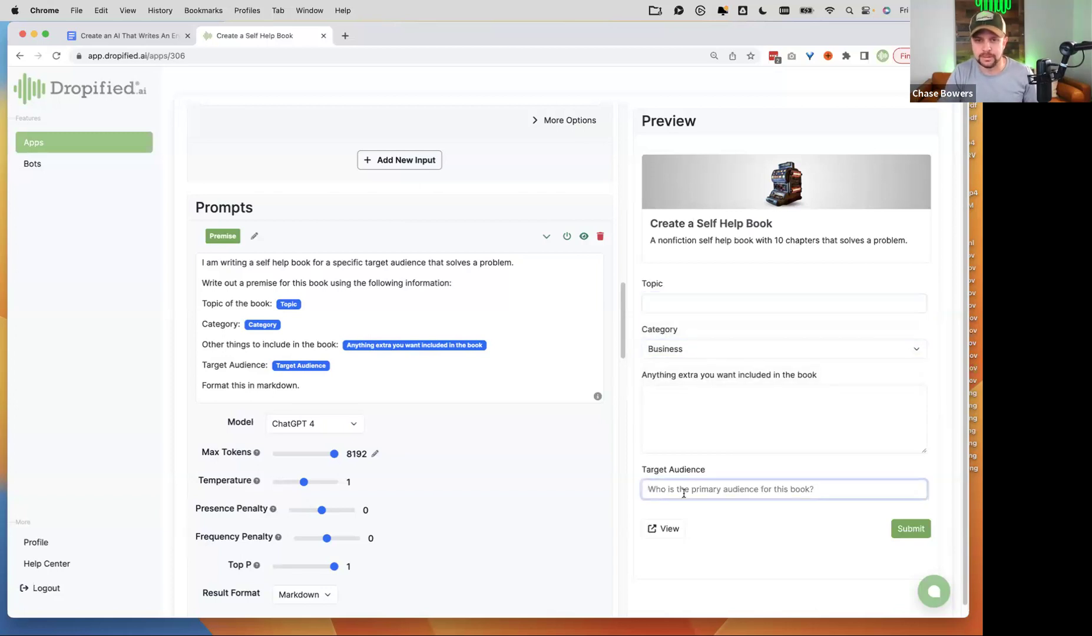
type("Pare")
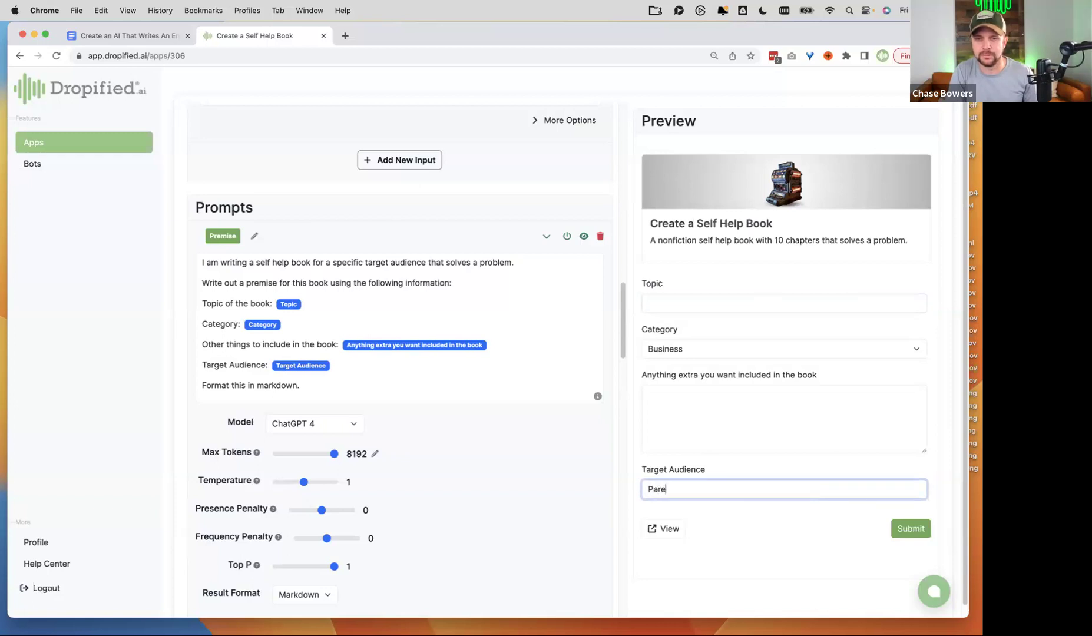
type("nts of yound")
type(" children")
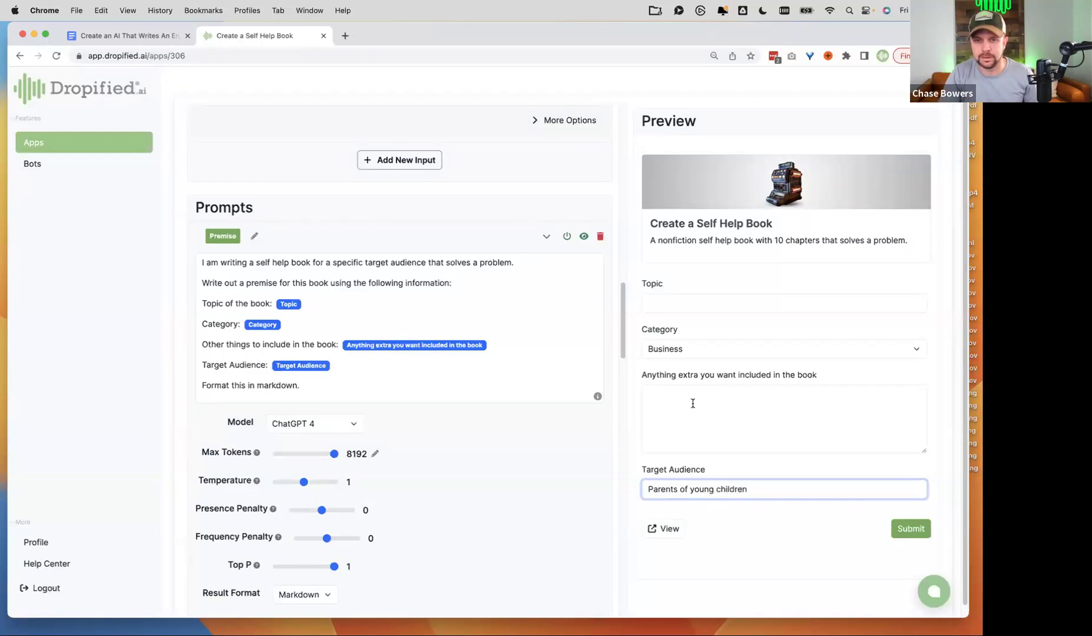
Enter "How to help your child be grateful for things/people in their lives" as the Topic in the preview form.
left_click(670, 301)
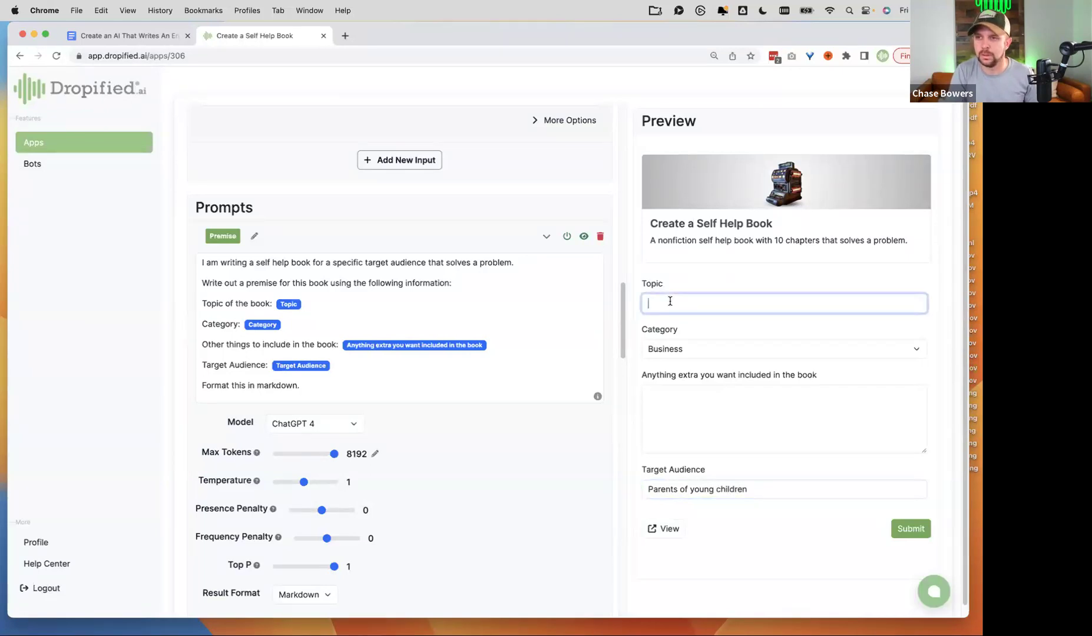
type("How")
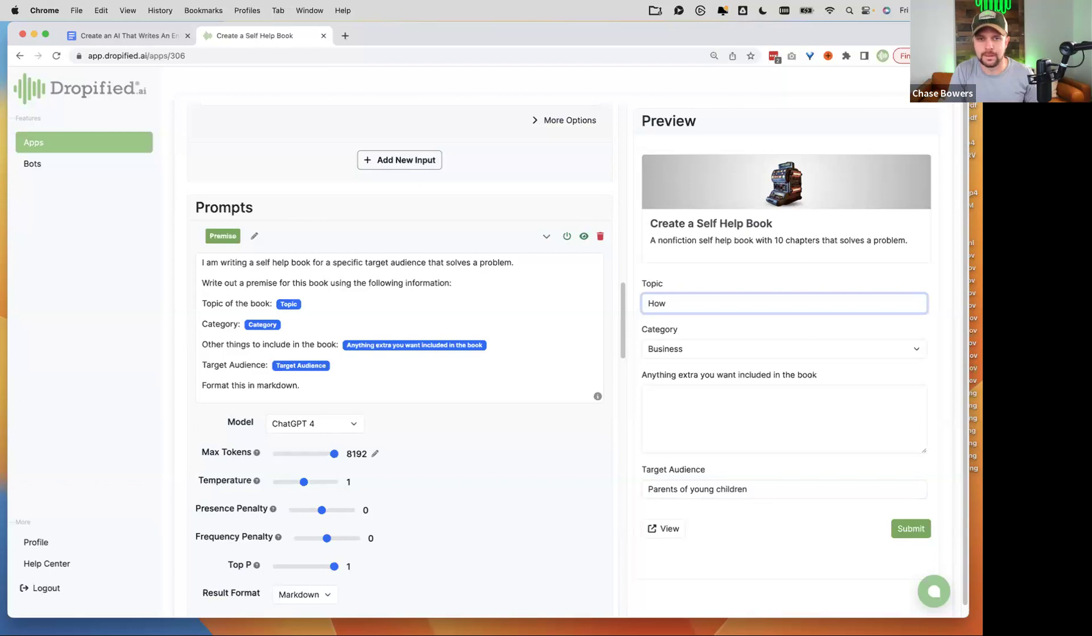
type(" to help you")
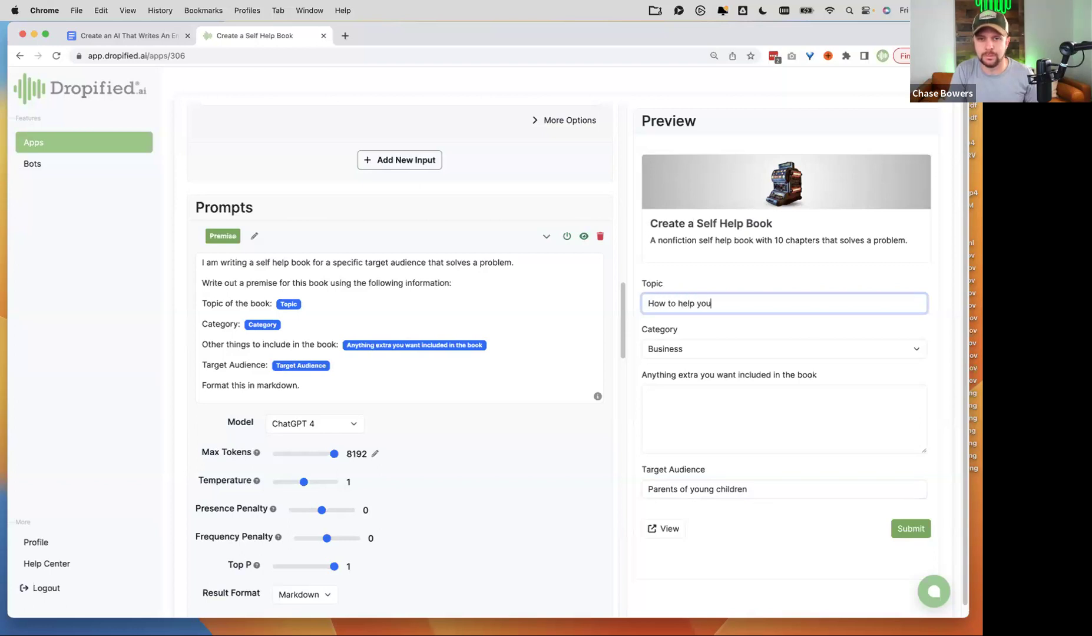
type("r child be ")
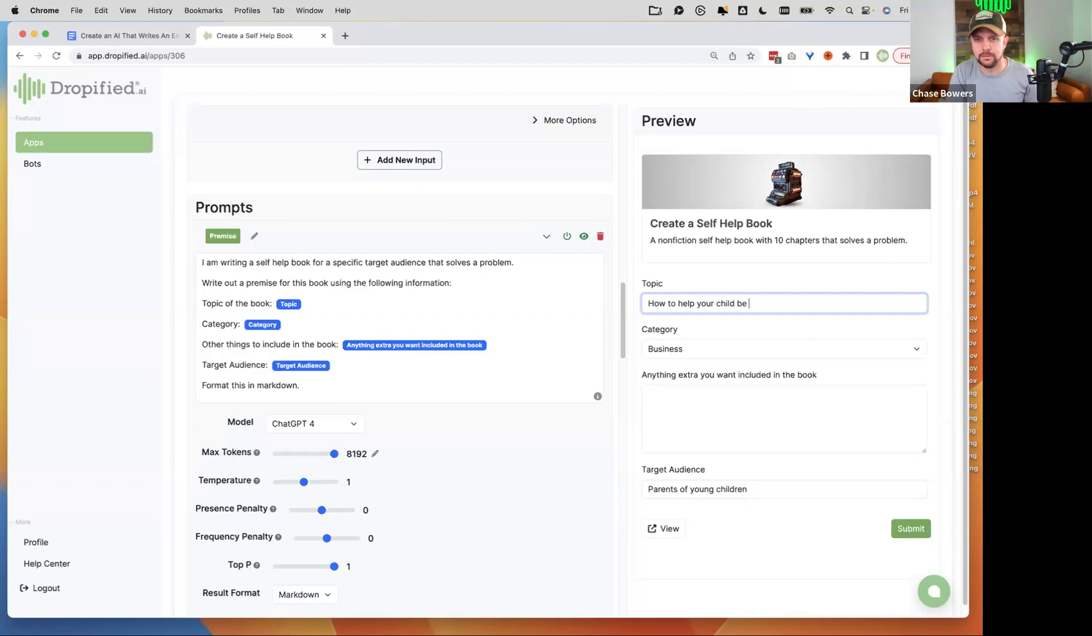
type("grat")
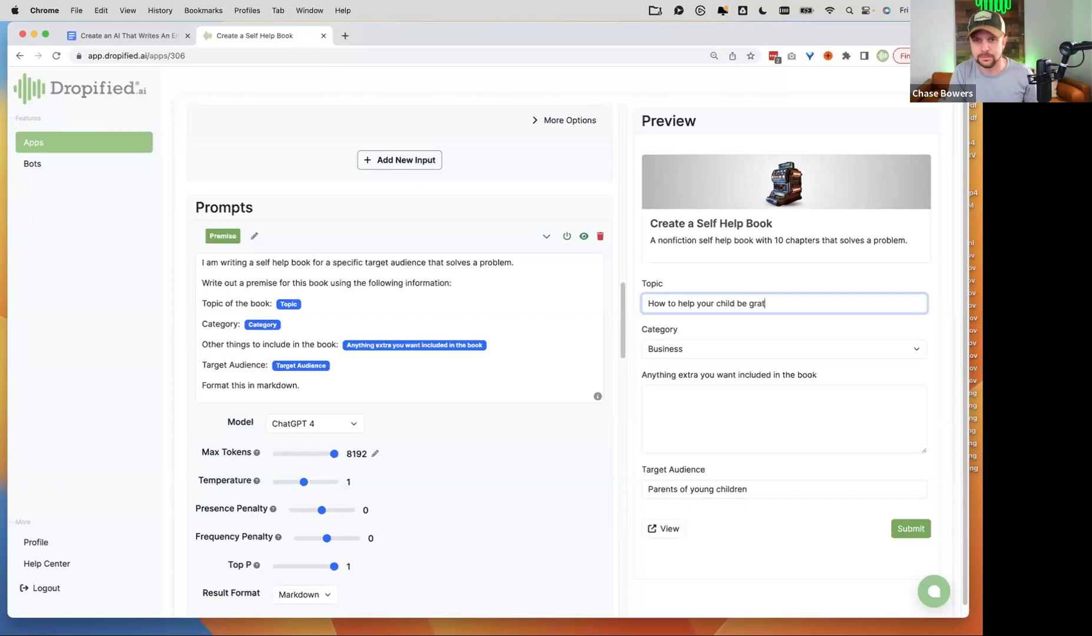
type("eful for")
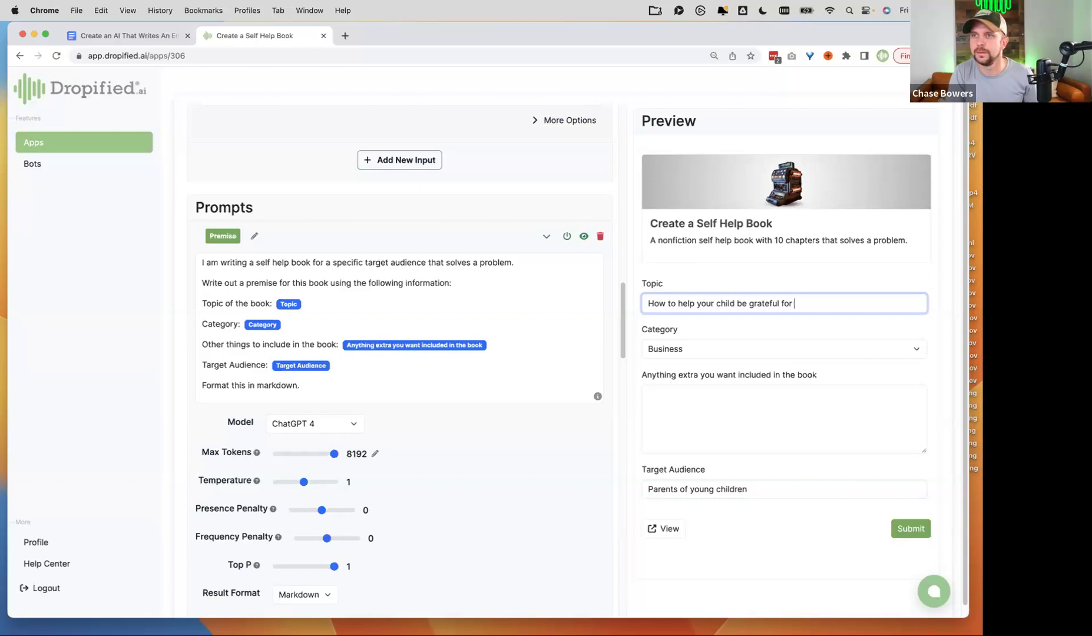
type("things in their lives")
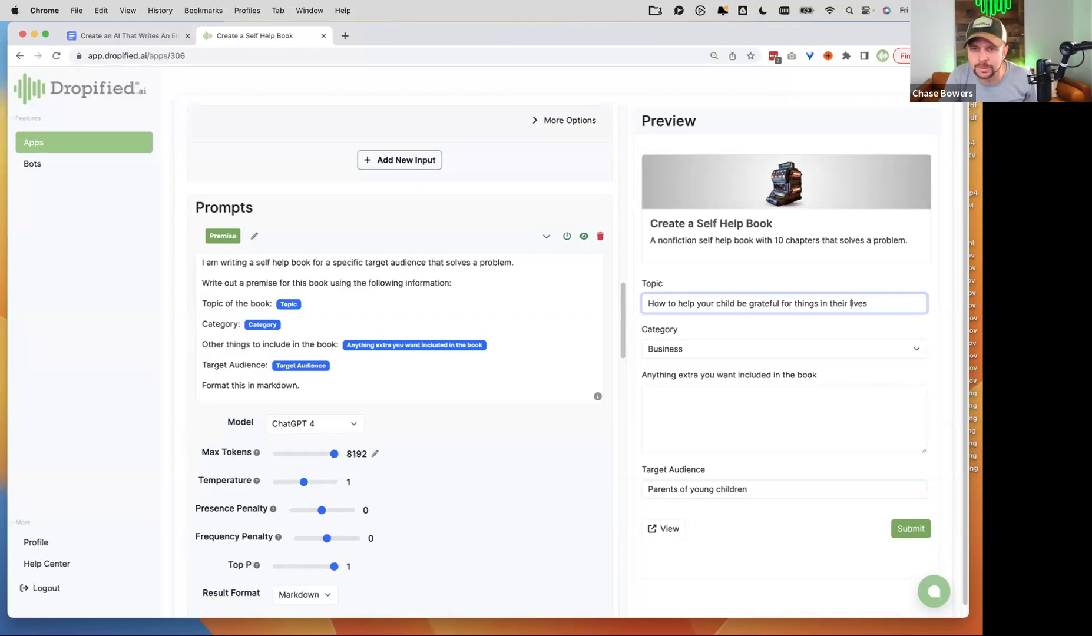
type("/people")
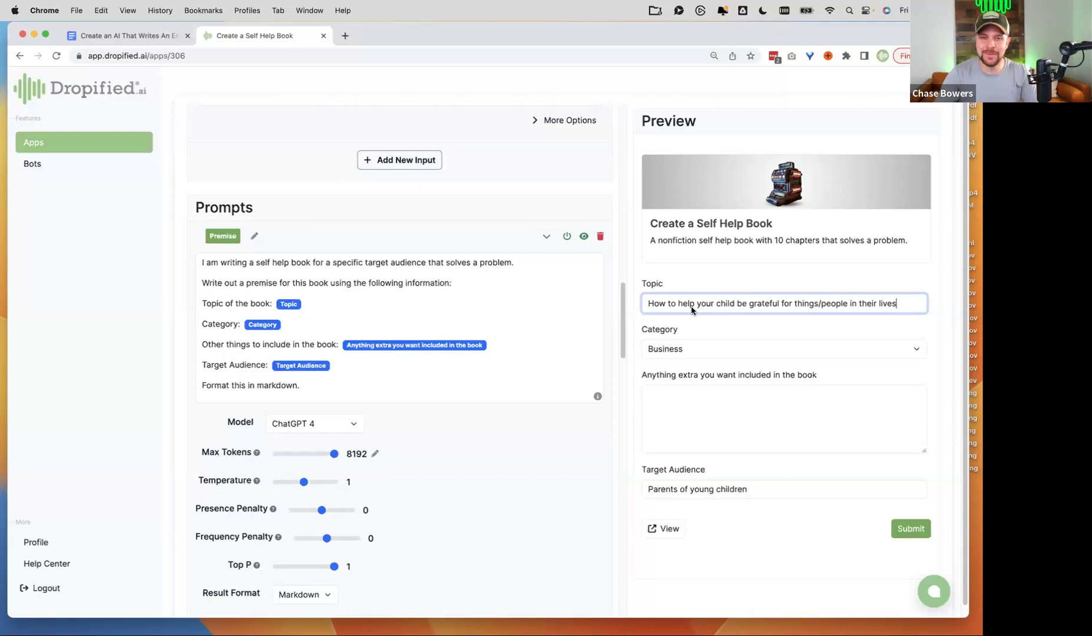
Set the preview form's Category to Other and specify "Parenting" as the custom category.
left_click(707, 396)
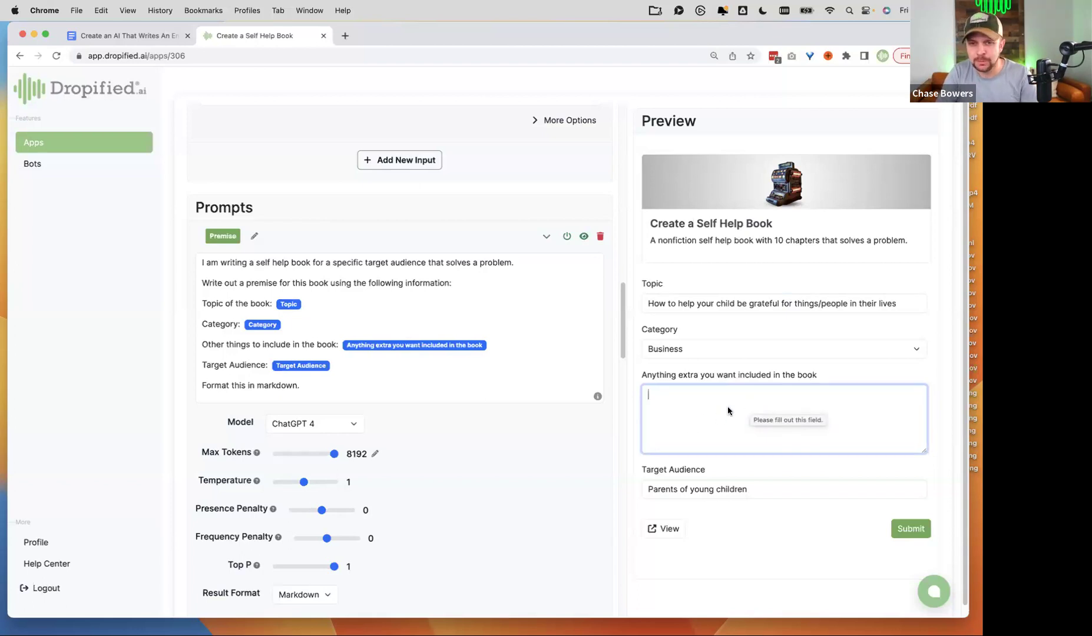
left_click(698, 350)
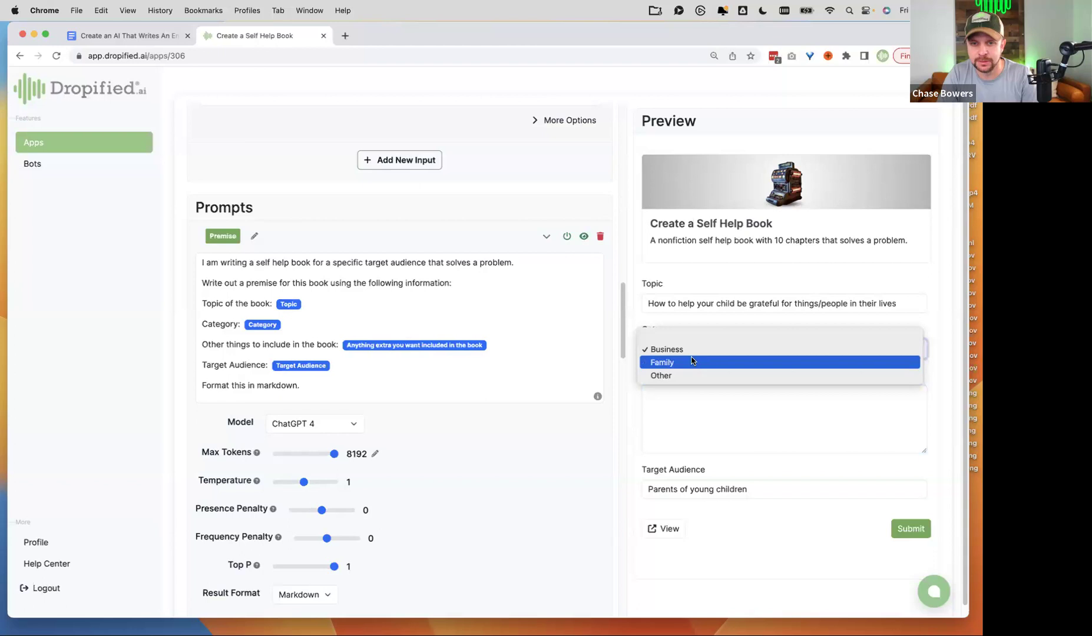
left_click(684, 376)
left_click(767, 348)
type("Parenting")
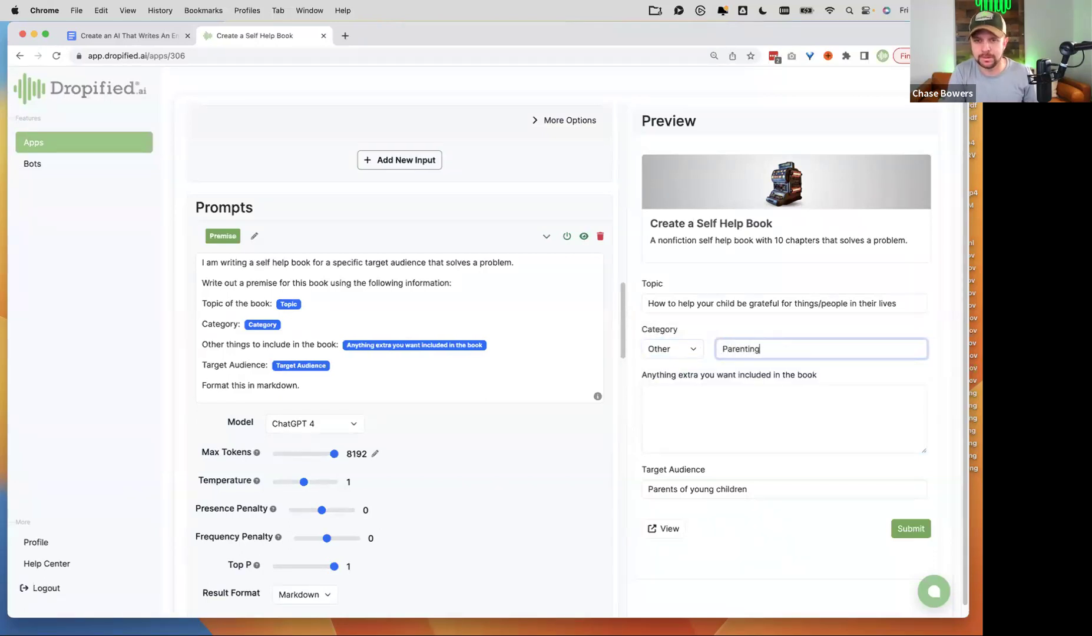
left_click(744, 437)
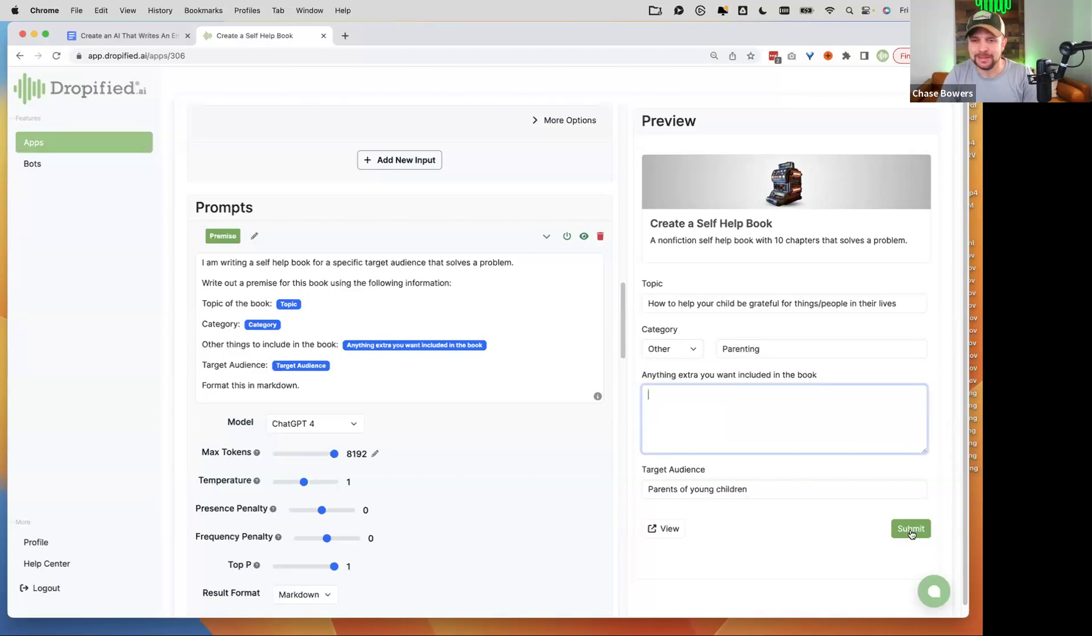
Add the line "Label this section: Premise" at the end of the Premise prompt.
scroll(824, 504, "down", 1)
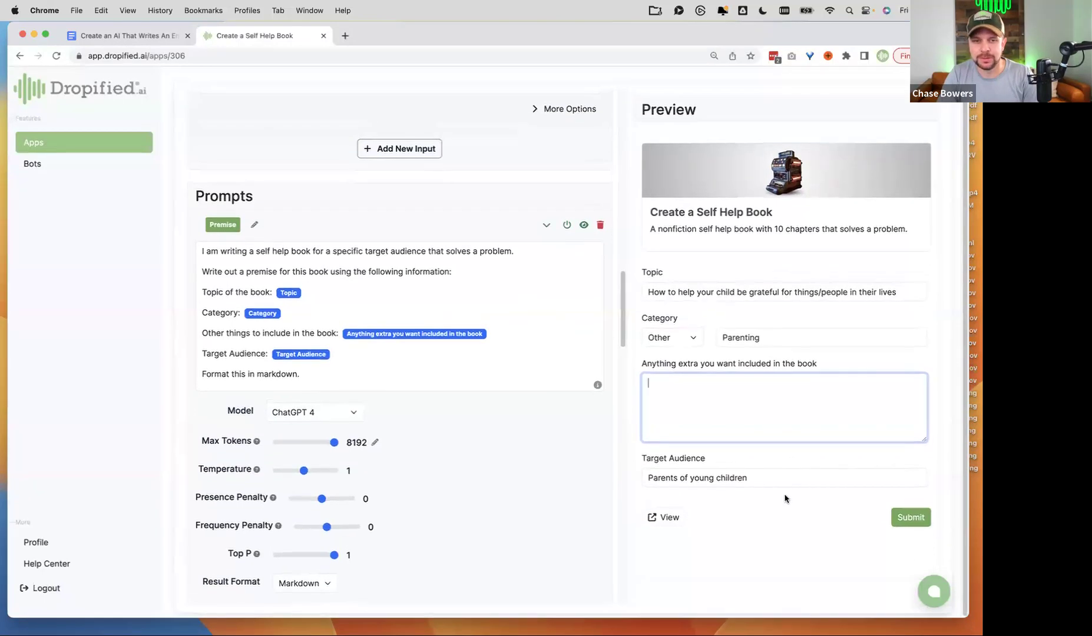
left_click(339, 374)
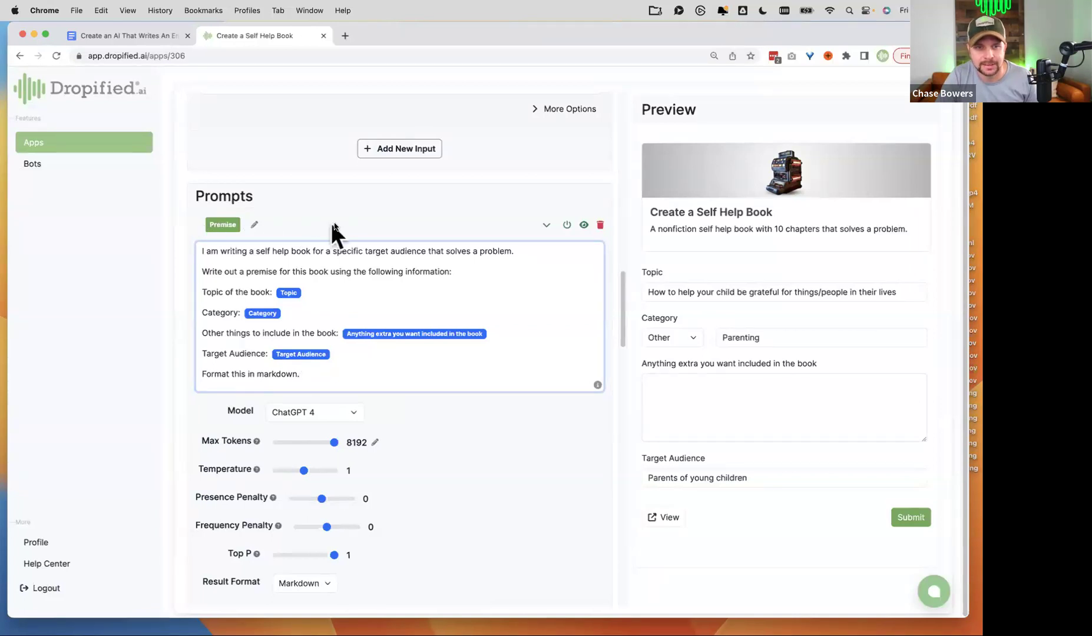
key("Return")
type("Label thi")
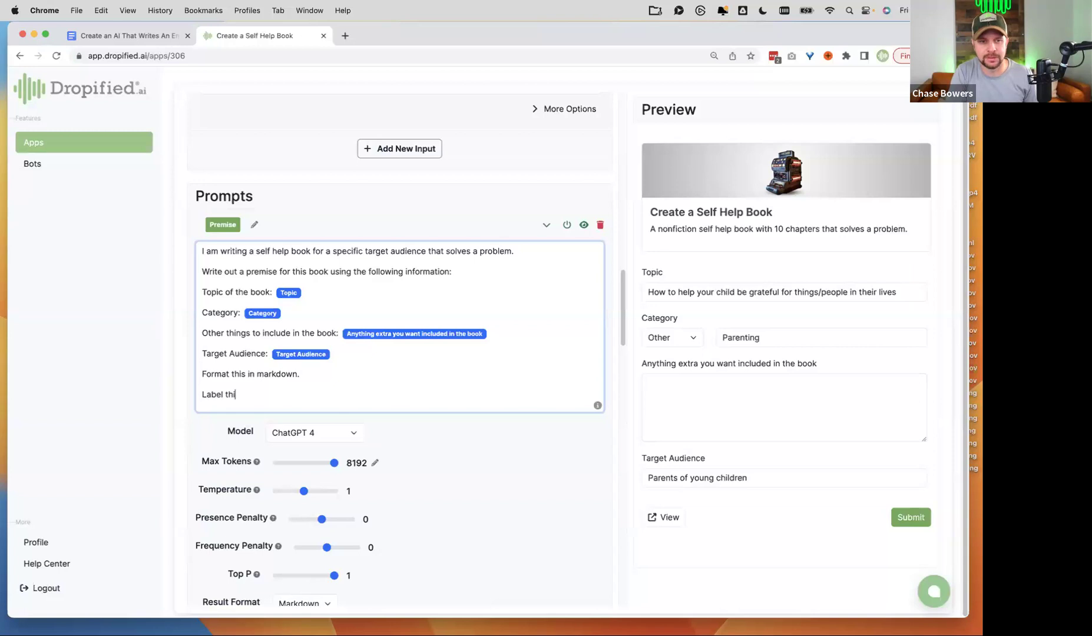
type("s section")
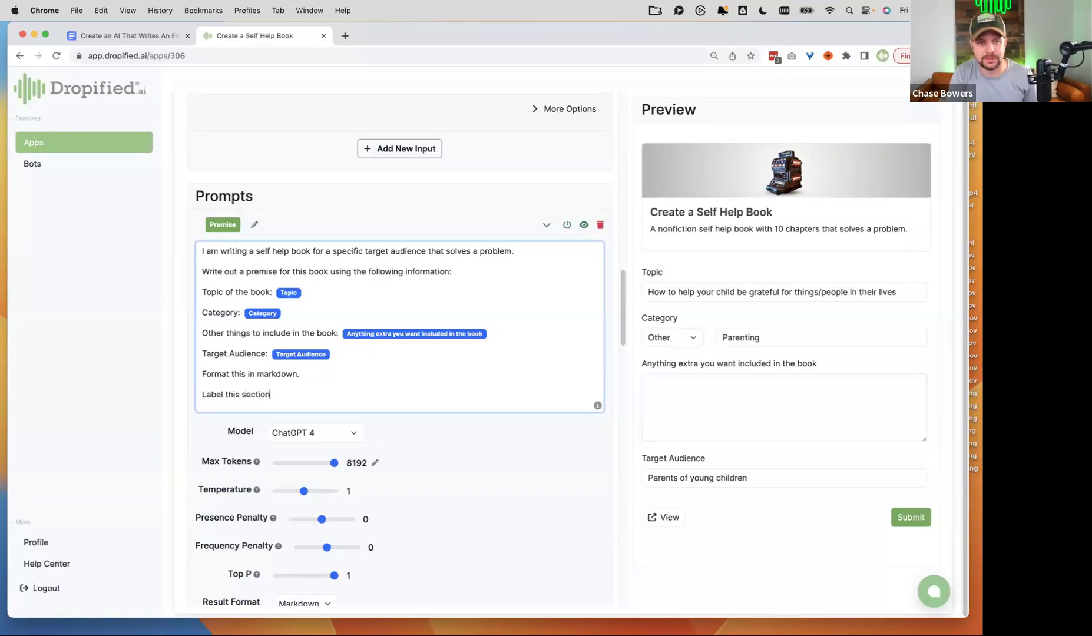
type(": Premise")
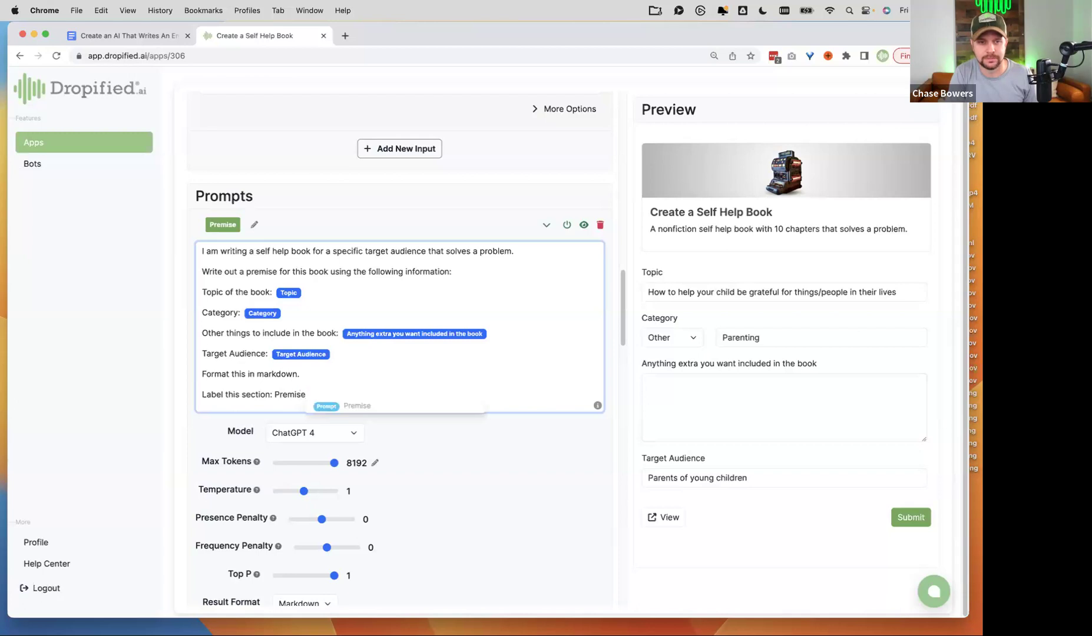
Put quotation marks around the word Premise in the Premise prompt's label line and save the app.
type("\"")
type("\"")
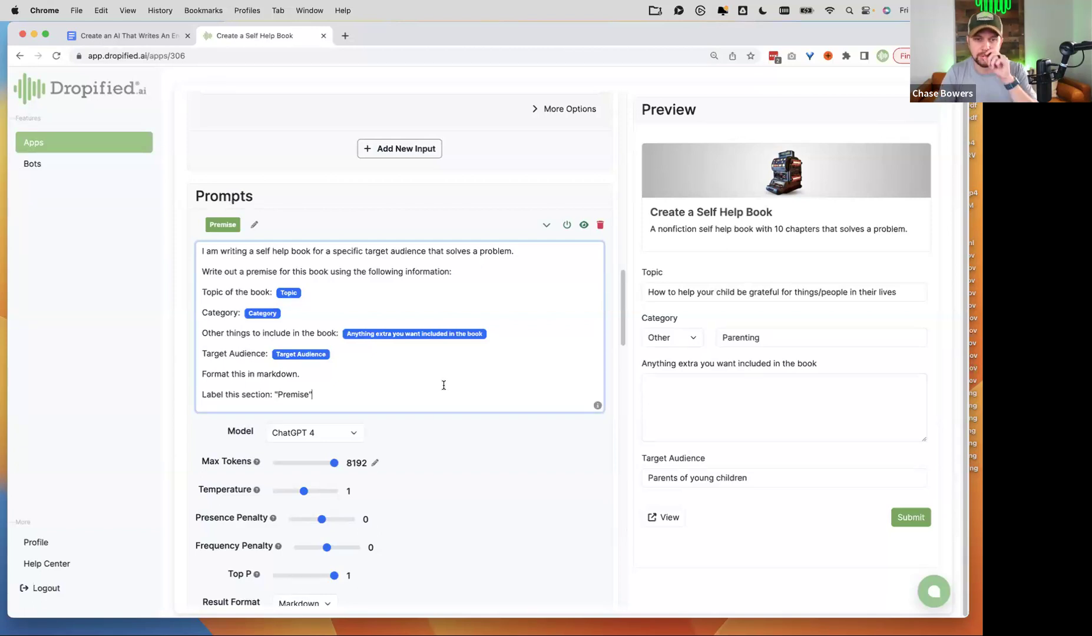
scroll(472, 420, "down", 10)
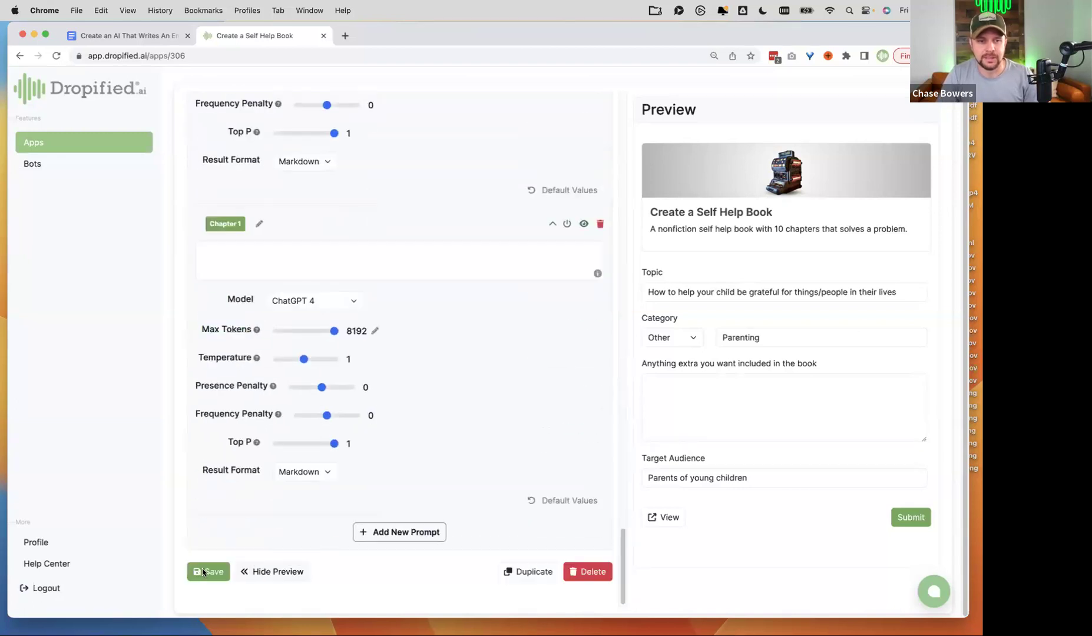
left_click(203, 571)
left_click(485, 388)
Try to submit the preview form with the "Anything extra you want included in the book" field left empty.
left_click(902, 519)
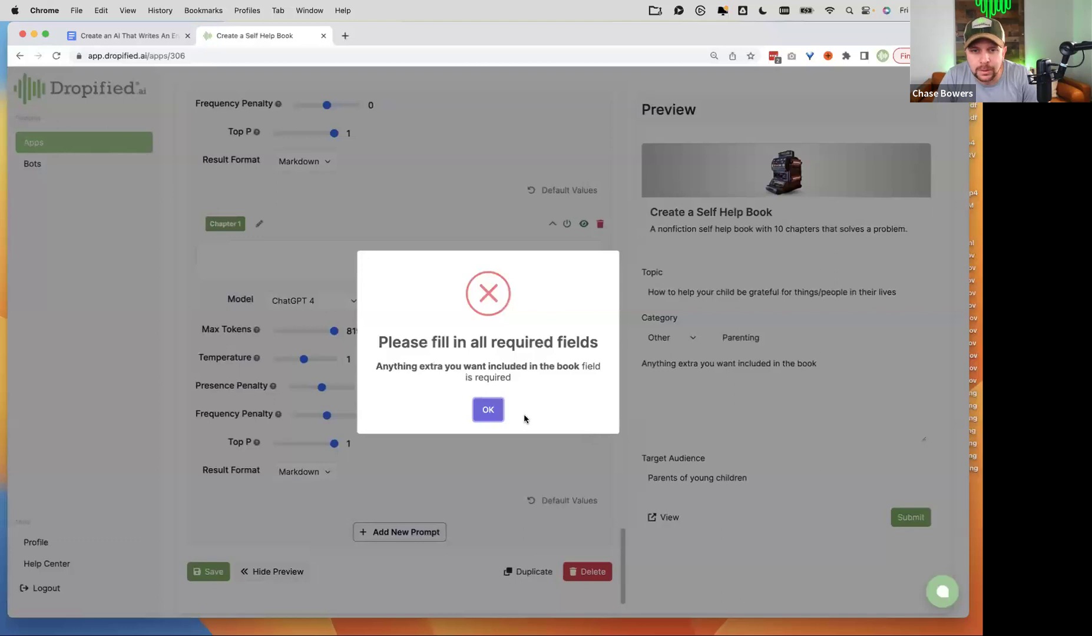
left_click(487, 411)
left_click(714, 408)
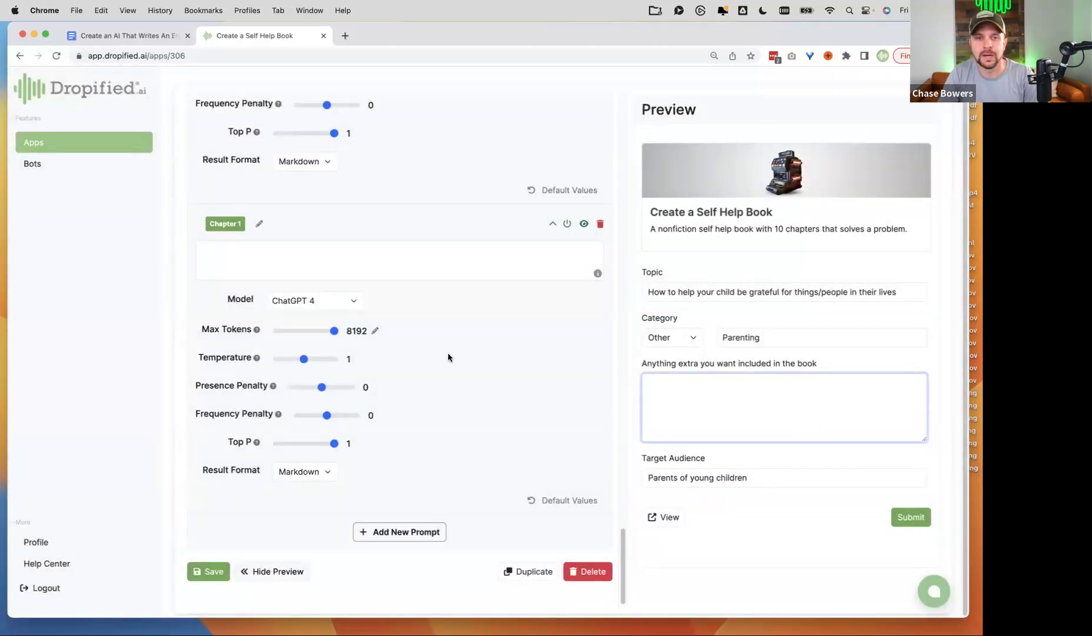
Make the "Anything extra you want included in the book" input optional and save the app.
scroll(447, 358, "up", 5)
scroll(460, 386, "up", 15)
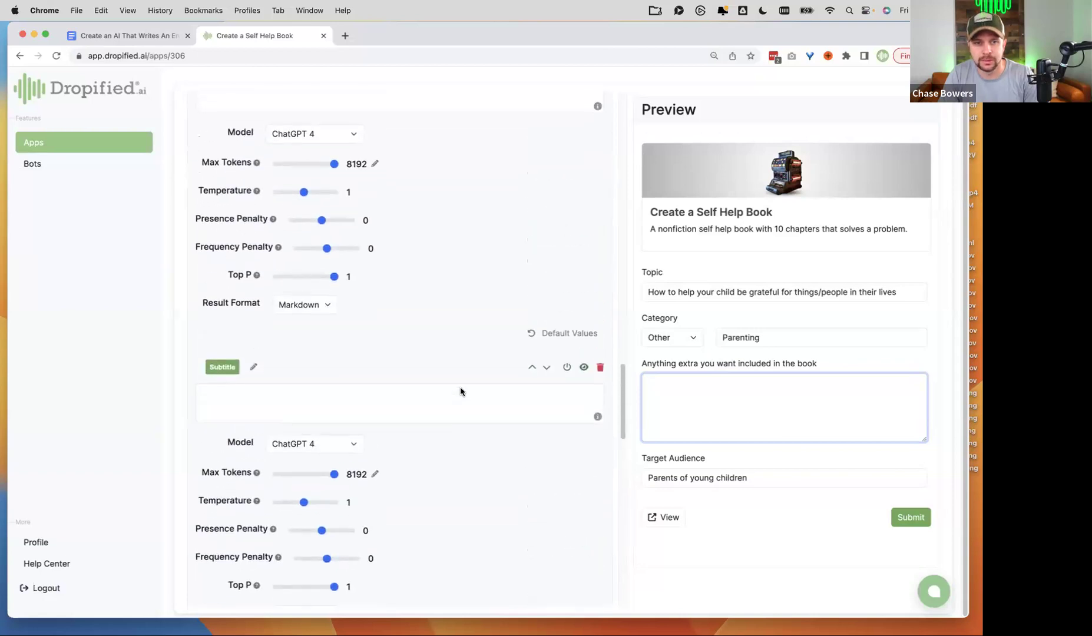
scroll(462, 383, "down", 9)
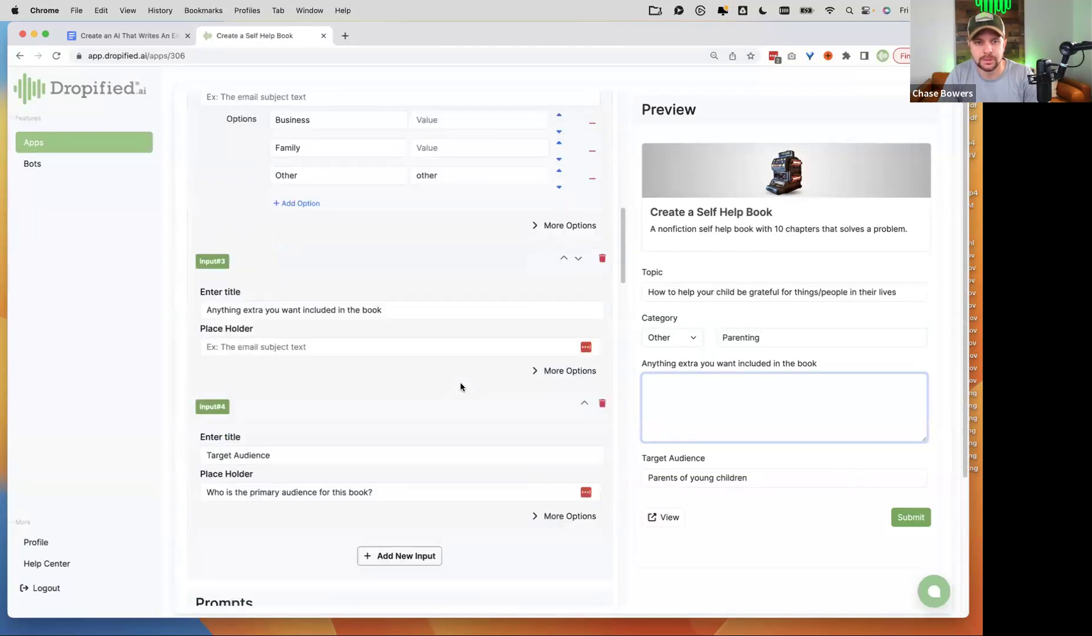
scroll(377, 386, "up", 3)
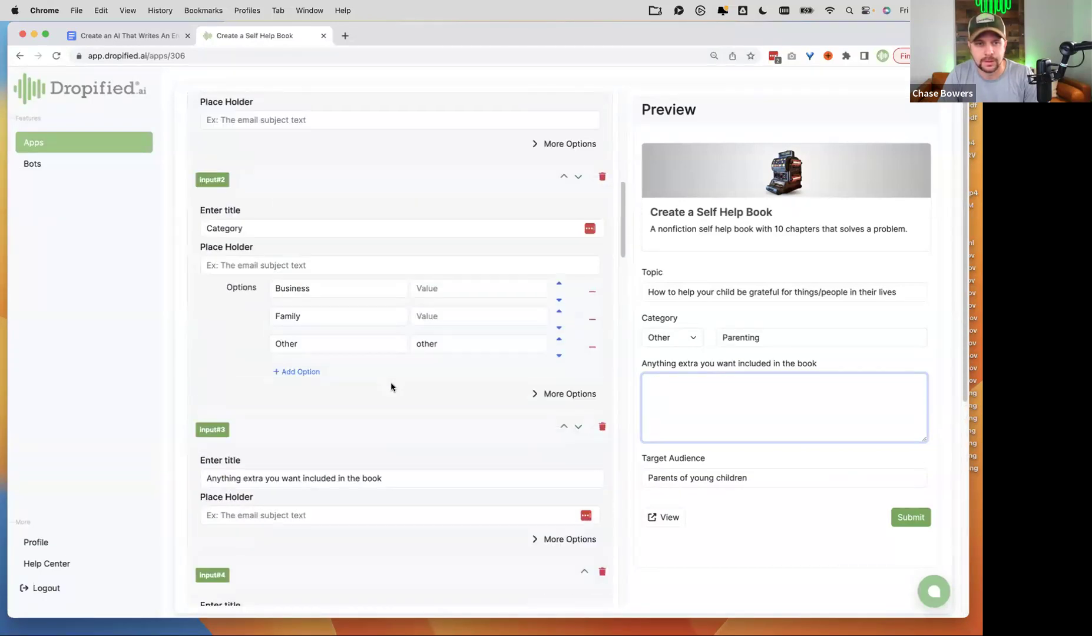
scroll(412, 427, "down", 3)
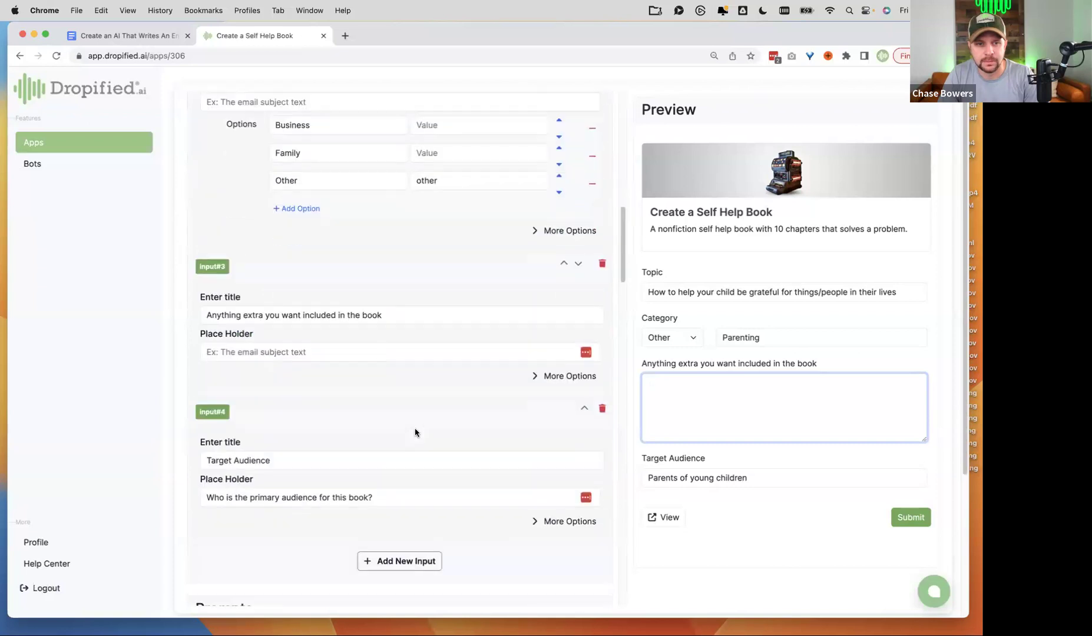
left_click(539, 361)
left_click(421, 360)
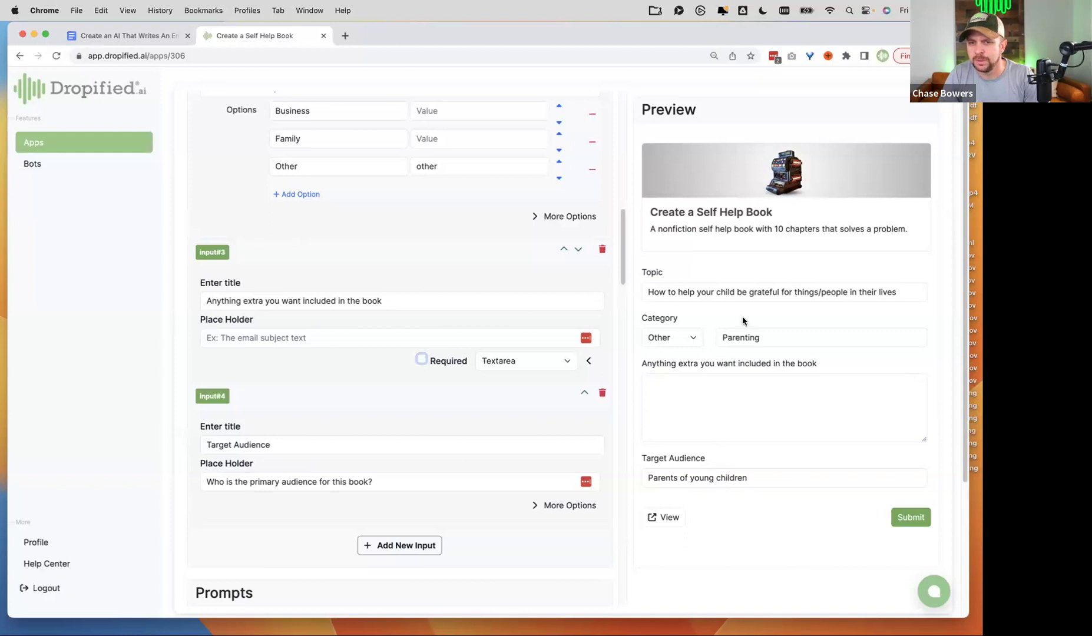
left_click_drag(623, 259, 623, 569)
left_click(219, 575)
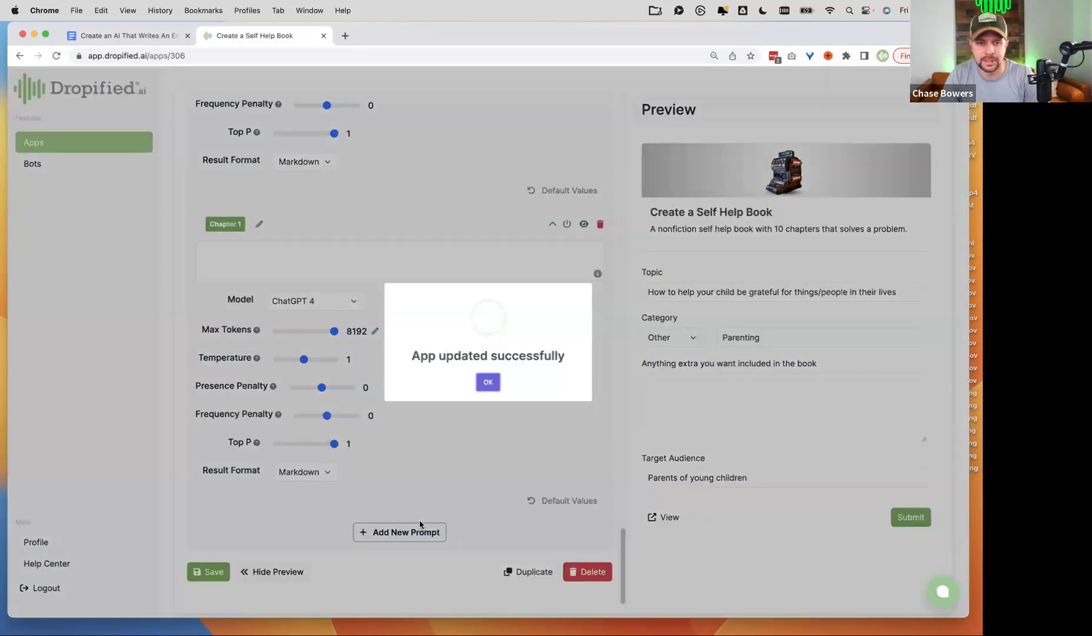
left_click(488, 394)
Submit the preview form and stop the generation once the Premise section has been written.
left_click(911, 517)
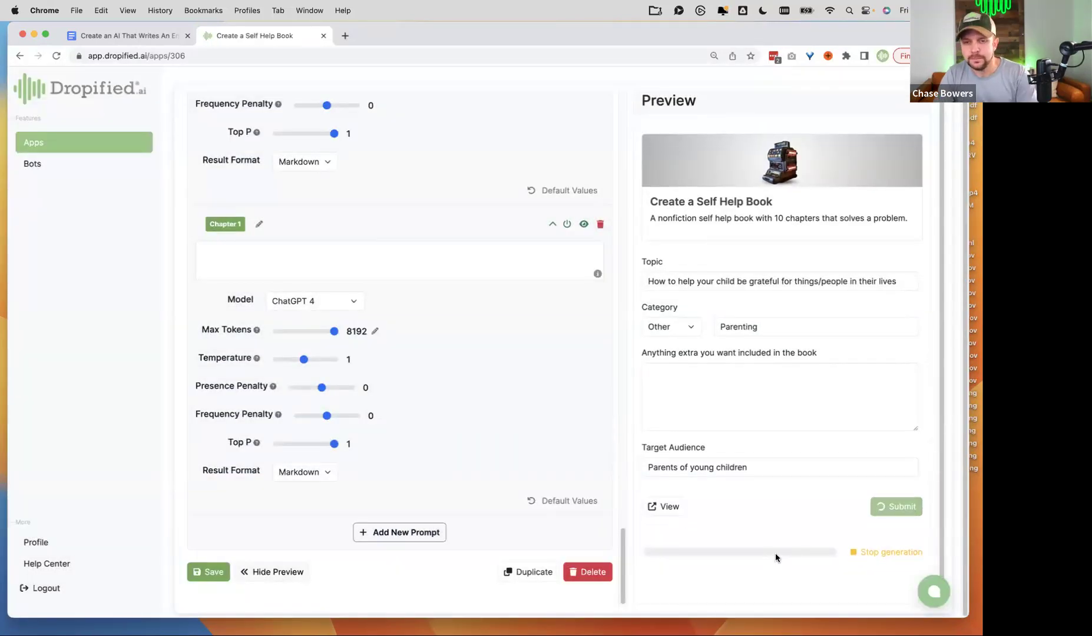
scroll(779, 553, "down", 3)
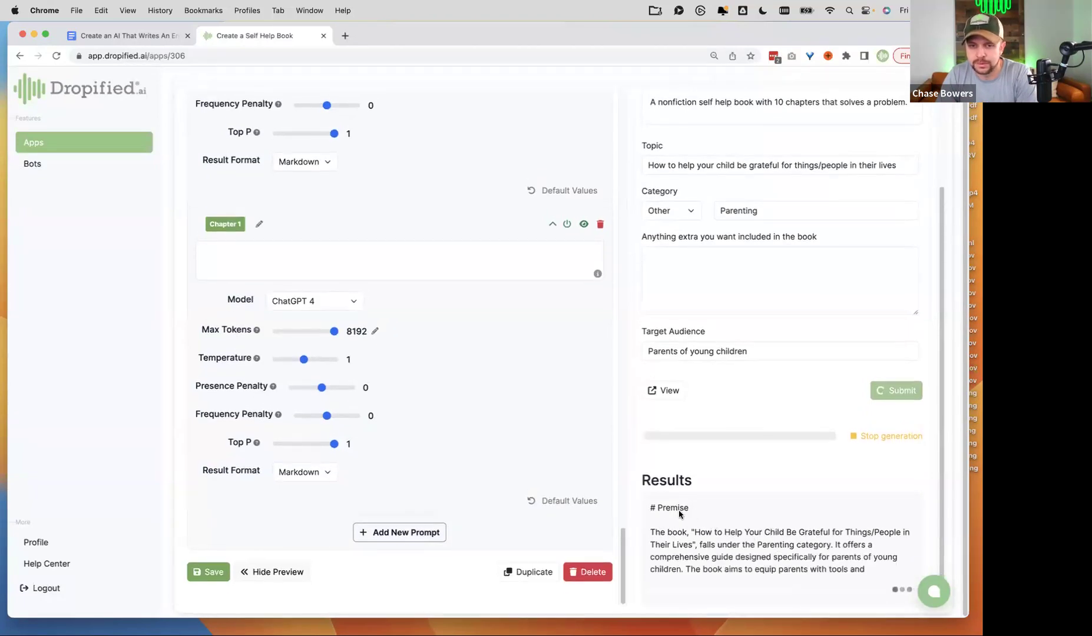
double_click(653, 508)
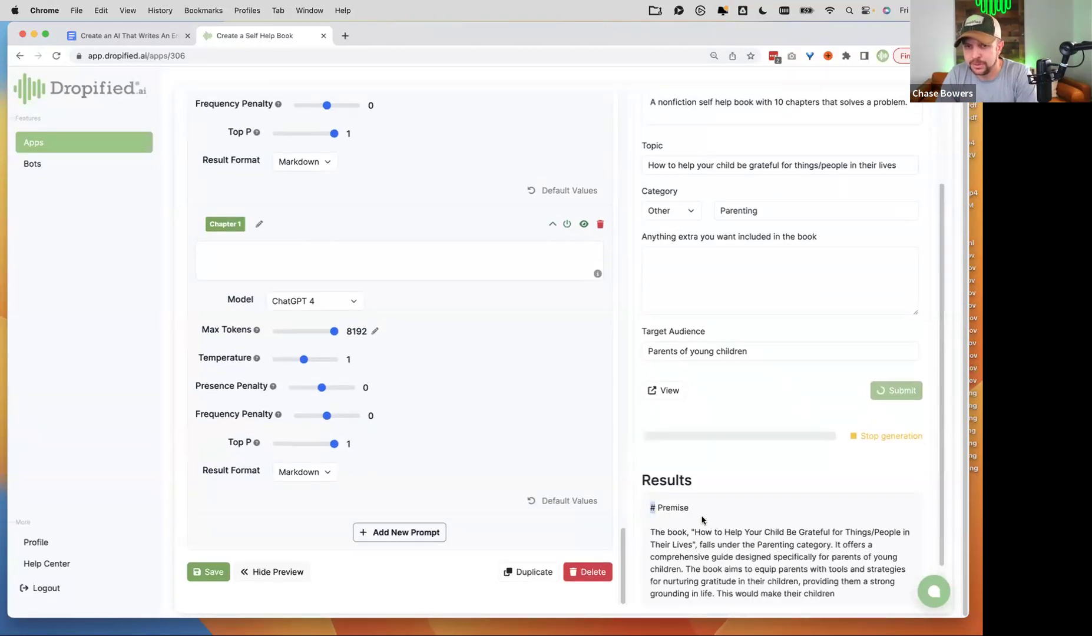
scroll(705, 521, "down", 2)
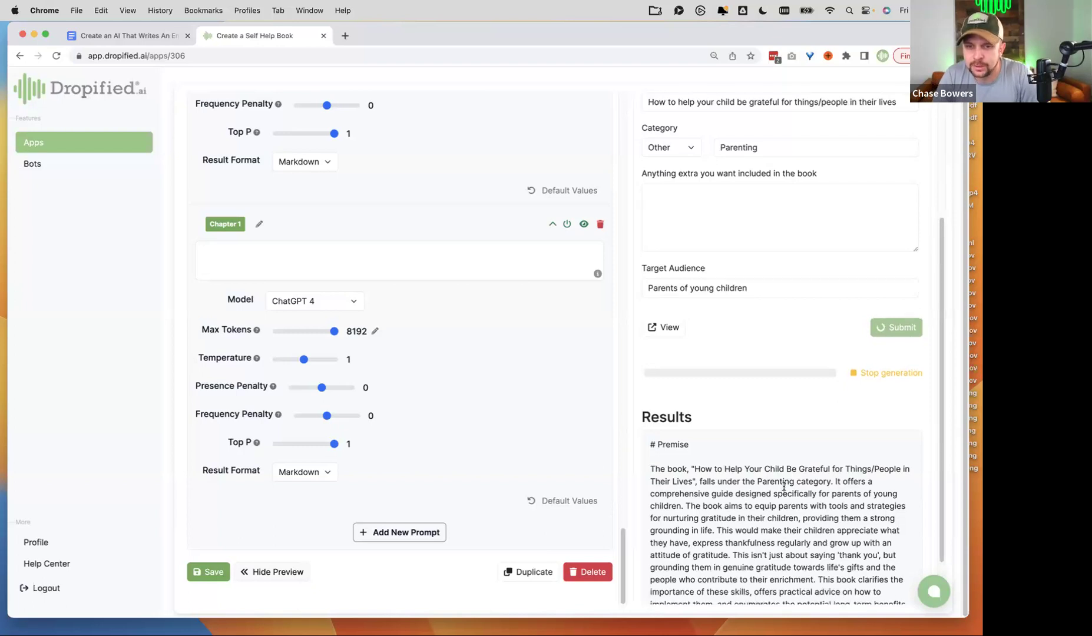
scroll(783, 487, "down", 2)
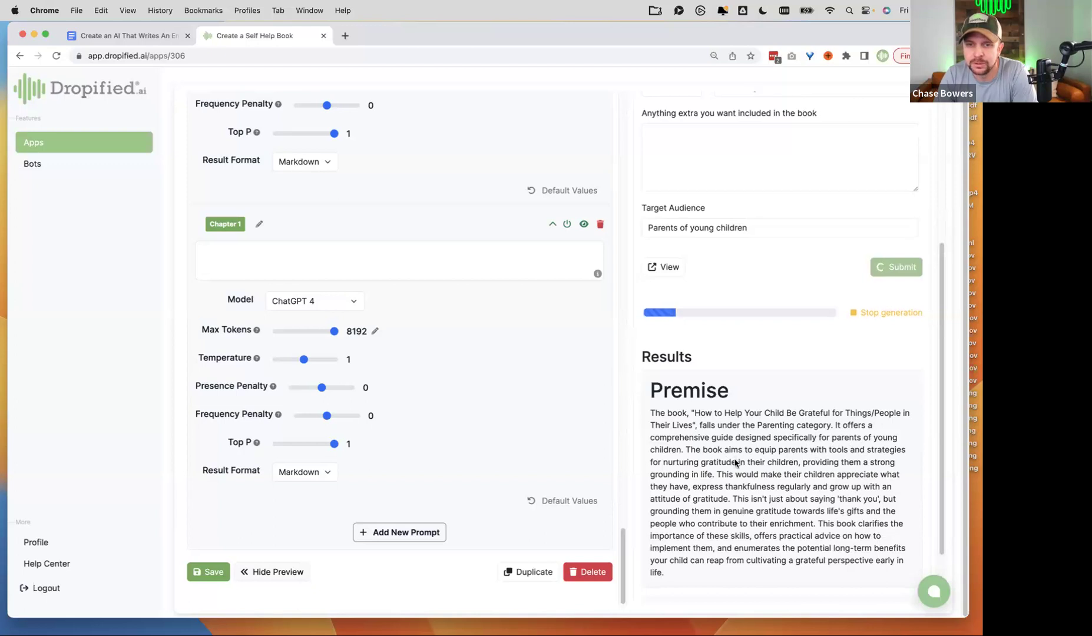
scroll(736, 424, "down", 3)
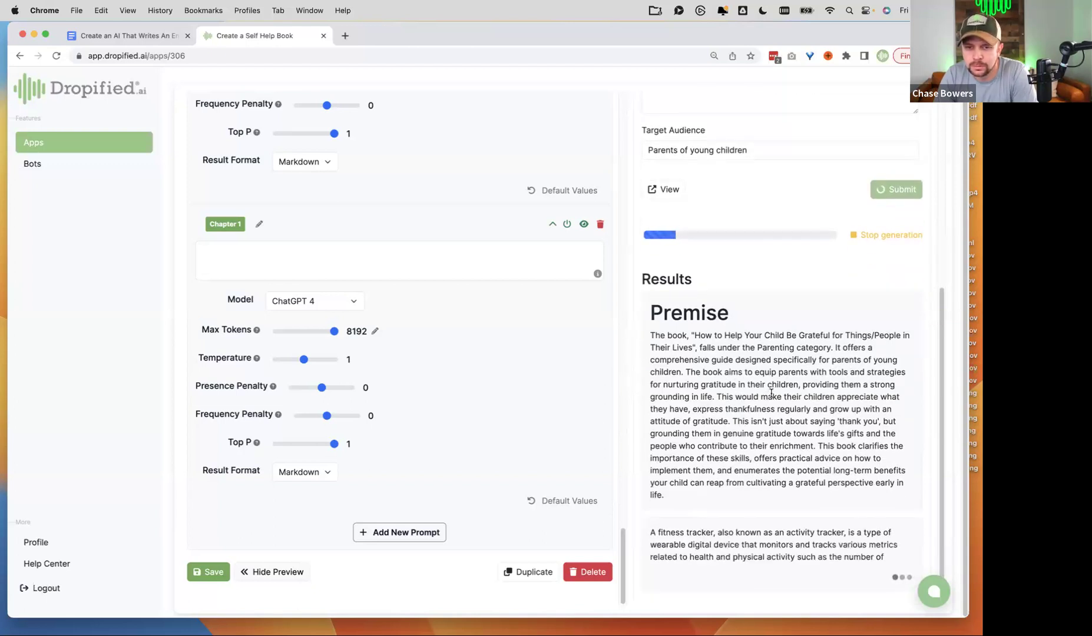
left_click(888, 235)
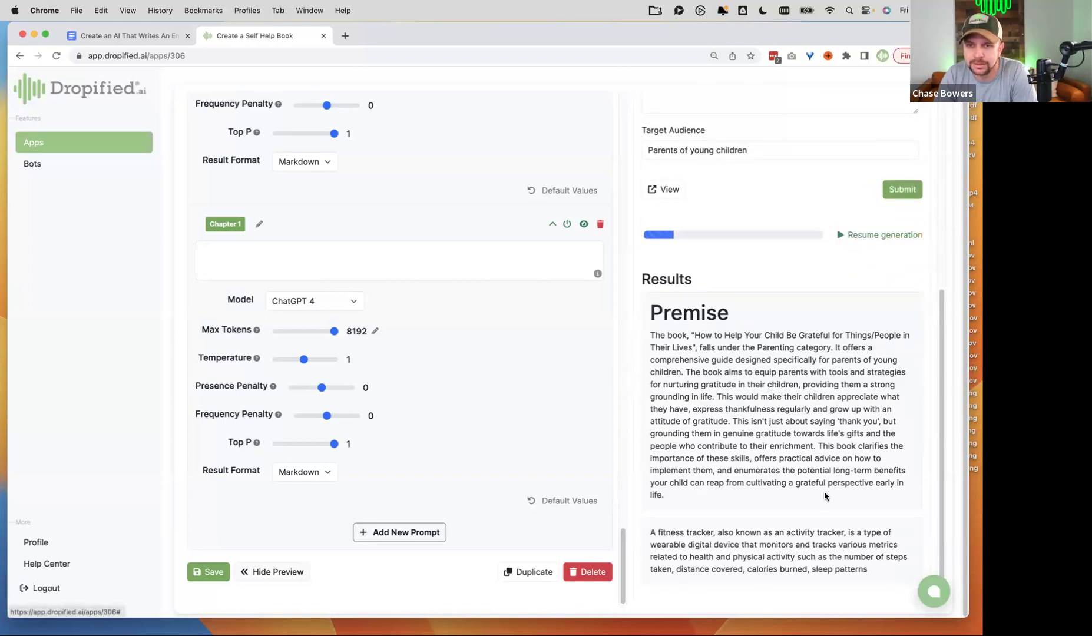
Examine the generated Premise text and the section after it at an enlarged page zoom.
left_click_drag(651, 533, 867, 570)
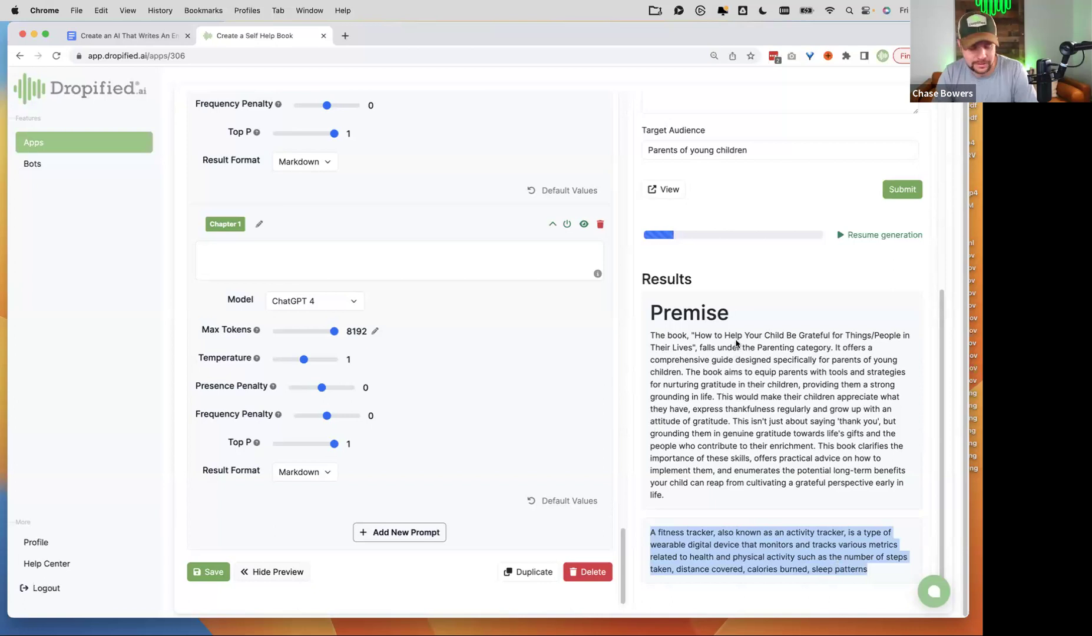
key("super+equal")
key("super+equal")
scroll(786, 301, "down", 5)
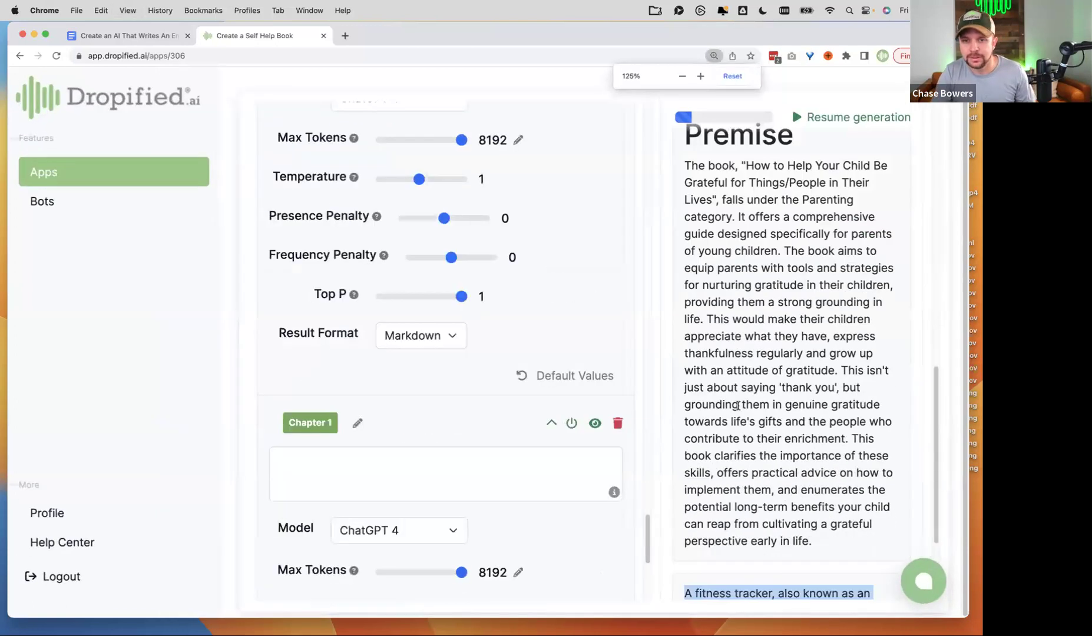
scroll(789, 265, "up", 2)
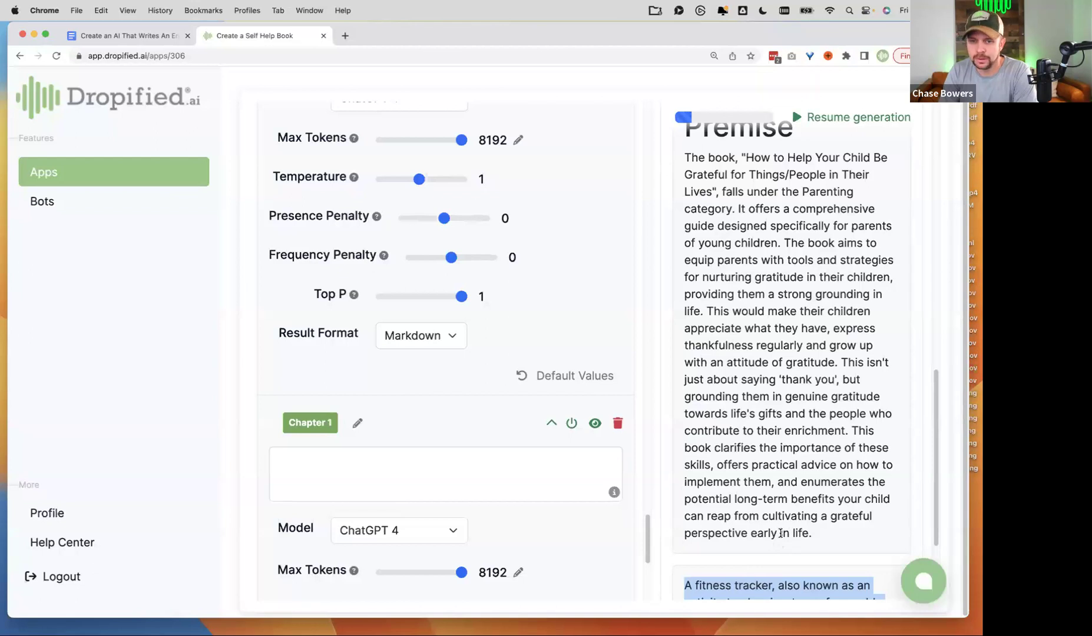
scroll(781, 534, "up", 3)
scroll(762, 484, "down", 3)
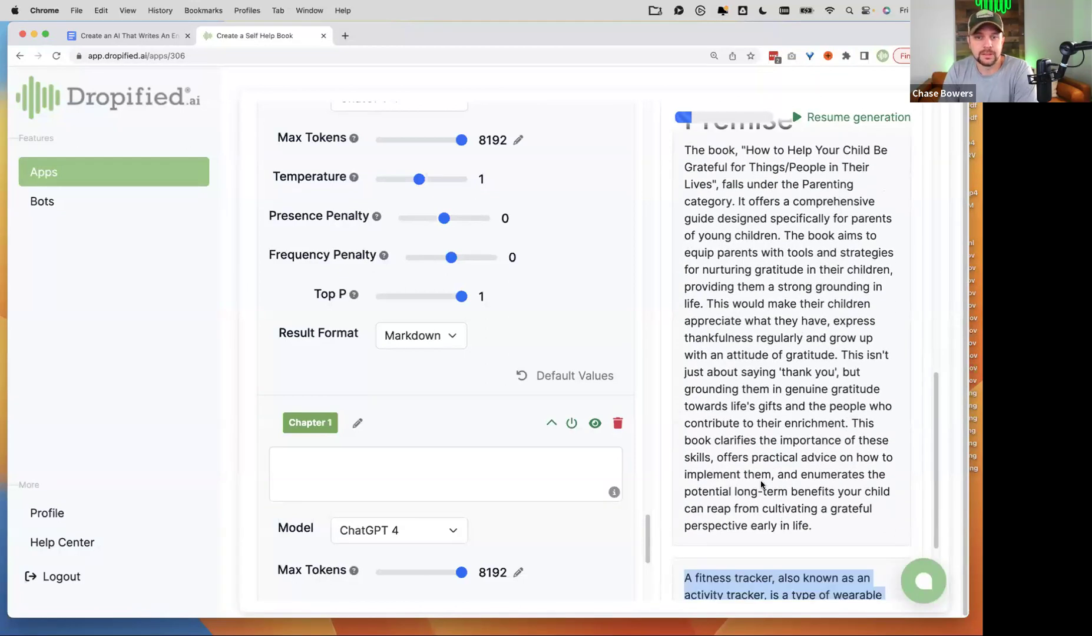
scroll(764, 478, "up", 2)
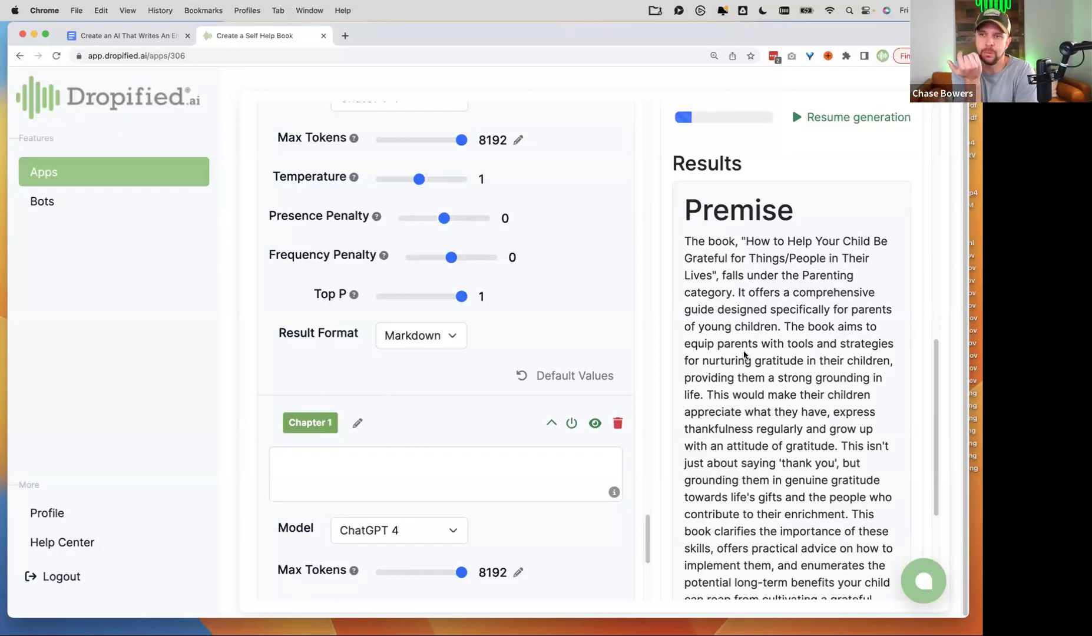
scroll(761, 280, "down", 2)
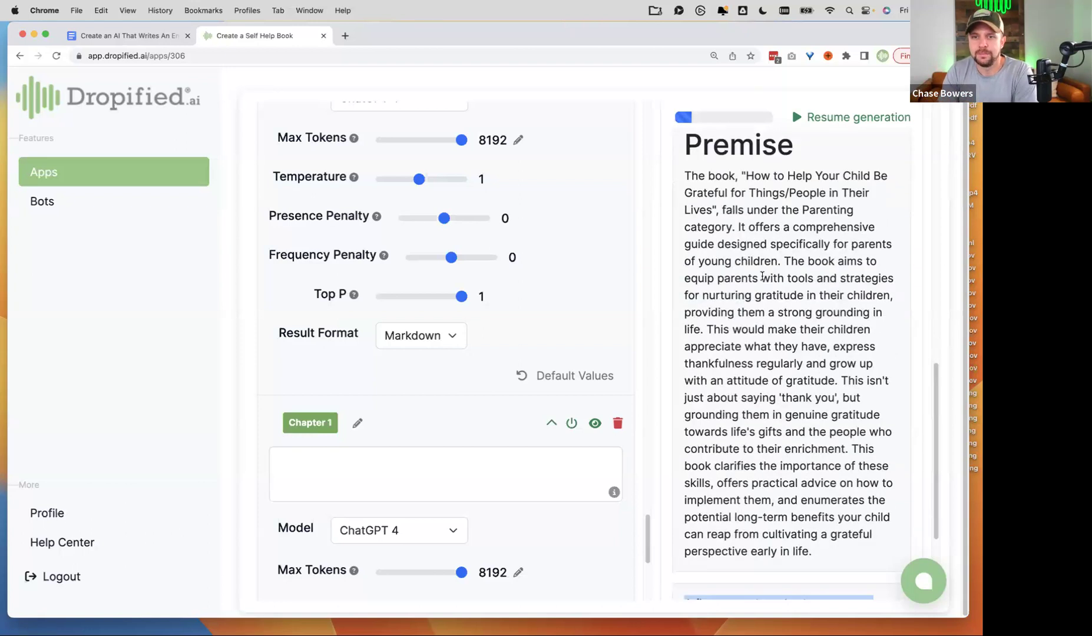
scroll(761, 288, "up", 1)
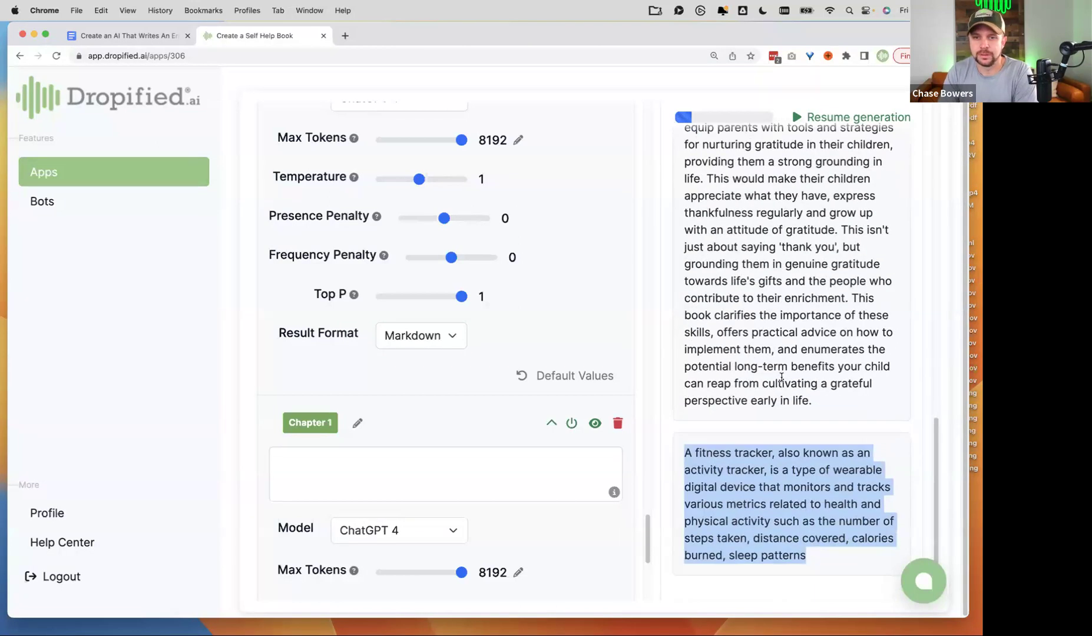
scroll(777, 390, "up", 10)
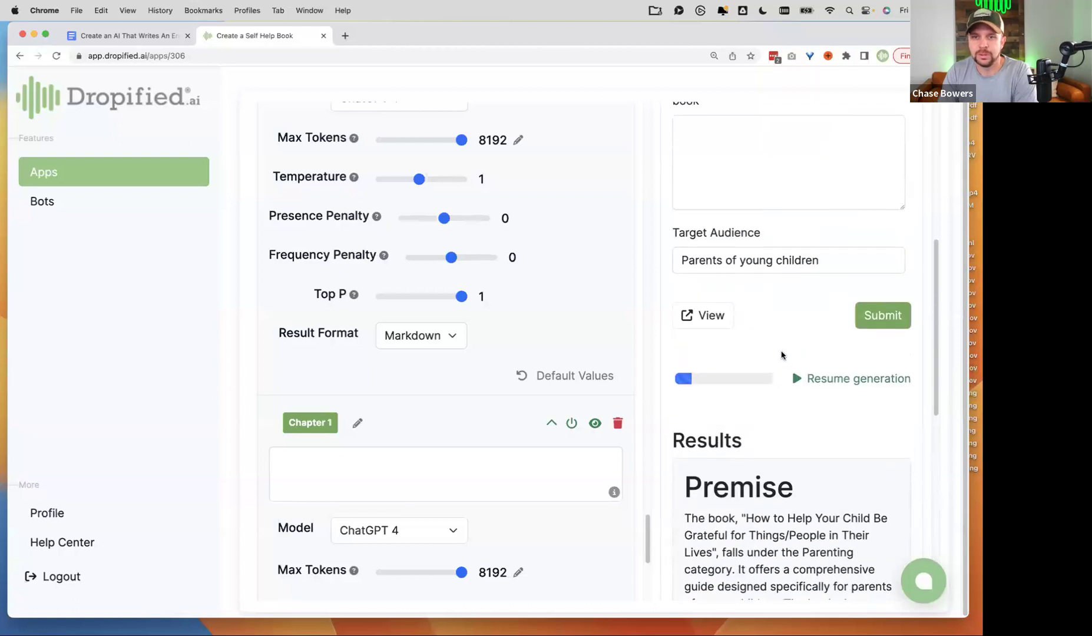
key("super+minus")
key("super+minus")
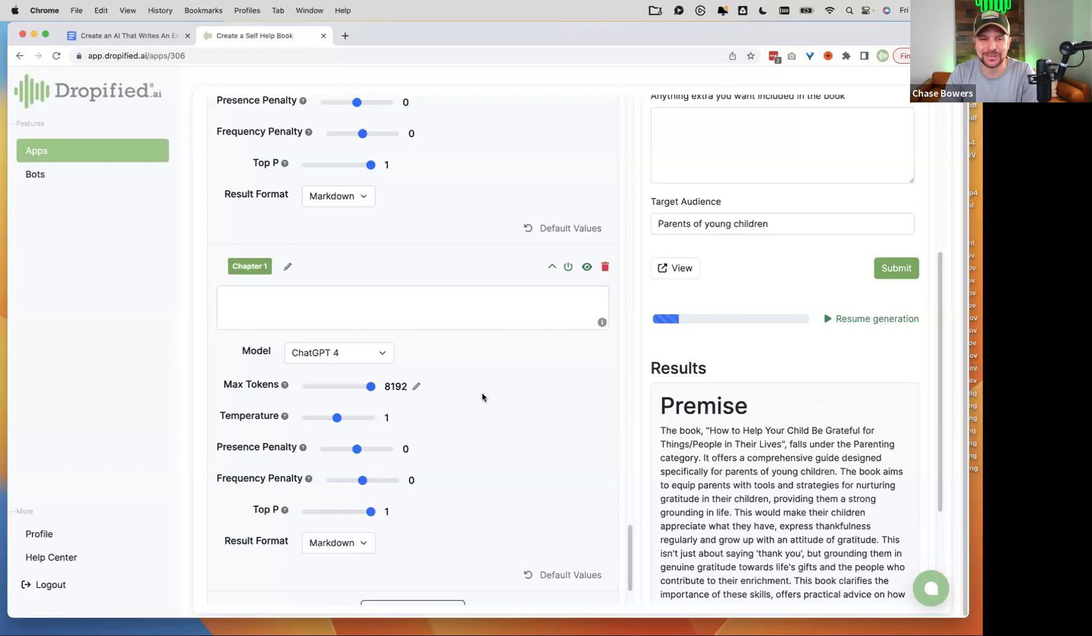
Review the Premise prompt's wording and check the "Create an AI That Writes" Google document before filling in the empty Title prompt.
scroll(486, 396, "up", 5)
scroll(491, 397, "up", 8)
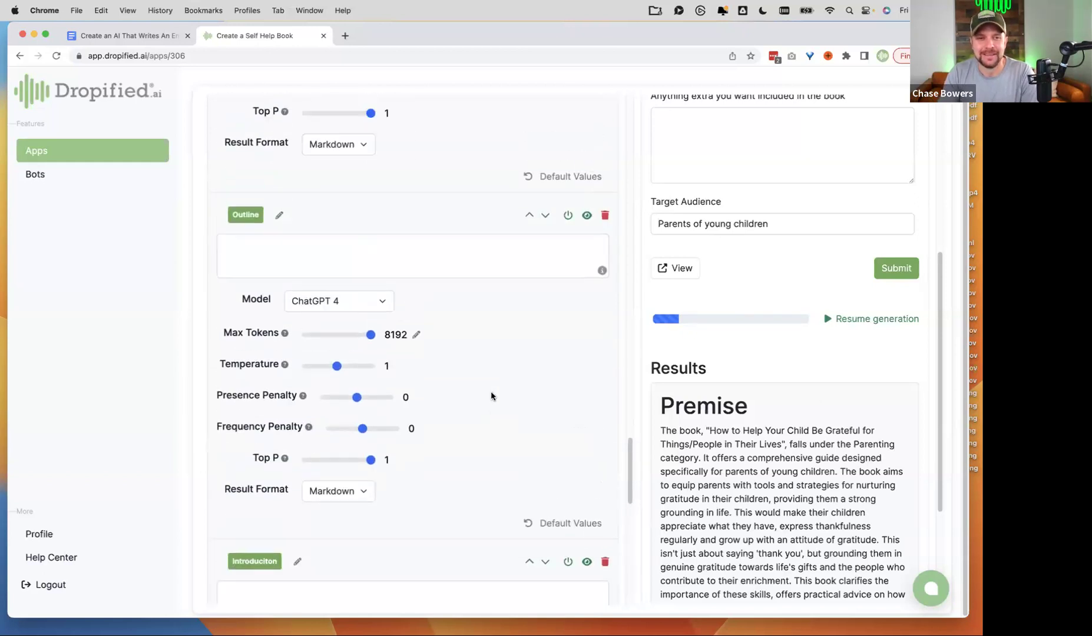
scroll(490, 397, "up", 6)
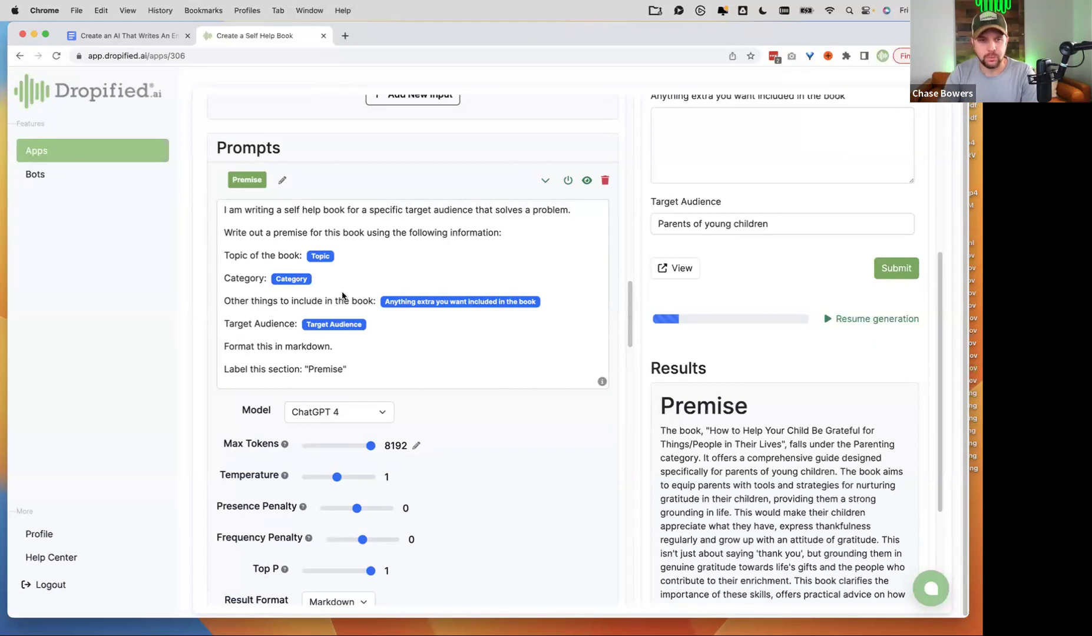
left_click(227, 218)
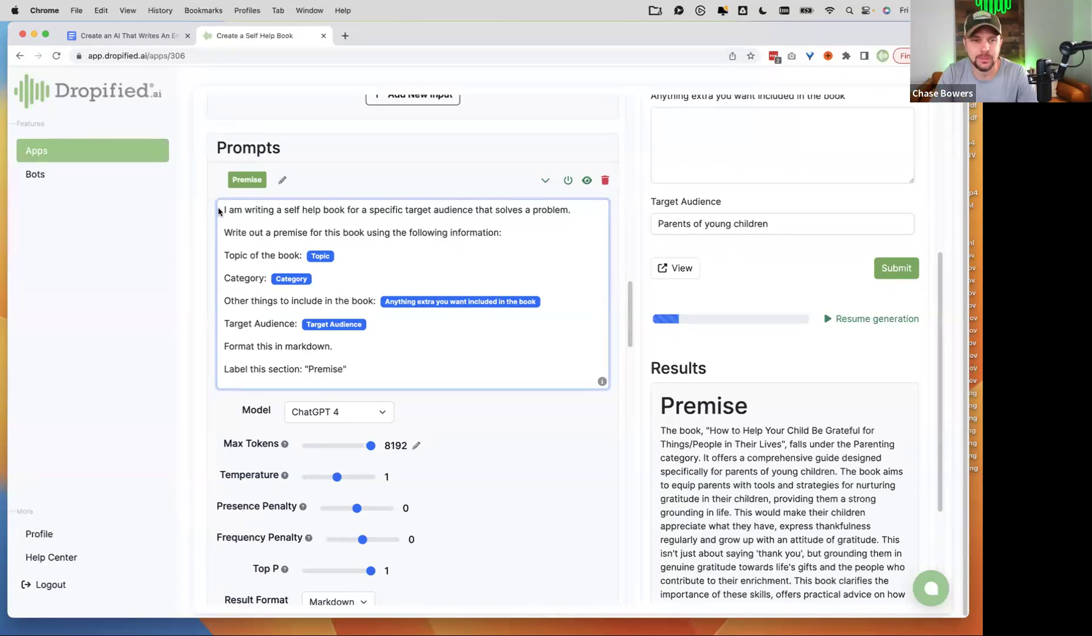
left_click(238, 213)
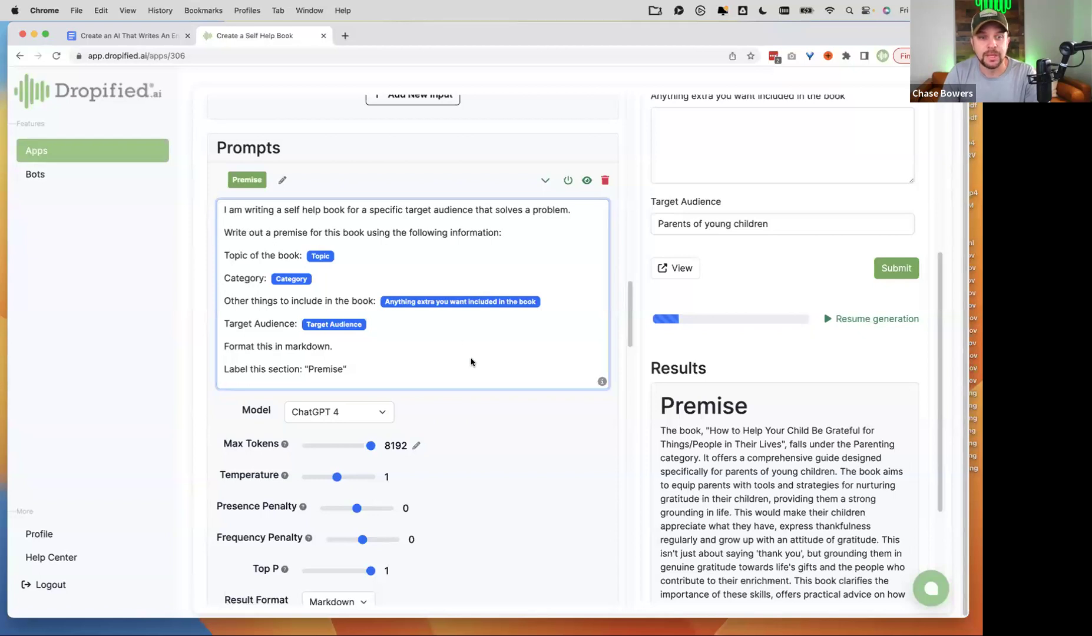
scroll(475, 353, "down", 7)
left_click(300, 314)
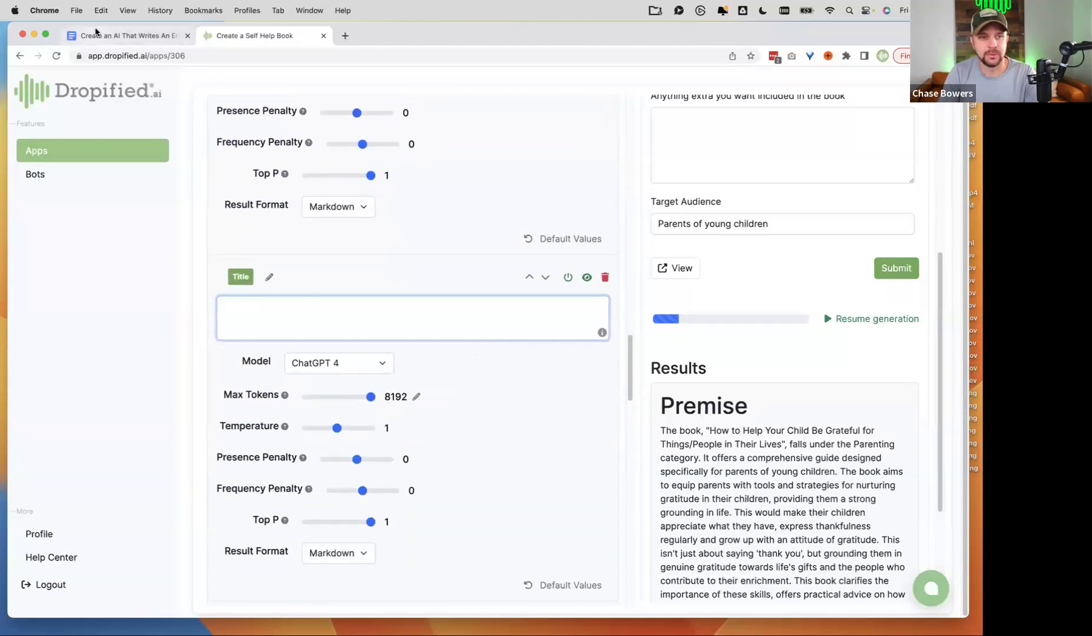
left_click(96, 32)
left_click(244, 335)
double_click(224, 350)
left_click(277, 37)
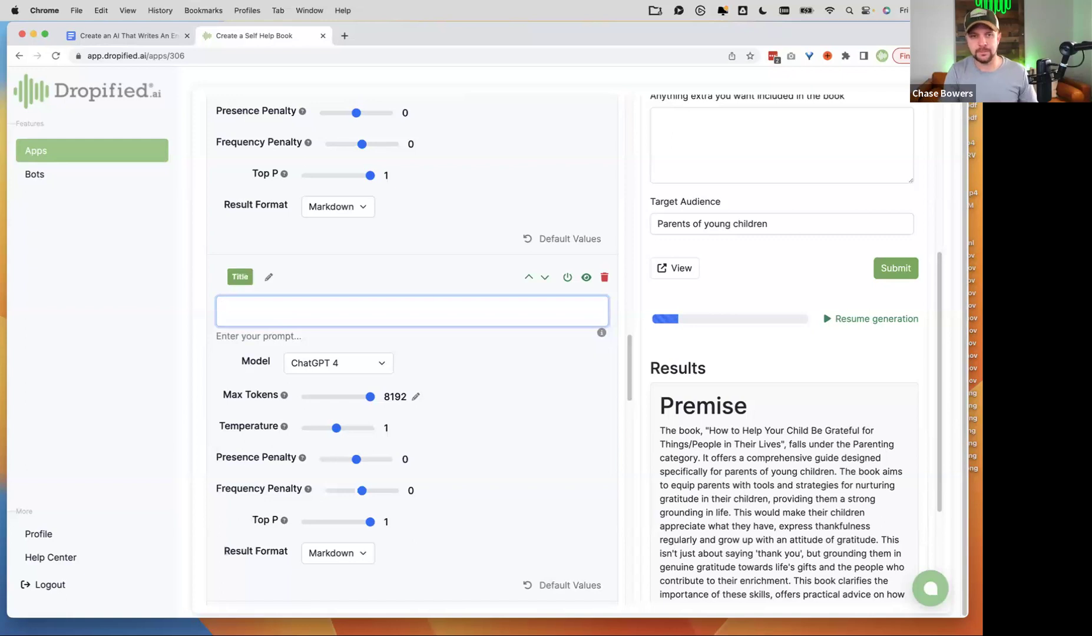
Copy the Premise prompt's text from its opening sentence through the Target Audience line into the empty Title prompt.
scroll(352, 227, "up", 10)
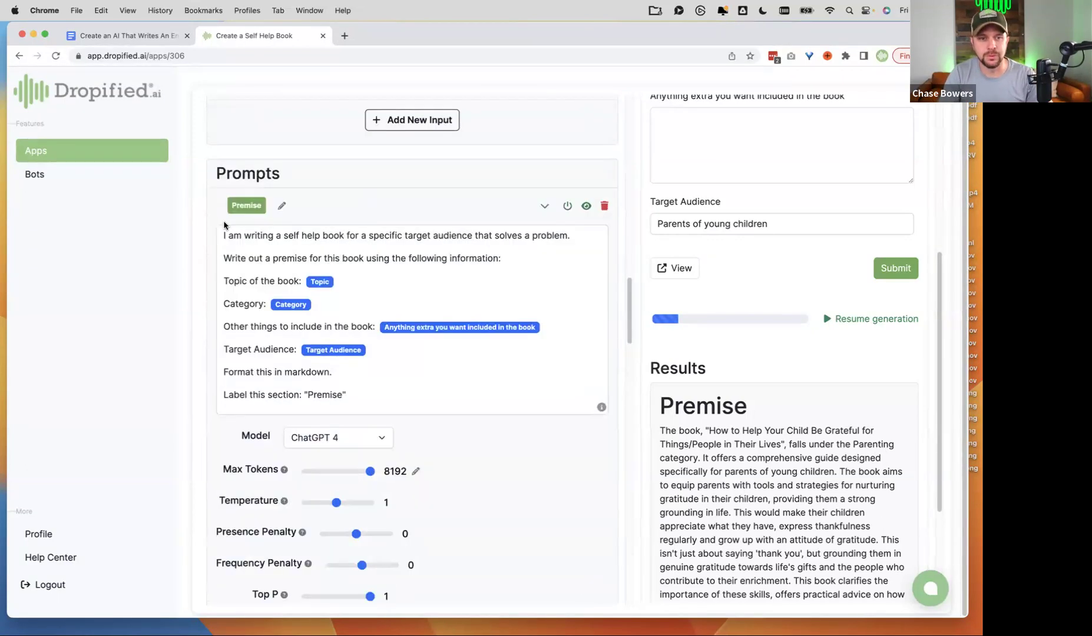
left_click_drag(224, 235, 384, 330)
key("super+c")
scroll(404, 354, "down", 1)
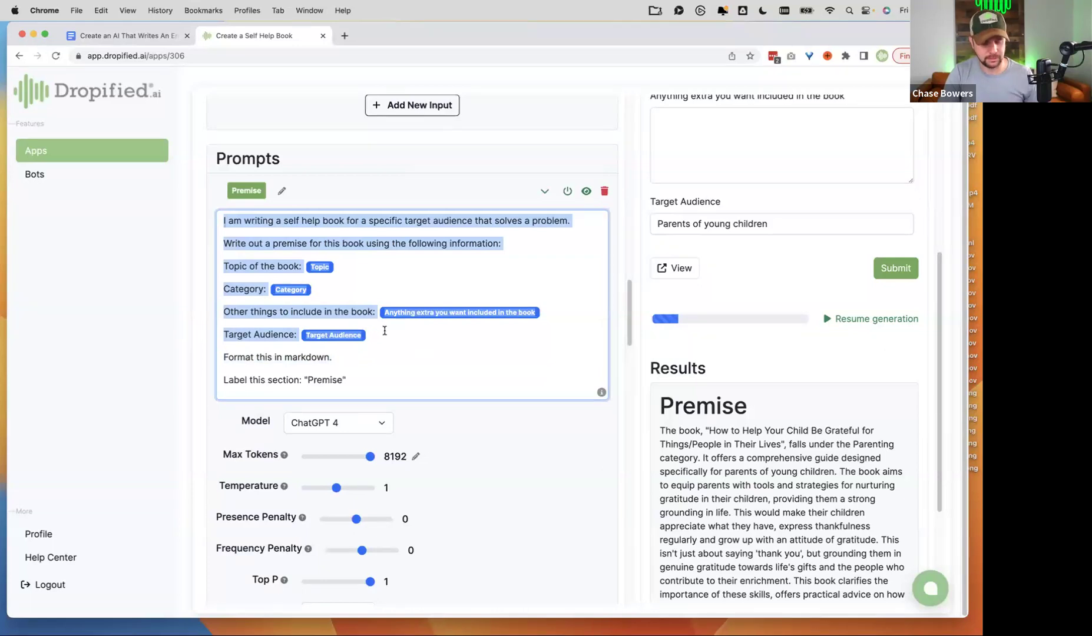
scroll(439, 370, "down", 7)
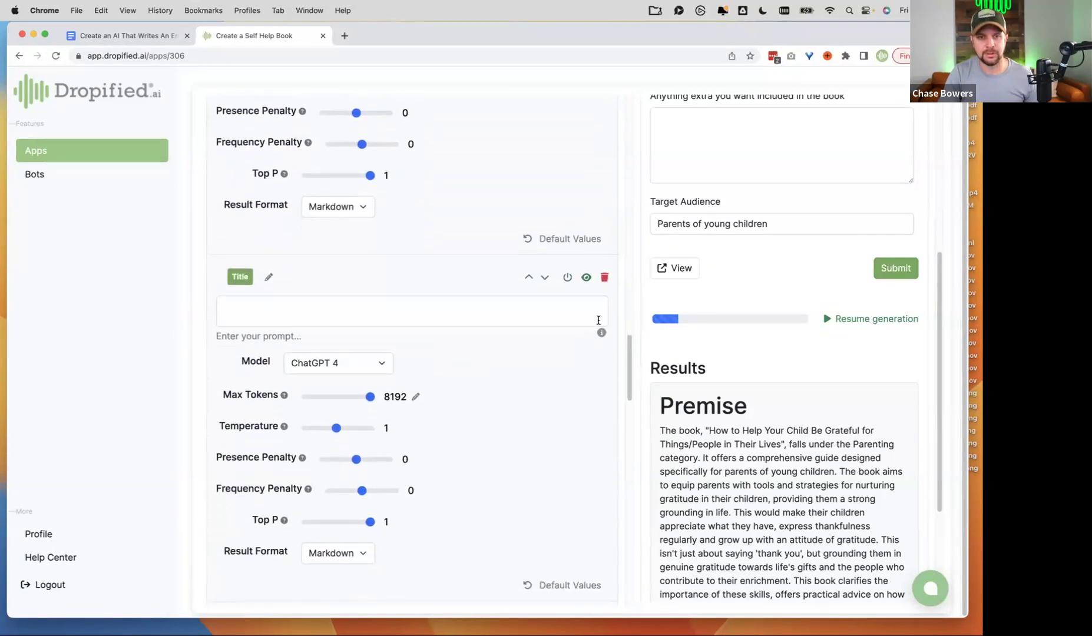
left_click(385, 307)
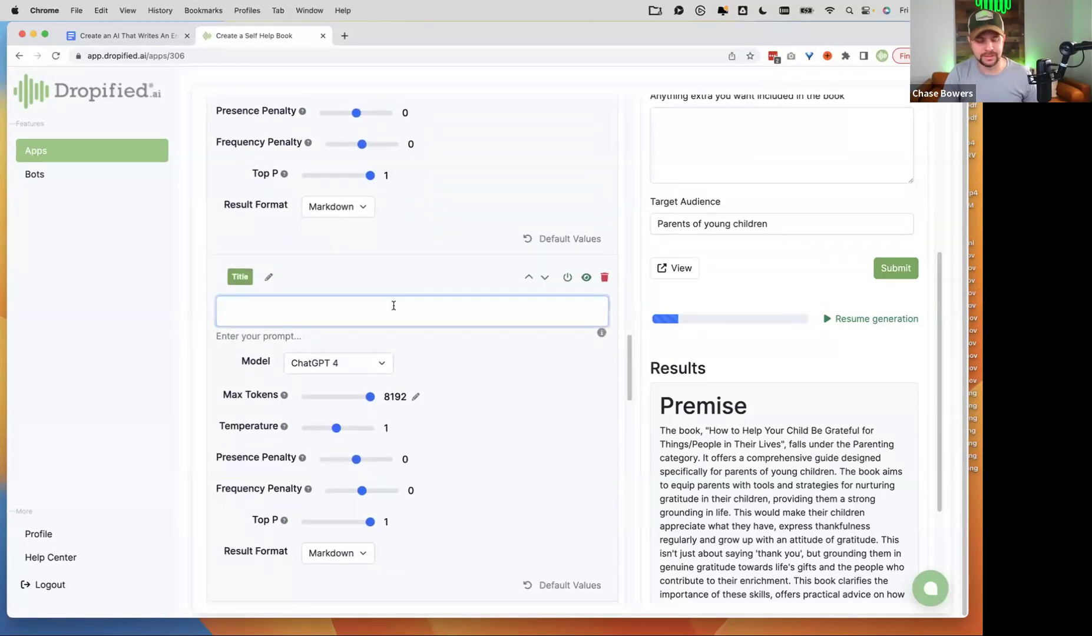
key("super+v")
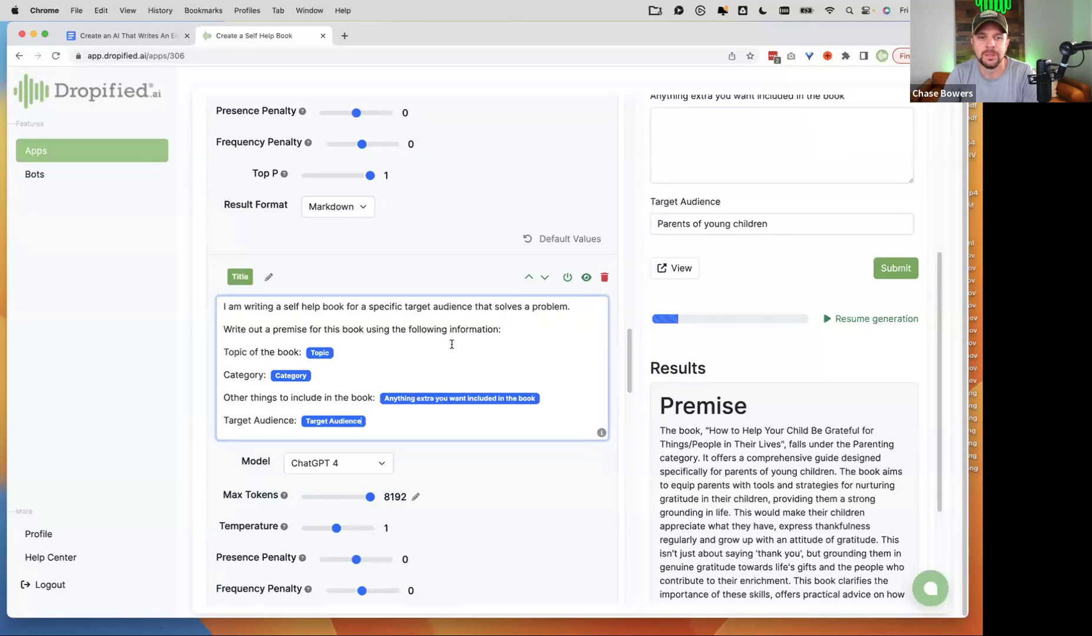
Replace the word "premise" with "Title" in the Title prompt's "Write out a" sentence.
double_click(287, 330)
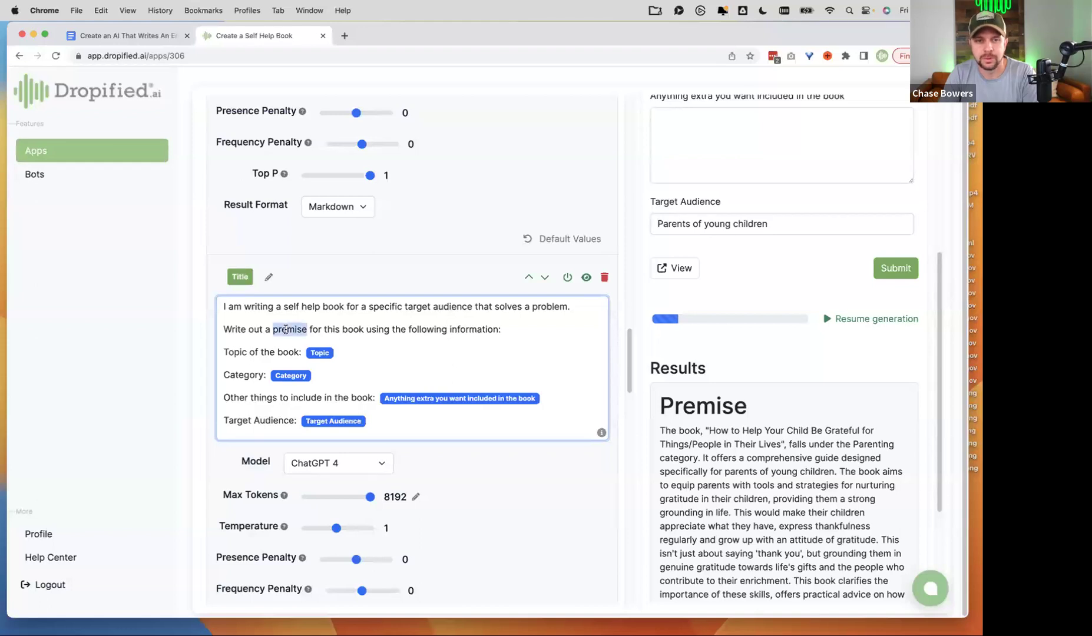
type("title")
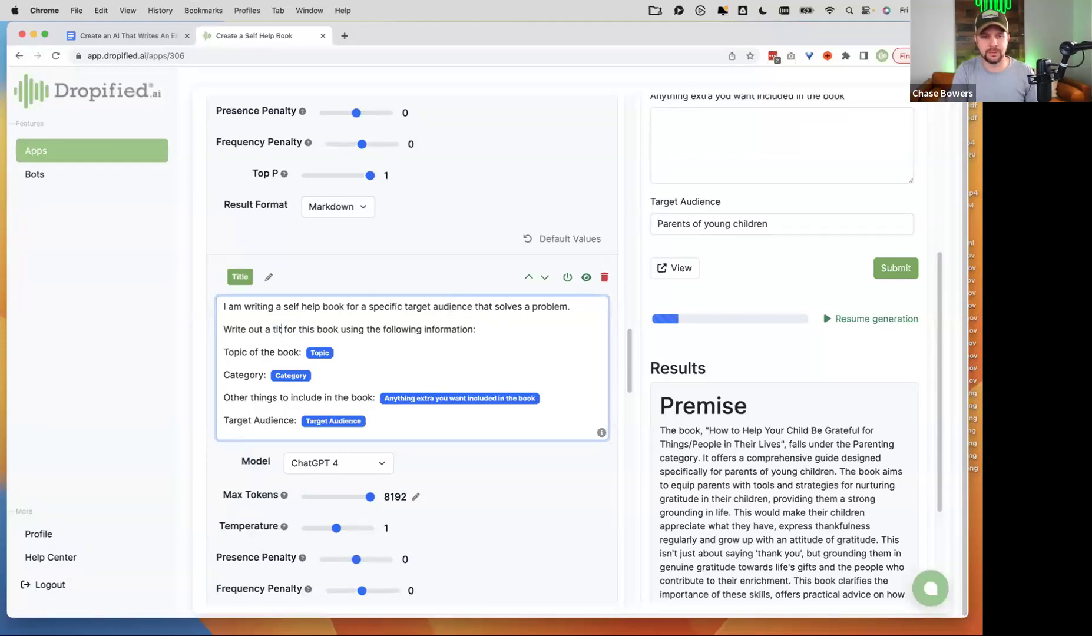
key("BackSpace")
key("BackSpace")
key("BackSpace")
key("BackSpace")
key("BackSpace")
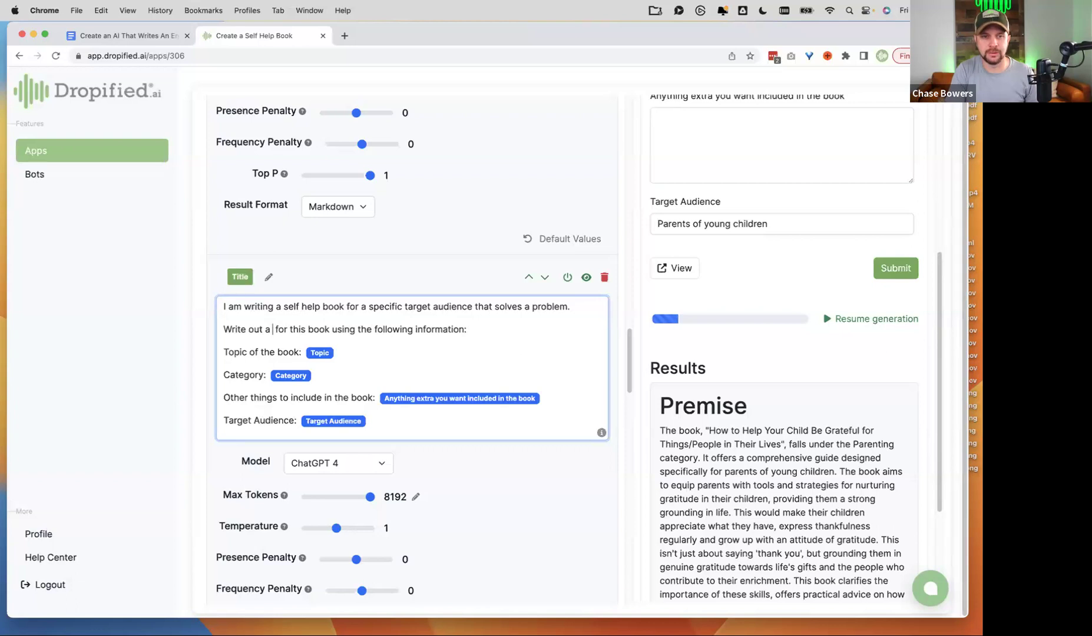
type("Title")
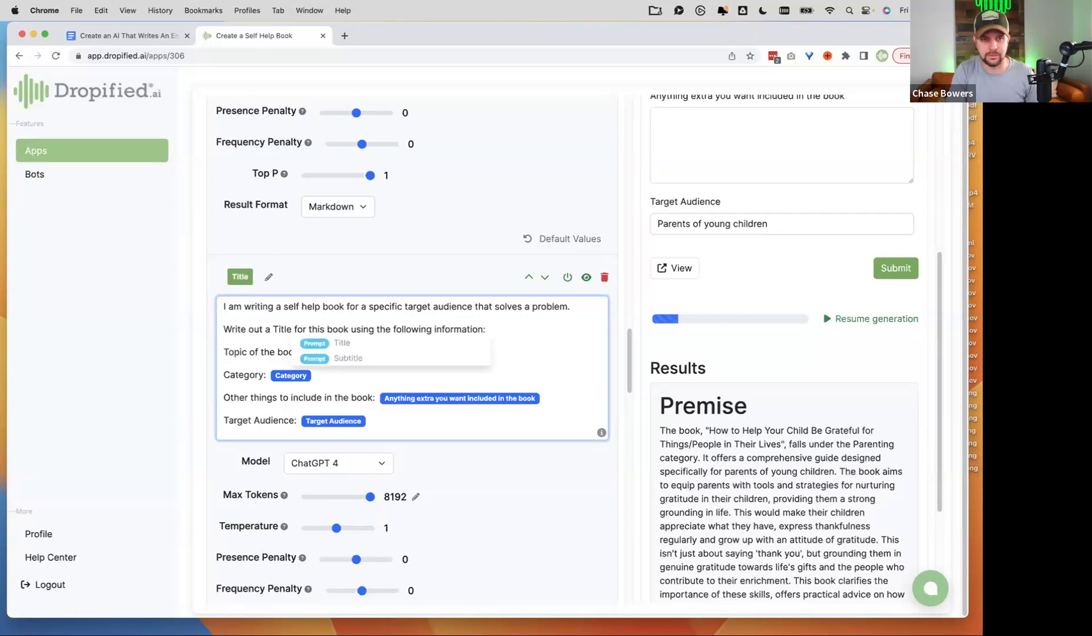
left_click(521, 330)
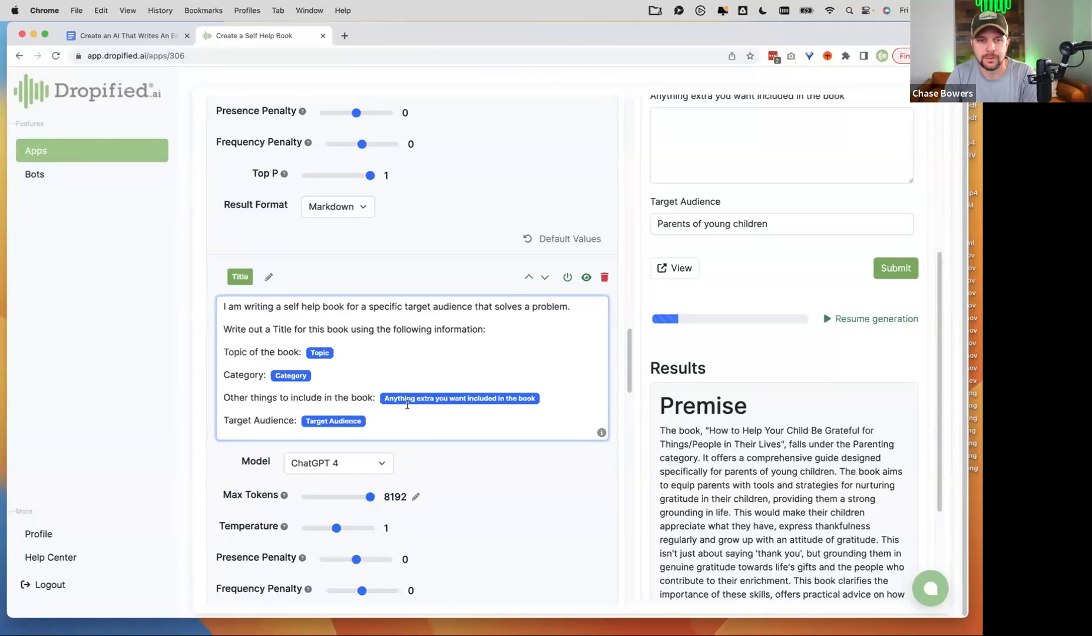
Add a "Book Premise:" line referencing the Premise prompt at the end of the Title prompt, and save the app.
left_click(387, 423)
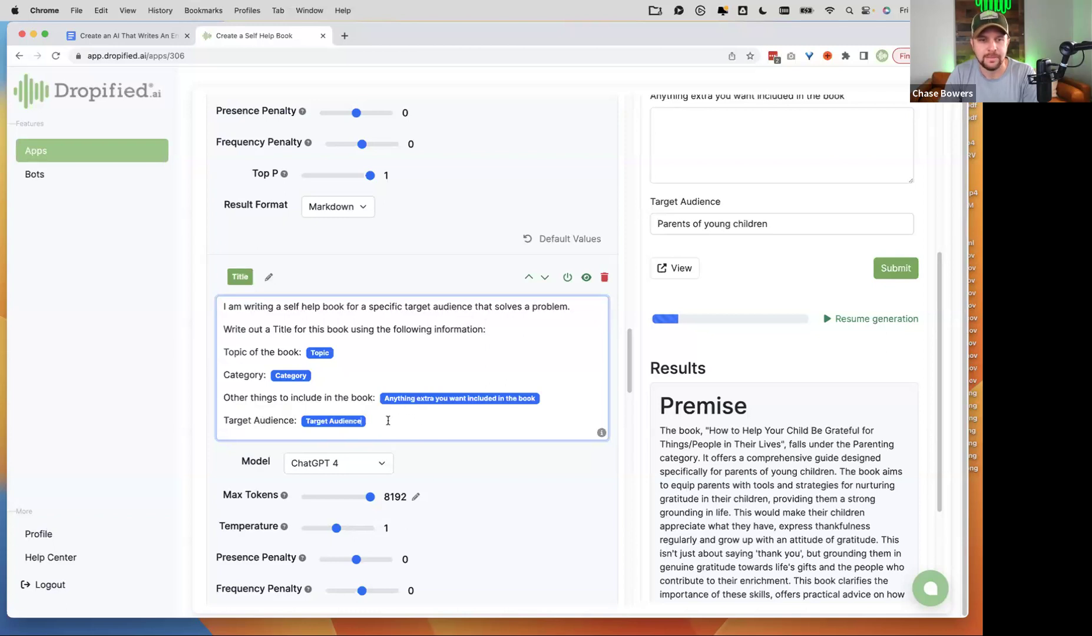
key("Return")
type("Book Premise: @")
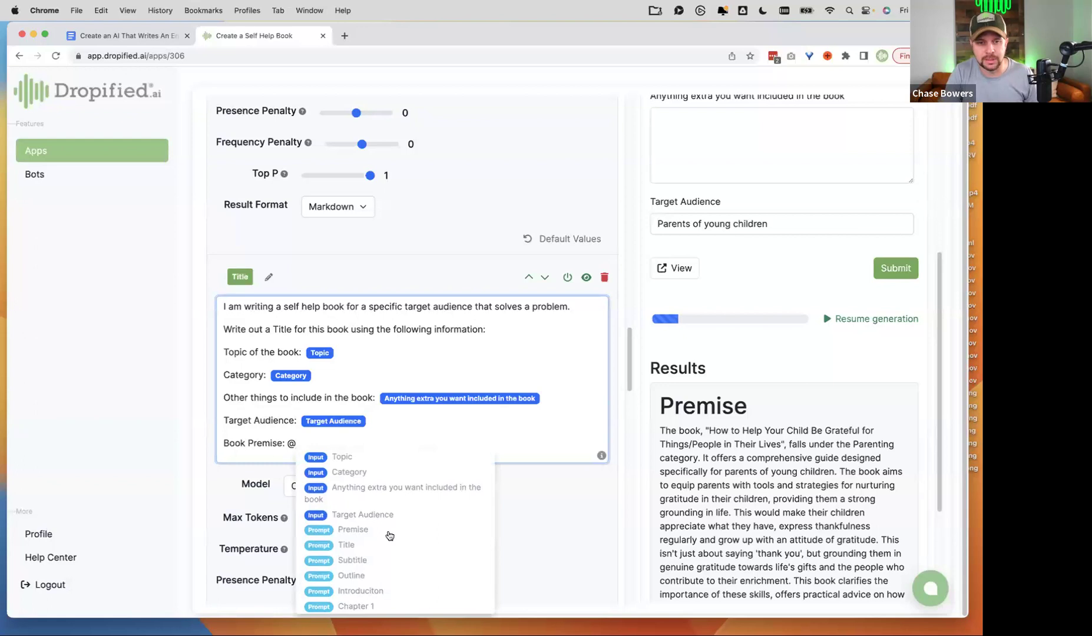
left_click(363, 533)
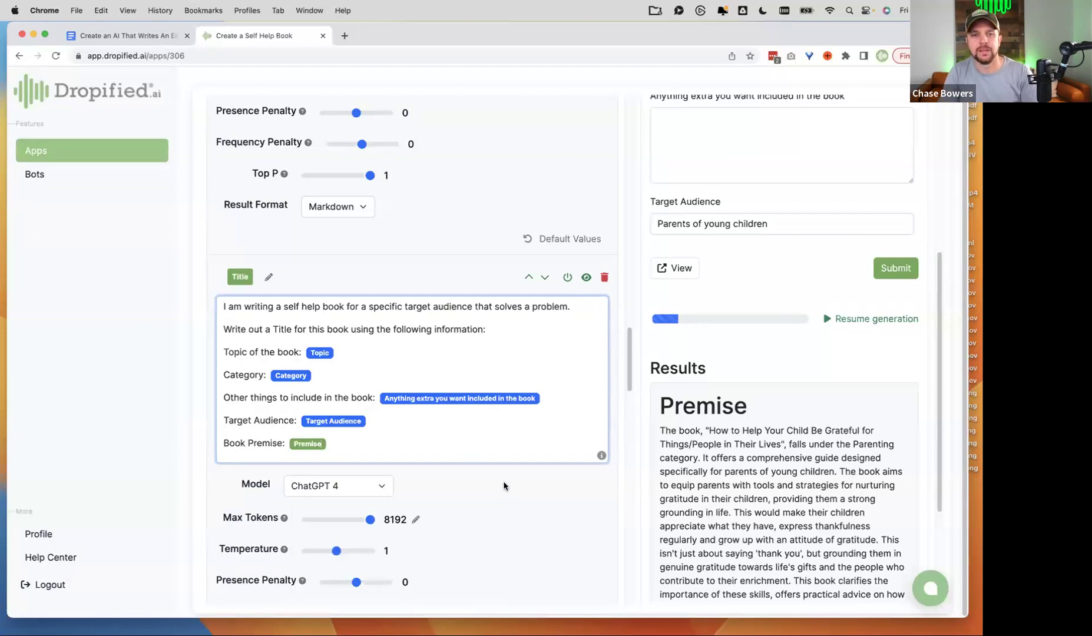
scroll(504, 486, "down", 5)
scroll(401, 460, "down", 10)
left_click(235, 567)
left_click(487, 393)
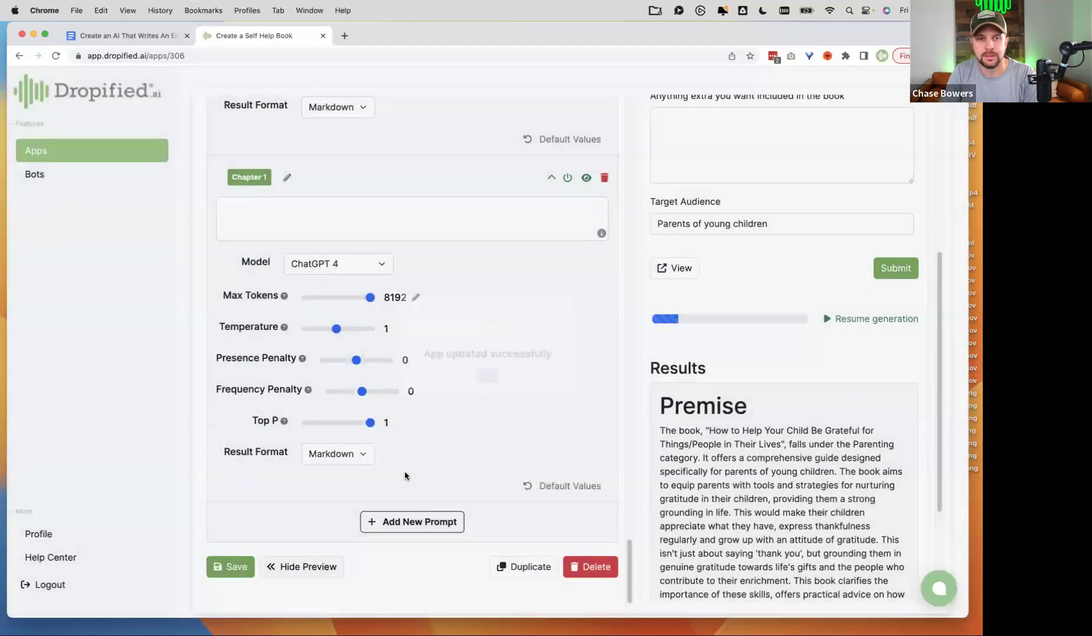
Copy the markdown formatting and section label lines from the Premise prompt to the end of the Title prompt.
scroll(405, 476, "up", 10)
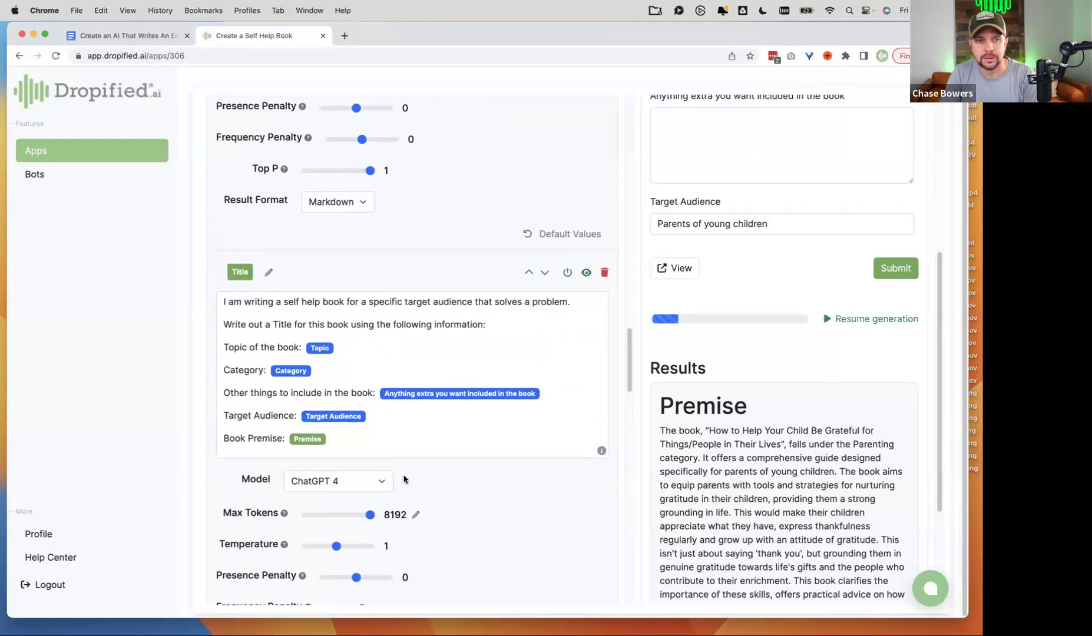
scroll(378, 450, "up", 4)
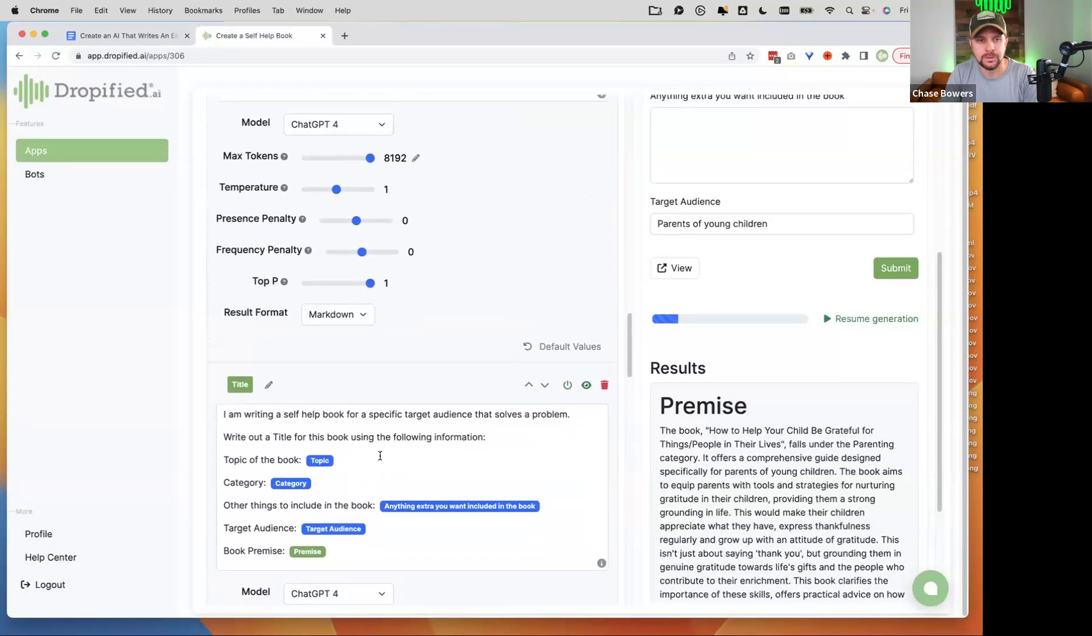
scroll(380, 456, "up", 7)
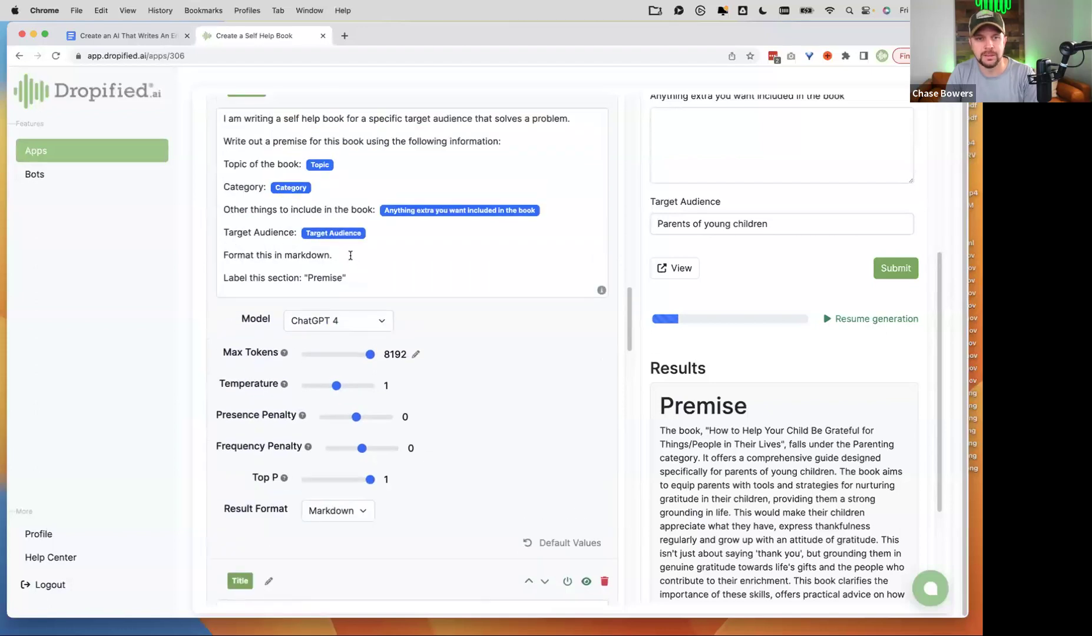
left_click_drag(220, 254, 364, 276)
key("super+c")
scroll(451, 390, "down", 14)
scroll(452, 391, "down", 2)
left_click(383, 295)
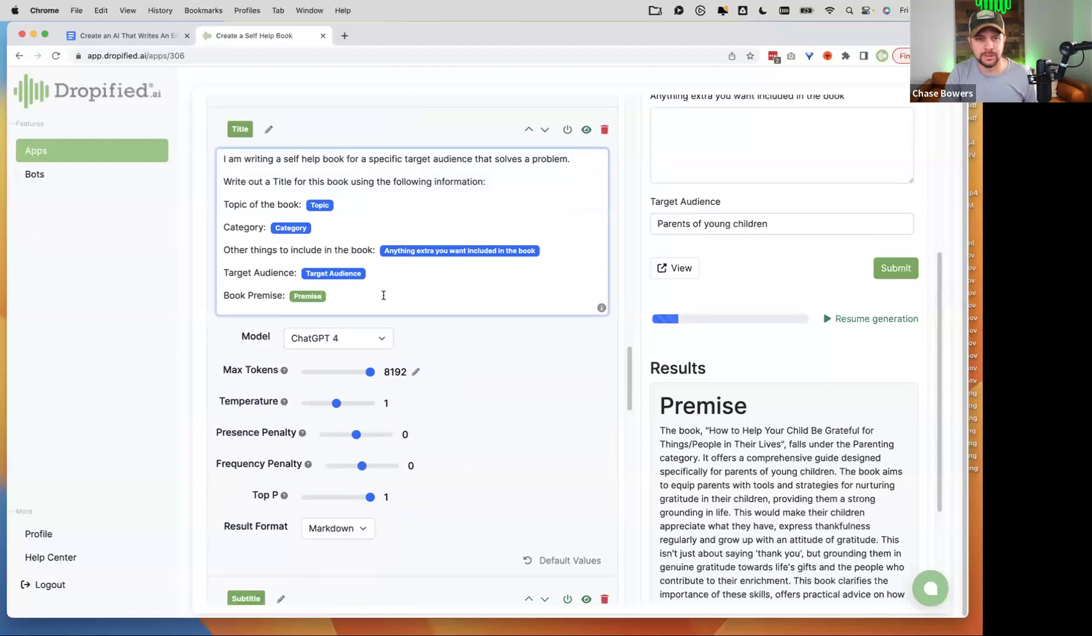
key("super+v")
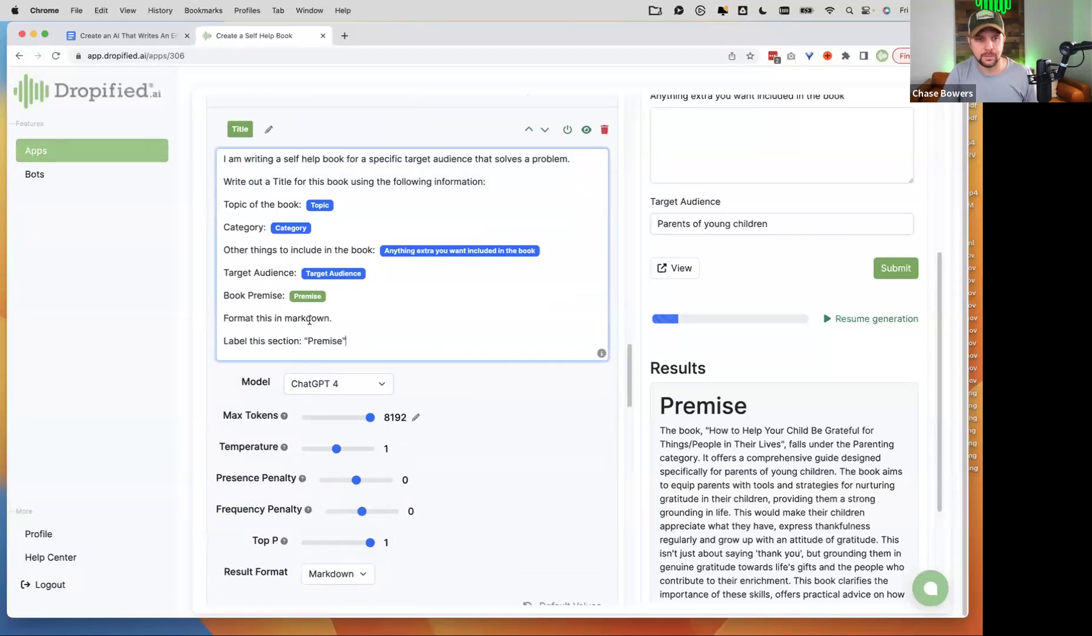
Change the section label in the Title prompt's last line to "Book Title".
double_click(321, 340)
type("Book Titl")
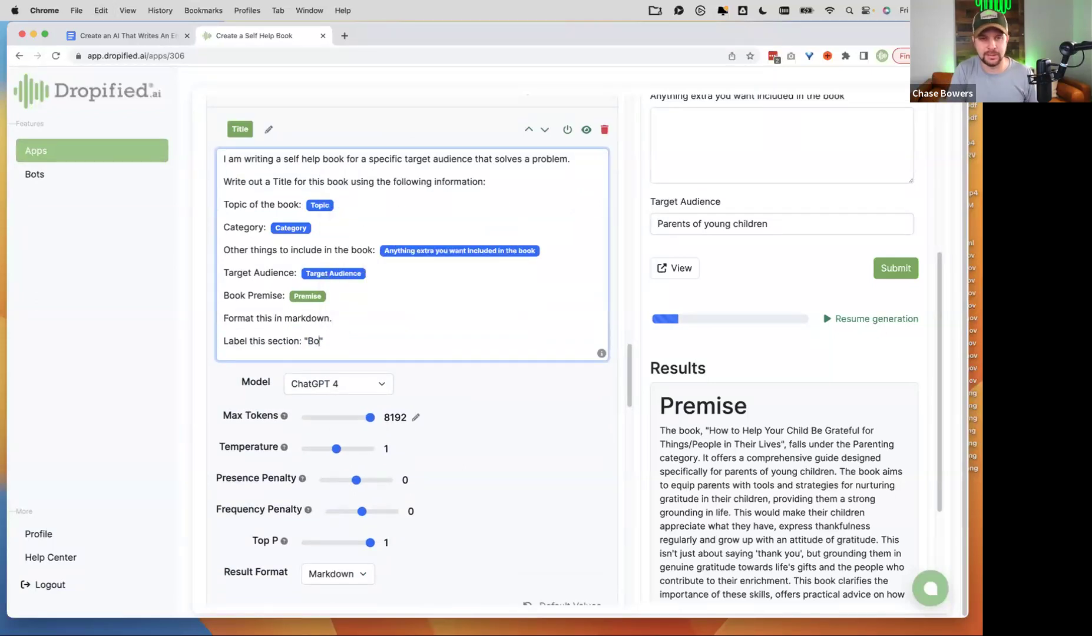
type("e")
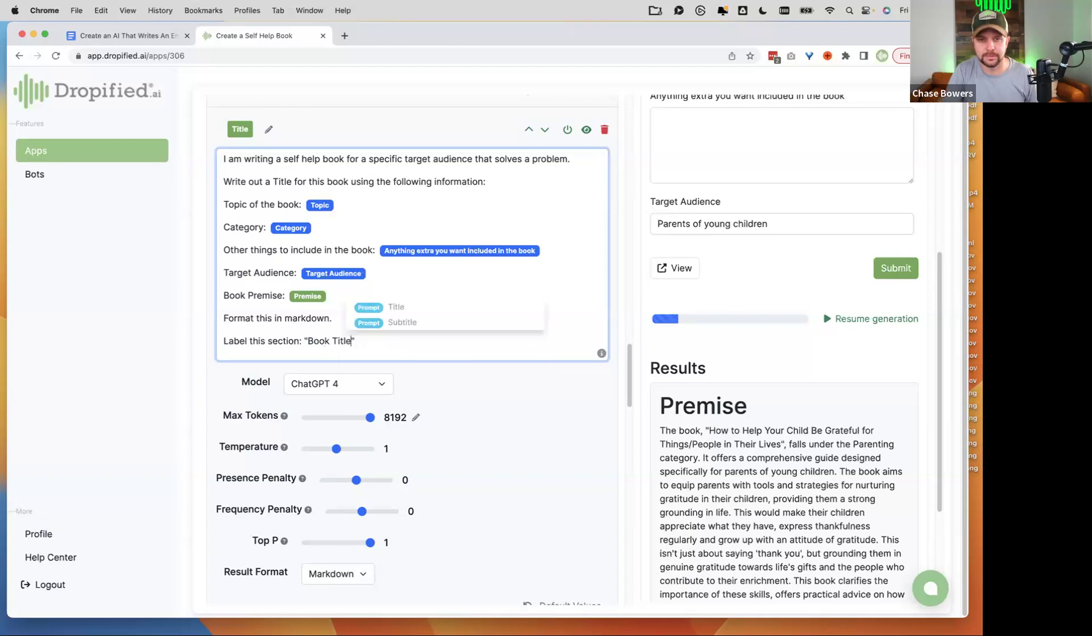
left_click(378, 343)
Save the app and submit the preview form to generate the book sections again.
scroll(528, 449, "down", 10)
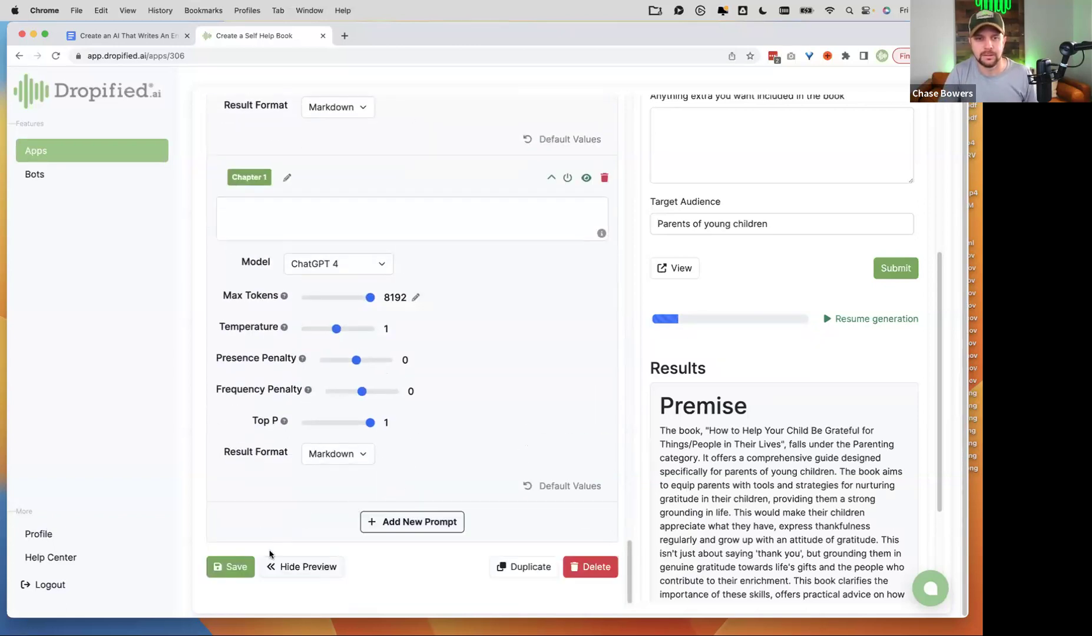
left_click(230, 566)
left_click(488, 398)
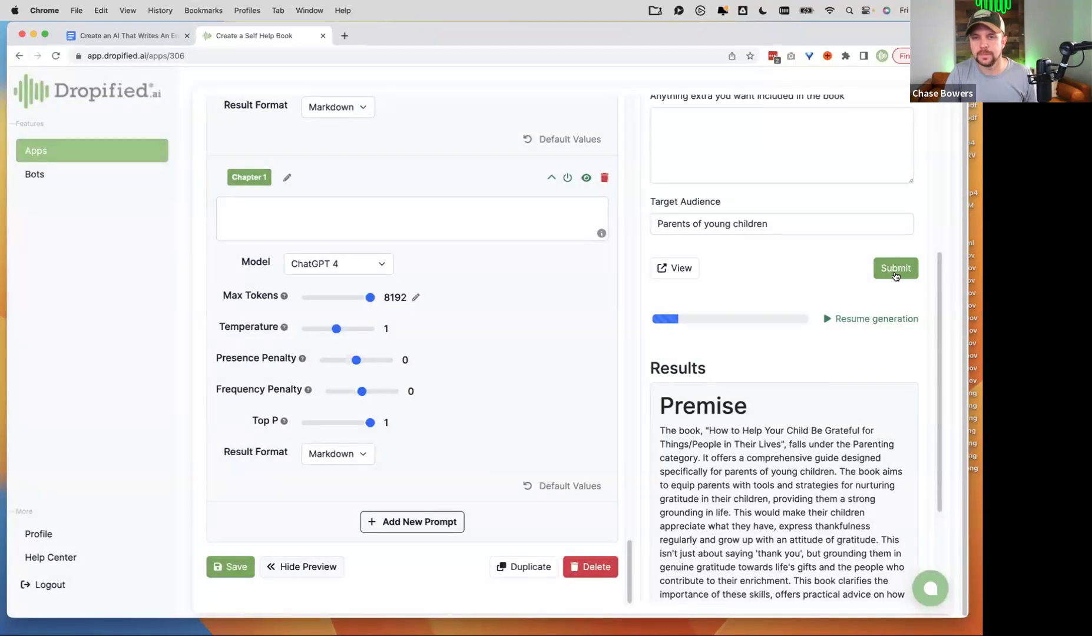
left_click(895, 275)
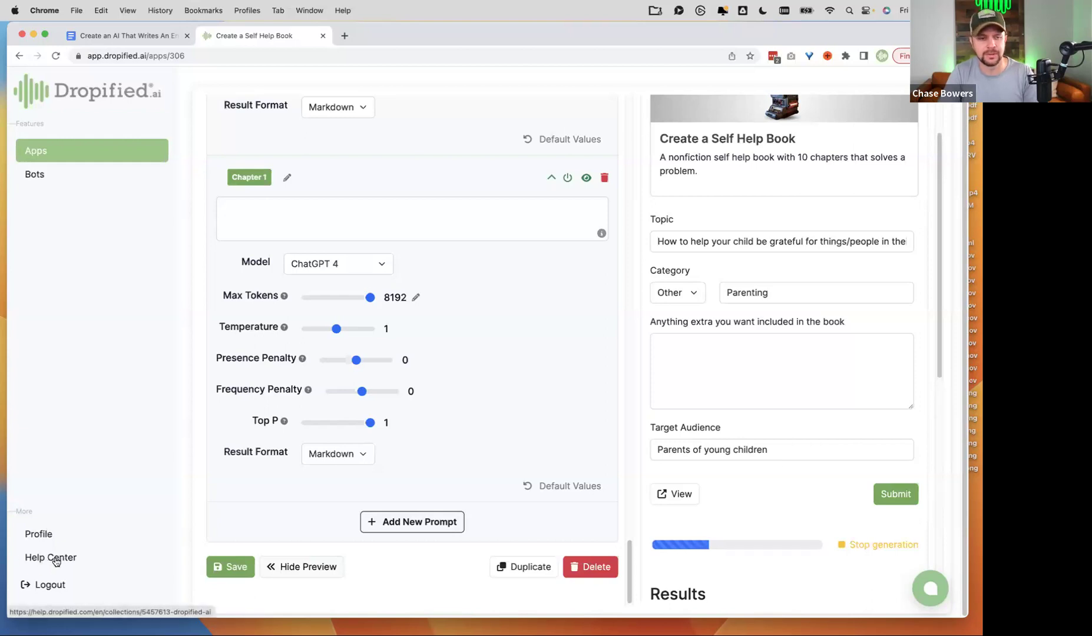
View the Dropified AI Workshops article in the Help Center's Workshops collection, and close the help page.
left_click(51, 558)
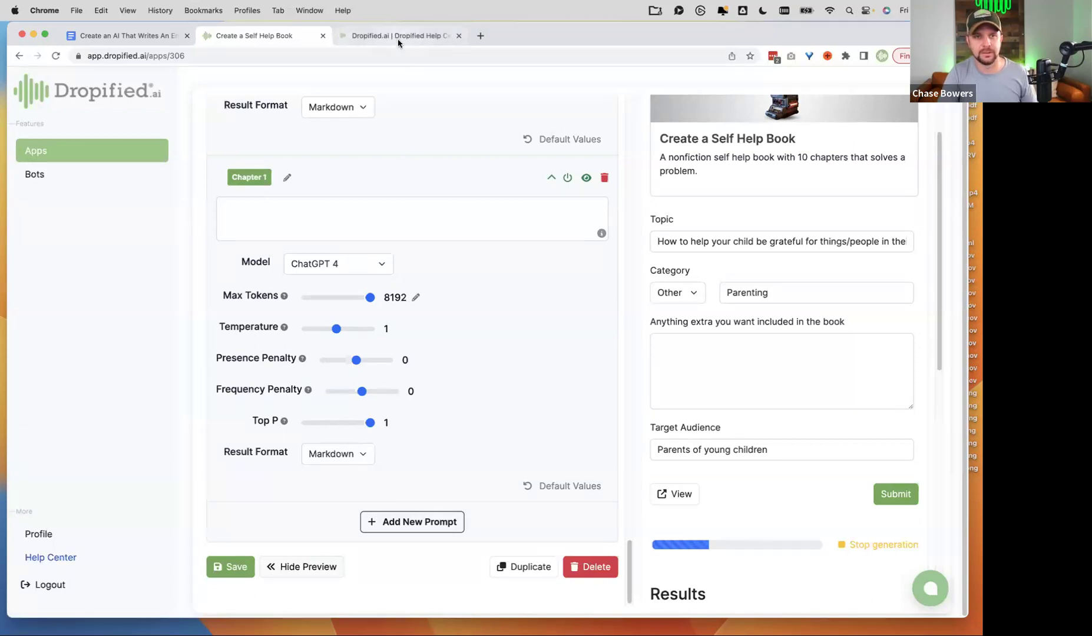
scroll(425, 496, "down", 5)
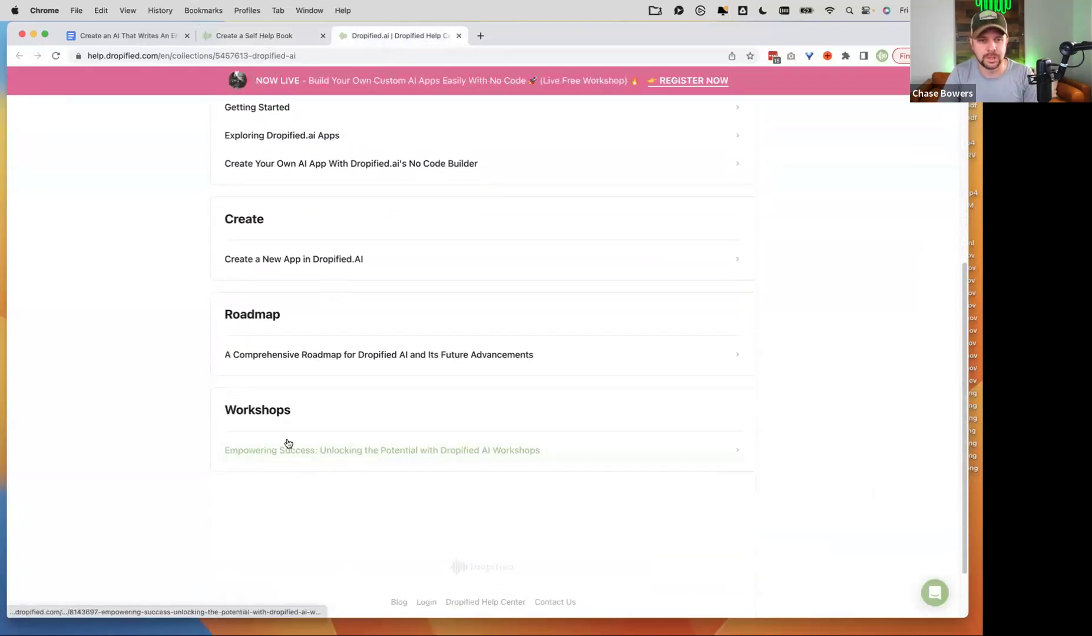
left_click(276, 411)
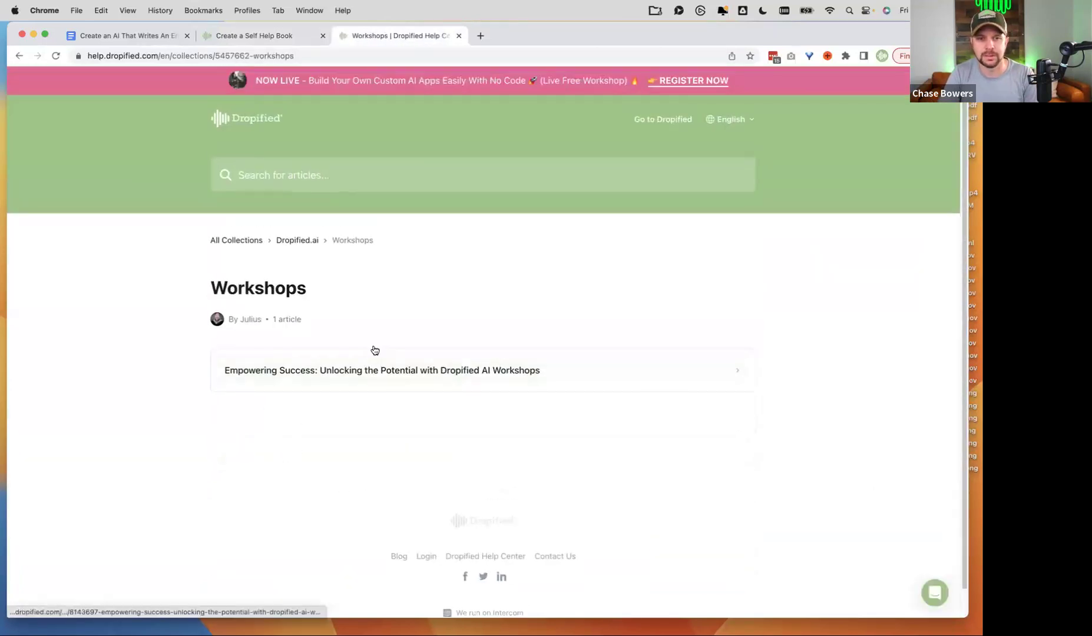
left_click(711, 378)
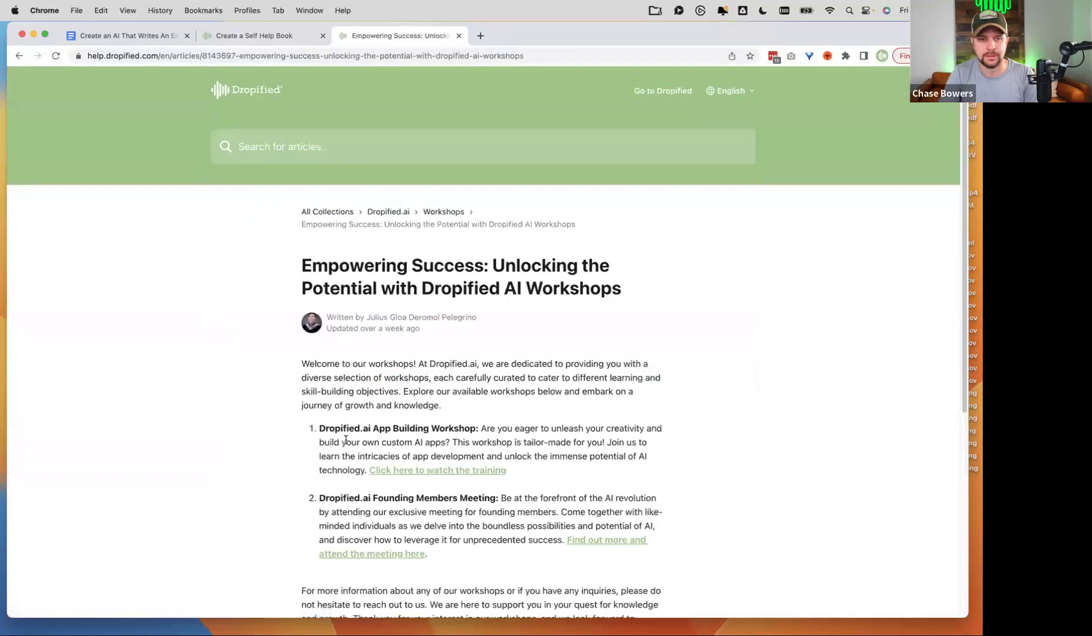
scroll(375, 426, "down", 3)
scroll(390, 415, "up", 3)
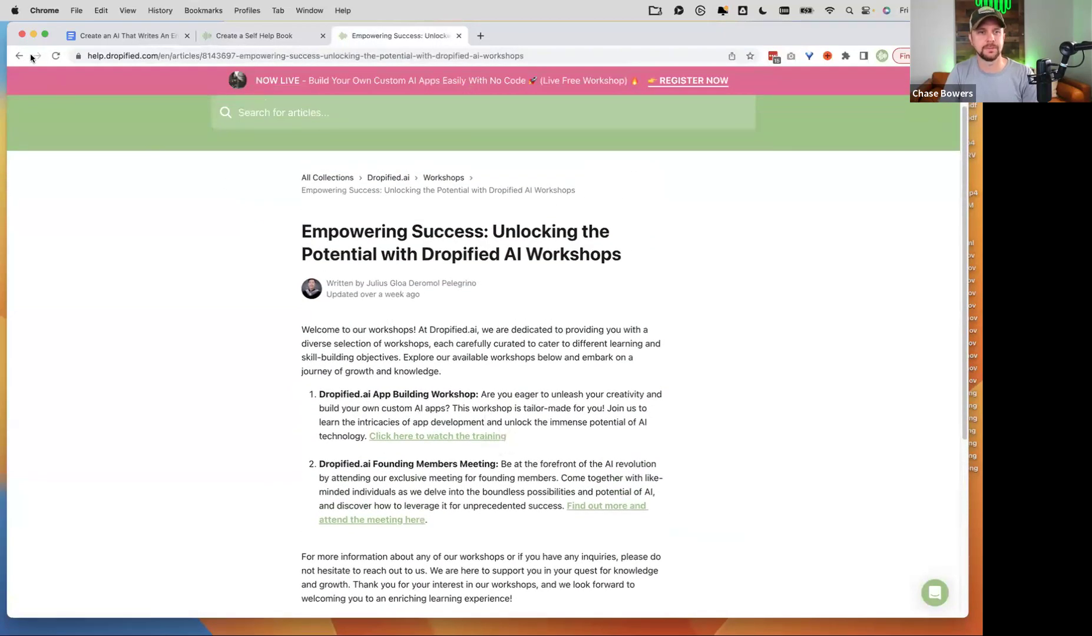
left_click(459, 35)
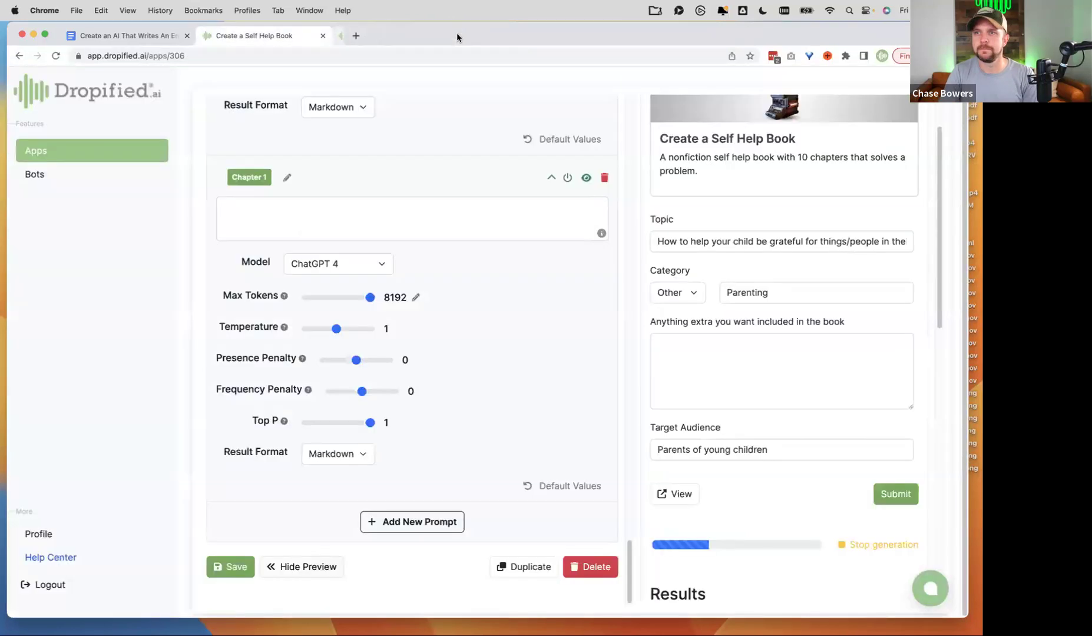
Stop the generation and review the generated Premise, Book Title and following section in the preview results.
scroll(791, 404, "down", 7)
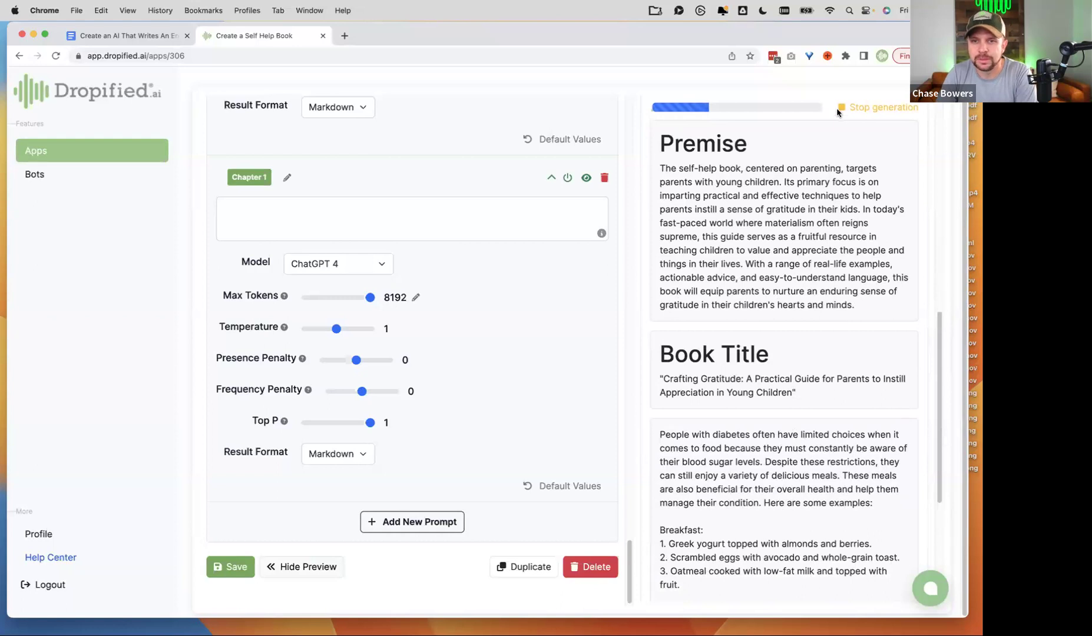
left_click(841, 110)
scroll(734, 526, "down", 3)
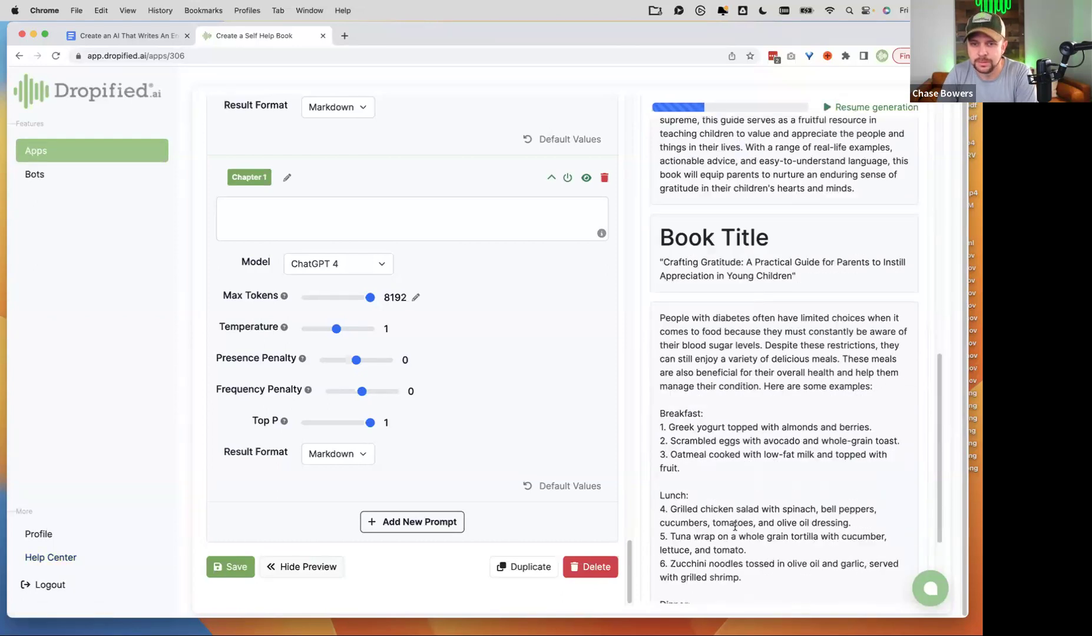
scroll(736, 524, "down", 4)
scroll(738, 521, "up", 8)
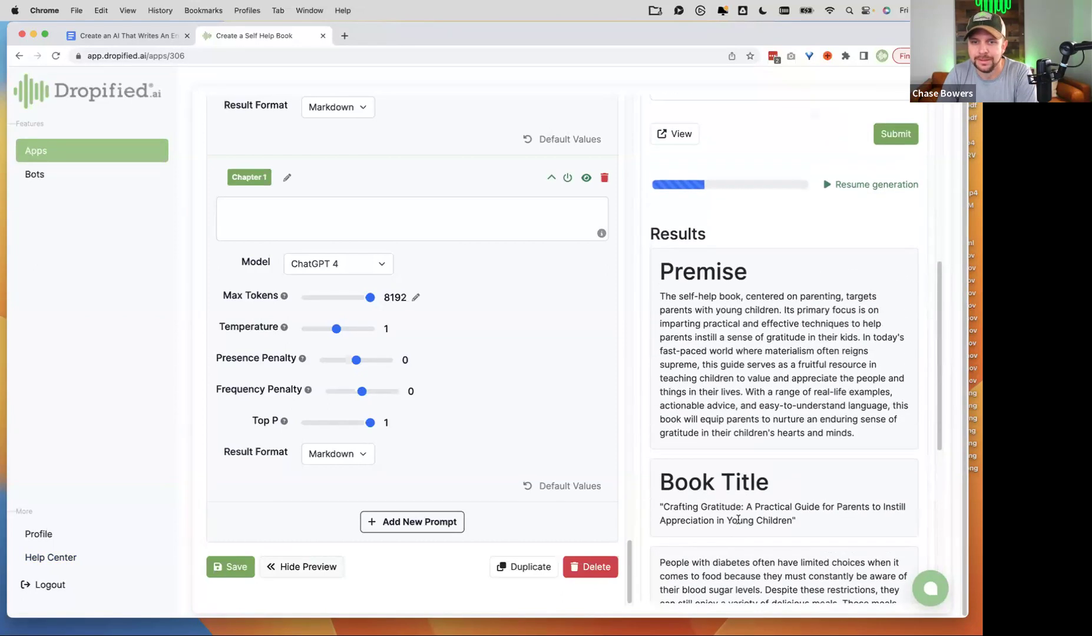
scroll(736, 518, "down", 4)
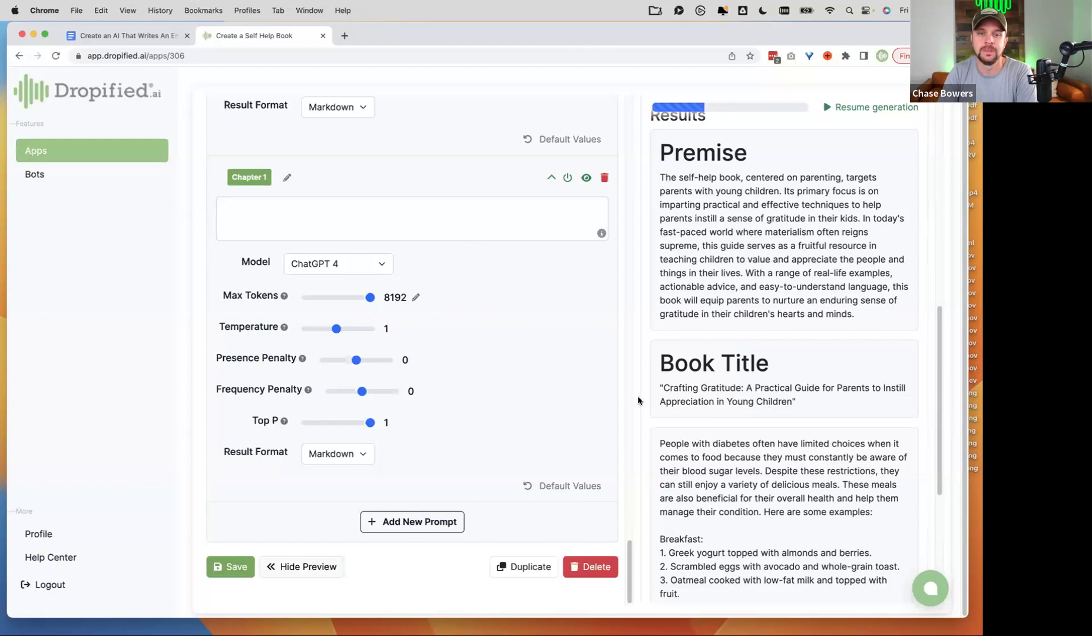
scroll(744, 350, "up", 3)
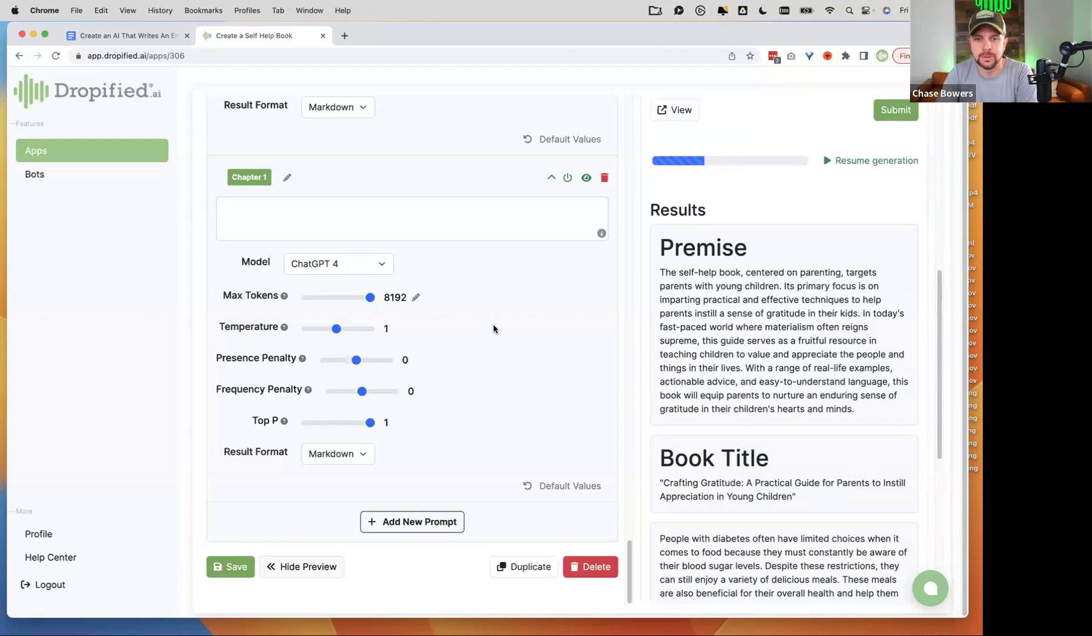
Review the Title prompt's instruction and its topic, category, extras and target audience lines.
scroll(495, 331, "up", 15)
scroll(465, 323, "up", 5)
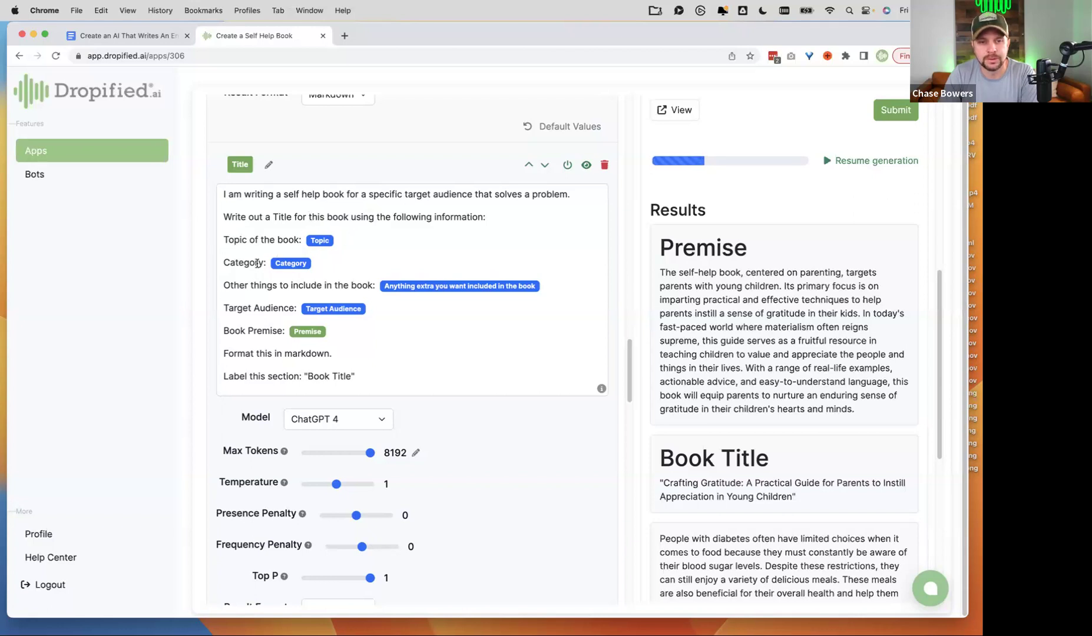
left_click_drag(386, 306, 325, 218)
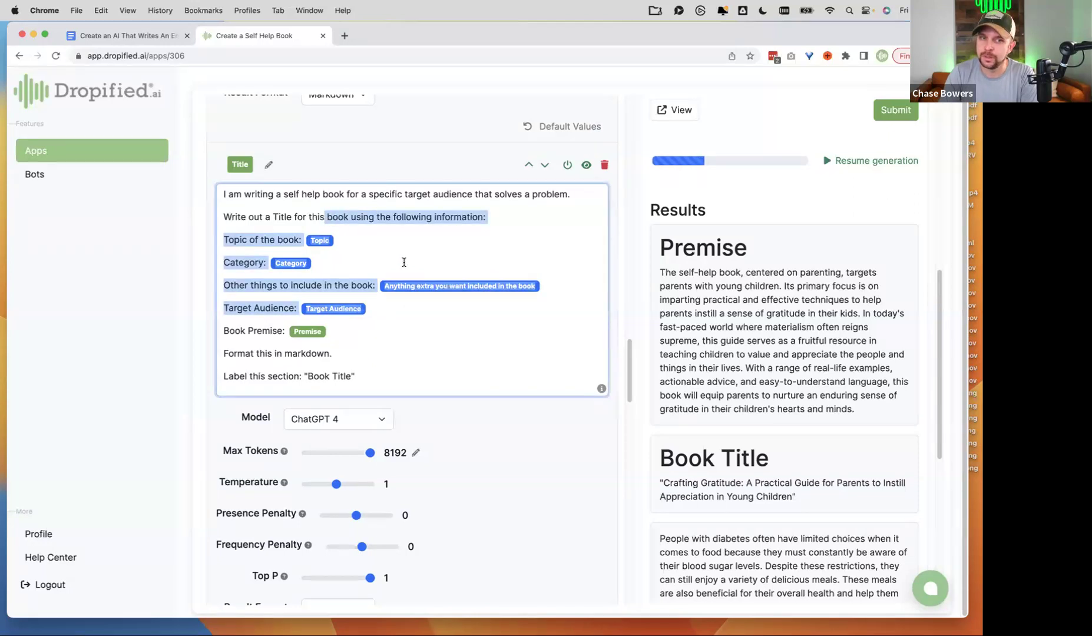
left_click_drag(227, 240, 409, 312)
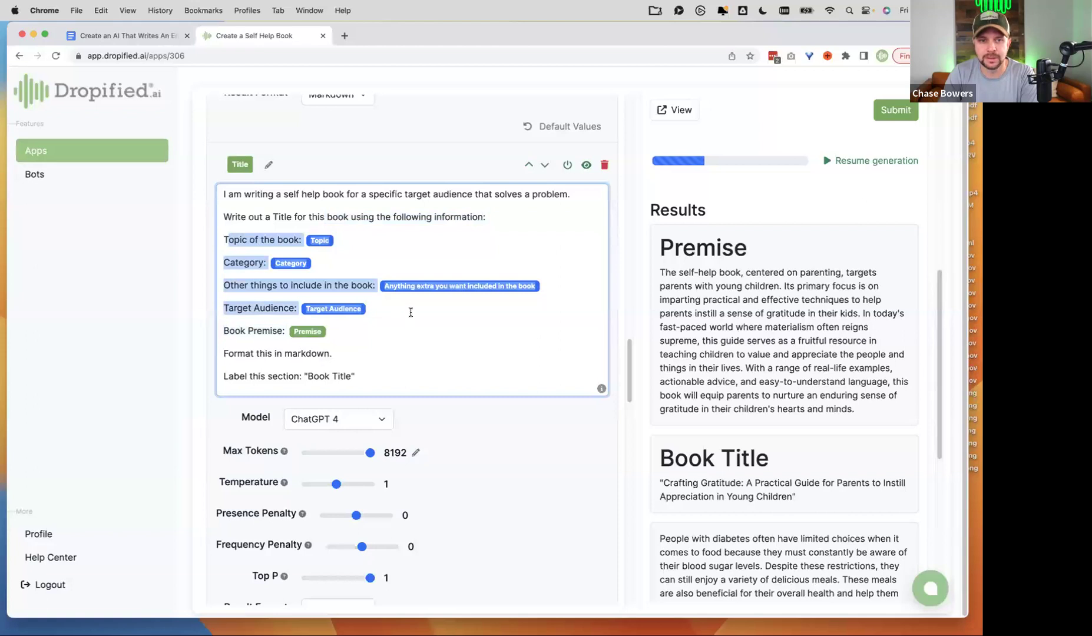
left_click(346, 240)
left_click_drag(346, 239, 311, 242)
left_click(395, 237)
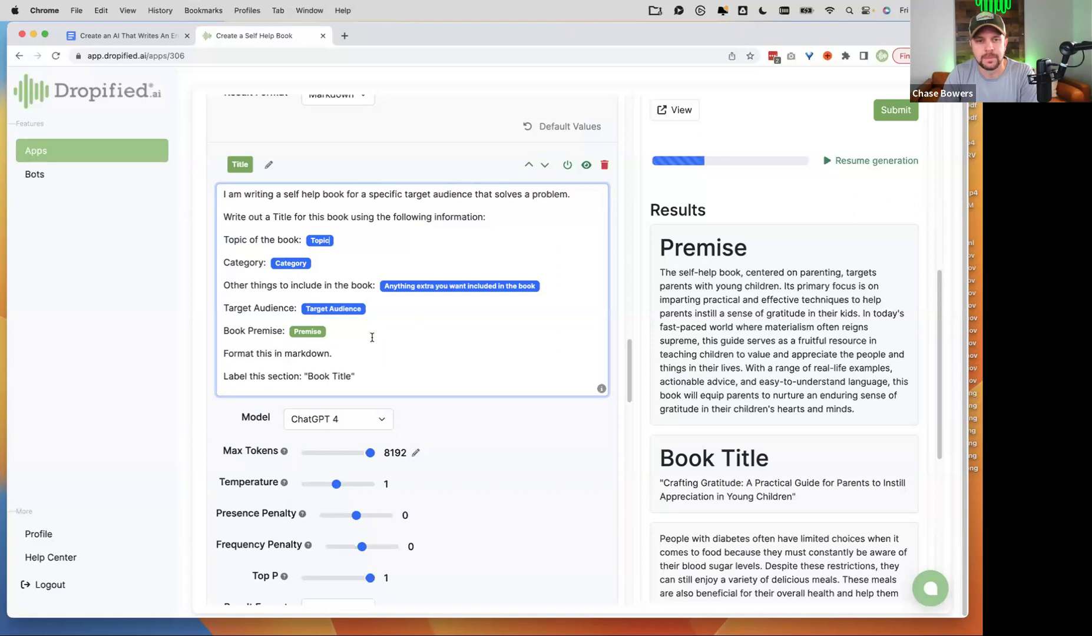
Copy the whole Title prompt text into the Subtitle prompt.
scroll(372, 337, "up", 3)
scroll(371, 348, "down", 6)
scroll(371, 349, "down", 3)
scroll(312, 338, "up", 7)
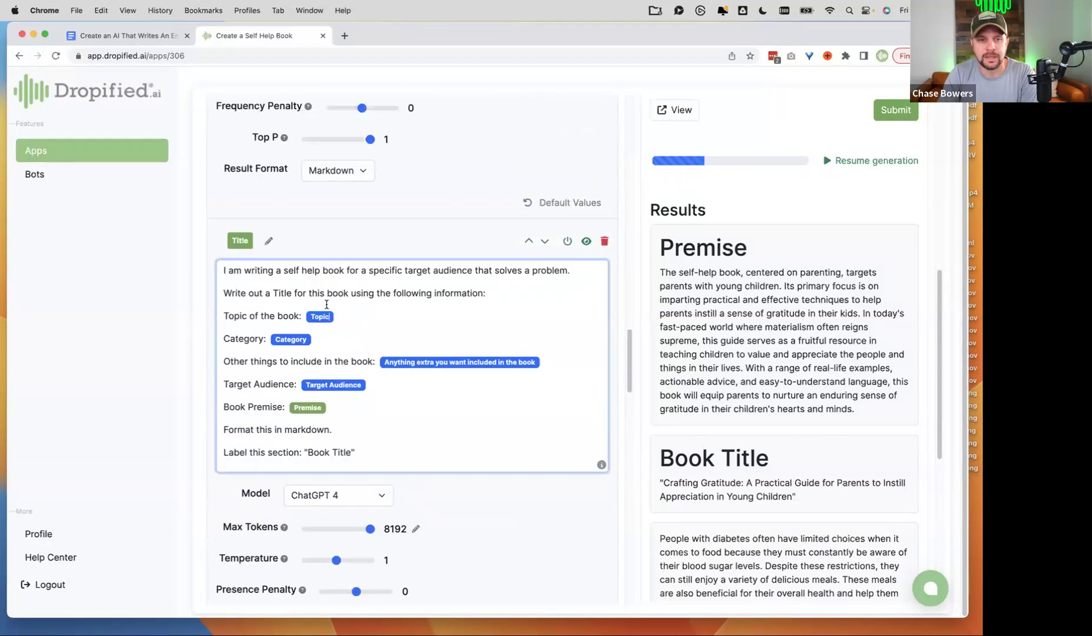
key("super+a")
key("super+c")
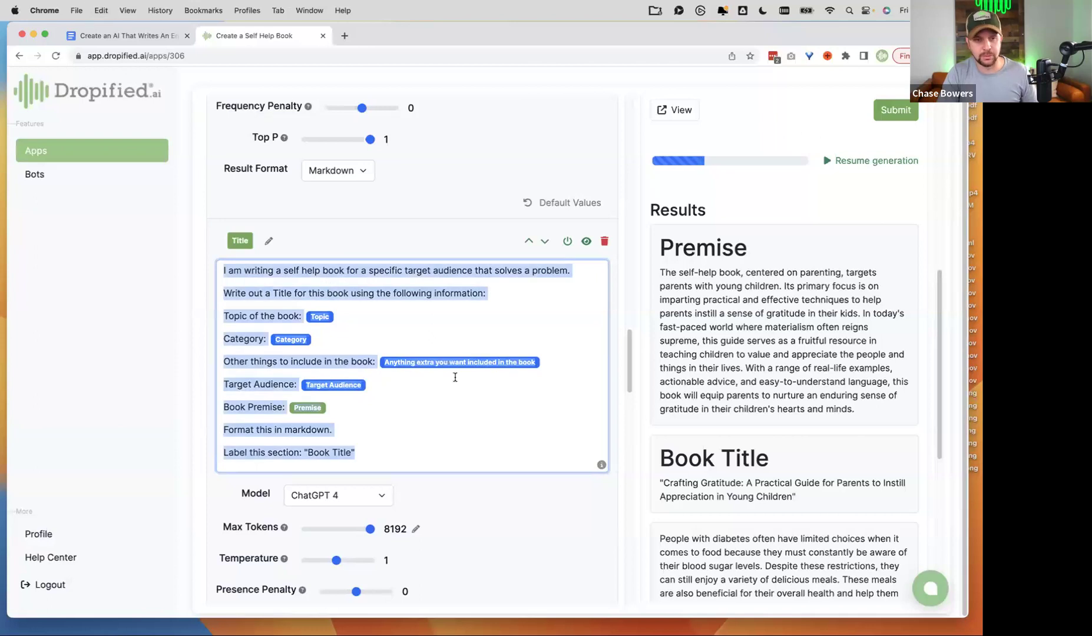
scroll(336, 286, "down", 10)
left_click(341, 284)
key("super+v")
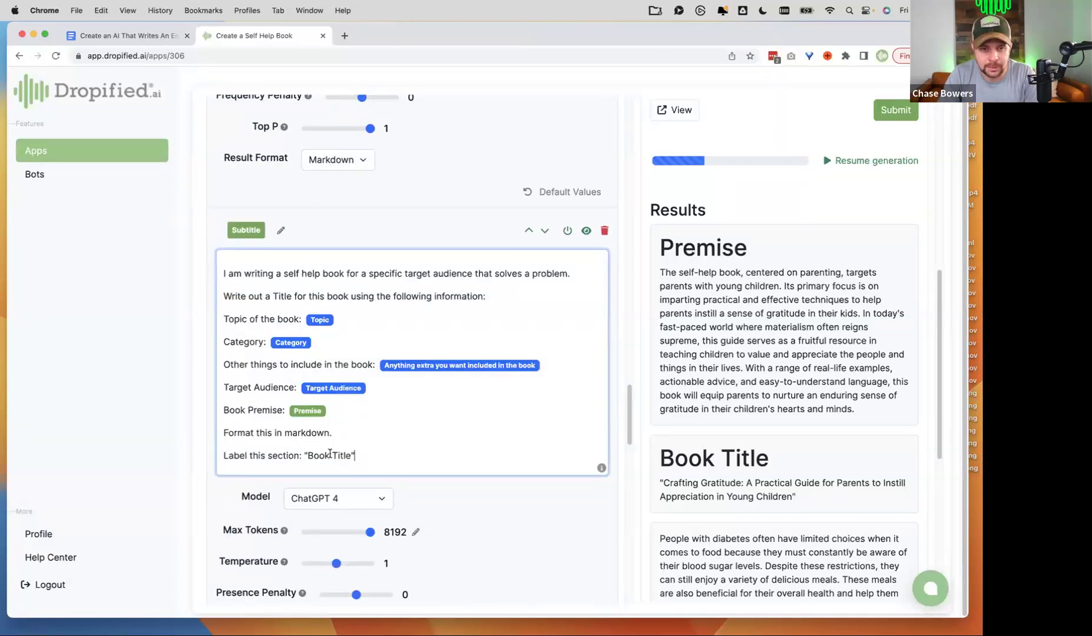
Change the section label in the Subtitle prompt's last line to "Book Subtitle".
left_click(333, 454)
type("Sb")
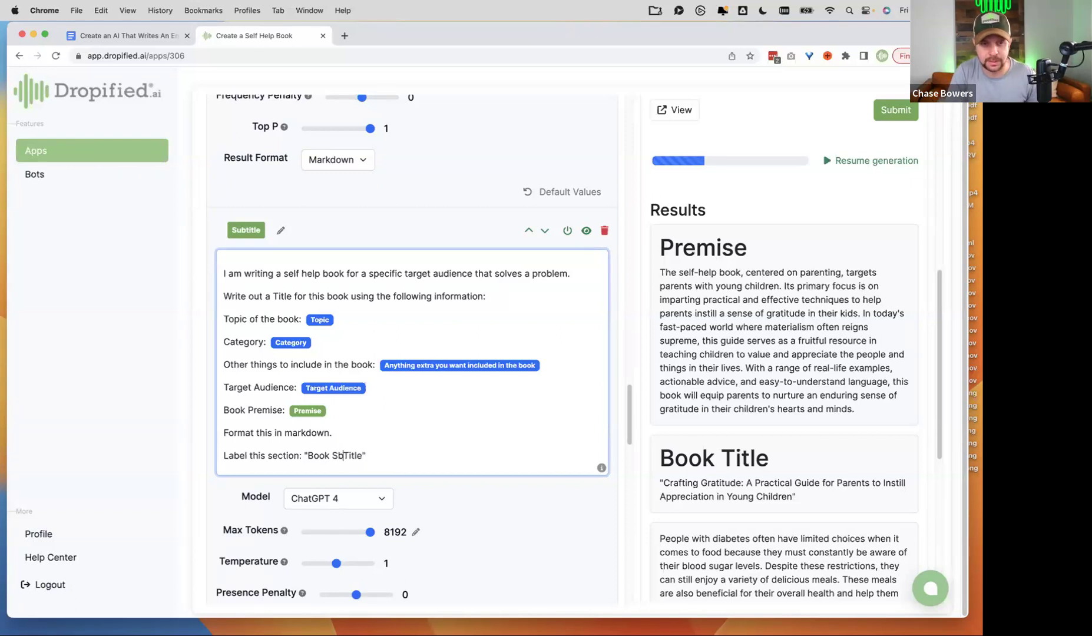
key("BackSpace")
type("ub")
key("Delete")
type("t")
Add a "Book Title:" line with the Title prompt variable below the Book Premise line of the Subtitle prompt.
scroll(367, 424, "down", 1)
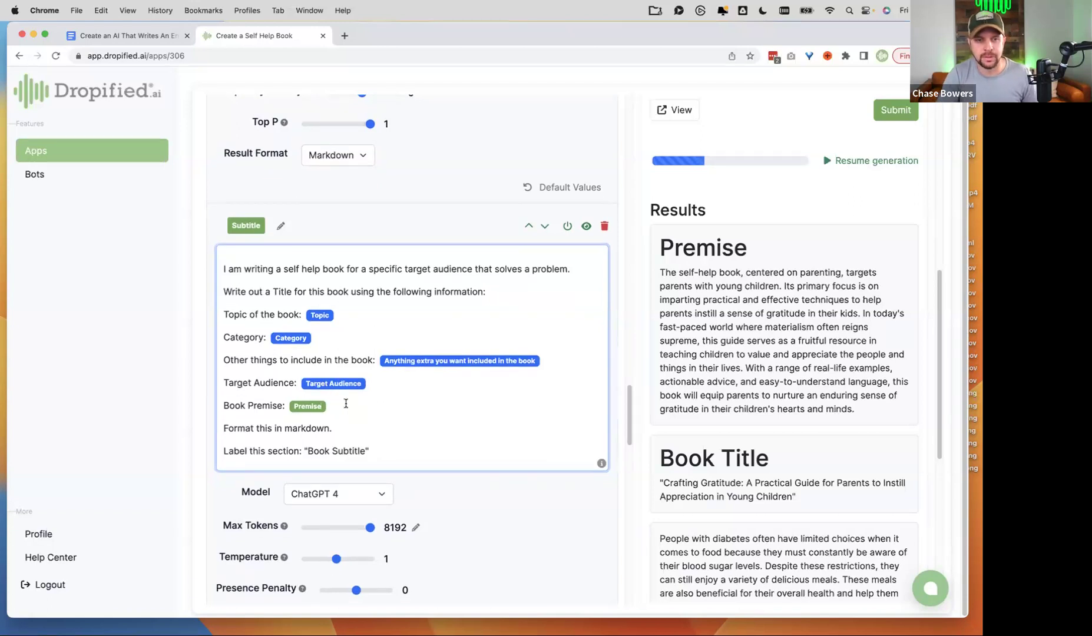
left_click(346, 404)
key("Return")
type("Book T")
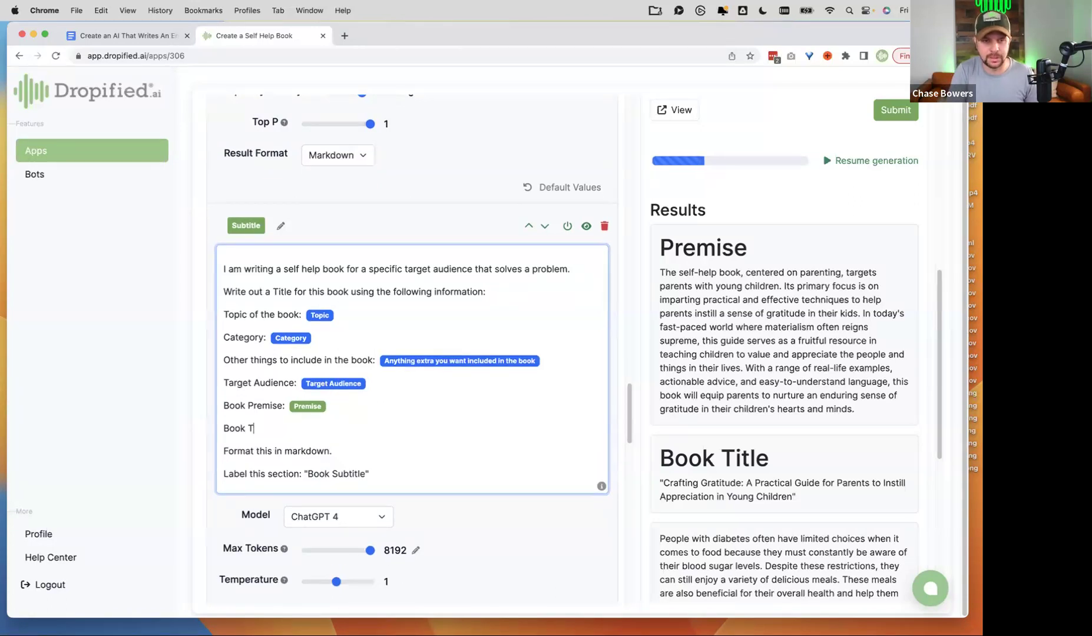
type("itle: @")
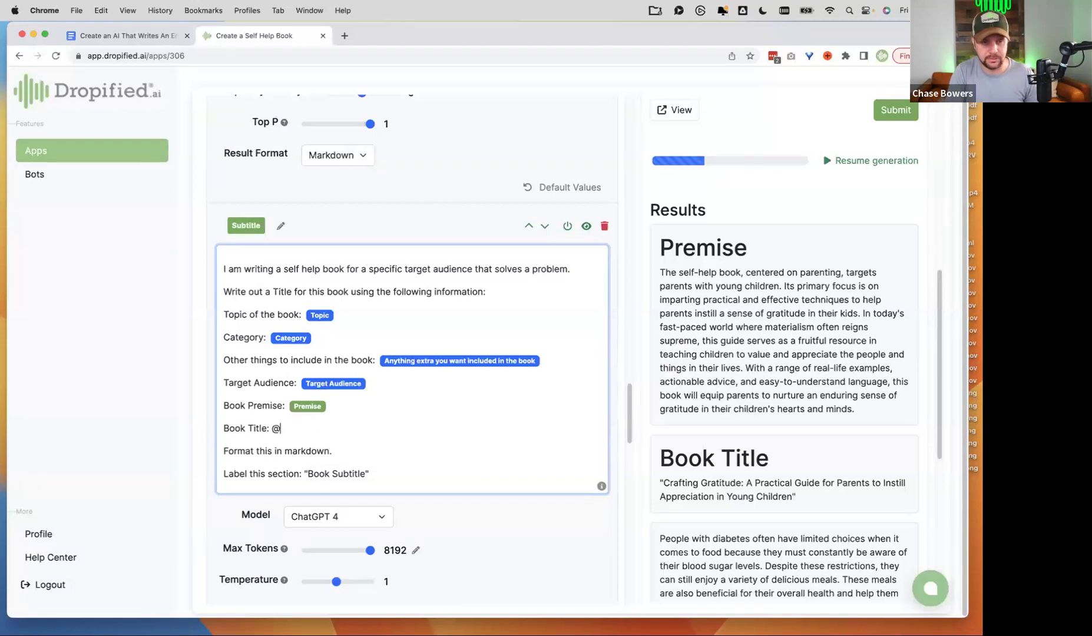
left_click(342, 536)
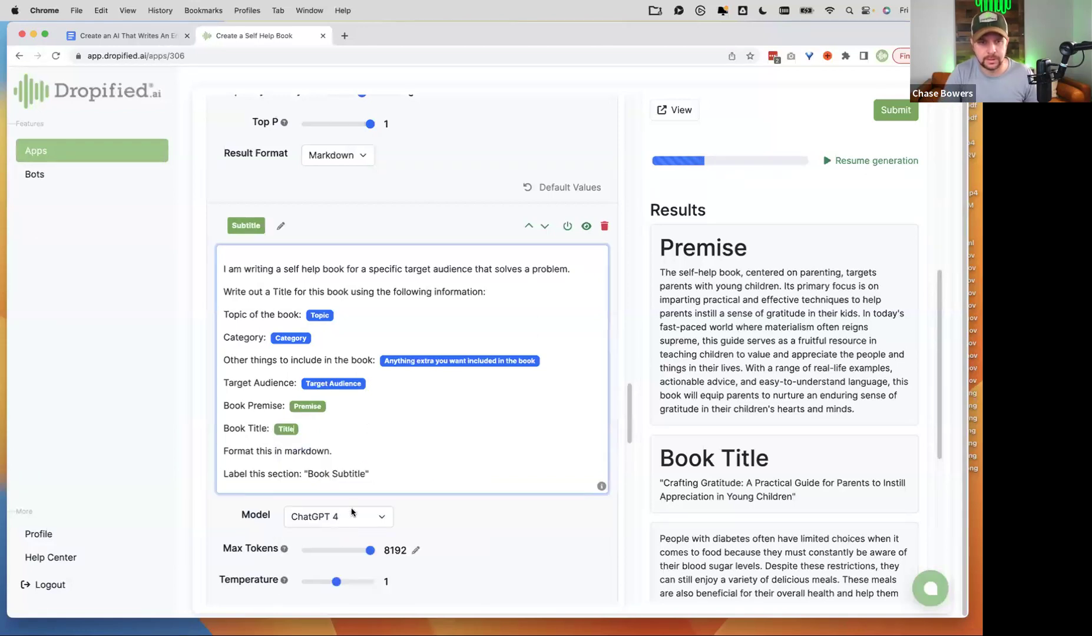
Change the Subtitle prompt's instruction to "Write out a Subtitle for this book" and remove the blank space above its first line.
scroll(338, 415, "up", 1)
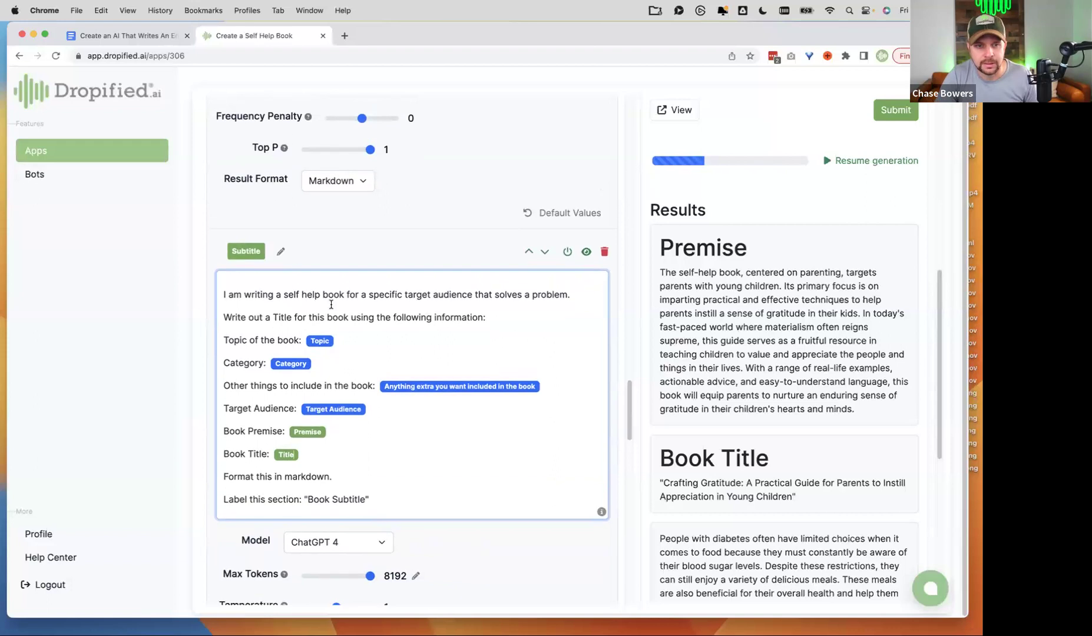
double_click(285, 317)
type("Subtitle")
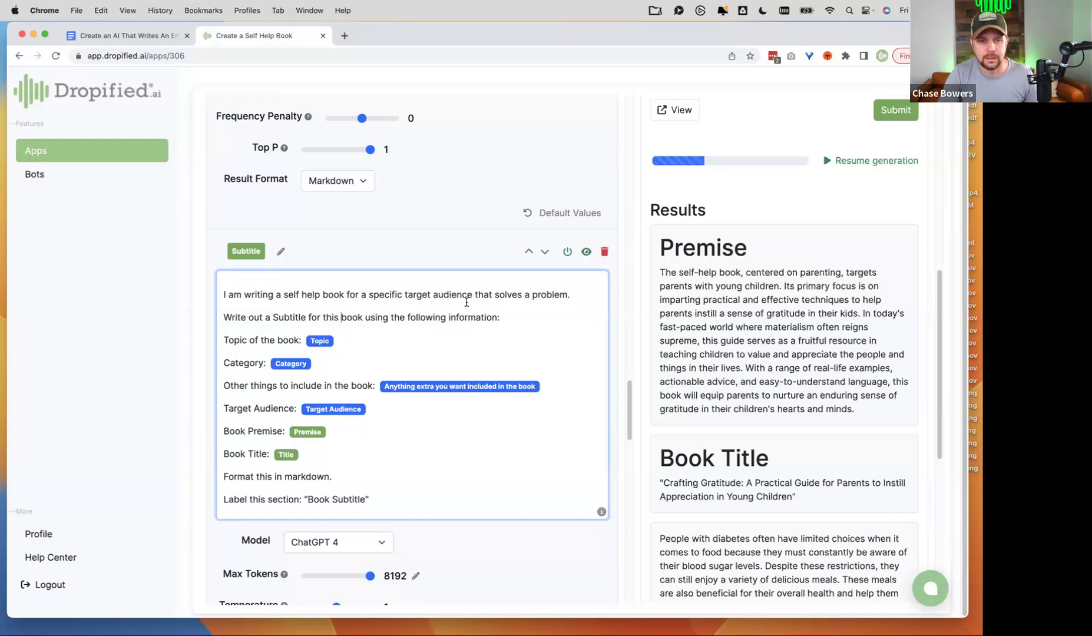
left_click(222, 296)
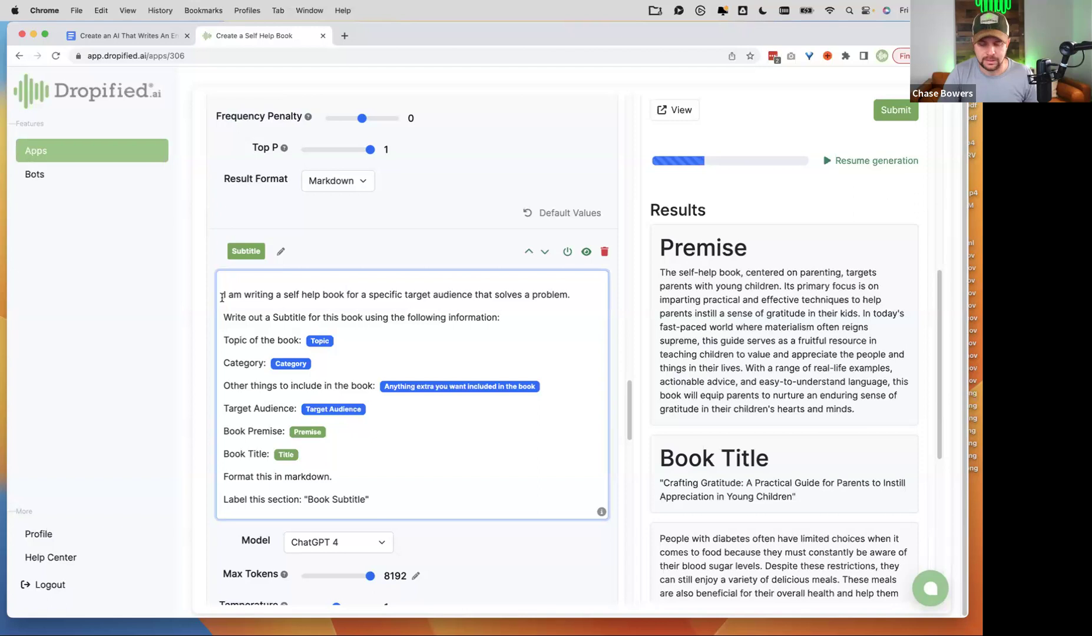
key("BackSpace")
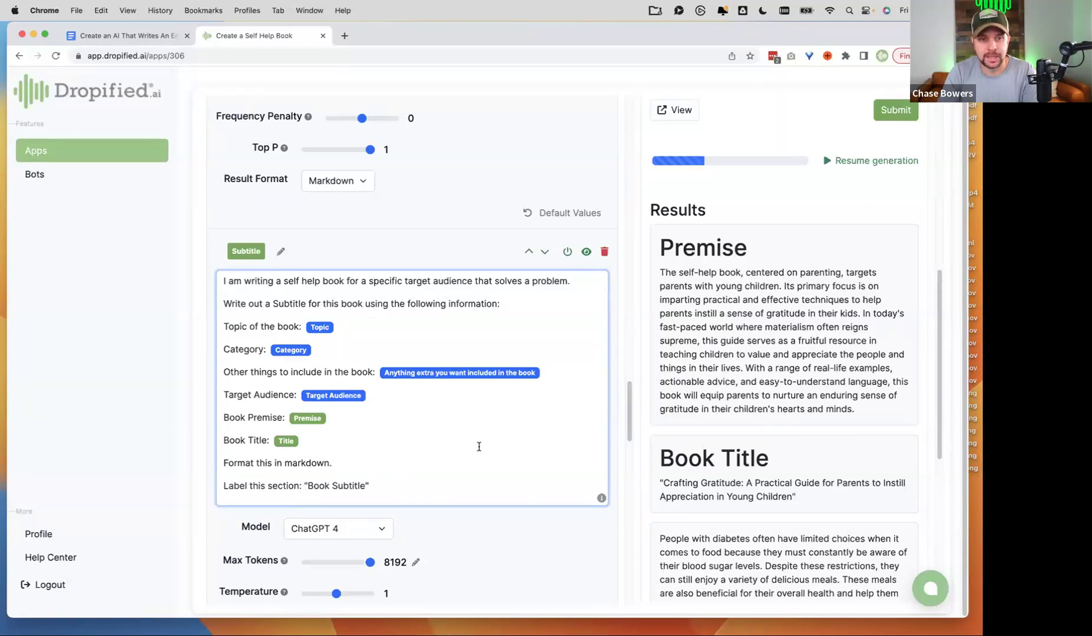
Examine the generated Book Title section in the preview results.
scroll(704, 448, "down", 3)
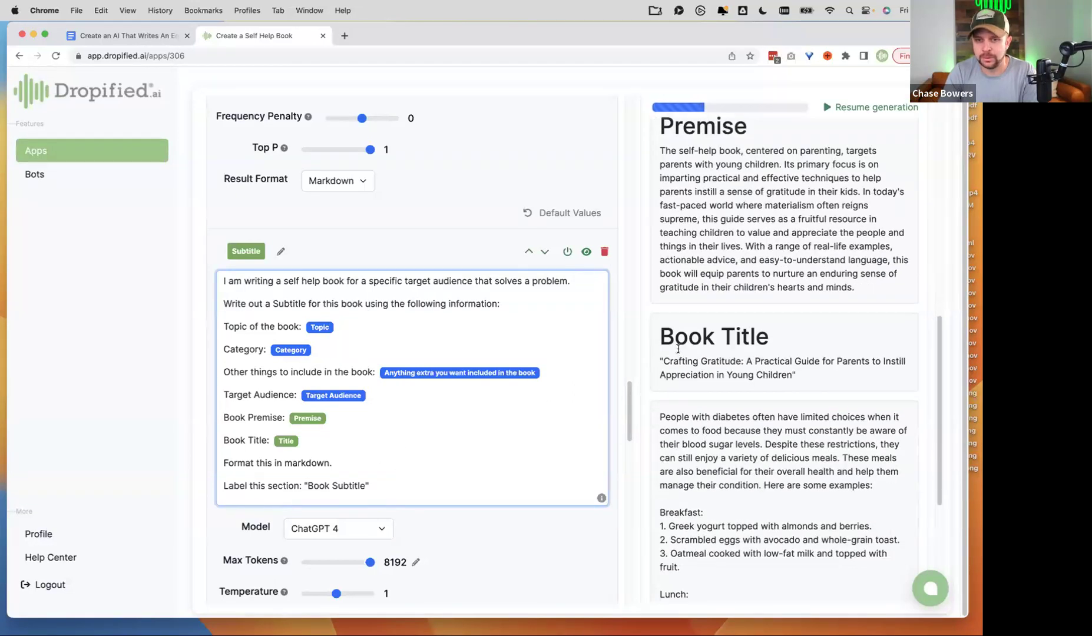
left_click_drag(660, 335, 823, 371)
left_click(821, 370)
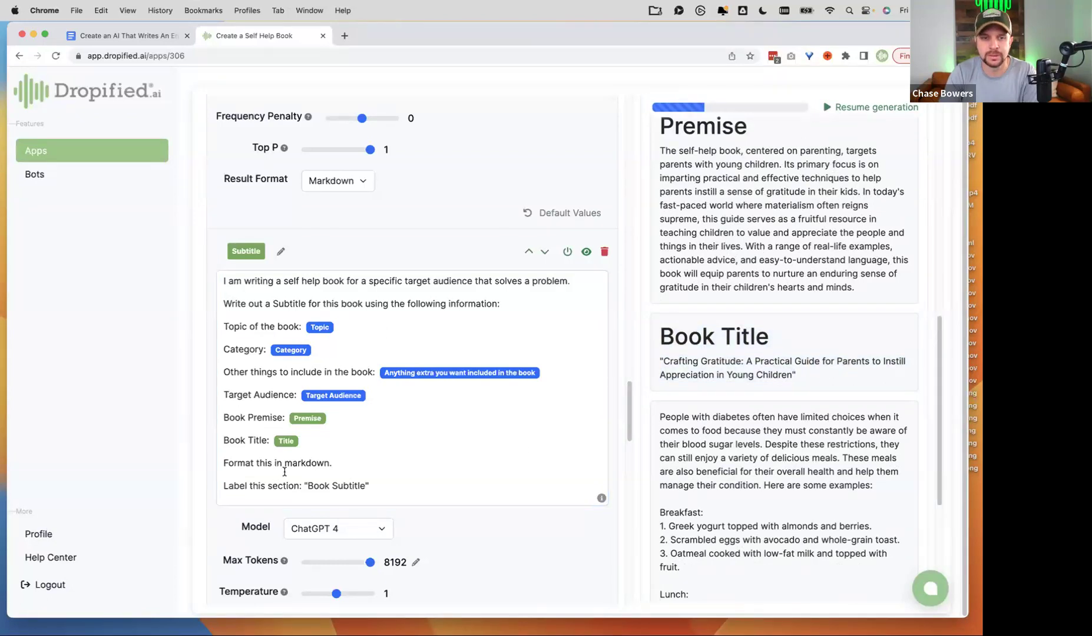
Copy the whole Subtitle prompt text into the empty Outline prompt.
left_click(407, 490)
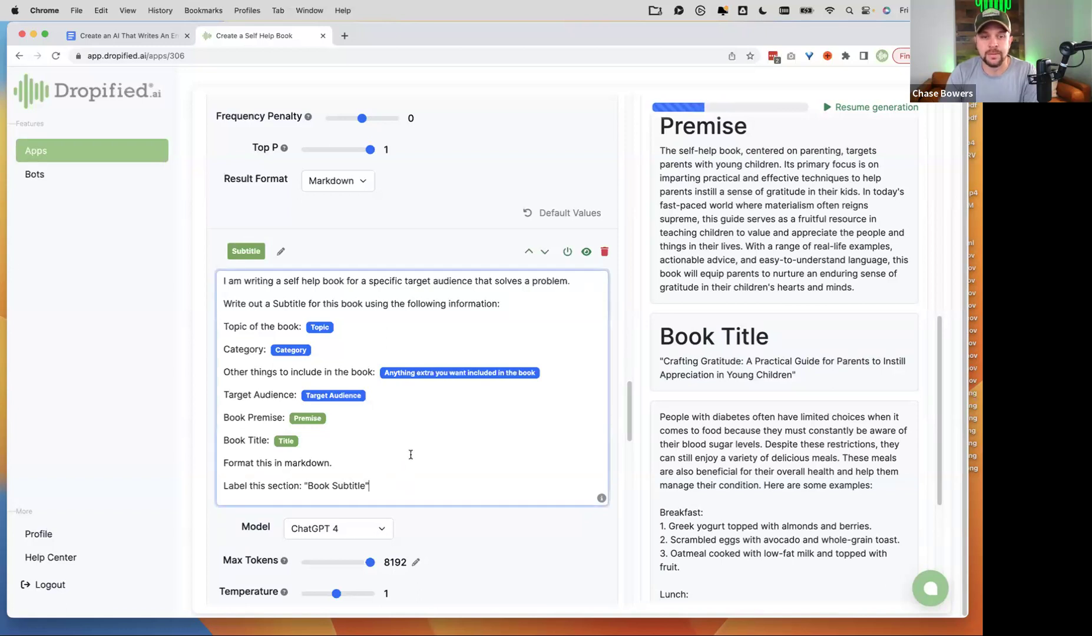
scroll(410, 454, "down", 10)
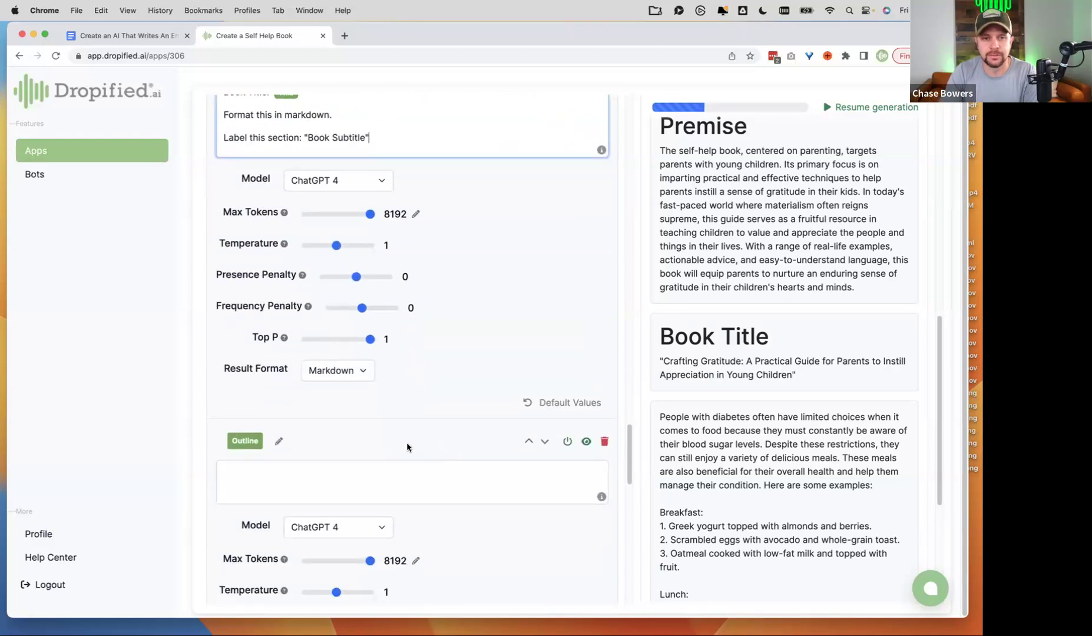
scroll(493, 434, "down", 3)
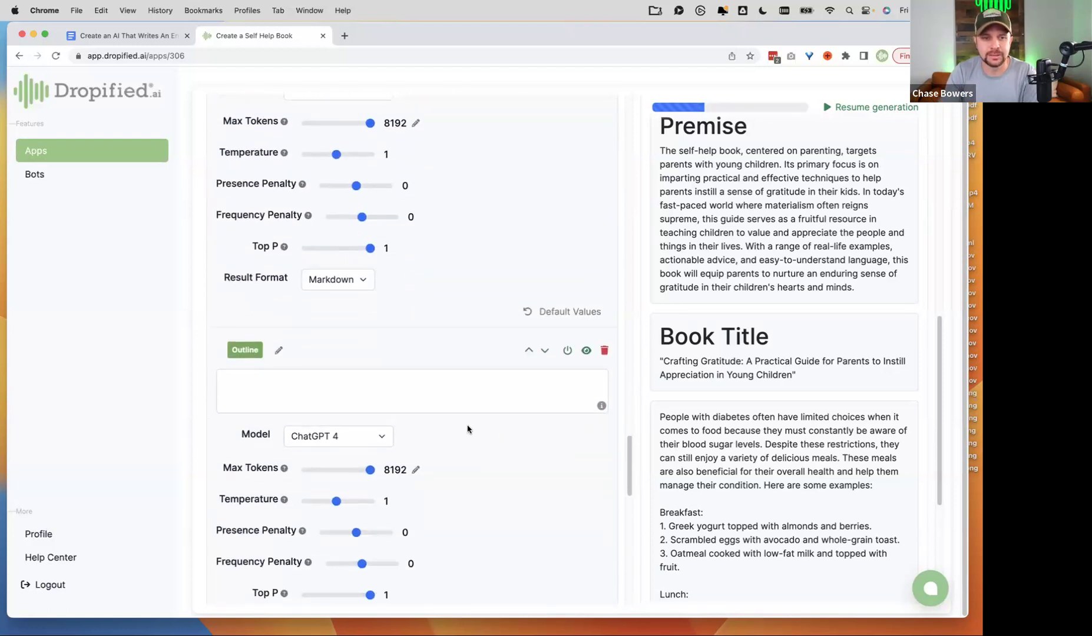
scroll(424, 328, "up", 12)
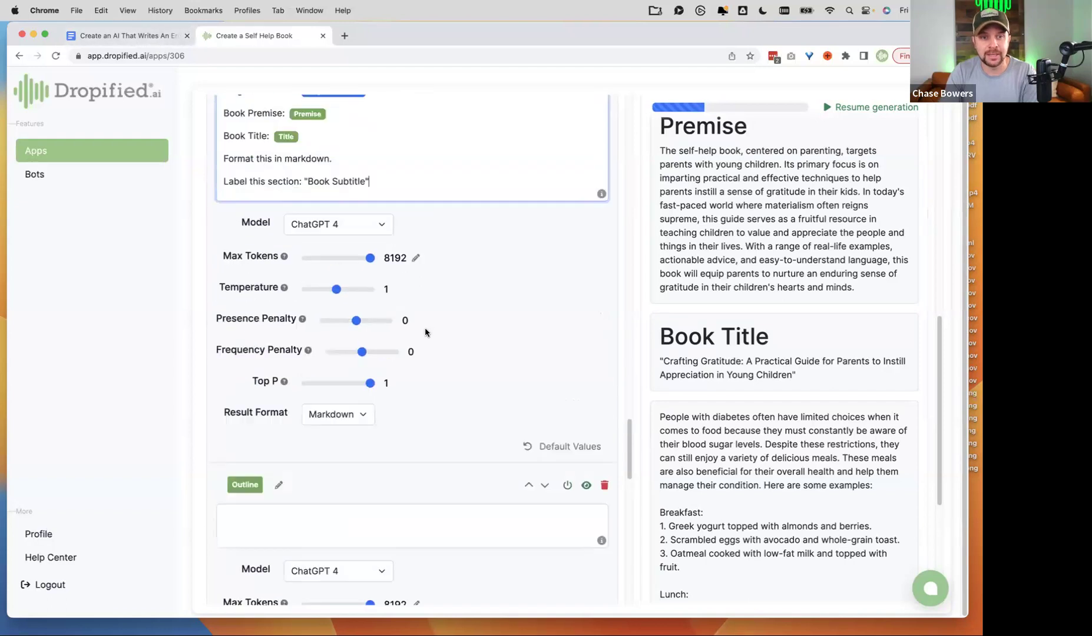
key("super+a")
key("super+c")
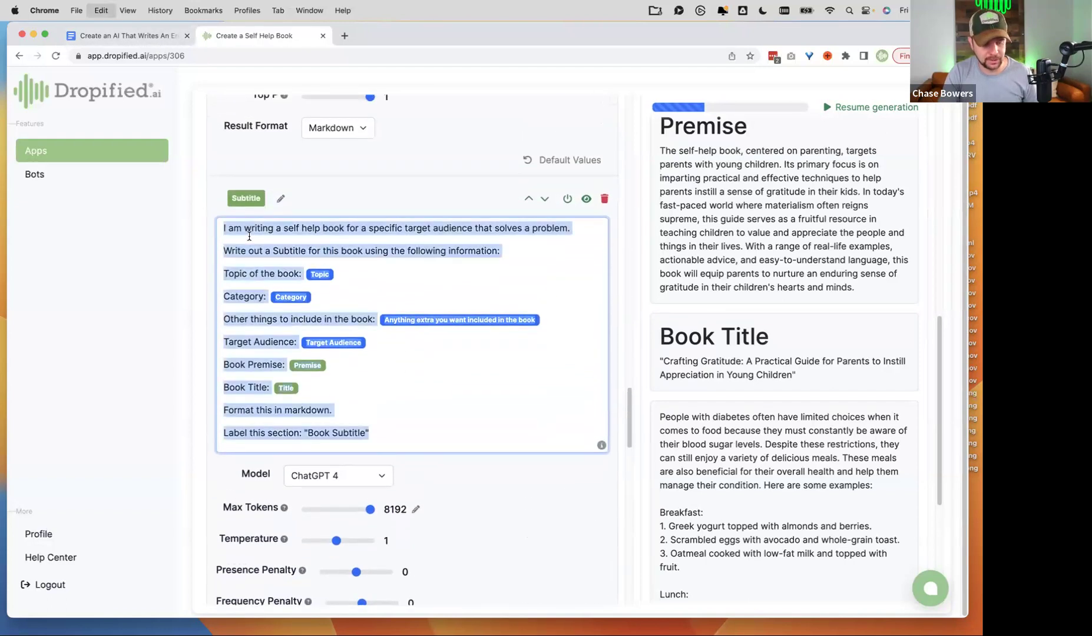
scroll(445, 349, "down", 10)
left_click(300, 362)
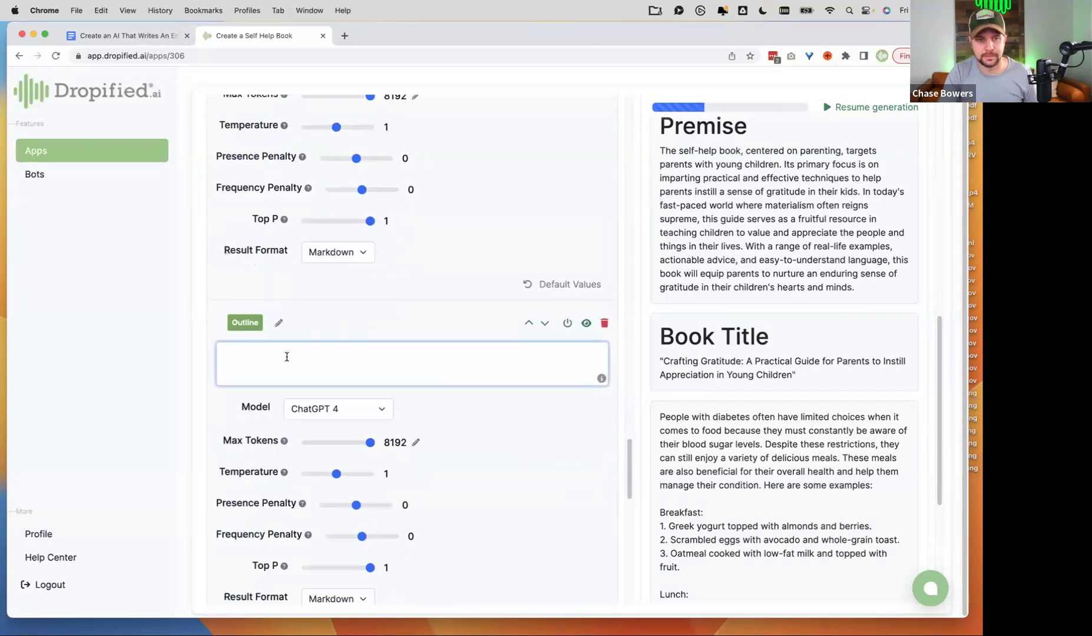
key("super+v")
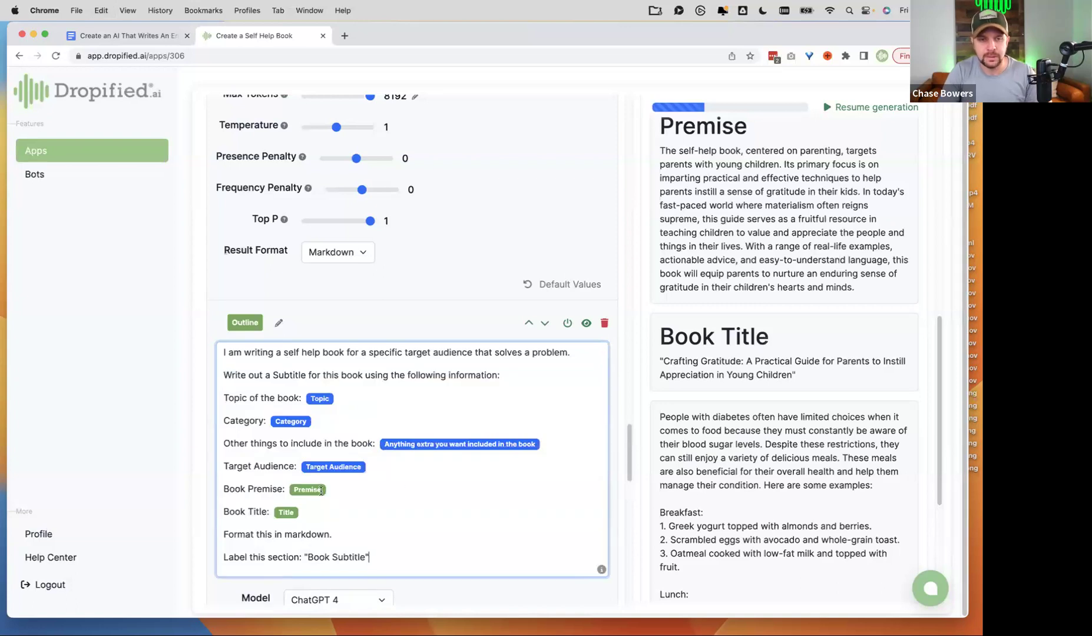
Change the section label in the Outline prompt's last line to "Outline".
left_click_drag(366, 557, 301, 559)
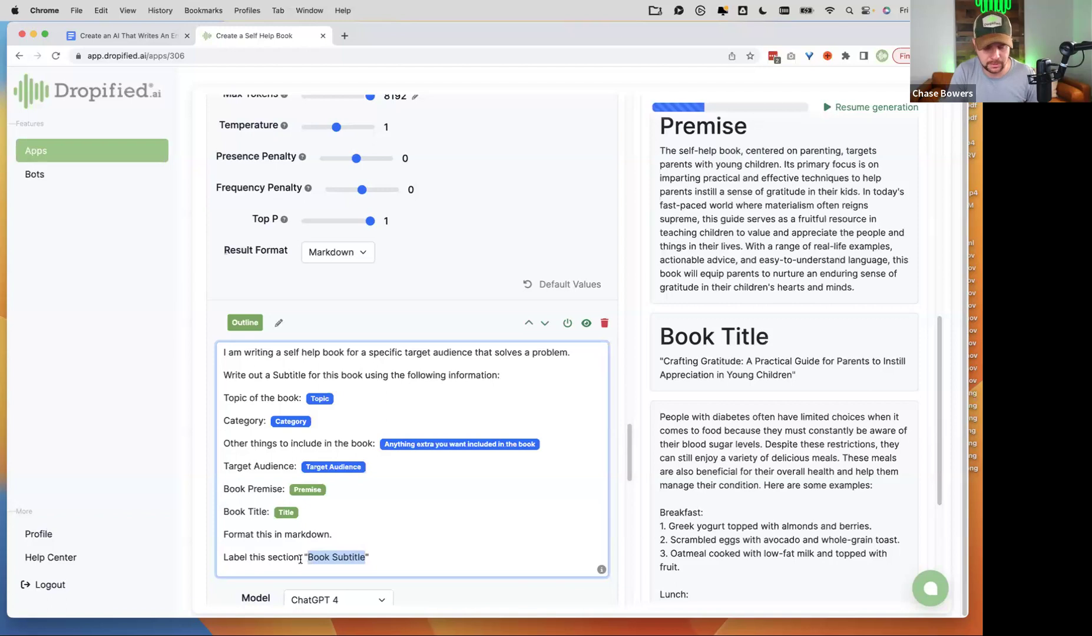
type("Outline")
left_click(348, 542)
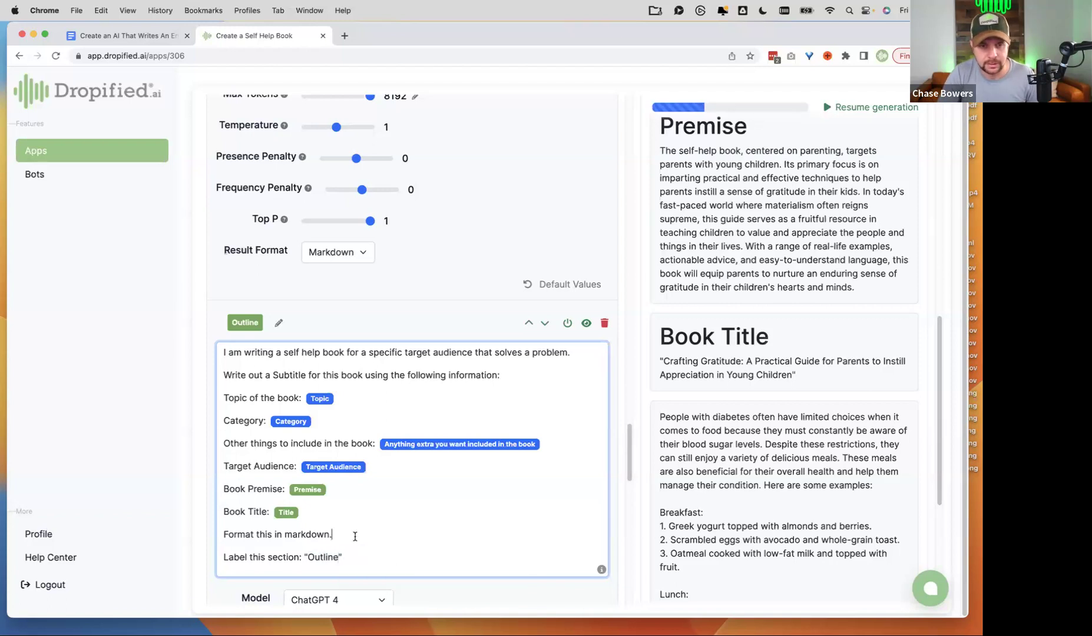
Reword the Outline prompt's instruction to "Write out an Outline for this book using the following information:".
double_click(285, 374)
key("BackSpace")
key("BackSpace")
type("n Ou")
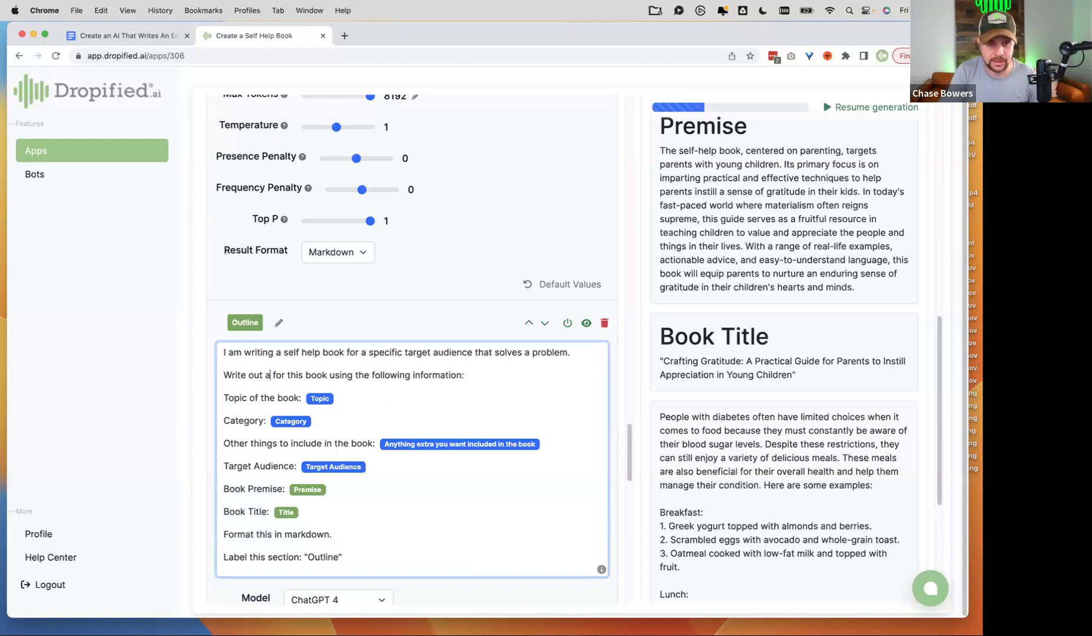
type("tline")
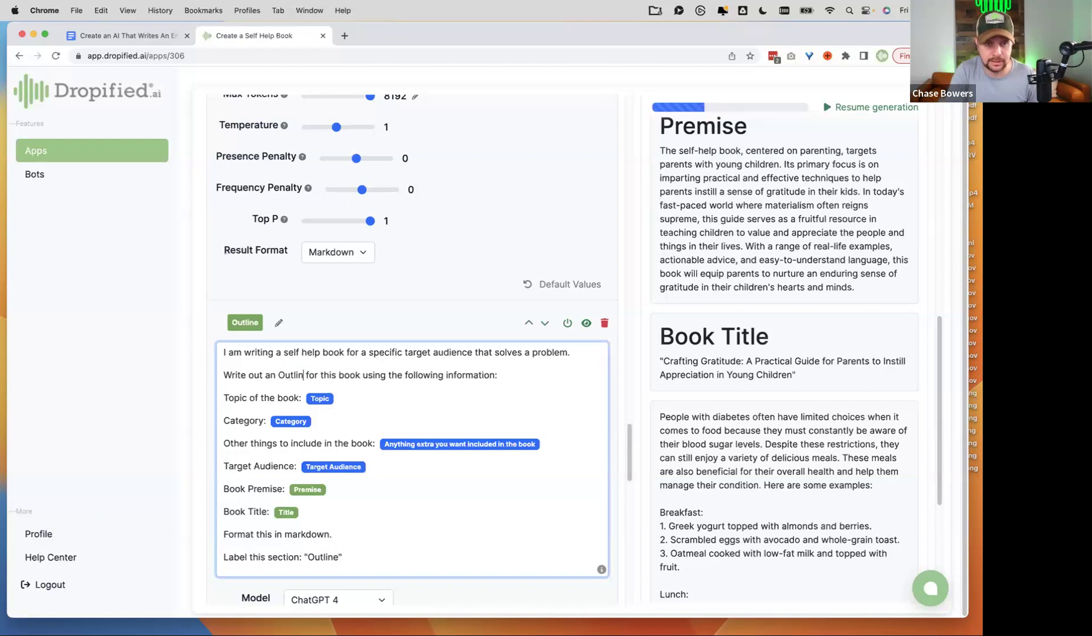
left_click(521, 373)
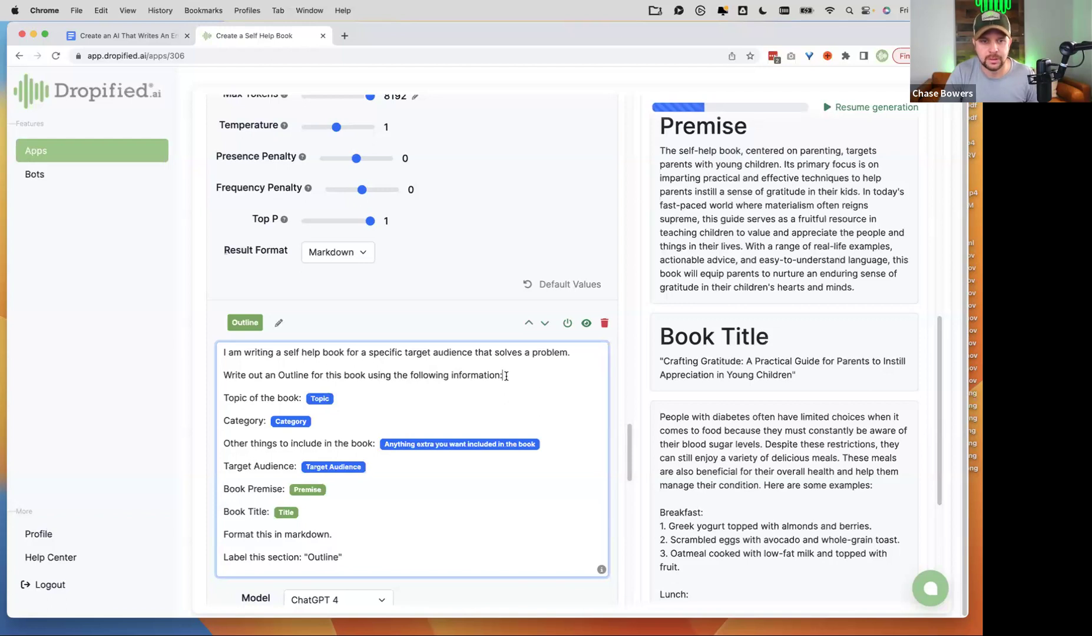
Add the line "Number of Chapters: 10 chapters with Preface and Conclusion" below the Book Title line in the Outline prompt.
left_click(355, 511)
key("Return")
type("Number of Cha")
type("pter")
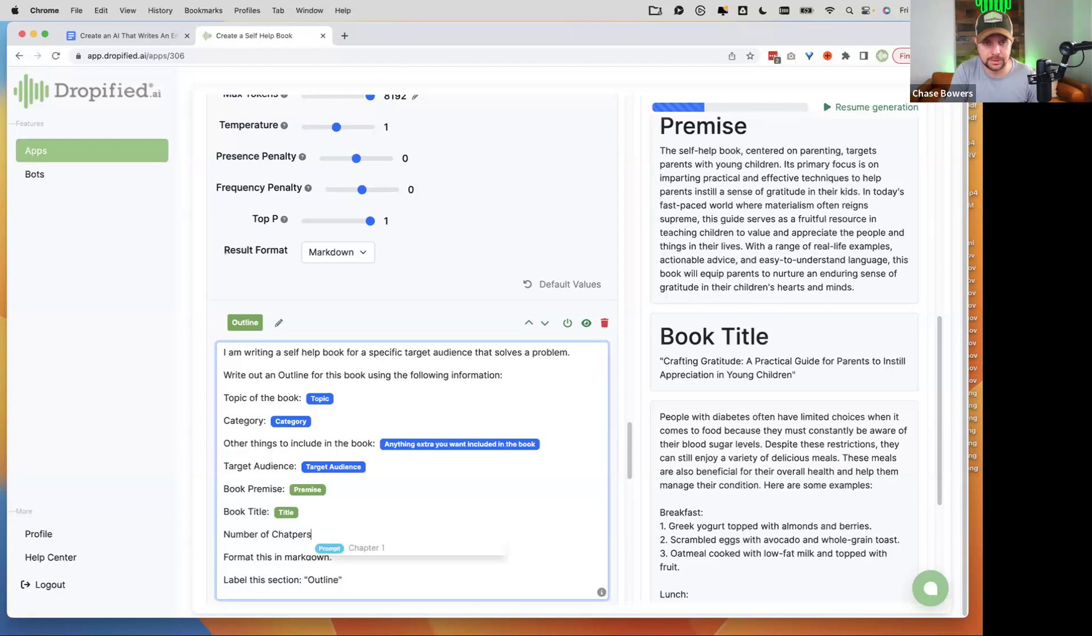
type("s:")
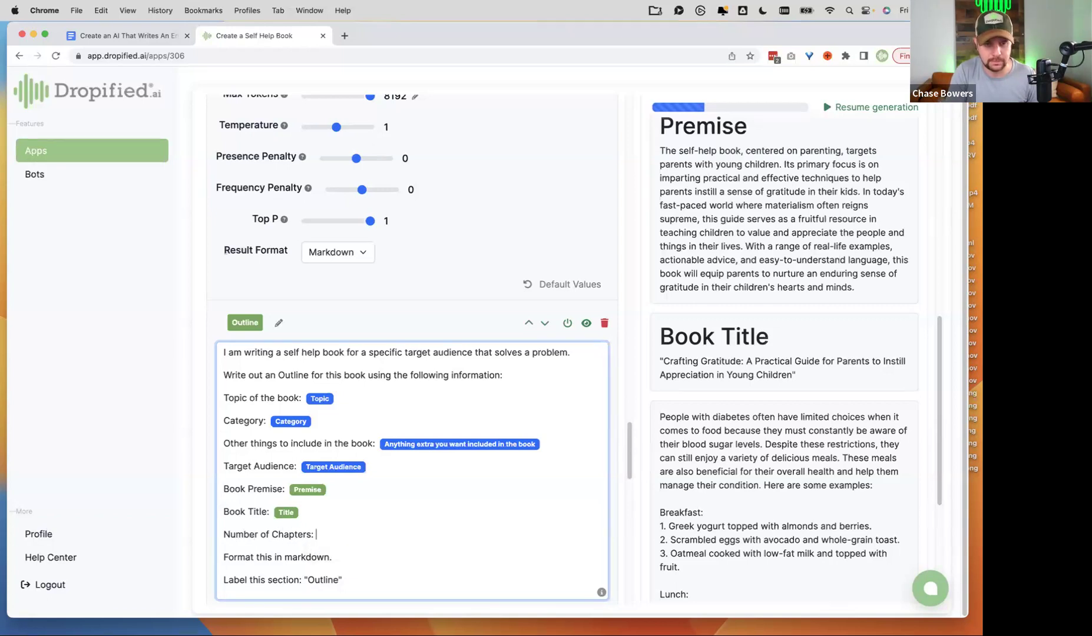
type("10")
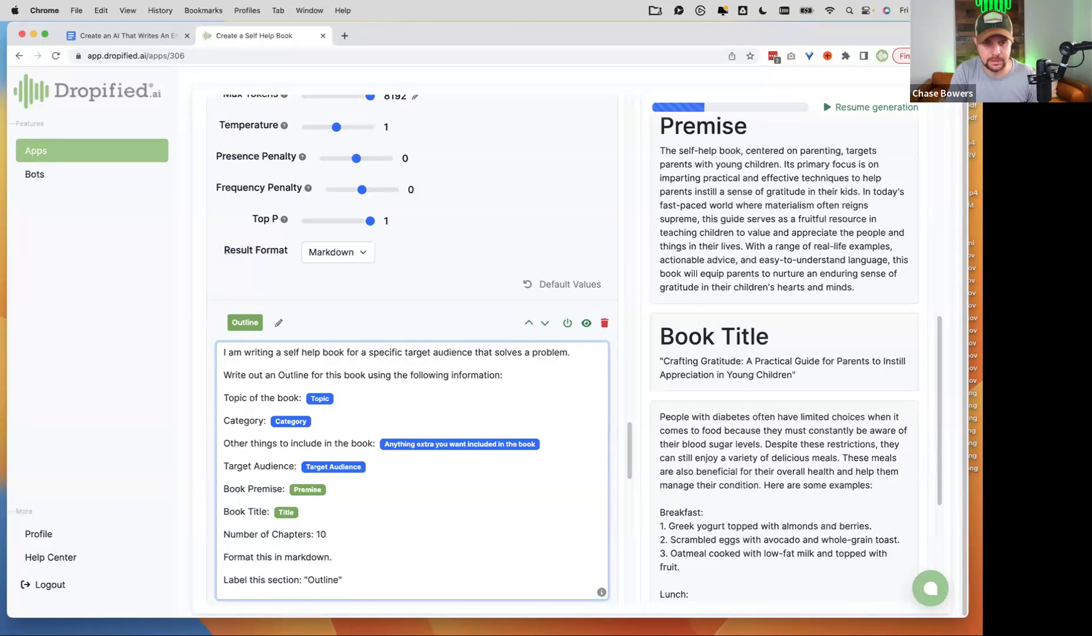
type(" chapters wit")
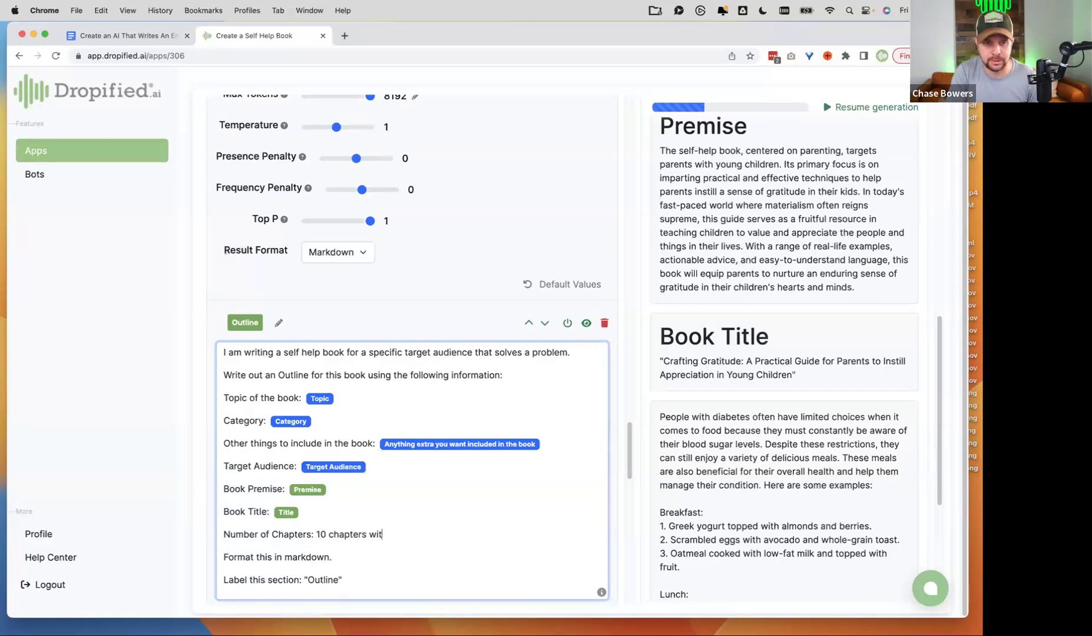
type("h Preface and ")
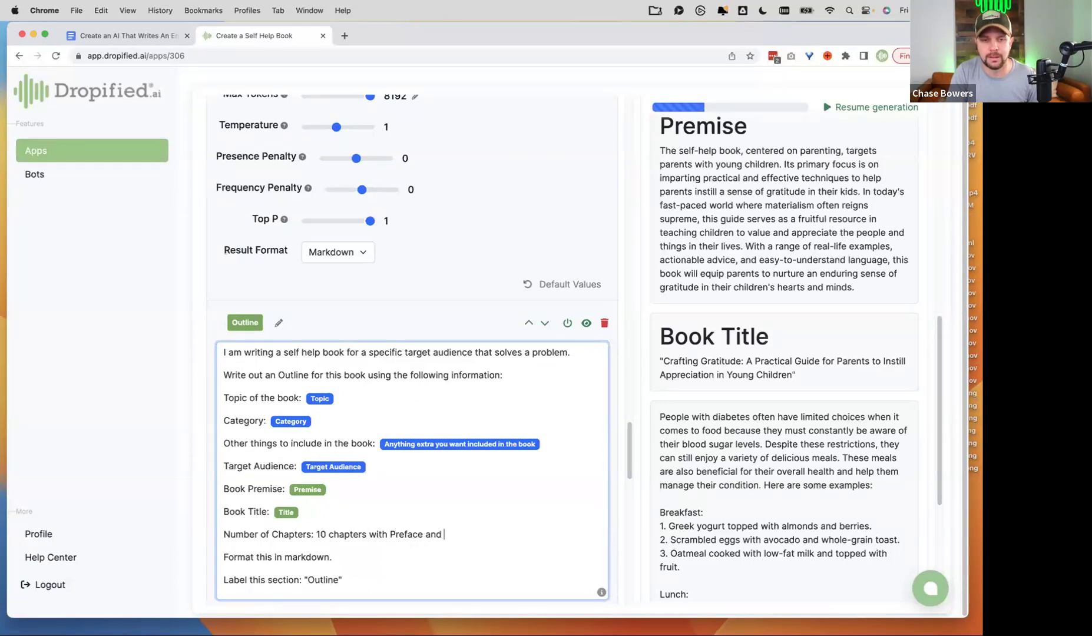
type("Conc")
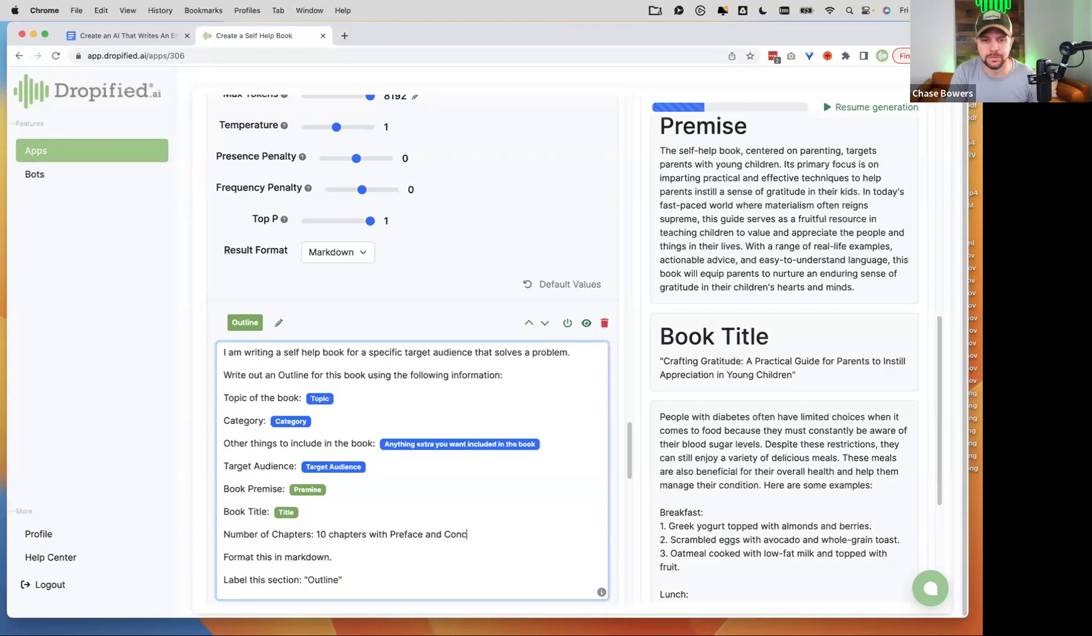
type("lusion")
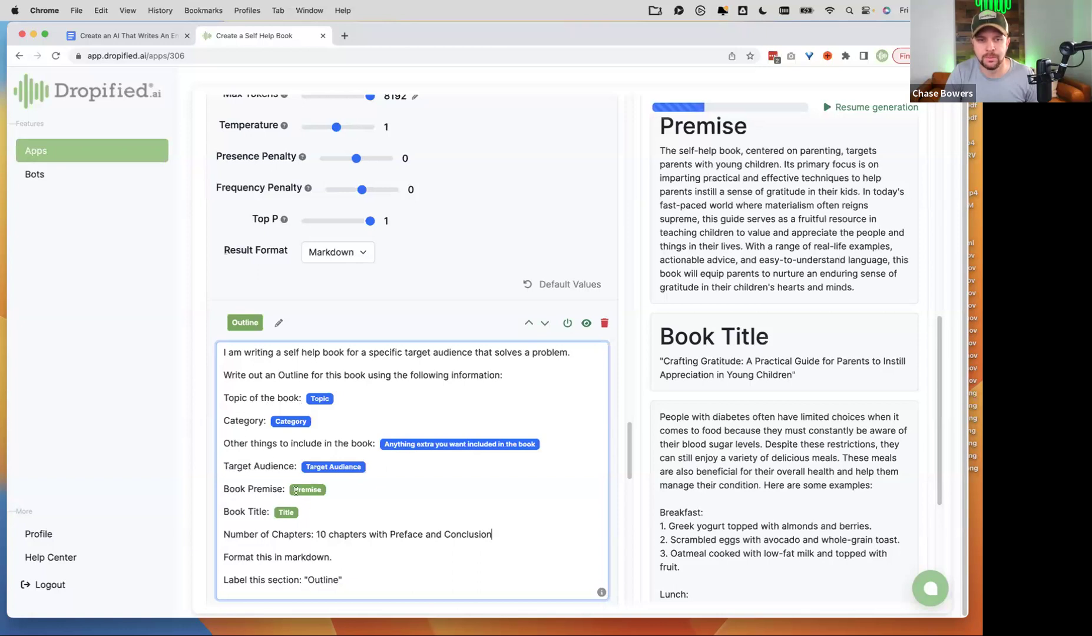
Insert a "Book subtitle:" line with the Subtitle prompt reference below the Book Title line in the Outline prompt.
left_click(334, 513)
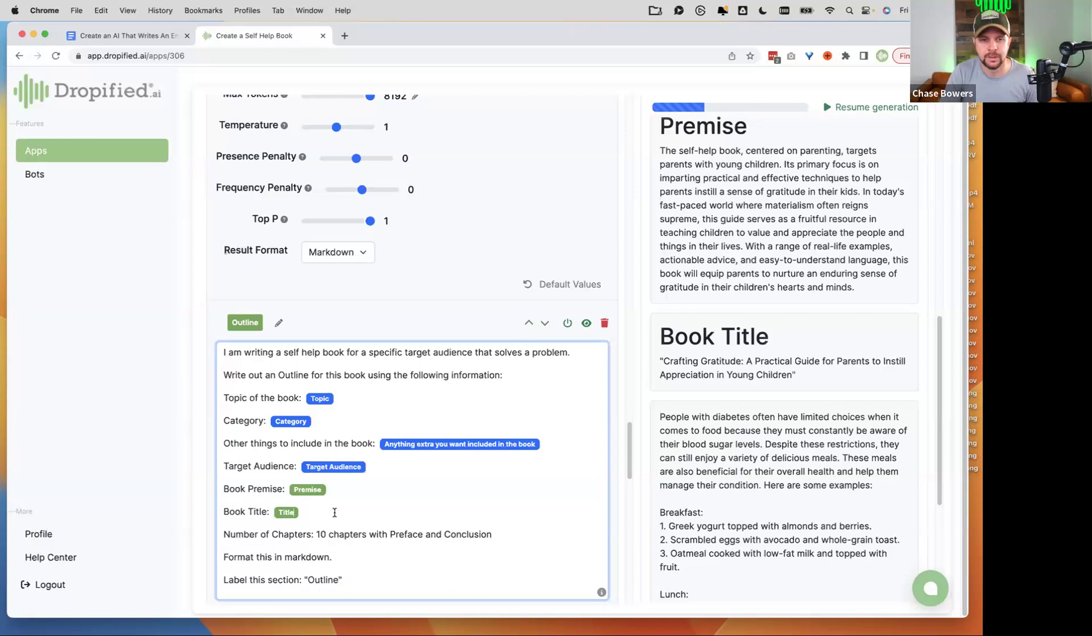
key("Return")
type("Book subti")
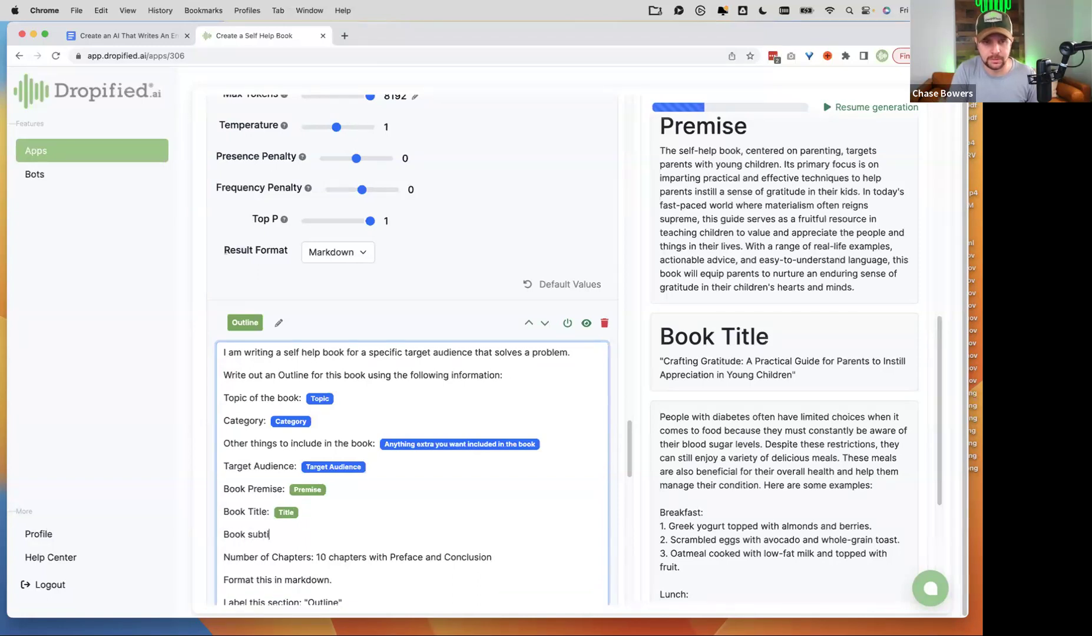
type("tle: @sub")
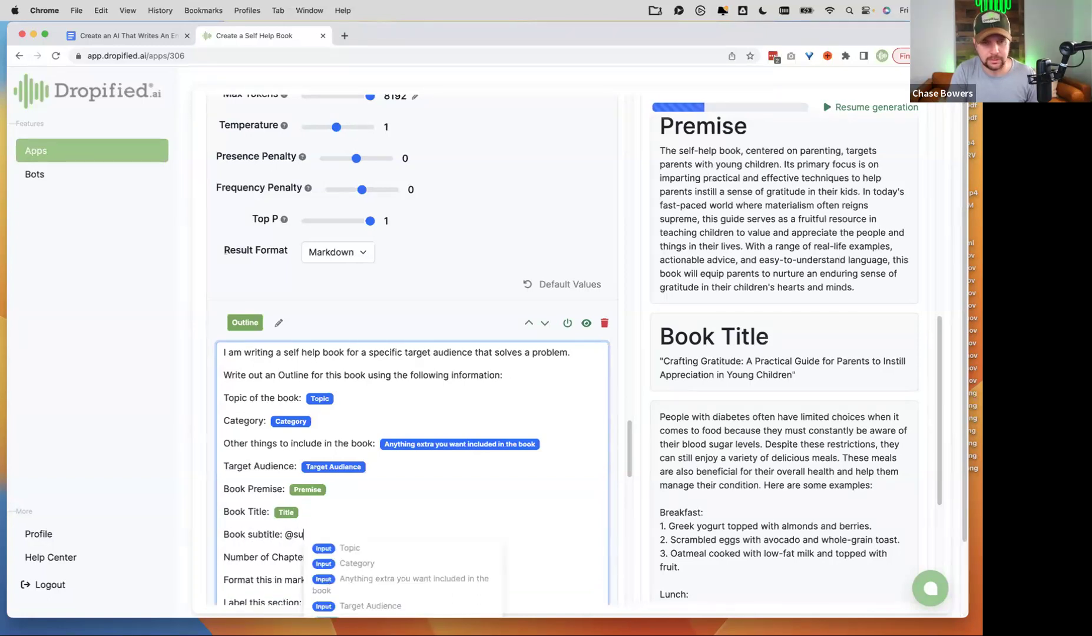
left_click(359, 366)
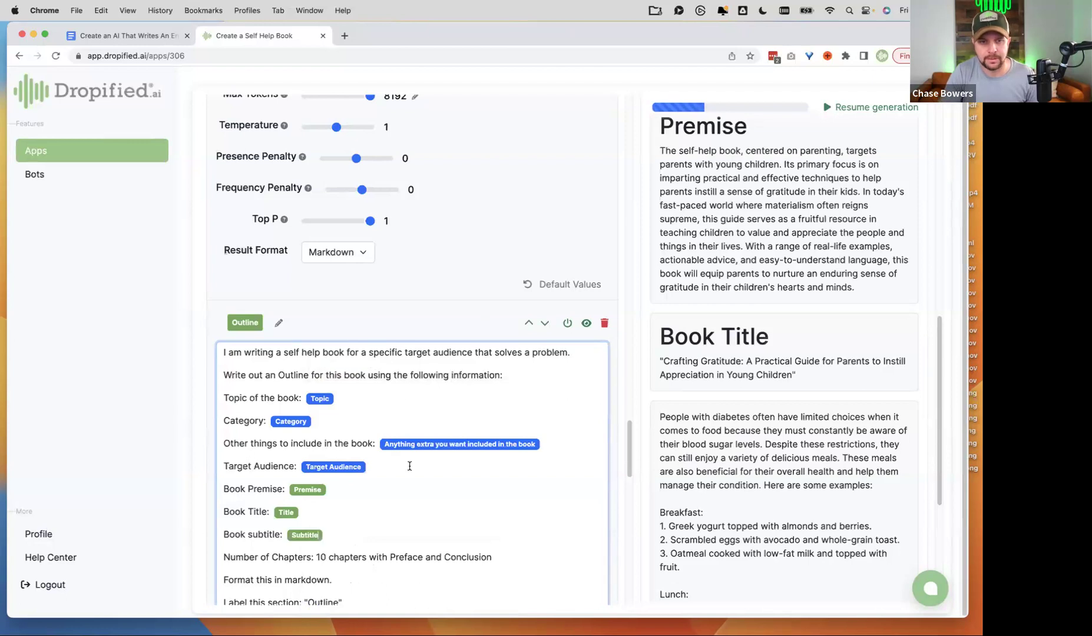
scroll(394, 508, "down", 2)
left_click(357, 463)
left_click(505, 466)
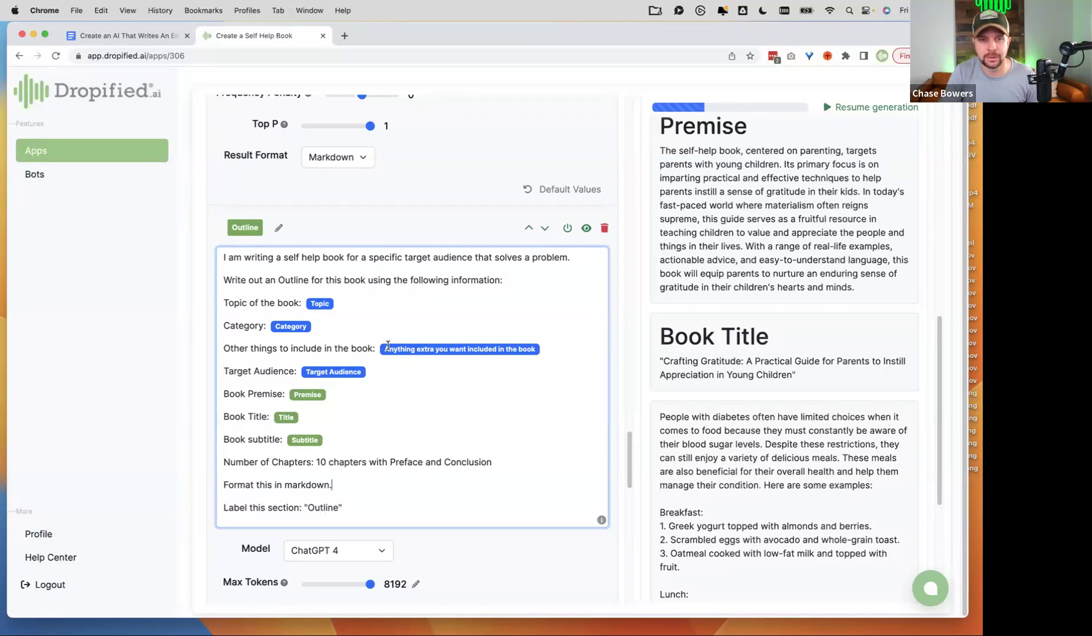
Save the app and submit the preview form again with the existing parenting inputs.
scroll(430, 360, "down", 10)
scroll(377, 511, "down", 7)
left_click(251, 566)
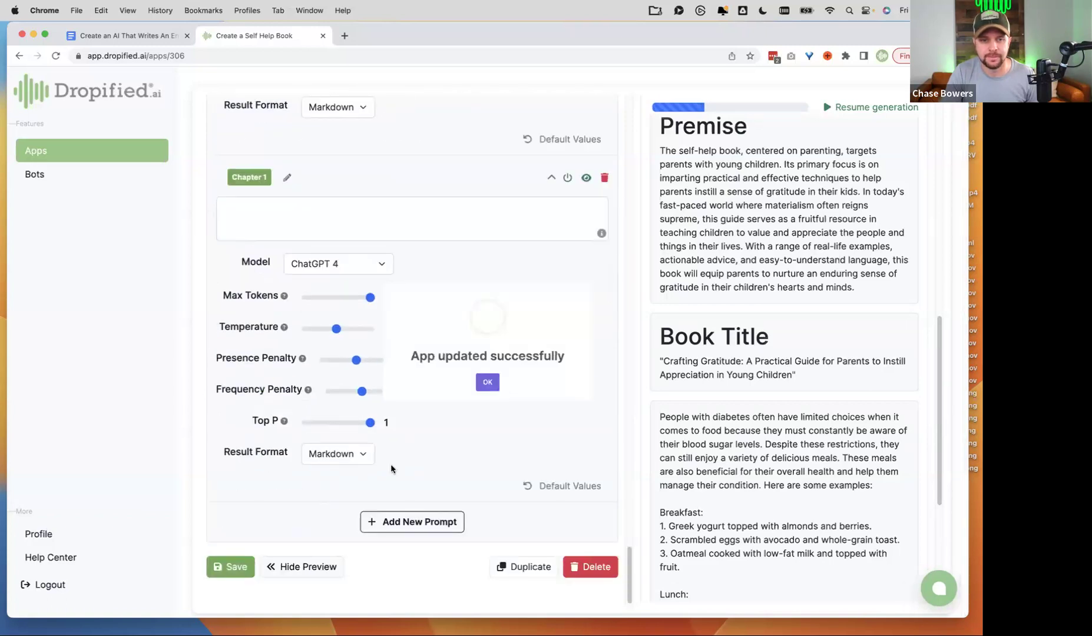
left_click(486, 396)
scroll(718, 409, "up", 7)
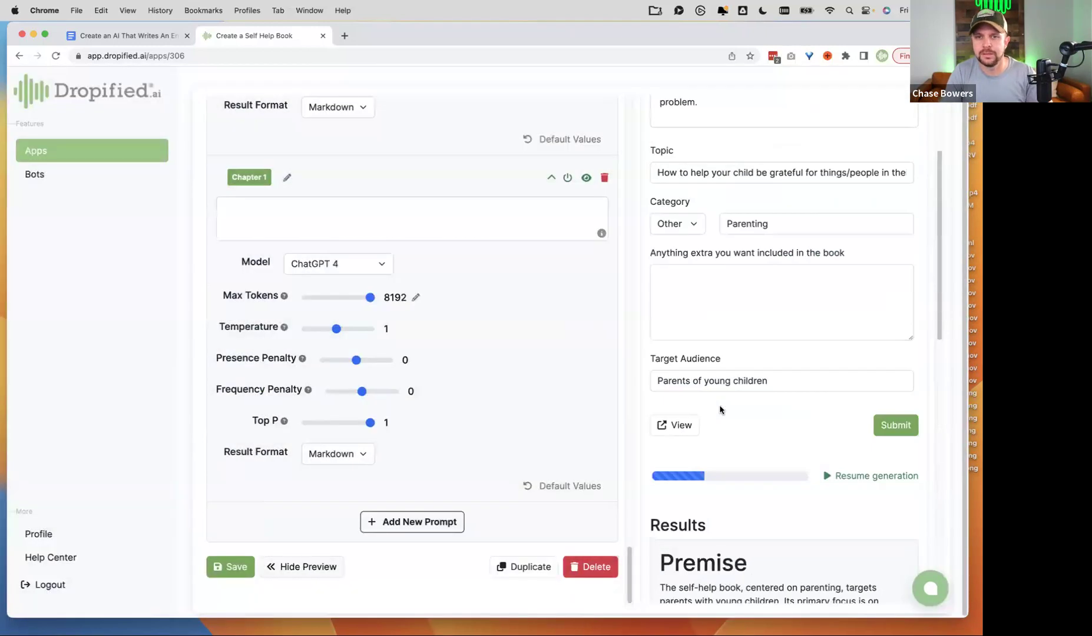
left_click(900, 421)
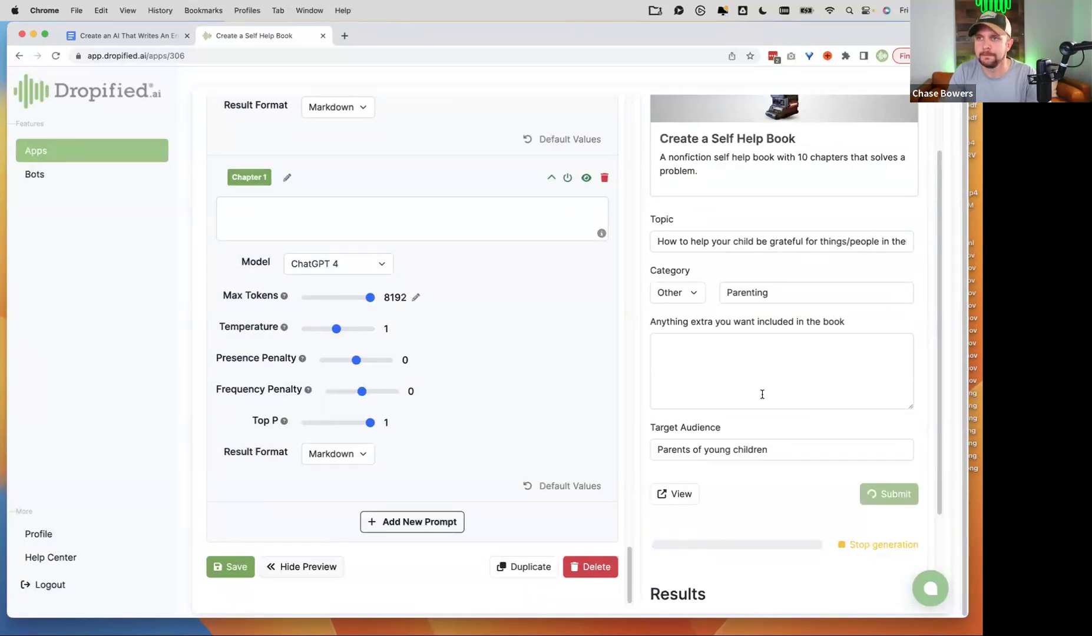
Examine the generated Premise, Book Title, Book Subtitle and Outline sections in the preview results.
scroll(757, 446, "down", 3)
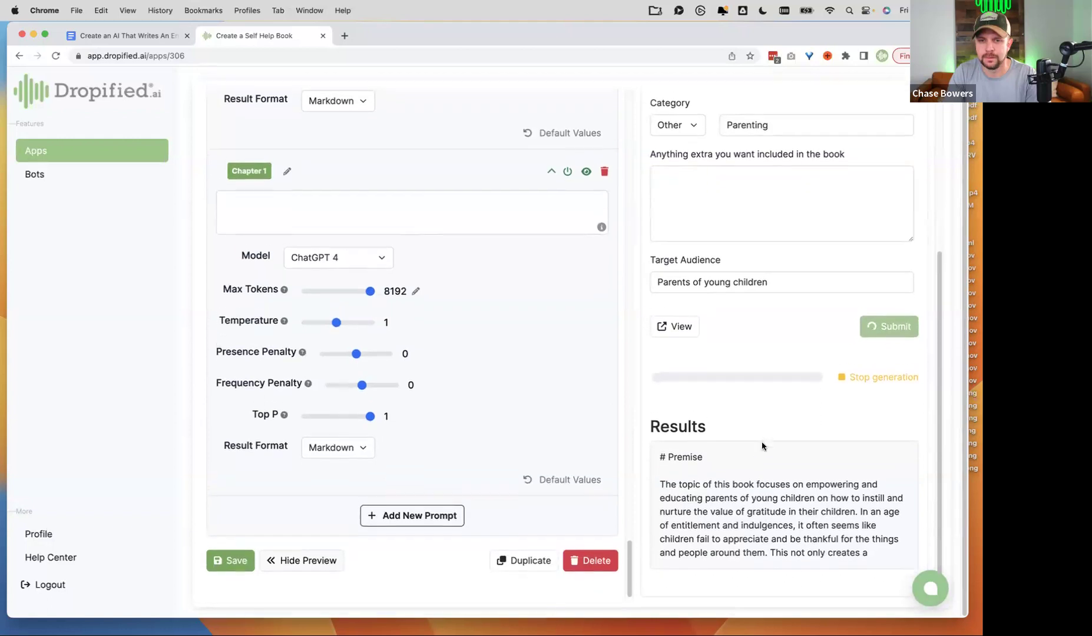
scroll(776, 465, "down", 3)
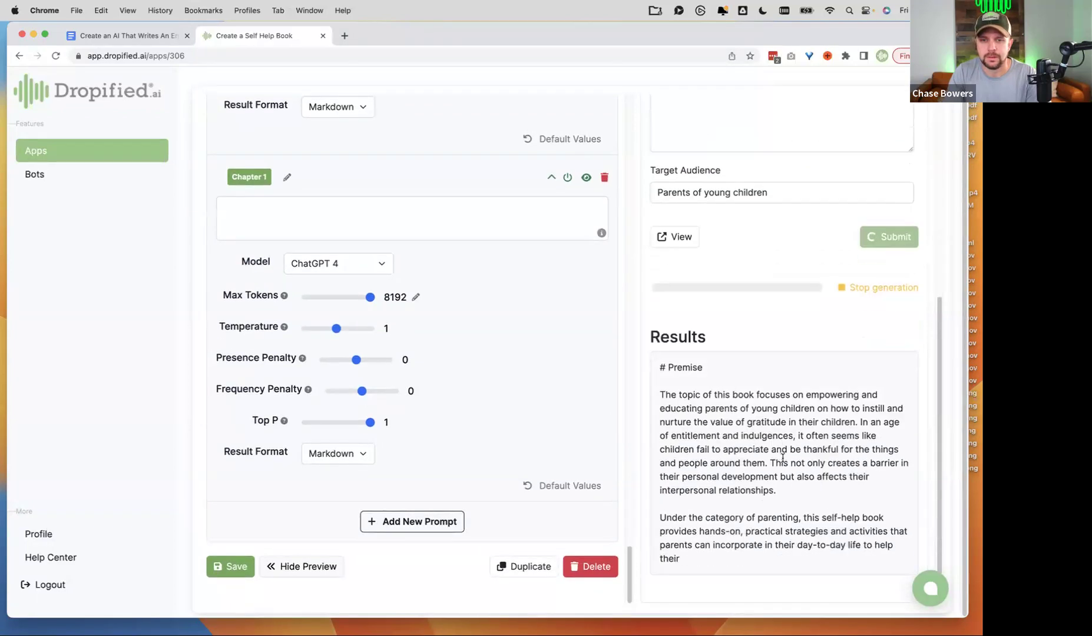
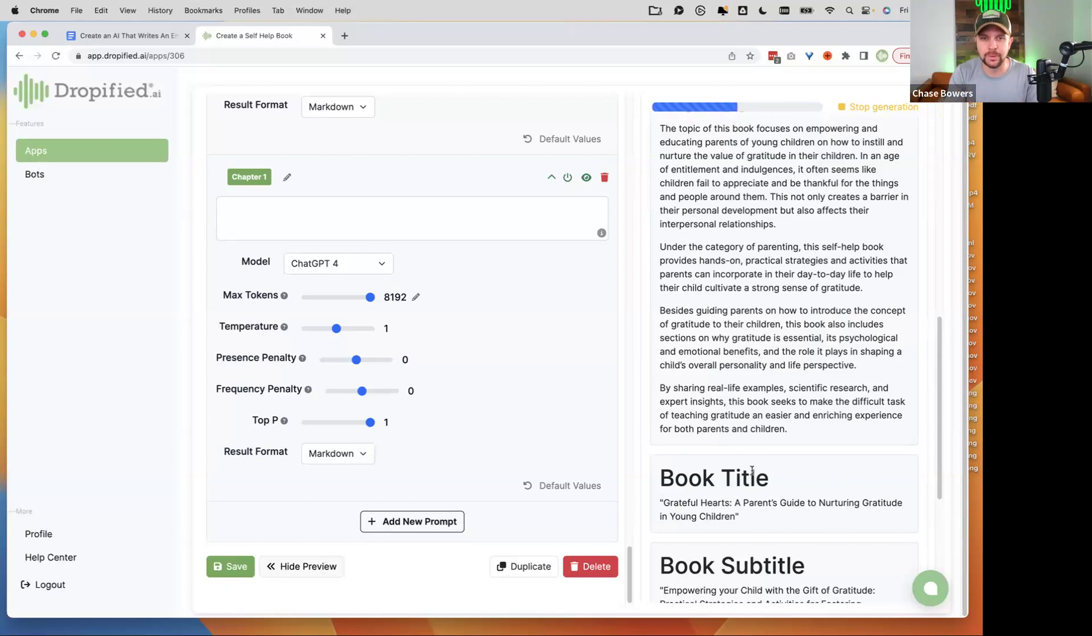
scroll(794, 420, "down", 5)
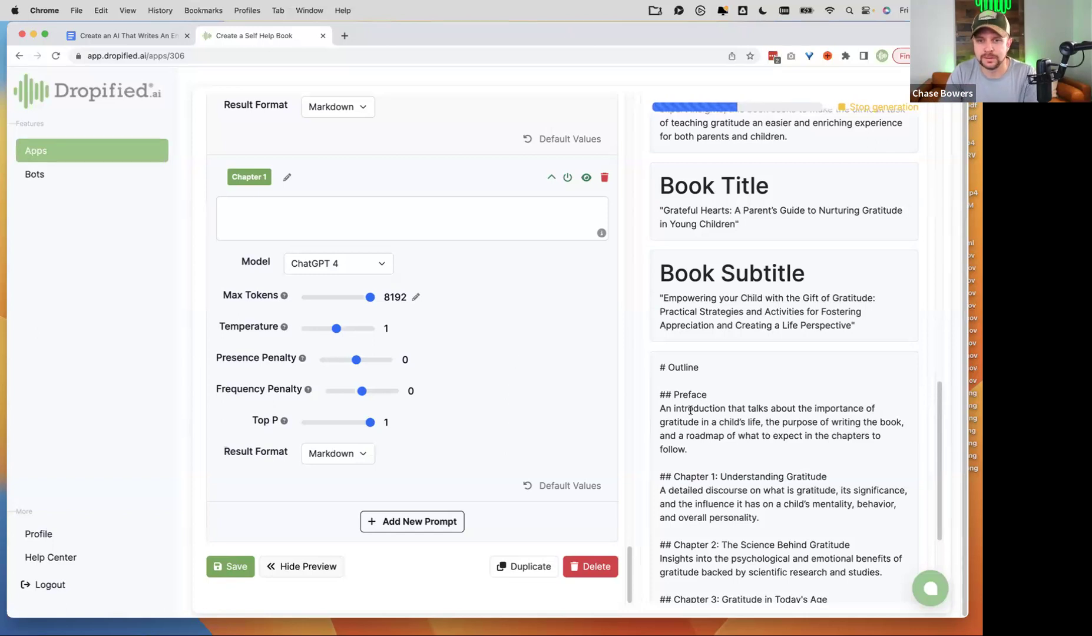
scroll(695, 408, "down", 5)
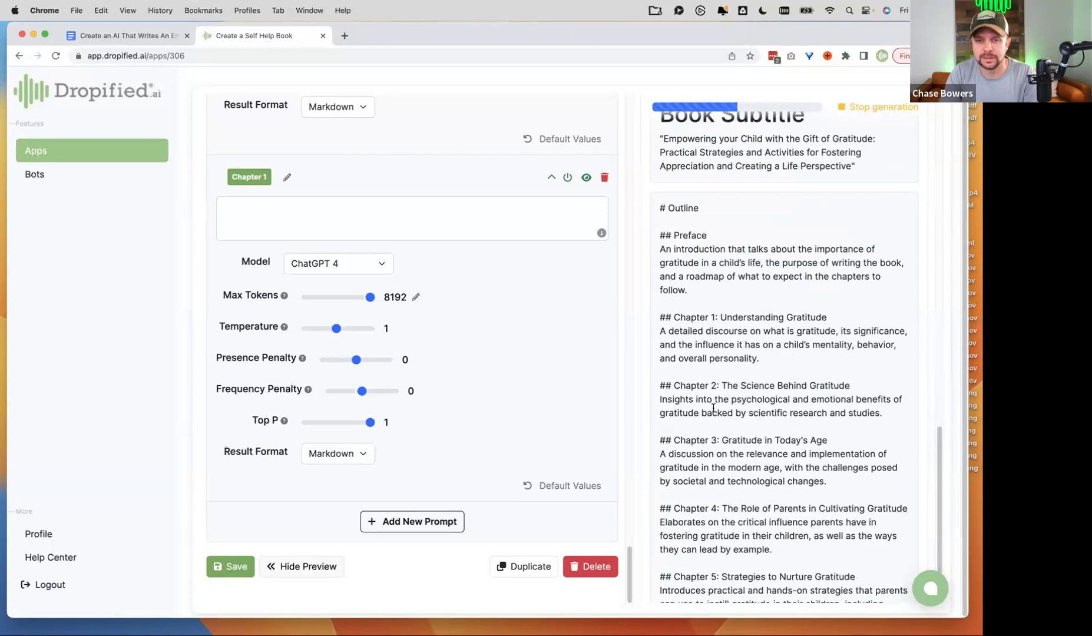
scroll(736, 413, "up", 7)
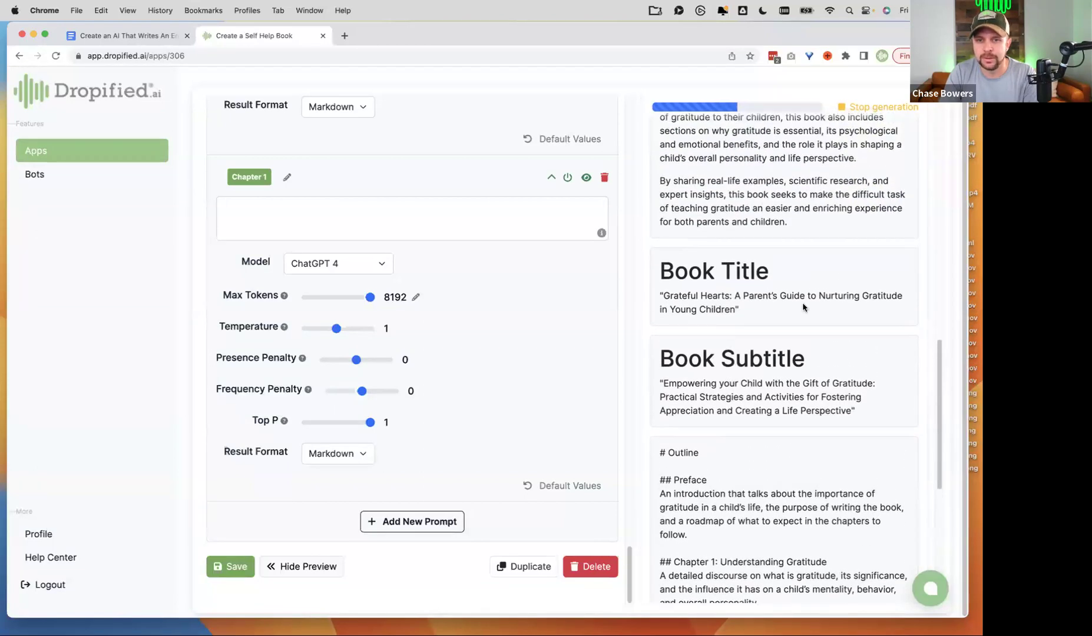
scroll(737, 456, "down", 5)
scroll(737, 456, "down", 4)
scroll(716, 323, "up", 4)
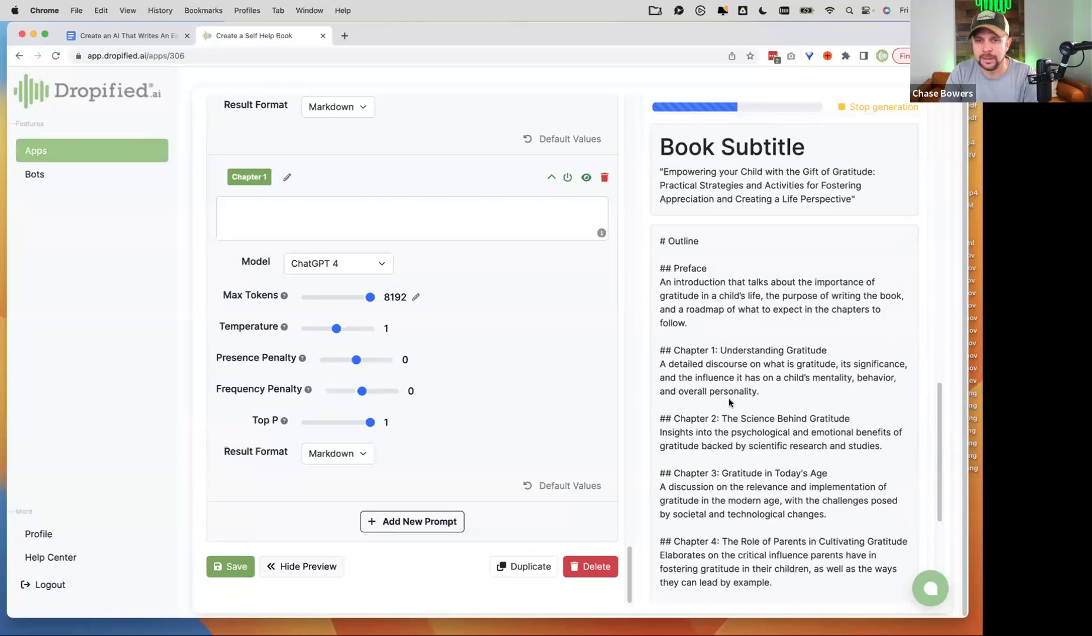
scroll(729, 404, "down", 5)
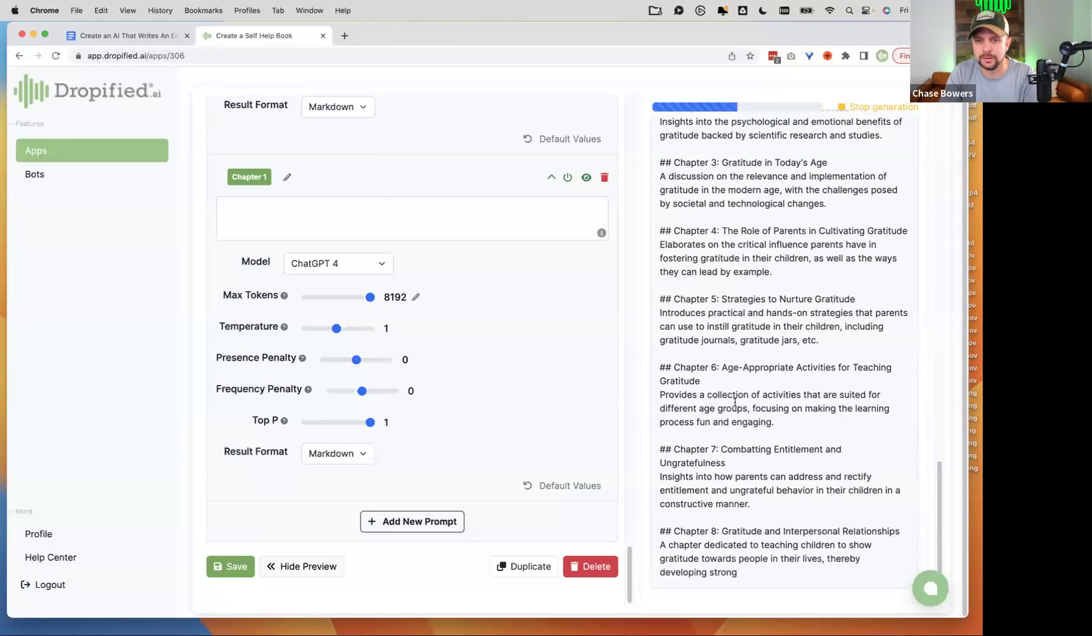
scroll(741, 425, "down", 1)
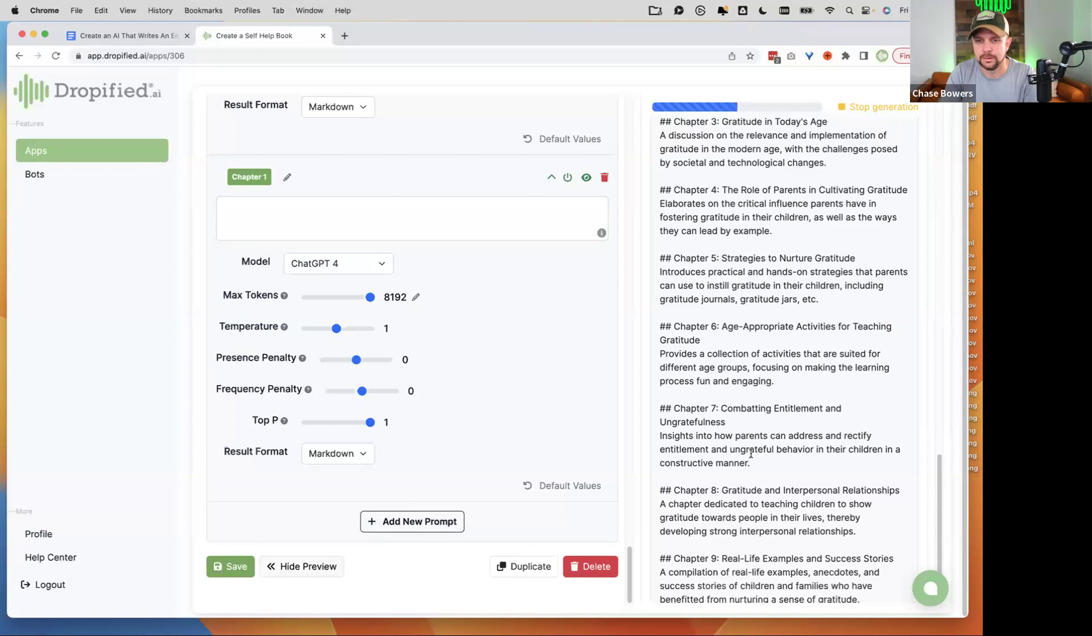
scroll(751, 455, "down", 3)
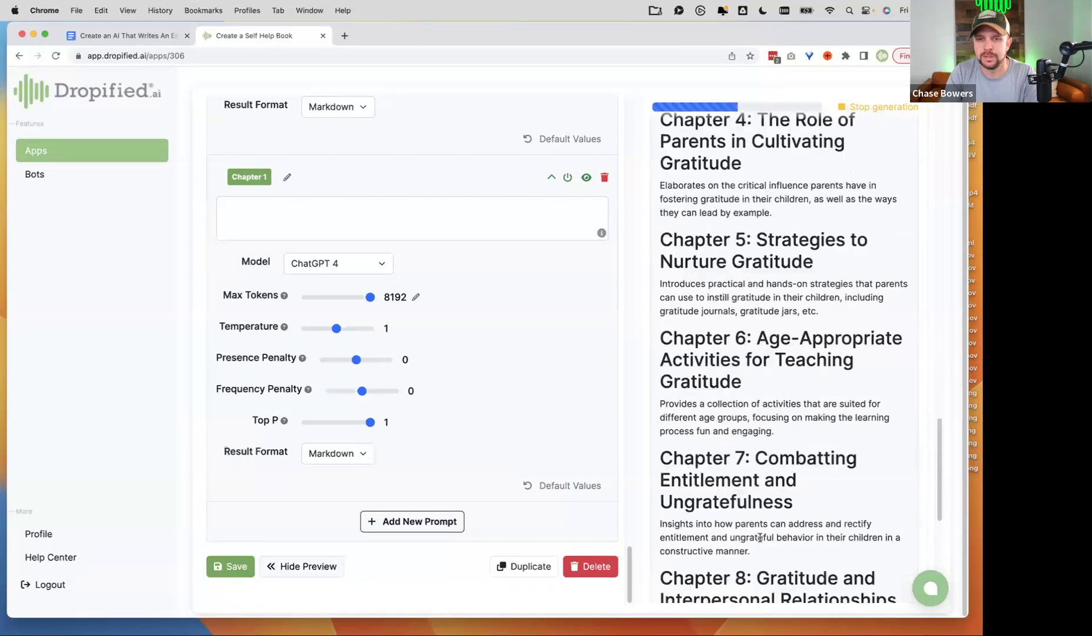
scroll(742, 447, "down", 15)
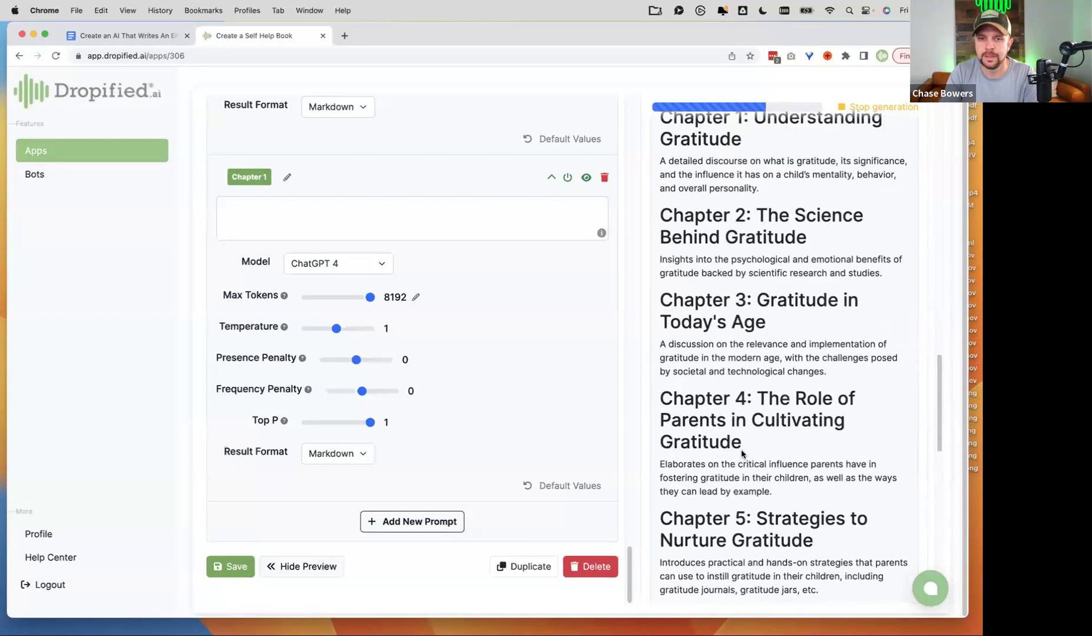
Stop the preview generation and rename the empty introduction prompt below the Outline prompt as "Preface".
left_click(878, 107)
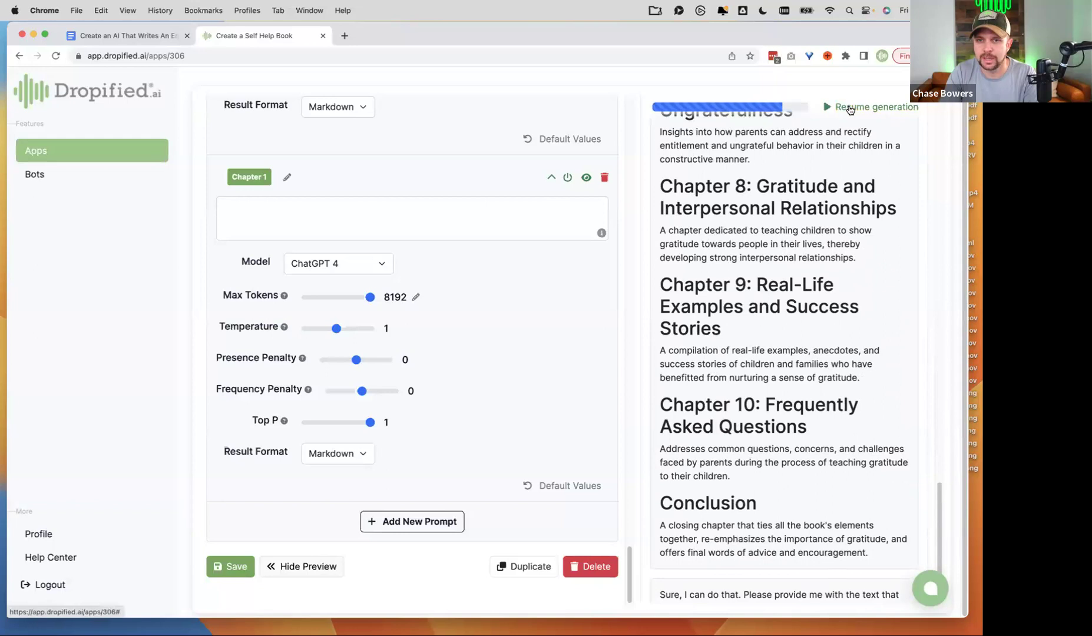
scroll(447, 422, "up", 3)
left_click(356, 427)
scroll(377, 419, "up", 10)
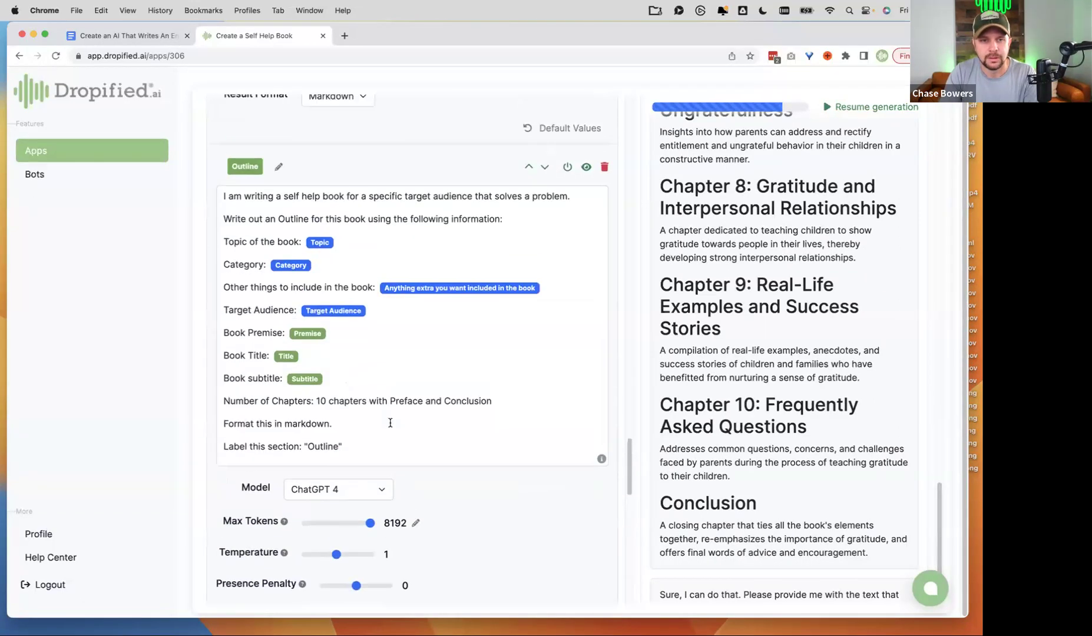
scroll(416, 515, "down", 6)
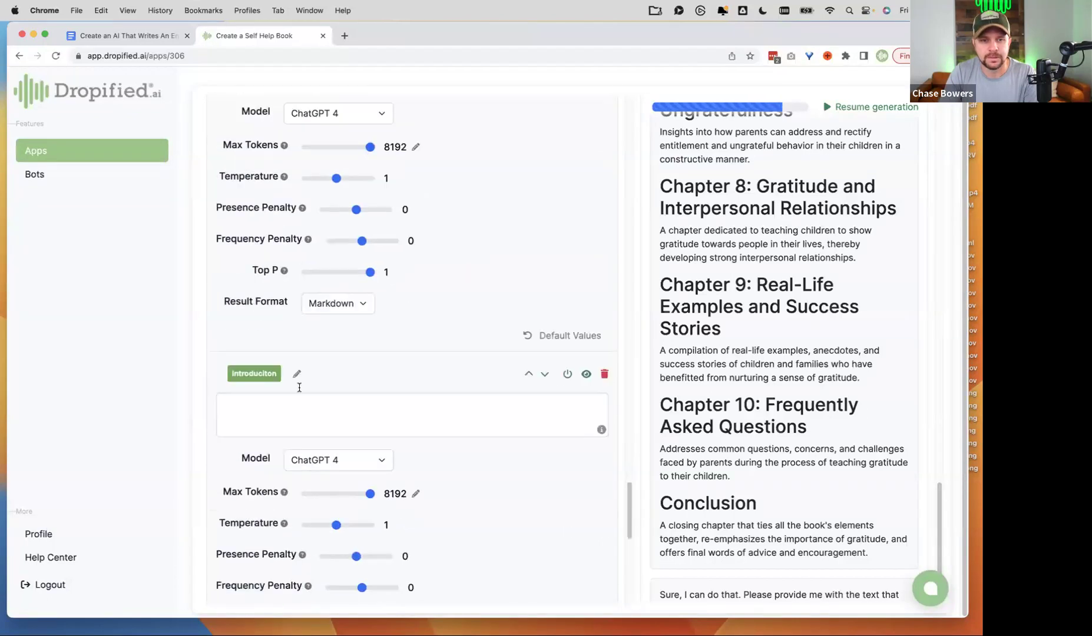
left_click(296, 375)
double_click(269, 370)
type("Preface")
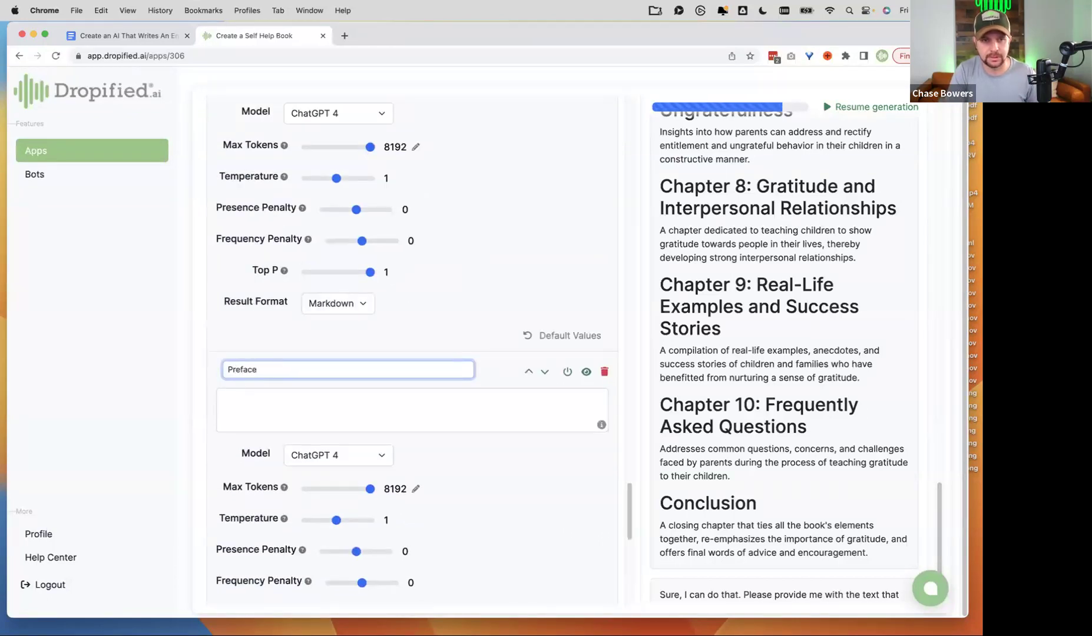
left_click(373, 347)
Review the existing Outline, Title and Premise prompt texts that precede the empty Preface prompt.
scroll(377, 361, "down", 10)
scroll(412, 401, "up", 2)
scroll(460, 440, "down", 3)
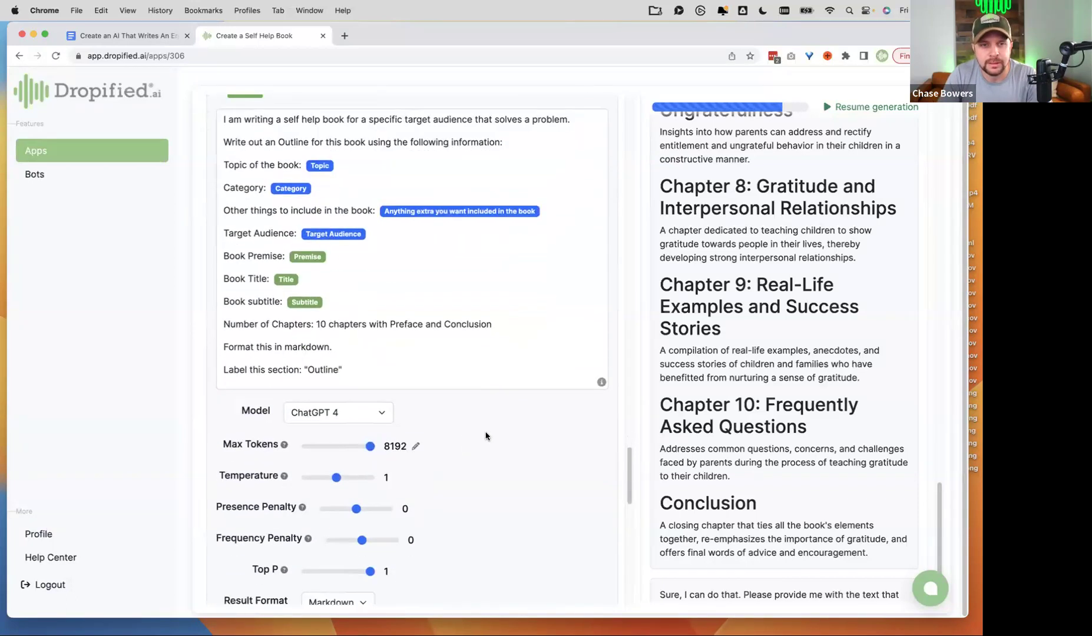
scroll(476, 432, "down", 5)
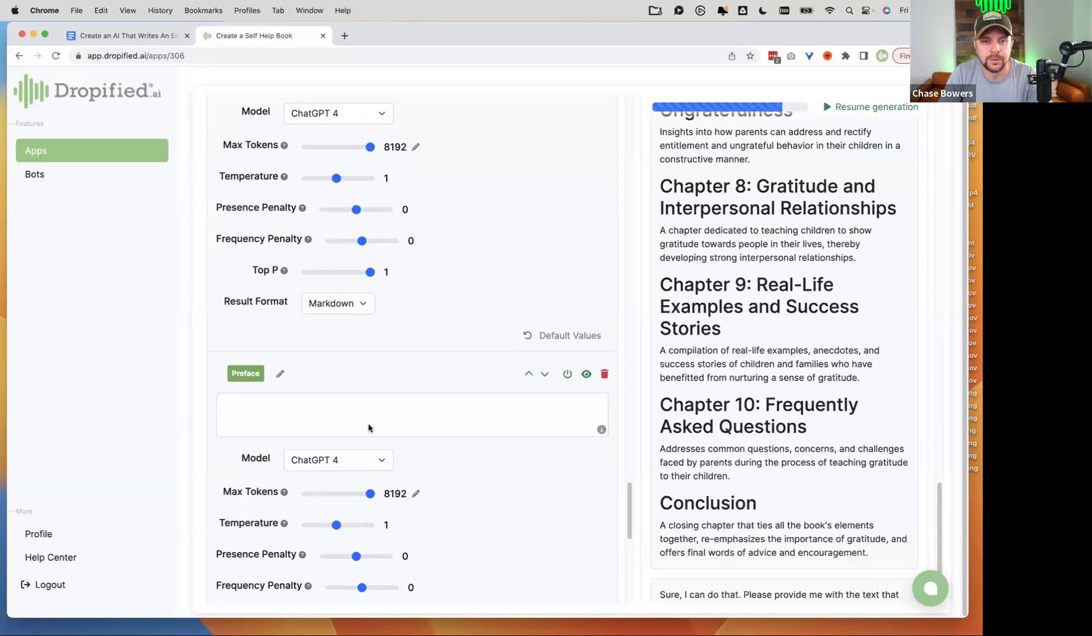
scroll(374, 427, "up", 7)
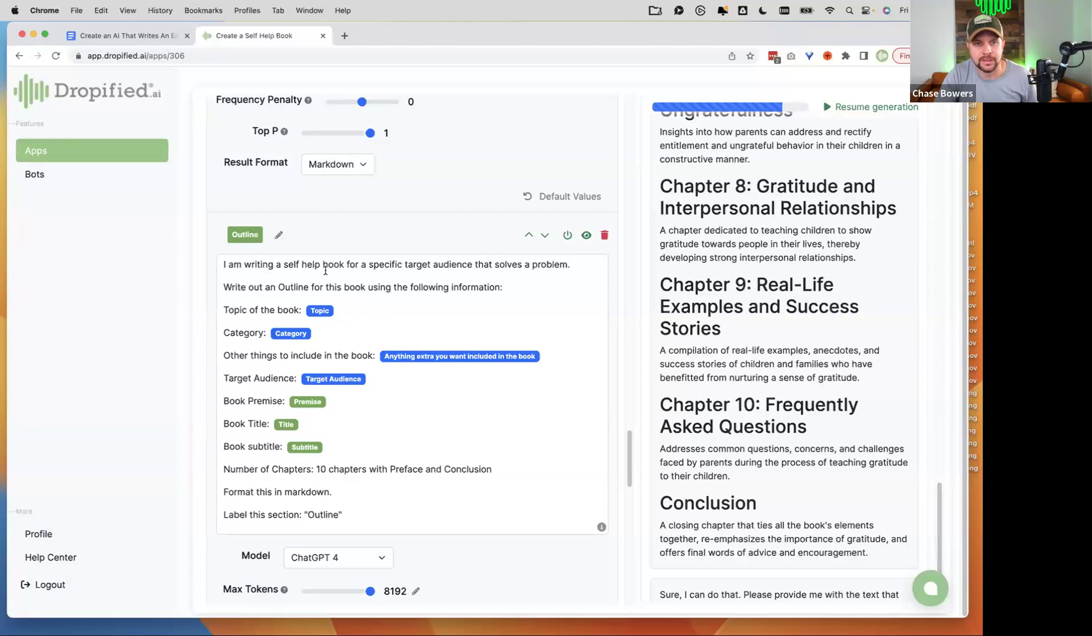
scroll(323, 287, "up", 15)
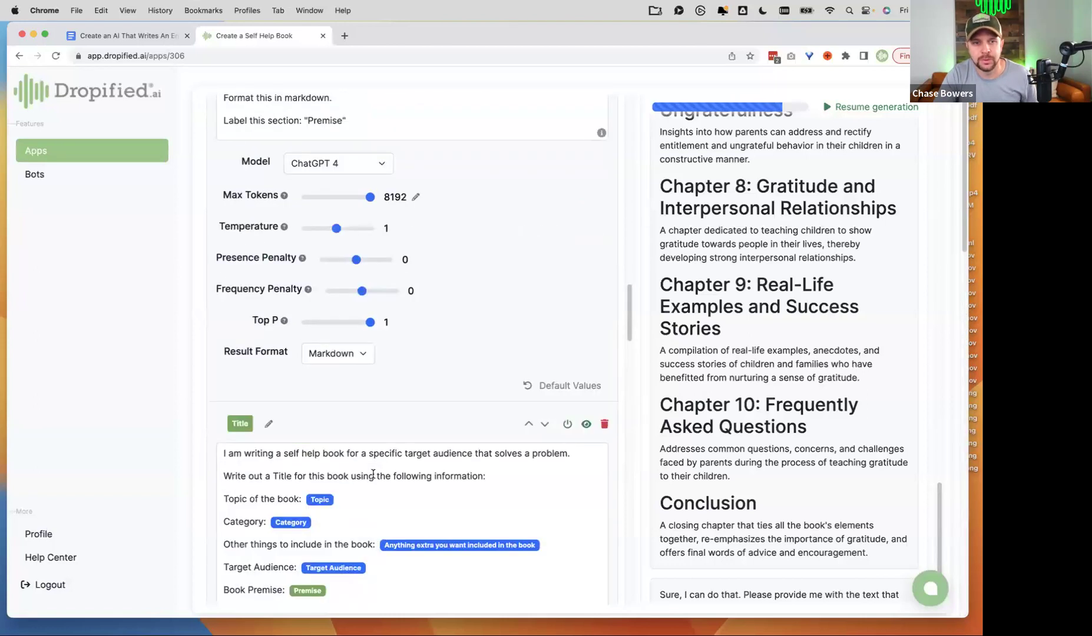
scroll(375, 473, "up", 8)
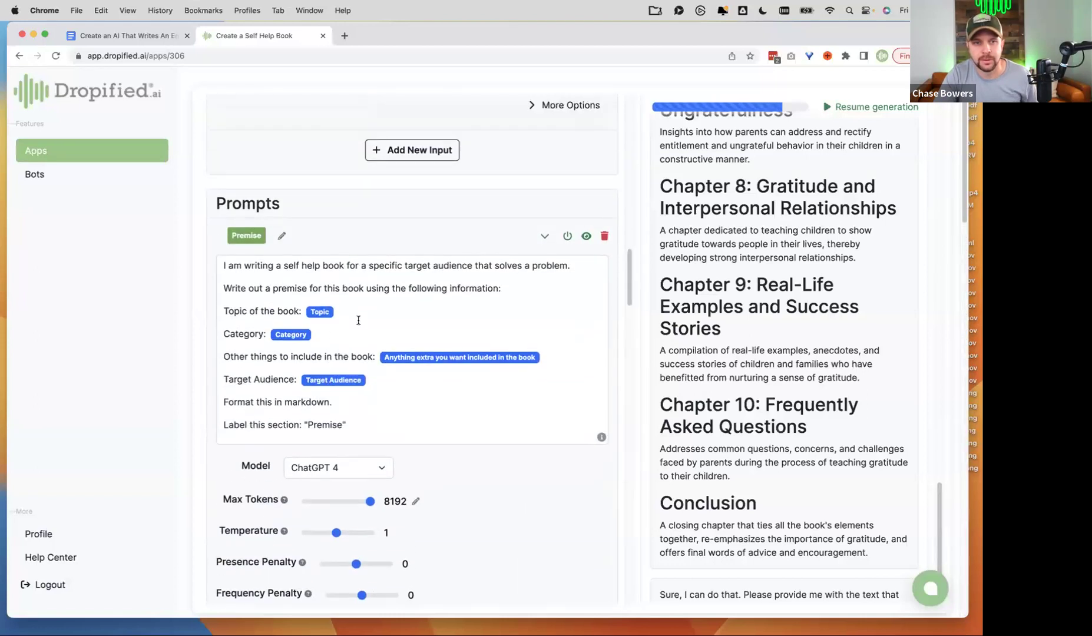
Review the Premise, Title, Subtitle and Outline prompt texts to see which context fields each one passes along.
scroll(366, 363, "down", 11)
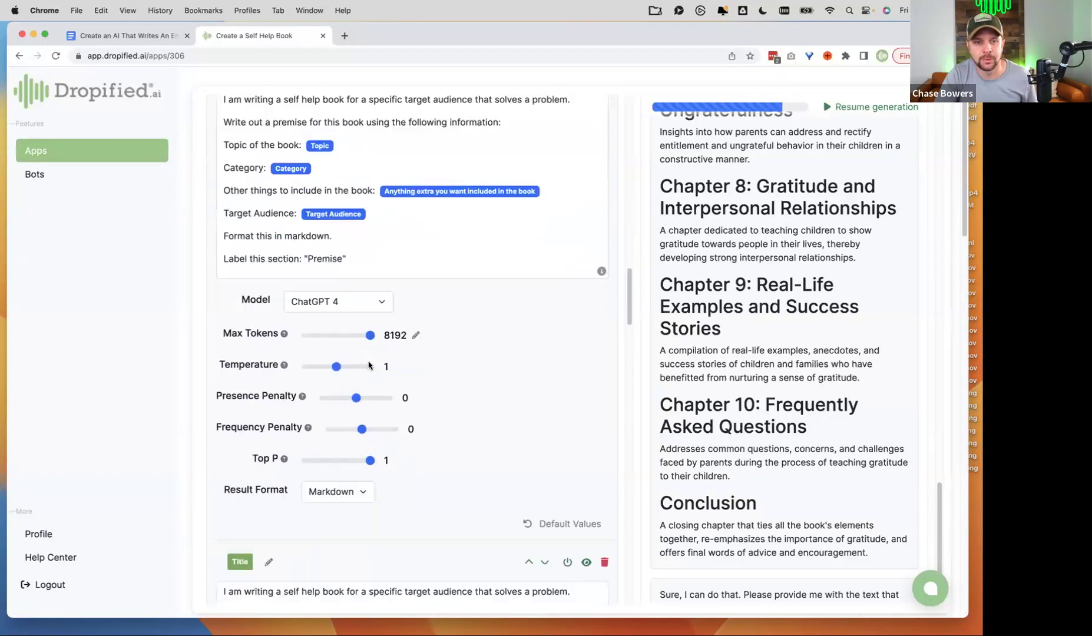
scroll(371, 386, "down", 1)
left_click_drag(344, 445, 255, 443)
scroll(452, 403, "down", 12)
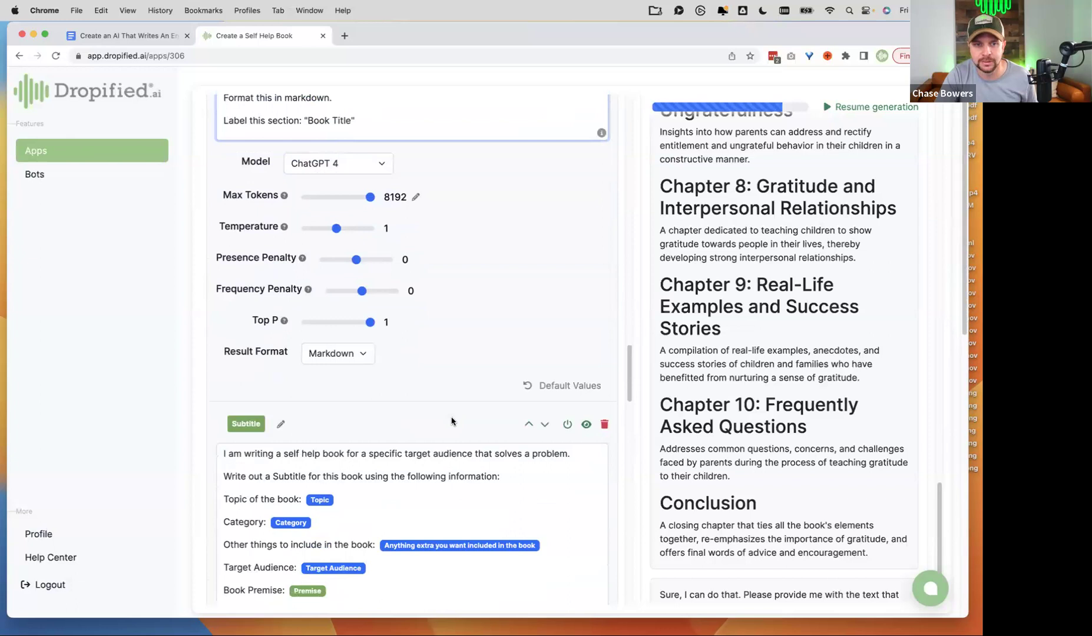
scroll(429, 415, "down", 3)
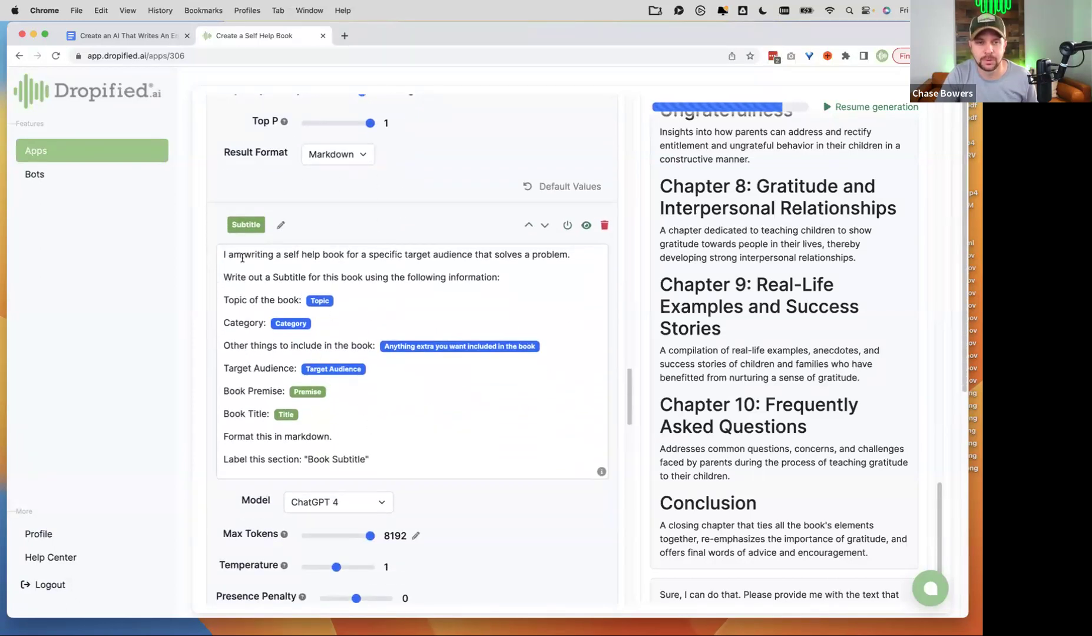
scroll(483, 442, "down", 9)
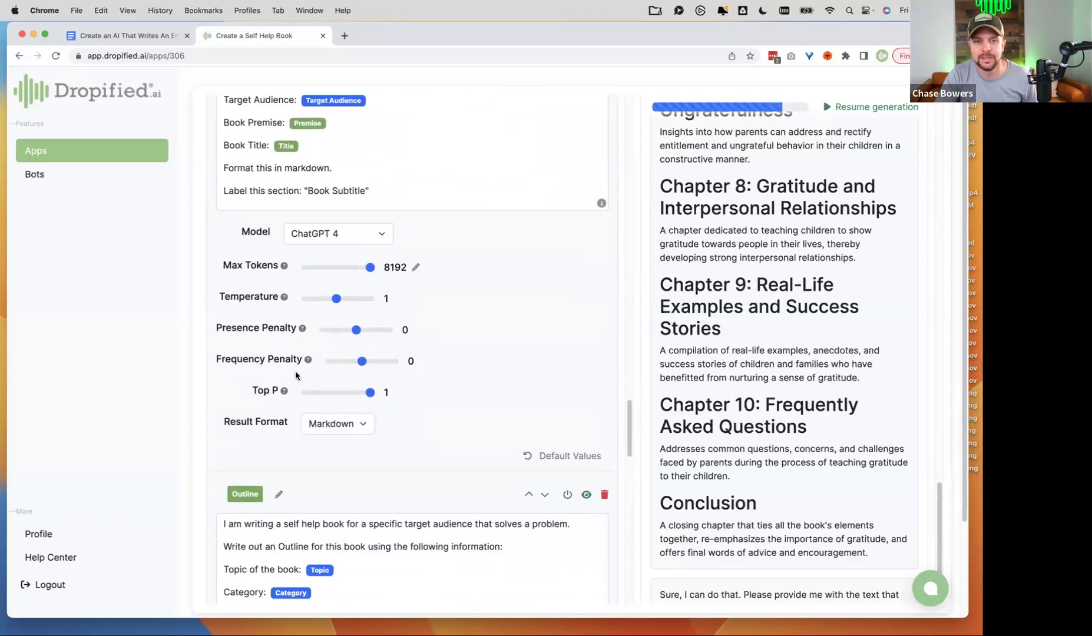
scroll(375, 474, "down", 10)
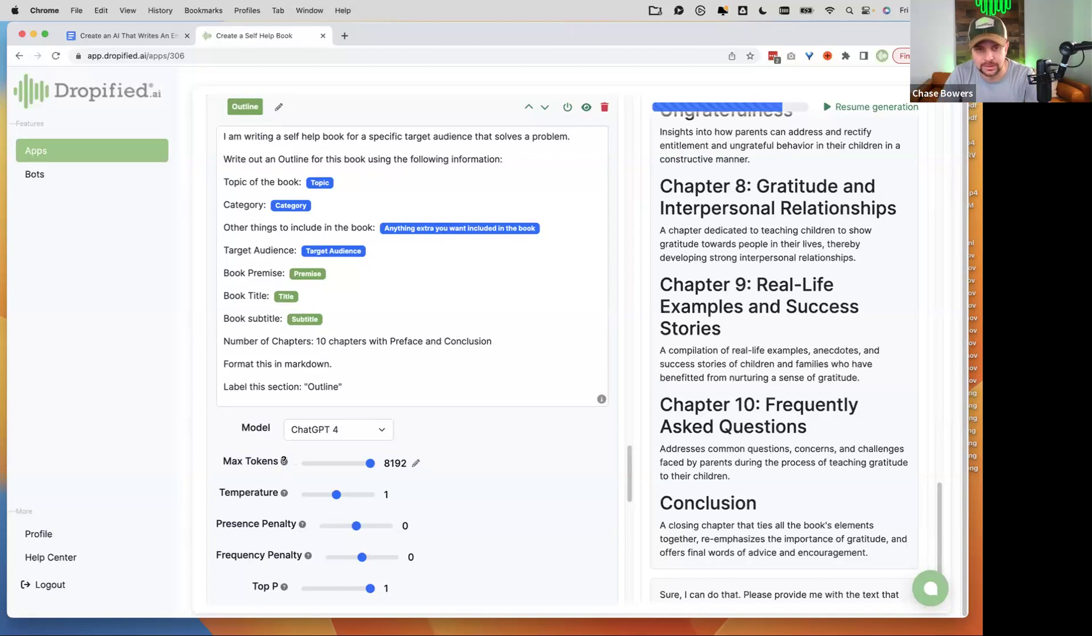
mouse_move(285, 461)
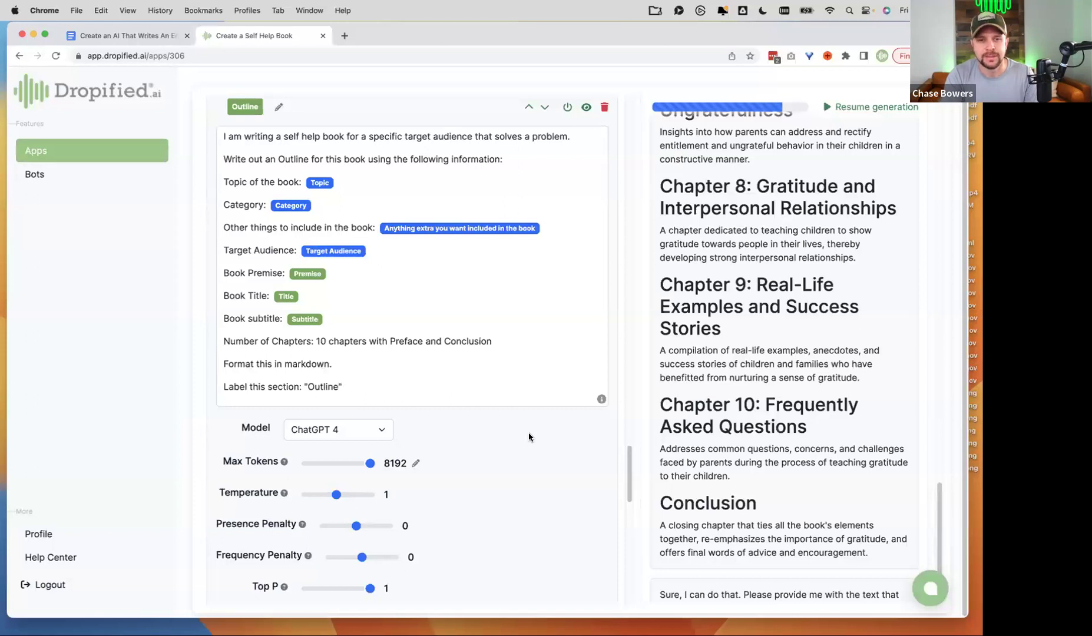
left_click_drag(352, 318, 240, 130)
left_click(461, 324)
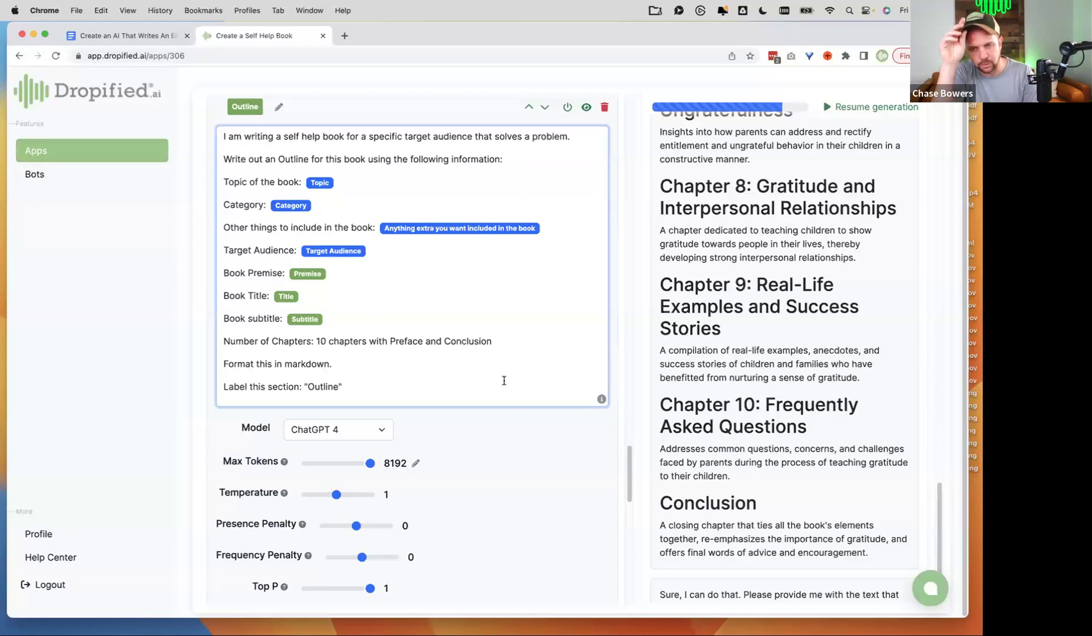
left_click(521, 347)
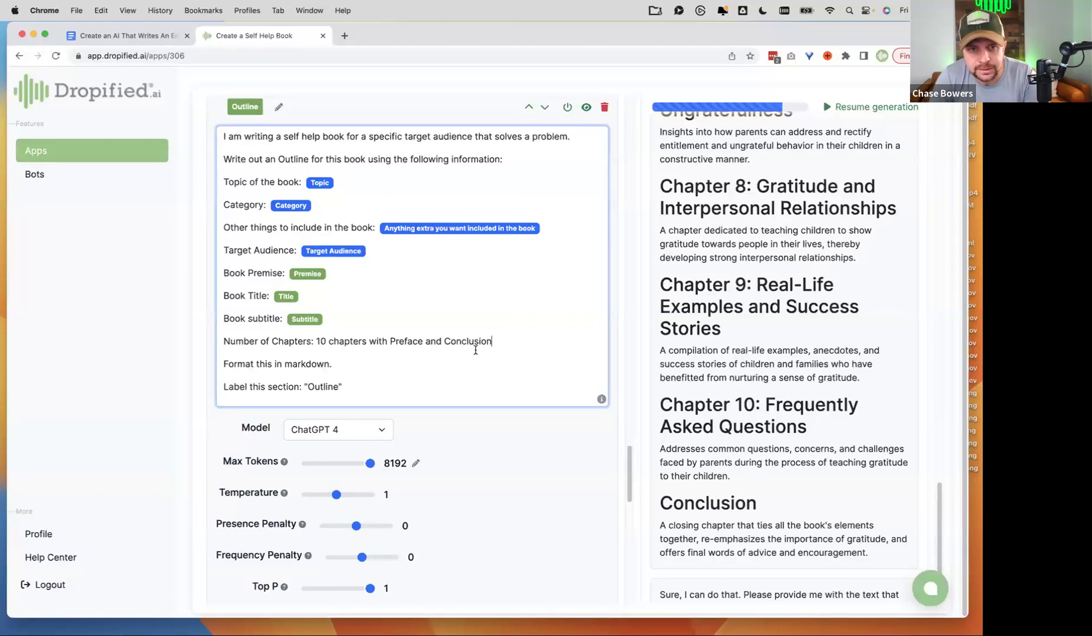
Copy the full Outline prompt text into the empty Preface prompt and remove the blank line at its start.
left_click_drag(378, 383, 222, 135)
key("super+c")
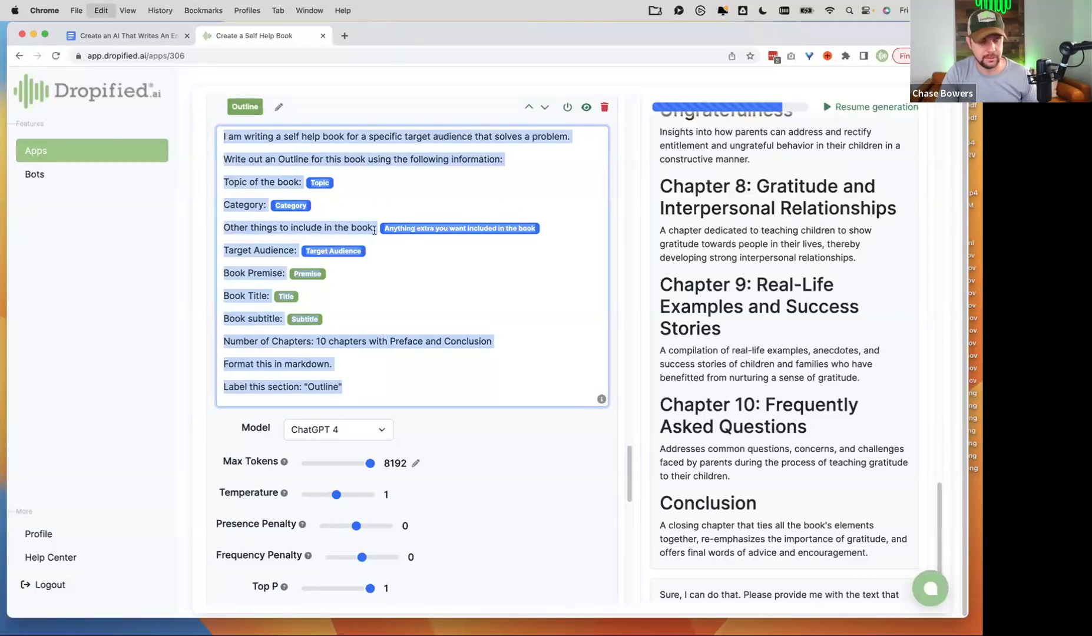
left_click(500, 366)
scroll(466, 353, "down", 5)
left_click(298, 478)
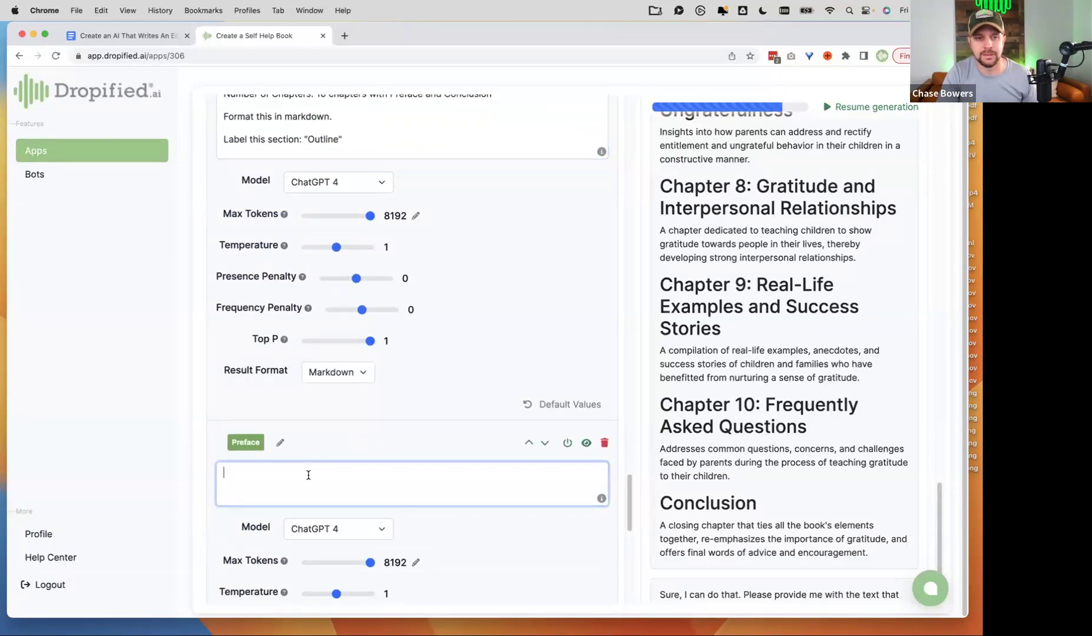
key("super+v")
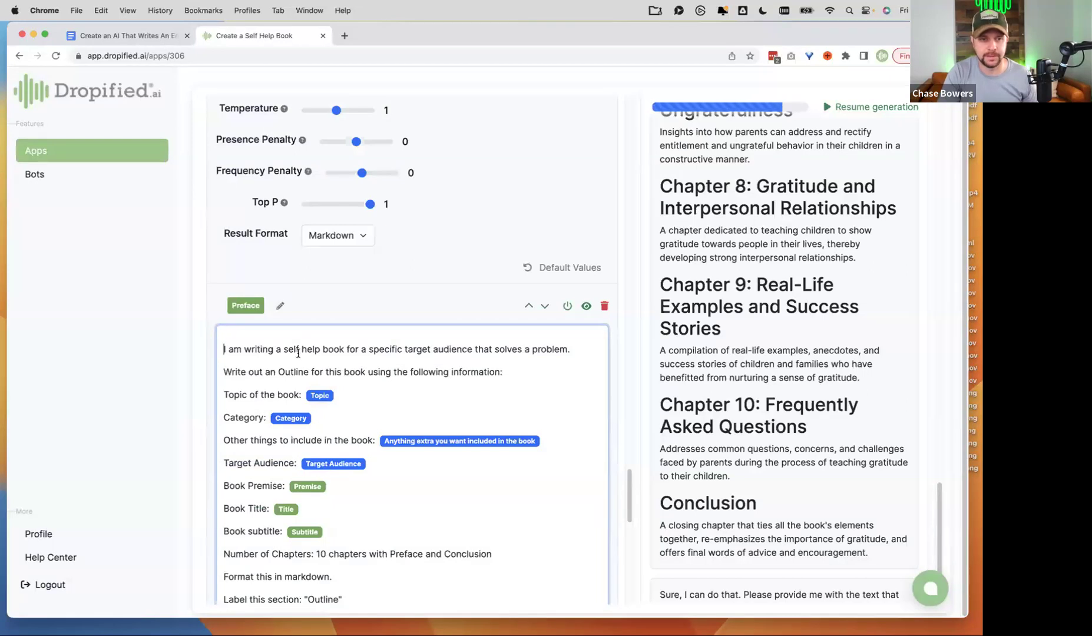
scroll(298, 354, "down", 1)
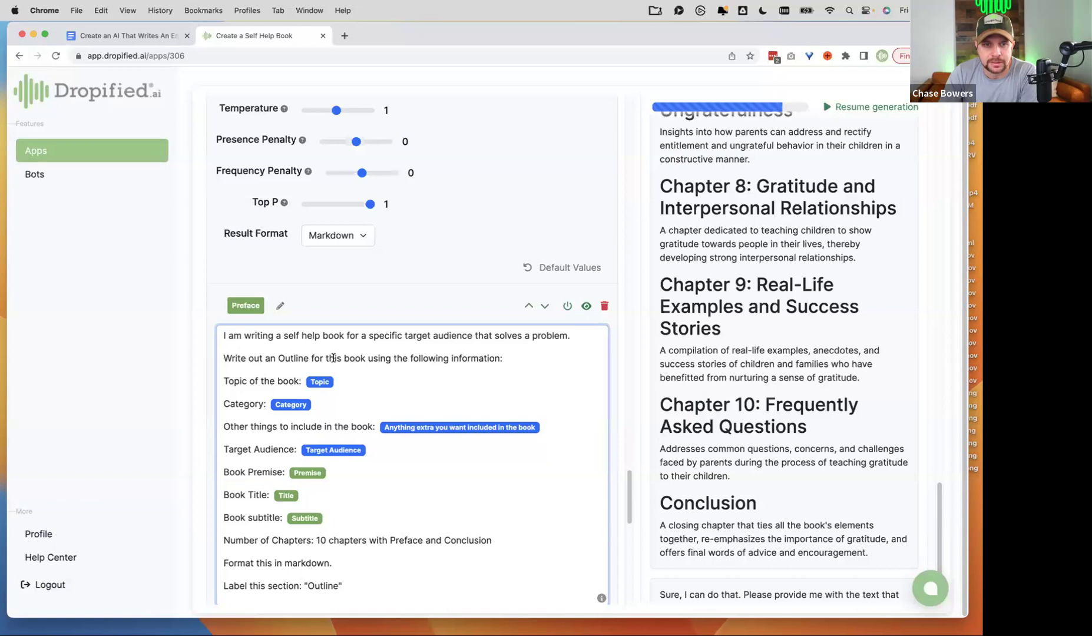
Change "an Outline" to "the Preface" in the "Write out" sentence of the Preface prompt.
double_click(289, 357)
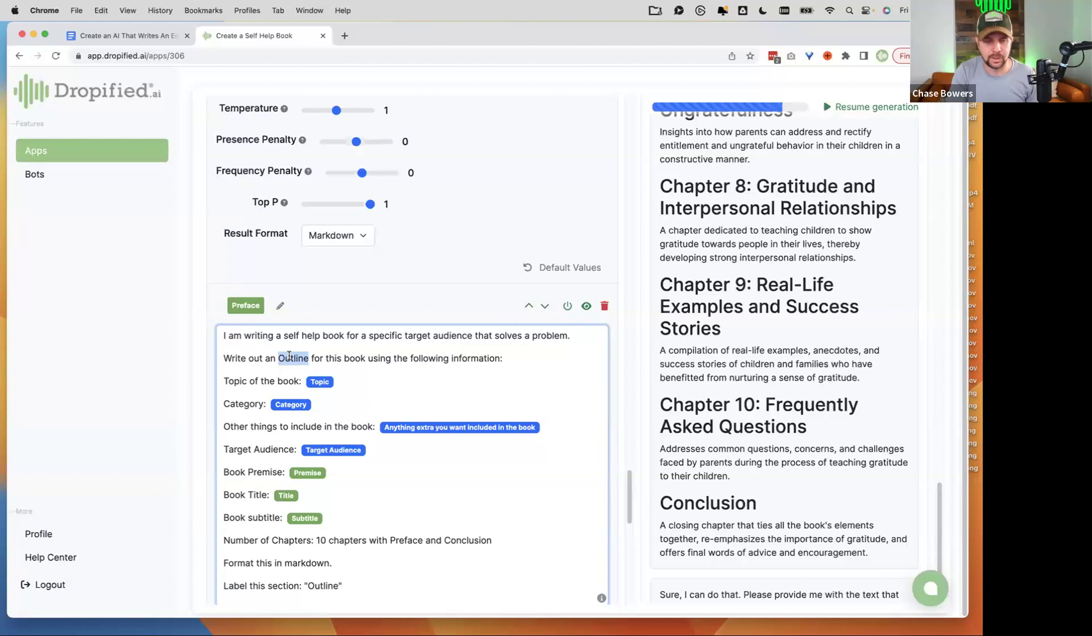
key("BackSpace")
key("BackSpace")
key("BackSpace")
key("BackSpace")
type("the PRef")
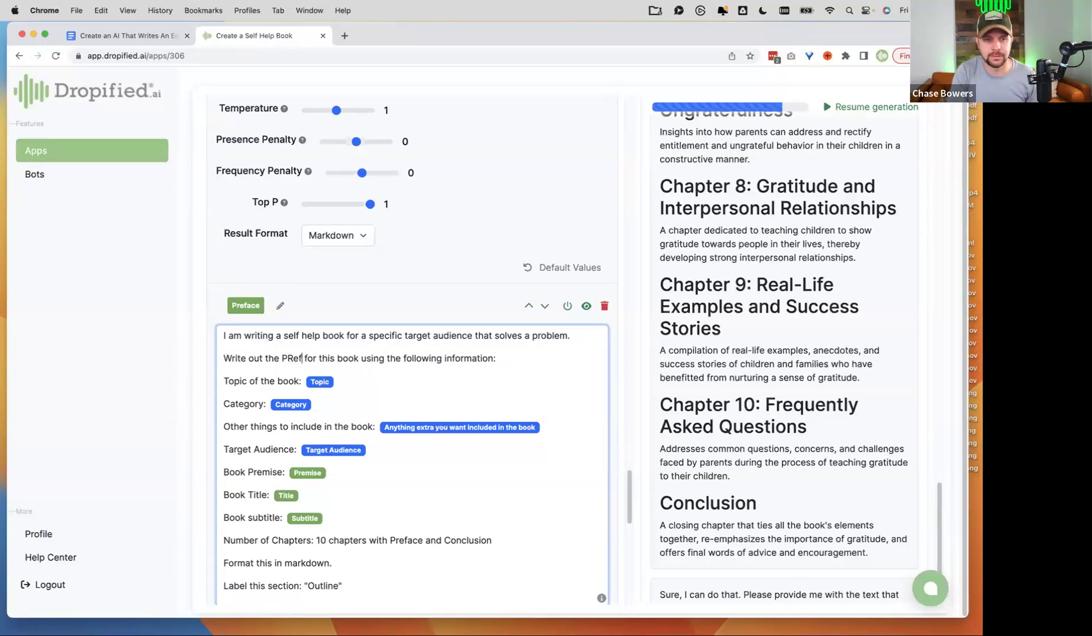
key("BackSpace")
key("BackSpace")
key("BackSpace")
type("reface")
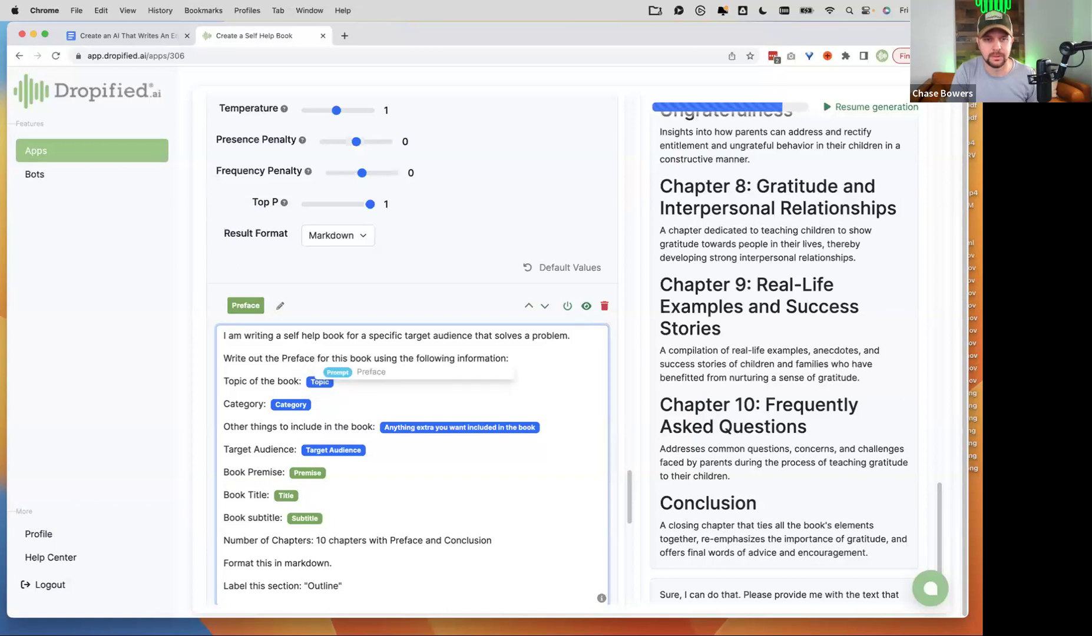
left_click(476, 358)
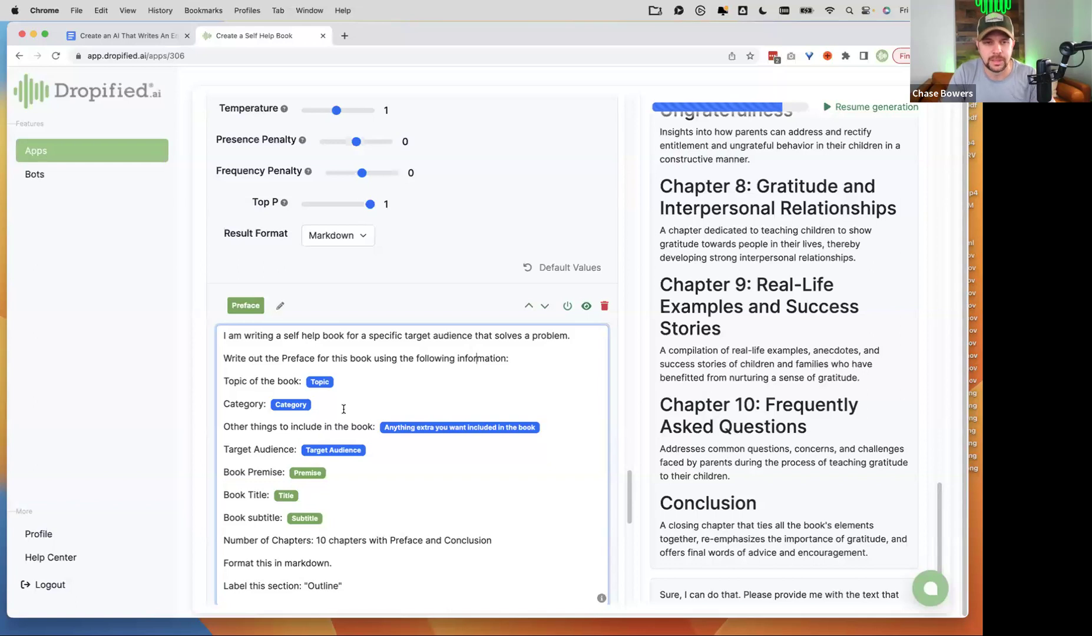
left_click(560, 427)
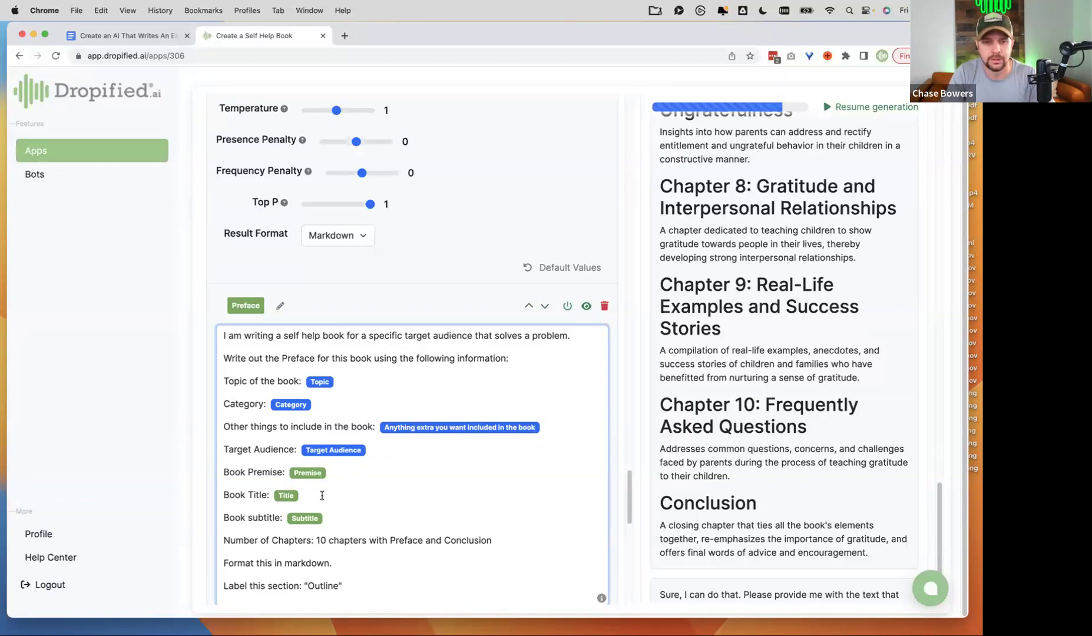
Add a "Chapter Outline:" line with the Outline prompt reference after the Book subtitle line in the Preface prompt.
scroll(342, 519, "down", 2)
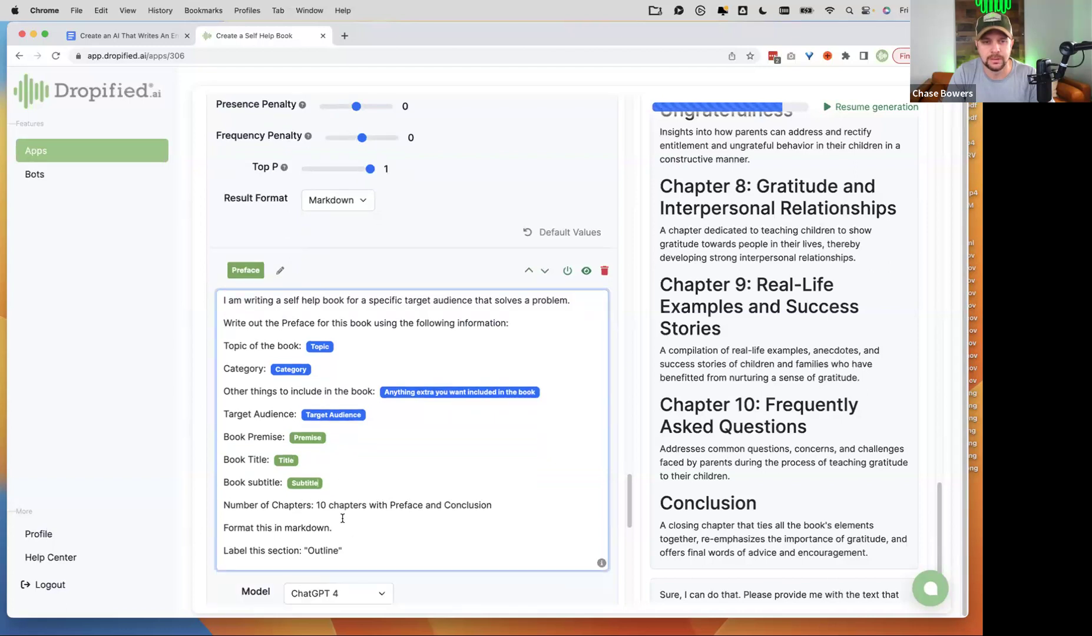
scroll(342, 519, "down", 2)
left_click(343, 454)
key("Return")
type("Book")
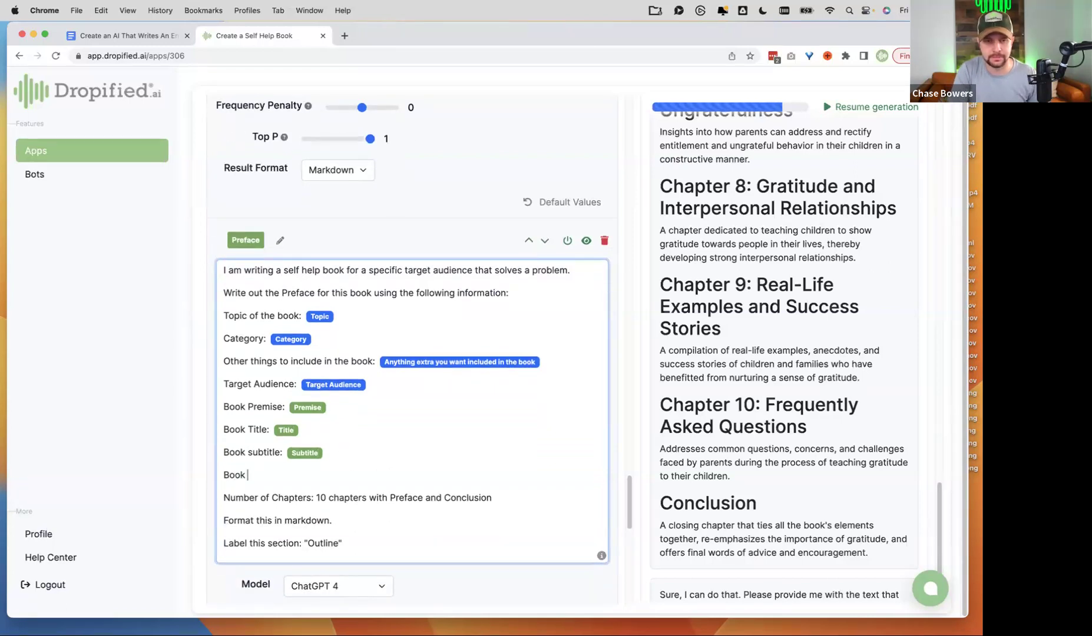
key("BackSpace")
key("BackSpace")
key("BackSpace")
key("BackSpace")
key("BackSpace")
type("C")
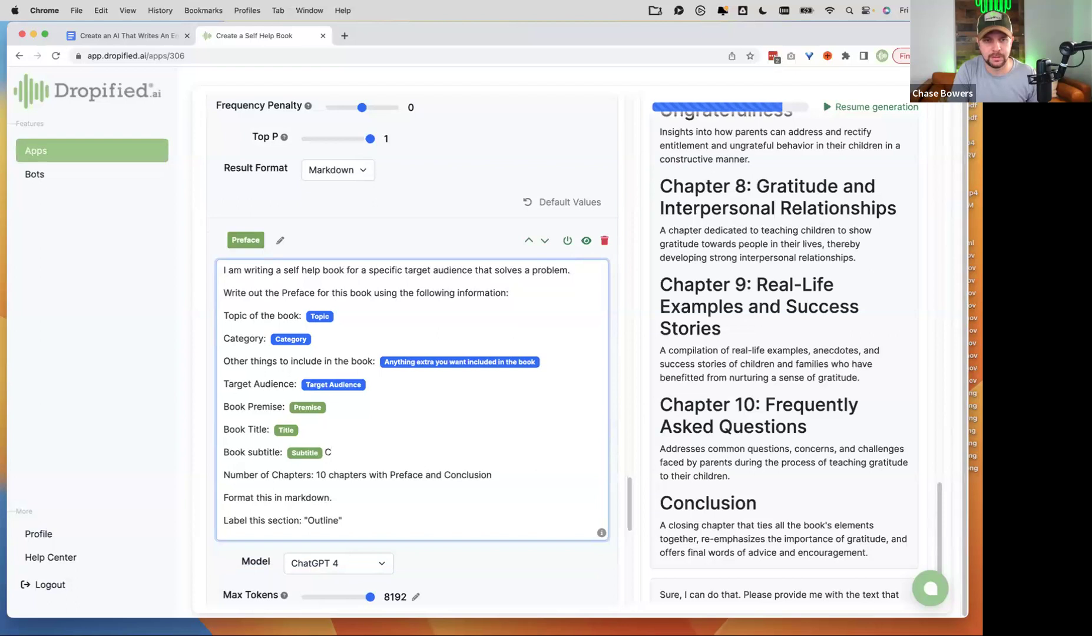
key("BackSpace")
key("Return")
type("Chat")
key("BackSpace")
type("pter Outline: @out")
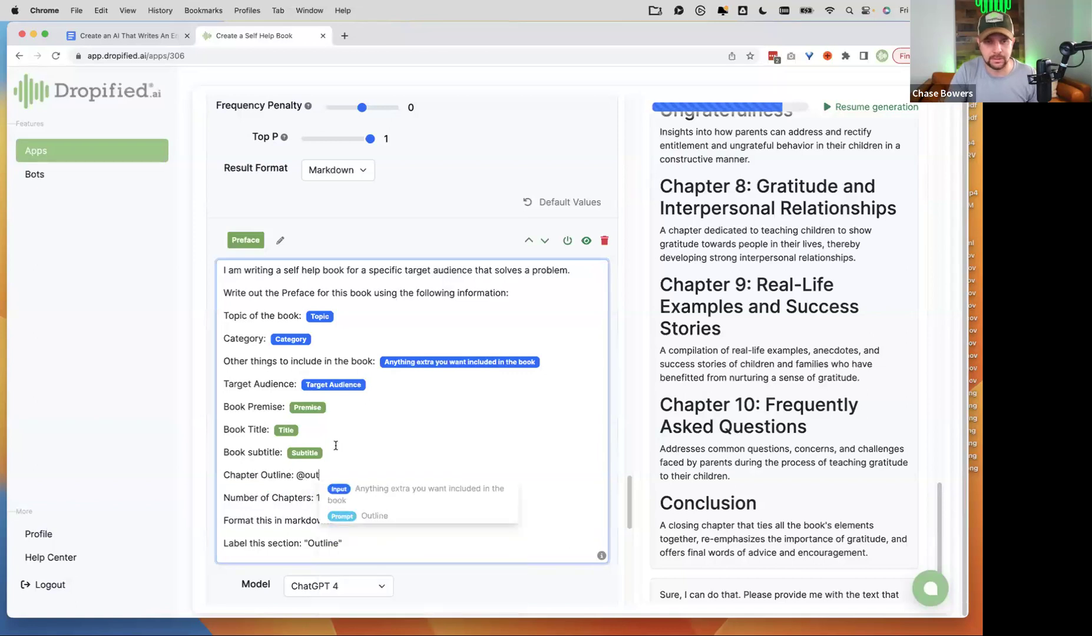
key("Return")
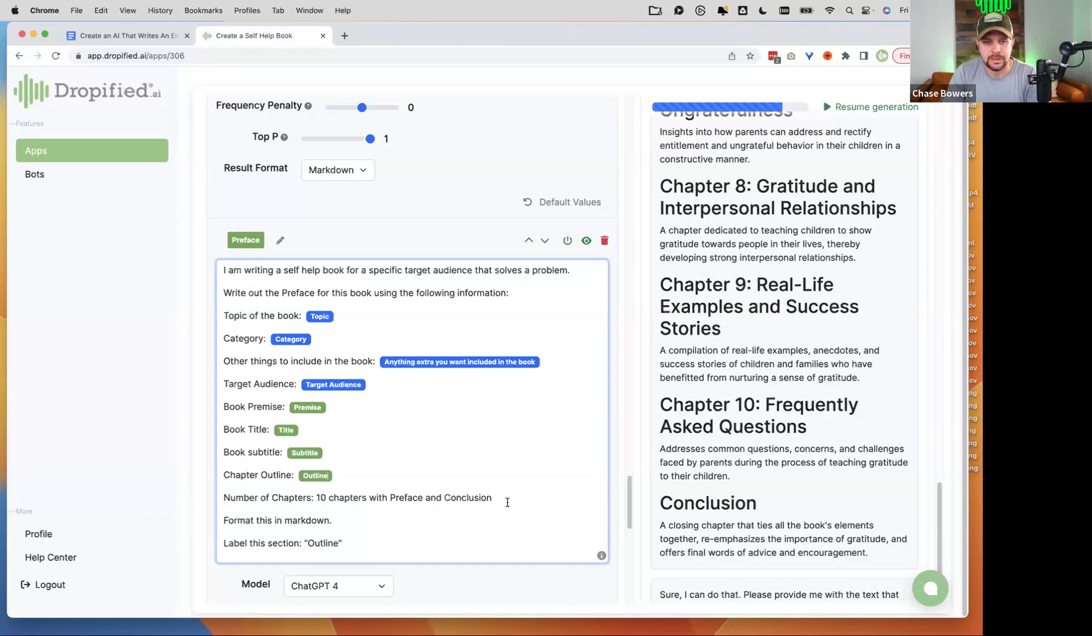
Delete the "Number of Chapters" line from the Preface prompt and change its section label to "Preface".
left_click_drag(507, 497, 220, 499)
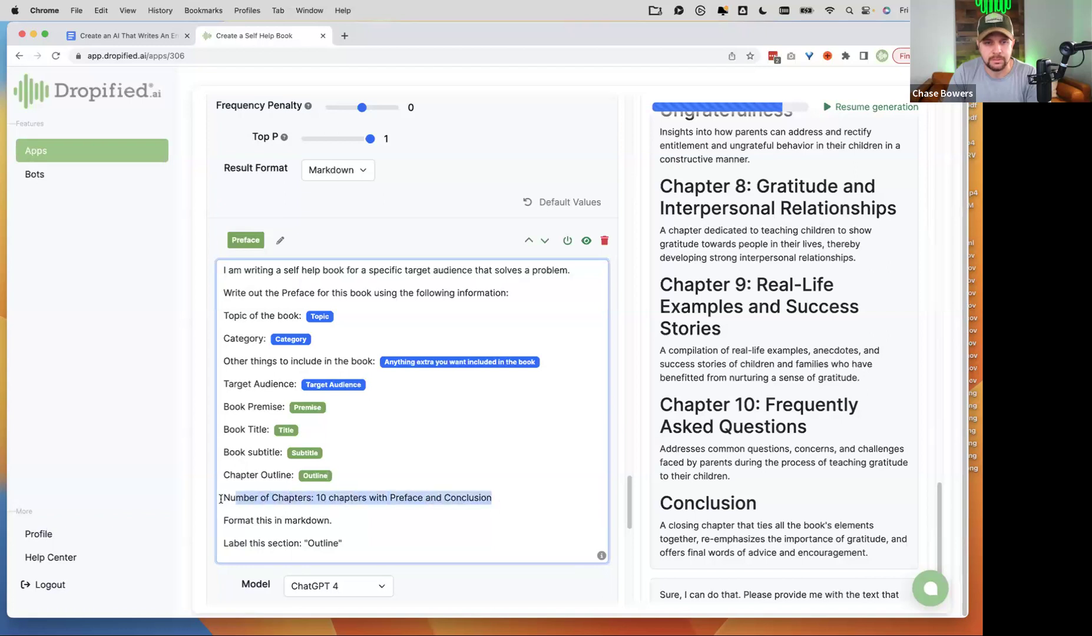
key("BackSpace")
key("BackSpace")
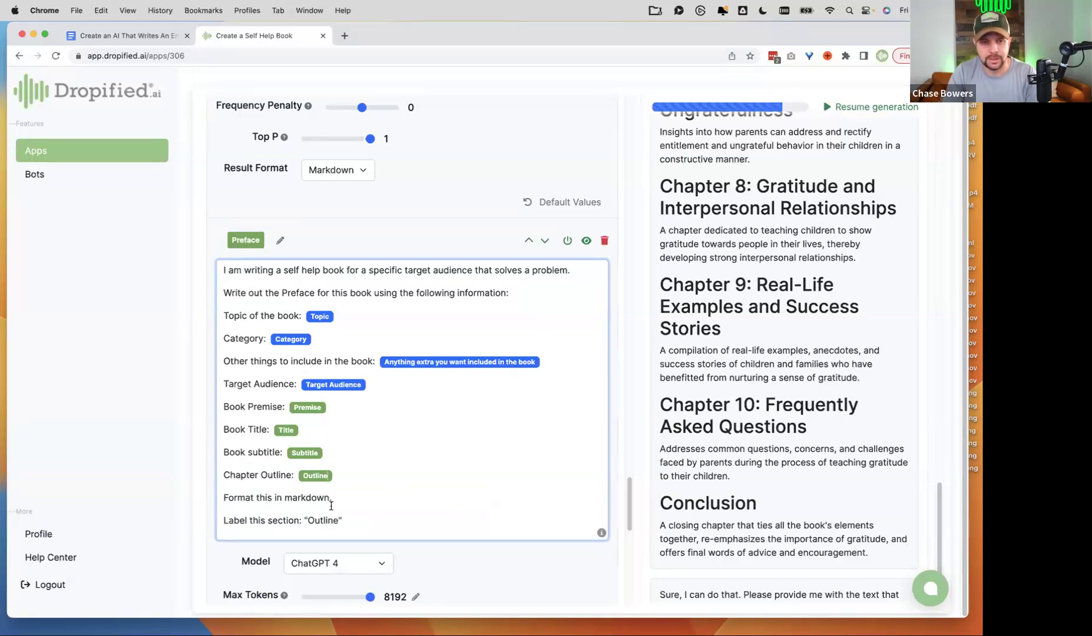
left_click(323, 520)
left_click(326, 520)
left_click_drag(339, 521, 308, 521)
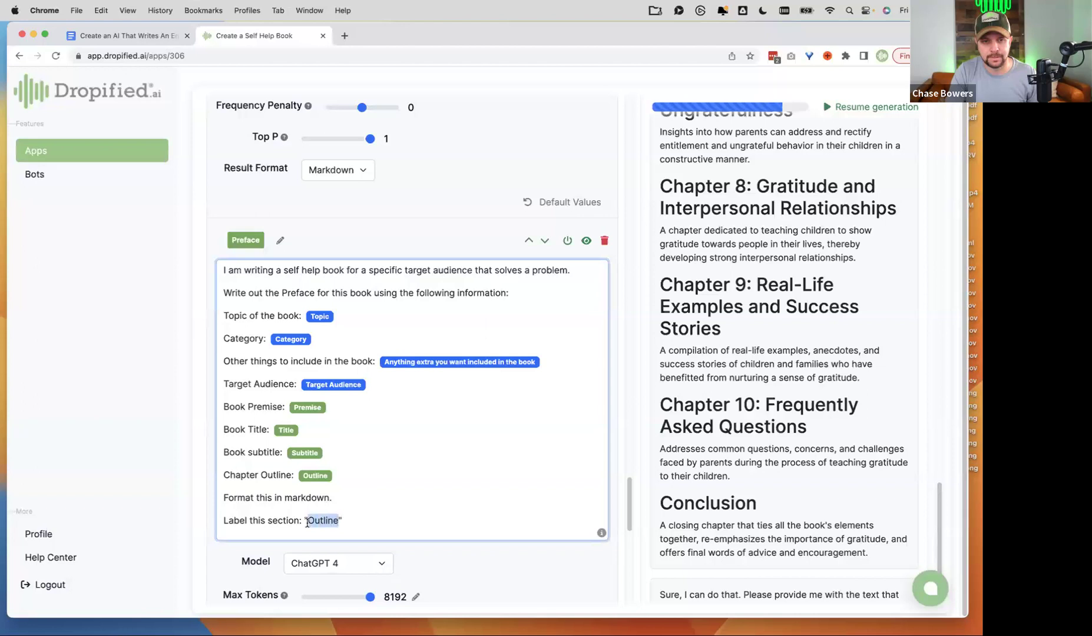
type("Preface")
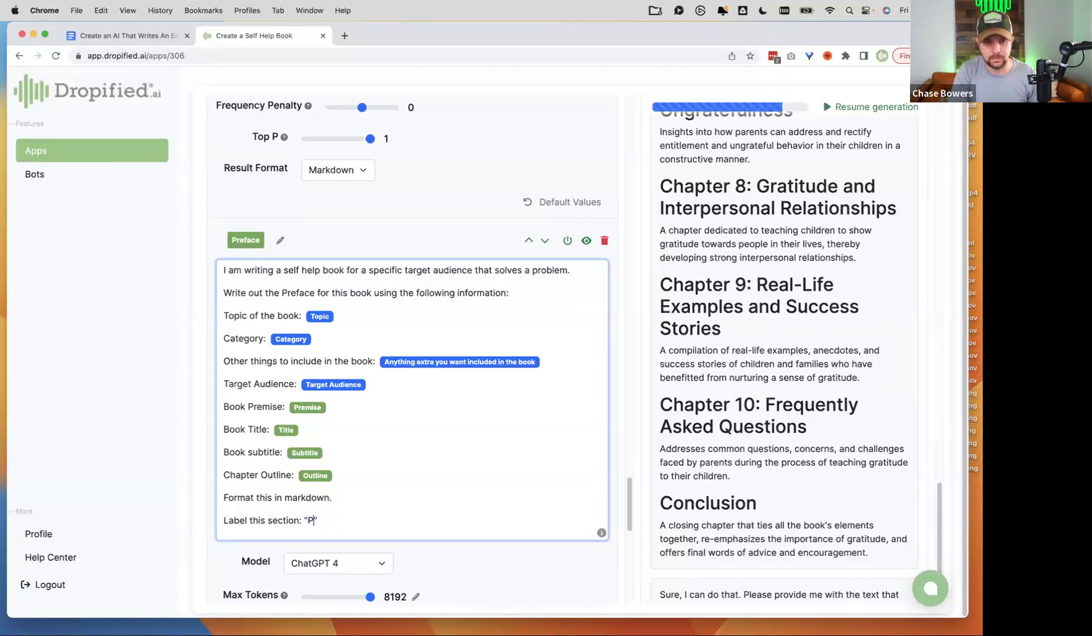
left_click(403, 493)
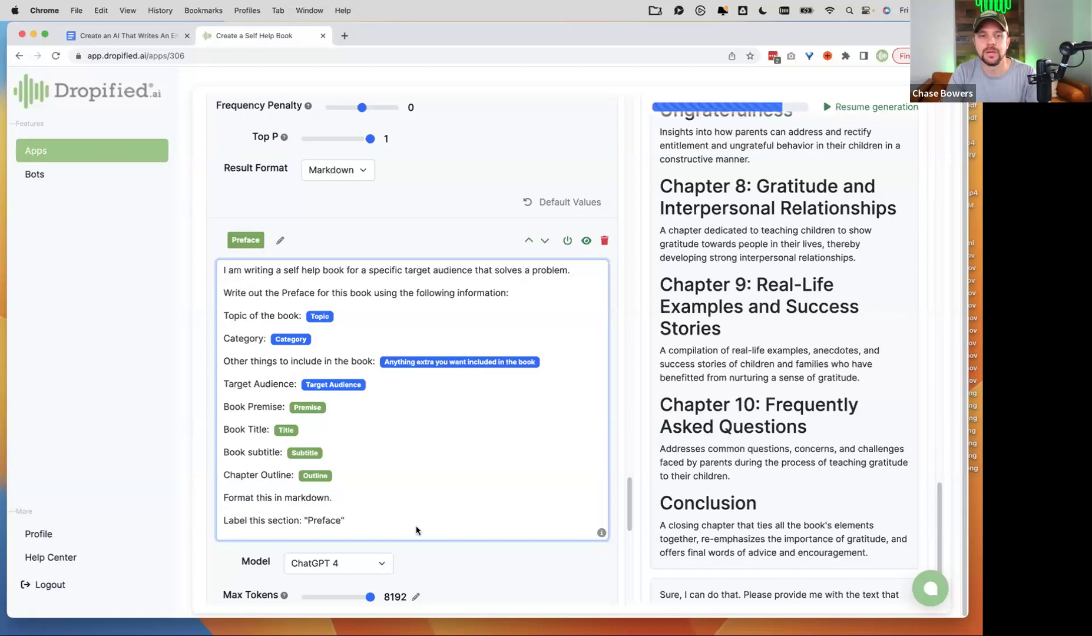
left_click(350, 524)
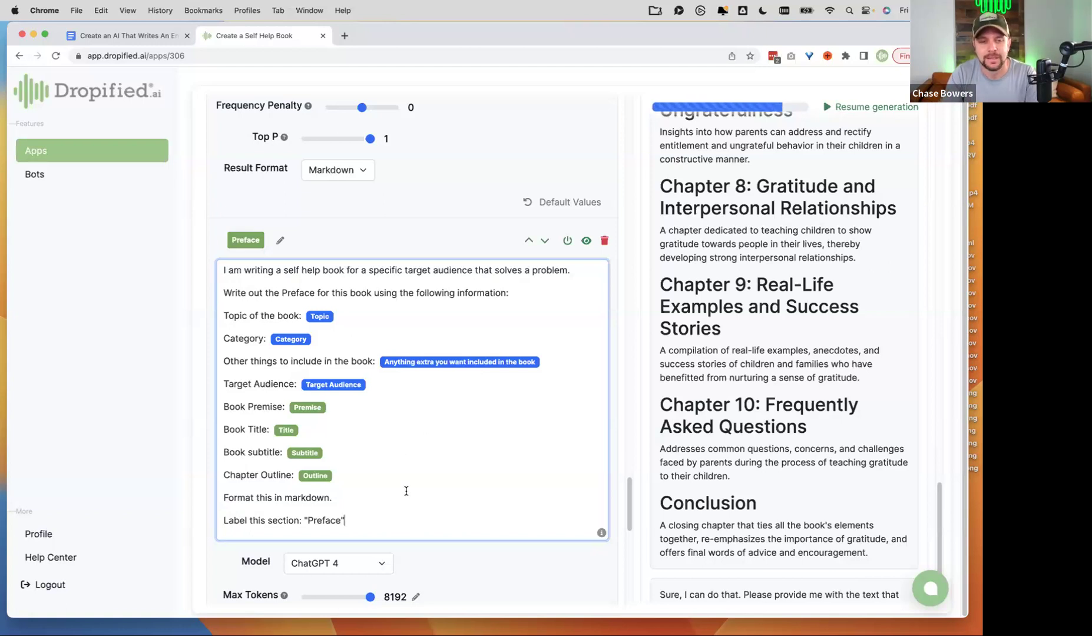
Copy the full Preface prompt text into the empty Chapter 1 prompt and remove the blank line at its start.
scroll(405, 491, "down", 5)
scroll(487, 450, "down", 4)
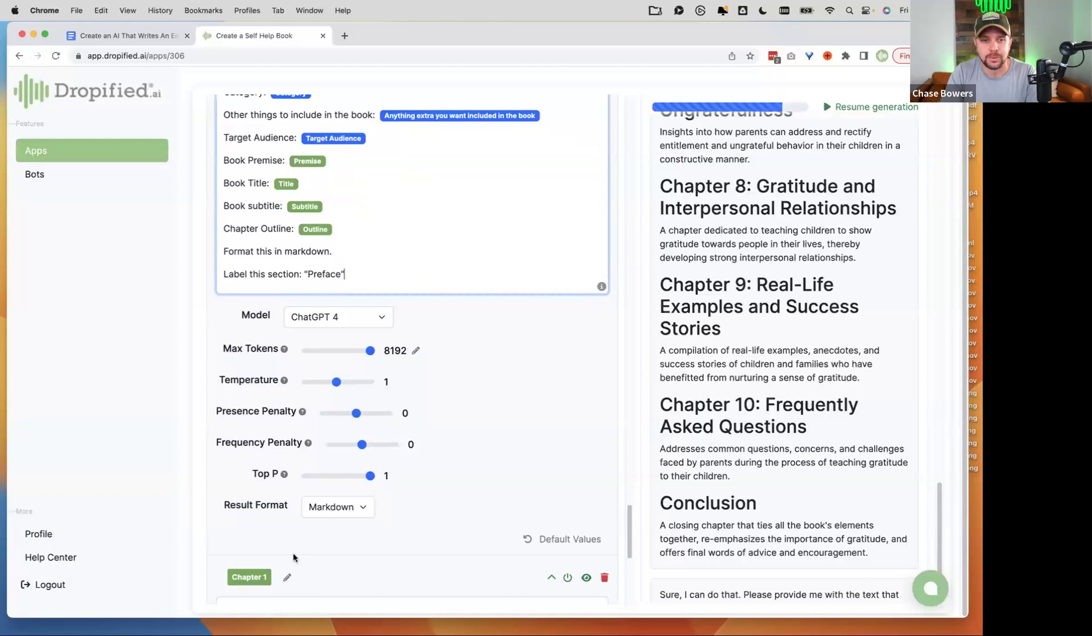
scroll(414, 541, "up", 12)
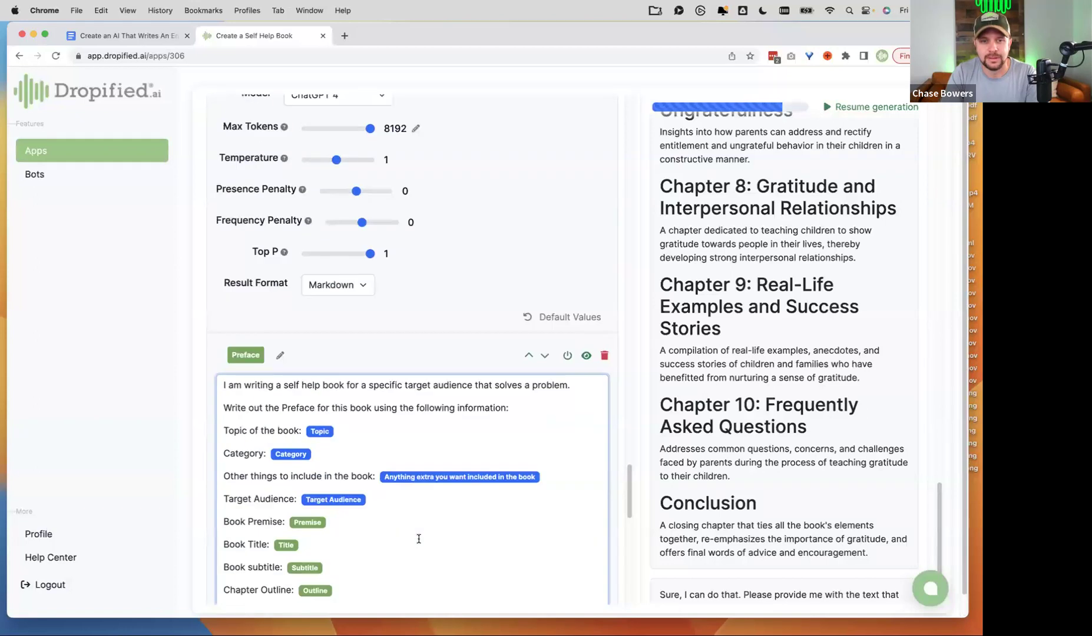
scroll(417, 542, "down", 6)
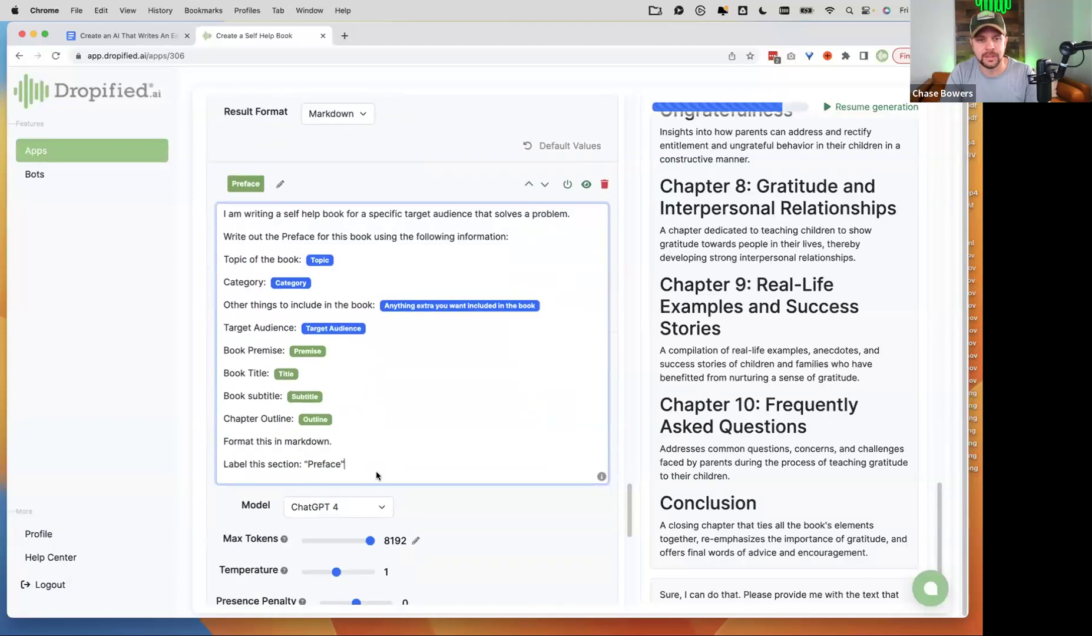
left_click_drag(343, 465, 220, 212)
key("super+c")
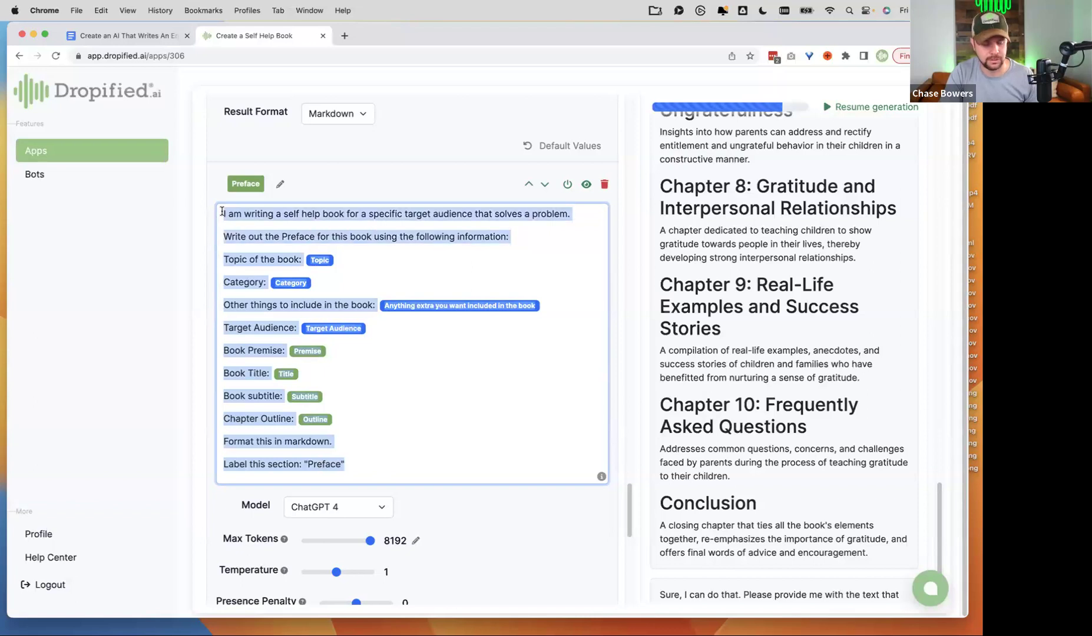
scroll(356, 385, "down", 15)
left_click(333, 366)
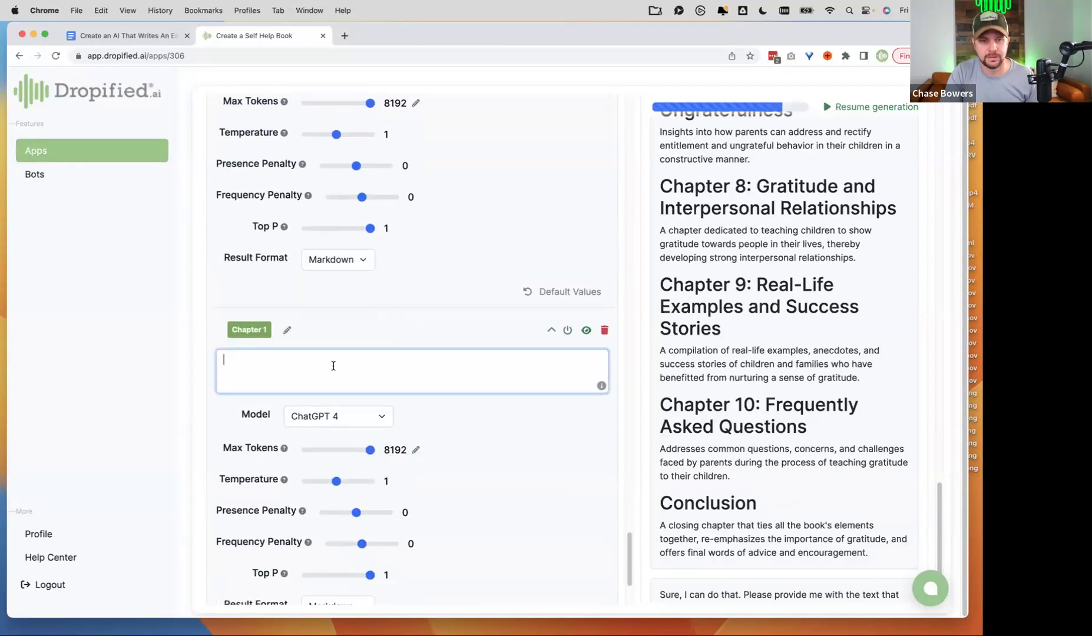
key("super+v")
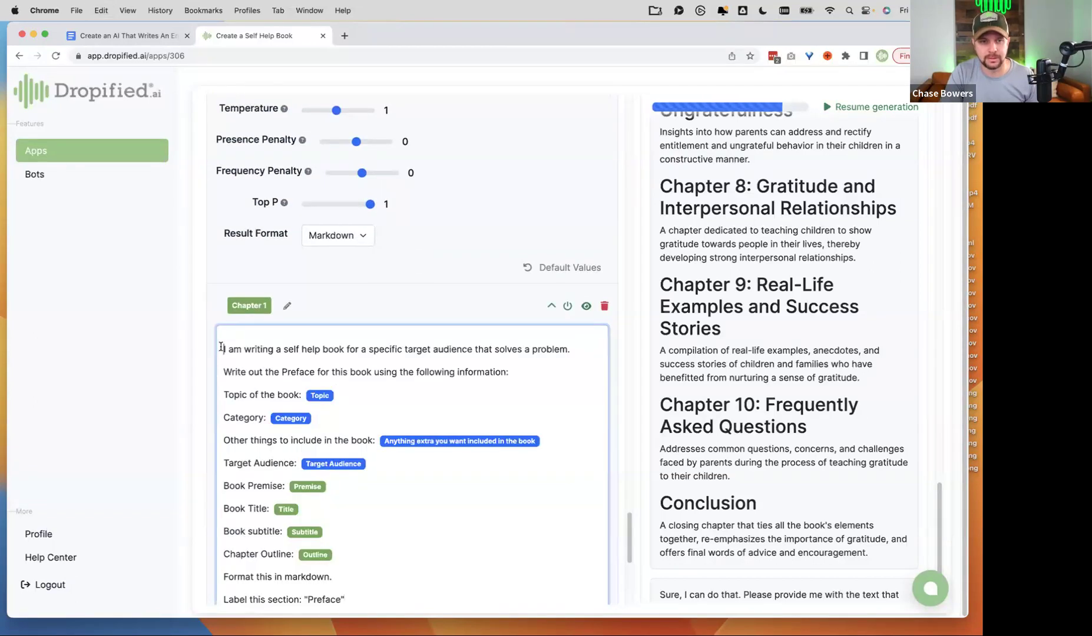
scroll(221, 347, "down", 5)
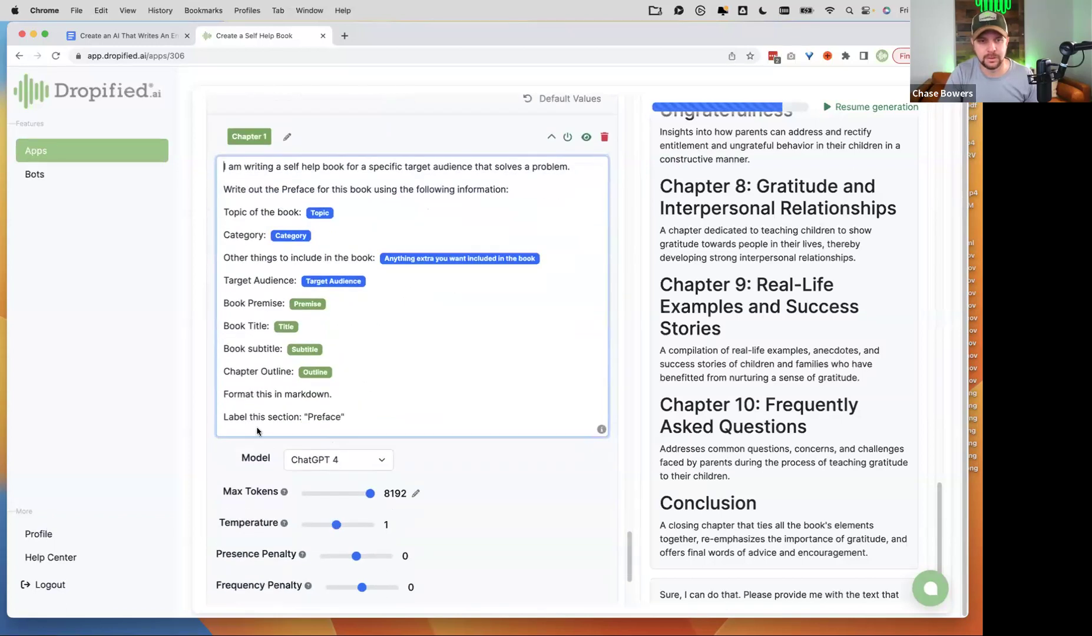
Change "the Preface" to "Chapter 1" in the "Write out" sentence of the Chapter 1 prompt.
scroll(343, 422, "up", 7)
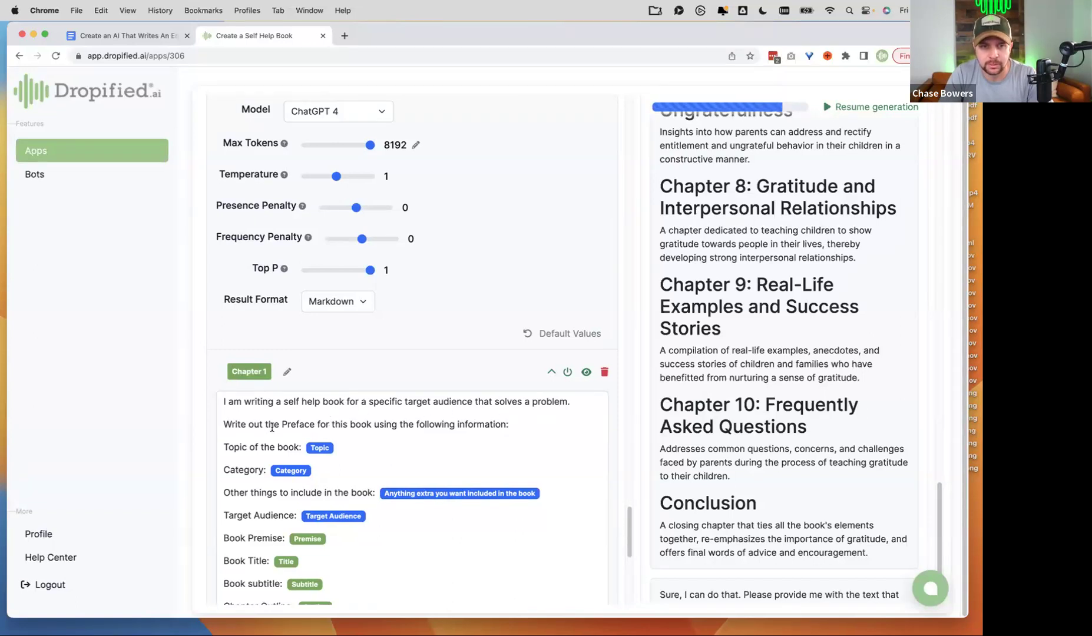
double_click(297, 424)
key("BackSpace")
key("BackSpace")
key("BackSpace")
key("BackSpace")
key("BackSpace")
type("Chapter")
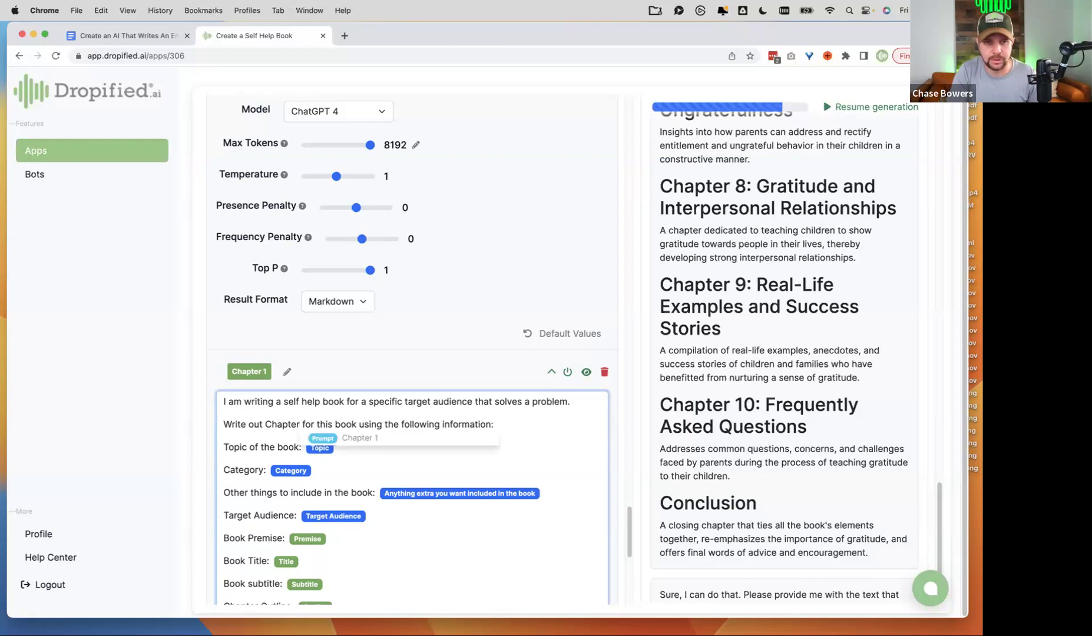
left_click(369, 422)
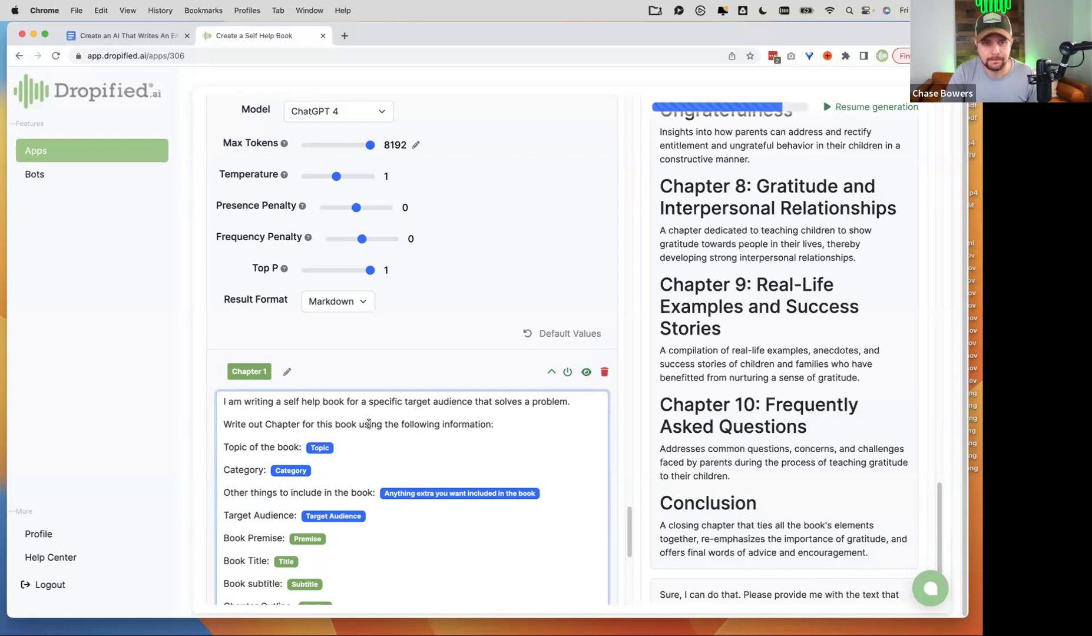
left_click(301, 425)
type("1")
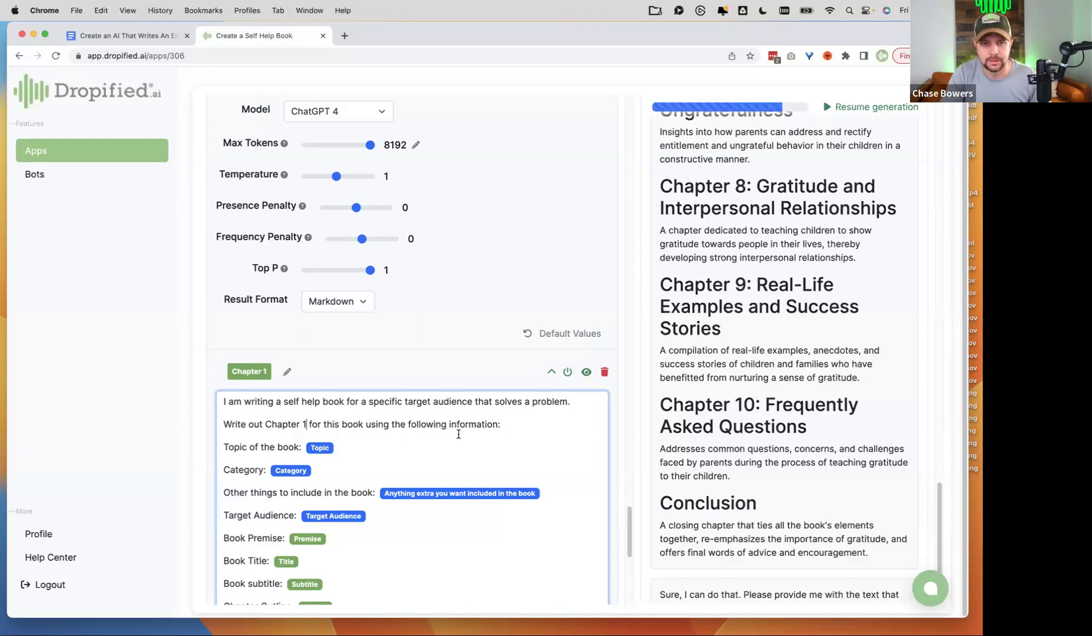
Add a "Previous Chapter:" line with the Preface prompt reference after the Chapter Outline line in the Chapter 1 prompt.
left_click(358, 444)
scroll(359, 444, "down", 3)
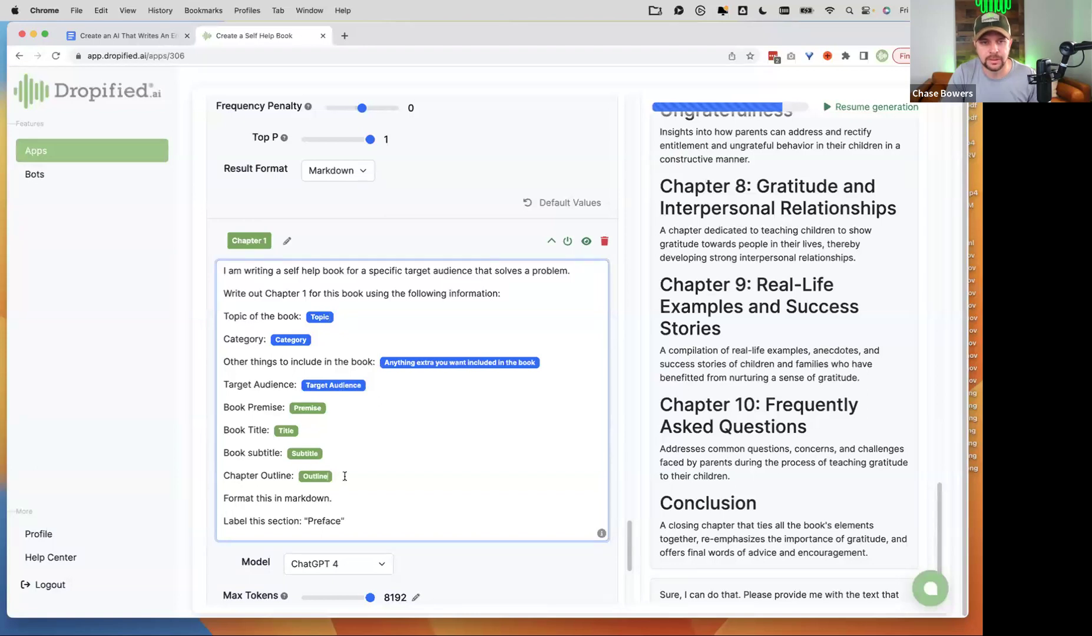
key("Return")
type("@pr")
key("BackSpace")
key("BackSpace")
key("BackSpace")
type("Pred")
key("BackSpace")
key("BackSpace")
type("evious Chapter: @pref")
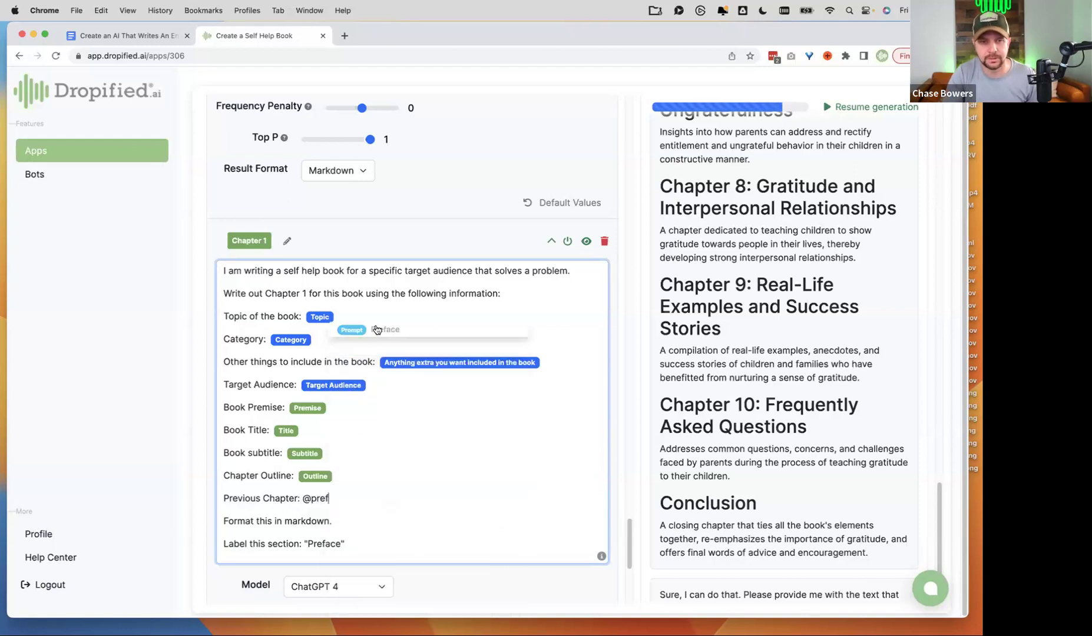
left_click(377, 330)
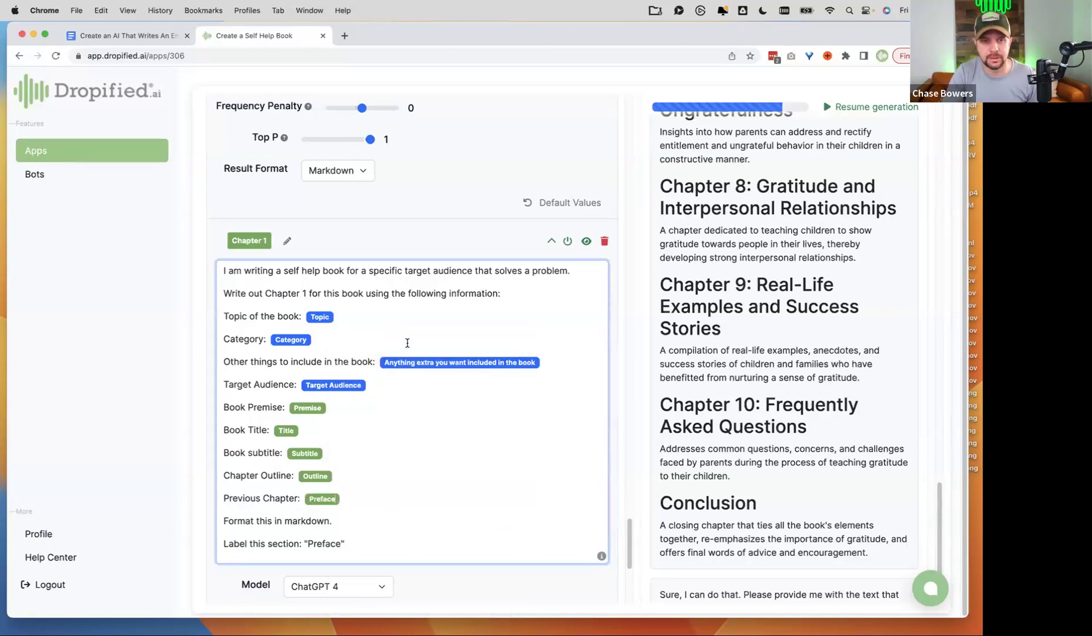
Change the section label in the Chapter 1 prompt to "Chapter 1" and save the app.
double_click(324, 544)
type("Chapter 1")
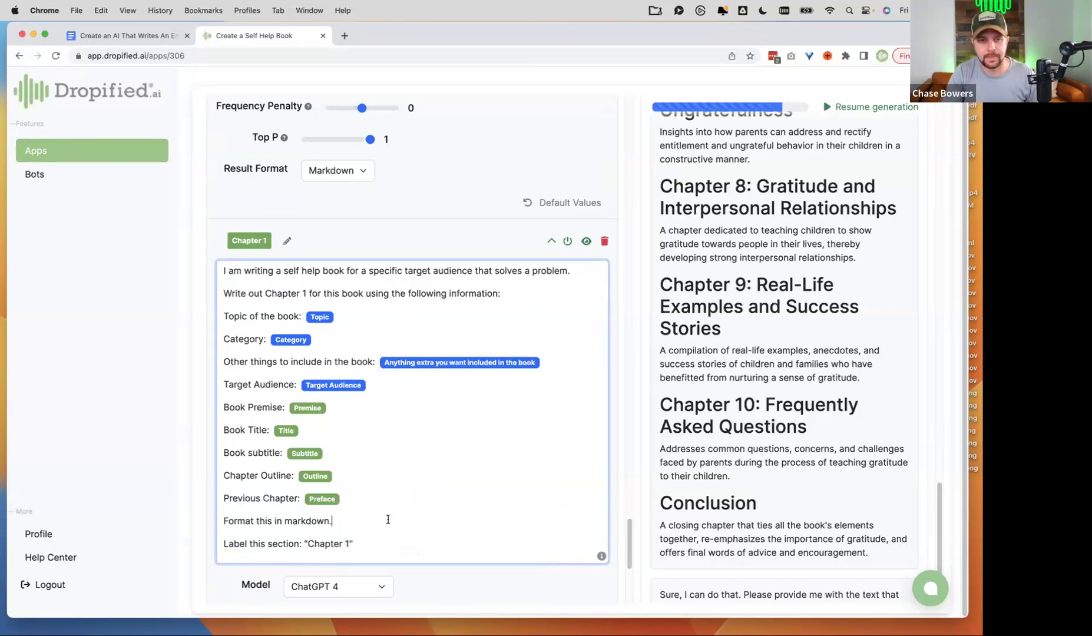
scroll(415, 453, "down", 4)
scroll(440, 449, "down", 3)
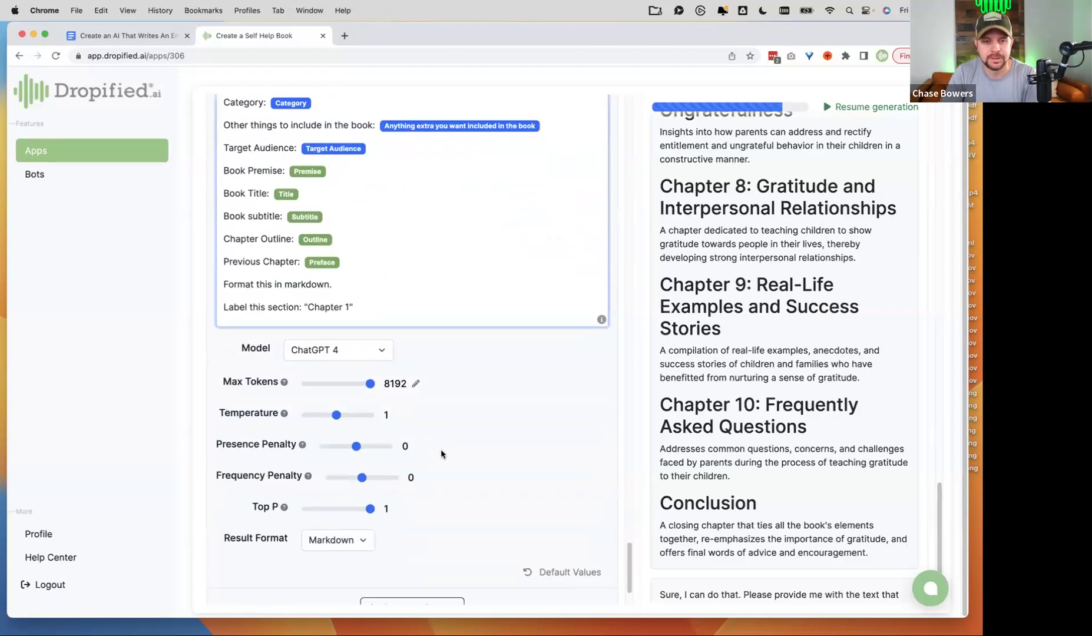
left_click(238, 566)
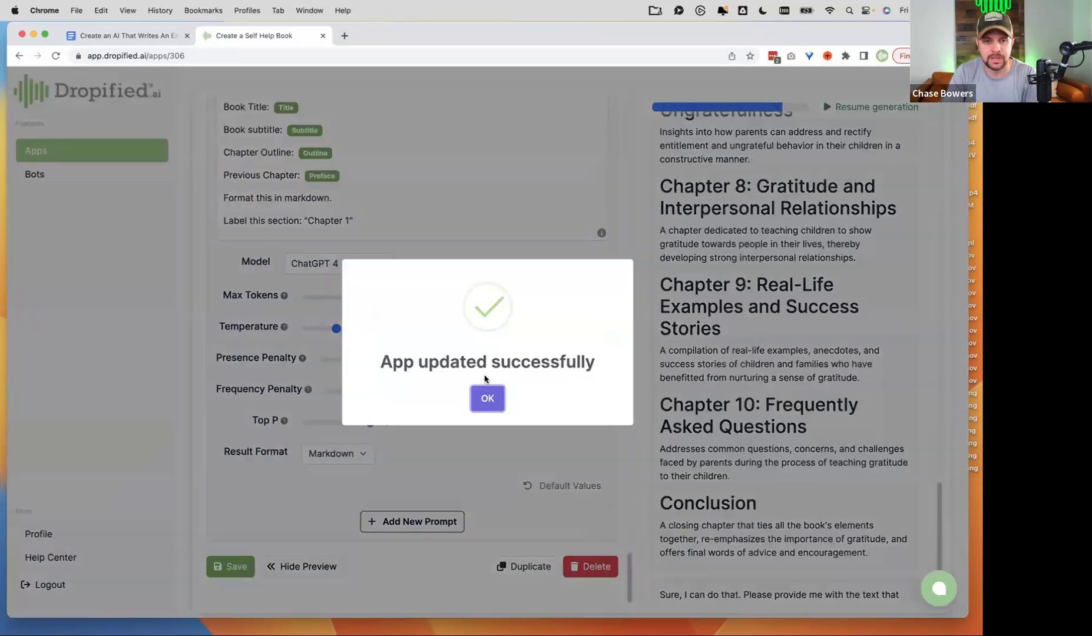
left_click(487, 396)
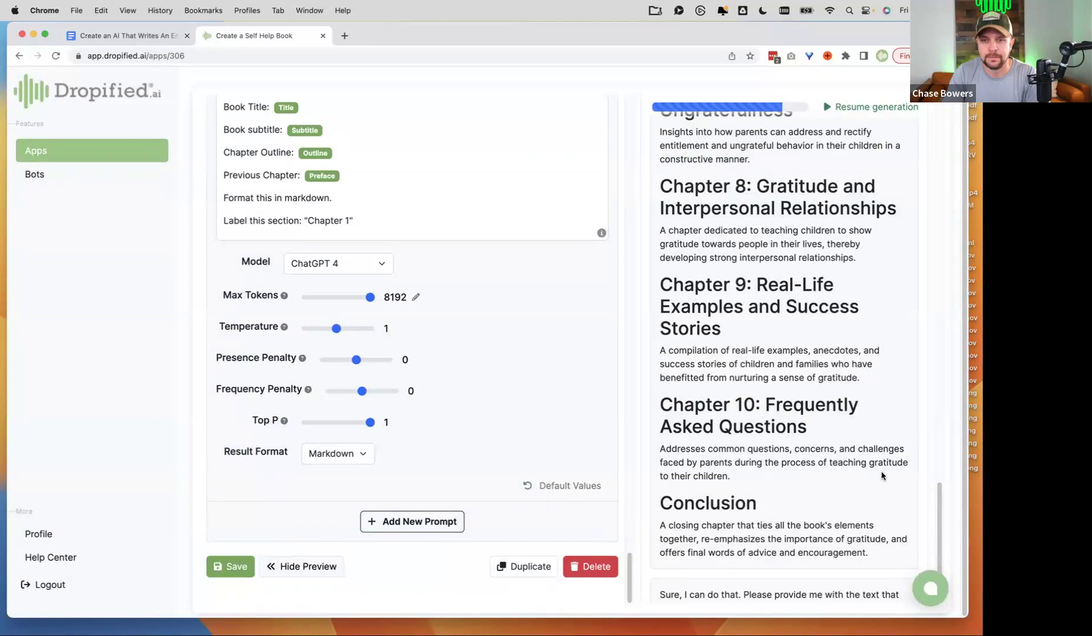
Run the app again in the preview with the existing gratitude topic, Parenting category and target audience.
scroll(778, 469, "up", 15)
scroll(779, 469, "down", 4)
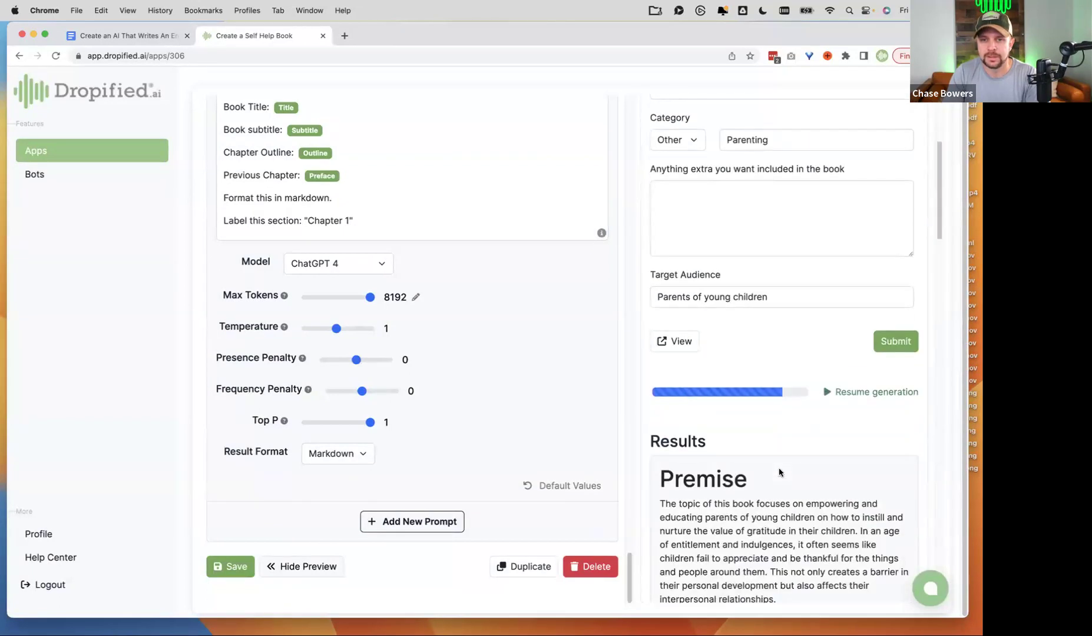
left_click(888, 345)
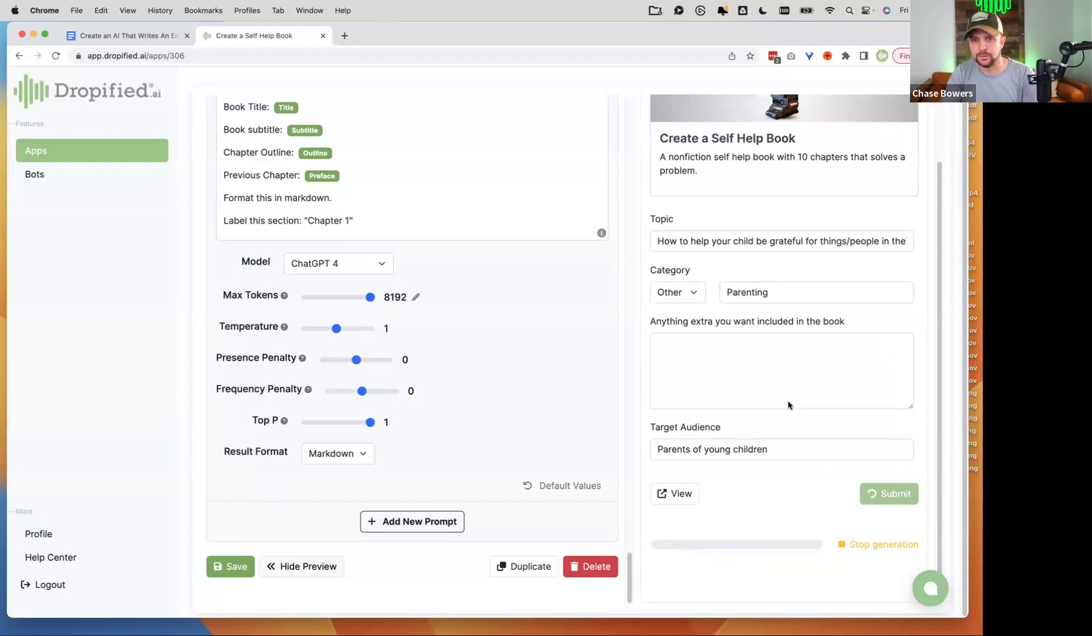
Review the generated Premise, Book Title and Book Subtitle, and recheck the Chapter 1 prompt while the generation runs.
scroll(760, 518, "down", 2)
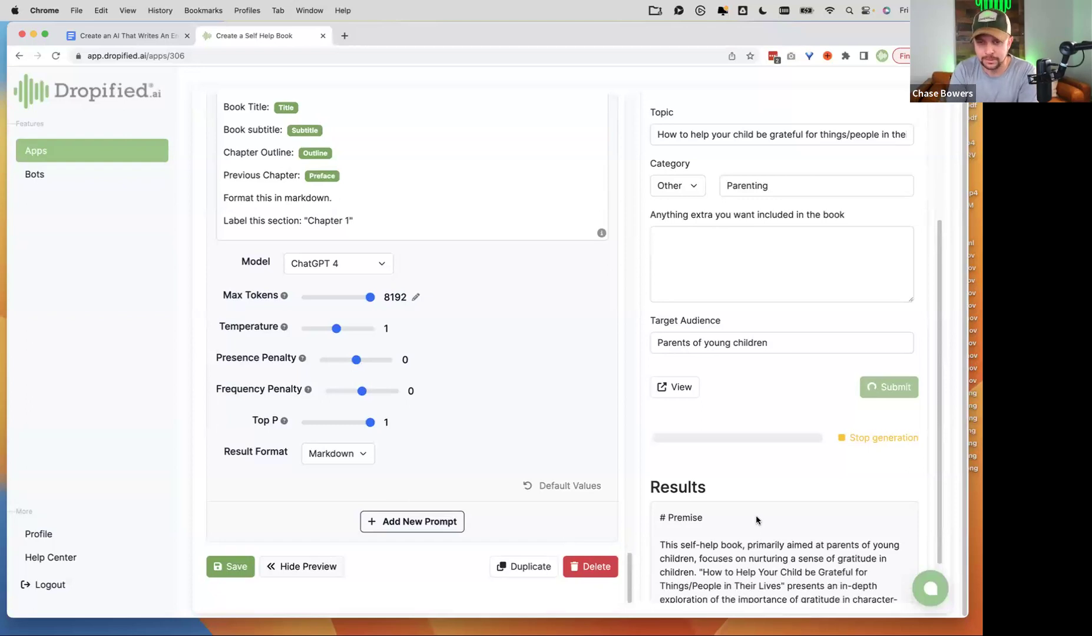
scroll(757, 519, "down", 3)
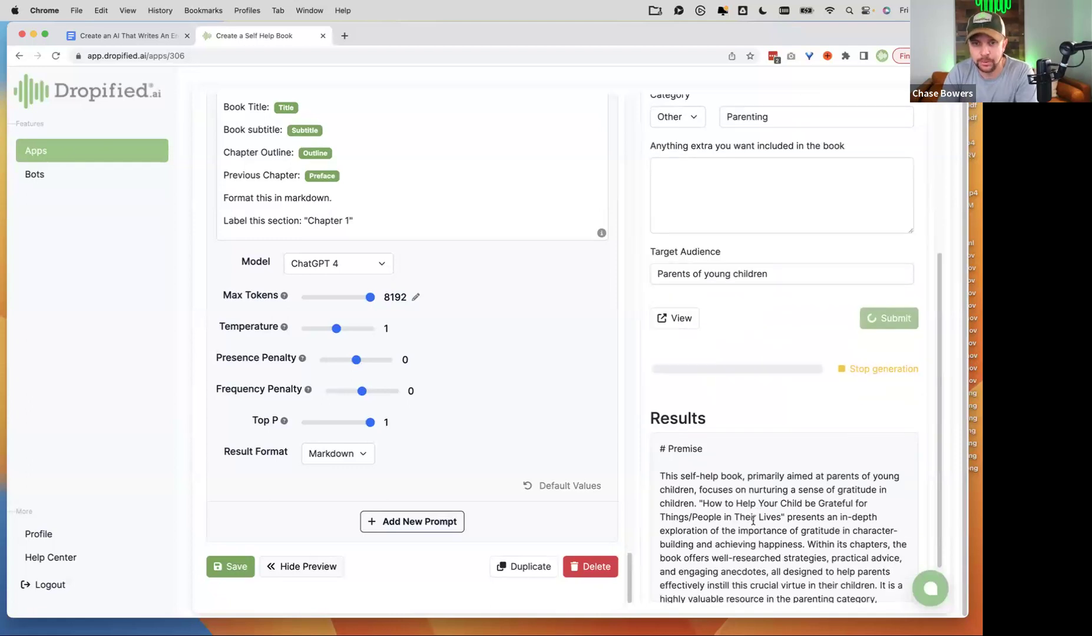
scroll(748, 522, "down", 3)
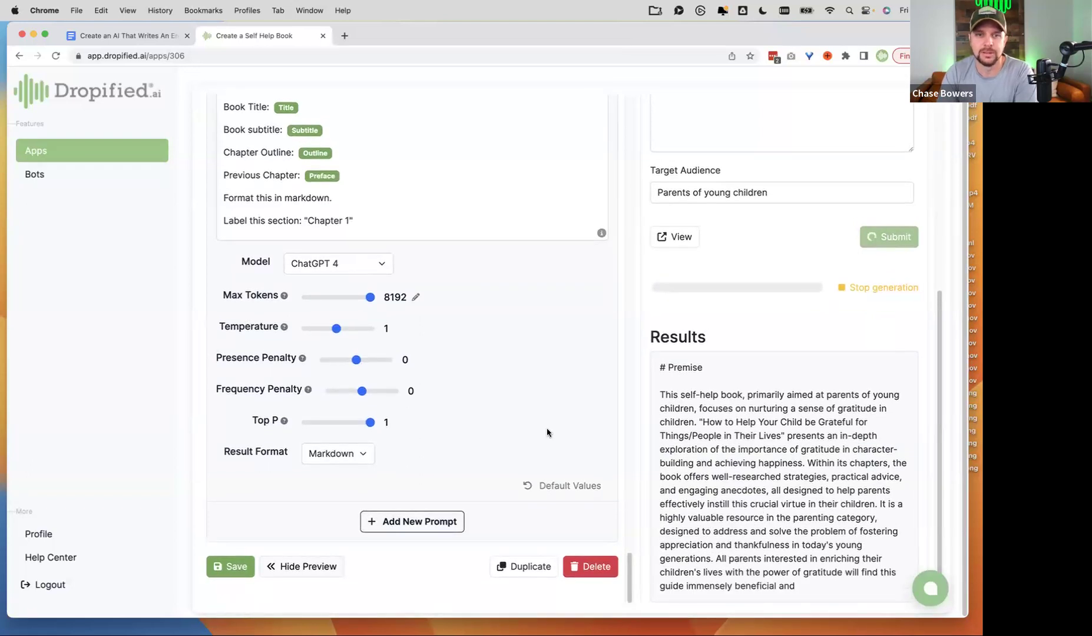
scroll(390, 317, "up", 4)
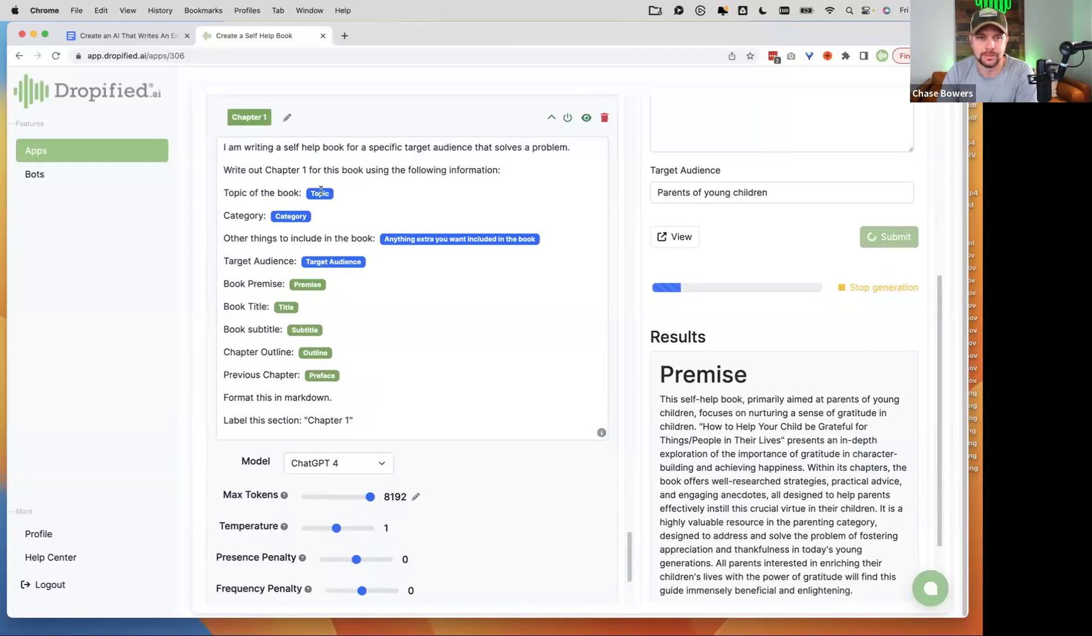
scroll(436, 272, "down", 1)
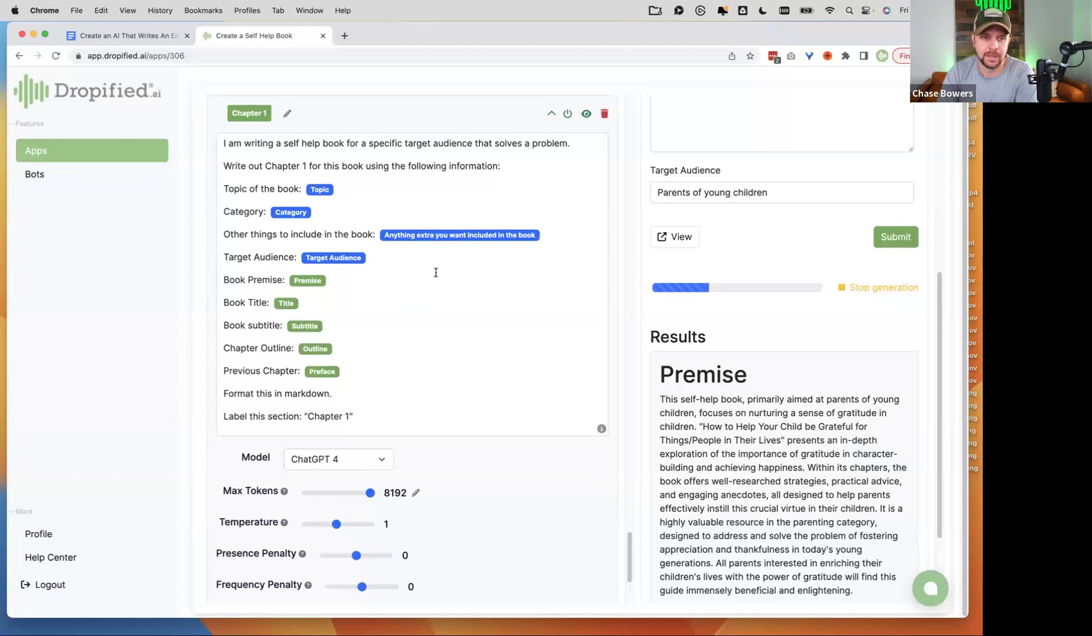
scroll(436, 272, "down", 4)
scroll(760, 391, "down", 3)
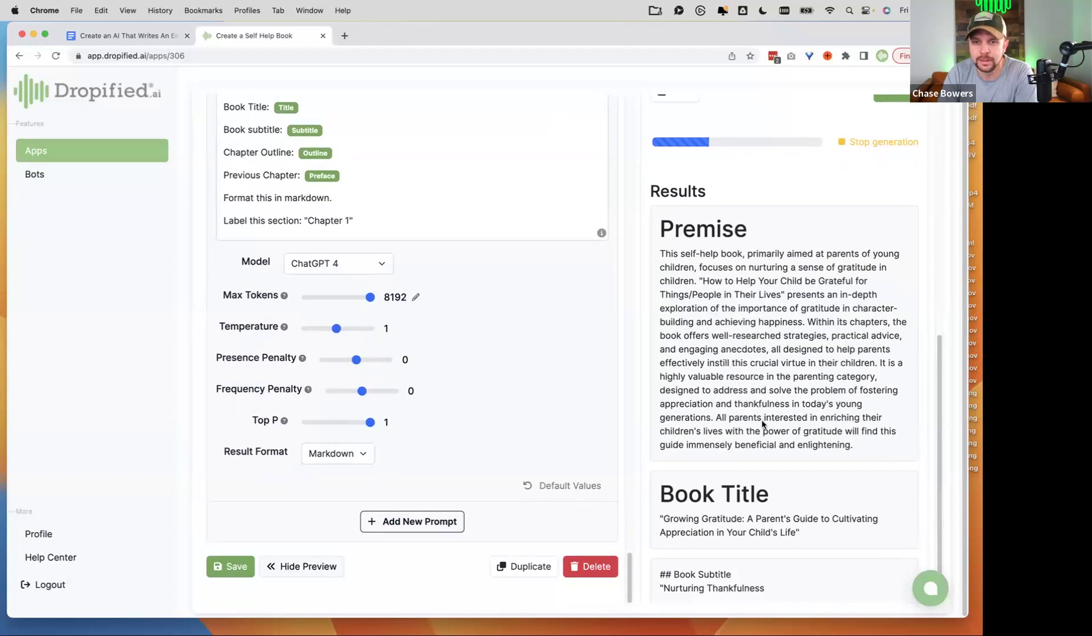
scroll(783, 447, "down", 3)
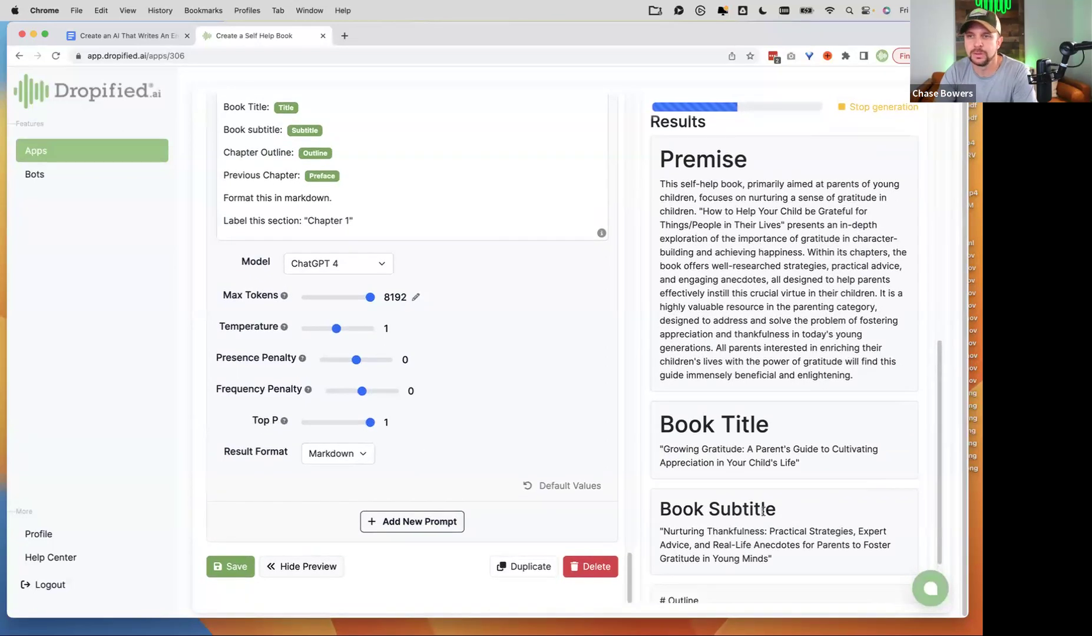
scroll(770, 501, "down", 3)
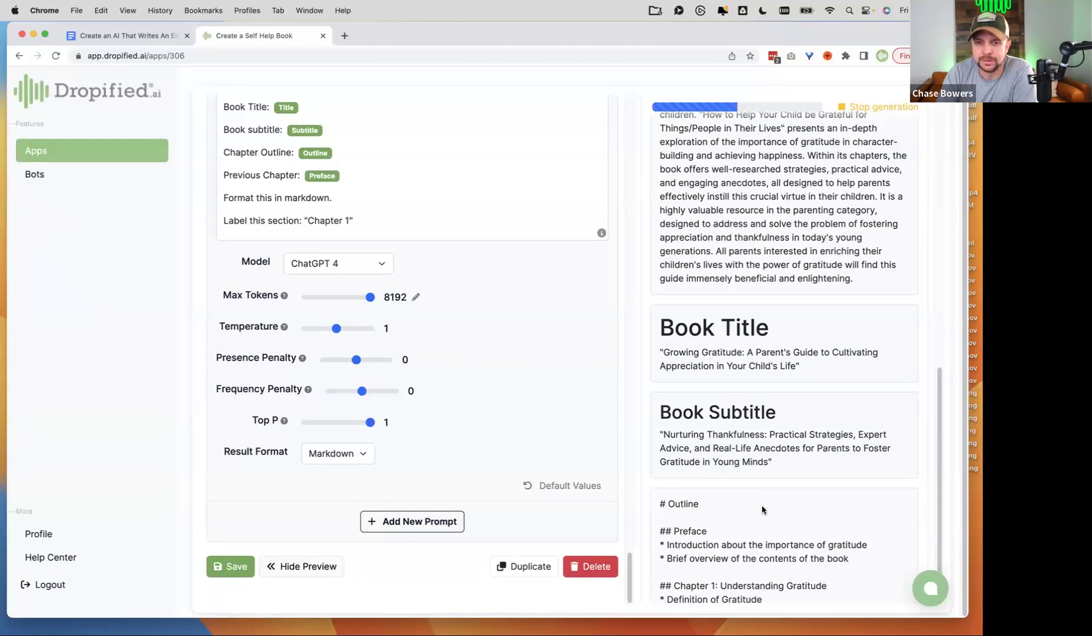
left_click_drag(658, 328, 807, 340)
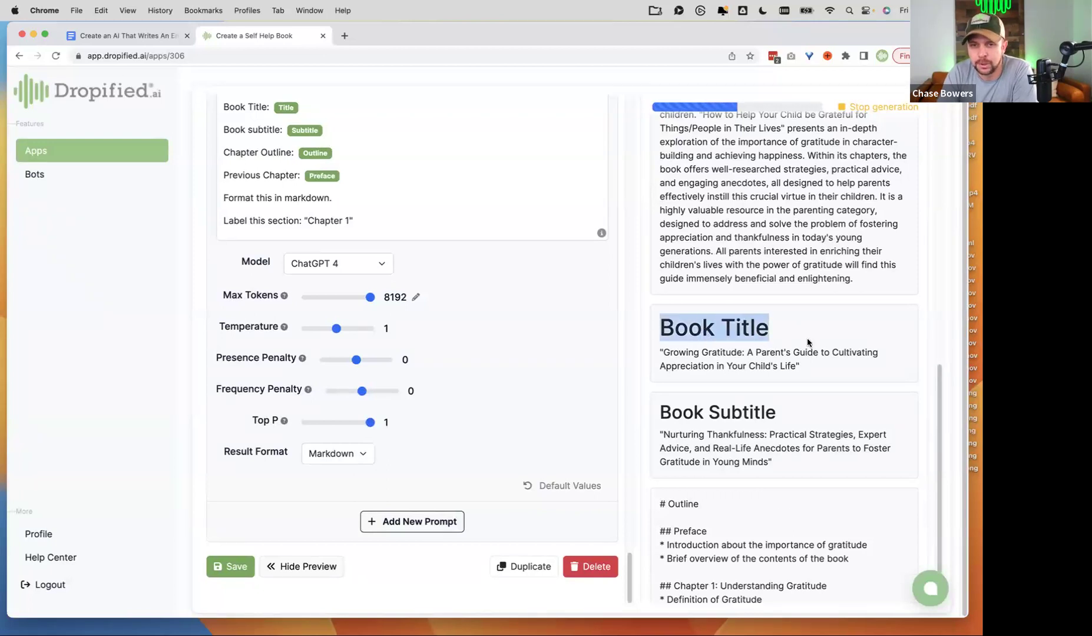
Read through the generated Outline, examining the Preface points and the chapter titles one by one.
scroll(788, 481, "down", 4)
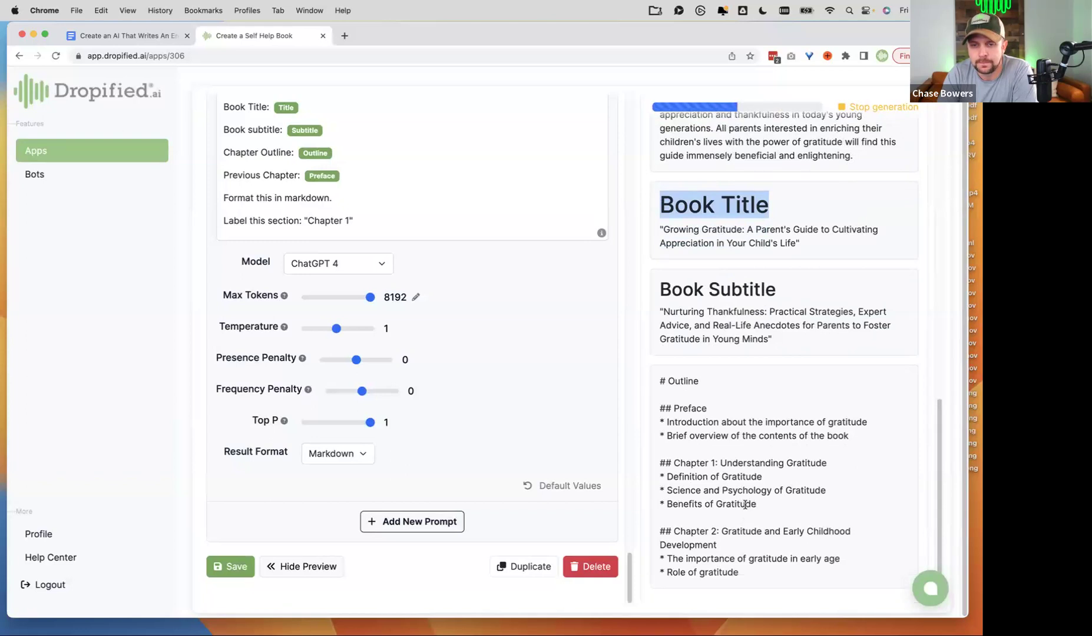
scroll(746, 504, "down", 2)
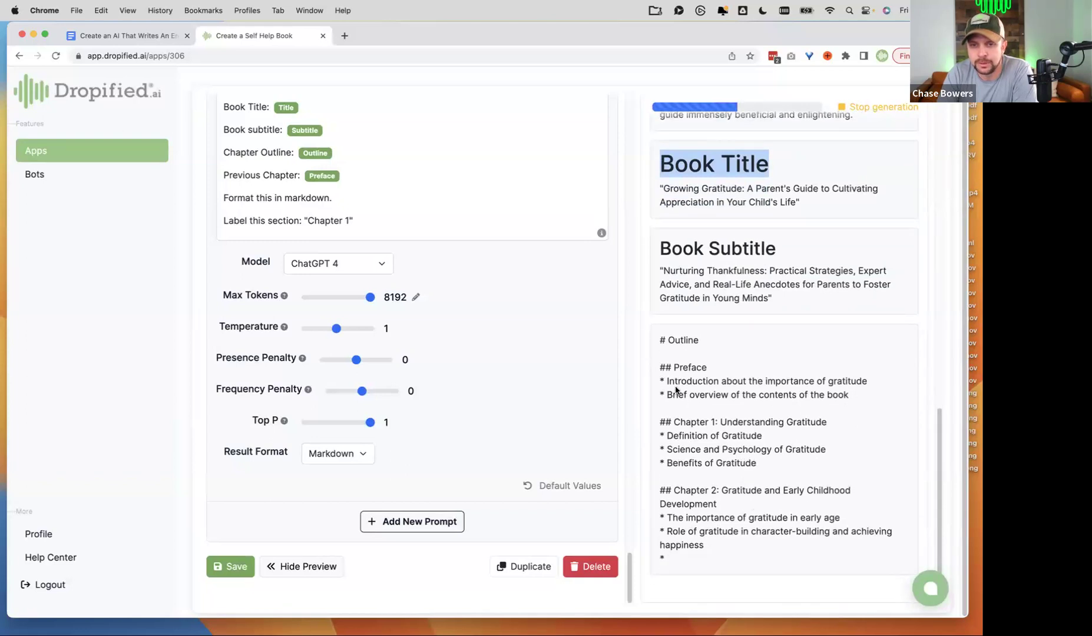
left_click_drag(667, 383, 645, 401)
left_click(723, 418)
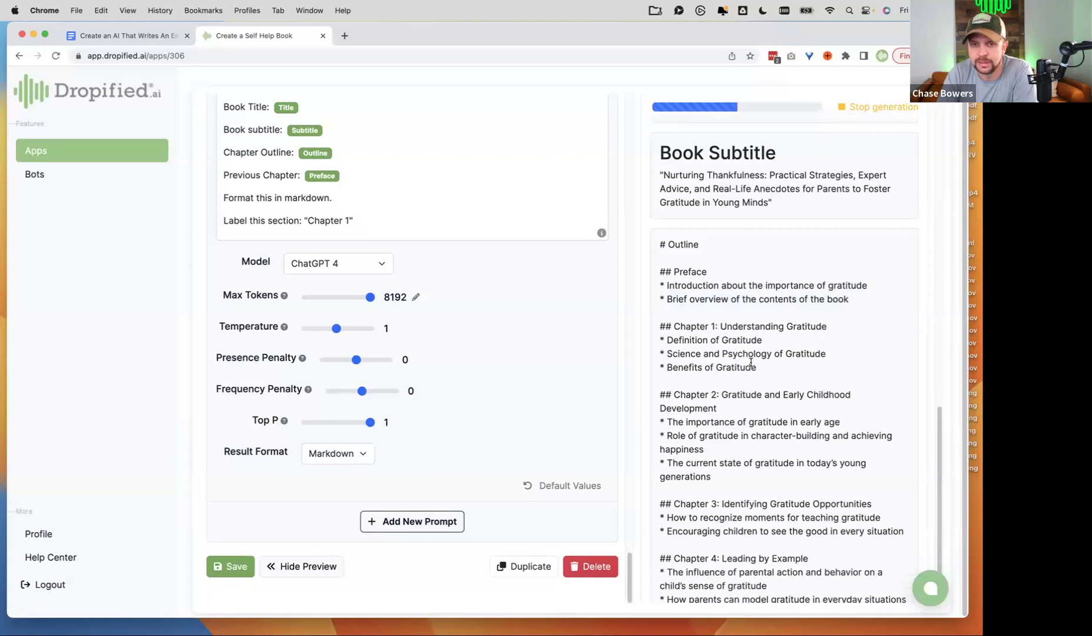
left_click_drag(767, 369, 673, 368)
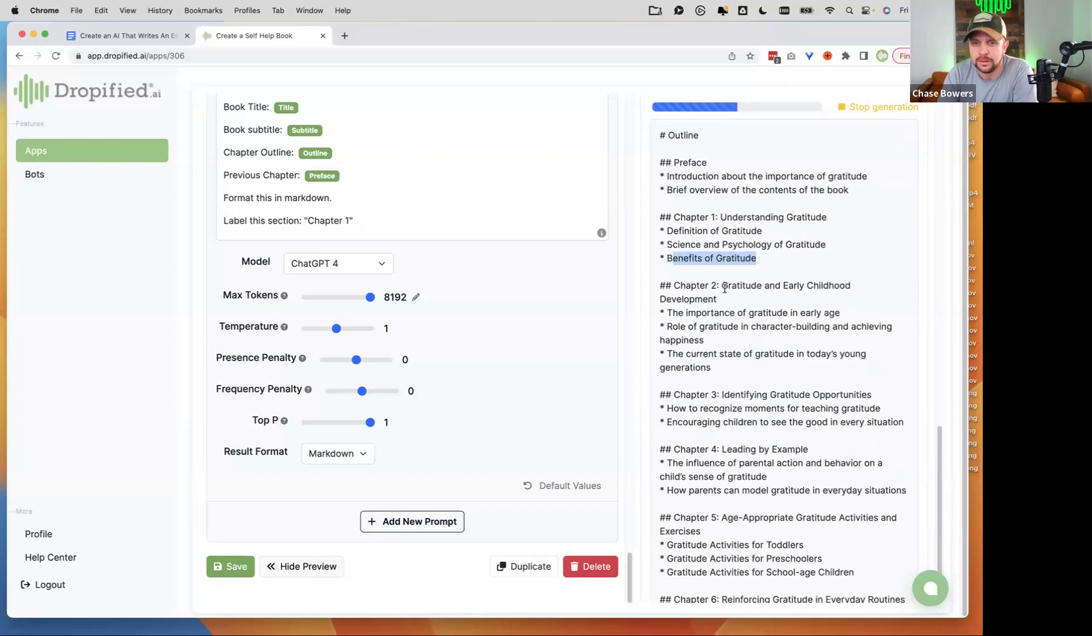
left_click_drag(723, 287, 724, 300)
left_click(738, 304)
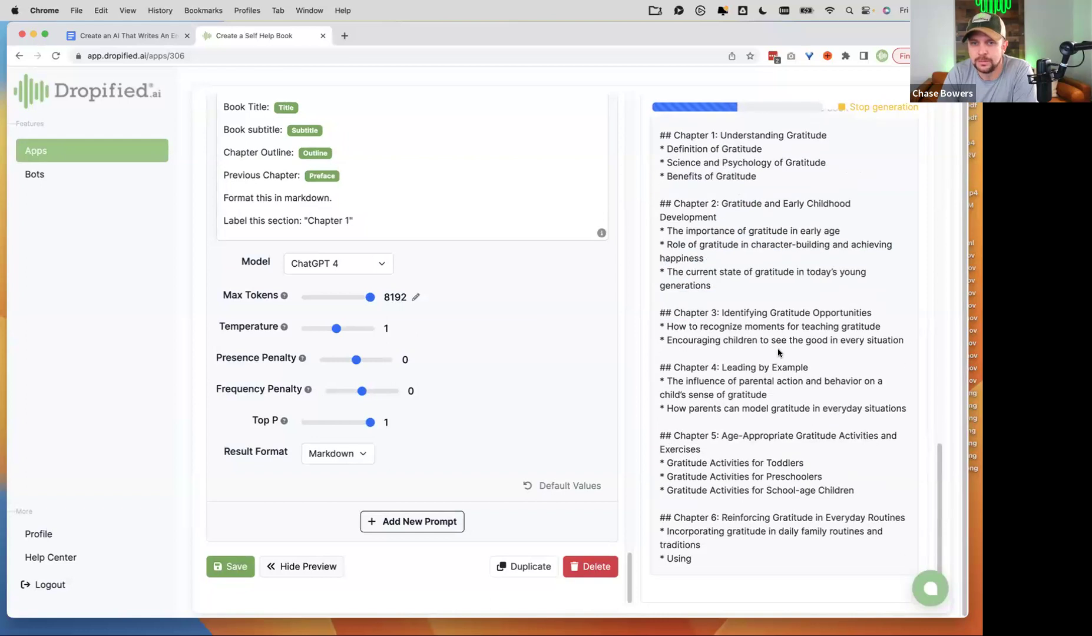
left_click_drag(722, 313, 874, 313)
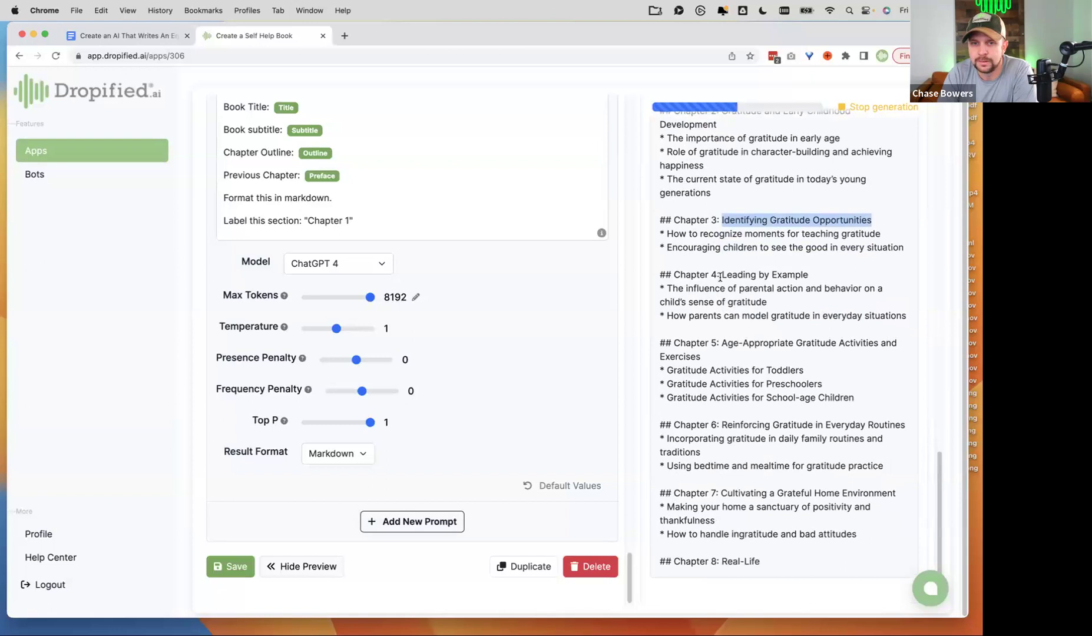
left_click_drag(722, 272, 838, 272)
left_click_drag(717, 341, 786, 350)
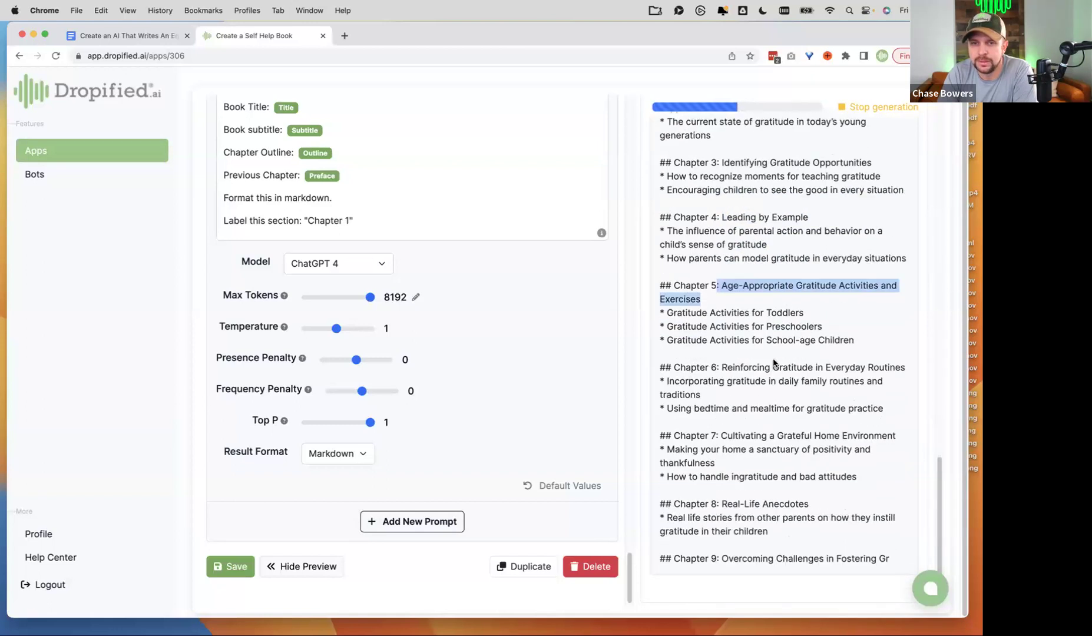
left_click_drag(717, 367, 908, 366)
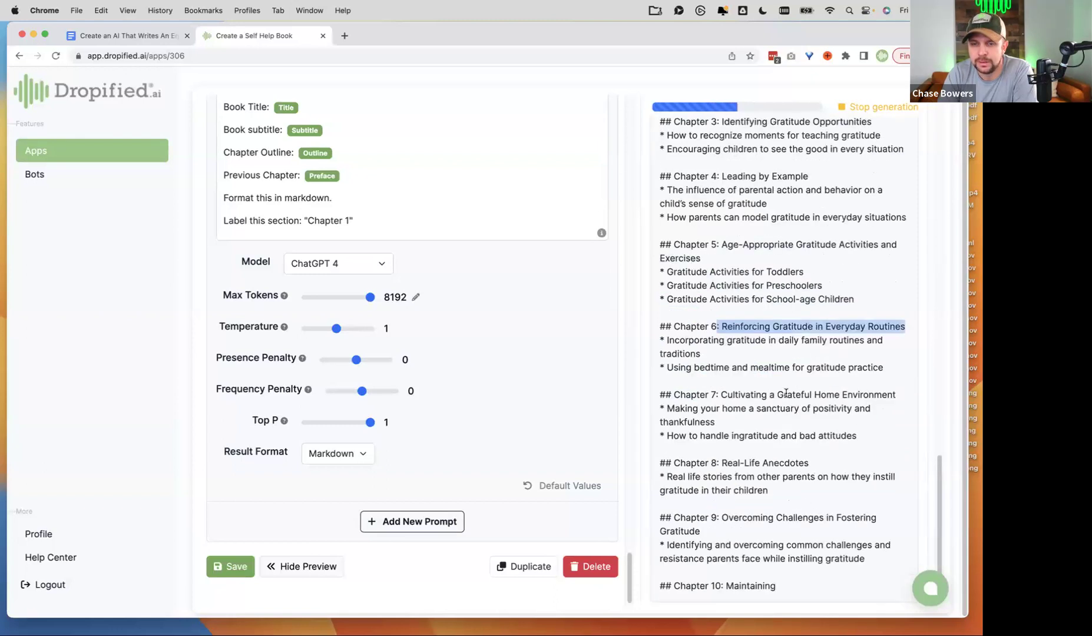
left_click_drag(895, 397, 711, 397)
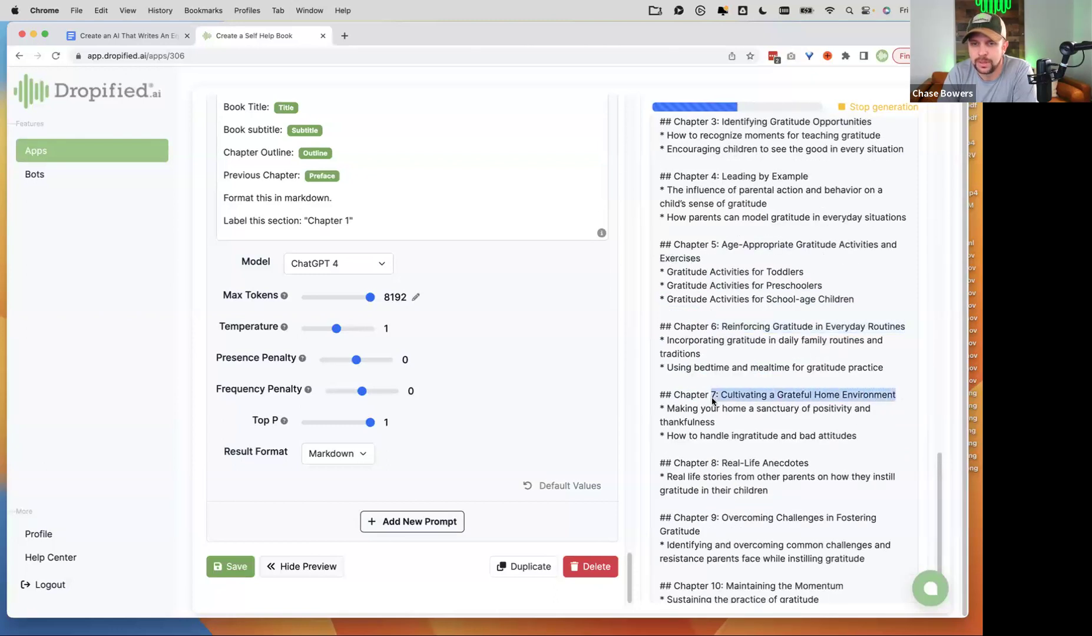
left_click_drag(816, 410, 703, 409)
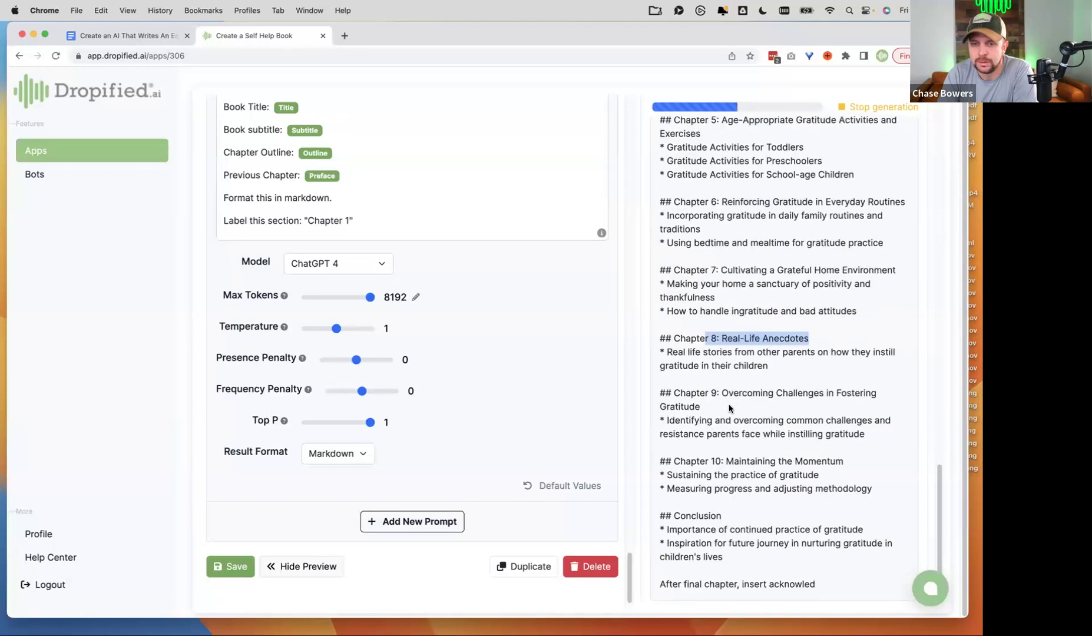
left_click_drag(729, 395, 759, 409)
left_click(759, 407)
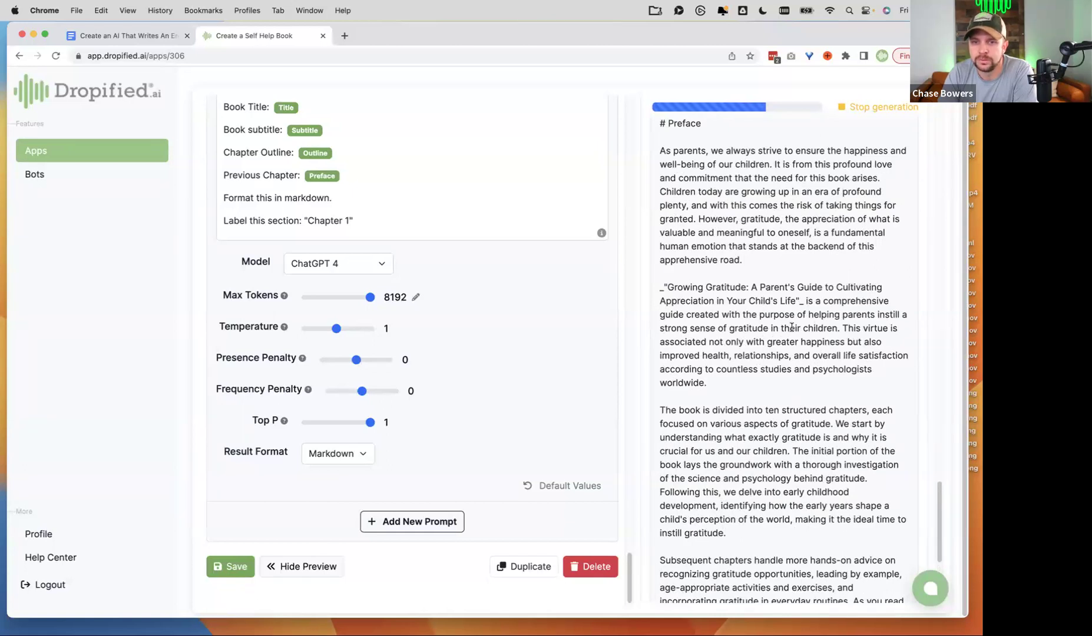
Read the generated Preface, checking how it describes the book's chapters and structure.
left_click_drag(764, 245, 884, 245)
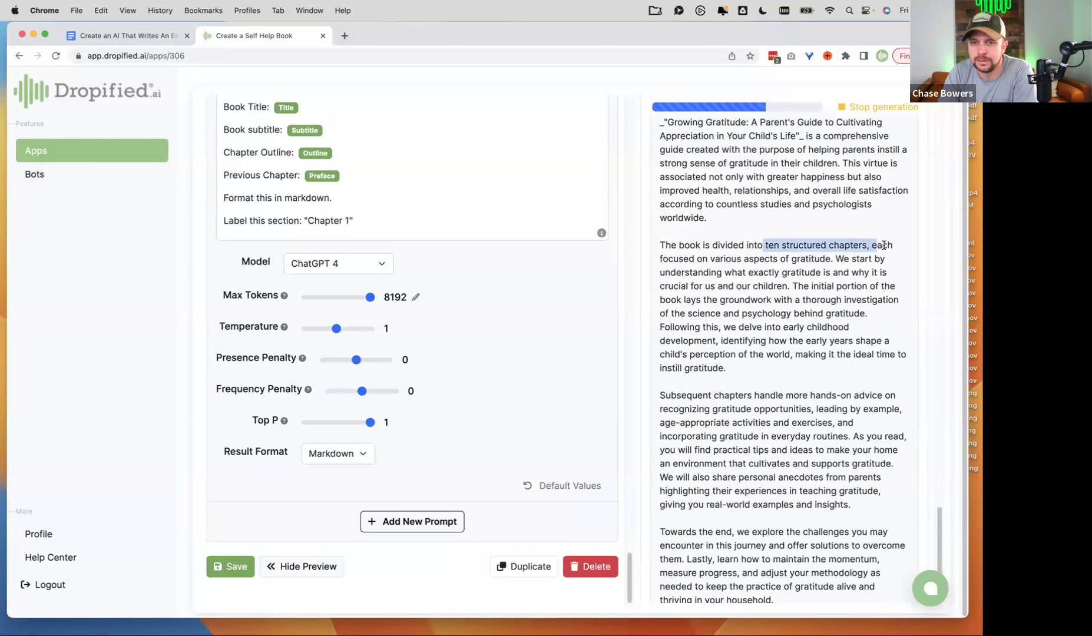
left_click_drag(676, 274, 852, 274)
left_click(745, 304)
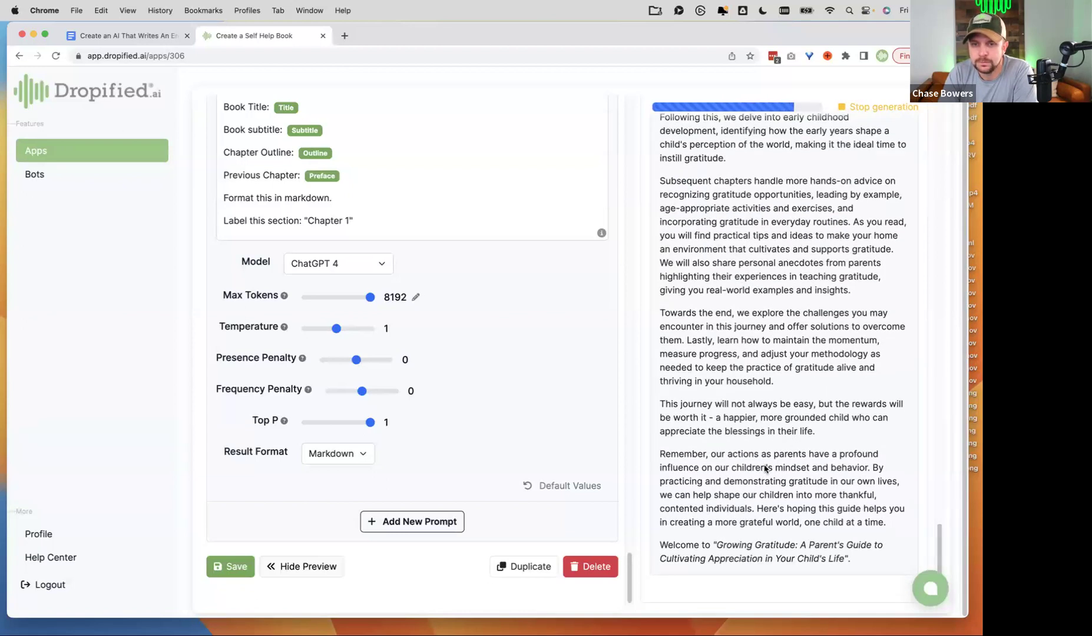
Compare the Chapter 1 points in the generated outline with the sections being written in the generated Chapter 1.
left_click_drag(659, 476, 851, 490)
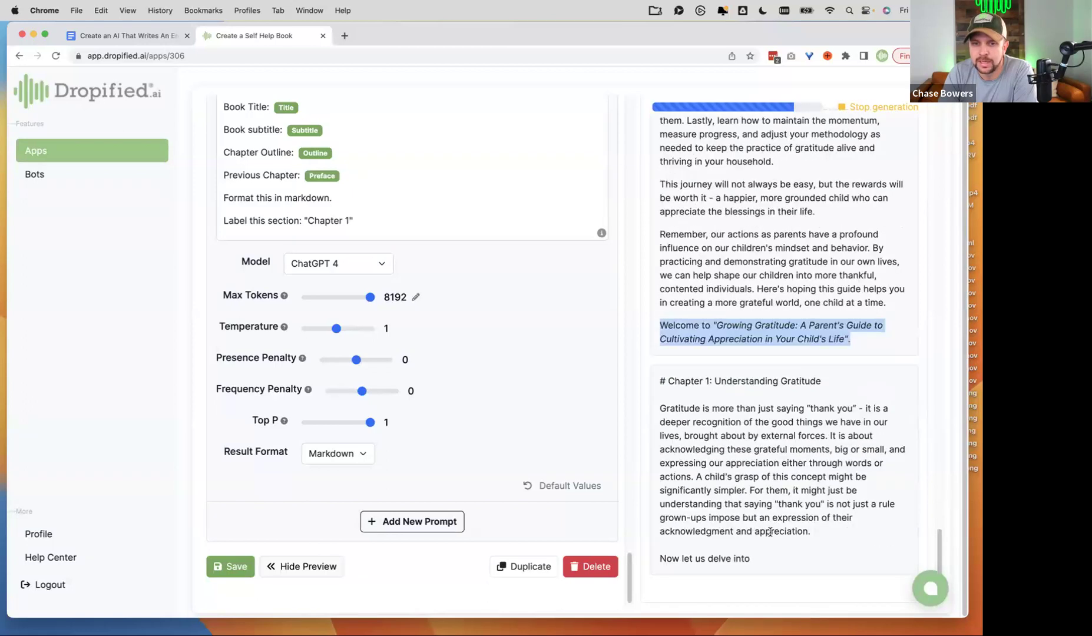
scroll(732, 482, "up", 6)
scroll(735, 482, "up", 15)
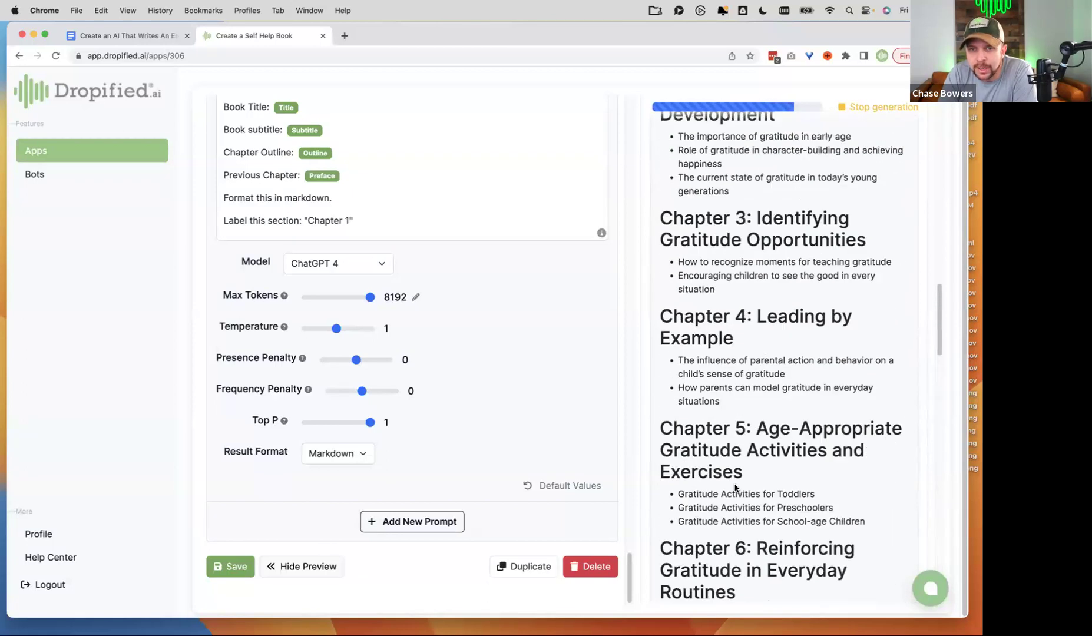
left_click_drag(681, 329, 788, 336)
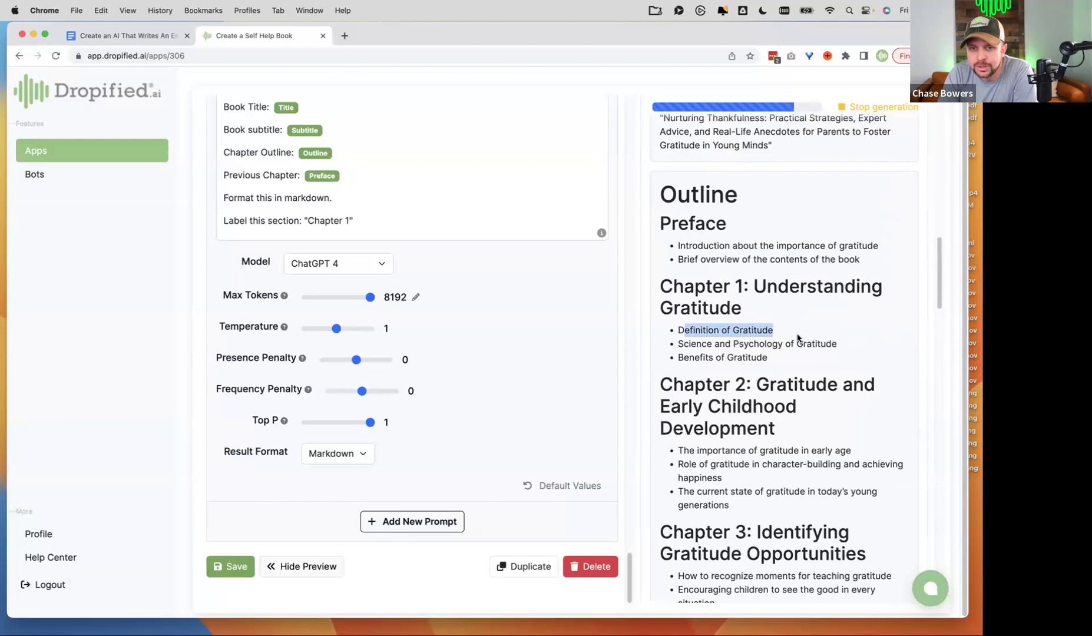
left_click_drag(678, 344, 847, 349)
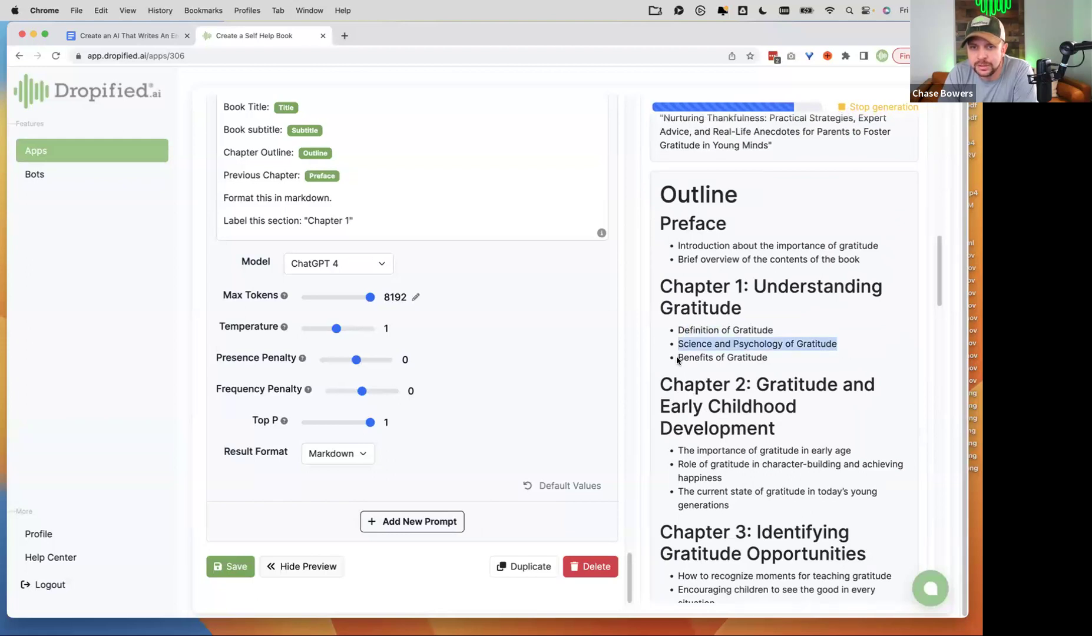
left_click_drag(678, 360, 823, 362)
scroll(773, 356, "down", 20)
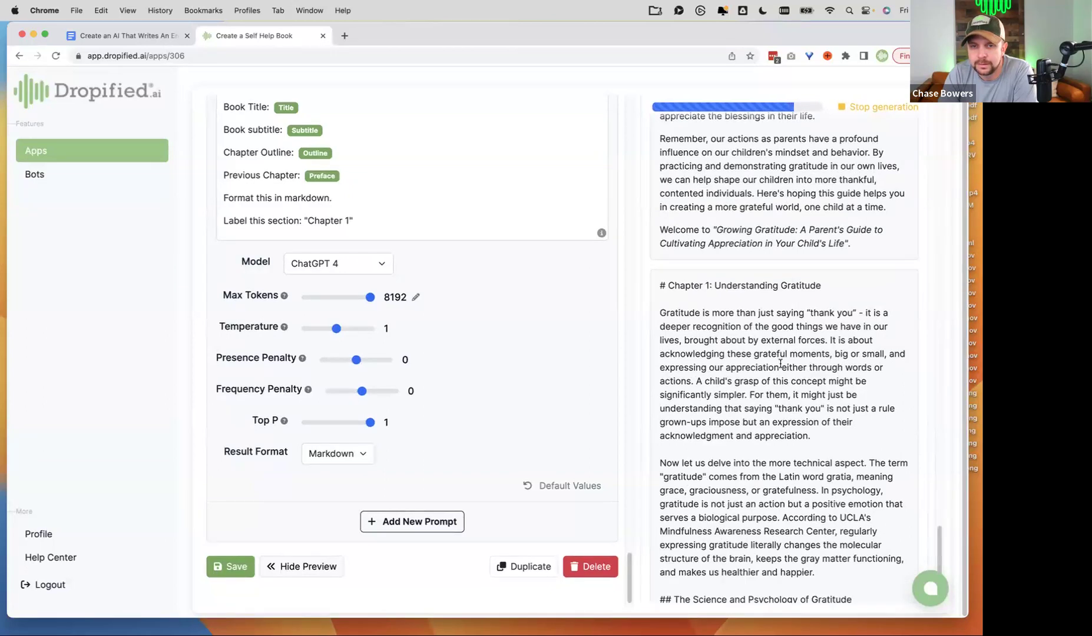
scroll(784, 356, "down", 2)
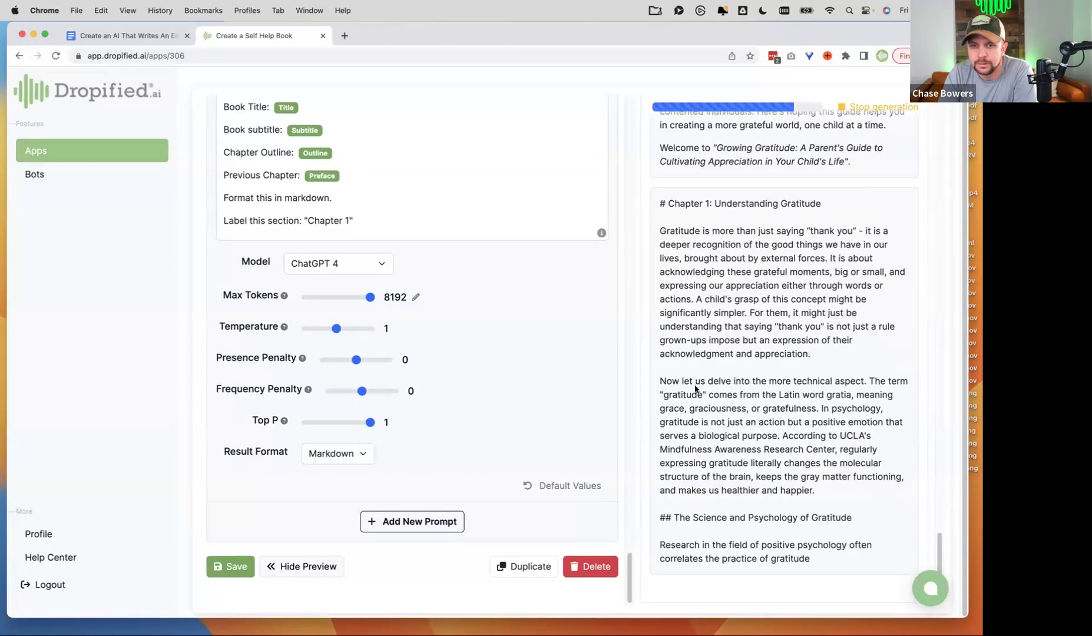
left_click_drag(683, 379, 880, 377)
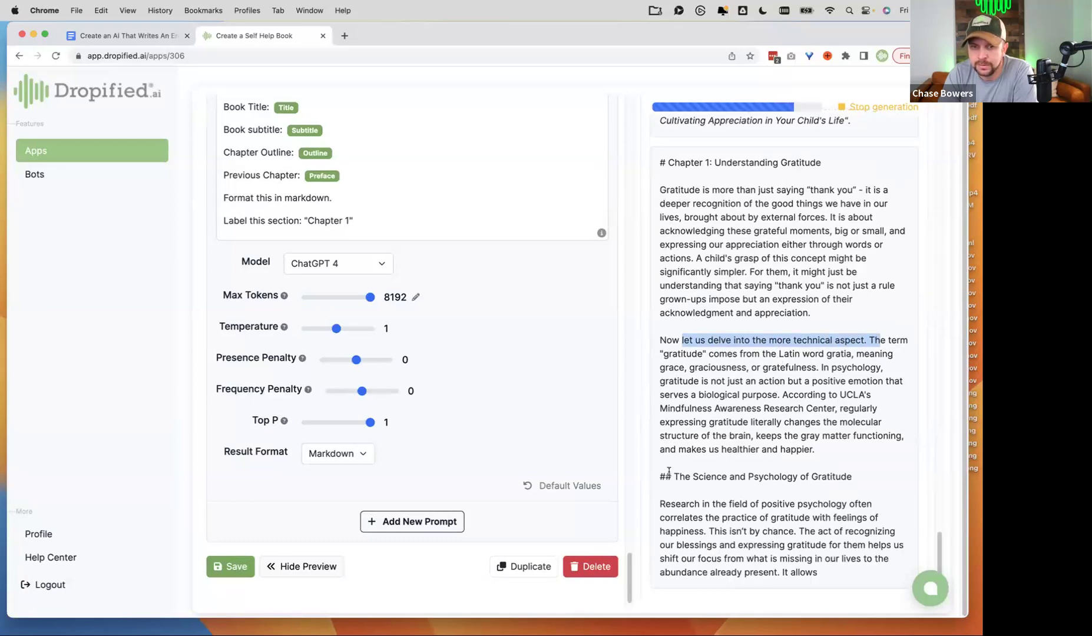
left_click_drag(674, 477, 846, 476)
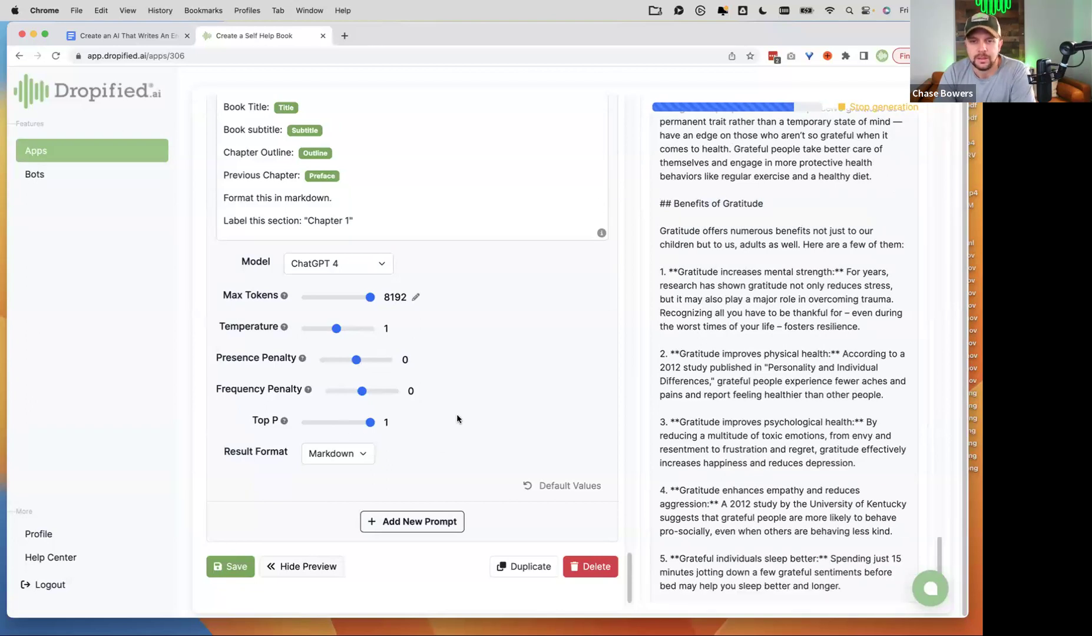
Review the Chapter 1 prompt, examining its chapter number, book variables and Previous Chapter line for reuse in the next chapter.
scroll(483, 415, "up", 5)
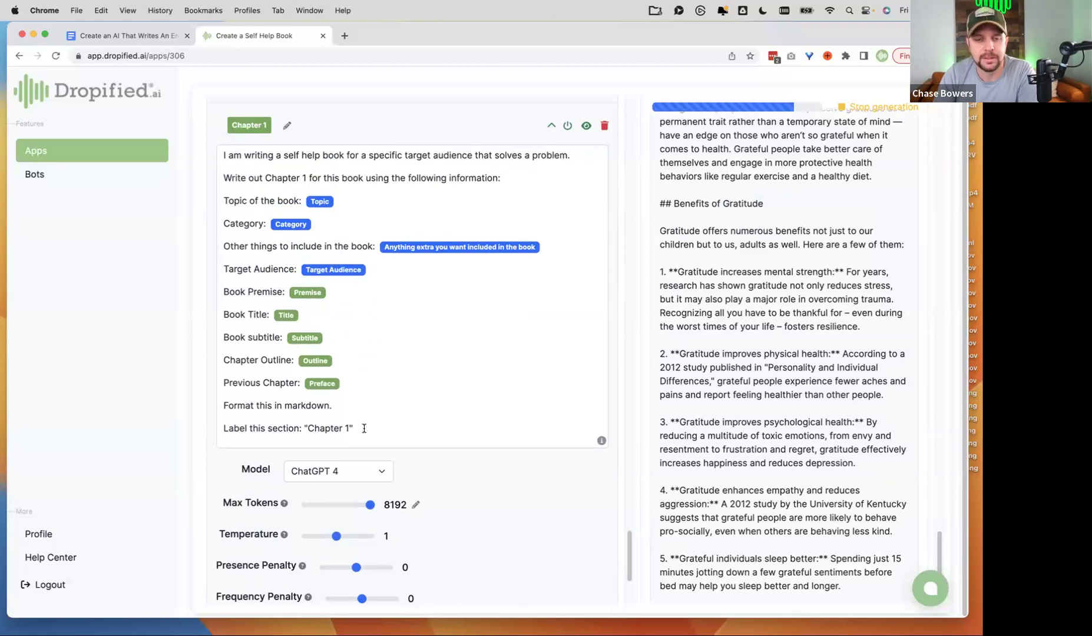
left_click_drag(388, 429, 214, 155)
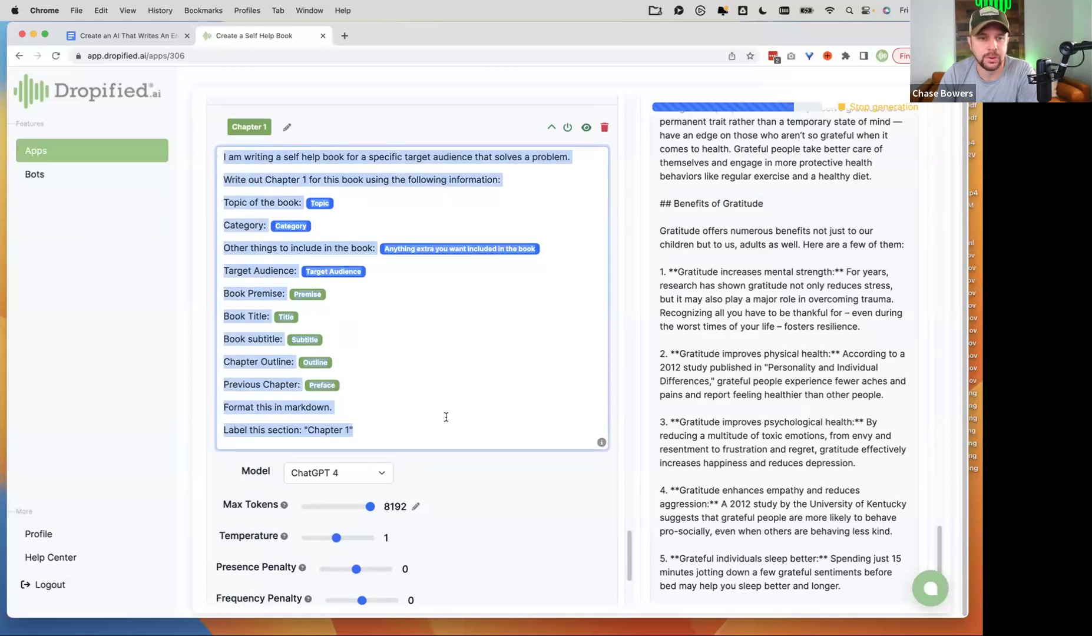
left_click(496, 494)
scroll(496, 493, "down", 5)
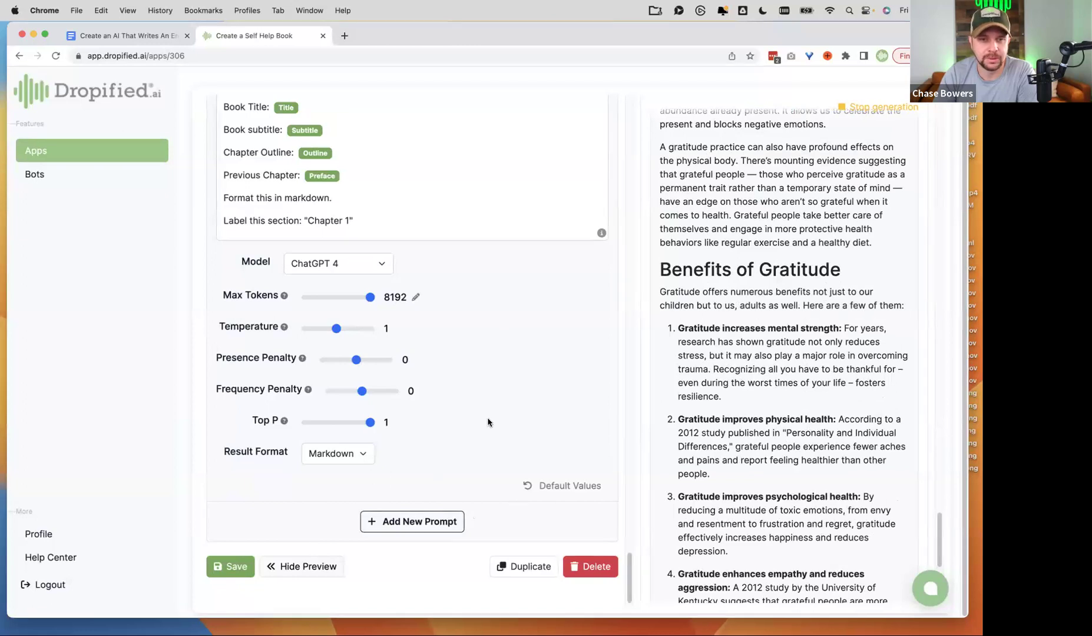
scroll(489, 420, "down", 3)
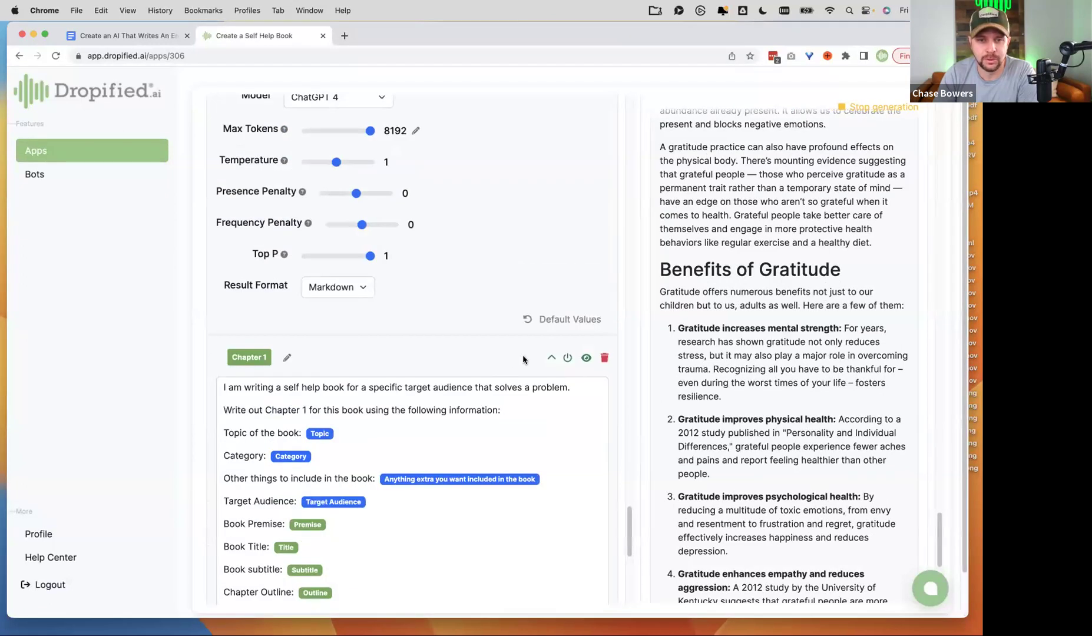
scroll(527, 370, "down", 8)
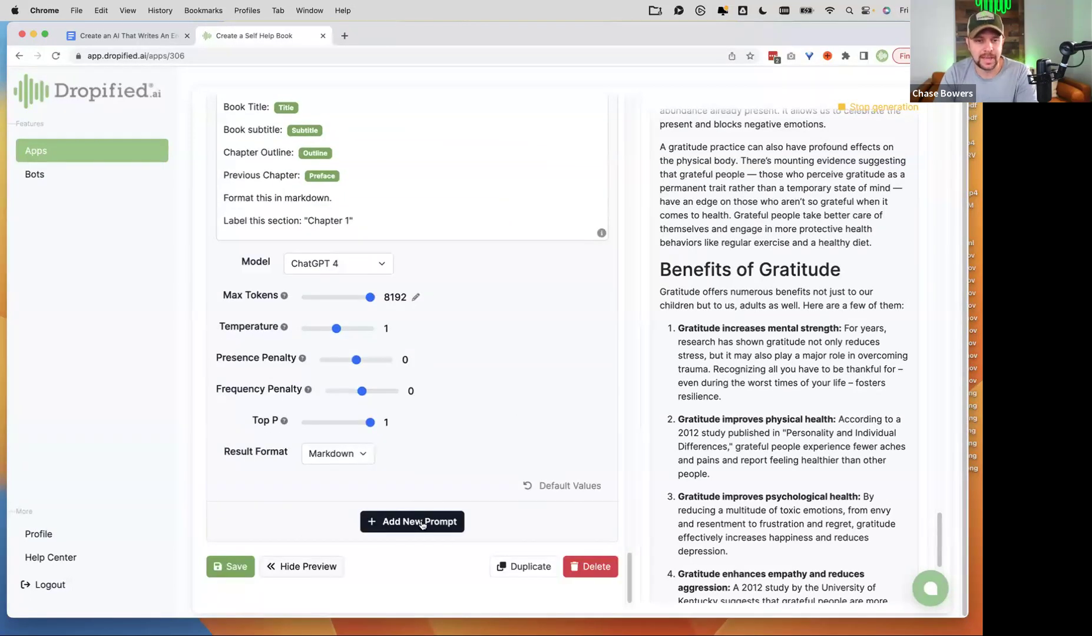
scroll(438, 453, "up", 4)
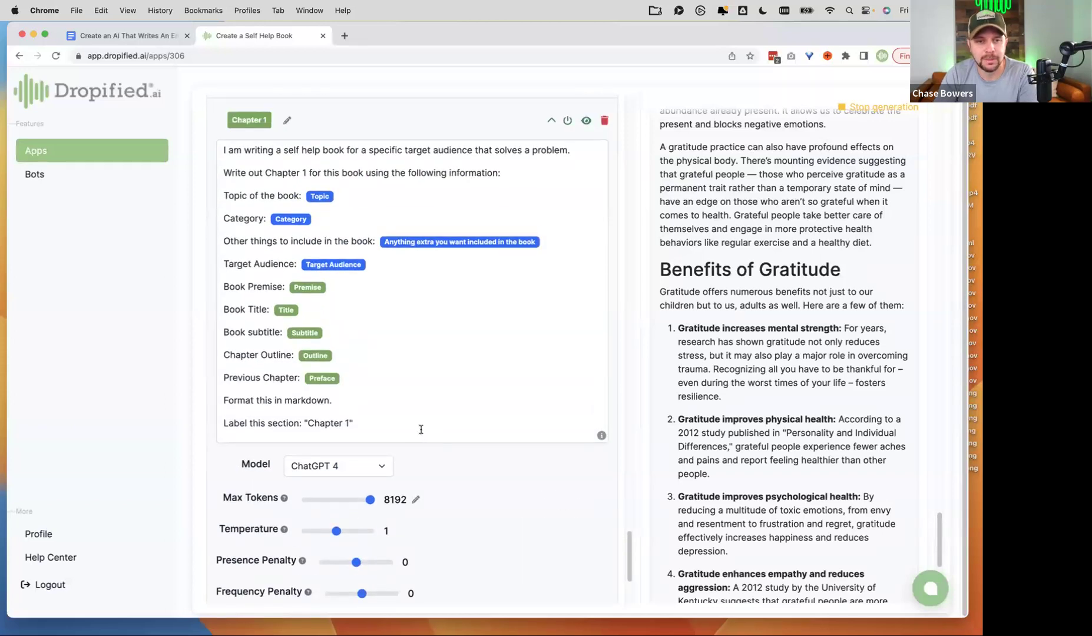
left_click_drag(367, 377, 271, 301)
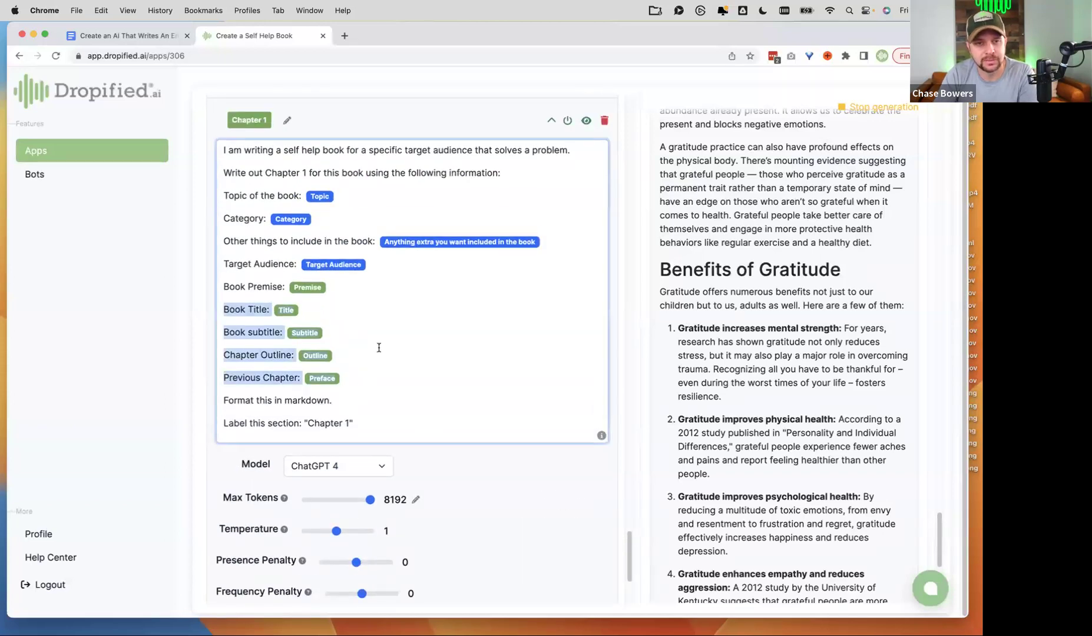
left_click(378, 349)
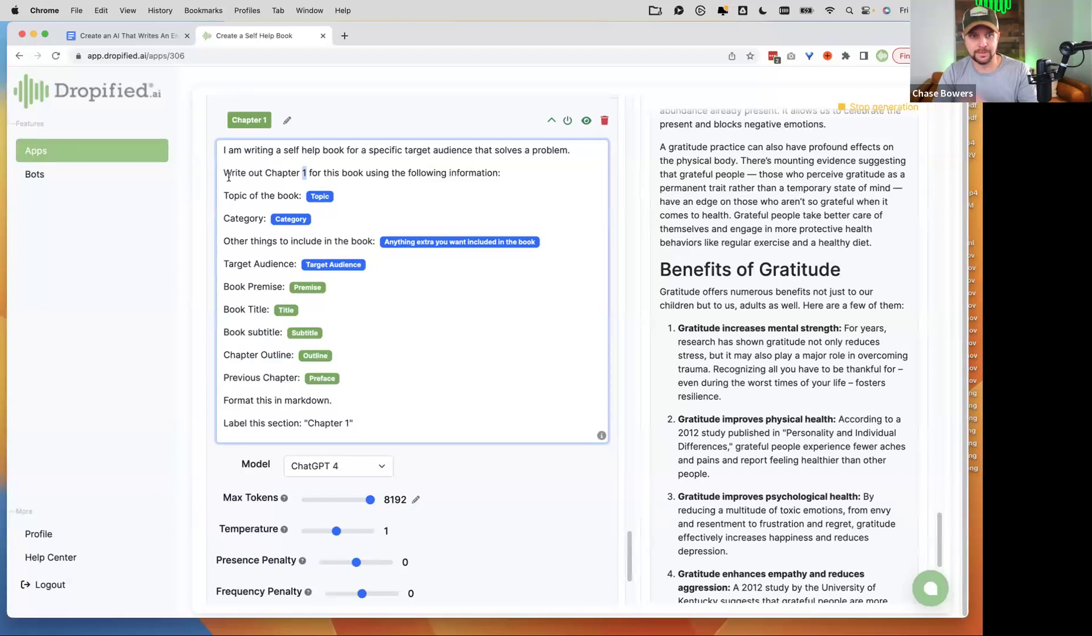
Copy the entire Chapter 1 prompt text and add a new prompt named Chapter 2.
left_click_drag(223, 149, 356, 423)
key("super+c")
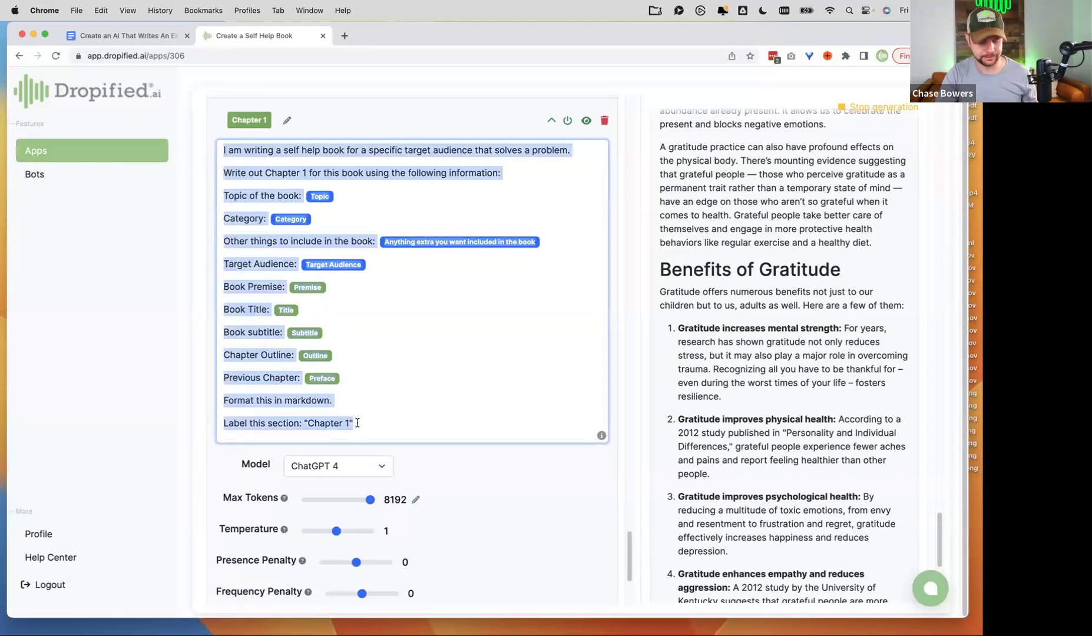
left_click(429, 421)
scroll(429, 422, "down", 3)
left_click(430, 523)
scroll(371, 484, "down", 5)
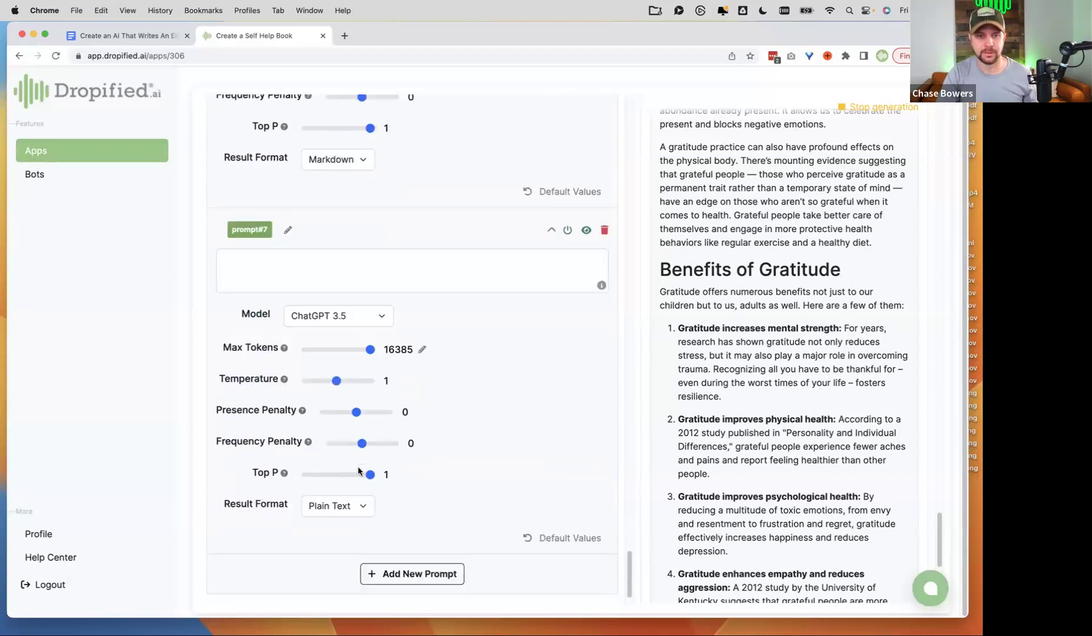
left_click(287, 178)
type("Chapter 2")
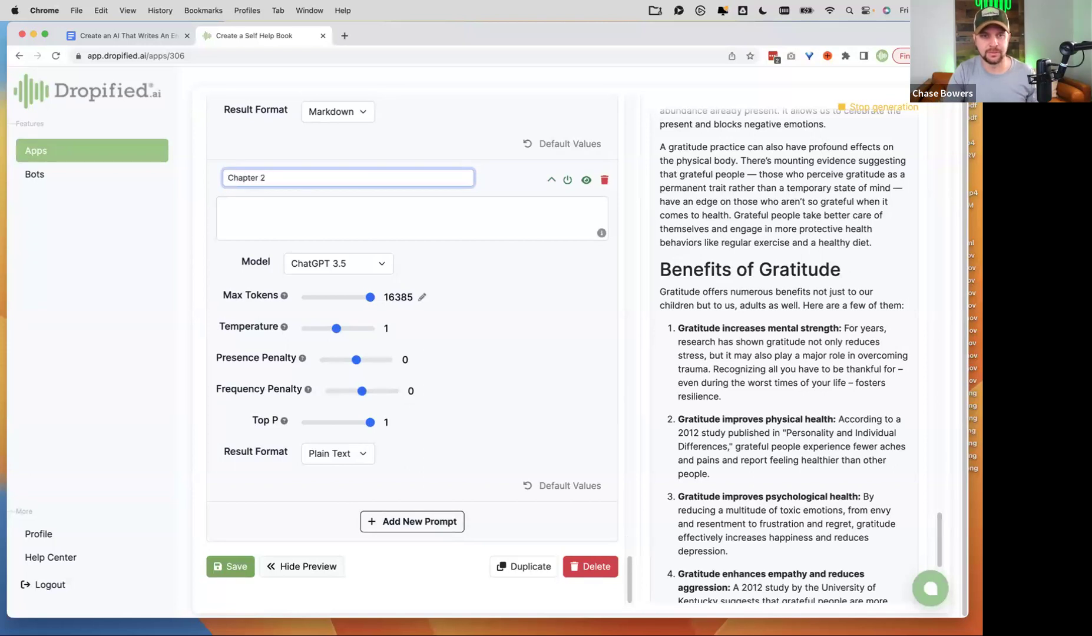
Set the Chapter 2 prompt to ChatGPT 4 with Markdown result format and paste the copied Chapter 1 text into it.
left_click(334, 216)
left_click(340, 265)
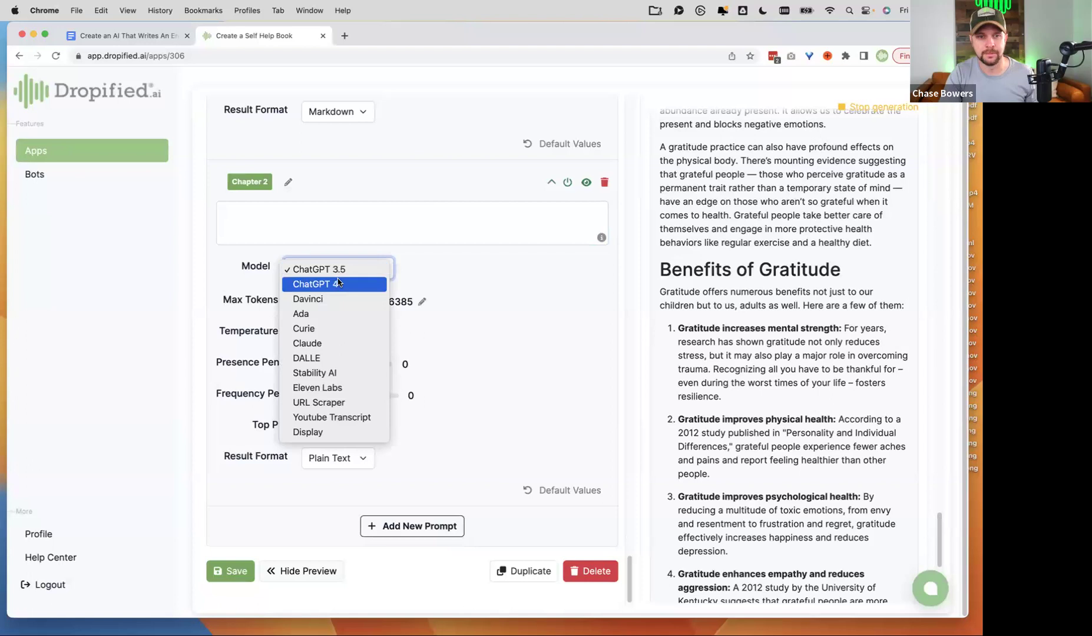
left_click(339, 283)
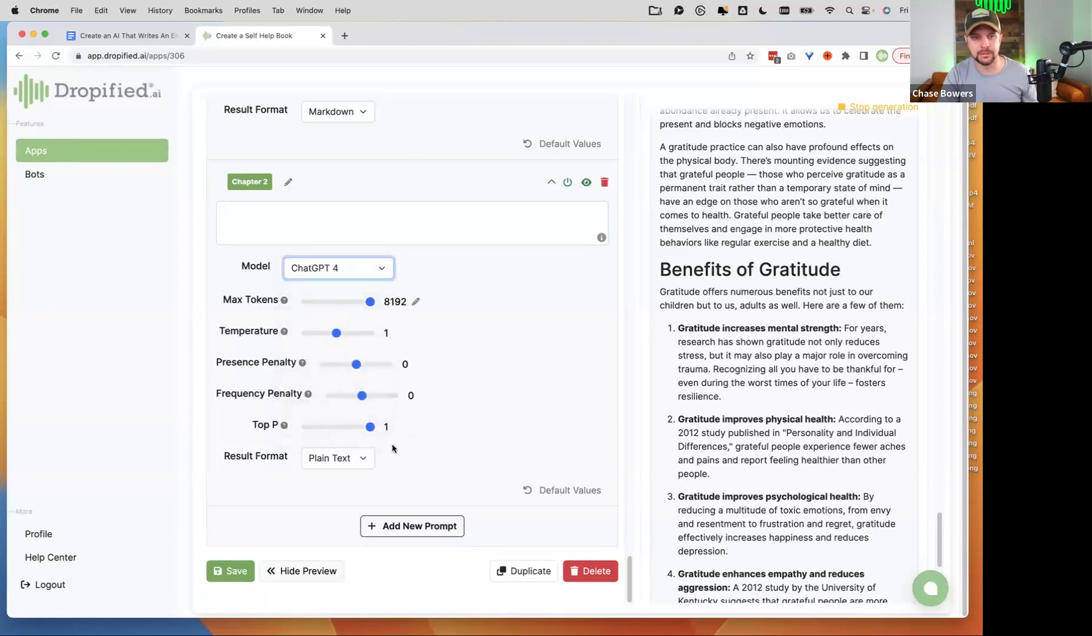
left_click(357, 458)
left_click(336, 473)
left_click(294, 218)
key("super+v")
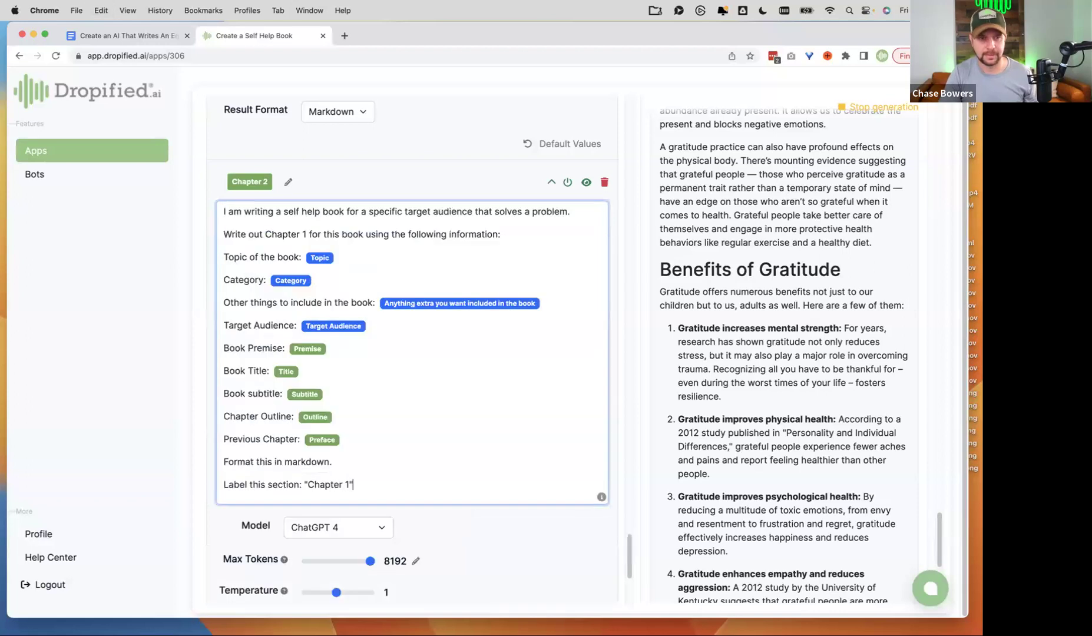
Change the chapter number to 2 in both the writing instruction and the section label of the Chapter 2 prompt.
left_click(309, 234)
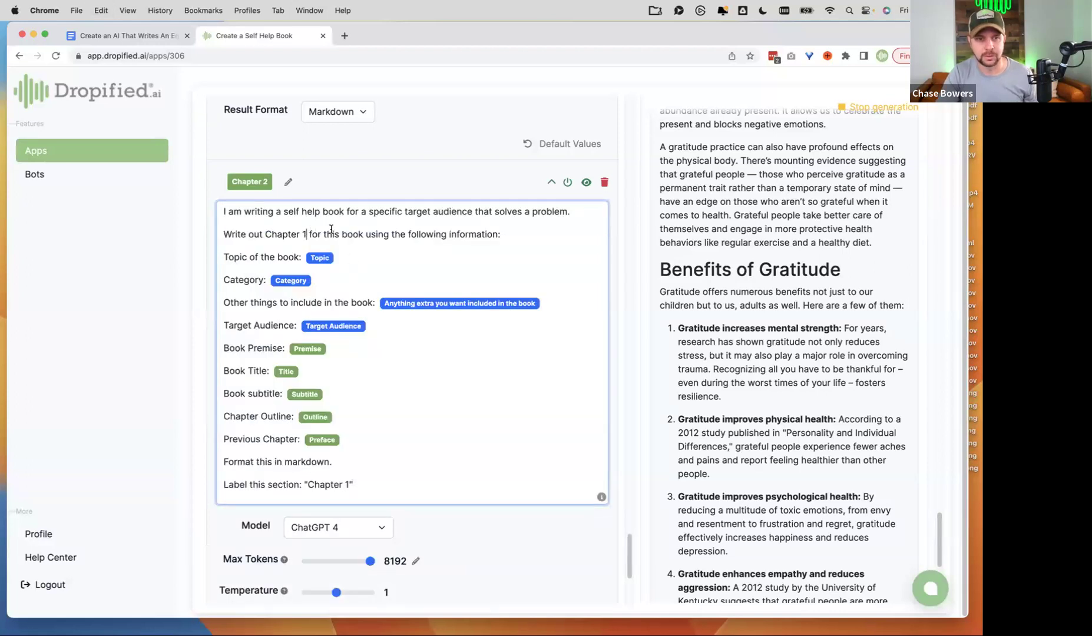
key("BackSpace")
type("2")
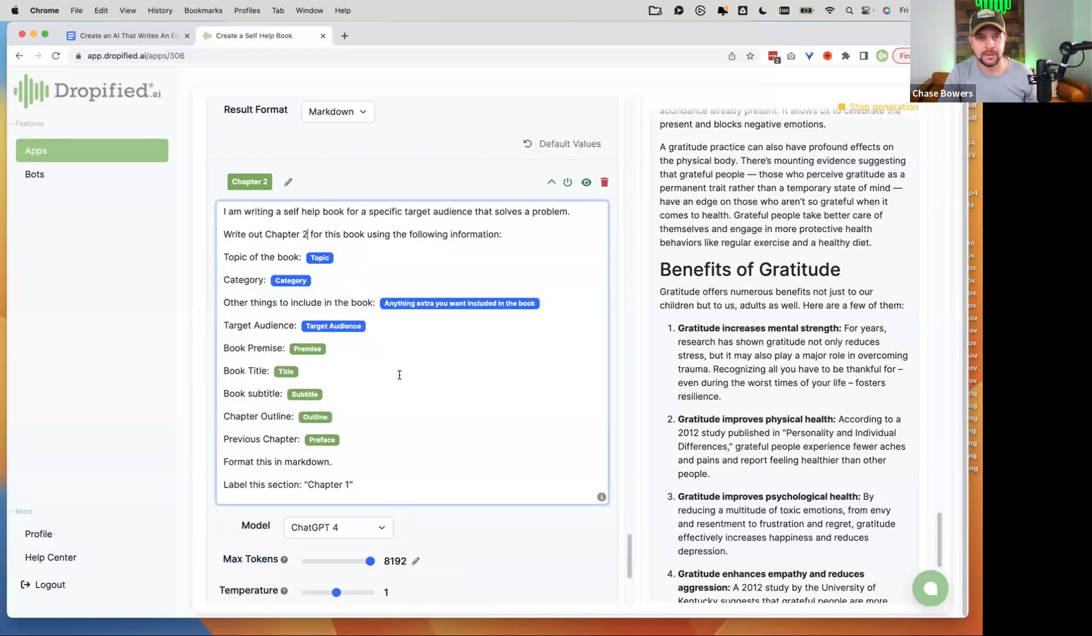
left_click(350, 486)
key("BackSpace")
type("2")
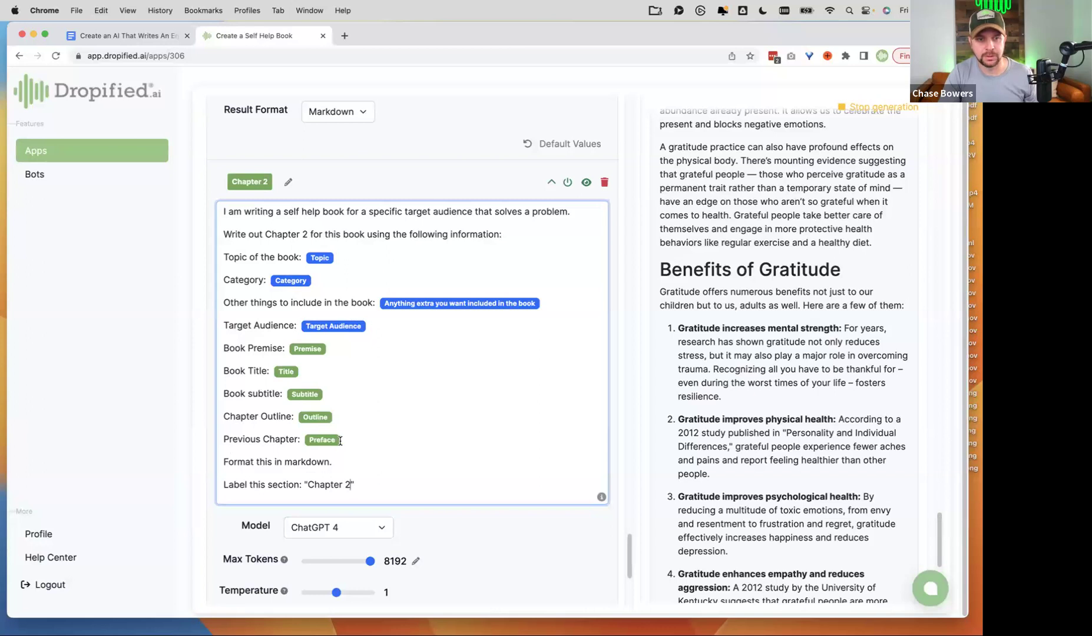
Replace the Preface variable on the Previous Chapter line with the Chapter 1 variable and save the app.
left_click(407, 436)
key("BackSpace")
type("@ch")
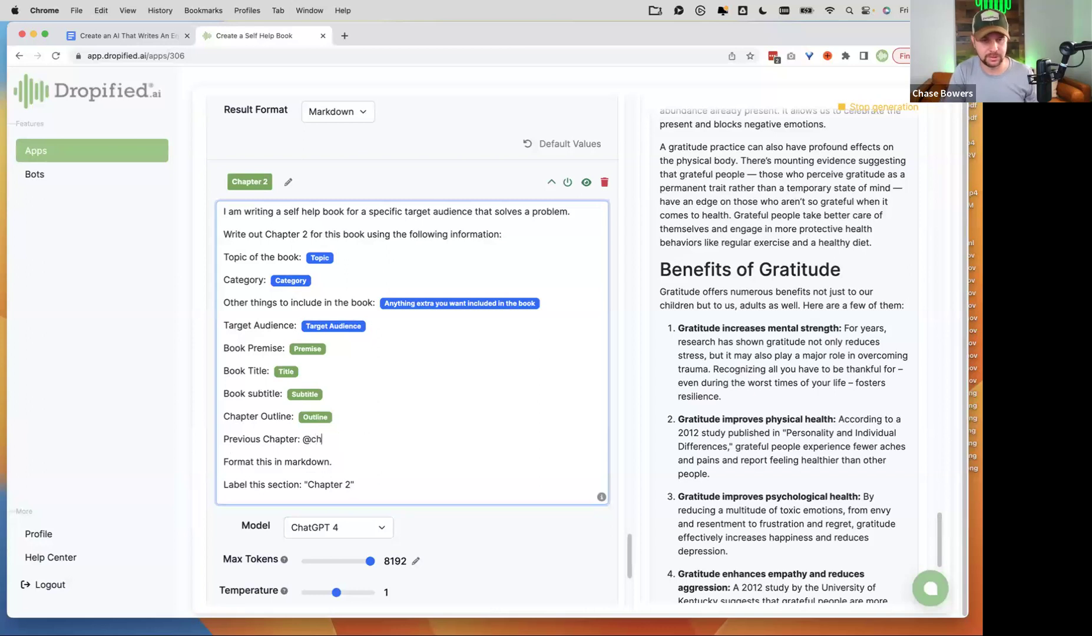
left_click(404, 453)
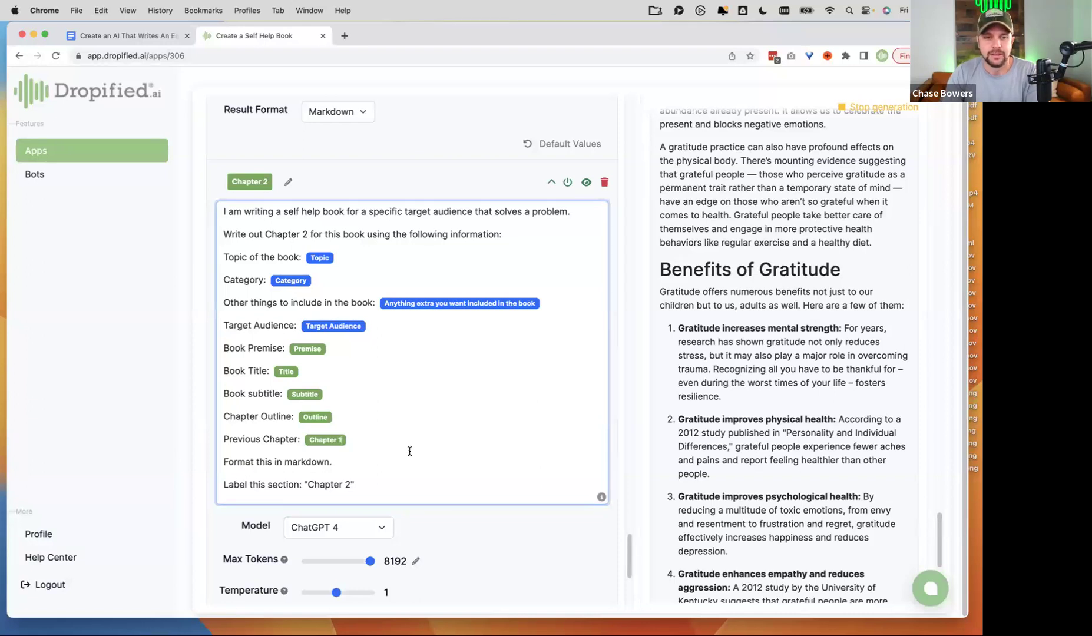
scroll(422, 454, "down", 3)
scroll(445, 462, "down", 2)
left_click(230, 566)
left_click(482, 409)
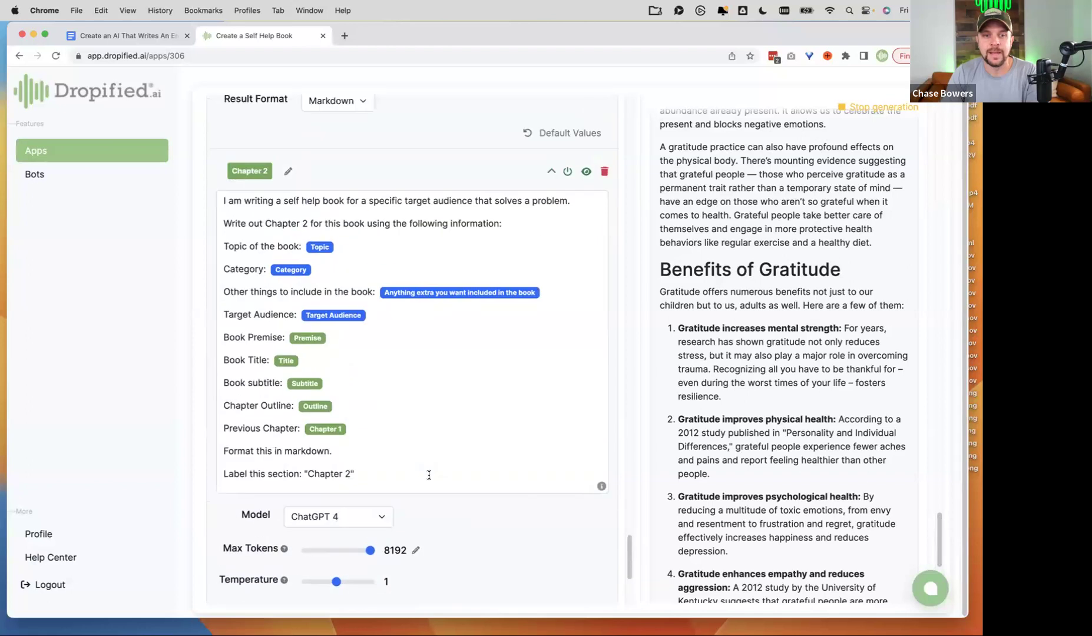
Look back through the Chapter 2, Chapter 1, Preface and Outline prompts to check how they build on each other.
scroll(399, 443, "up", 2)
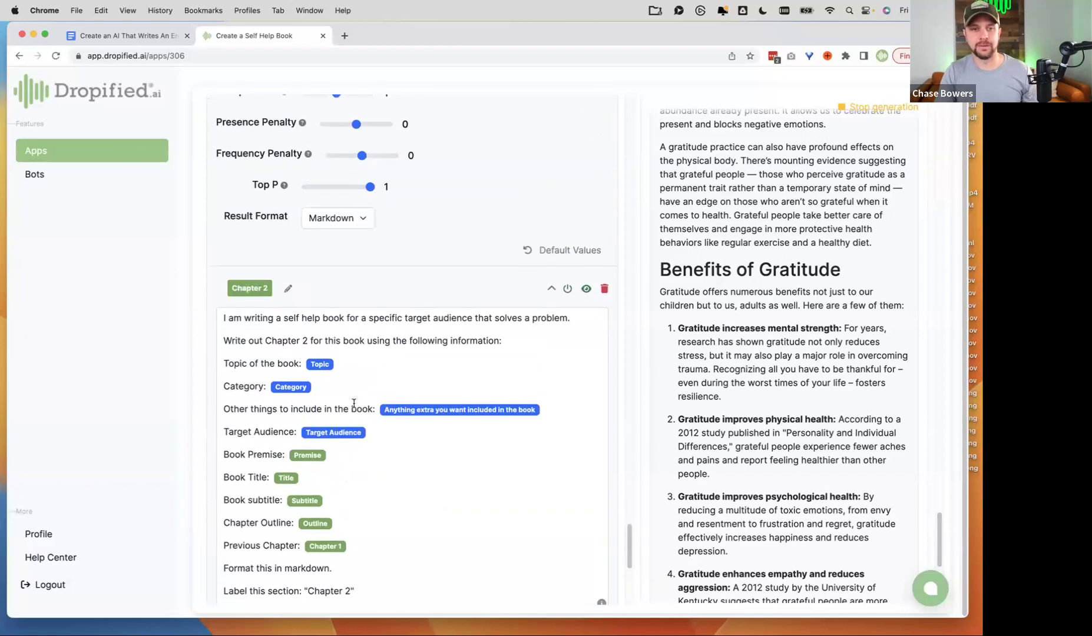
scroll(356, 407, "down", 2)
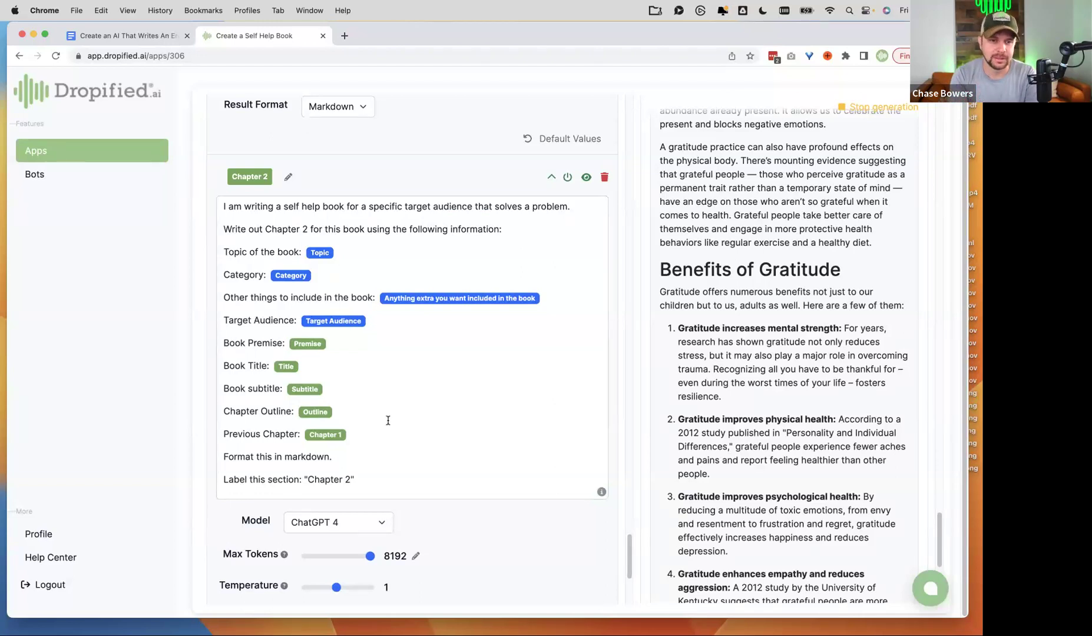
scroll(353, 341, "up", 10)
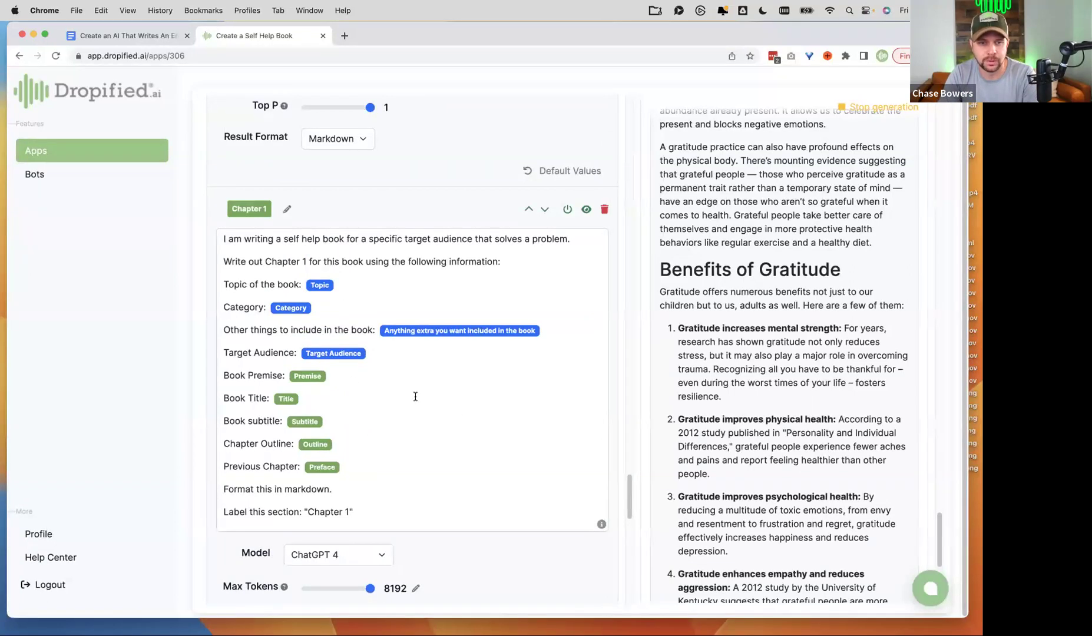
scroll(398, 424, "up", 5)
scroll(401, 393, "up", 4)
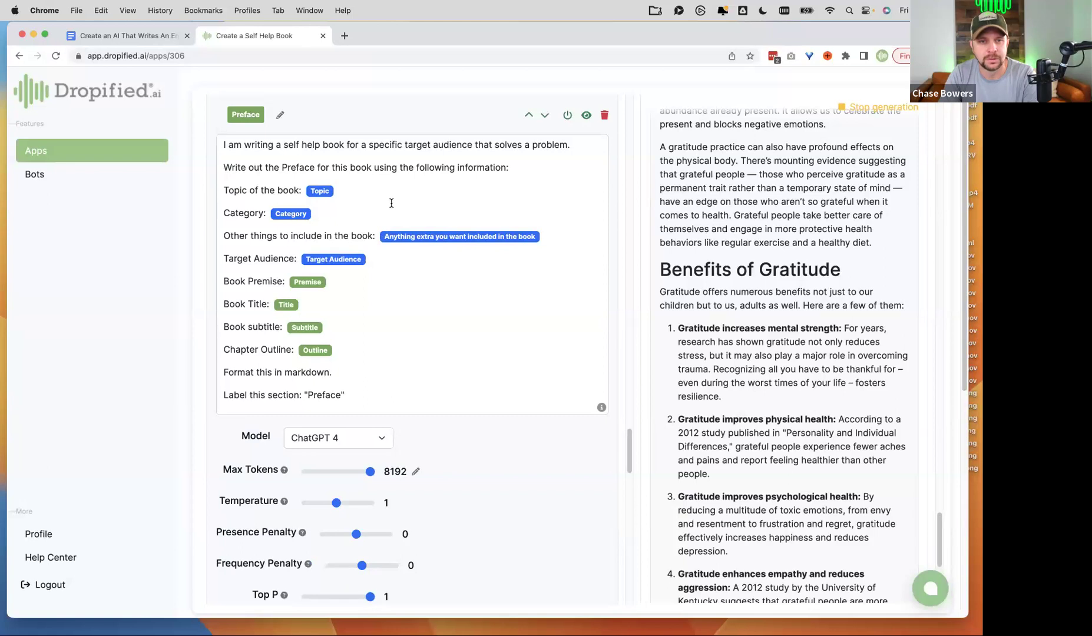
scroll(237, 194, "up", 10)
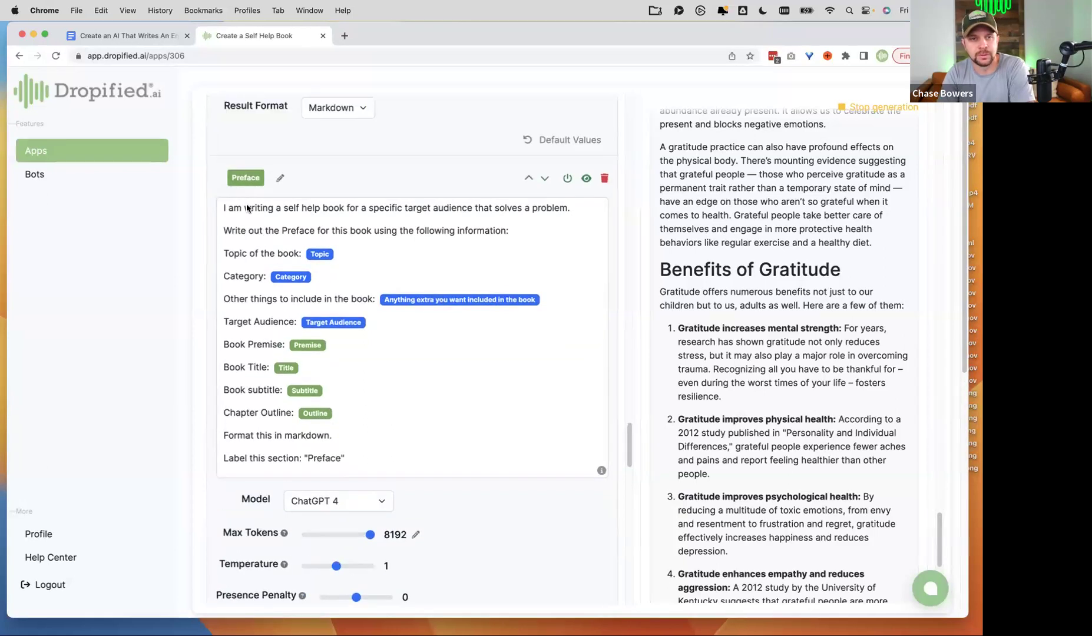
scroll(269, 216, "down", 10)
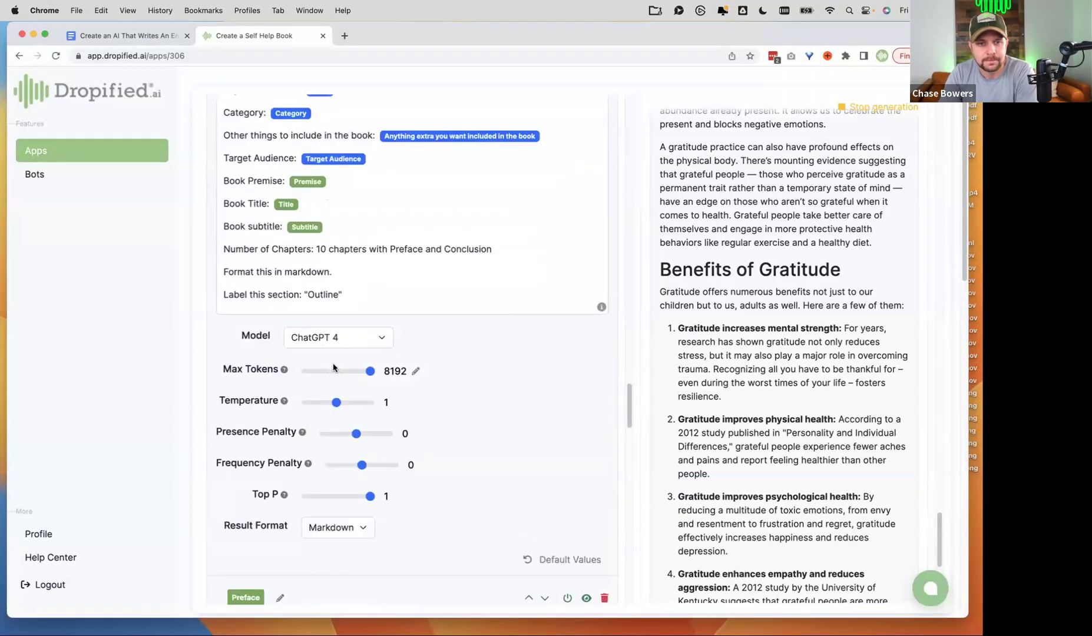
scroll(301, 239, "down", 3)
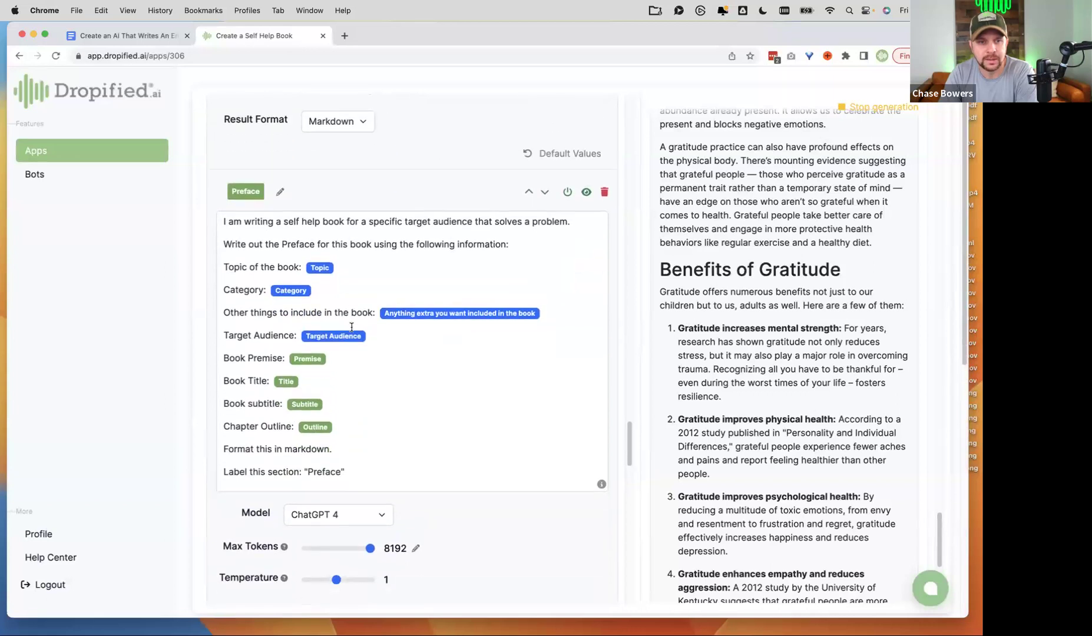
Copy the book information lines from "Topic of the book" through "Format this in markdown." in the Preface prompt.
left_click_drag(220, 209, 344, 357)
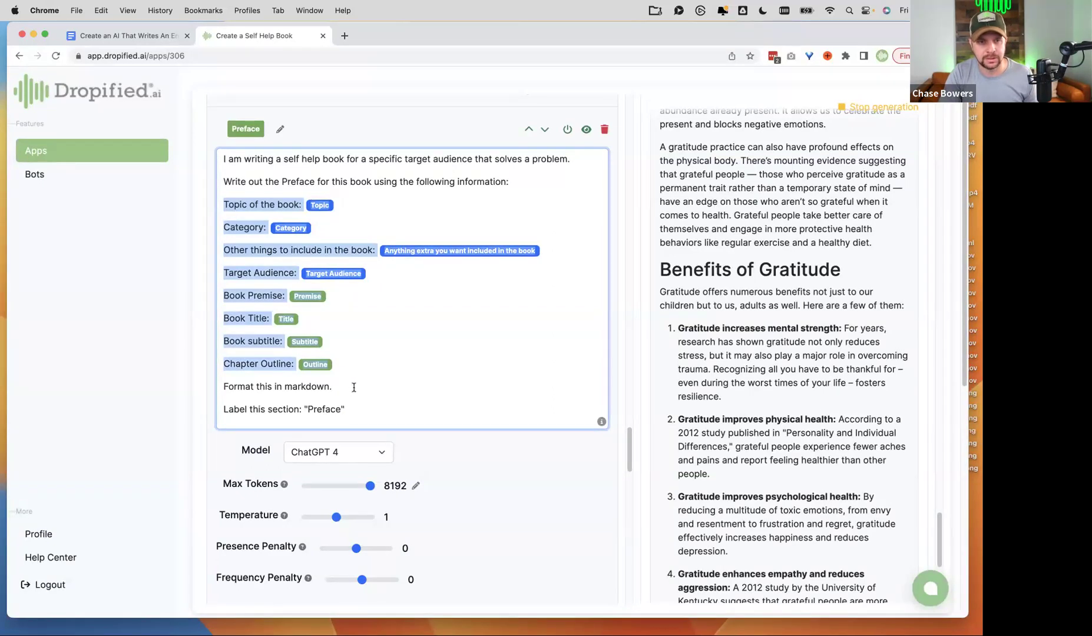
left_click(349, 387, "shift")
key("super+c")
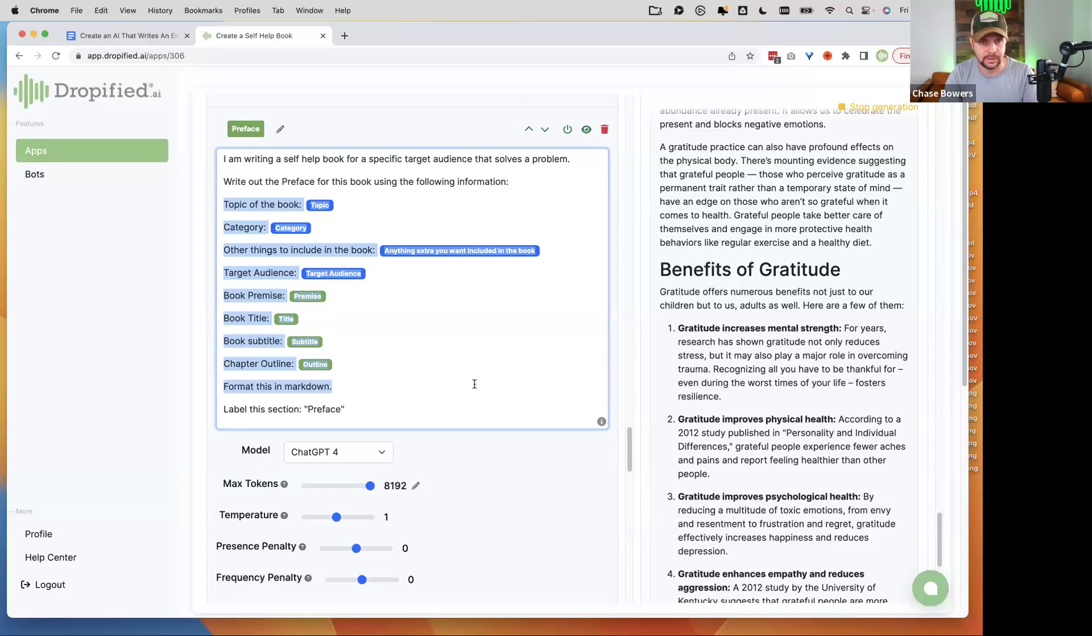
Add a new prompt after Chapter 2, paste the copied book information lines into it, and remove the blank first line.
scroll(464, 407, "down", 15)
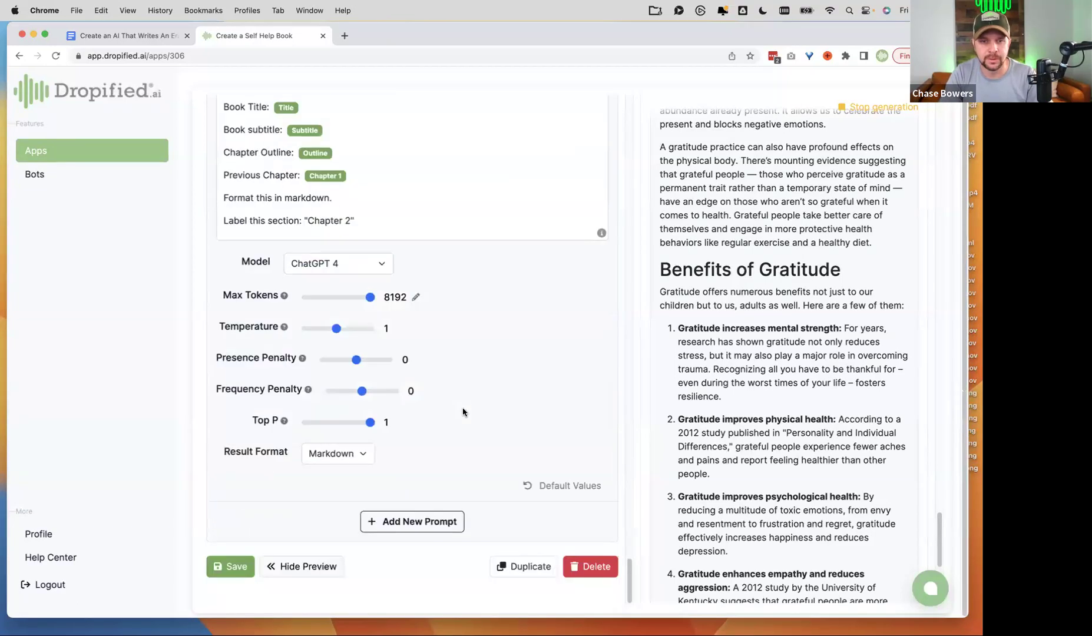
left_click(414, 521)
scroll(411, 496, "down", 4)
left_click(274, 307)
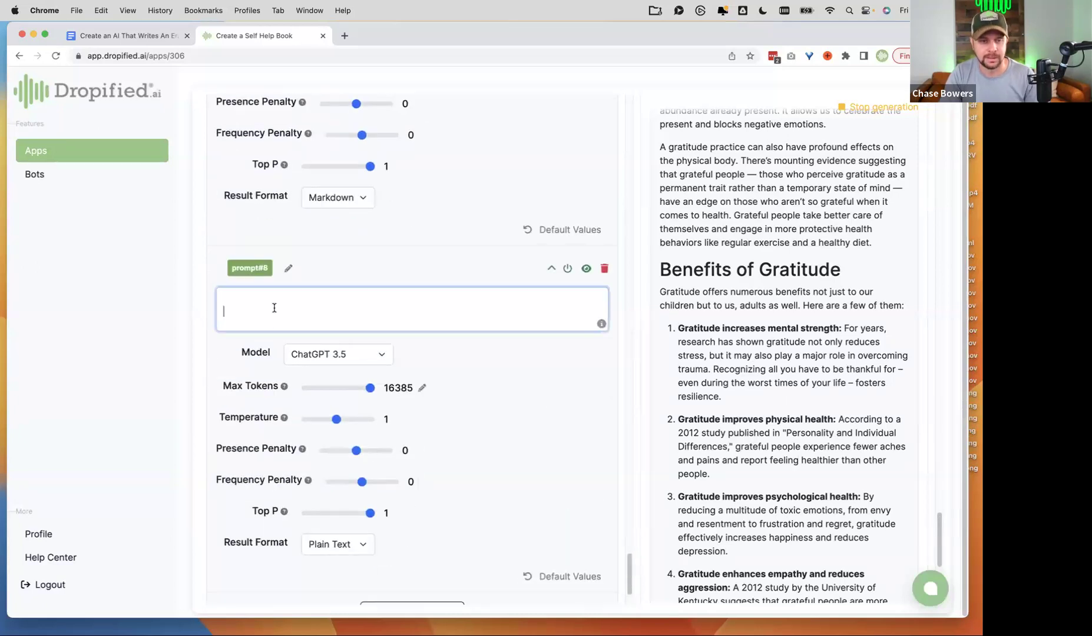
key("super+v")
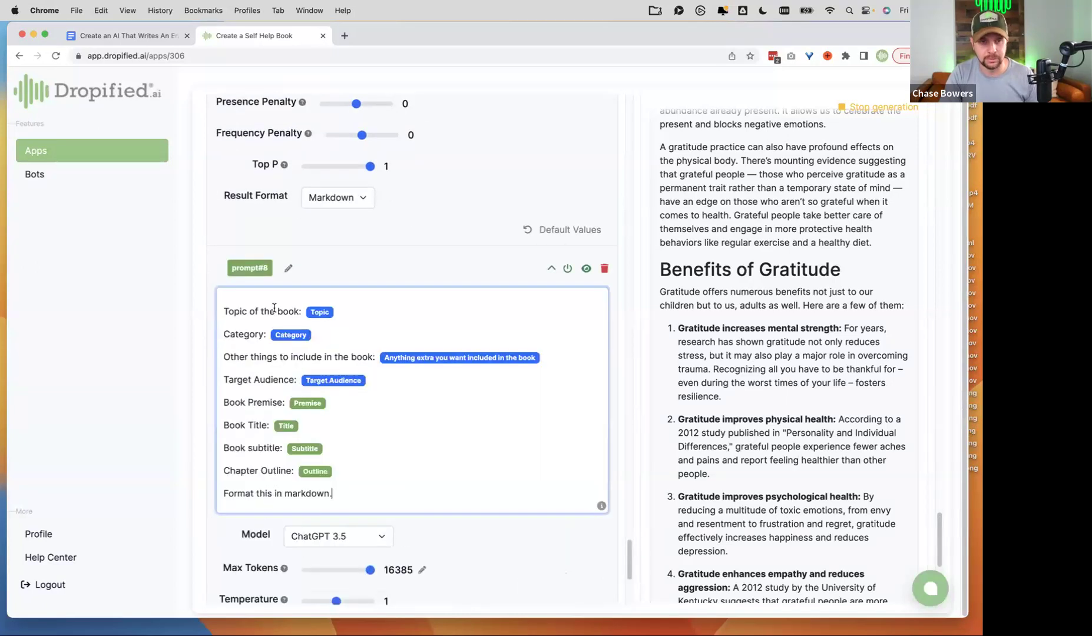
left_click(221, 312)
key("BackSpace")
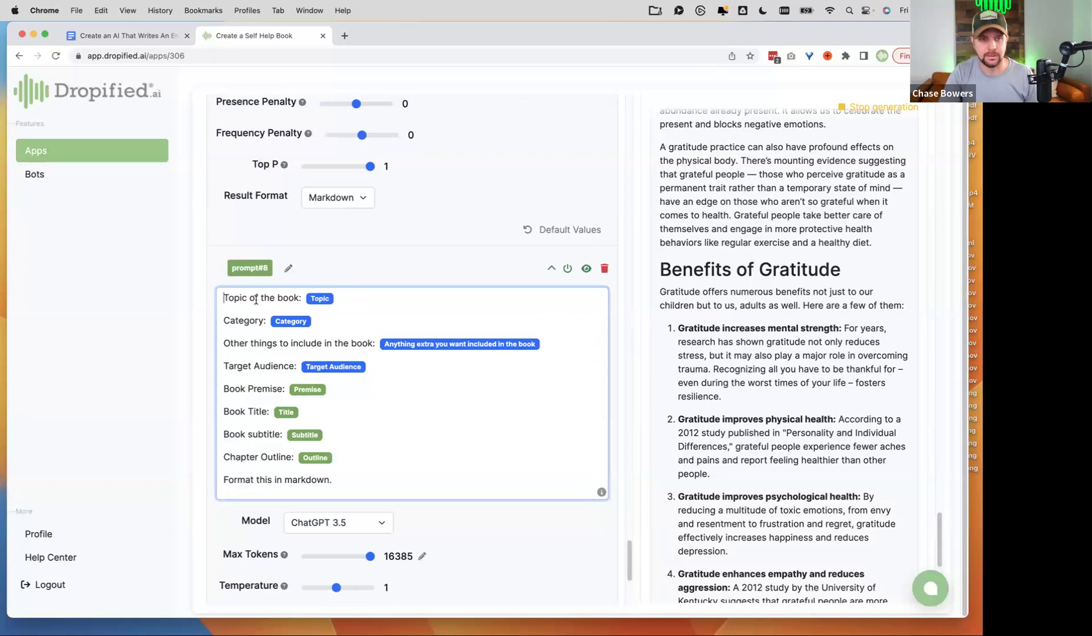
Set the new prompt's model to Display and keep its result format as Plain Text.
scroll(425, 451, "down", 3)
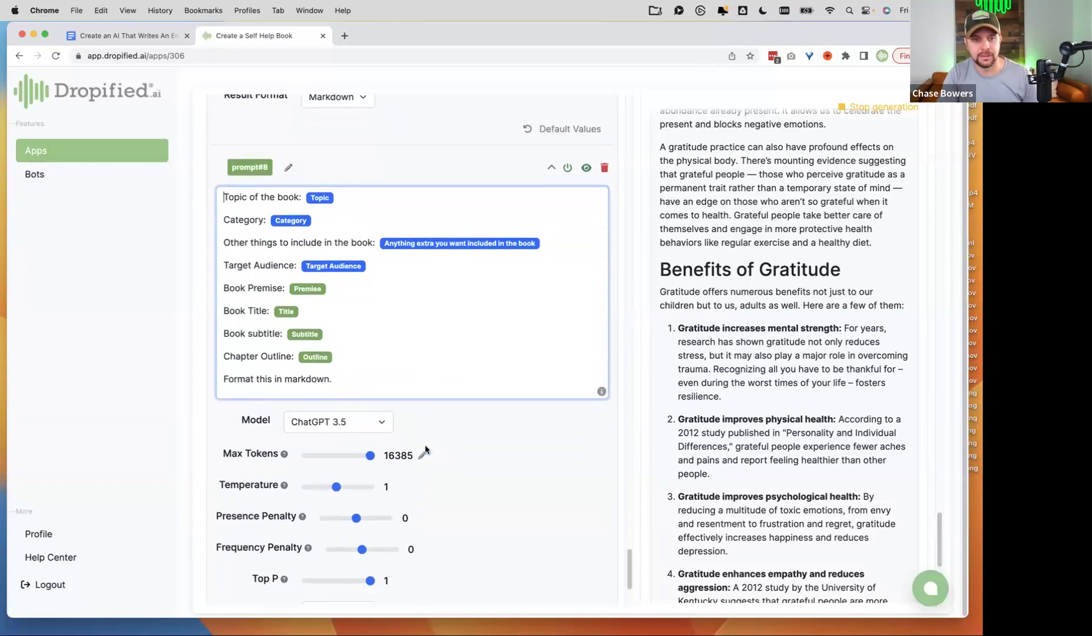
left_click(335, 421)
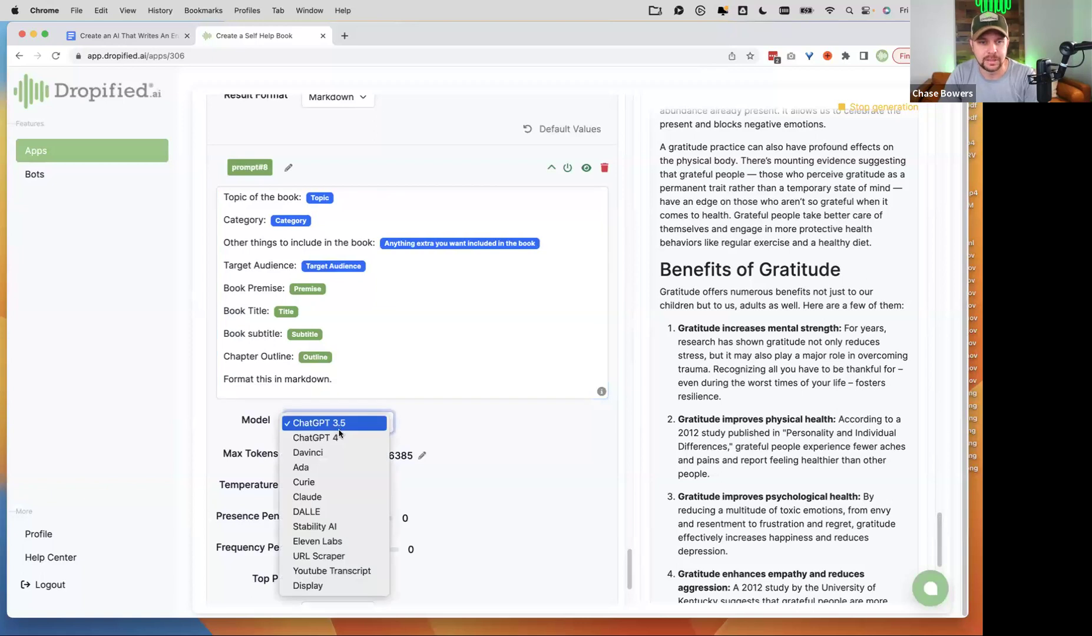
left_click(345, 589)
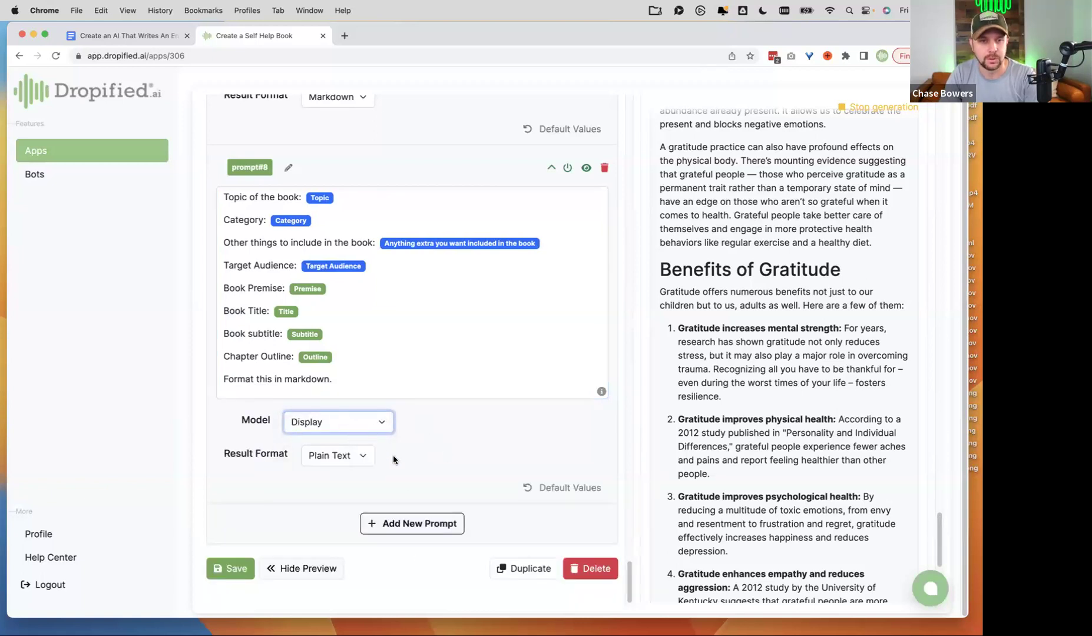
left_click(341, 456)
left_click(446, 454)
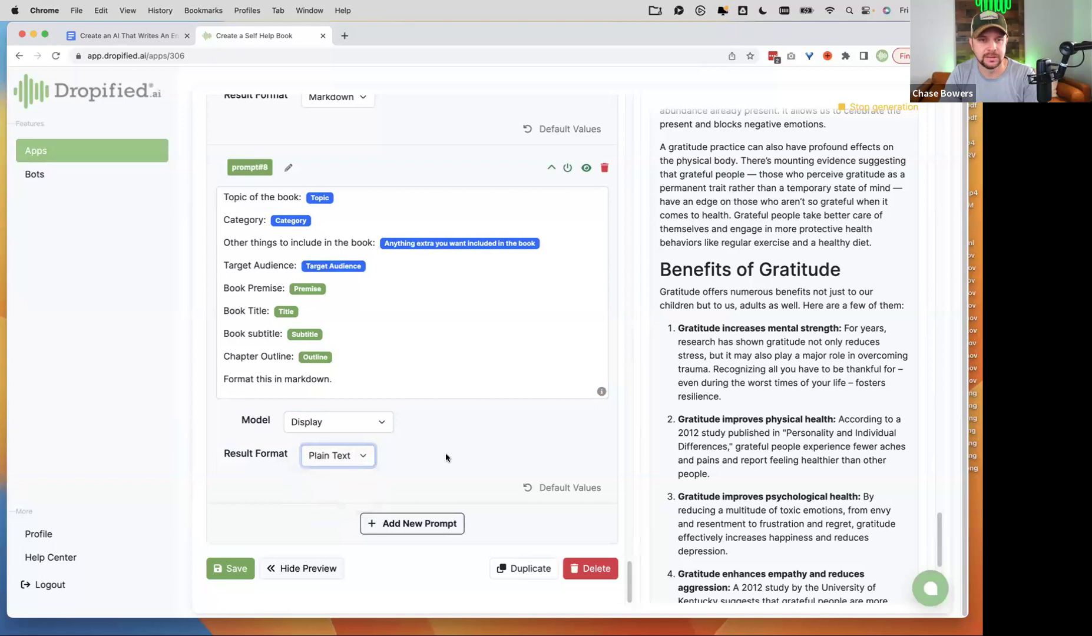
Rename the new prompt as Chapter Writing Info.
left_click(288, 168)
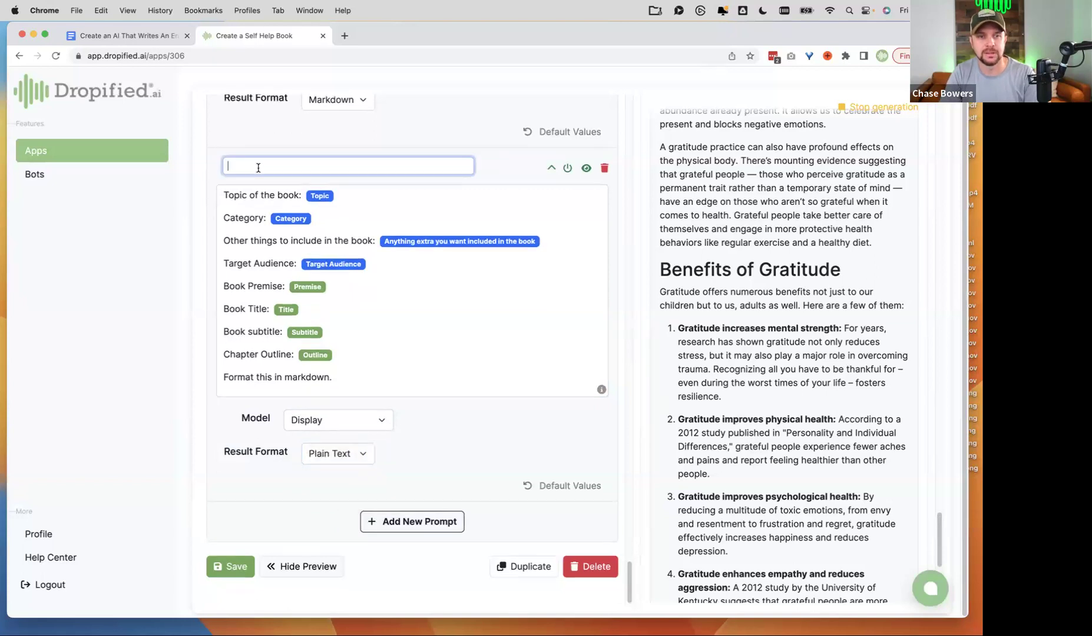
type("Chapter Writing ")
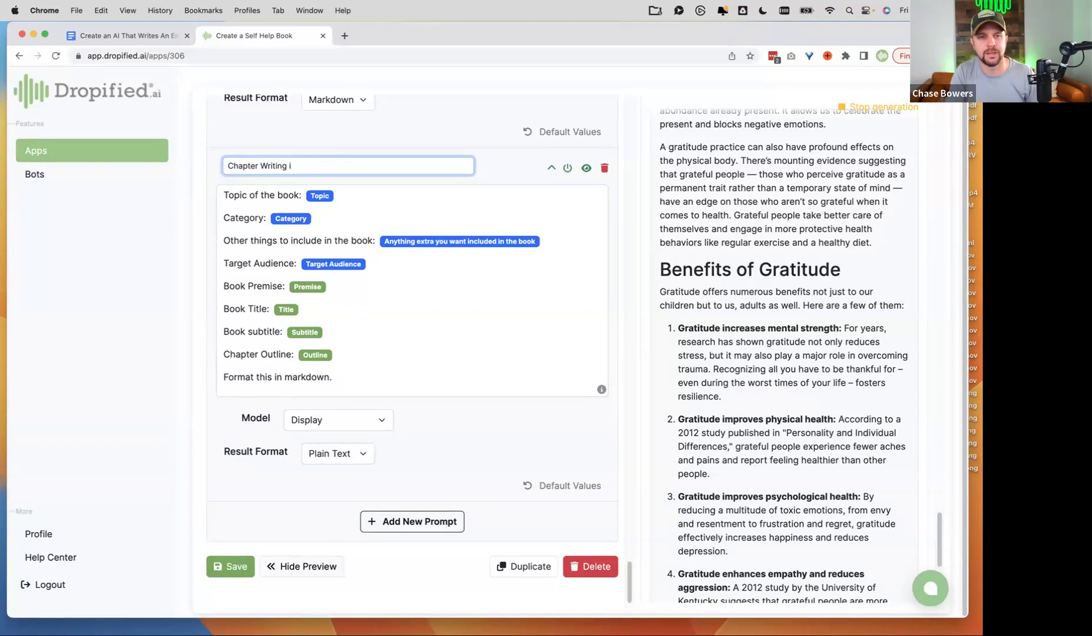
type("Info")
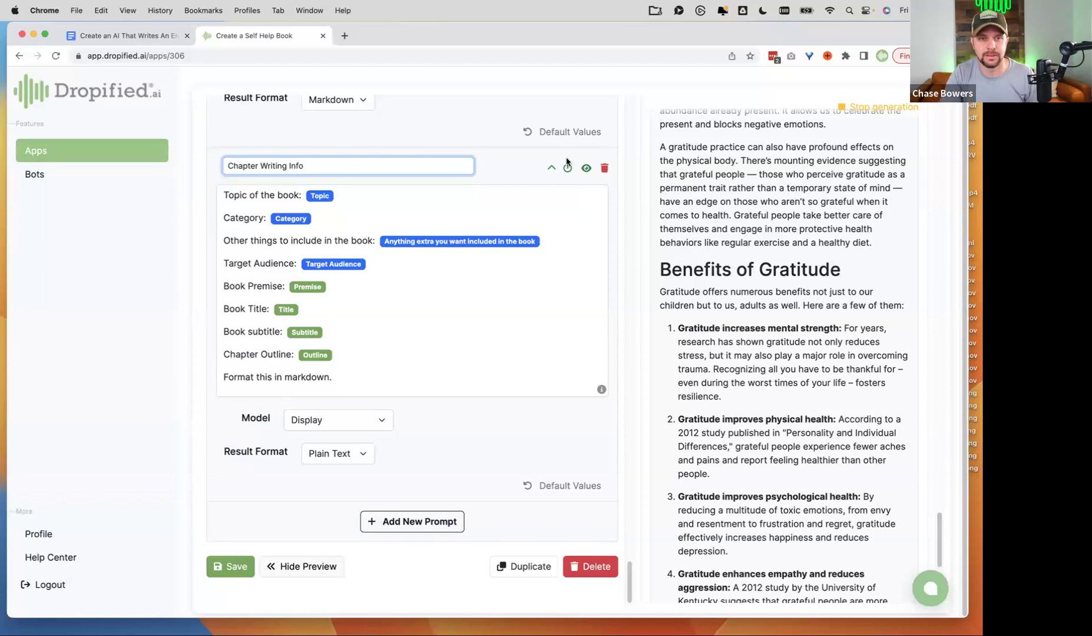
left_click(521, 169)
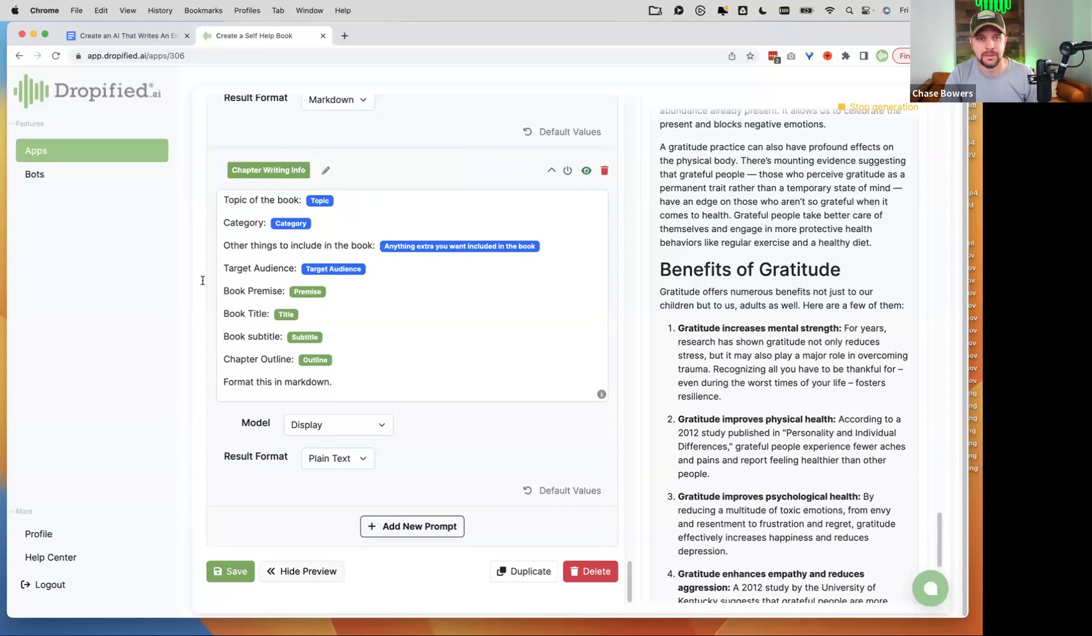
Replace the Preface prompt's lines from "Topic of the book" through "Format this in markdown." with the Chapter Writing Info variable.
scroll(389, 387, "up", 10)
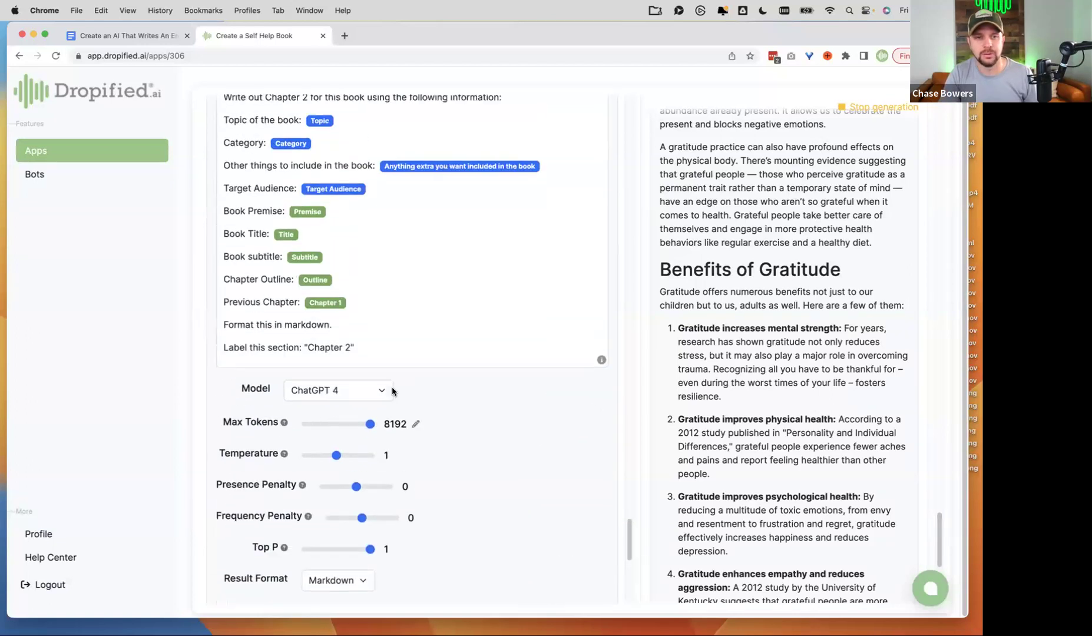
scroll(371, 387, "up", 15)
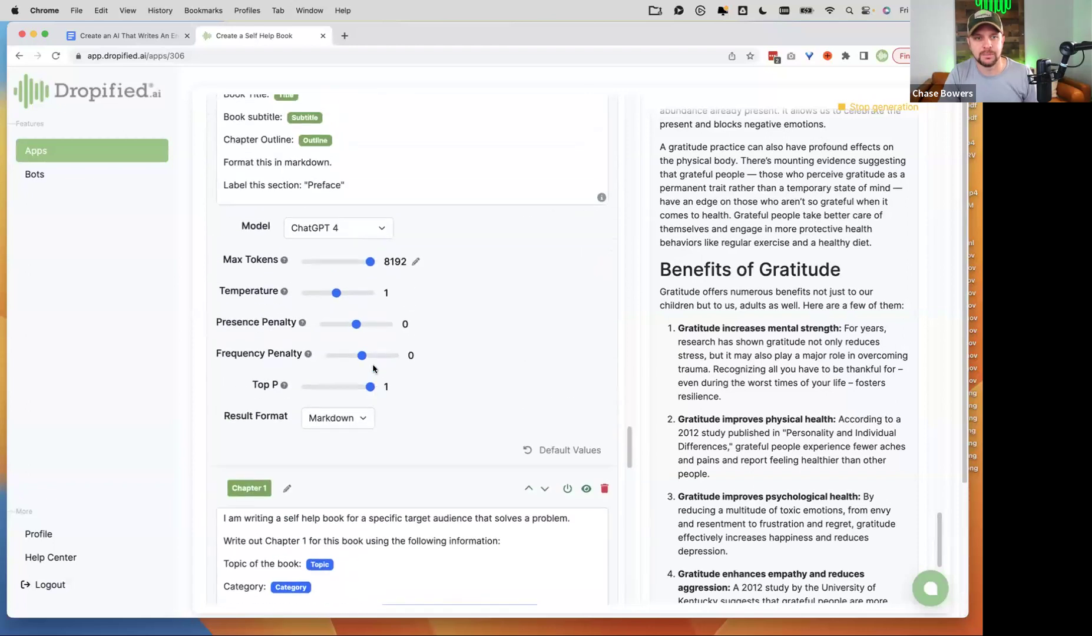
scroll(373, 364, "up", 3)
scroll(373, 348, "down", 2)
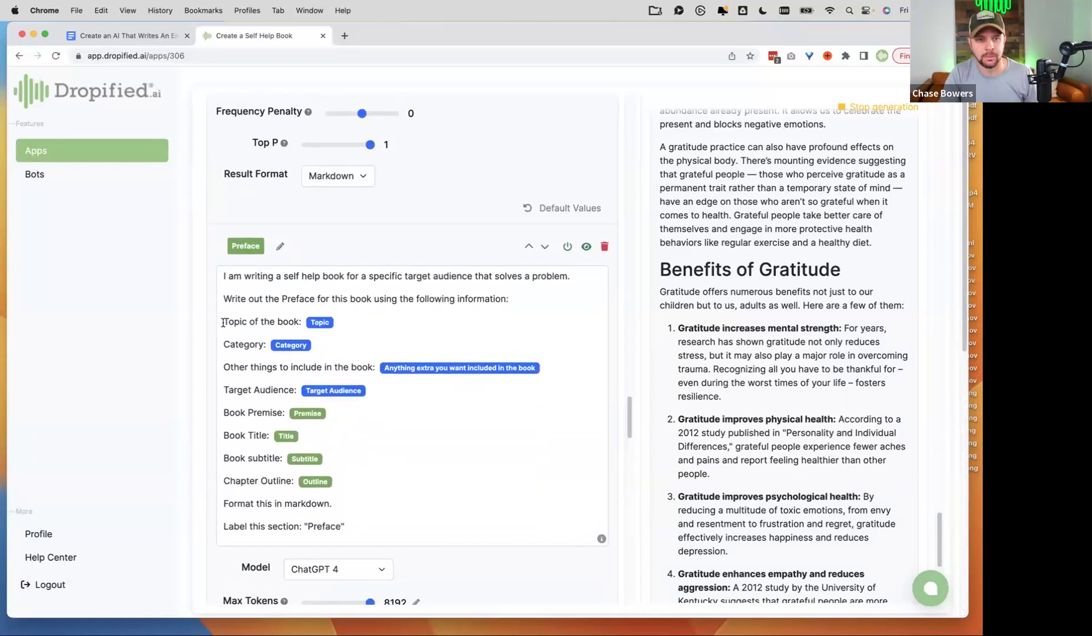
left_click_drag(222, 321, 348, 485)
scroll(412, 539, "down", 20)
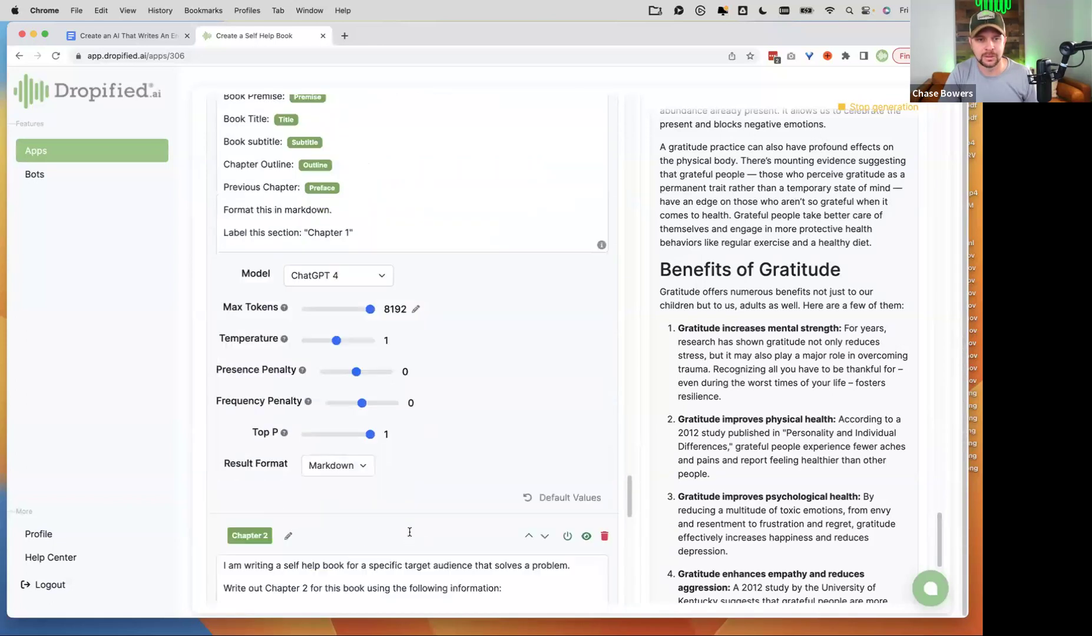
scroll(410, 537, "down", 10)
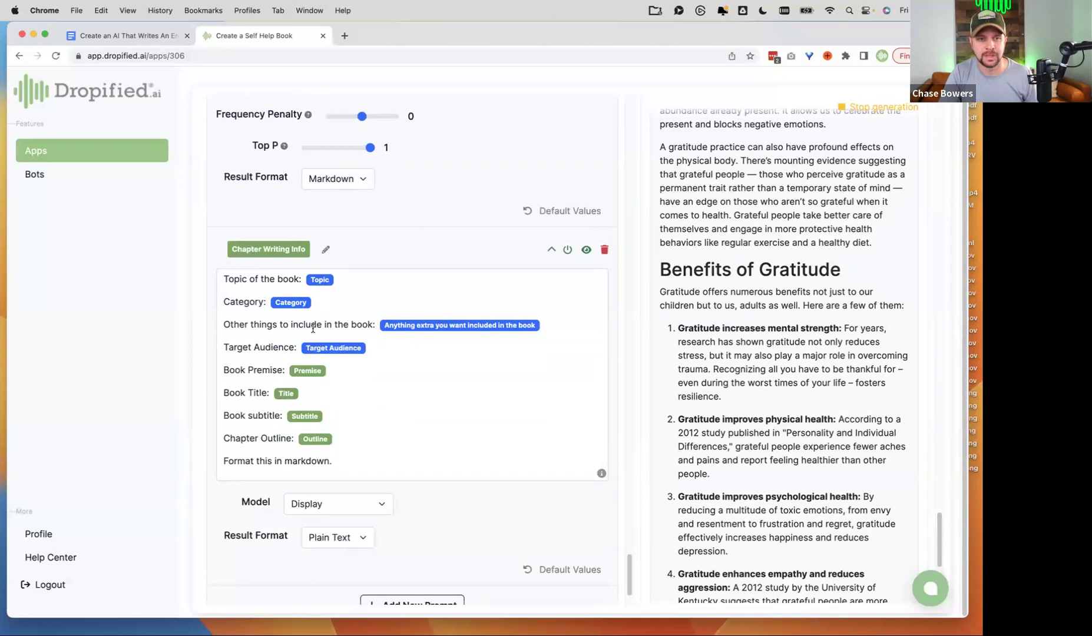
scroll(366, 380, "up", 10)
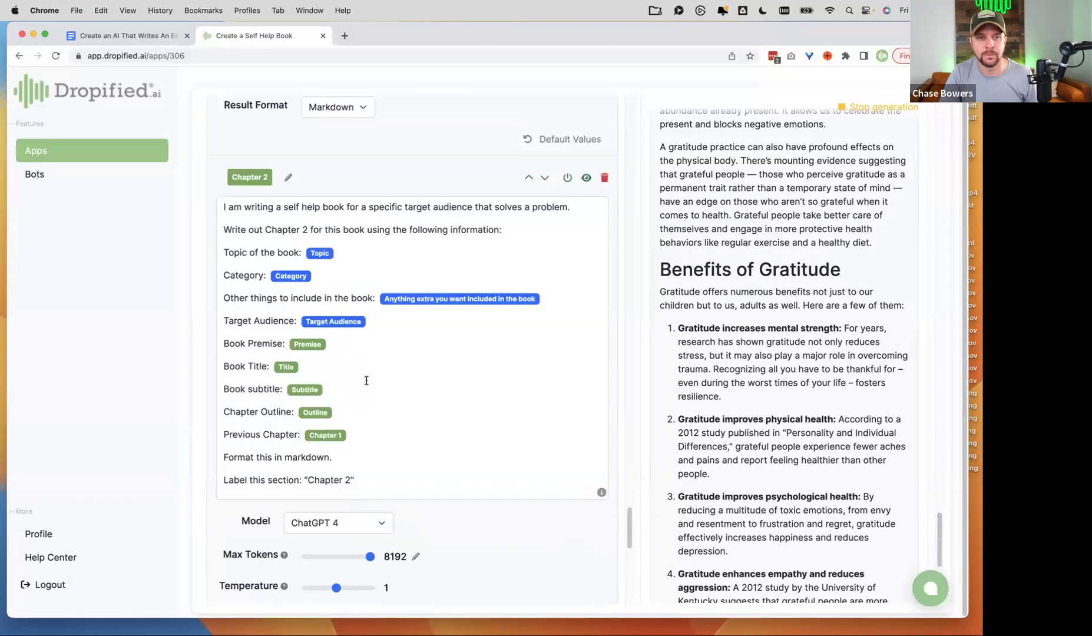
scroll(365, 381, "up", 10)
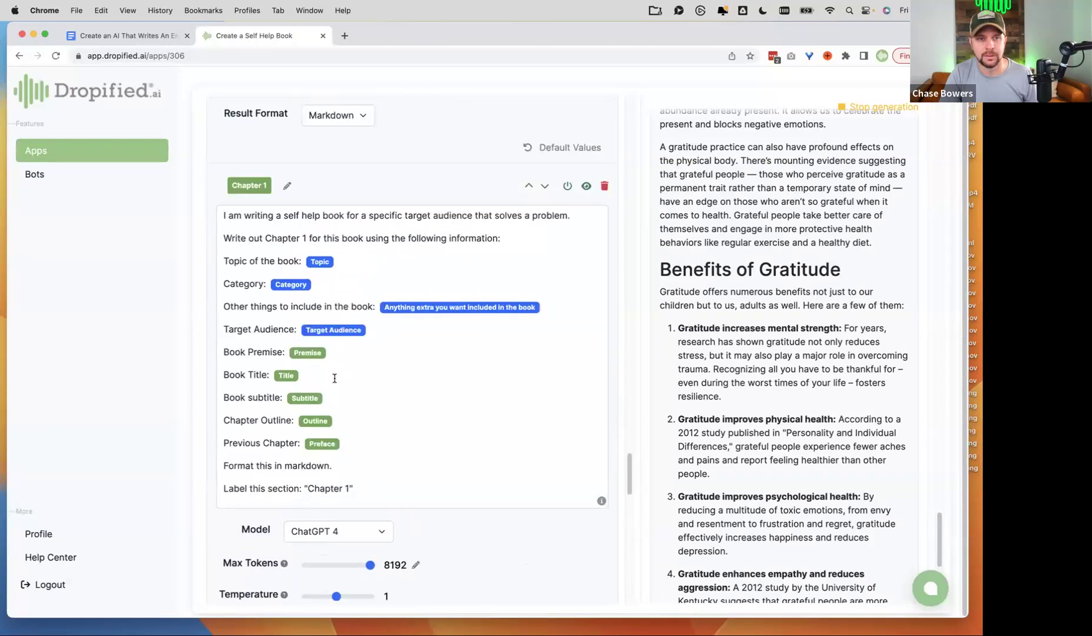
scroll(349, 381, "up", 4)
left_click(343, 312, "shift")
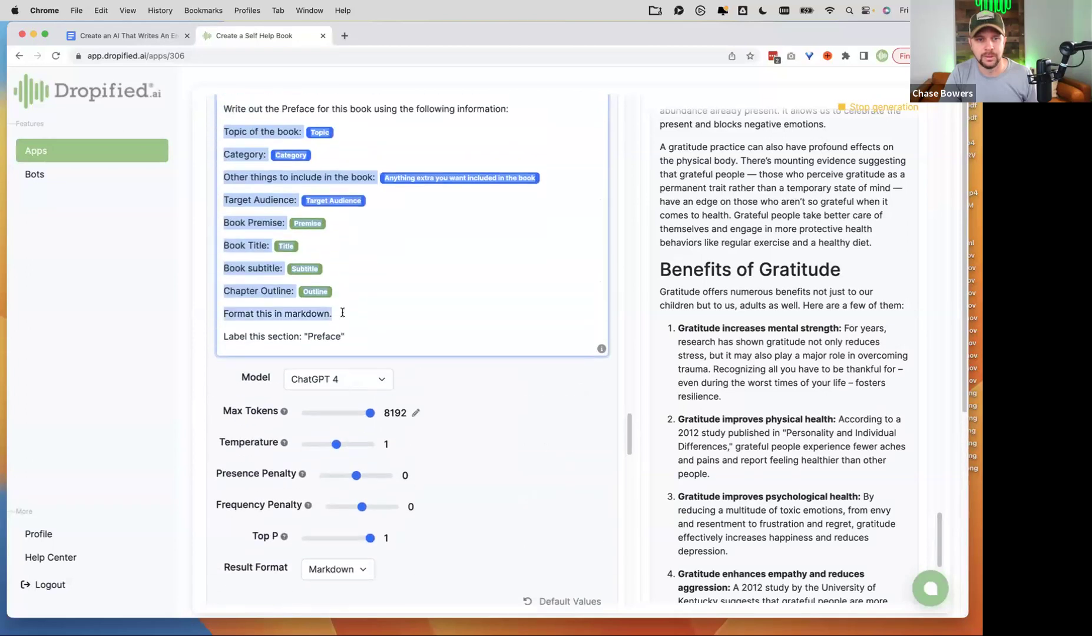
scroll(368, 332, "up", 5)
scroll(369, 333, "up", 1)
scroll(403, 327, "down", 2)
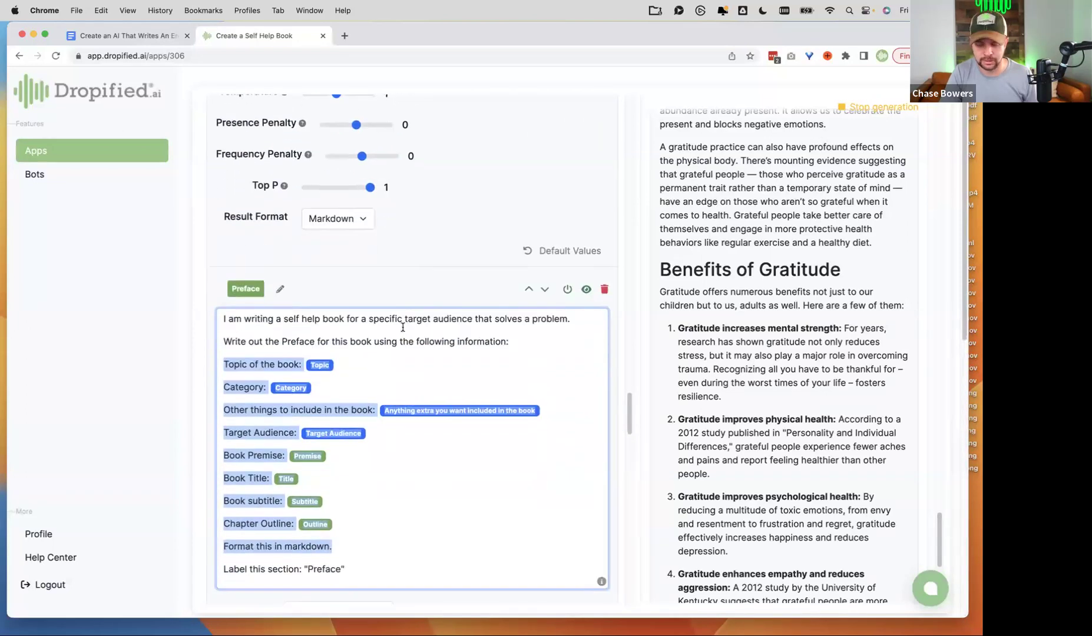
key("BackSpace")
type("@")
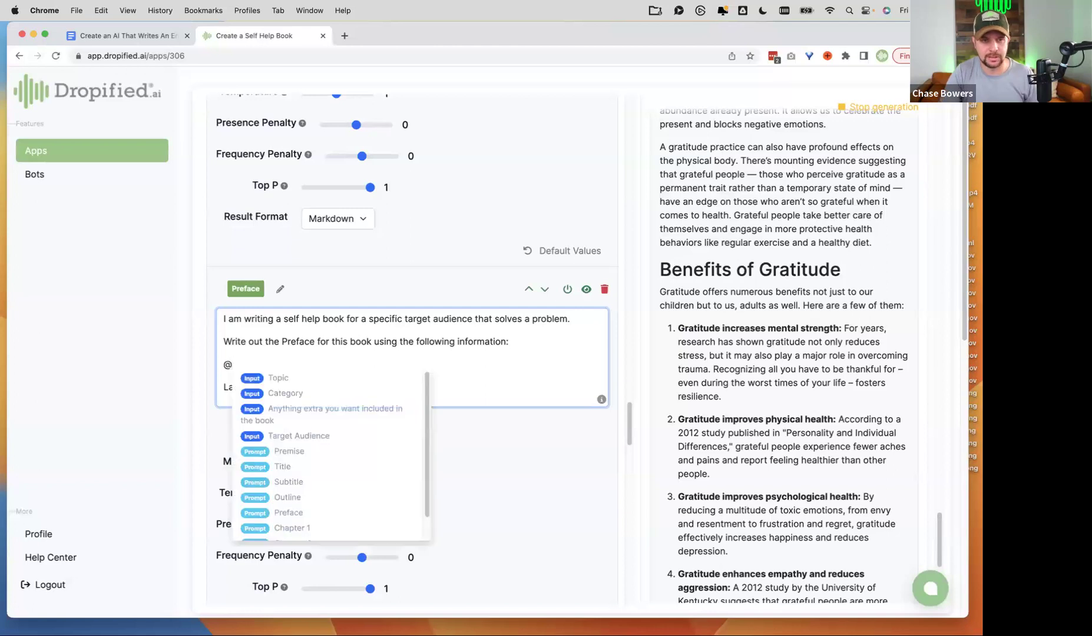
scroll(335, 459, "down", 2)
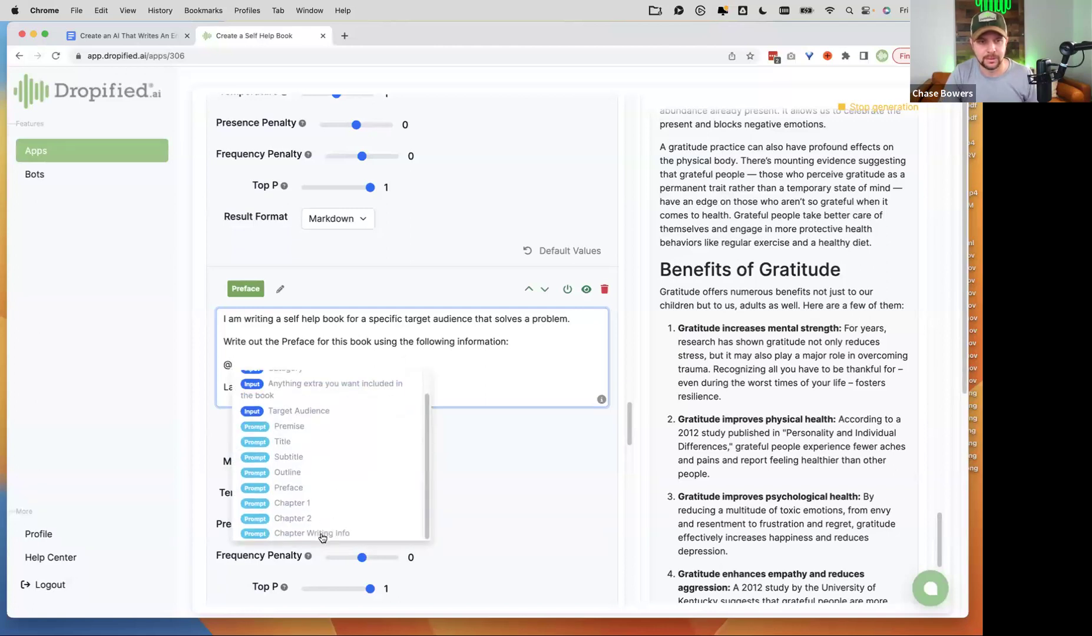
left_click(323, 532)
Move the Chapter Writing Info prompt up the order until it sits directly before the Preface prompt.
scroll(525, 394, "down", 15)
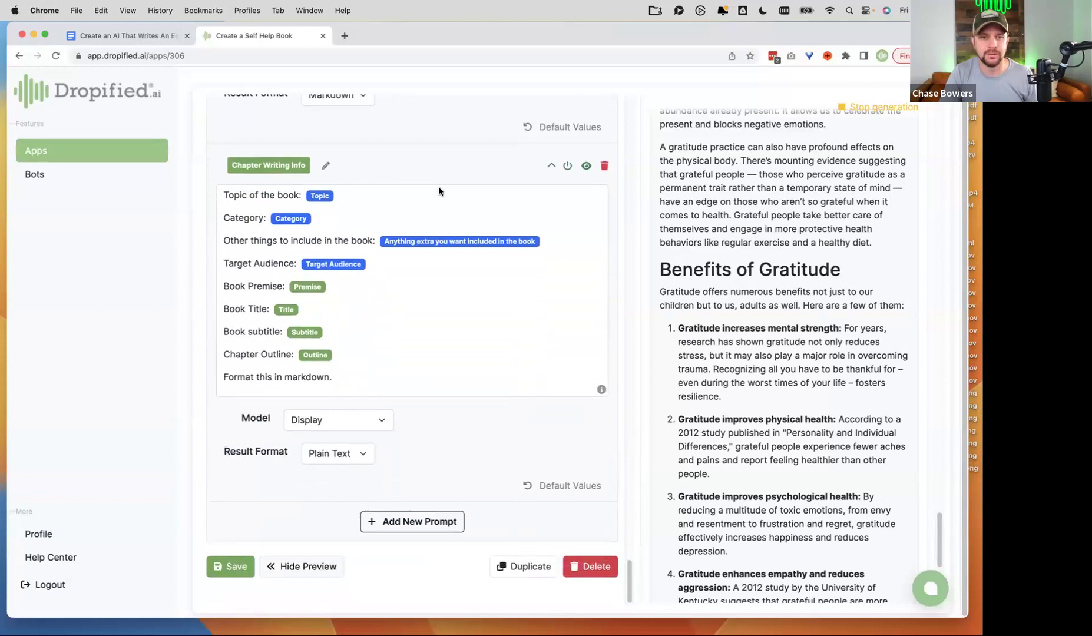
left_click(551, 166)
scroll(550, 221, "up", 3)
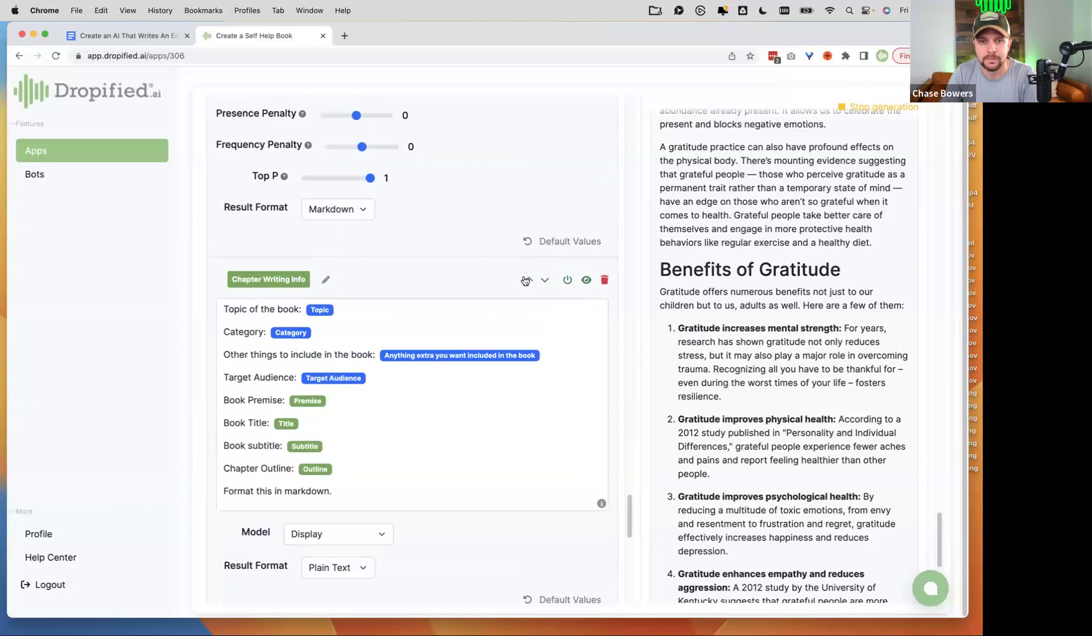
scroll(492, 271, "down", 5)
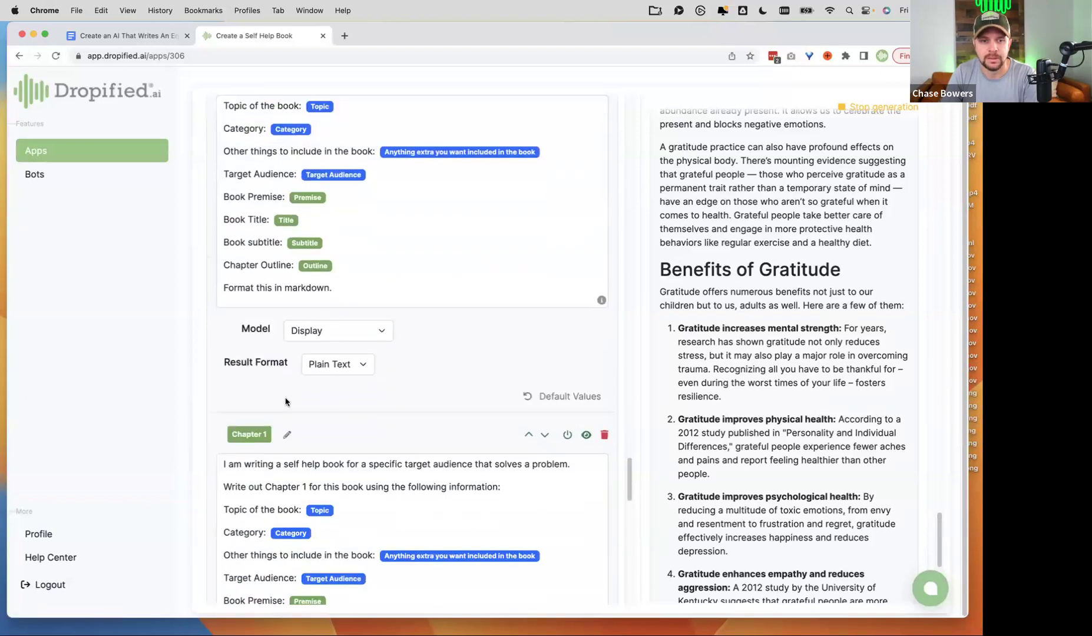
scroll(500, 274, "up", 3)
scroll(459, 309, "up", 3)
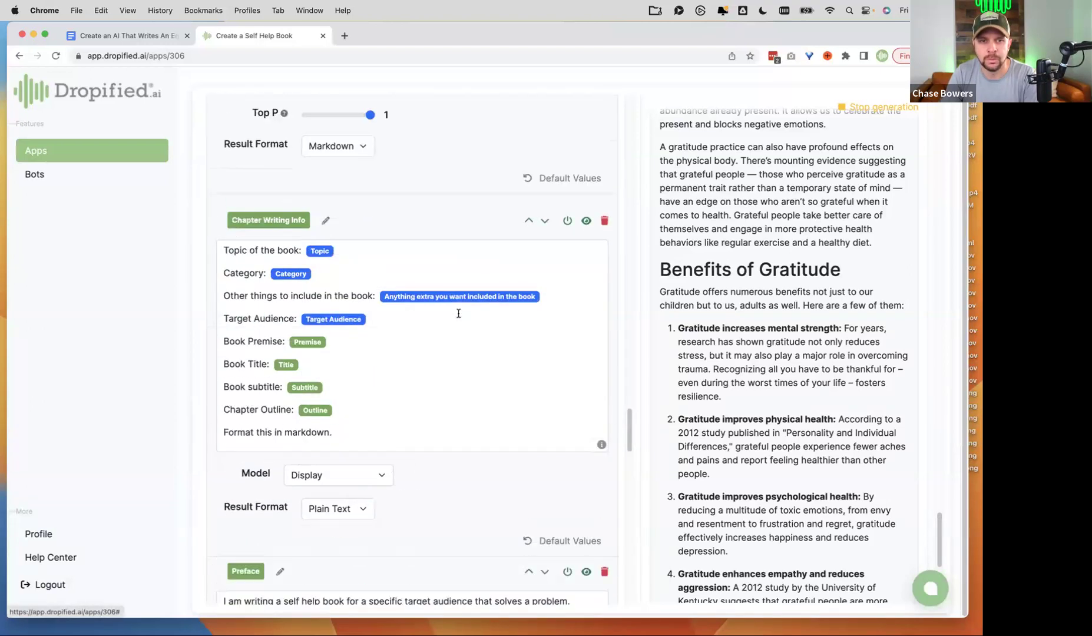
Replace the Chapter 1 prompt's lines from "Topic of the book" through "Format this in markdown." with the Chapter Writing Info variable copied from Preface.
scroll(340, 406, "down", 7)
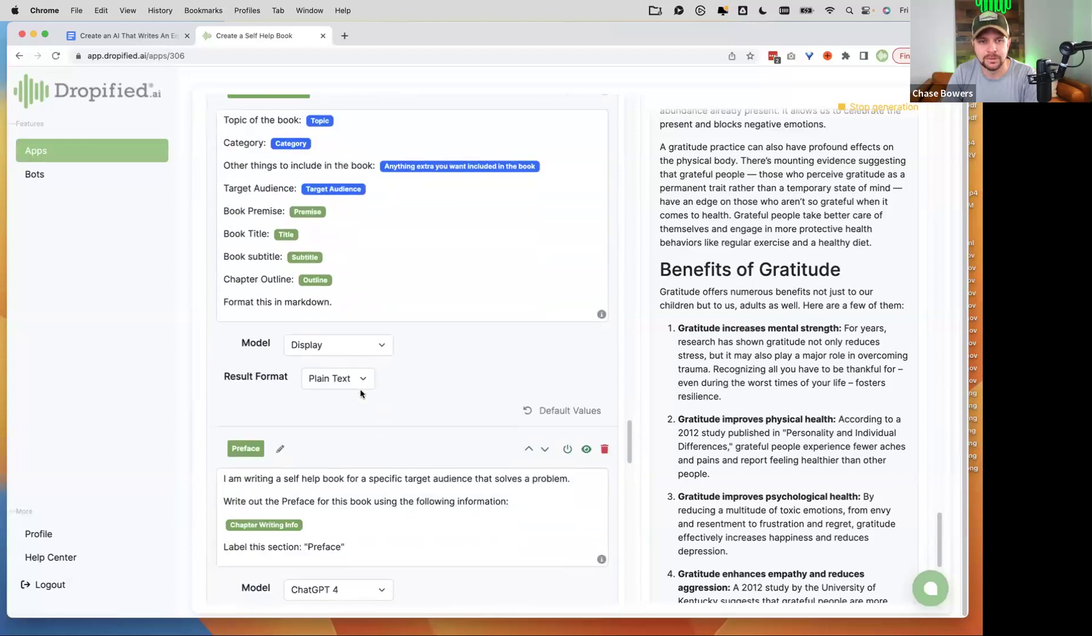
scroll(346, 307, "up", 3)
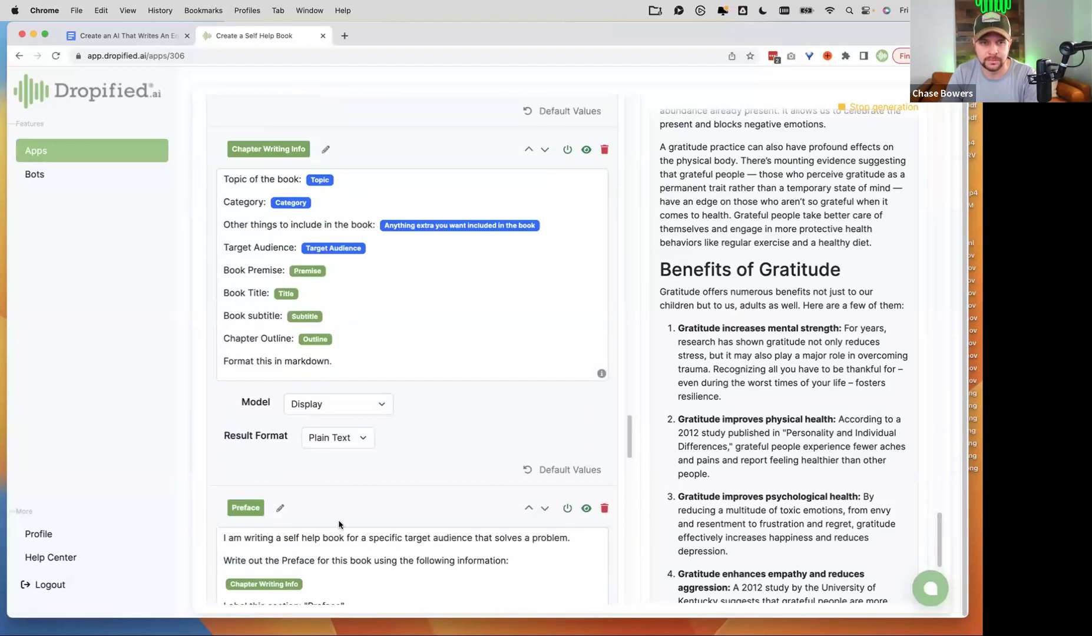
scroll(411, 328, "down", 3)
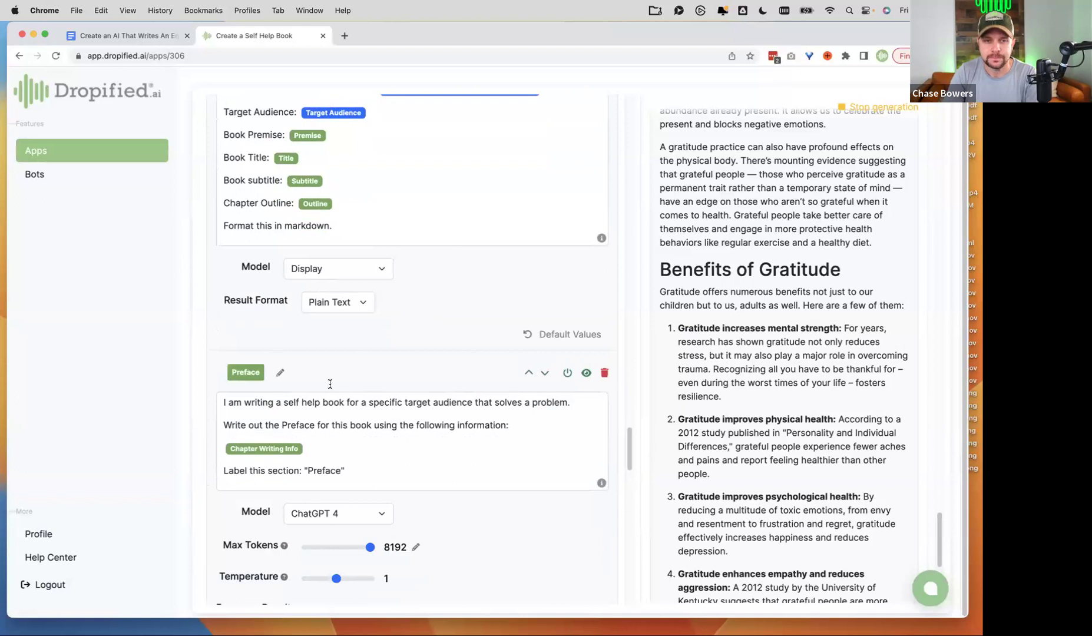
scroll(330, 383, "up", 2)
scroll(383, 383, "down", 4)
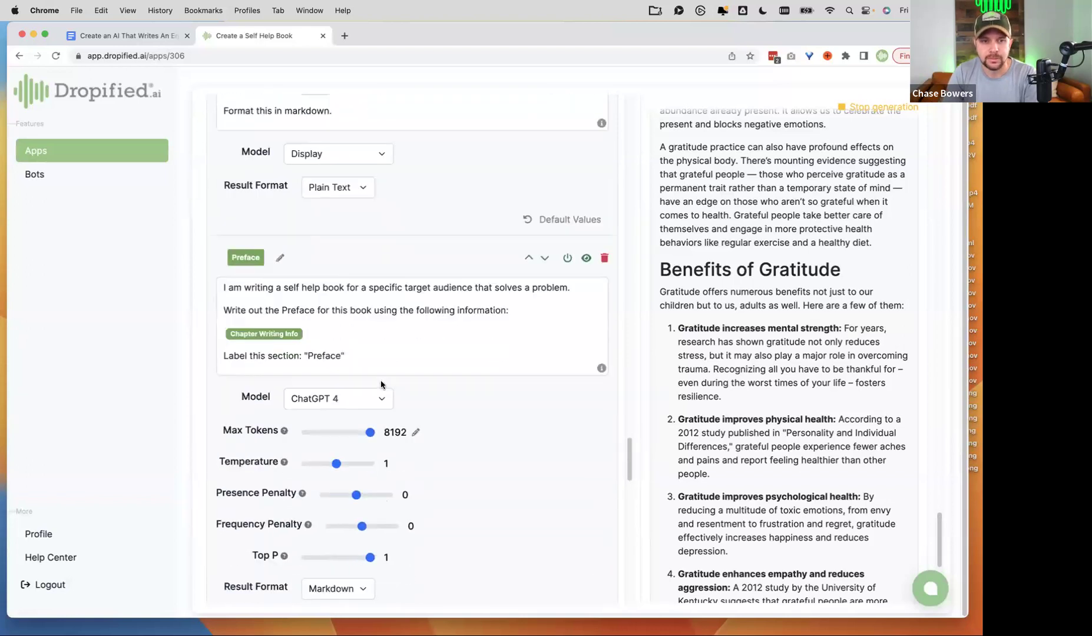
left_click(310, 335)
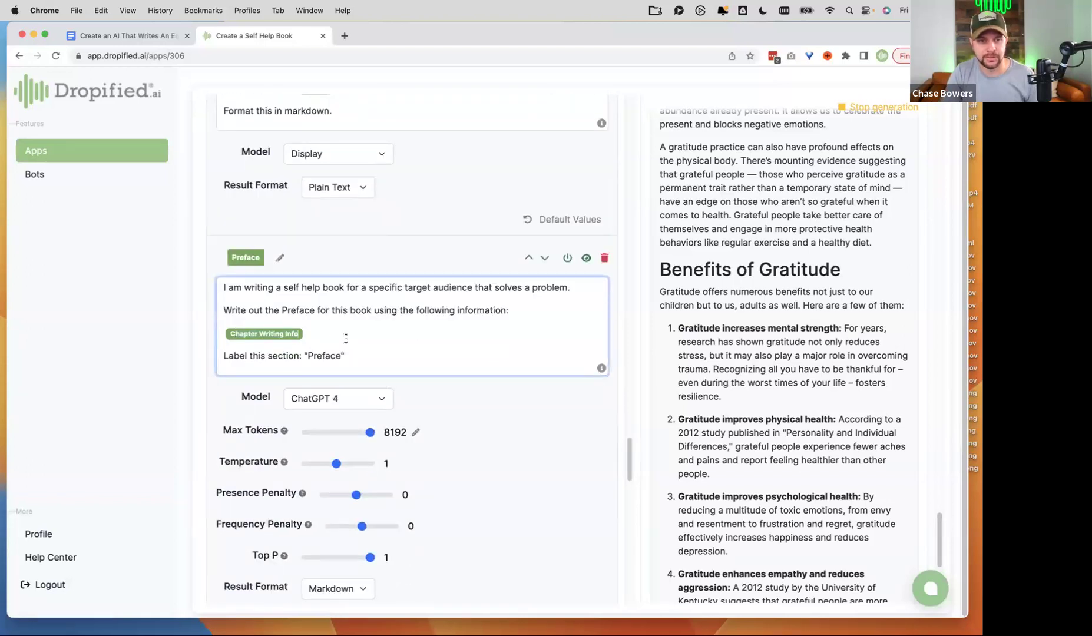
scroll(436, 388, "down", 9)
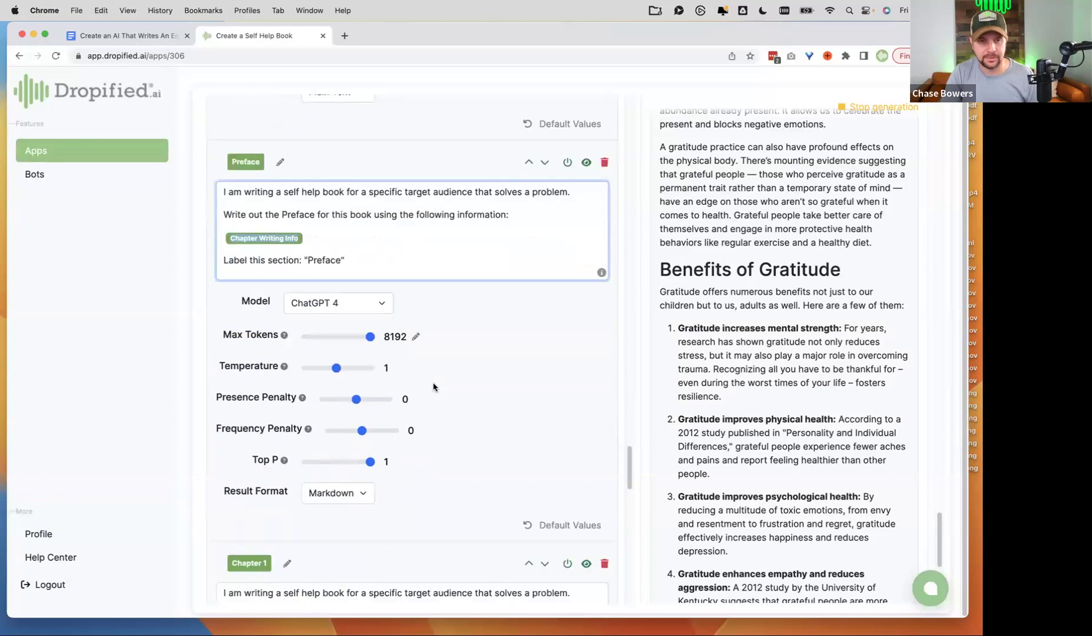
left_click_drag(349, 499, 217, 294)
key("super+v")
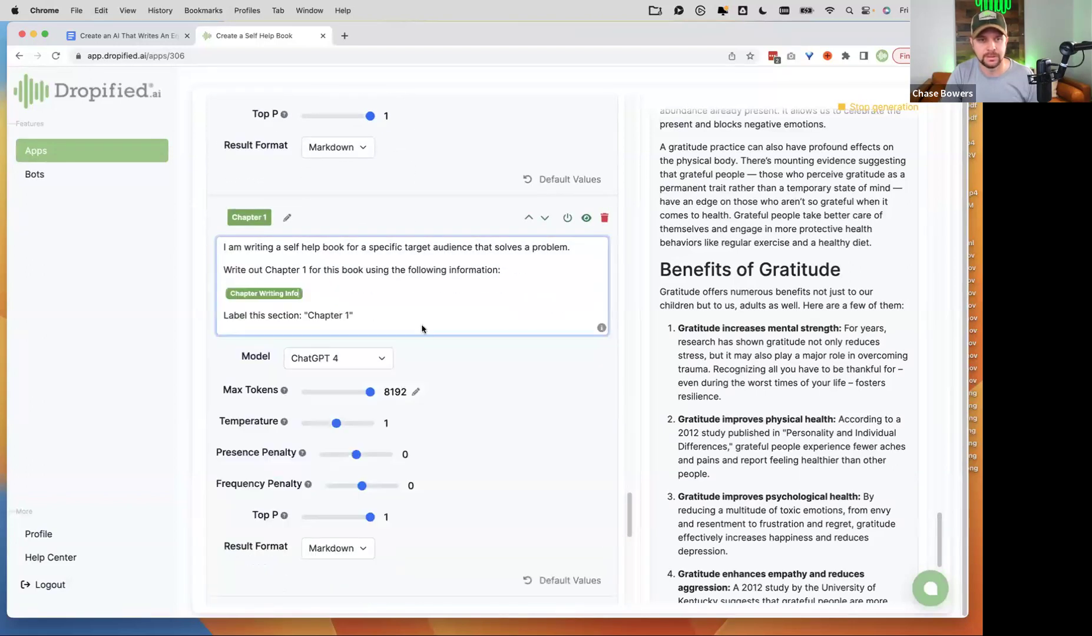
Replace the Chapter 2 prompt's lines from "Topic of the book" through "Format this in markdown." with the Chapter Writing Info variable.
scroll(422, 342, "down", 3)
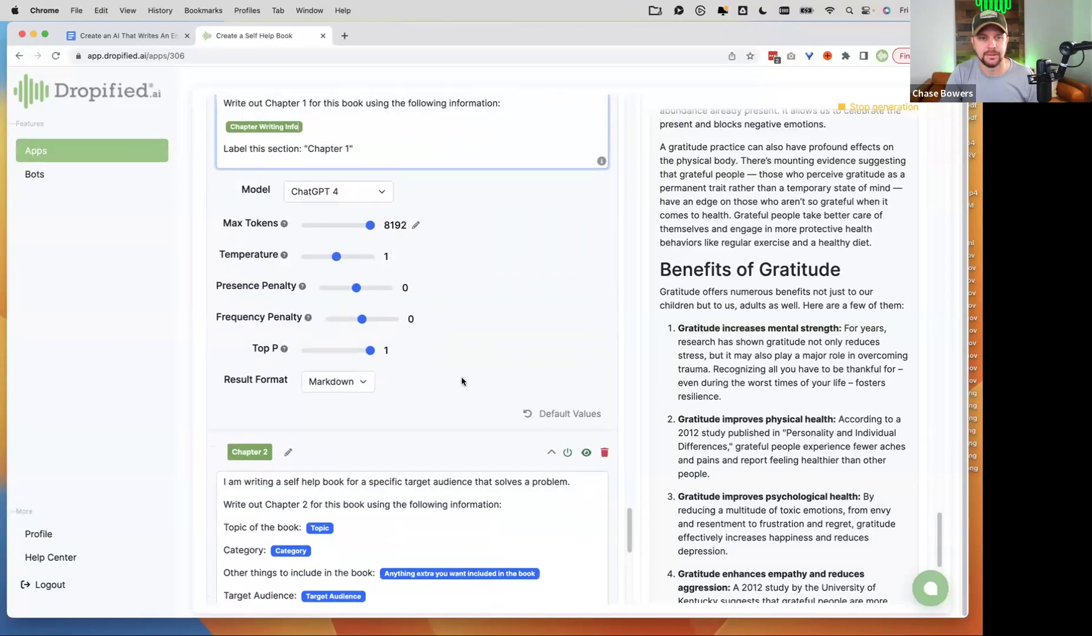
scroll(391, 377, "down", 7)
scroll(391, 376, "up", 2)
left_click_drag(348, 400, 221, 198)
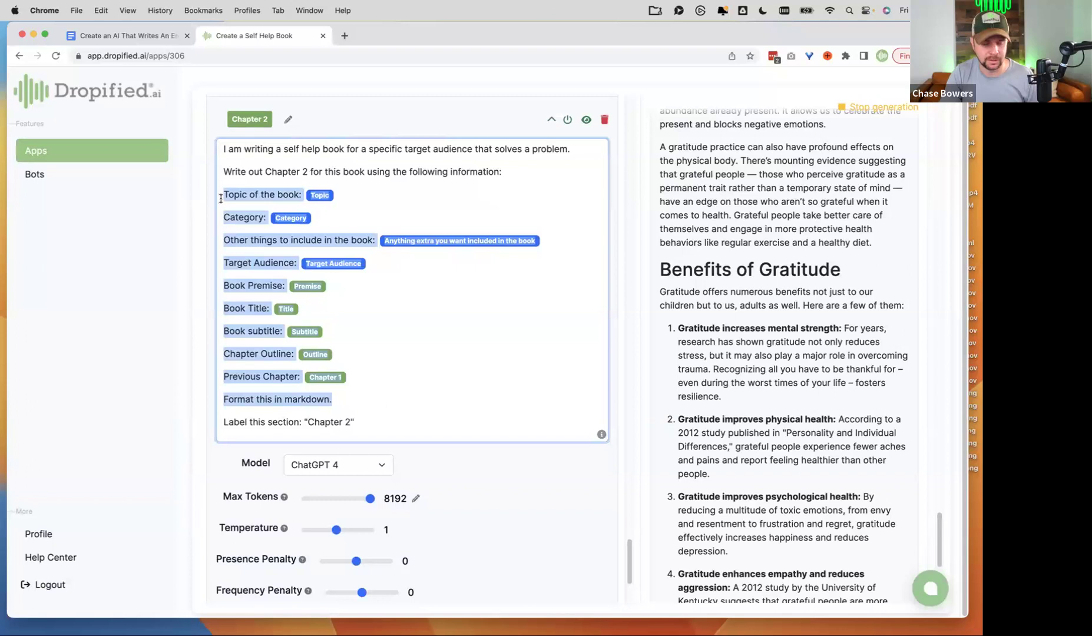
key("ctrl+v")
scroll(486, 326, "up", 2)
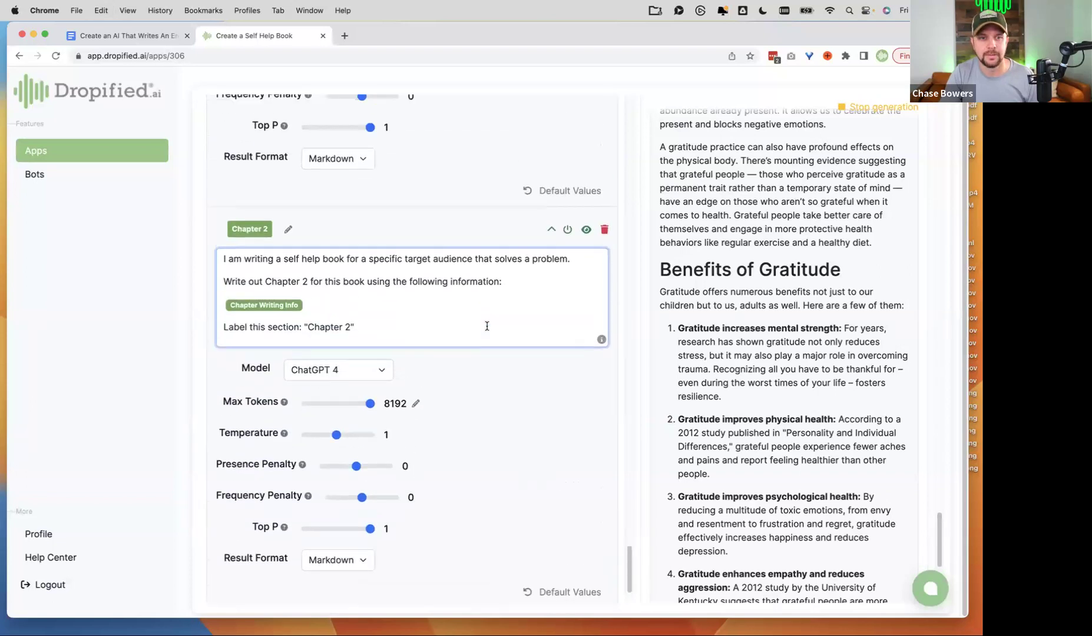
scroll(487, 326, "up", 1)
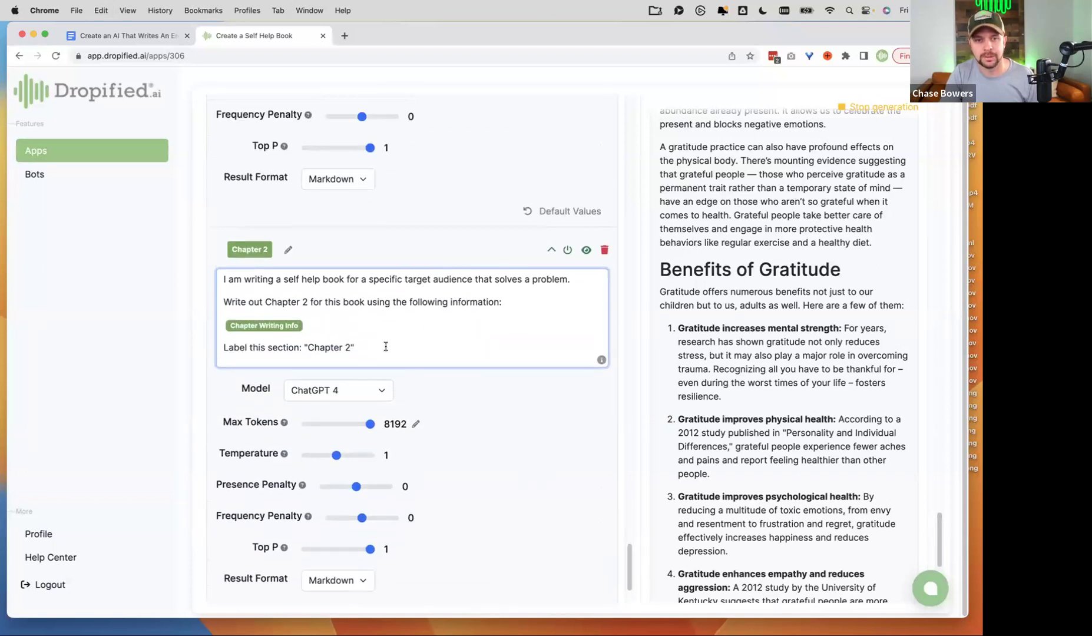
Save the app with its shortened chapter prompts and dismiss the confirmation.
left_click_drag(385, 347, 218, 276)
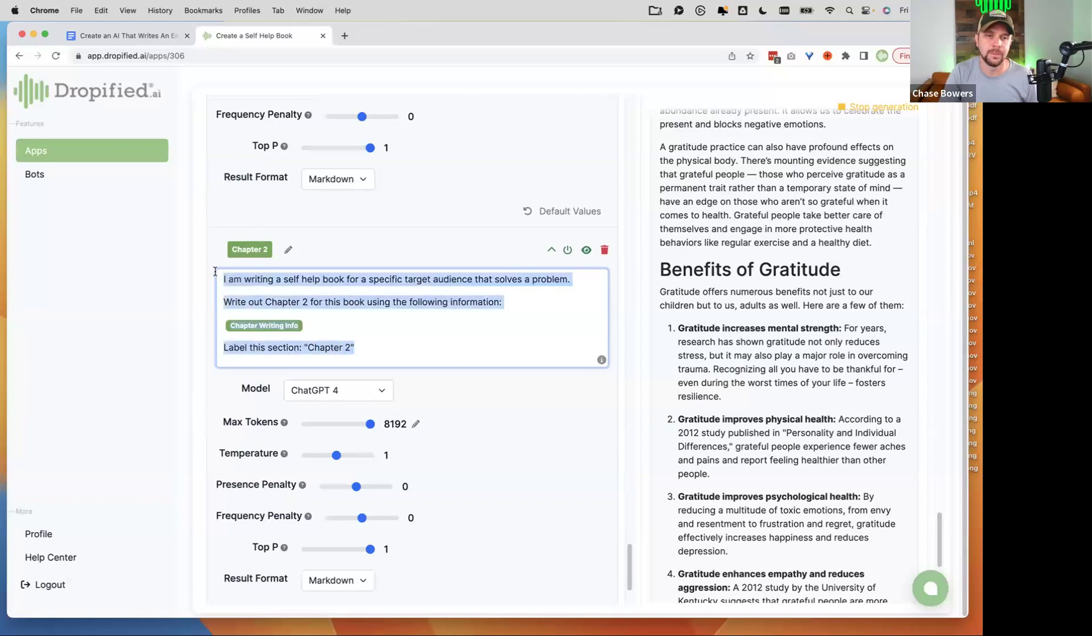
left_click(367, 332)
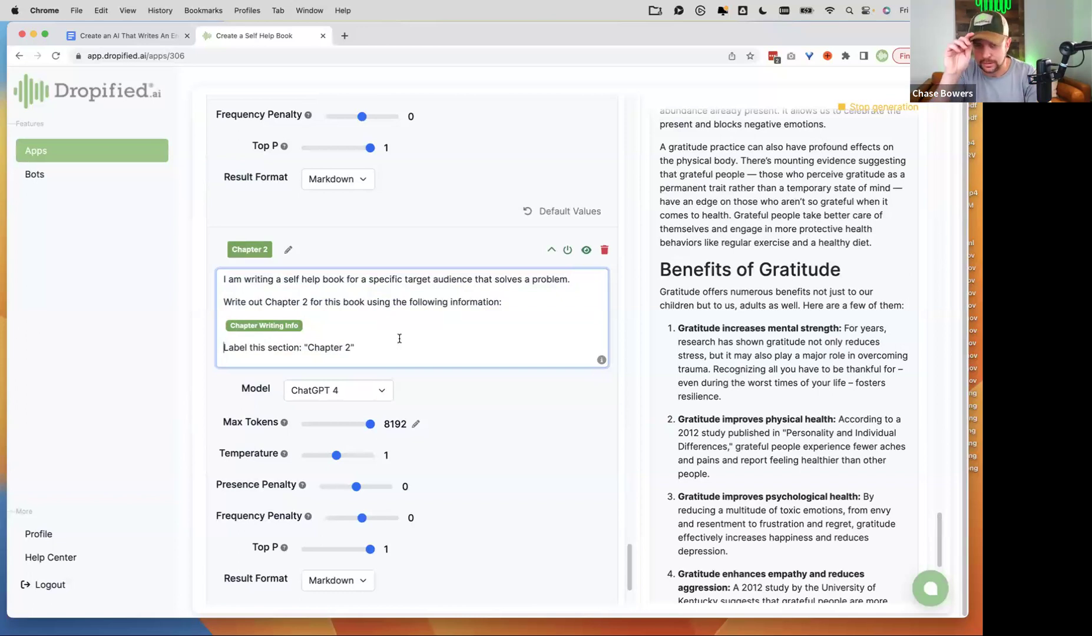
scroll(399, 338, "down", 3)
left_click(230, 566)
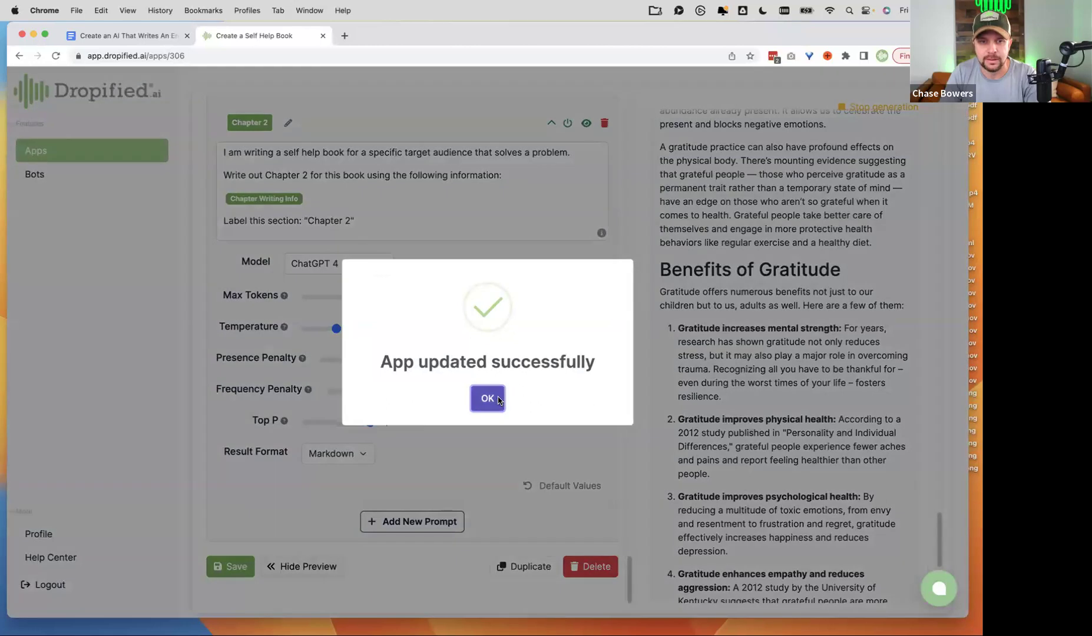
left_click(483, 417)
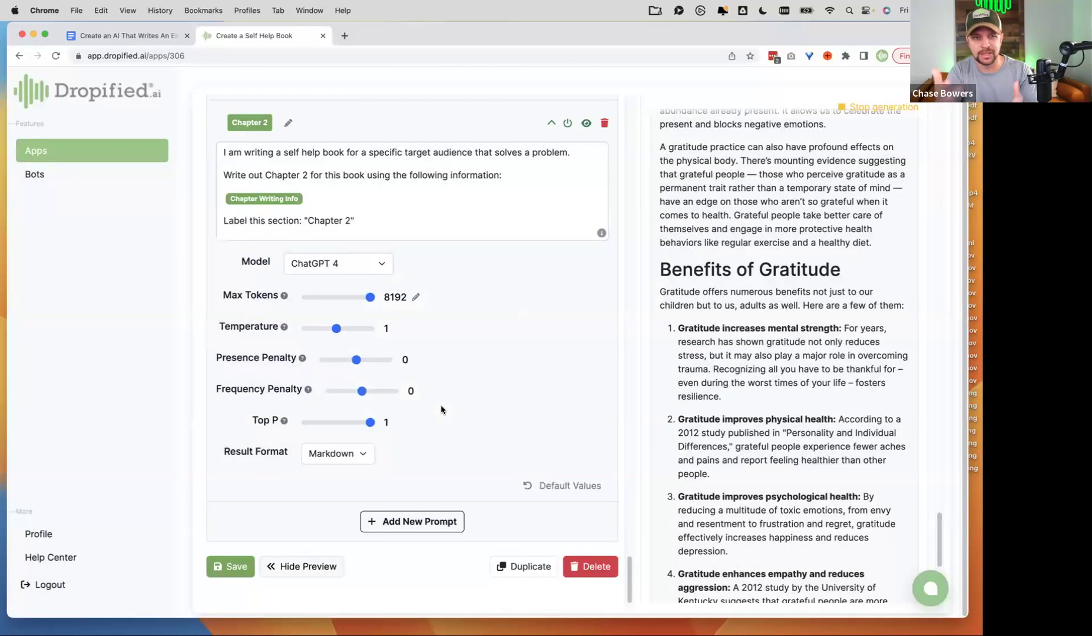
Review the prompt chain from Premise through Chapter 2, examining which variables the Subtitle, Outline and chapter prompts reuse.
scroll(474, 318, "up", 5)
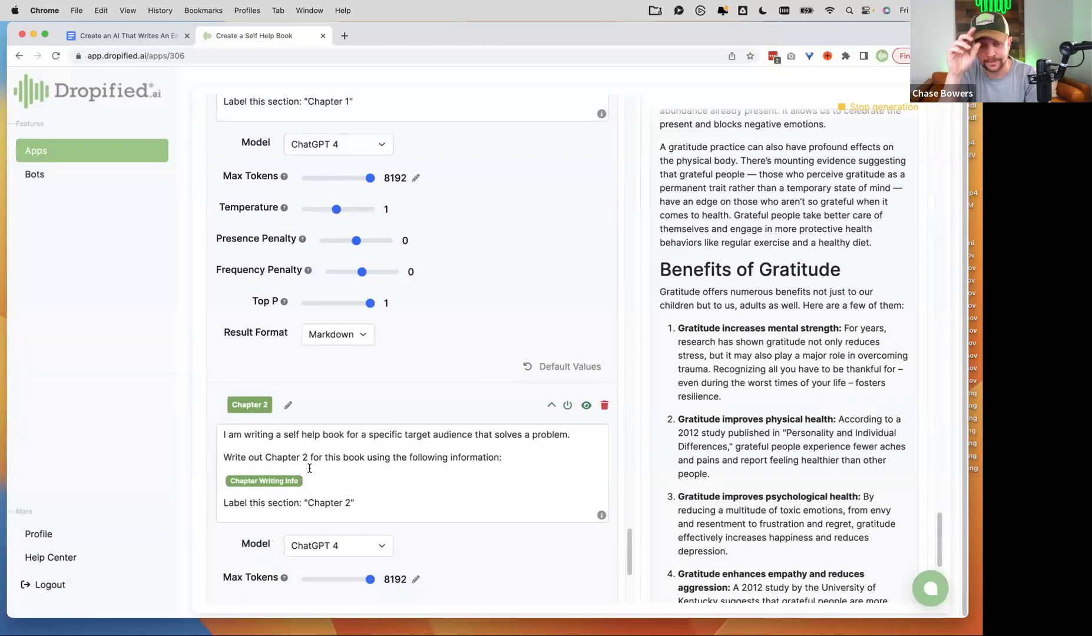
scroll(377, 472, "down", 5)
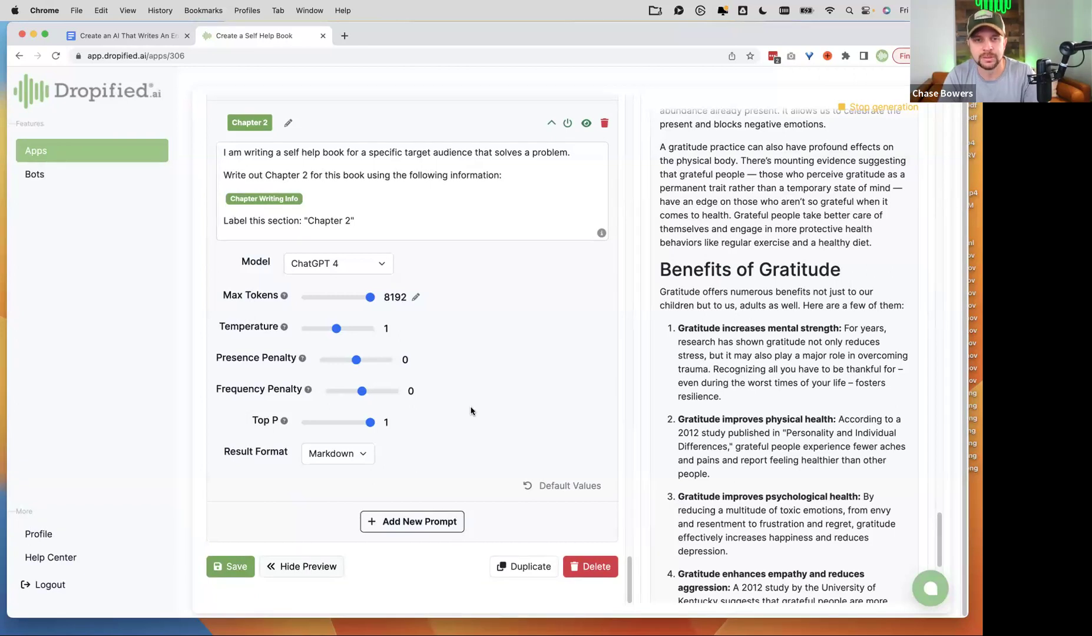
scroll(447, 327, "up", 5)
left_click(505, 390)
left_click(521, 396)
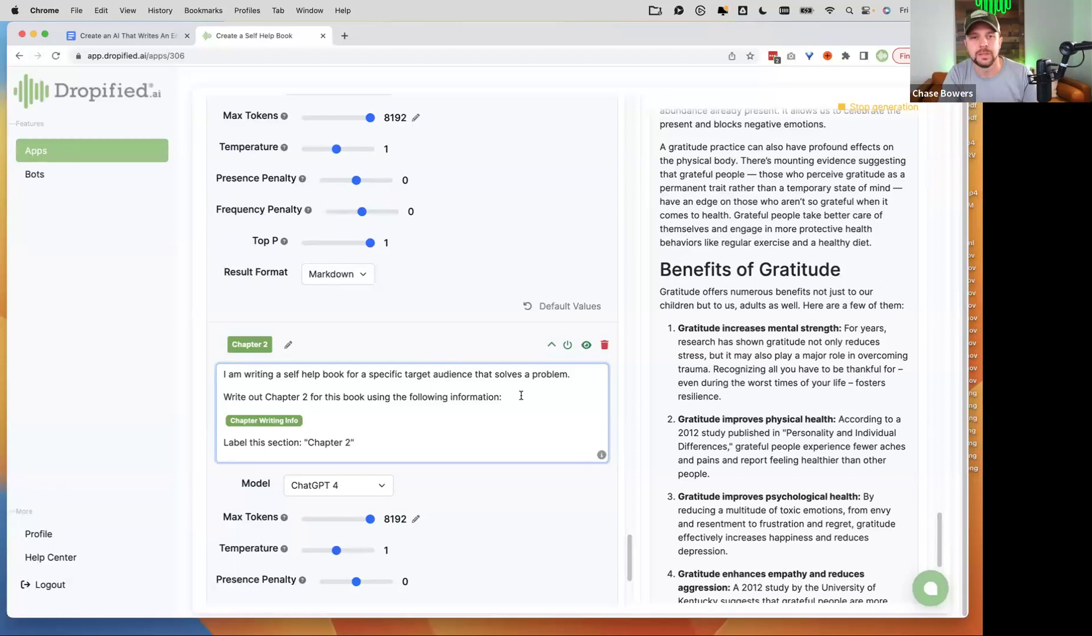
scroll(501, 389, "up", 8)
scroll(486, 382, "up", 15)
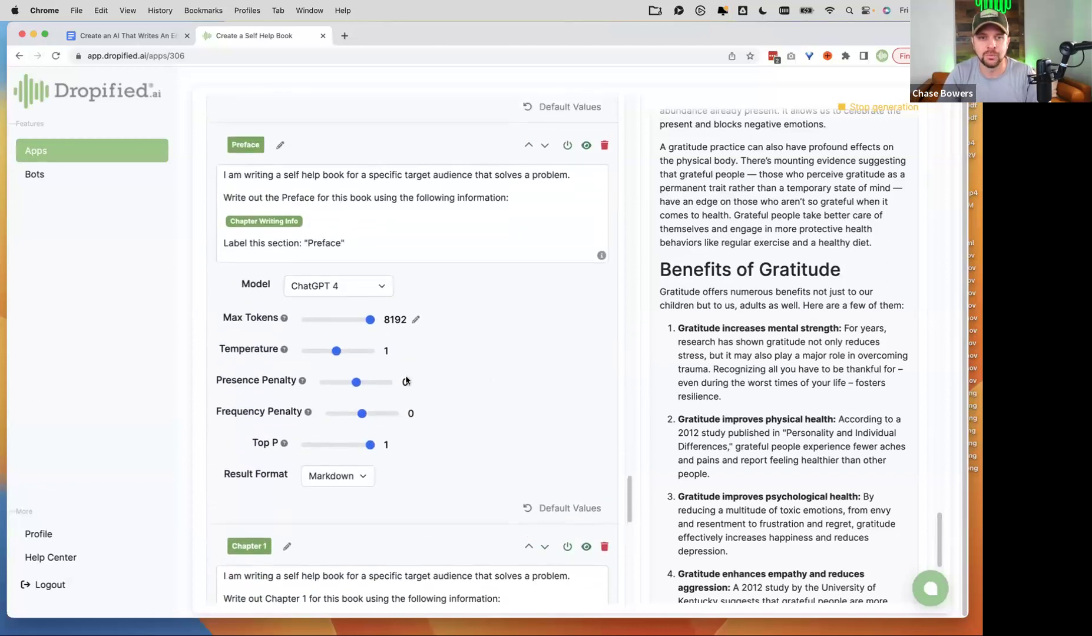
scroll(463, 386, "up", 15)
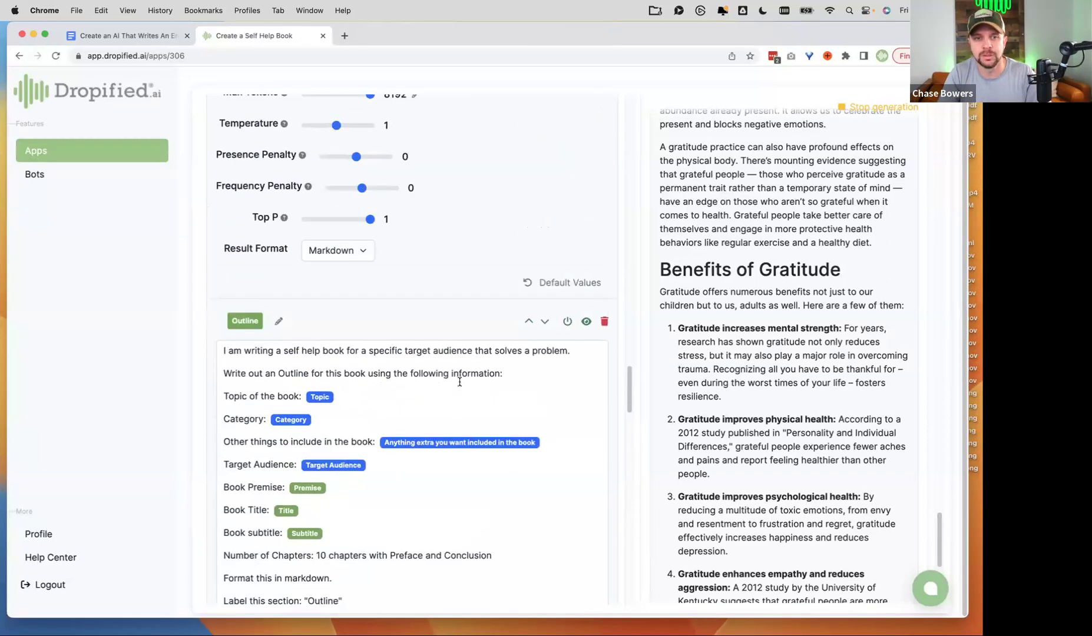
scroll(466, 389, "down", 20)
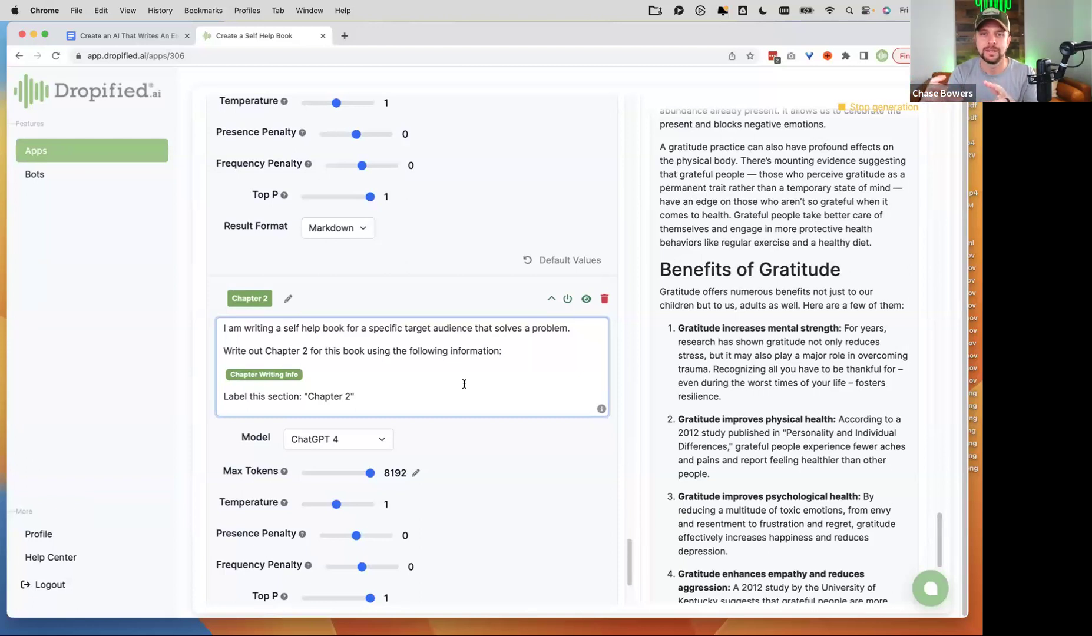
scroll(463, 384, "up", 15)
scroll(461, 384, "up", 10)
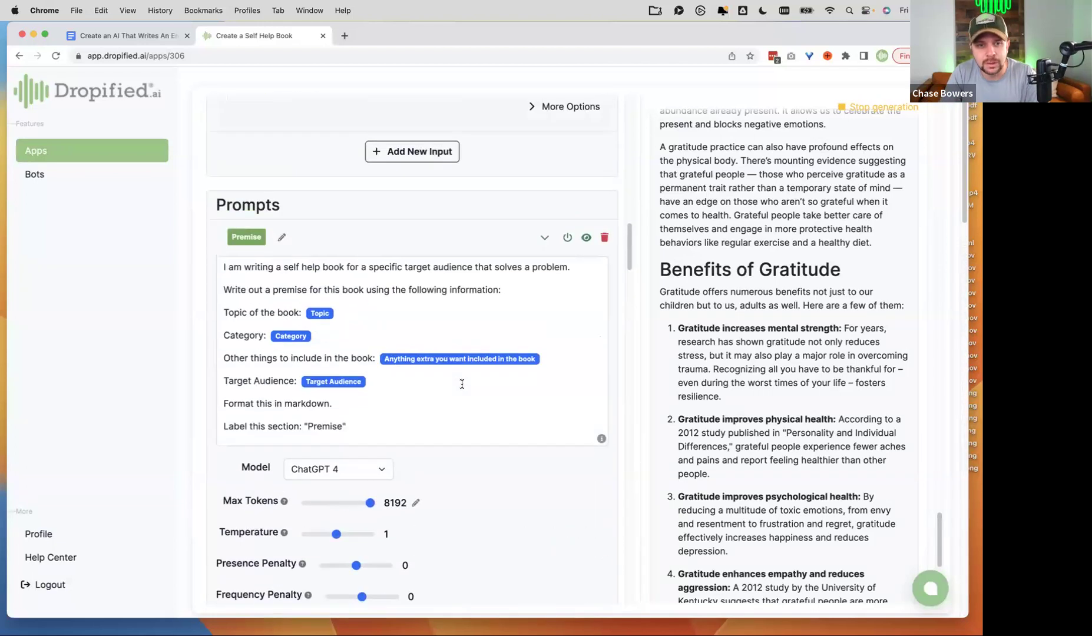
scroll(462, 384, "up", 2)
scroll(452, 353, "down", 4)
scroll(454, 357, "down", 10)
scroll(466, 364, "down", 12)
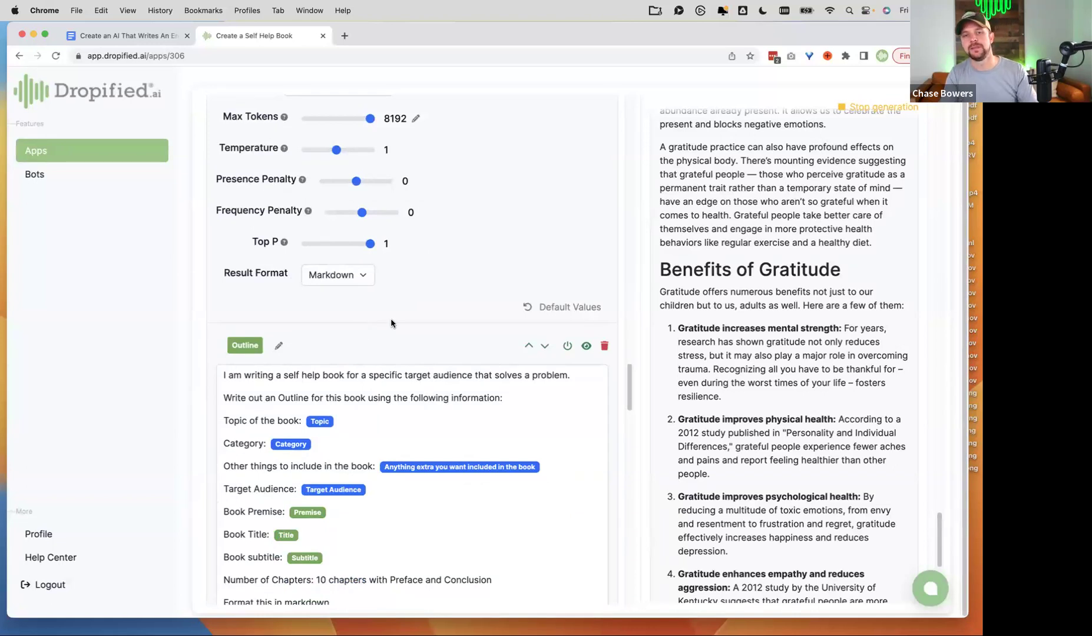
scroll(391, 323, "up", 3)
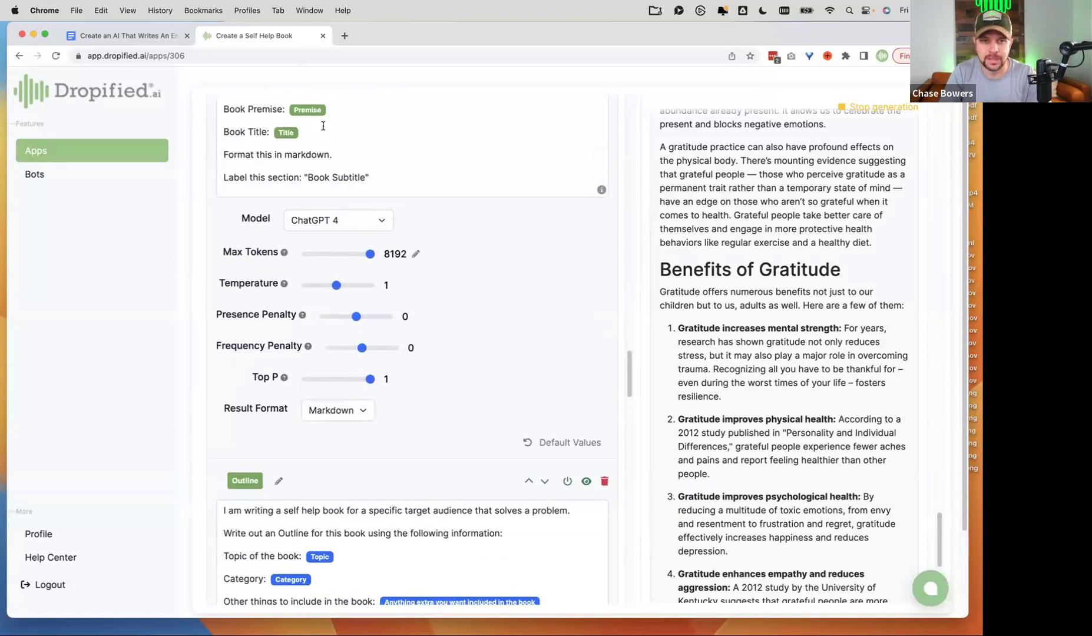
scroll(376, 269, "up", 6)
scroll(446, 436, "down", 7)
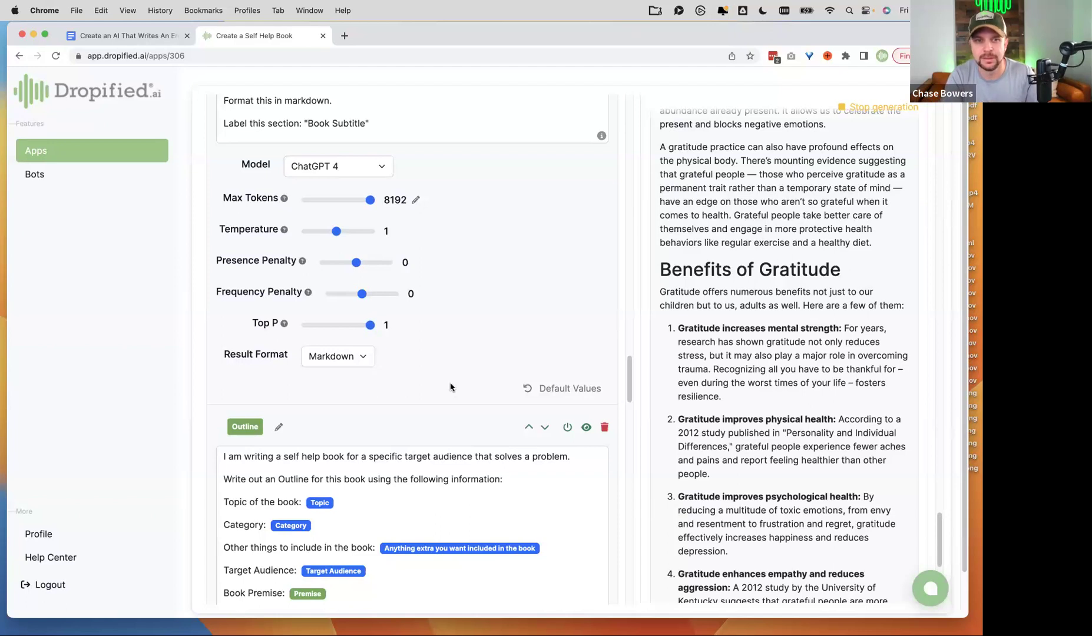
scroll(428, 386, "up", 6)
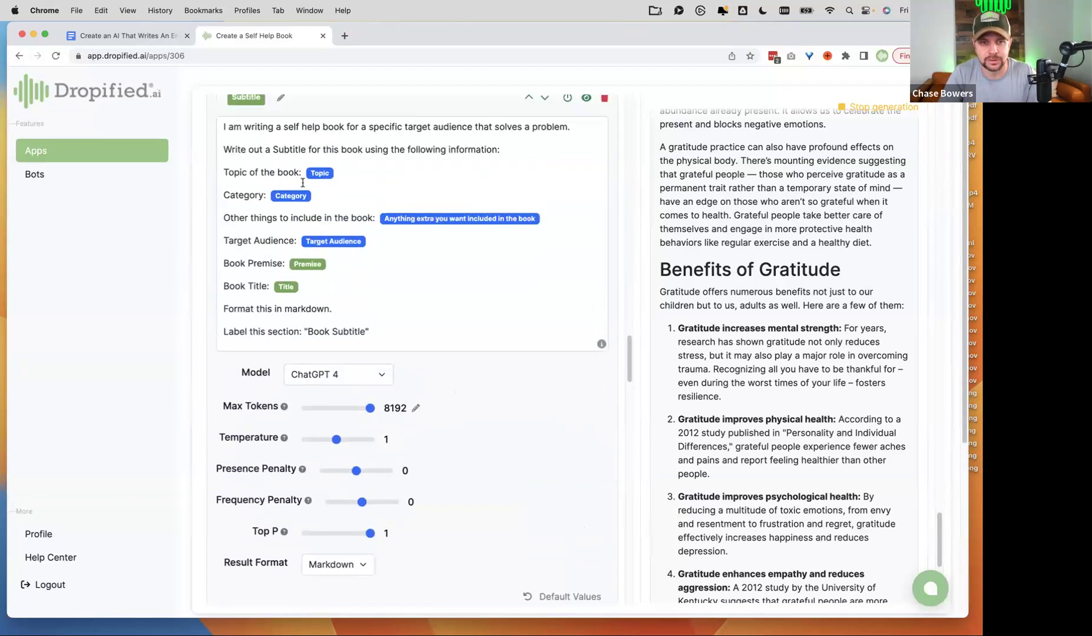
scroll(500, 431, "down", 3)
scroll(500, 432, "down", 3)
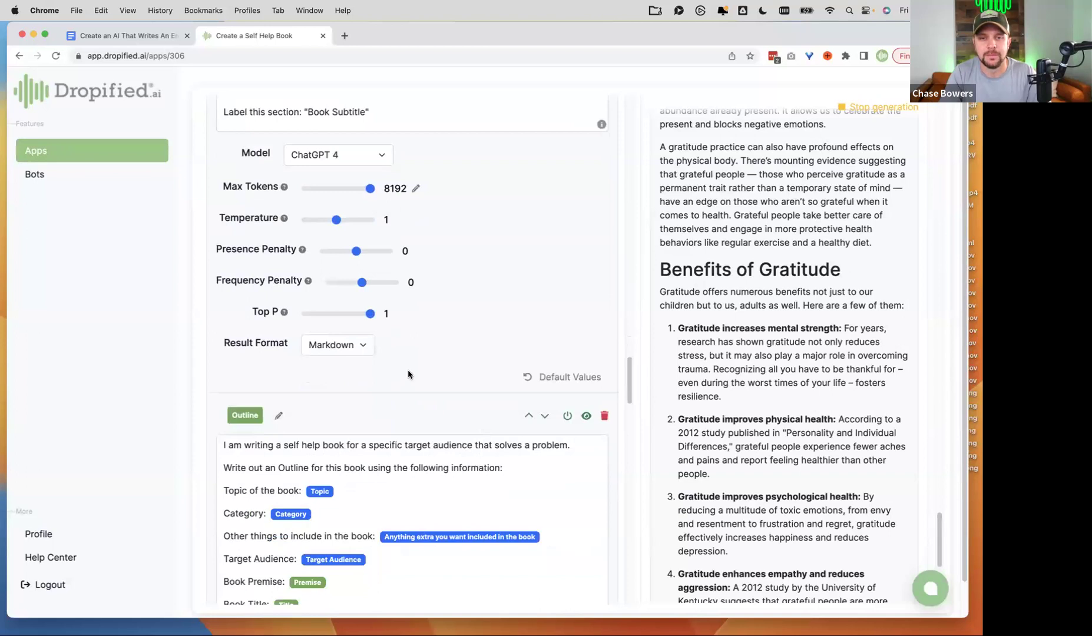
Add the line "Framework to include in the book:" to the Outline prompt between the Book subtitle and Number of Chapters lines.
scroll(466, 324, "down", 2)
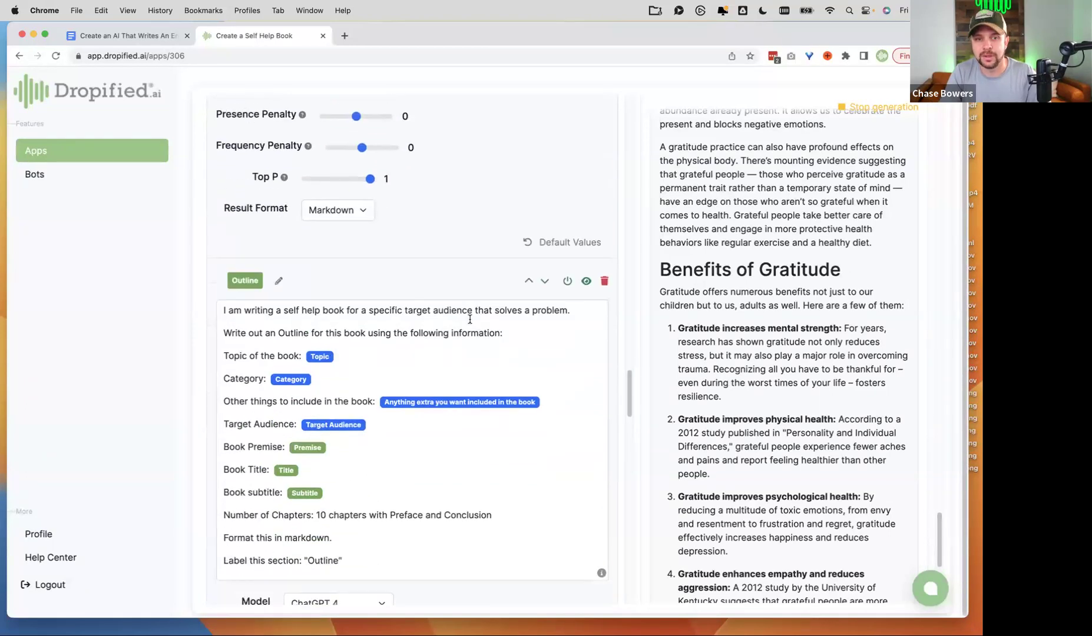
left_click(361, 357)
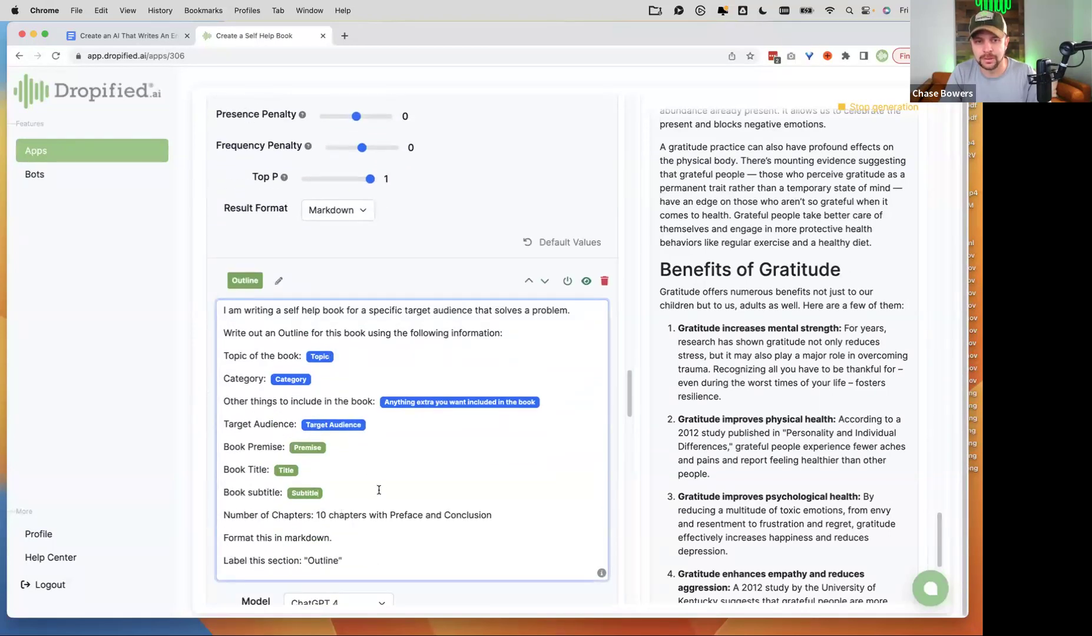
type("Framewro")
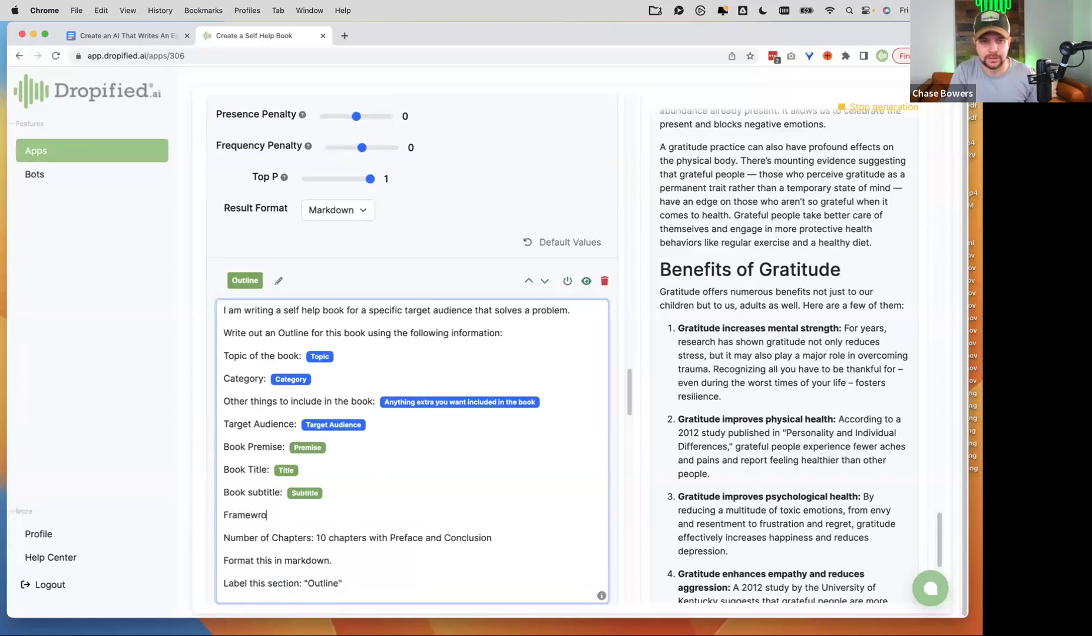
key("BackSpace")
key("BackSpace")
type("ork to includ")
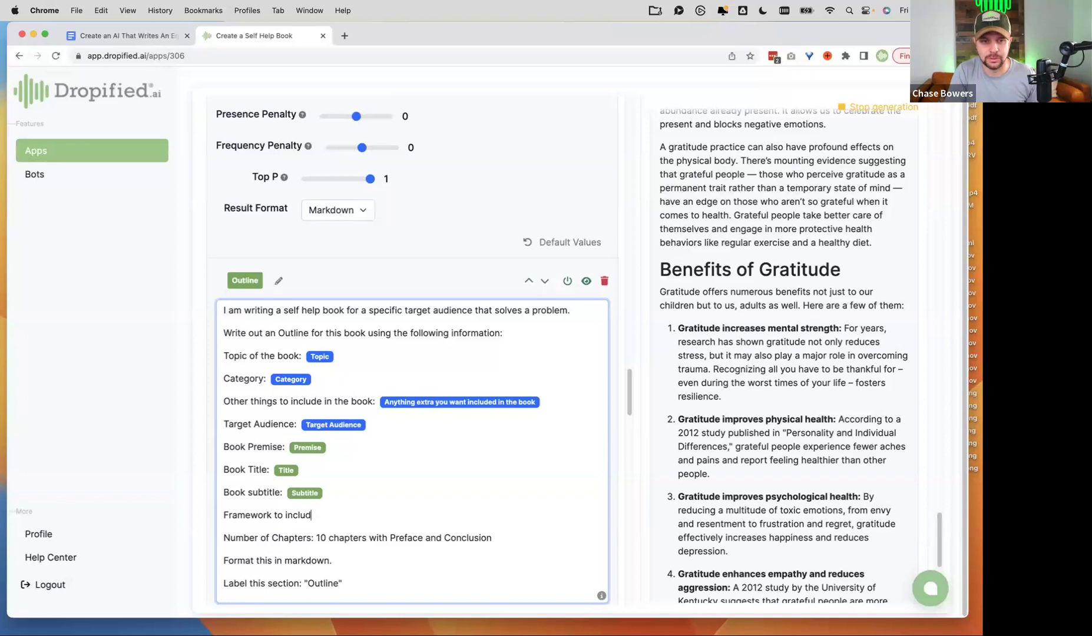
type("e in the booik")
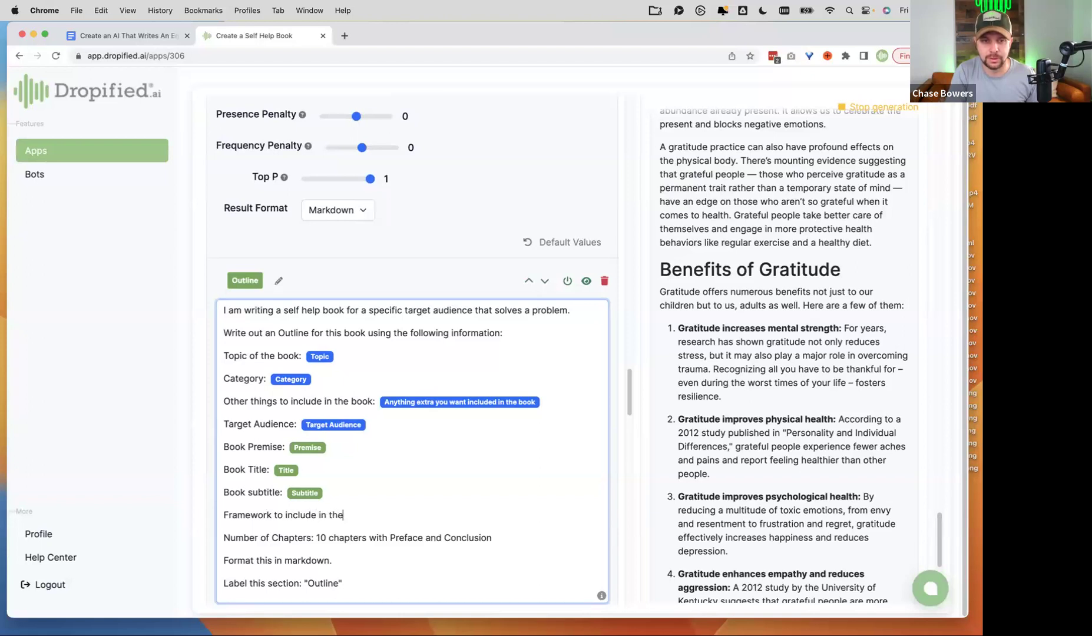
key("BackSpace")
key("BackSpace")
type(":")
key("BackSpace")
key("BackSpace")
type("k: @f")
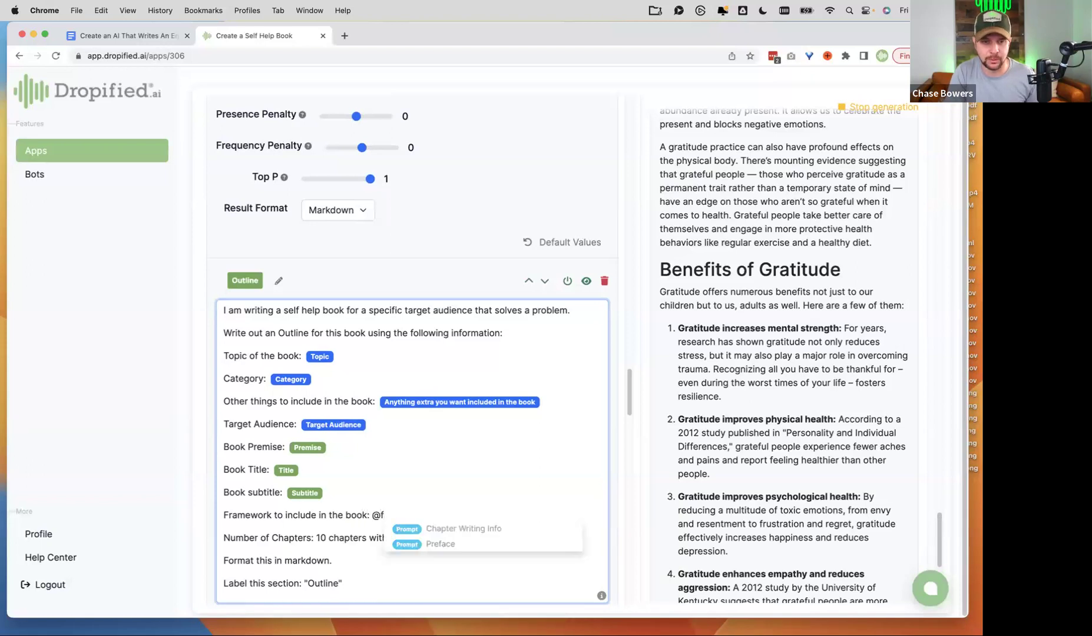
key("BackSpace")
key("BackSpace")
key("BackSpace")
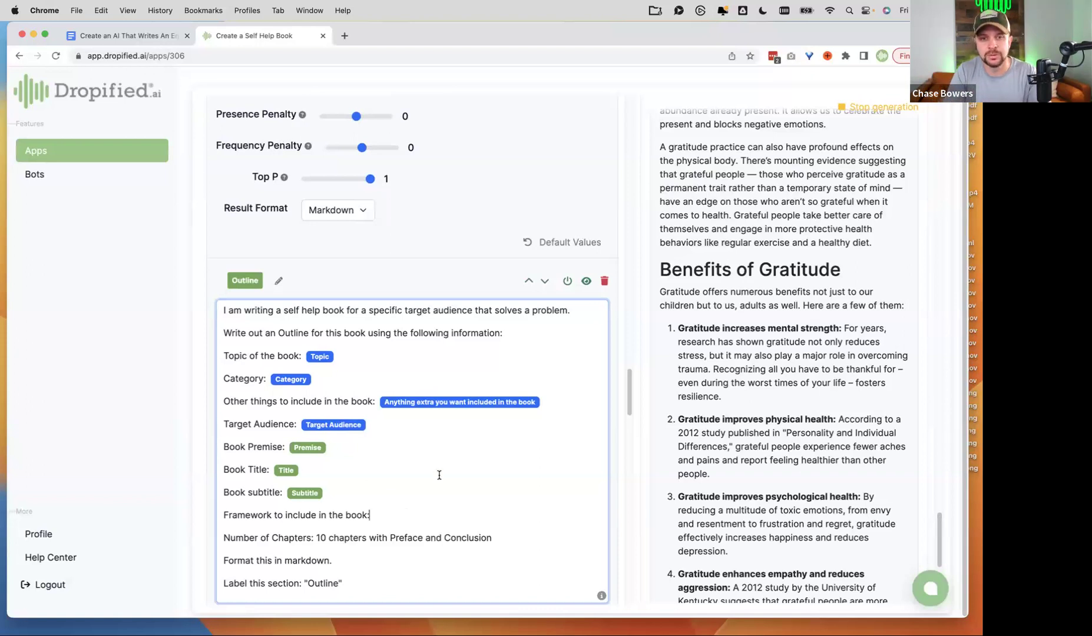
scroll(440, 478, "down", 5)
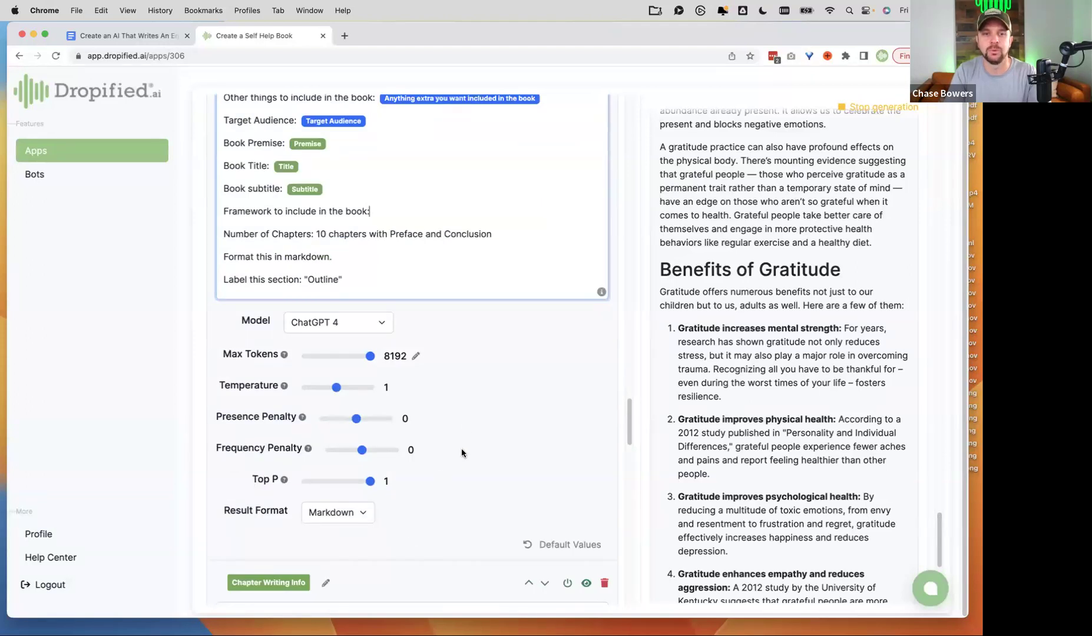
Delete the line "Framework to include in the book:" from the Outline prompt.
left_click_drag(389, 210, 210, 209)
key("BackSpace")
key("BackSpace")
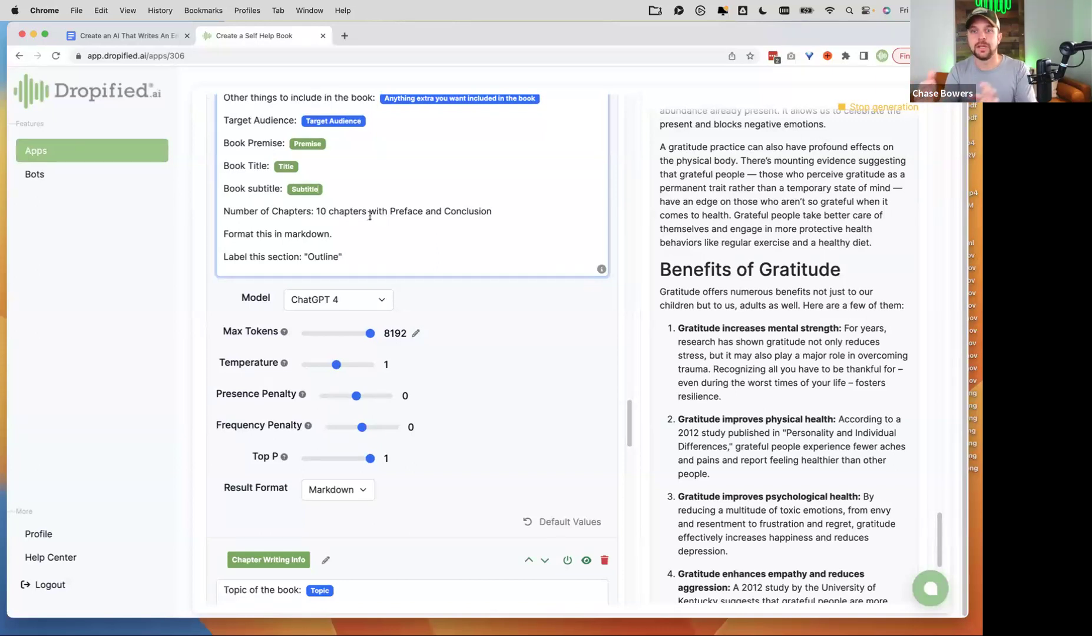
Review the Outline and Subtitle prompts, the generated chapter outline, and the preview form's field for anything extra to include in the book.
scroll(370, 215, "up", 5)
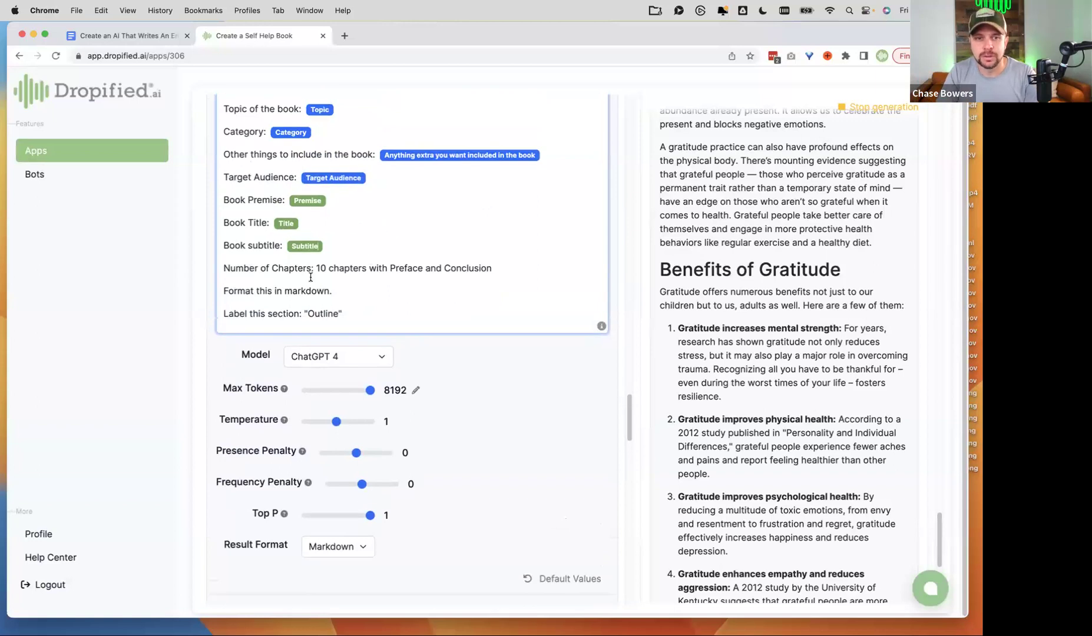
scroll(337, 283, "up", 1)
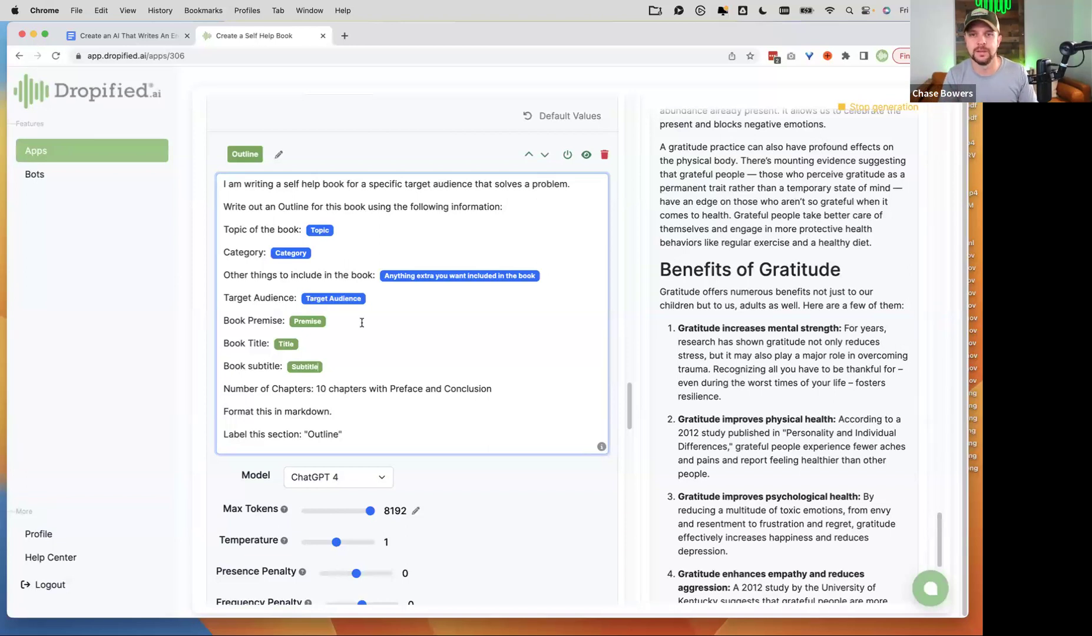
scroll(787, 356, "up", 15)
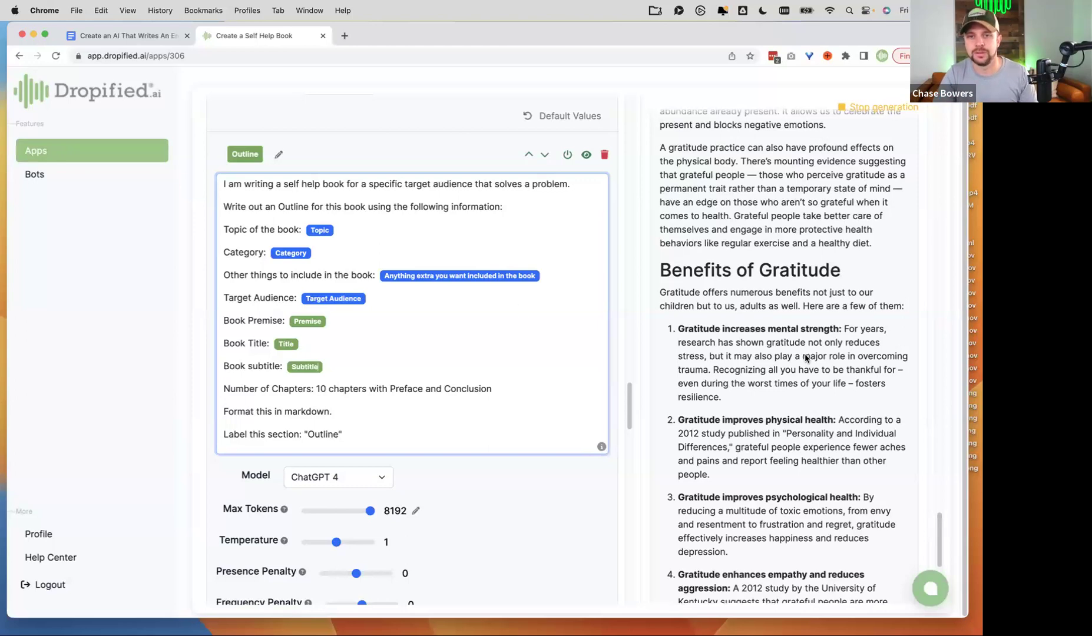
scroll(785, 359, "up", 20)
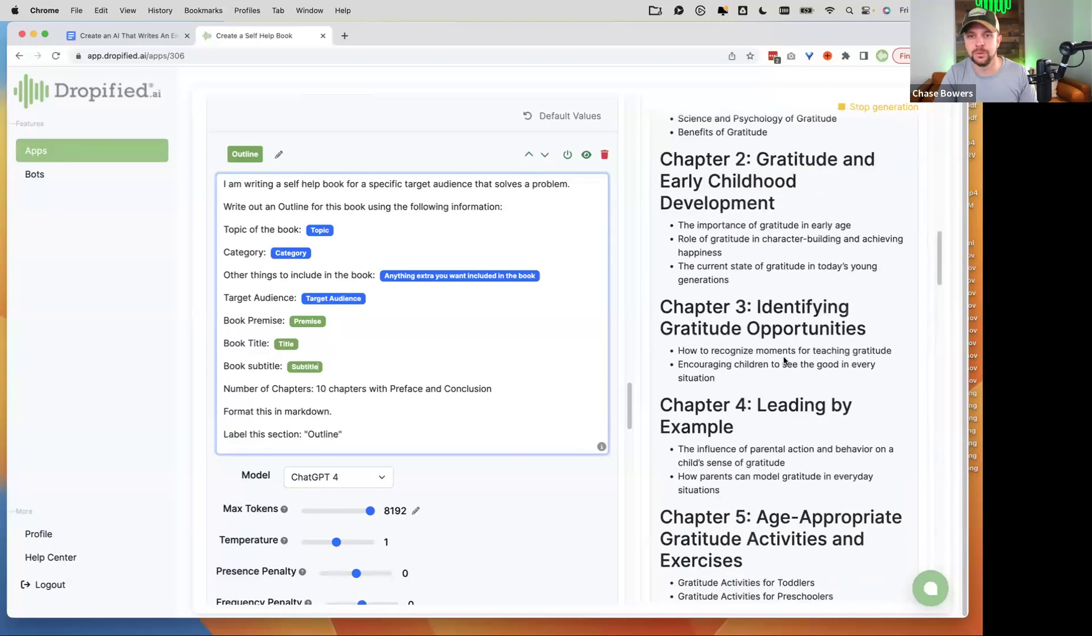
scroll(766, 408, "down", 3)
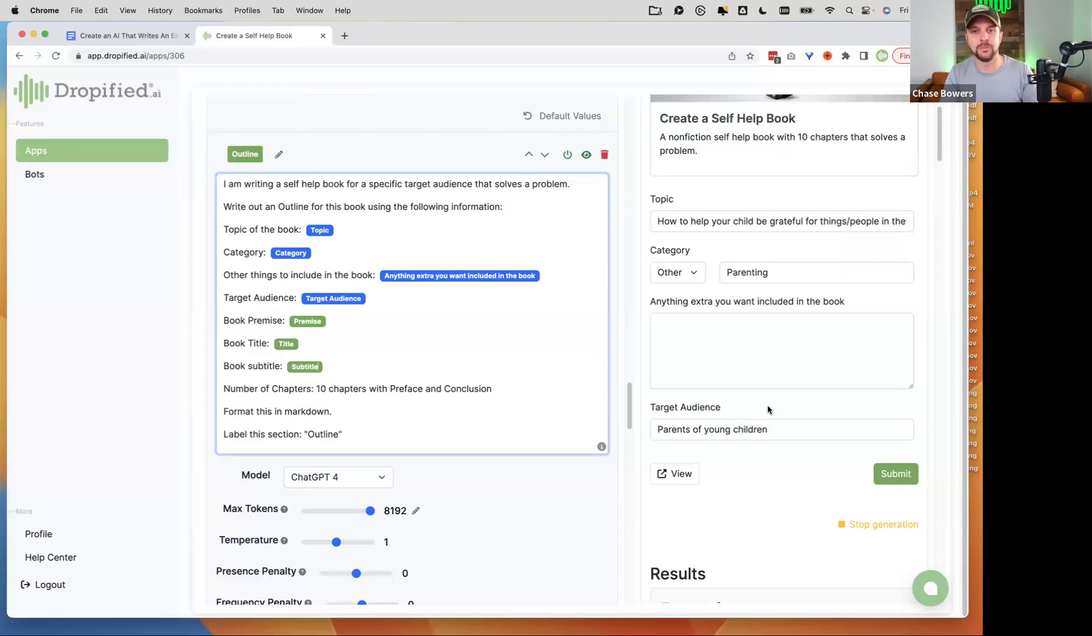
left_click(715, 359)
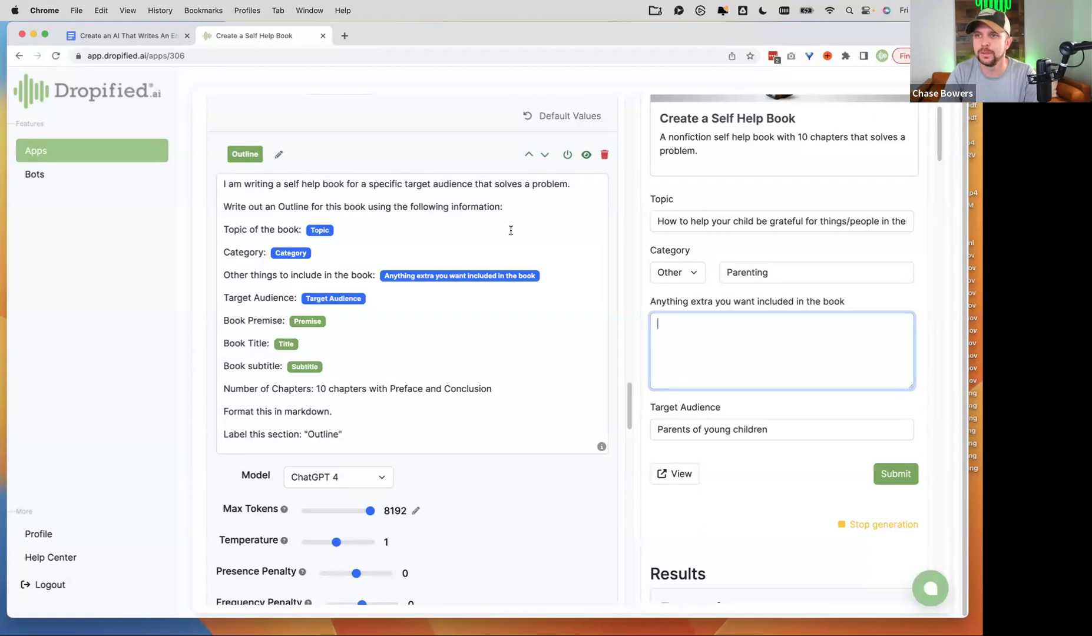
scroll(380, 236, "down", 3)
scroll(389, 237, "up", 4)
scroll(412, 247, "up", 10)
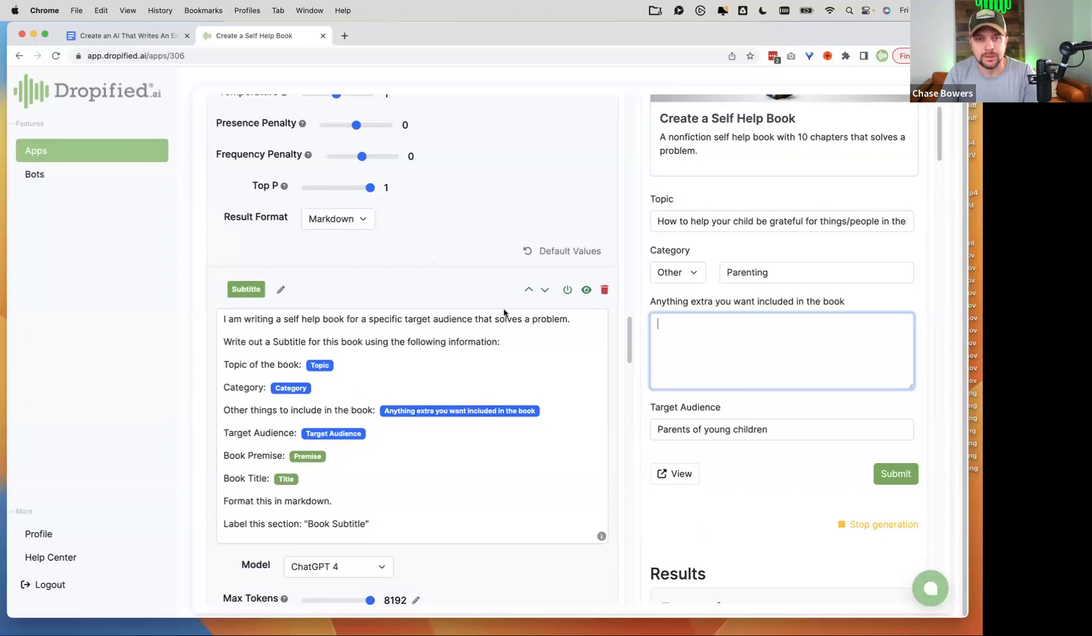
Switch to the Google Docs planning document and examine the Images, Research and Research on Target Audience entries under "What we will output".
left_click(136, 37)
scroll(314, 346, "down", 3)
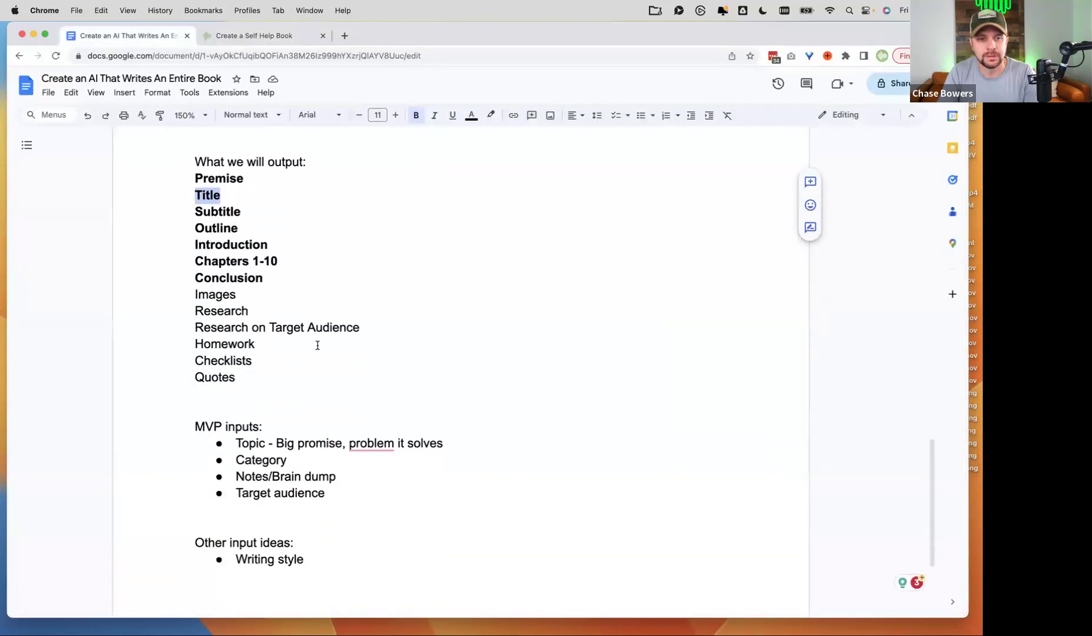
left_click_drag(191, 300, 244, 296)
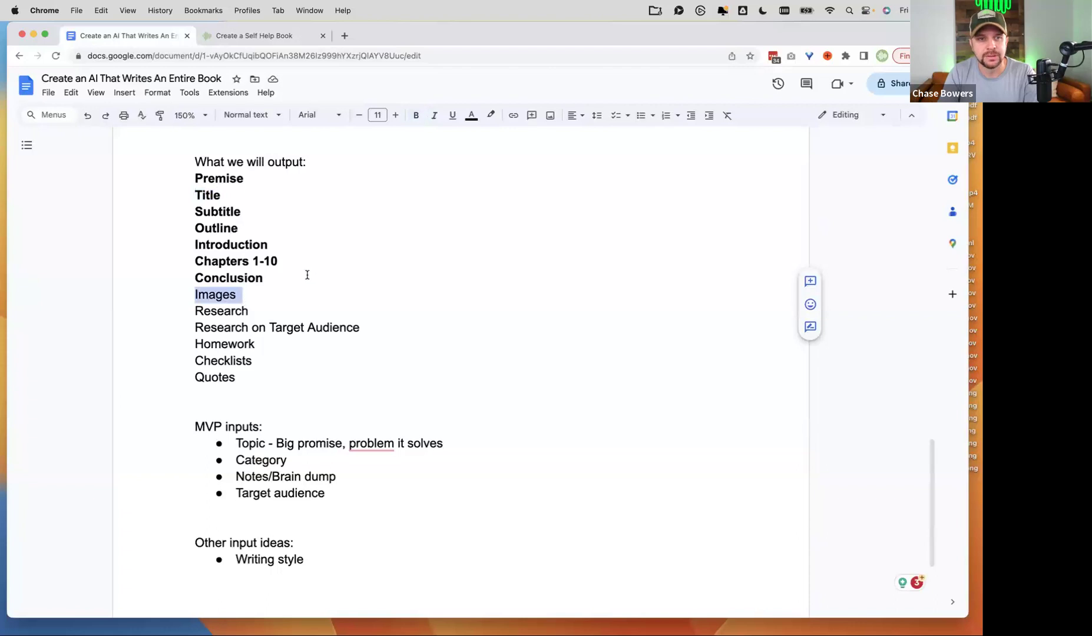
left_click(264, 306)
left_click(243, 295)
left_click(222, 293)
scroll(223, 291, "down", 1)
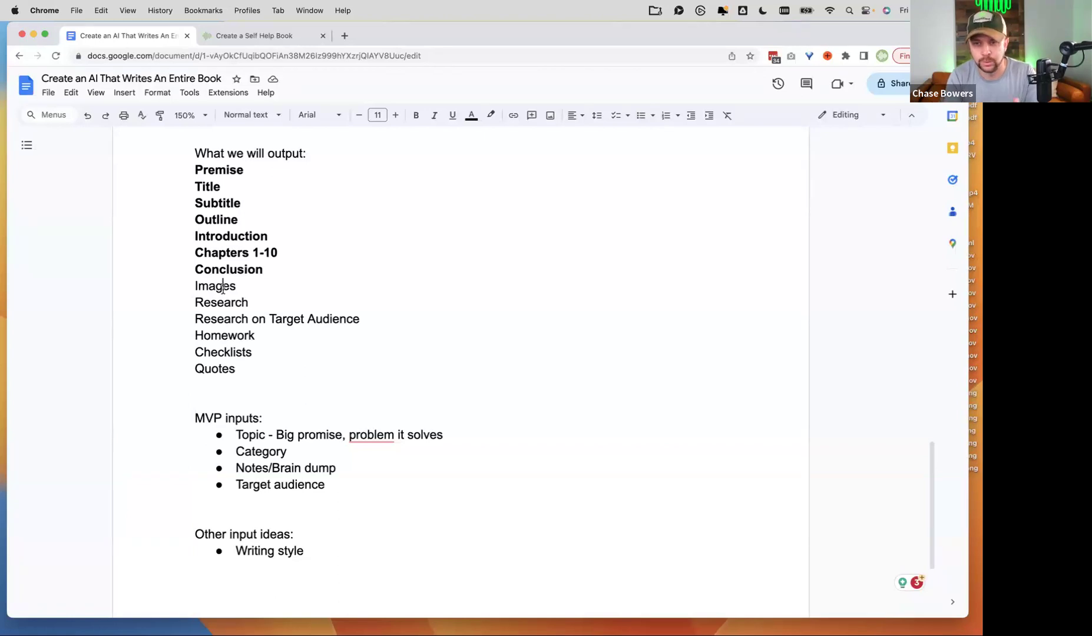
double_click(198, 301)
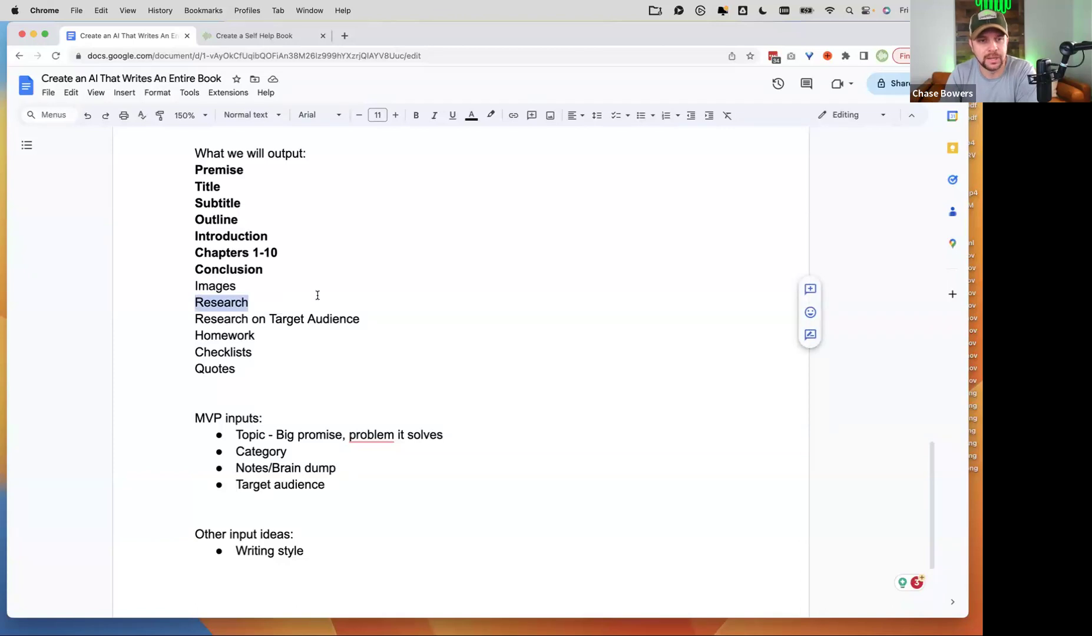
left_click(225, 302)
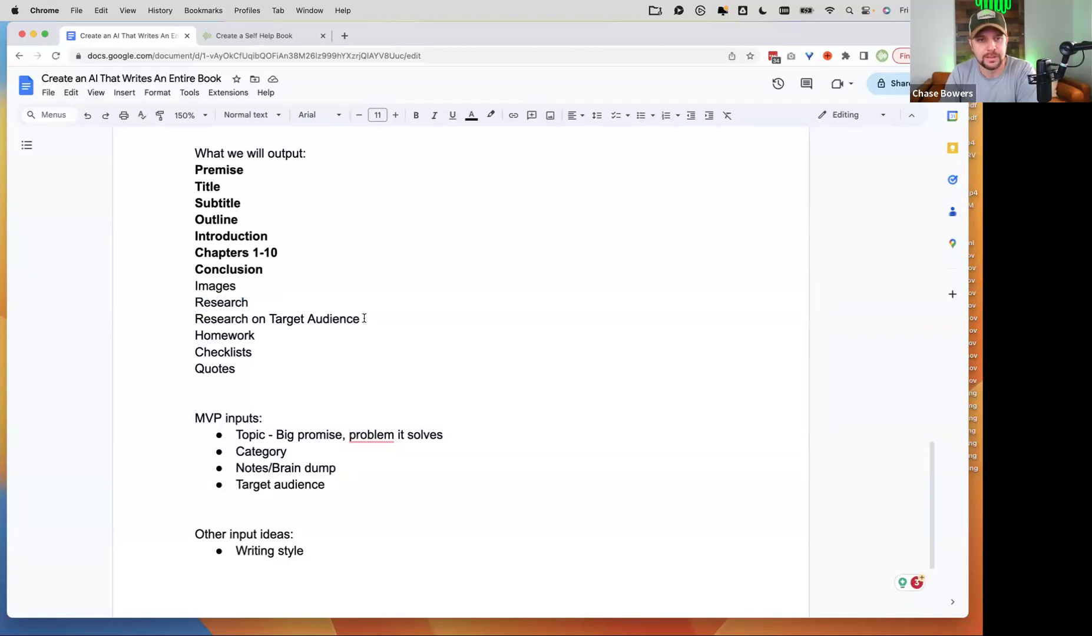
left_click_drag(361, 318, 188, 316)
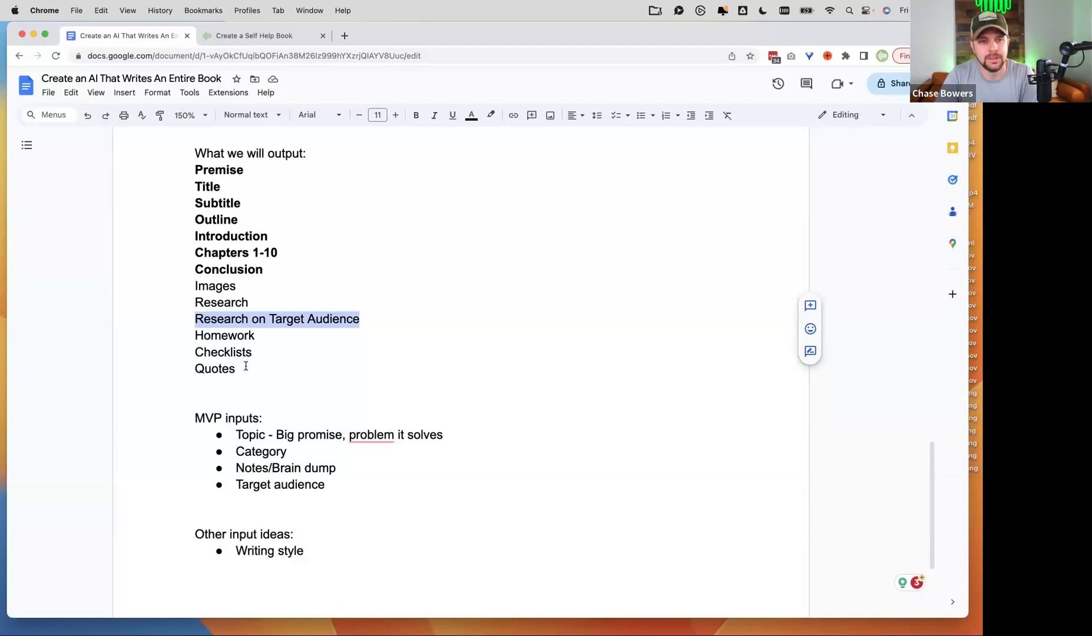
left_click(283, 309)
double_click(215, 304)
left_click(246, 304)
double_click(227, 304)
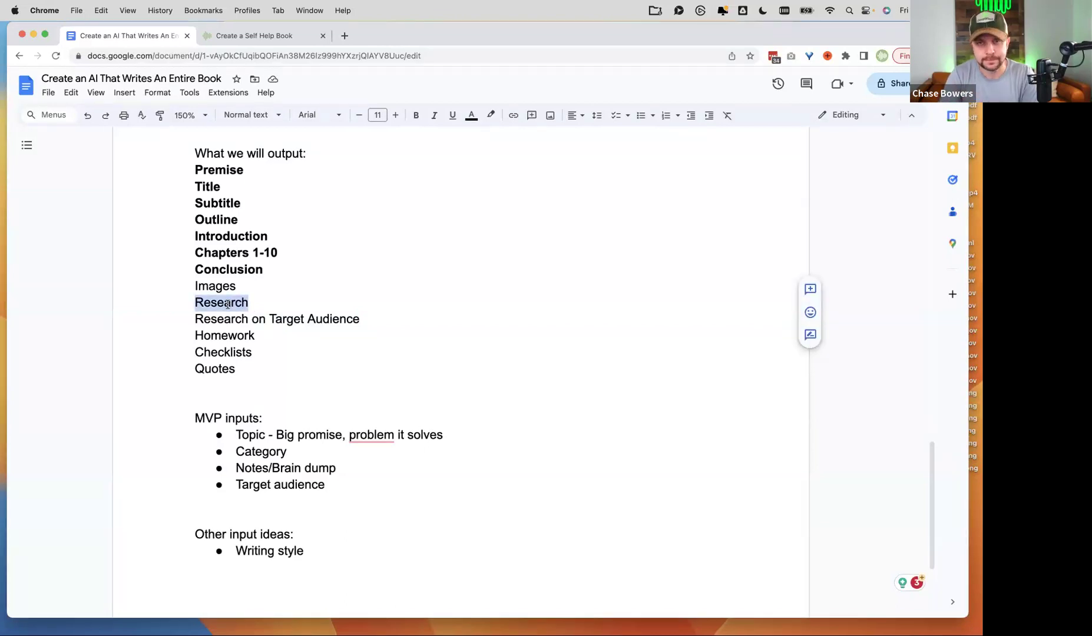
Review the planning document's MVP inputs, other input ideas and the "What we need brainstorm" list for features still missing.
scroll(277, 429, "down", 3)
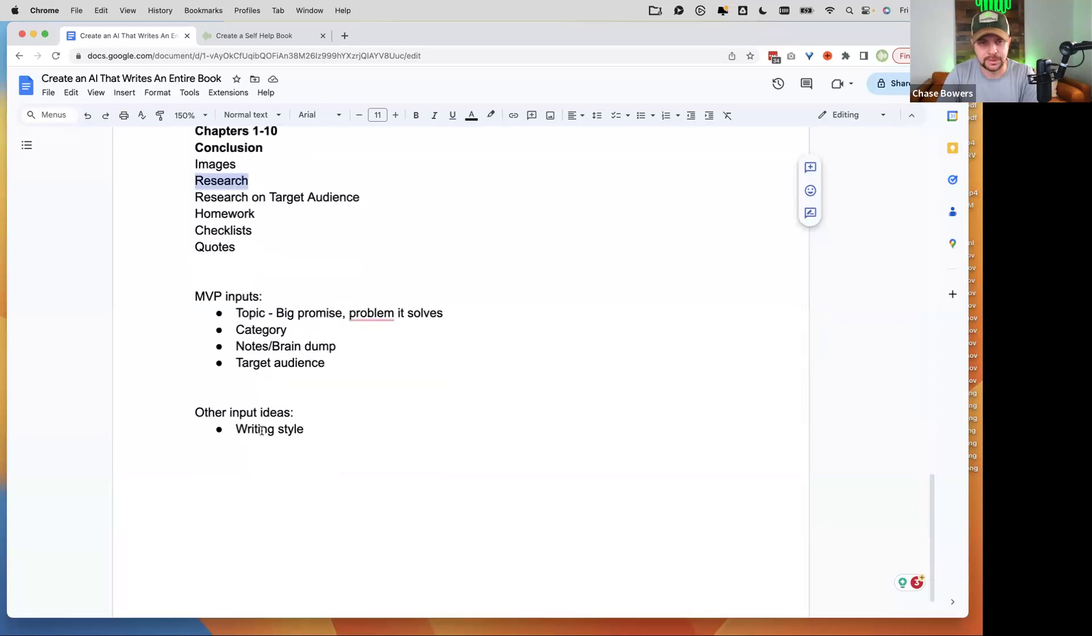
scroll(269, 427, "up", 3)
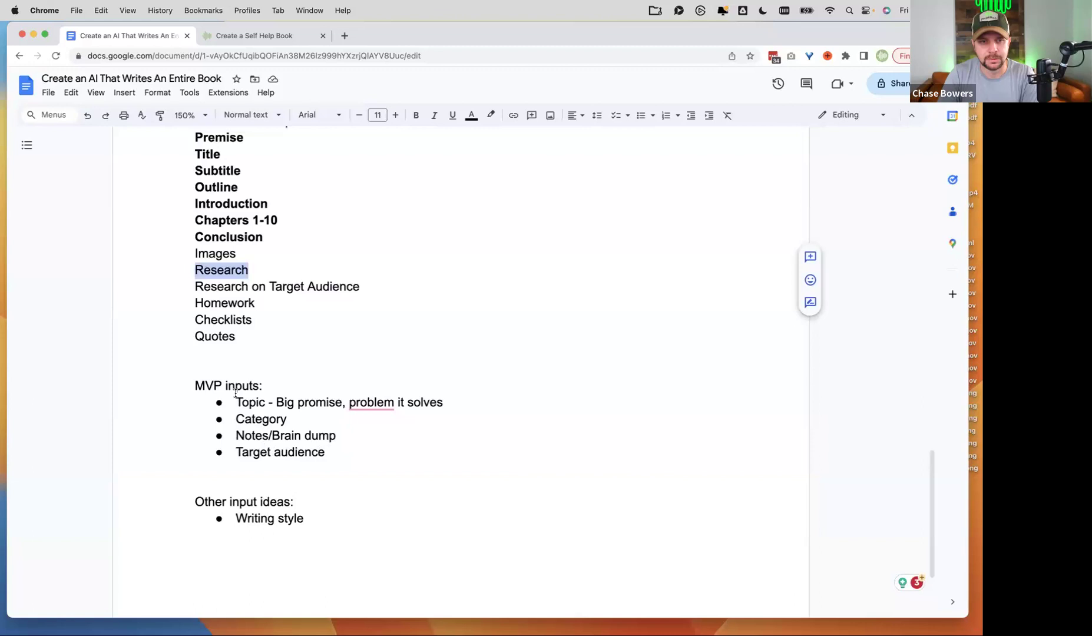
scroll(236, 394, "up", 3)
scroll(235, 394, "up", 10)
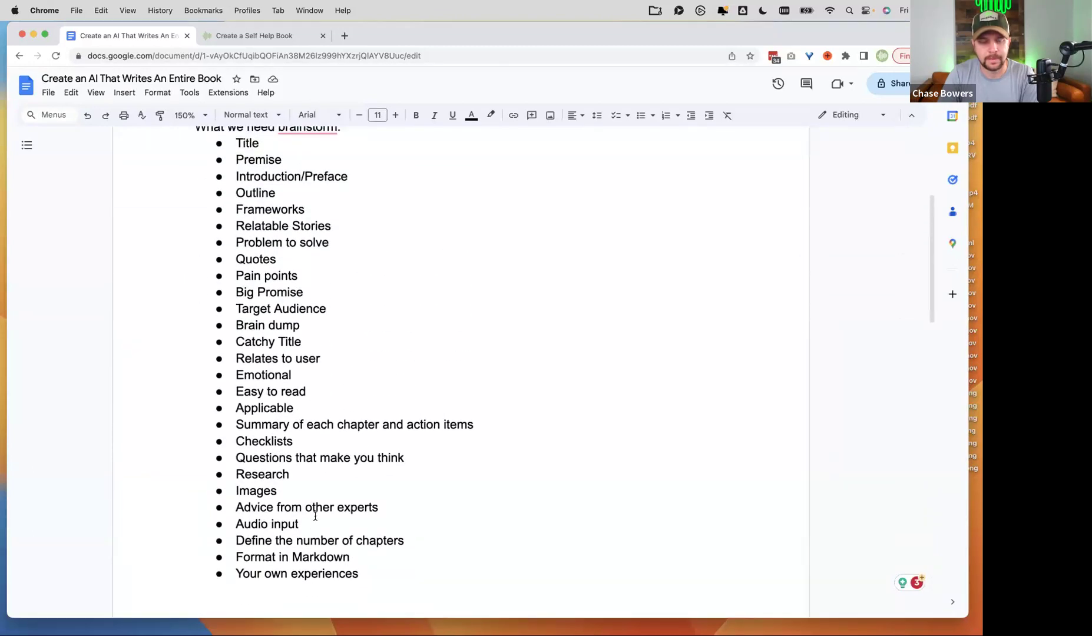
scroll(279, 336, "up", 3)
scroll(289, 348, "down", 4)
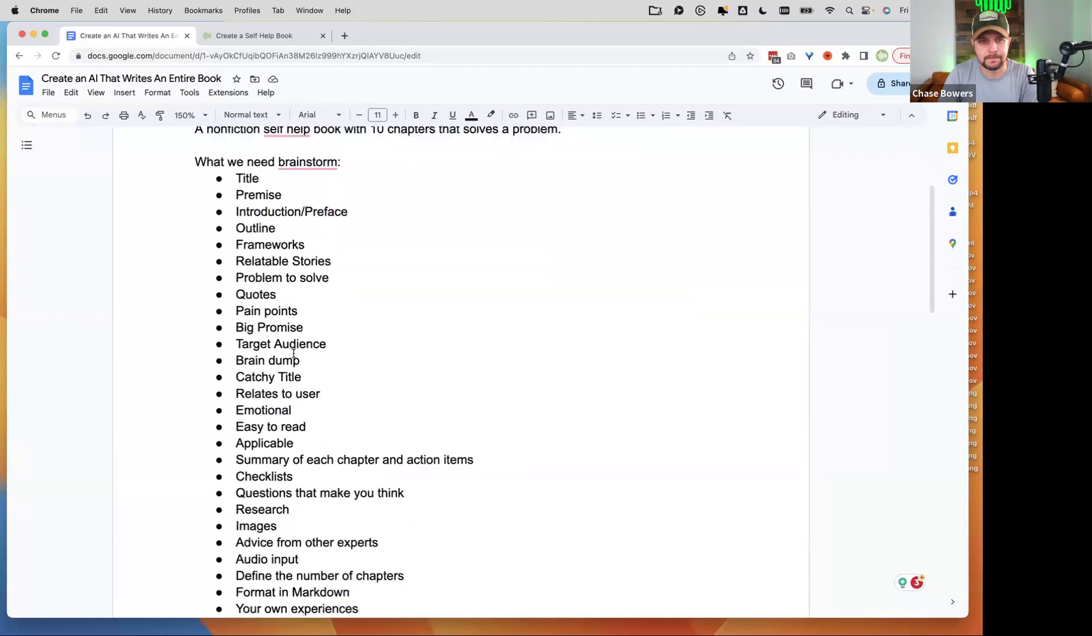
scroll(295, 353, "down", 3)
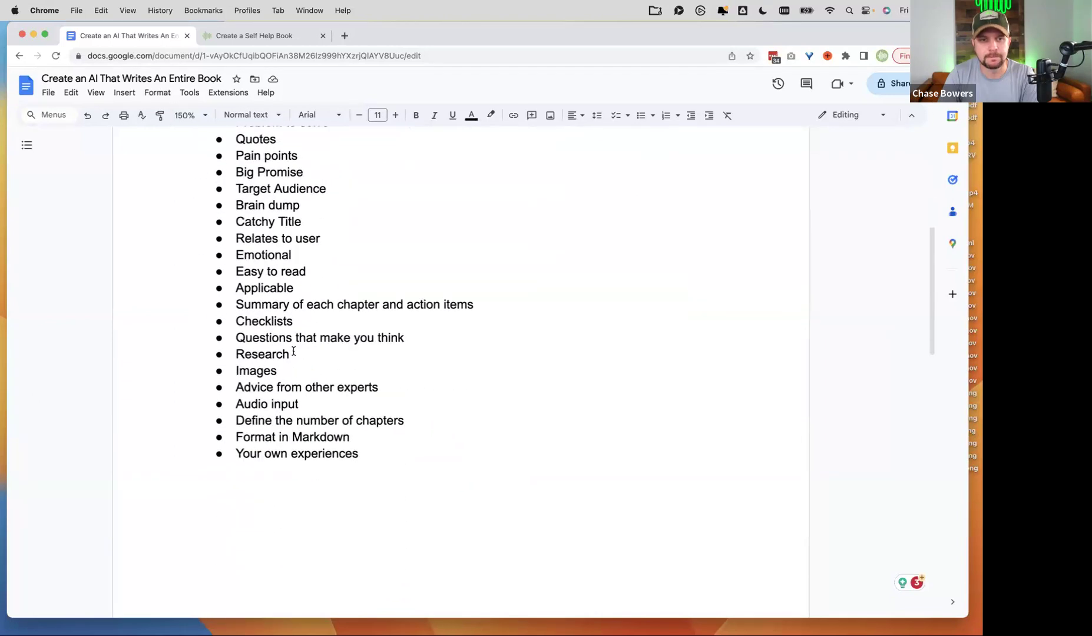
Switch back to the Dropified.ai app editor and add a fifth input after Target Audience.
left_click(241, 36)
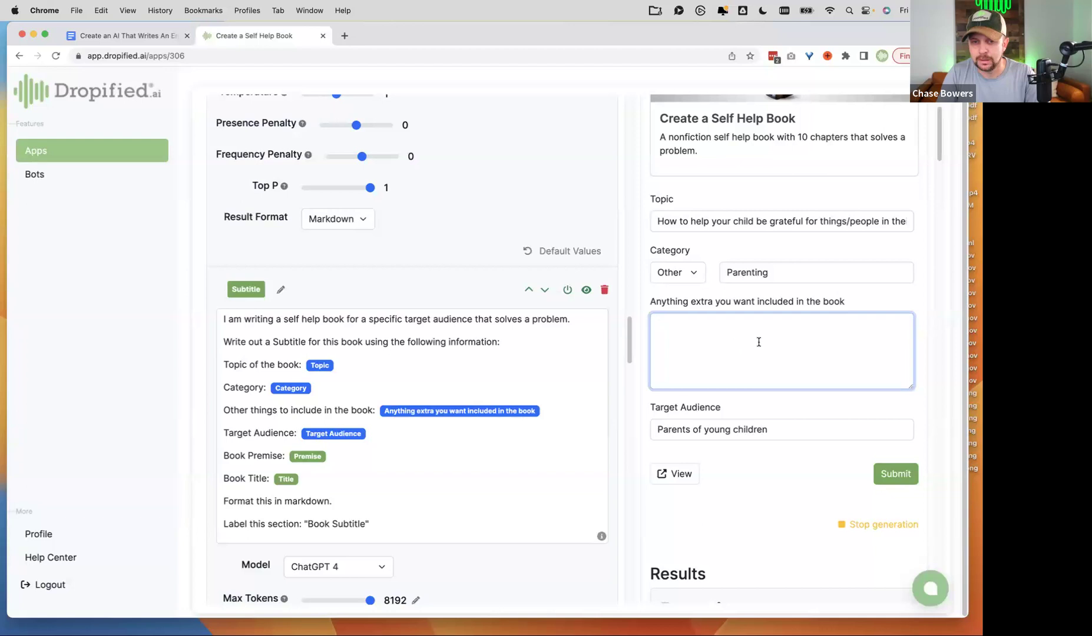
scroll(426, 392, "up", 20)
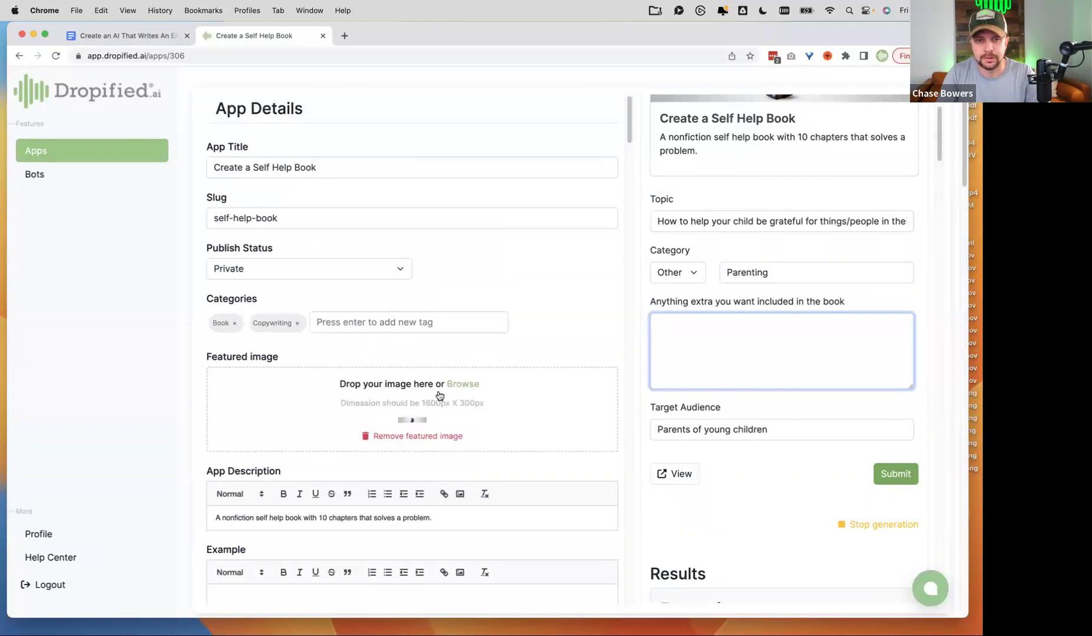
scroll(490, 384, "down", 15)
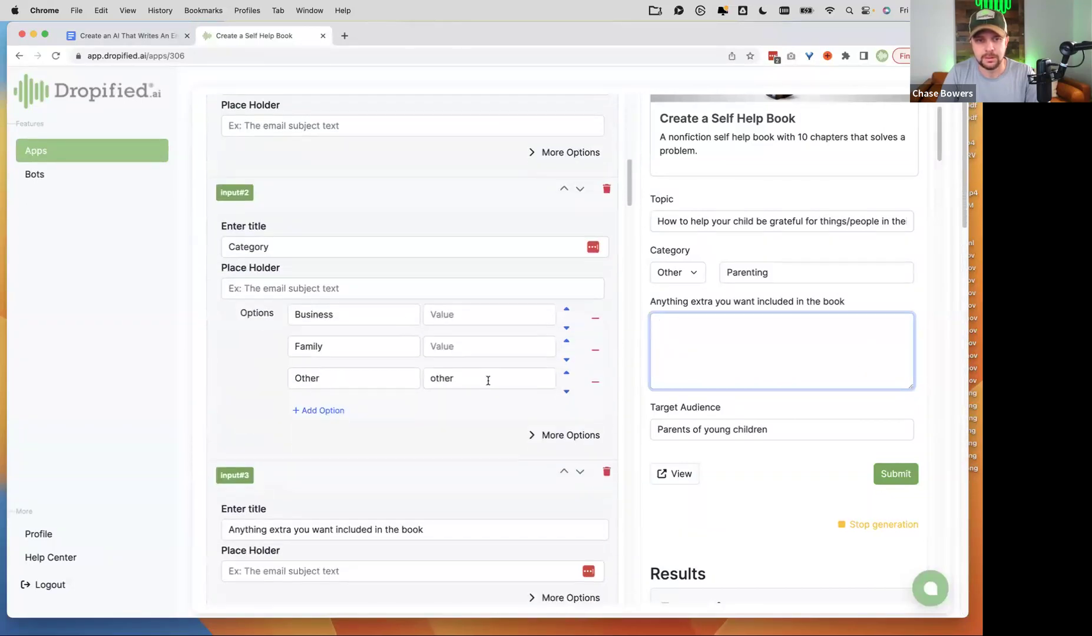
scroll(447, 402, "down", 5)
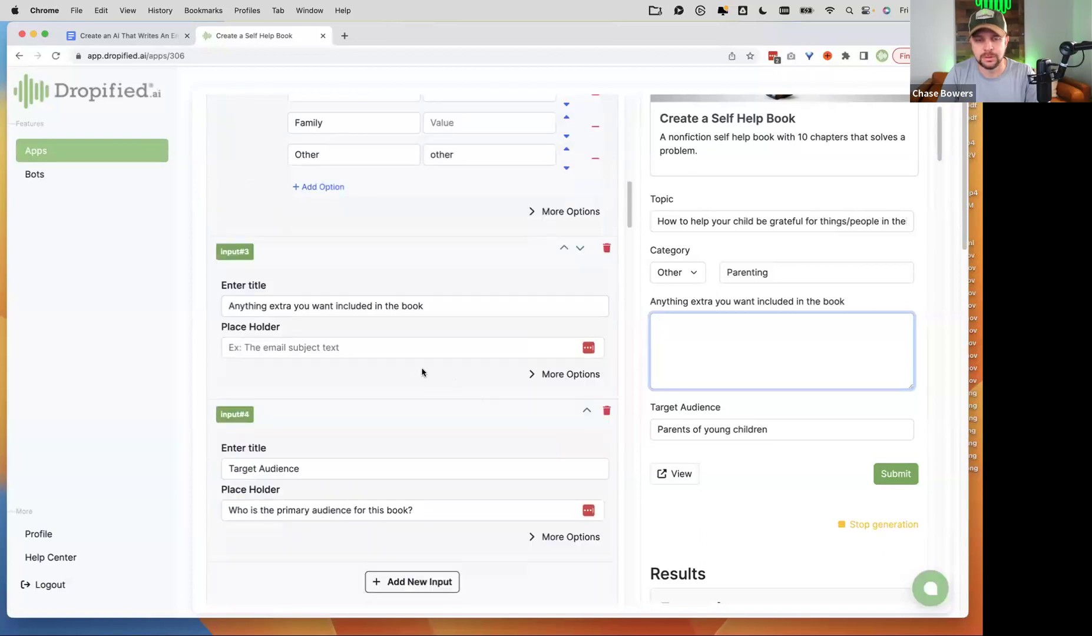
scroll(479, 364, "down", 2)
left_click(421, 485)
scroll(302, 517, "down", 3)
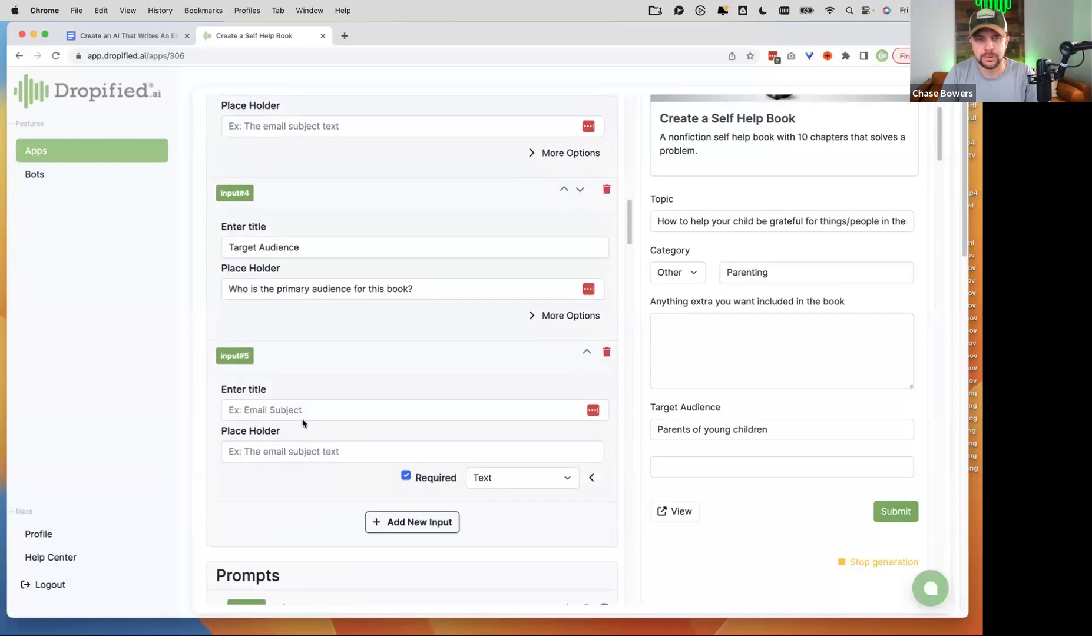
Title the fifth input "Brainstorm out loud".
left_click(305, 410)
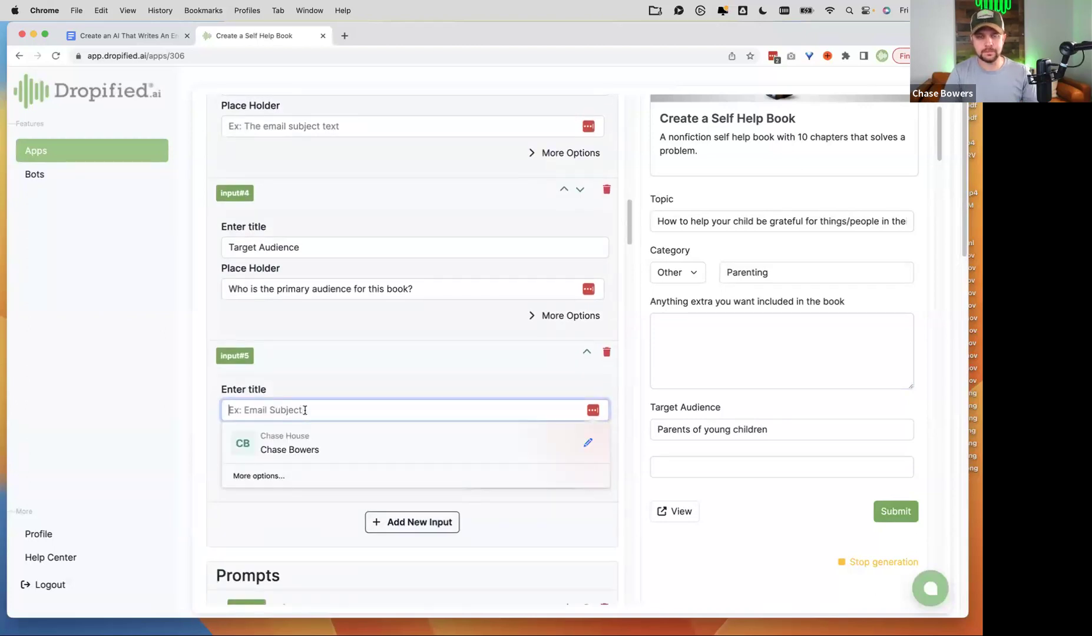
type("Resu")
key("BackSpace")
key("BackSpace")
key("BackSpace")
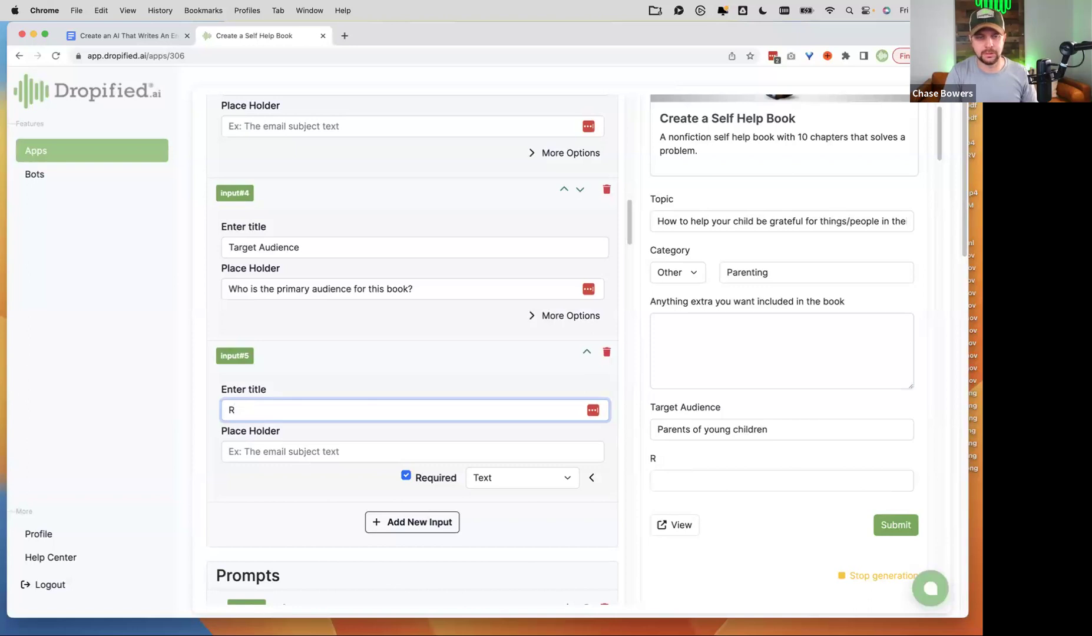
key("BackSpace")
type("B")
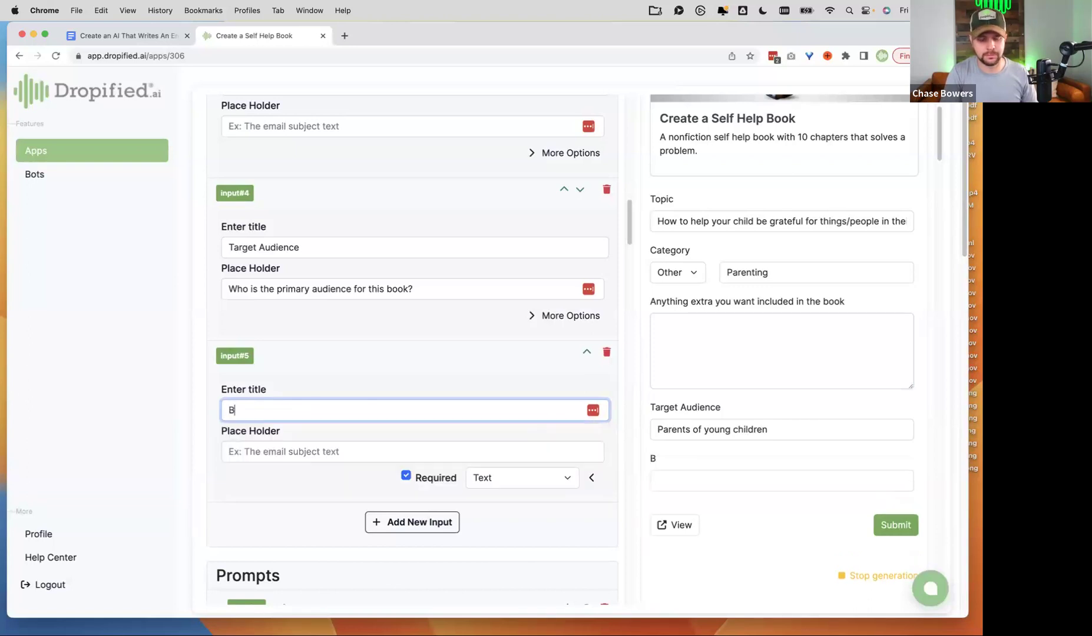
type("rainstorm ")
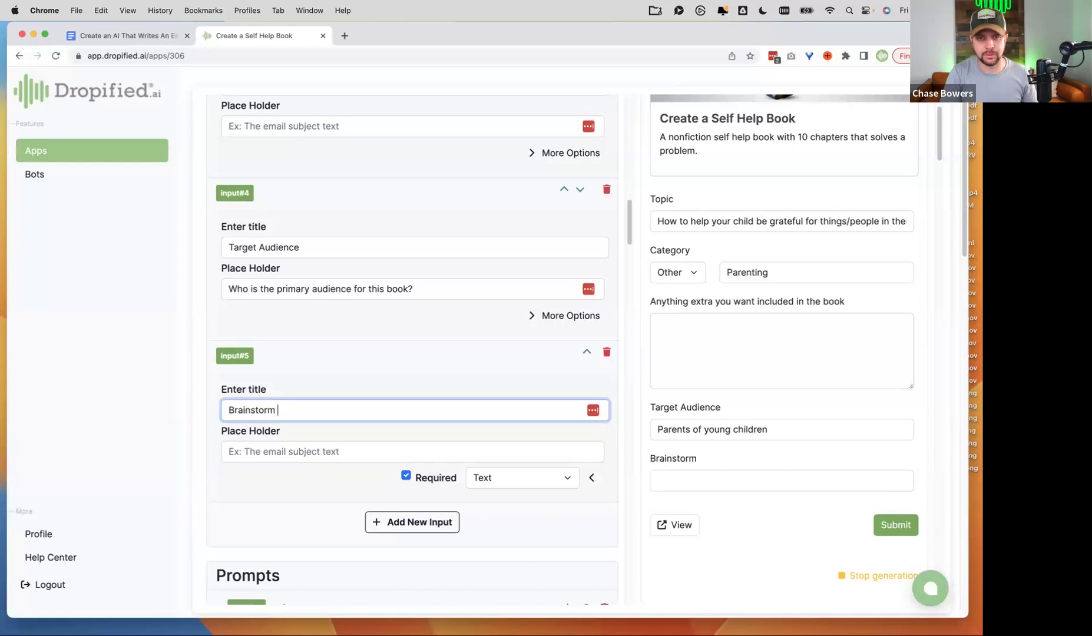
type("out loi")
key("BackSpace")
type("ud")
Give the fifth input the placeholder "Use our recorder to brainstorm ideas out loud that you can include in your book" and set its type to Audio.
left_click(274, 451)
type("Use our recorder ")
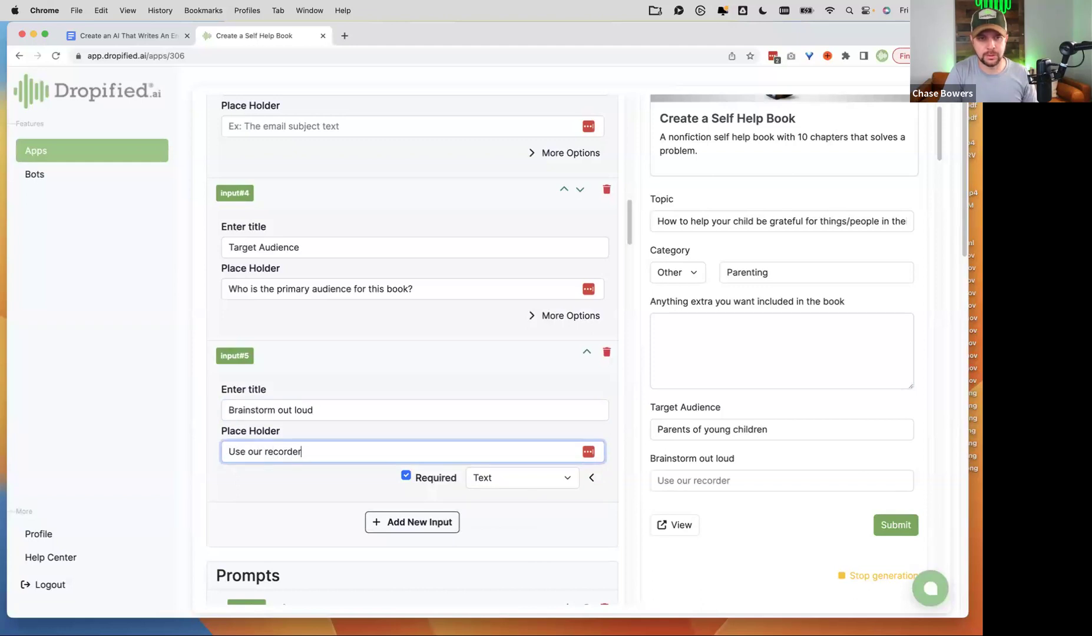
type("to brainstorm")
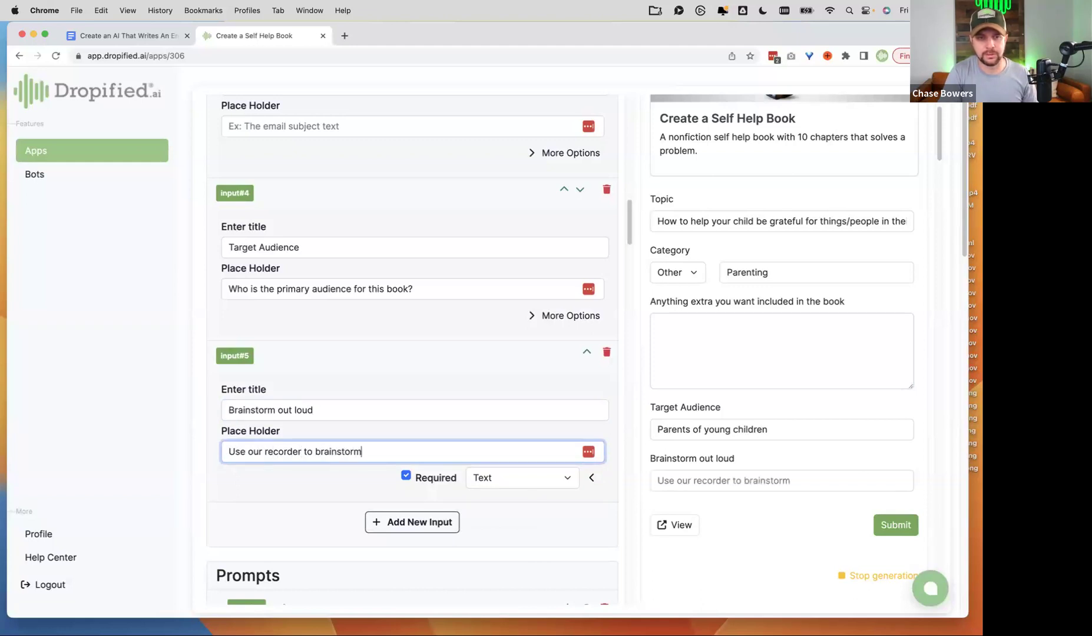
type(" ideas ")
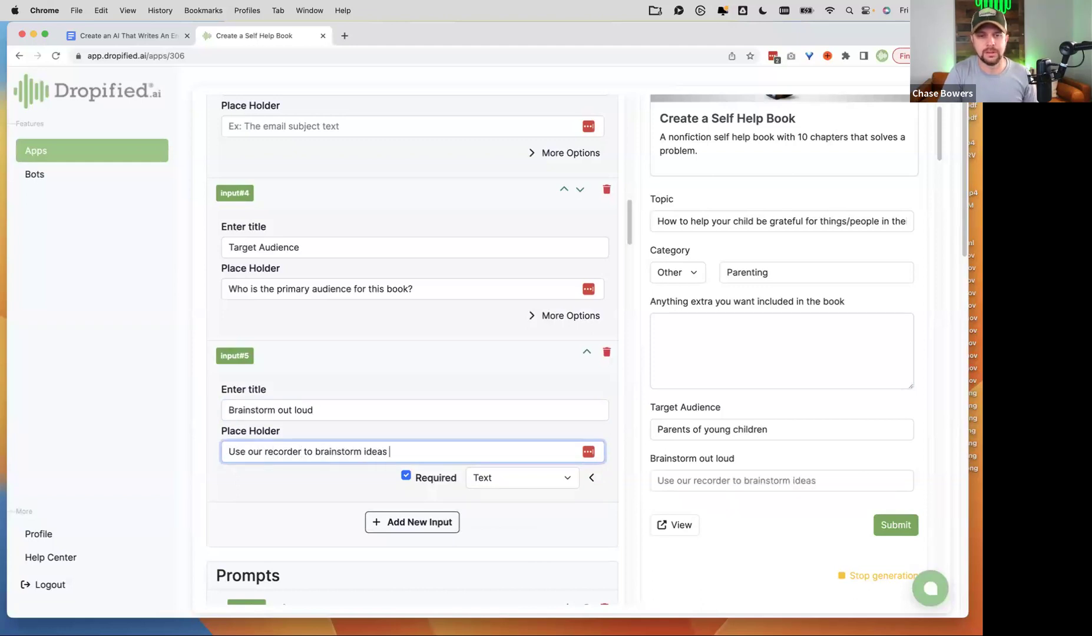
type("out lou")
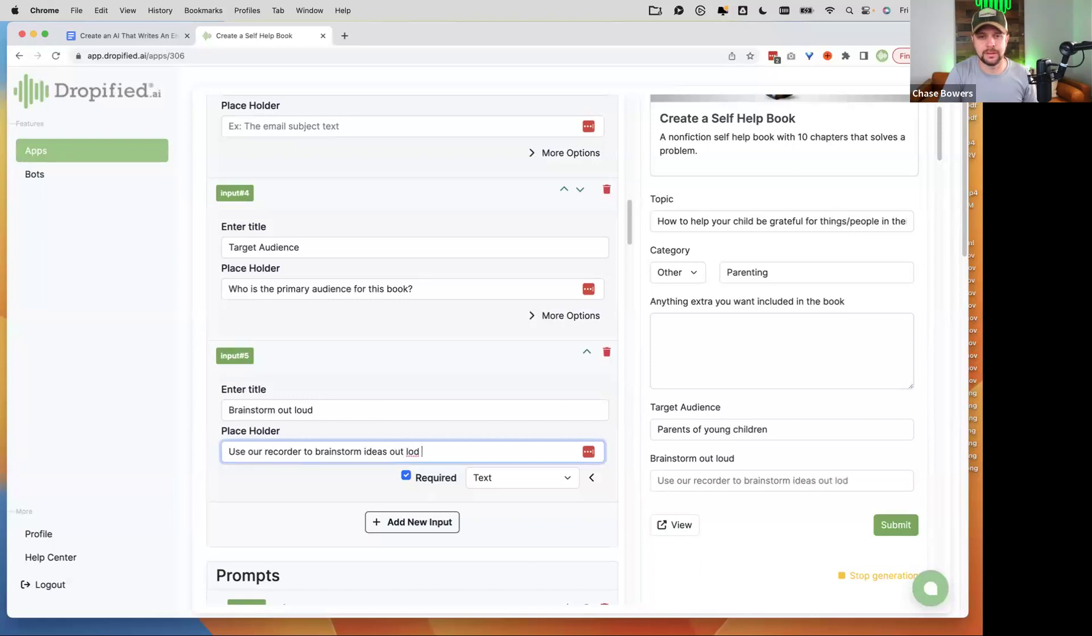
type("d that will")
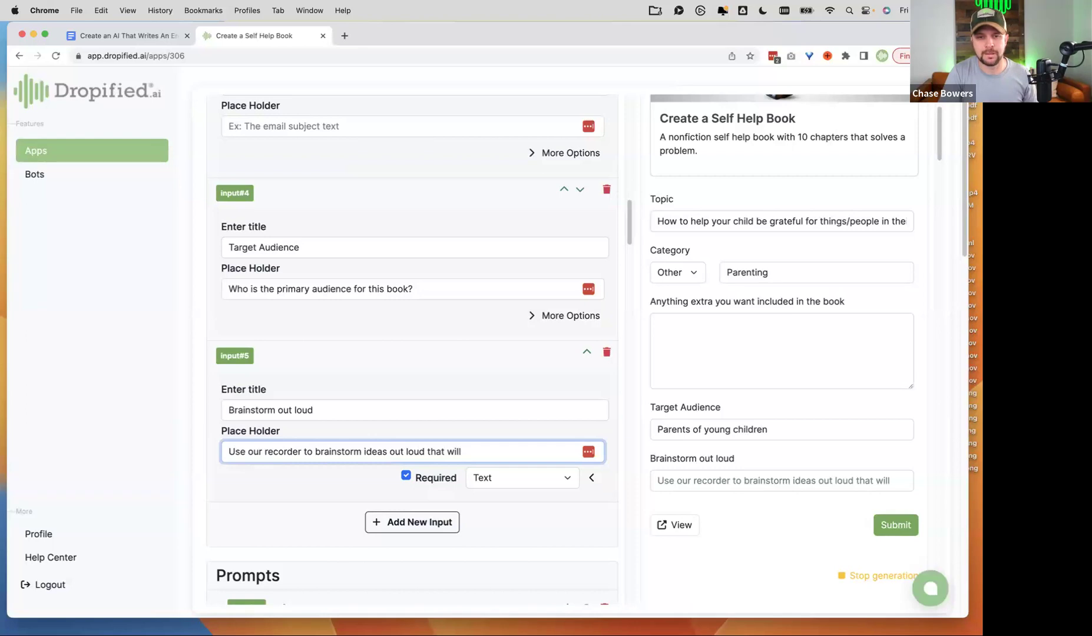
key("BackSpace")
key("BackSpace")
key("BackSpace")
key("BackSpace")
type("you can include ")
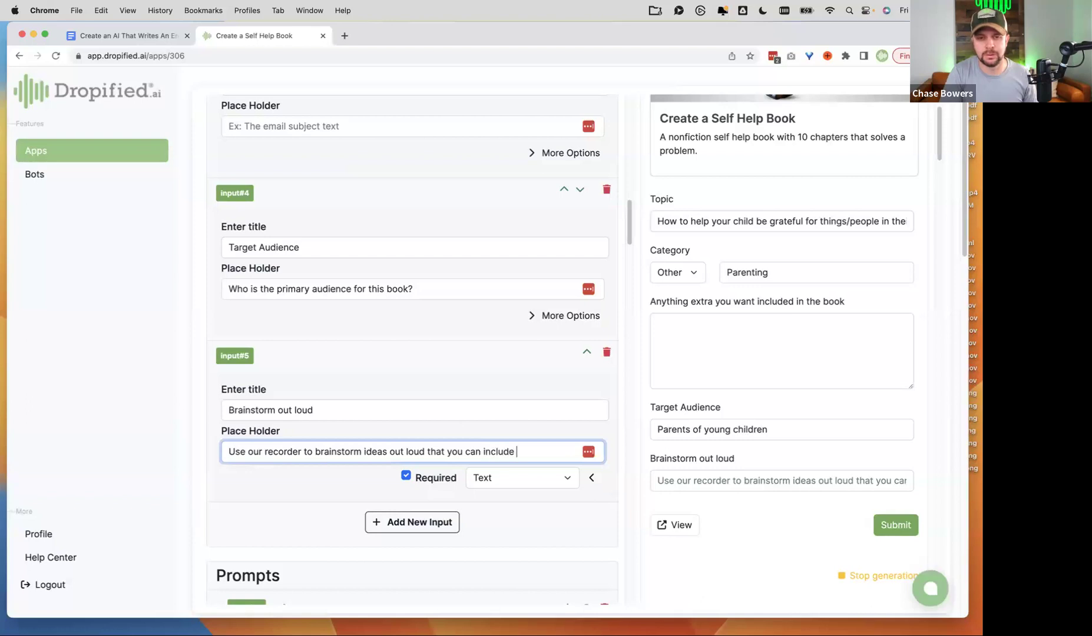
type("in your book")
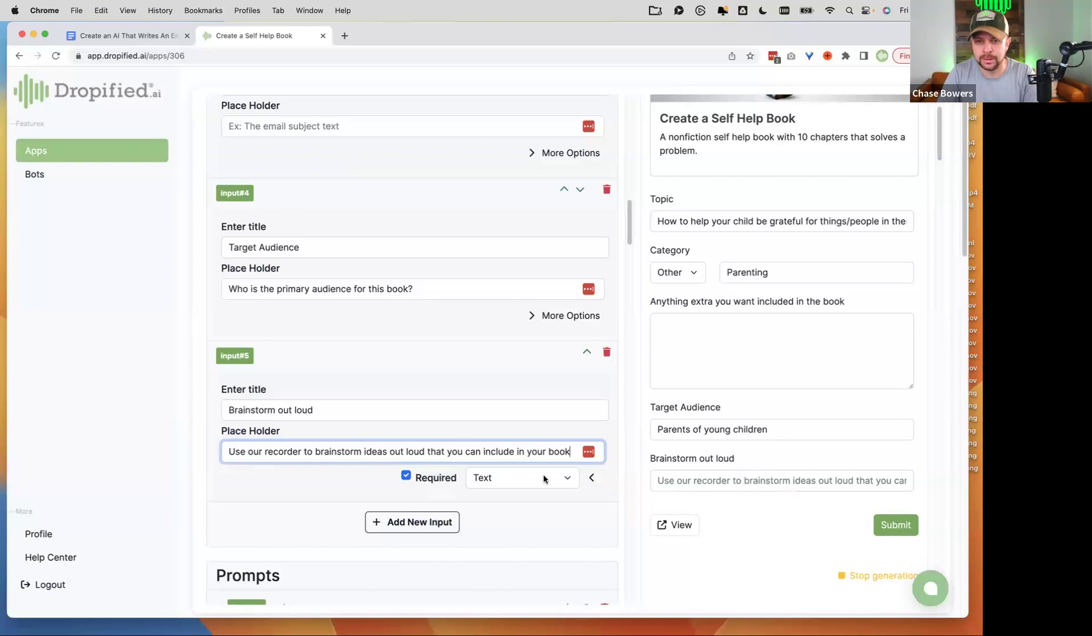
left_click(511, 478)
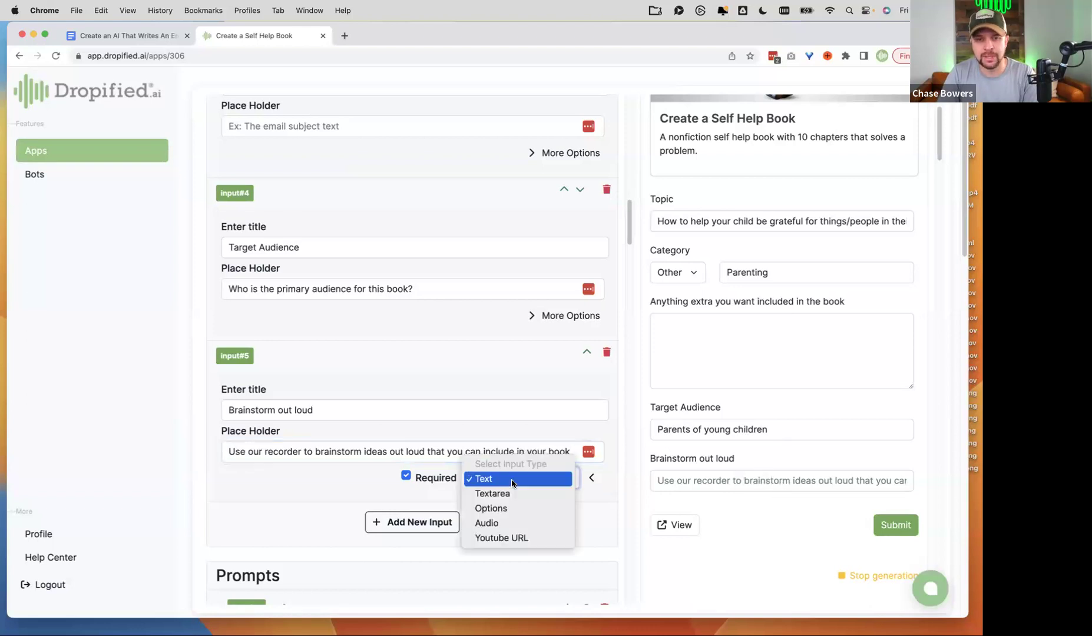
left_click(500, 521)
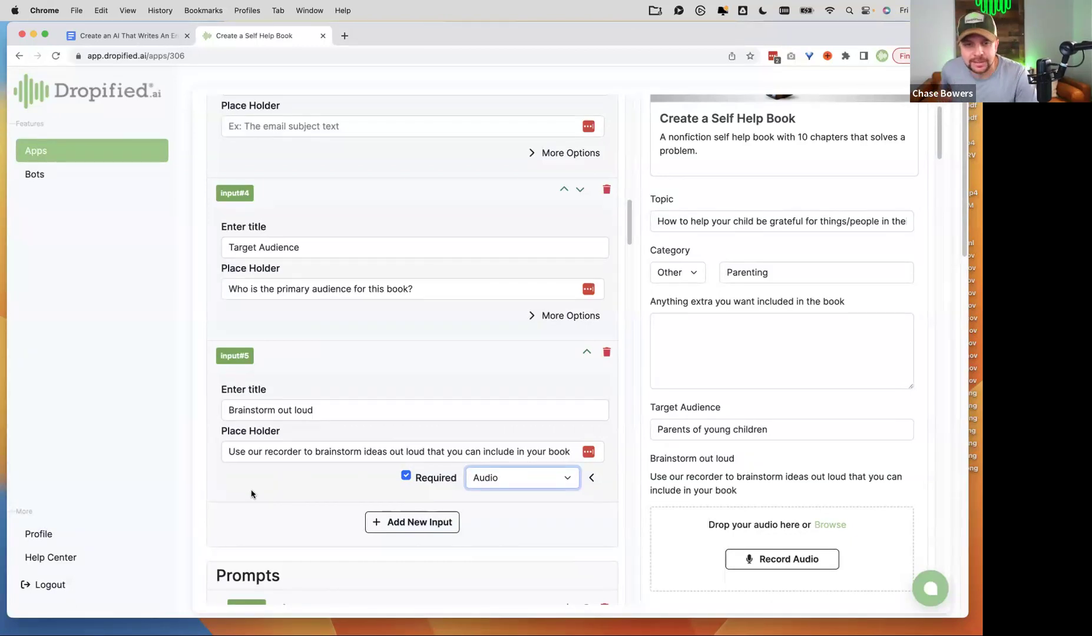
Place the text cursor in the Premise prompt at the end of the "Other things to include in the book" line.
scroll(344, 413, "down", 9)
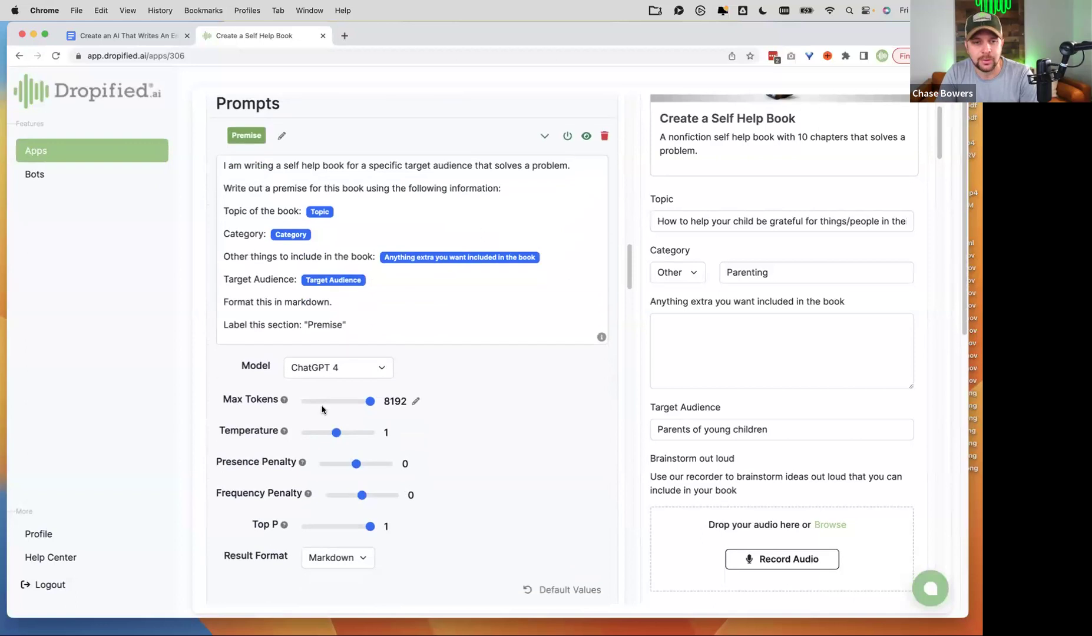
scroll(342, 380, "up", 2)
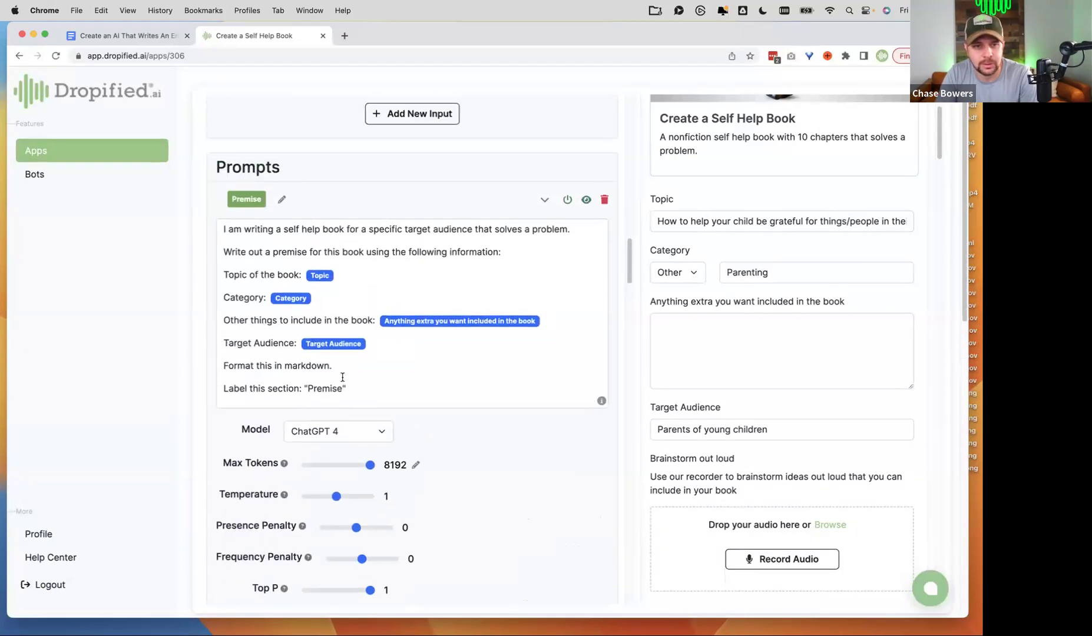
left_click(560, 323)
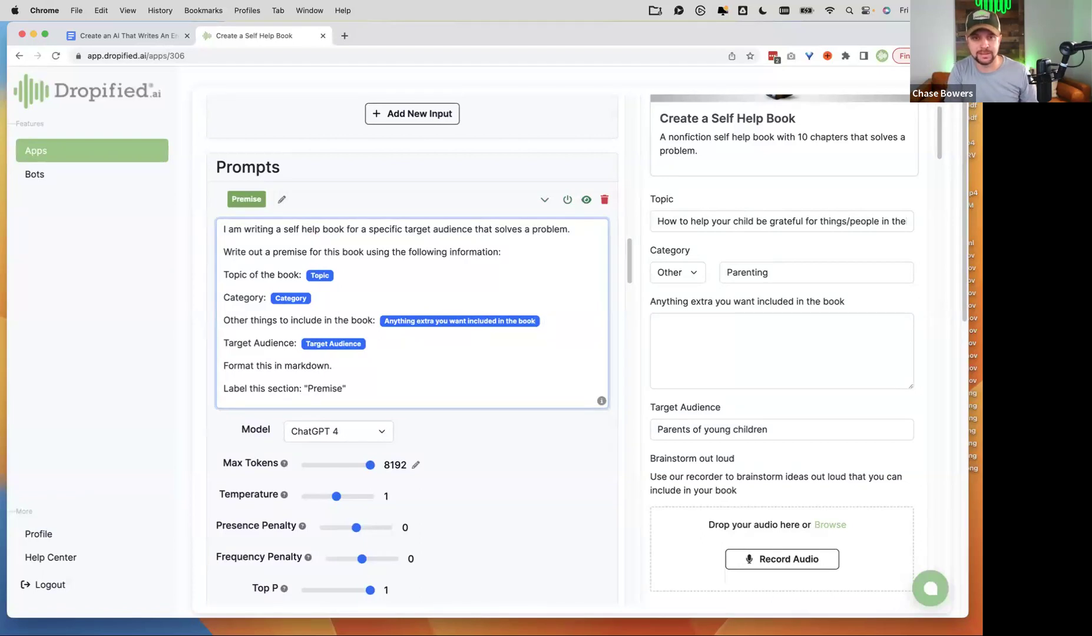
Insert the Brainstorm out loud input into the Premise prompt's "Other things to include in the book" line.
type("@")
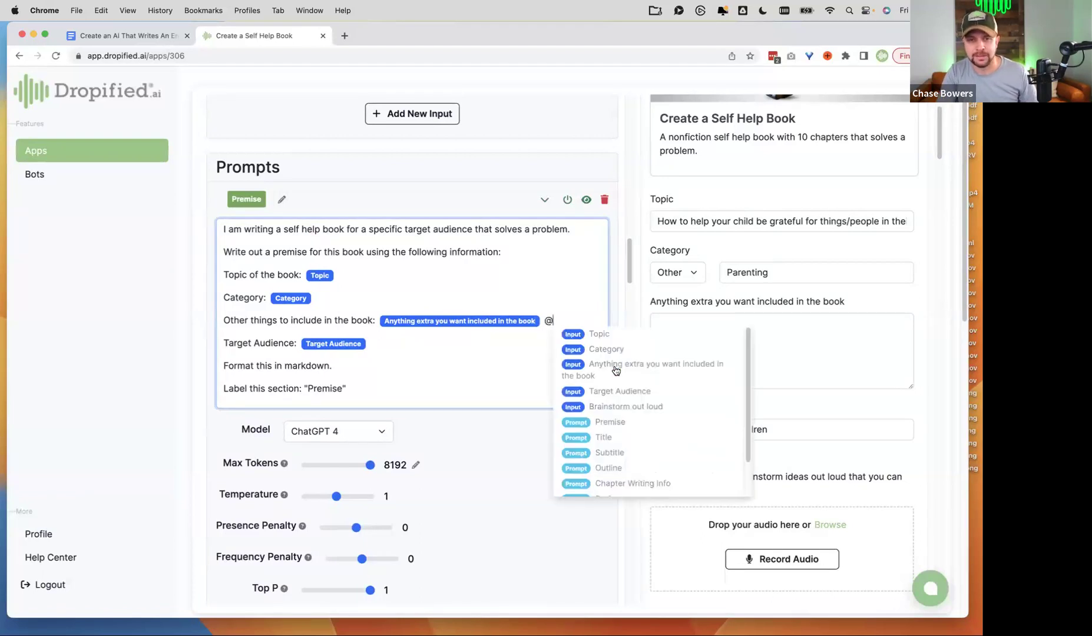
left_click(613, 405)
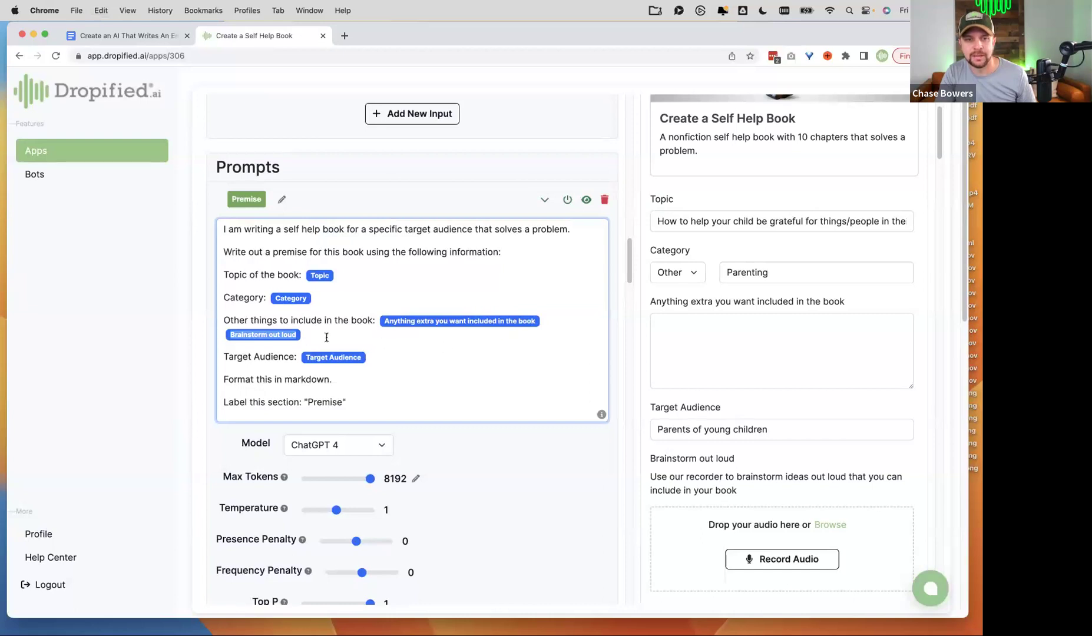
scroll(404, 389, "down", 10)
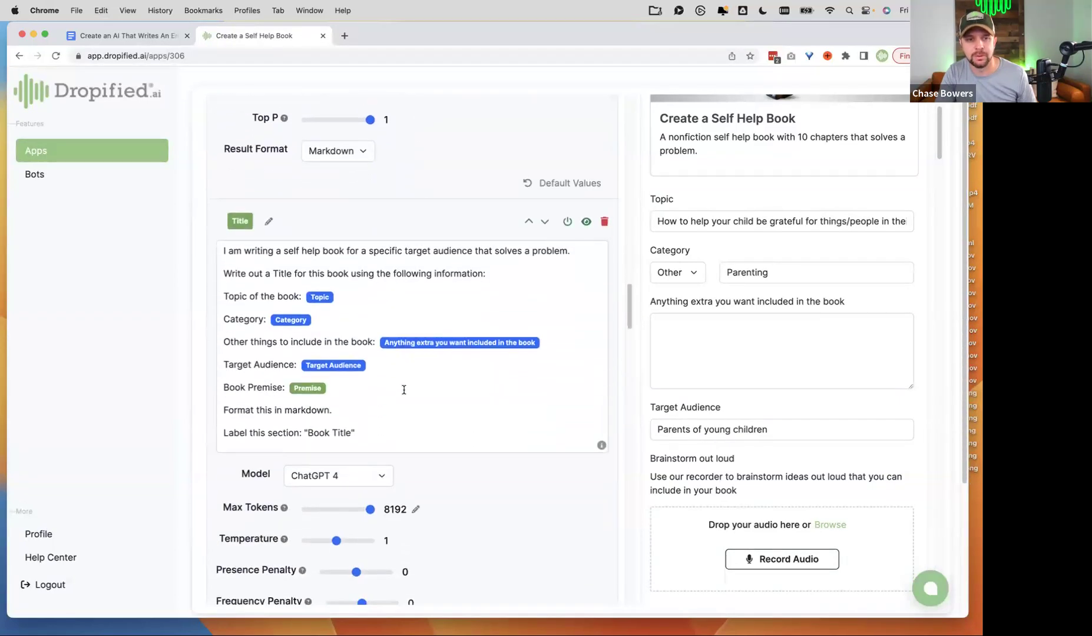
scroll(404, 389, "up", 10)
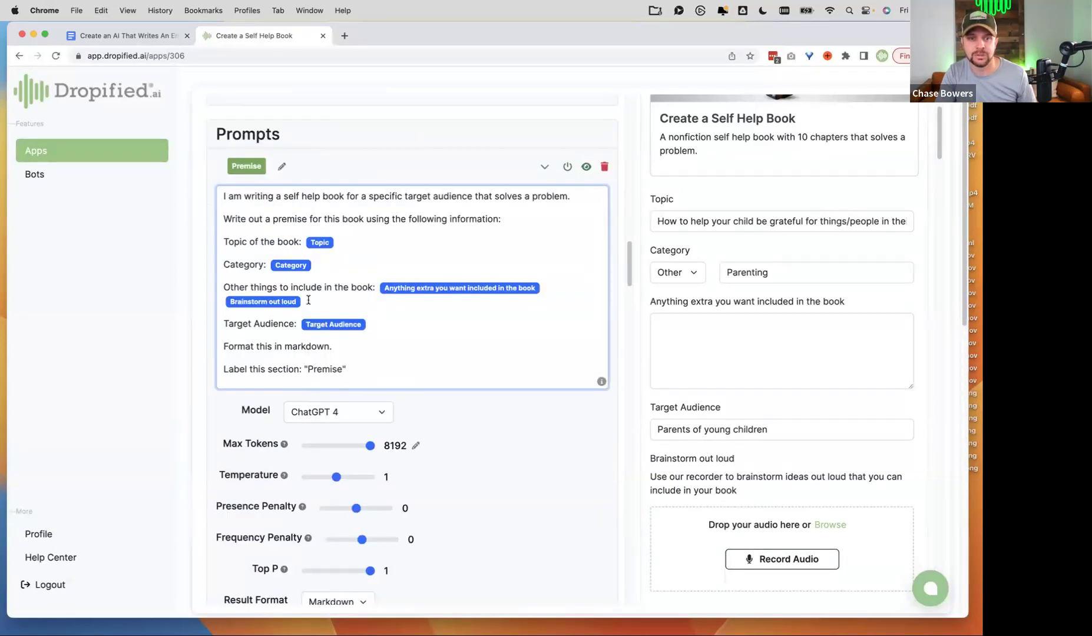
Add the Brainstorm out loud input to the "Other things to include in the book" lines of the Title and Subtitle prompts.
scroll(393, 317, "down", 4)
scroll(392, 318, "down", 5)
left_click(561, 234)
key("Return")
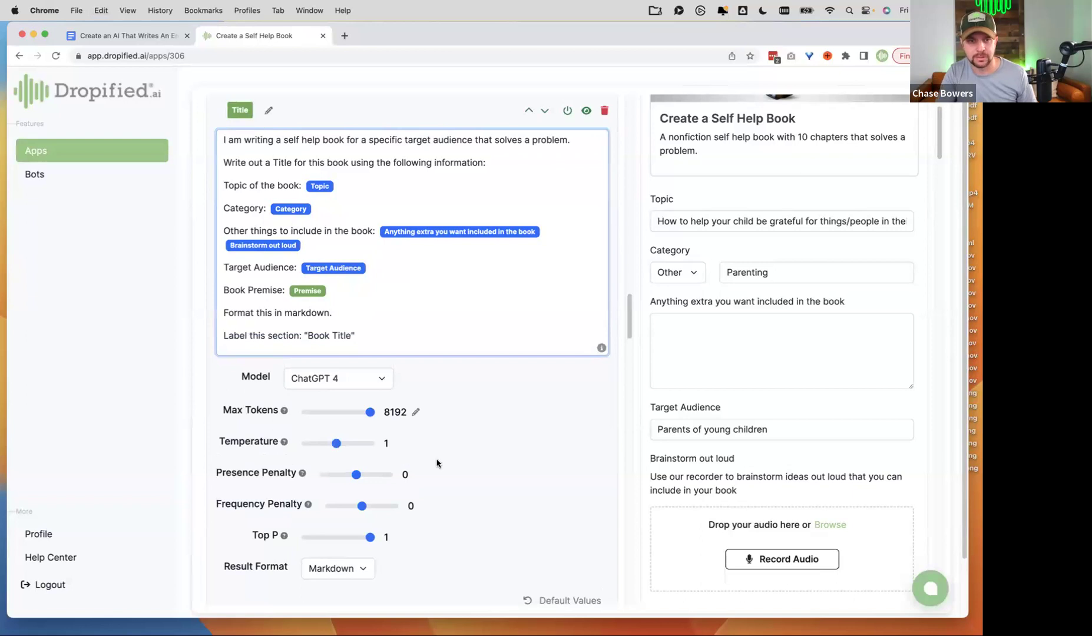
scroll(483, 449, "down", 6)
left_click(551, 390)
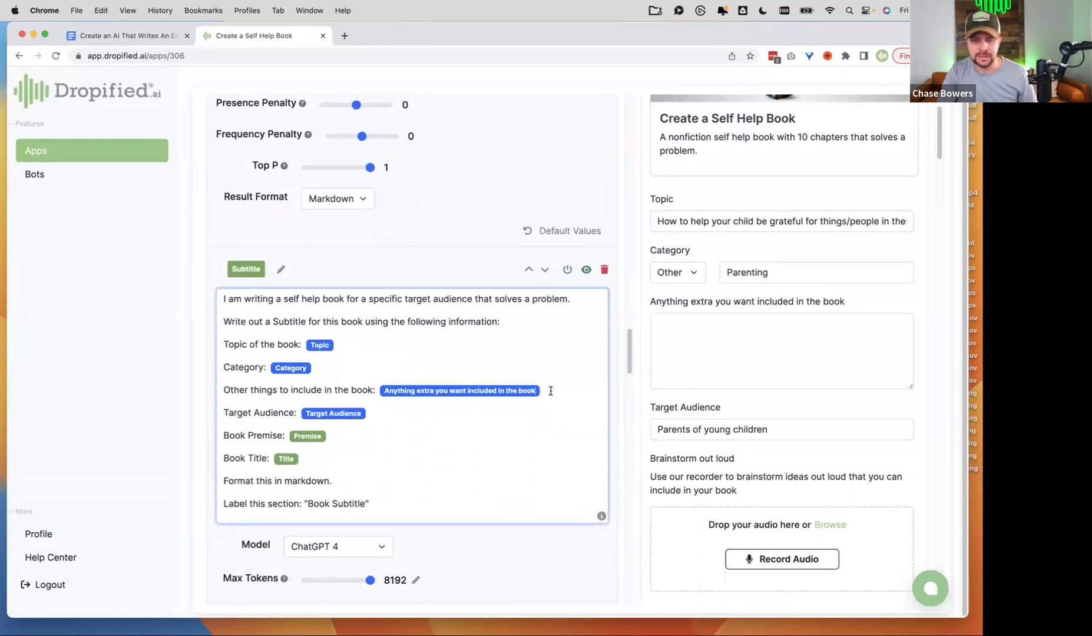
key("Return")
Add the Brainstorm out loud input to the "Other things to include in the book" lines of the Outline and Chapter Writing Info prompts.
scroll(443, 488, "down", 8)
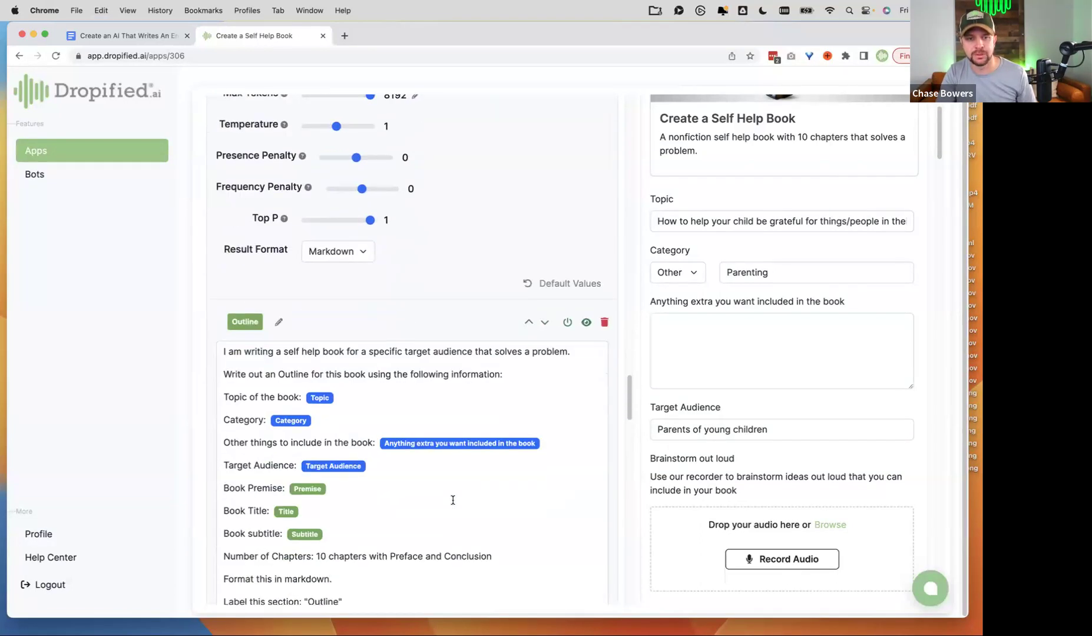
scroll(454, 500, "down", 1)
left_click(550, 427)
key("Return")
key("ctrl+v")
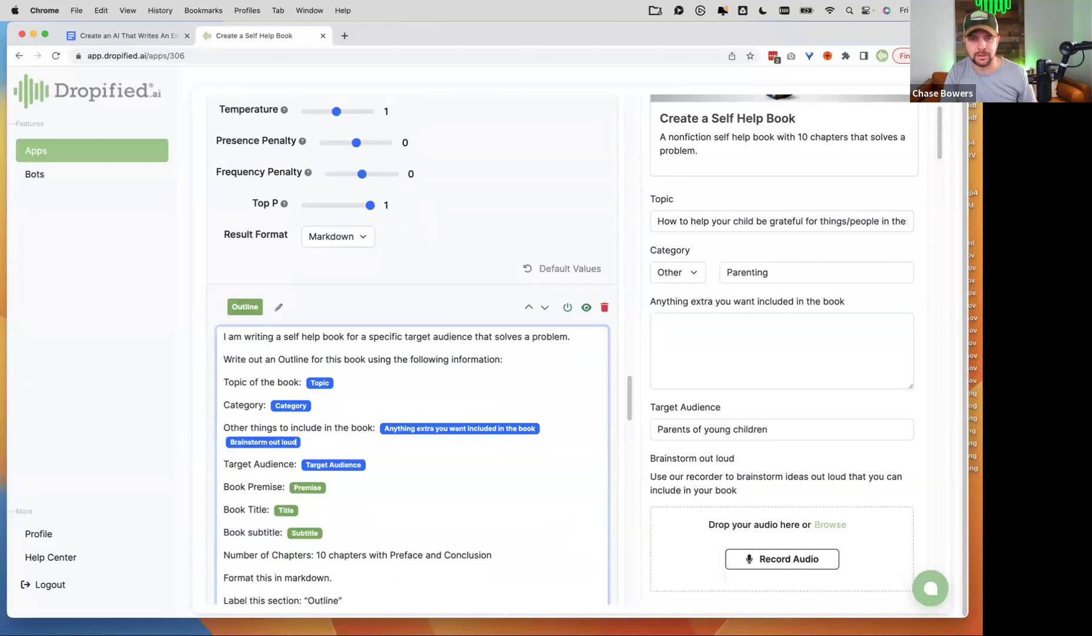
scroll(511, 460, "down", 9)
left_click(553, 484)
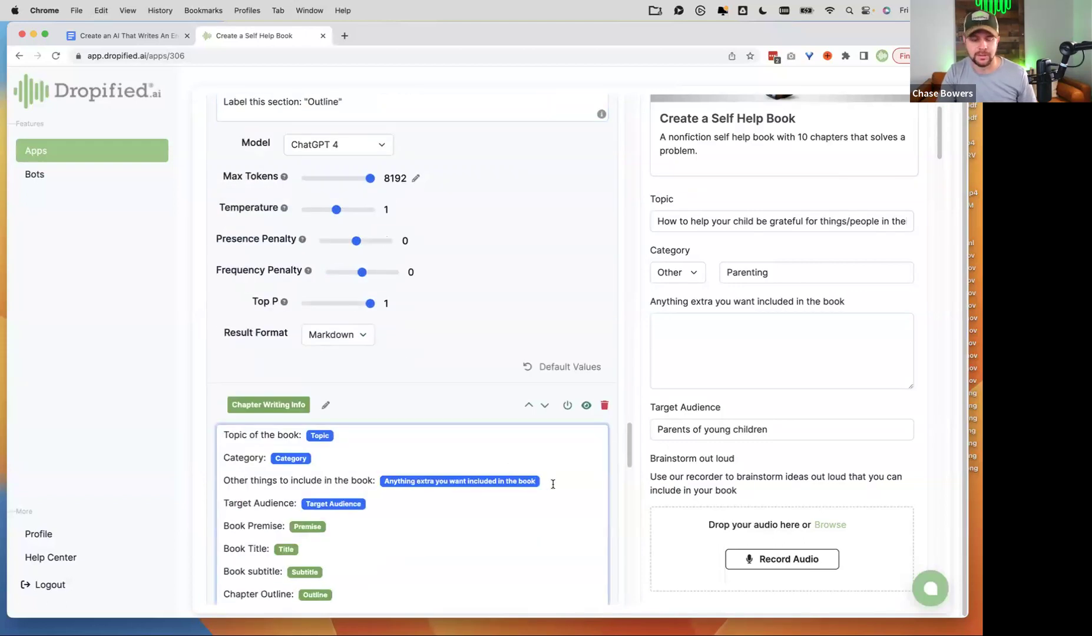
key("Return")
key("ctrl+v")
Check the remaining prompts down to Chapter 2 and save the app.
scroll(497, 510, "down", 10)
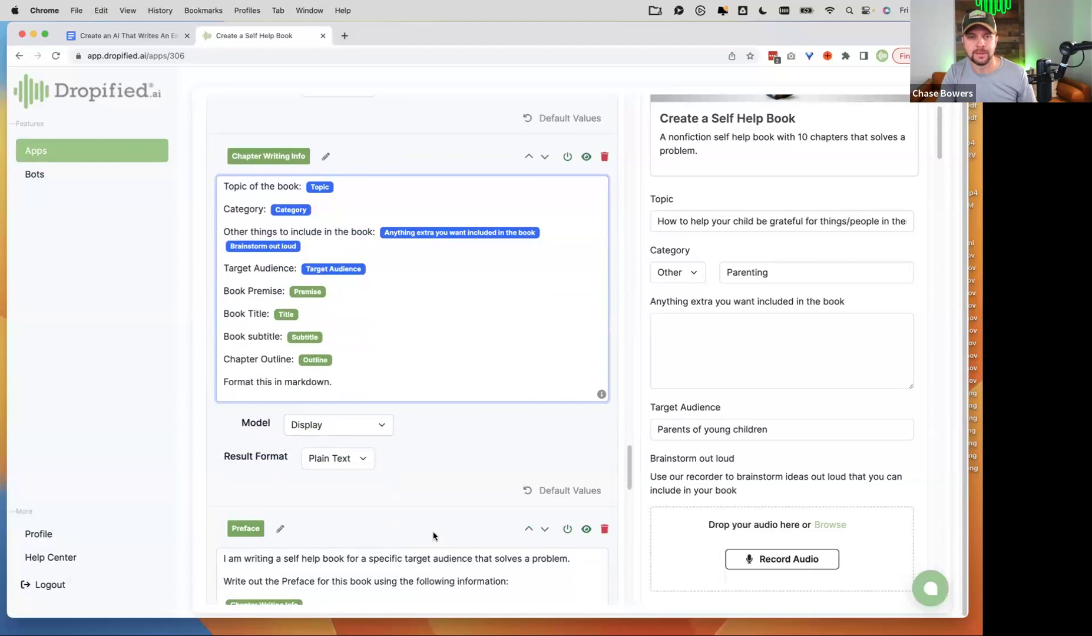
scroll(468, 479, "down", 15)
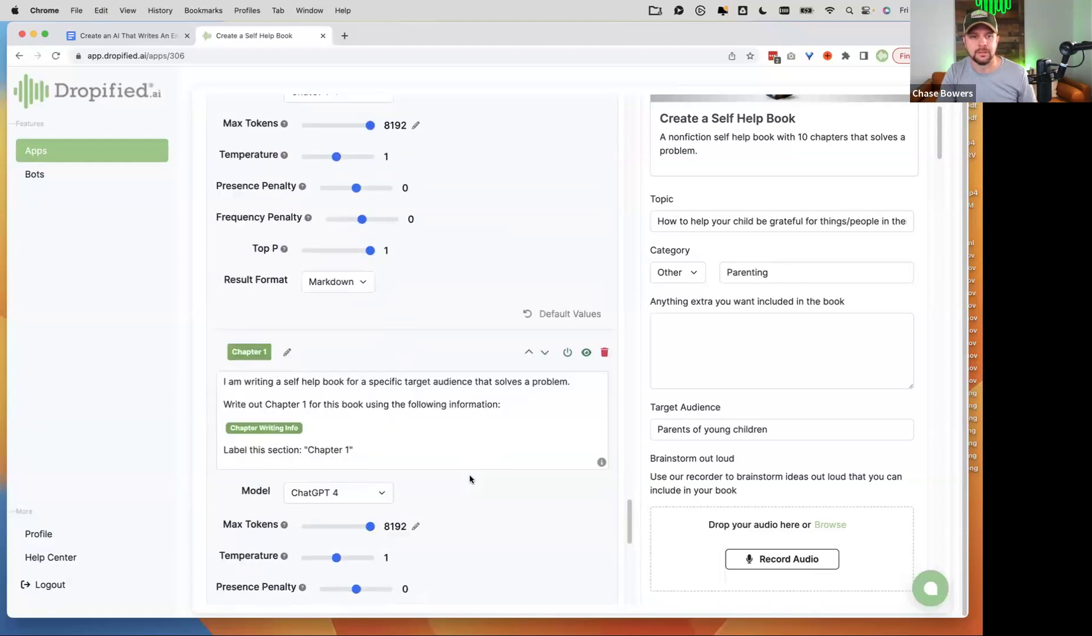
scroll(469, 477, "up", 17)
scroll(469, 477, "up", 7)
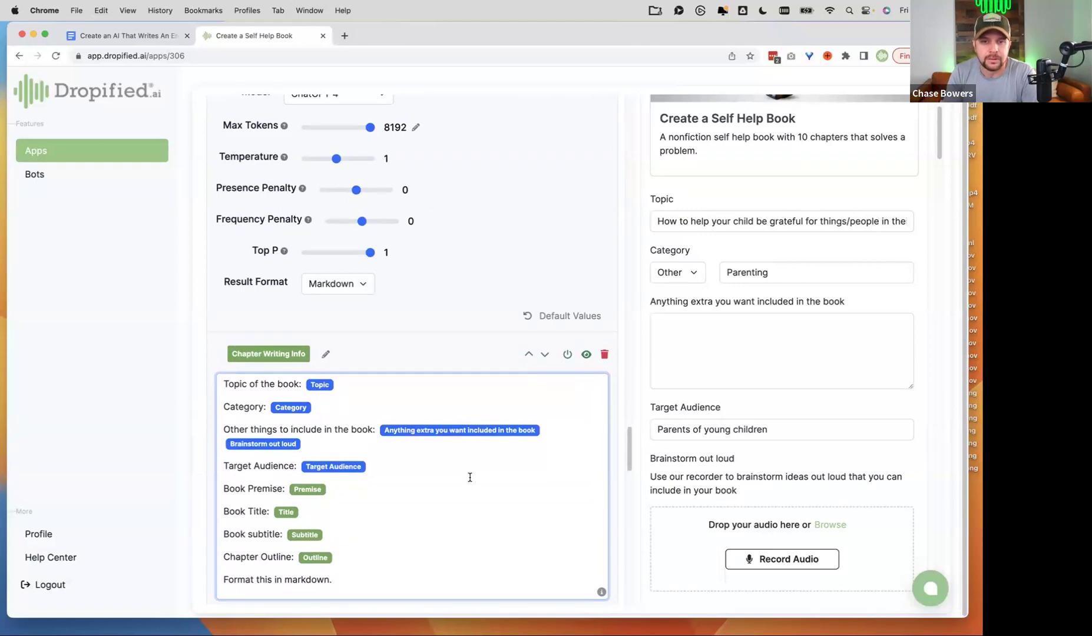
scroll(470, 477, "down", 15)
left_click(228, 568)
left_click(487, 398)
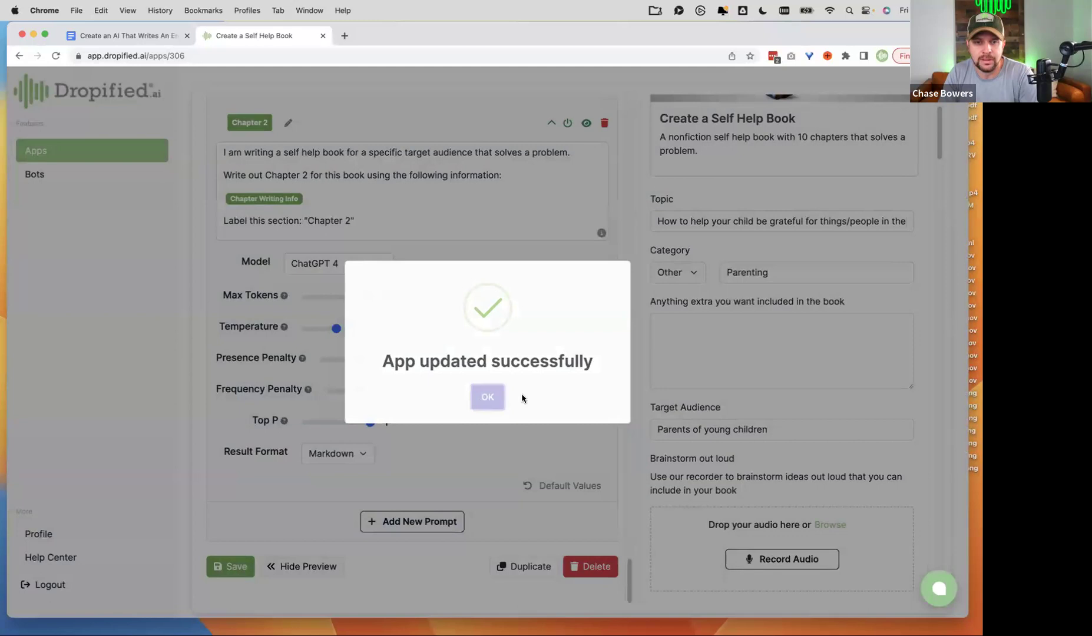
left_click(685, 360)
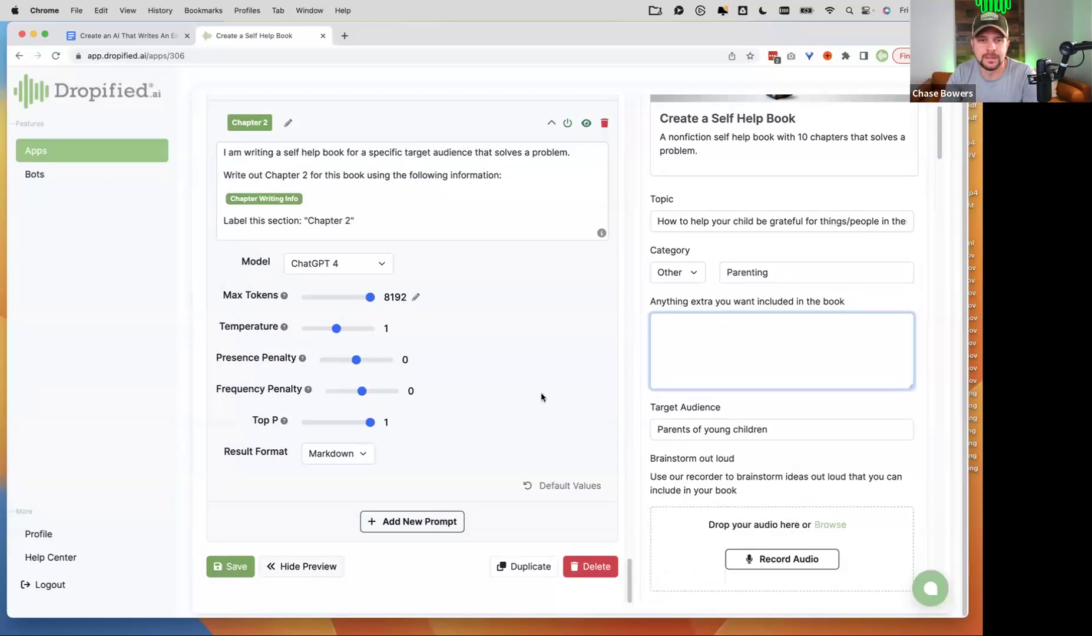
Review the prompts from Chapter 2 back up to Premise and the app's list of inputs.
scroll(541, 392, "up", 5)
scroll(497, 390, "up", 7)
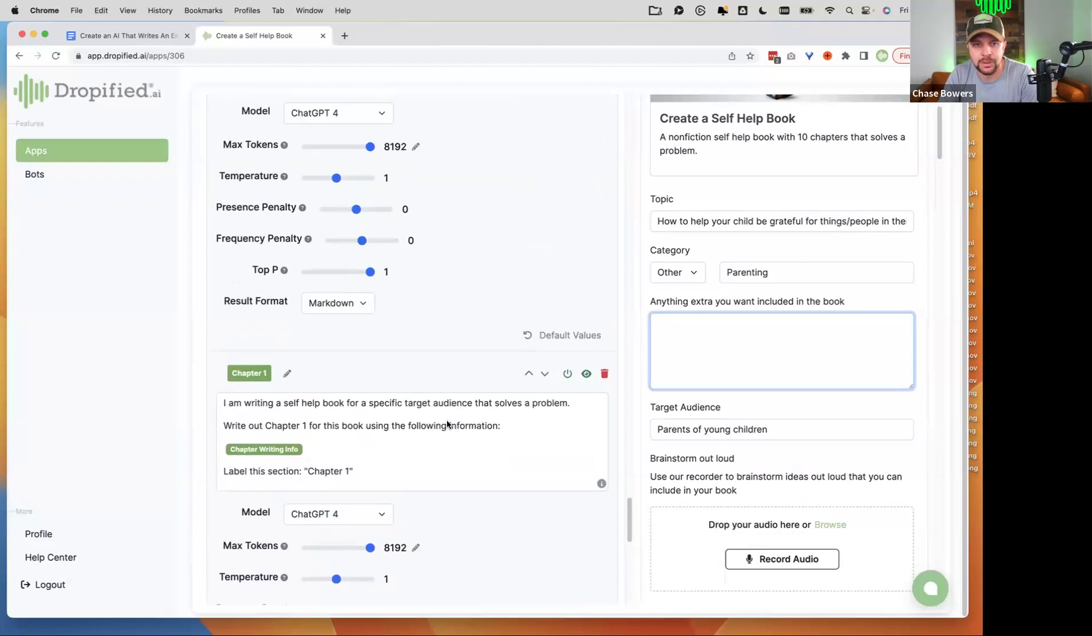
scroll(448, 424, "up", 1)
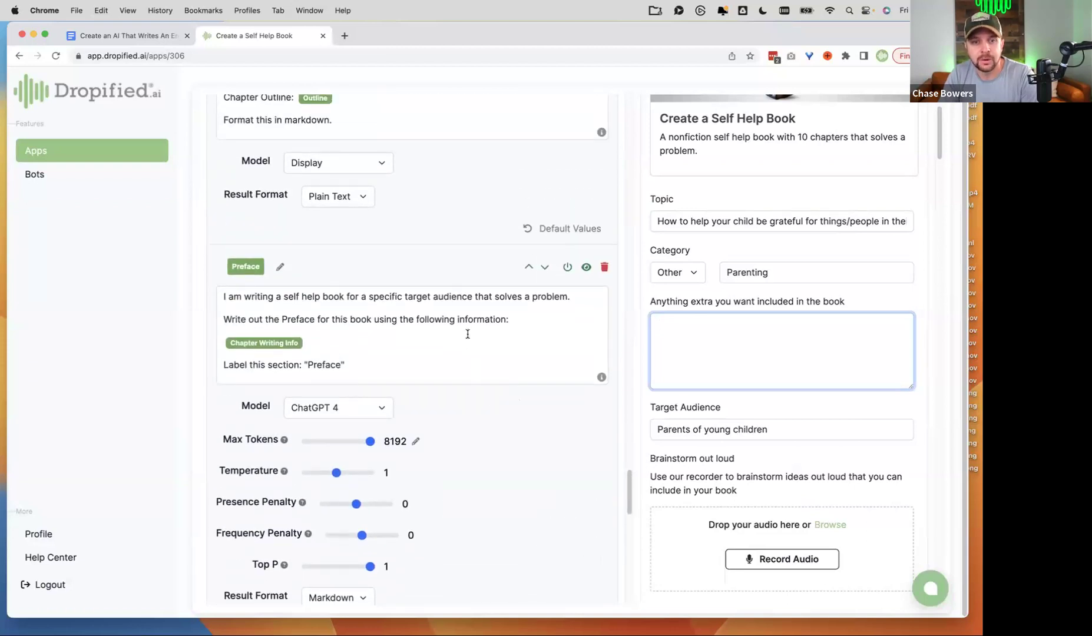
scroll(465, 369, "up", 5)
scroll(467, 371, "up", 7)
scroll(466, 371, "up", 8)
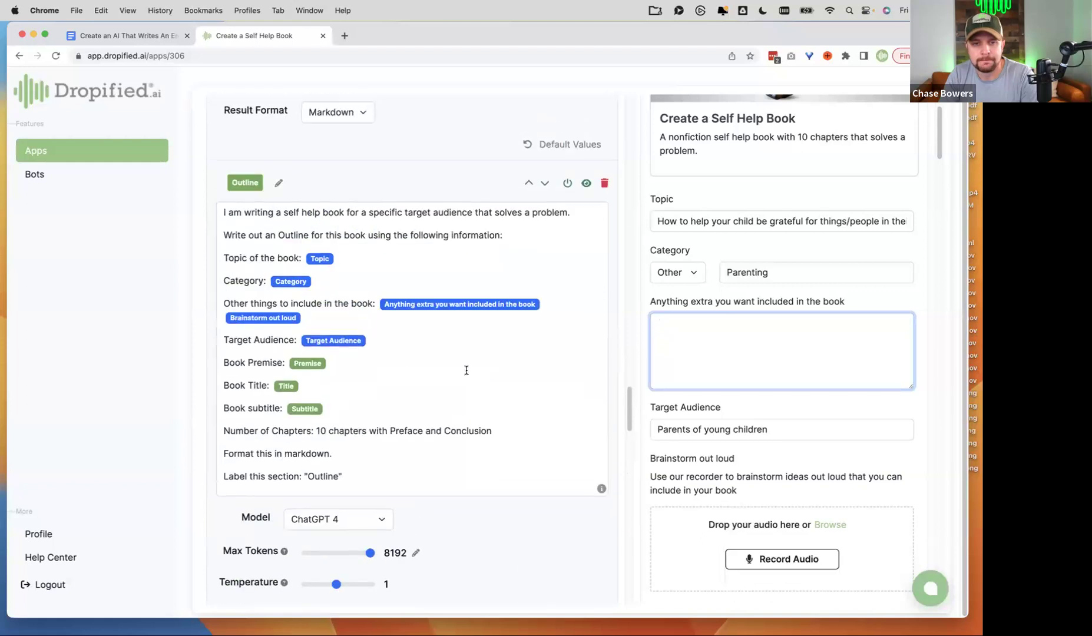
scroll(448, 394, "up", 10)
scroll(448, 392, "up", 8)
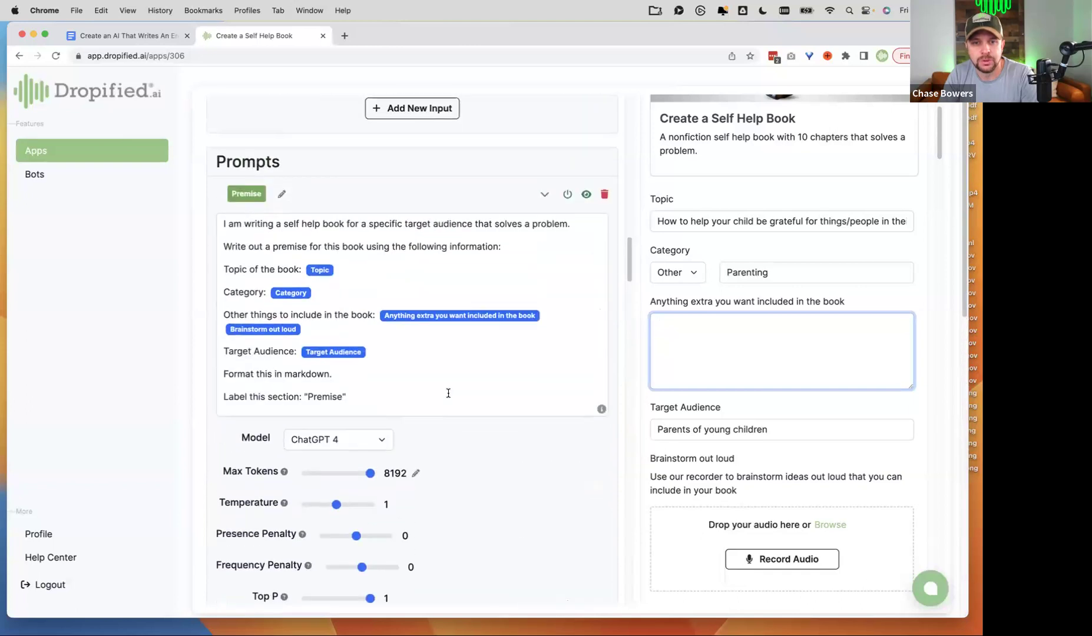
scroll(446, 396, "down", 3)
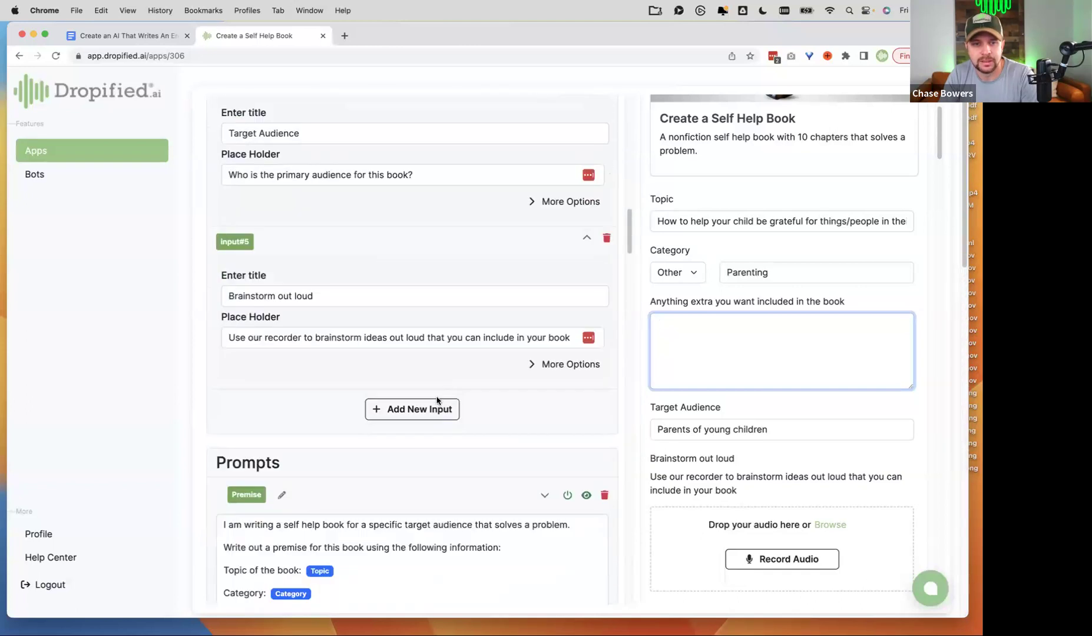
Add a sixth input titled "Use a YouTube Video For Inspiration".
left_click(413, 410)
left_click(313, 458)
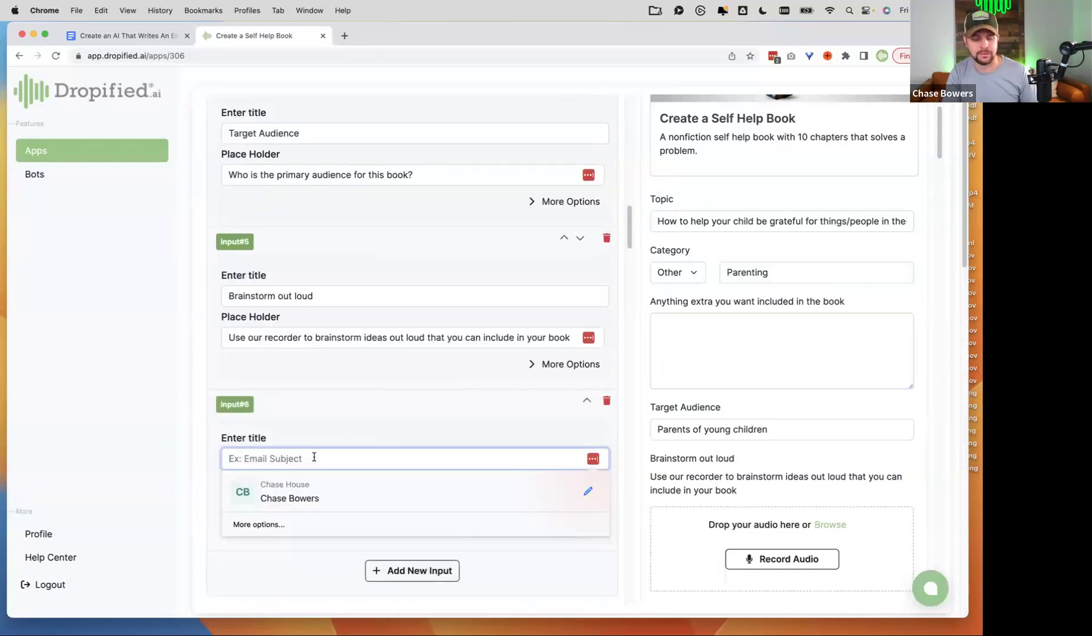
type("You")
key("BackSpace")
key("BackSpace")
key("BackSpace")
type("U")
key("BackSpace")
type("Use a YouTube Video For IN")
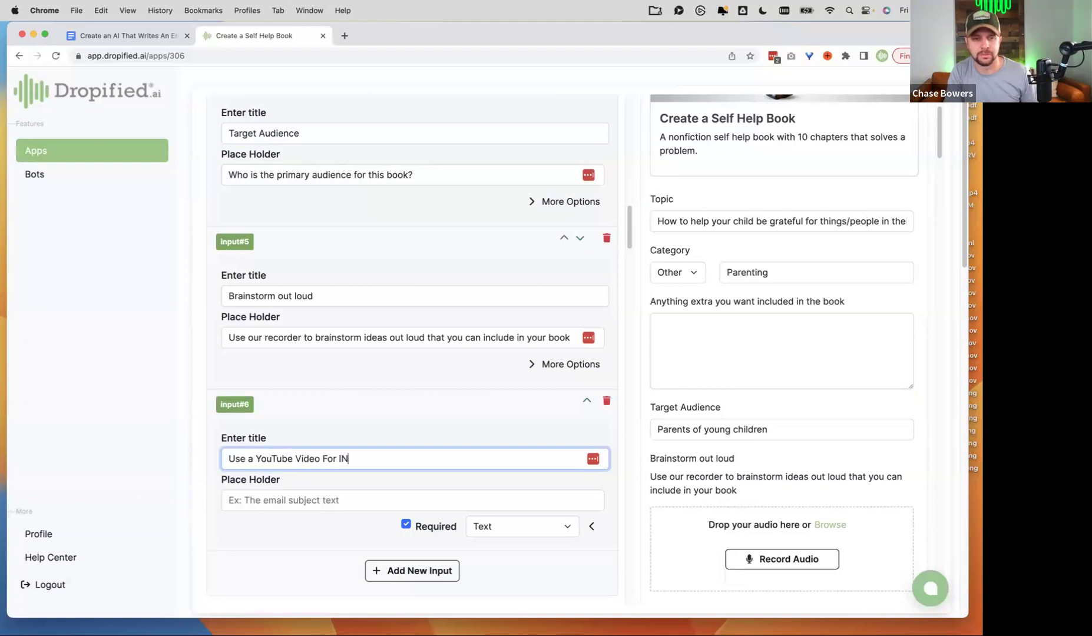
key("BackSpace")
type("nspiration")
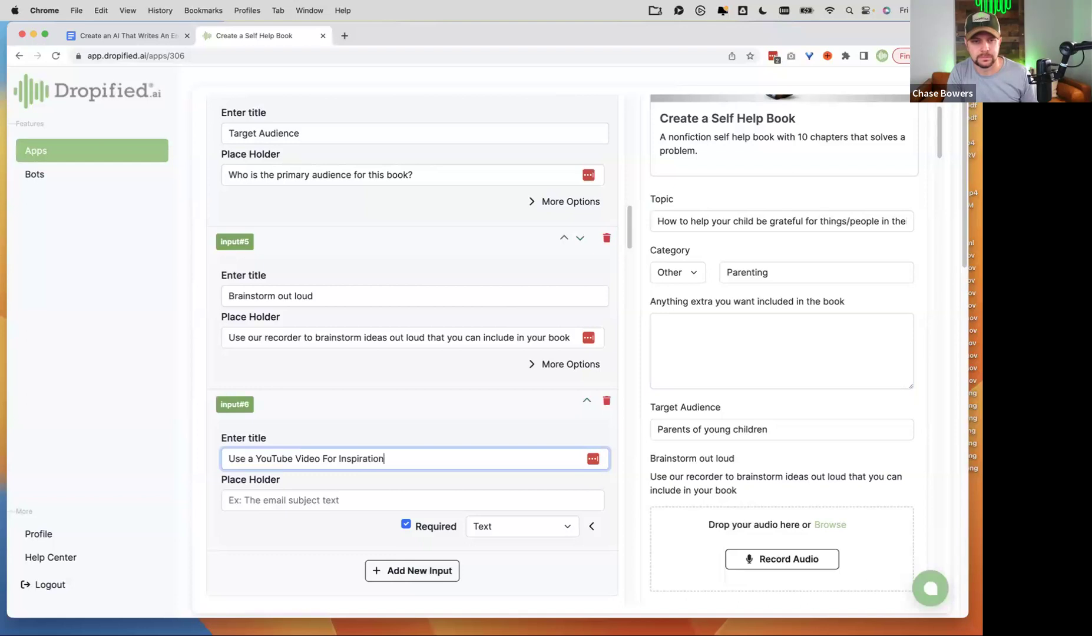
Set the new input's placeholder to "Paste the URL of the YouTube Video Here".
left_click(304, 500)
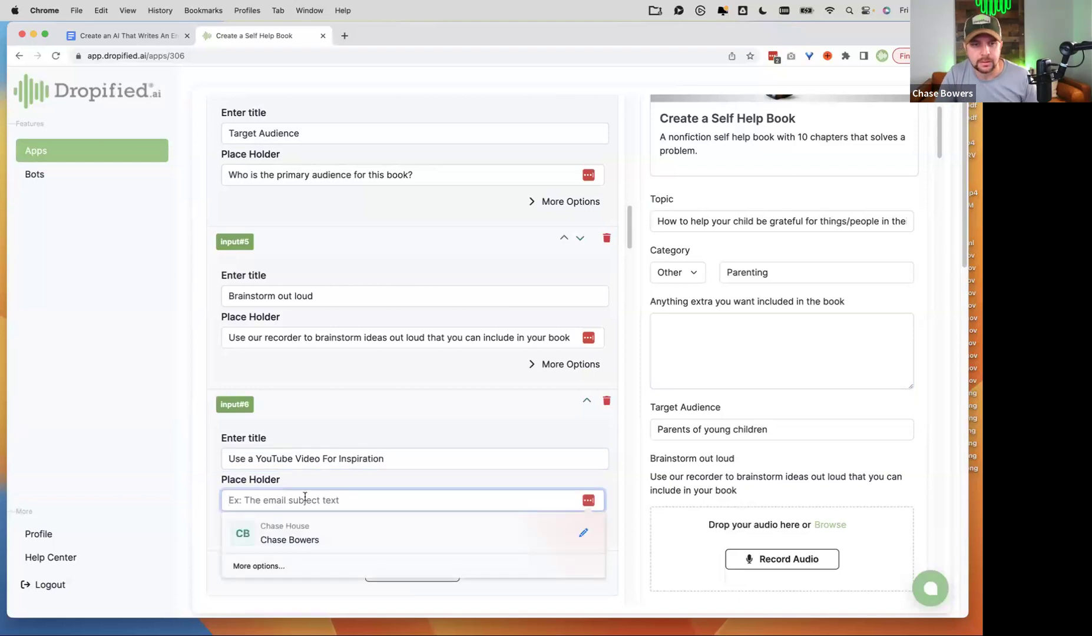
type("Paste t")
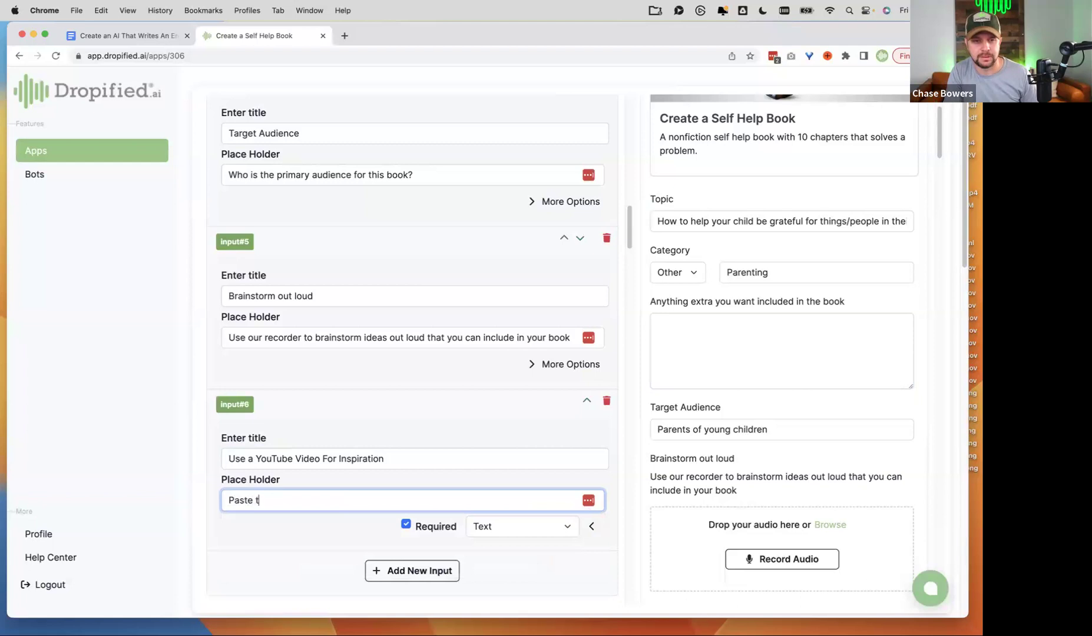
type("he URL of the ")
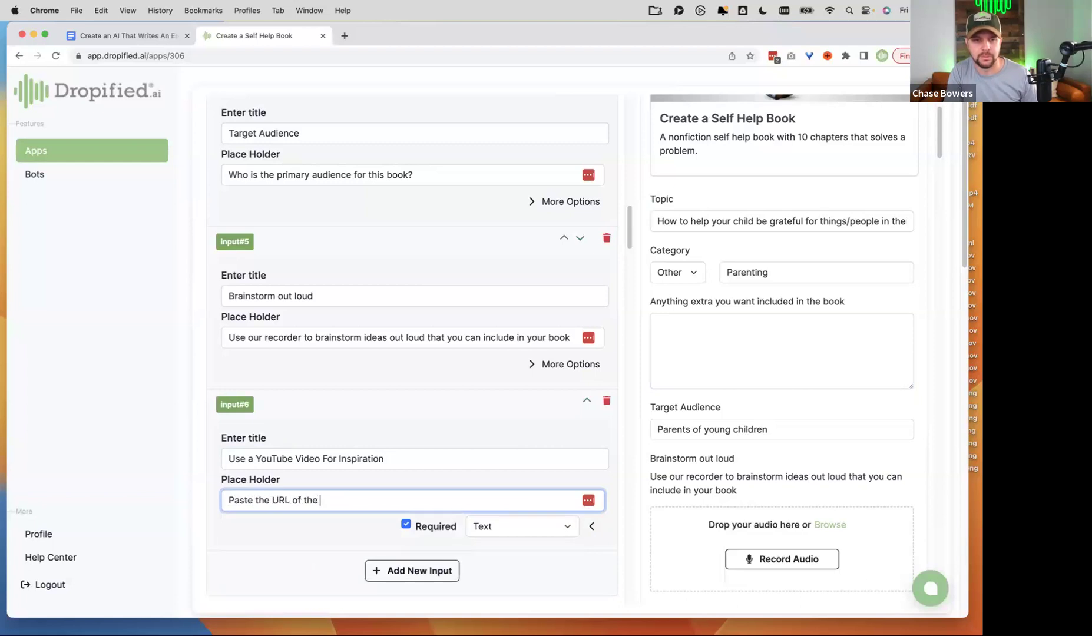
type("Youtube ")
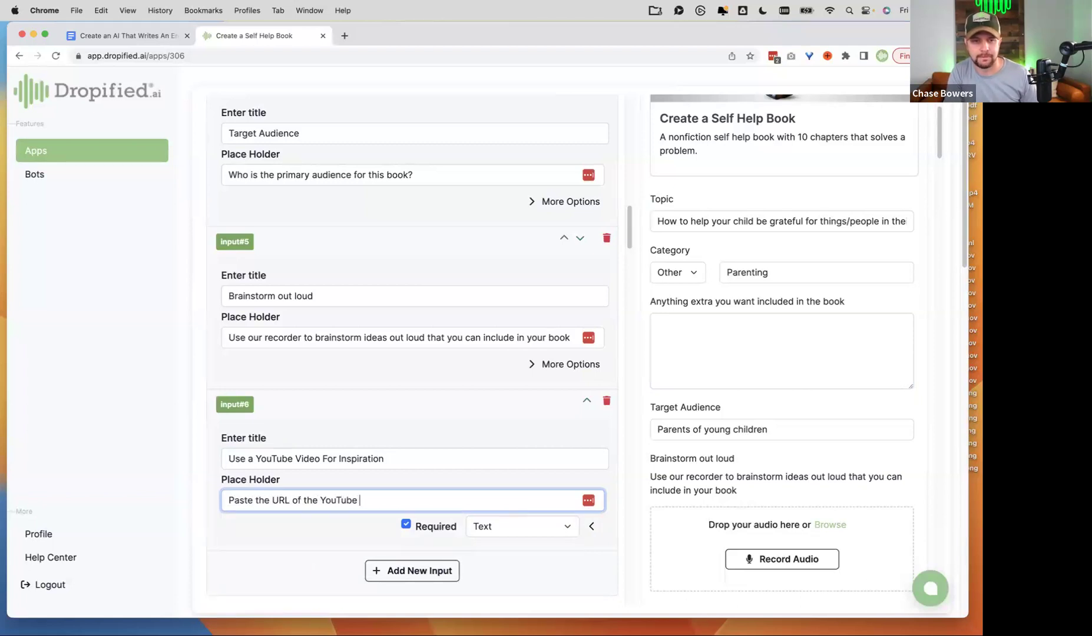
type("Video here")
key("BackSpace")
key("BackSpace")
key("BackSpace")
key("BackSpace")
type("Here")
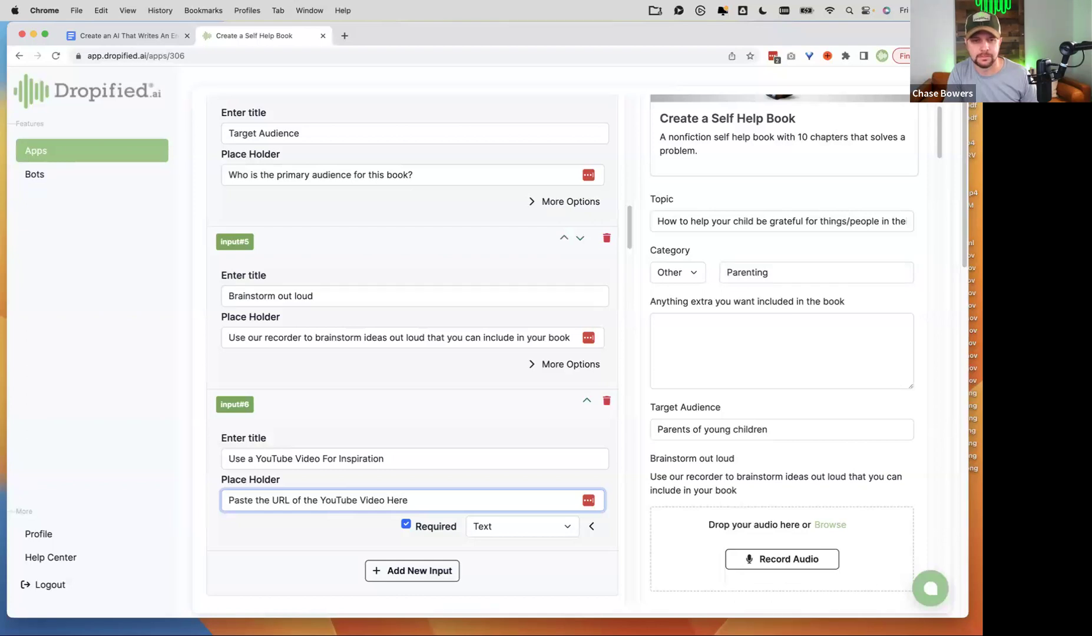
Set the YouTube video input's type to Youtube URL and make it optional.
scroll(523, 523, "down", 3)
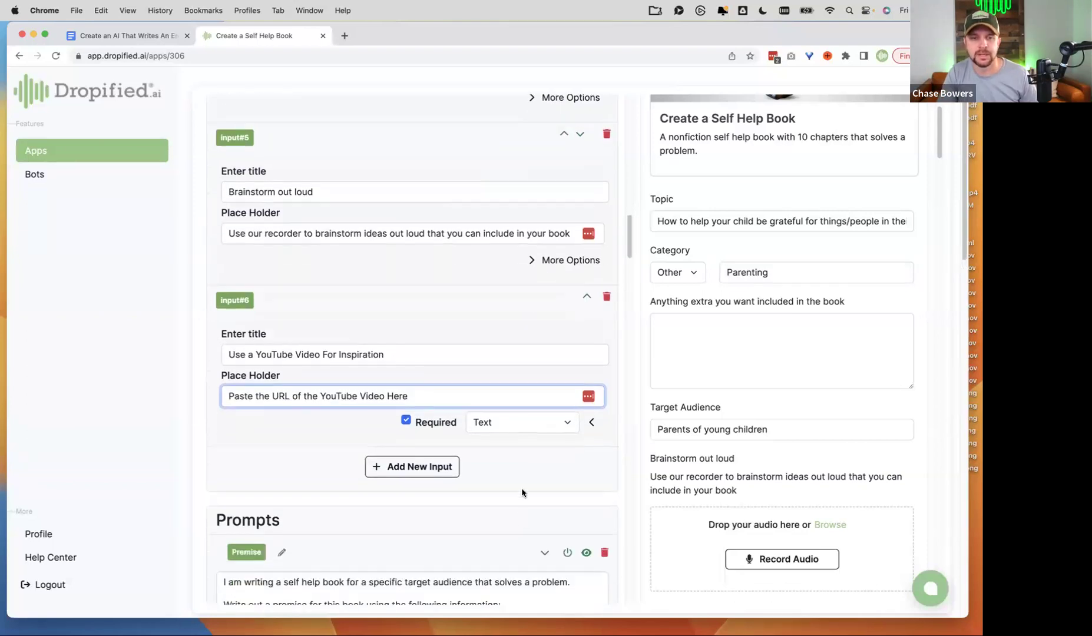
left_click(518, 422)
left_click(510, 482)
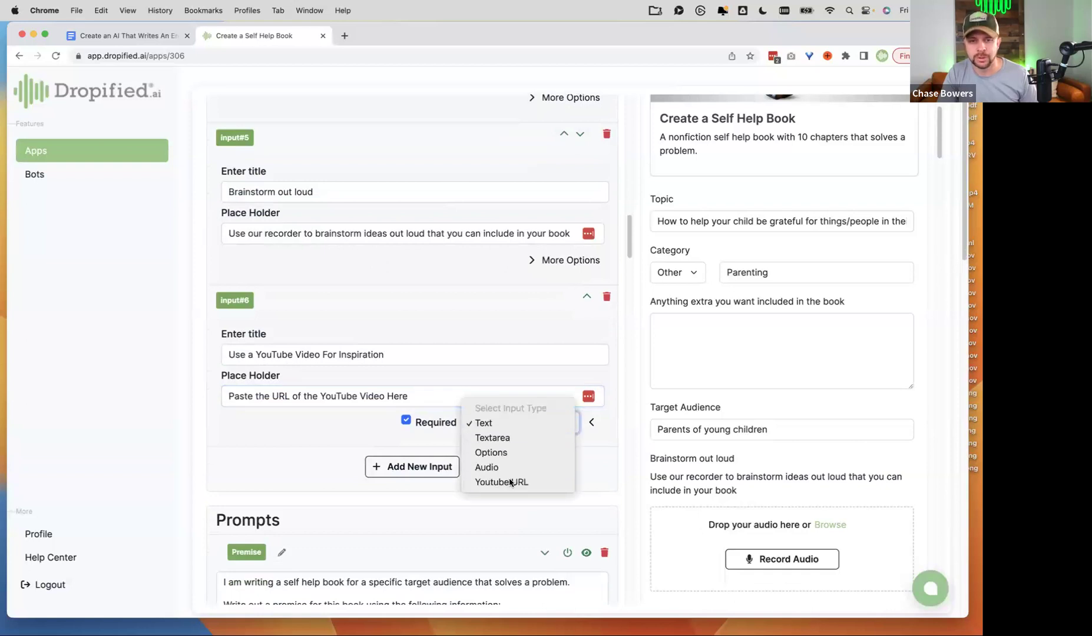
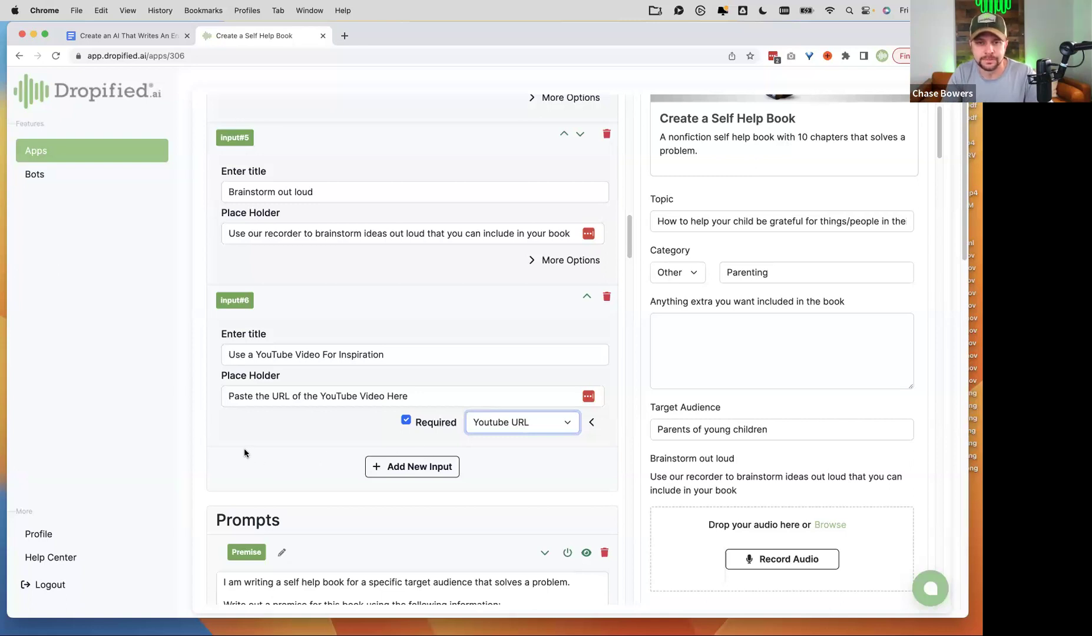
left_click(407, 421)
Expand the Brainstorm out loud input's options and make that input optional.
scroll(421, 435, "up", 2)
left_click(527, 357)
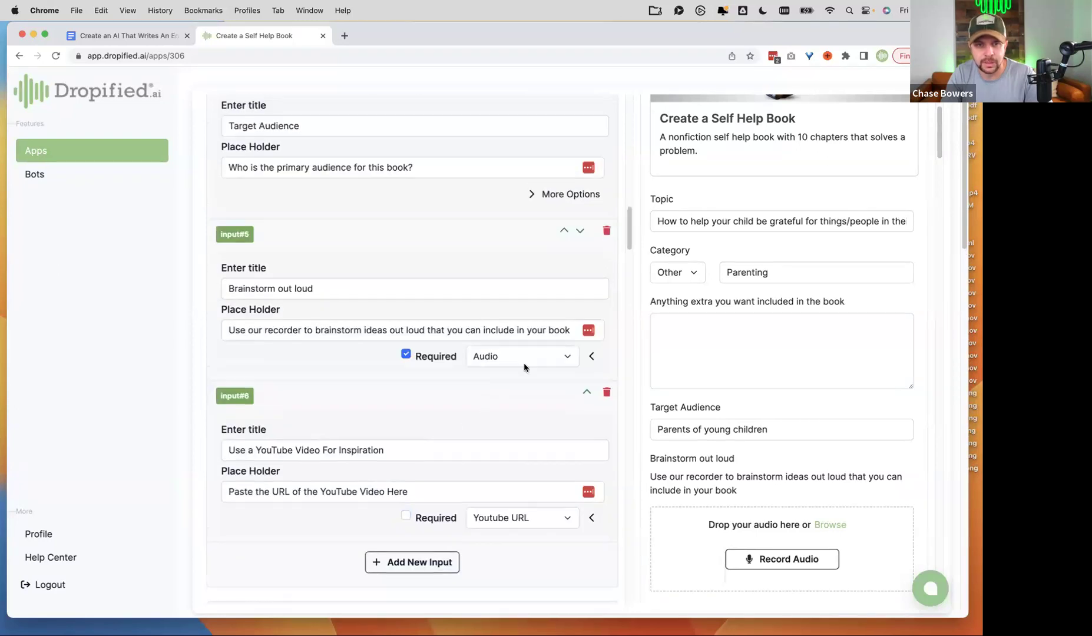
left_click(420, 356)
Add a new prompt after Chapter 2 and name it "YouTube Transcript".
scroll(293, 451, "down", 3)
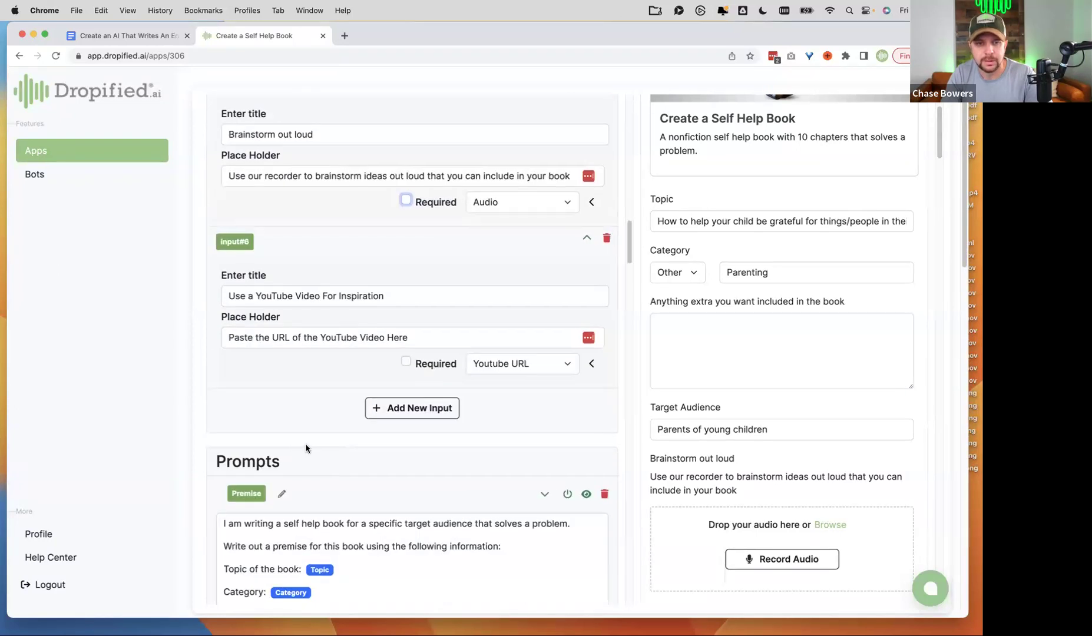
scroll(318, 445, "down", 3)
scroll(324, 443, "down", 15)
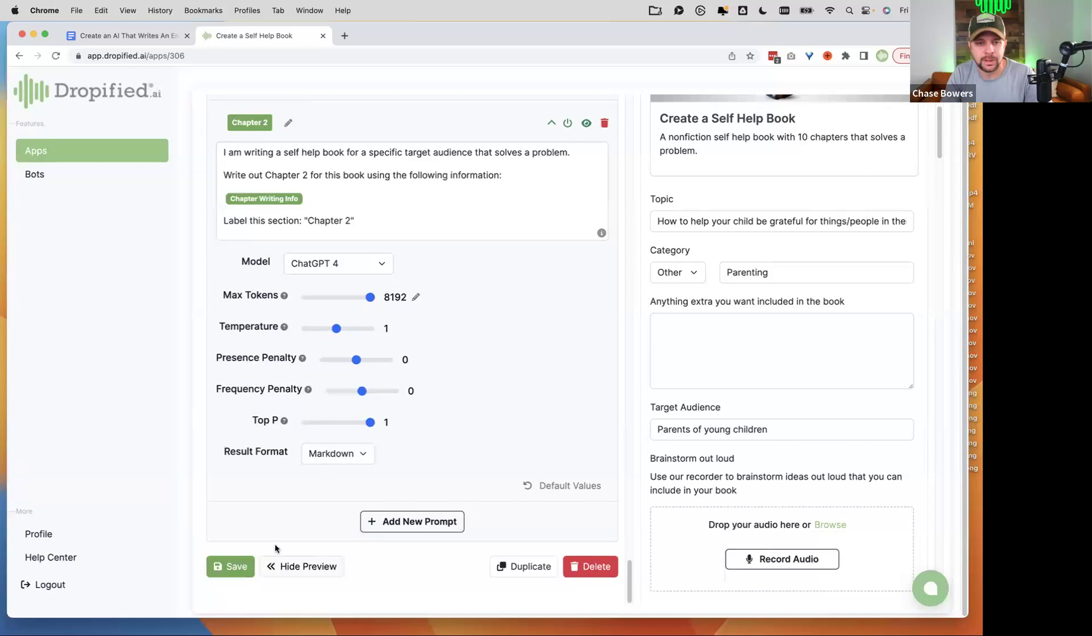
left_click(393, 532)
scroll(396, 408, "down", 4)
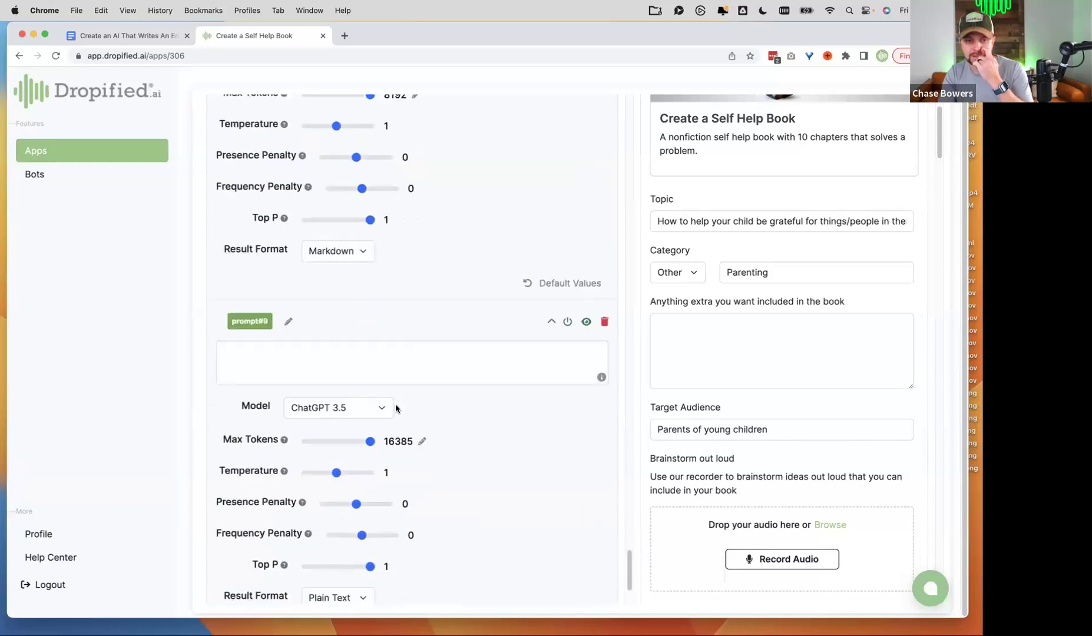
left_click(288, 321)
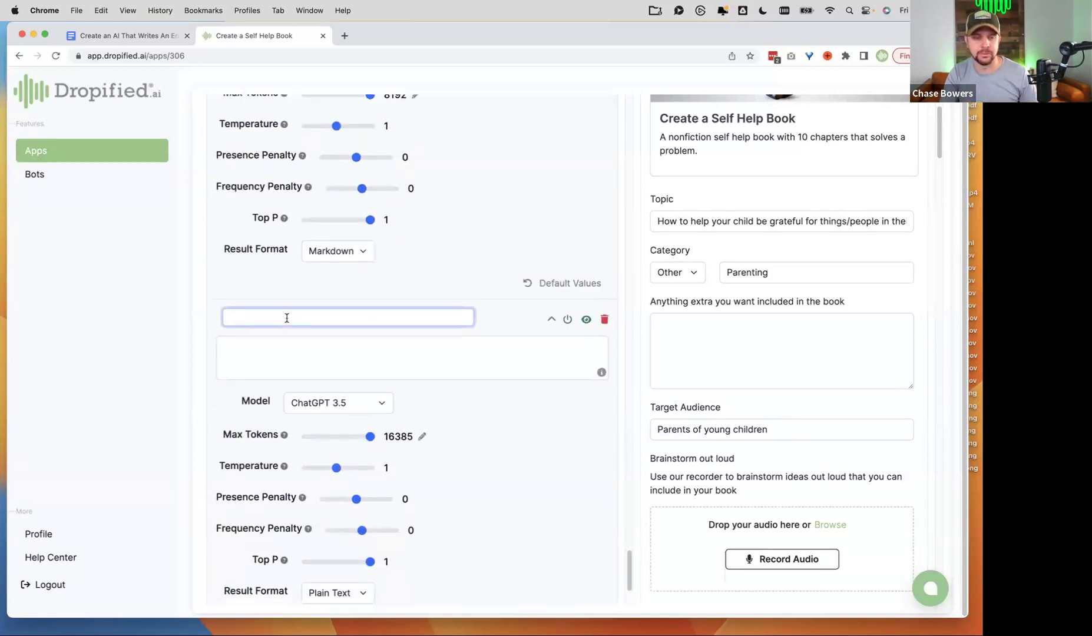
type("YouTube Tr")
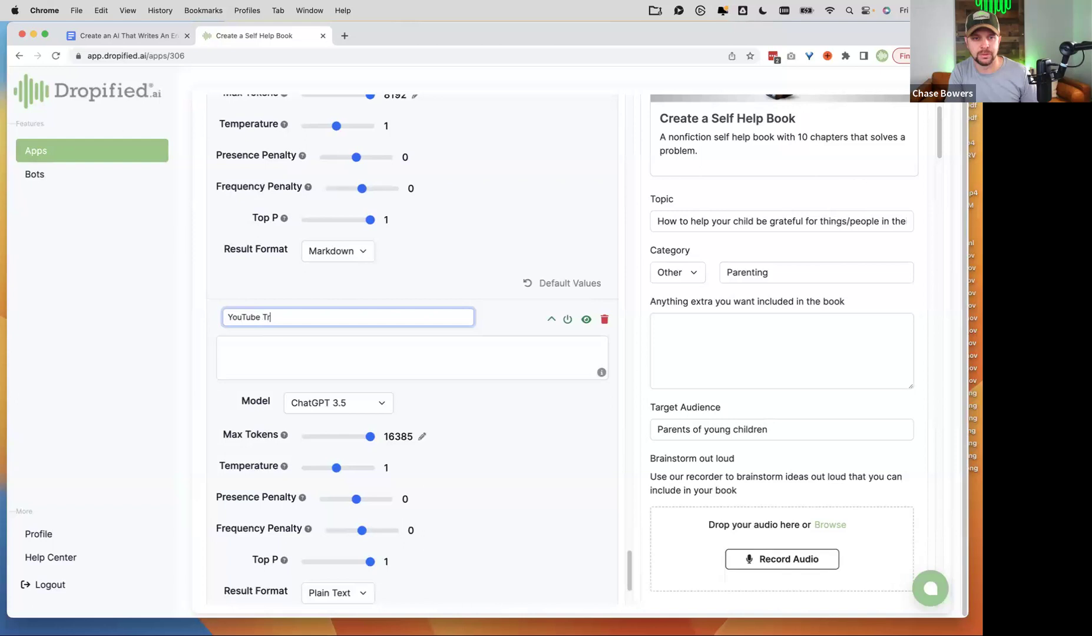
type("anscript")
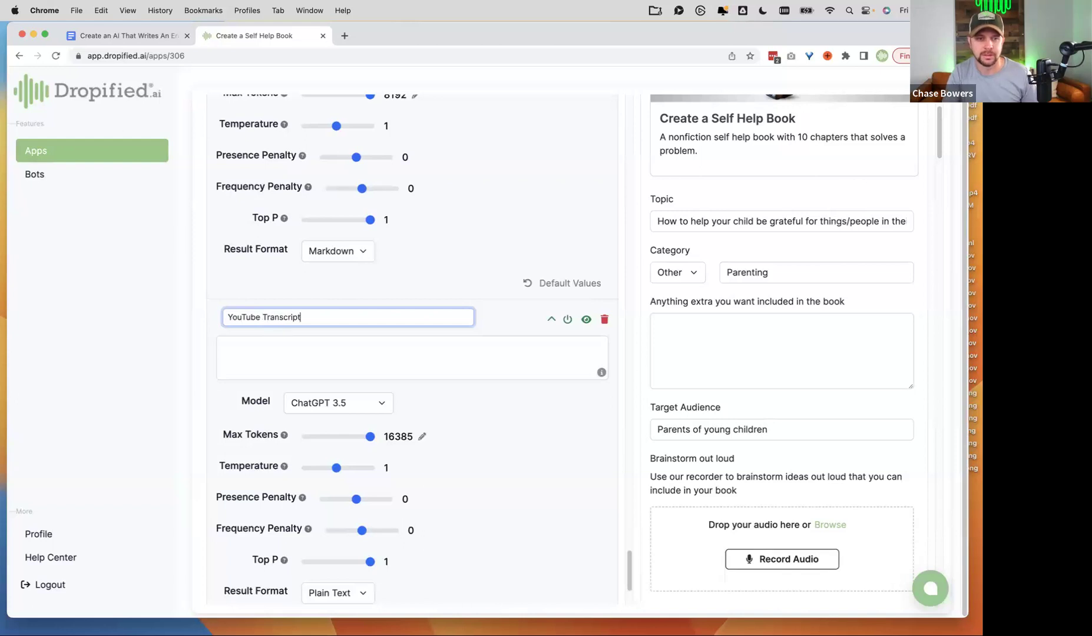
left_click(361, 342)
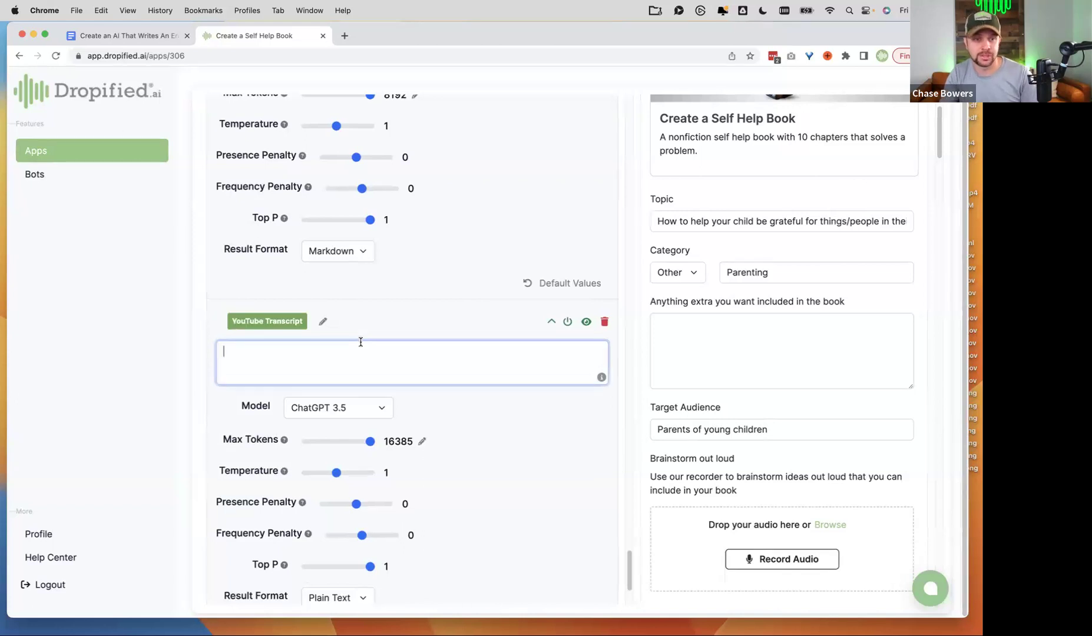
Set the YouTube Transcript prompt's model to Youtube Transcript and insert the "Use a YouTube Video For Inspiration" input as its content.
left_click(360, 408)
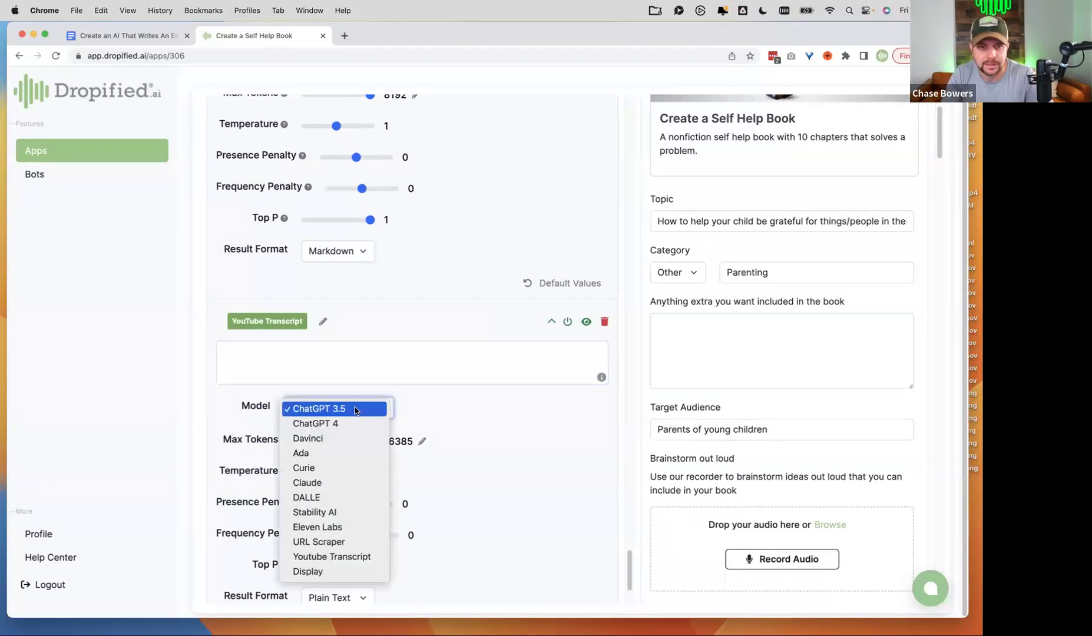
left_click(330, 557)
left_click(319, 401)
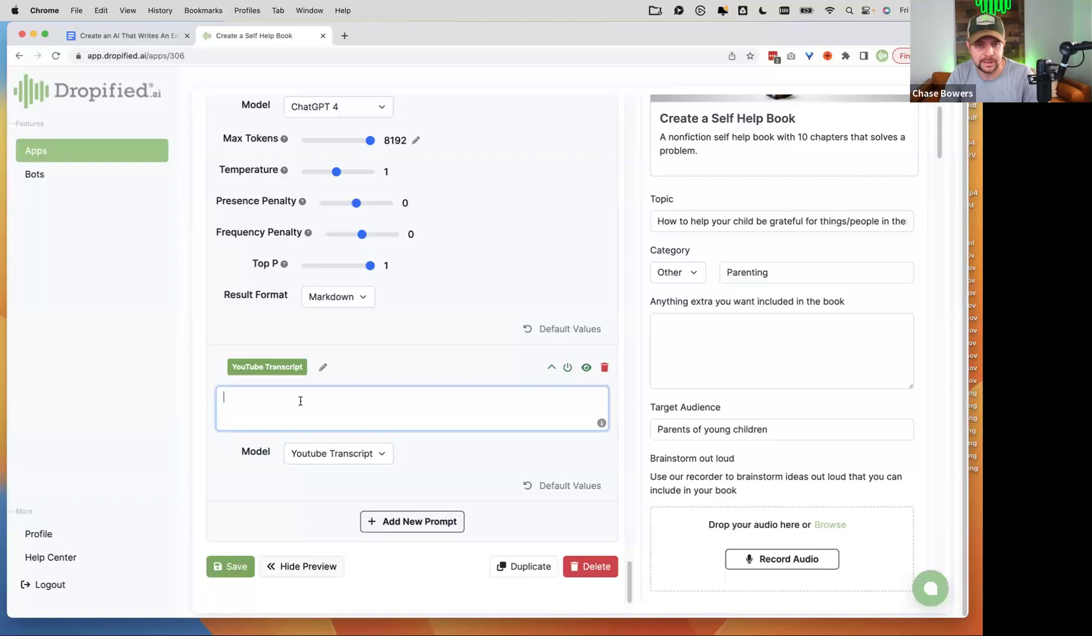
type("@")
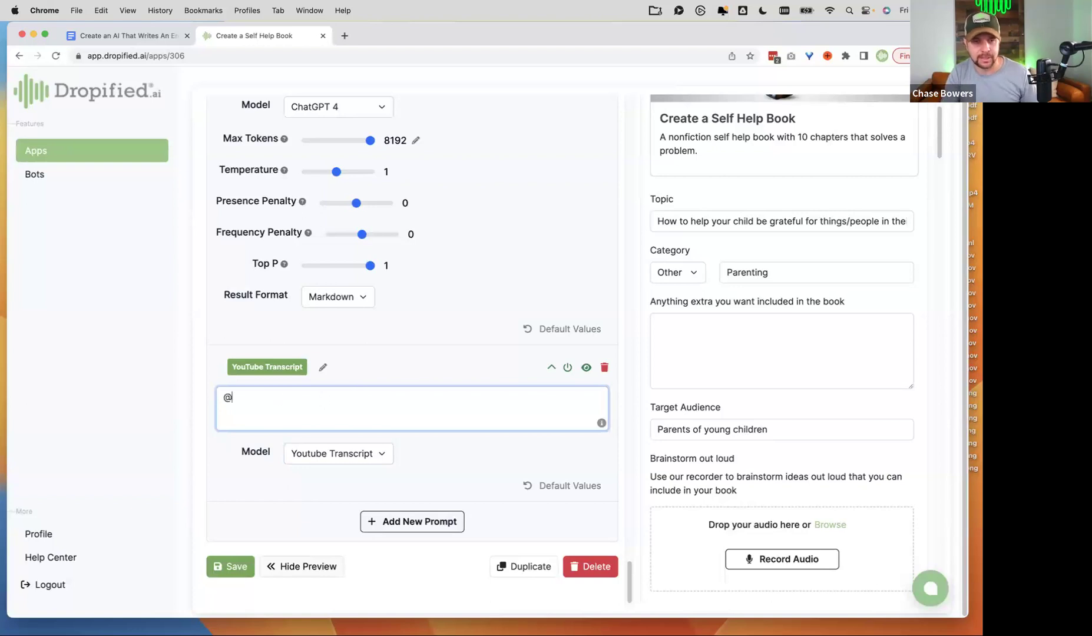
left_click(340, 500)
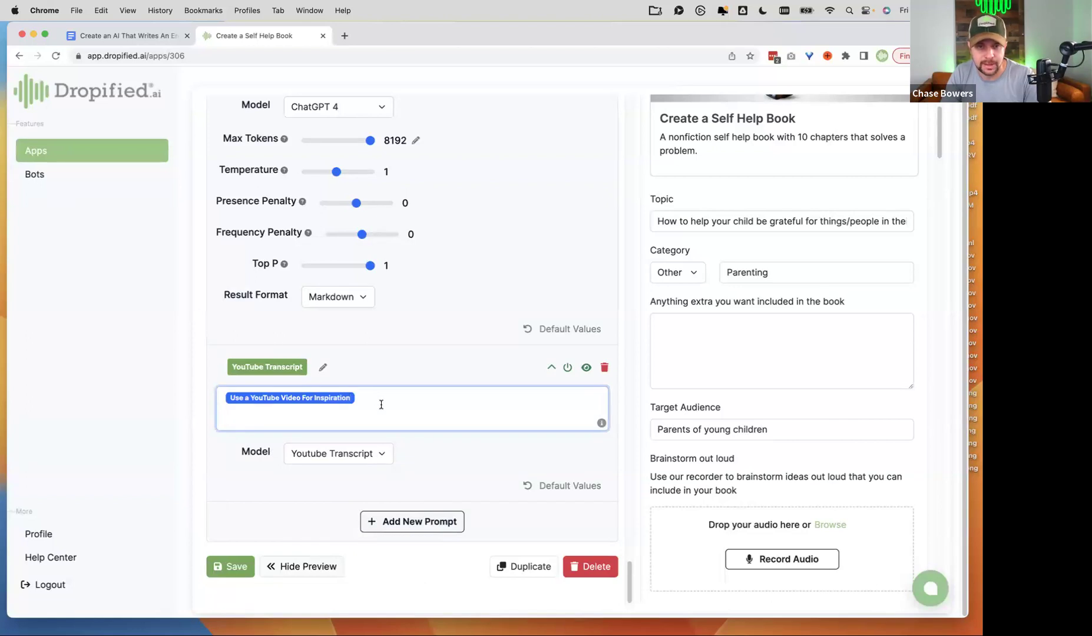
Save the app and set the YouTube Transcript prompt to hidden.
left_click(236, 569)
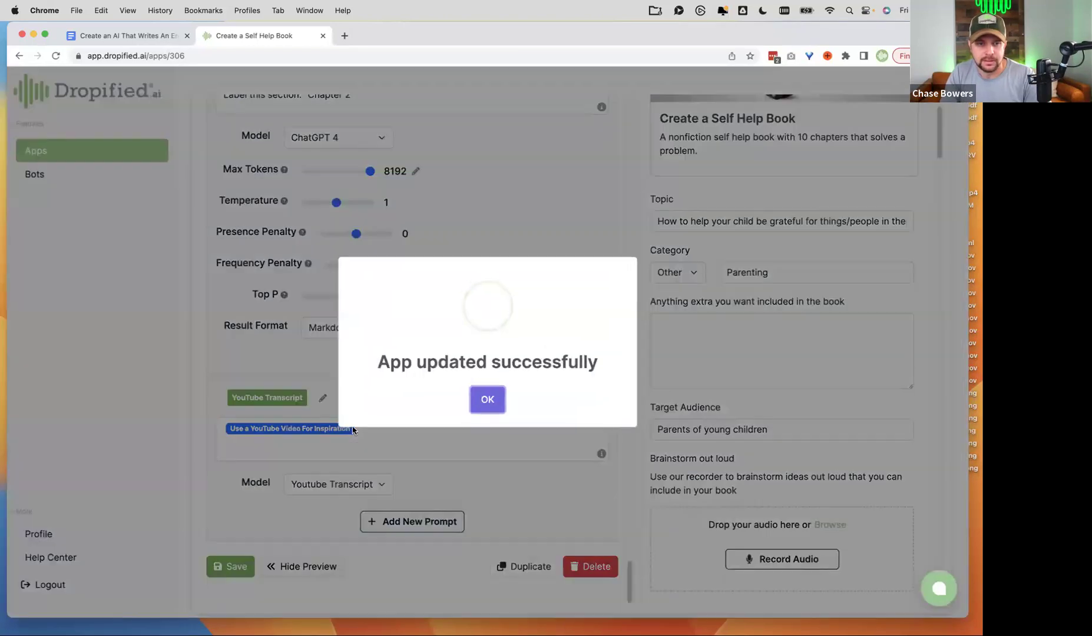
left_click(485, 398)
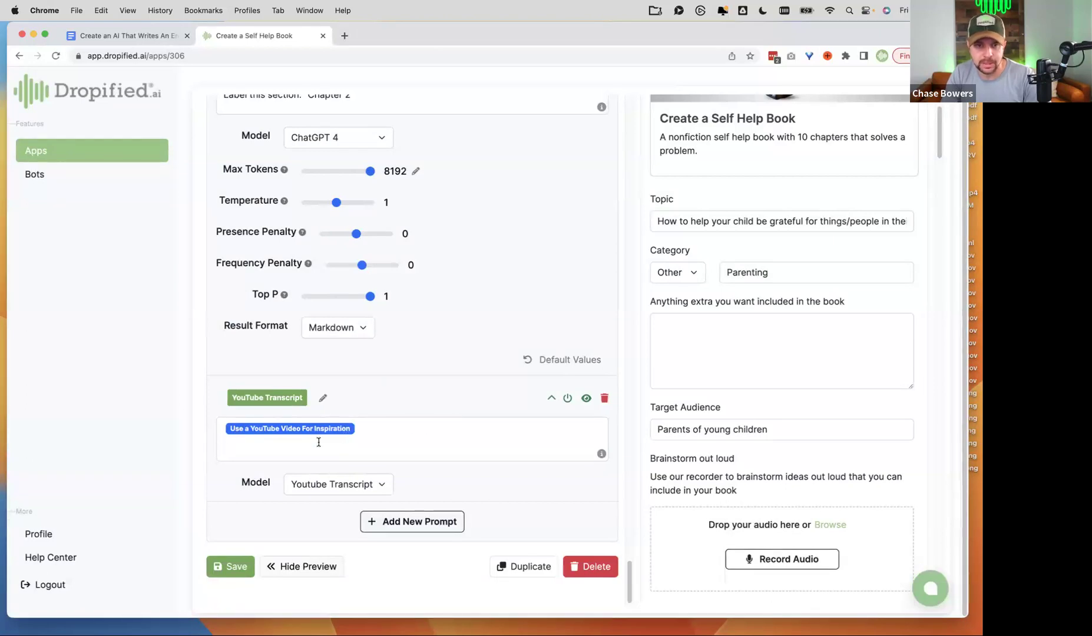
left_click(586, 399)
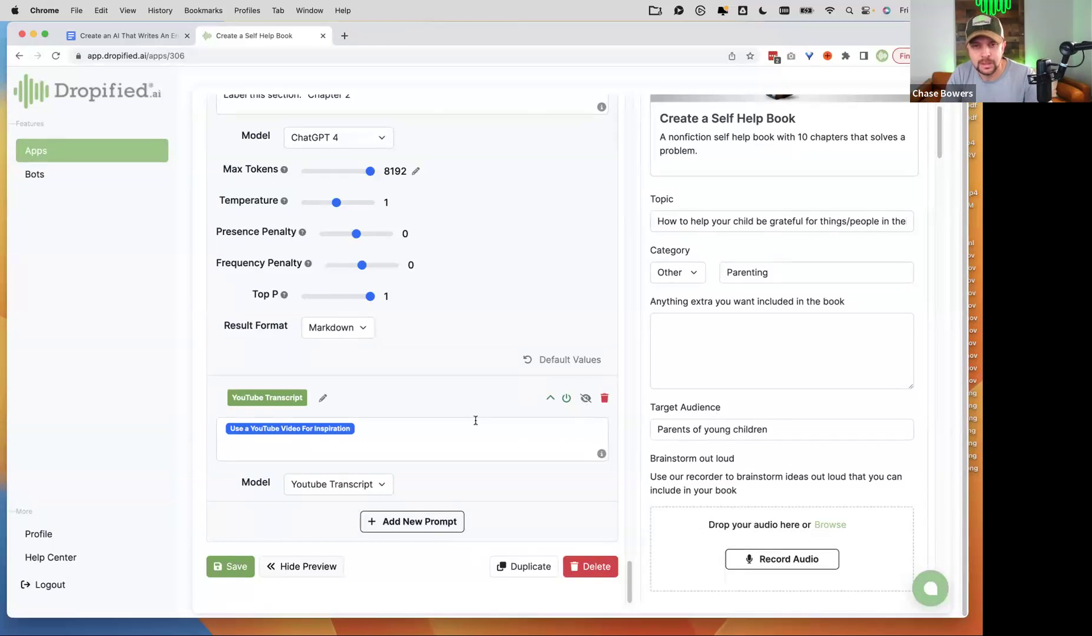
Add another prompt below YouTube Transcript and name it "Summarize of the YT Video".
left_click(425, 522)
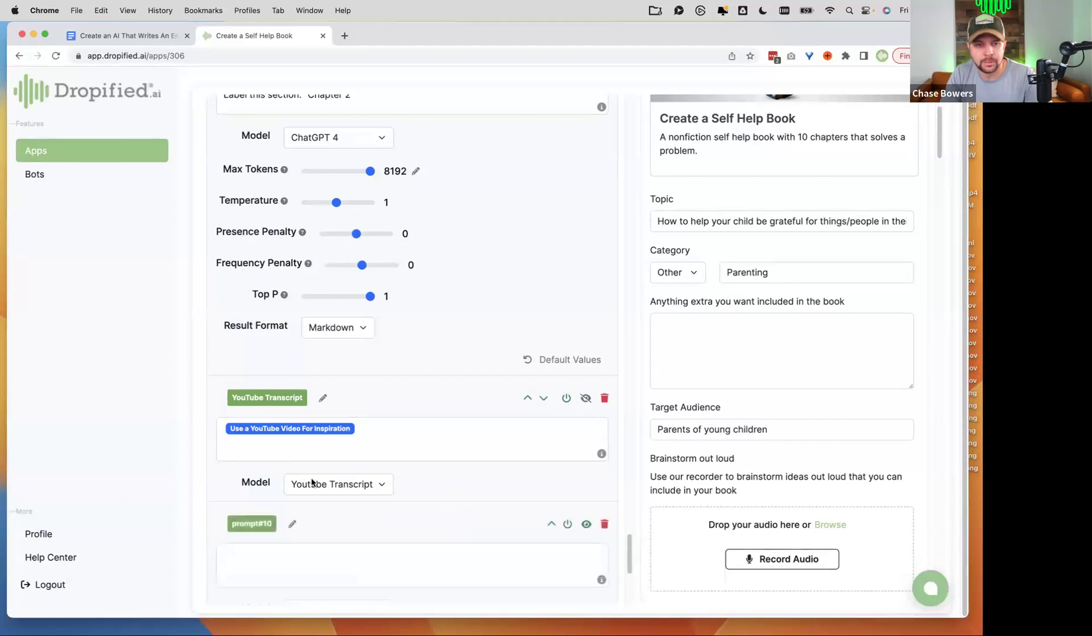
scroll(312, 483, "down", 3)
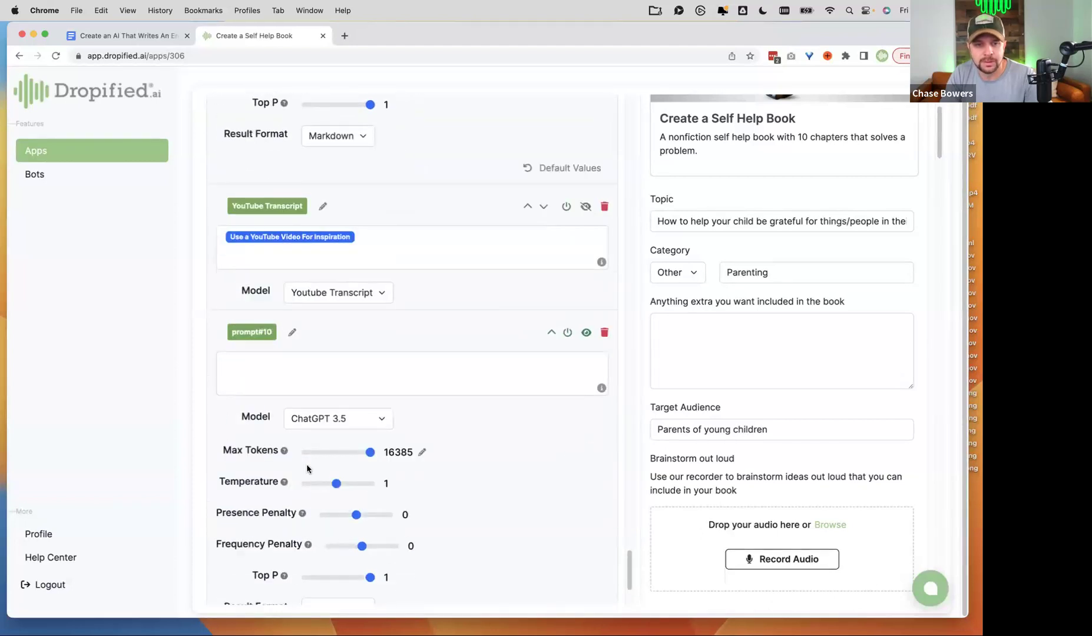
left_click(293, 334)
type("Summarix")
key("BackSpace")
type("ze the YouTu")
key("BackSpace")
key("BackSpace")
key("BackSpace")
key("BackSpace")
key("BackSpace")
key("BackSpace")
key("BackSpace")
key("BackSpace")
key("BackSpace")
type("of the YT Video")
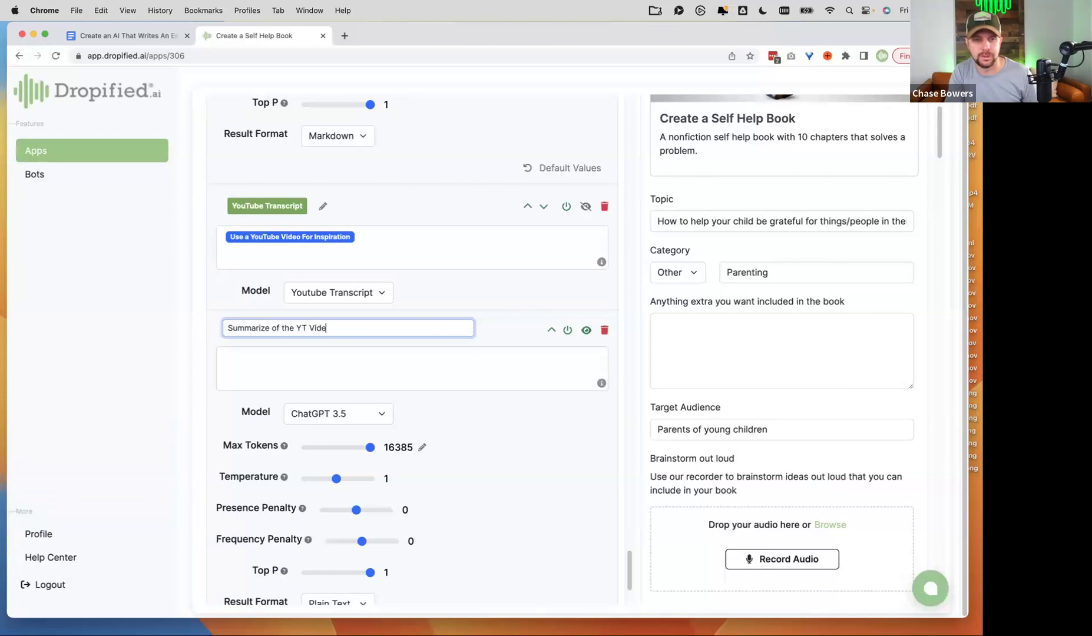
left_click(488, 326)
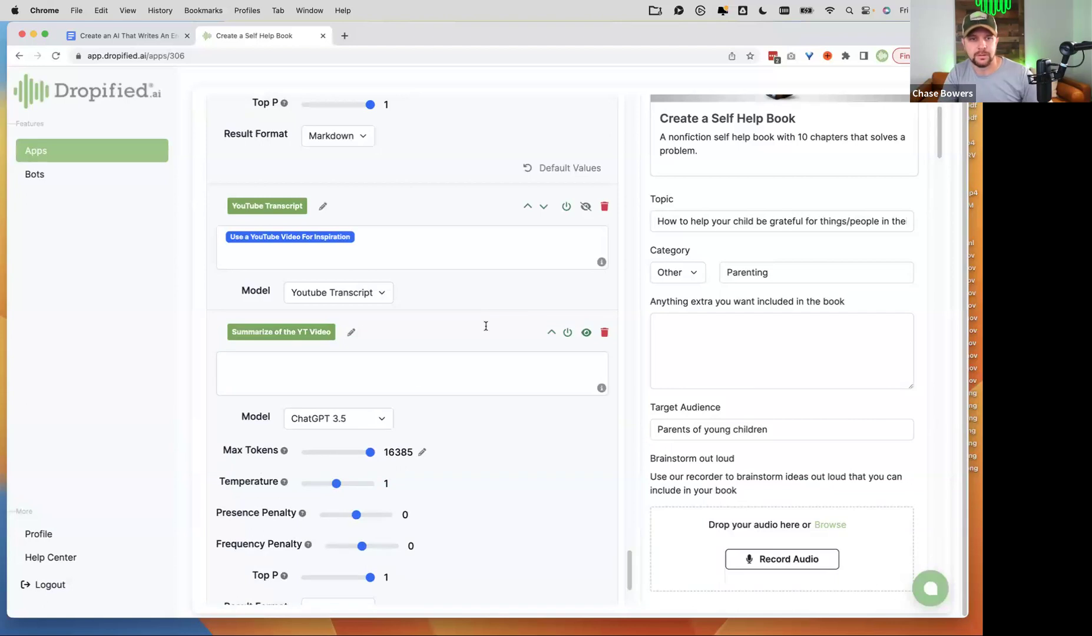
Set the Summarize of the YT Video prompt's model to Claude with the version Claude Instant v2.
left_click(382, 366)
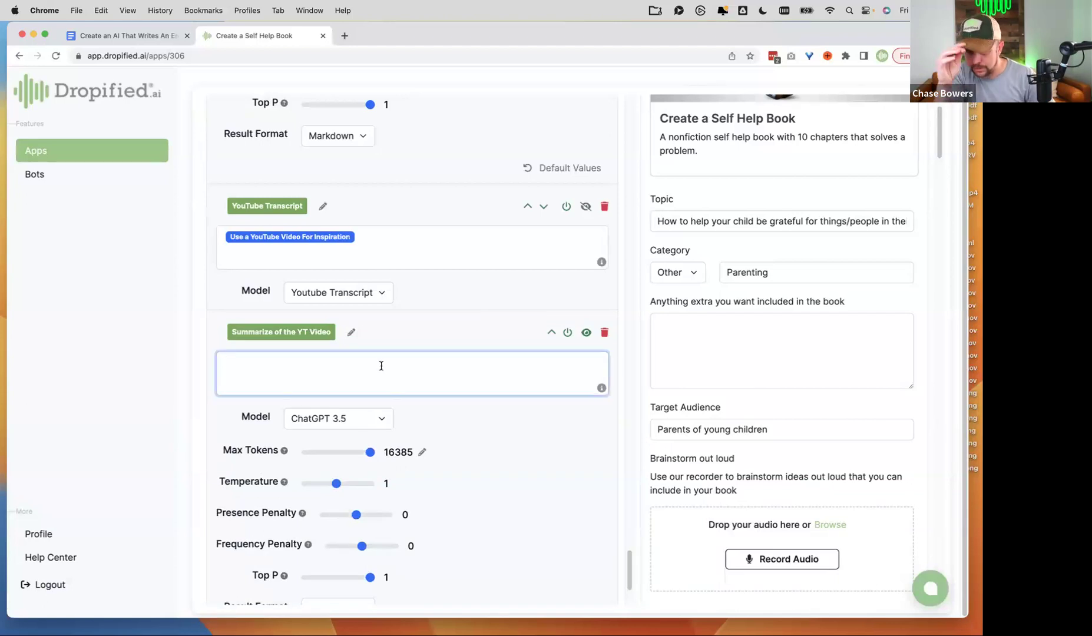
left_click(365, 417)
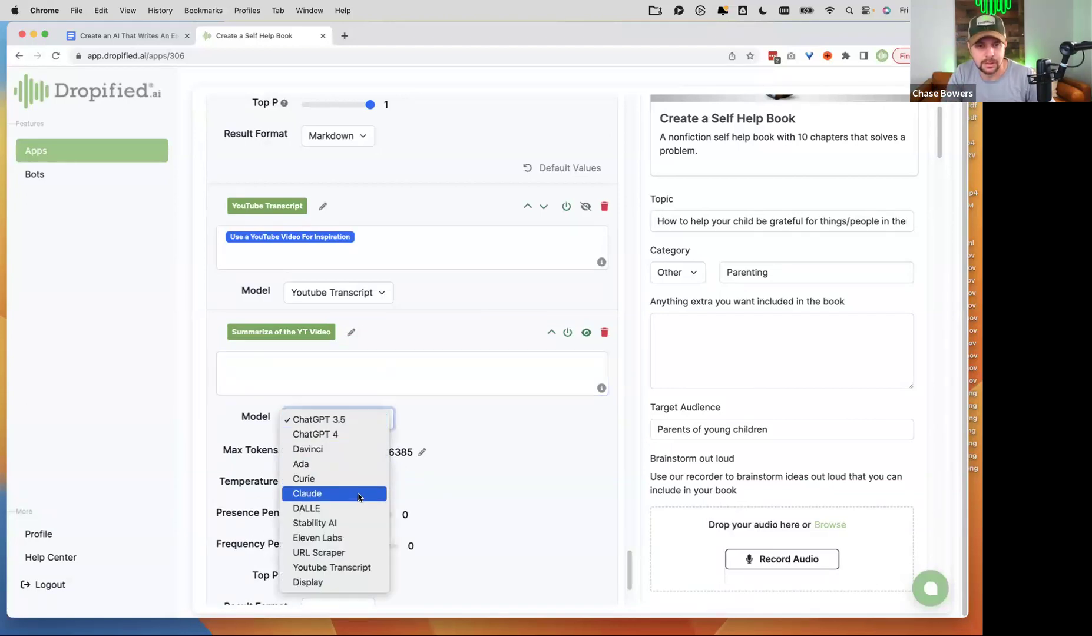
left_click(477, 421)
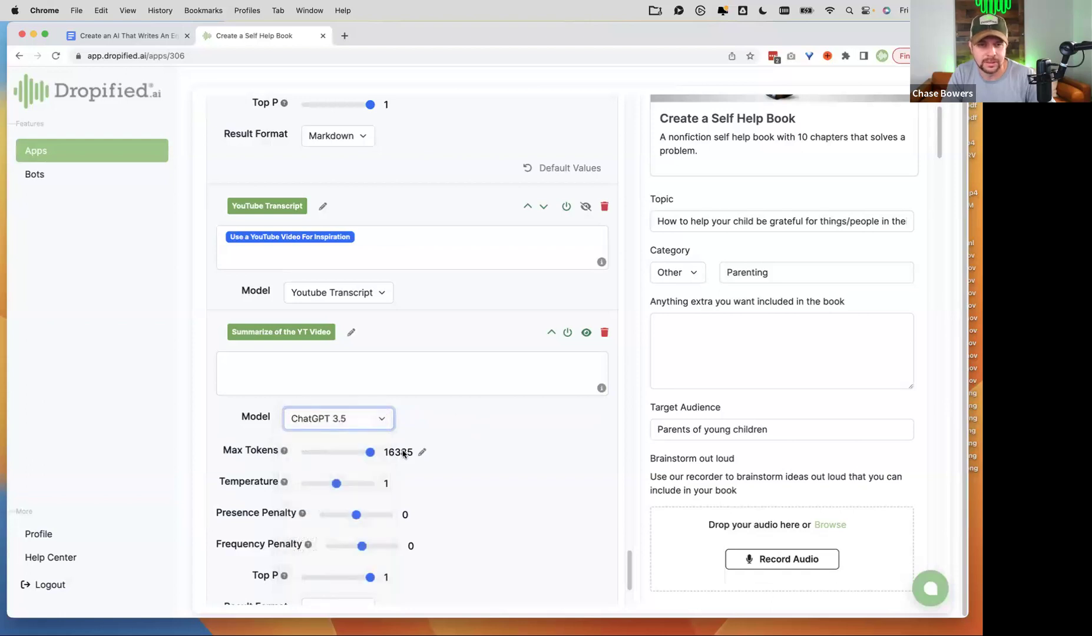
left_click(365, 420)
key("Return")
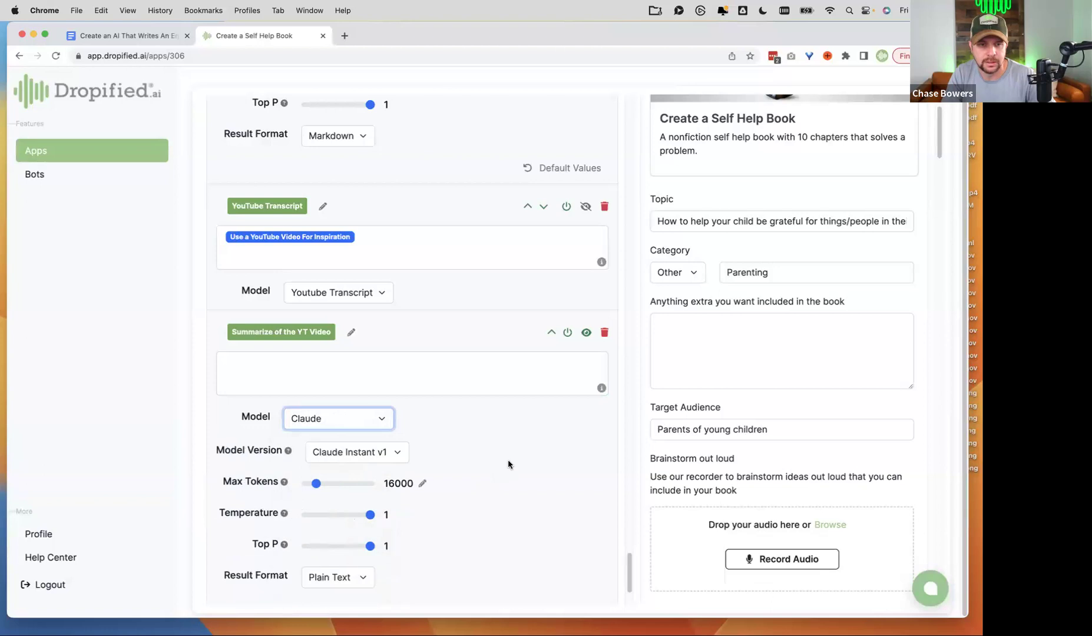
left_click(348, 455)
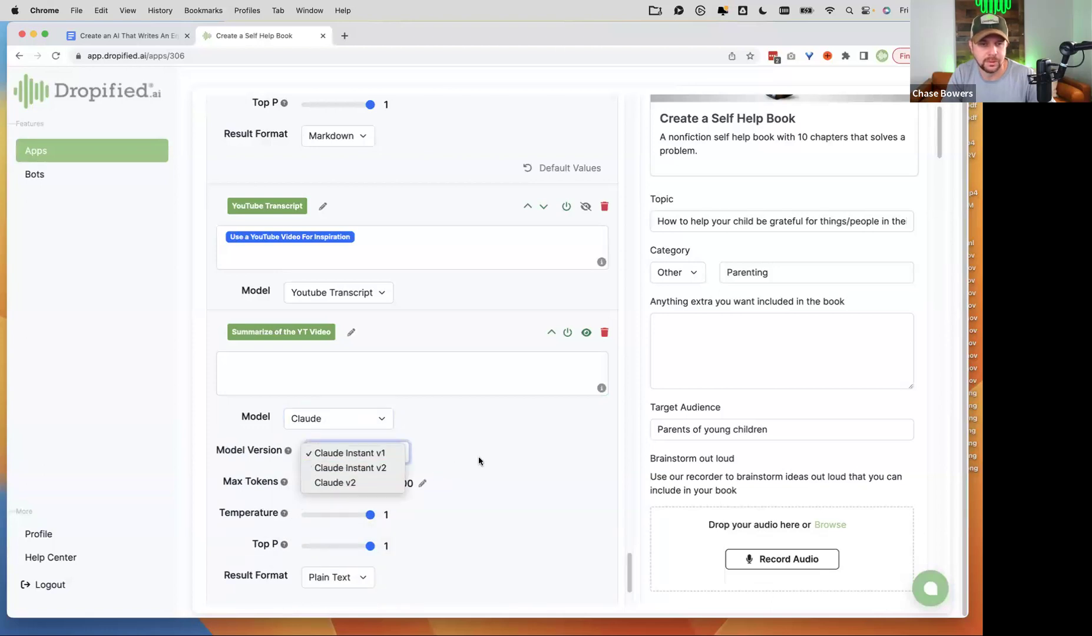
left_click(364, 471)
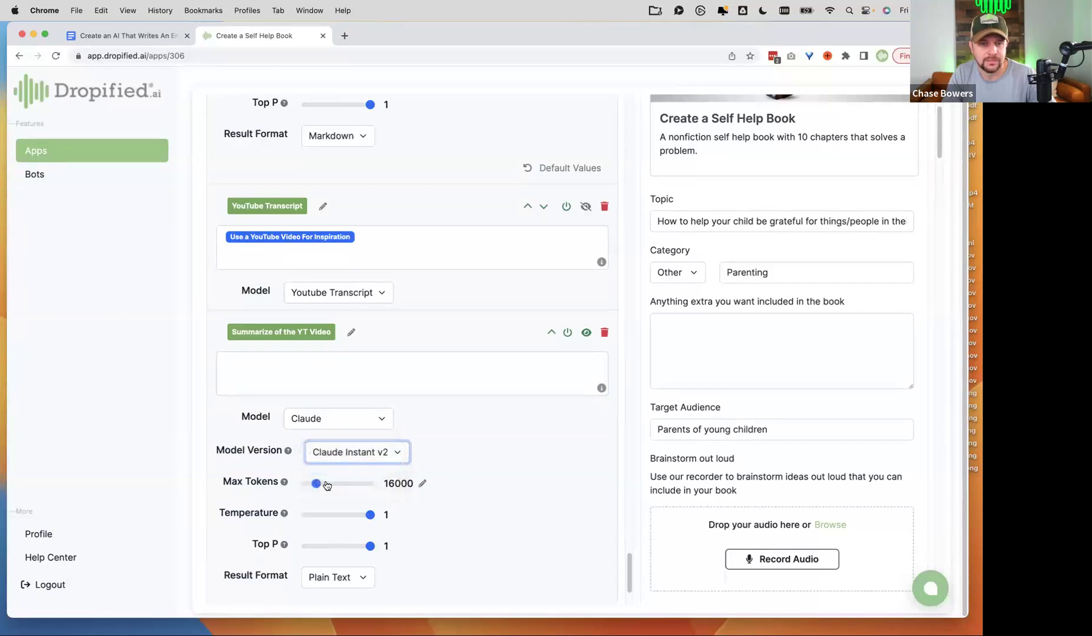
Set the summary prompt's max tokens to 100000.
left_click(373, 457)
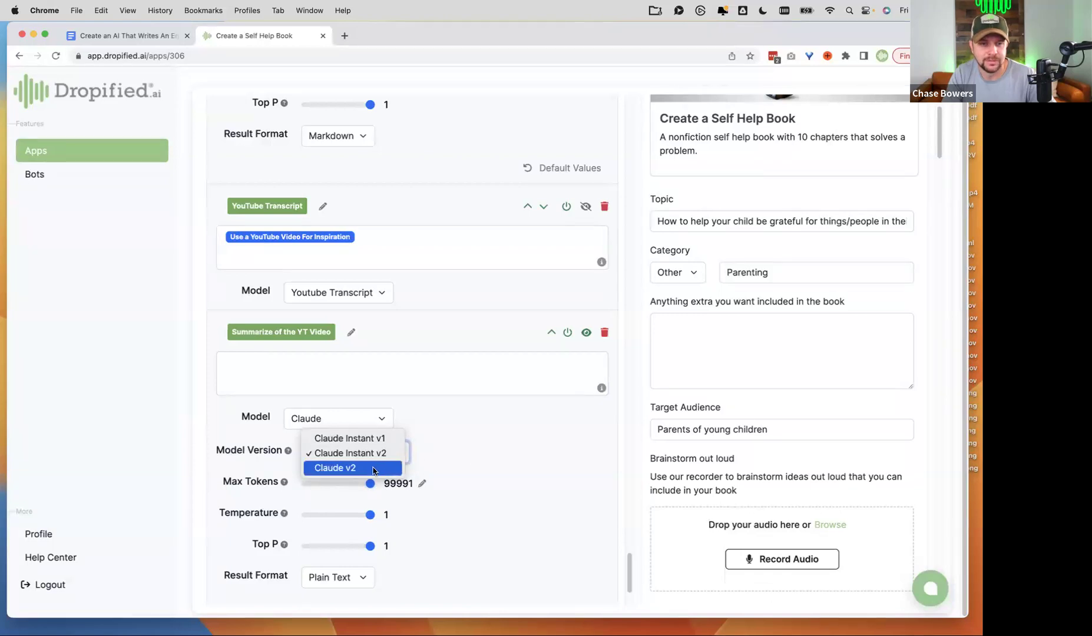
left_click(370, 483)
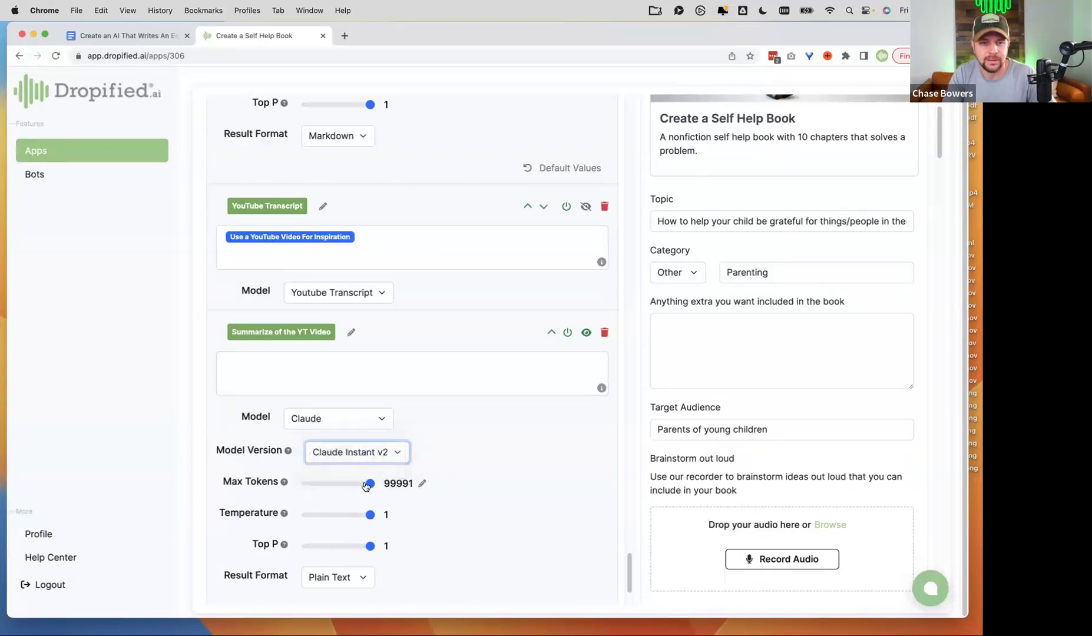
left_click(422, 484)
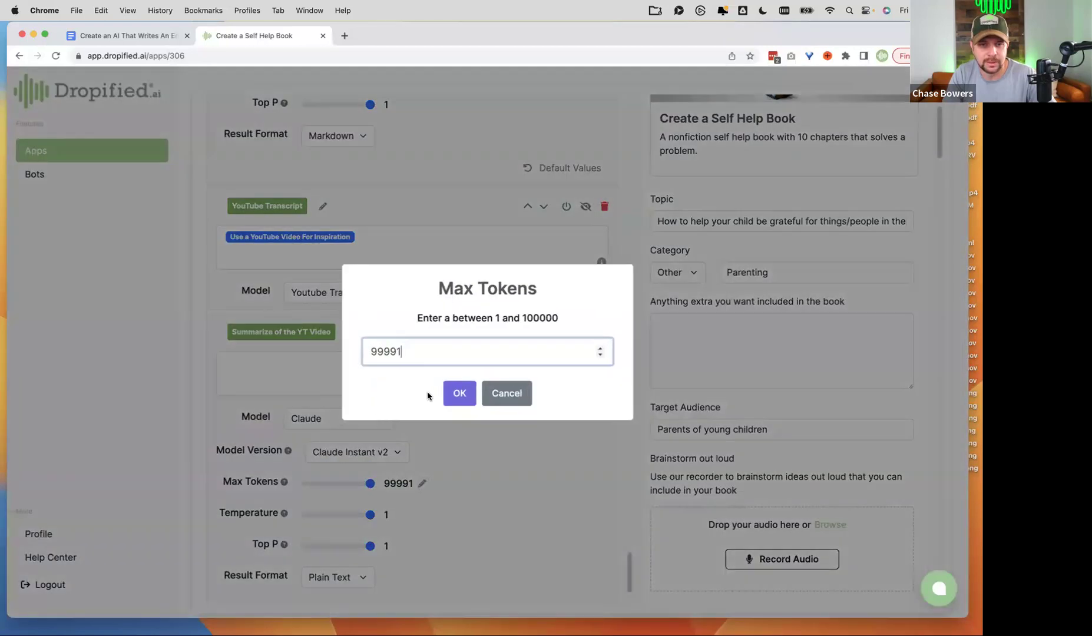
double_click(393, 351)
type("100000")
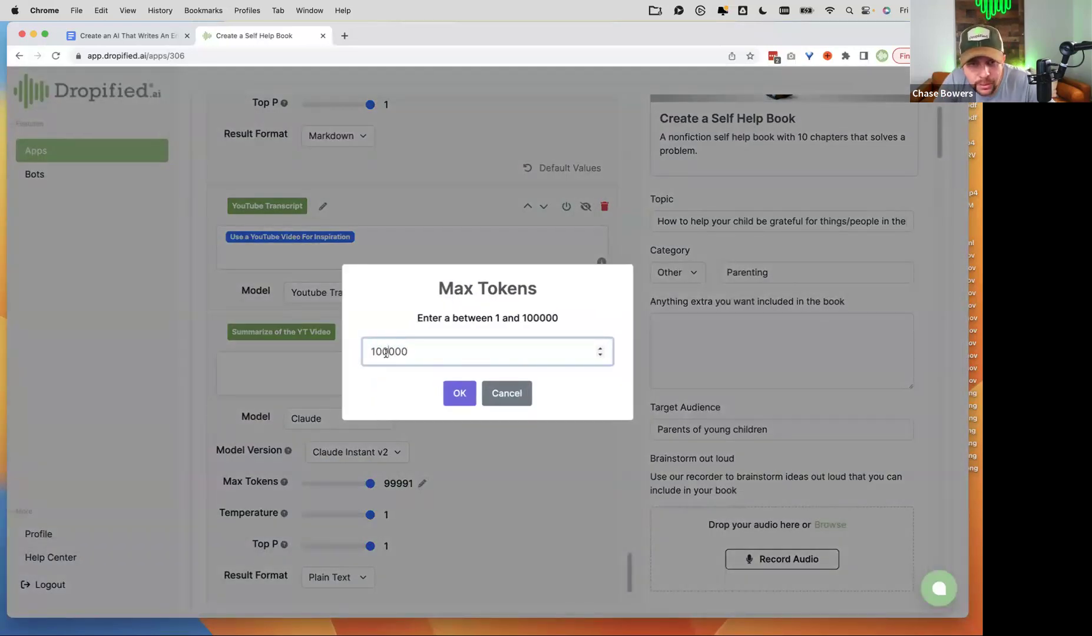
left_click(459, 393)
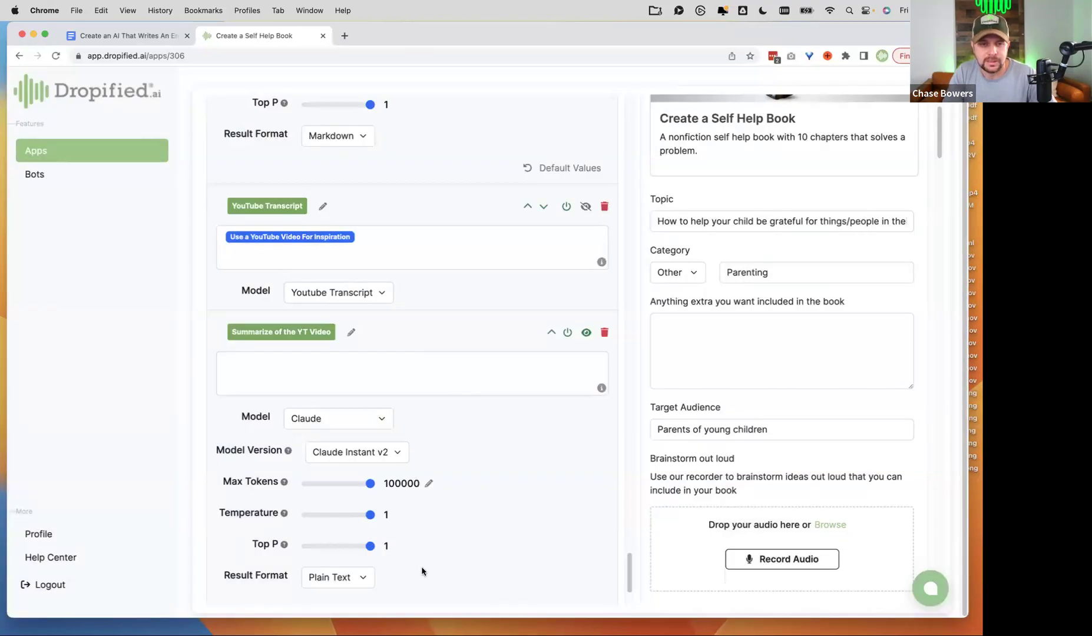
Set the summary prompt's result format to Markdown.
scroll(422, 569, "down", 3)
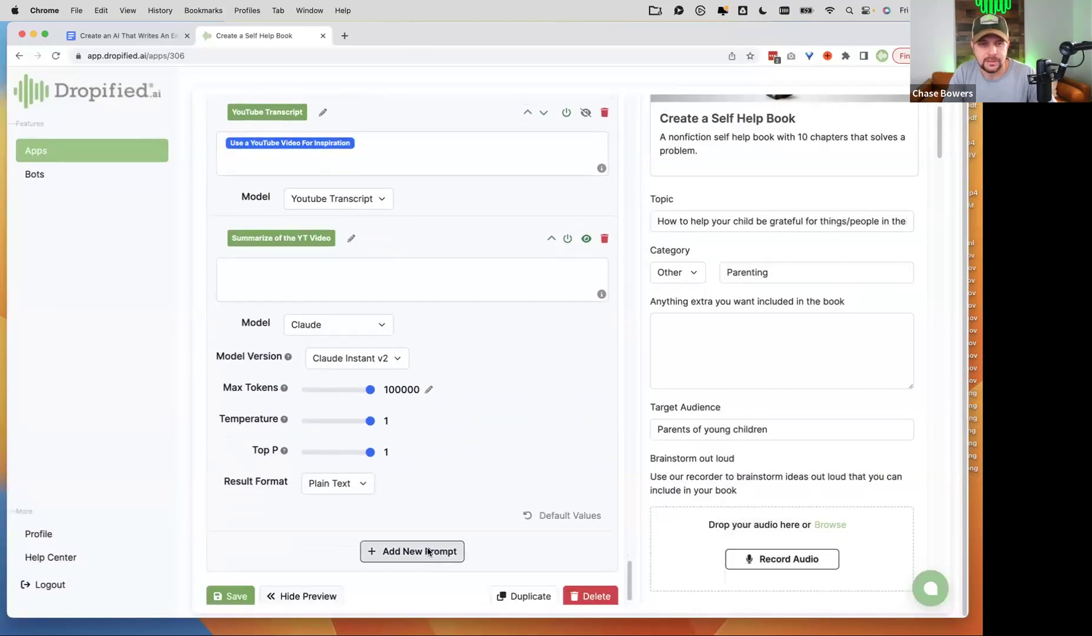
left_click(352, 488)
left_click(349, 500)
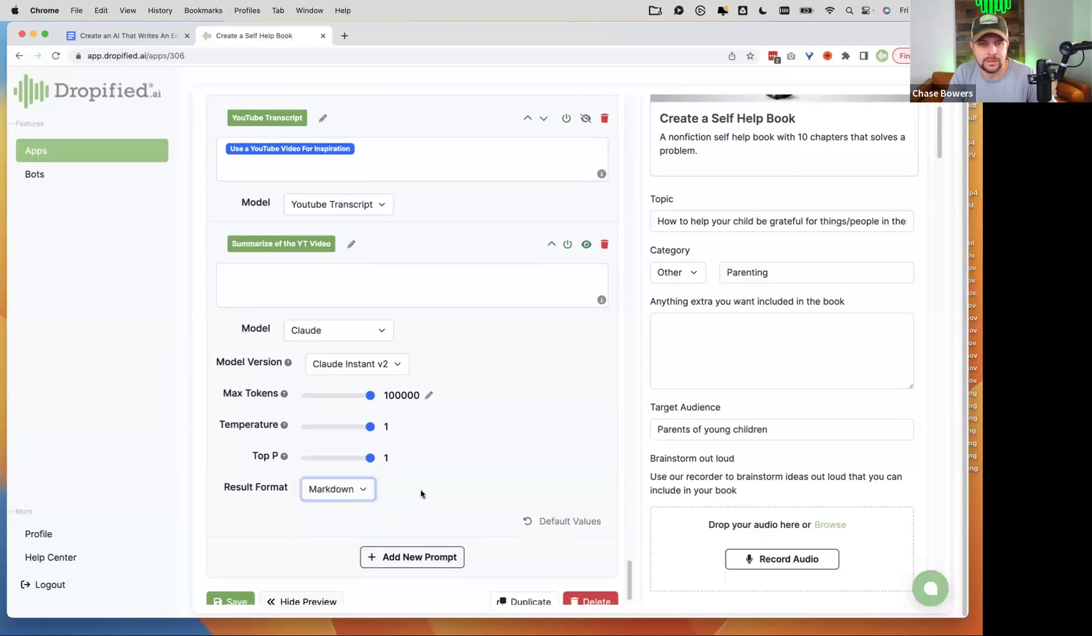
Enter "What to summarize:" in the Summarize of the YT Video prompt, followed by a reference to the YouTube Transcript prompt.
scroll(421, 494, "up", 3)
left_click(257, 375)
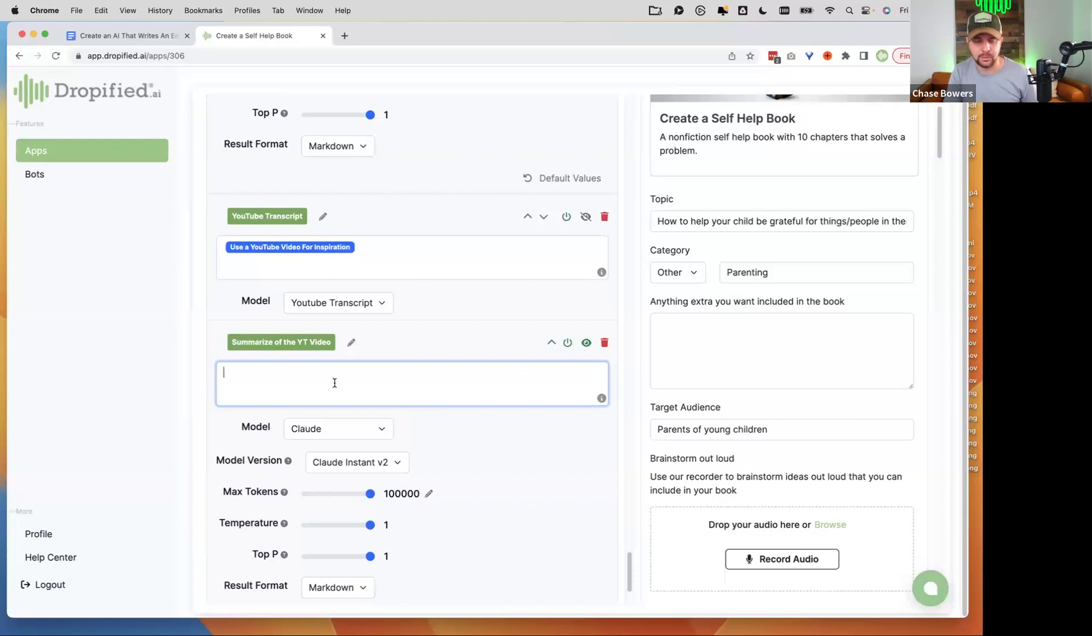
key("Return")
type("What to summarize:")
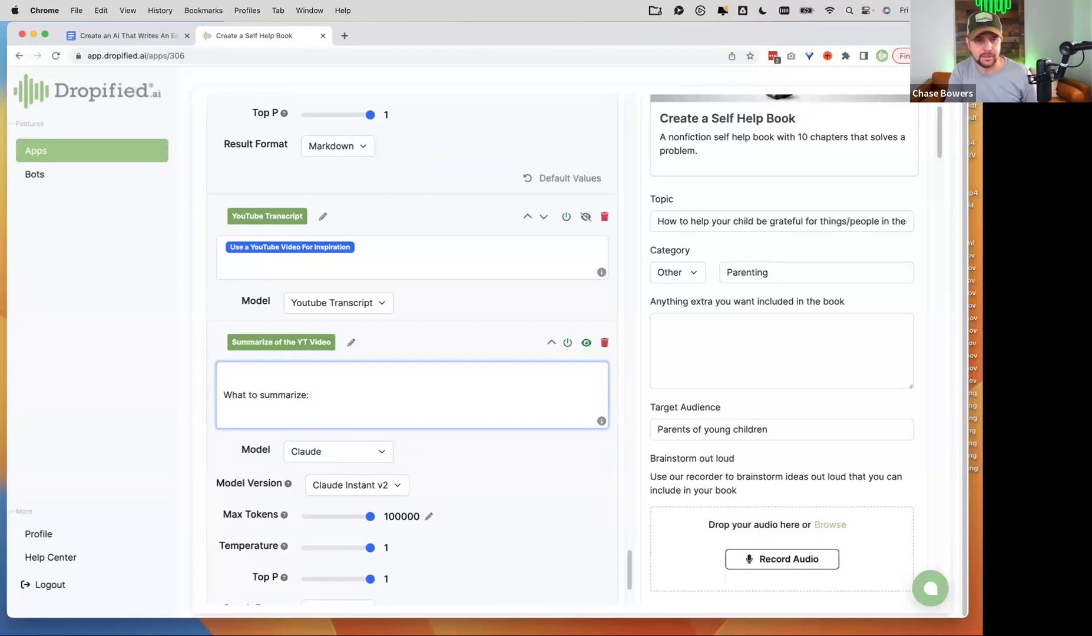
type(" @")
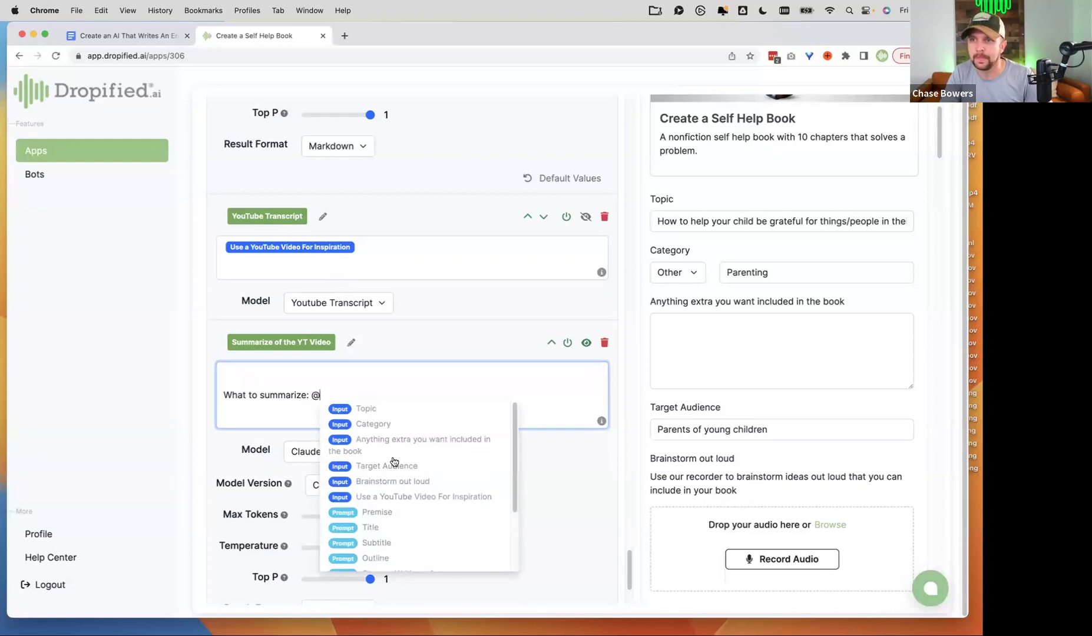
scroll(393, 507, "down", 3)
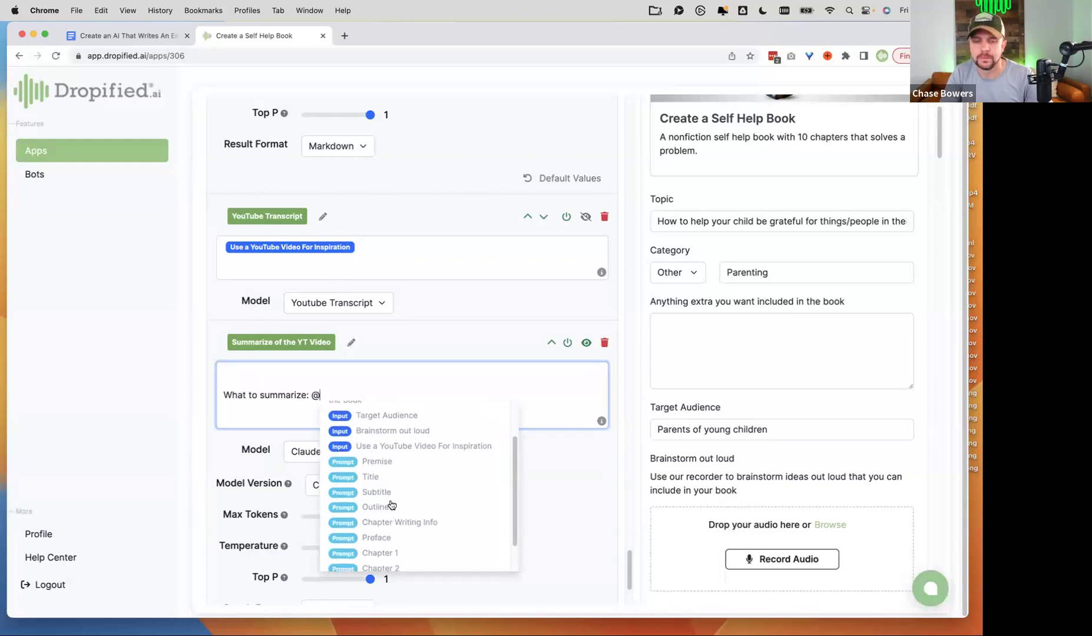
left_click(406, 548)
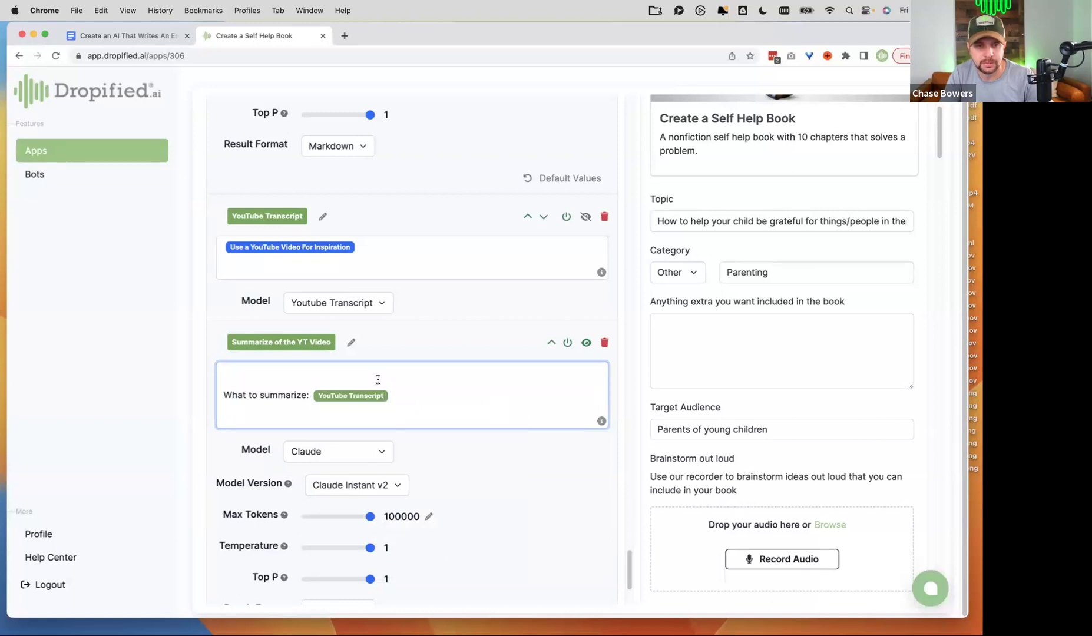
Above that line, write "Summarize the following YouTube transcript into its main ideas, key concepts and takeaways.".
left_click(322, 378)
type("Summ")
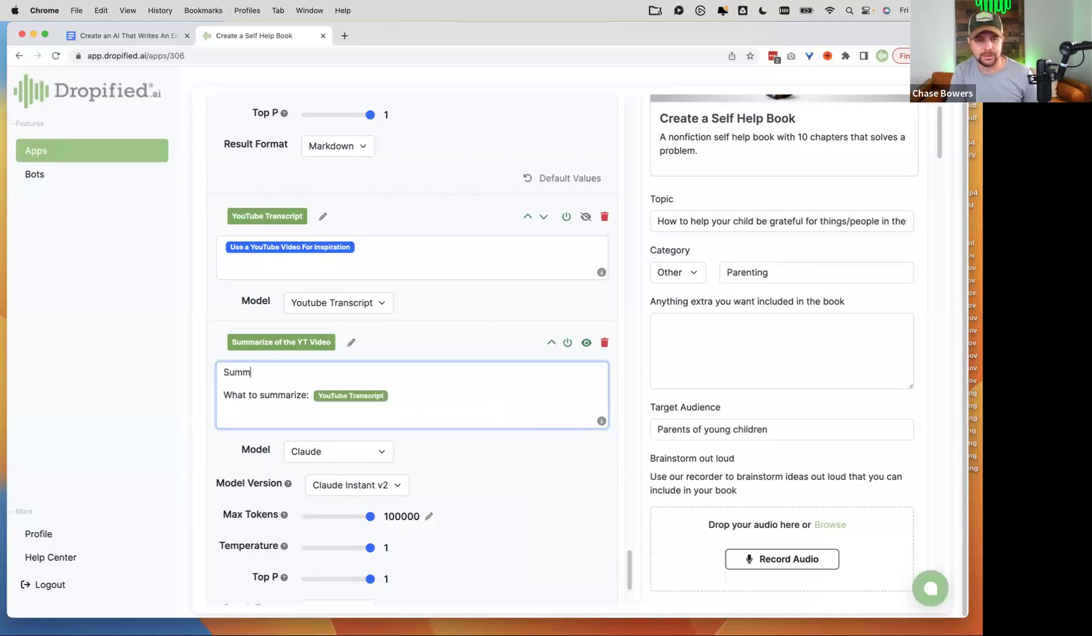
type("arize the fol")
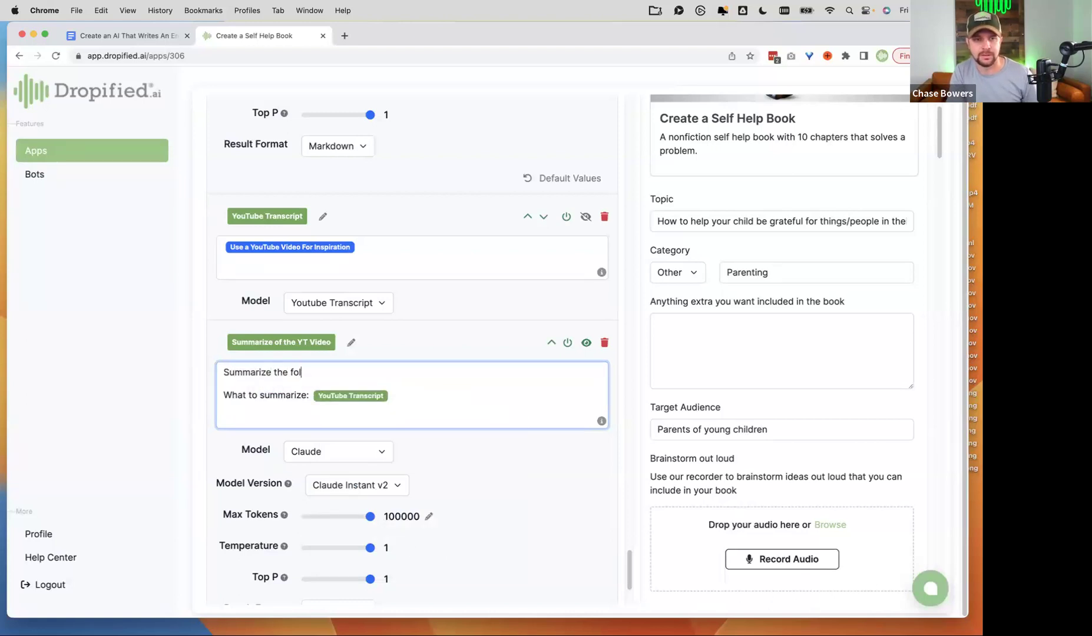
type("lowing into")
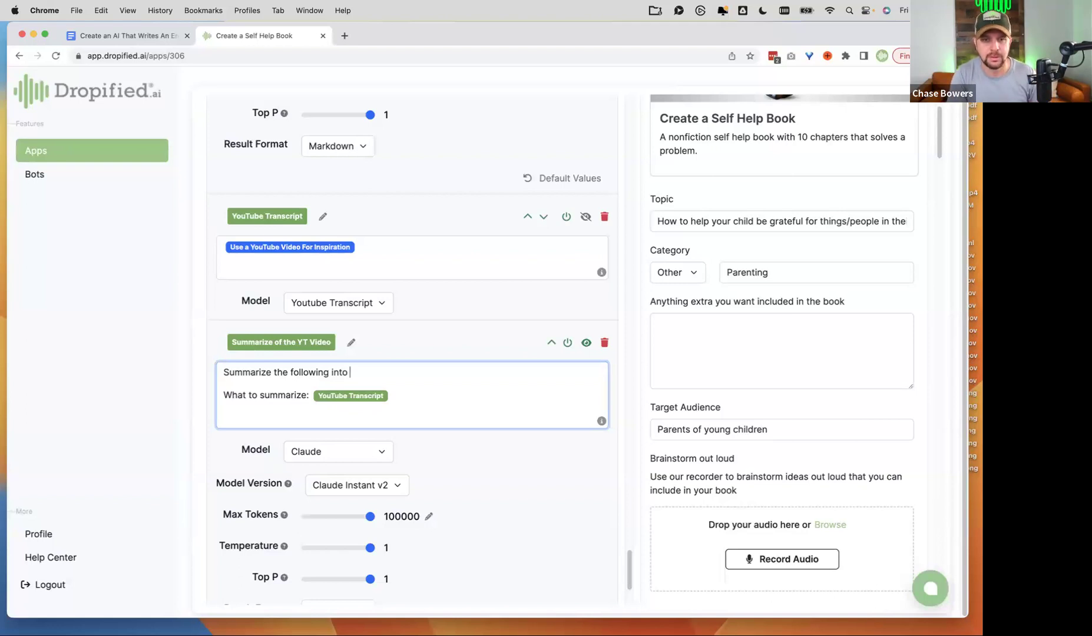
type("it's main")
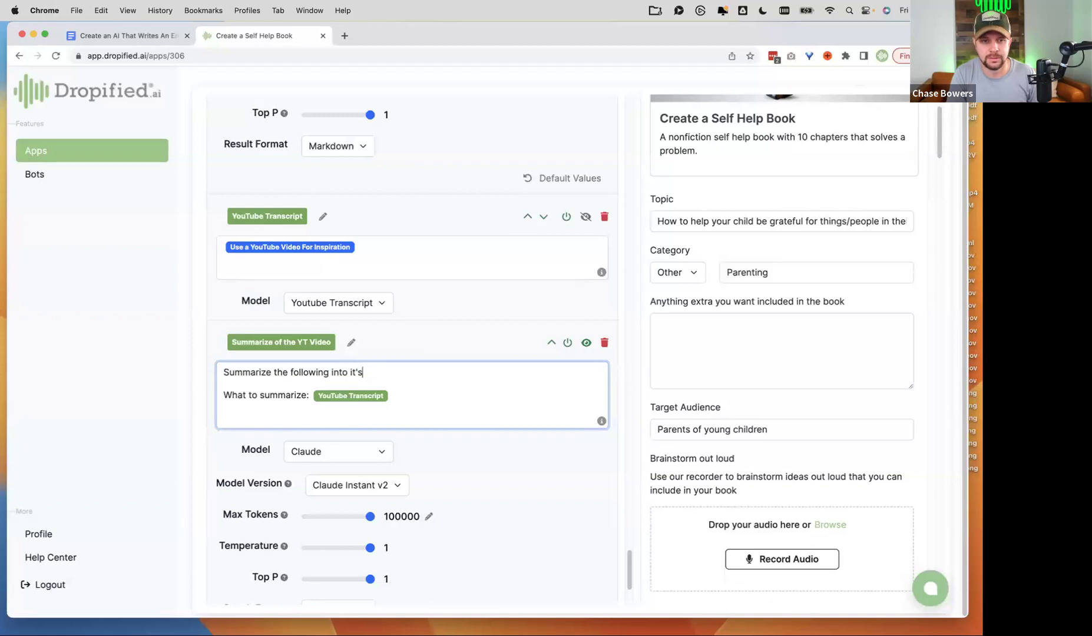
type("dieas")
key("BackSpace")
key("BackSpace")
key("BackSpace")
type("eas, key c")
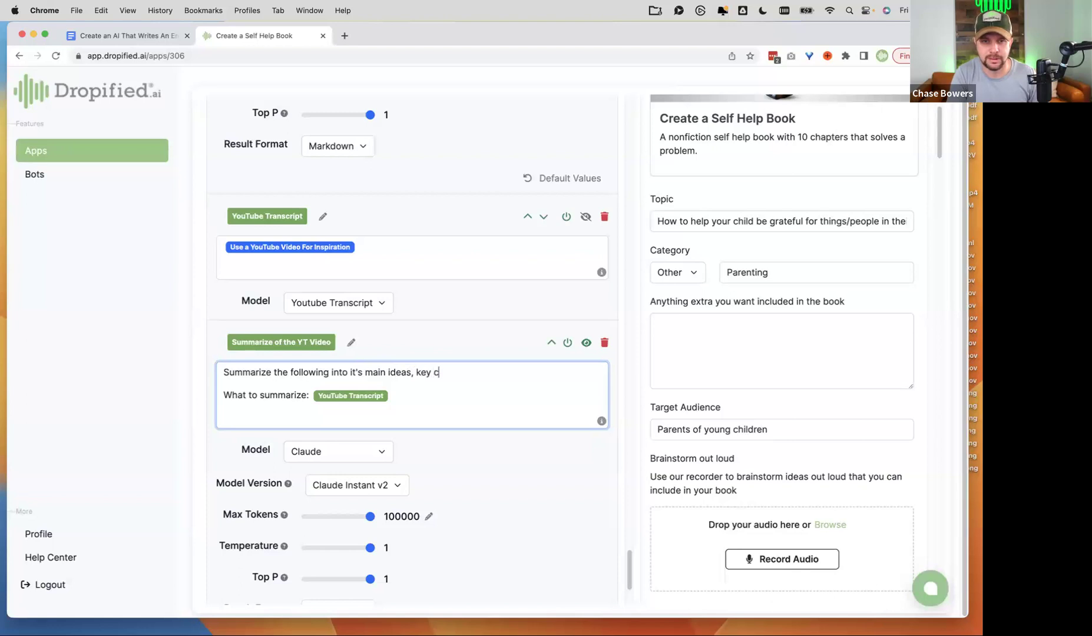
type("oncepts")
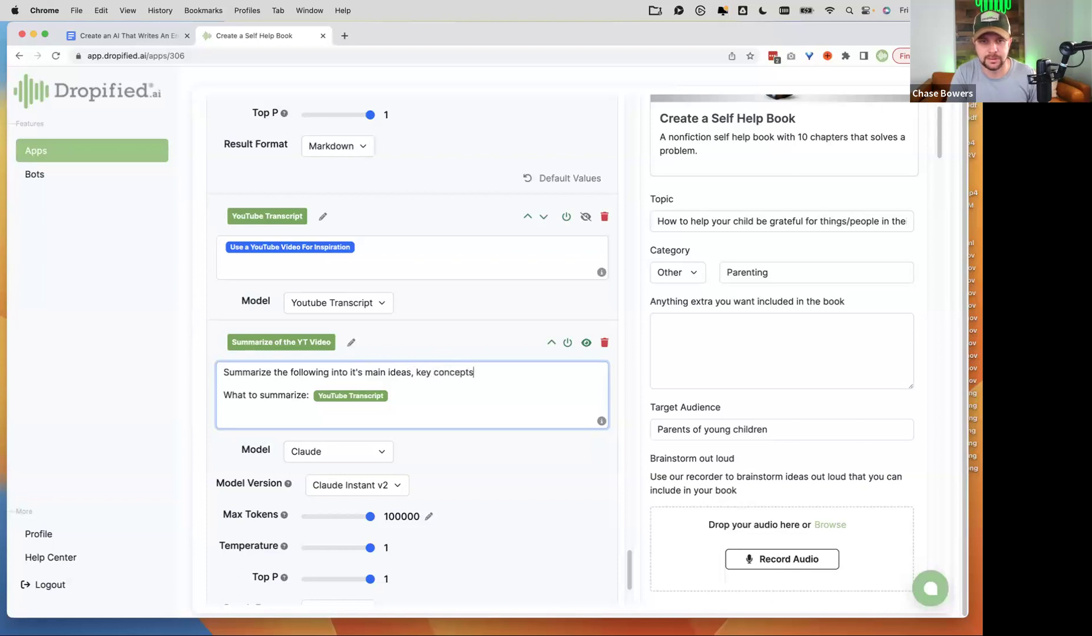
type(" and takeaways.")
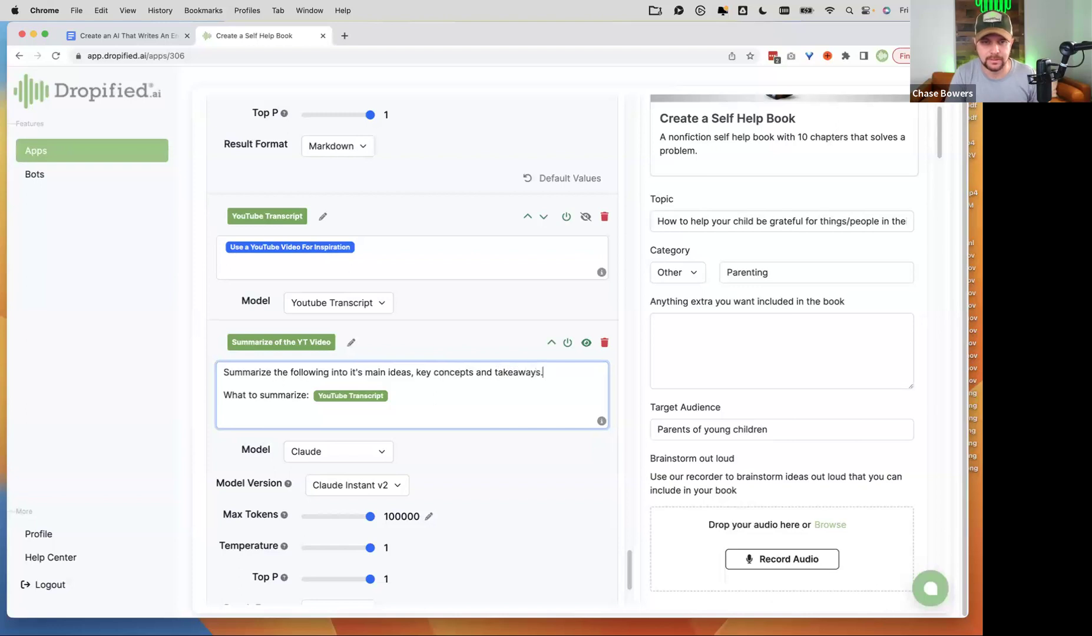
type(" YouTube transcript")
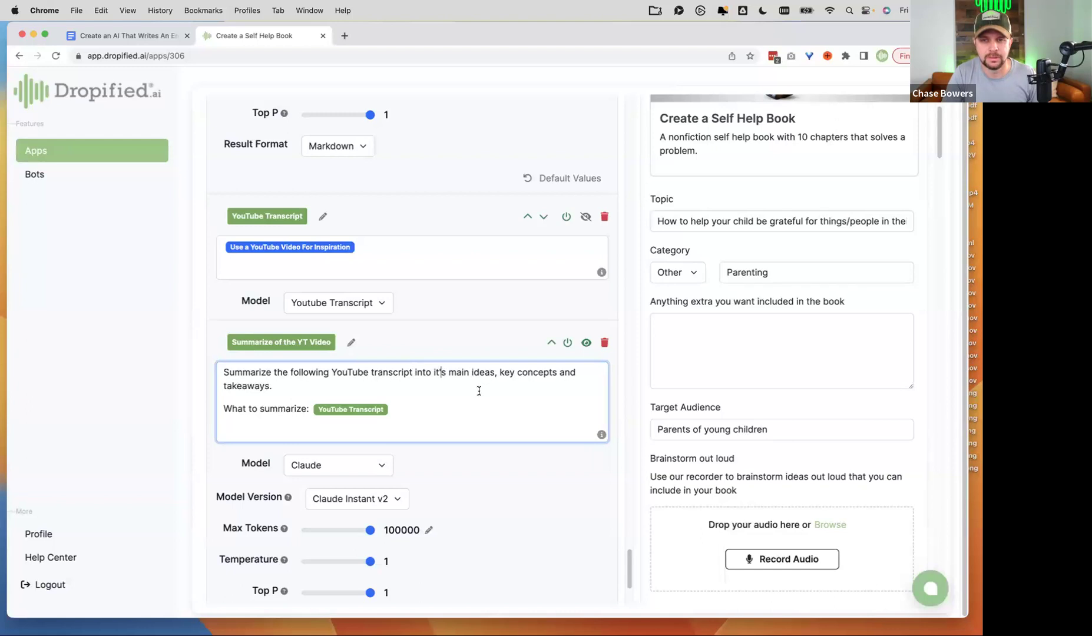
key("BackSpace")
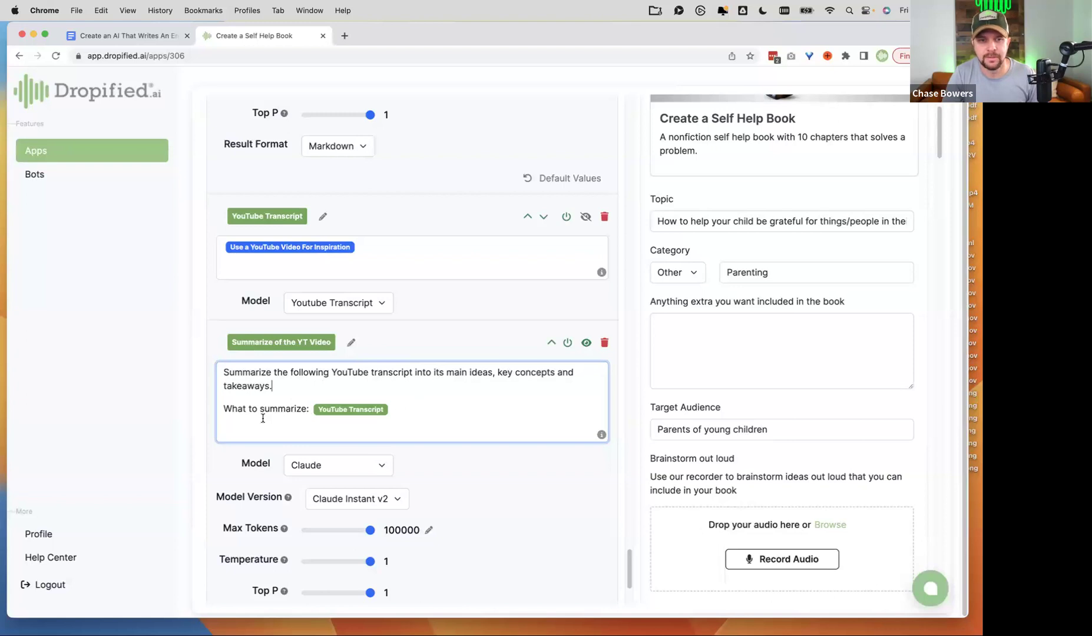
Add the closing line "Format as a markdown list." below the transcript reference in the summary prompt.
scroll(476, 461, "down", 2)
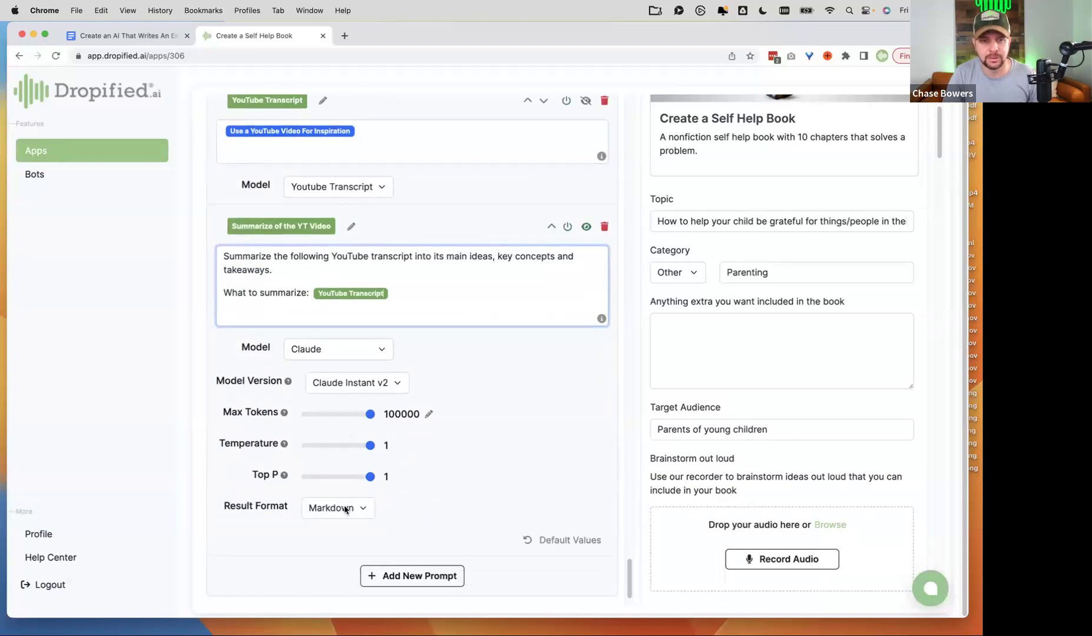
key("Return")
type("Fo")
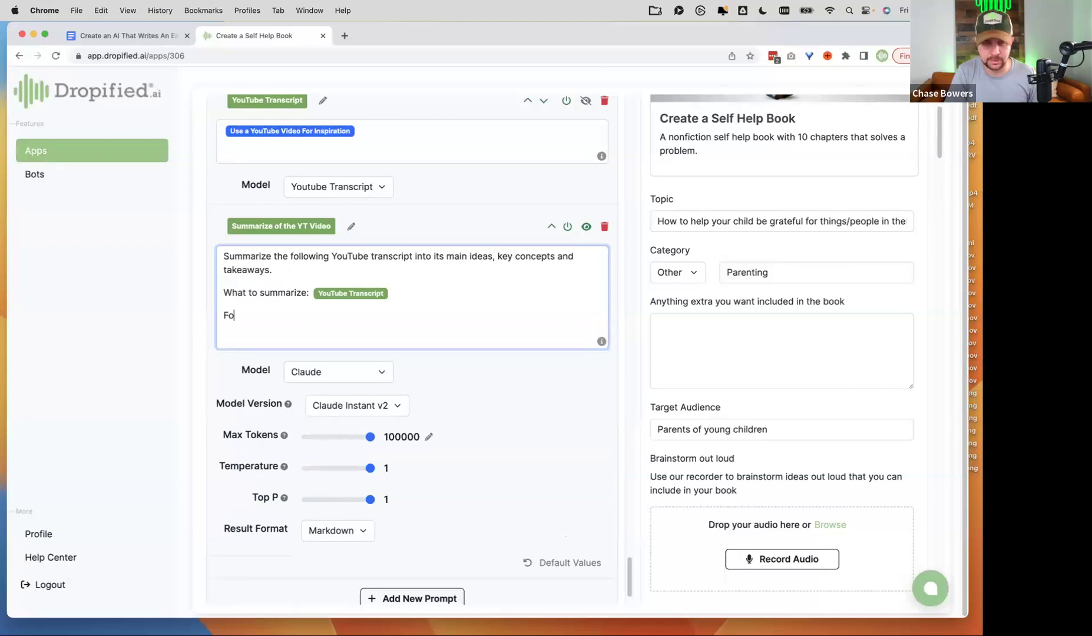
type("rmat in markdown")
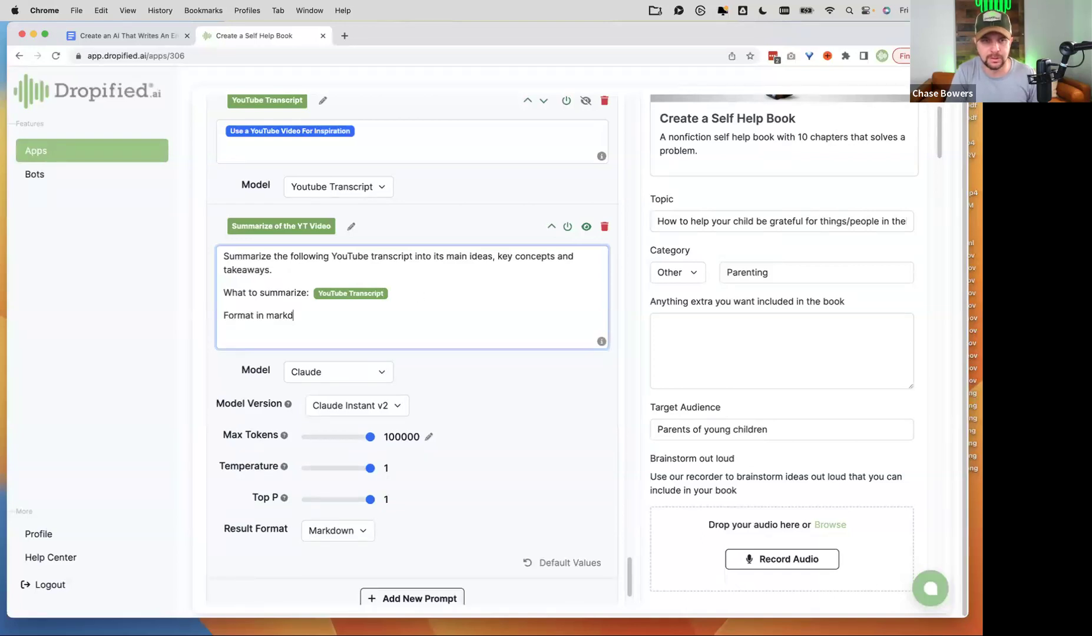
key("BackSpace")
key("BackSpace")
key("BackSpace")
key("BackSpace")
key("BackSpace")
key("BackSpace")
key("BackSpace")
key("BackSpace")
key("BackSpace")
key("BackSpace")
key("BackSpace")
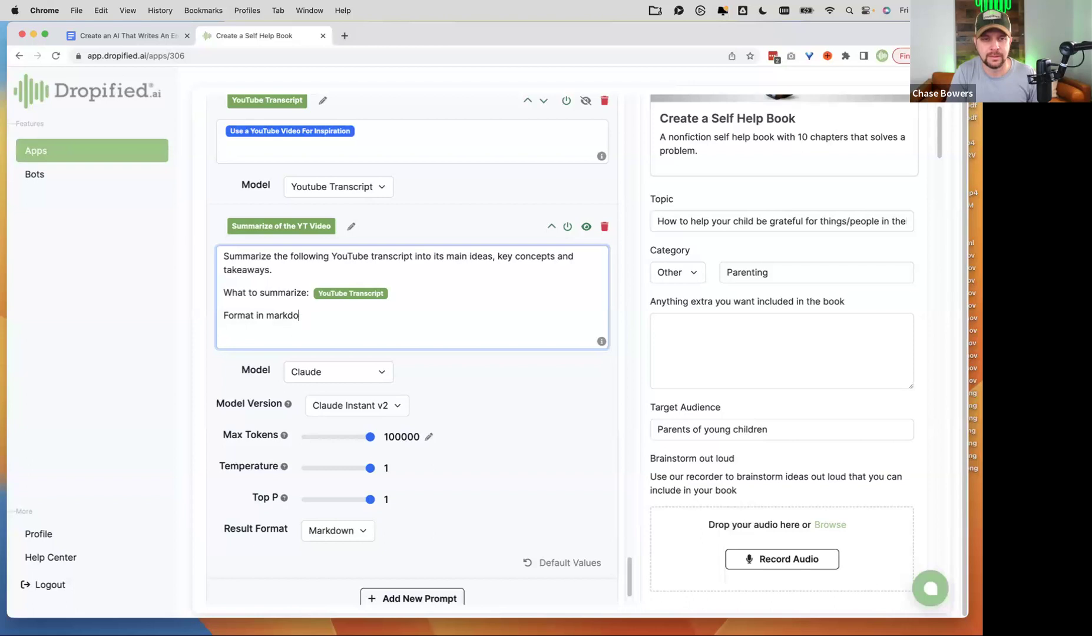
type("as a markdown list.")
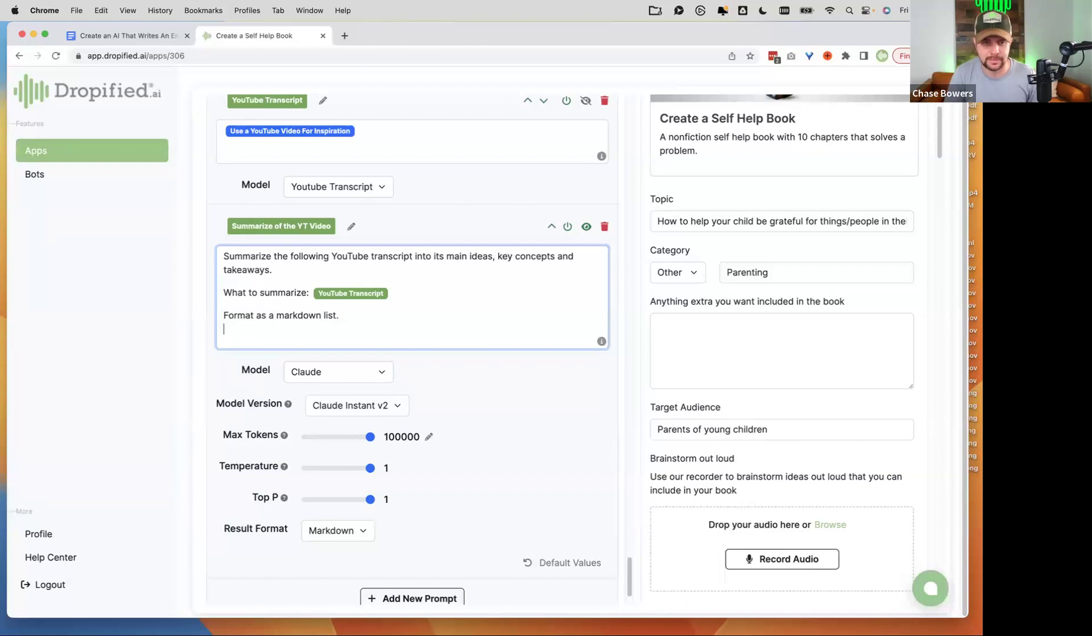
key("BackSpace")
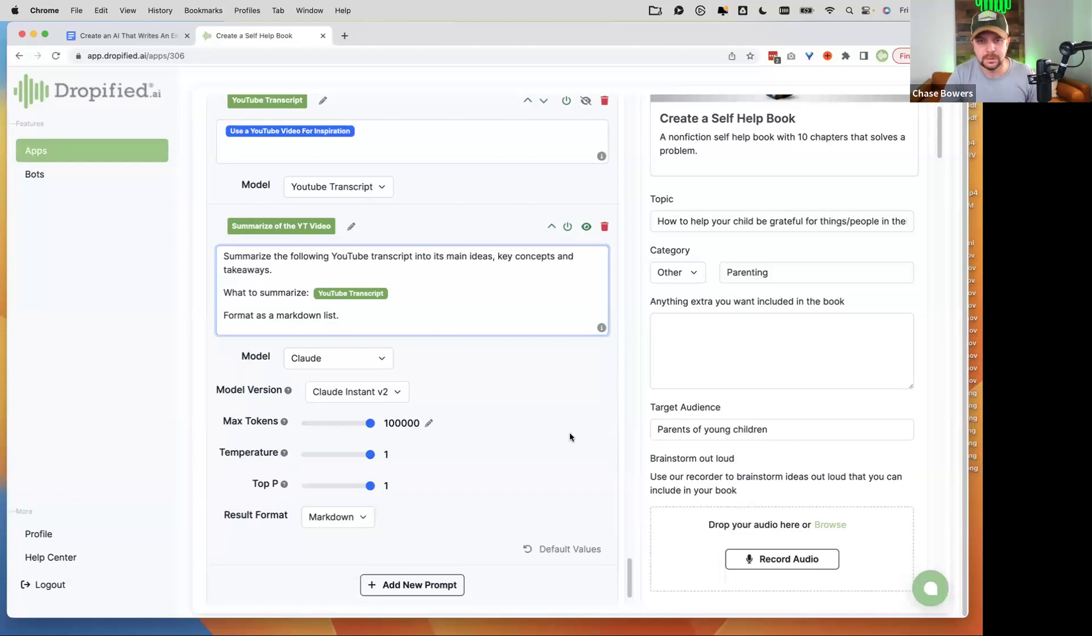
Save the app with the new summary prompt and dismiss the confirmation.
scroll(552, 443, "down", 2)
left_click(233, 569)
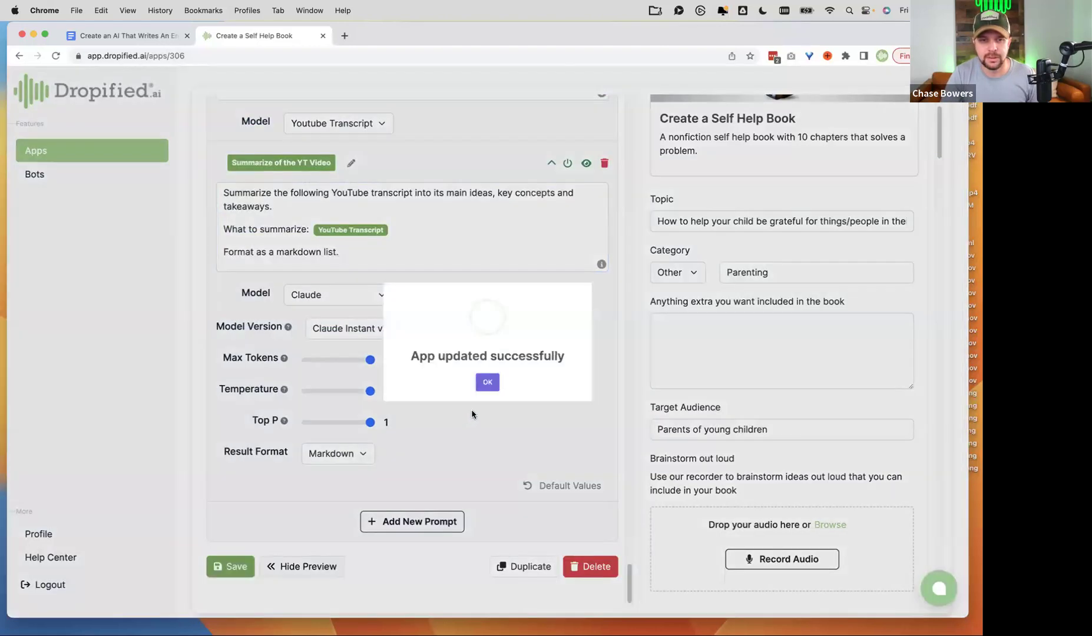
left_click(510, 395)
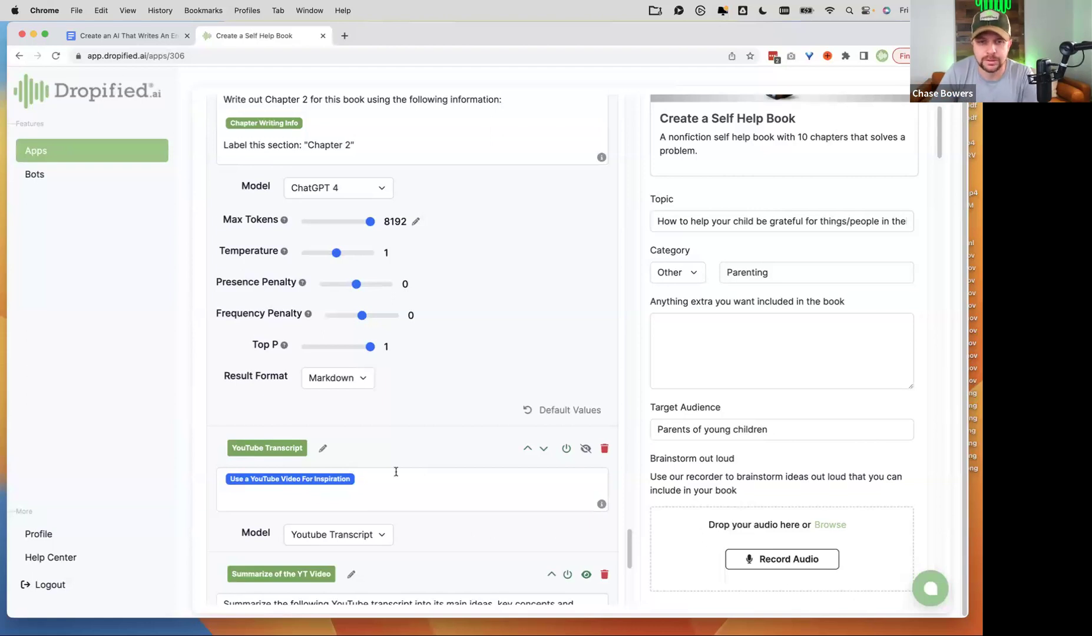
Move the YouTube Transcript prompt up to be the first prompt, above Premise.
left_click(528, 449)
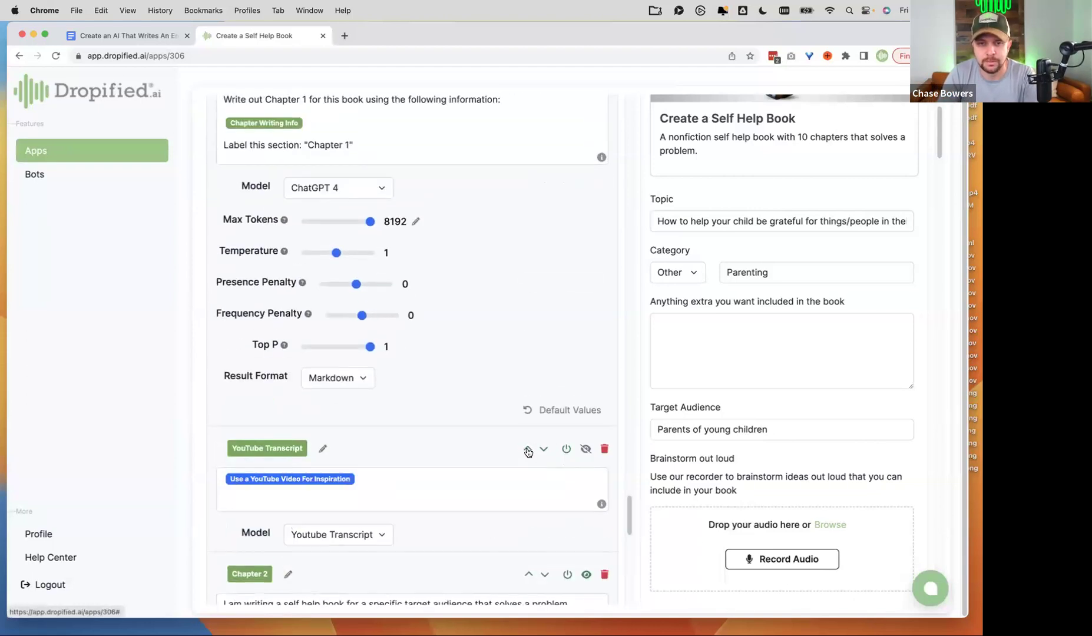
left_click(528, 449)
left_click(528, 449)
left_click(528, 449)
left_click(528, 449)
left_click(528, 449)
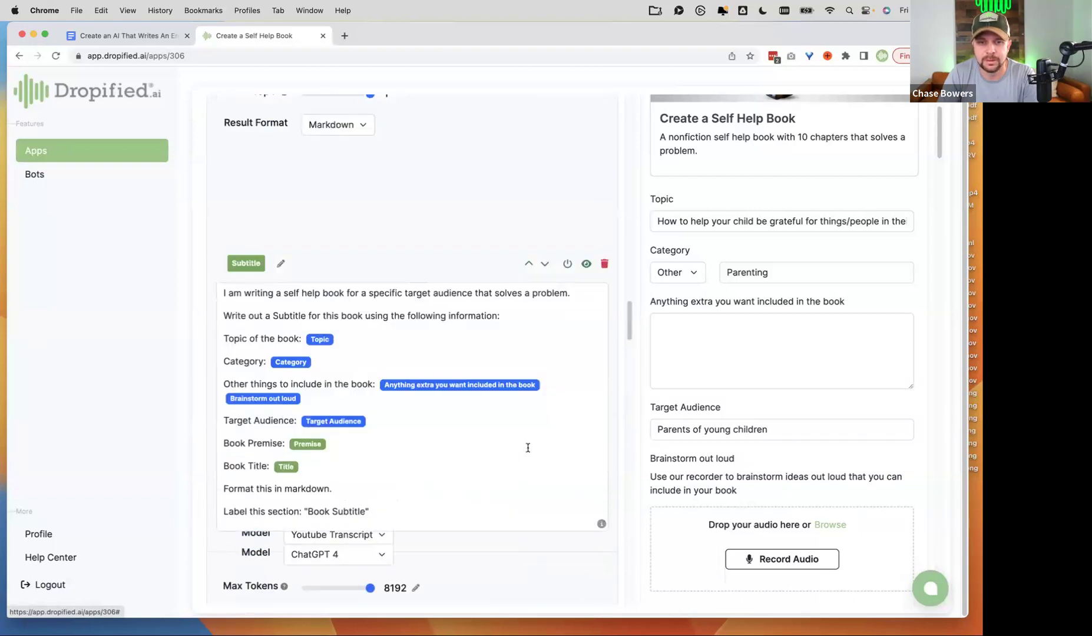
left_click(528, 450)
left_click(528, 449)
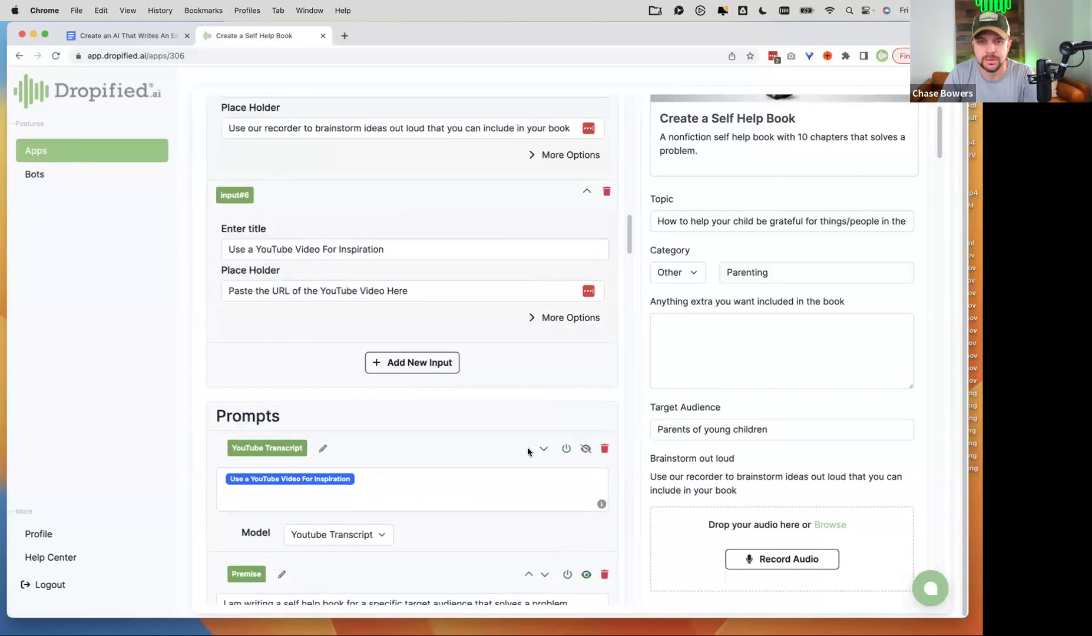
Move the Summarize of the YT Video prompt up to directly below the YouTube Transcript prompt.
scroll(490, 451, "down", 20)
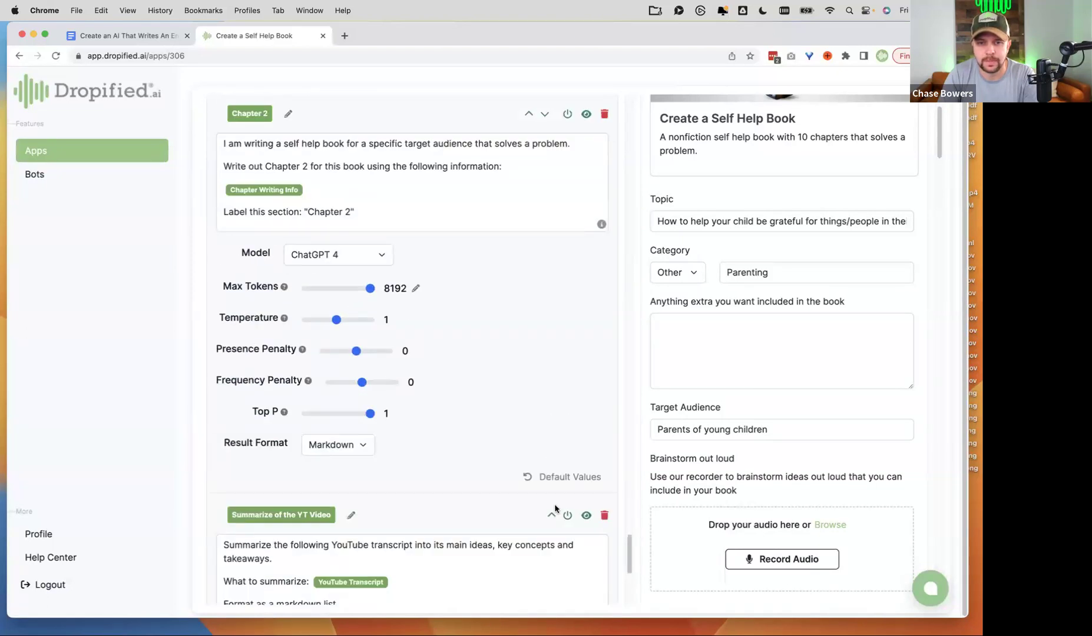
scroll(533, 512, "down", 3)
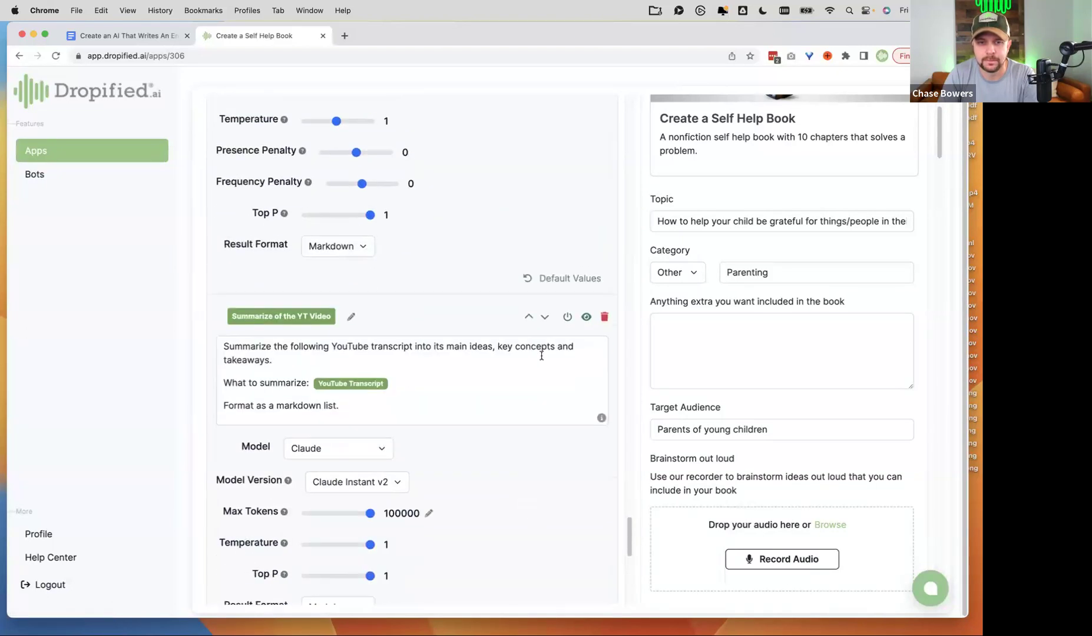
left_click(529, 319)
left_click(530, 318)
left_click(530, 319)
left_click(530, 319)
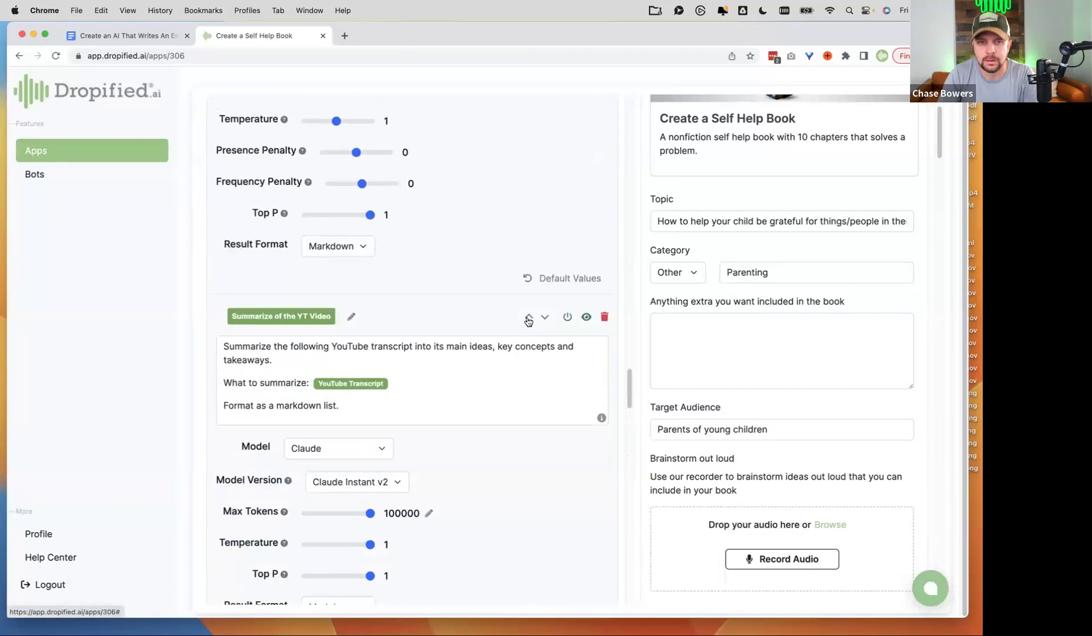
left_click(530, 319)
scroll(506, 349, "up", 8)
scroll(506, 348, "up", 4)
scroll(507, 349, "down", 12)
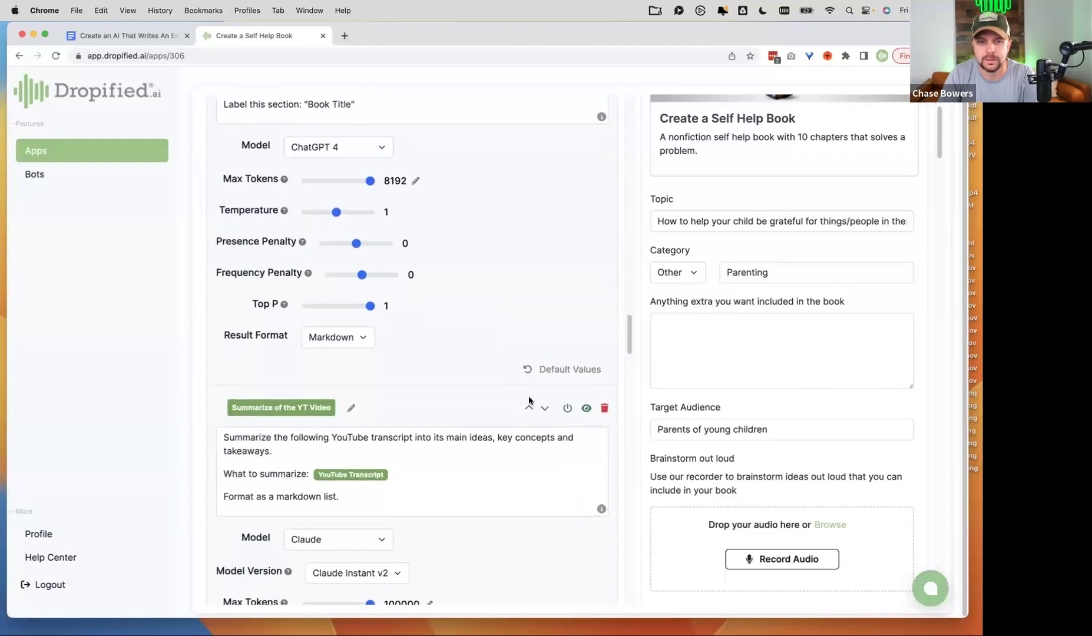
left_click(530, 407)
left_click(529, 406)
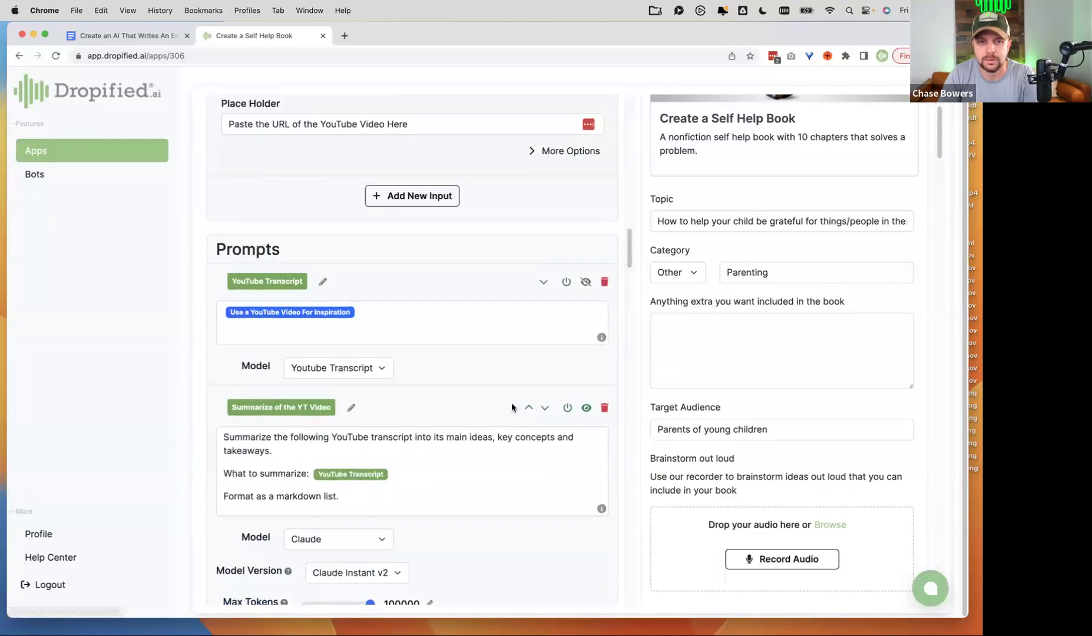
Review the YouTube Transcript and Summarize of the YT Video prompts, including their order, text and show-in-results settings.
scroll(423, 385, "up", 1)
scroll(423, 384, "down", 3)
left_click(398, 243)
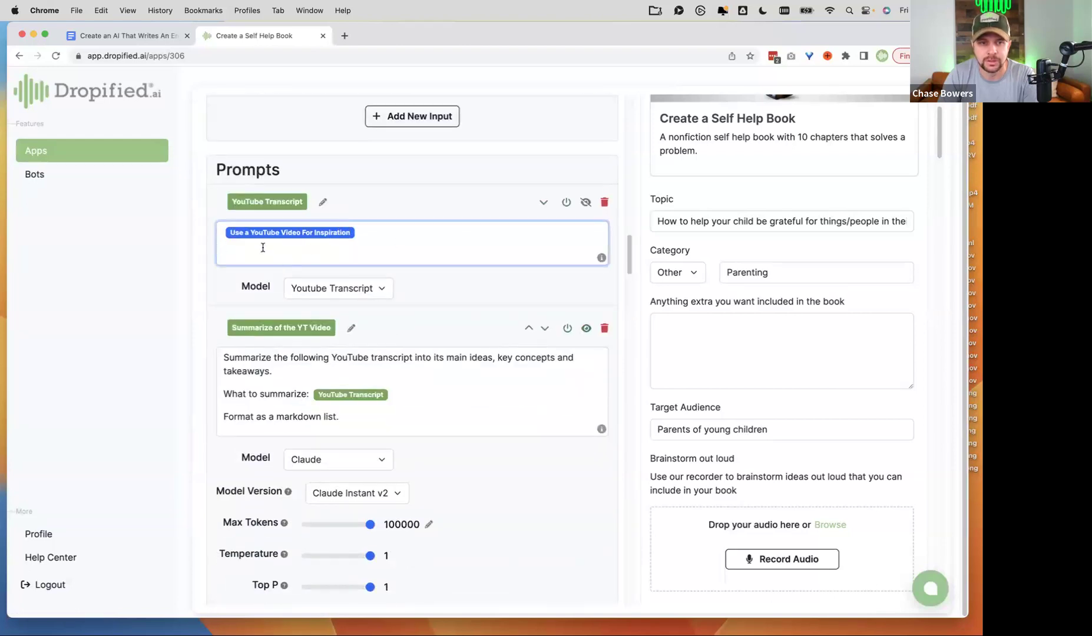
left_click(293, 356)
scroll(369, 428, "down", 2)
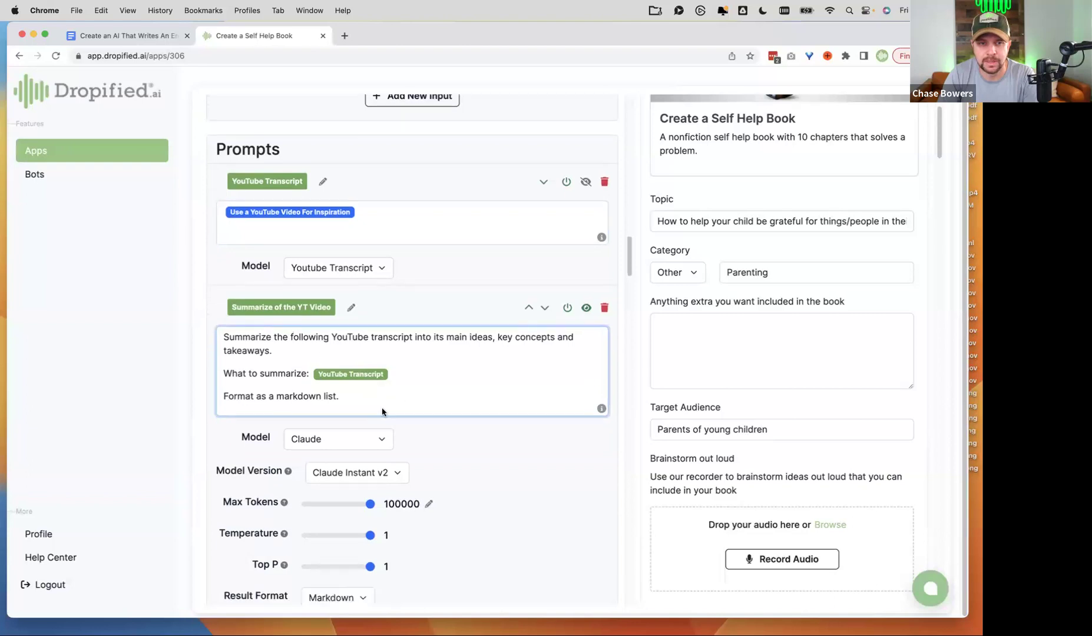
scroll(457, 311, "down", 2)
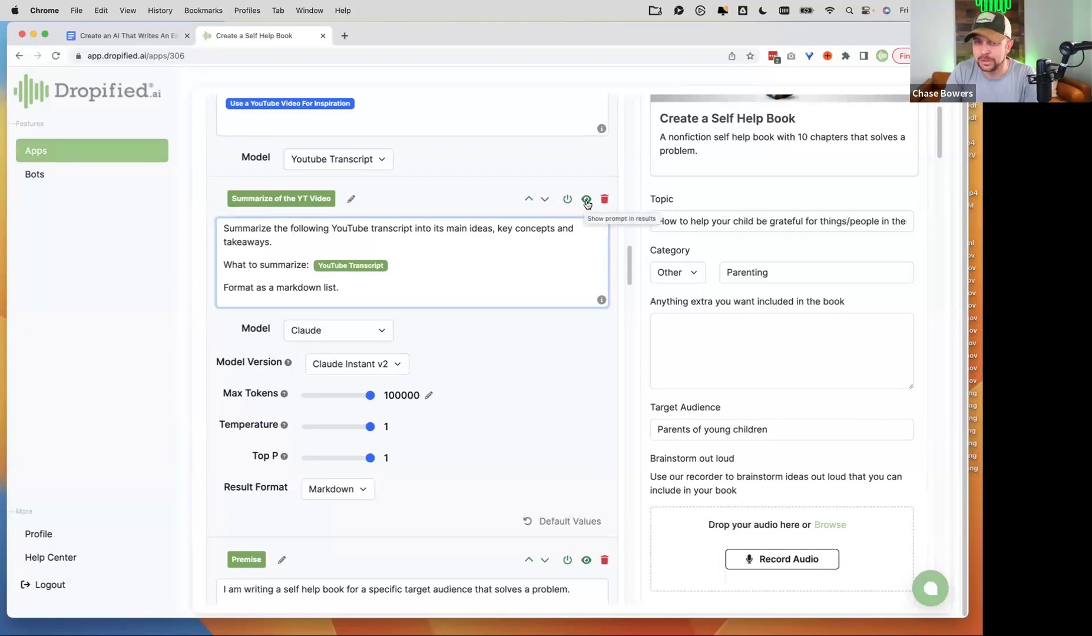
scroll(575, 221, "up", 4)
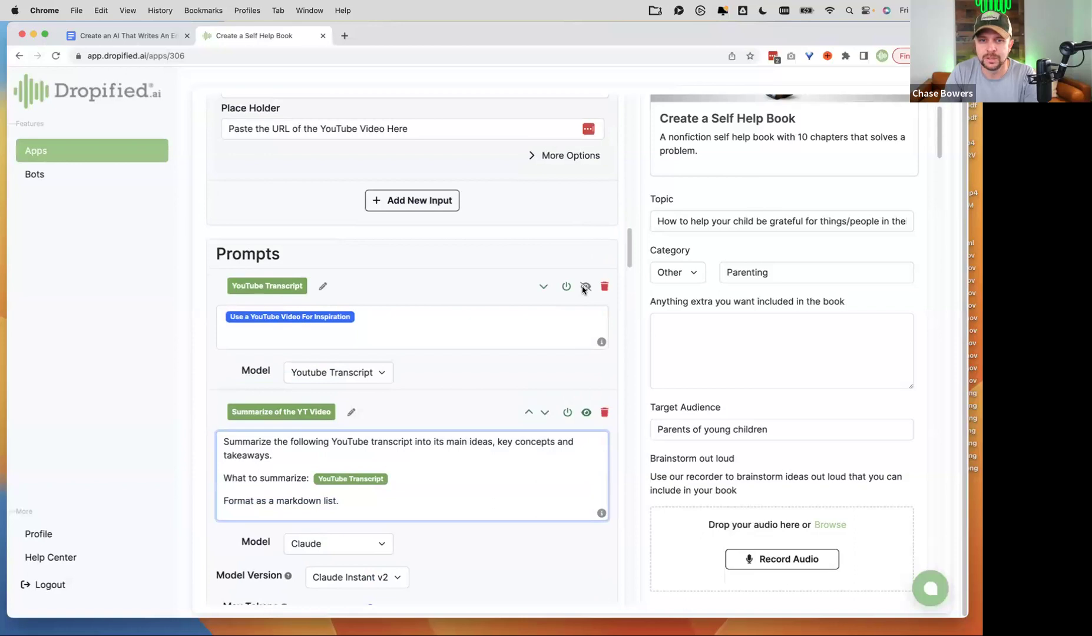
scroll(574, 294, "down", 3)
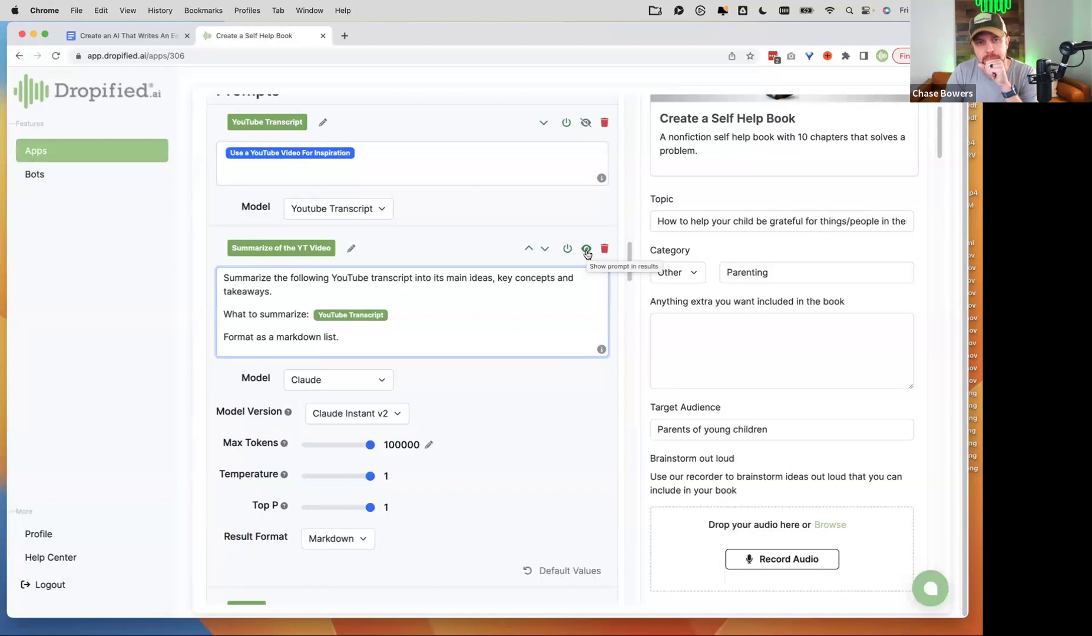
Insert a reference to the Summarize of the YT Video prompt after Brainstorm out loud in the Premise prompt.
left_click(587, 250)
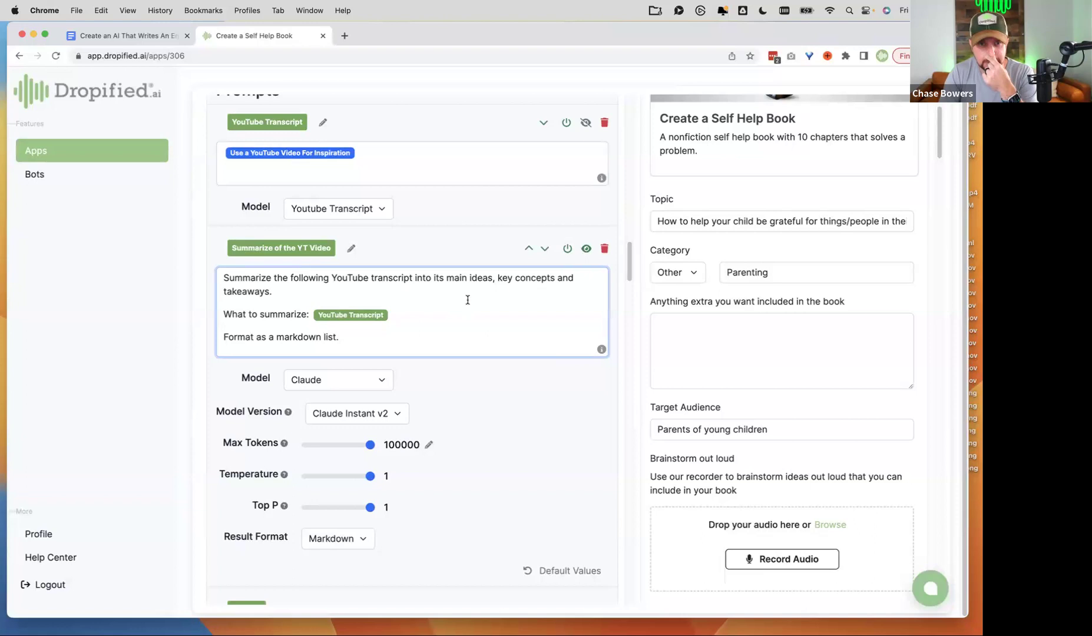
scroll(527, 336, "down", 10)
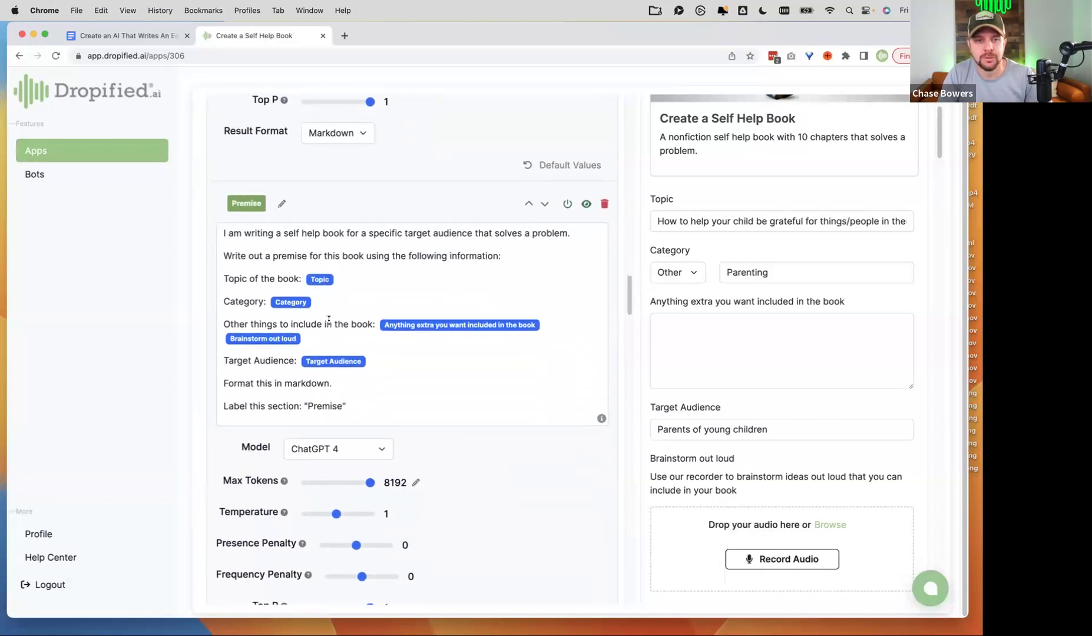
left_click(327, 334)
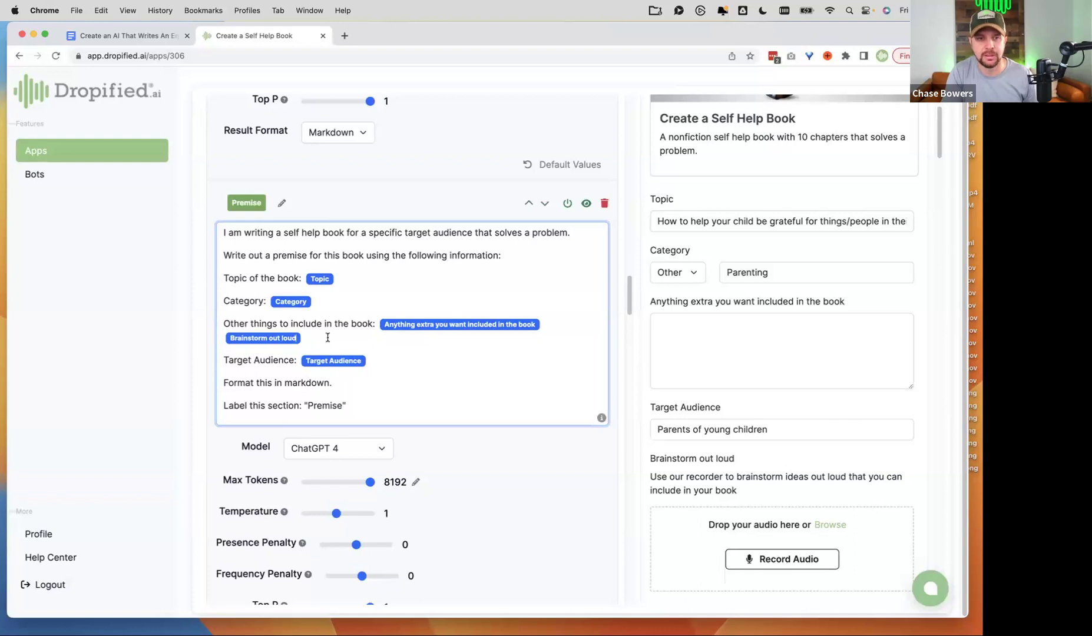
type("@summ")
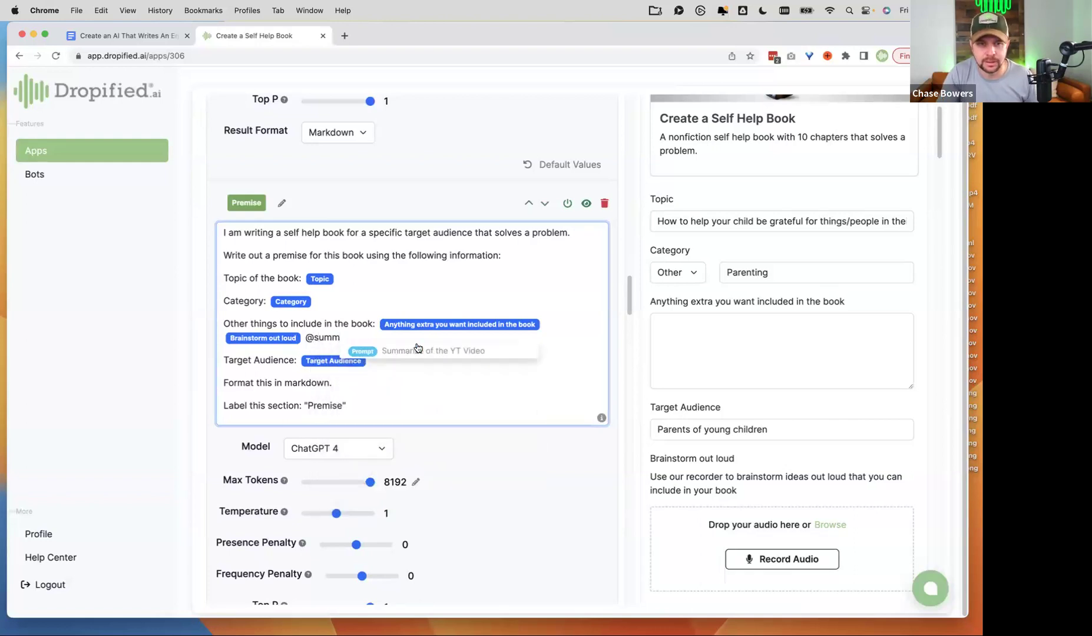
left_click(436, 353)
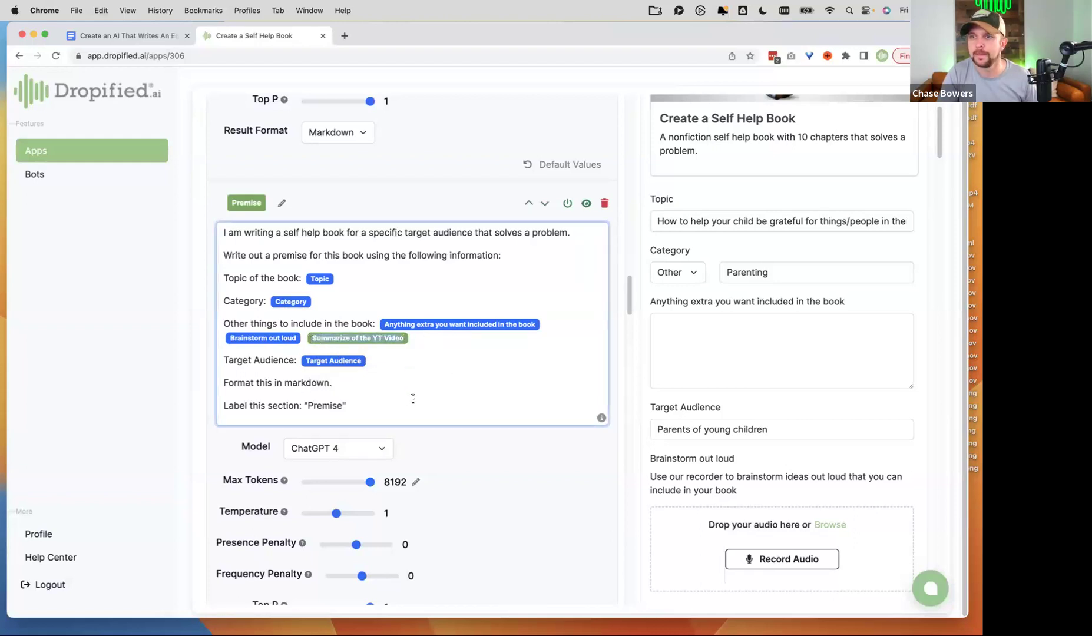
Add the Summarize of the YT Video reference after Brainstorm out loud in the Title and Subtitle prompts.
scroll(416, 395, "down", 7)
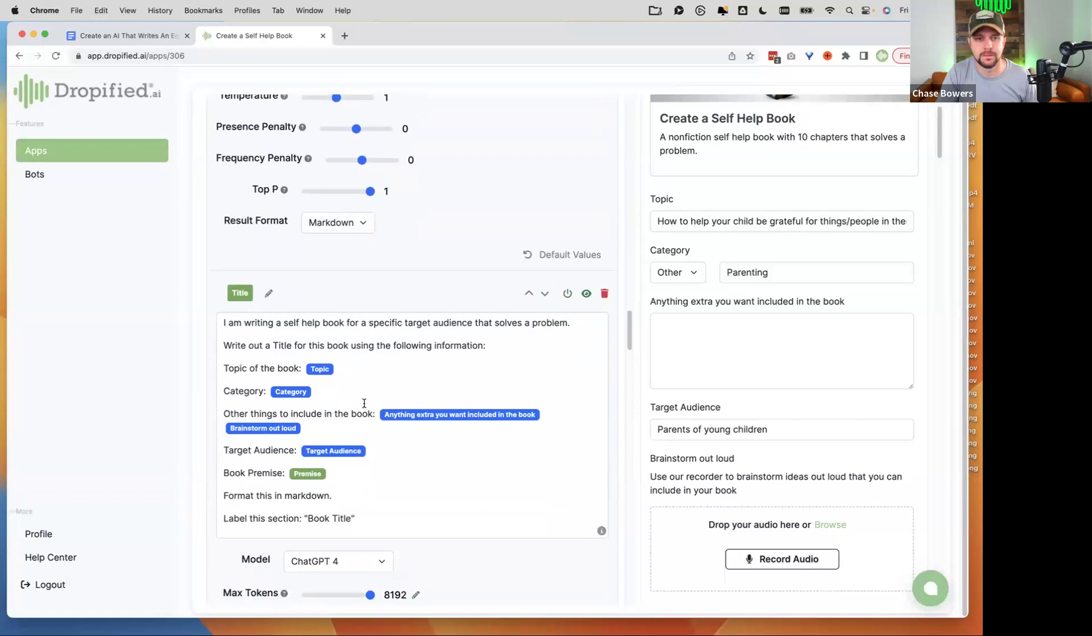
left_click(351, 427)
key("ctrl+v")
scroll(353, 436, "down", 8)
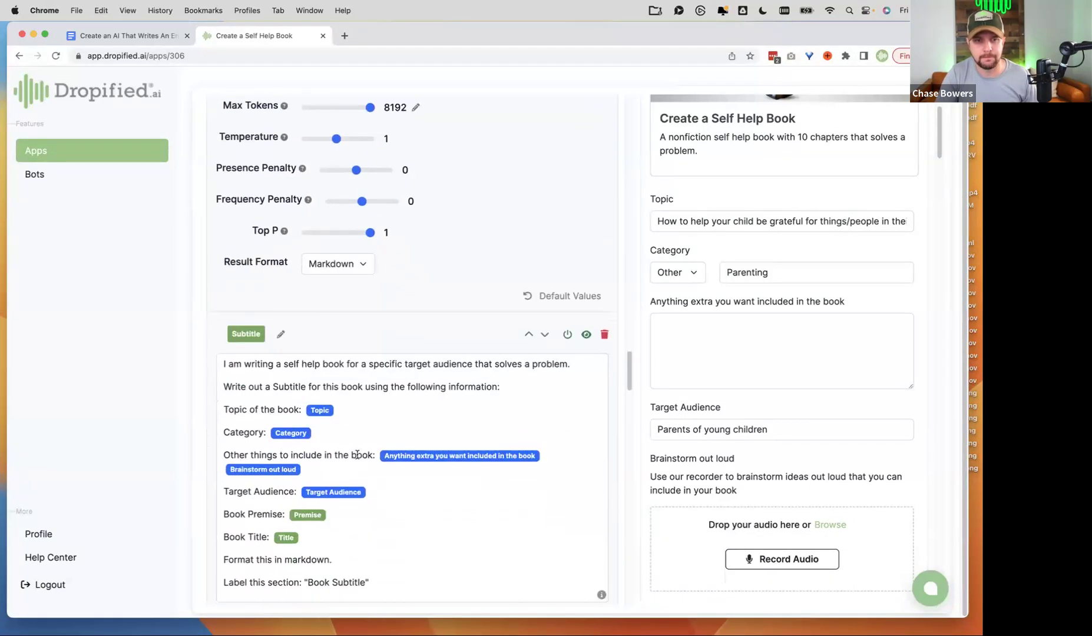
left_click(357, 469)
key("ctrl+v")
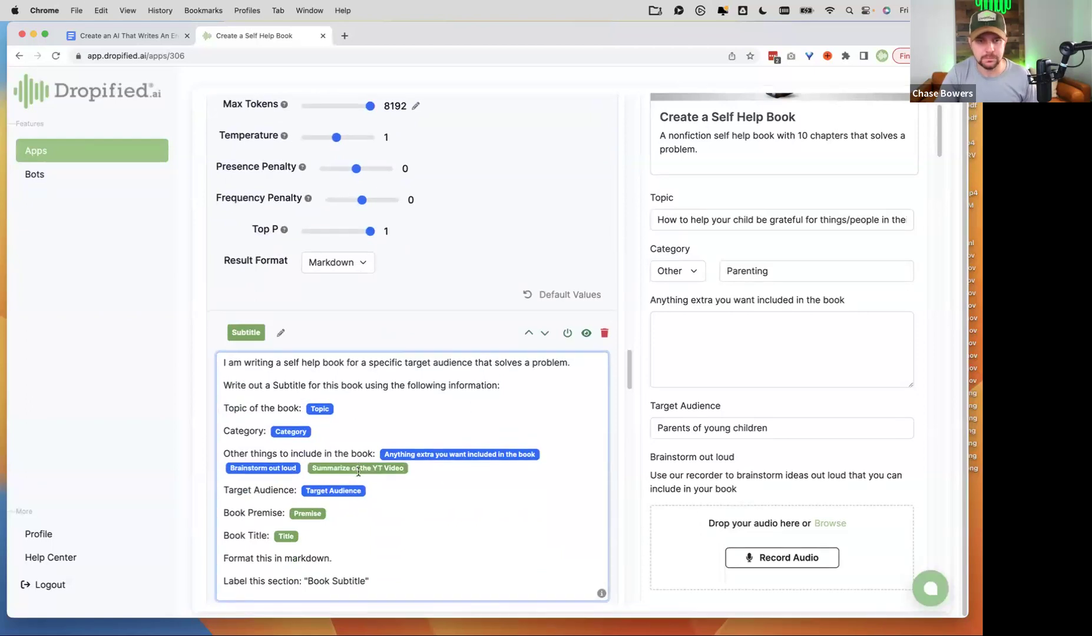
Add the Summarize of the YT Video reference after Brainstorm out loud in the Outline prompt and the Display-model prompt above Preface.
scroll(358, 472, "down", 10)
left_click(344, 452)
key("ctrl+v")
scroll(348, 457, "down", 10)
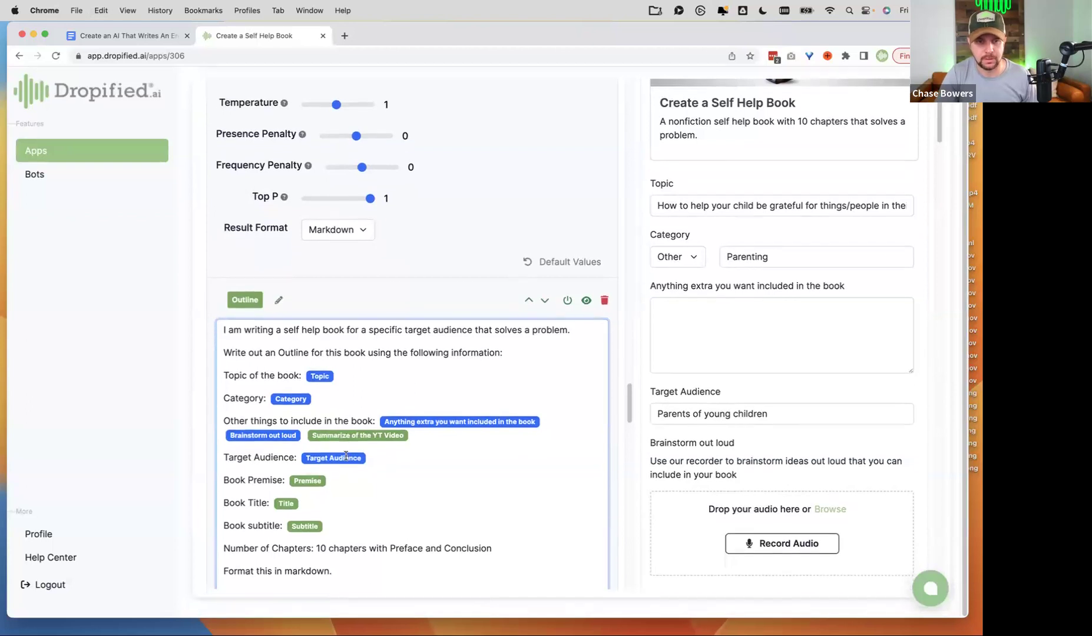
scroll(353, 459, "down", 8)
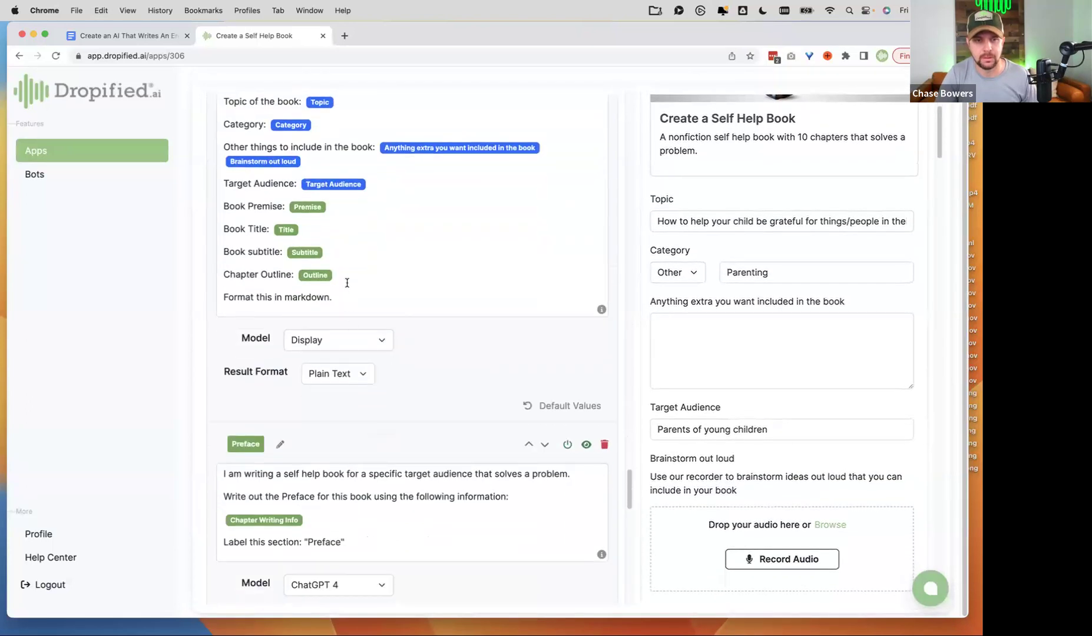
scroll(354, 188, "up", 1)
left_click(329, 166)
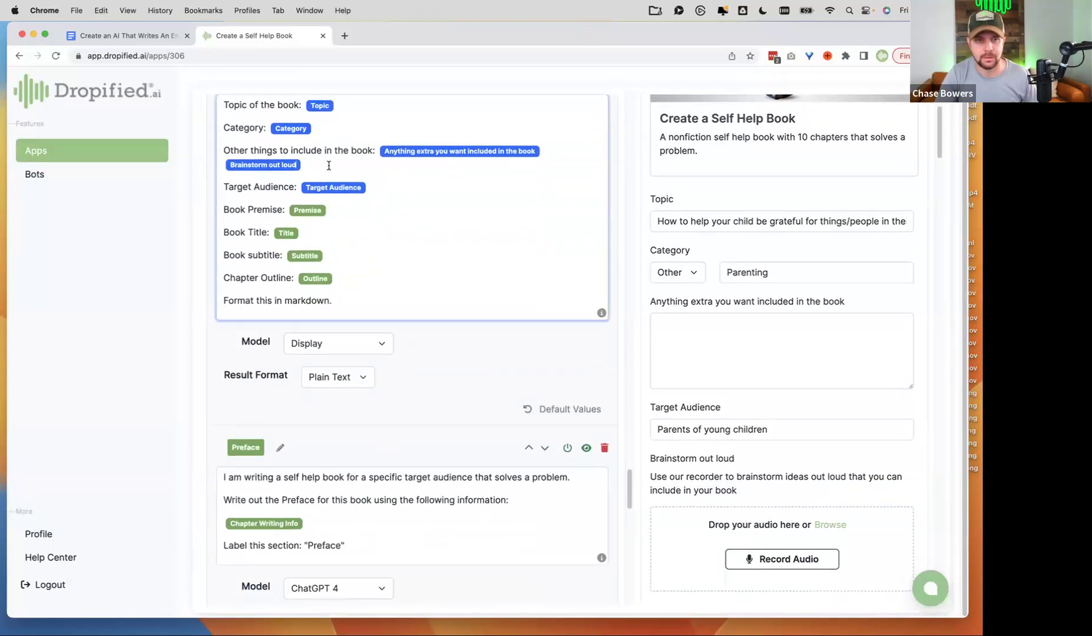
key("ctrl+v")
scroll(356, 400, "down", 10)
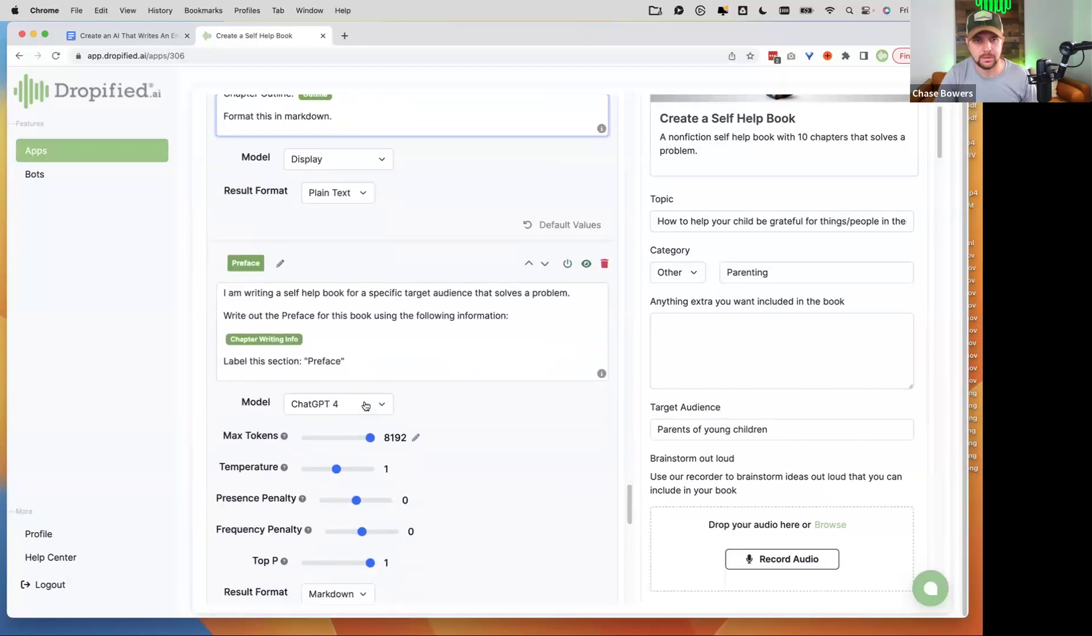
Save the app with the updated prompt references and dismiss the confirmation.
scroll(366, 401, "down", 12)
left_click(225, 567)
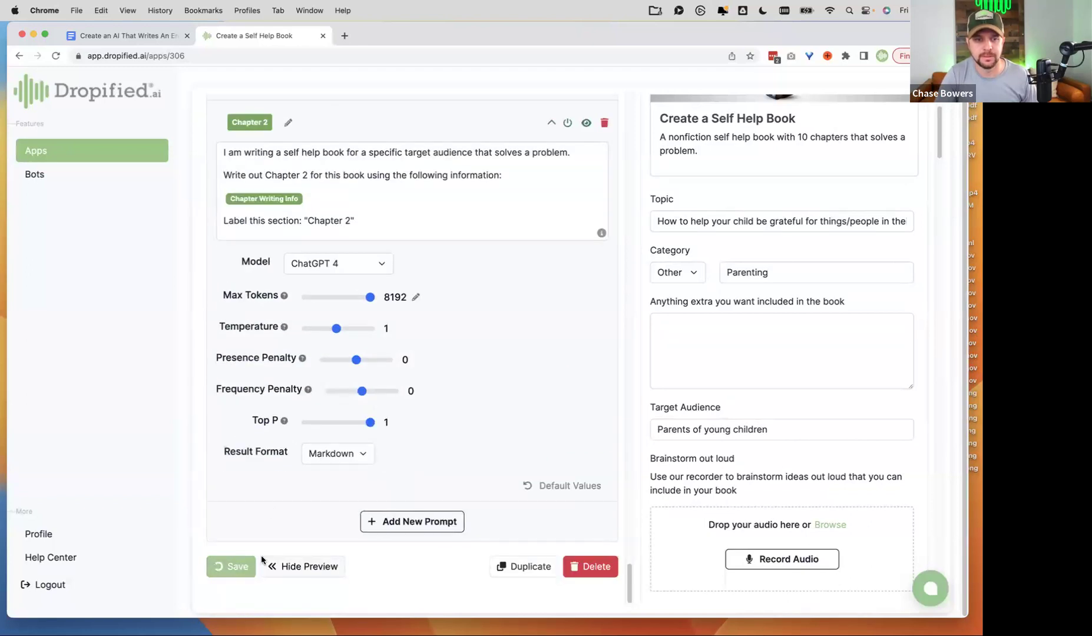
left_click(505, 402)
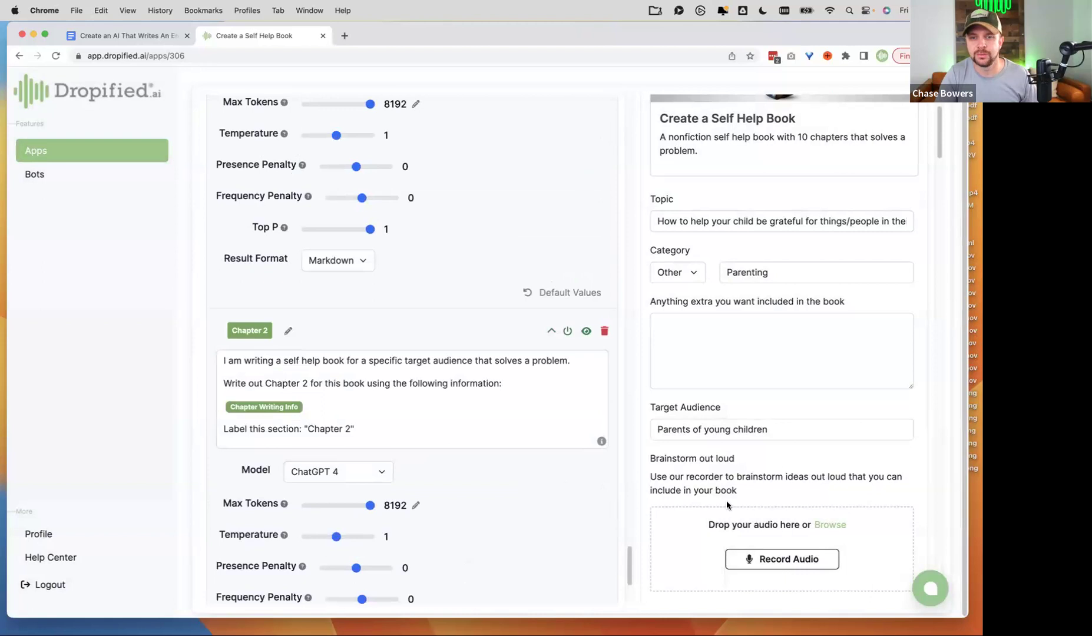
Check the YouTube video URL field and the anything-extra field in the app preview form.
scroll(767, 523, "down", 3)
scroll(766, 523, "down", 1)
left_click(741, 469)
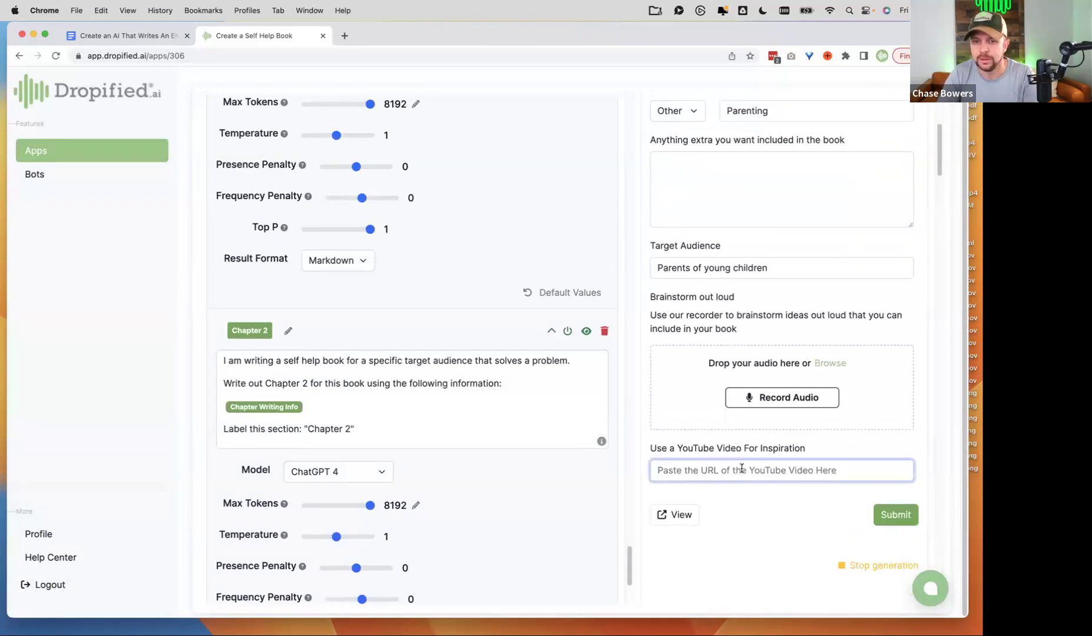
scroll(729, 474, "up", 2)
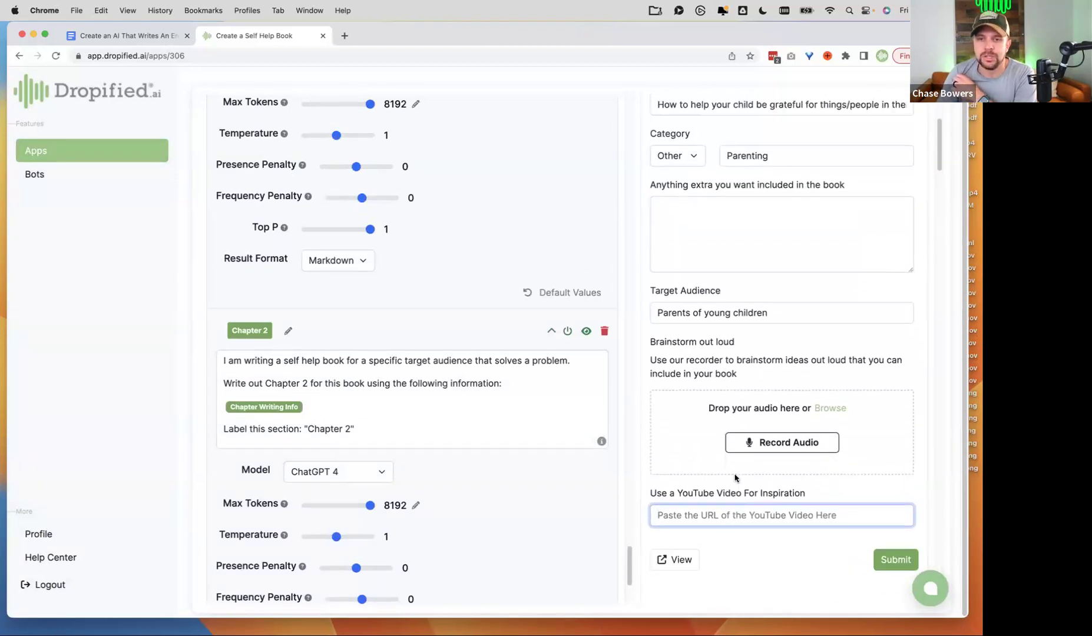
left_click(724, 230)
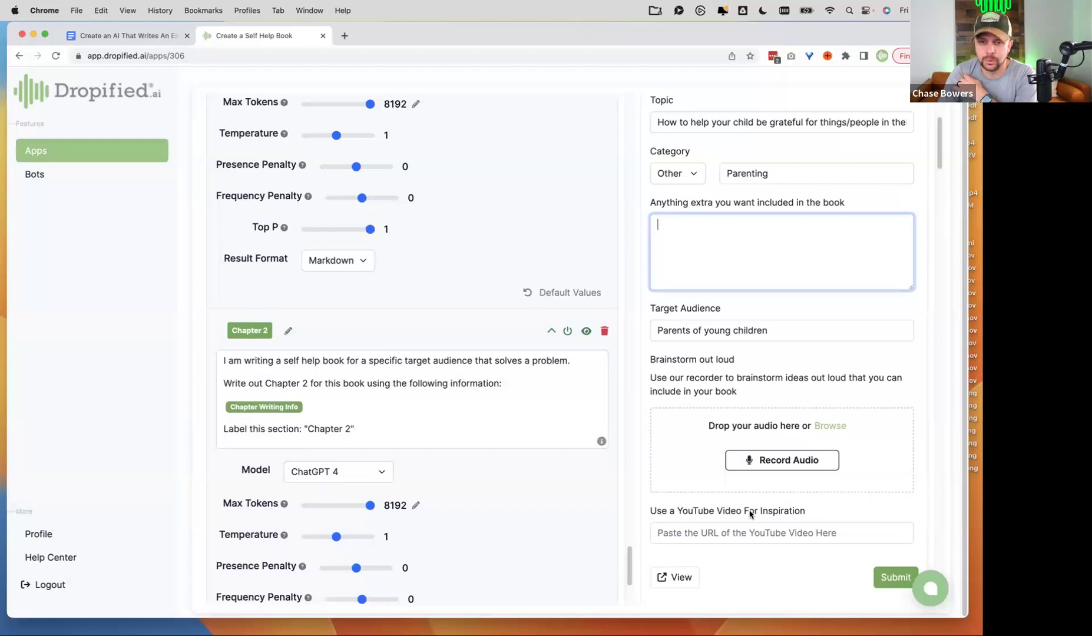
left_click(725, 528)
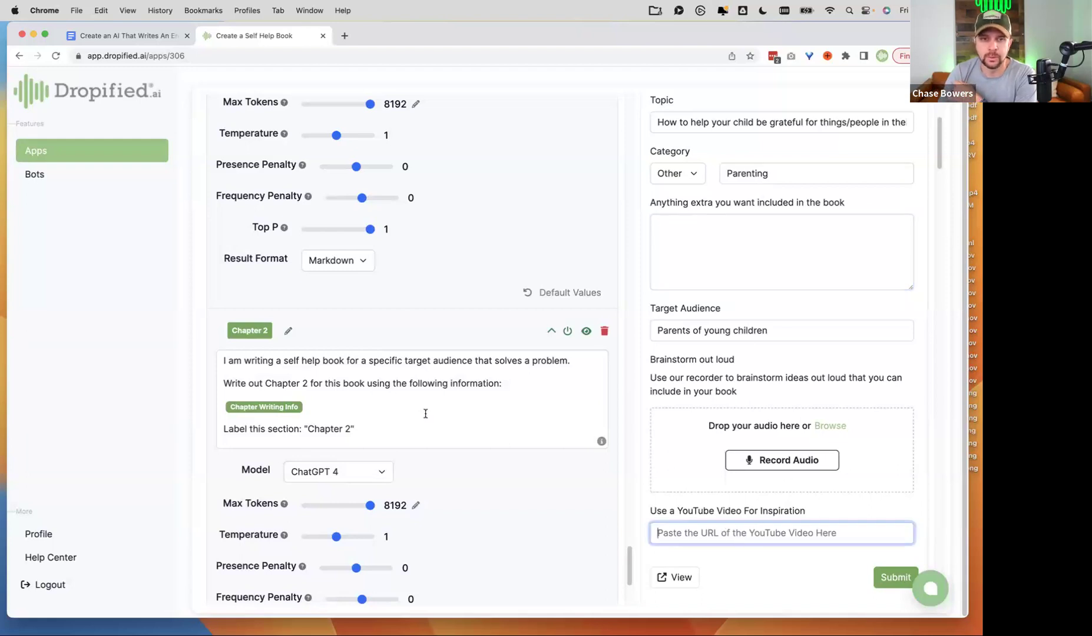
Expand the options of the YouTube video, Brainstorm out loud and Anything extra inputs to check their input types and required settings.
scroll(452, 451, "up", 10)
scroll(452, 451, "up", 15)
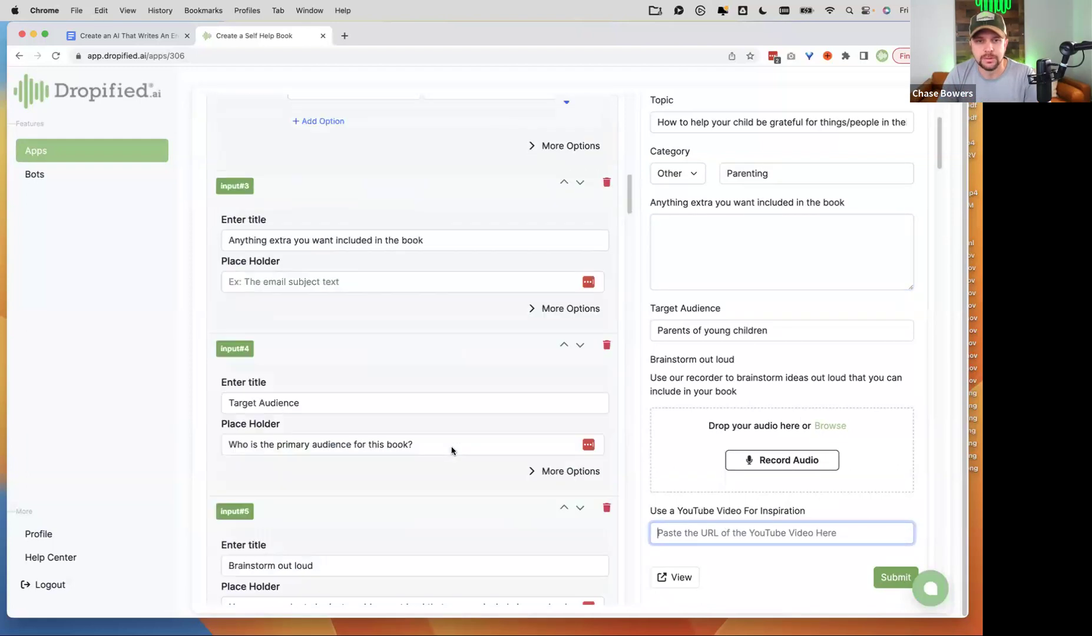
scroll(452, 448, "down", 6)
scroll(453, 448, "down", 5)
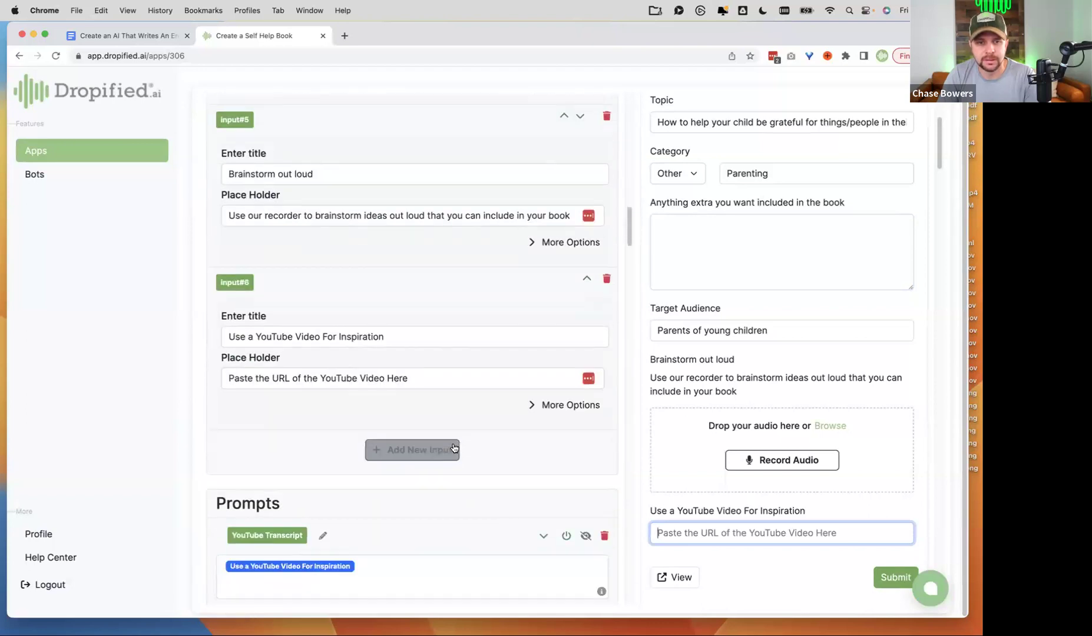
left_click(538, 410)
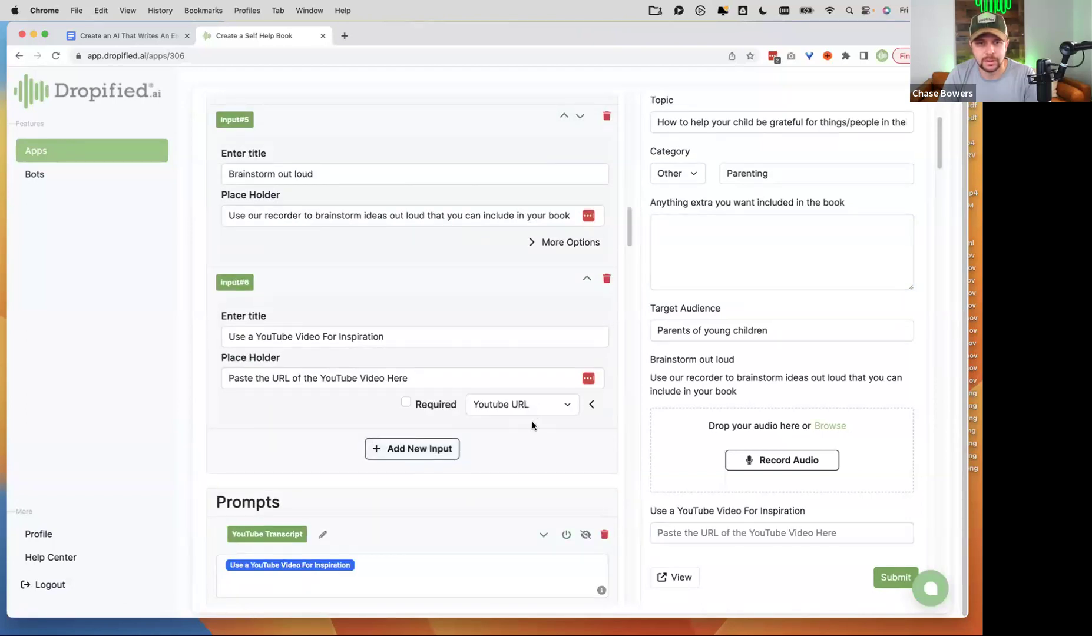
left_click(538, 241)
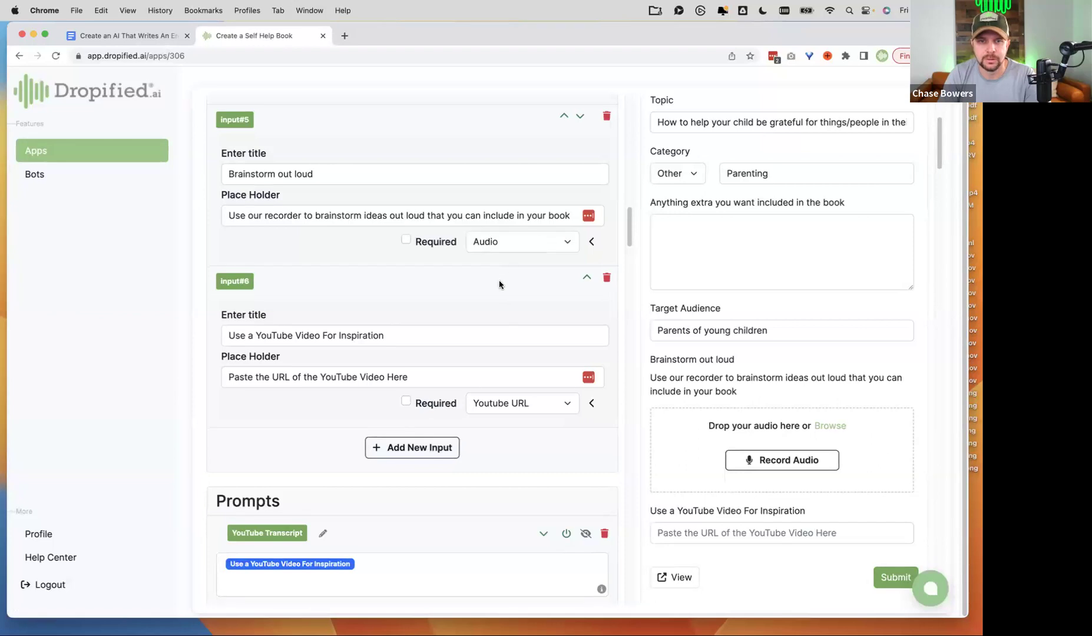
scroll(500, 287, "up", 6)
scroll(501, 287, "up", 2)
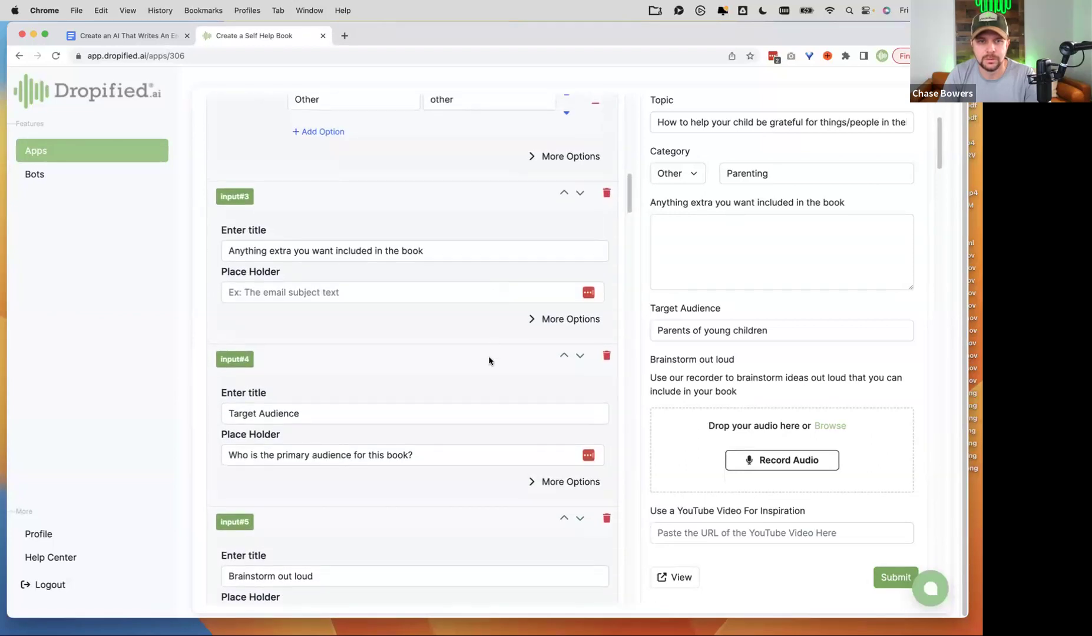
left_click(548, 320)
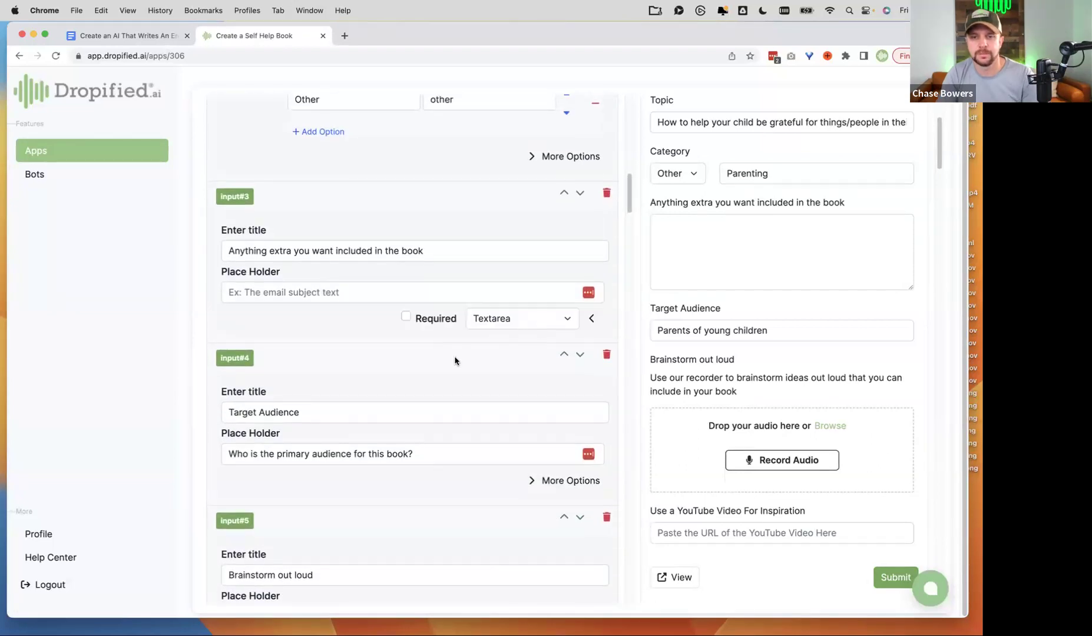
Add a new prompt below Chapter 2 and name it "Other Website Research".
scroll(455, 360, "down", 20)
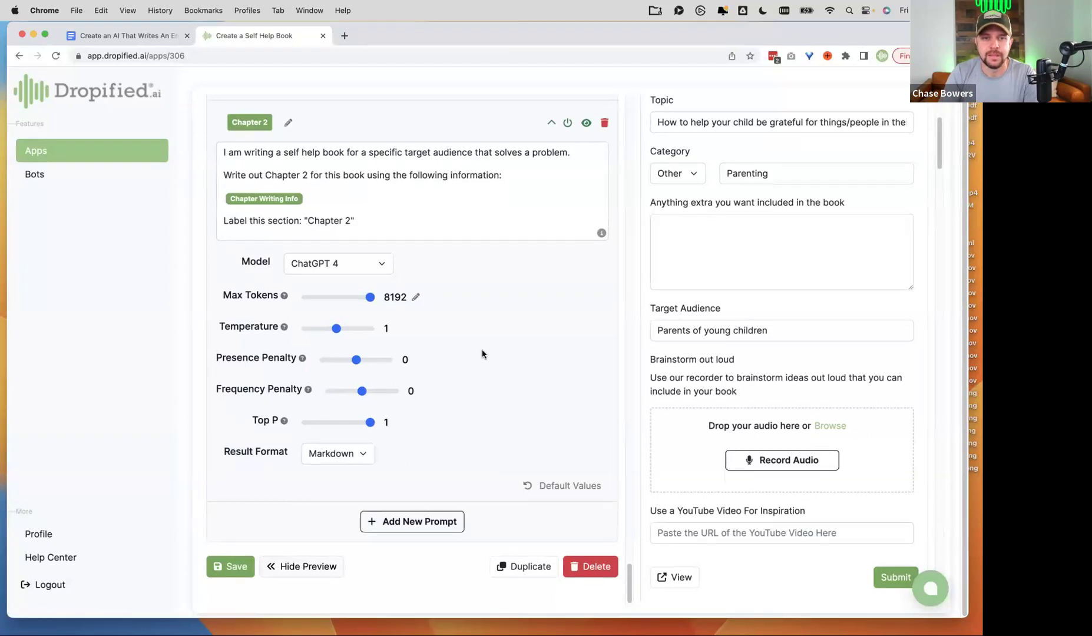
left_click(409, 525)
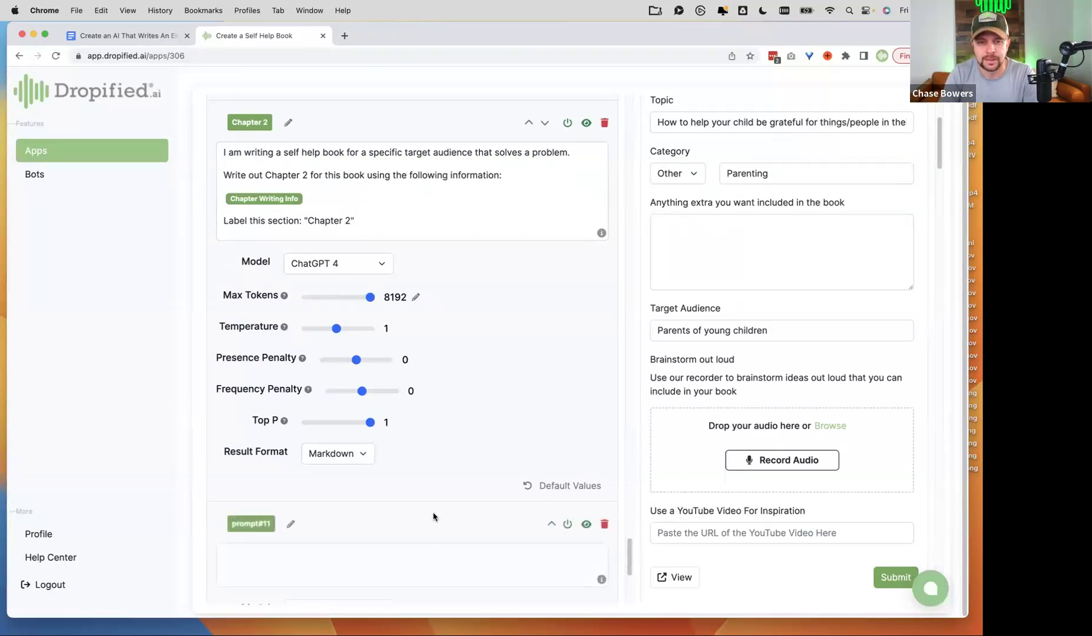
scroll(353, 413, "down", 3)
left_click(288, 361)
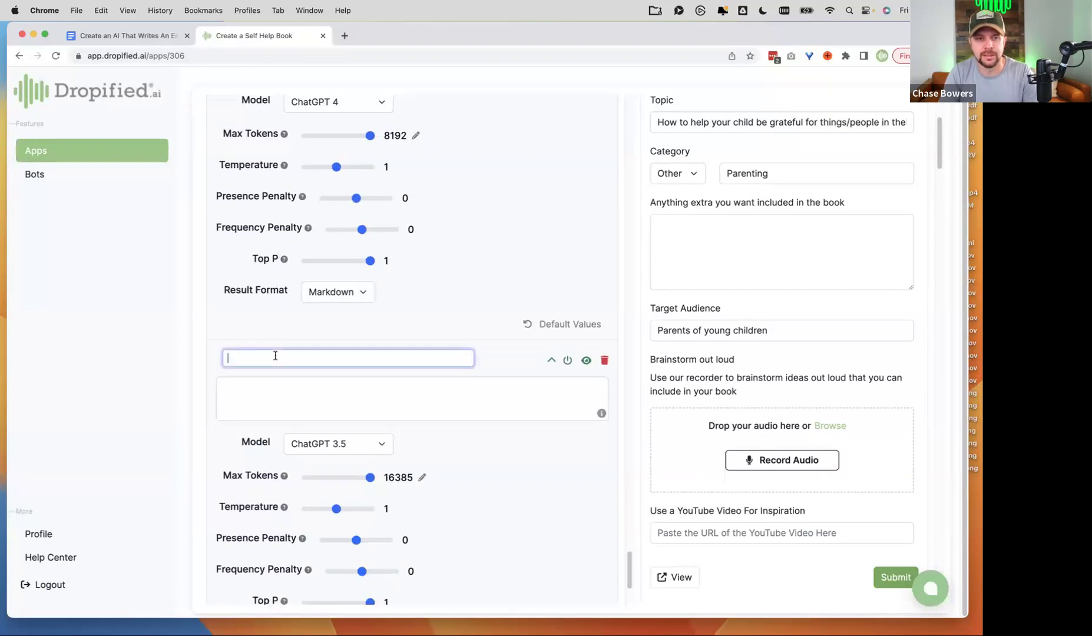
type("Research")
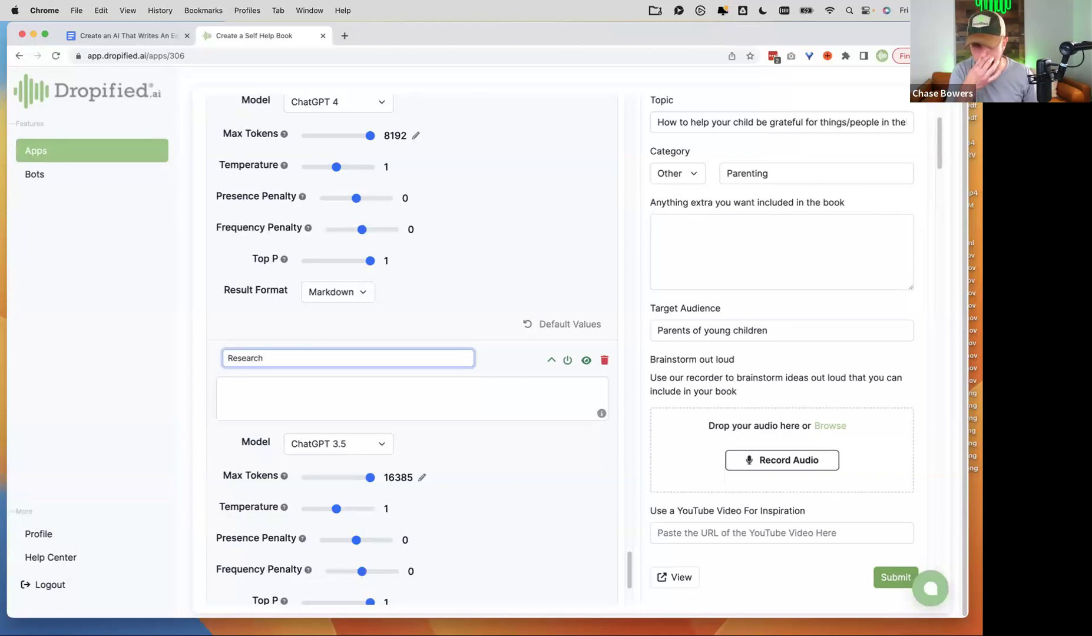
key("super+a")
key("BackSpace")
type("Other Websit")
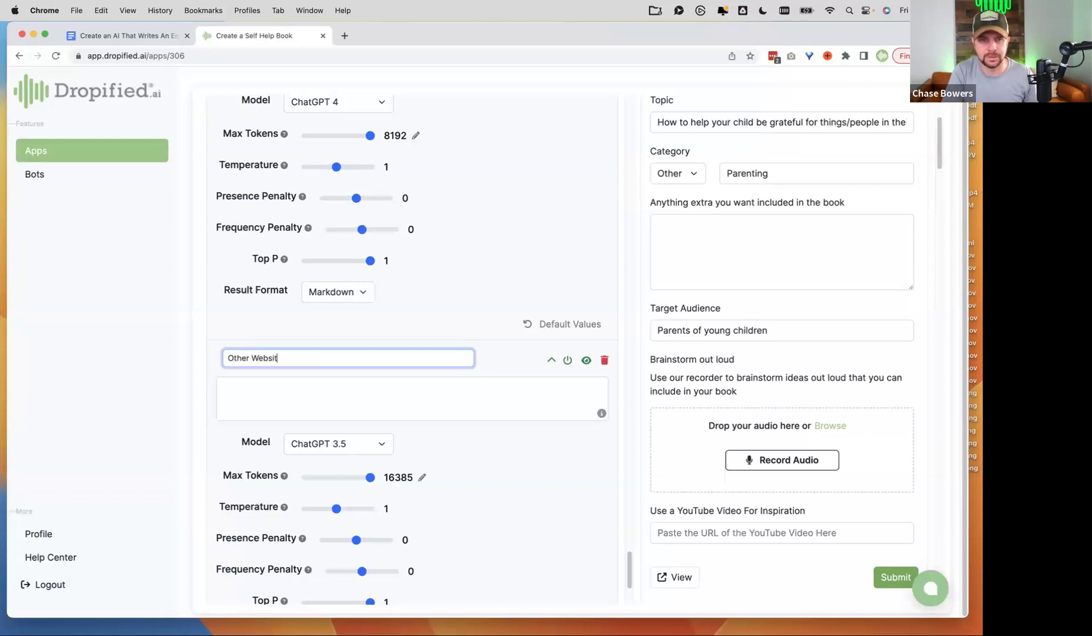
type("e Research")
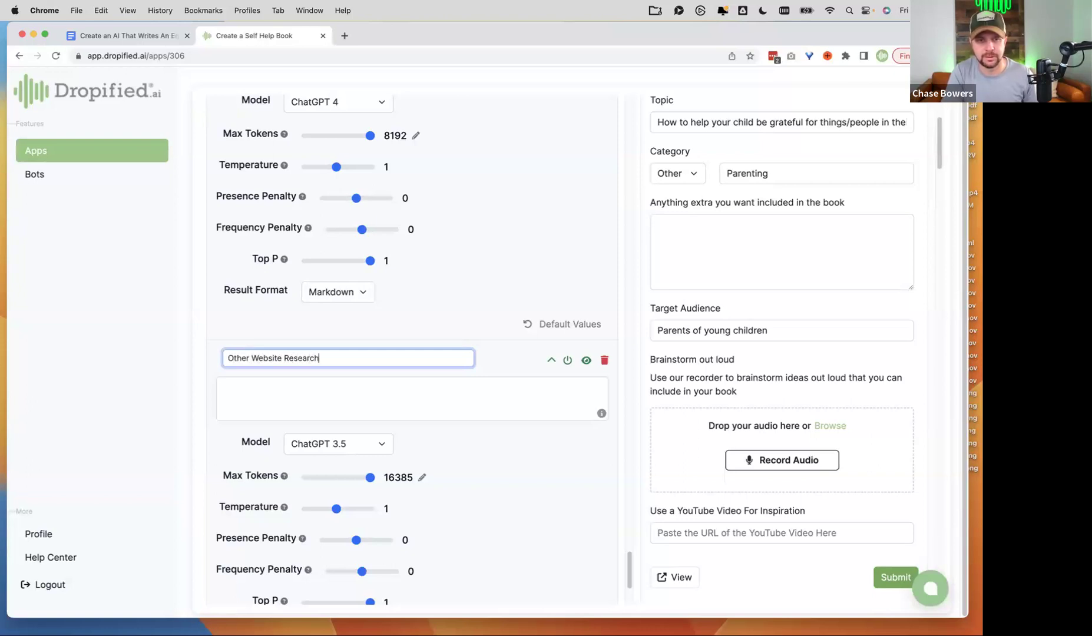
key("Return")
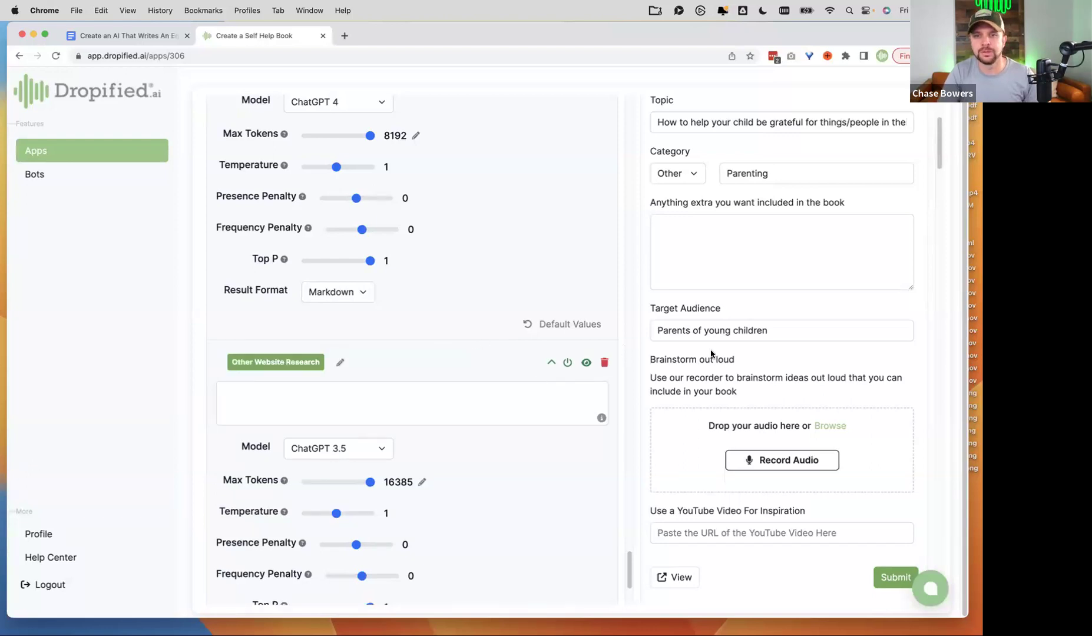
Add a new input below the YouTube video input and title it "Website or Article To Use As Inspiration".
scroll(429, 398, "up", 20)
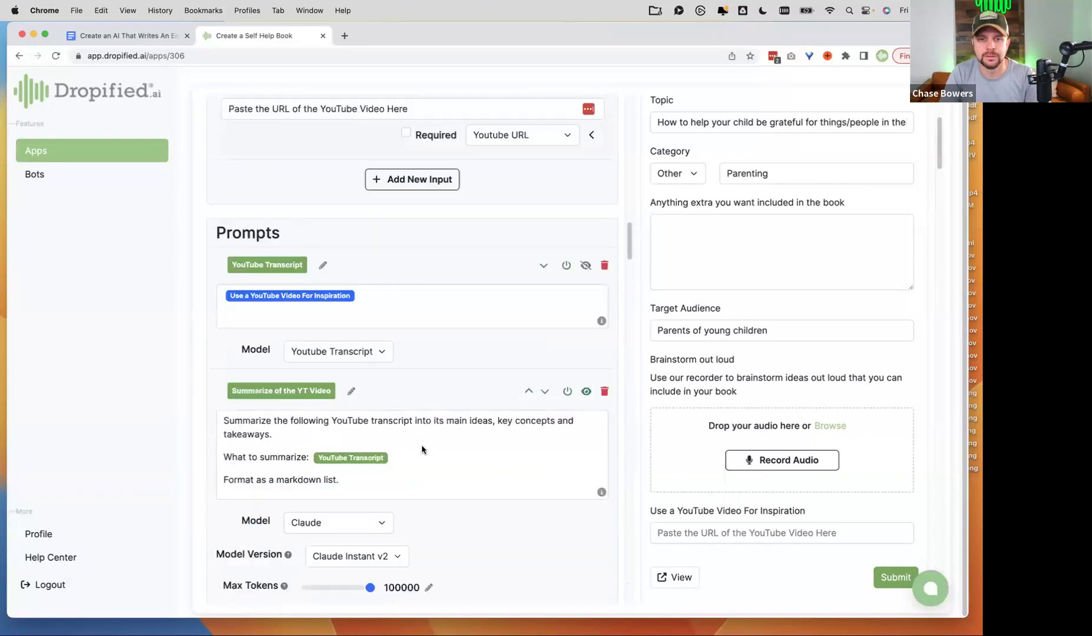
scroll(418, 396, "down", 15)
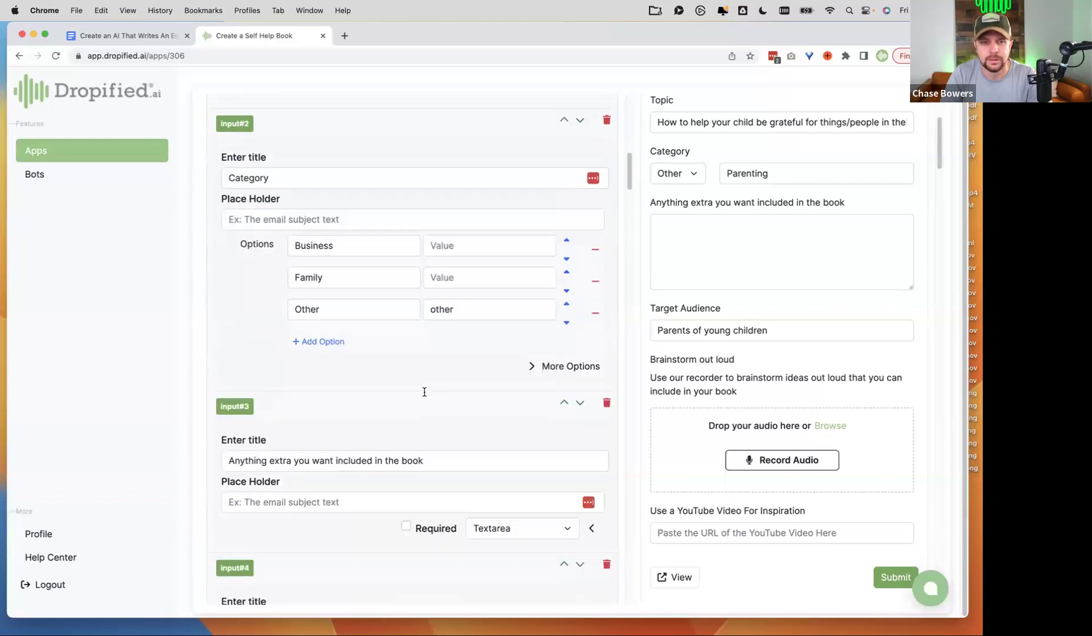
scroll(405, 408, "down", 5)
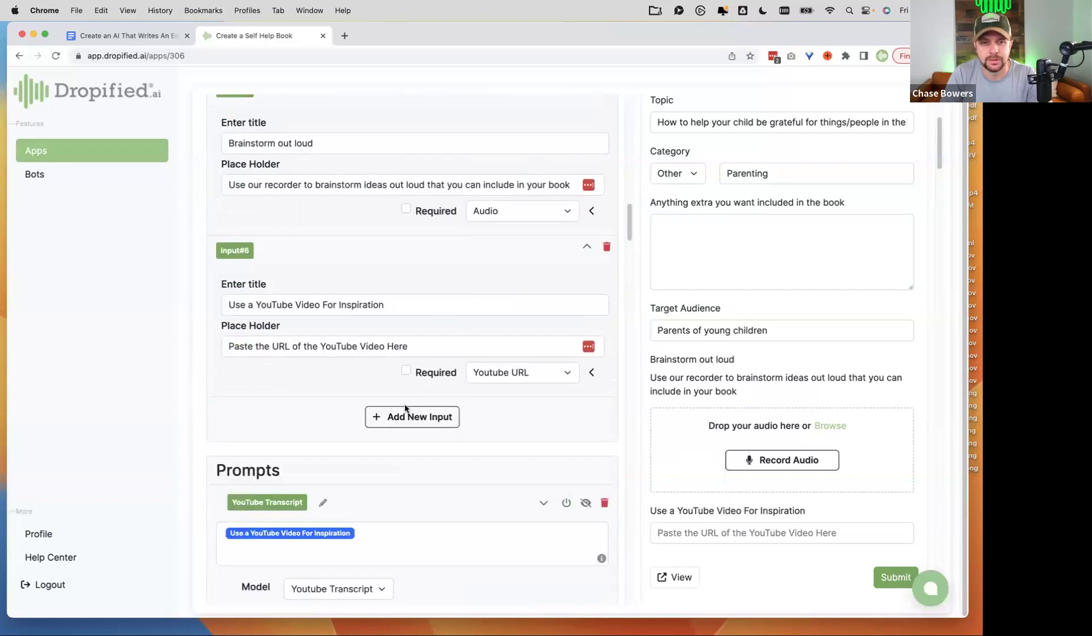
left_click(419, 420)
left_click(283, 467)
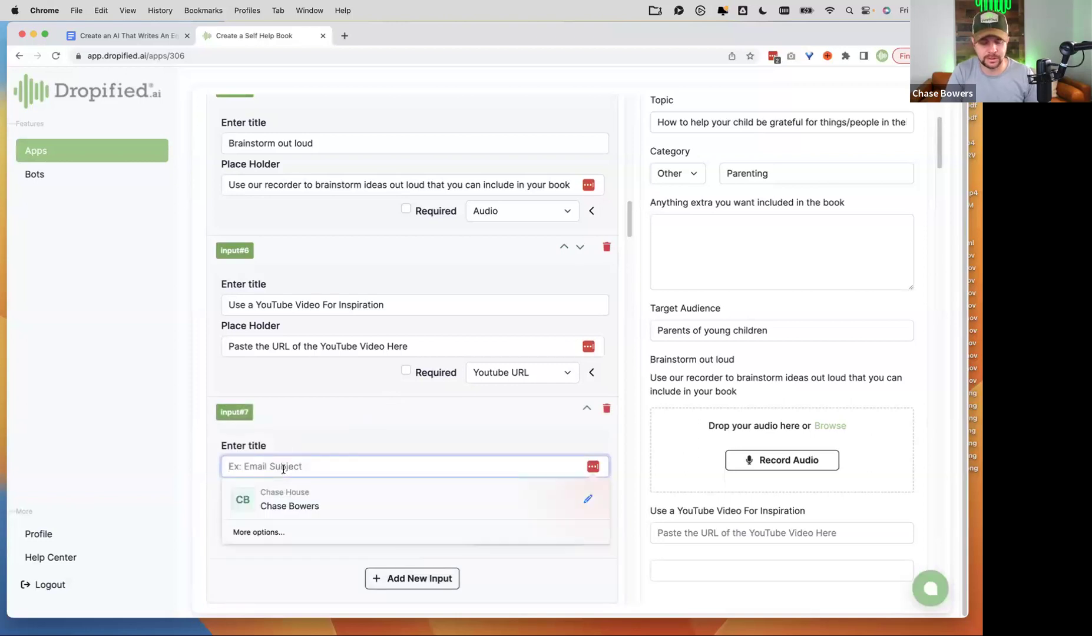
type("What")
key("BackSpace")
key("BackSpace")
key("BackSpace")
key("BackSpace")
type("We")
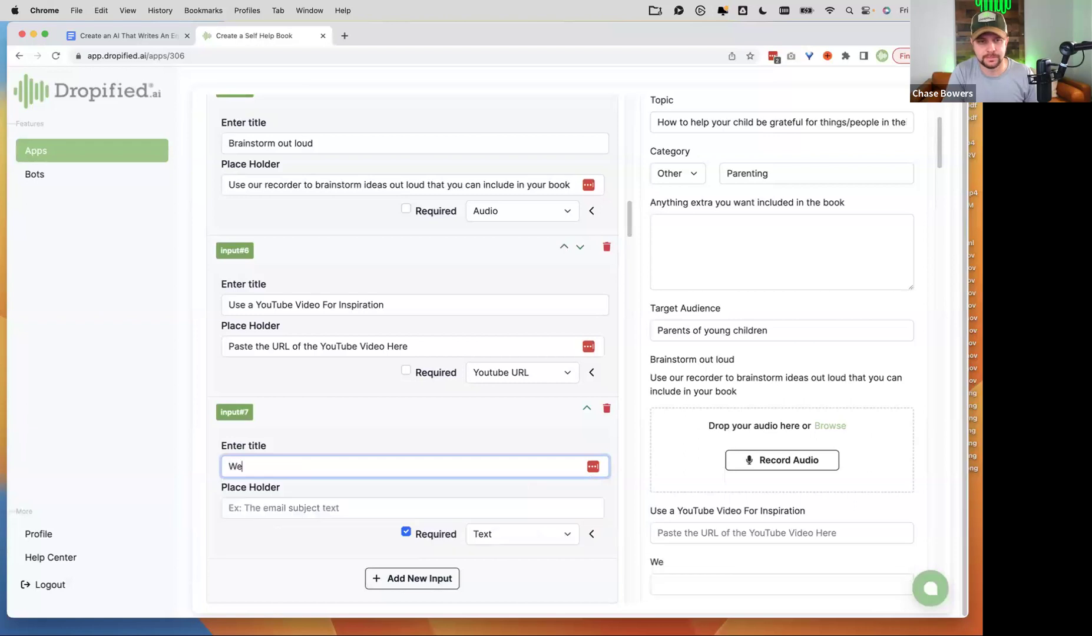
type("bsite or Article To Use a")
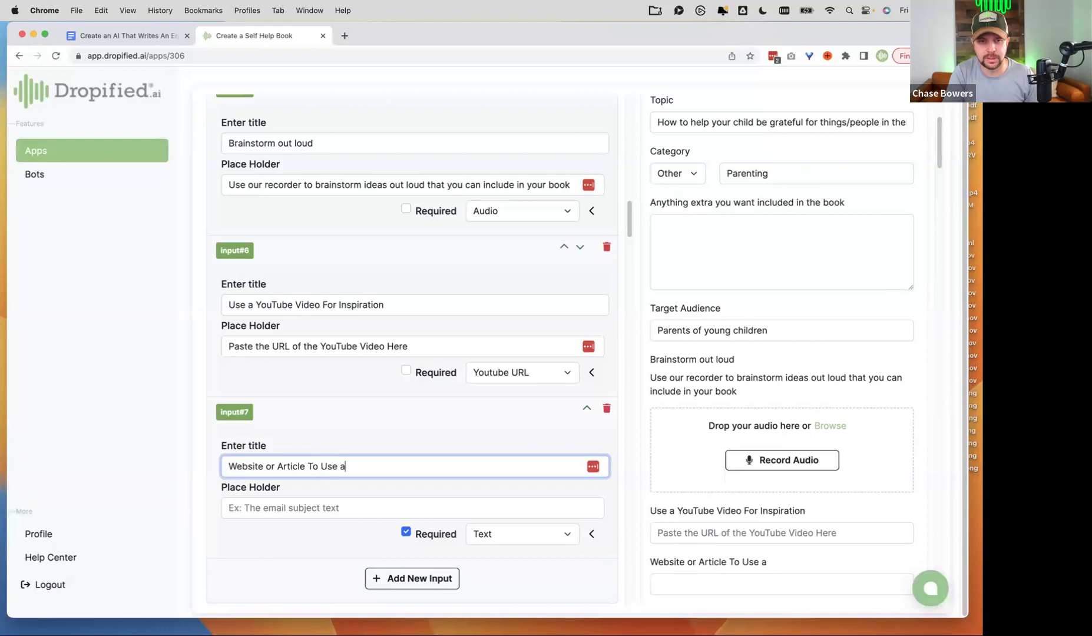
key("BackSpace")
type("As Inspiration")
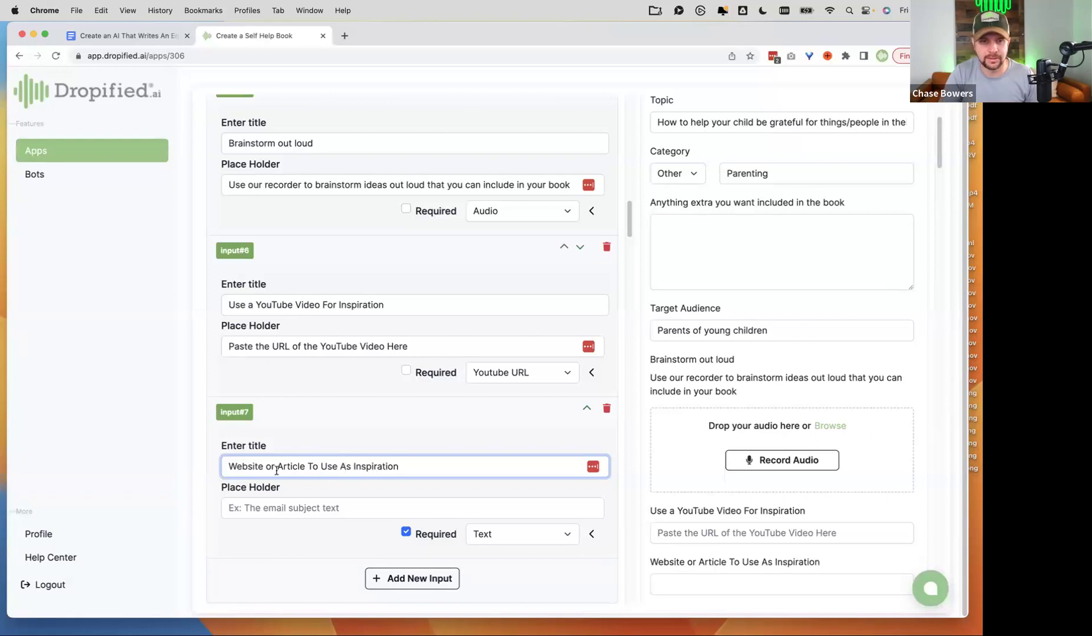
Make the website or article input optional and keep its input type as Text.
left_click(405, 532)
left_click(531, 537)
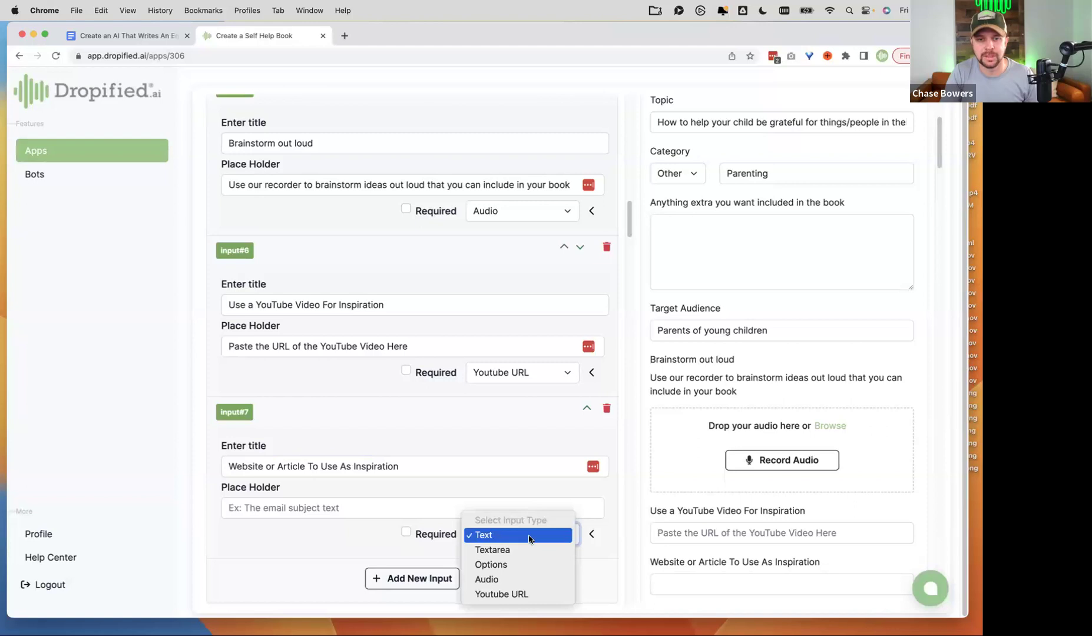
left_click(318, 542)
scroll(317, 542, "down", 3)
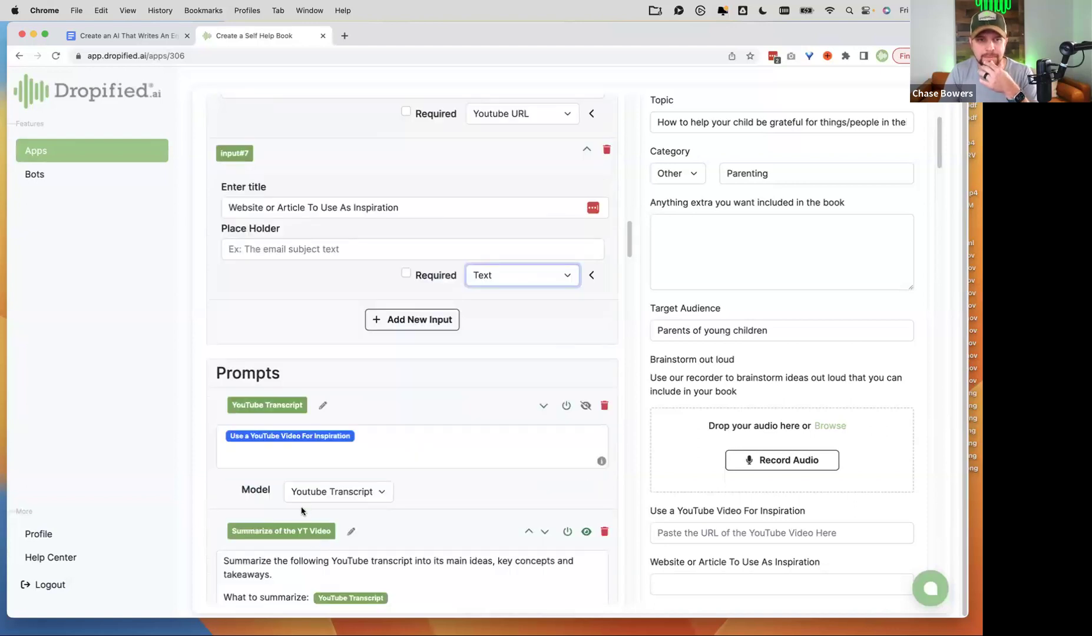
Set the website or article input's placeholder to "Paste in an article you'd like to use as inspiration for your book.".
left_click(307, 320)
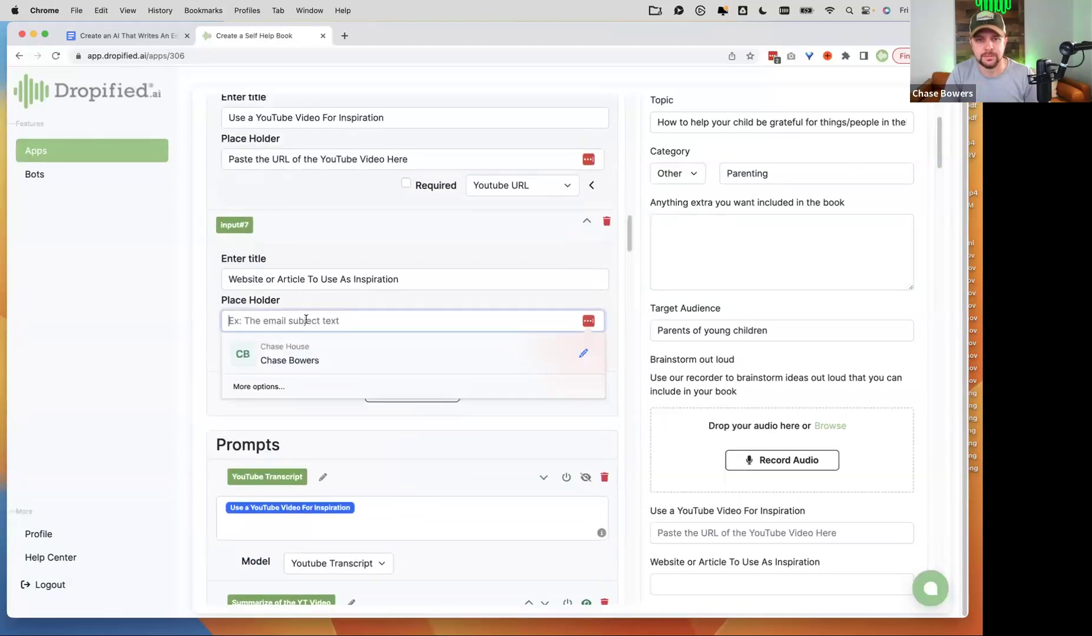
type("P")
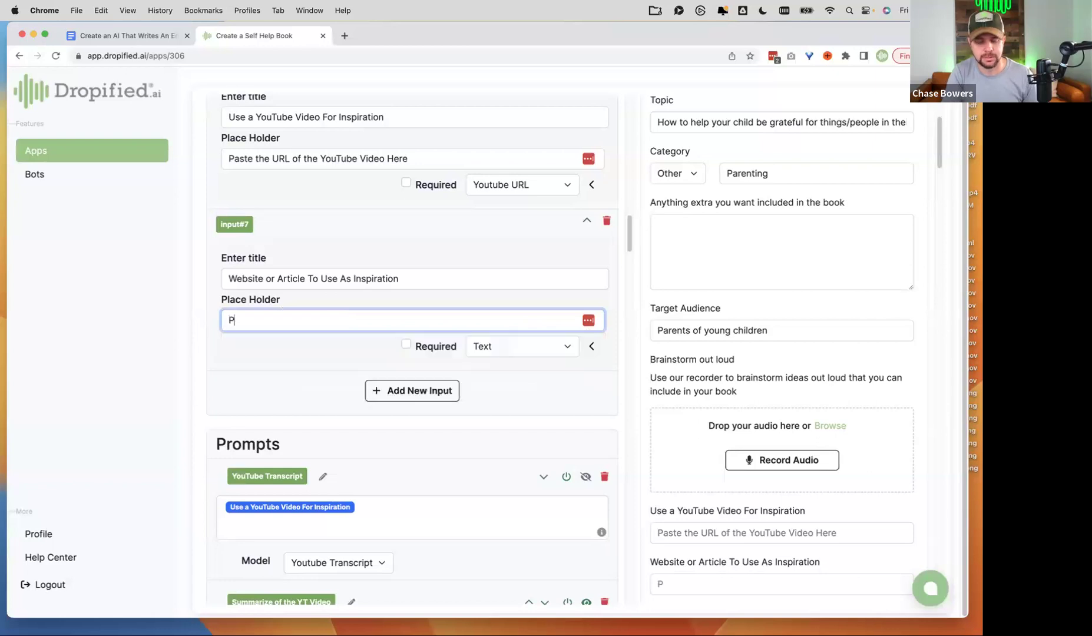
type("aste in t")
key("BackSpace")
key("BackSpace")
type("te in the")
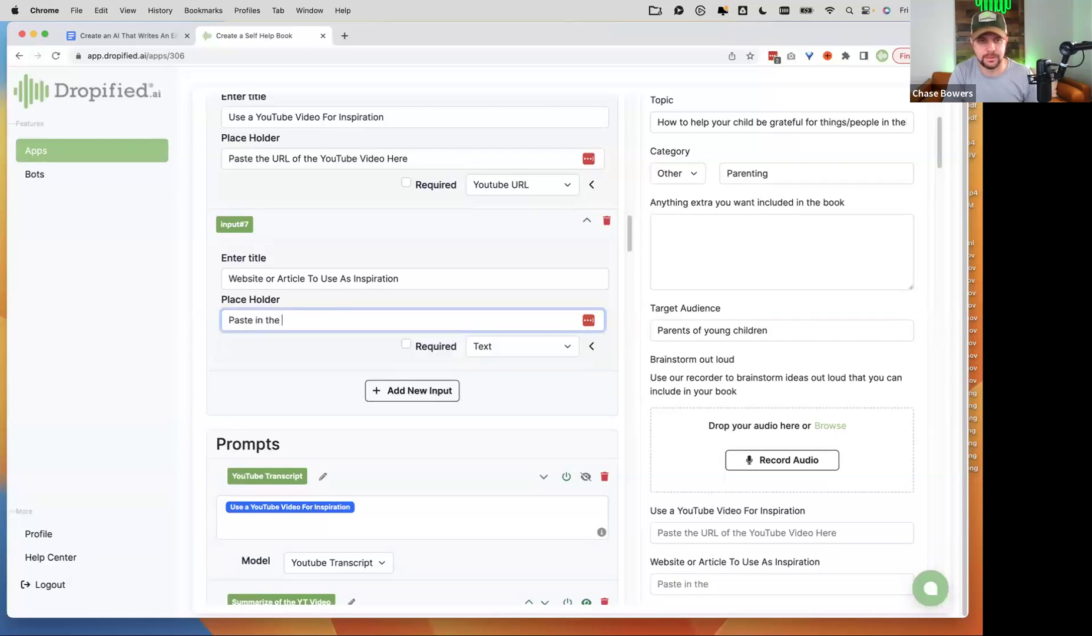
key("BackSpace")
key("BackSpace")
key("BackSpace")
key("BackSpace")
type("an ar")
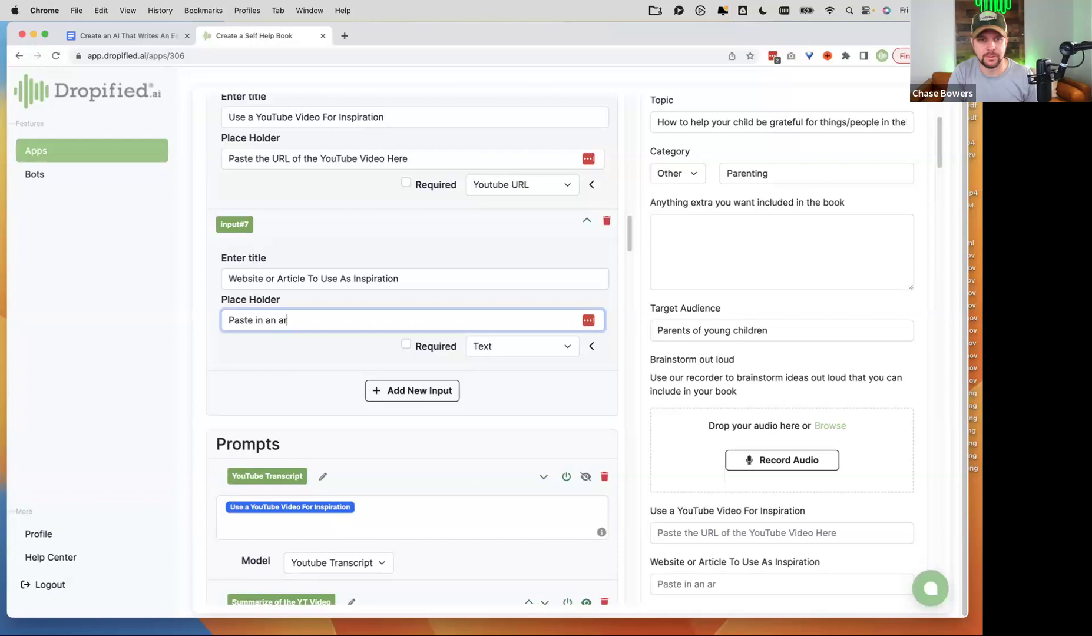
type("ticle you'd like to")
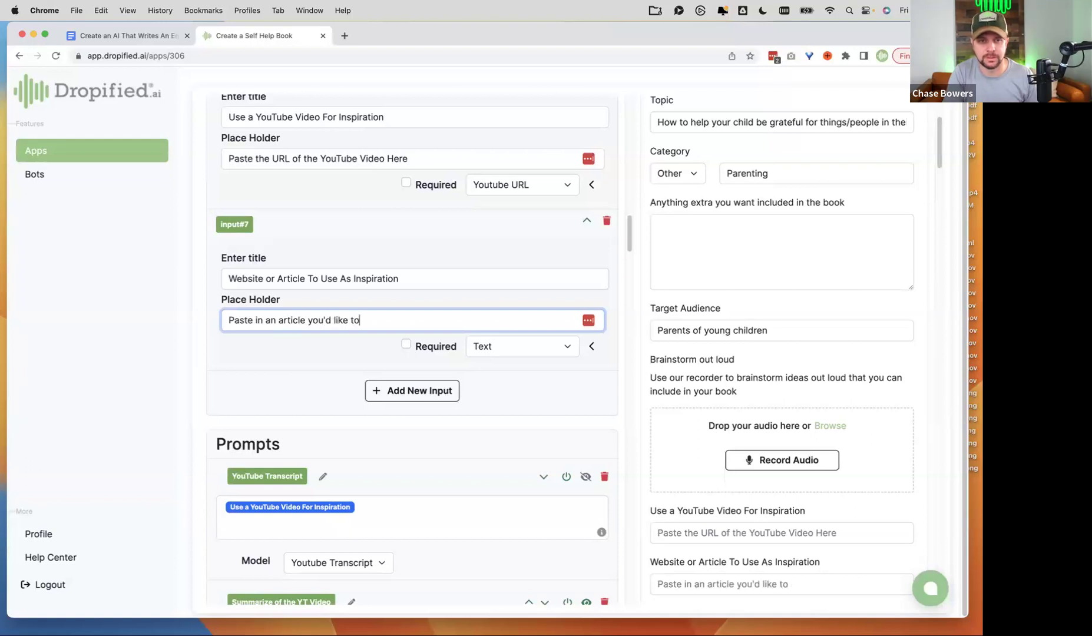
type(" use as inspriation")
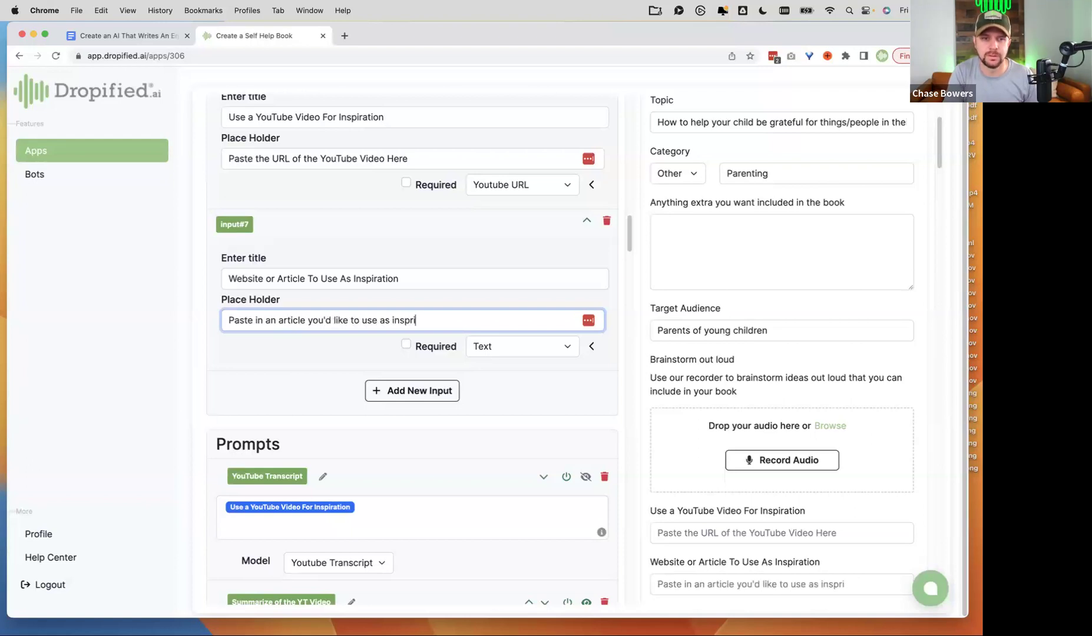
key("BackSpace")
key("BackSpace")
key("BackSpace")
key("BackSpace")
key("BackSpace")
key("BackSpace")
key("BackSpace")
key("BackSpace")
key("BackSpace")
key("BackSpace")
key("BackSpace")
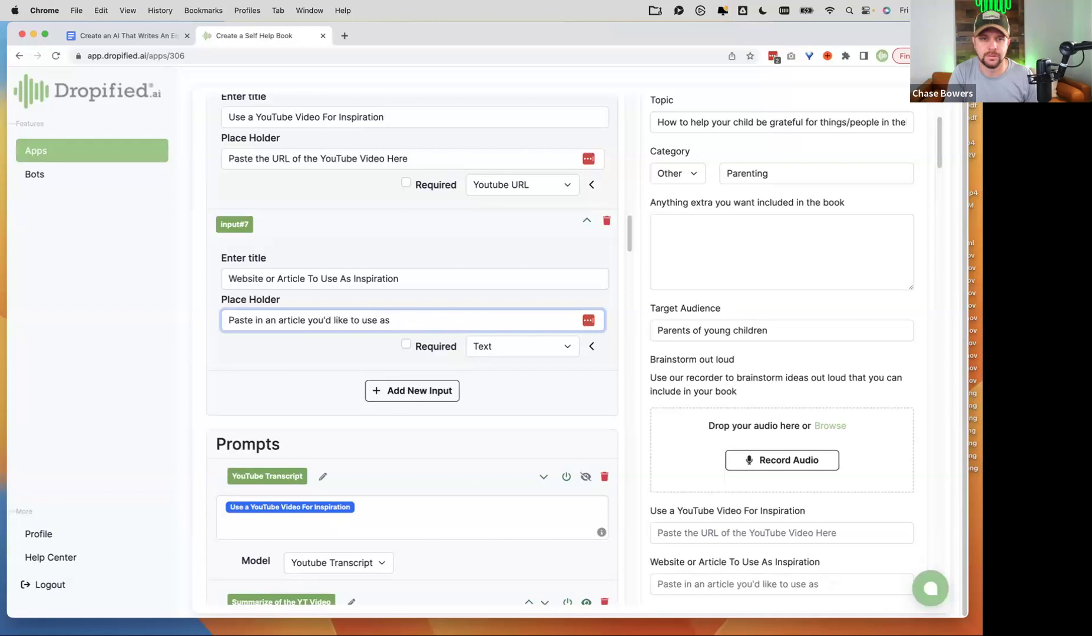
key("BackSpace")
key("BackSpace")
key("BackSpace")
key("BackSpace")
key("BackSpace")
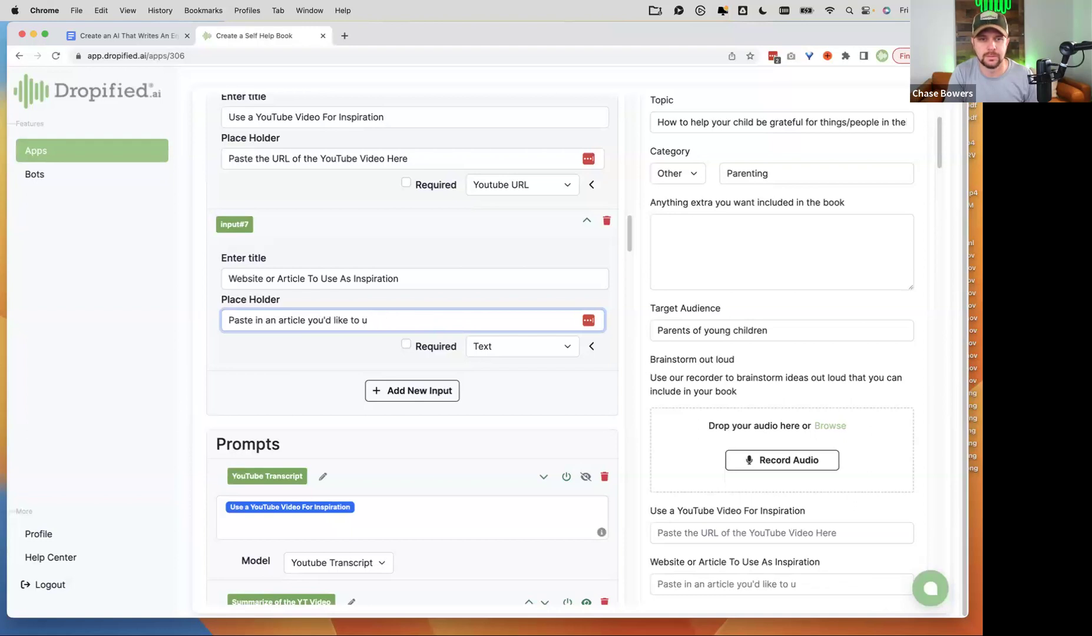
type("se as ")
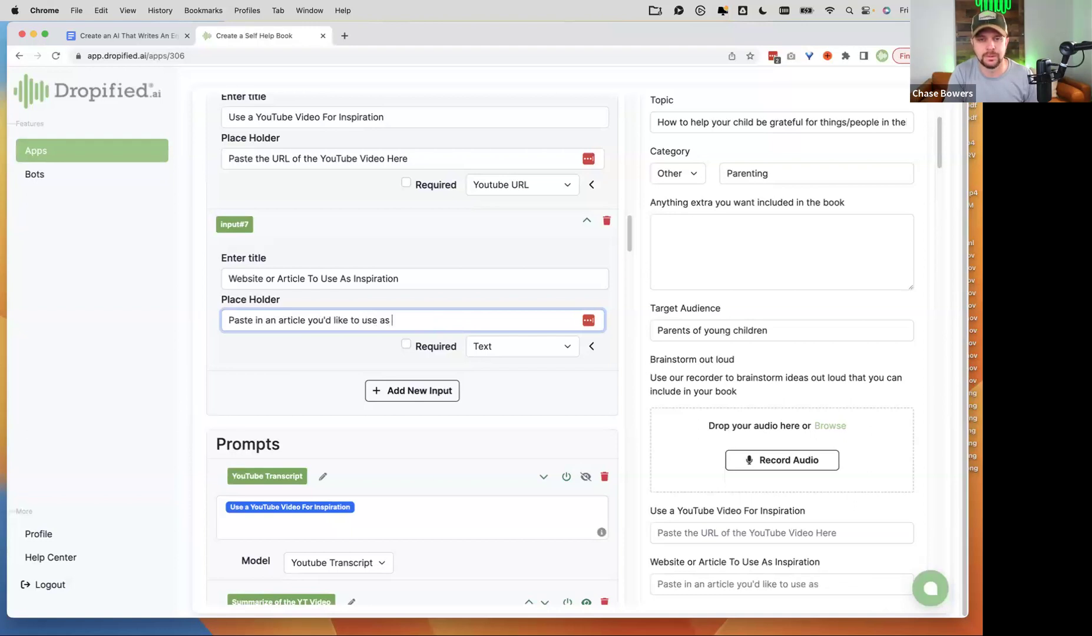
type("inspiration for your book.")
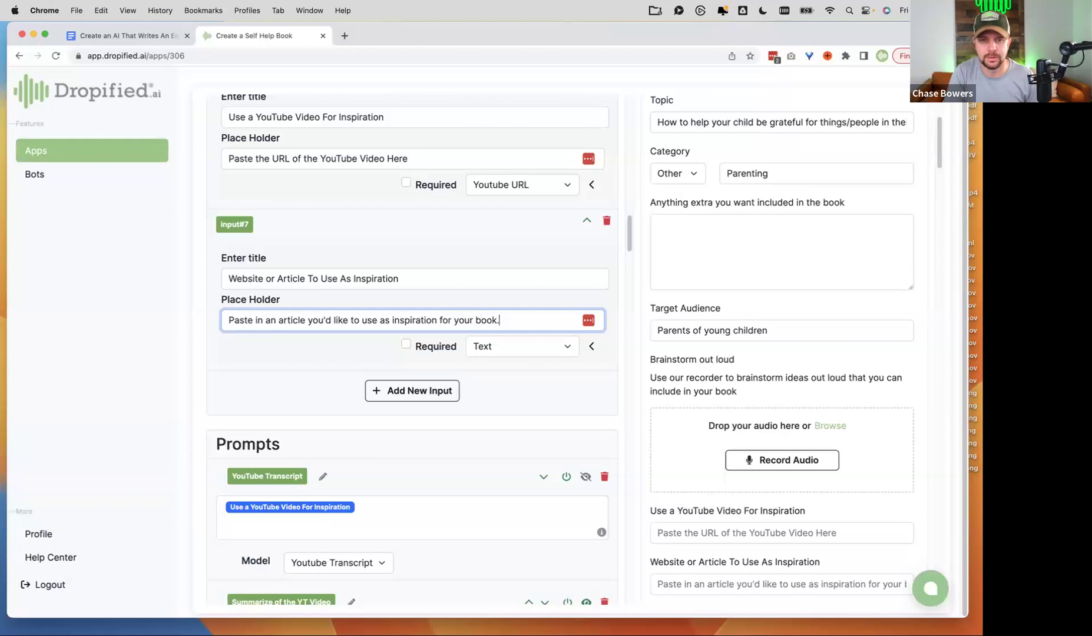
Set the model of the Other Website Research prompt to URL Scraper.
scroll(402, 310, "down", 10)
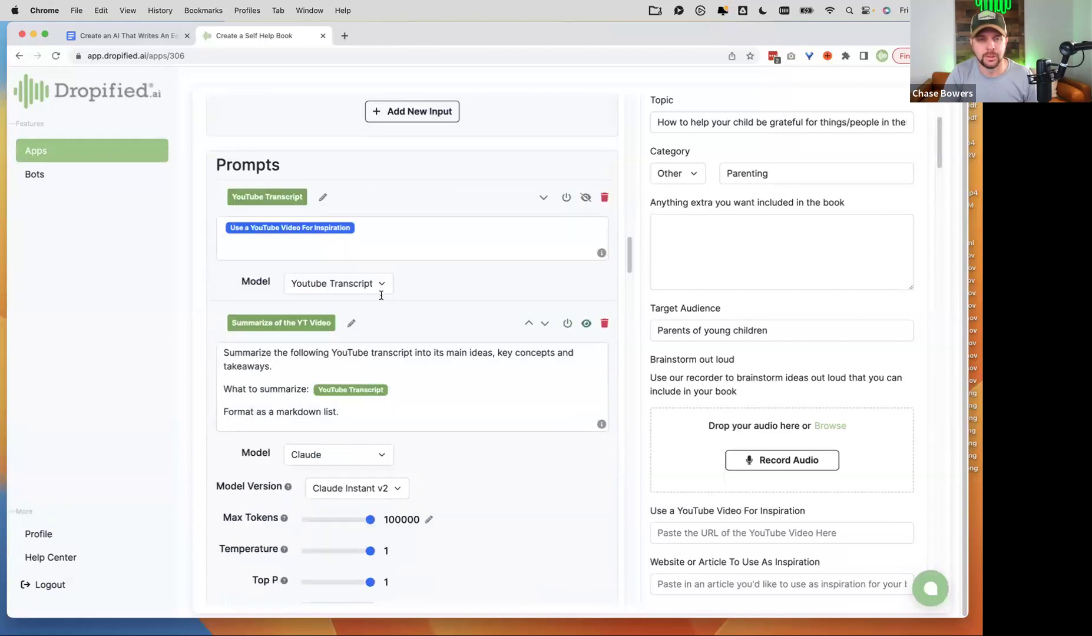
scroll(432, 327, "up", 5)
scroll(430, 324, "up", 4)
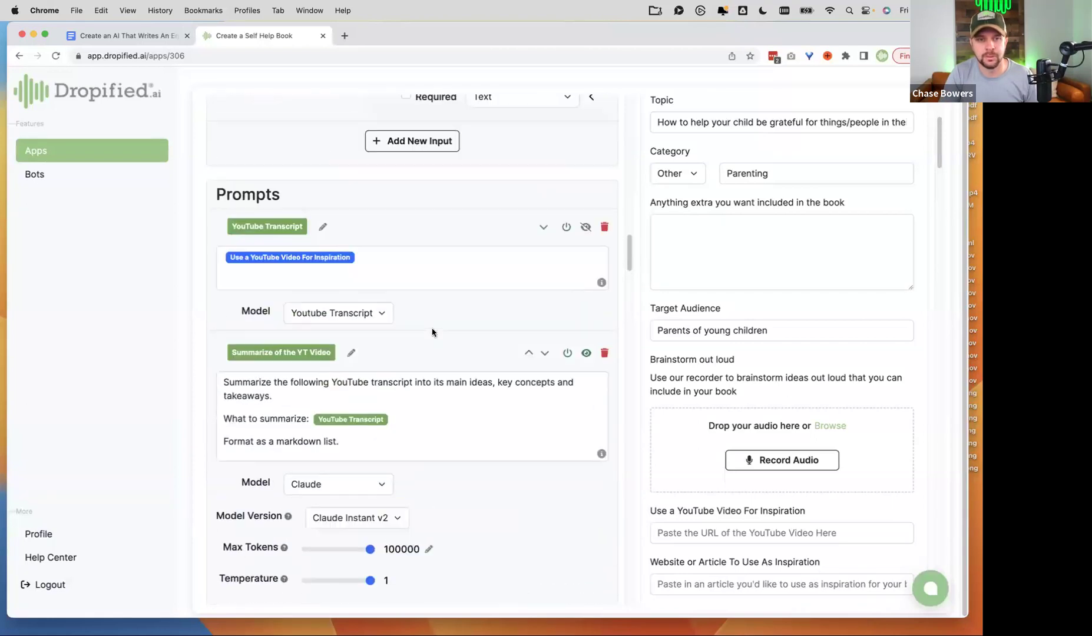
scroll(445, 384, "down", 15)
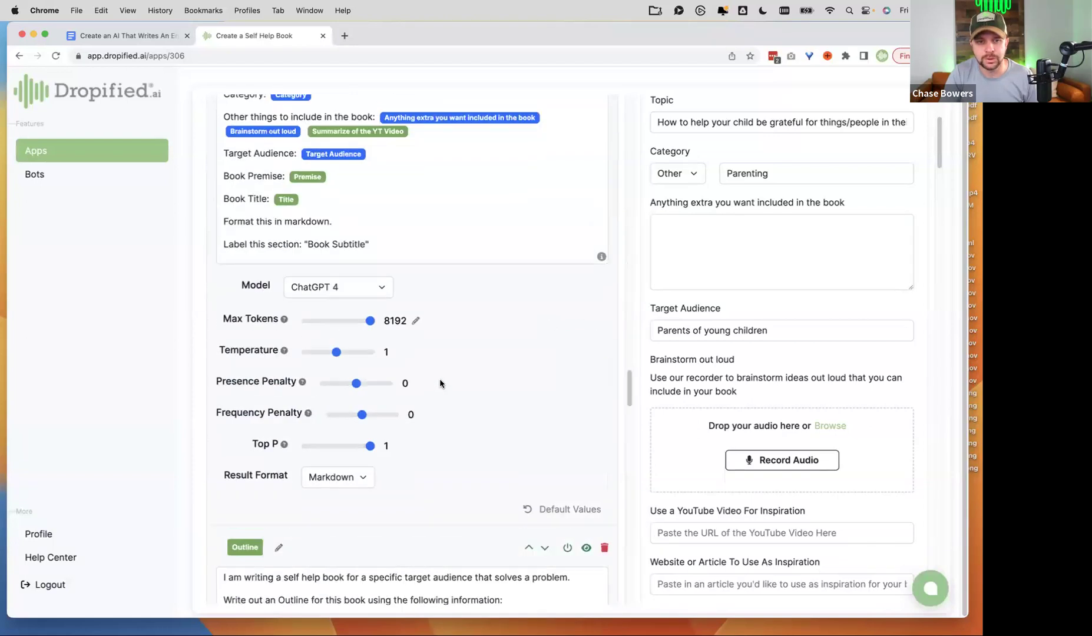
scroll(343, 280, "up", 3)
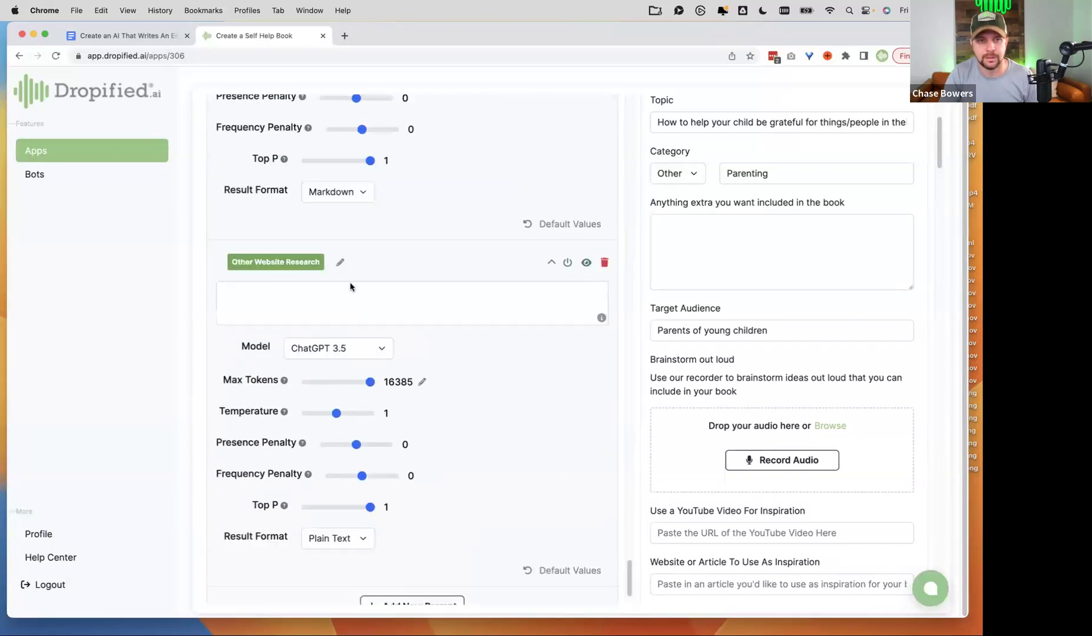
left_click(370, 353)
left_click(327, 494)
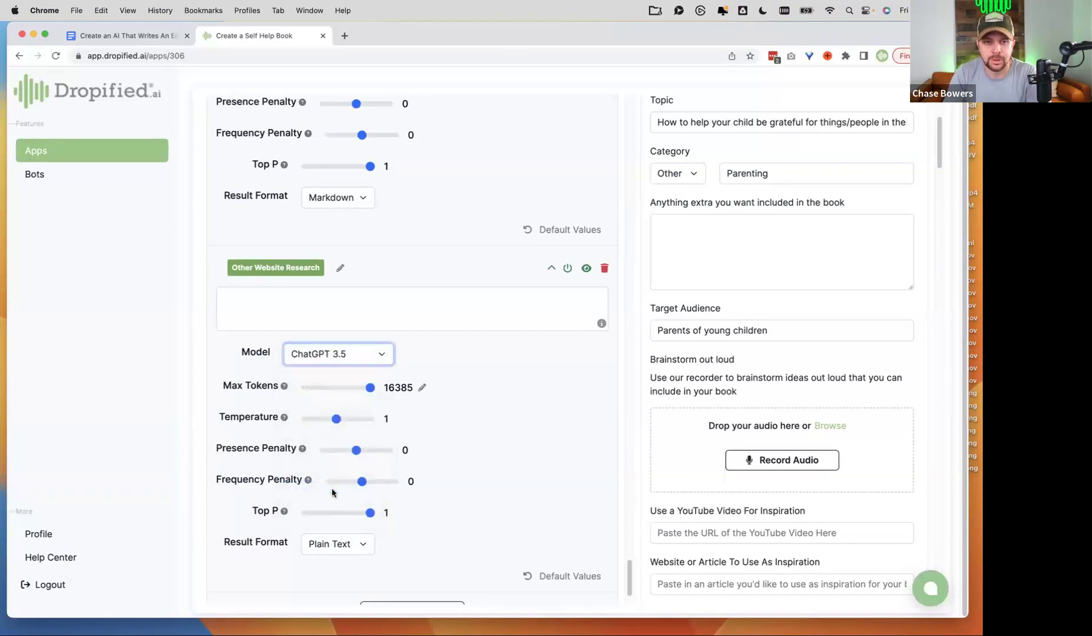
Copy the label of the website or article input and enter input#7 as the URL of the Other Website Research scraper.
left_click(325, 333)
type("@")
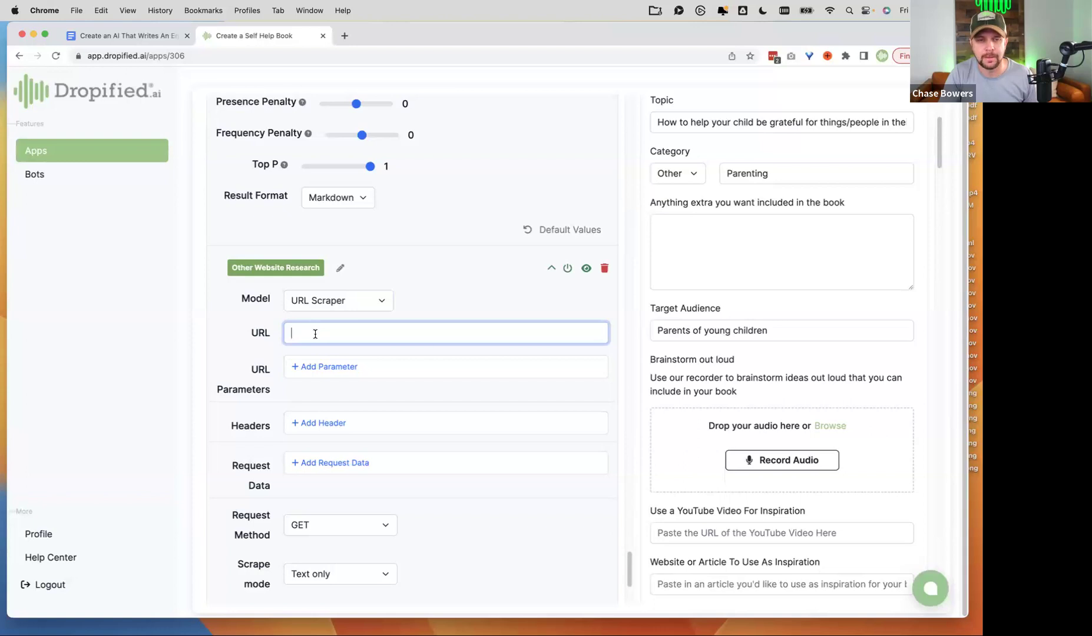
type("@")
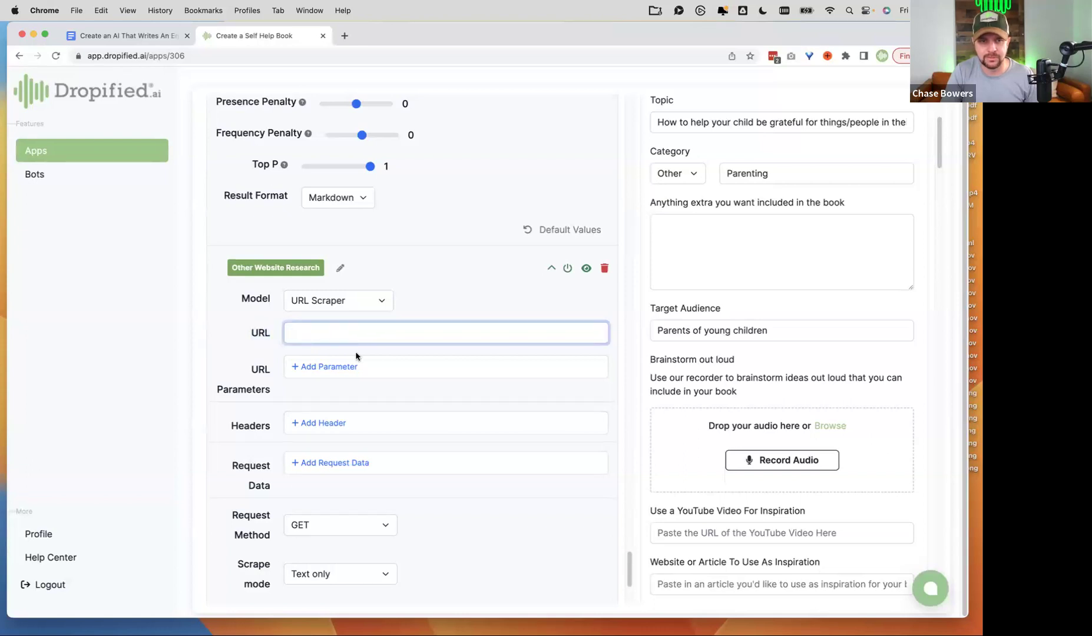
scroll(279, 357, "up", 10)
scroll(259, 368, "up", 15)
scroll(262, 363, "up", 5)
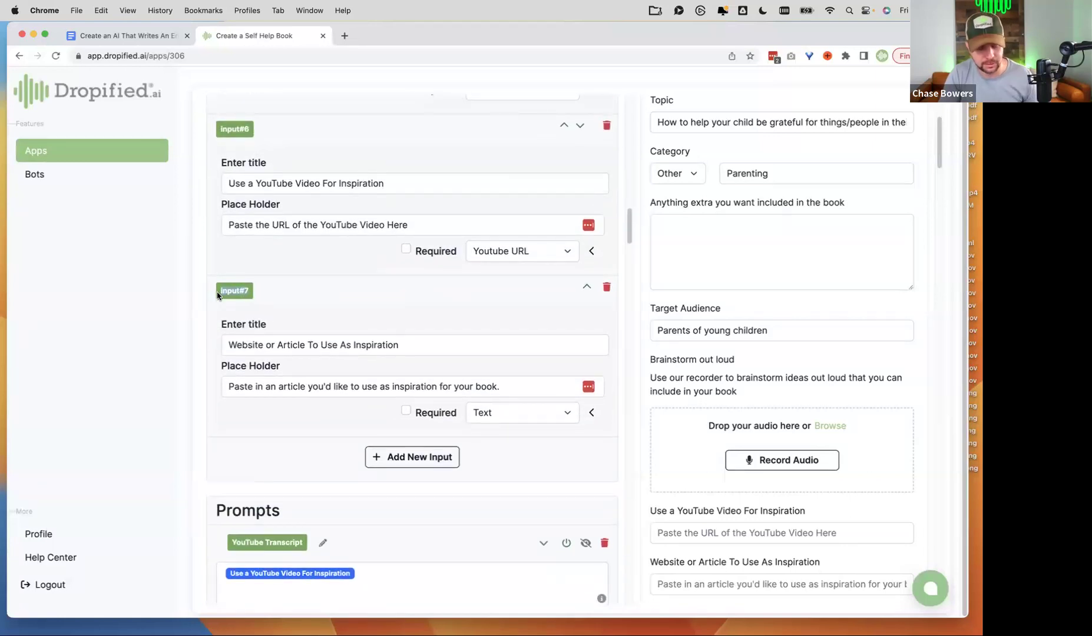
scroll(299, 318, "down", 20)
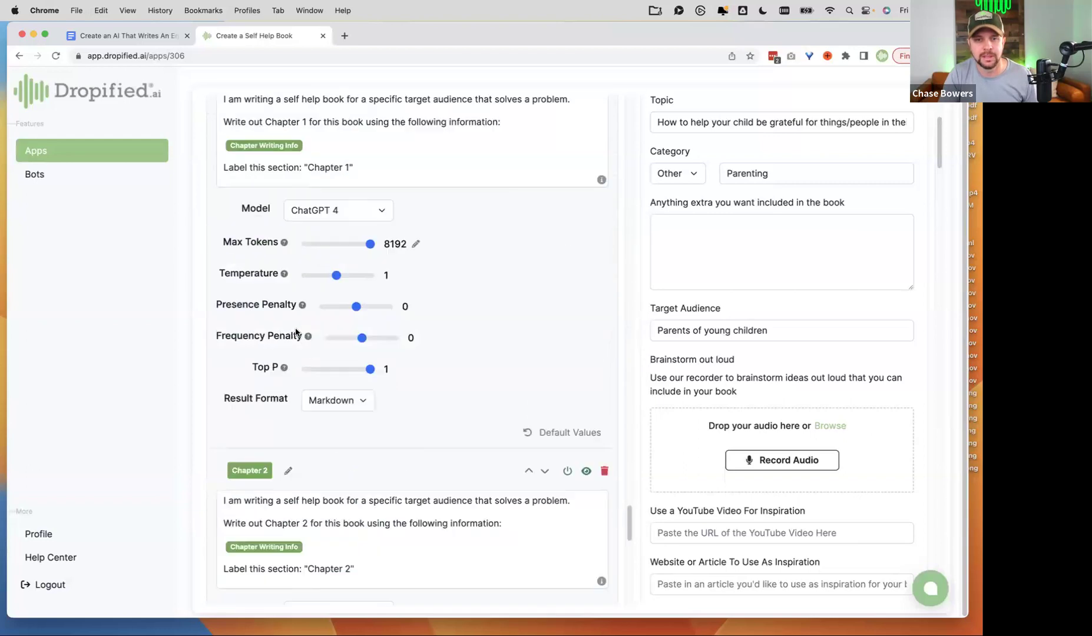
left_click(302, 260)
type("input#7")
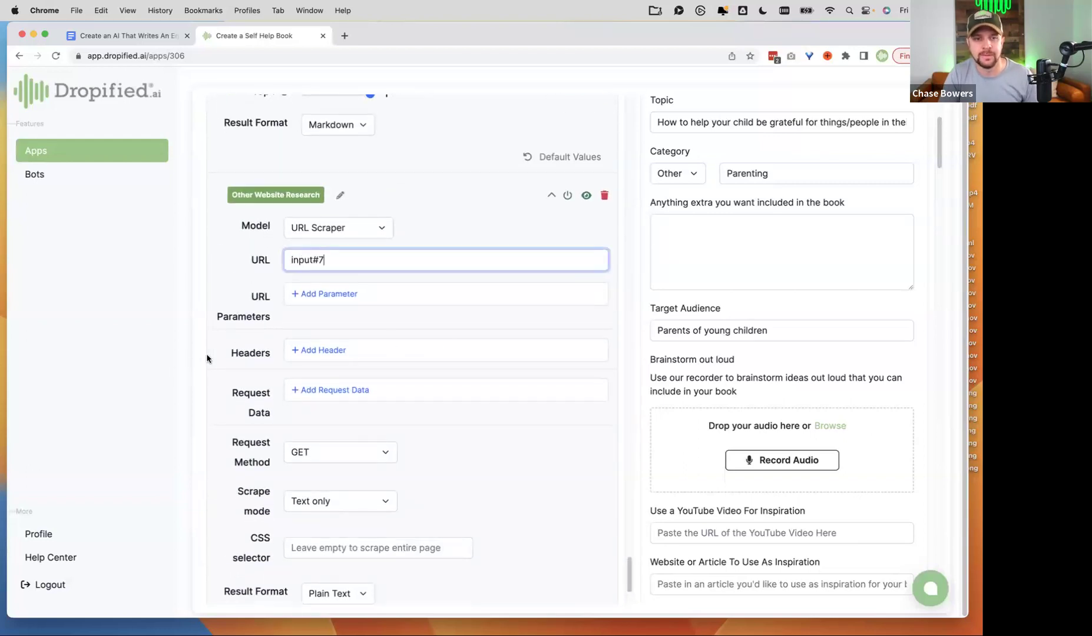
Check the scrape mode choices of the Other Website Research prompt, keeping Text only, and review its result format.
scroll(224, 371, "down", 3)
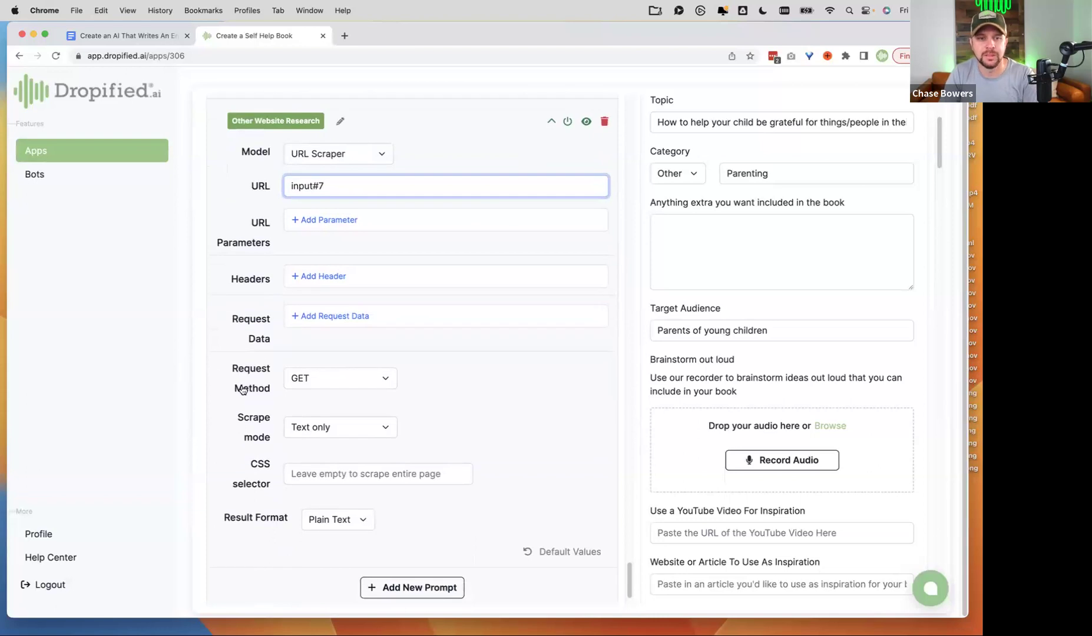
left_click(371, 427)
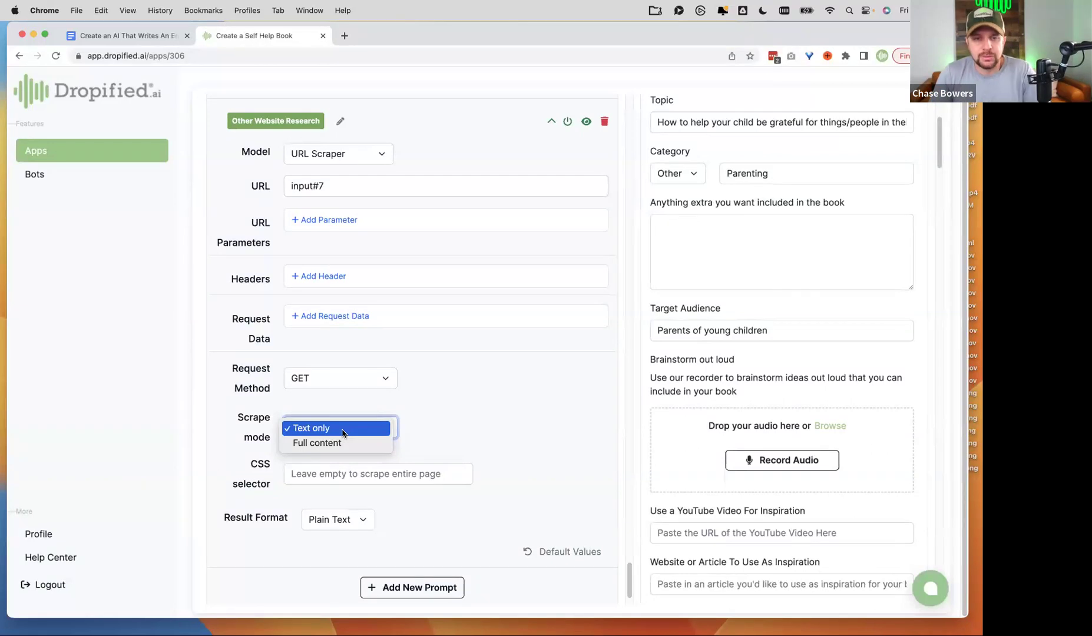
left_click(472, 427)
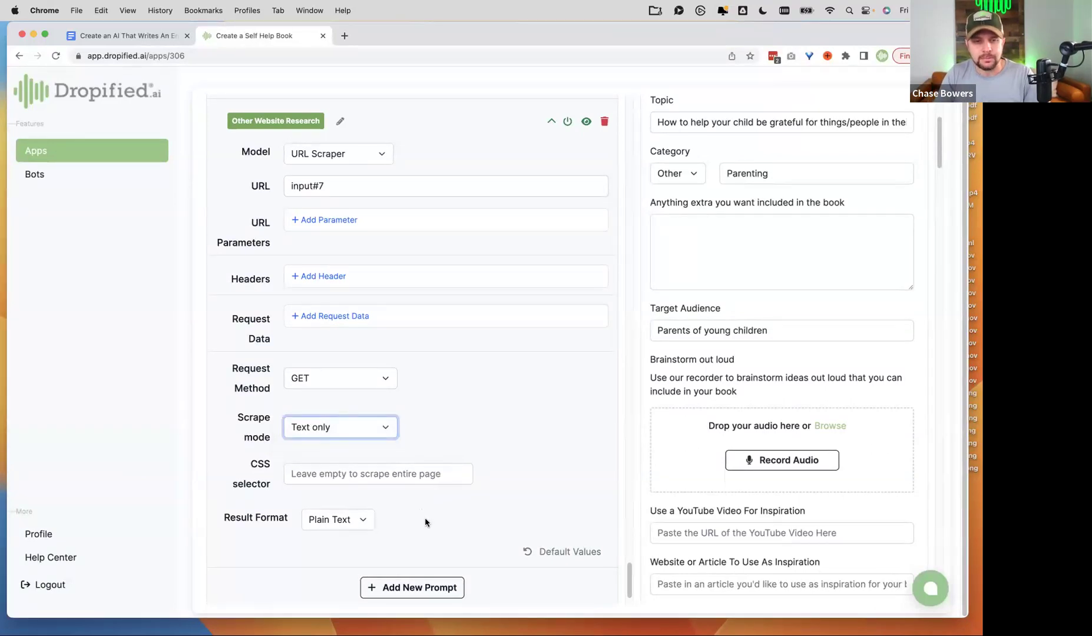
scroll(465, 508, "down", 2)
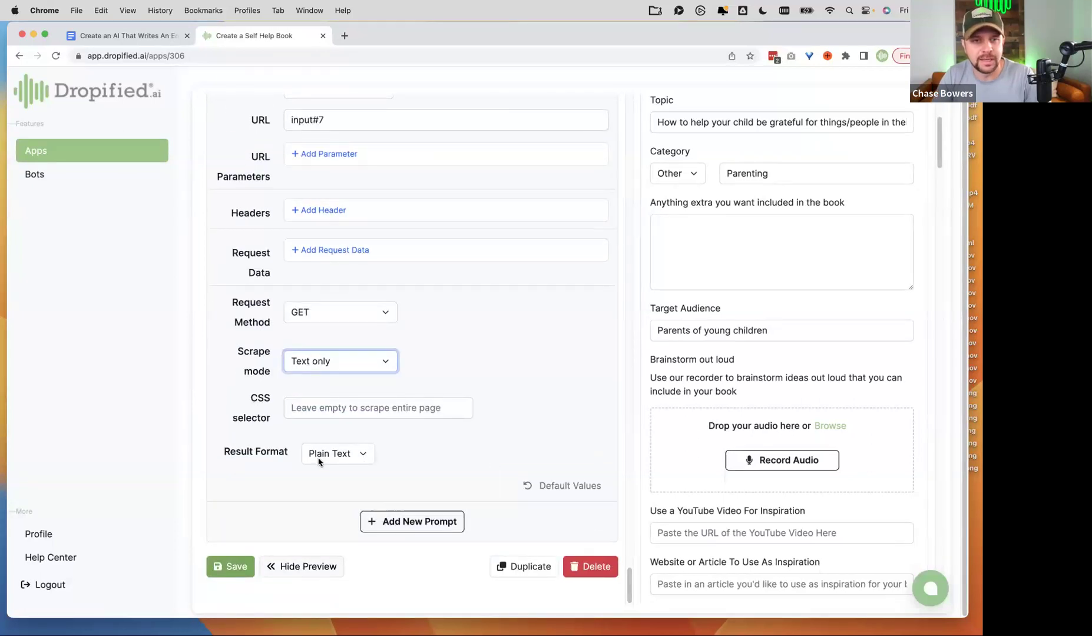
Move the Other Website Research prompt up above the Chapter 2 prompt.
scroll(504, 392, "up", 10)
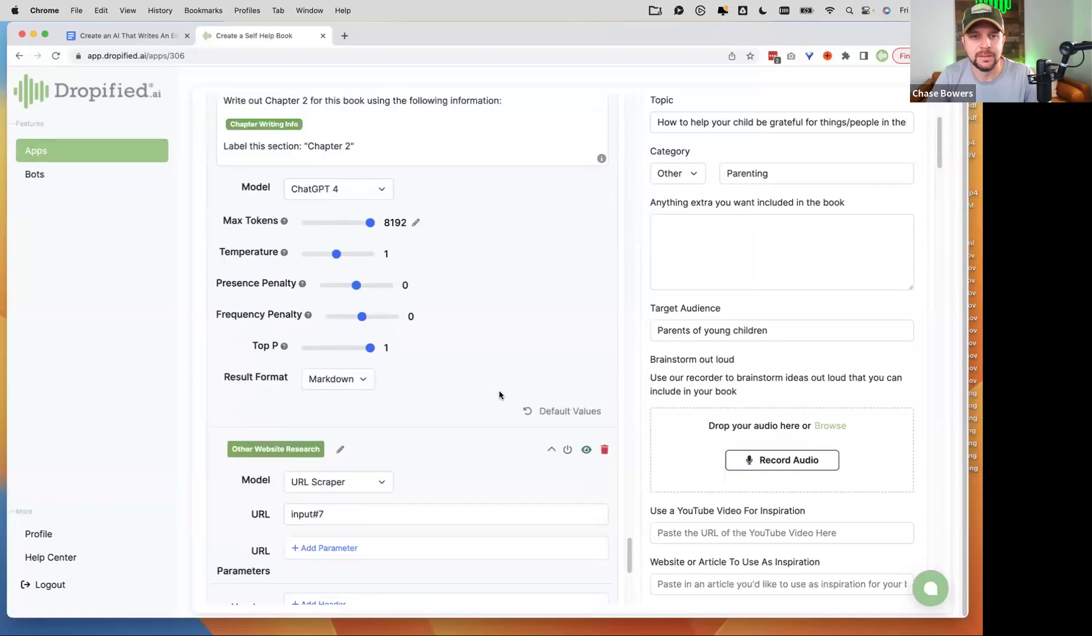
scroll(471, 498, "down", 2)
left_click(551, 409)
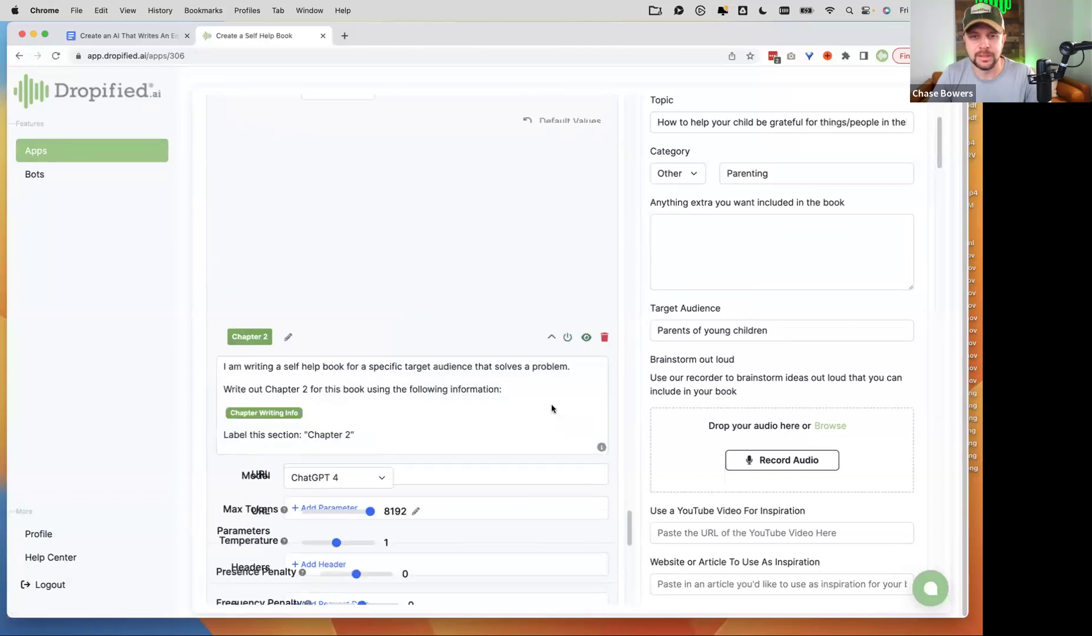
Move the Other Website Research prompt up to the first position in the prompt list, above YouTube Transcript.
left_click(528, 411)
left_click(529, 412)
left_click(529, 411)
left_click(528, 411)
left_click(529, 412)
left_click(529, 411)
left_click(529, 411)
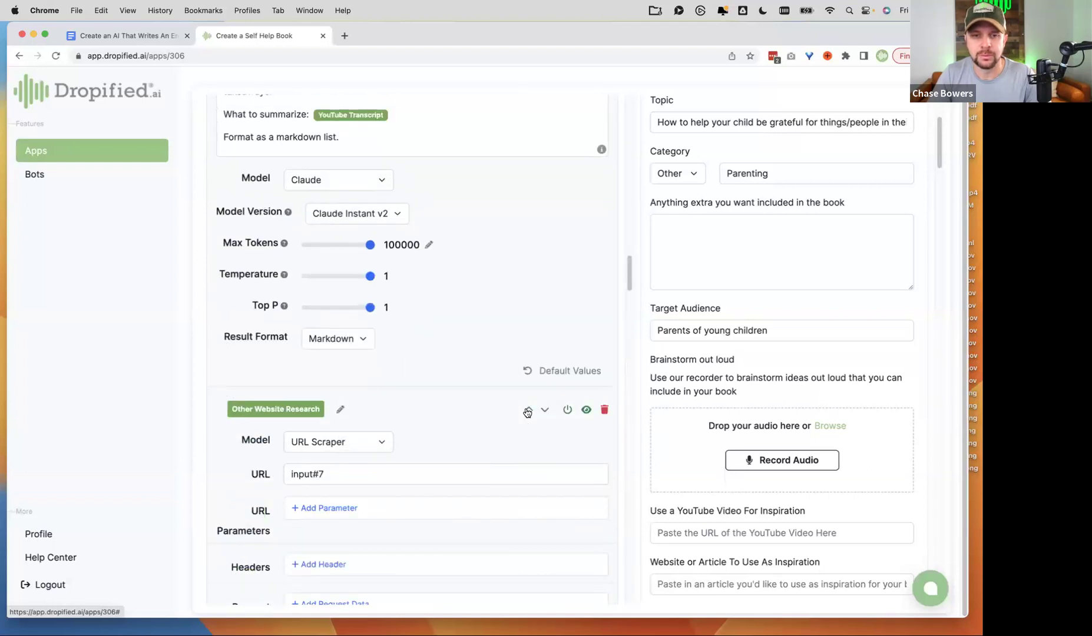
left_click(529, 412)
left_click(527, 411)
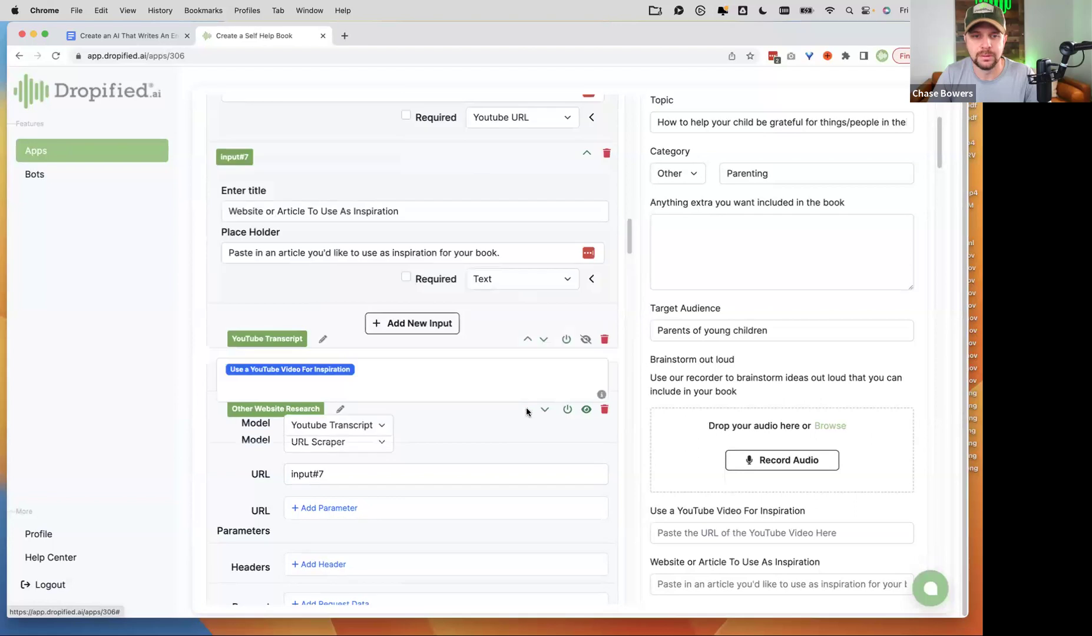
scroll(455, 419, "down", 3)
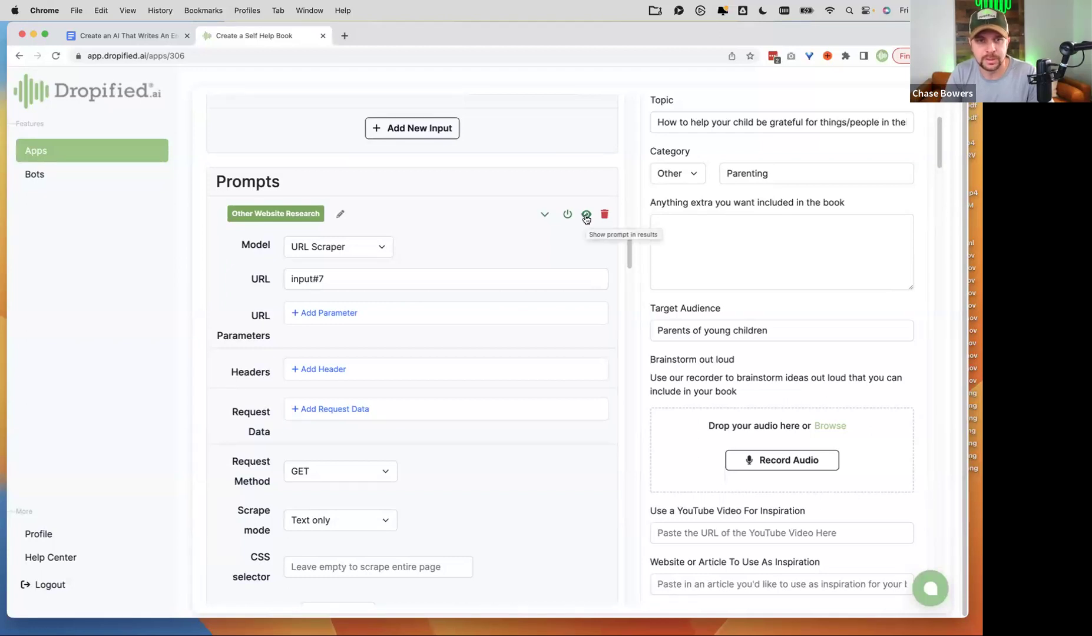
Review the prompt order and settings from Other Website Research through YouTube Transcript and Summarize of the YT Video to Premise.
scroll(576, 306, "down", 10)
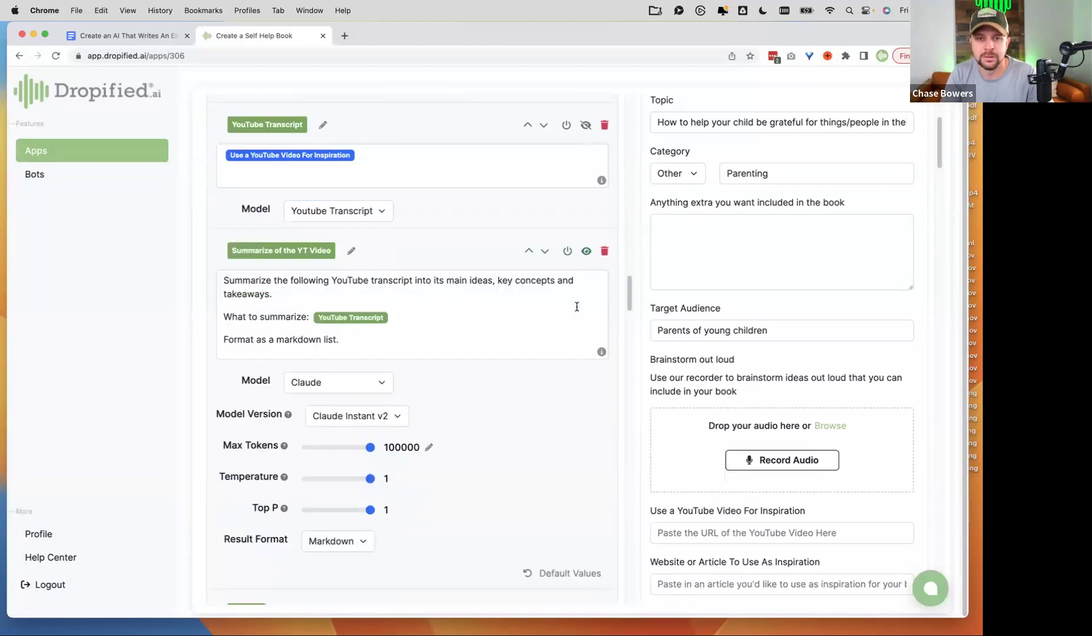
scroll(504, 333, "up", 8)
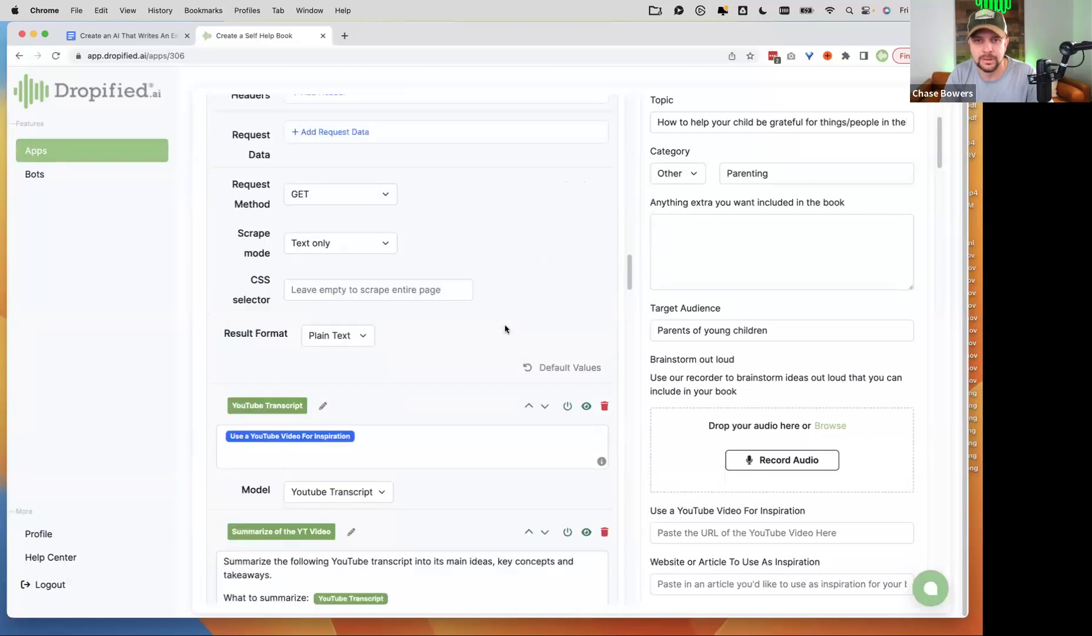
scroll(505, 333, "up", 1)
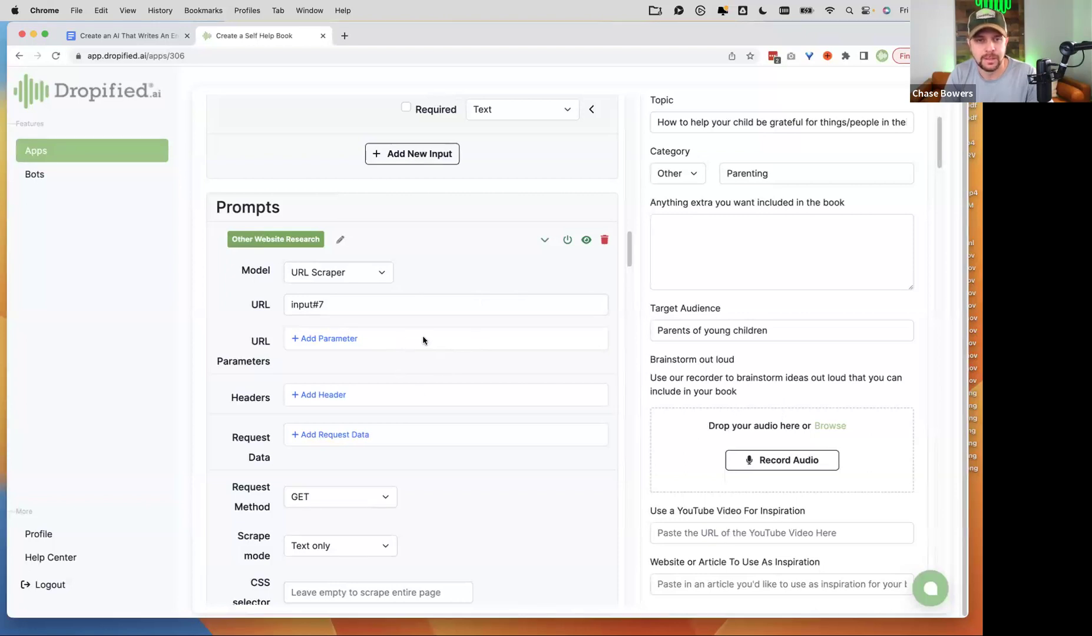
scroll(423, 336, "down", 15)
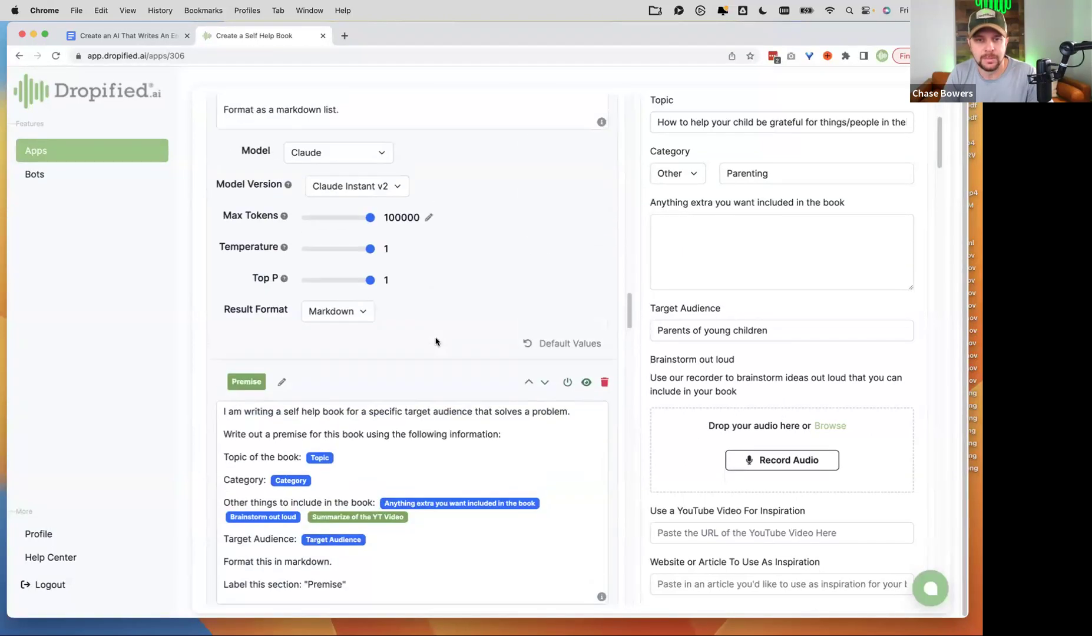
scroll(436, 341, "up", 7)
scroll(436, 341, "up", 7)
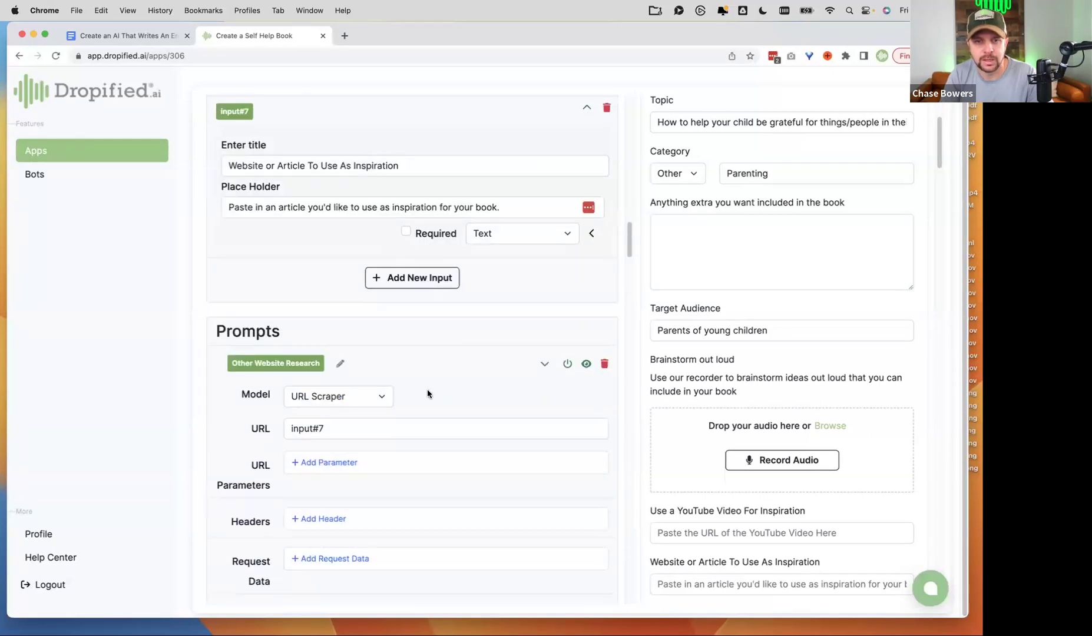
scroll(428, 388, "down", 7)
scroll(428, 386, "up", 4)
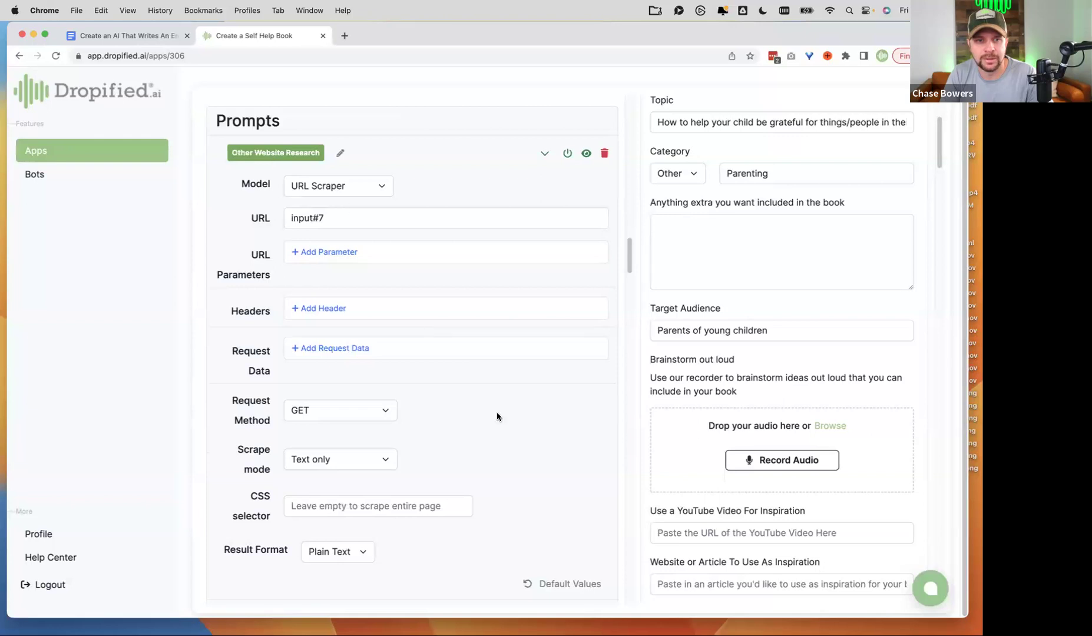
scroll(507, 425, "down", 9)
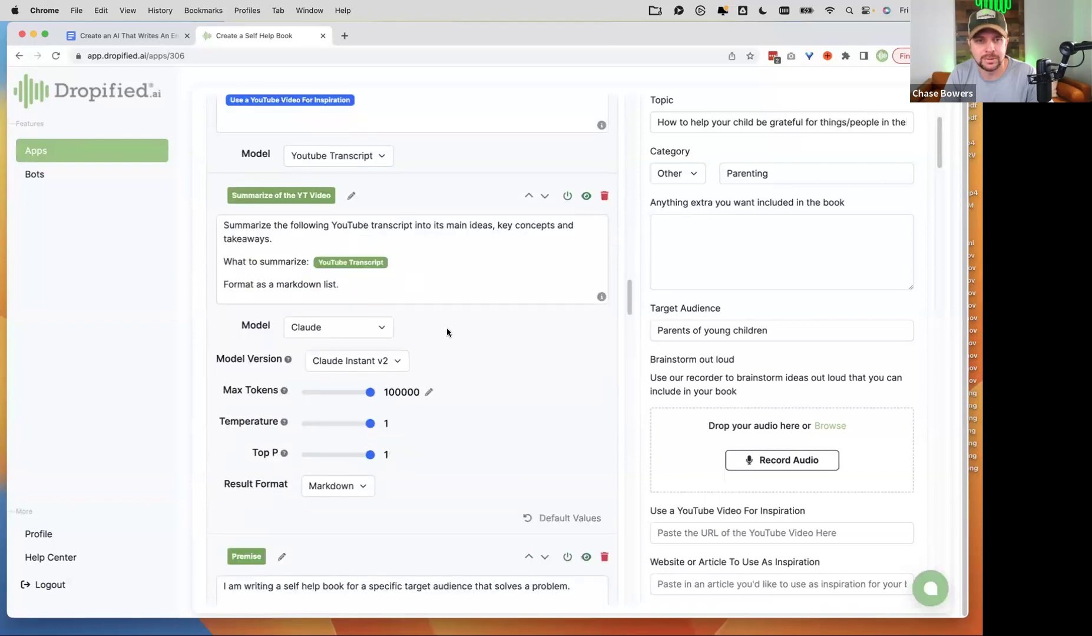
scroll(446, 330, "down", 5)
scroll(447, 327, "up", 6)
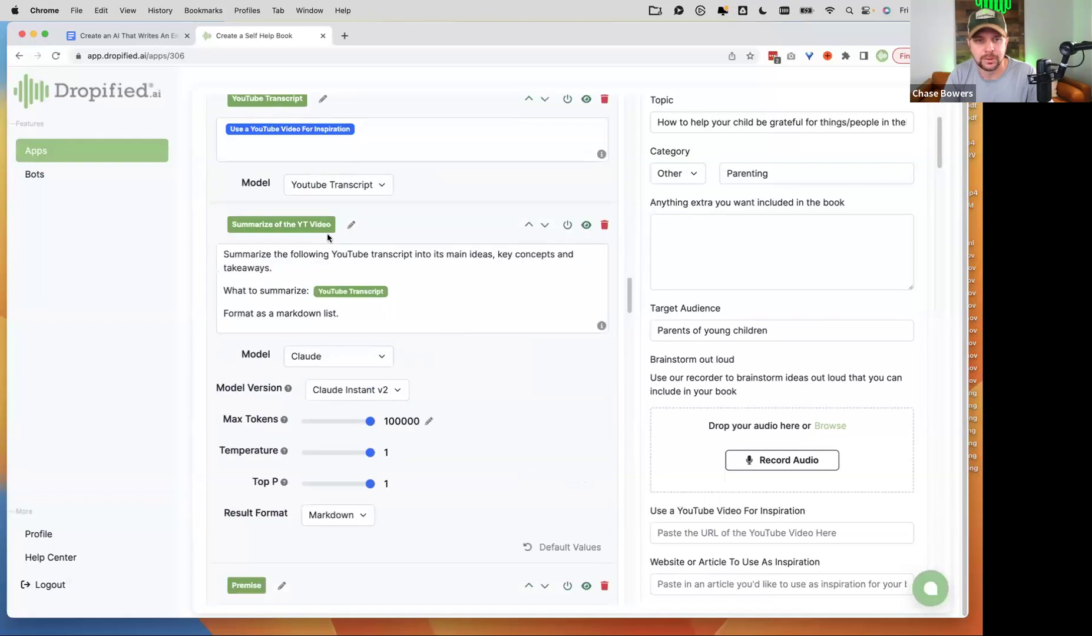
scroll(353, 259, "up", 3)
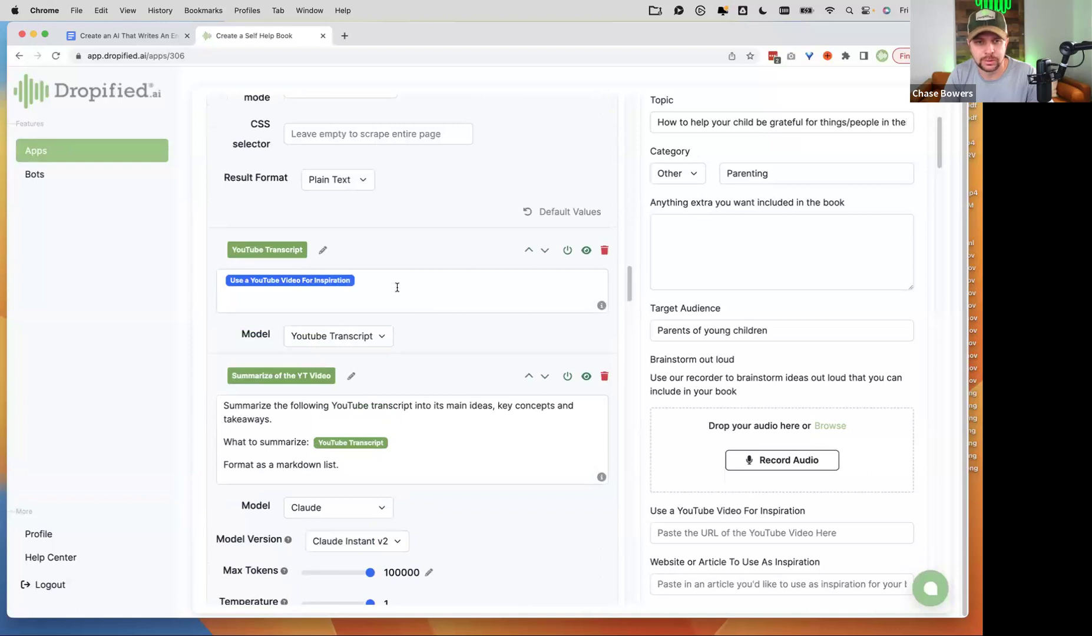
Copy the full text of the Summarize of the YT Video prompt into a new prompt added after Chapter 2.
left_click_drag(220, 408, 381, 469)
key("super+c")
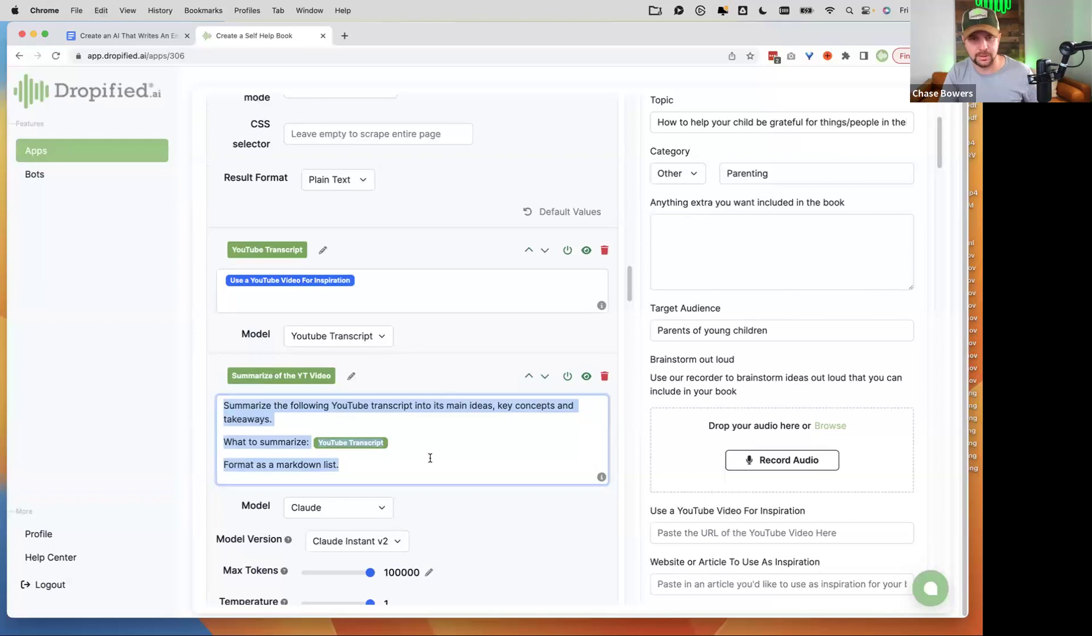
scroll(430, 456, "down", 15)
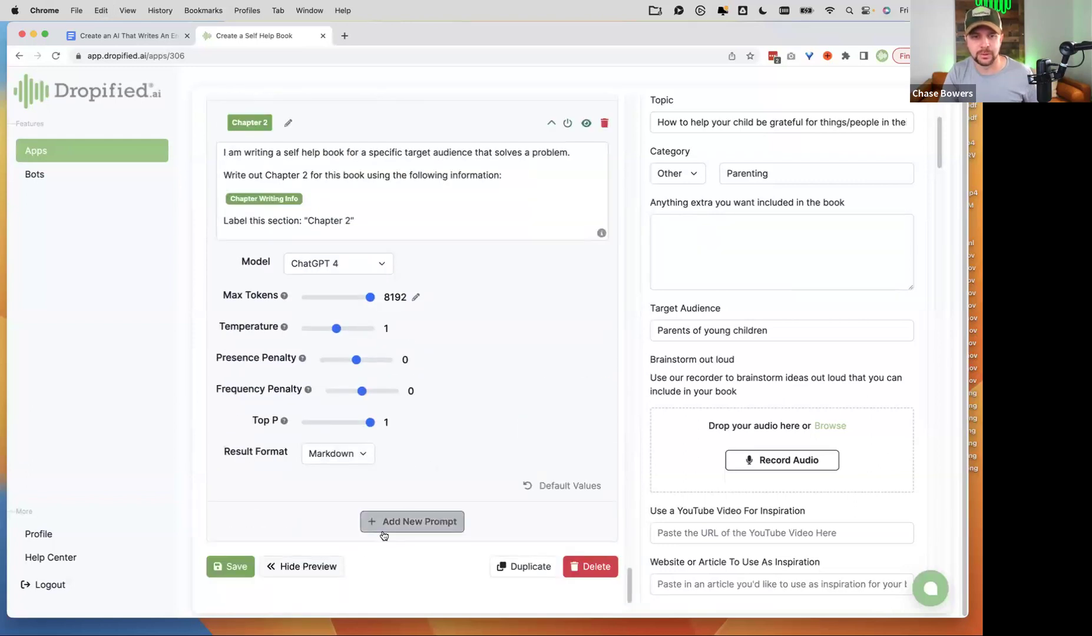
left_click(380, 524)
scroll(312, 471, "down", 4)
left_click(299, 341)
key("super+v")
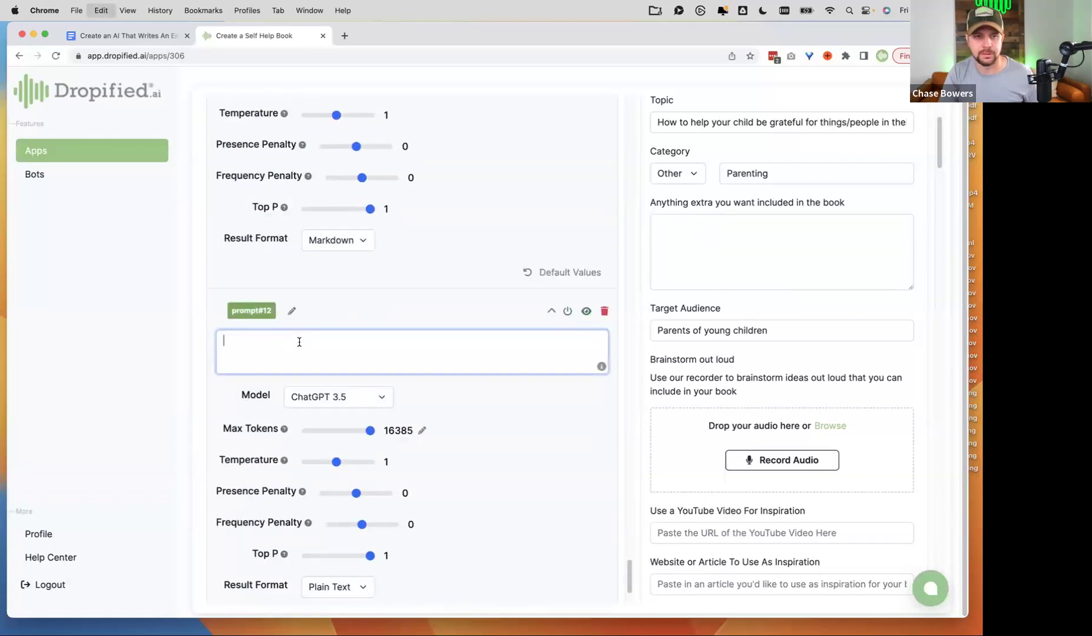
Clean up the start of the copied text and replace "YouTube transcript" with "website page" in its first sentence.
left_click(222, 355)
key("BackSpace")
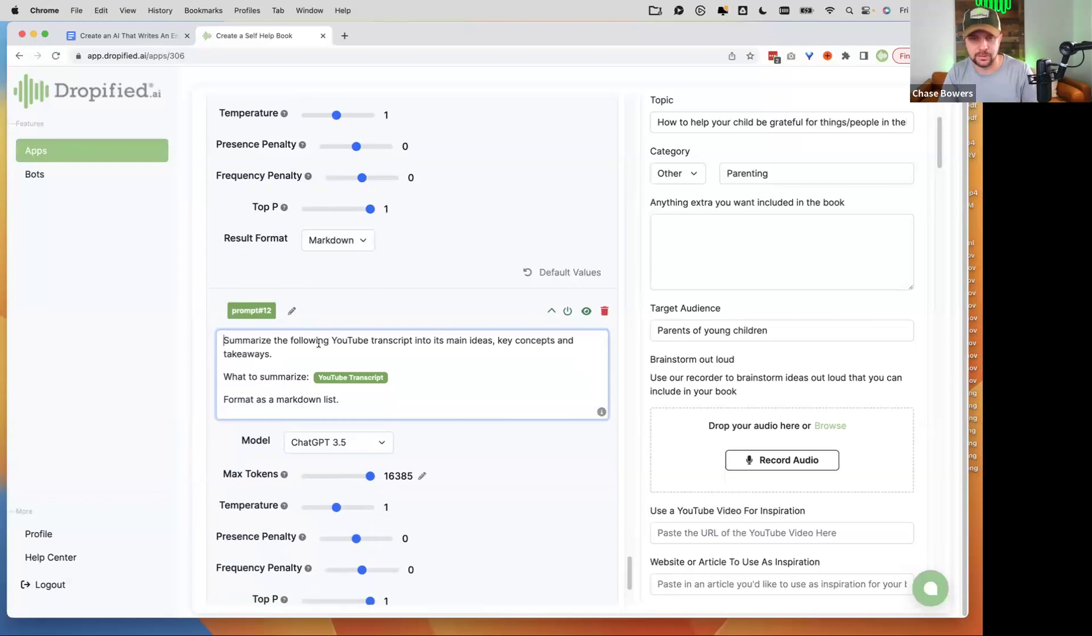
left_click_drag(331, 340, 412, 339)
type("website page")
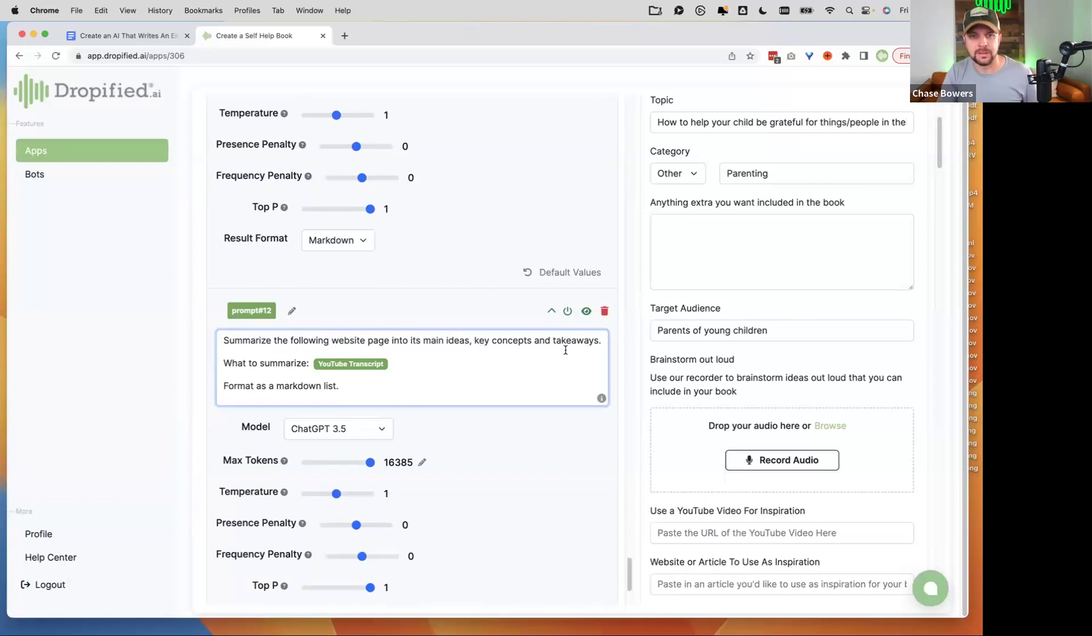
Replace the YouTube Transcript reference after "What to summarize:" with the Website or Article To Use As Inspiration input.
left_click(392, 366)
key("BackSpace")
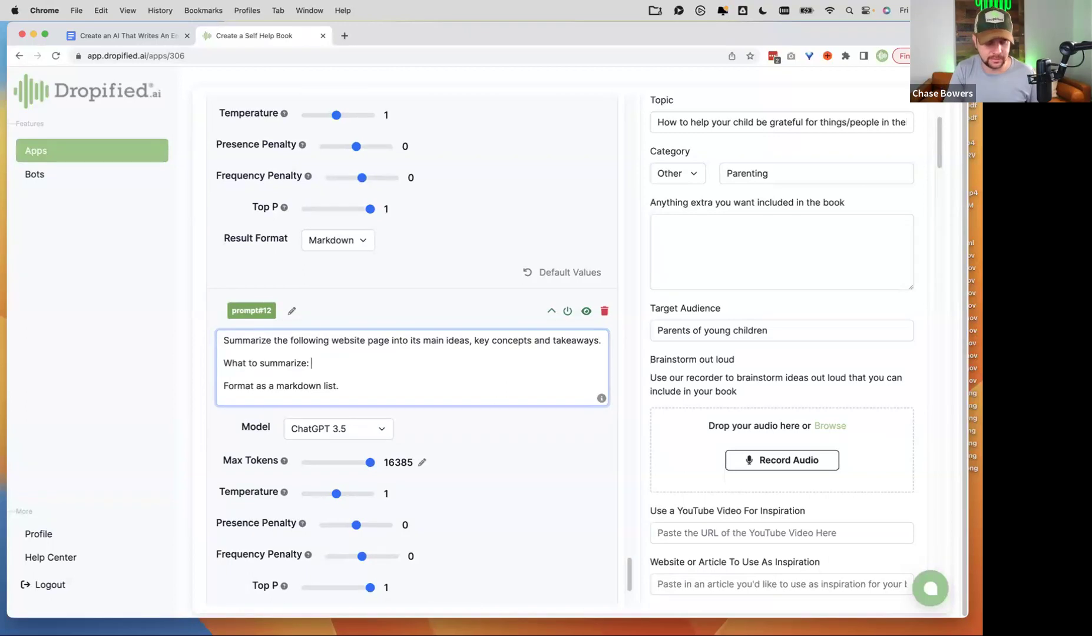
scroll(467, 502, "down", 5)
scroll(451, 502, "up", 3)
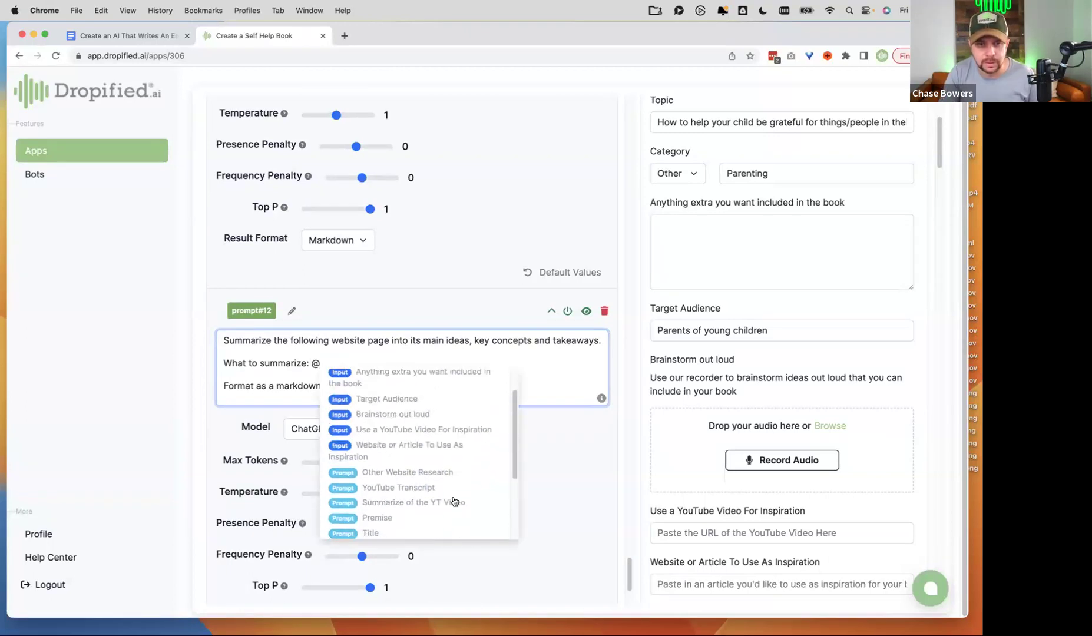
left_click(402, 449)
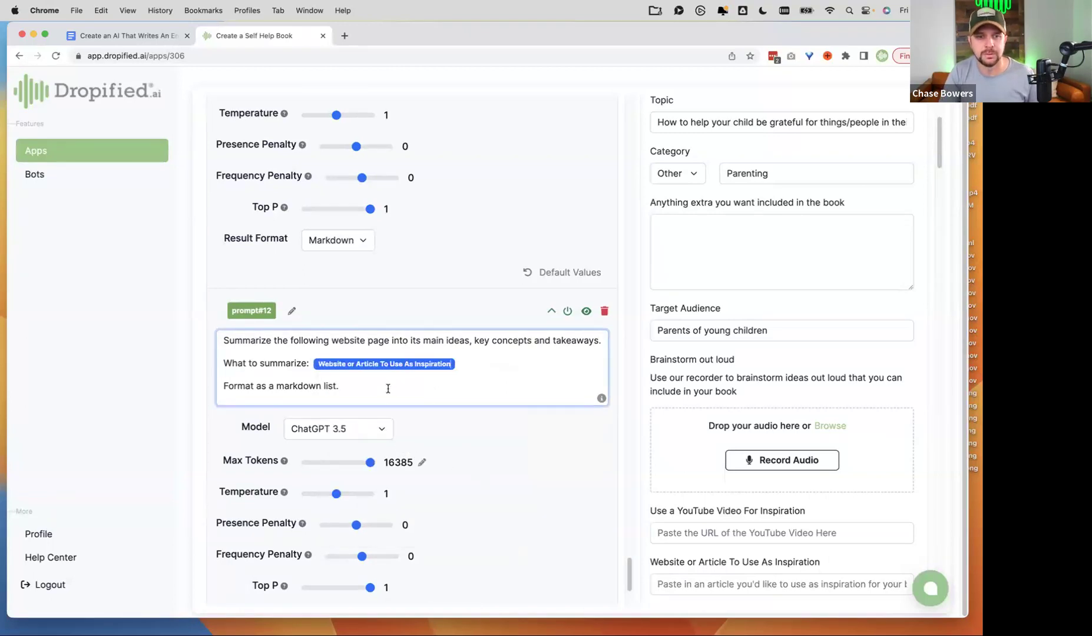
Set the new prompt's model to Claude, version Claude Instant v2, with max tokens raised to 99991.
left_click(330, 437)
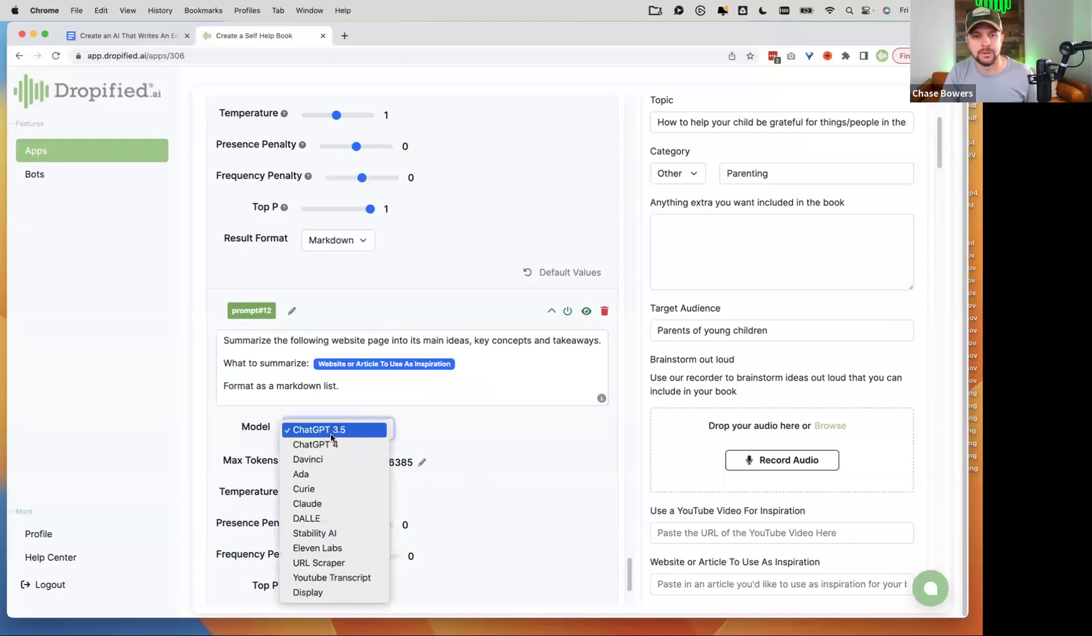
left_click(321, 505)
left_click(336, 465)
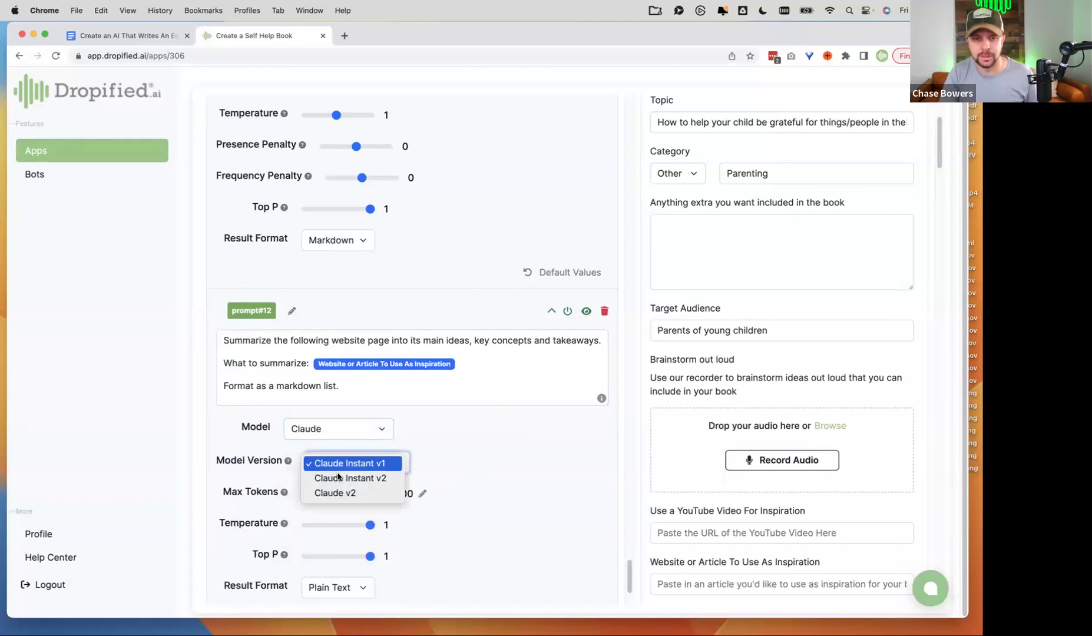
left_click(351, 478)
left_click_drag(315, 495, 551, 494)
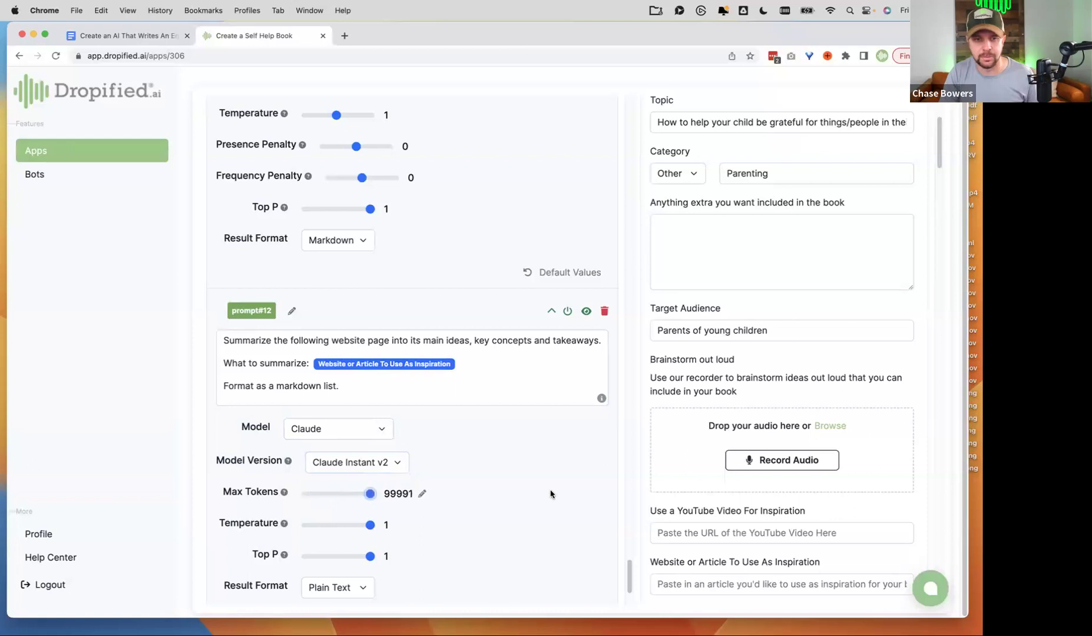
Rename the new website summary prompt as "Summary of URL".
scroll(491, 489, "down", 2)
scroll(448, 495, "down", 2)
scroll(410, 502, "up", 5)
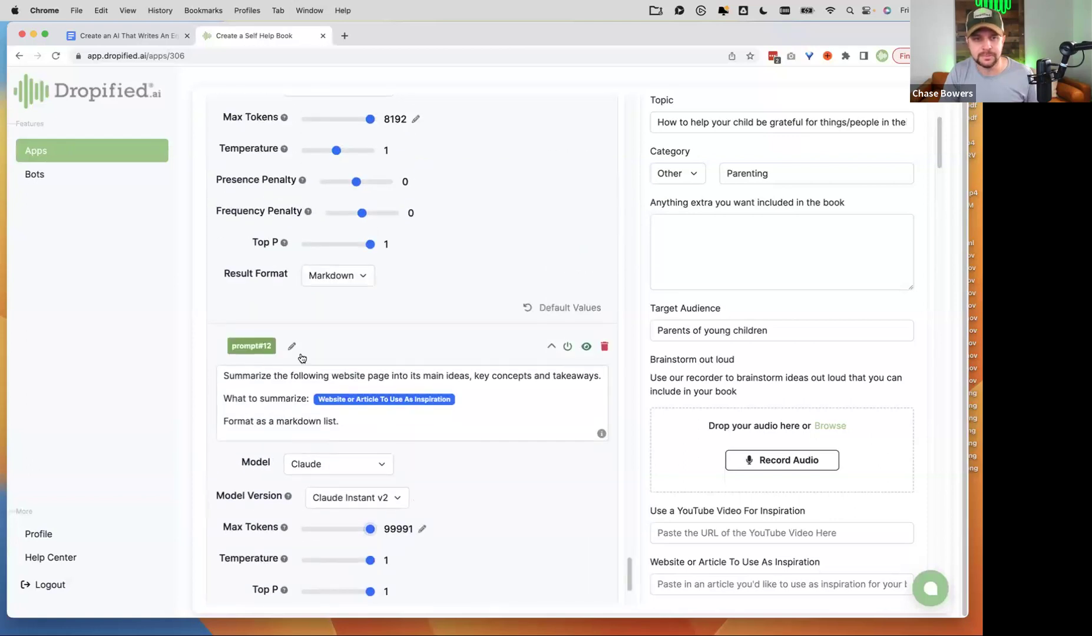
left_click(291, 345)
type("Summary of URL")
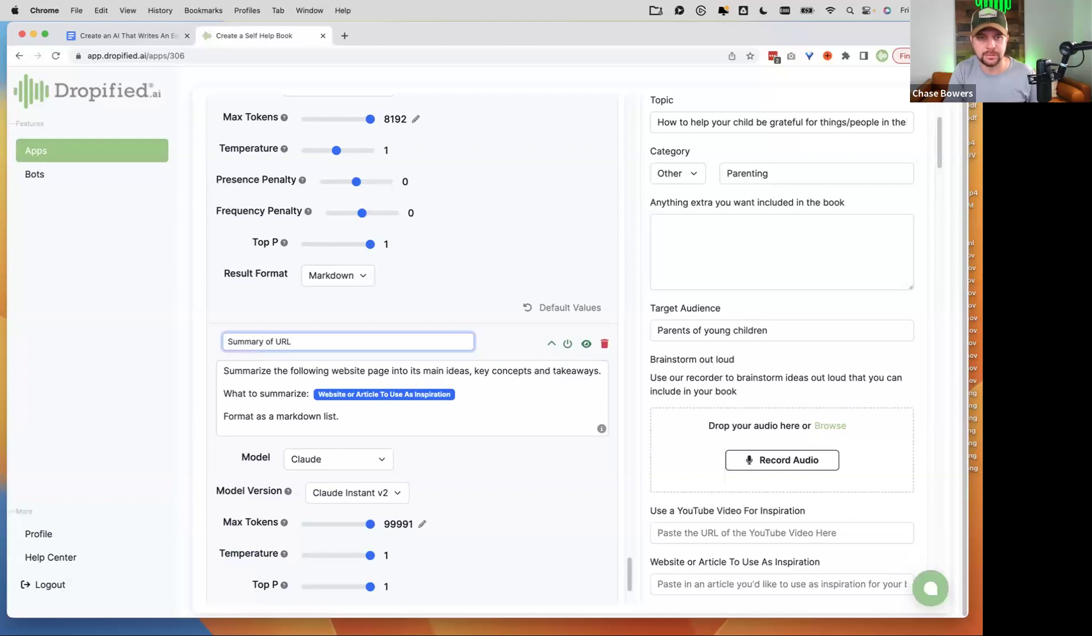
key("Return")
Move the Summary of URL prompt up to directly below Other Website Research, above YouTube Transcript.
scroll(292, 457, "down", 3)
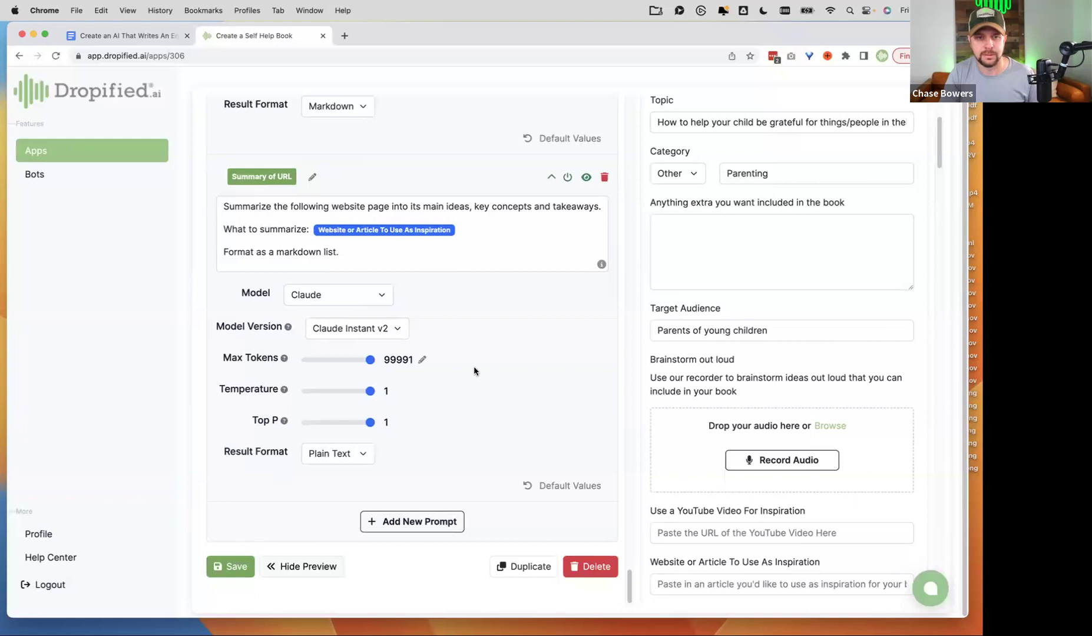
scroll(474, 367, "up", 2)
left_click(552, 284)
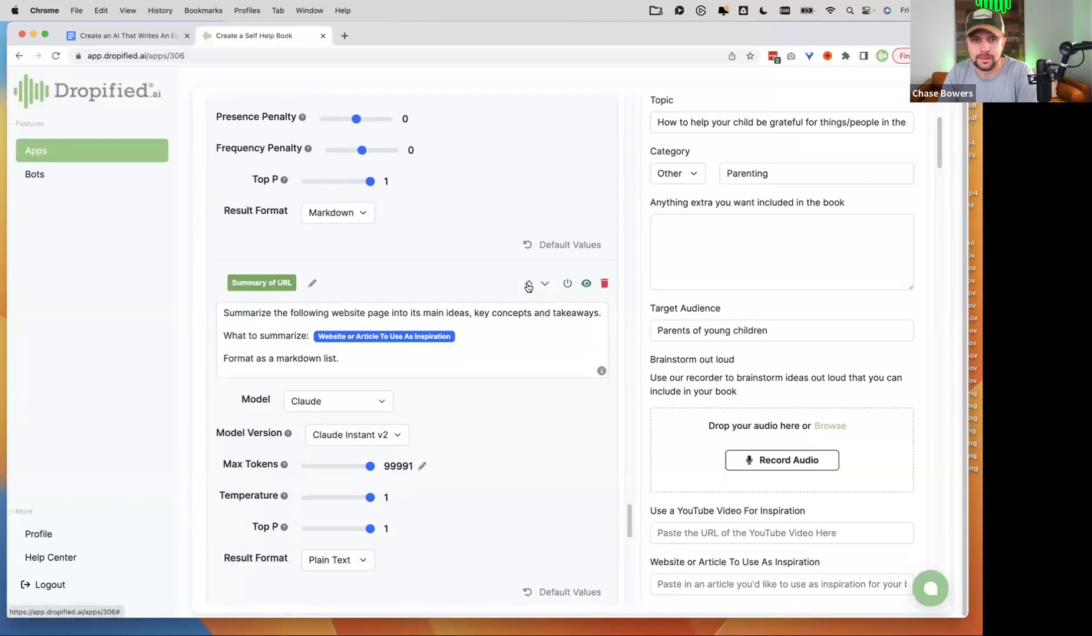
left_click(529, 285)
left_click(528, 286)
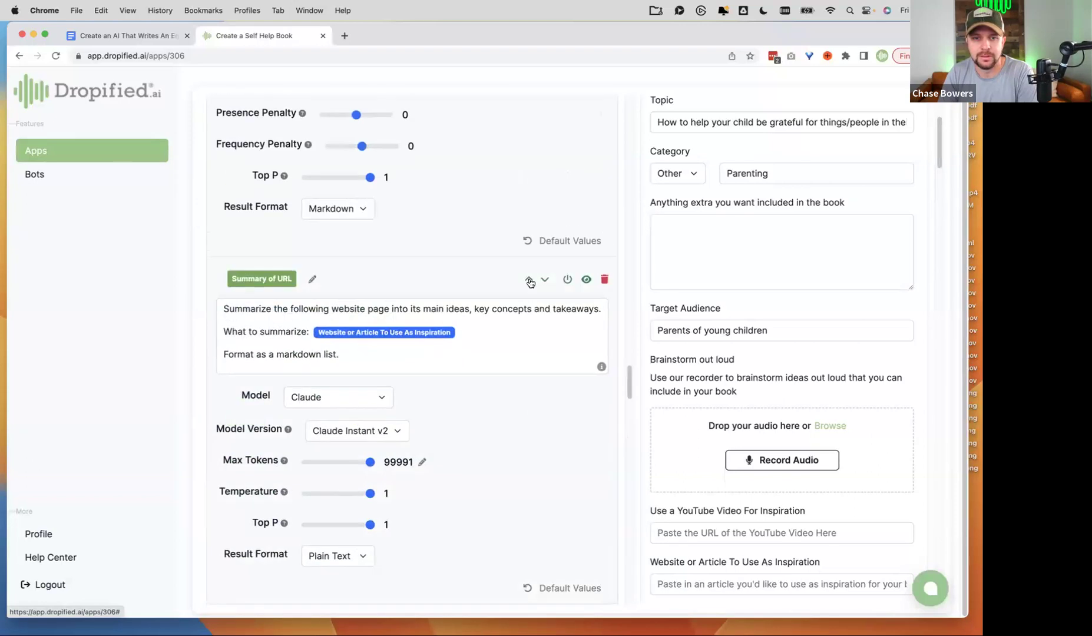
scroll(722, 325, "up", 2)
scroll(723, 325, "down", 7)
scroll(723, 325, "up", 6)
scroll(722, 325, "up", 3)
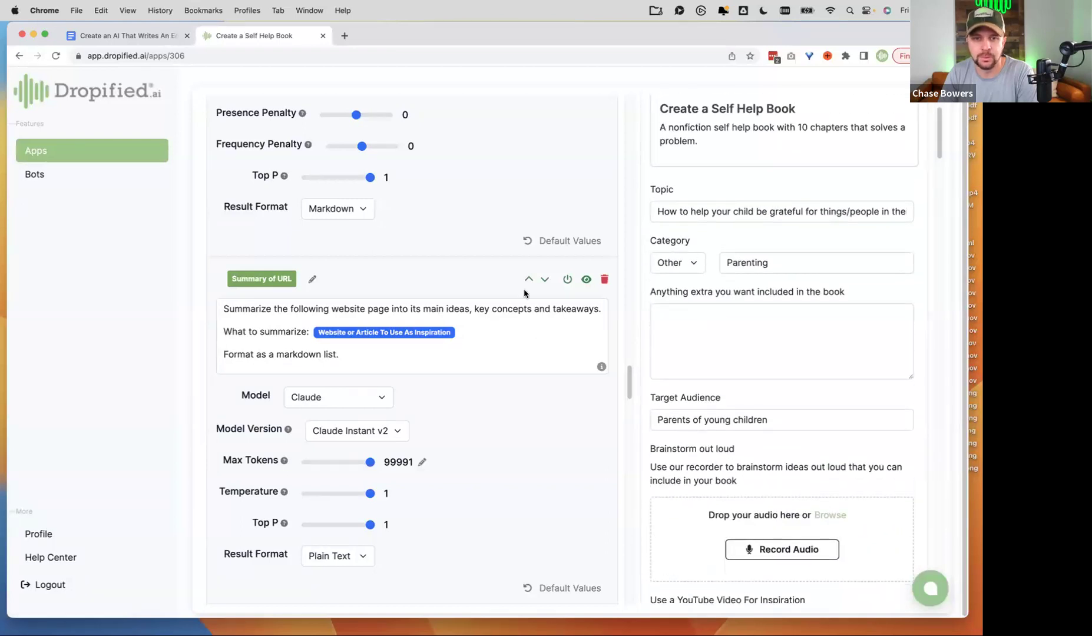
scroll(508, 339, "up", 2)
scroll(508, 341, "up", 7)
scroll(508, 340, "down", 6)
left_click_drag(526, 399, 528, 394)
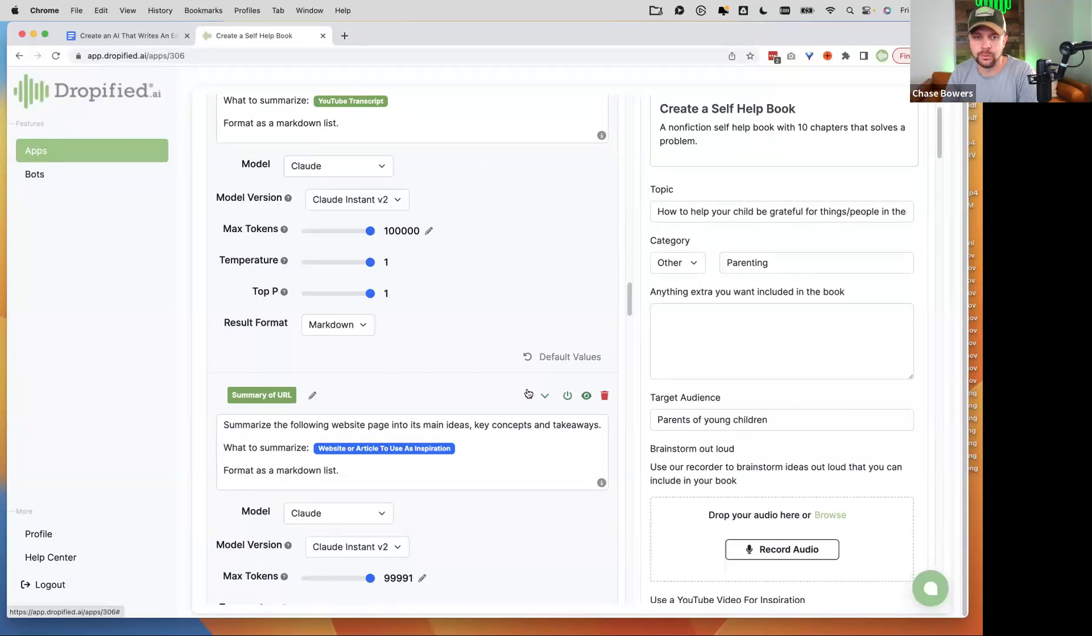
left_click(527, 395)
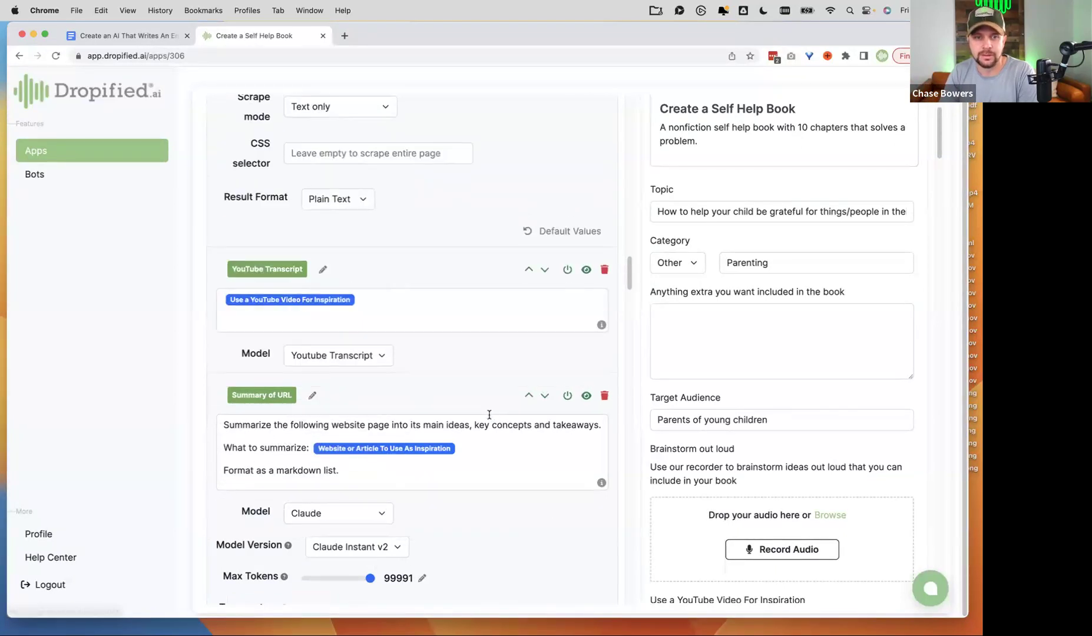
left_click(529, 487)
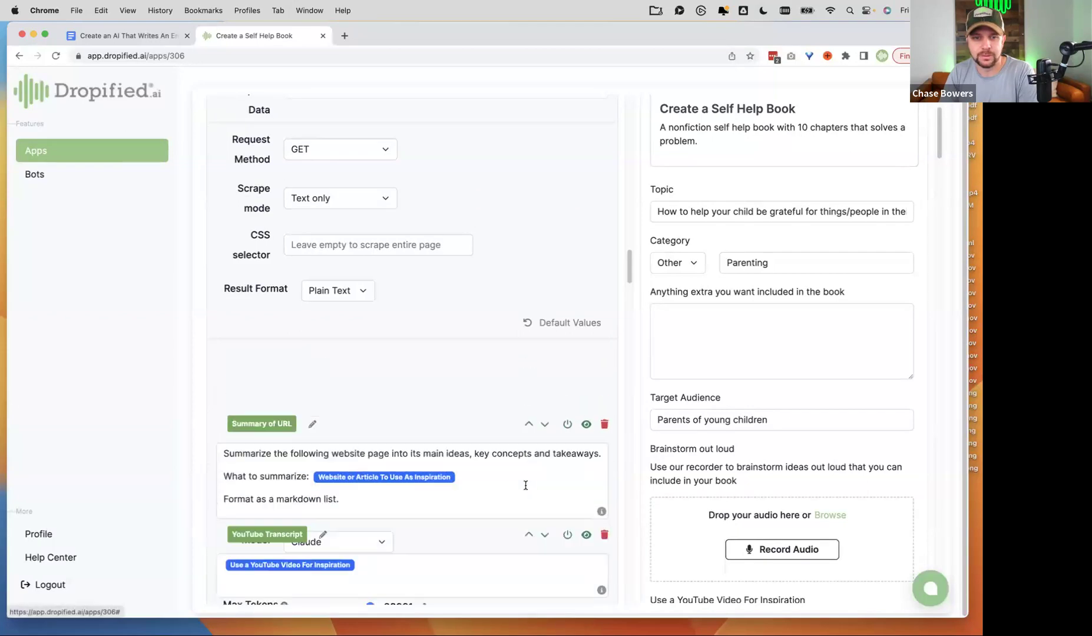
Check the order and content of the Other Website Research, Summary of URL and YouTube Transcript prompts.
scroll(485, 451, "up", 4)
scroll(484, 450, "down", 9)
scroll(484, 447, "down", 1)
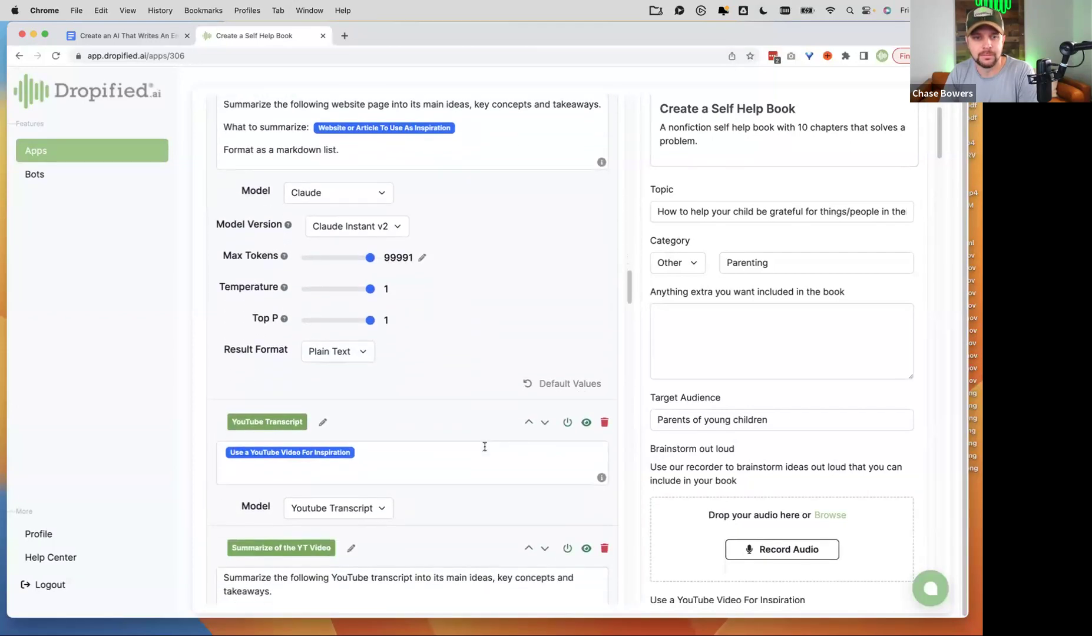
scroll(485, 446, "up", 10)
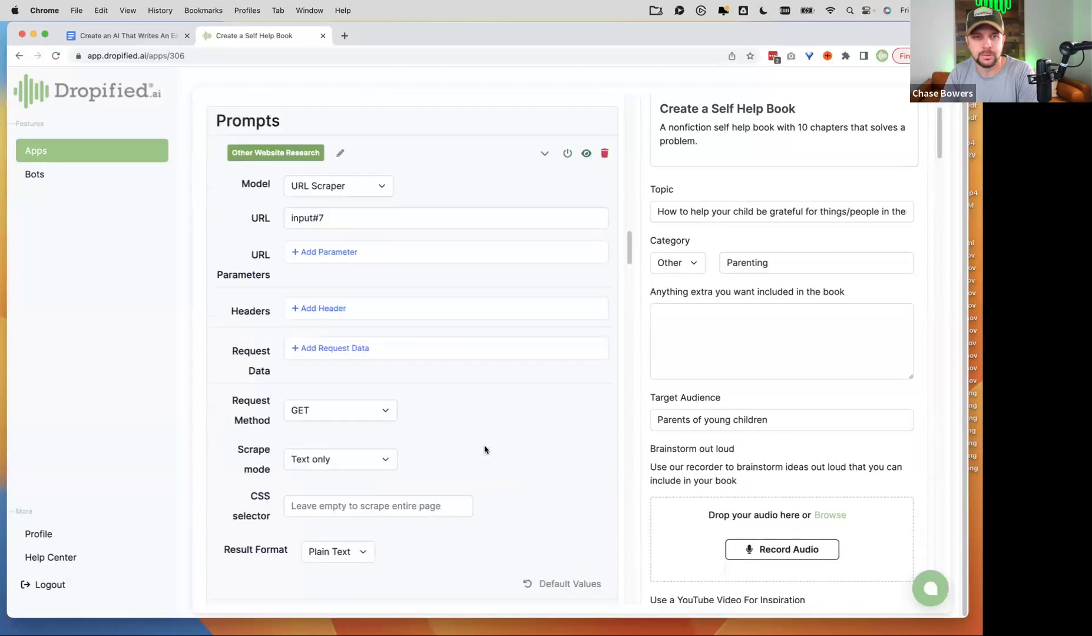
scroll(479, 360, "down", 10)
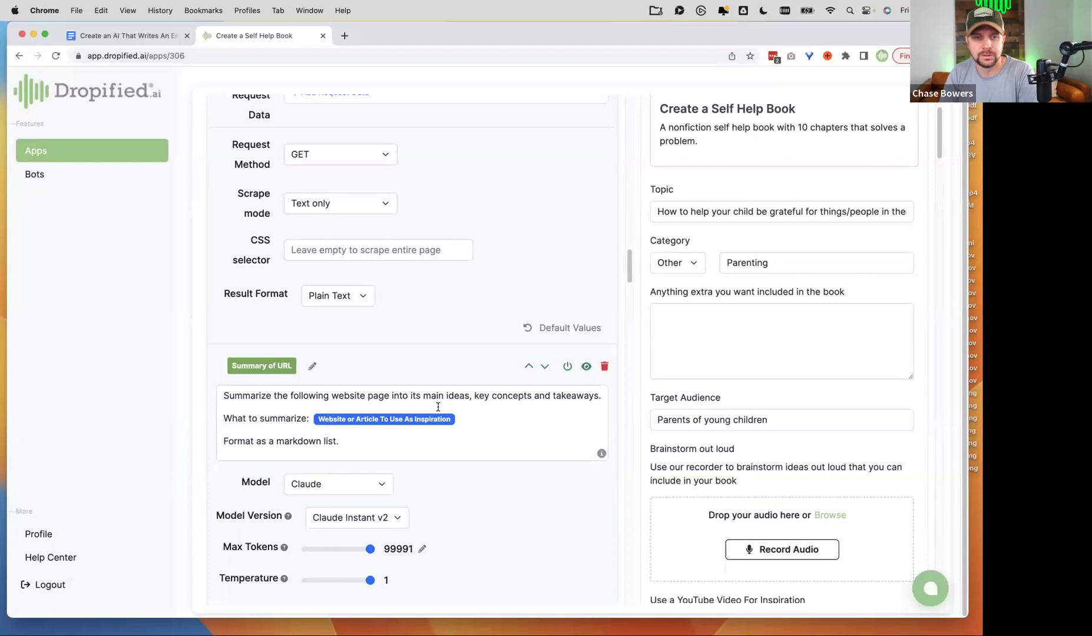
Replace the website input reference in the Summary of URL prompt's "What to summarize" line with the Other Website Research prompt reference.
scroll(438, 407, "up", 5)
scroll(440, 404, "down", 4)
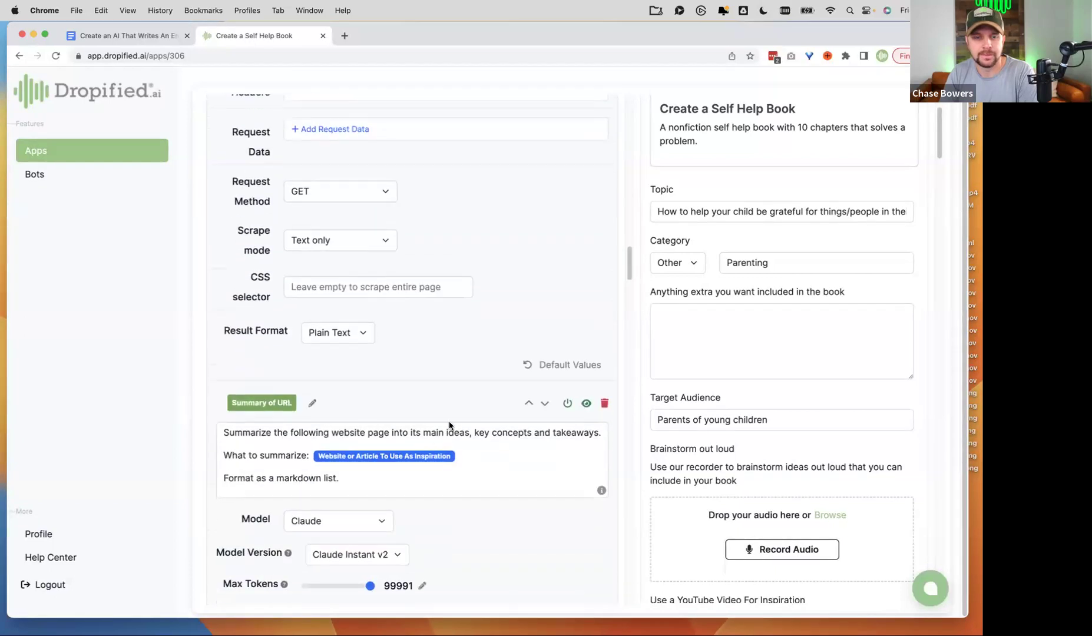
left_click(461, 453)
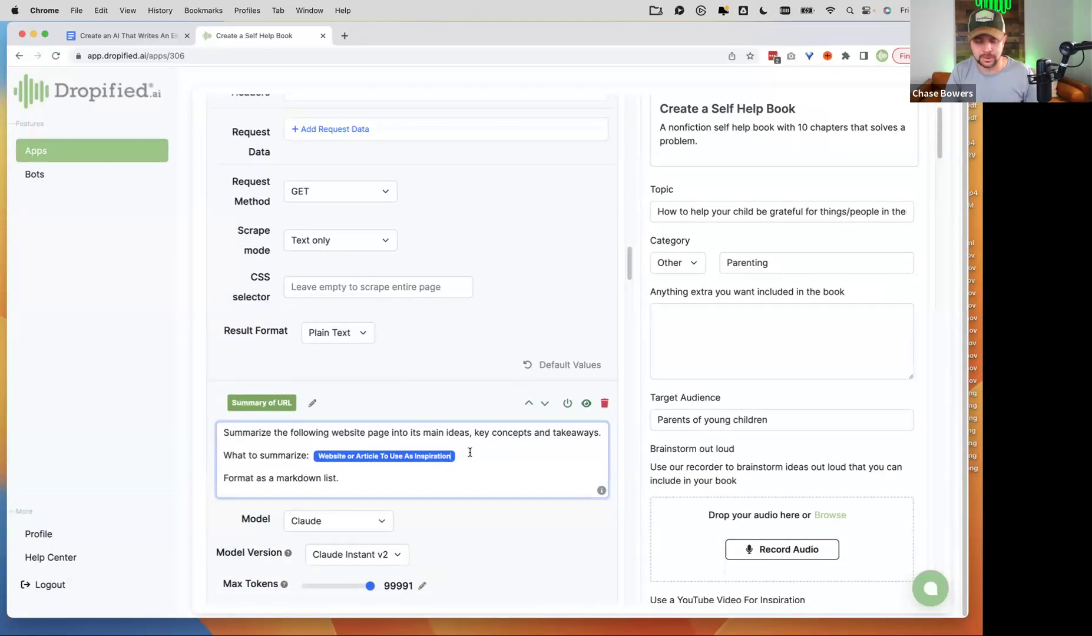
key("BackSpace")
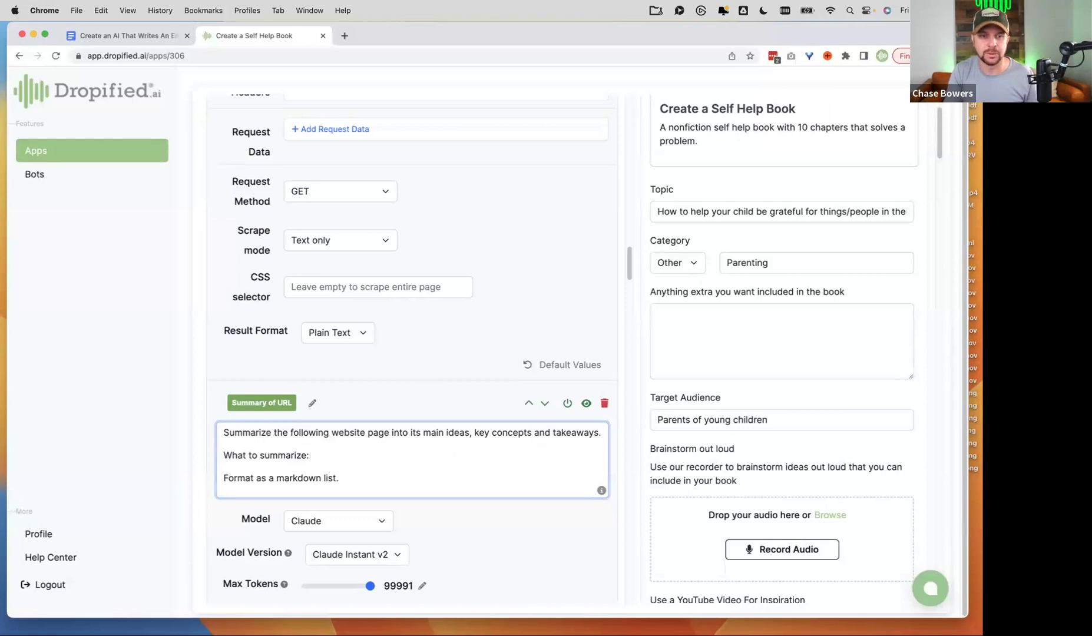
scroll(500, 239, "up", 8)
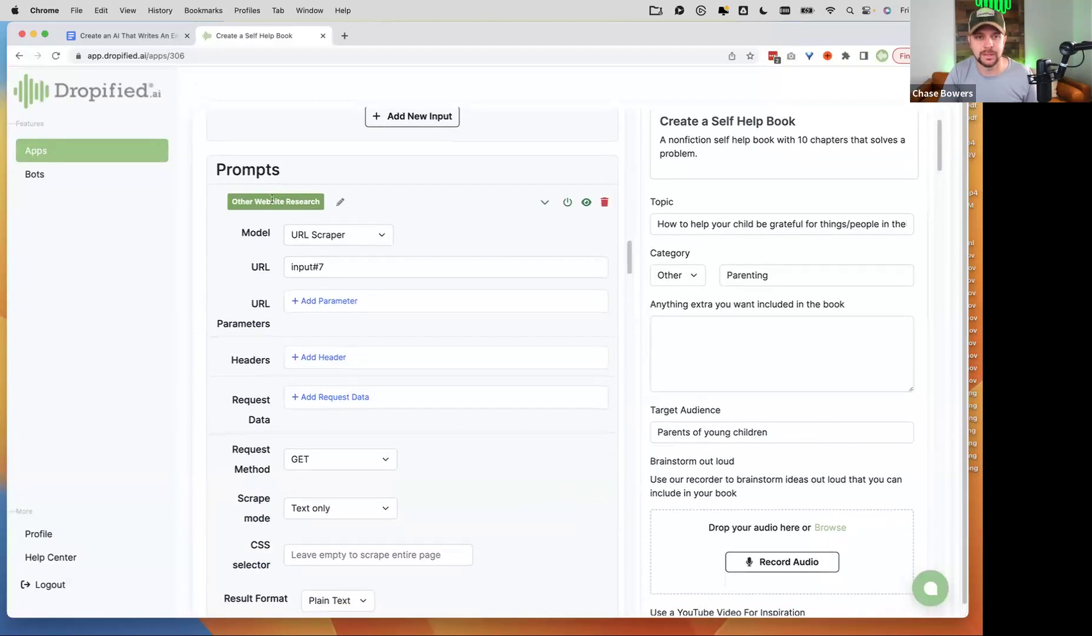
scroll(380, 372, "down", 7)
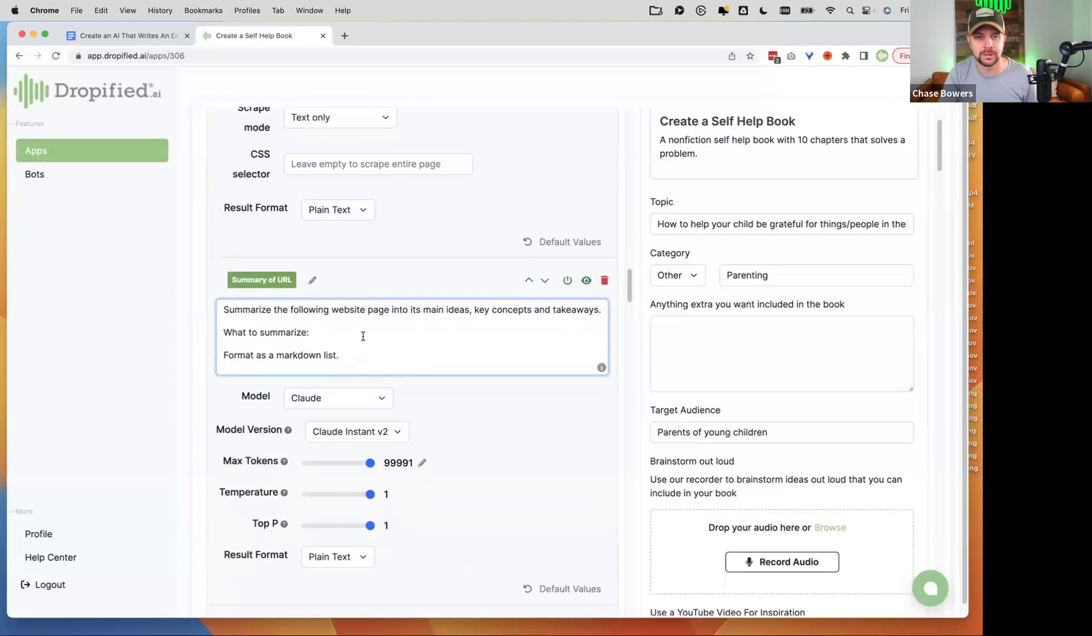
type("@")
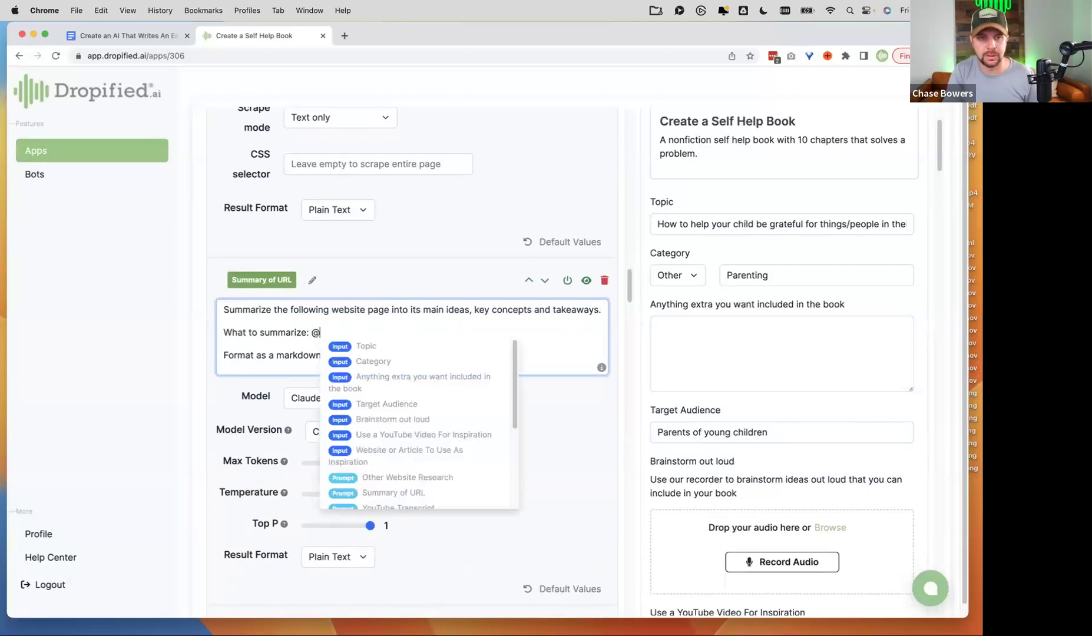
scroll(411, 415, "down", 3)
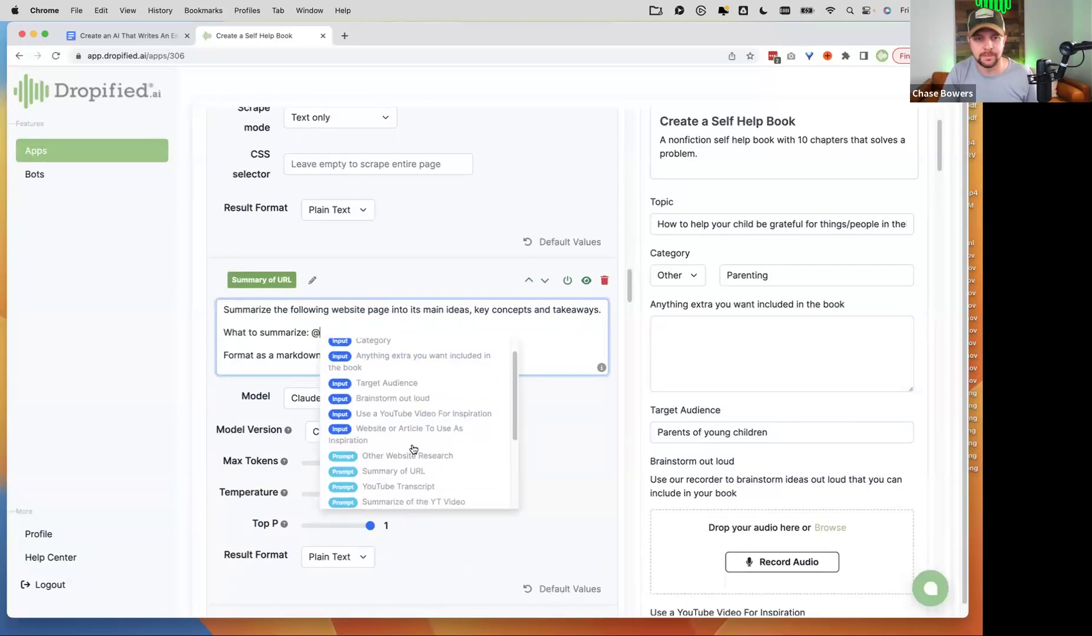
left_click(409, 358)
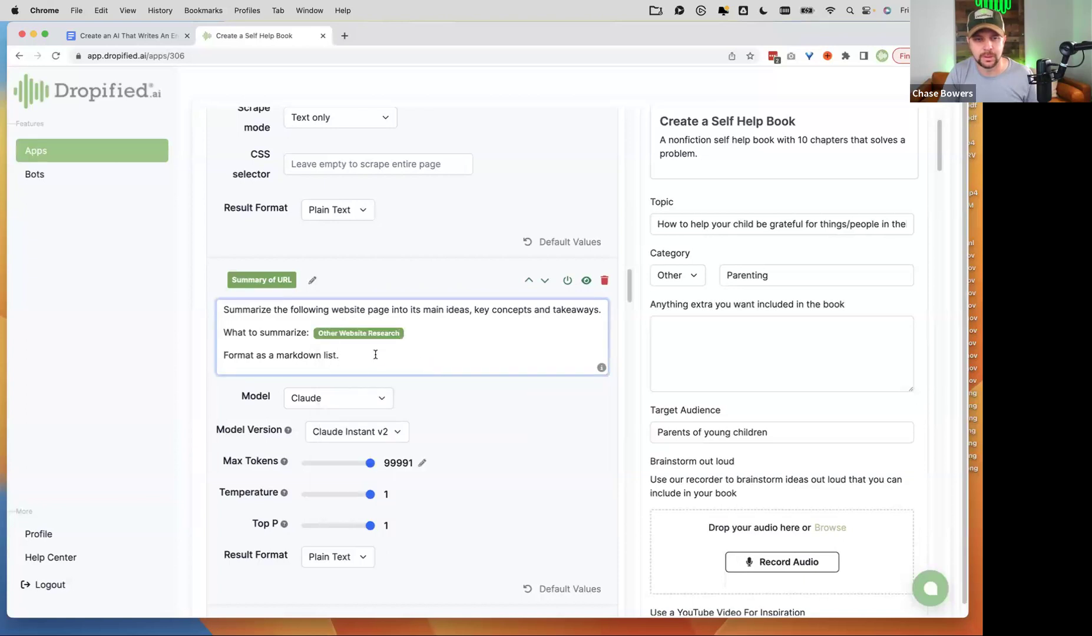
Review the order of the research and summary prompts, and save the Create a Self Help Book app.
scroll(375, 354, "down", 7)
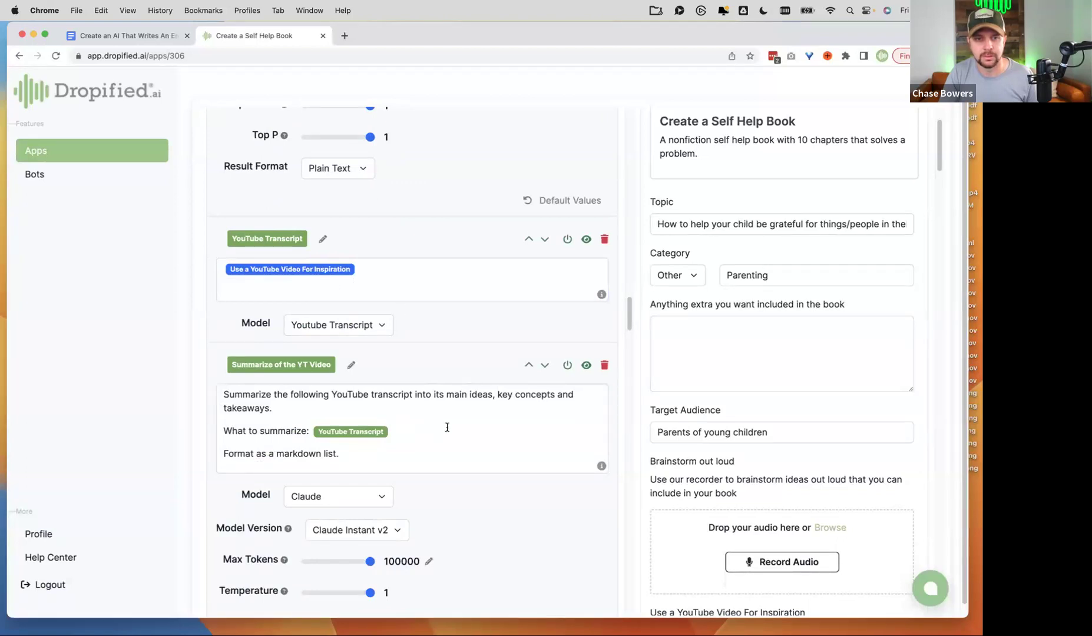
scroll(447, 427, "up", 12)
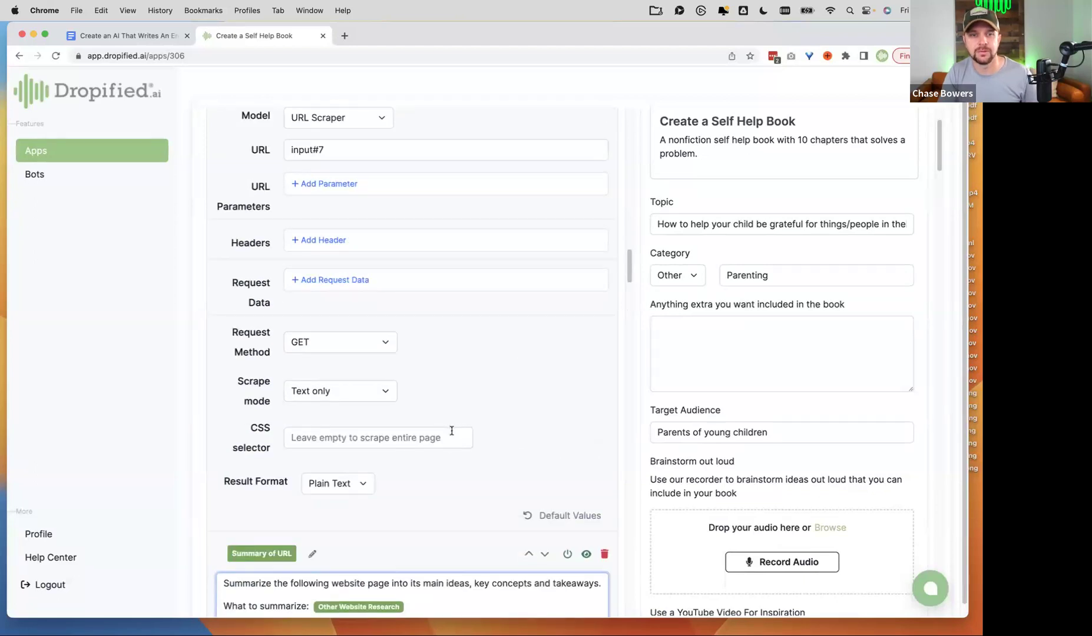
scroll(452, 430, "up", 10)
scroll(451, 435, "down", 8)
scroll(551, 275, "up", 1)
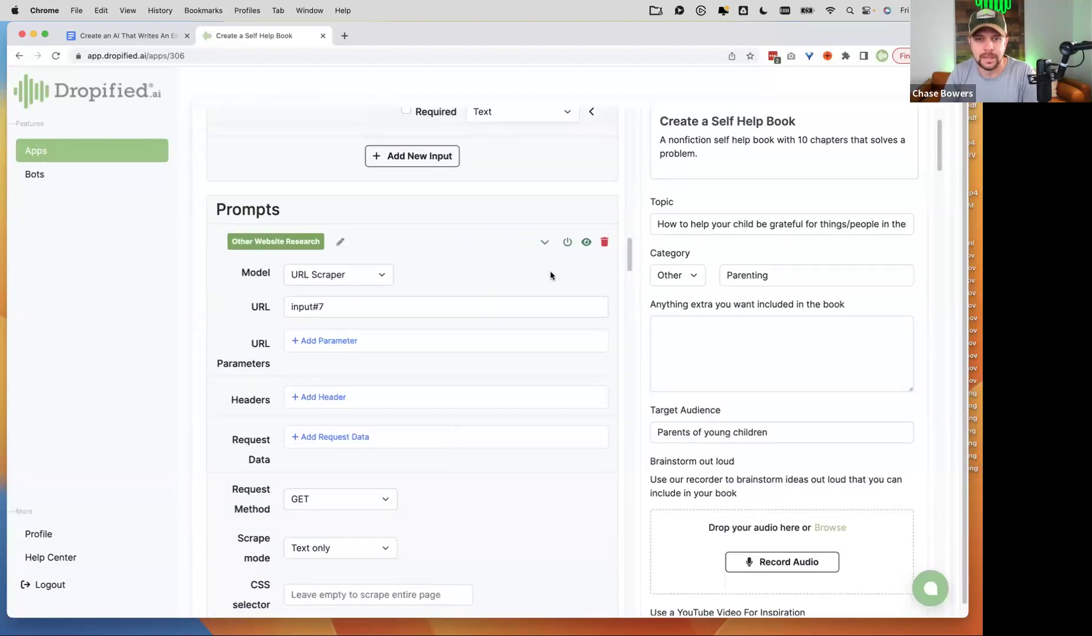
scroll(439, 403, "down", 20)
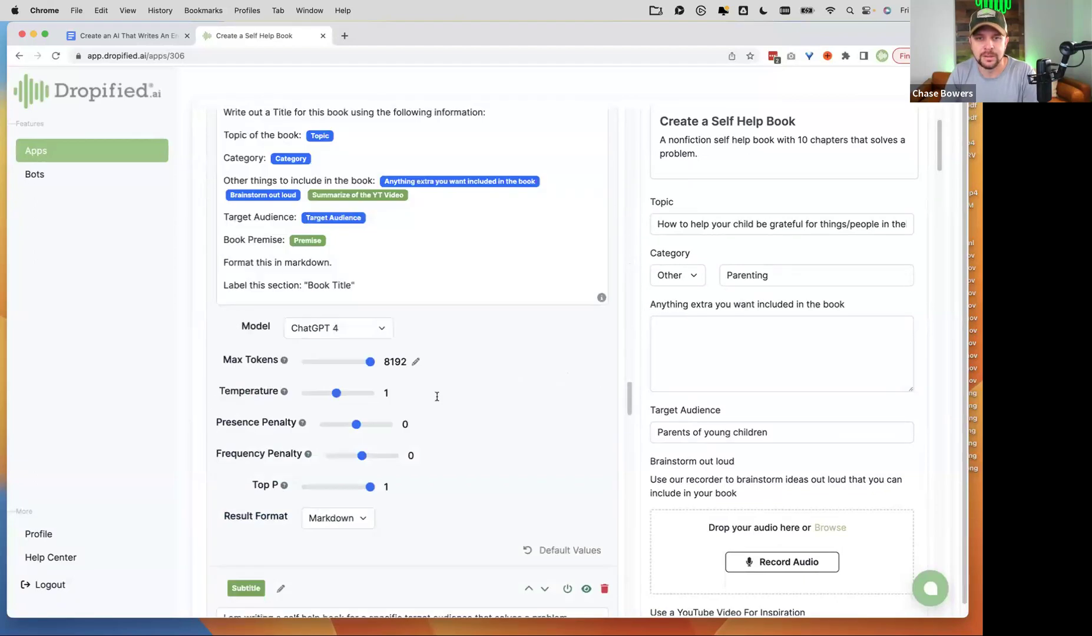
left_click(230, 565)
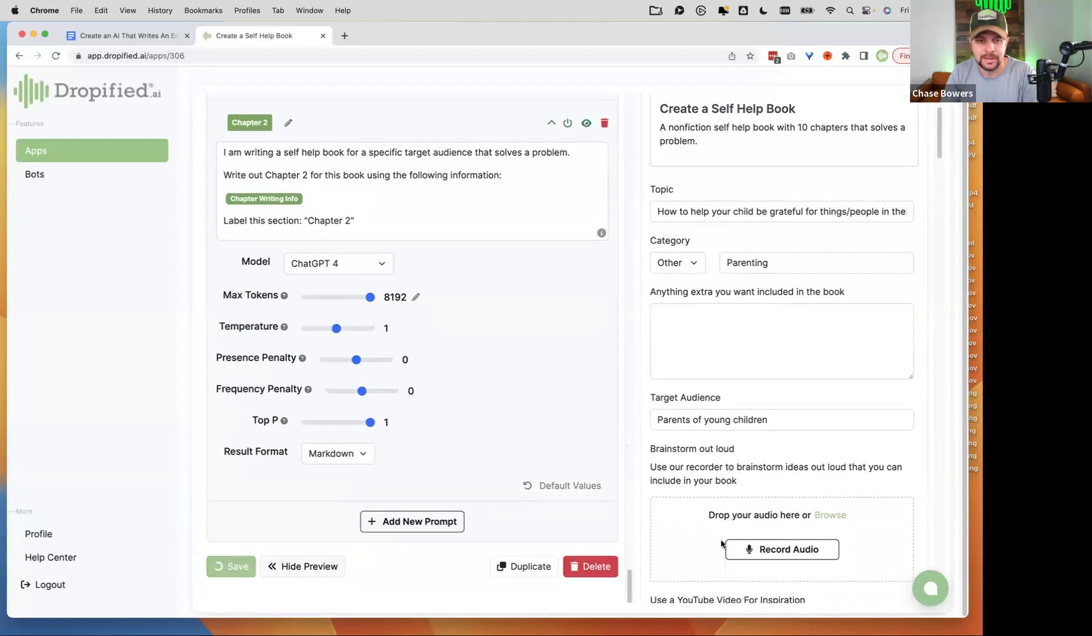
left_click(488, 399)
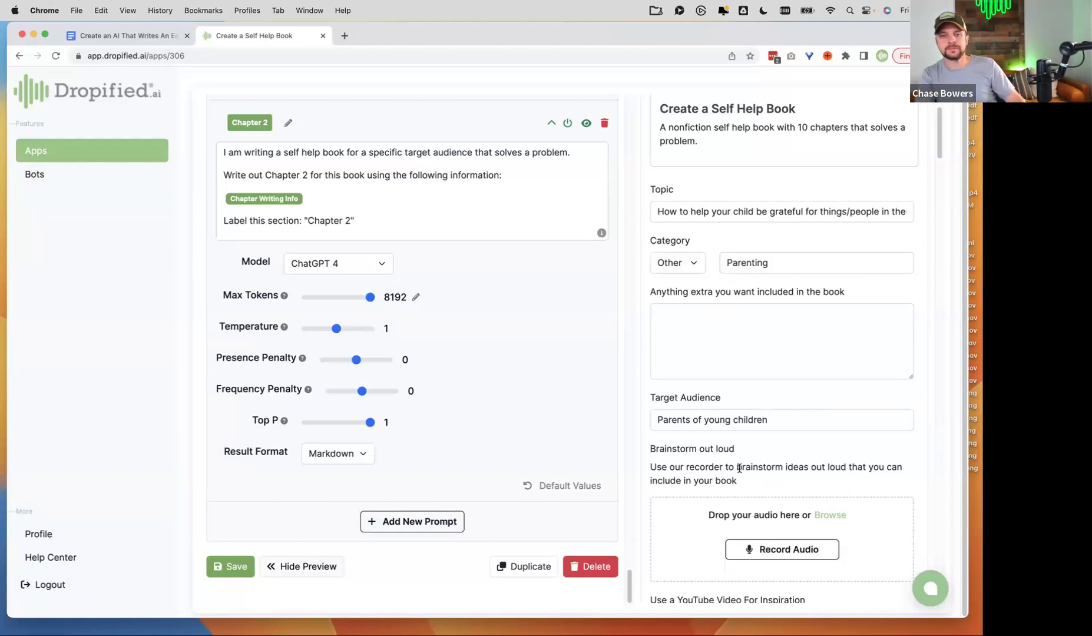
Open the Create a Self Help Book app's standalone view page from its preview.
scroll(739, 468, "down", 5)
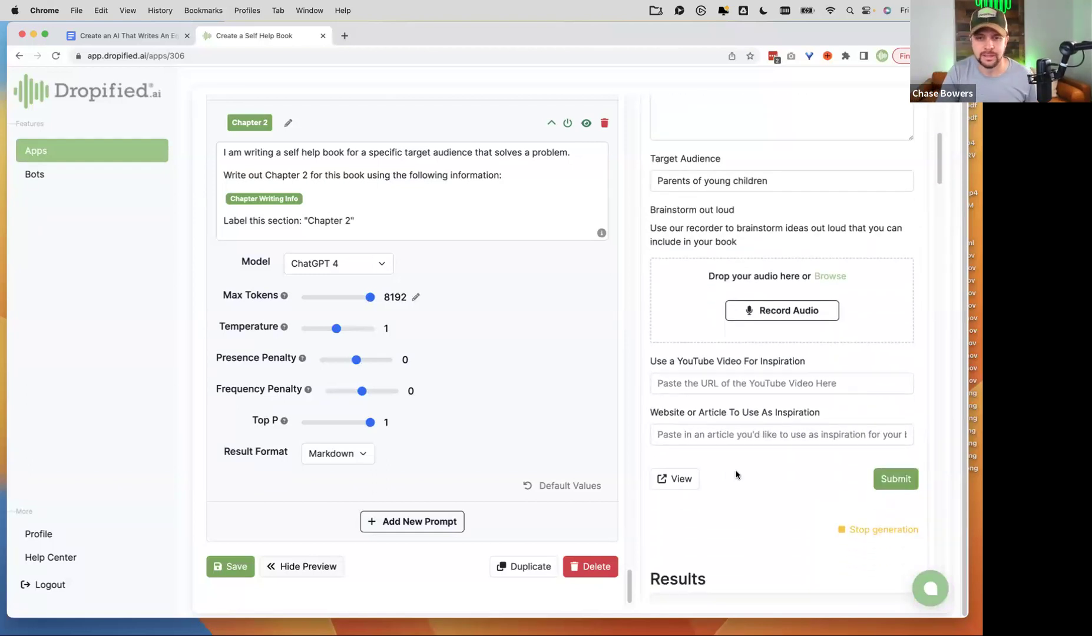
scroll(345, 348, "up", 3)
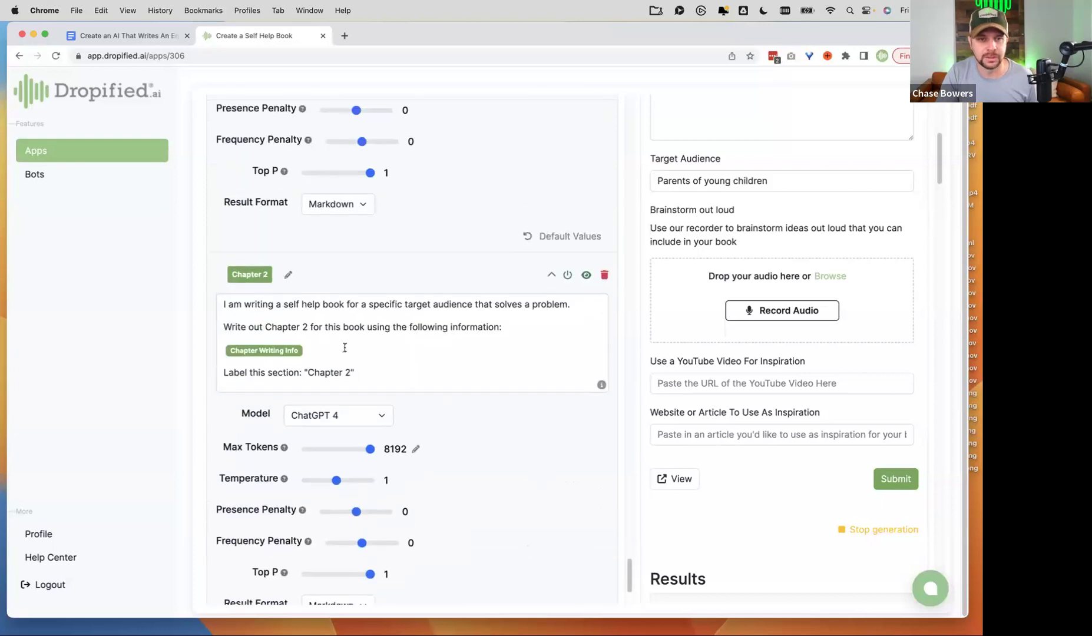
left_click(406, 373)
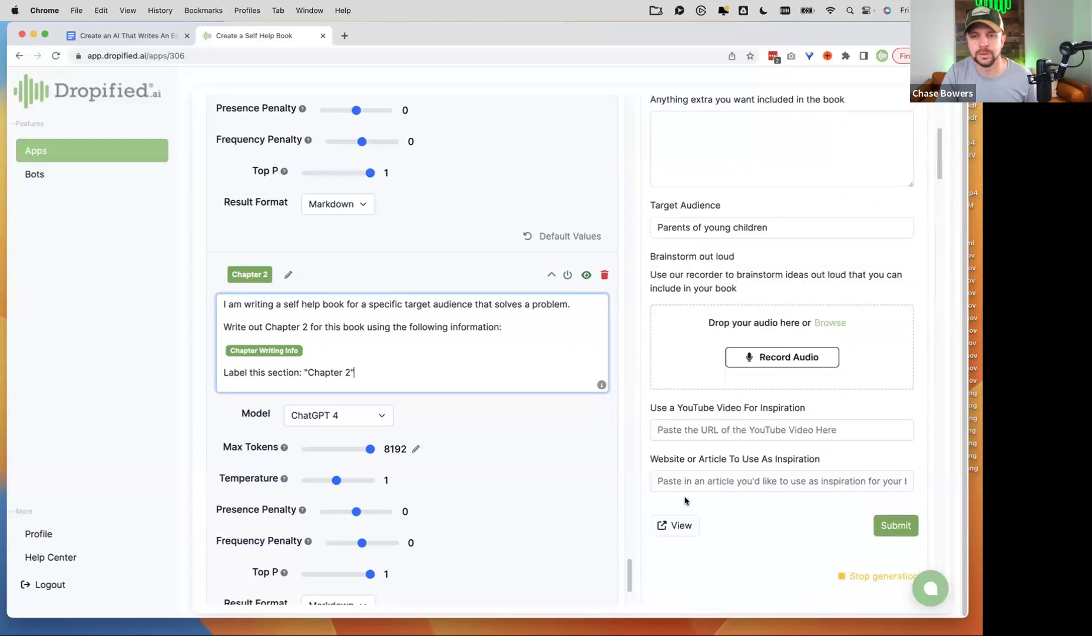
left_click(681, 525)
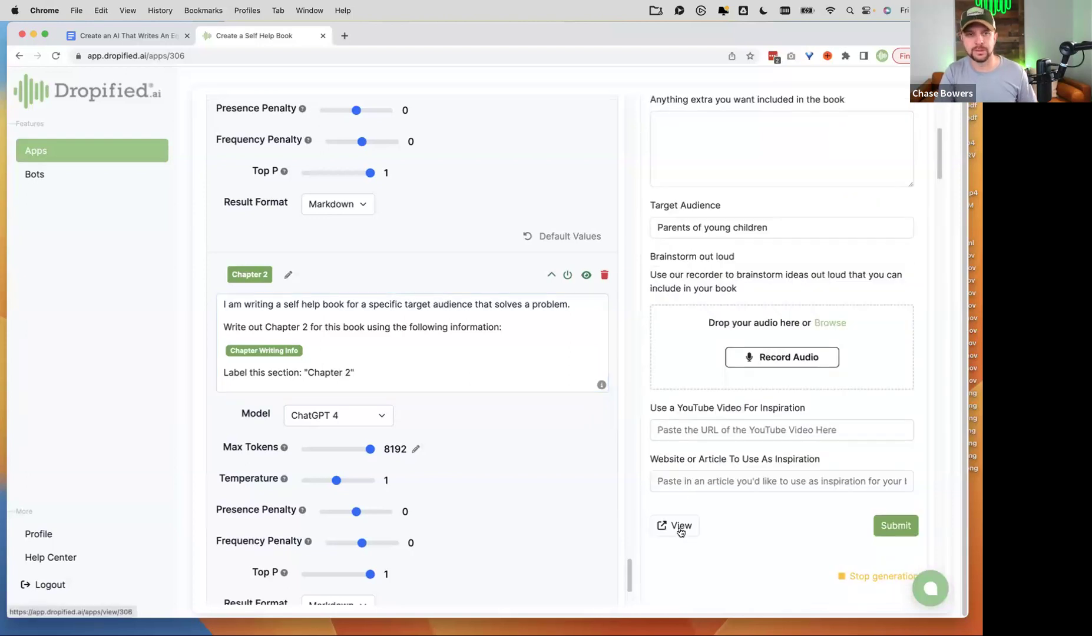
left_click(377, 36)
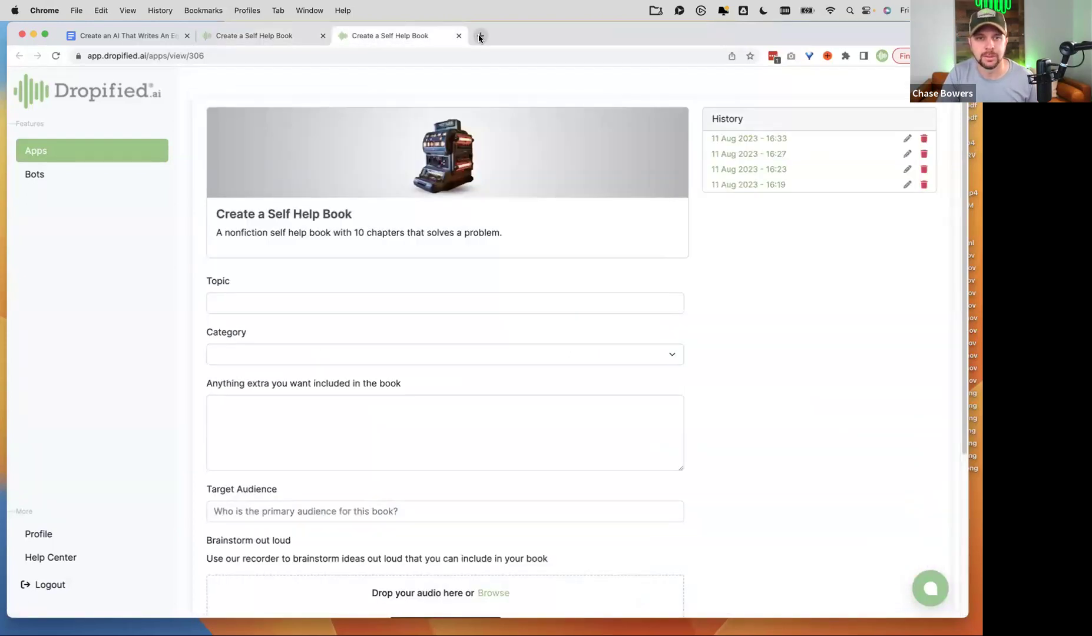
Open YouTube in a new browser tab and add another blank tab beside it.
left_click(479, 36)
type("y")
key("Return")
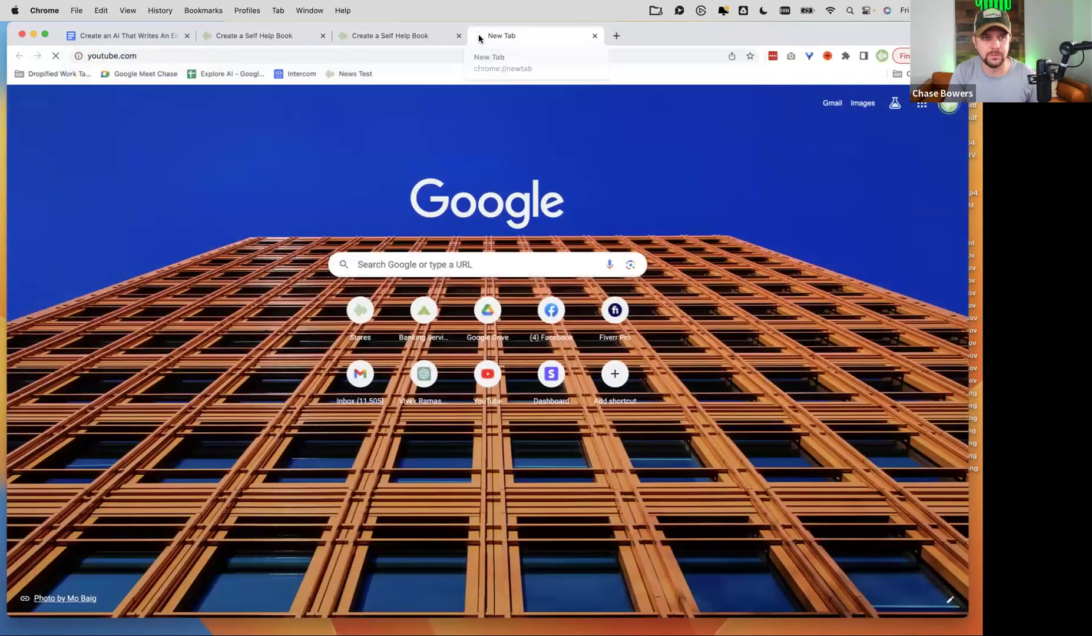
key("super+t")
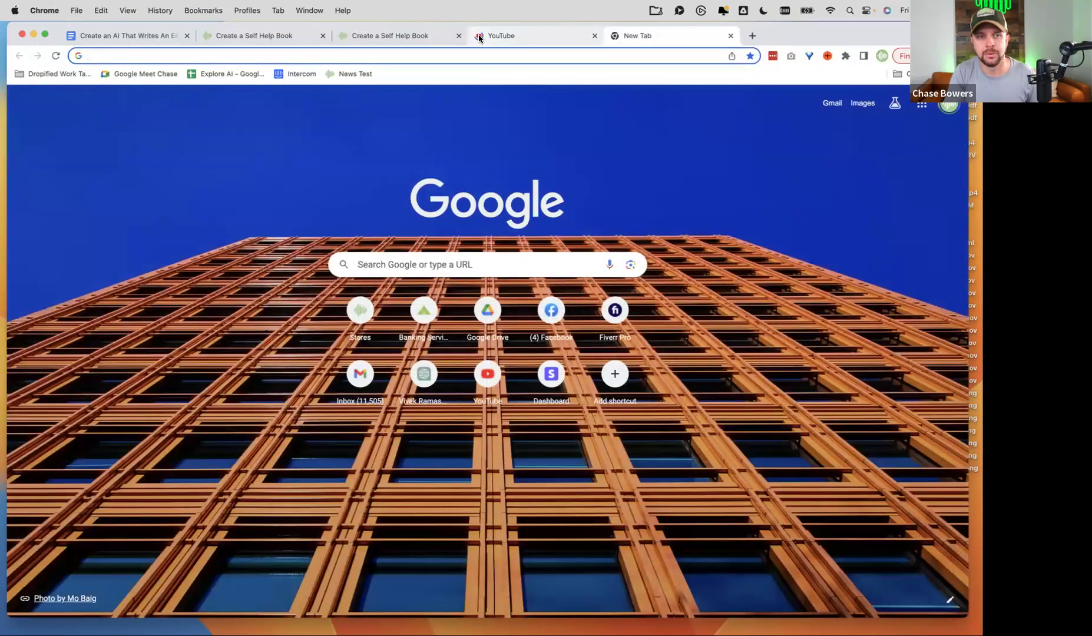
type("teaching your ch")
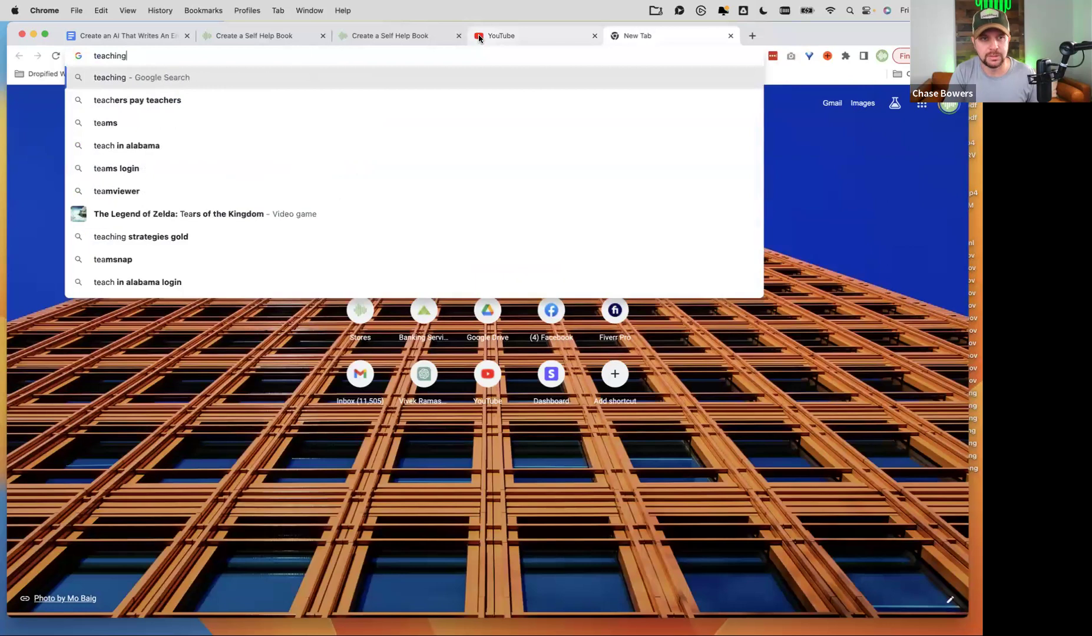
key("super+a")
key("BackSpace")
Search Google for "a framework for teaching your young children gratitude".
type("a frea")
key("BackSpace")
key("BackSpace")
type("amework")
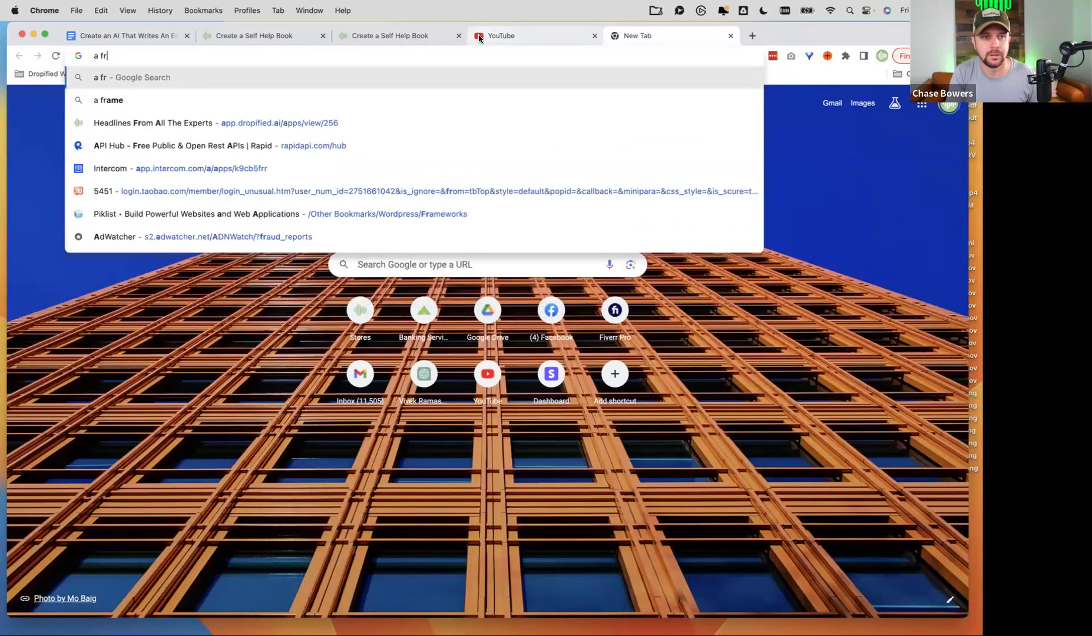
type(" f")
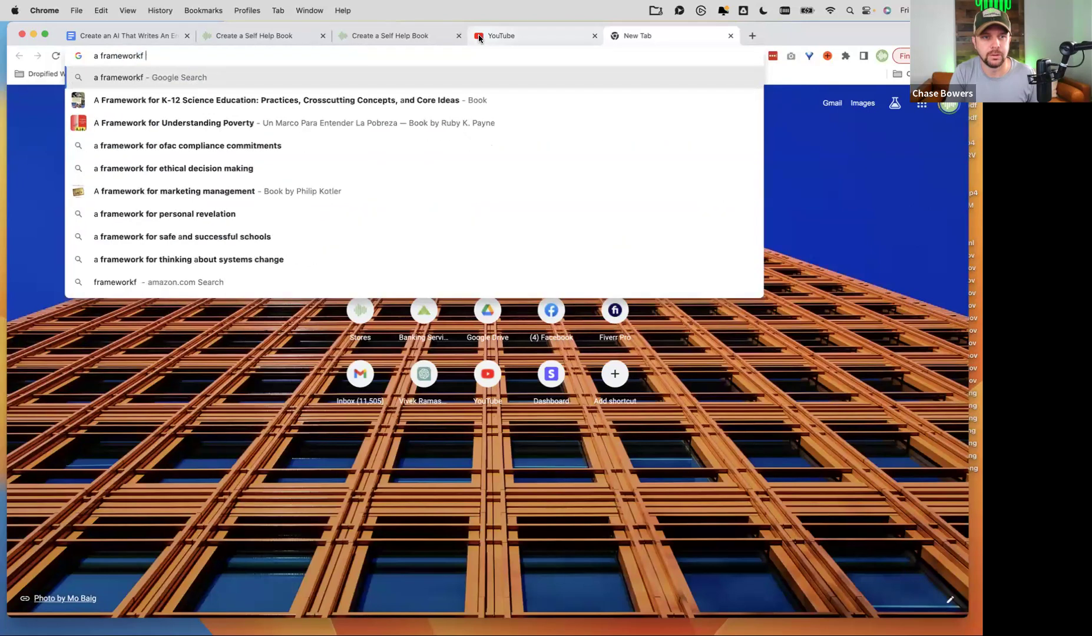
type("or teaching your chi")
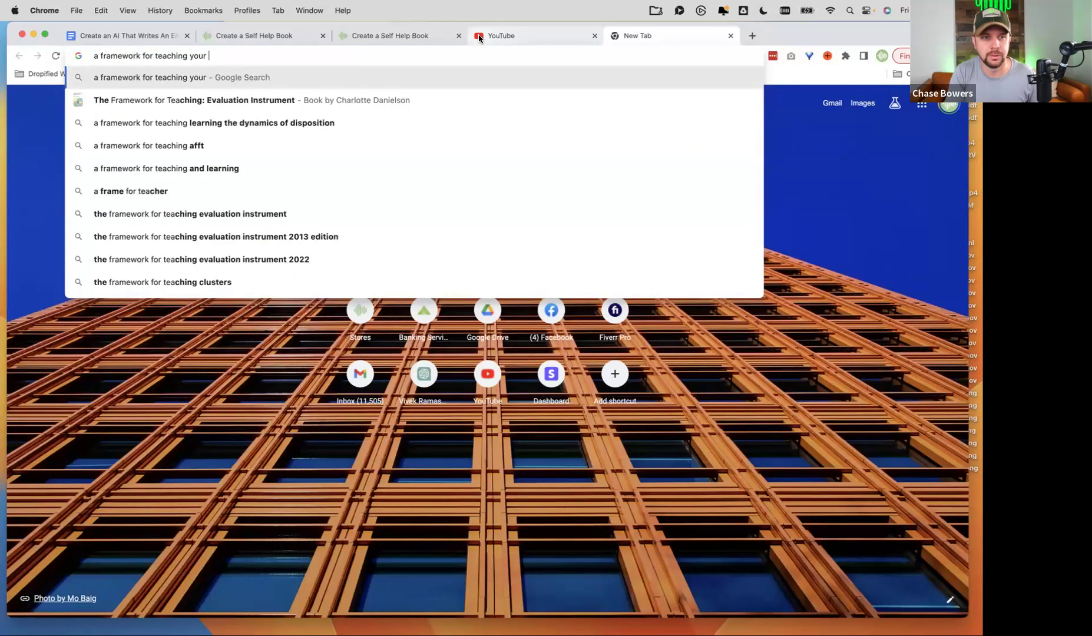
key("BackSpace")
key("BackSpace")
key("BackSpace")
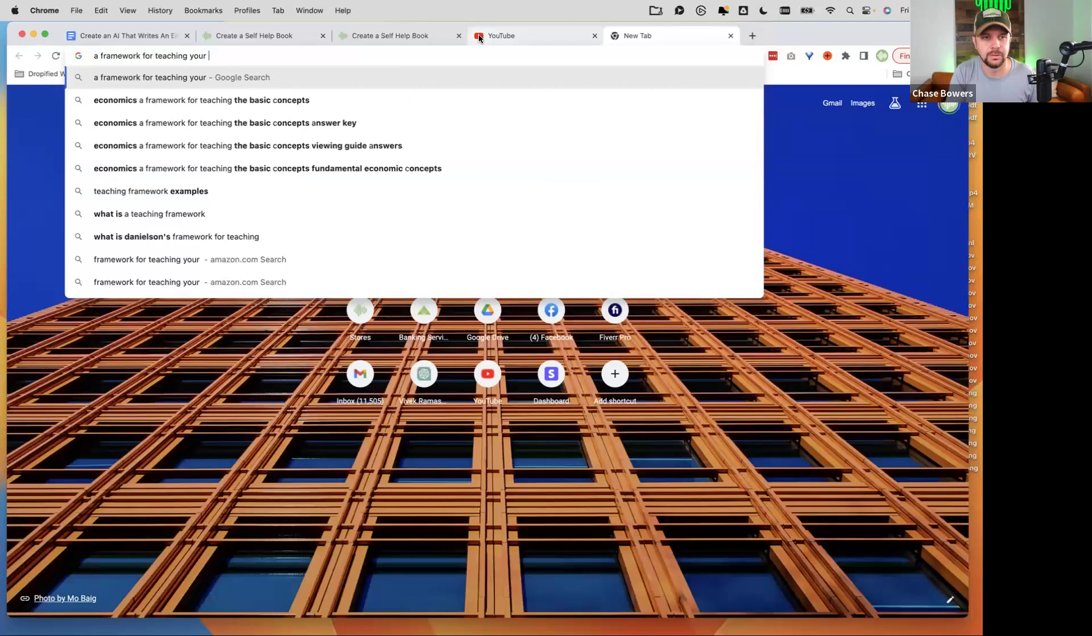
type("youy")
key("BackSpace")
type("n")
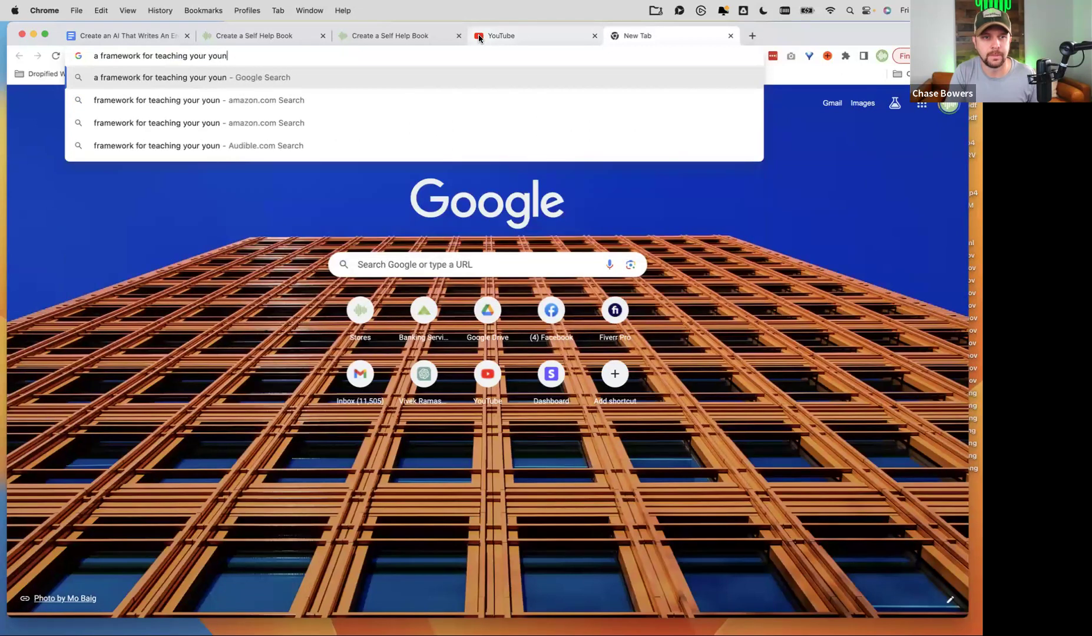
type("g children grat")
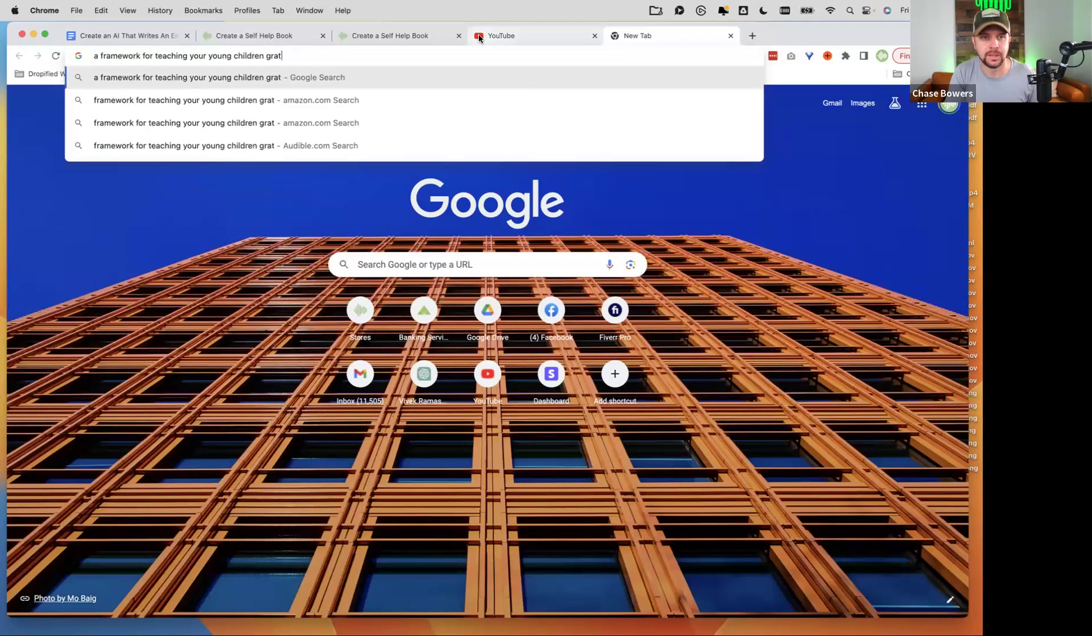
type("tiude")
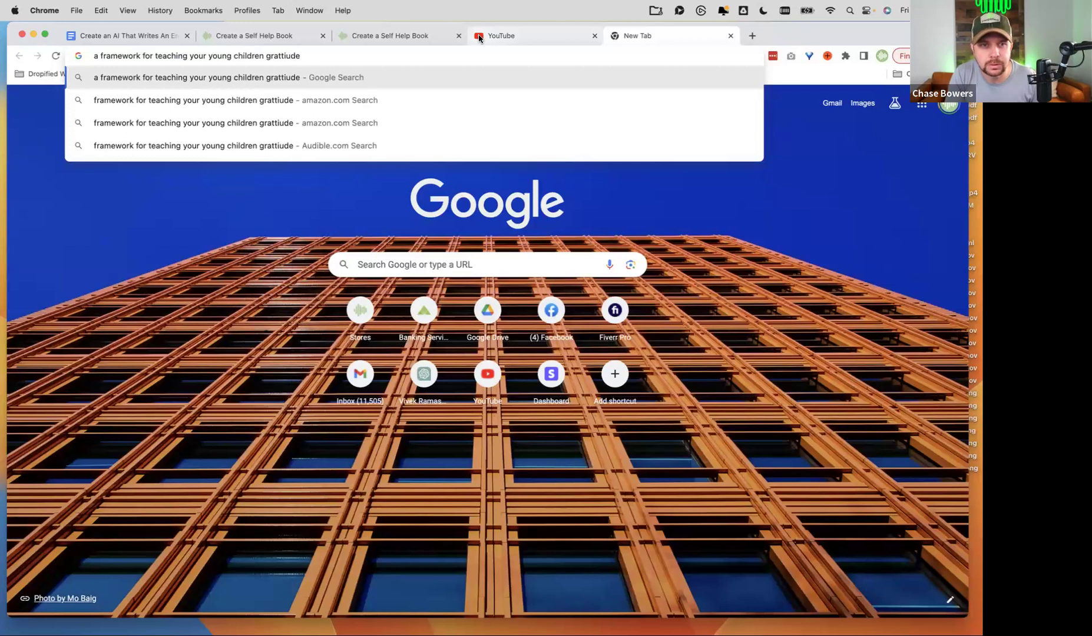
key("BackSpace")
key("BackSpace")
key("BackSpace")
key("BackSpace")
key("BackSpace")
key("BackSpace")
type("titude")
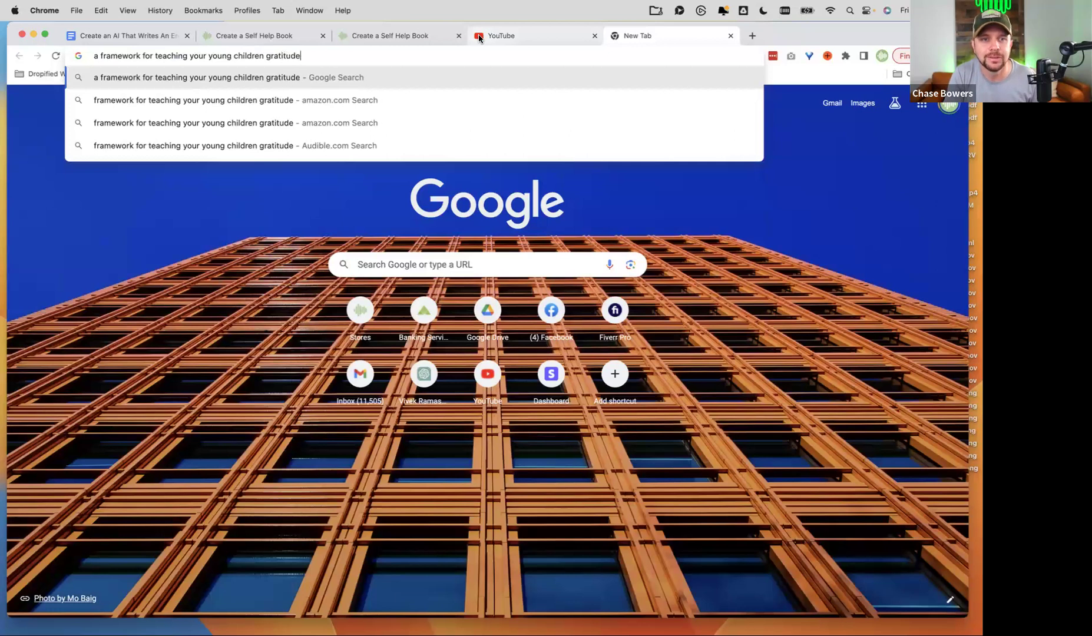
key("Return")
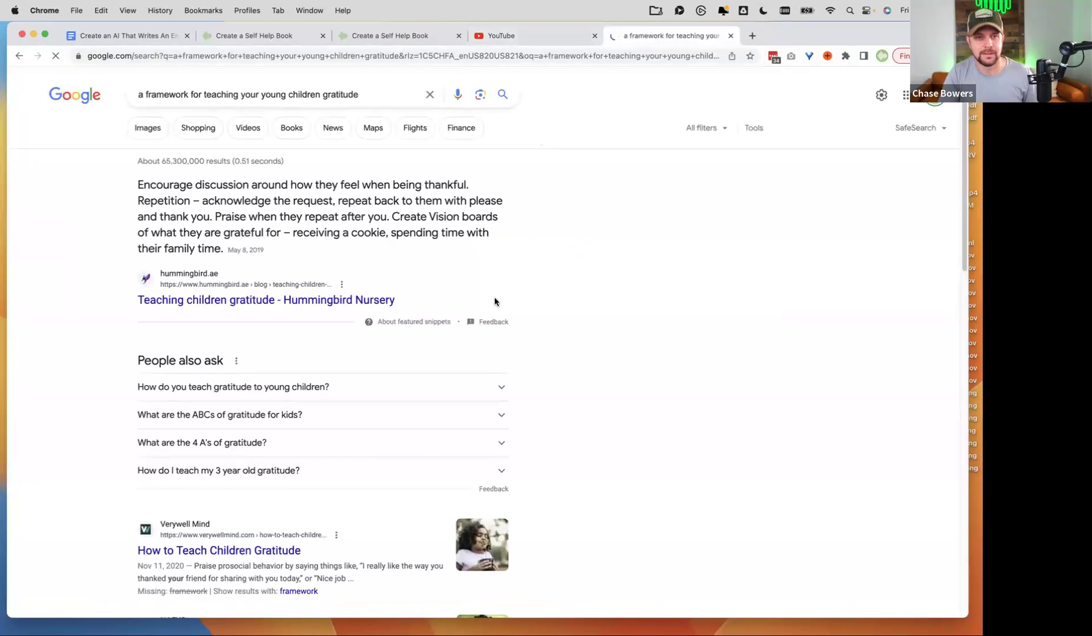
Open the Hummingbird Nursery article "Teaching children gratitude" from the search results and copy its web address.
left_click(242, 303)
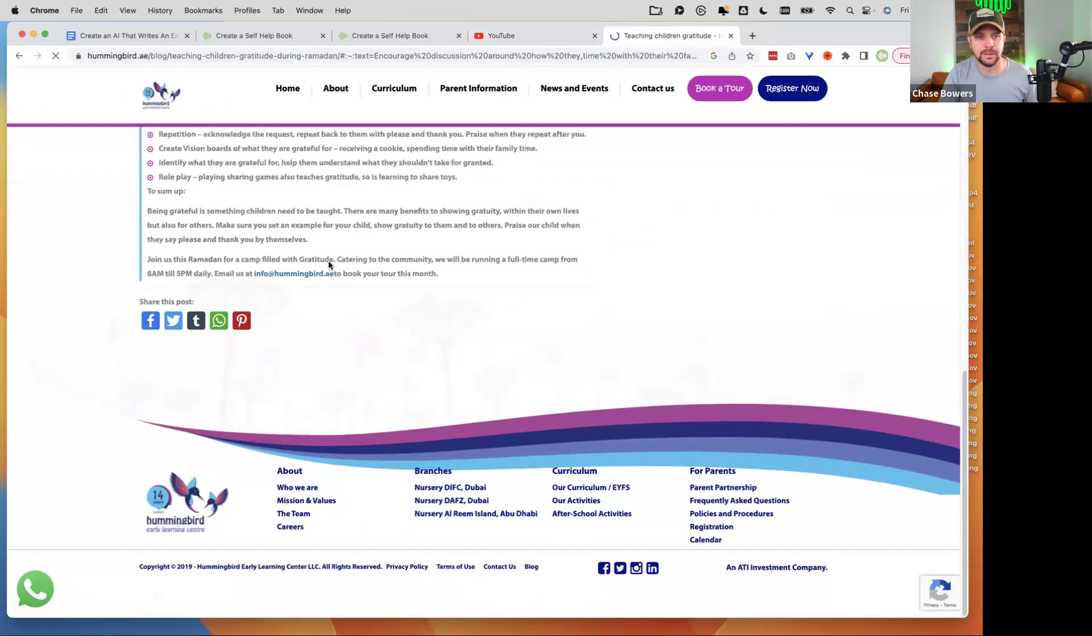
scroll(328, 265, "up", 15)
left_click(269, 57)
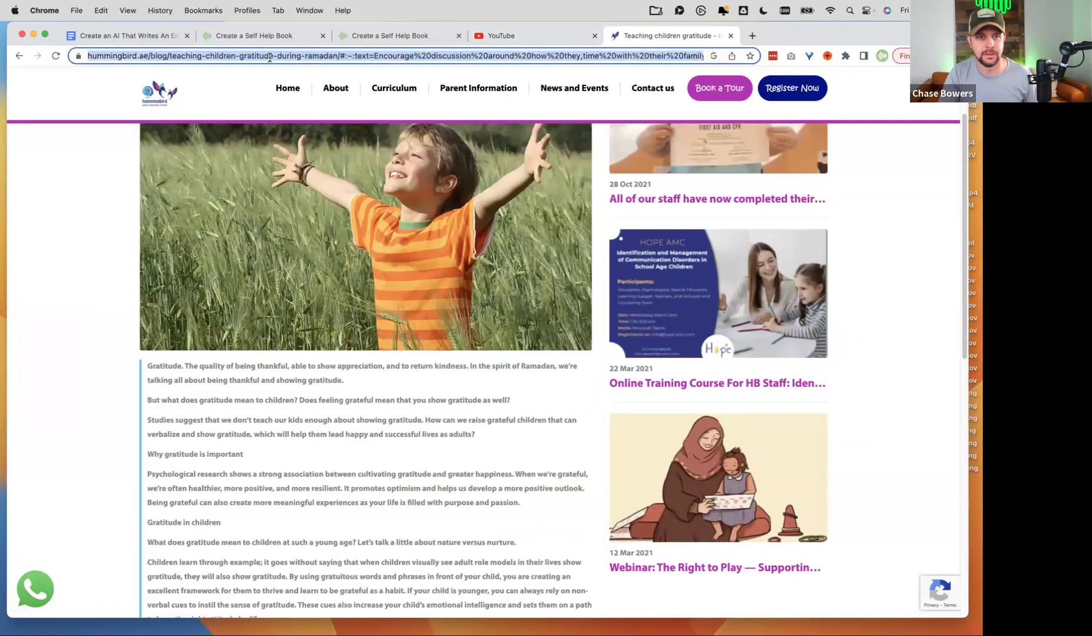
key("super+c")
Paste the copied article address into the app's "Website or Article To Use As Inspiration" field.
left_click(386, 36)
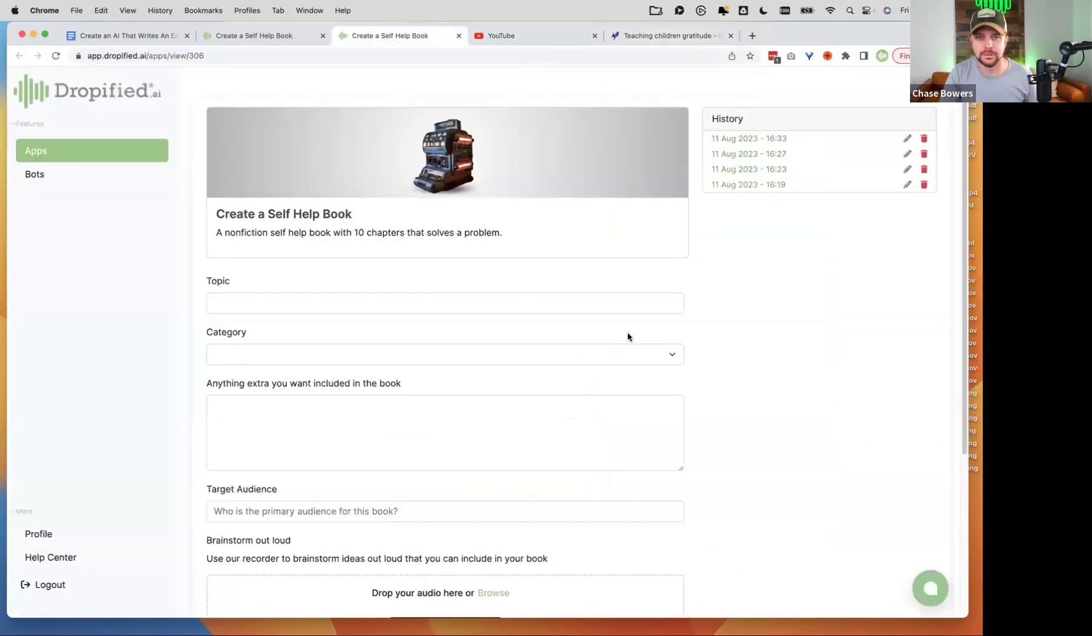
scroll(269, 402, "down", 5)
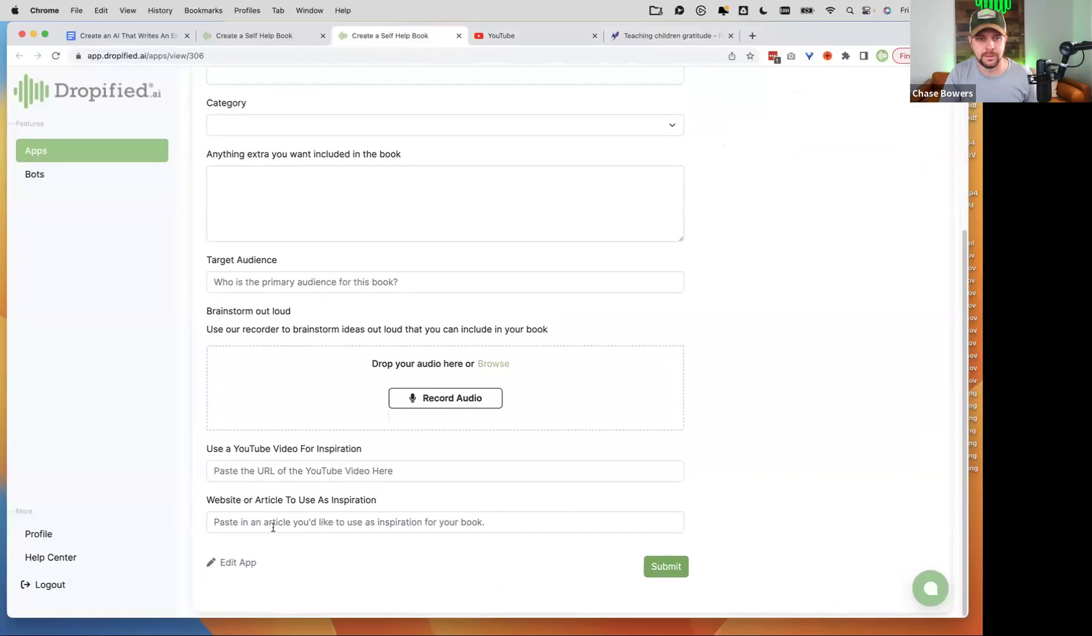
left_click(272, 522)
key("super+v")
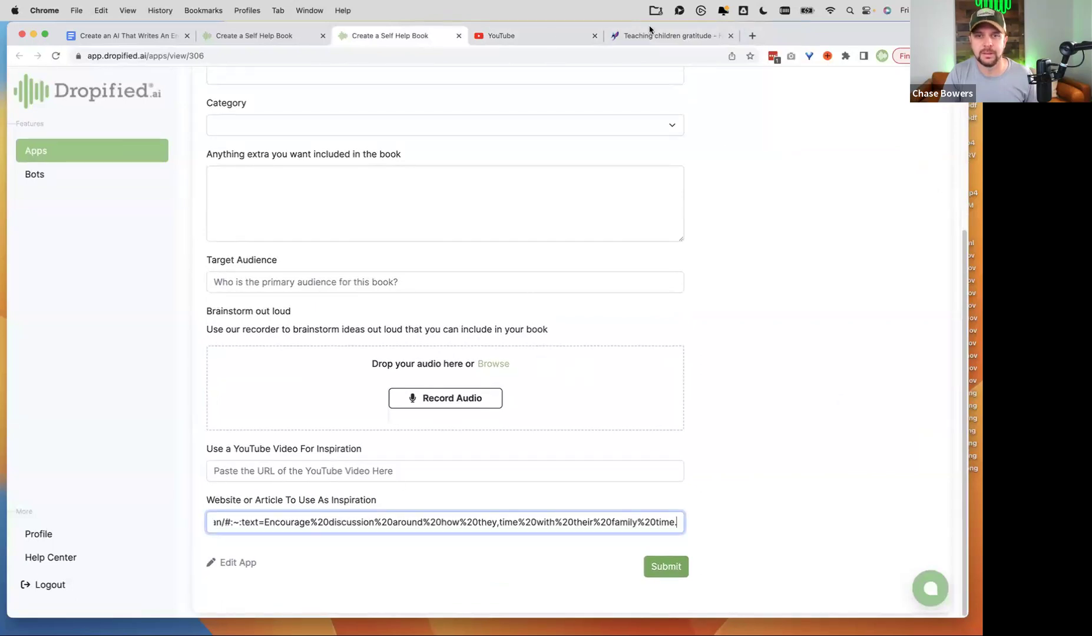
Reuse the Google query to search YouTube for "a framework for teaching your young children gratitude".
left_click(502, 36)
left_click(669, 36)
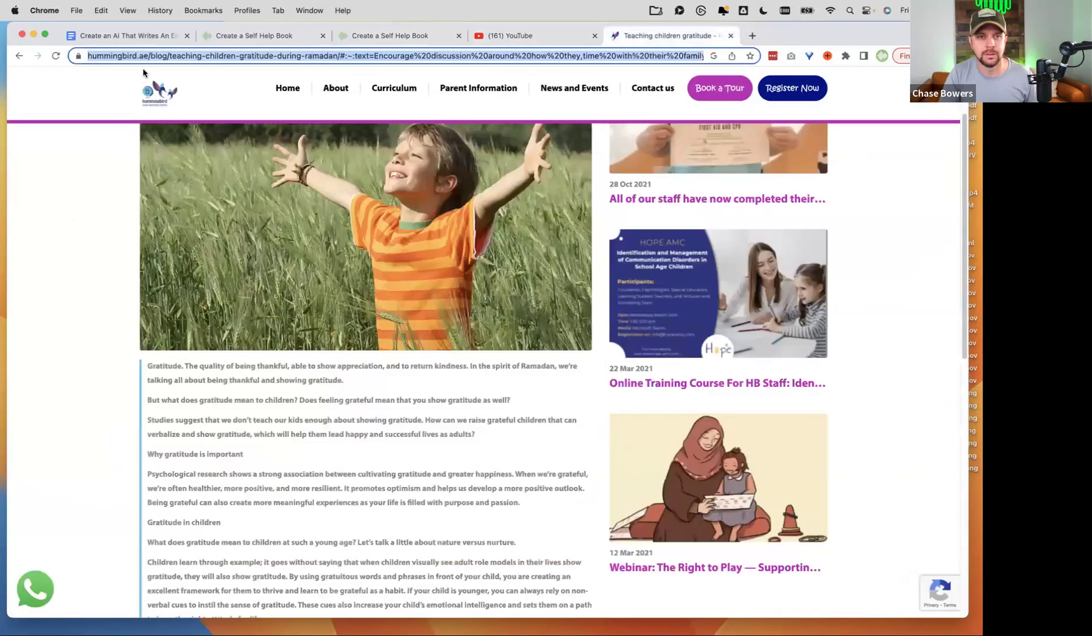
left_click(18, 55)
left_click(231, 90)
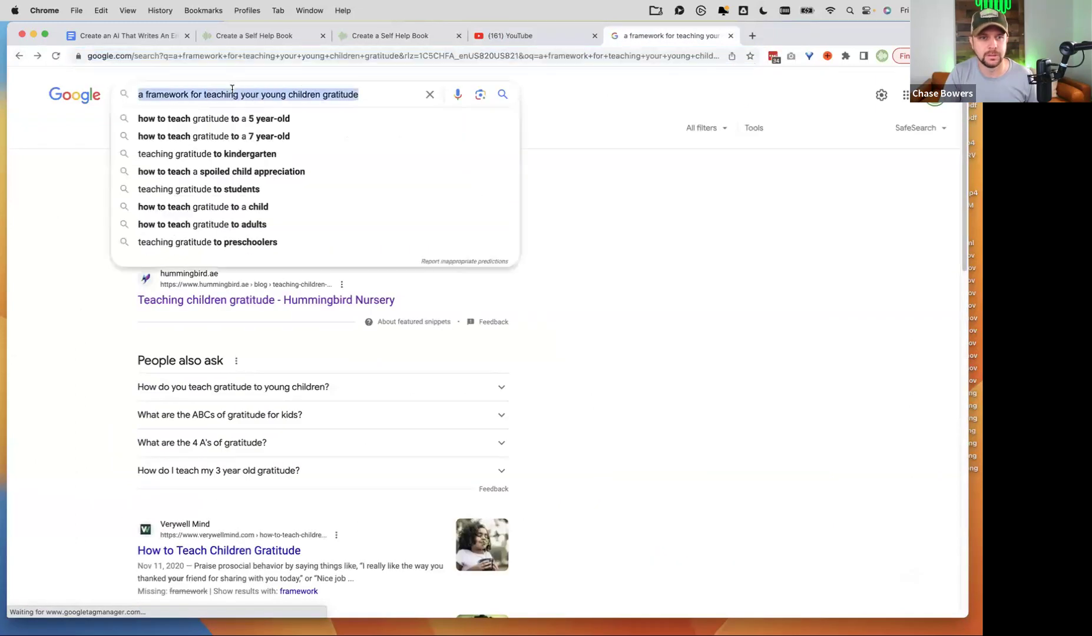
left_click(489, 35)
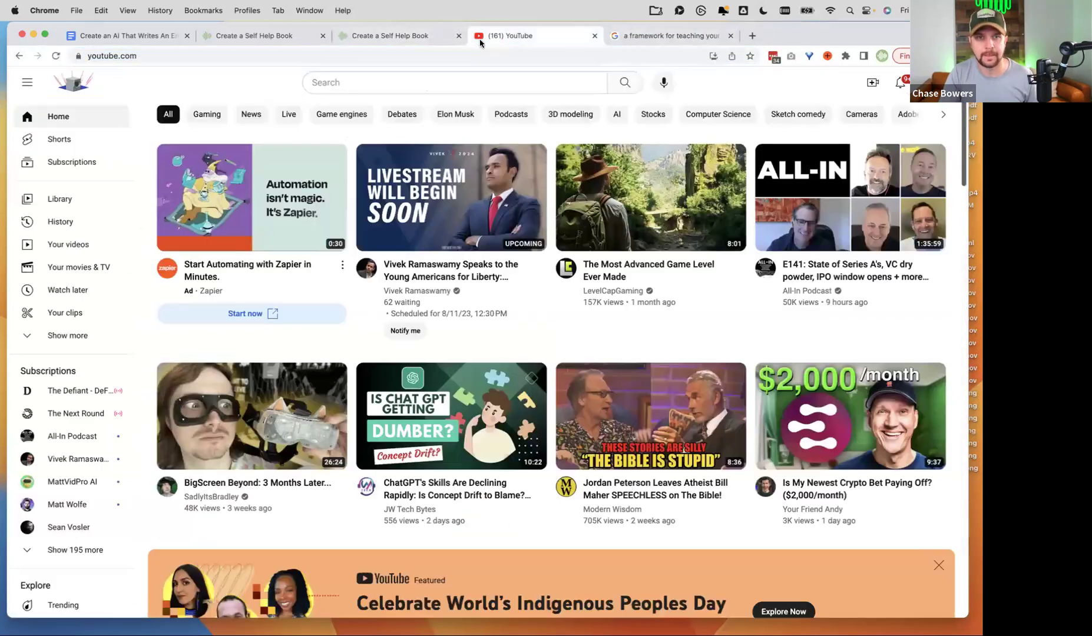
left_click(371, 84)
key("super+v")
key("Return")
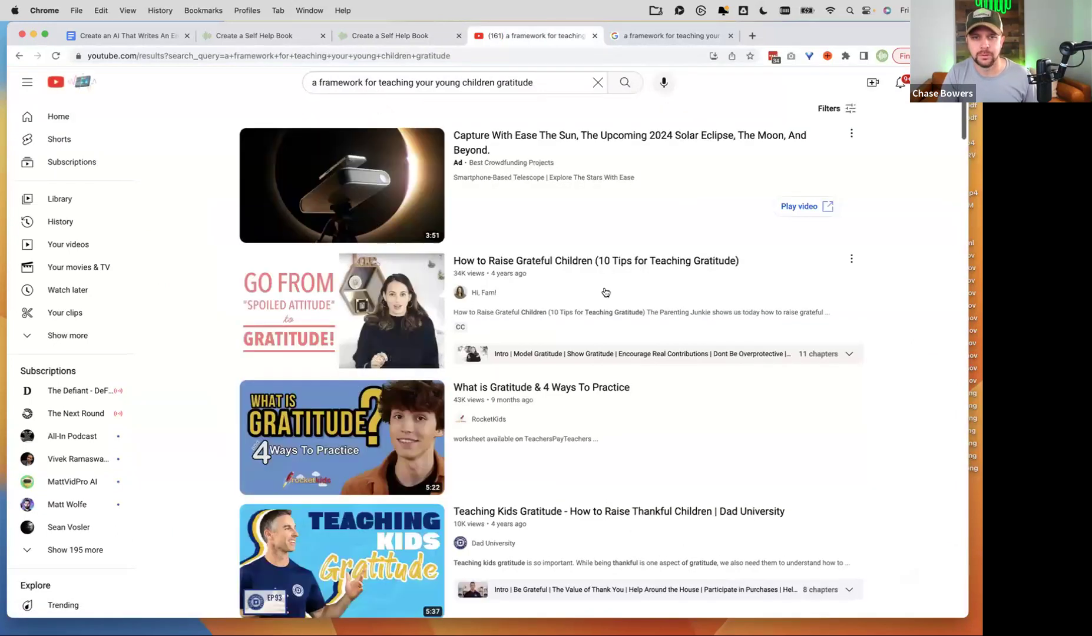
Open the video "How to Raise Grateful Children (10 Tips for Teaching Gratitude)" and copy its web address.
mouse_move(615, 274)
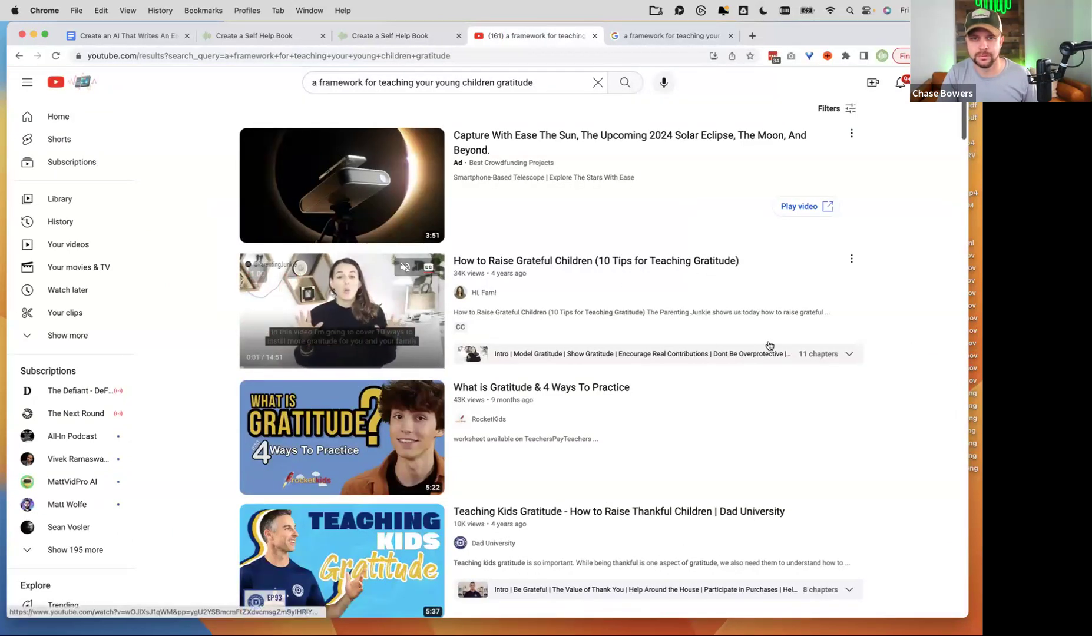
left_click(551, 264)
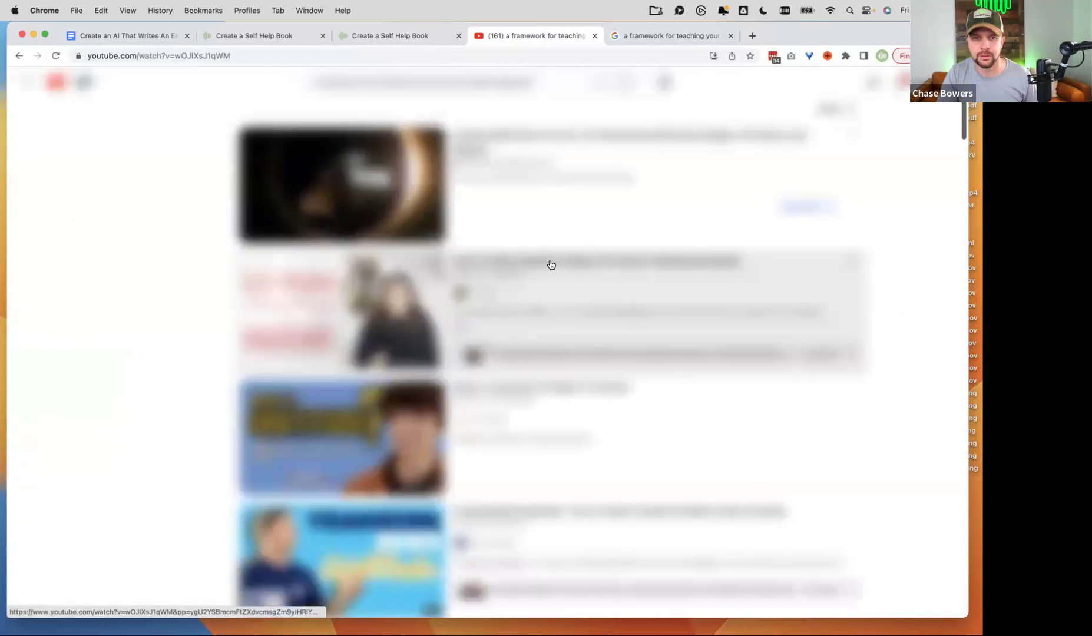
key("super+l")
key("super+c")
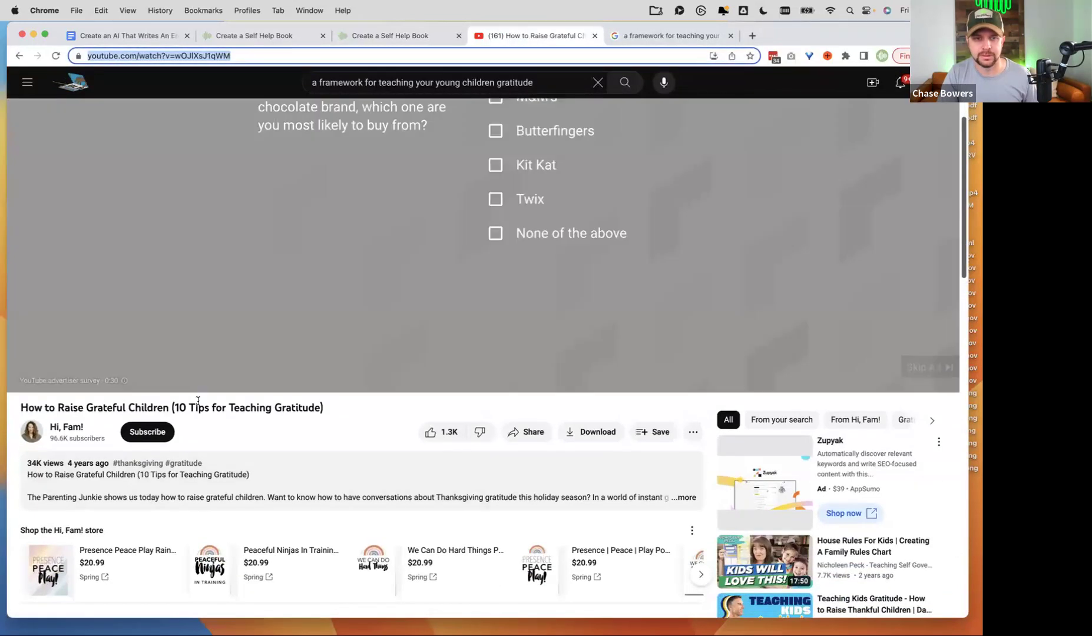
Skip the ad, pause the gratitude video and show its transcript.
scroll(341, 344, "down", 20)
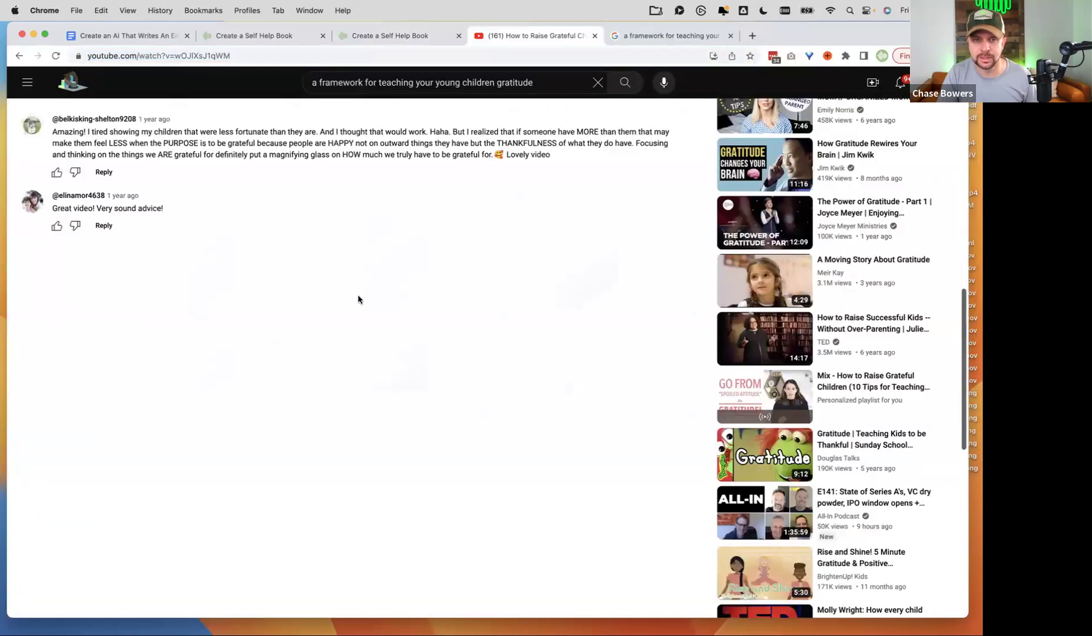
scroll(244, 356, "up", 20)
left_click(931, 393)
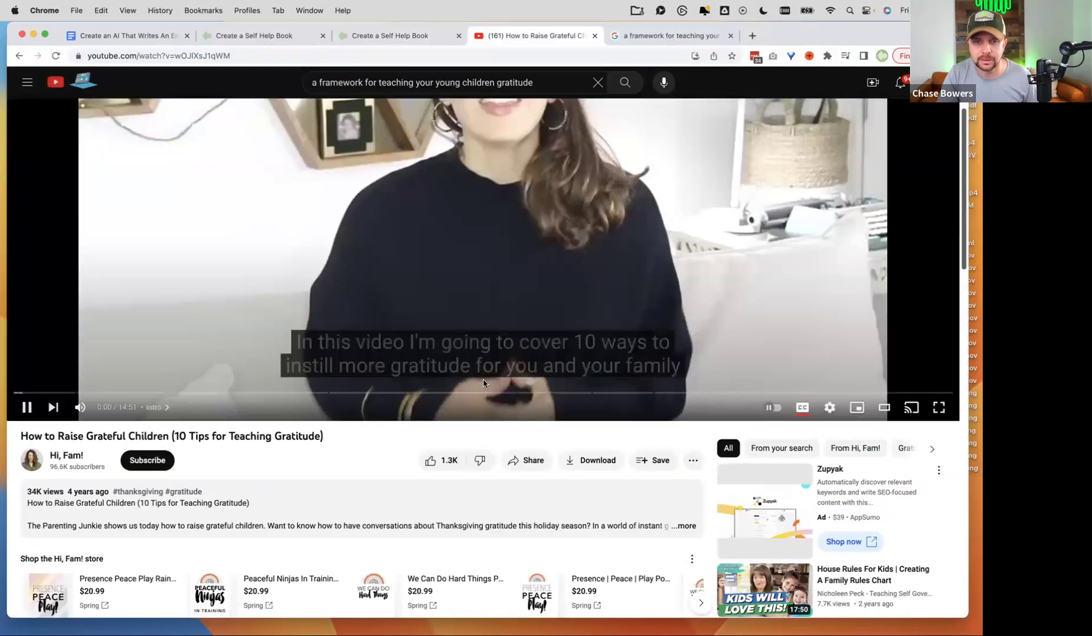
left_click(26, 408)
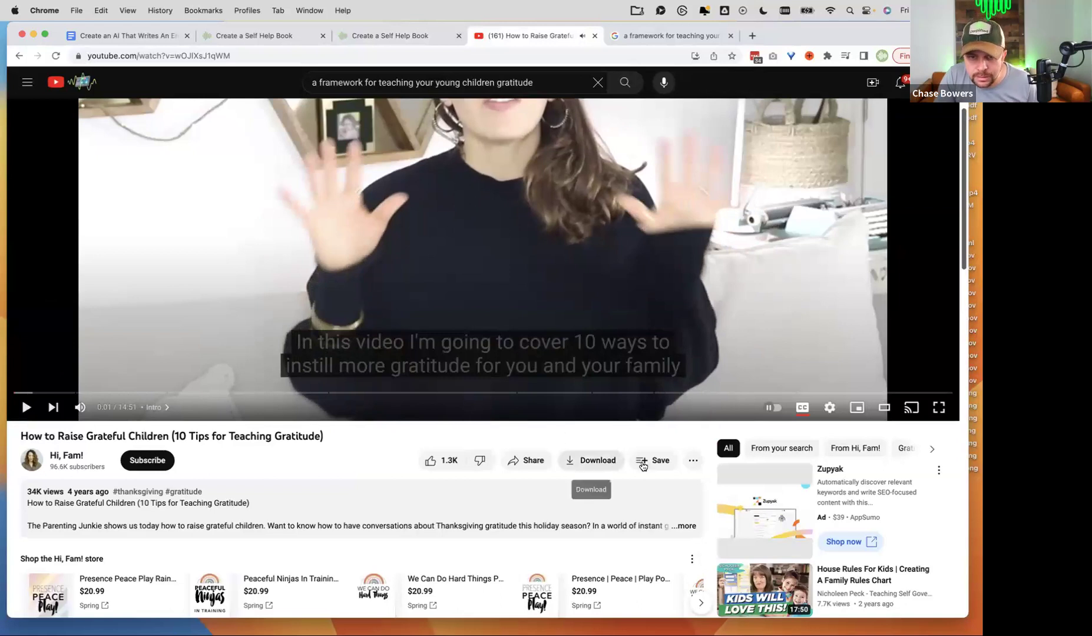
left_click(694, 462)
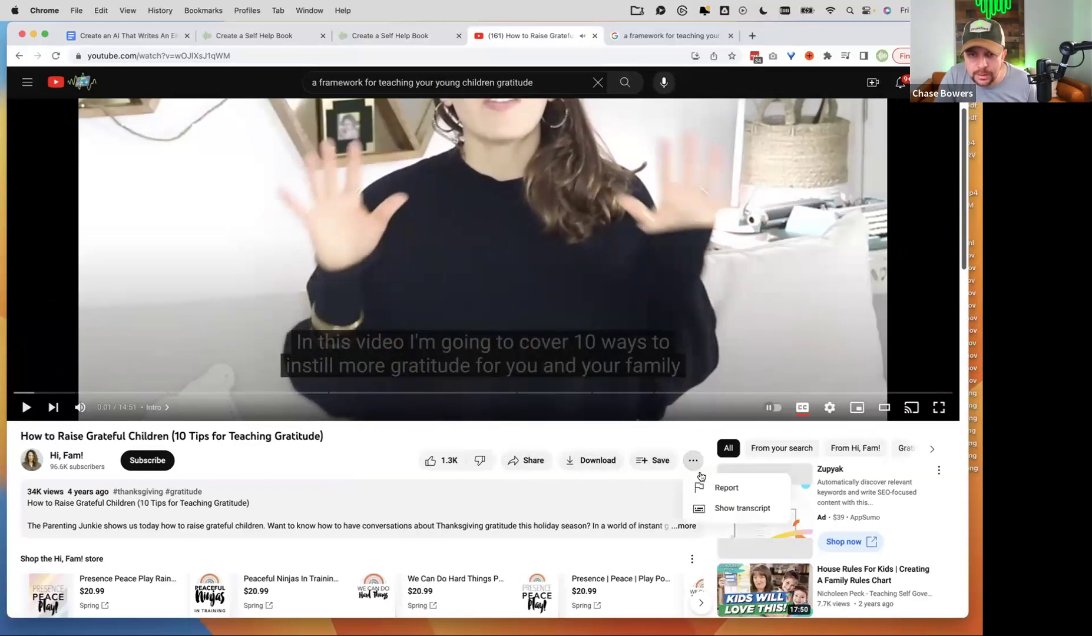
left_click(742, 507)
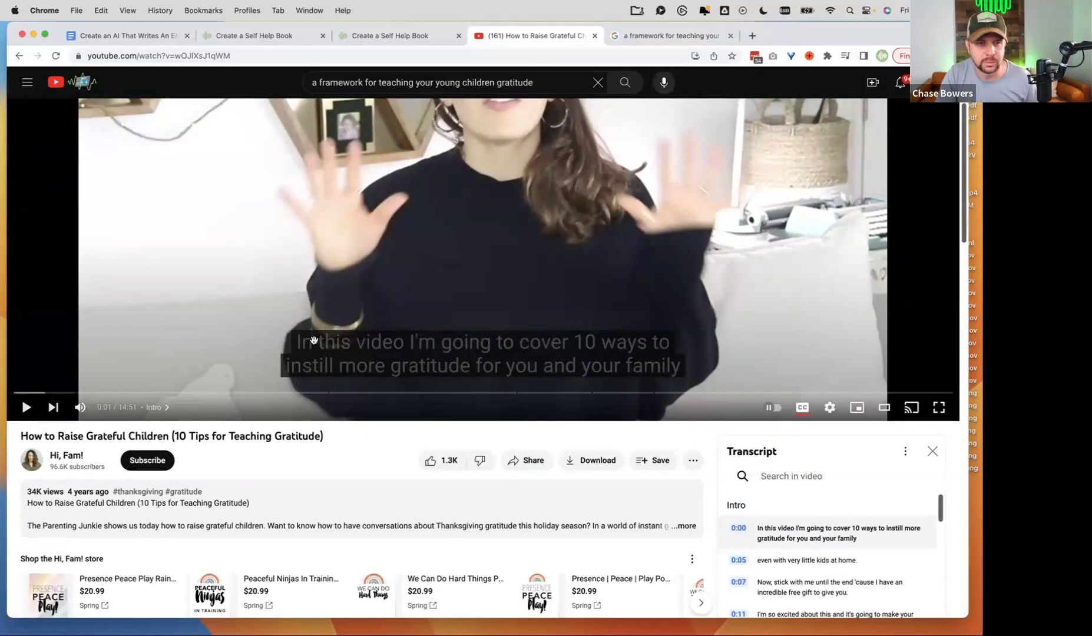
Paste the copied video address into the app's "Use a YouTube Video For Inspiration" field.
left_click(383, 35)
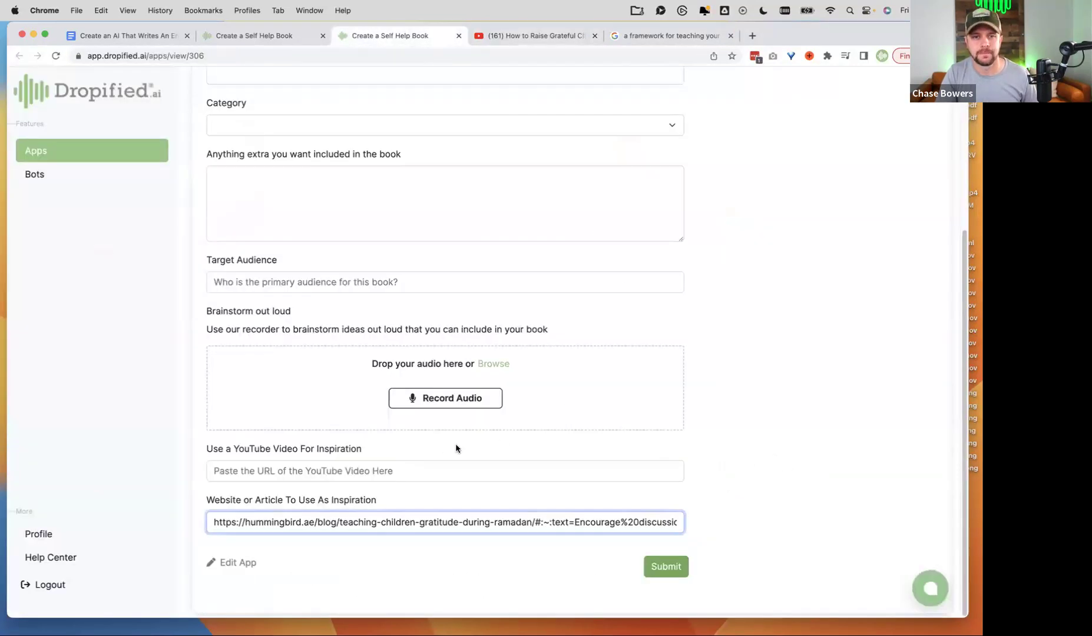
left_click(308, 472)
key("super+v")
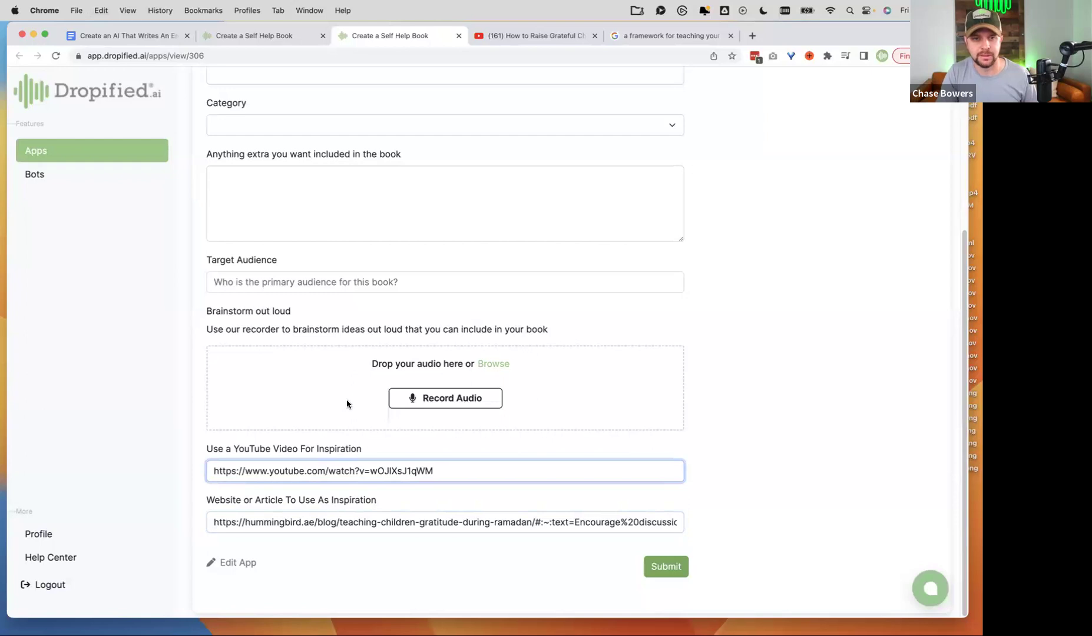
Copy the topic "How to help your child be grateful for things/people in their lives" from the app editor's preview into the standalone form.
scroll(348, 404, "up", 5)
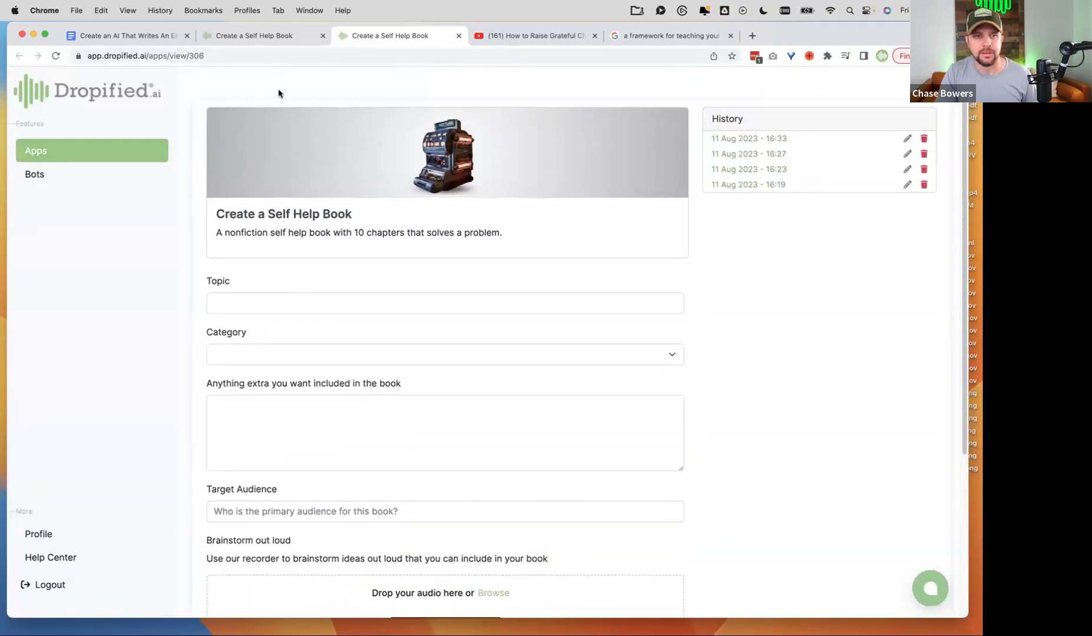
left_click(263, 37)
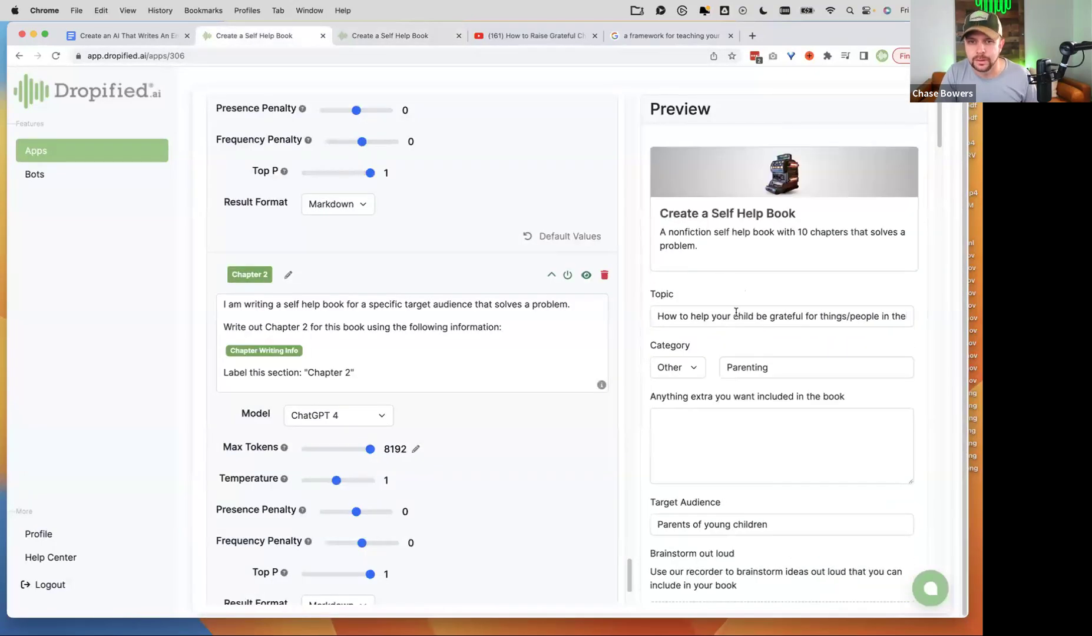
triple_click(735, 316)
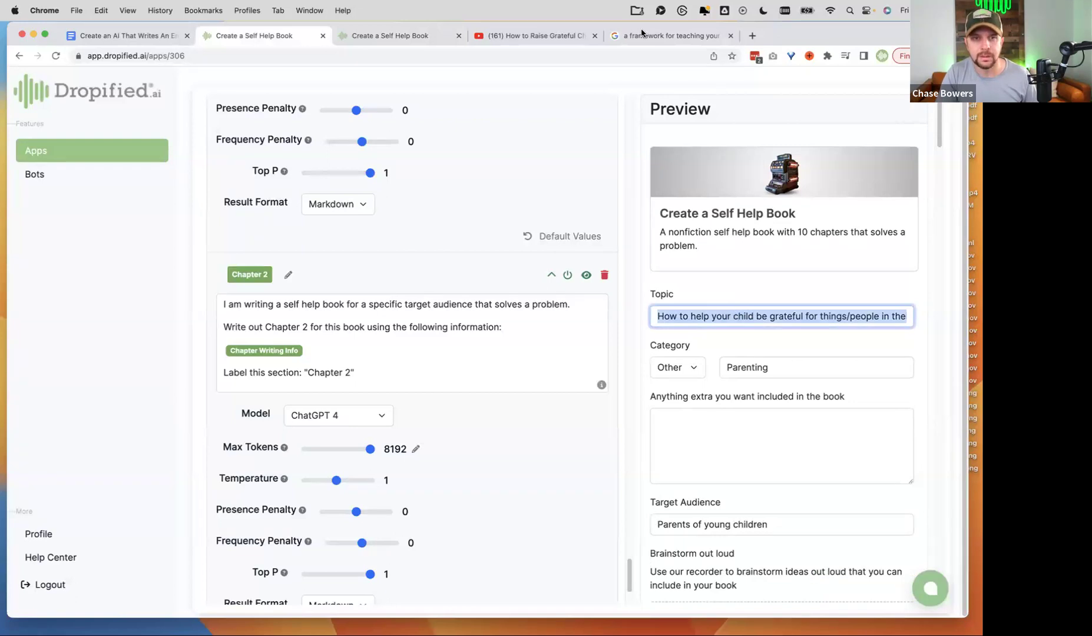
left_click(394, 37)
left_click(339, 303)
type("How to help your child be grateful for things/people in their lives")
Set the book's category to Other with the custom value "Parenting".
left_click(334, 354)
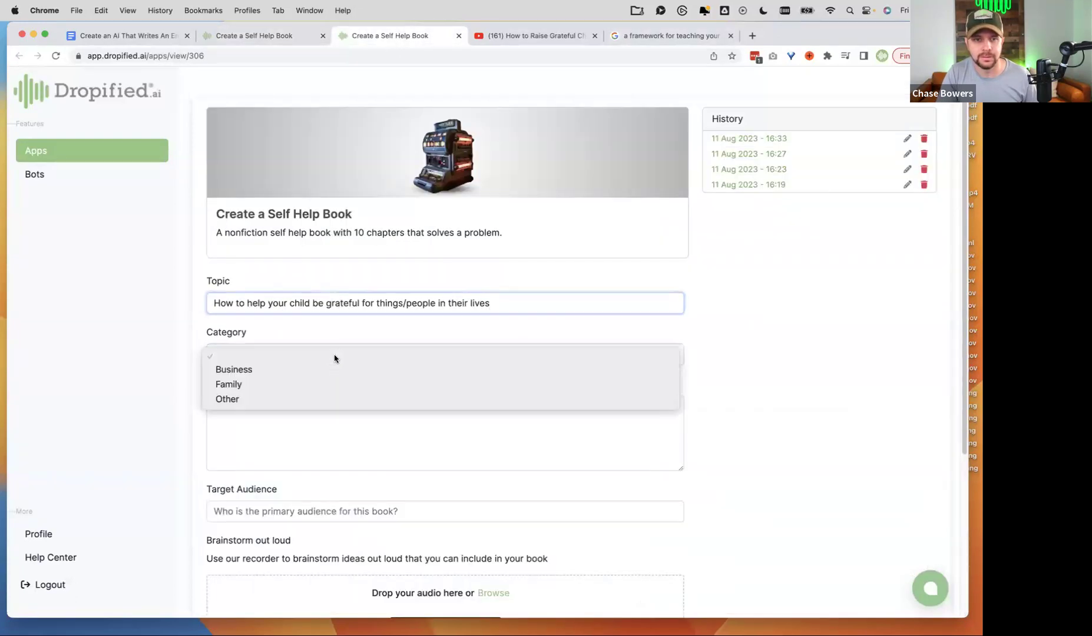
key("Escape")
key("o")
left_click(382, 353)
type("Parenting")
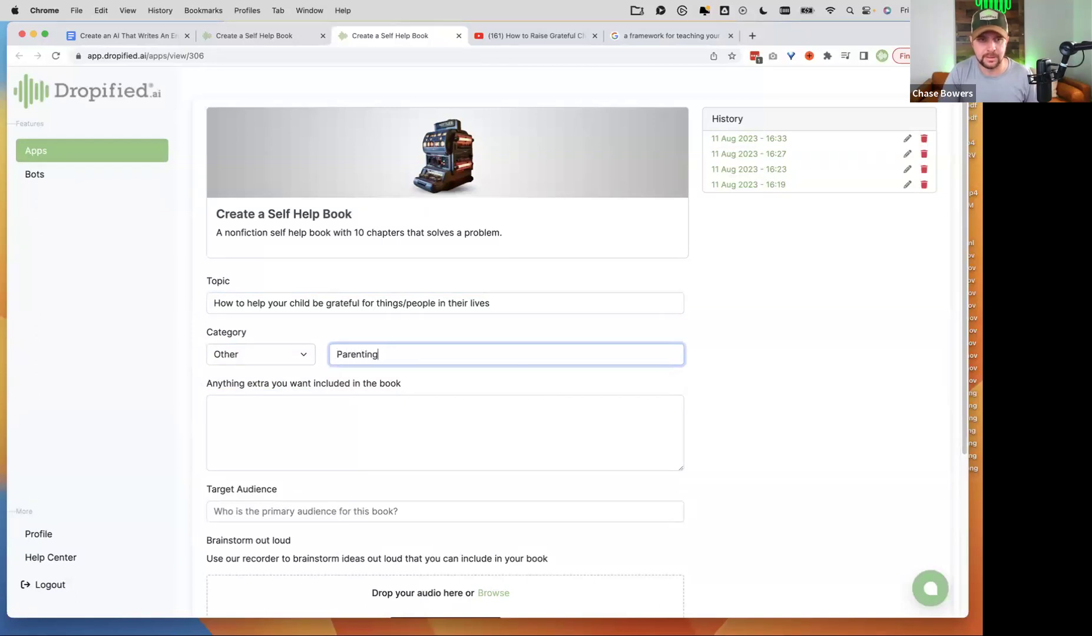
Enter "Create a new framework that parents can use to teach their children gratitude" as the extra content for the book.
scroll(361, 394, "down", 3)
left_click(400, 305)
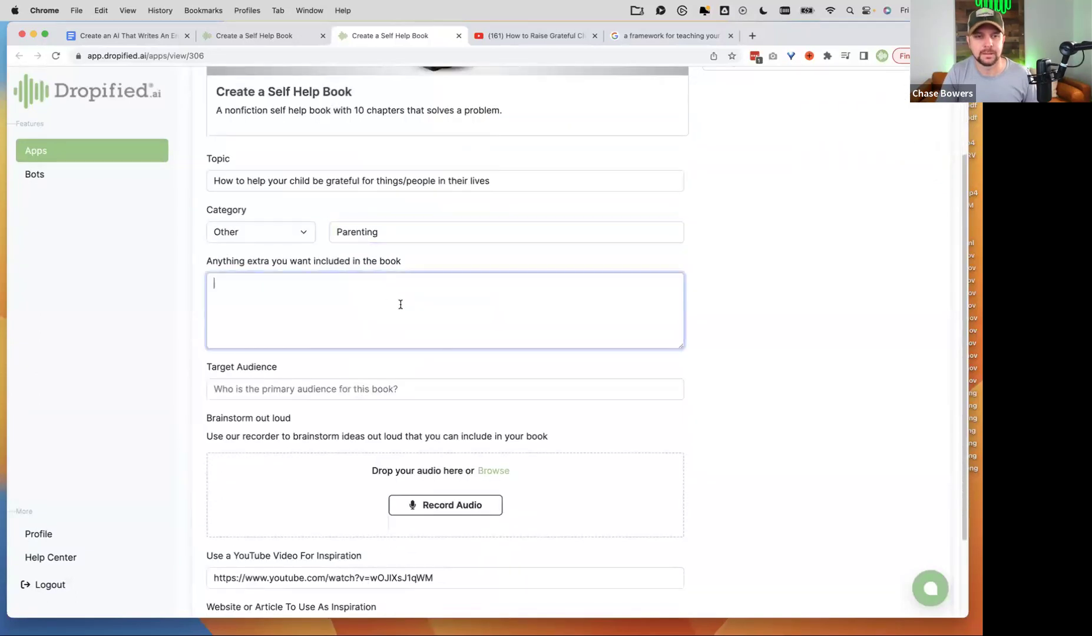
scroll(400, 305, "down", 2)
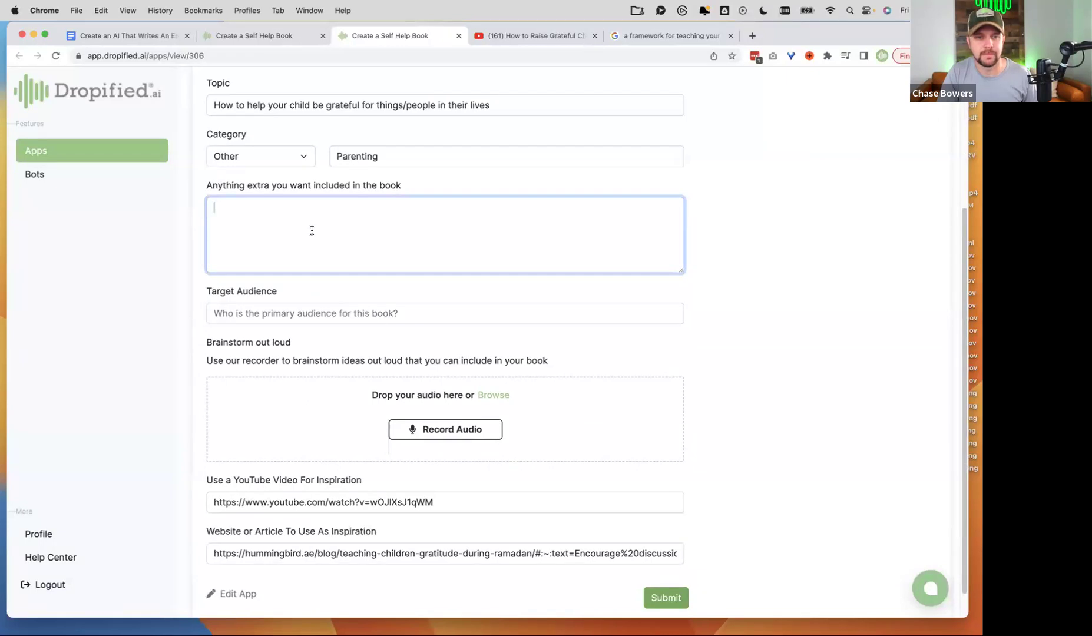
type("Create a new framewor")
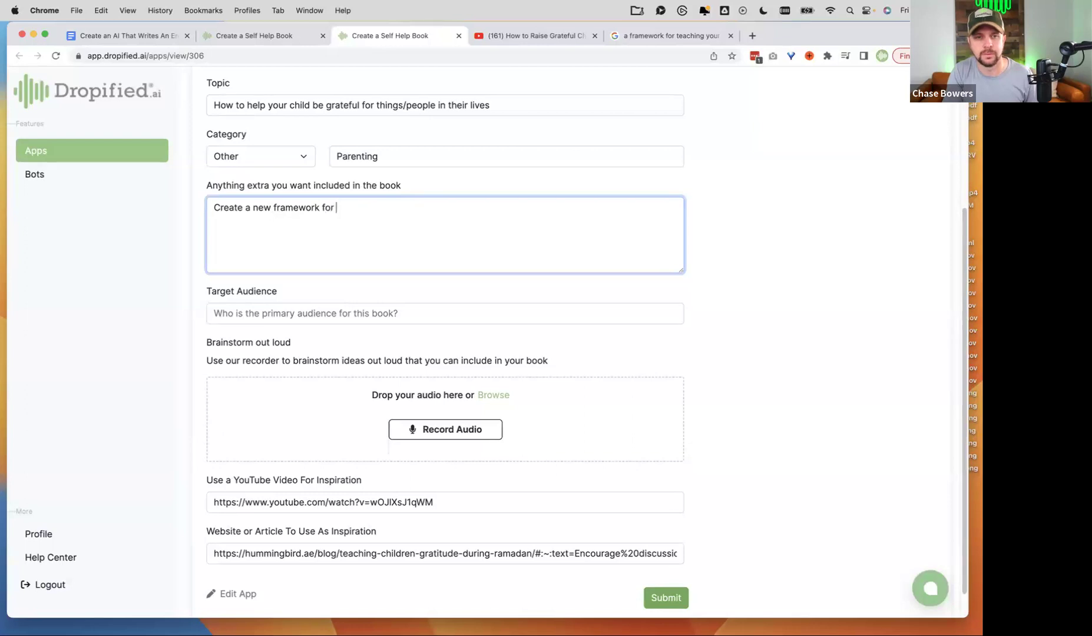
type("k that hat pare")
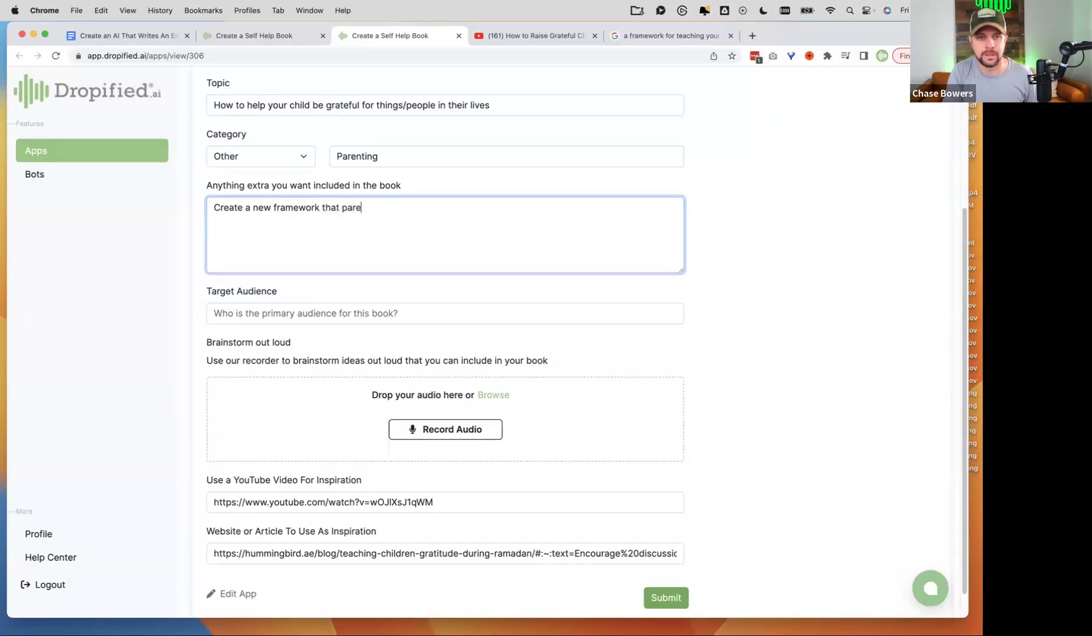
type("nts can use to teach their children gratitude")
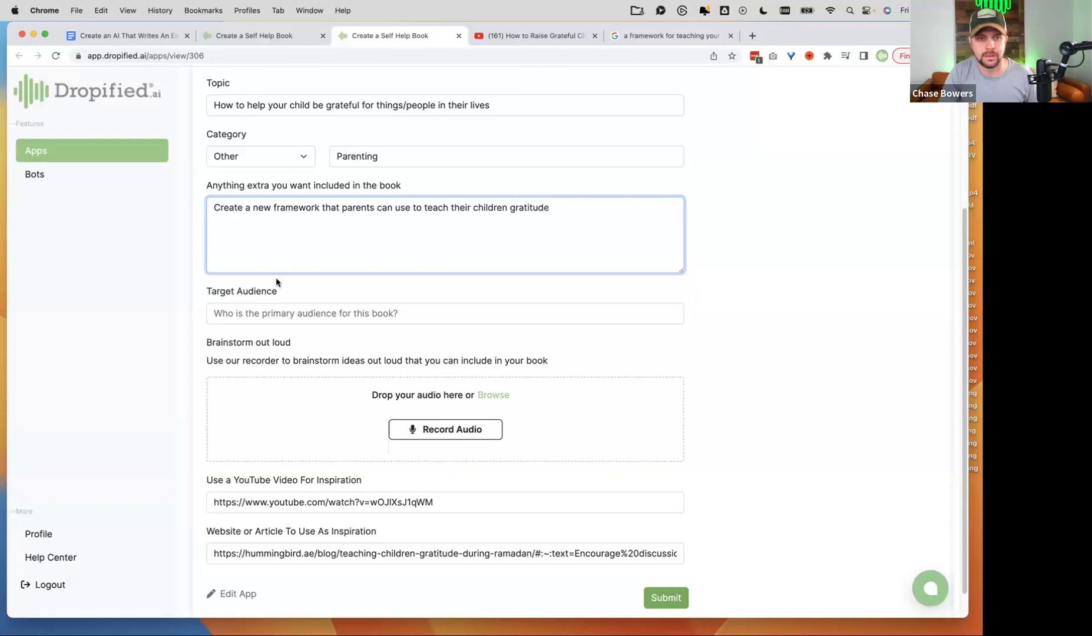
Fill in the target audience as "Parents of young children".
left_click(355, 316)
type("Parents of young children")
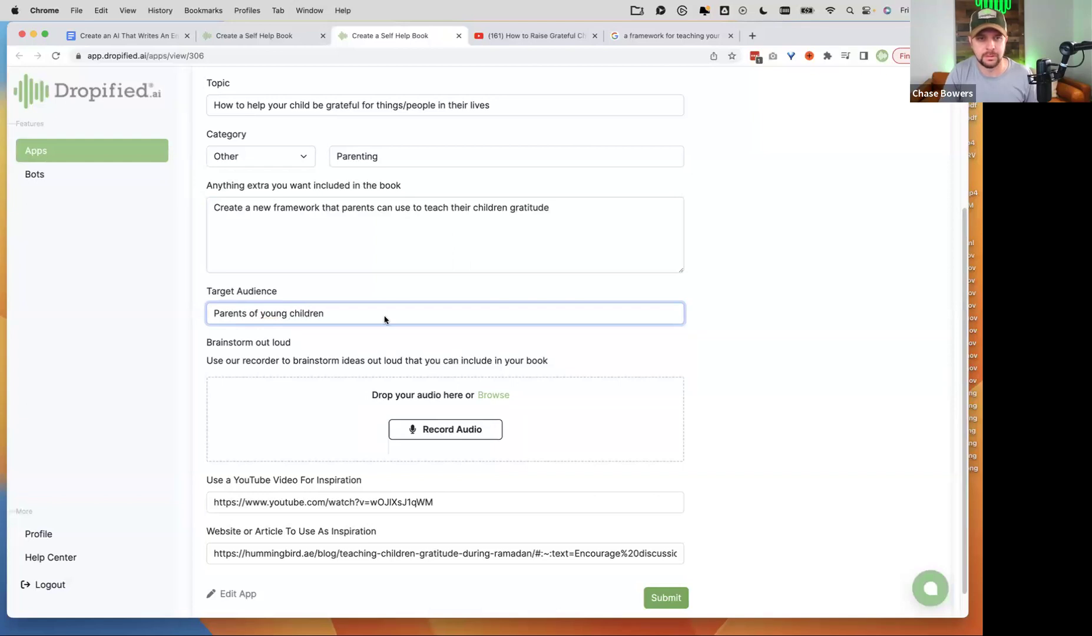
scroll(412, 307, "down", 1)
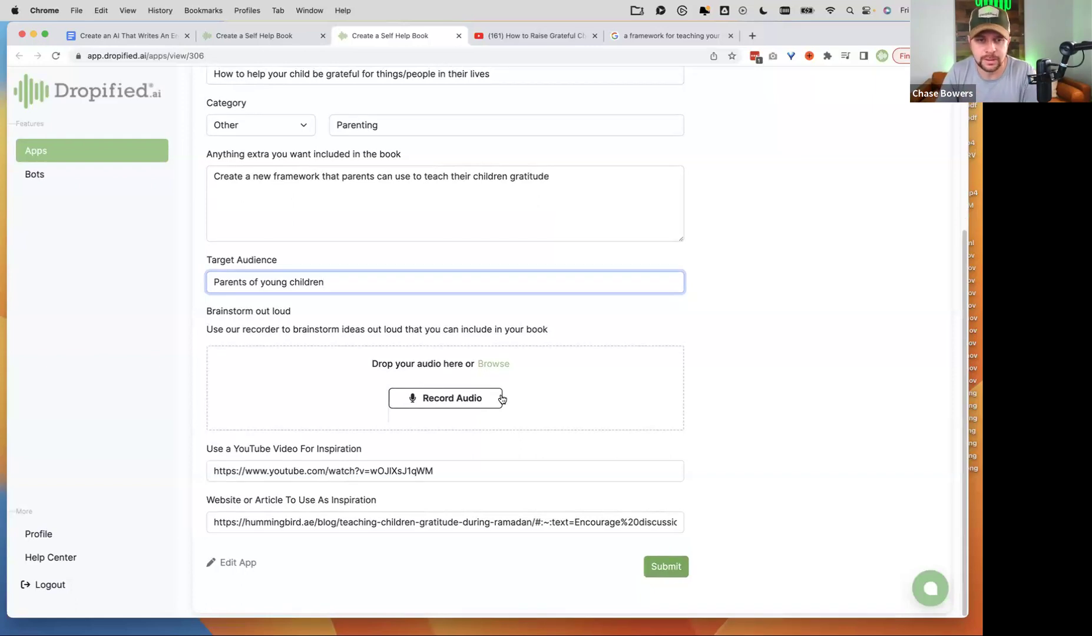
Start a "Brainstorm out loud" audio recording in the standalone form and allow the site to use the microphone.
left_click(260, 36)
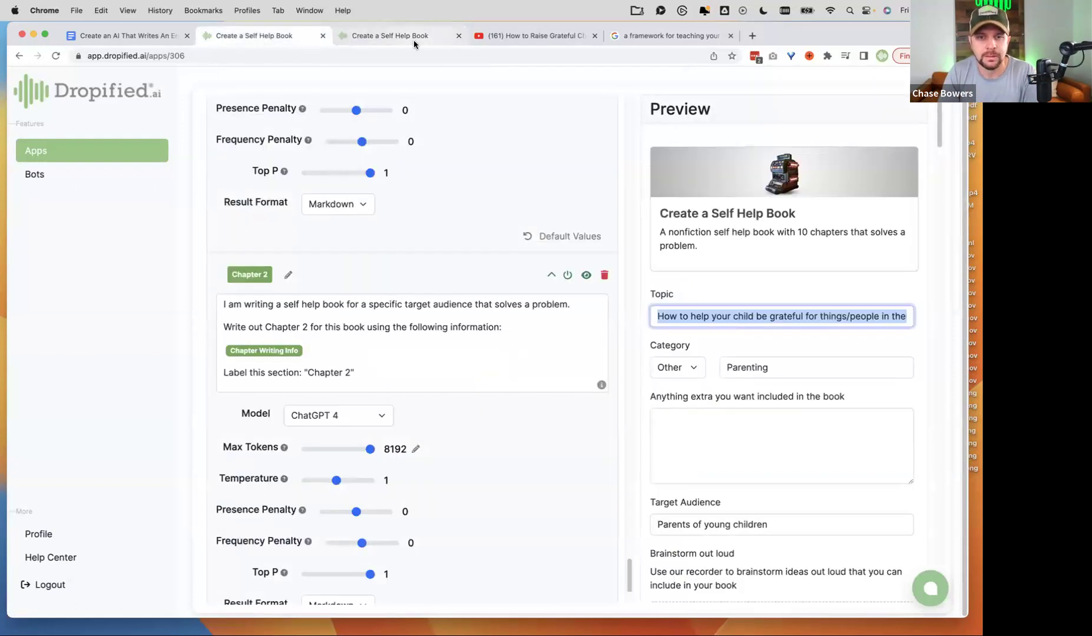
left_click(397, 38)
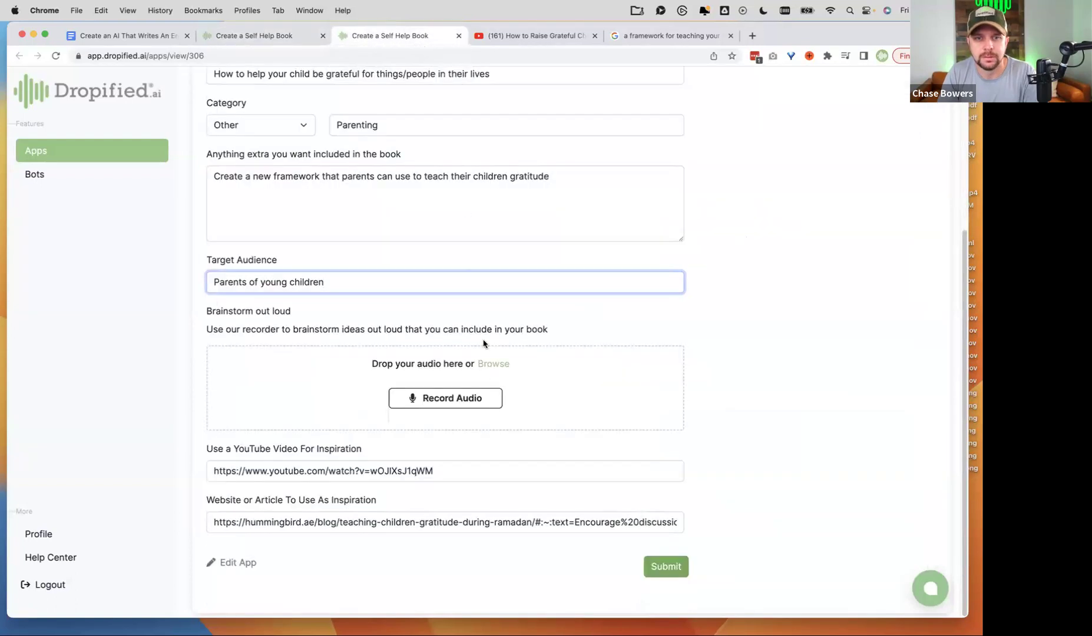
scroll(483, 402, "up", 5)
scroll(482, 407, "down", 3)
scroll(486, 404, "down", 2)
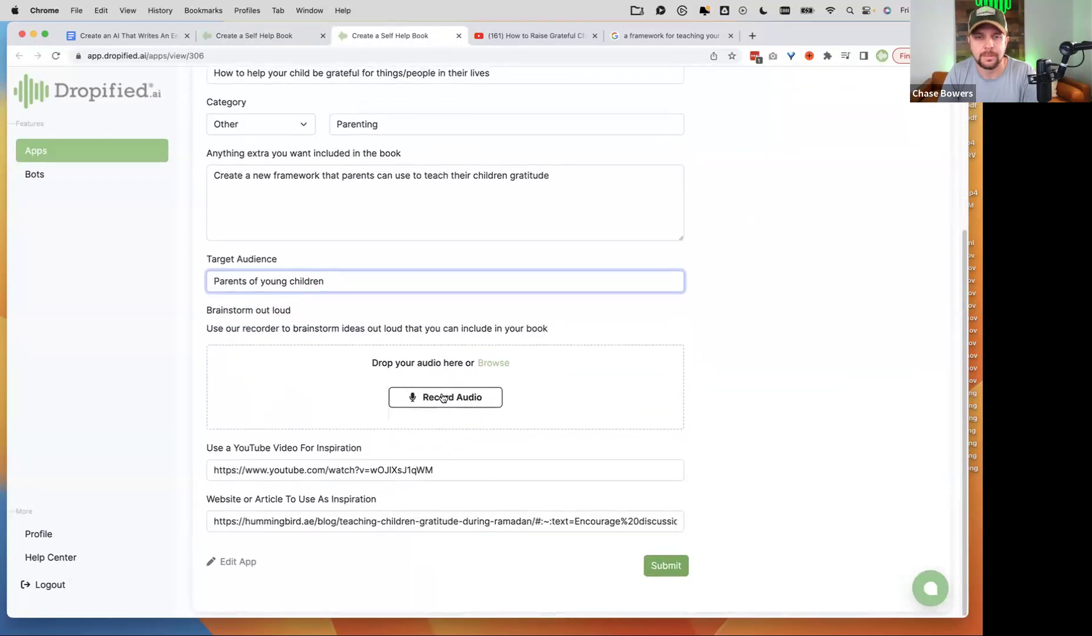
left_click(459, 401)
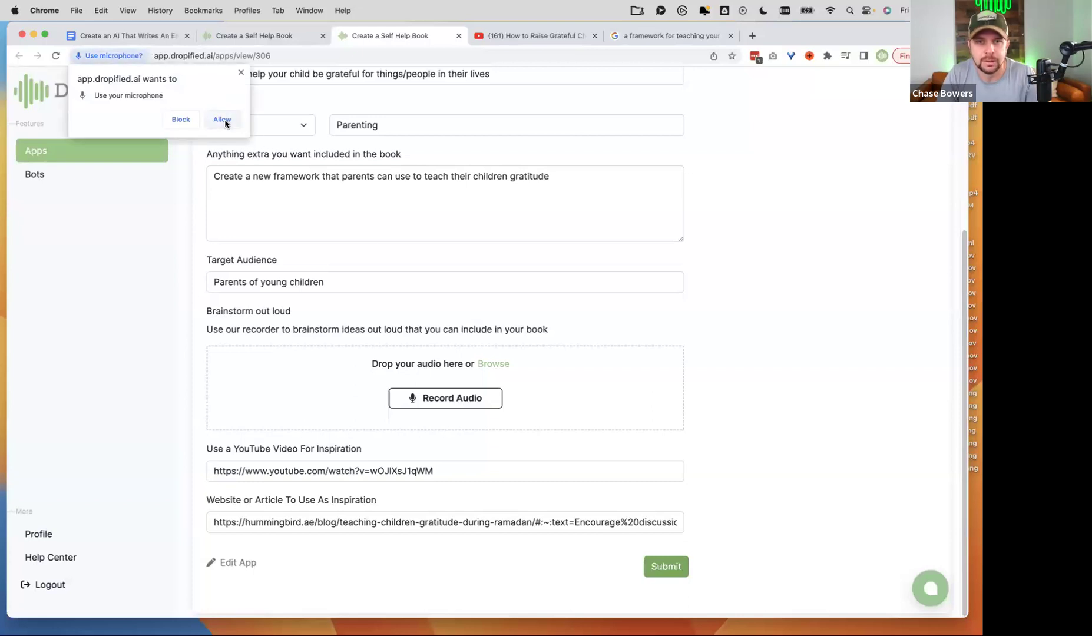
left_click(222, 120)
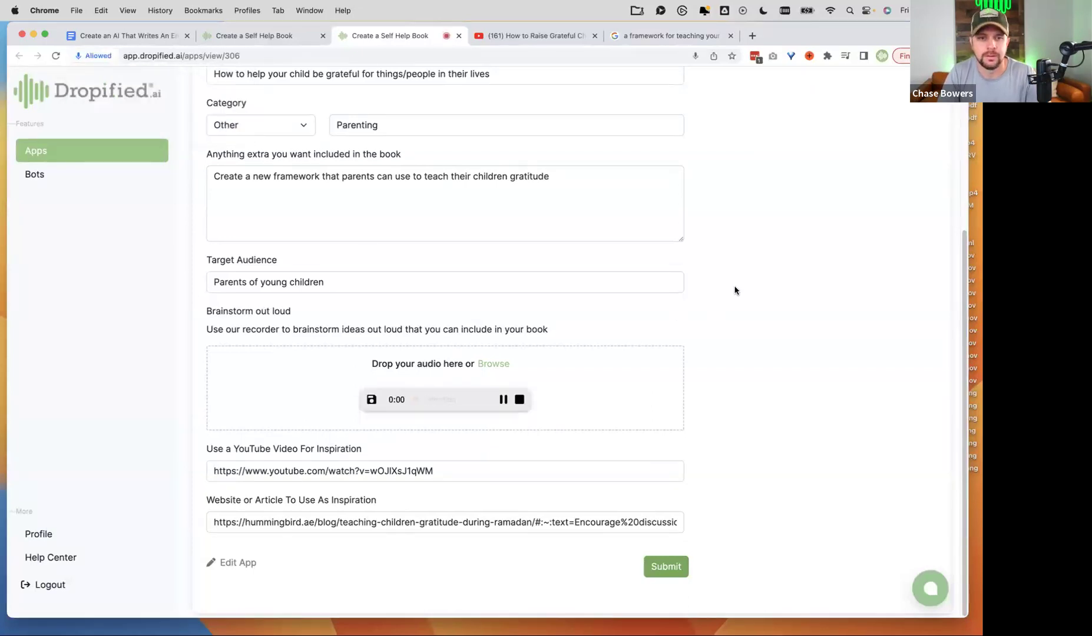
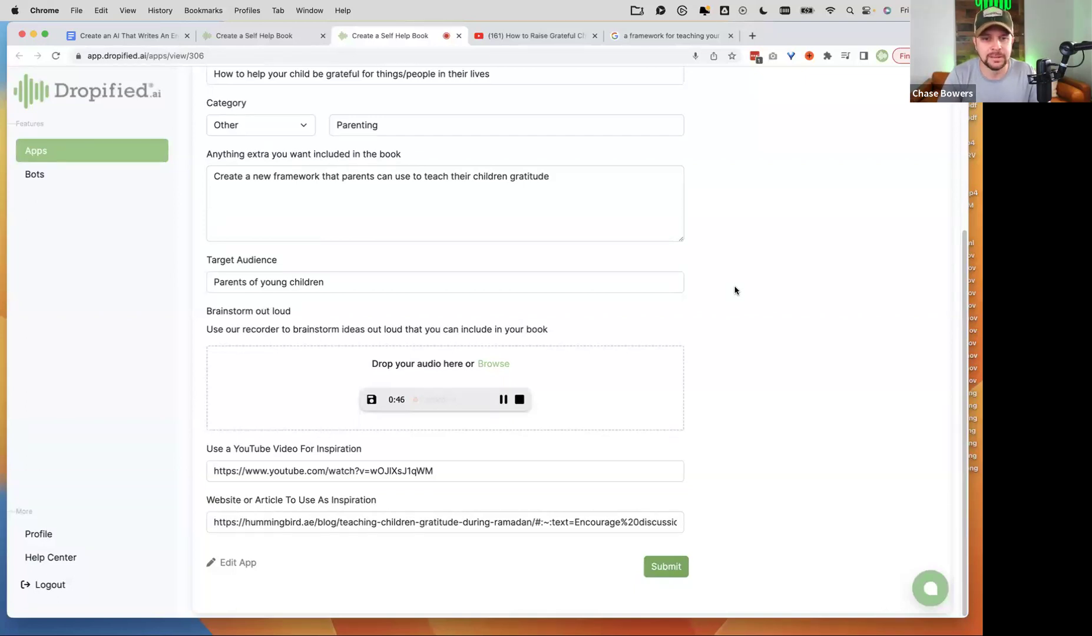
Finish the "Brainstorm out loud" audio recording and submit the self help book form for generation.
left_click(514, 403)
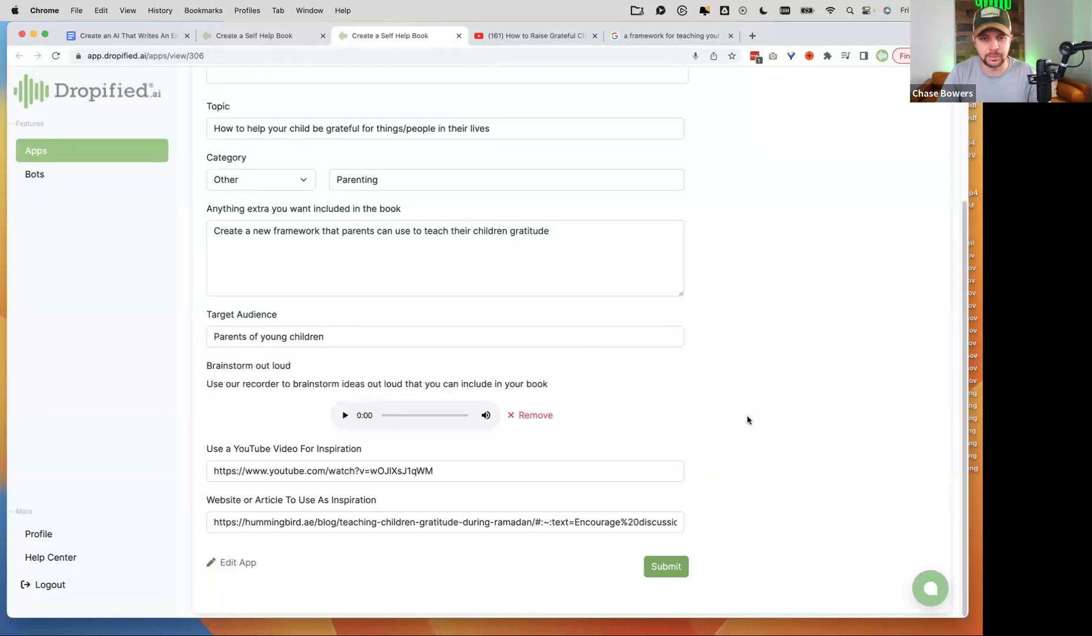
scroll(746, 419, "up", 5)
scroll(737, 439, "down", 5)
left_click(666, 568)
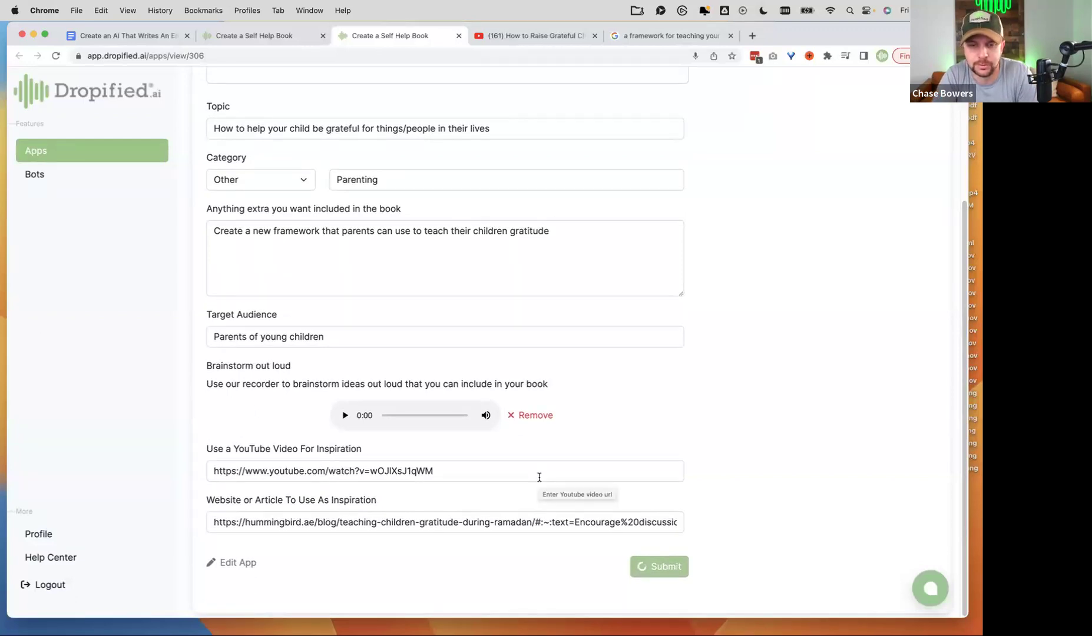
Dismiss the generation error and examine the scraped article text in the results.
scroll(520, 563, "up", 5)
scroll(529, 569, "down", 8)
scroll(522, 566, "up", 2)
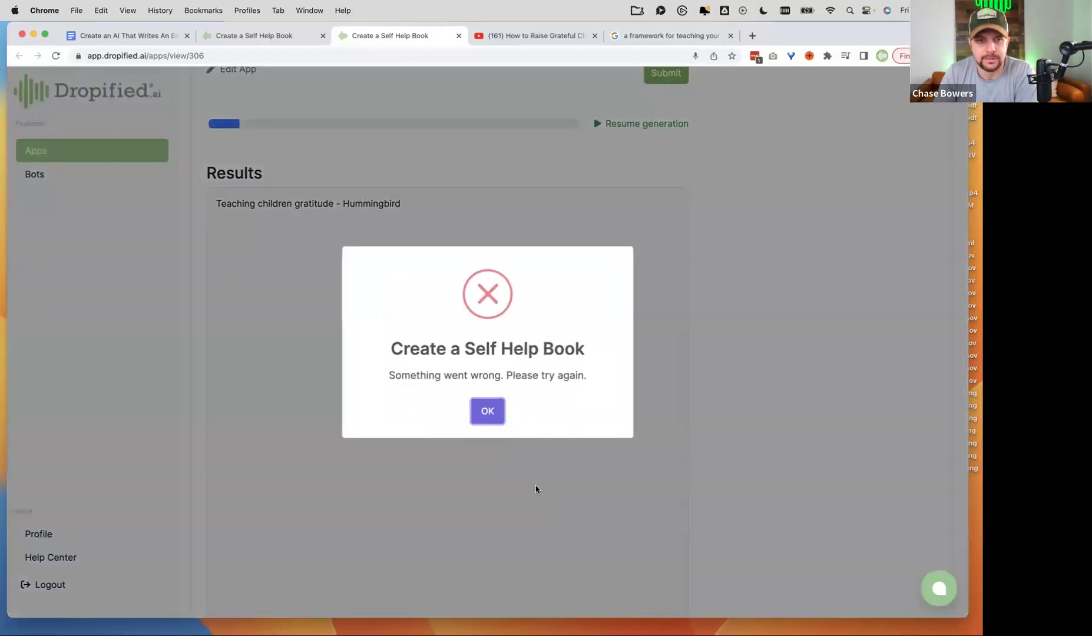
left_click(492, 413)
scroll(434, 377, "down", 10)
scroll(435, 380, "down", 20)
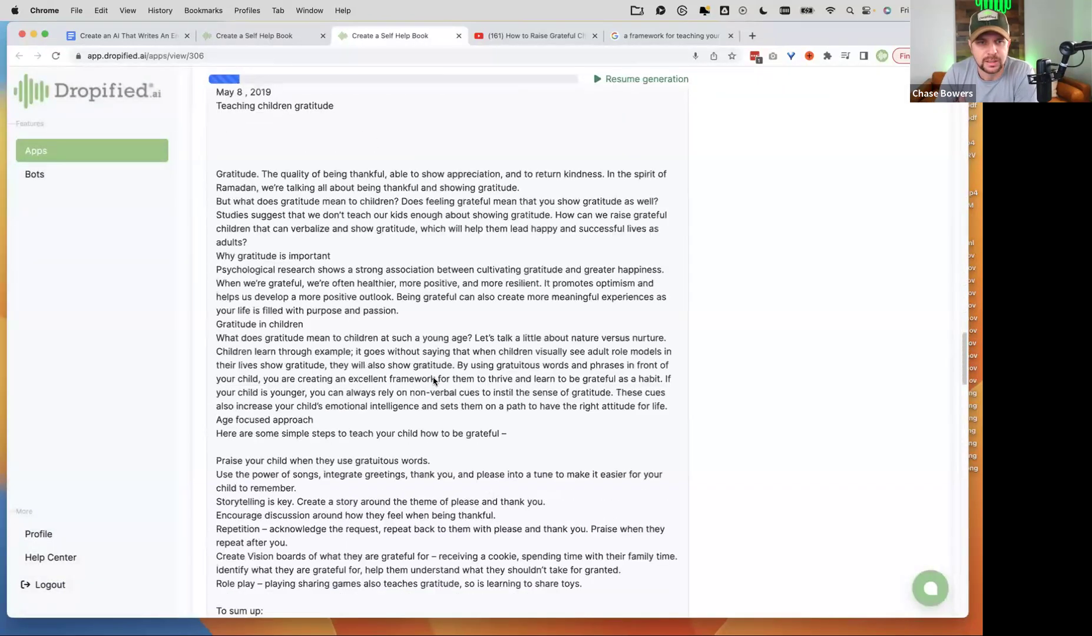
scroll(434, 380, "down", 2)
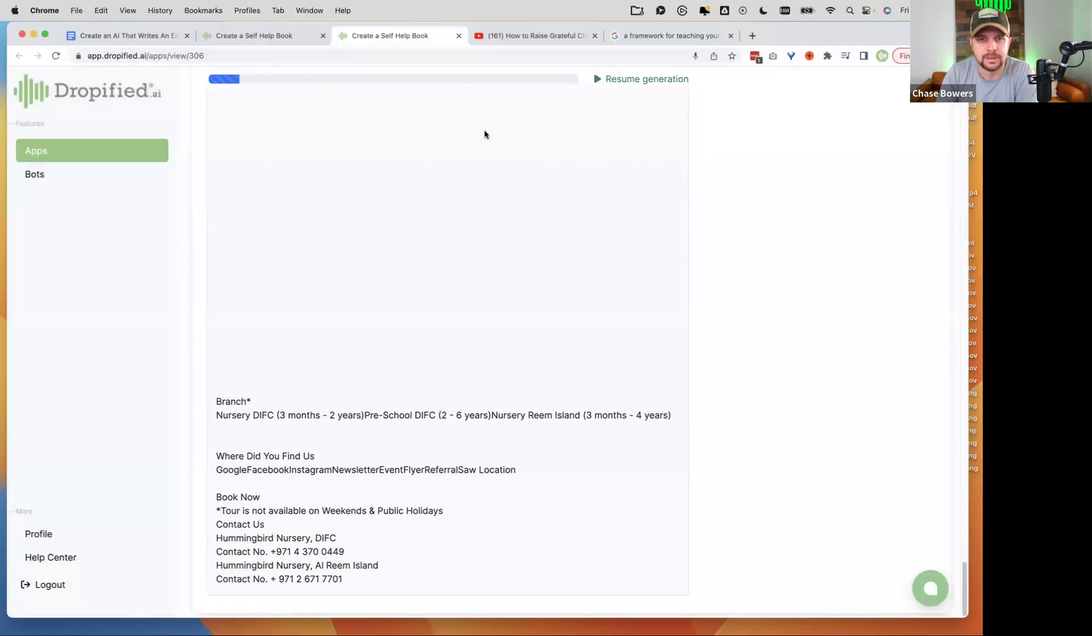
scroll(367, 298, "up", 20)
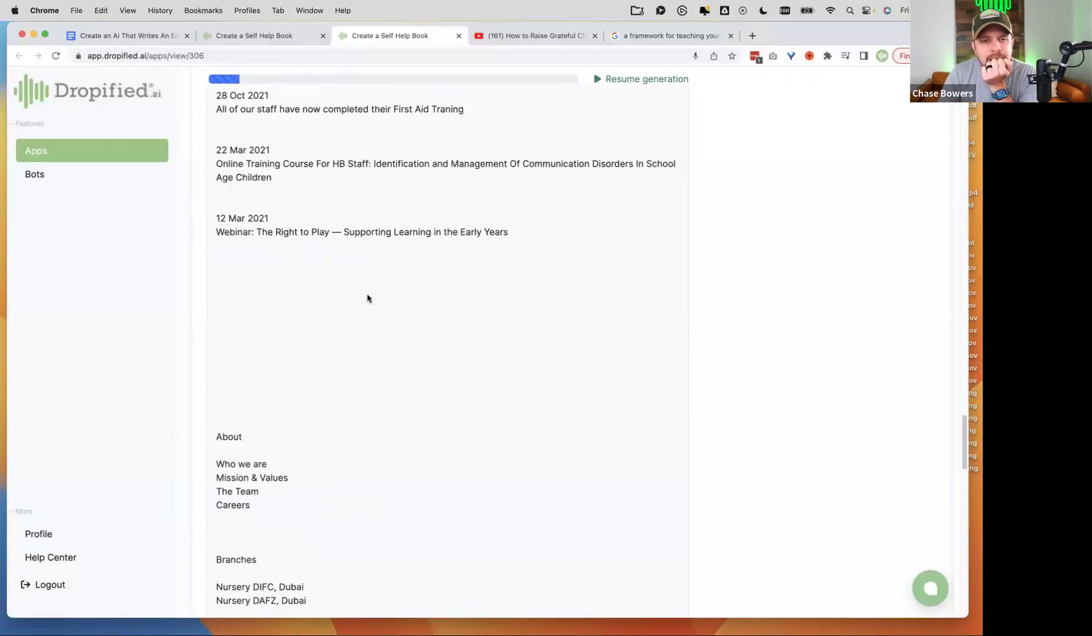
Examine the Other Website Research scraper and the Summary of URL prompt settings in the app editor.
left_click(276, 37)
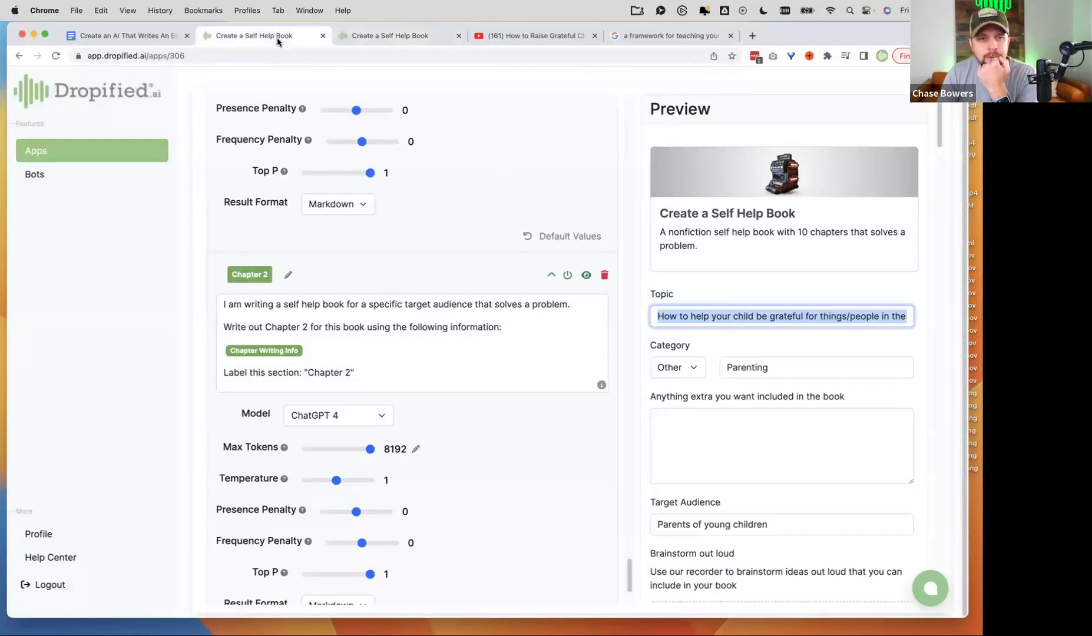
scroll(392, 318, "up", 3)
scroll(424, 329, "down", 8)
scroll(460, 336, "up", 15)
scroll(463, 341, "up", 15)
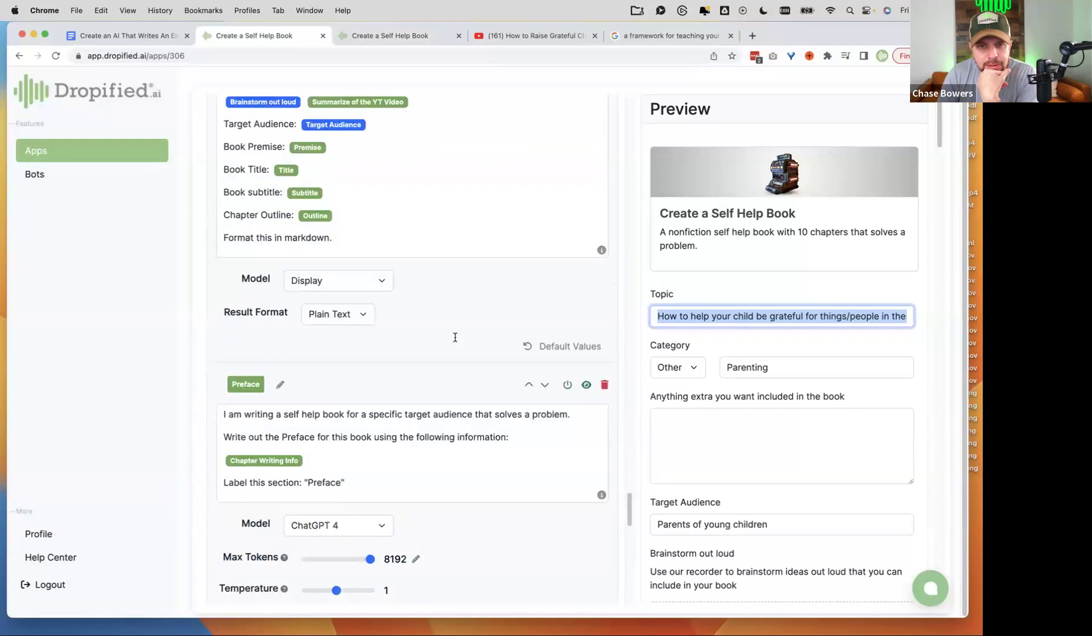
scroll(448, 356, "up", 20)
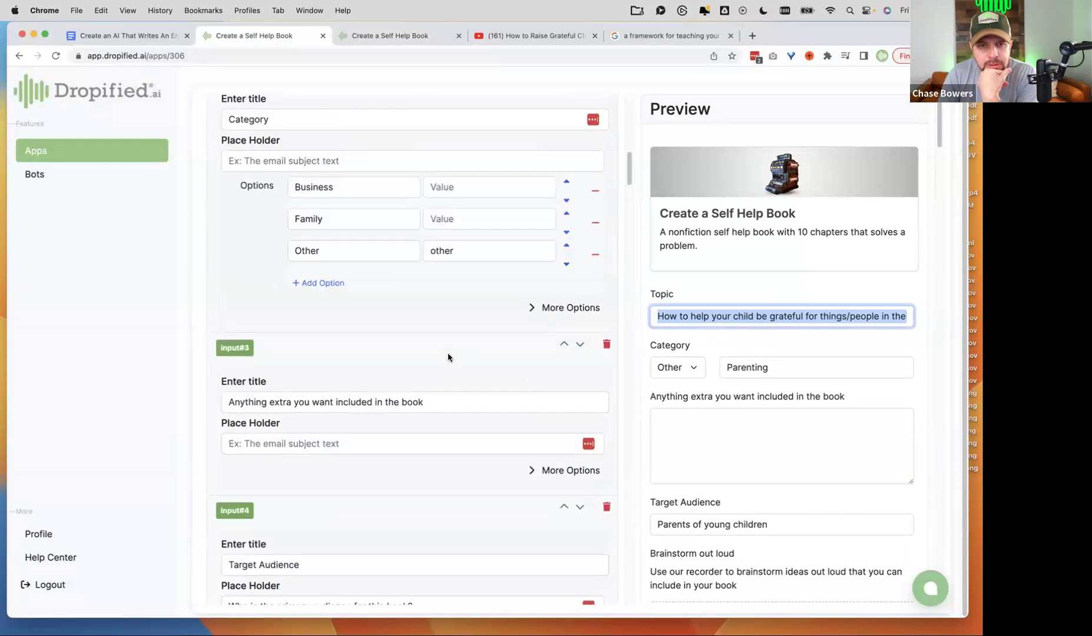
scroll(449, 353, "down", 20)
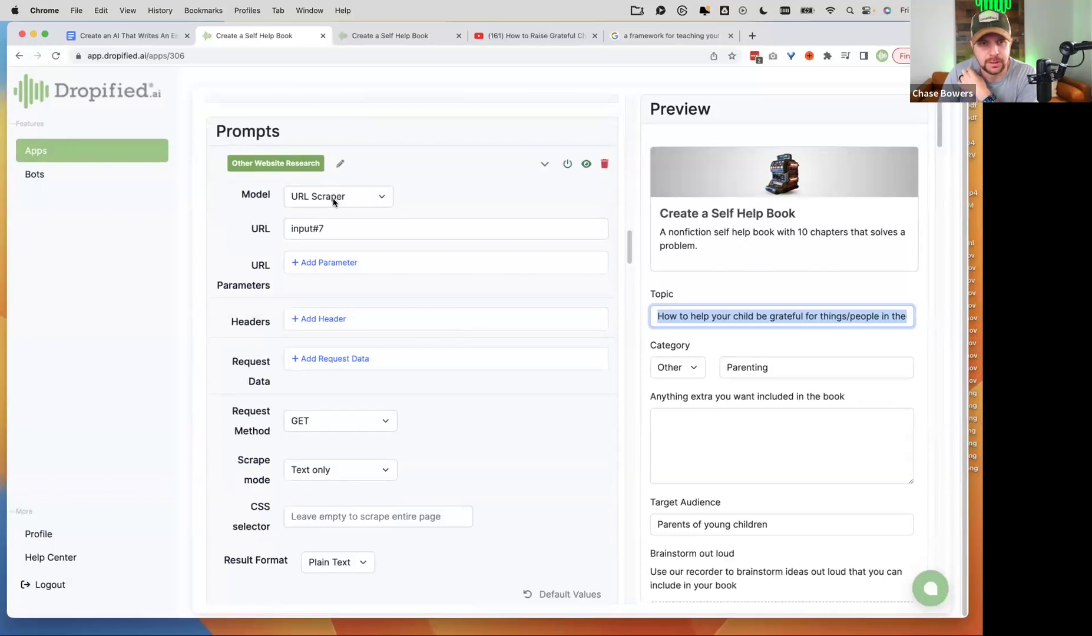
left_click(341, 228)
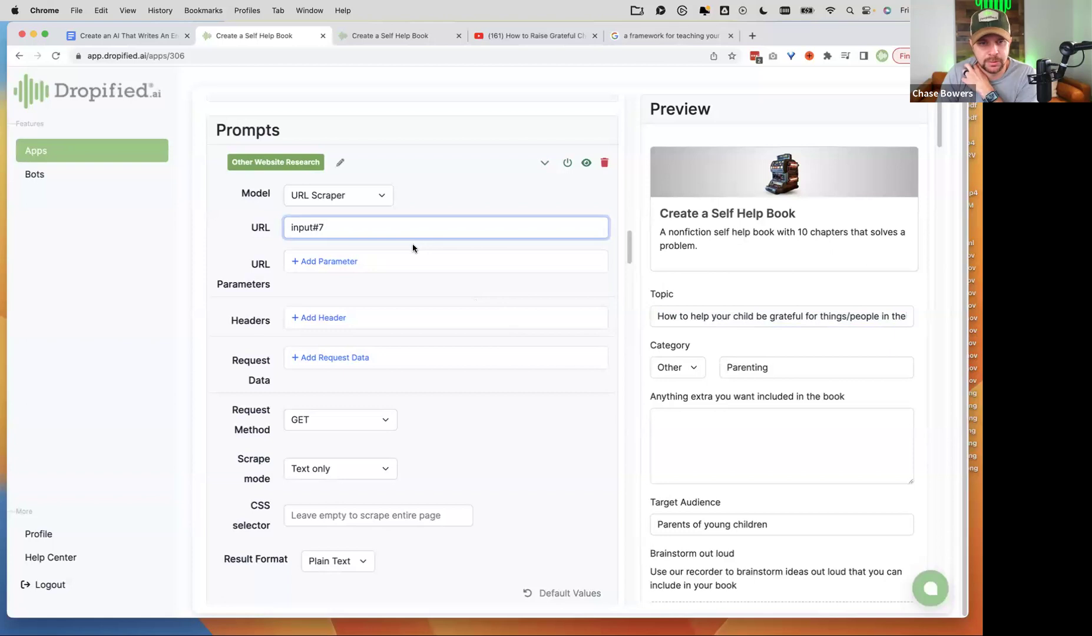
scroll(413, 247, "down", 8)
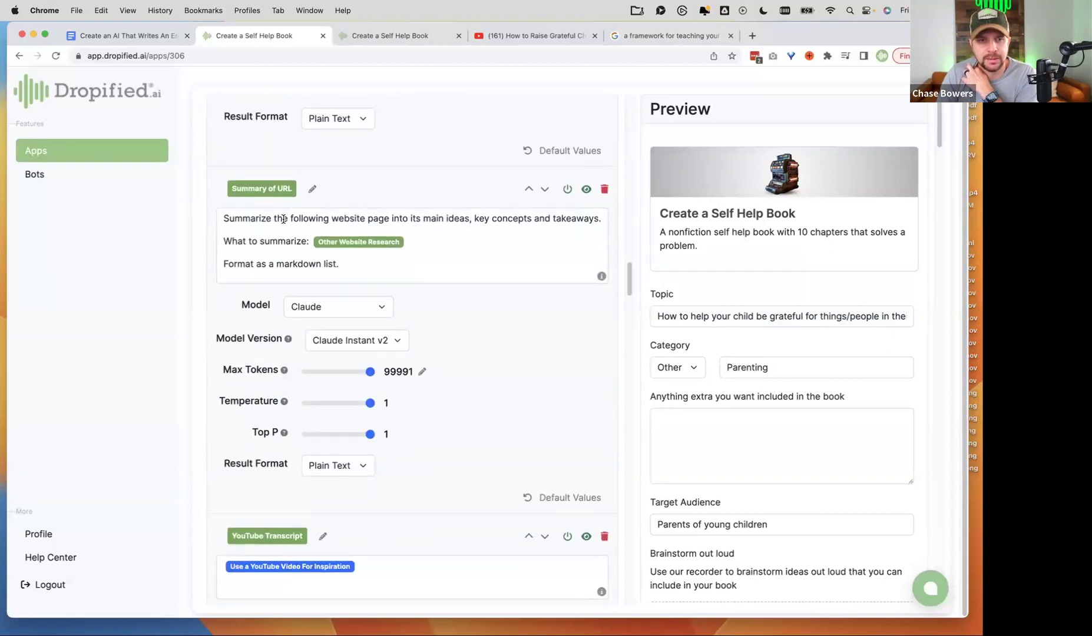
scroll(383, 262, "up", 8)
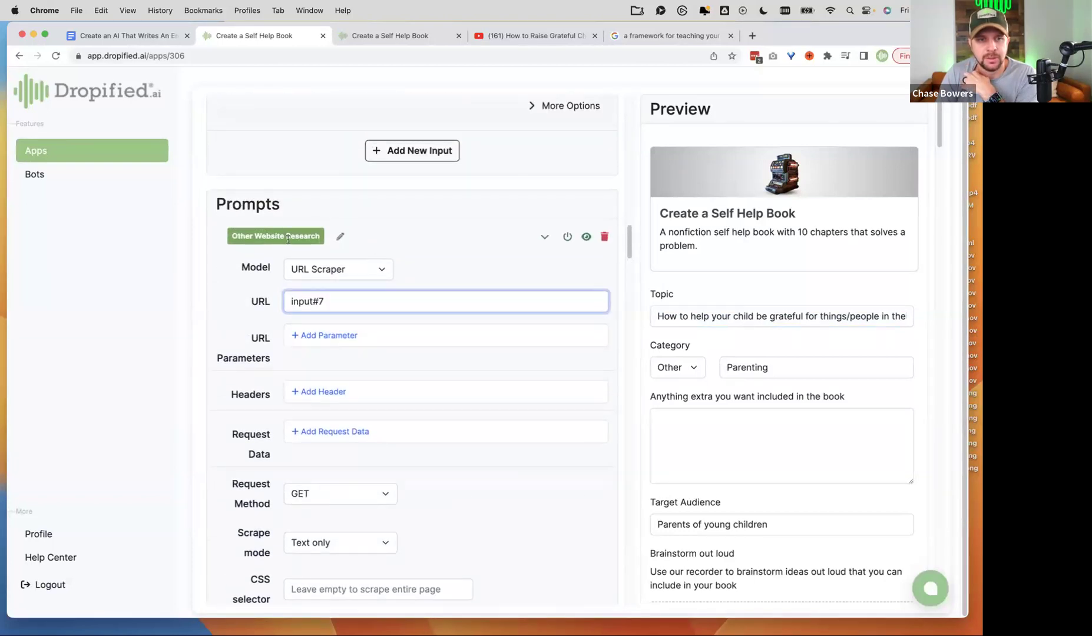
scroll(353, 289, "down", 8)
scroll(430, 341, "up", 2)
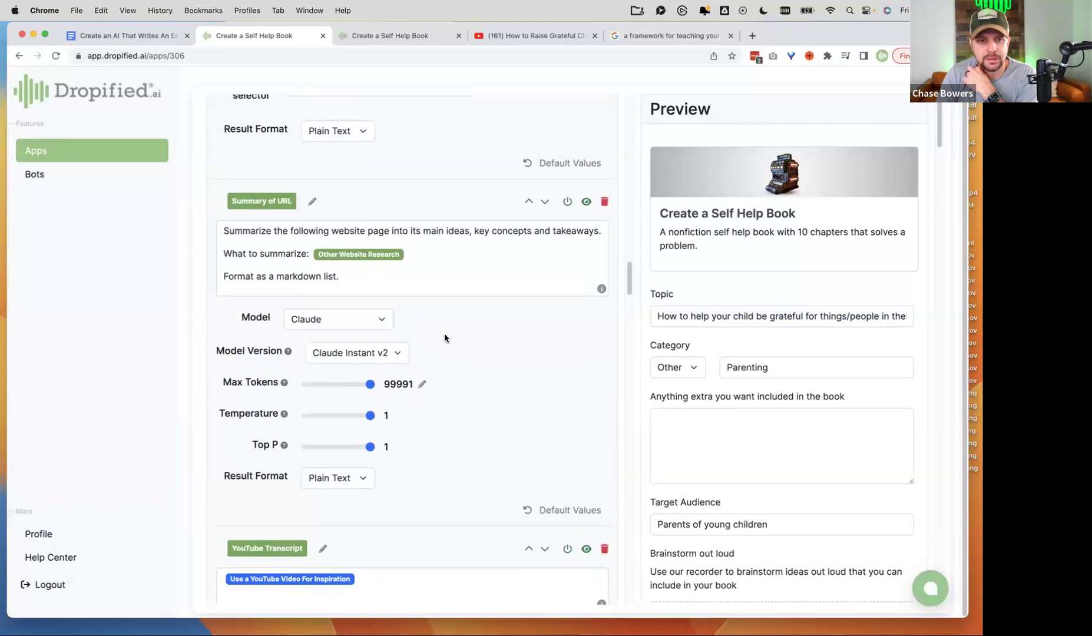
Set the Summary of URL prompt's maximum tokens to 100000 and its model version to Claude v2.
left_click(422, 383)
double_click(424, 357)
type("100000")
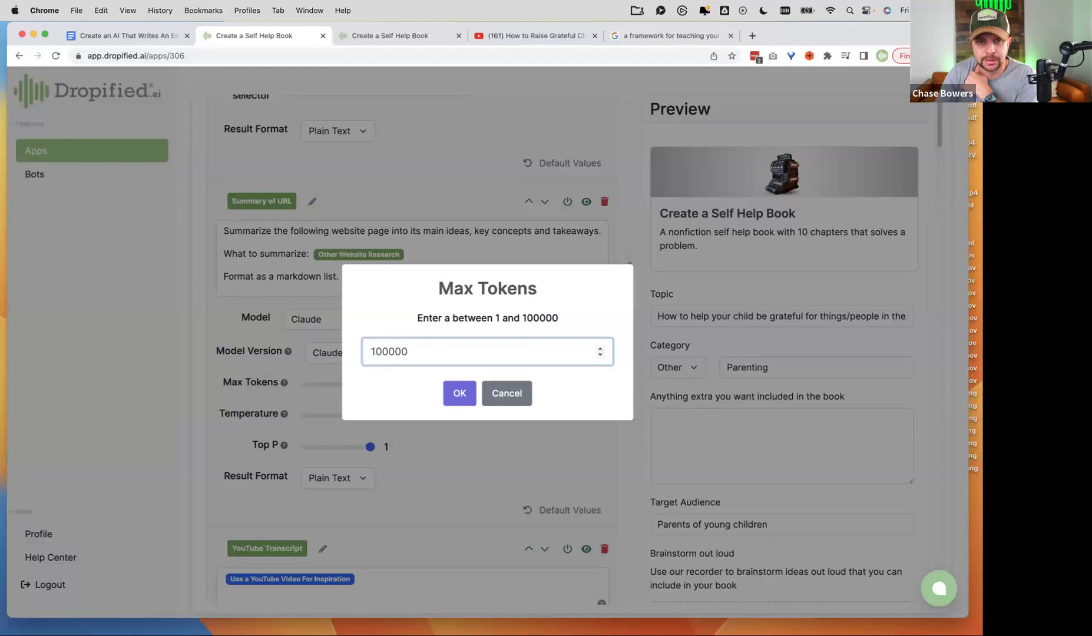
left_click(469, 393)
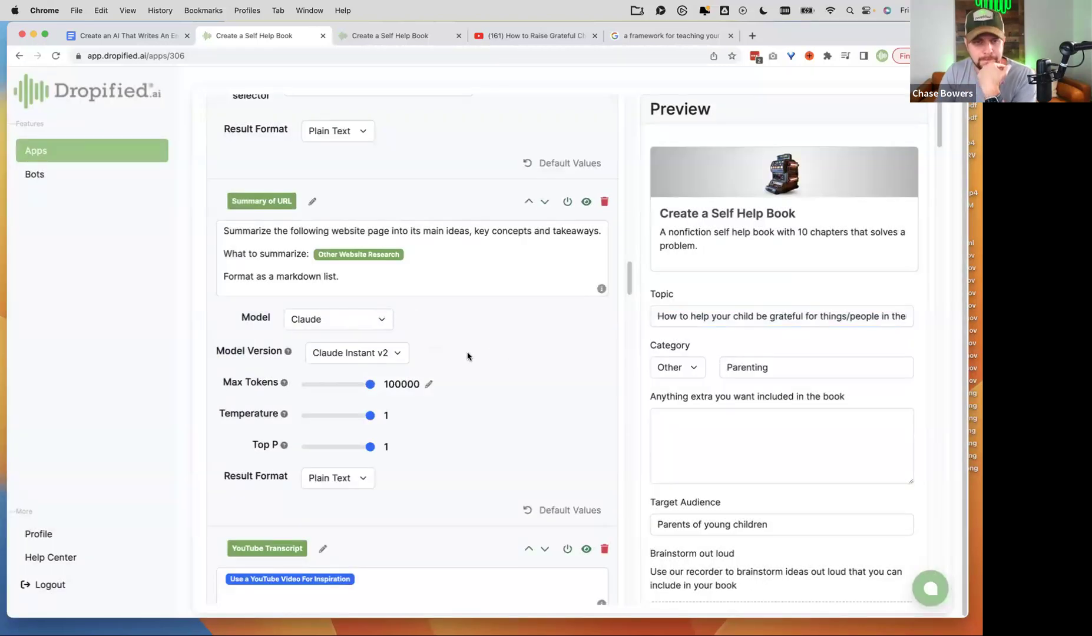
left_click(369, 354)
left_click(365, 368)
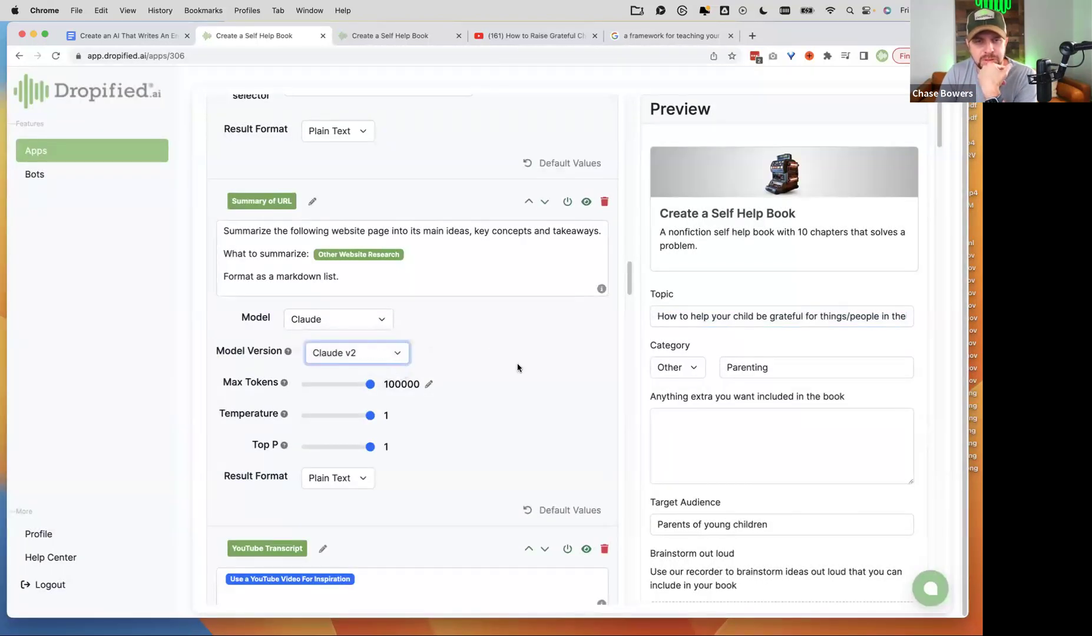
Change the model version of the Summarize of the YT Video prompt to Claude v2.
scroll(512, 371, "up", 1)
scroll(586, 398, "down", 4)
scroll(585, 398, "down", 5)
left_click(377, 377)
left_click(370, 393)
Save the updated app and dismiss the confirmation.
scroll(496, 356, "down", 10)
scroll(497, 357, "down", 20)
scroll(489, 416, "down", 20)
left_click(233, 567)
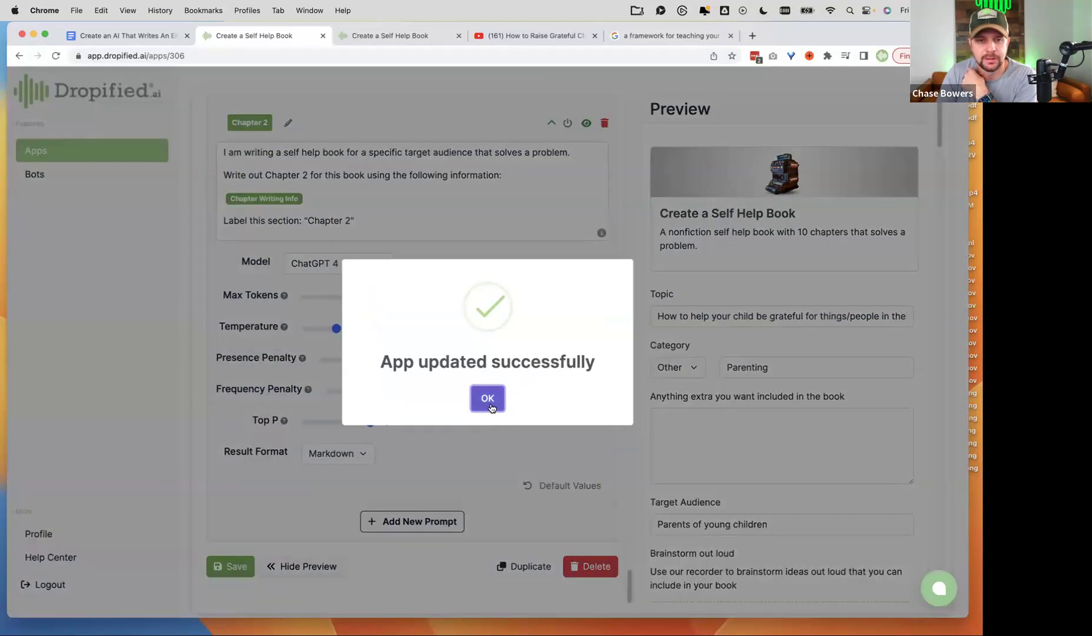
left_click(488, 395)
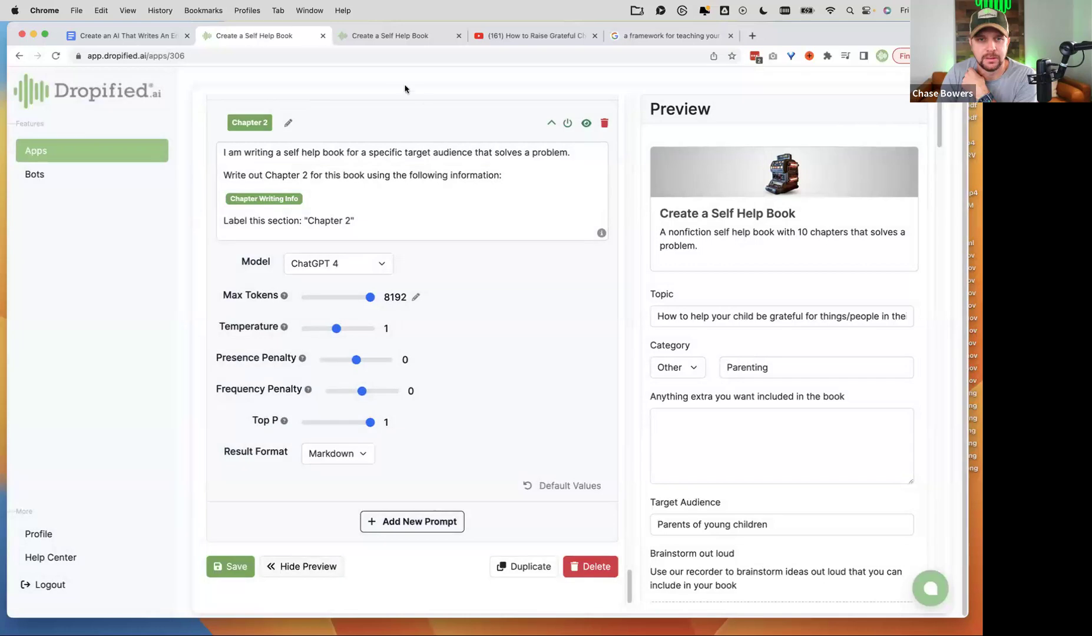
Try to resume the interrupted generation in the standalone form, and submit the form again.
left_click(394, 40)
scroll(476, 395, "up", 8)
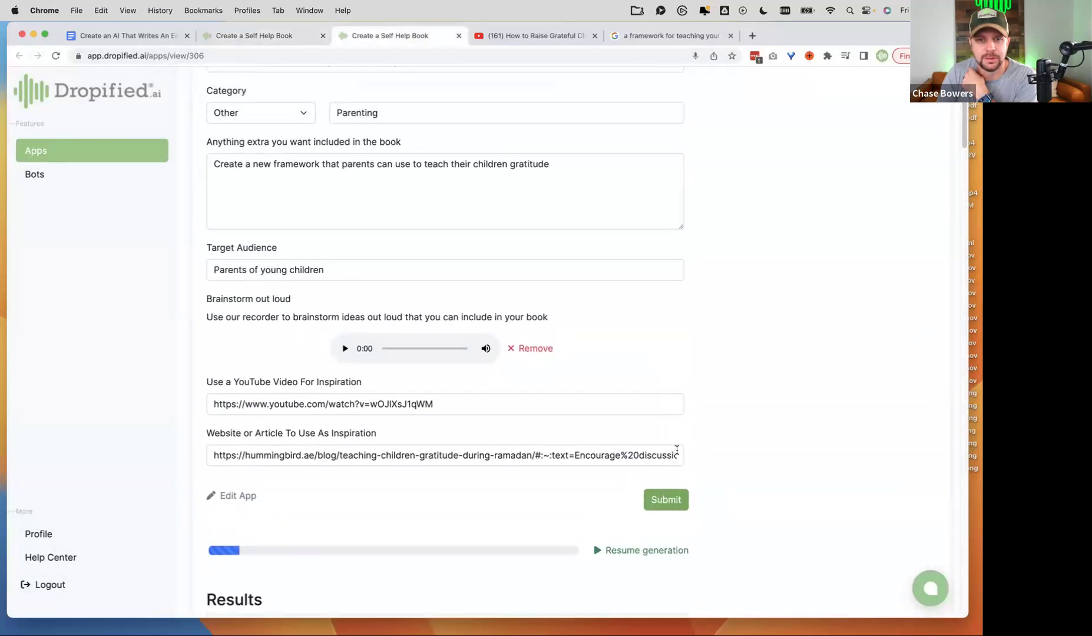
scroll(595, 360, "down", 4)
left_click(596, 316)
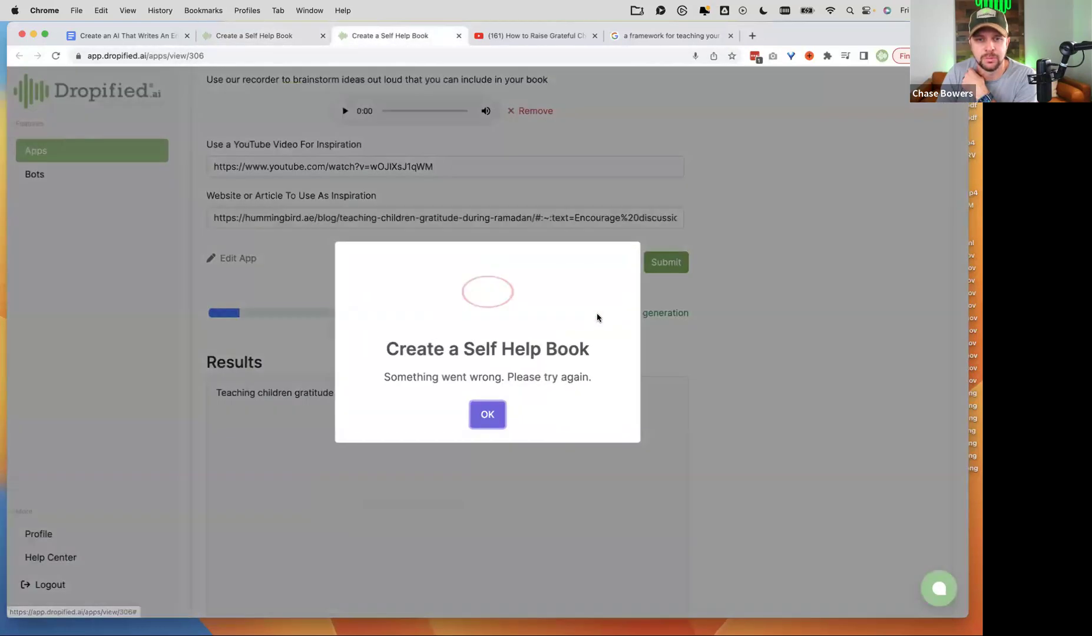
left_click(485, 410)
left_click(660, 266)
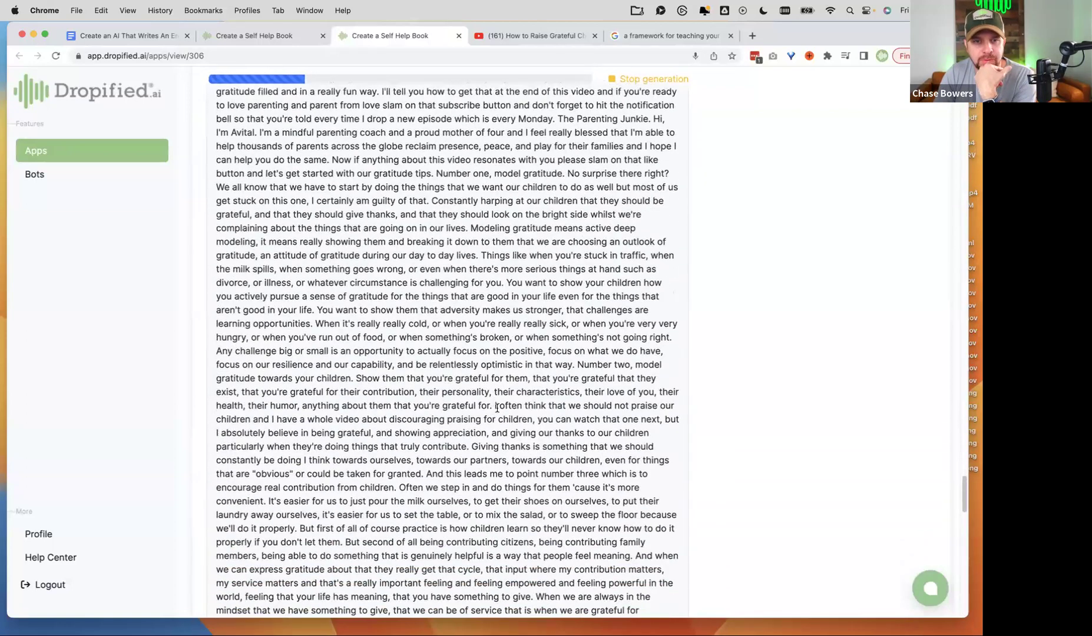
Review the YouTube transcript and its summary in the generated results.
scroll(497, 407, "up", 3)
left_click_drag(215, 247, 629, 281)
scroll(630, 282, "down", 20)
scroll(628, 281, "down", 2)
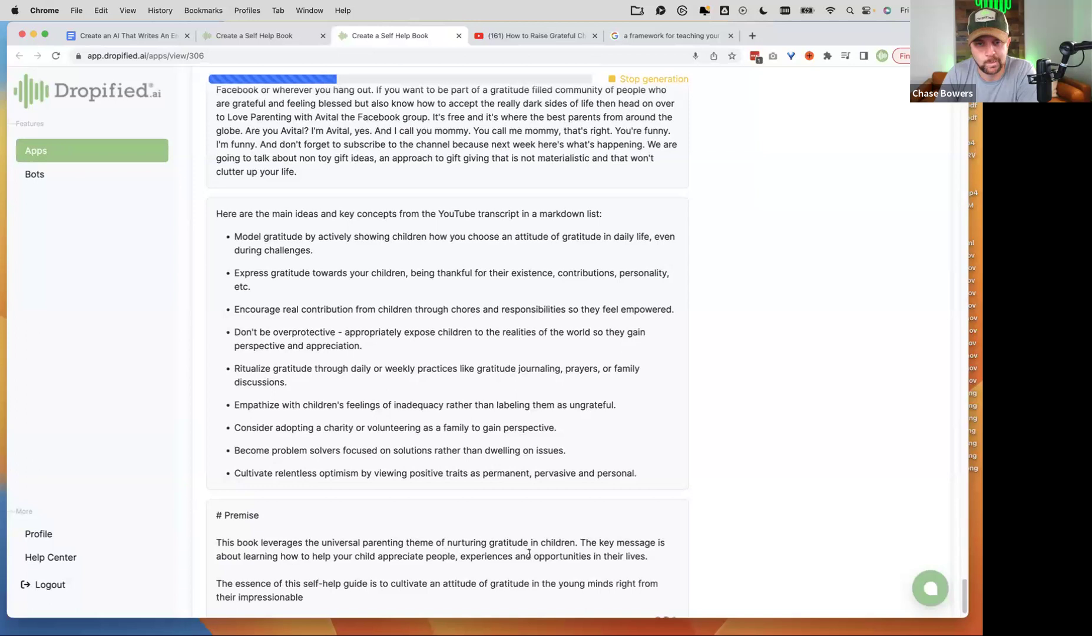
Check in the app editor which source variables the Summary of URL and Summarize of the YT Video prompts use.
left_click(240, 39)
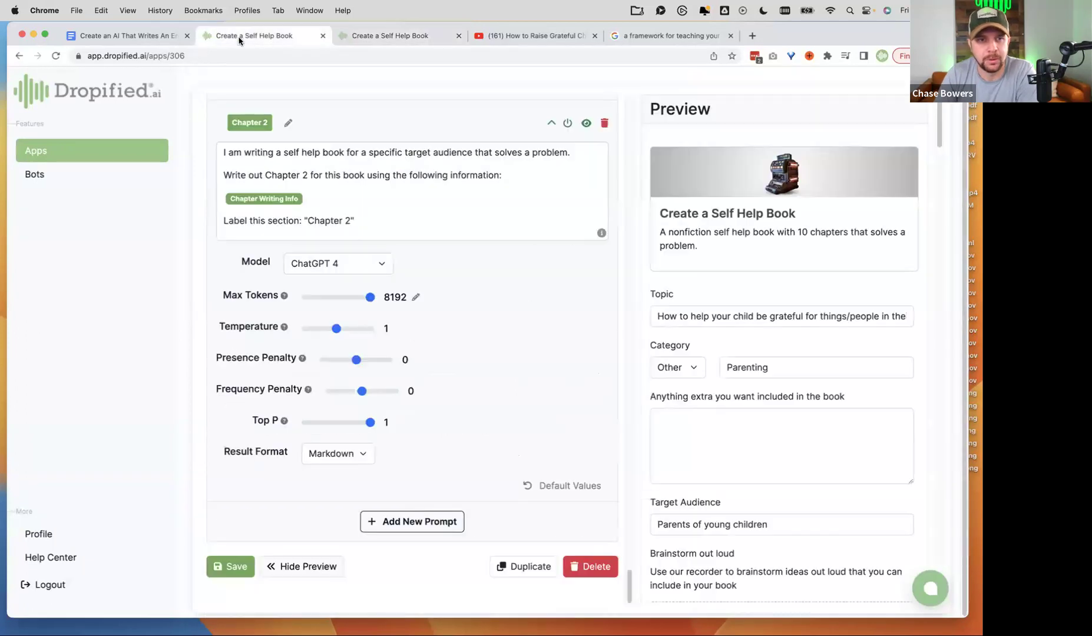
scroll(455, 379, "up", 20)
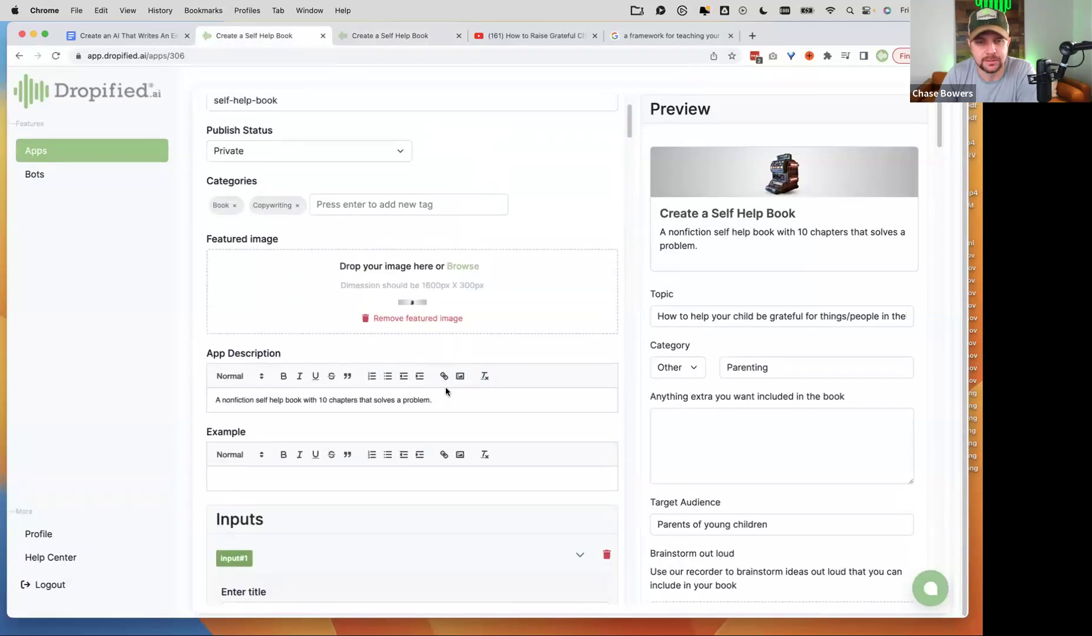
scroll(443, 391, "down", 20)
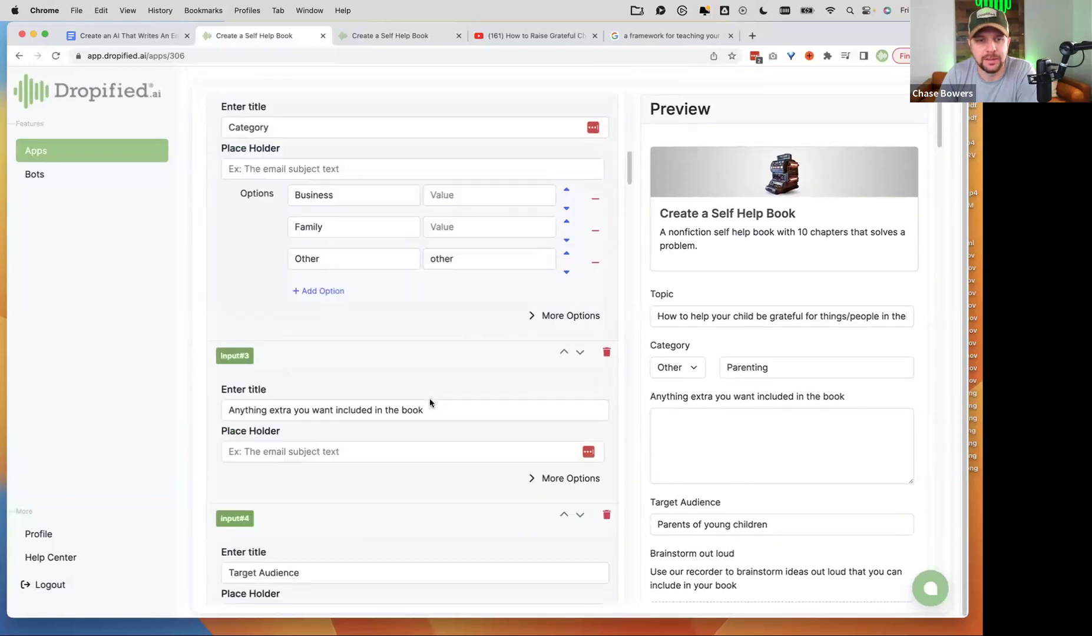
scroll(430, 399, "down", 20)
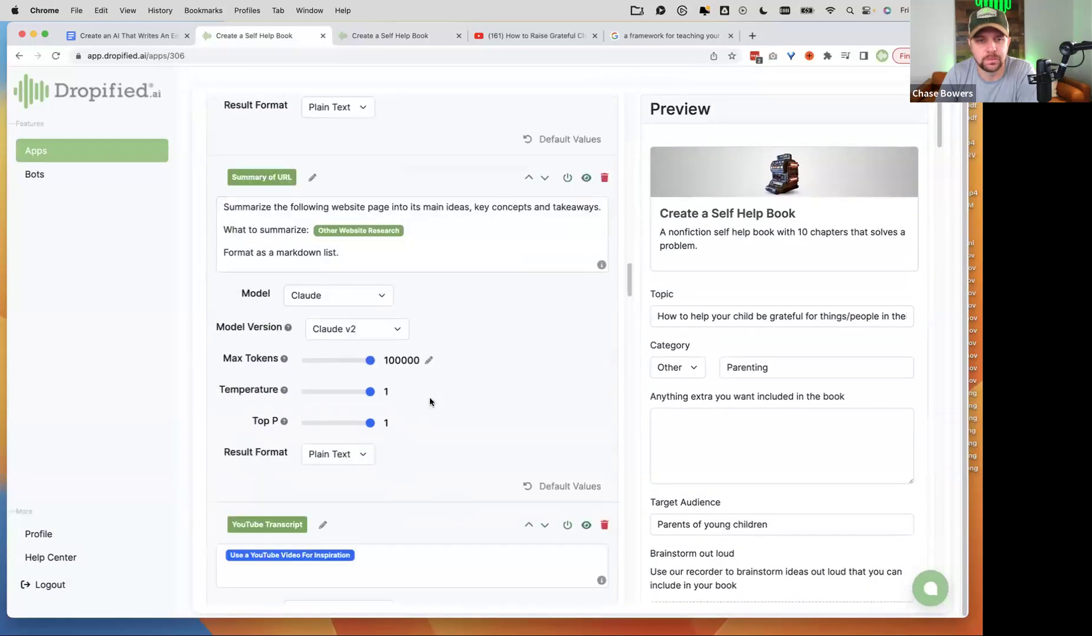
scroll(462, 257, "down", 15)
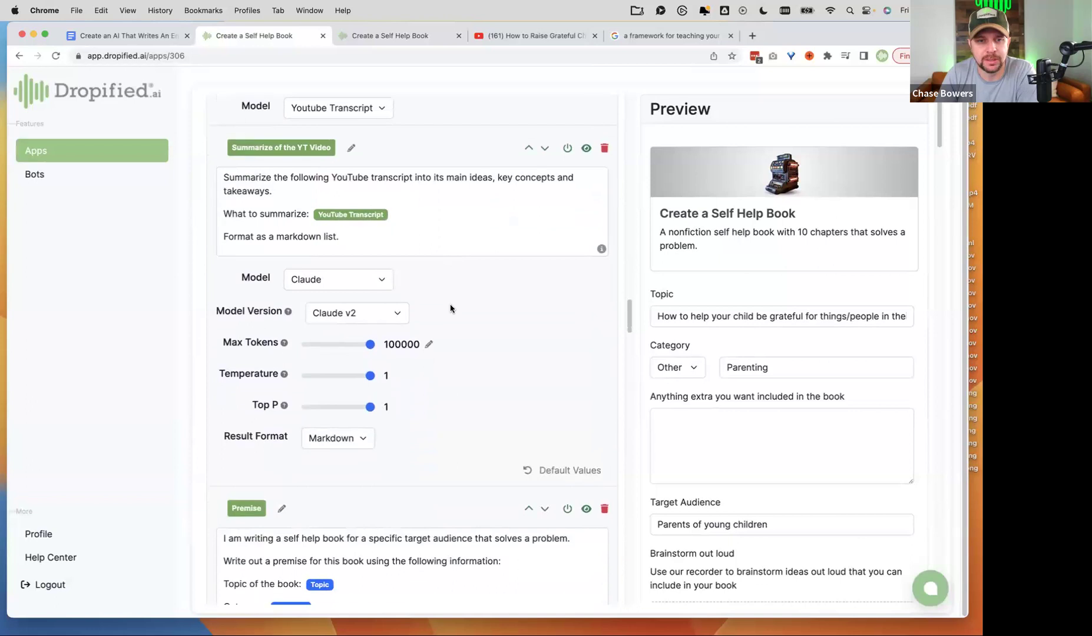
scroll(442, 306, "up", 5)
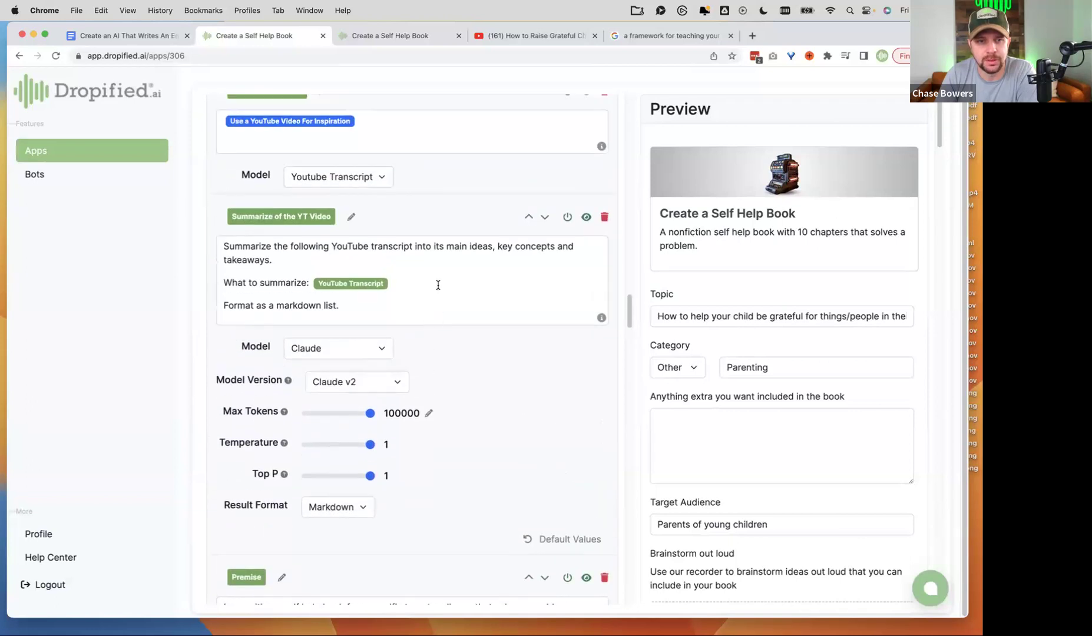
scroll(433, 292, "up", 6)
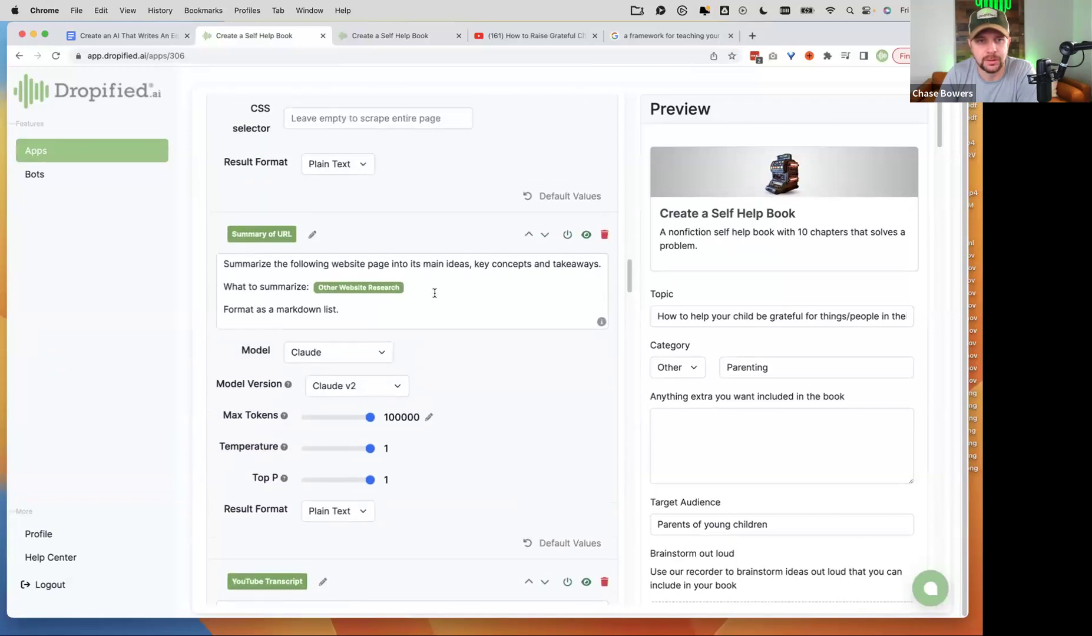
left_click_drag(413, 288, 318, 287)
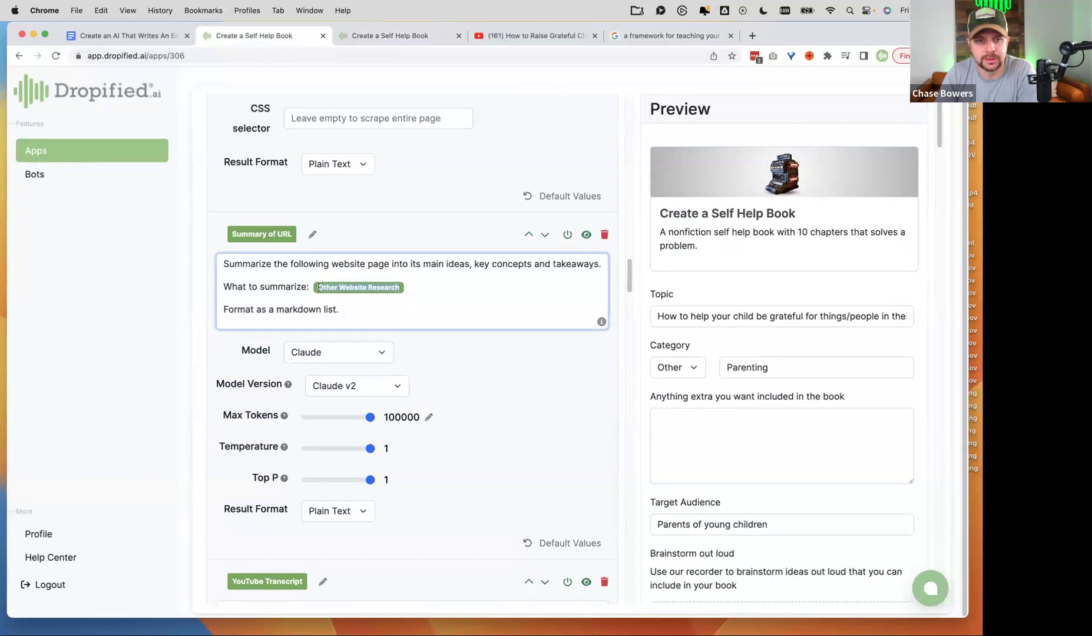
key("super+c")
left_click(411, 305)
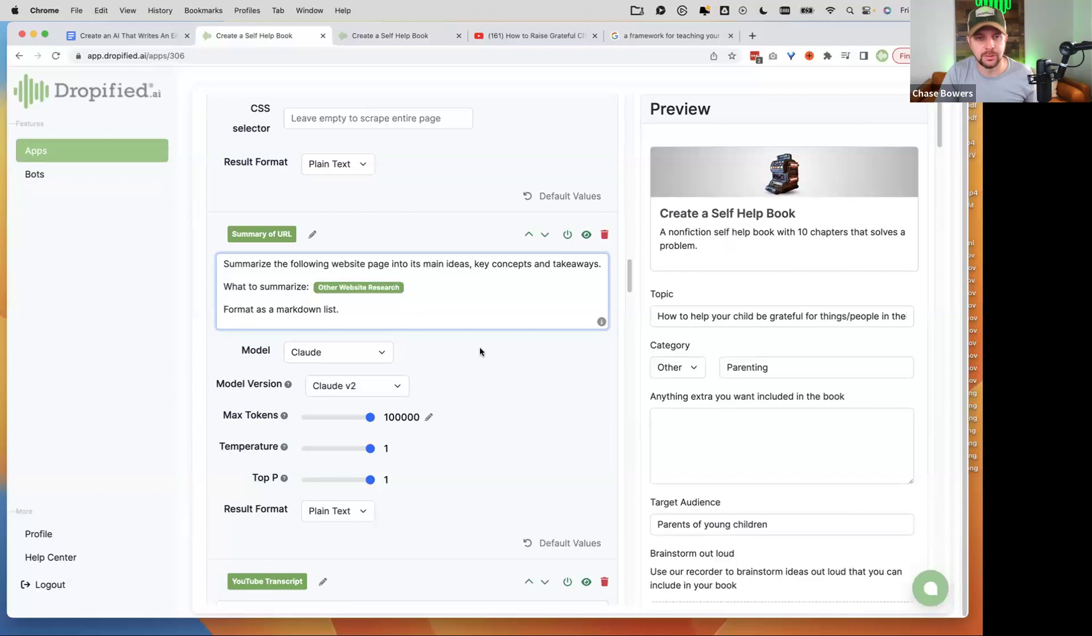
Add the Summary of URL variable after Summarize of the YT Video in the Premise prompt's list of other things to include.
scroll(479, 352, "down", 5)
scroll(480, 352, "down", 3)
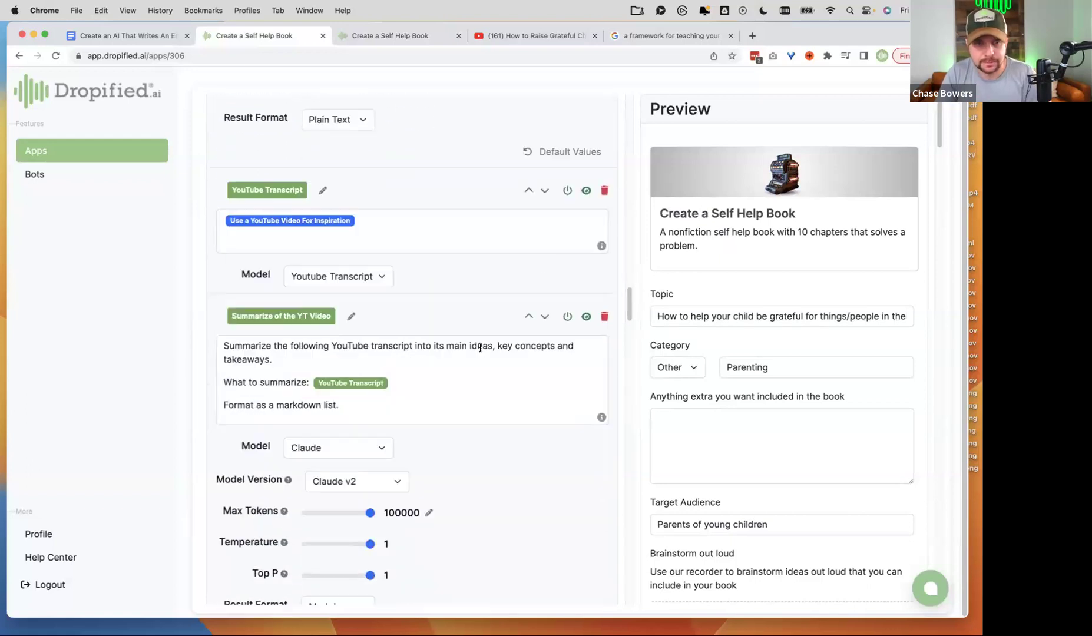
scroll(479, 346, "down", 5)
scroll(480, 346, "up", 5)
scroll(480, 347, "down", 6)
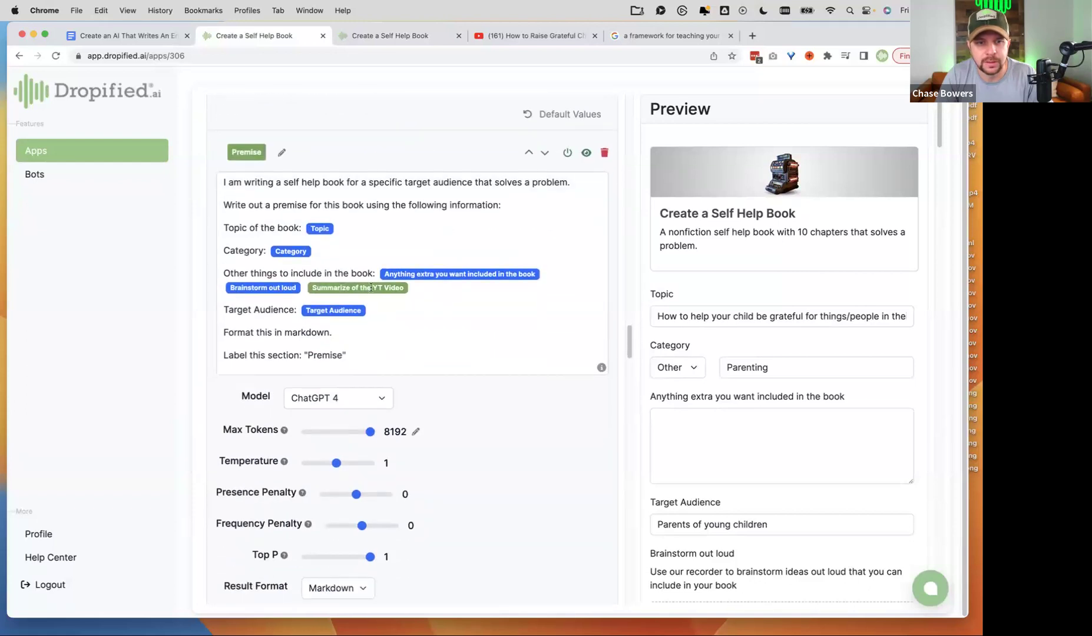
left_click(453, 288)
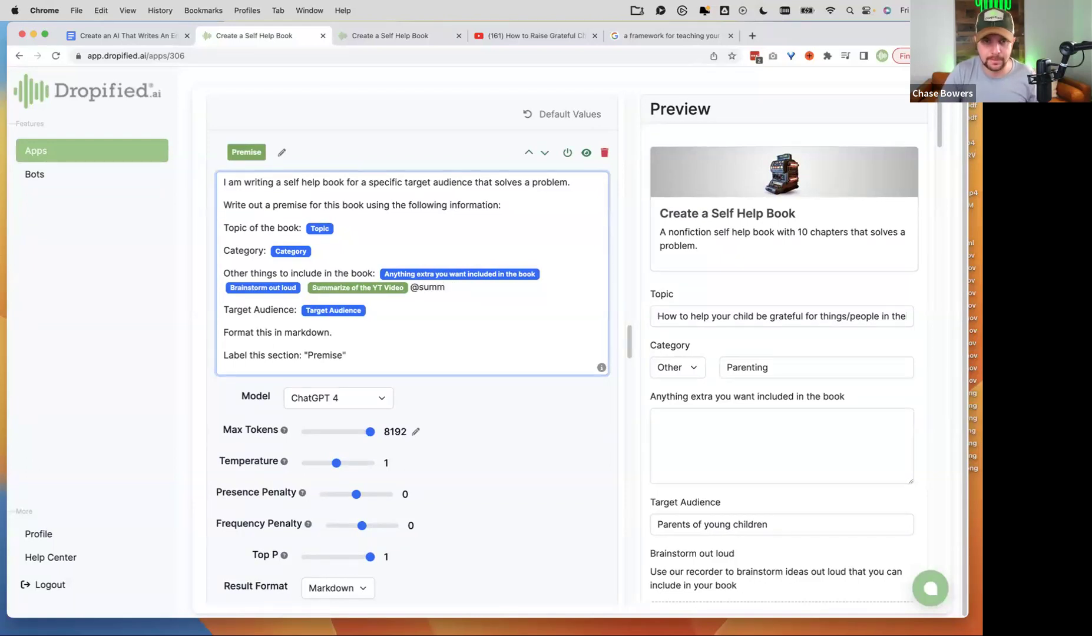
key("BackSpace")
key("BackSpace")
key("BackSpace")
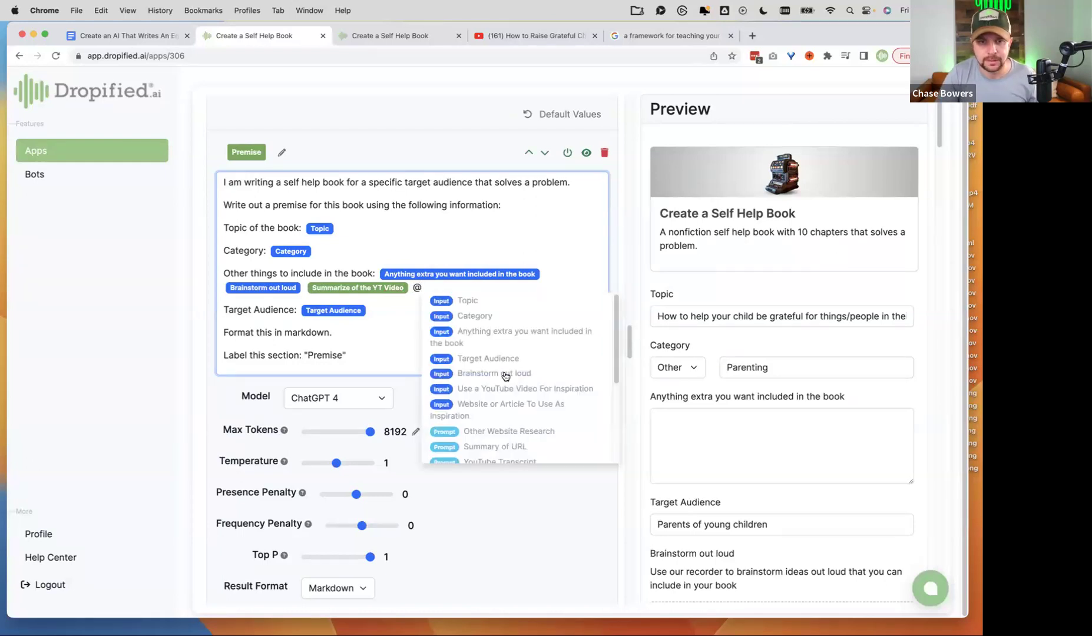
scroll(542, 372, "down", 2)
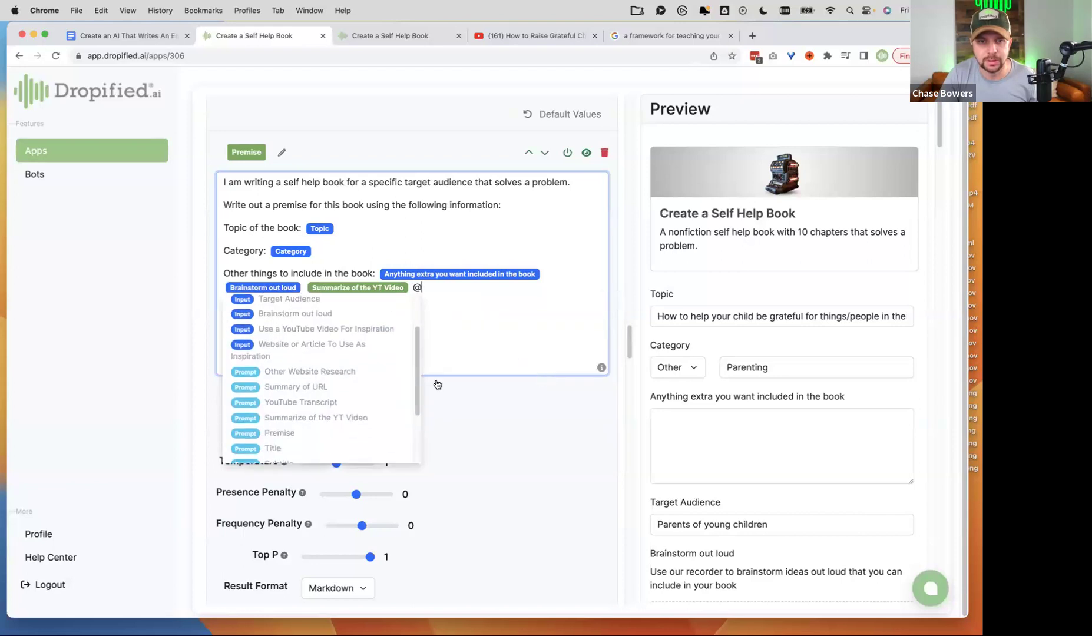
left_click(315, 388)
Copy the Summary of URL variable from the Premise prompt into the other things to include of the Title and Subtitle prompts.
left_click_drag(486, 288, 424, 288)
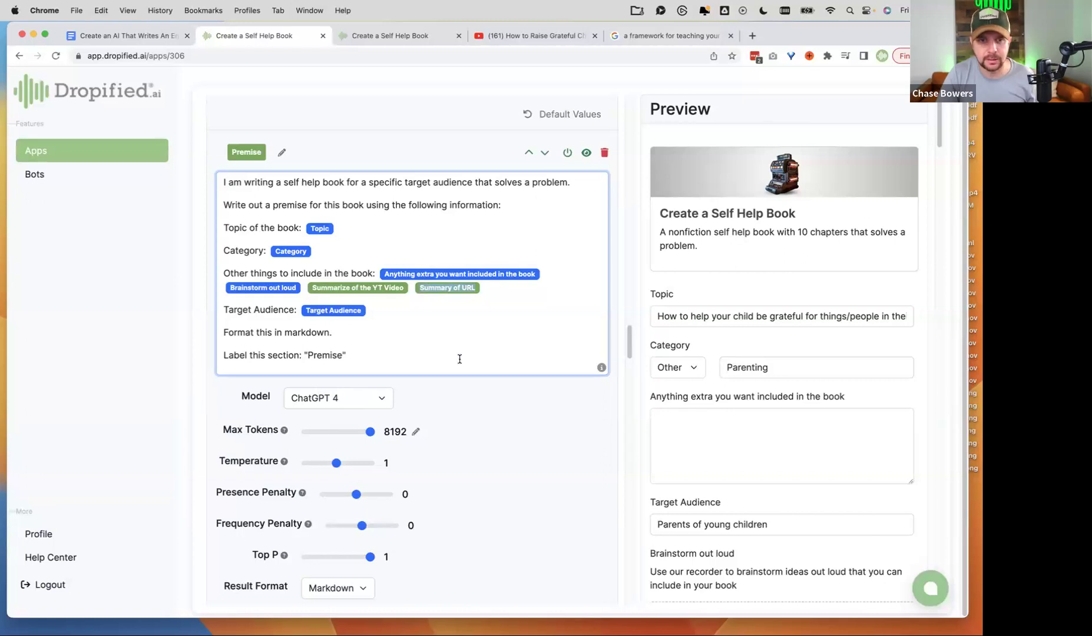
scroll(460, 360, "down", 6)
left_click(448, 414)
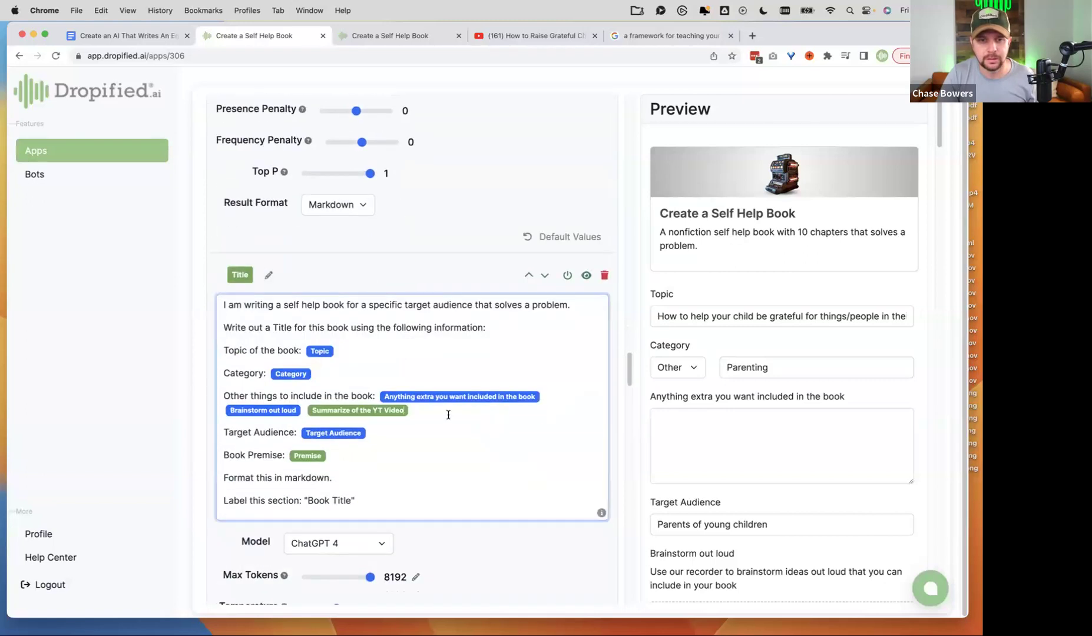
key("super+v")
scroll(447, 421, "down", 2)
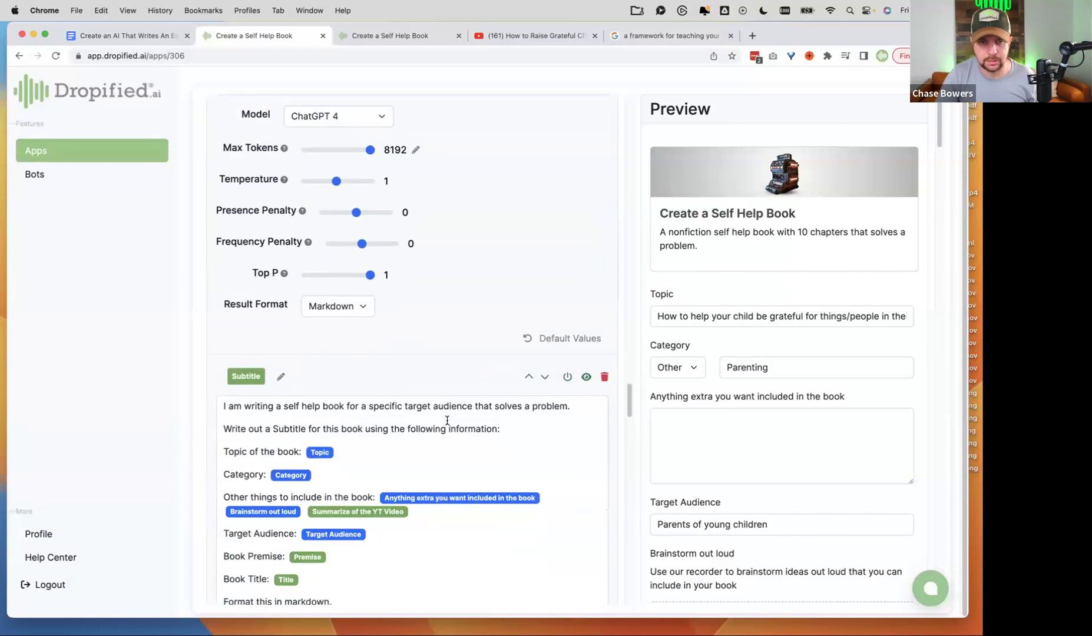
left_click(464, 516)
key("super+v")
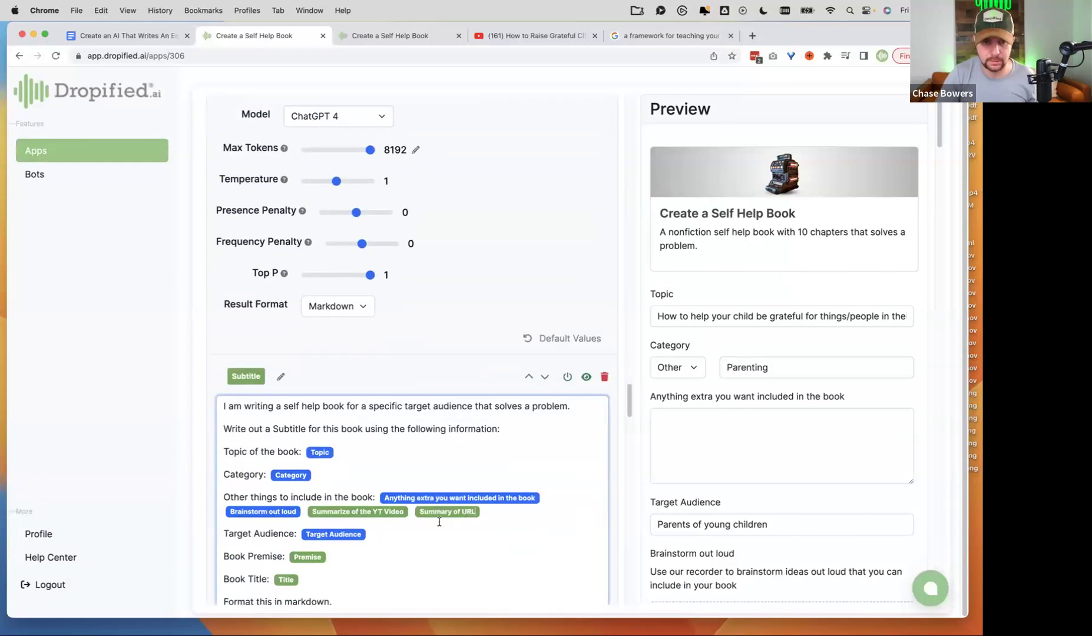
Paste the Summary of URL variable into the other things to include of the Outline and Chapter Writing Info prompts.
scroll(440, 521, "down", 7)
scroll(440, 522, "down", 4)
left_click(430, 398)
key("super+v")
scroll(430, 397, "down", 8)
scroll(436, 409, "down", 2)
left_click(432, 375)
key("super+v")
Save the updated app, dismiss the confirmation, and check the variables in the Chapter Writing Info prompt.
scroll(436, 382, "down", 8)
scroll(436, 382, "down", 15)
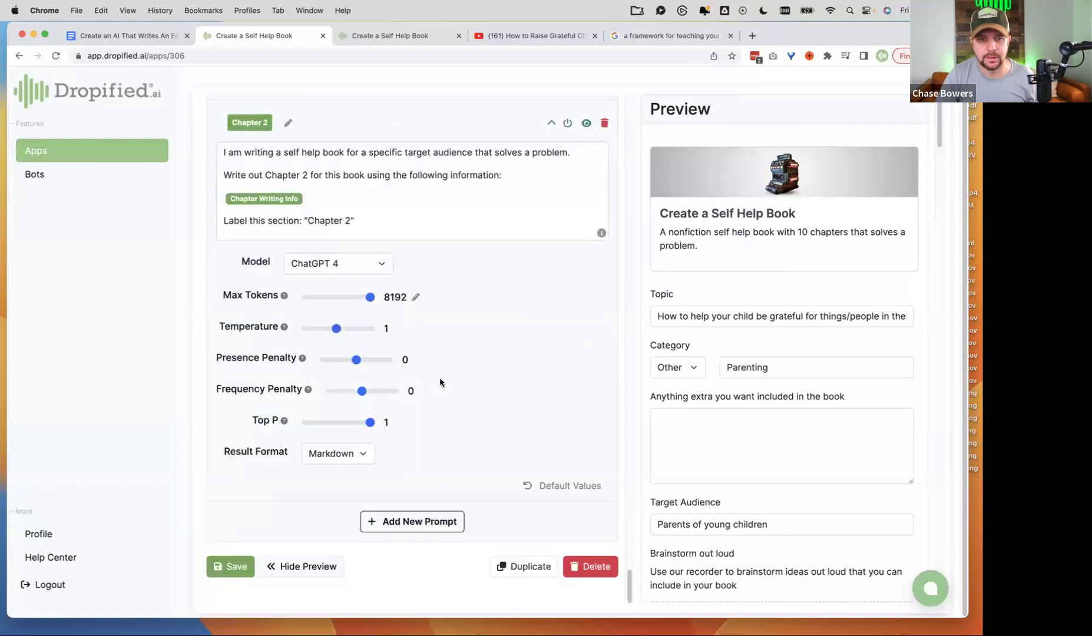
left_click(227, 565)
left_click(488, 399)
scroll(428, 379, "up", 3)
scroll(428, 383, "up", 15)
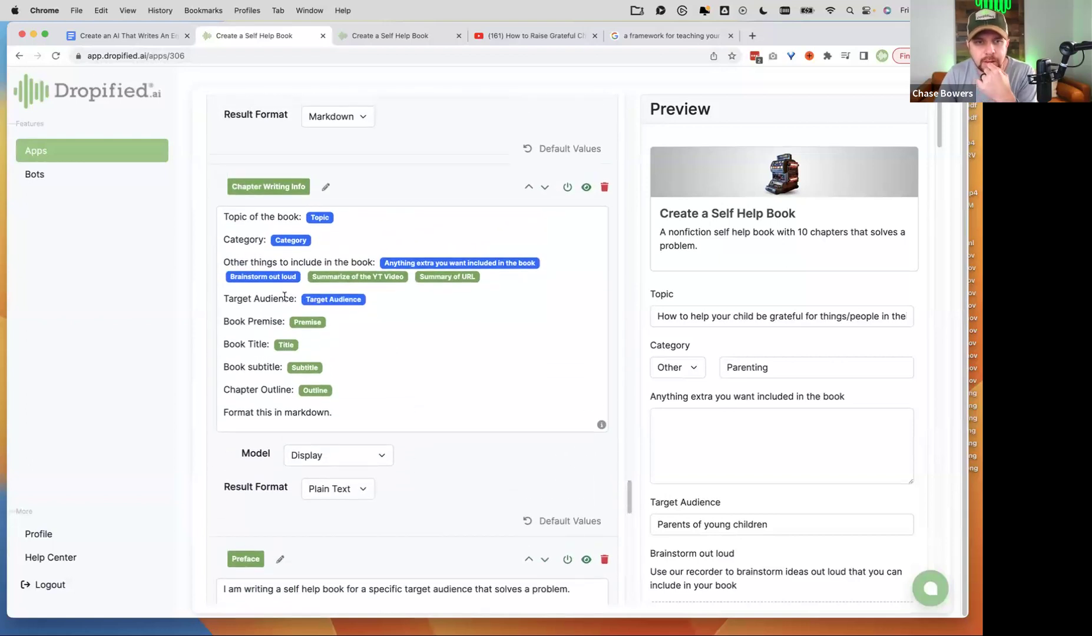
Review the generated premise, title, subtitle and chapter outline through the Appendix in the standalone form's results.
left_click(390, 35)
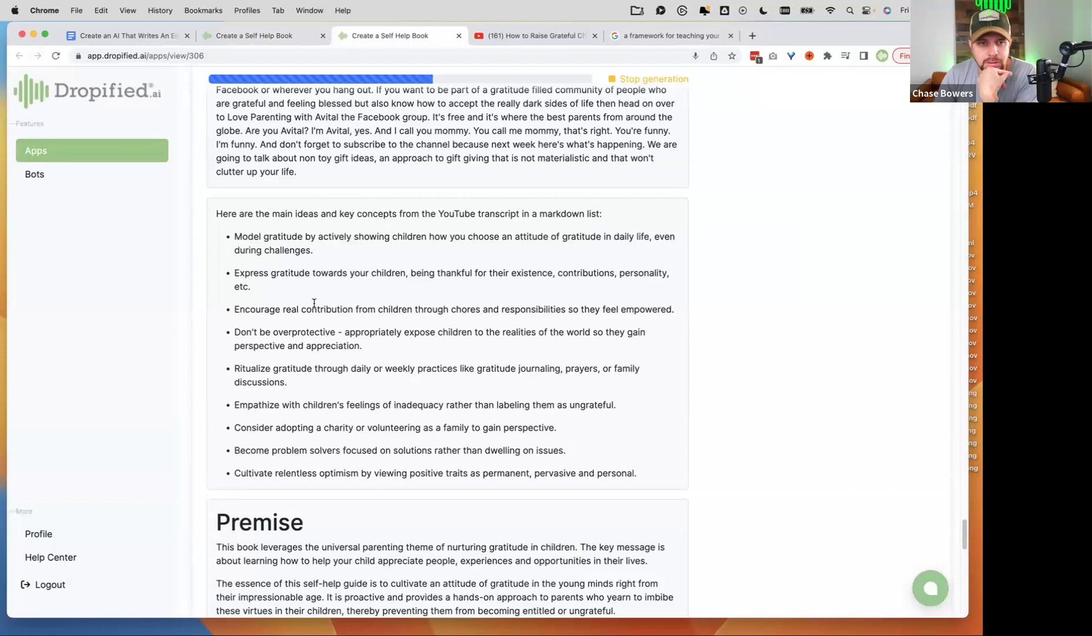
scroll(315, 303, "down", 7)
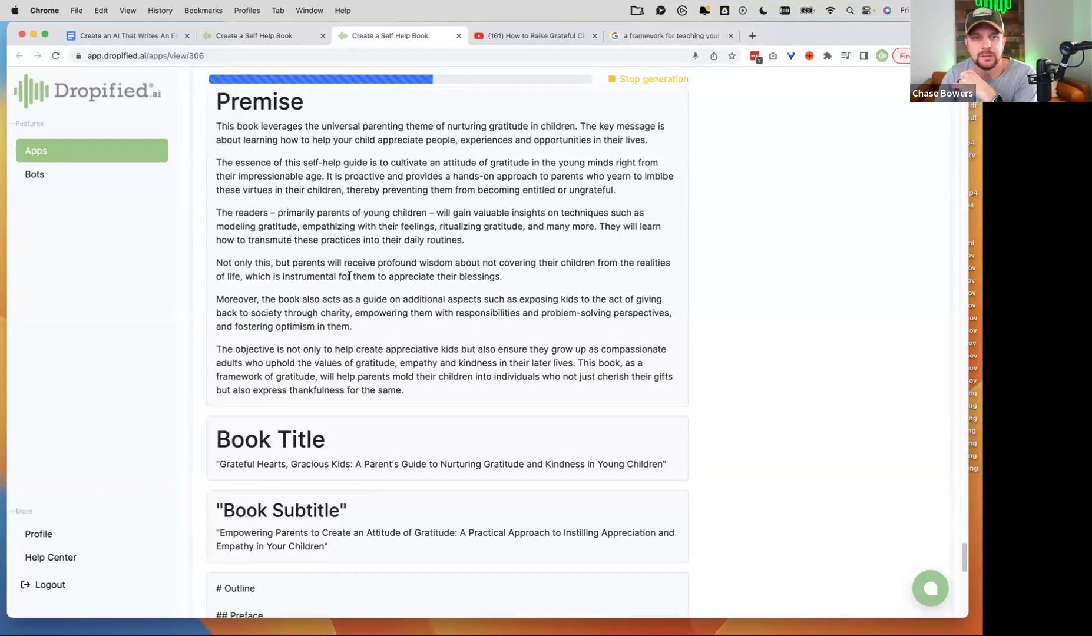
scroll(348, 275, "down", 5)
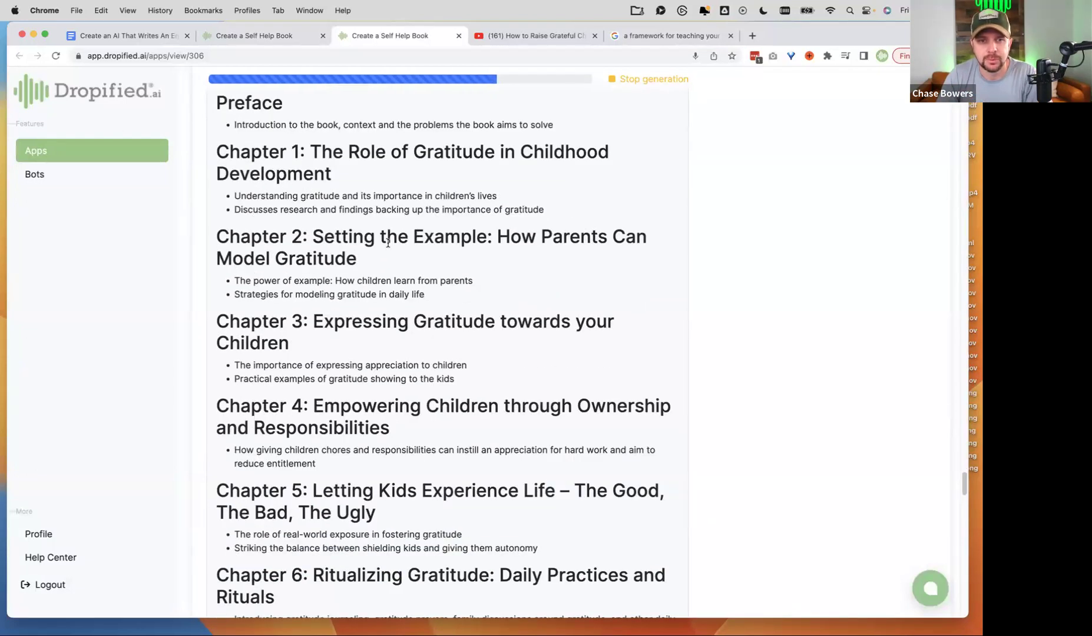
scroll(337, 344, "down", 10)
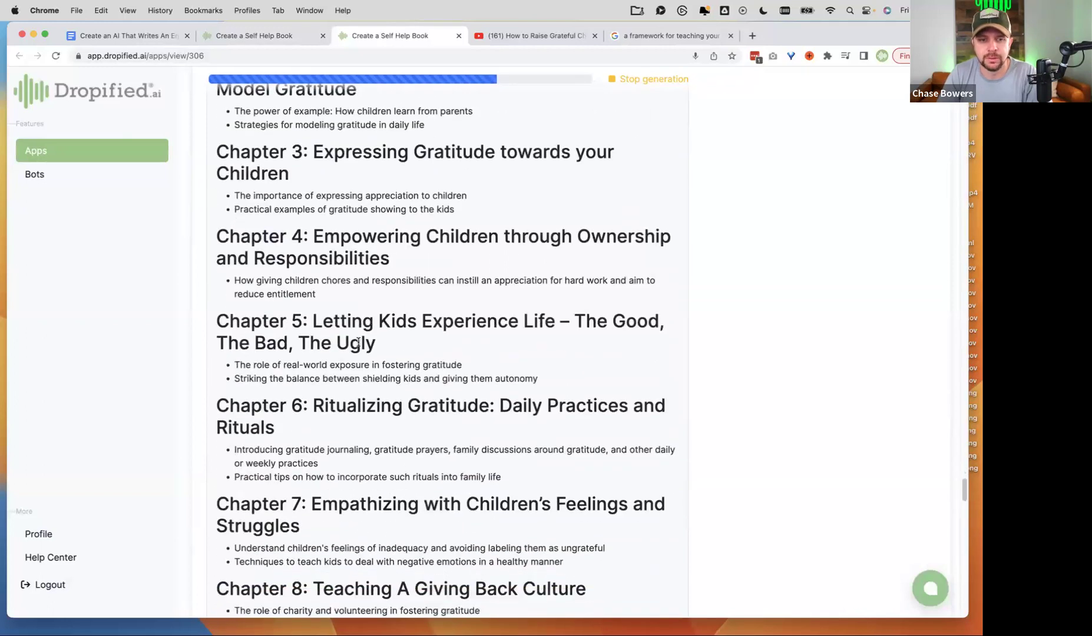
scroll(380, 348, "down", 4)
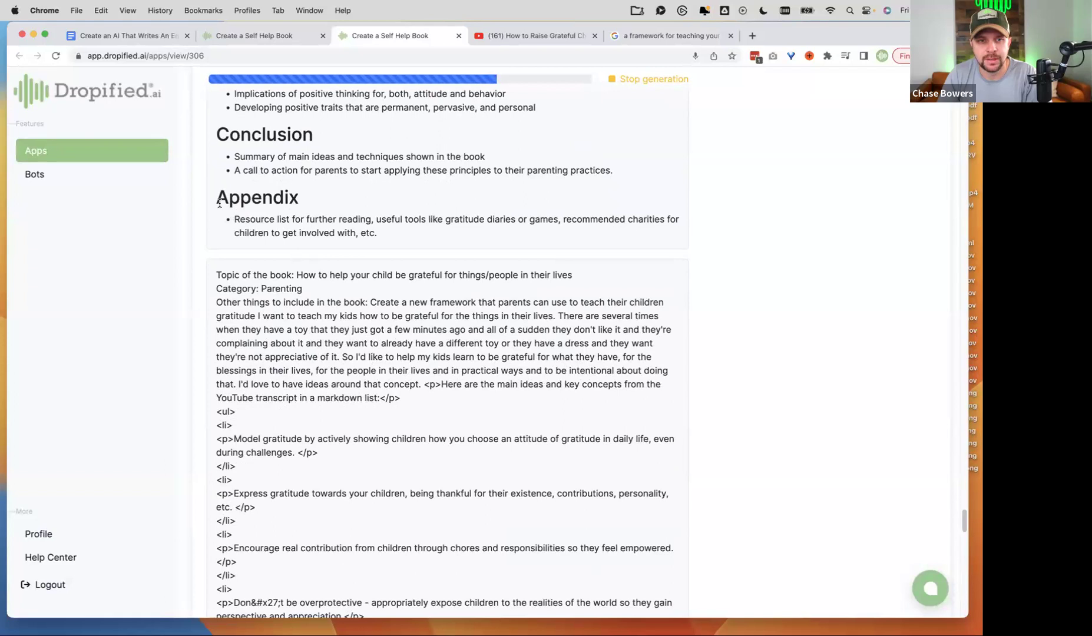
left_click_drag(219, 203, 425, 244)
left_click(366, 252)
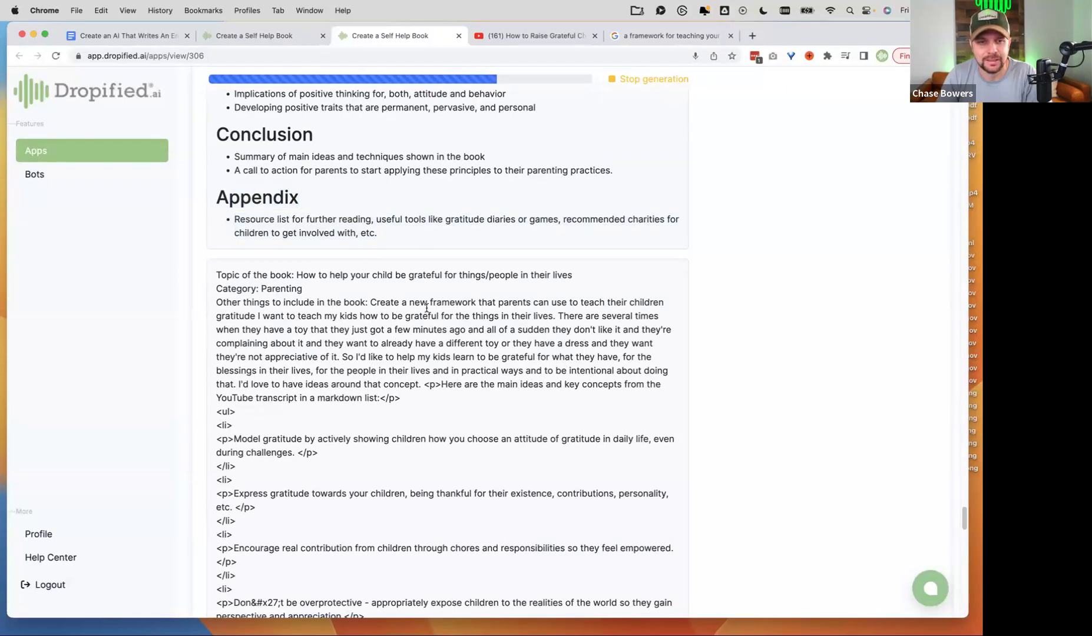
Read through the compiled chapter writing information in the results, from the book topic to the closing markdown instruction.
left_click_drag(218, 283, 430, 287)
scroll(336, 338, "down", 7)
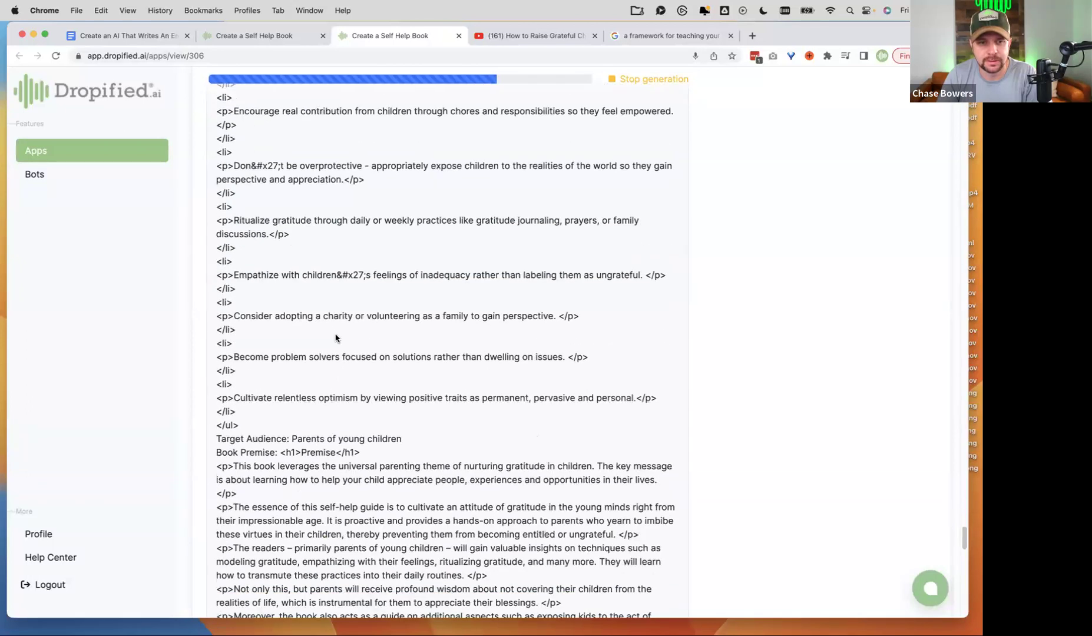
scroll(336, 339, "down", 15)
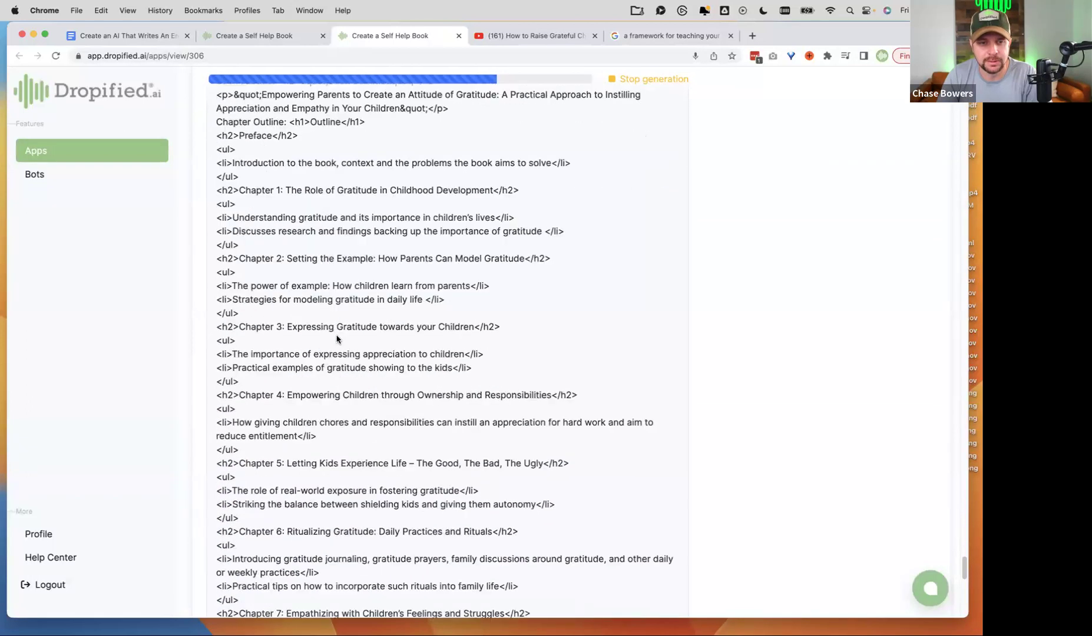
scroll(337, 340, "down", 10)
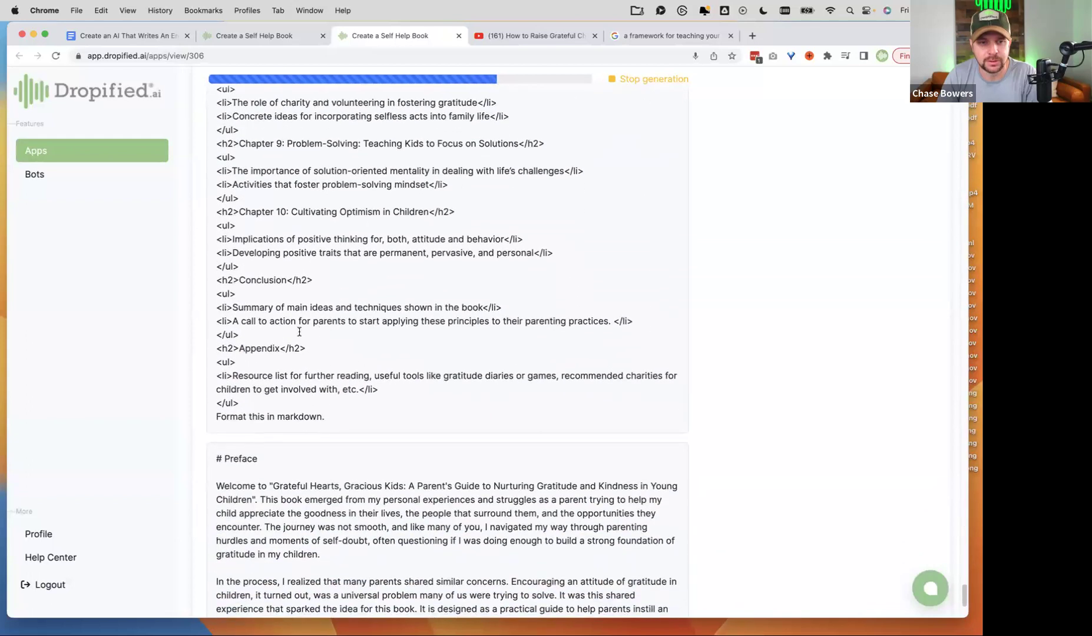
left_click_drag(340, 415, 266, 353)
left_click(276, 370)
scroll(292, 376, "up", 7)
scroll(292, 376, "up", 20)
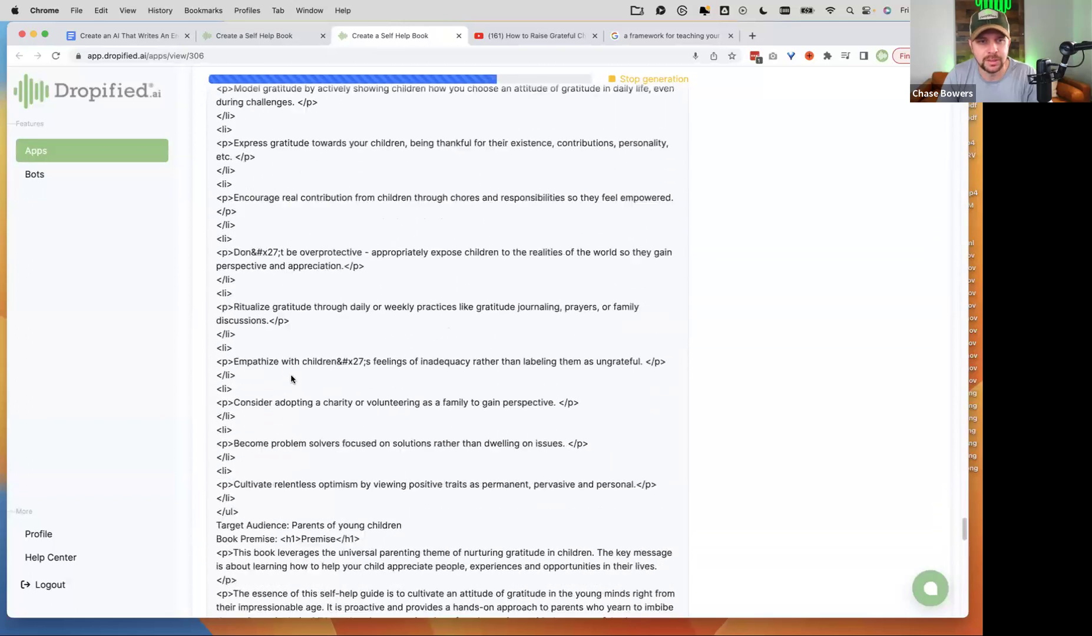
scroll(291, 376, "up", 5)
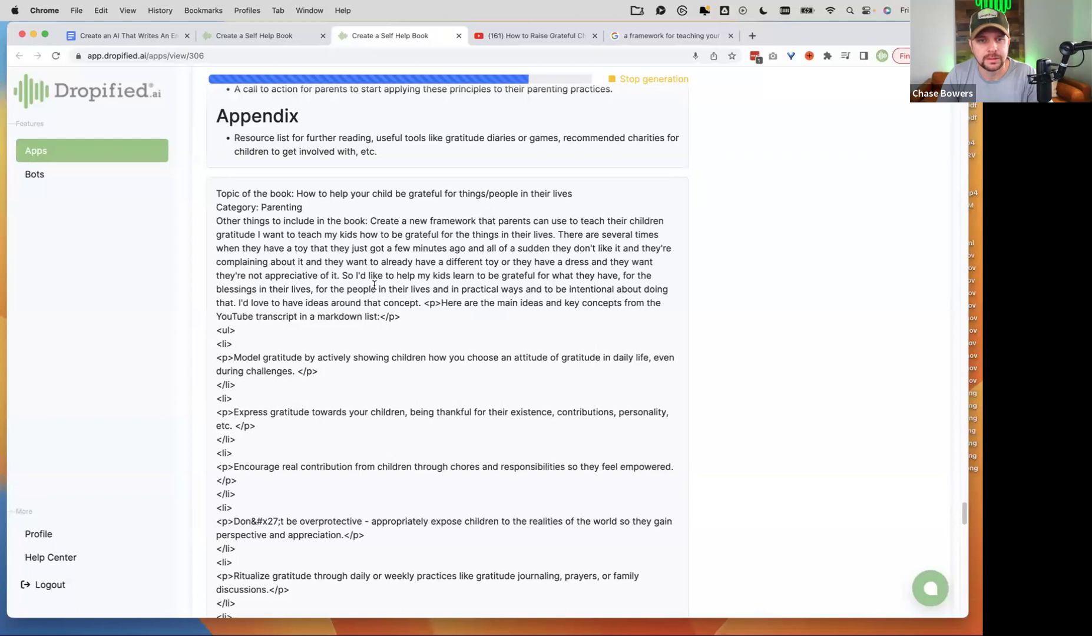
Compare the formatted chapter outline with the raw HTML version inside the compiled chapter writing information.
scroll(304, 233, "up", 10)
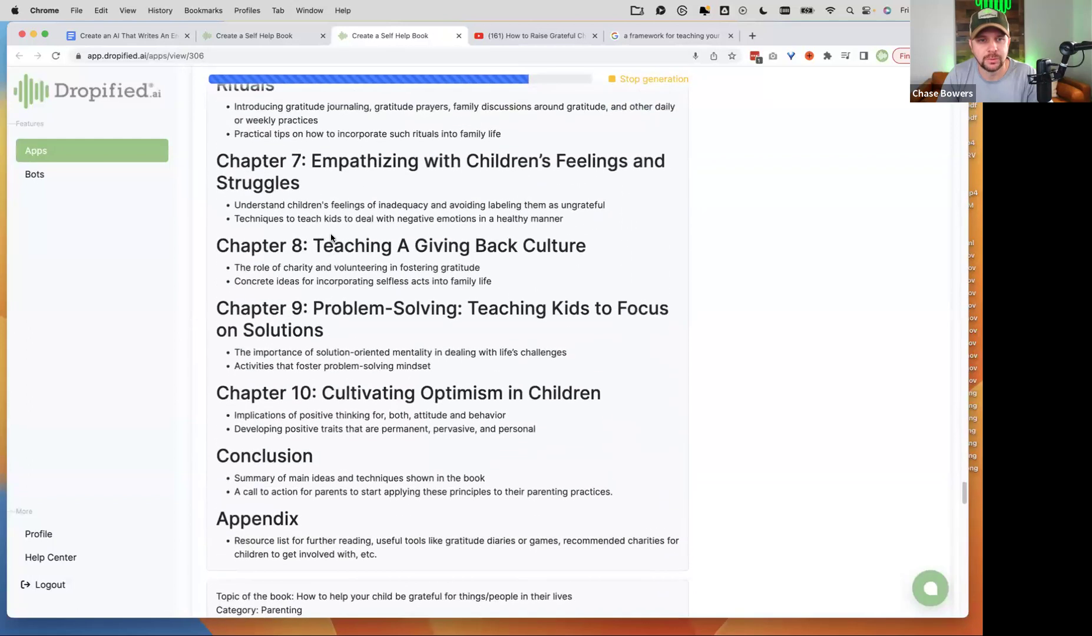
scroll(325, 244, "down", 8)
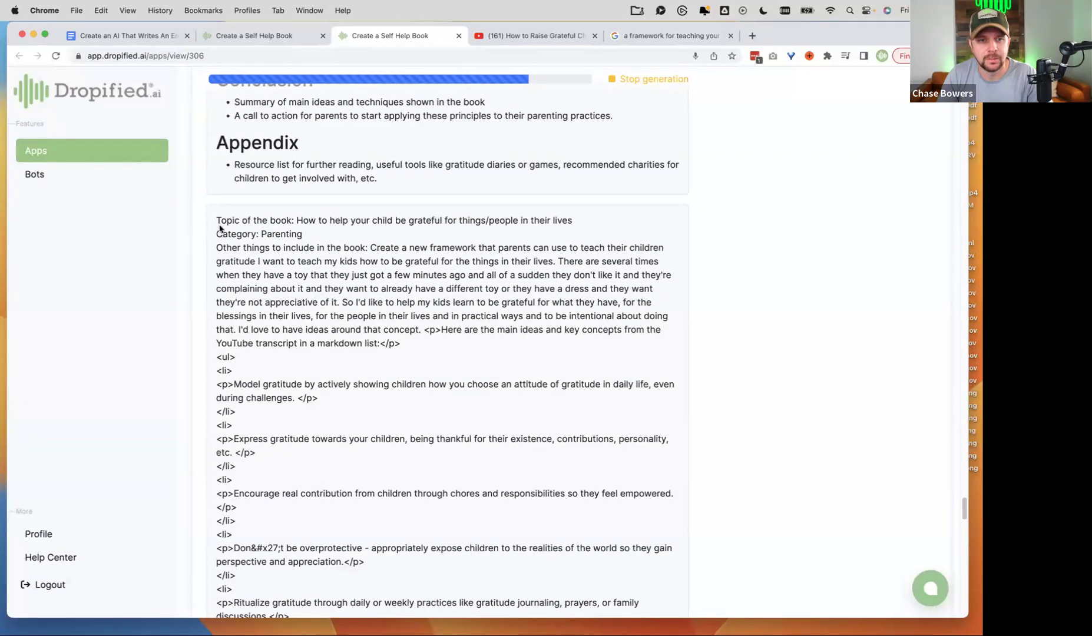
left_click_drag(208, 224, 405, 290)
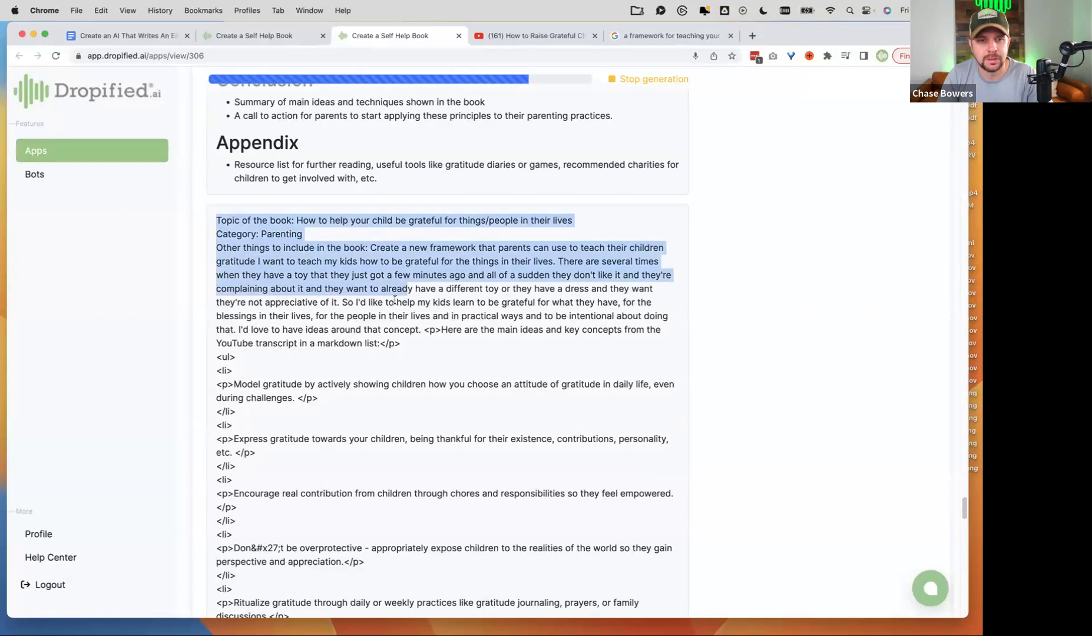
left_click(395, 301)
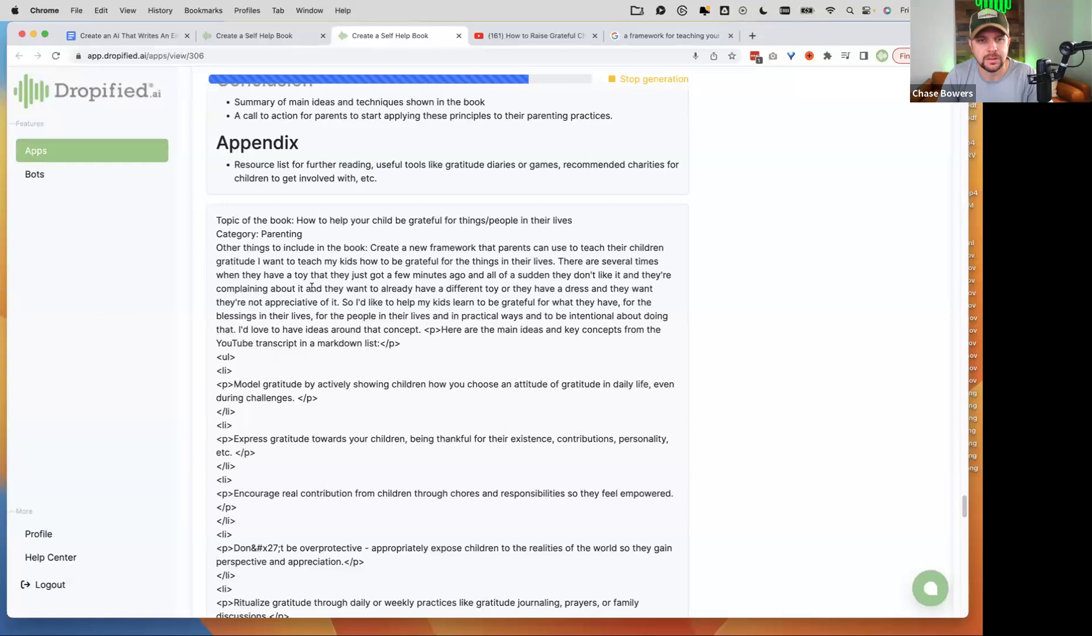
scroll(314, 277, "down", 12)
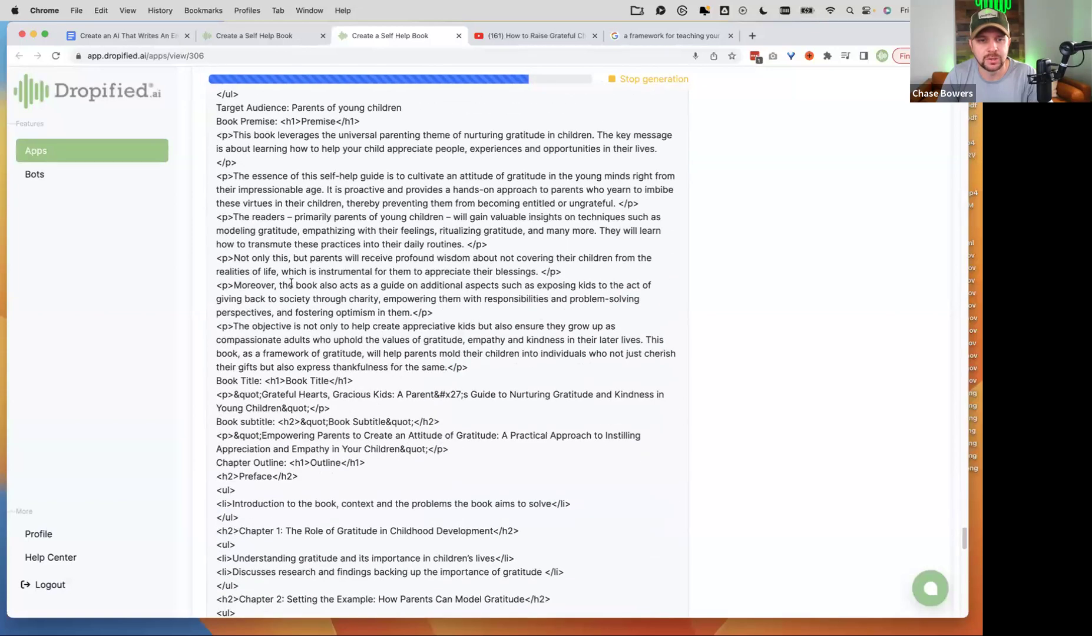
scroll(292, 294, "down", 15)
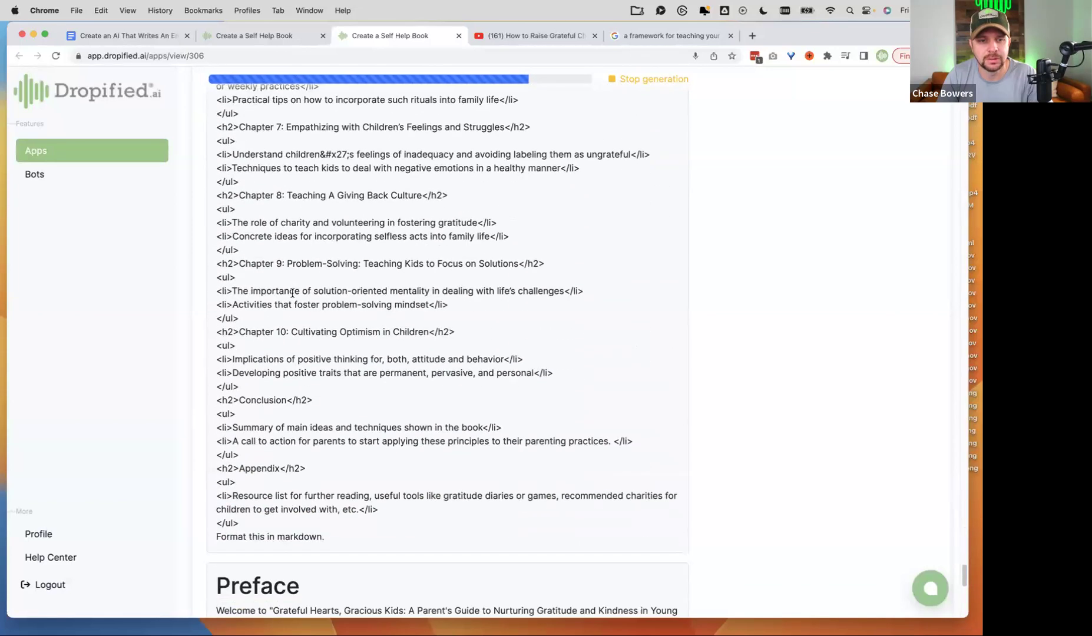
left_click_drag(209, 116, 356, 560)
scroll(354, 542, "up", 14)
left_click_drag(273, 271, 513, 566)
left_click(336, 380)
Examine the generated Preface and Chapter 1, and return to the topic and category lines of the compiled information.
scroll(334, 380, "down", 5)
scroll(334, 380, "down", 10)
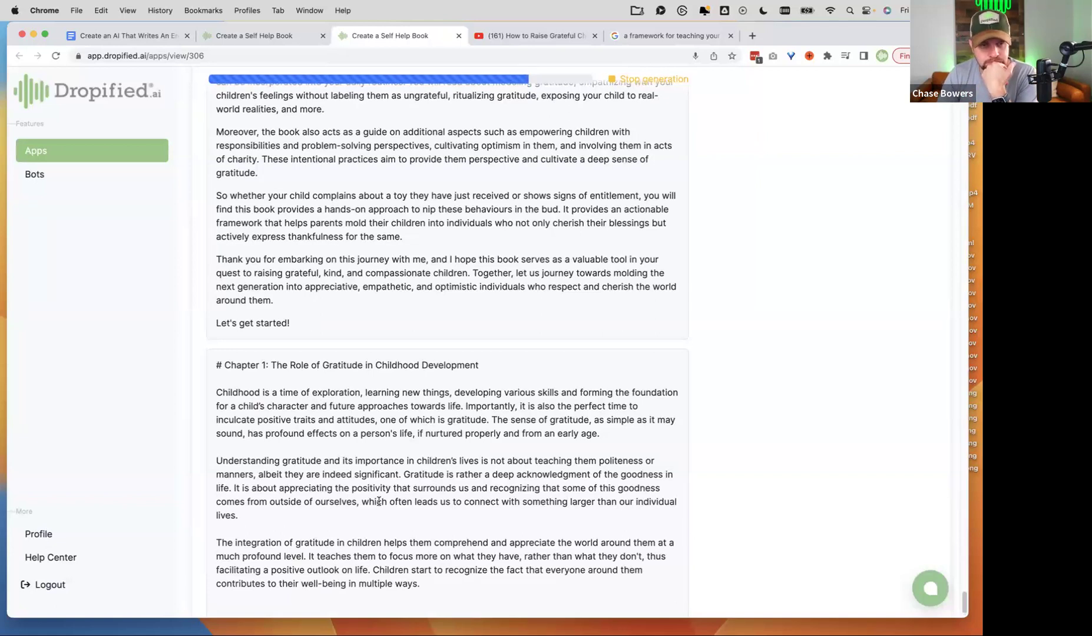
scroll(380, 501, "up", 10)
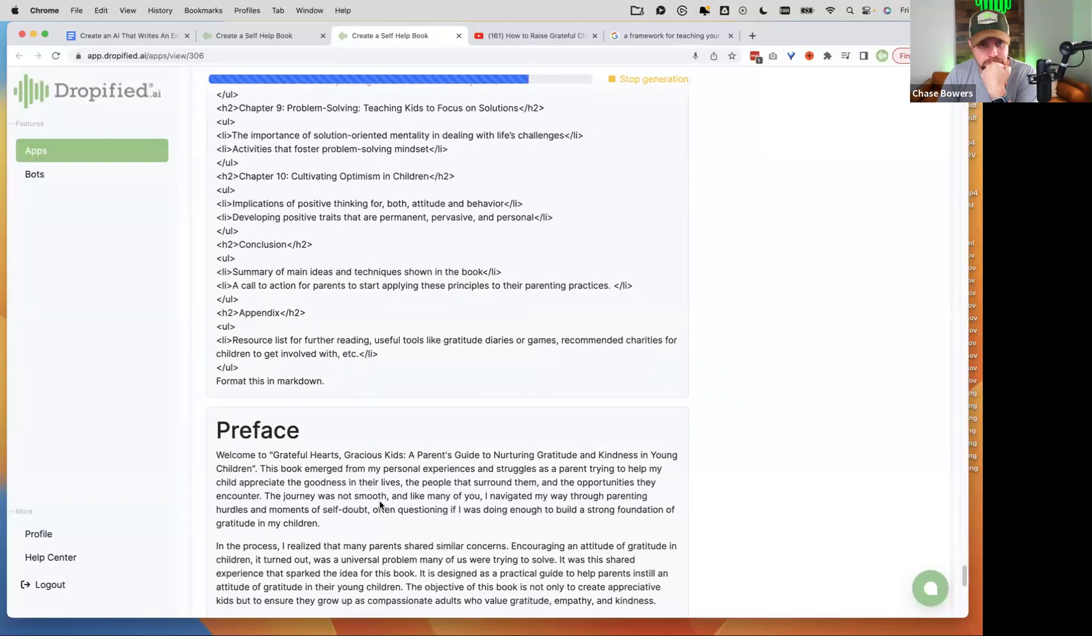
scroll(380, 503, "up", 10)
scroll(380, 502, "up", 10)
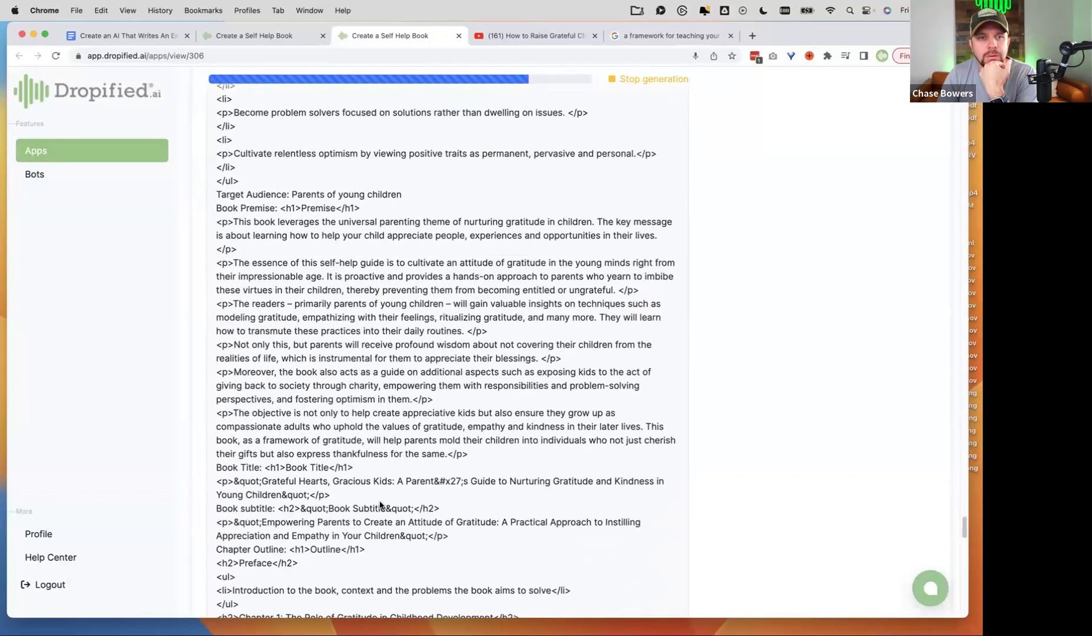
scroll(382, 494, "up", 4)
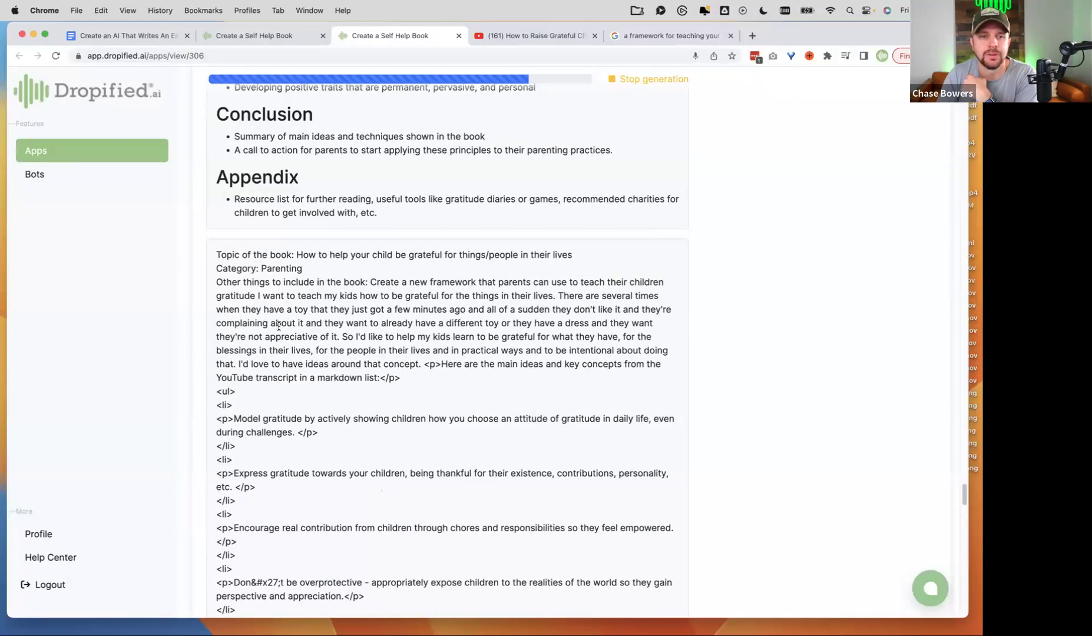
left_click_drag(215, 251, 549, 279)
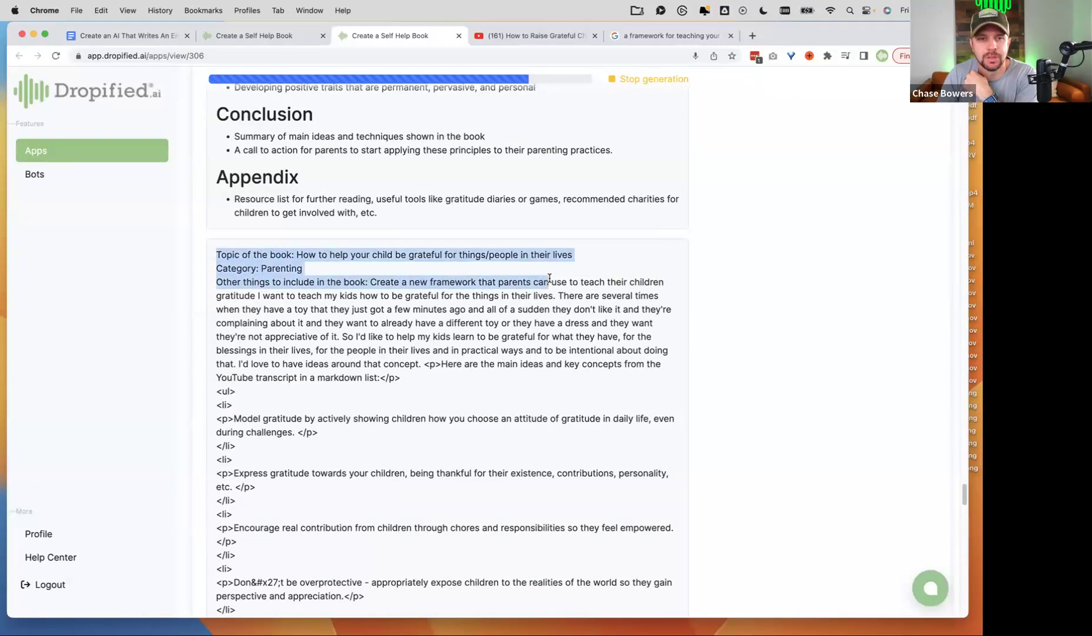
Hide the Chapter Writing Info prompt's output from the results in the app editor and save the app.
left_click(248, 35)
scroll(395, 479, "down", 20)
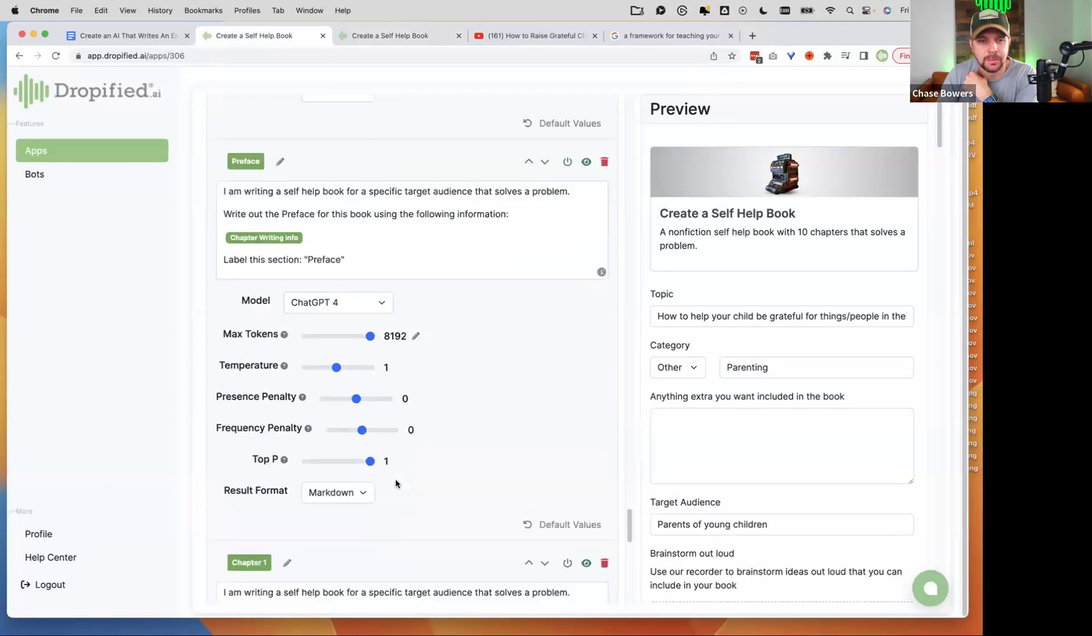
scroll(404, 481, "up", 15)
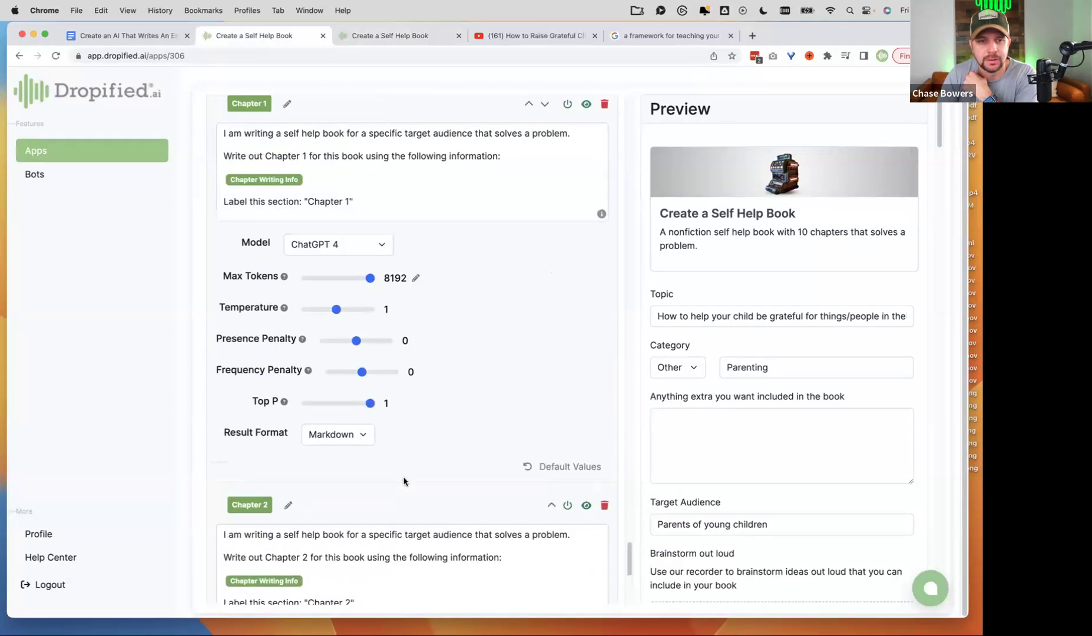
scroll(448, 482, "up", 4)
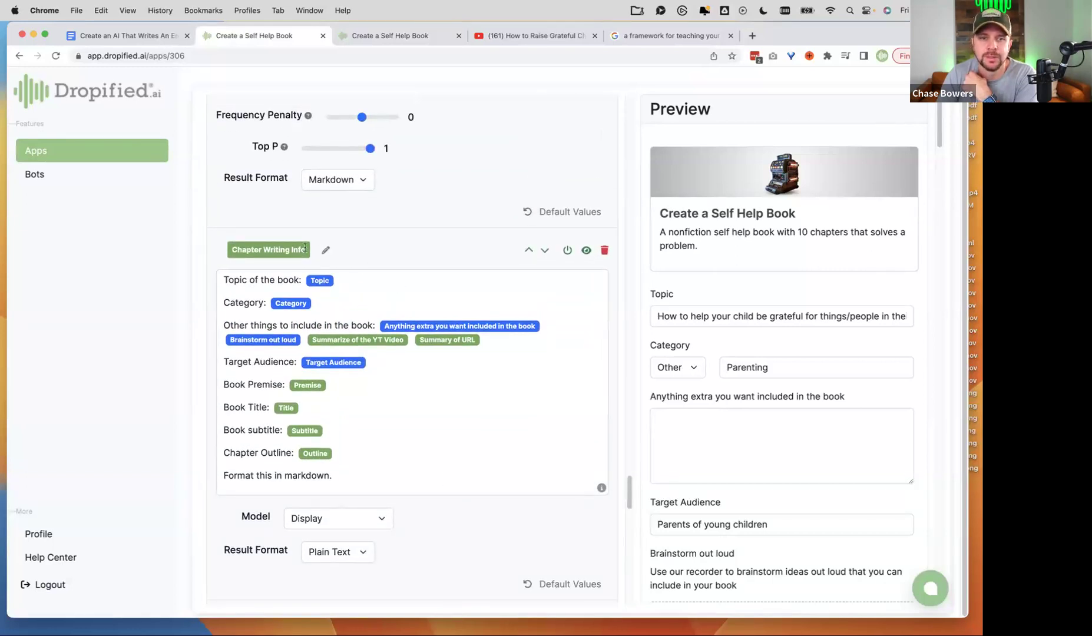
left_click(586, 252)
scroll(521, 395, "down", 8)
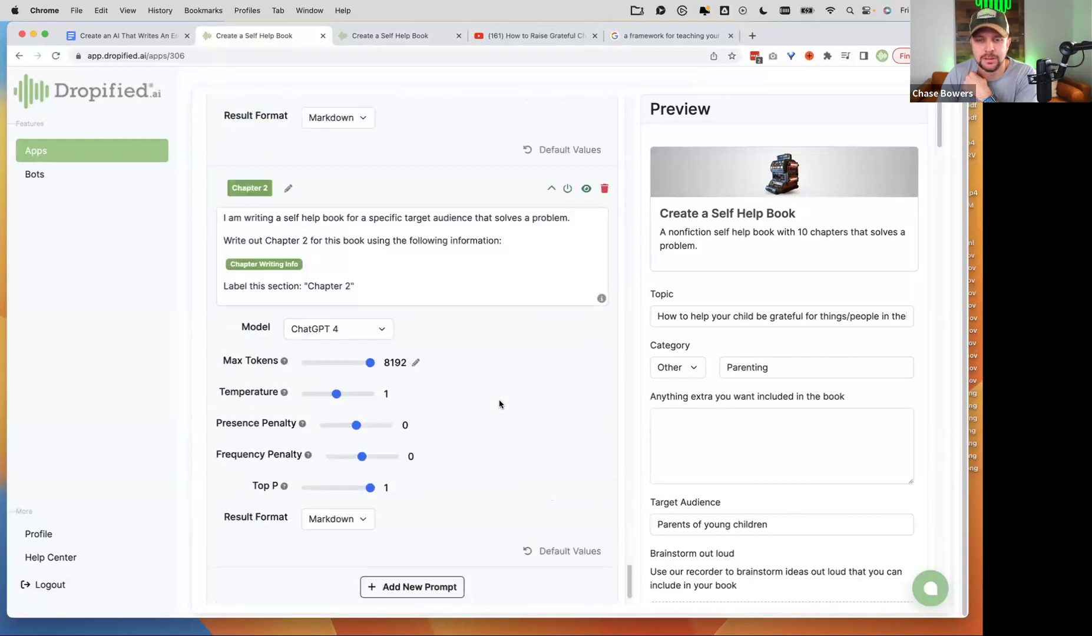
left_click(233, 572)
left_click(486, 397)
Recheck the compiled chapter writing information in the standalone form's results, including its premise, title and raw HTML outline, through to the Preface.
left_click(387, 41)
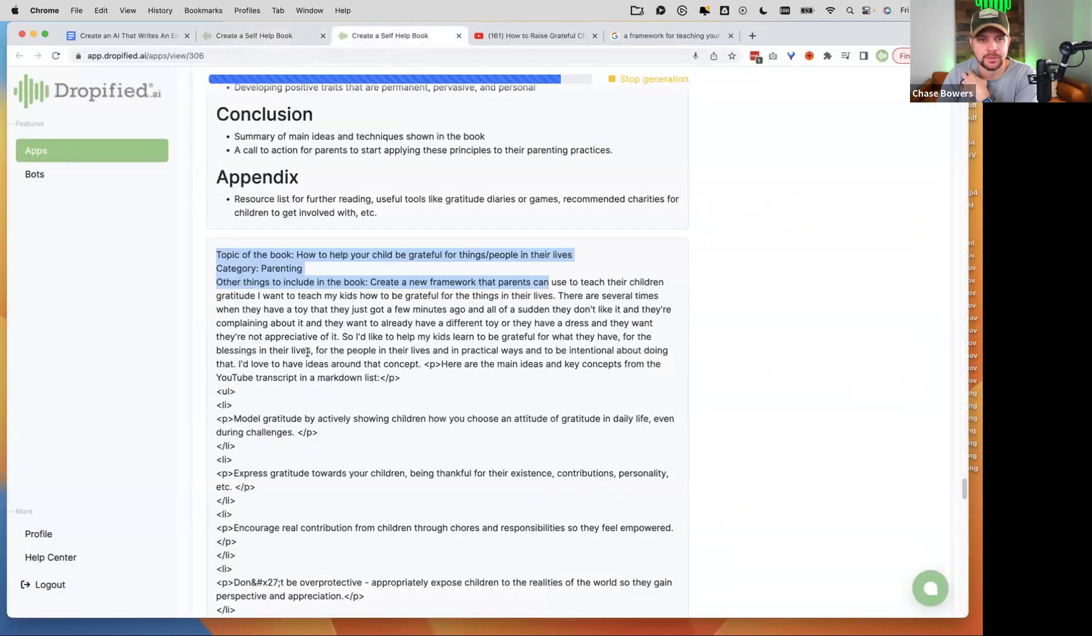
scroll(310, 357, "up", 10)
scroll(346, 207, "down", 20)
scroll(368, 335, "down", 10)
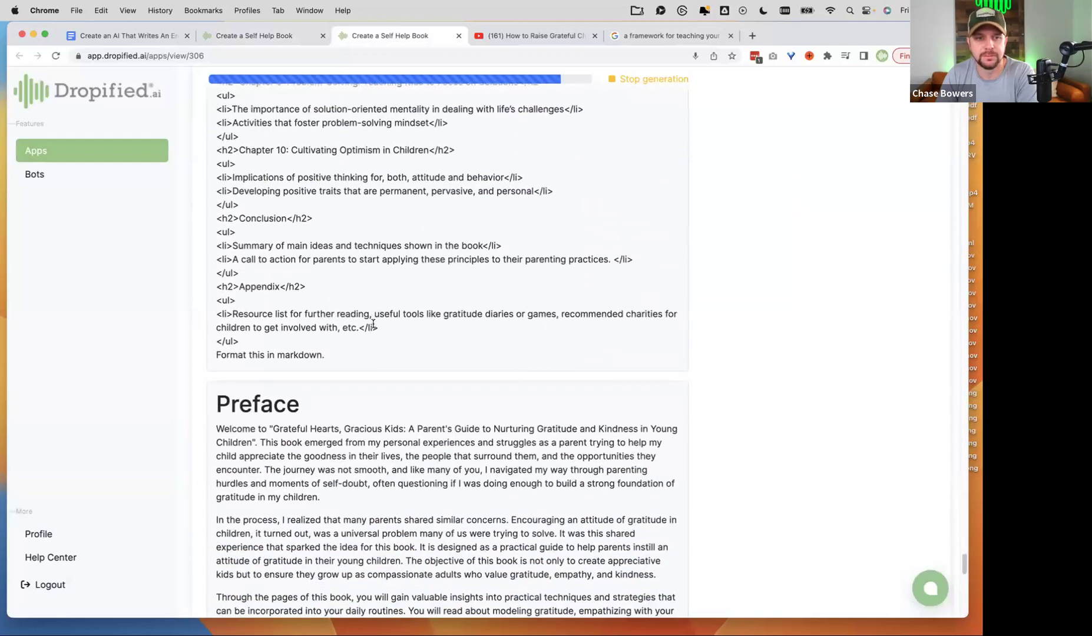
scroll(375, 327, "up", 15)
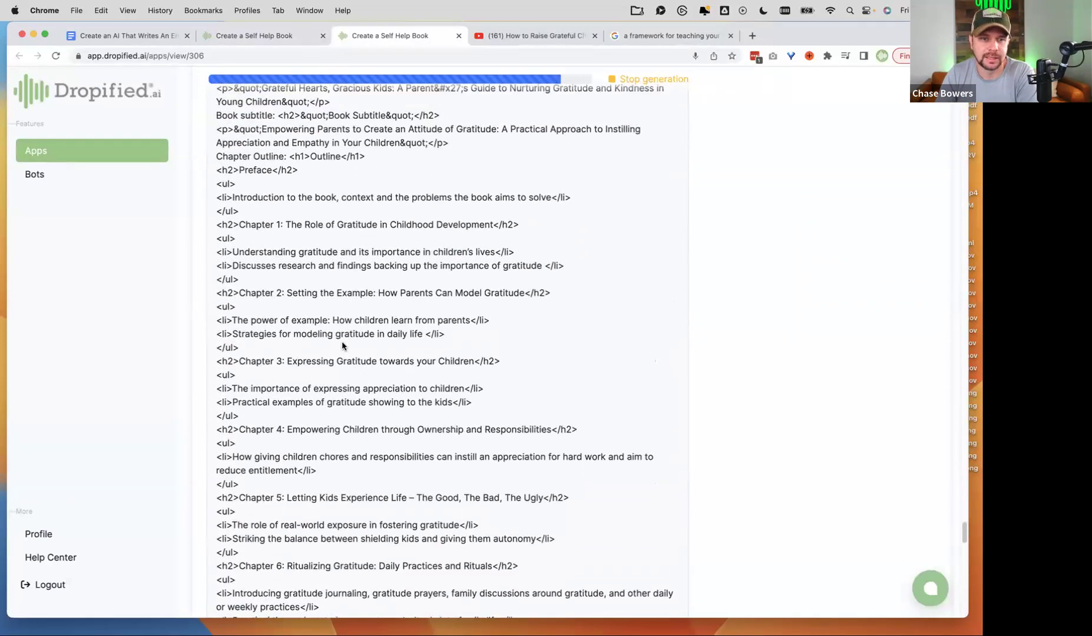
scroll(306, 233, "up", 3)
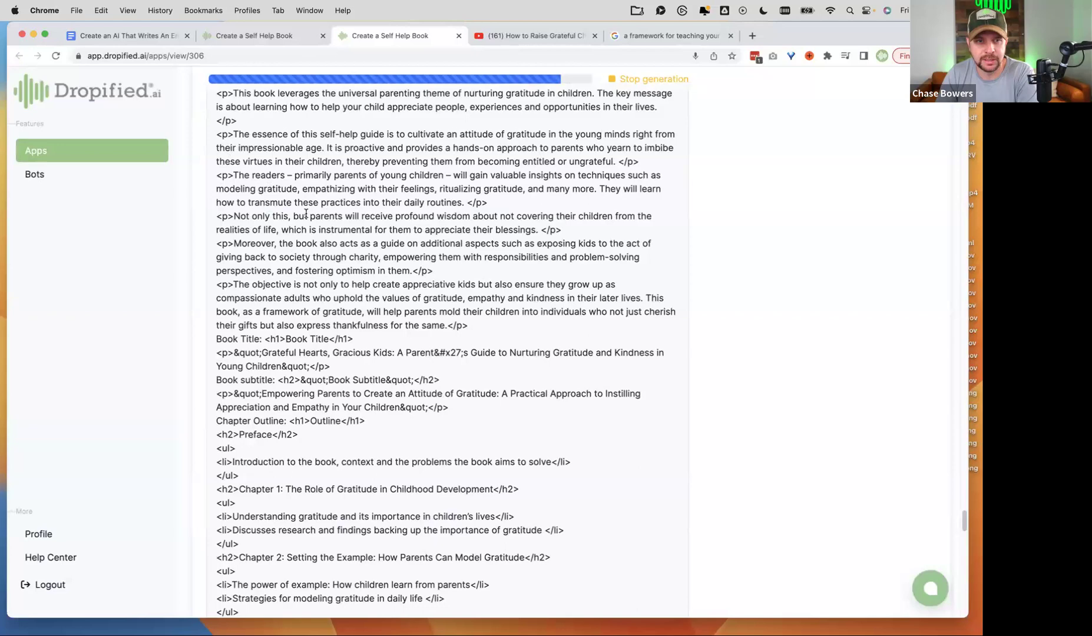
scroll(307, 215, "up", 5)
scroll(318, 235, "down", 15)
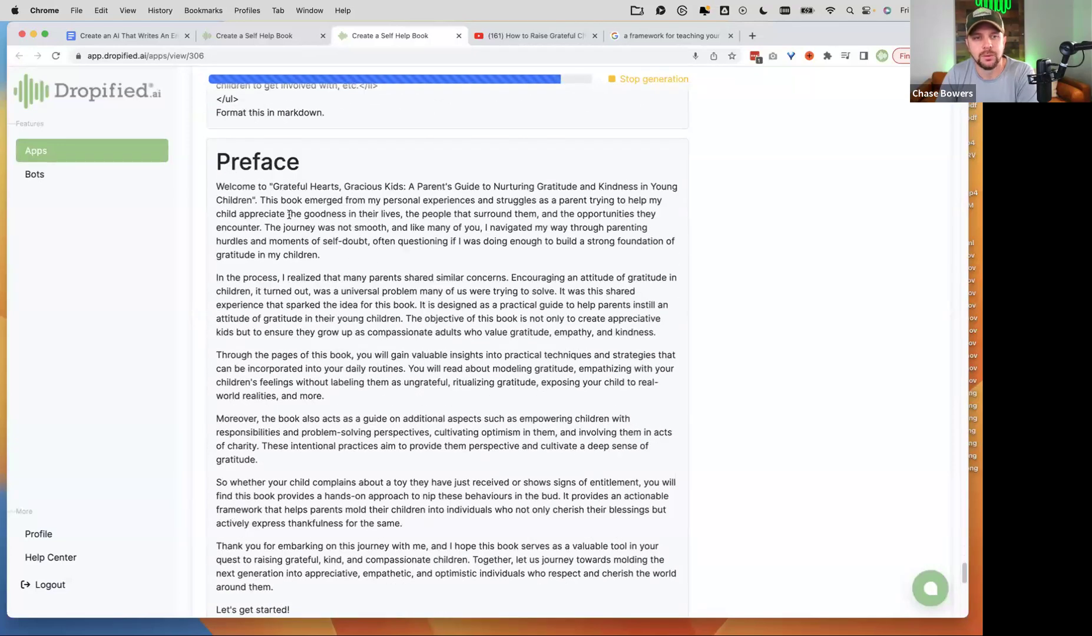
Read the generated Chapter 2 on how parents can model gratitude, together with the closing paragraphs of Chapter 1.
scroll(289, 215, "down", 12)
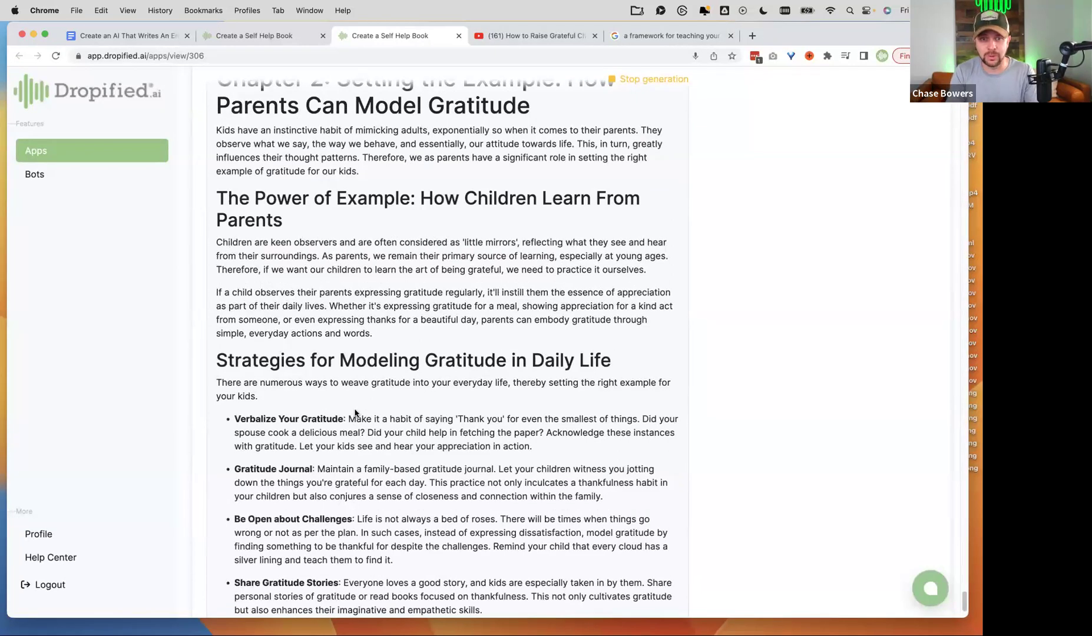
scroll(348, 313, "up", 10)
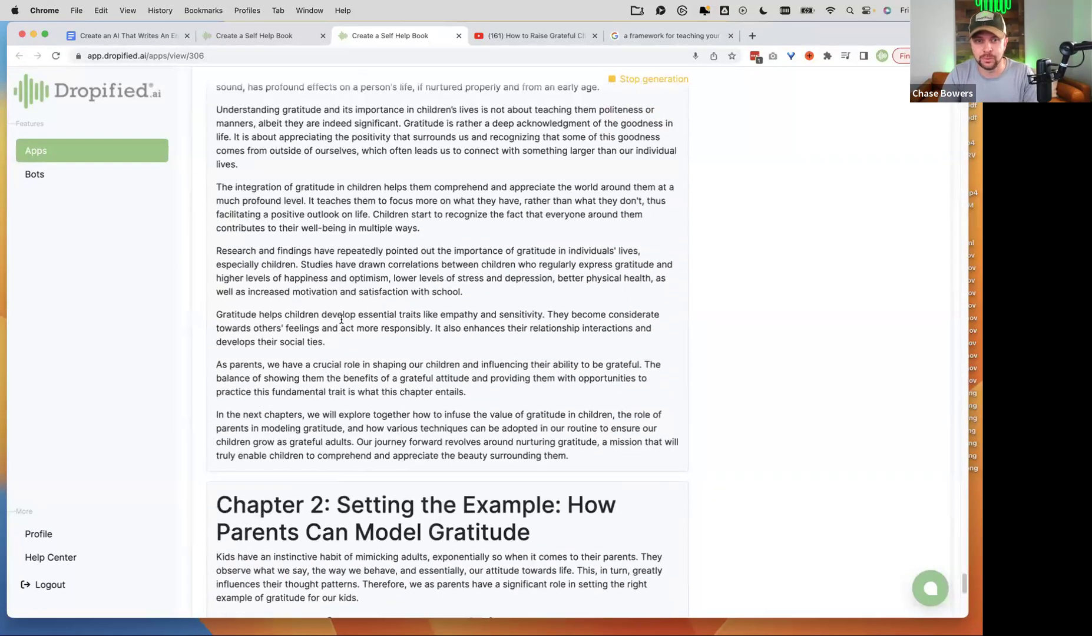
scroll(329, 266, "down", 10)
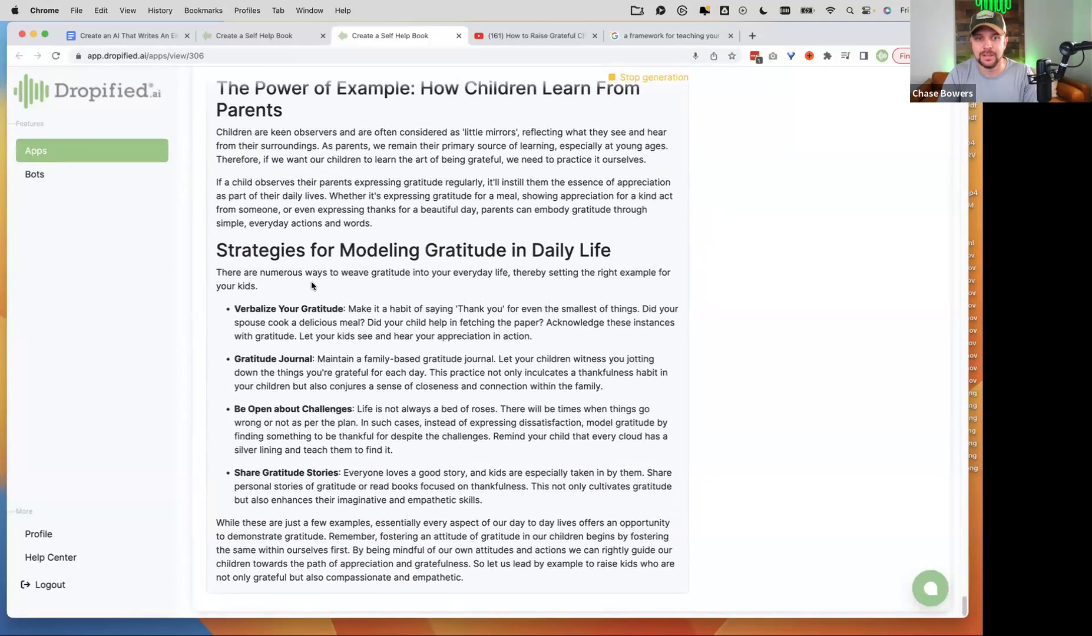
scroll(341, 477, "up", 9)
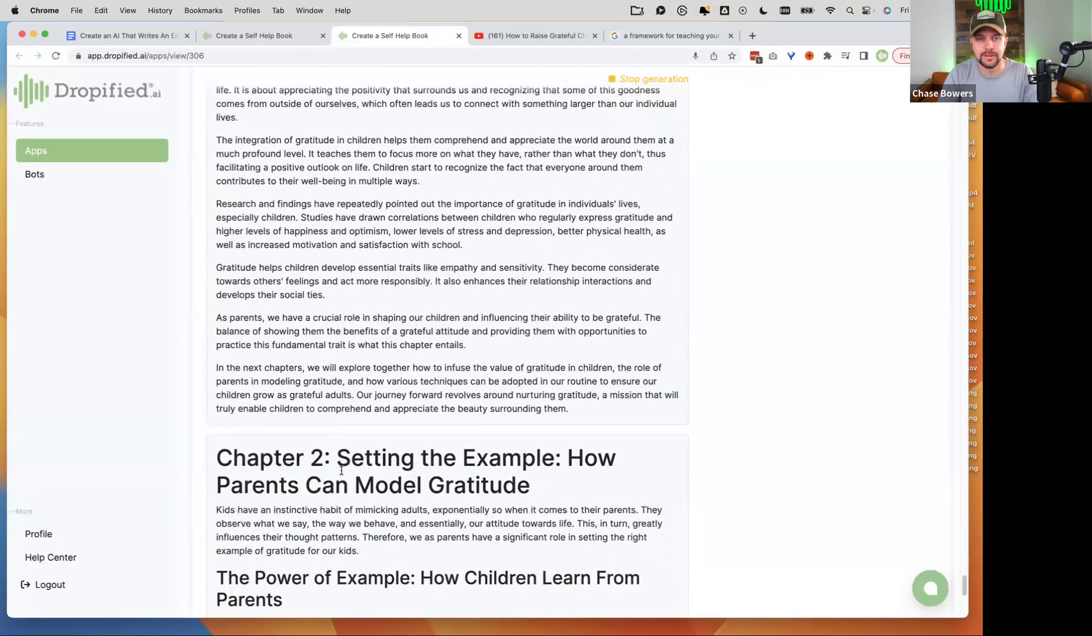
Compare the Preface and compiled book information with the generated Chapter 2, ending at the chapter's heading and strategies.
scroll(333, 377, "up", 20)
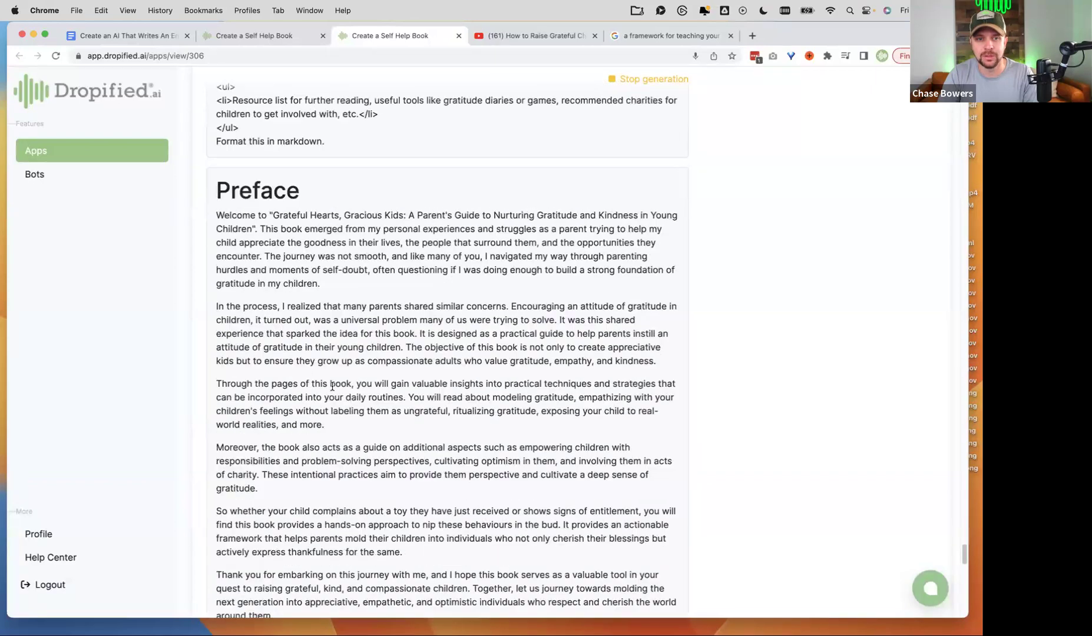
scroll(331, 388, "up", 20)
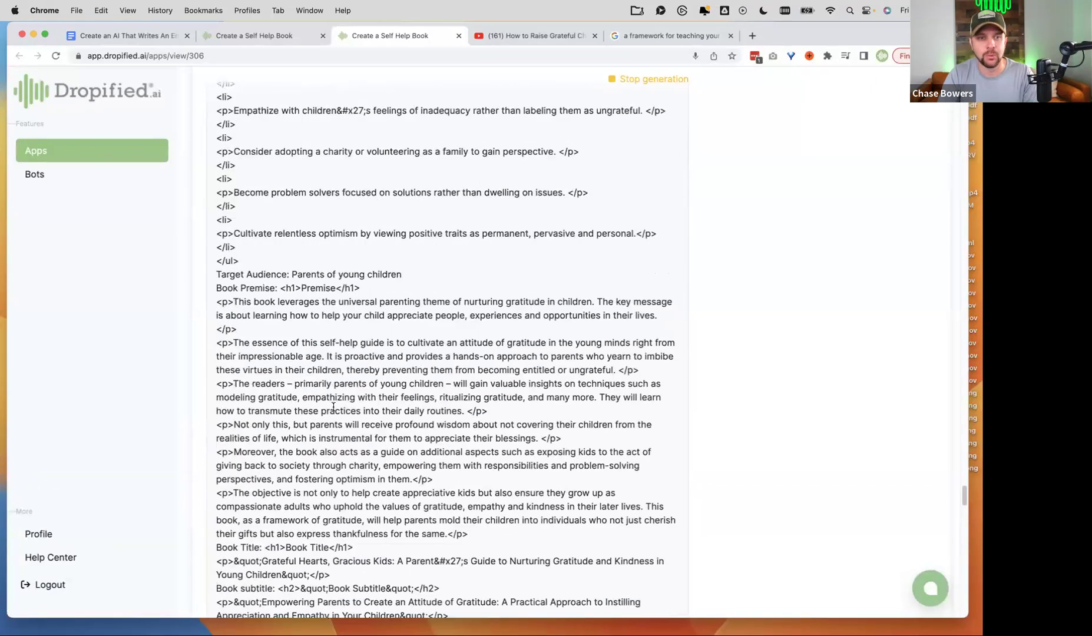
scroll(332, 417, "up", 13)
scroll(330, 419, "down", 20)
scroll(331, 419, "down", 20)
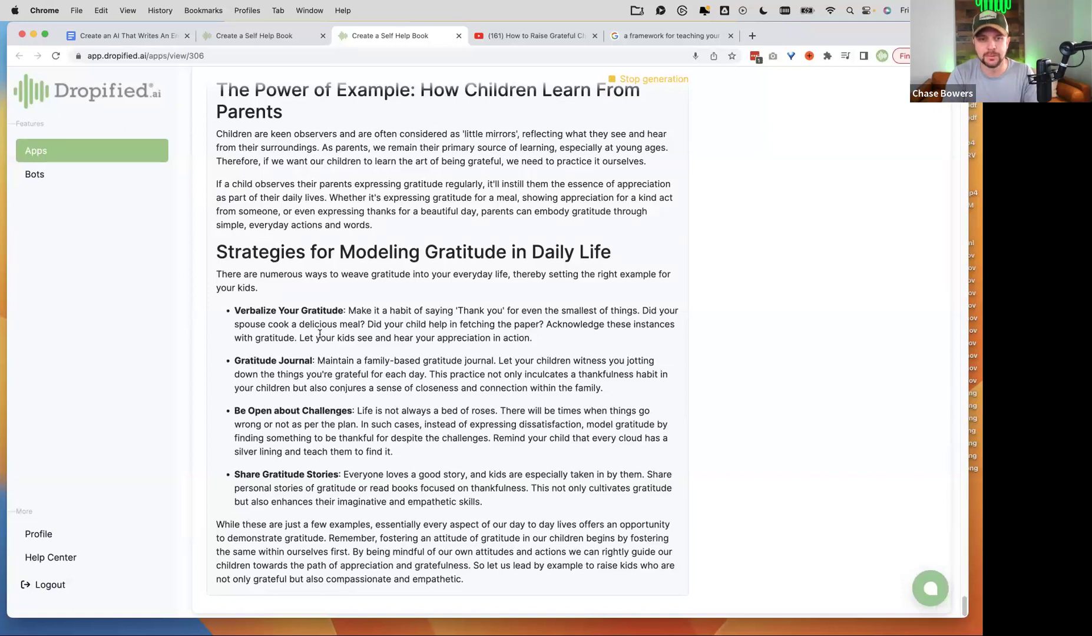
scroll(350, 350, "up", 4)
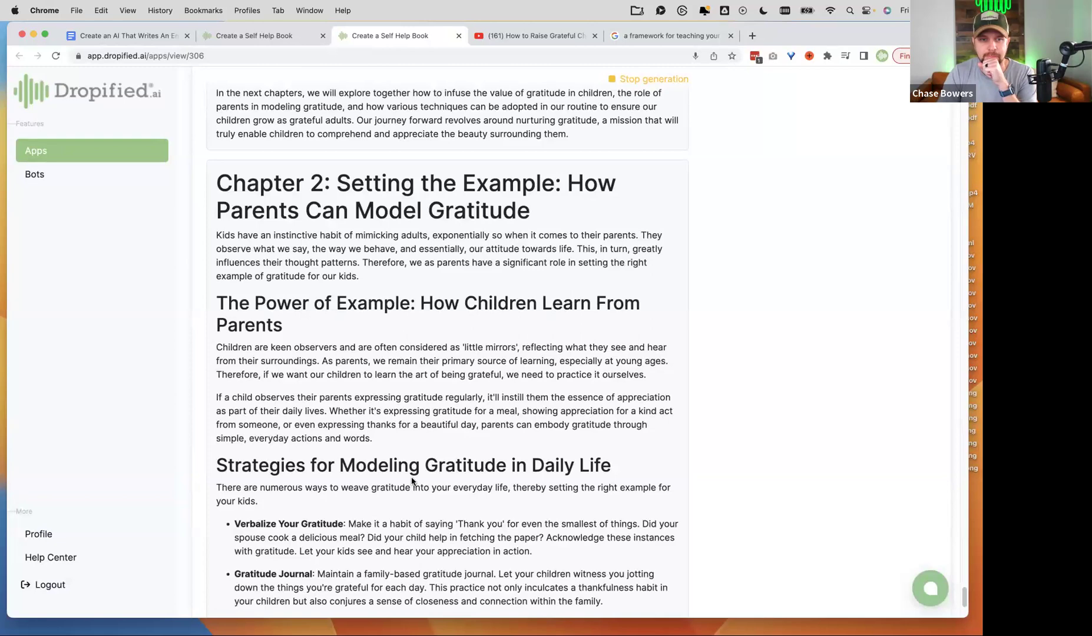
Review the formatted outline from the Preface through all ten chapters to the Appendix, and look back at the scraped article text.
scroll(330, 442, "up", 20)
scroll(331, 444, "up", 20)
scroll(330, 444, "up", 10)
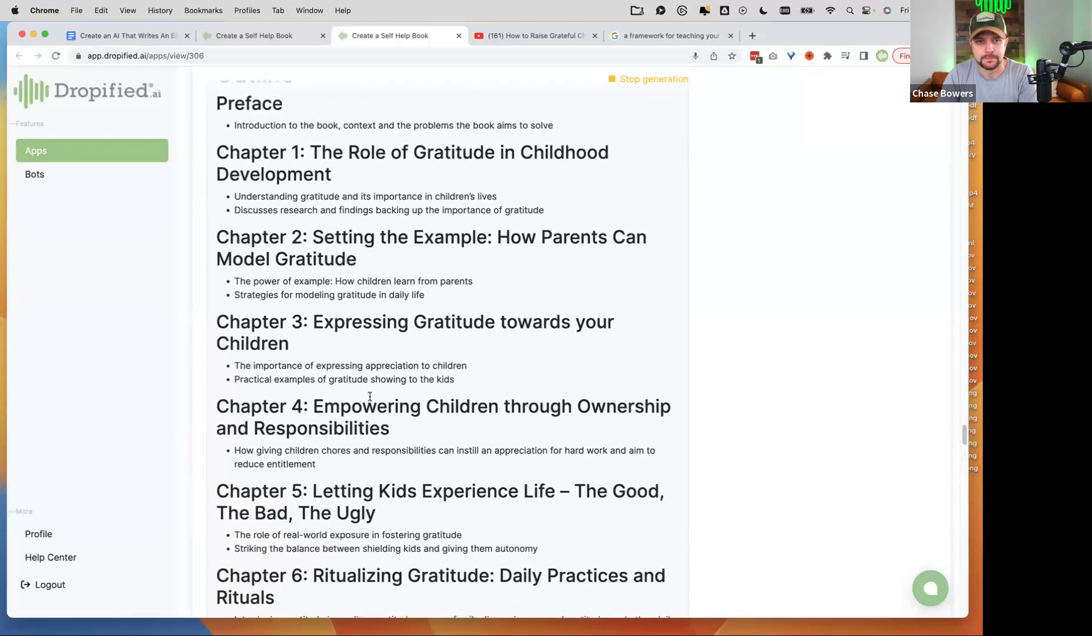
scroll(367, 356, "up", 1)
scroll(384, 324, "up", 2)
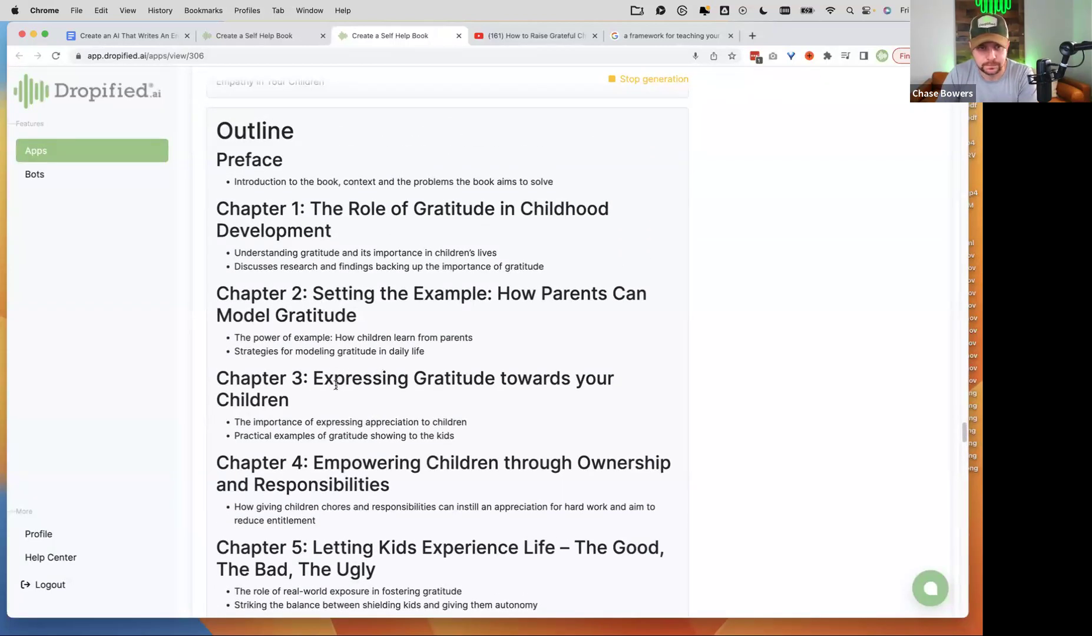
scroll(323, 445, "down", 10)
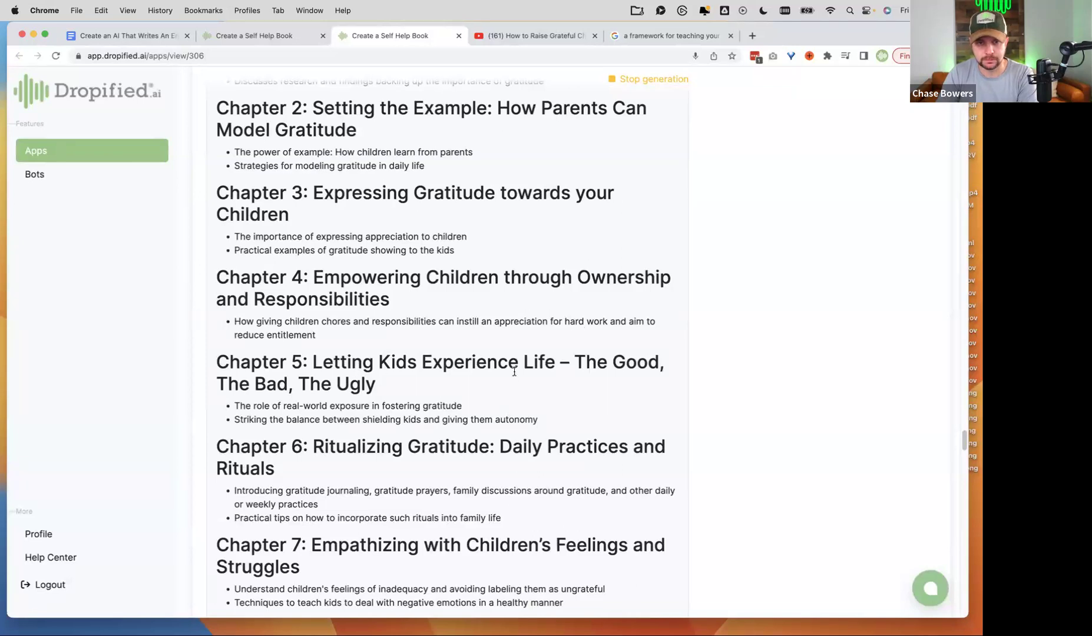
scroll(347, 407, "down", 8)
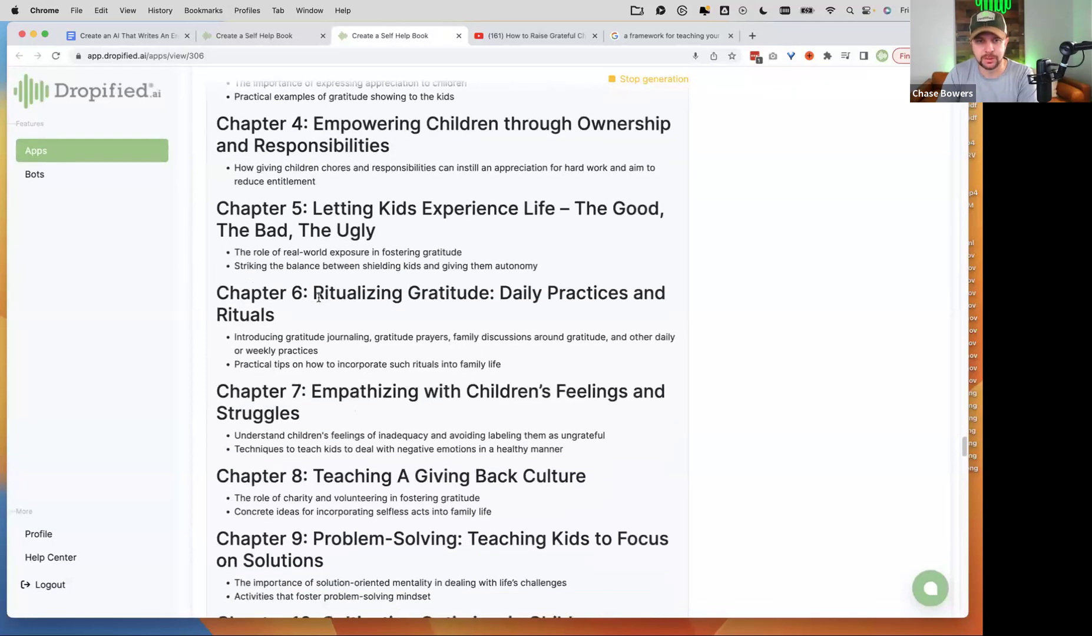
scroll(313, 361, "down", 8)
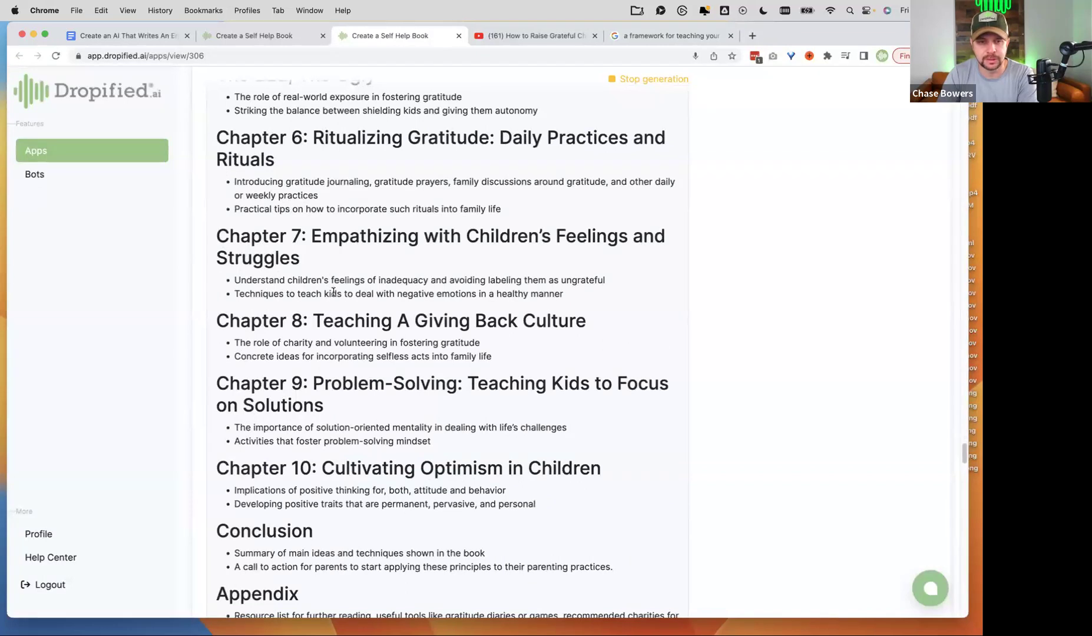
scroll(334, 292, "down", 10)
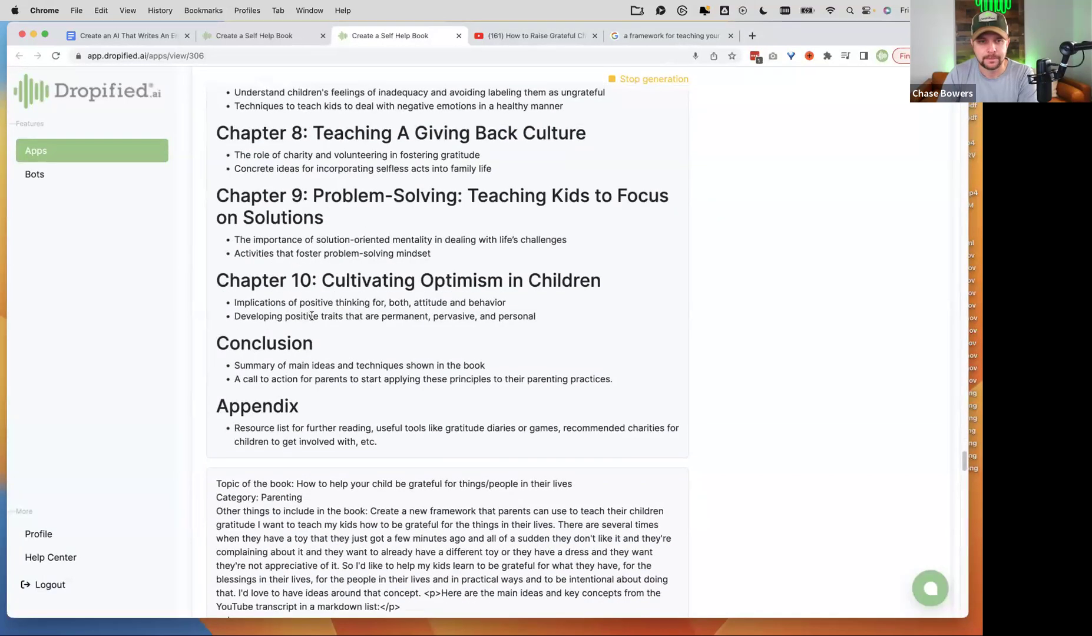
scroll(312, 316, "down", 14)
scroll(312, 317, "up", 20)
scroll(310, 316, "up", 20)
scroll(326, 324, "up", 3)
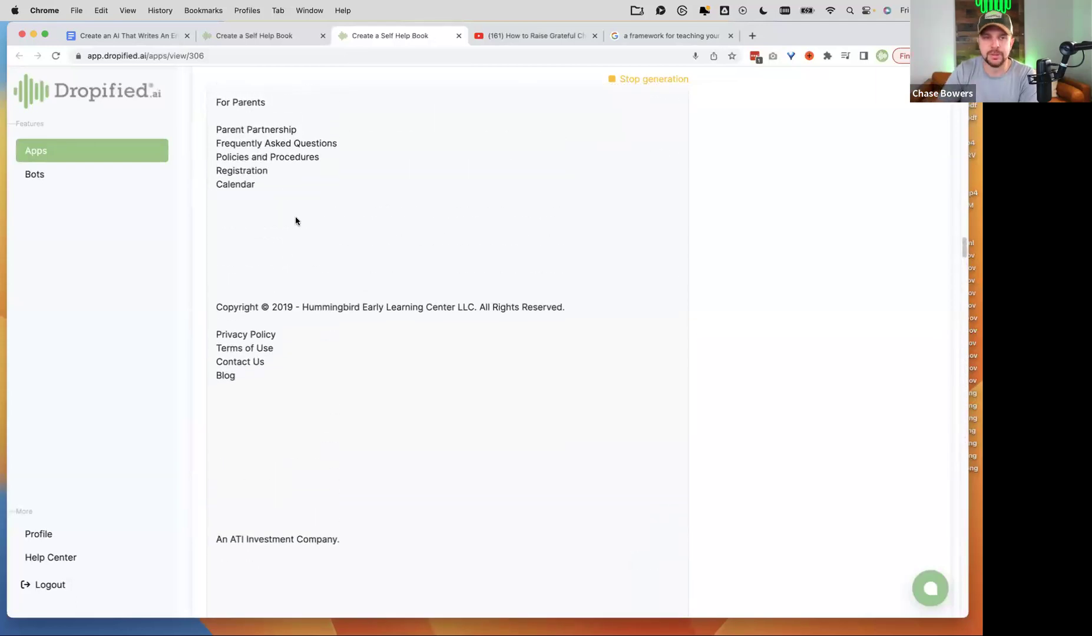
Return to the app editor and examine the Chapter 2 prompt's opening sentence and writing instruction.
left_click(270, 36)
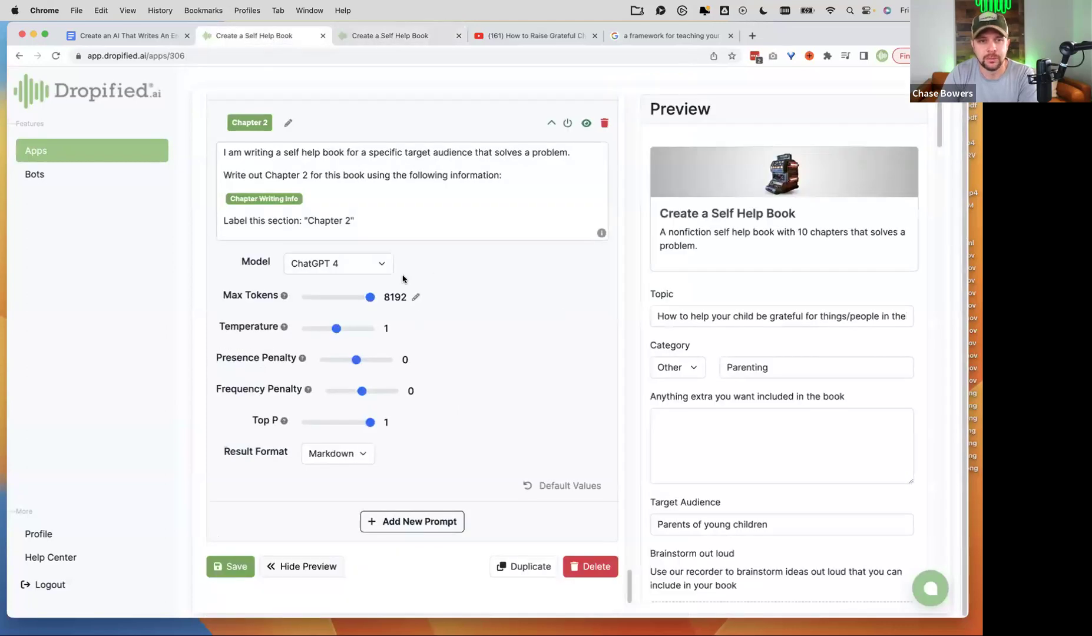
scroll(403, 279, "up", 5)
left_click(235, 382)
left_click_drag(226, 371, 554, 371)
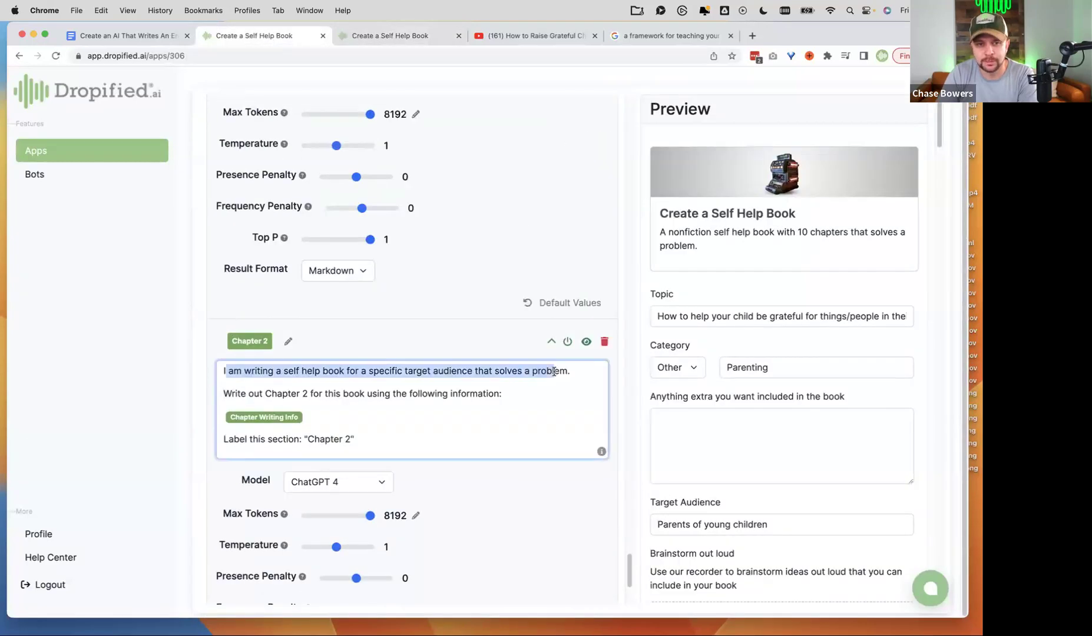
left_click(554, 396)
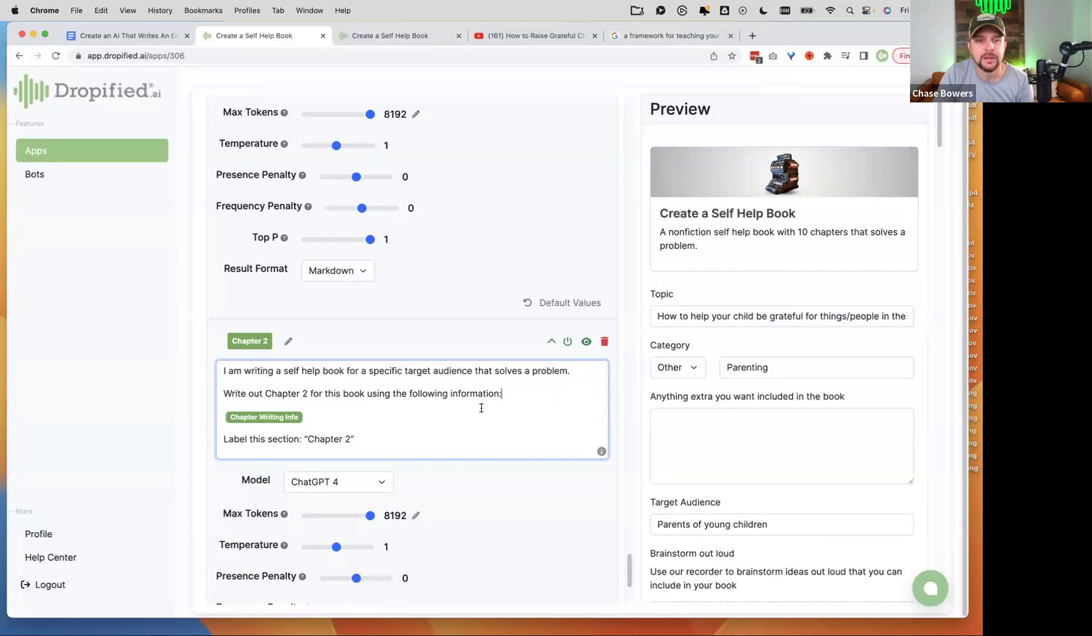
Review the Preface, Chapter Writing Info, Outline and Subtitle prompts and the input references each one uses.
scroll(469, 389, "up", 10)
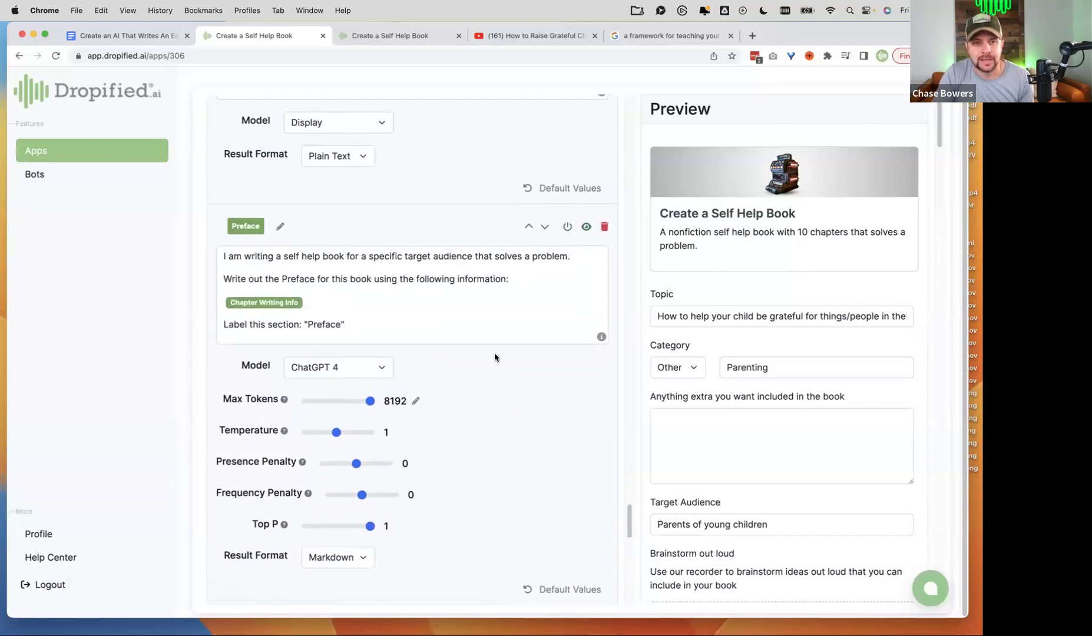
scroll(494, 335, "down", 5)
scroll(479, 360, "up", 6)
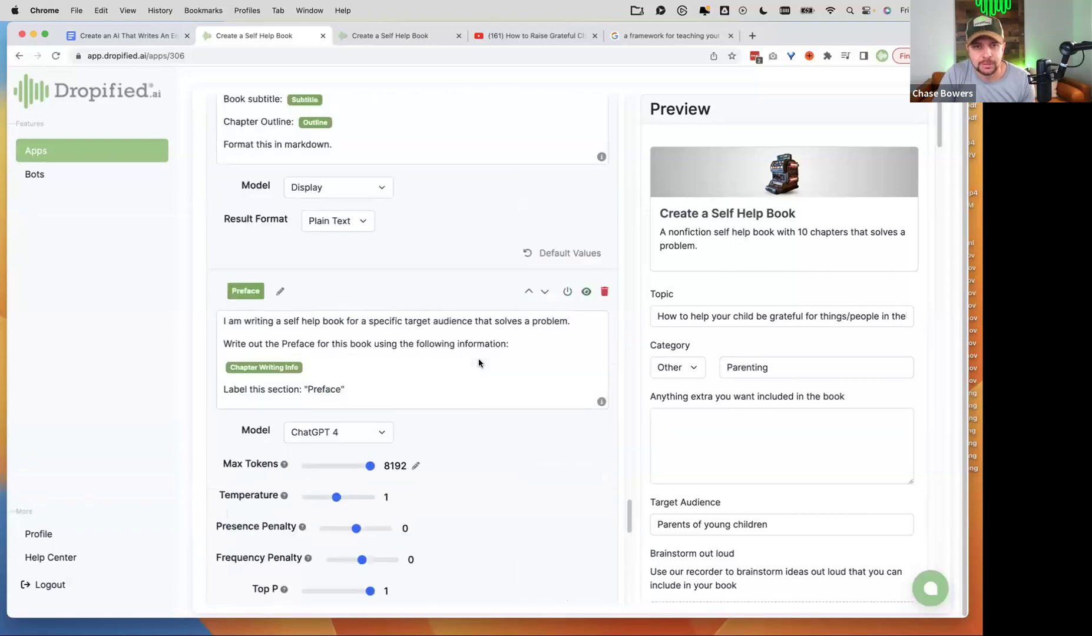
scroll(479, 363, "up", 5)
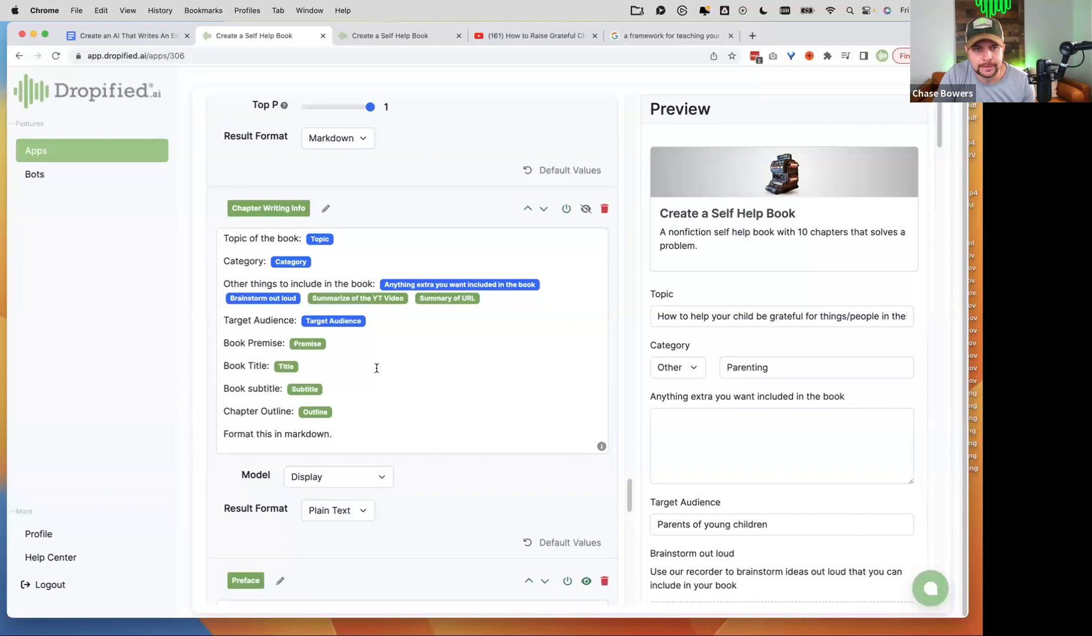
scroll(375, 368, "up", 11)
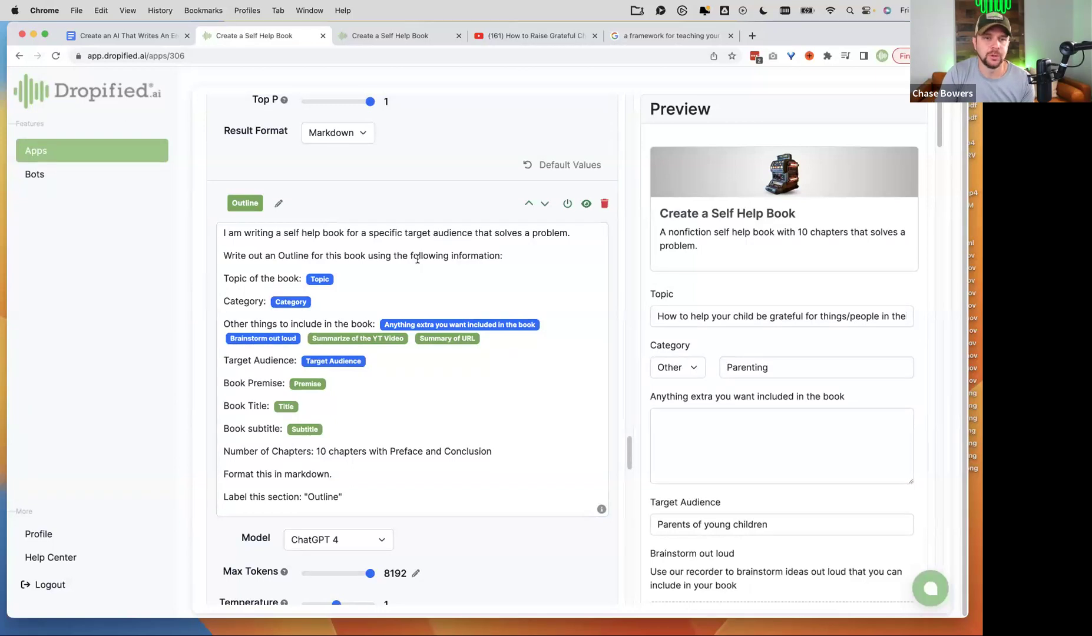
scroll(417, 259, "up", 7)
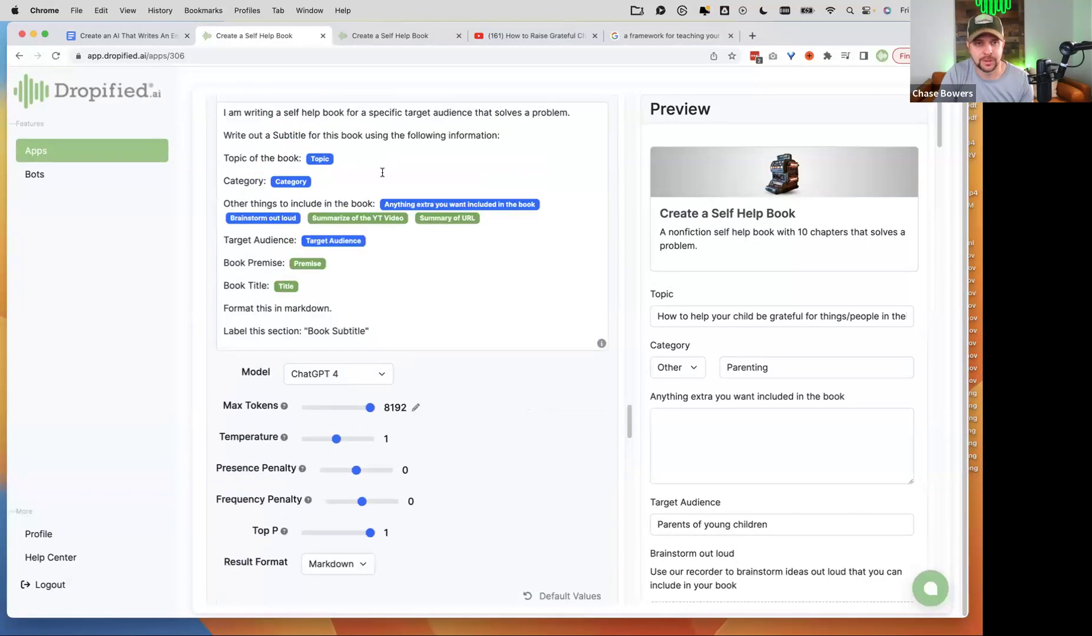
scroll(377, 171, "up", 1)
scroll(391, 175, "up", 2)
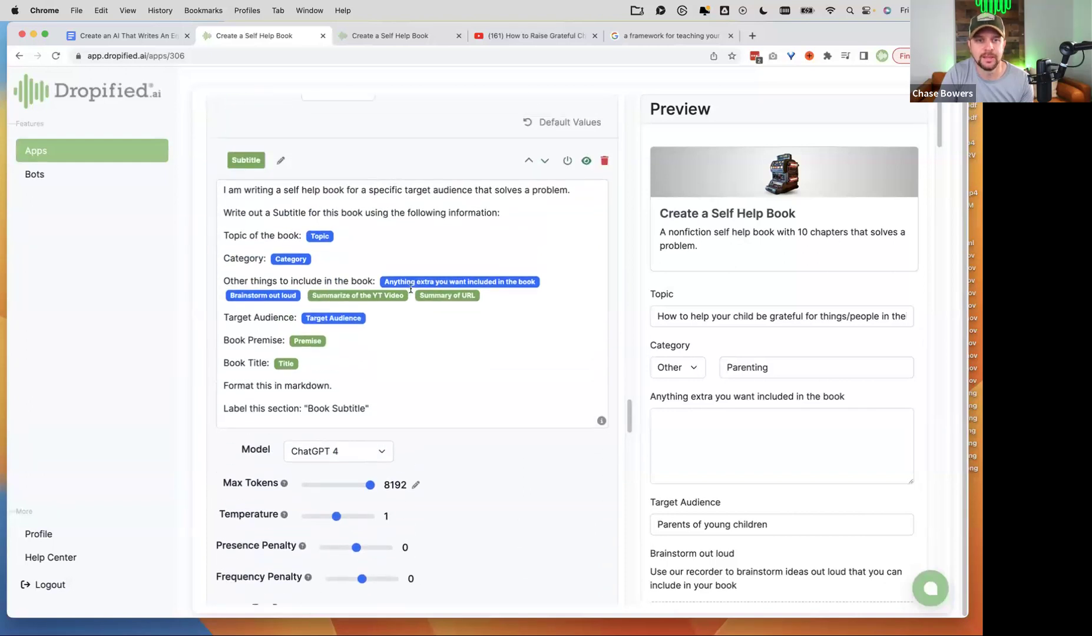
scroll(468, 287, "down", 12)
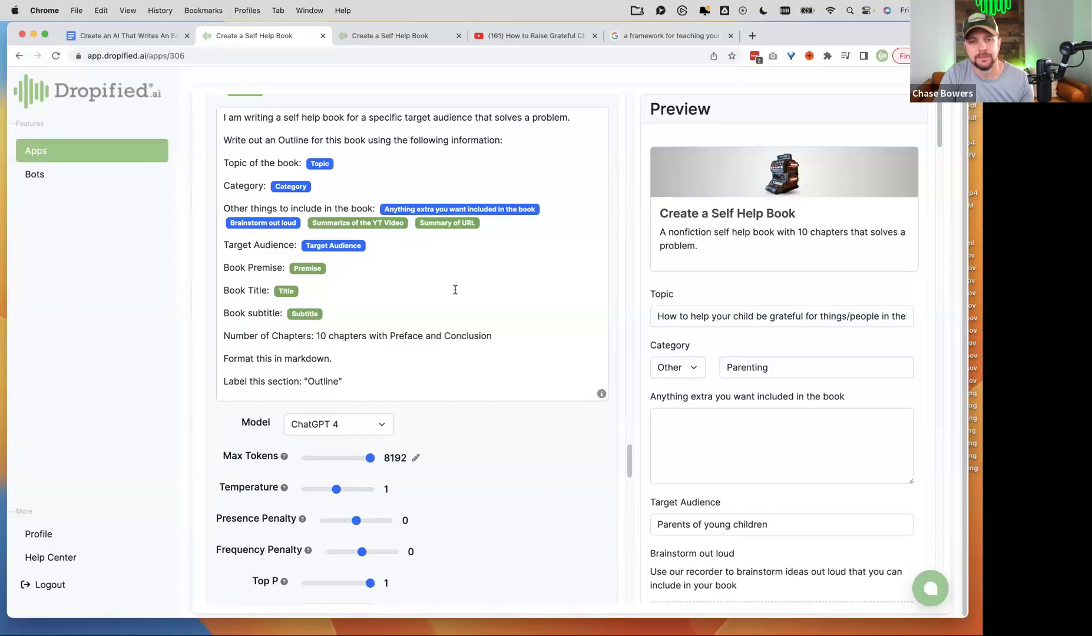
scroll(453, 292, "up", 5)
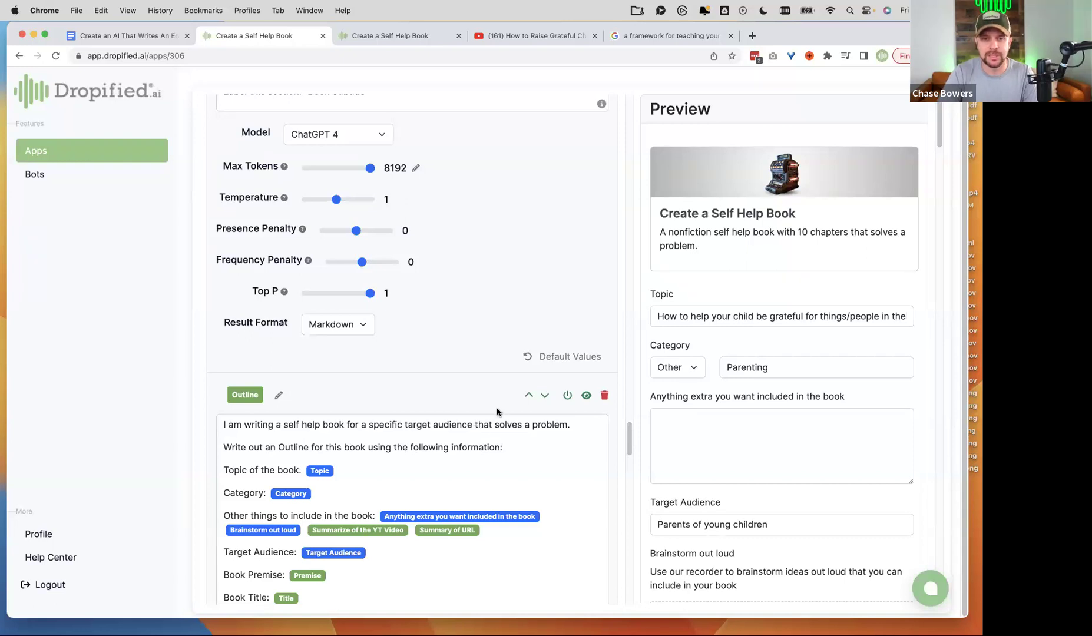
Add a new prompt after Chapter 2, set its model to Eleven Labs, and look over the available models.
scroll(489, 418, "down", 15)
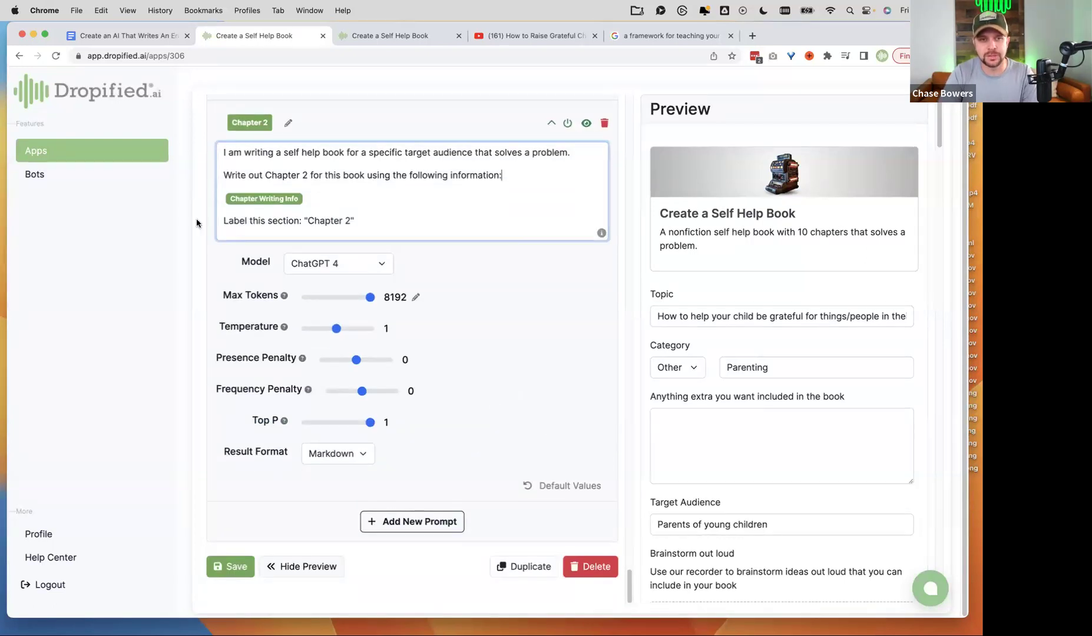
left_click(412, 521)
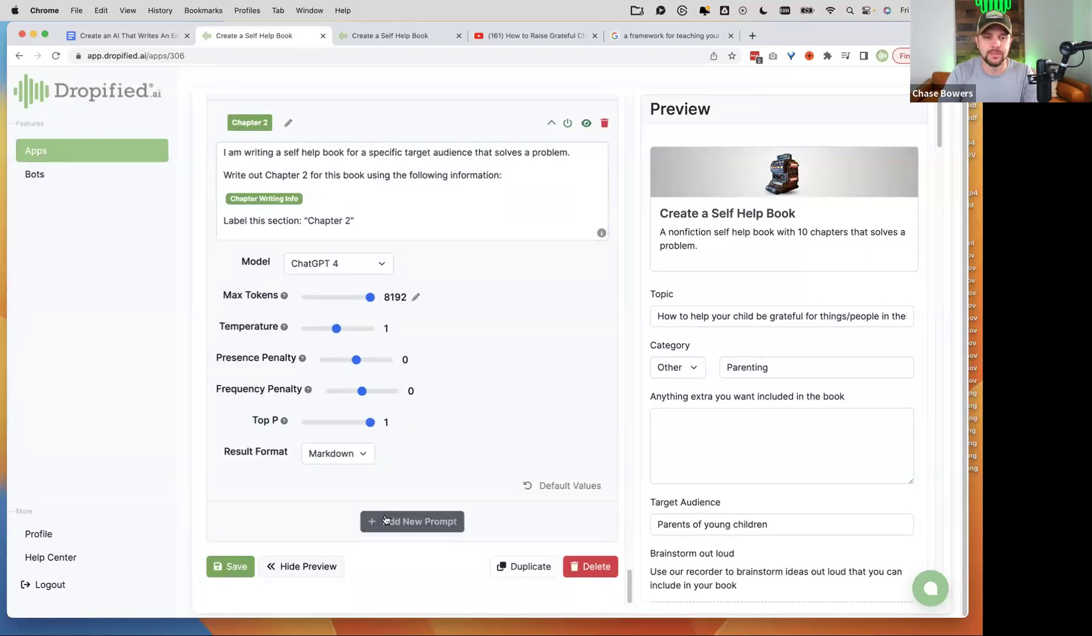
scroll(420, 505, "down", 5)
left_click(338, 342)
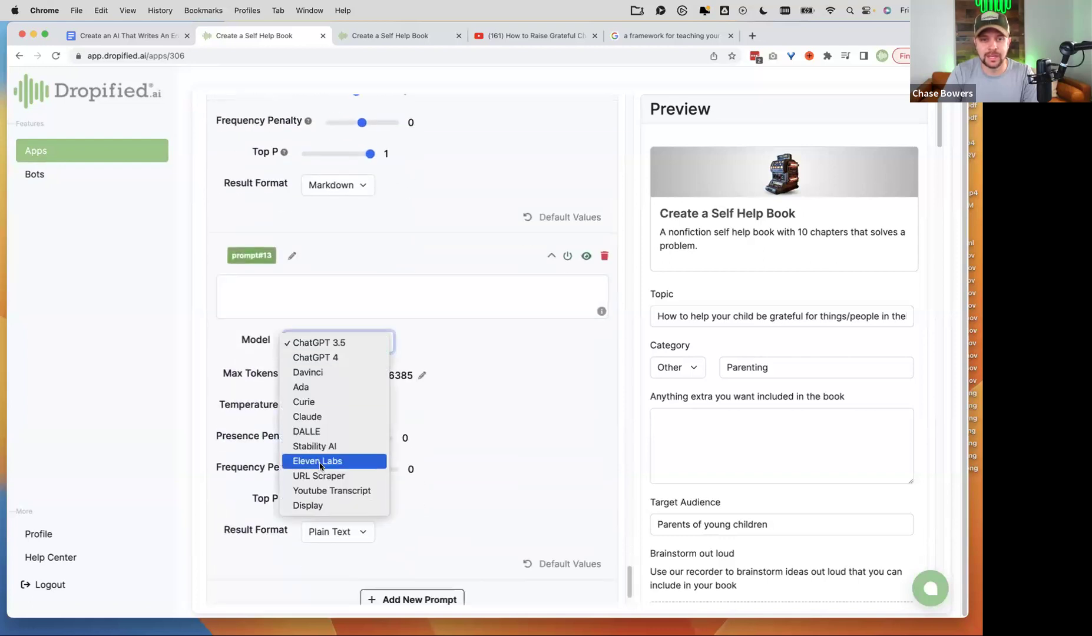
left_click(365, 459)
left_click(292, 294)
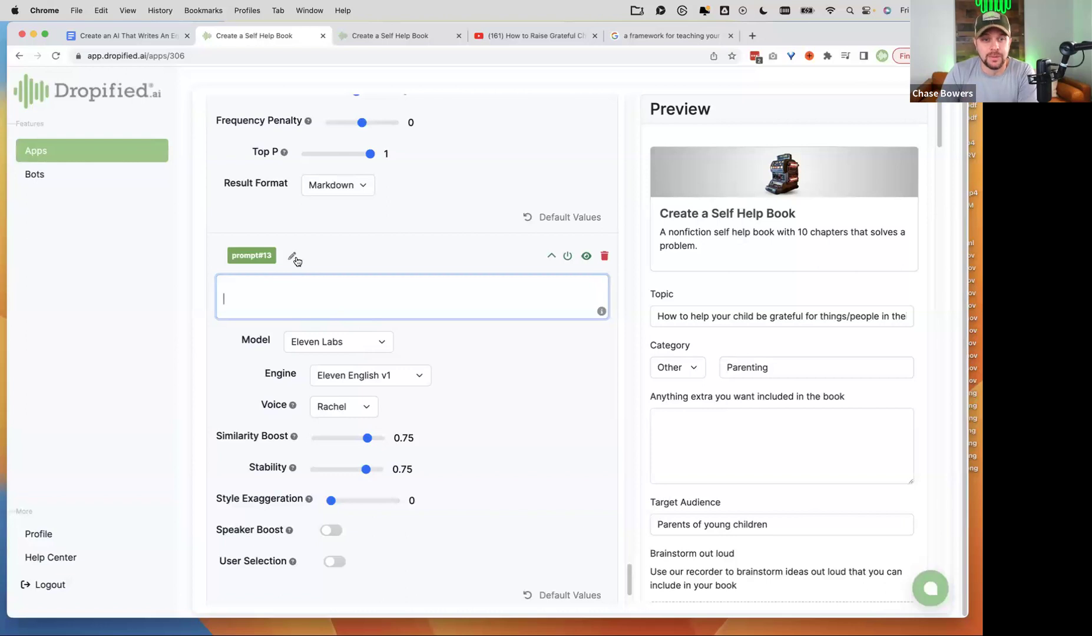
left_click(343, 341)
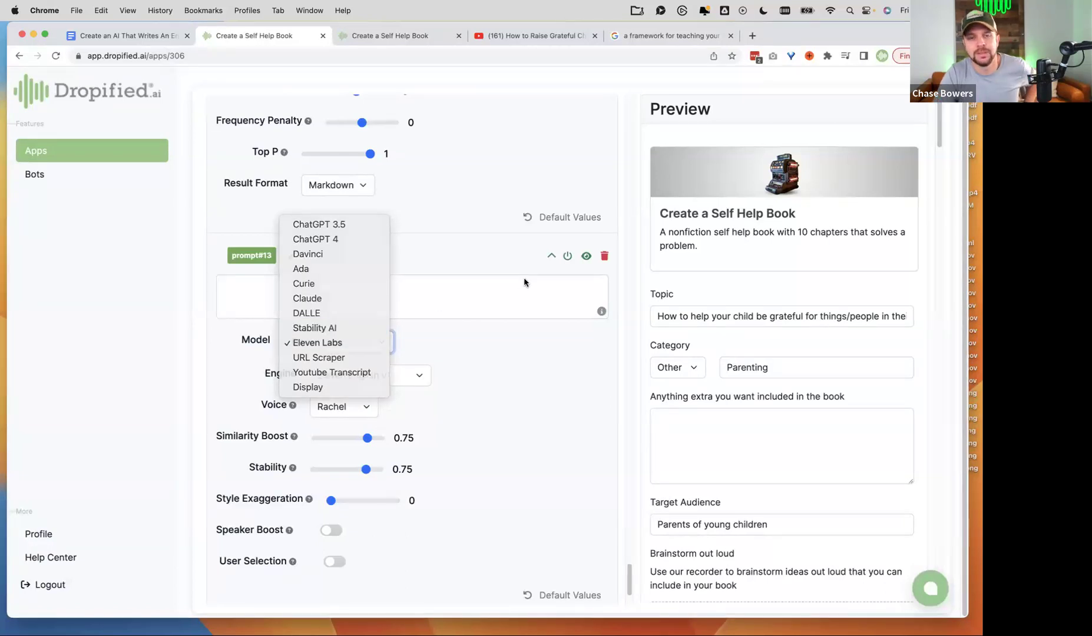
Delete the empty Eleven Labs prompt below Chapter 2.
left_click(595, 266)
left_click(604, 256)
left_click(458, 396)
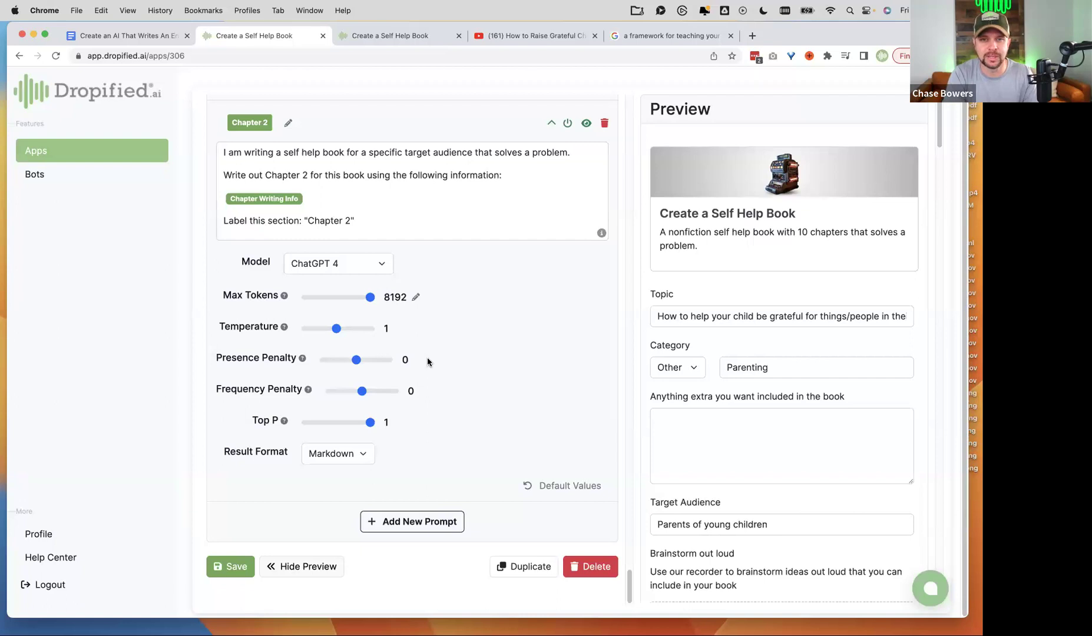
Examine the preview form's audio, YouTube video and article inspiration inputs, along with the Chapter 1 and Chapter 2 prompts.
scroll(733, 436, "down", 3)
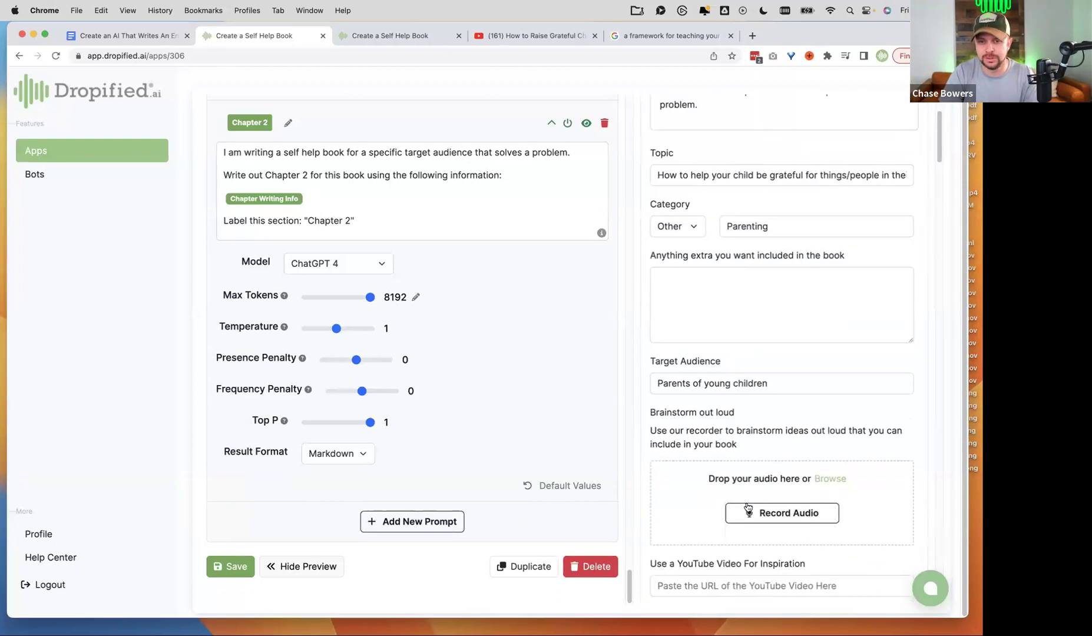
scroll(747, 508, "down", 2)
left_click(731, 510)
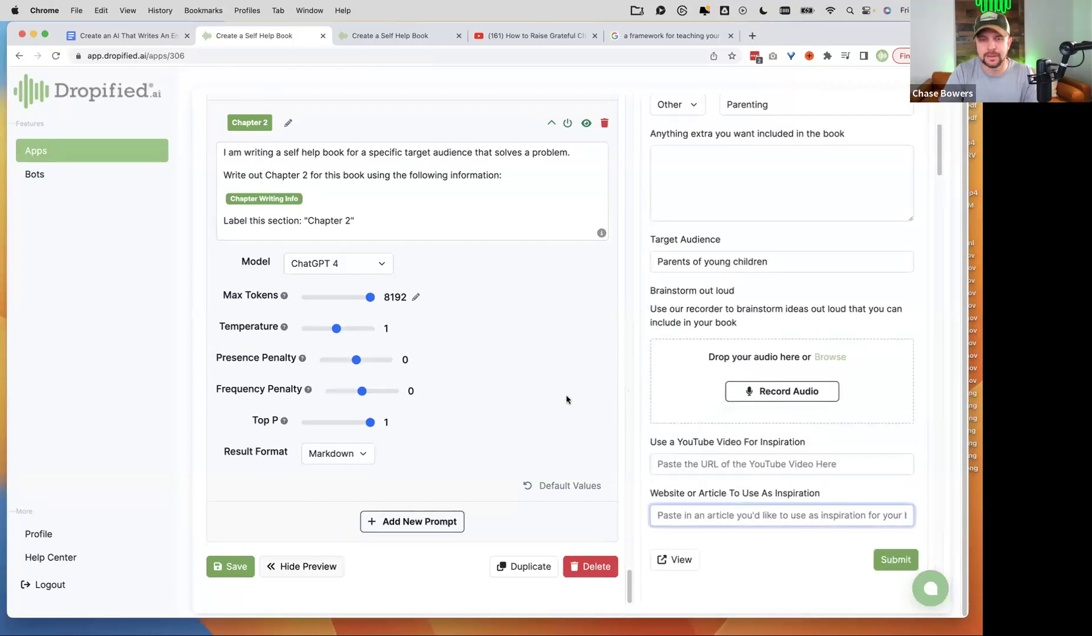
scroll(472, 449, "up", 5)
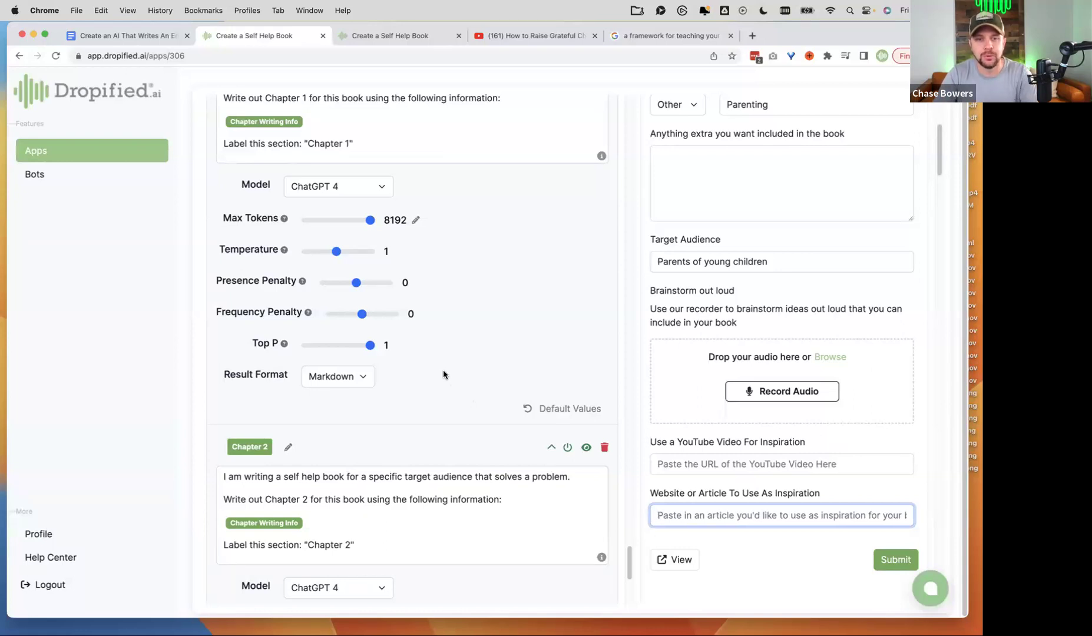
scroll(450, 380, "down", 5)
scroll(459, 390, "up", 20)
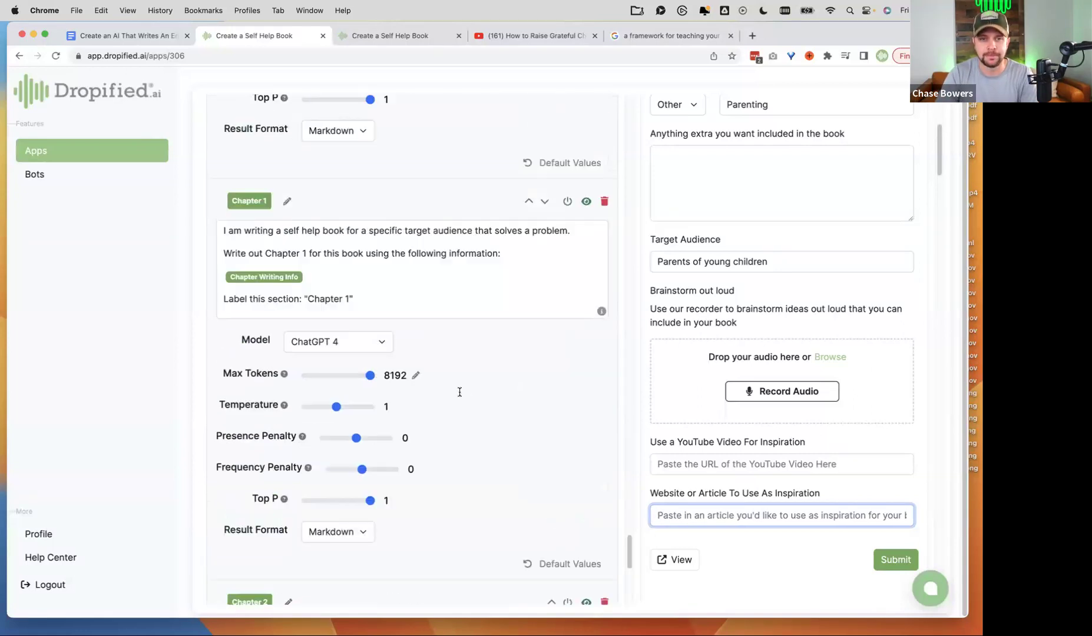
scroll(458, 397, "up", 5)
scroll(458, 393, "down", 20)
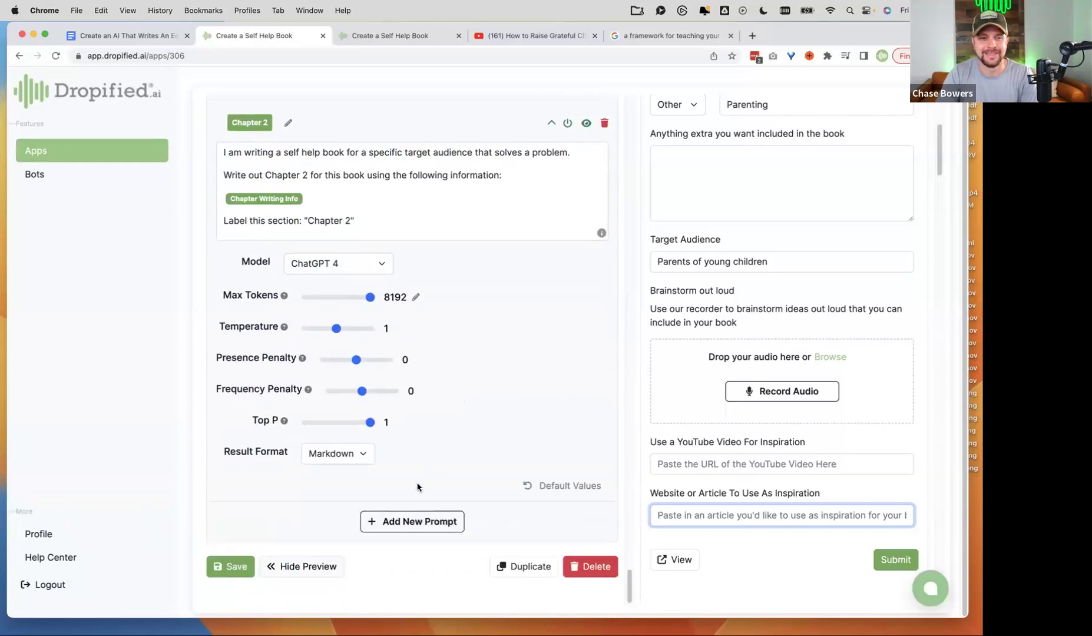